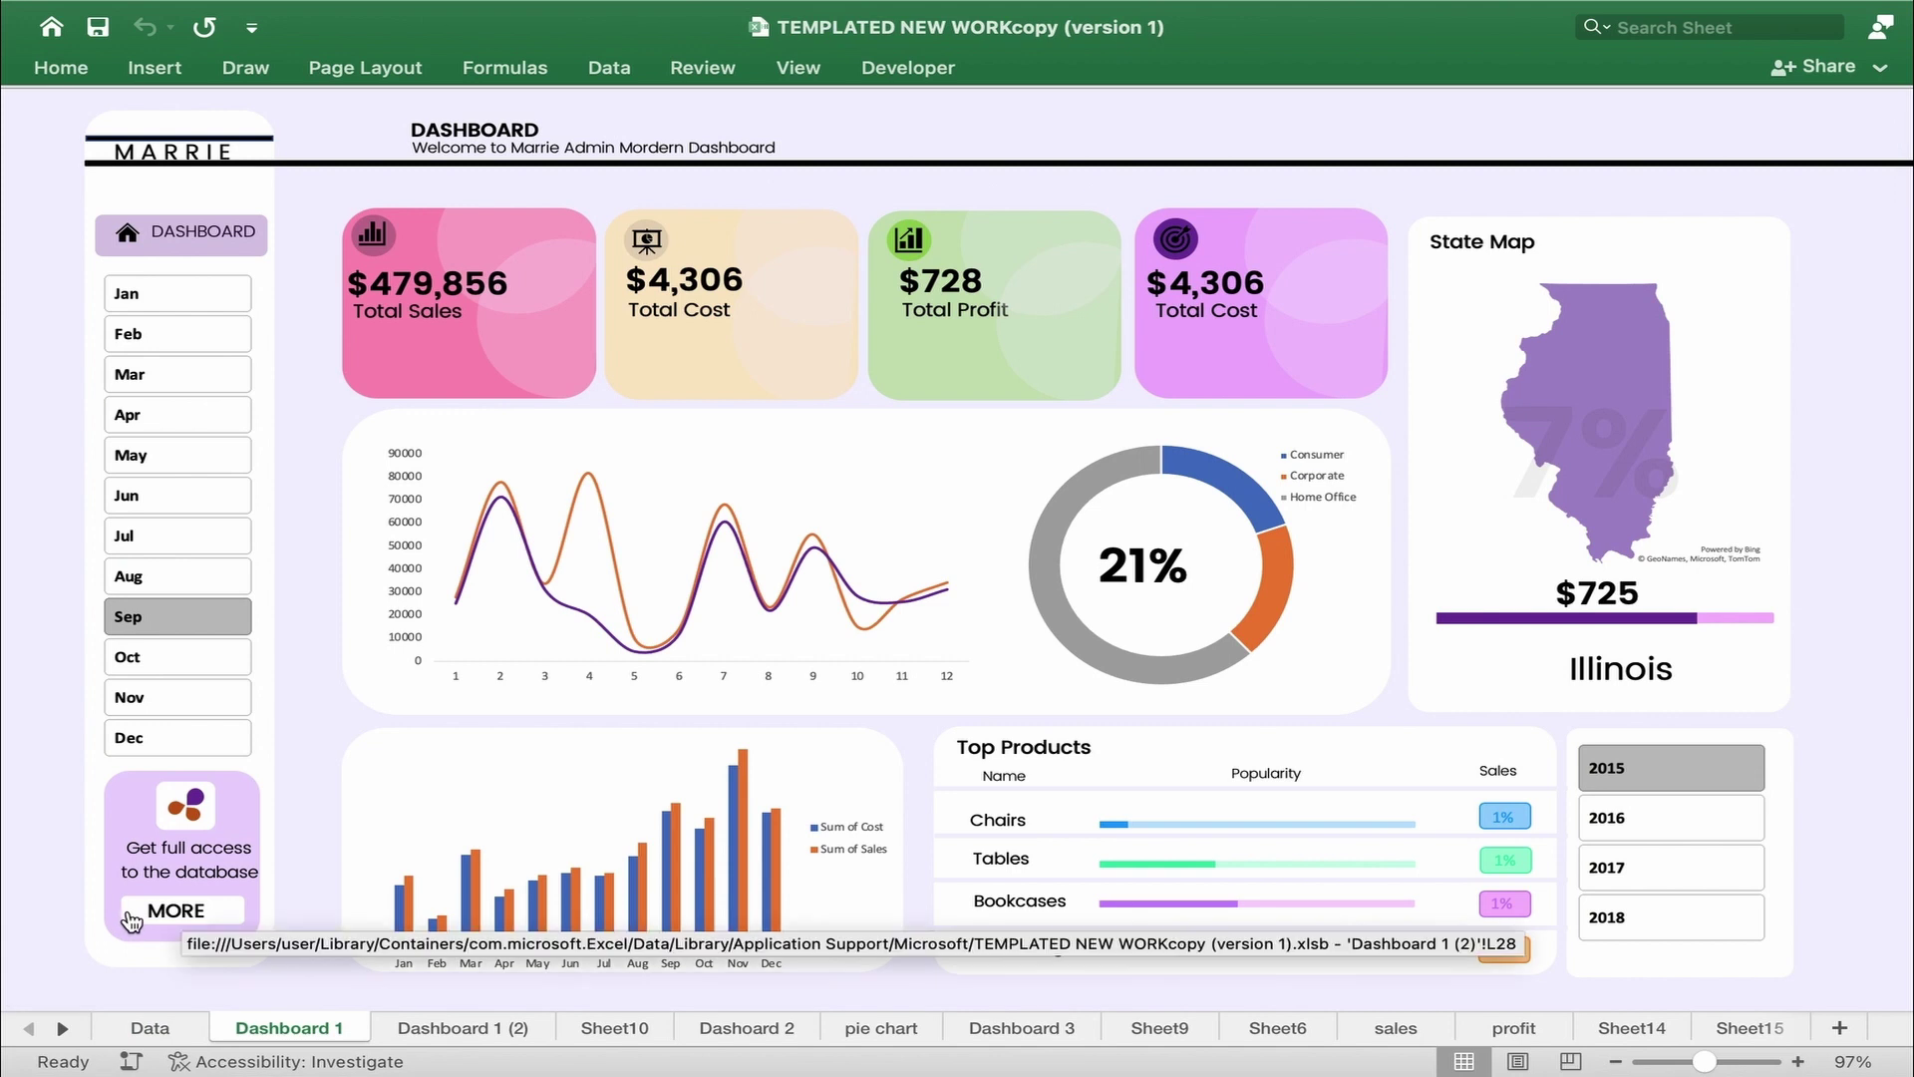
- Examine the finished Dashboard 1 sheet and its linked detail sheet, Dashboard 1 (2), in the template workbook
left_click(136, 919)
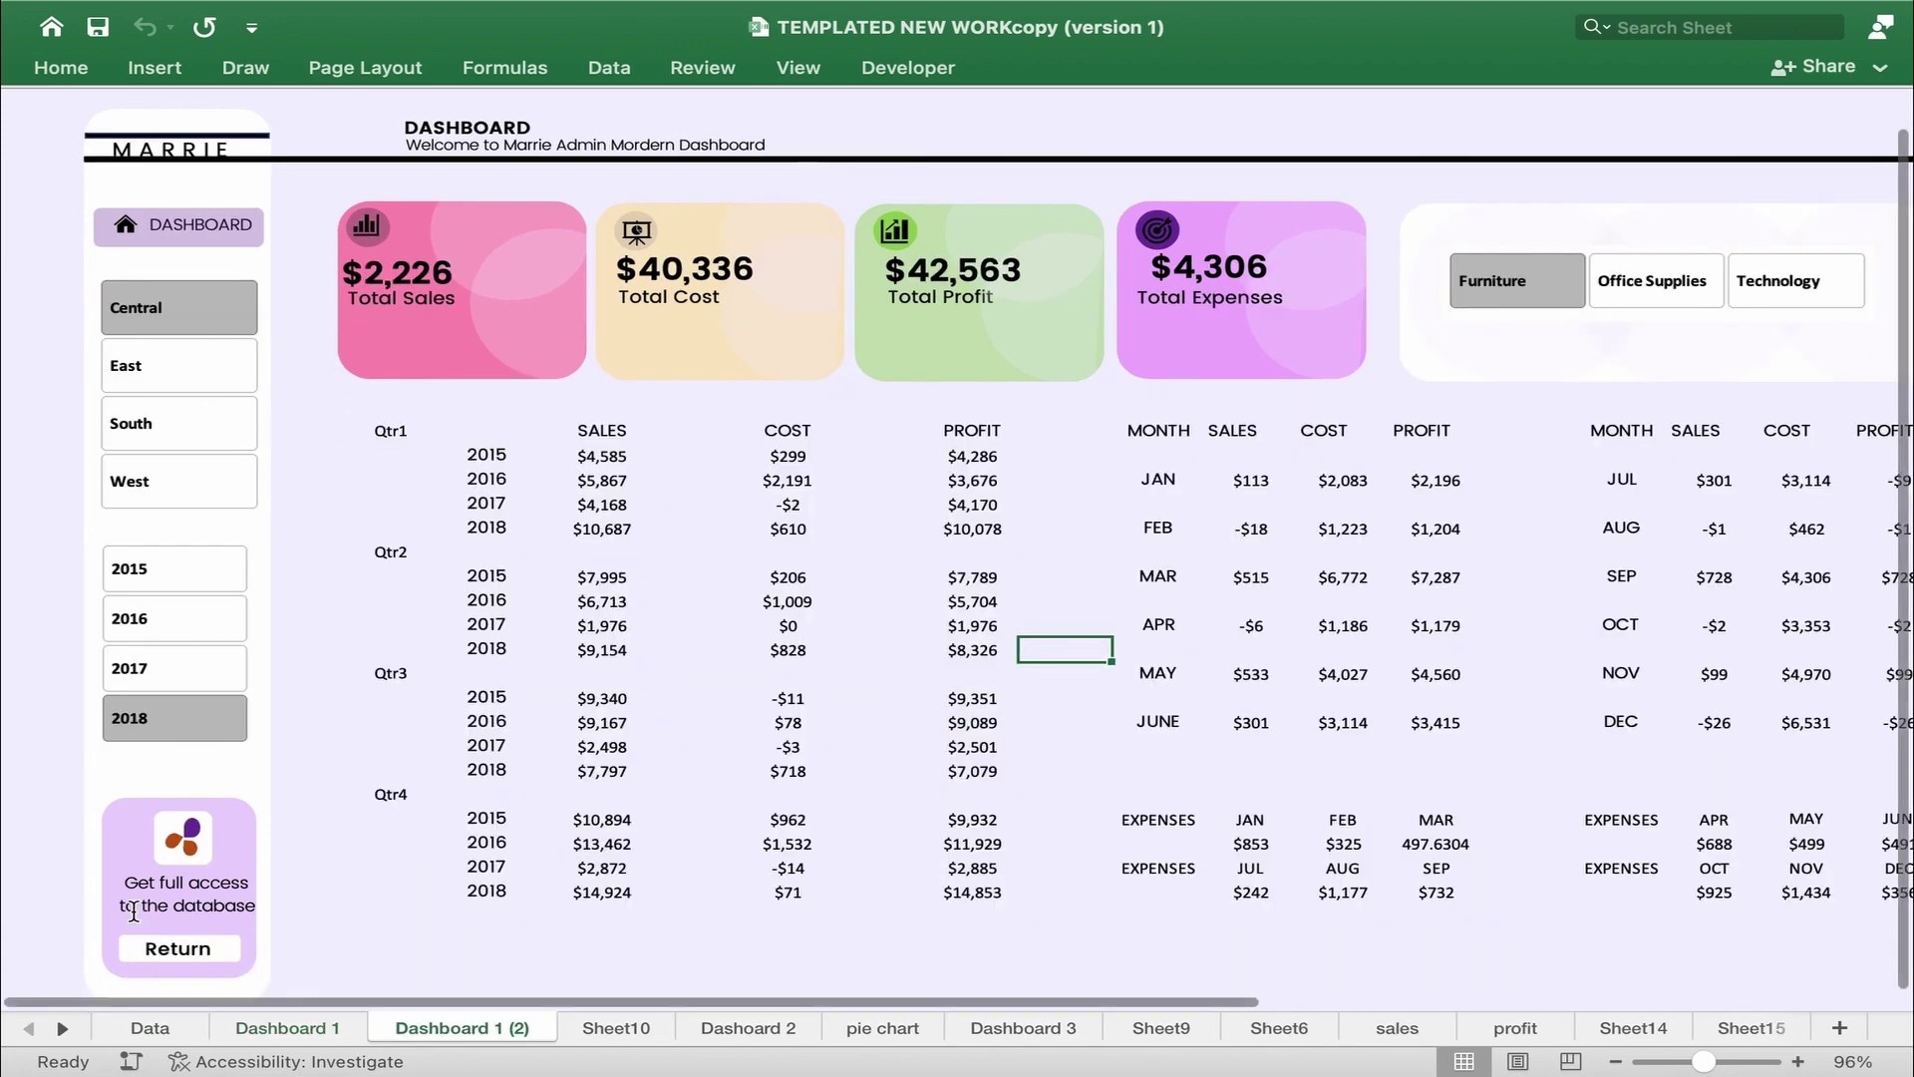
scroll(698, 873, "right", 1)
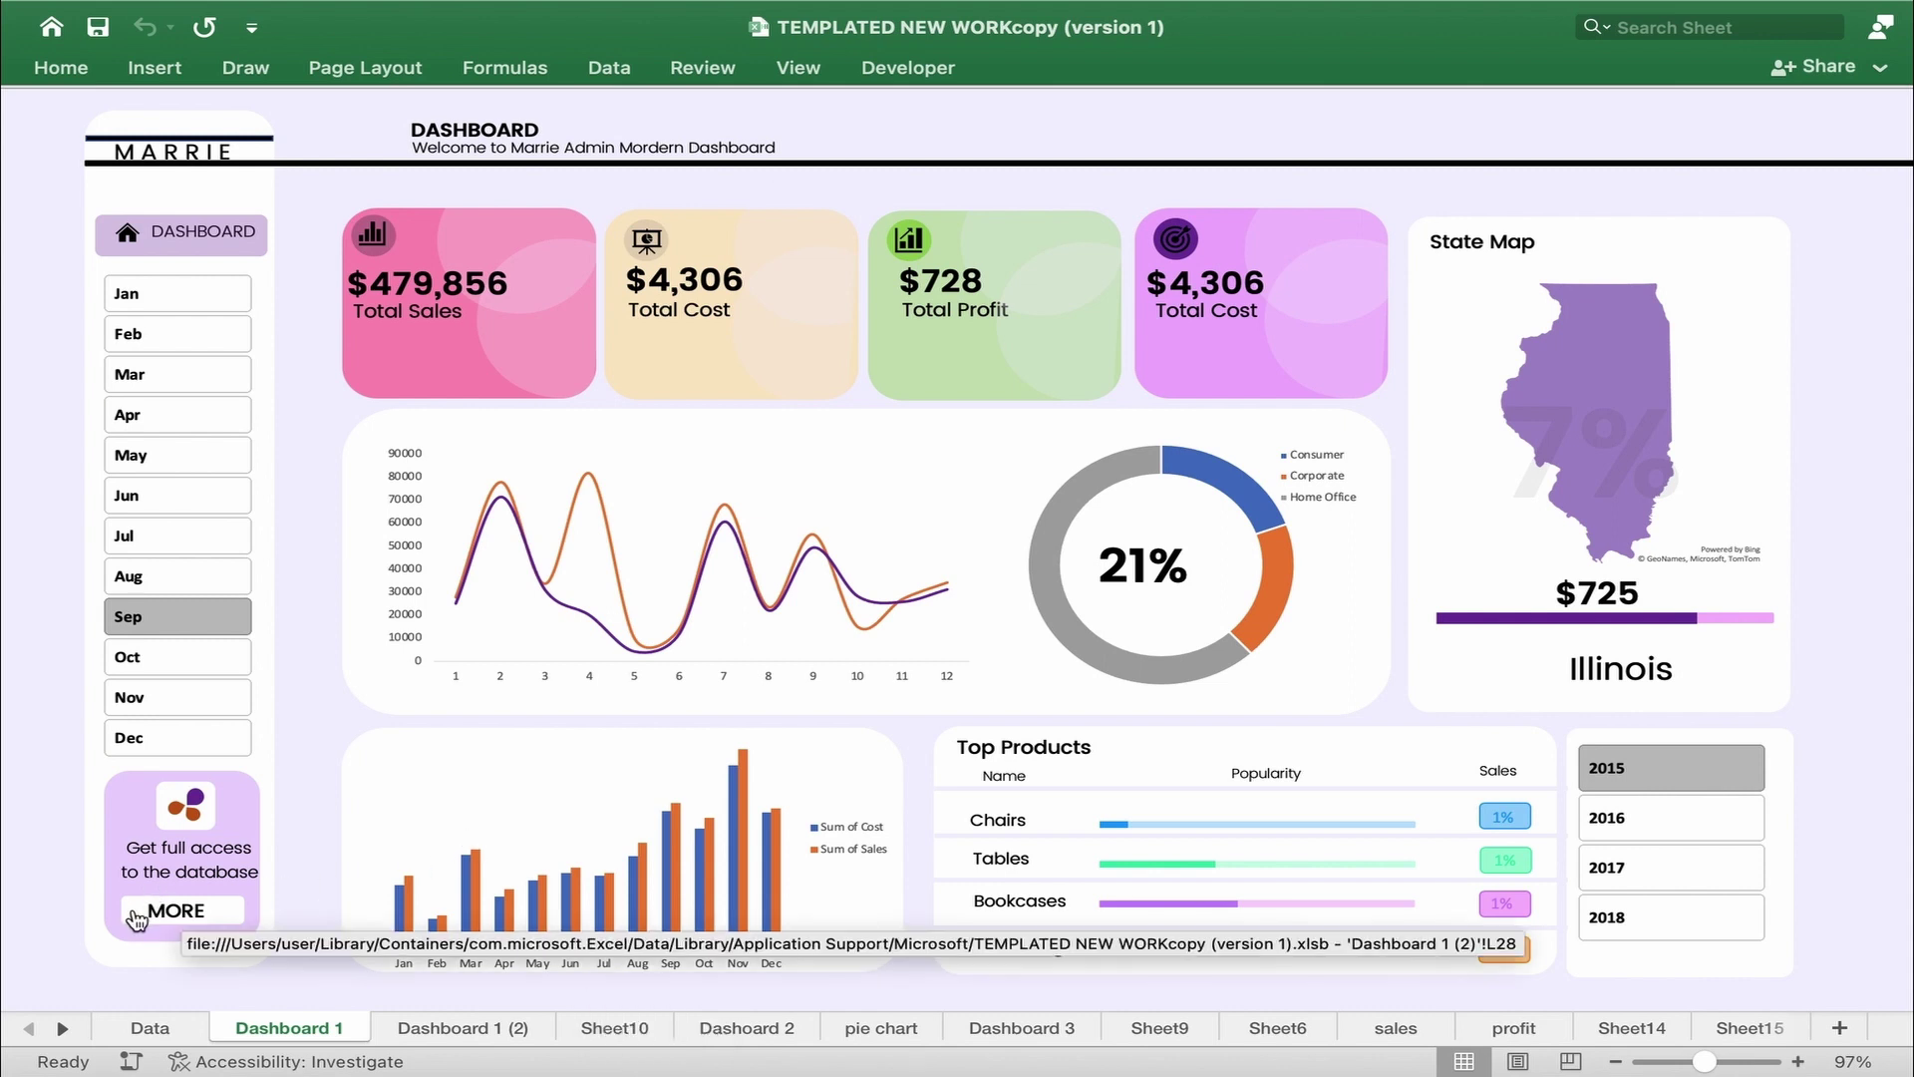
left_click(137, 916)
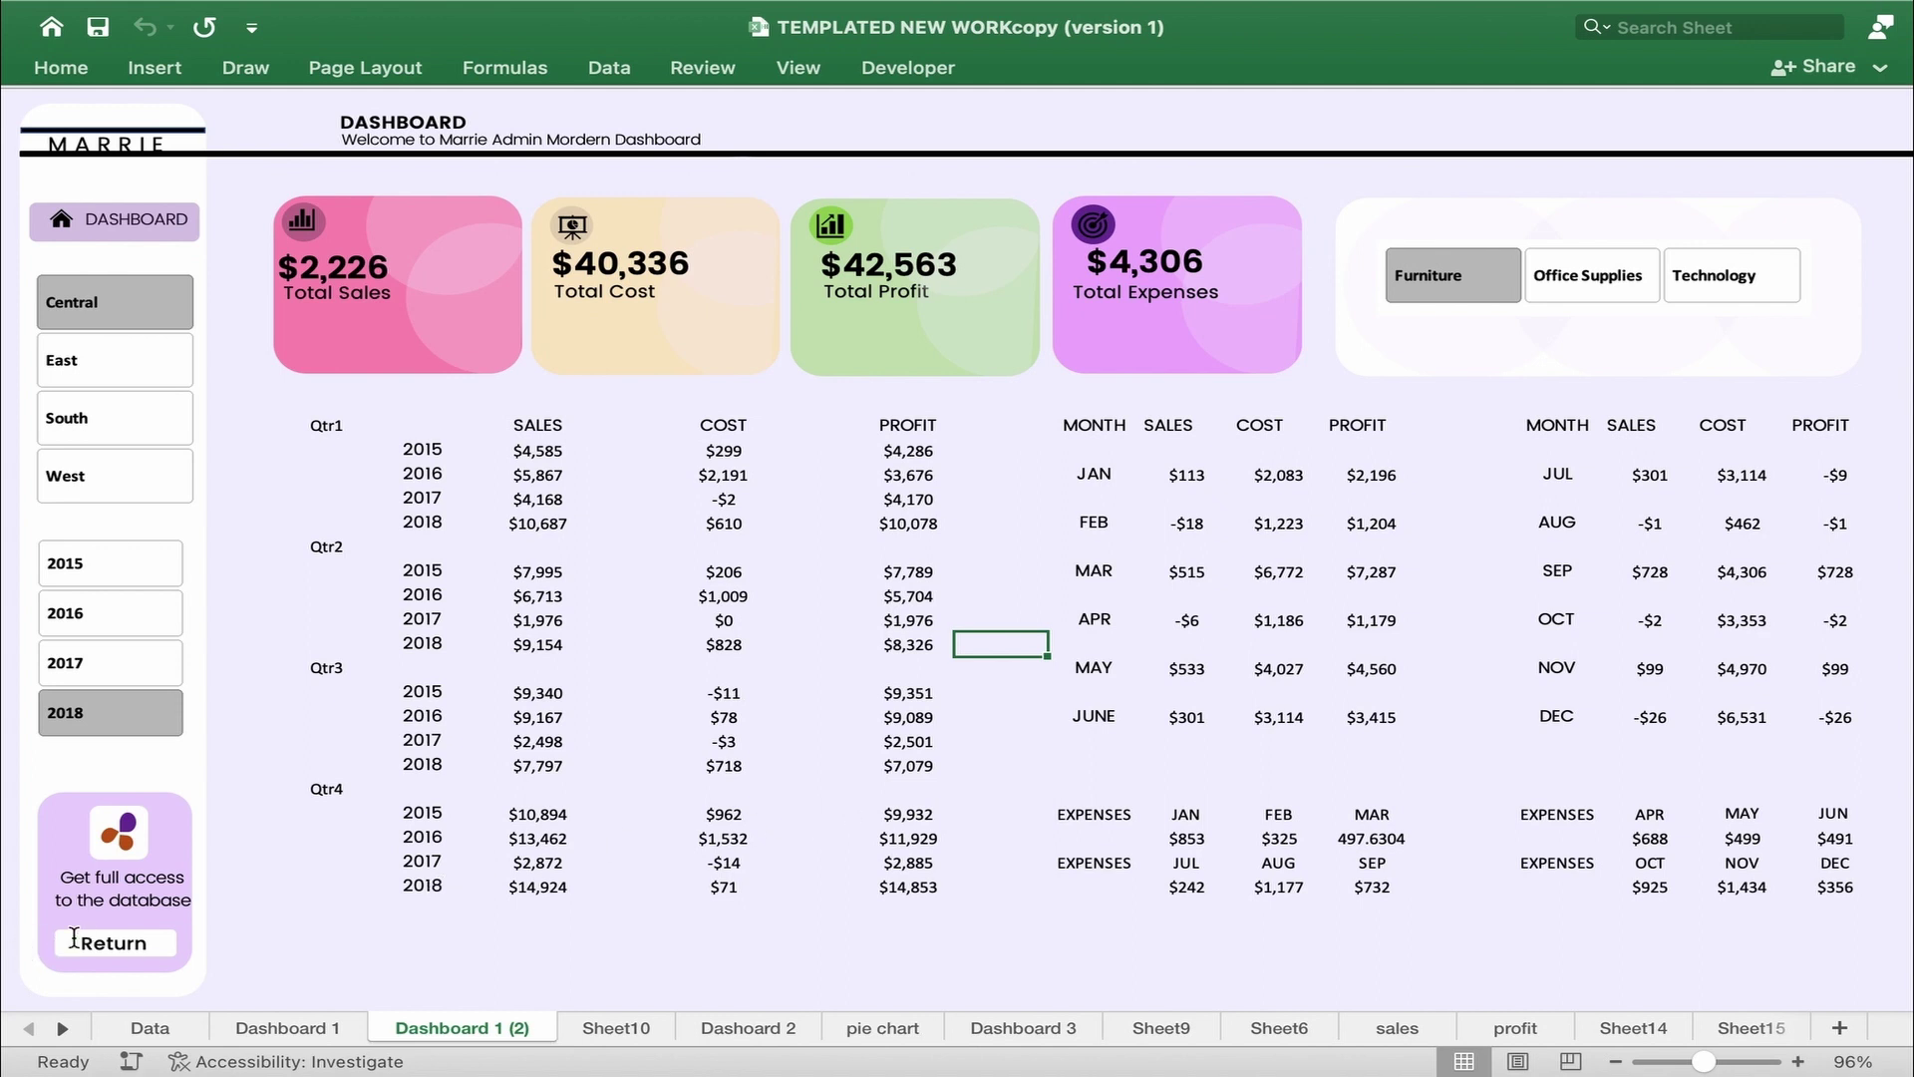
left_click(63, 945)
scroll(365, 826, "left", 2)
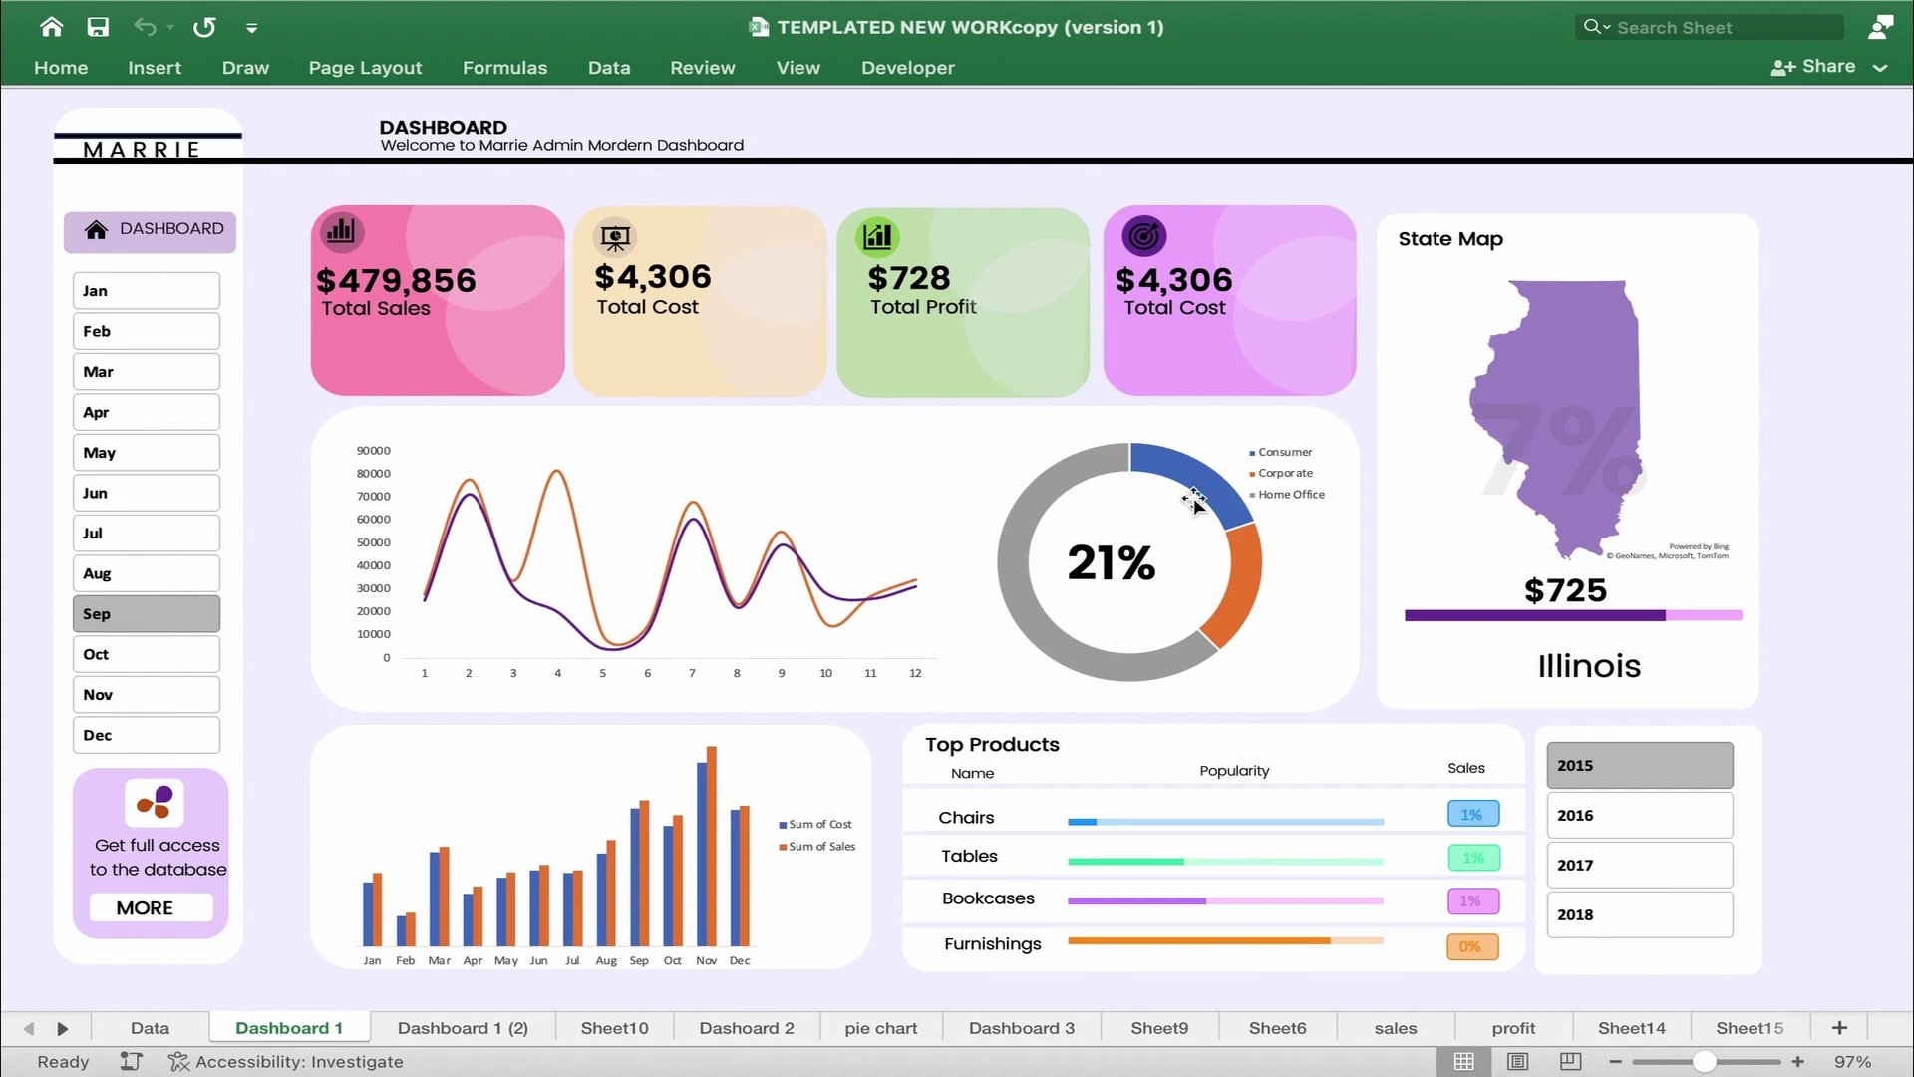
mouse_move(1194, 501)
mouse_move(387, 891)
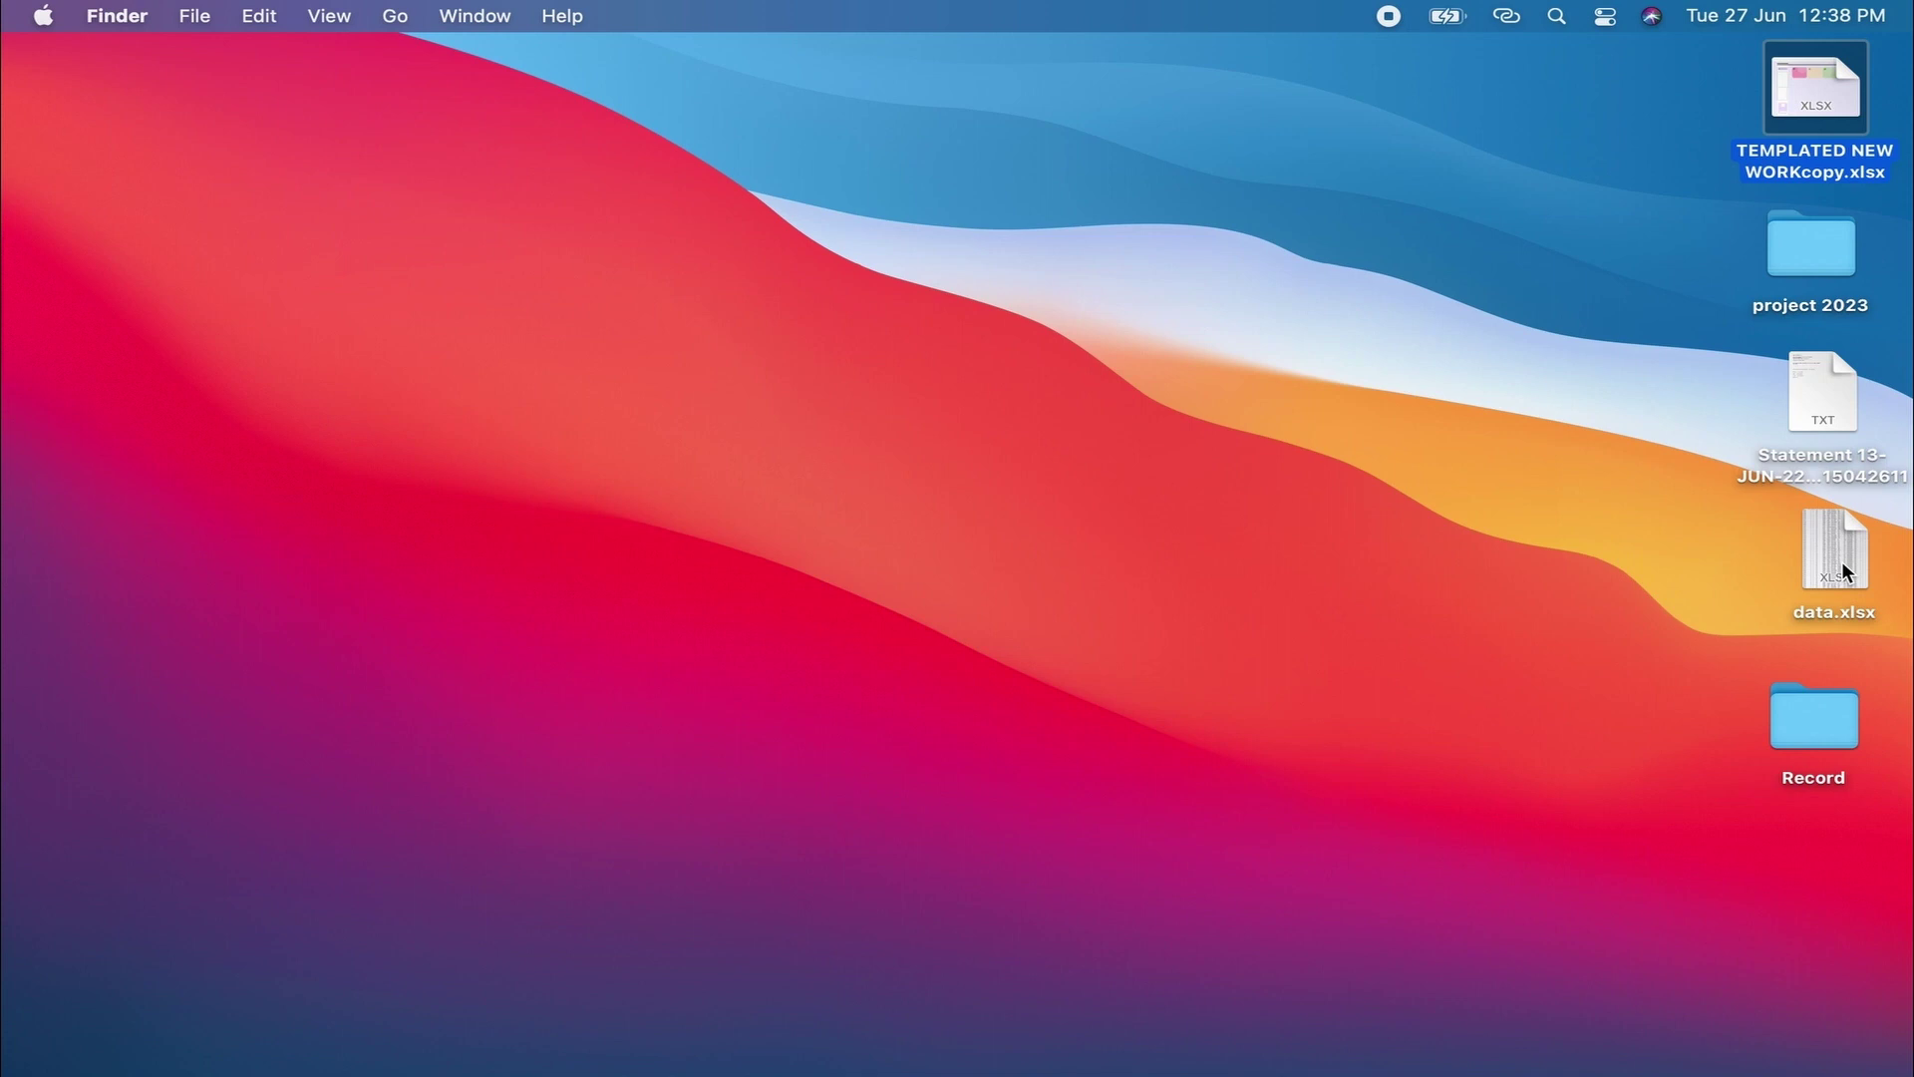
- Open data.xlsx from the desktop and add a new worksheet named "dashboard"
double_click(1840, 562)
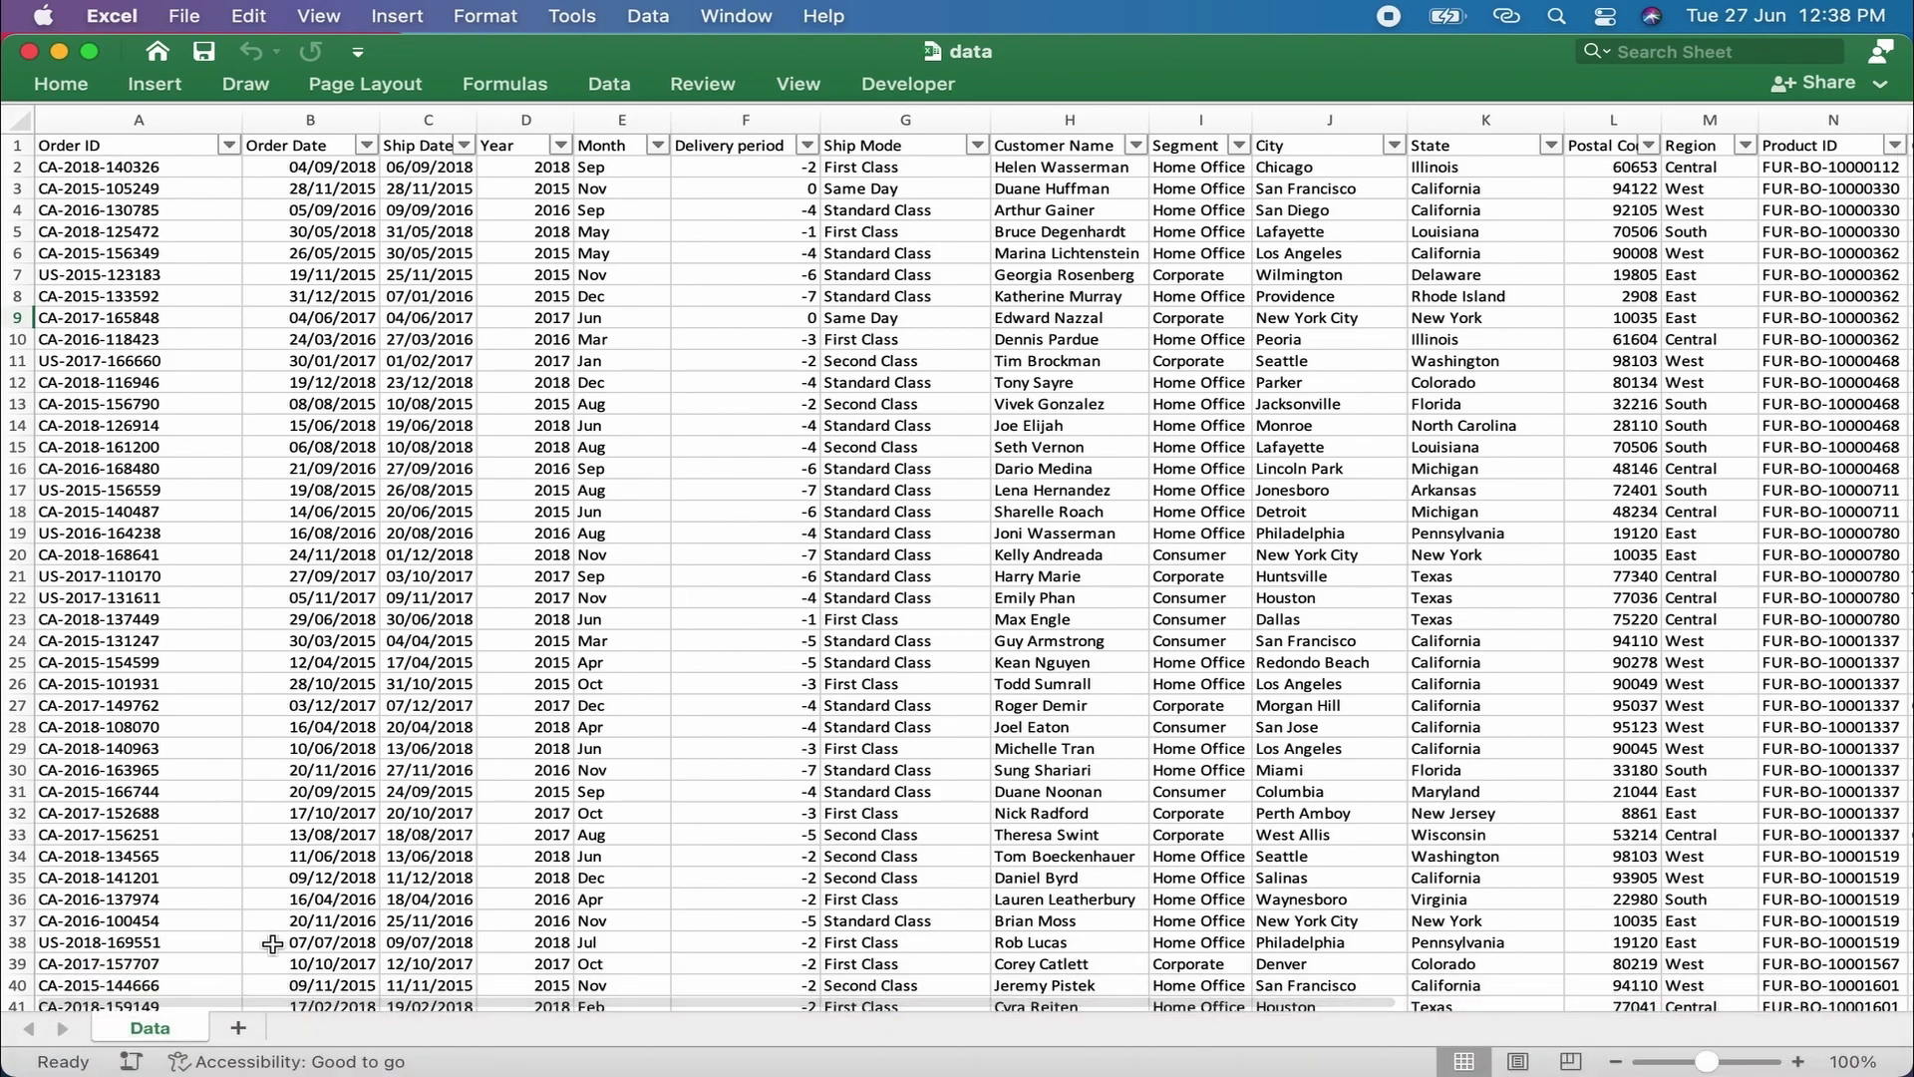
left_click(254, 1028)
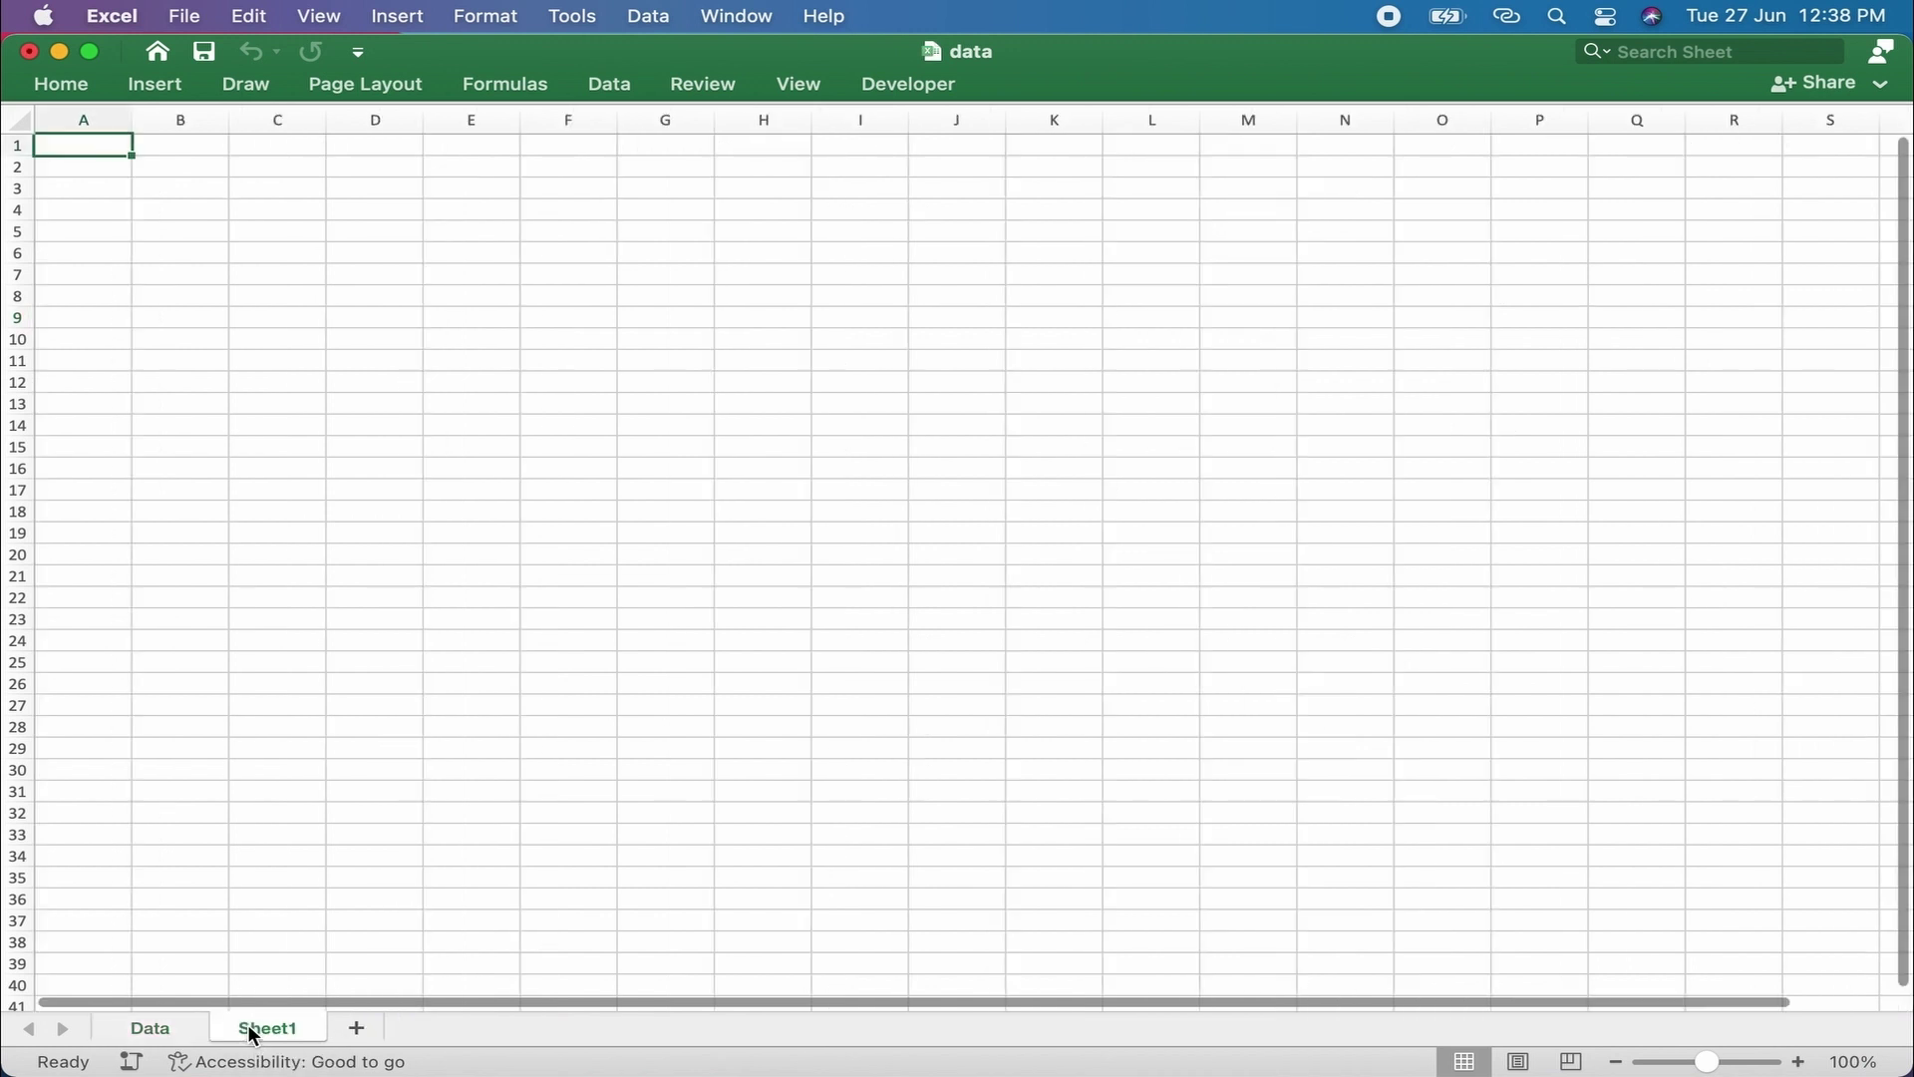
type("da")
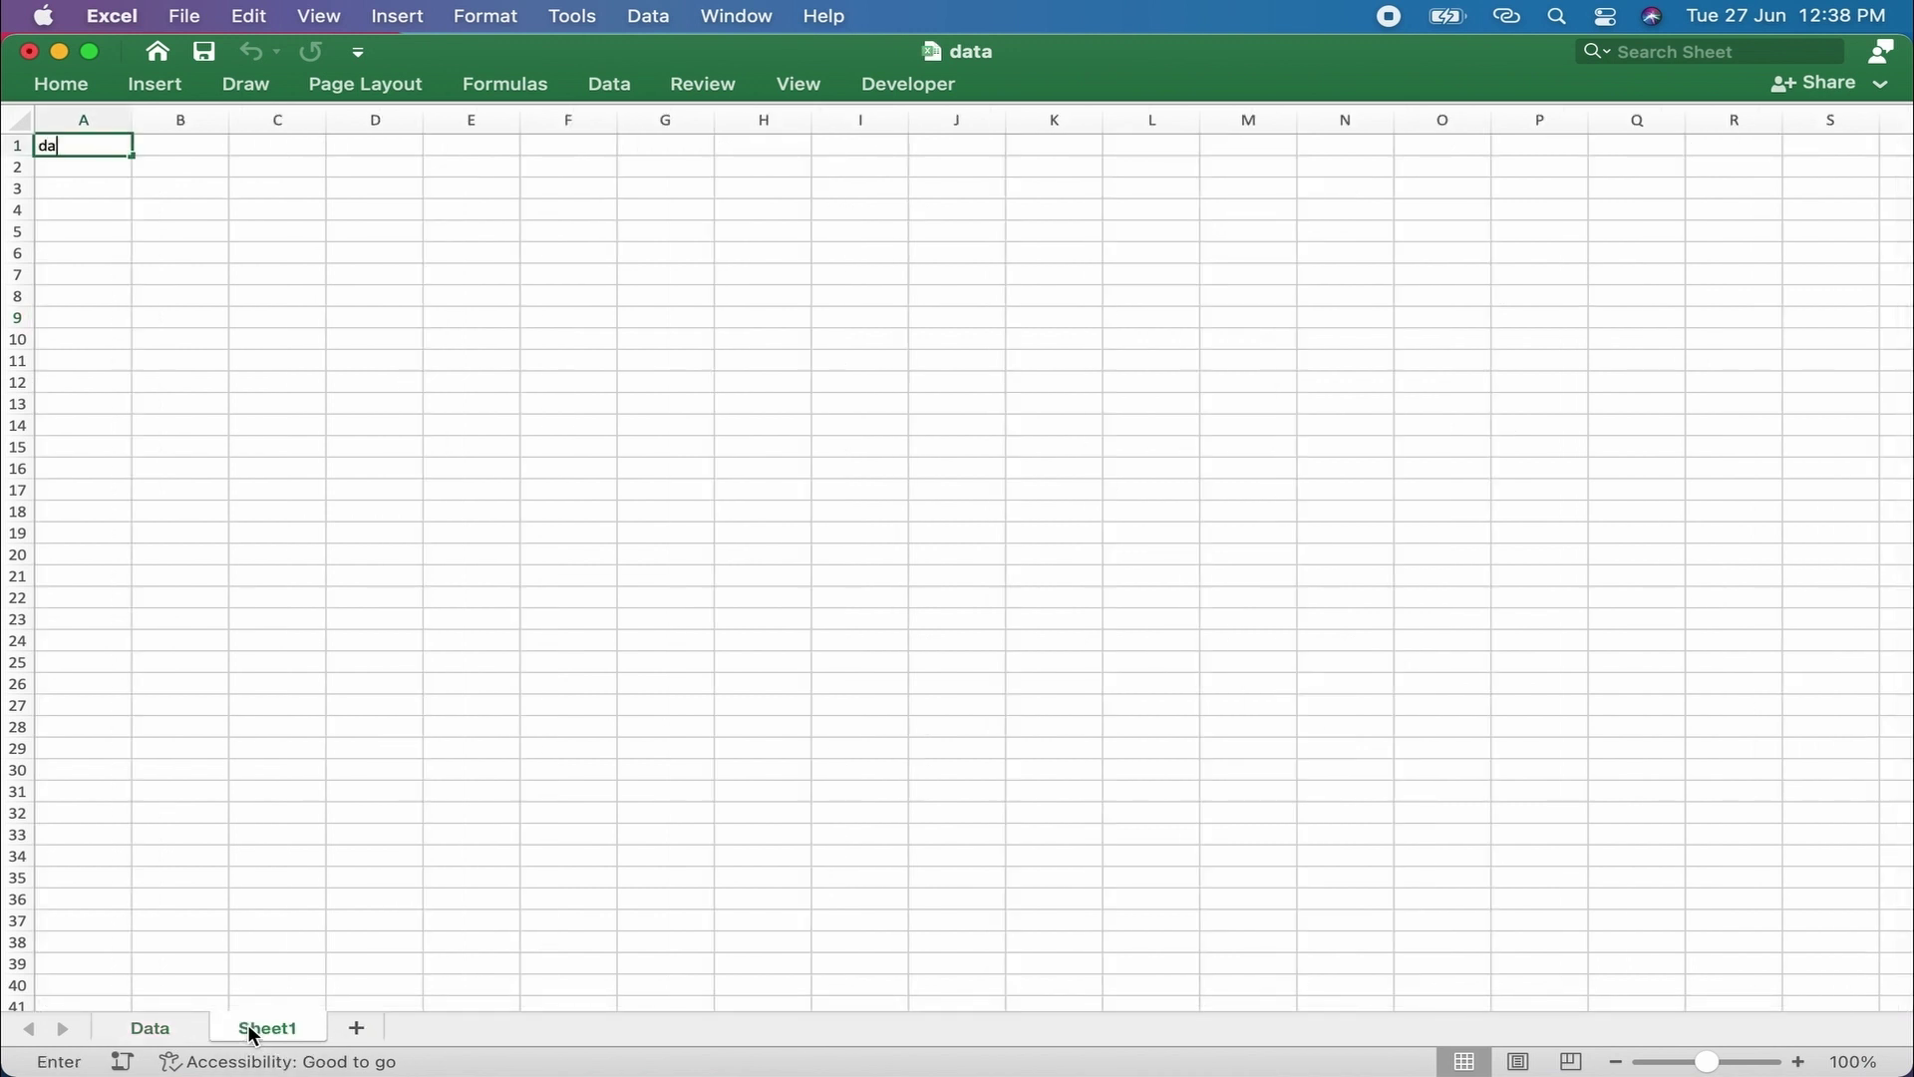
double_click(252, 1032)
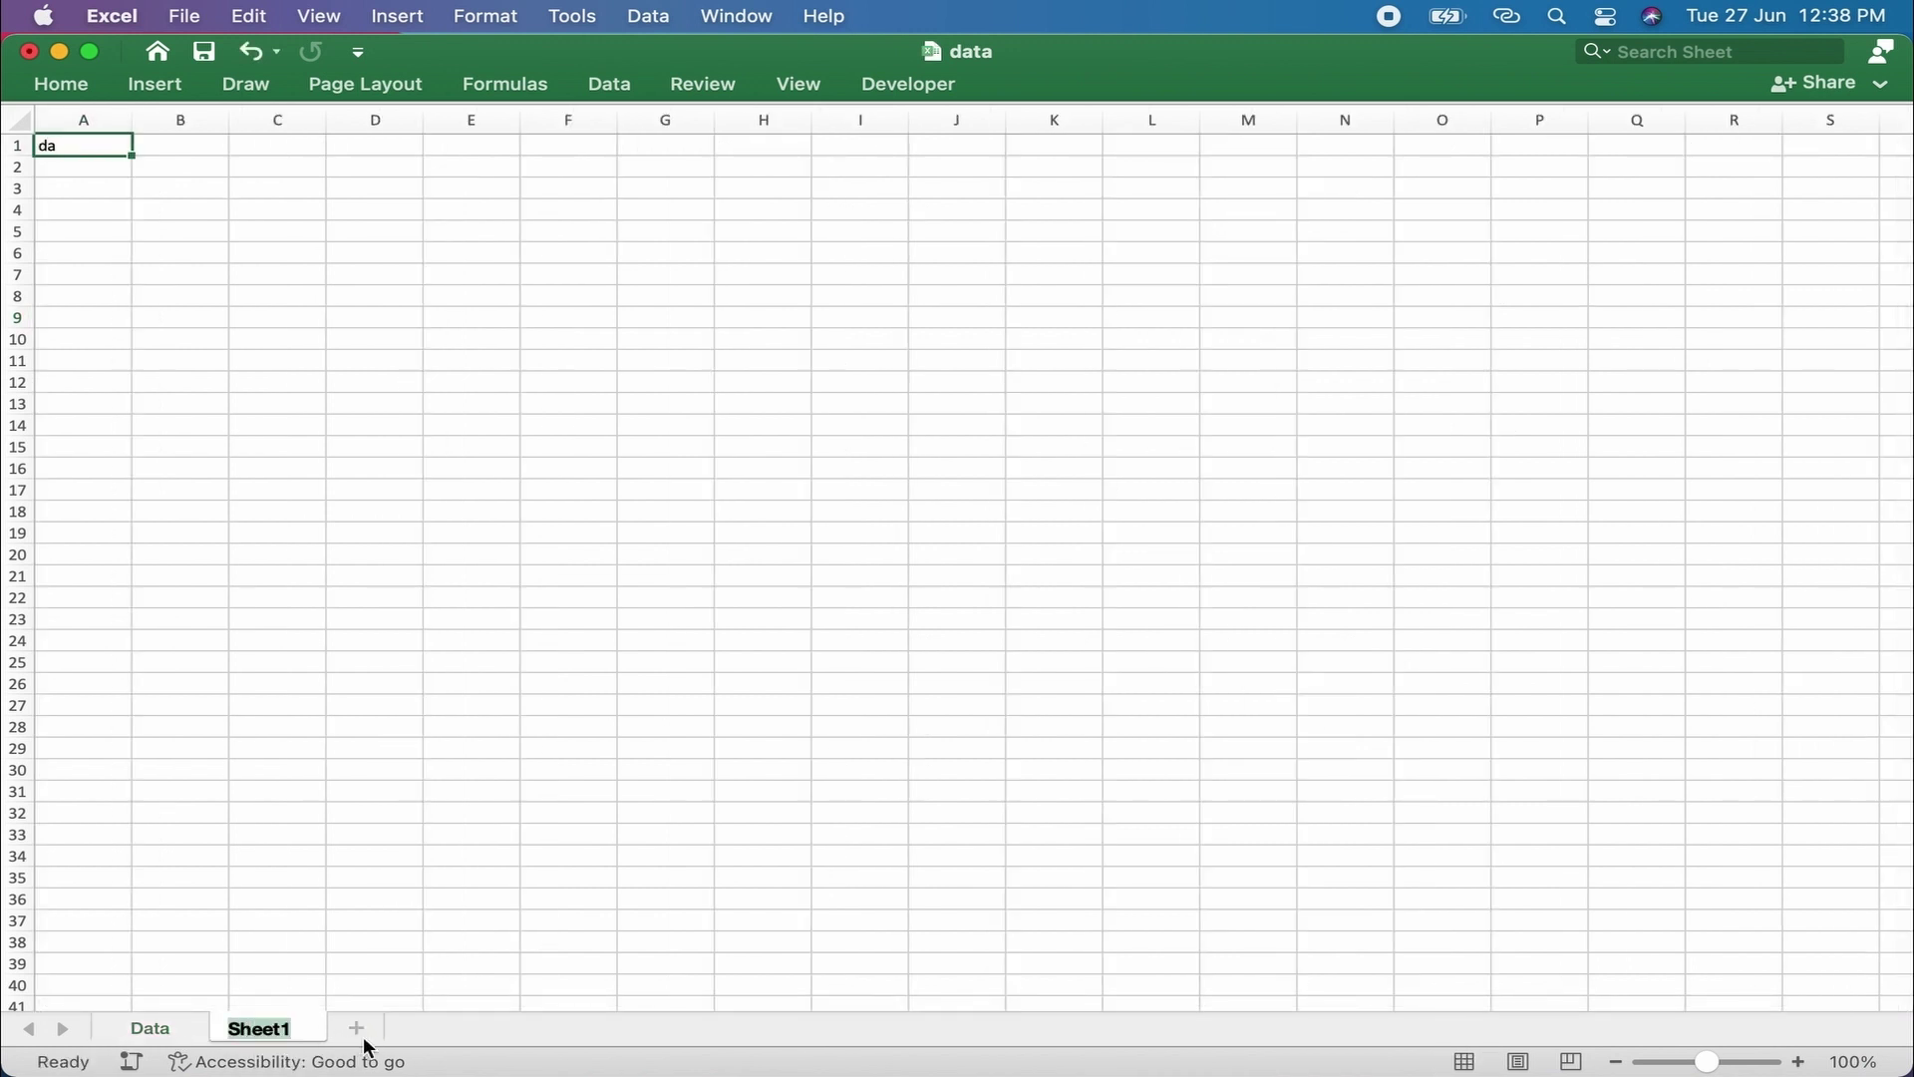
type("dashboard")
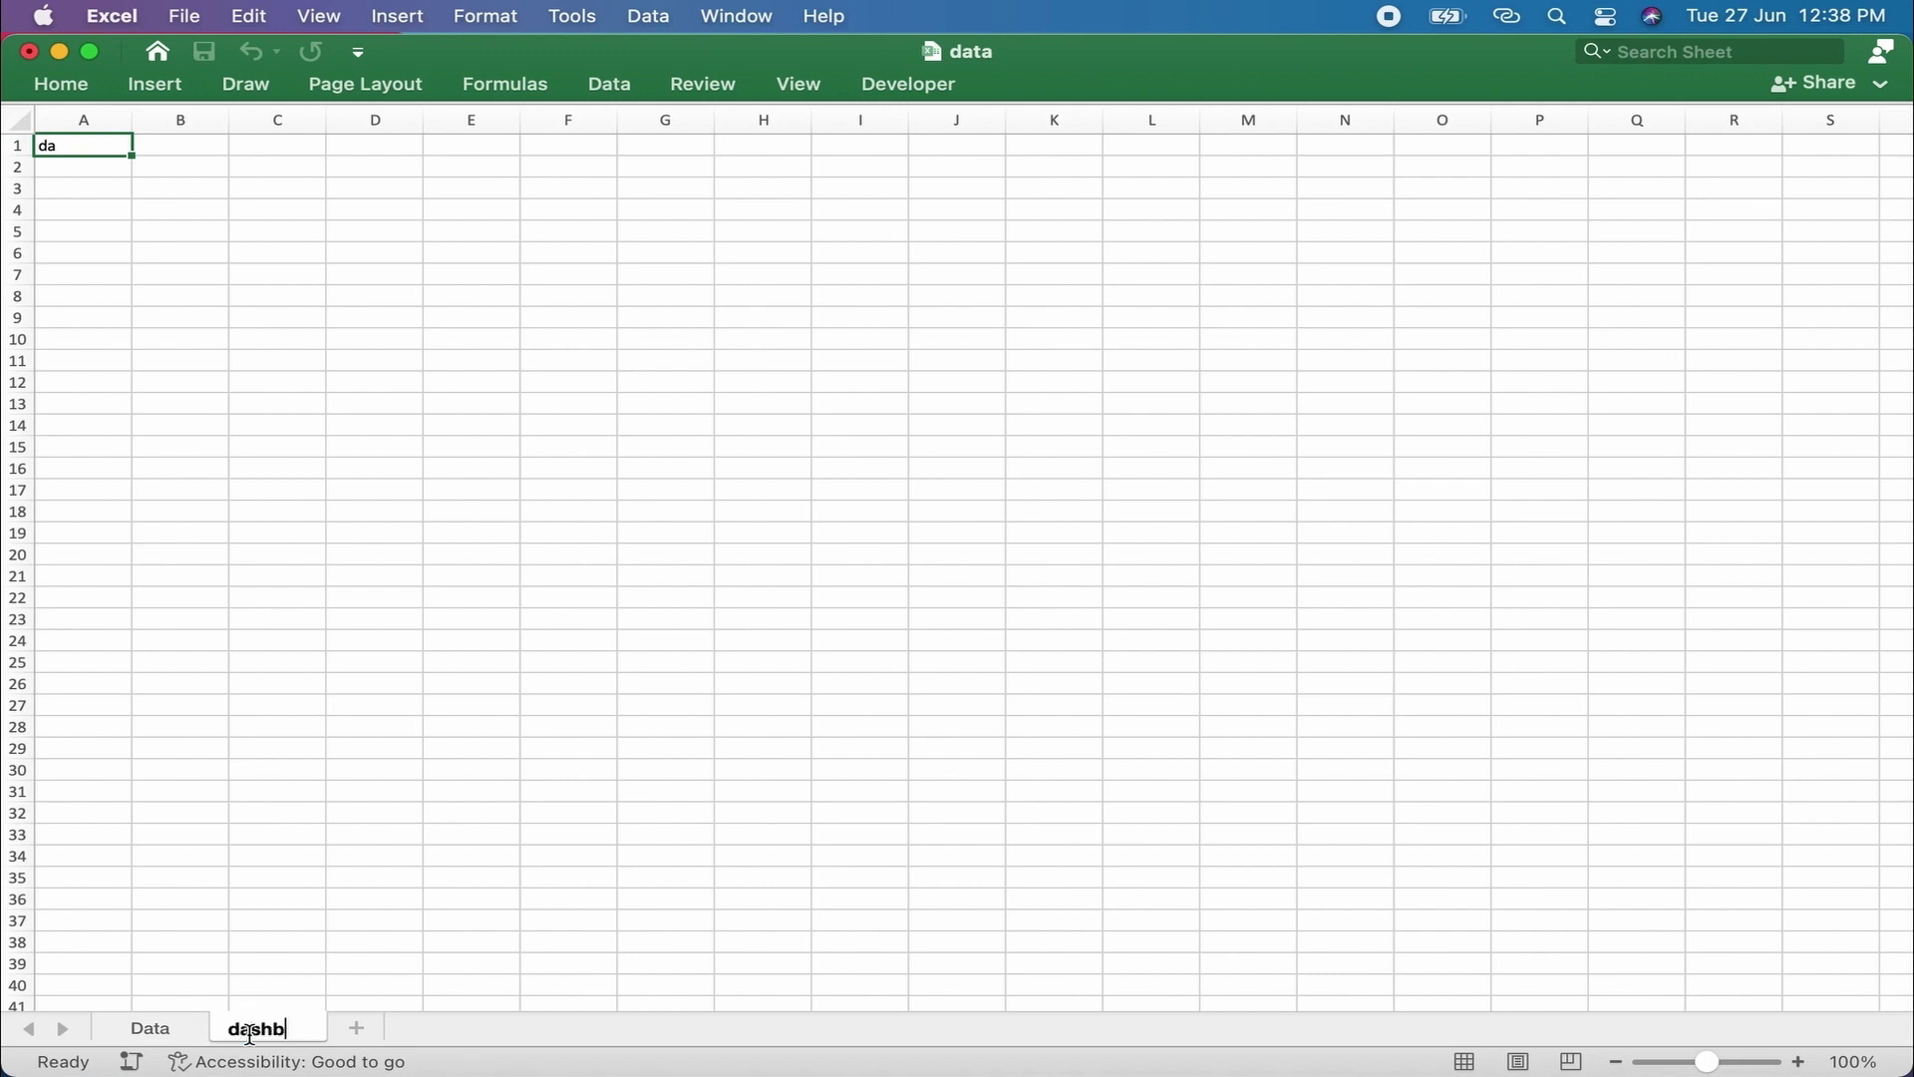
left_click(556, 928)
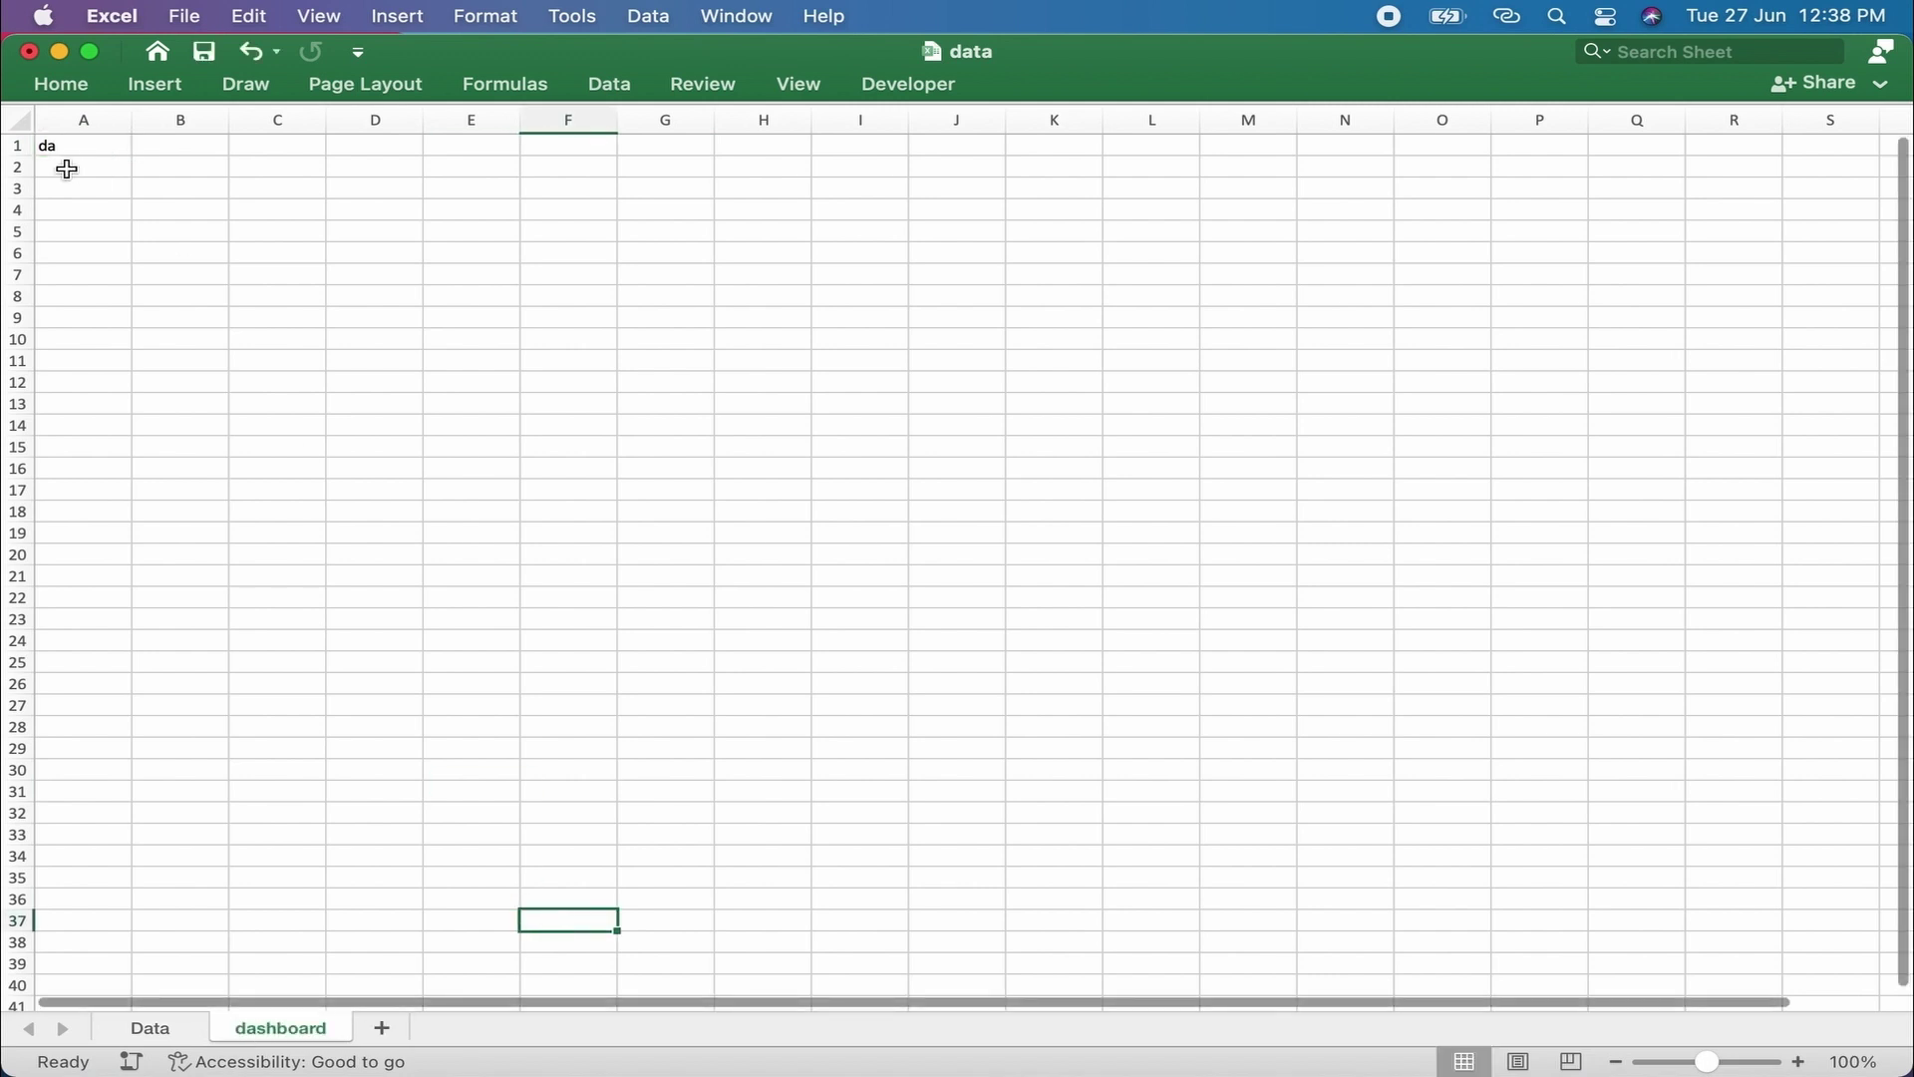
- Hide the gridlines and the row and column headings on the dashboard sheet
left_click(1882, 88)
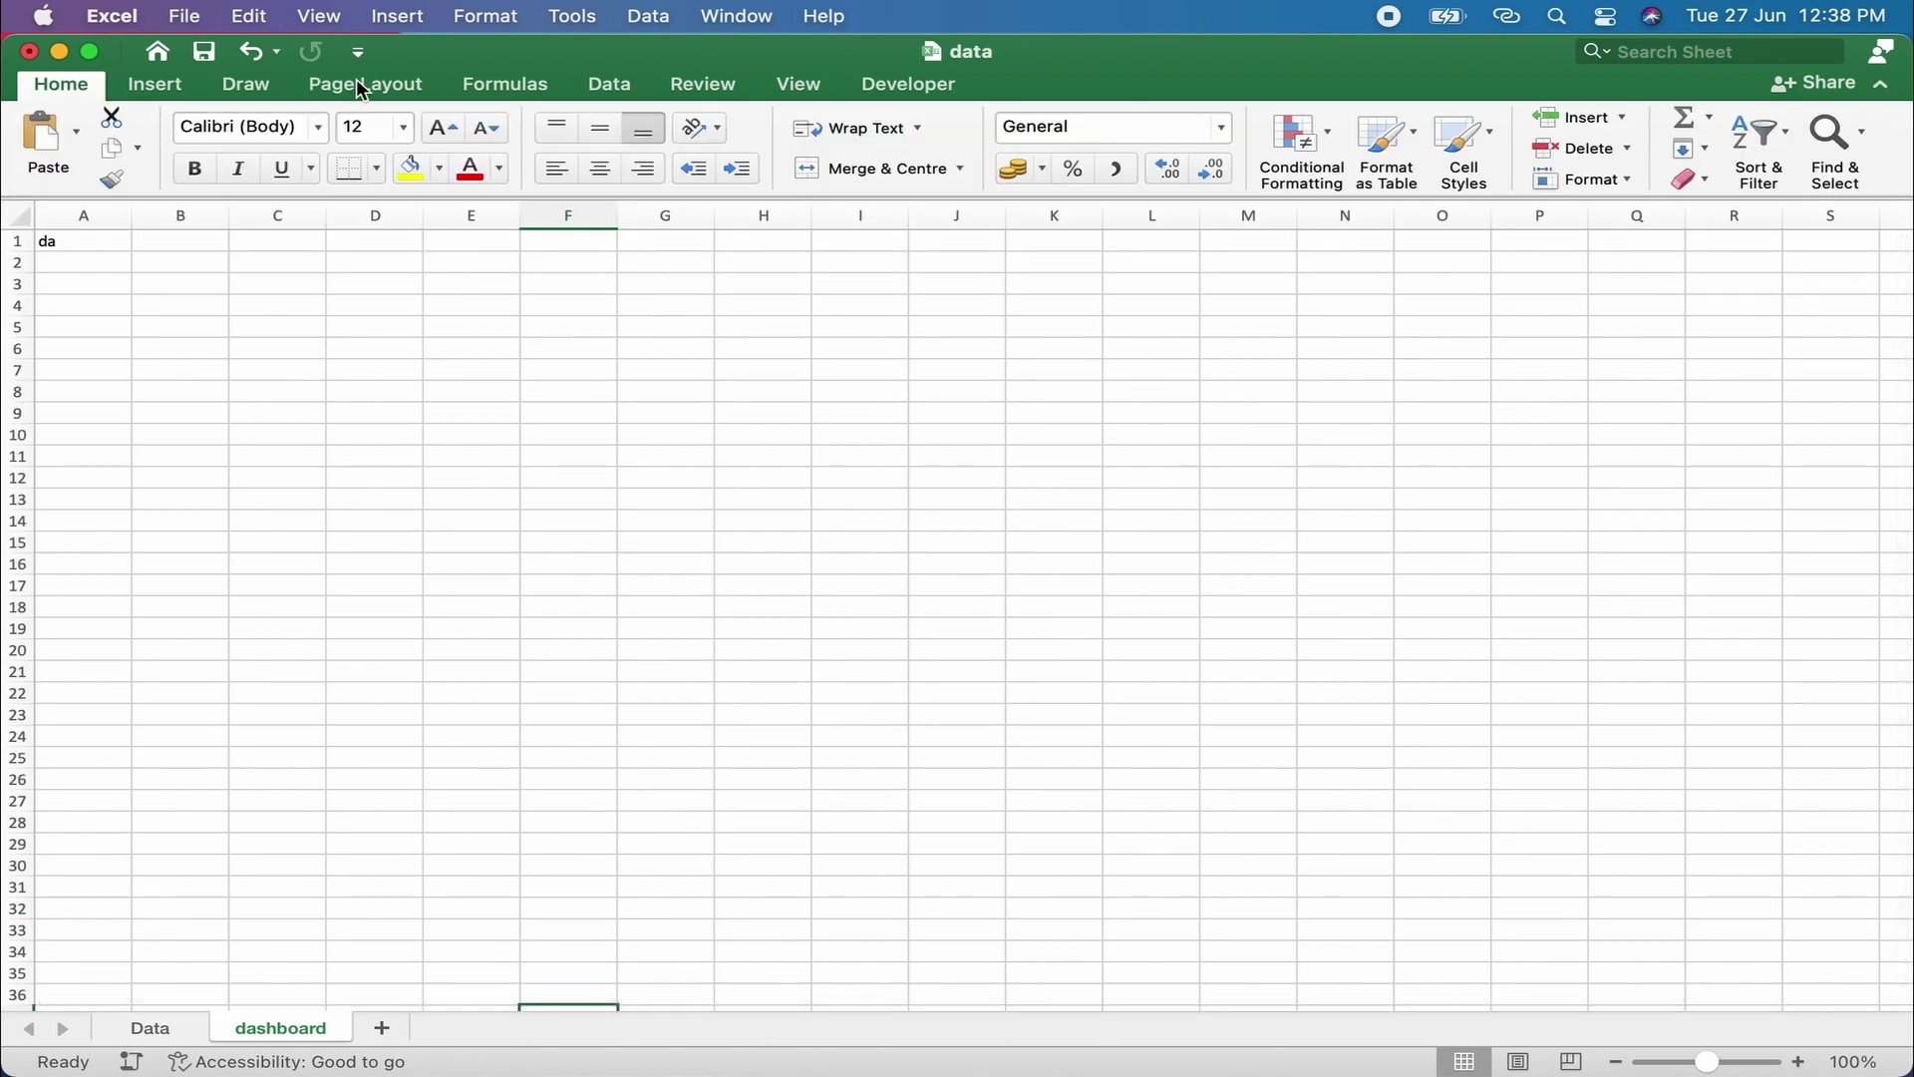
left_click(794, 83)
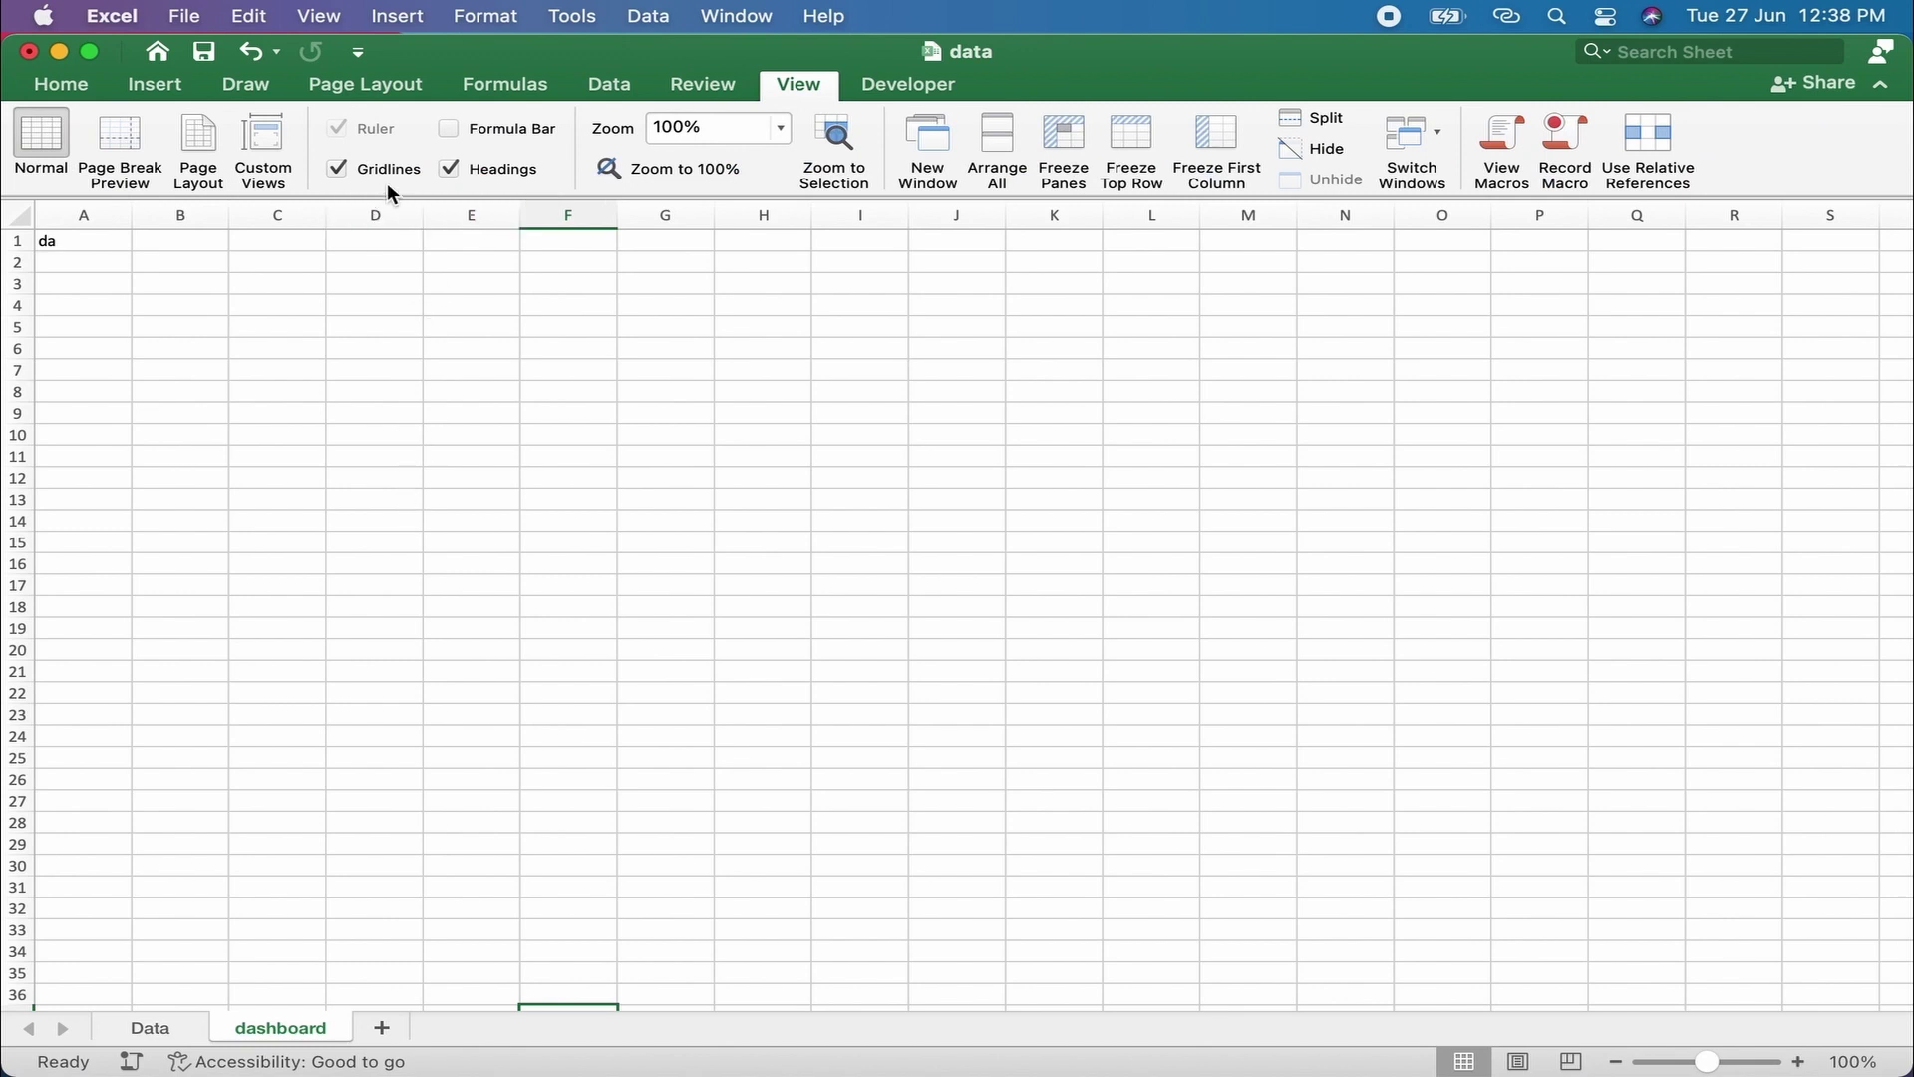
left_click(337, 167)
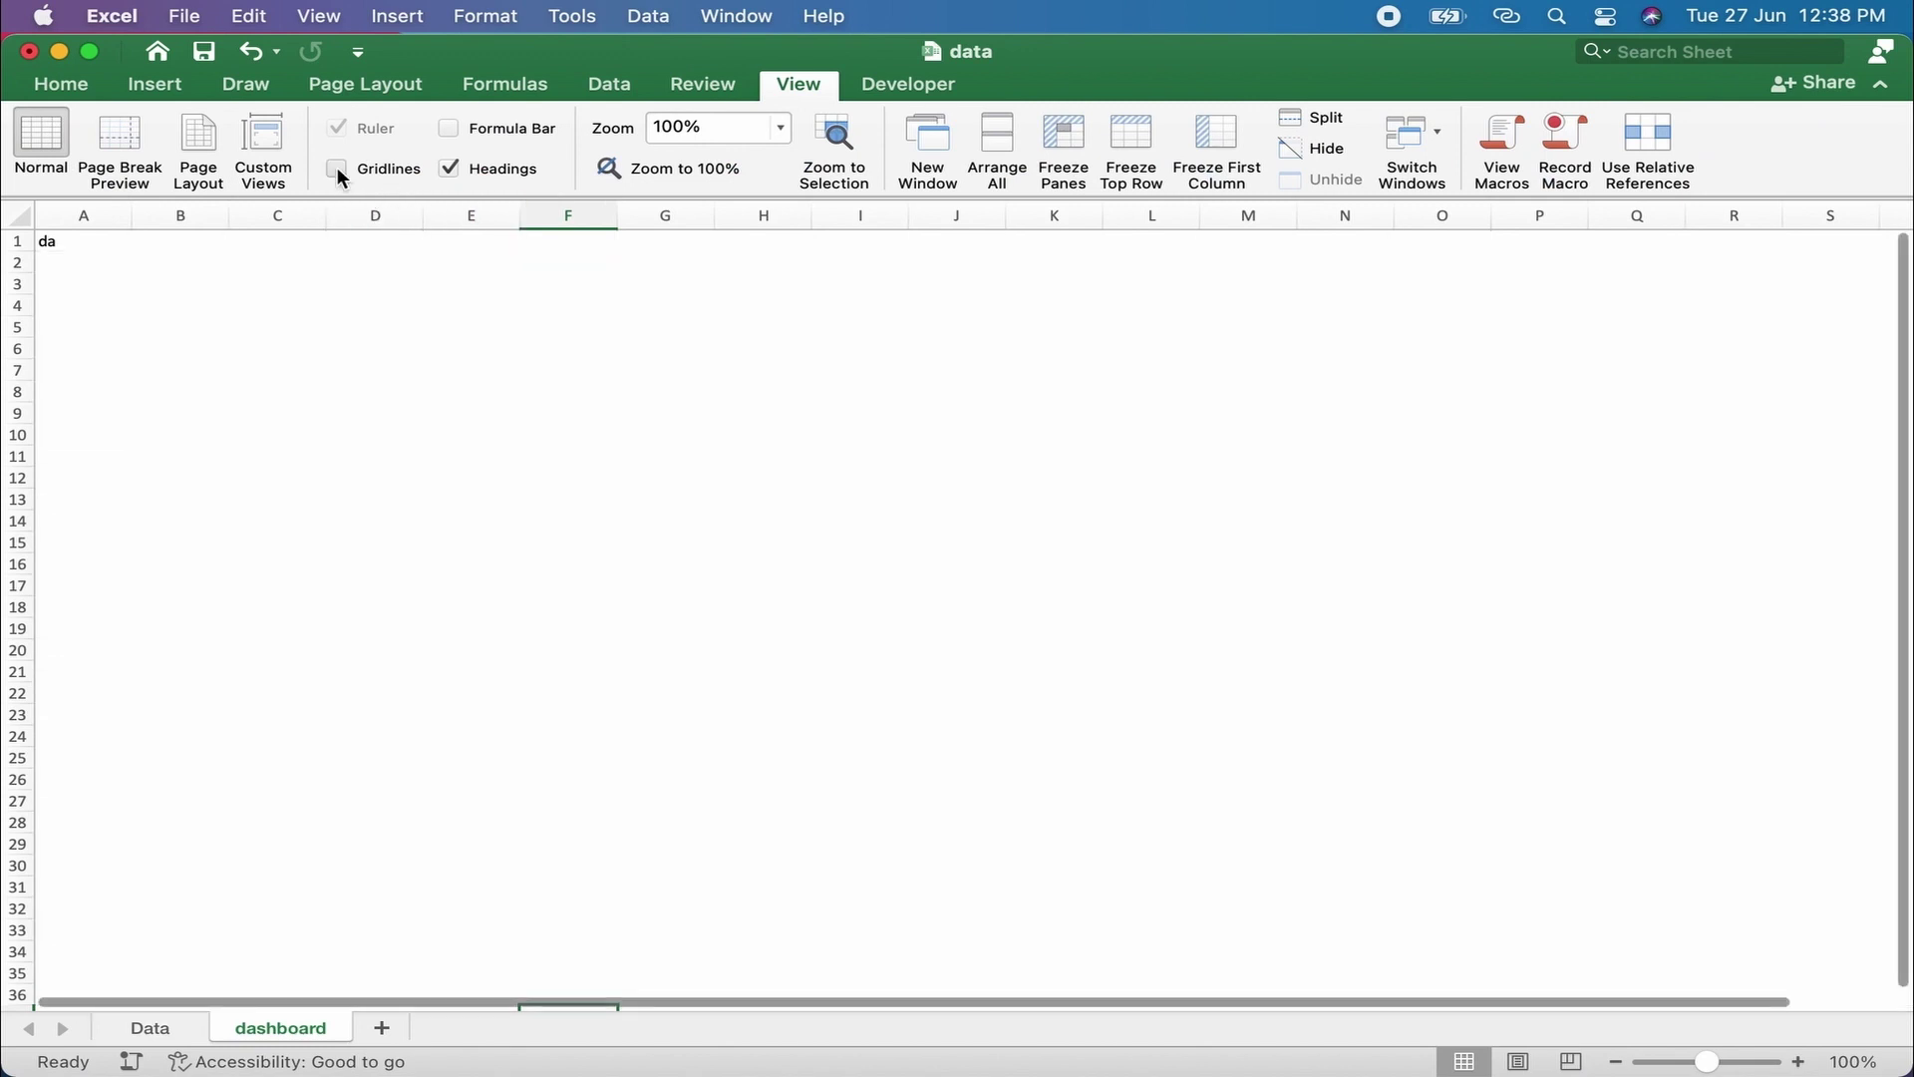
left_click(446, 169)
left_click(446, 170)
left_click(447, 170)
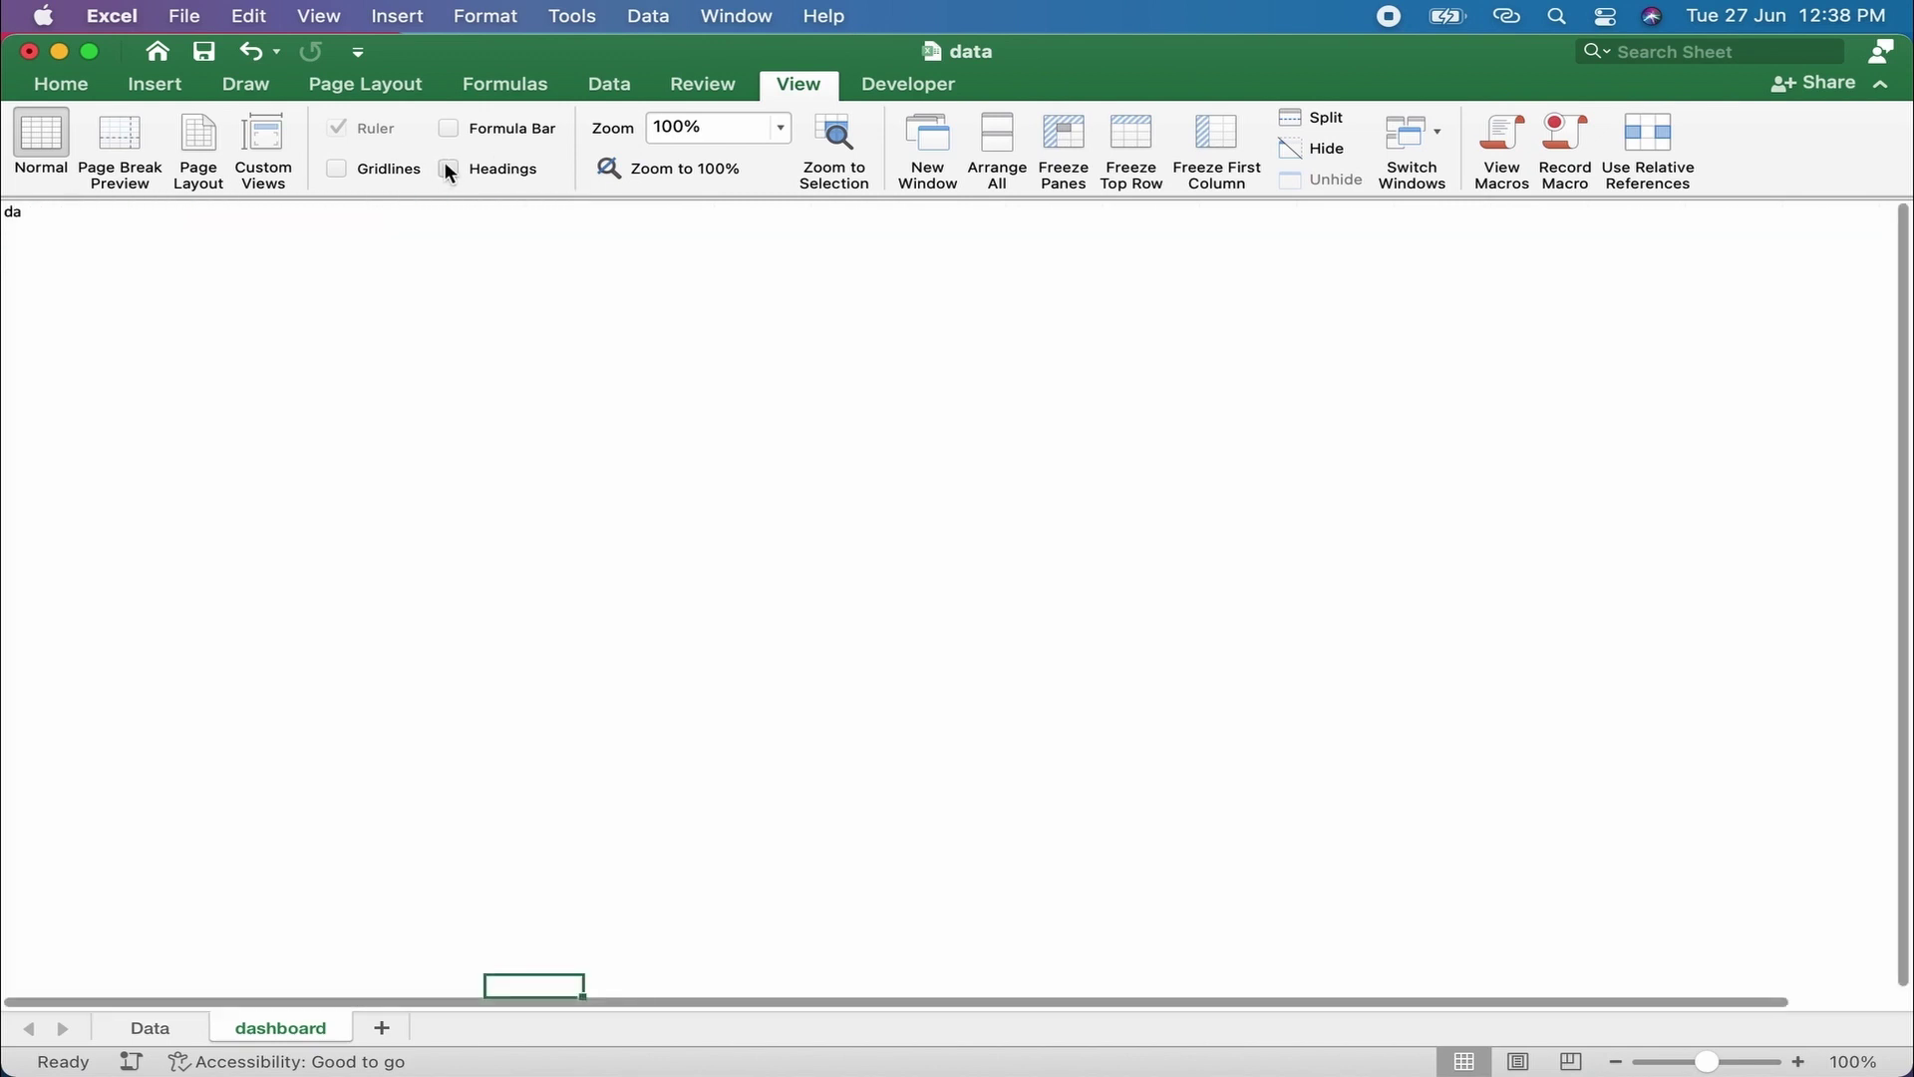
- Clear the stray text "da" from cell A1 of the dashboard sheet
left_click(50, 220)
double_click(54, 213)
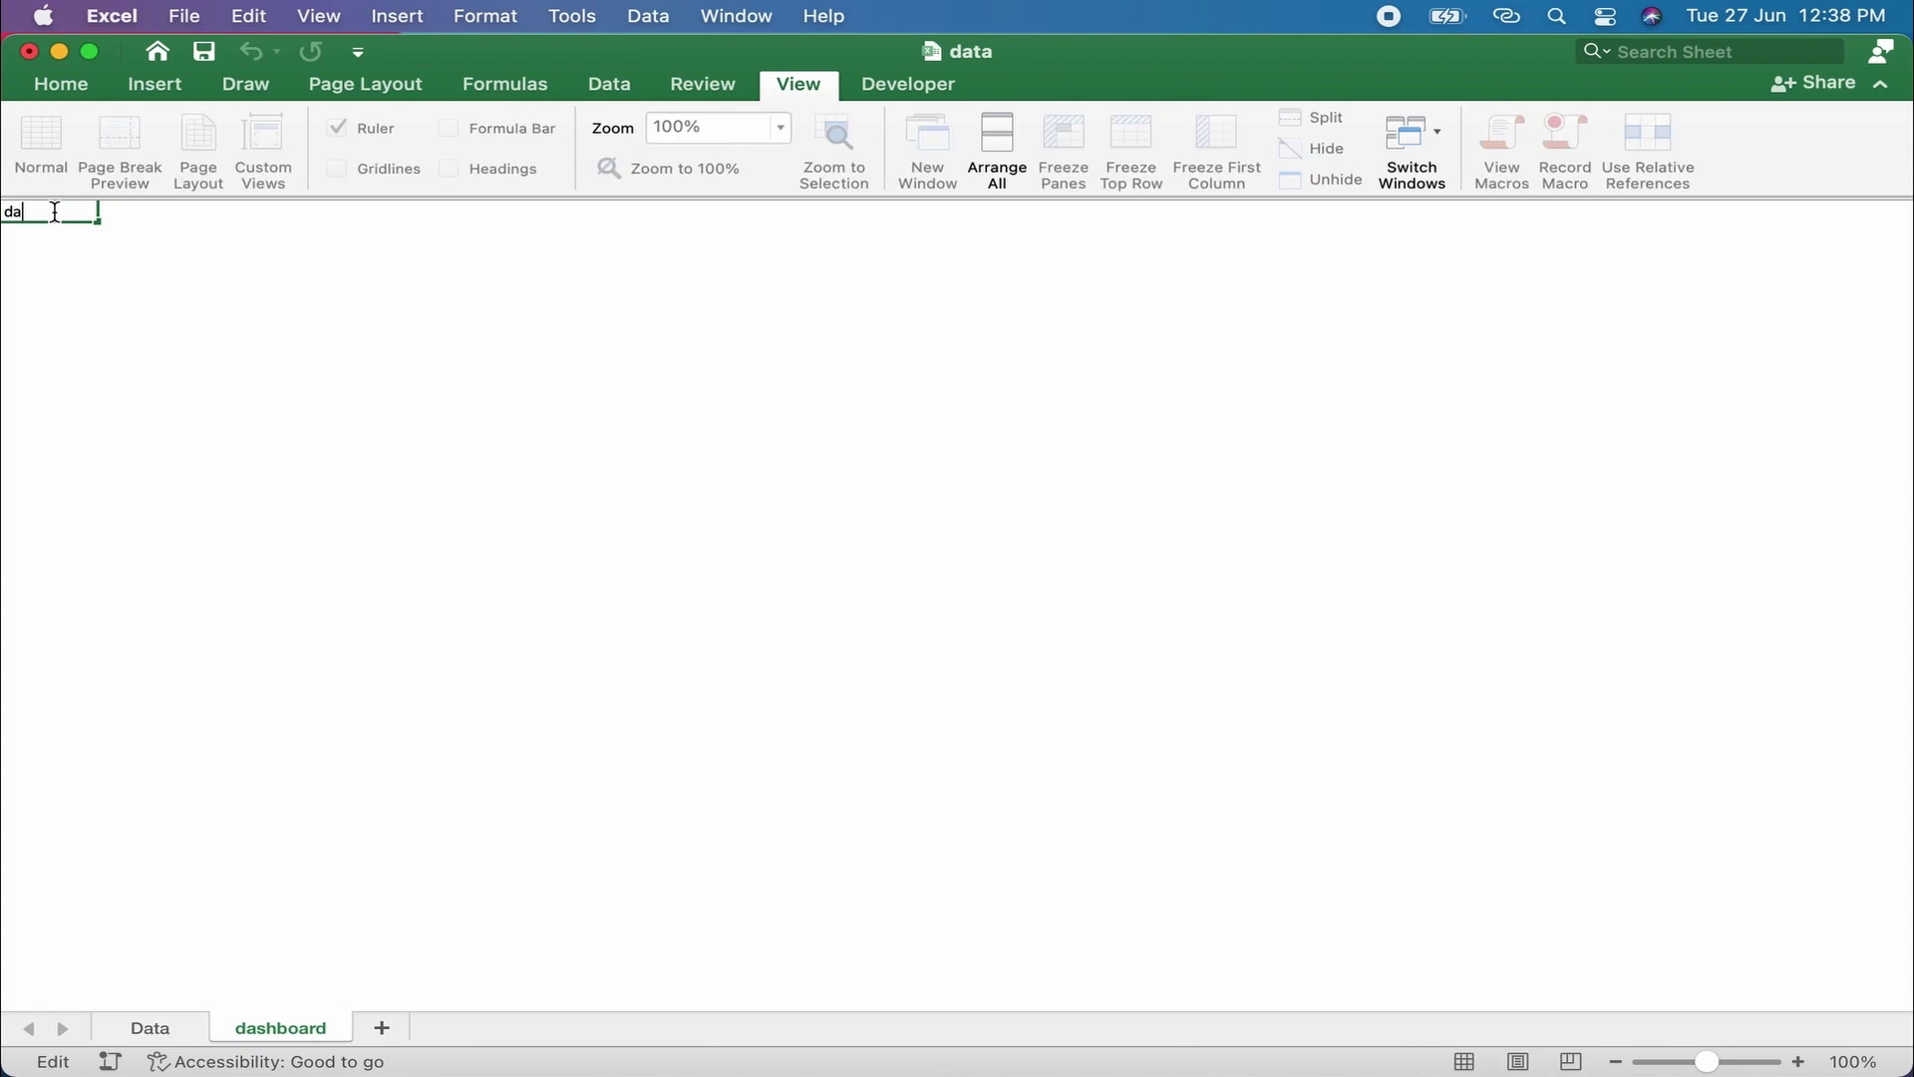
key("BackSpace")
key("BackSpace")
left_click(263, 301)
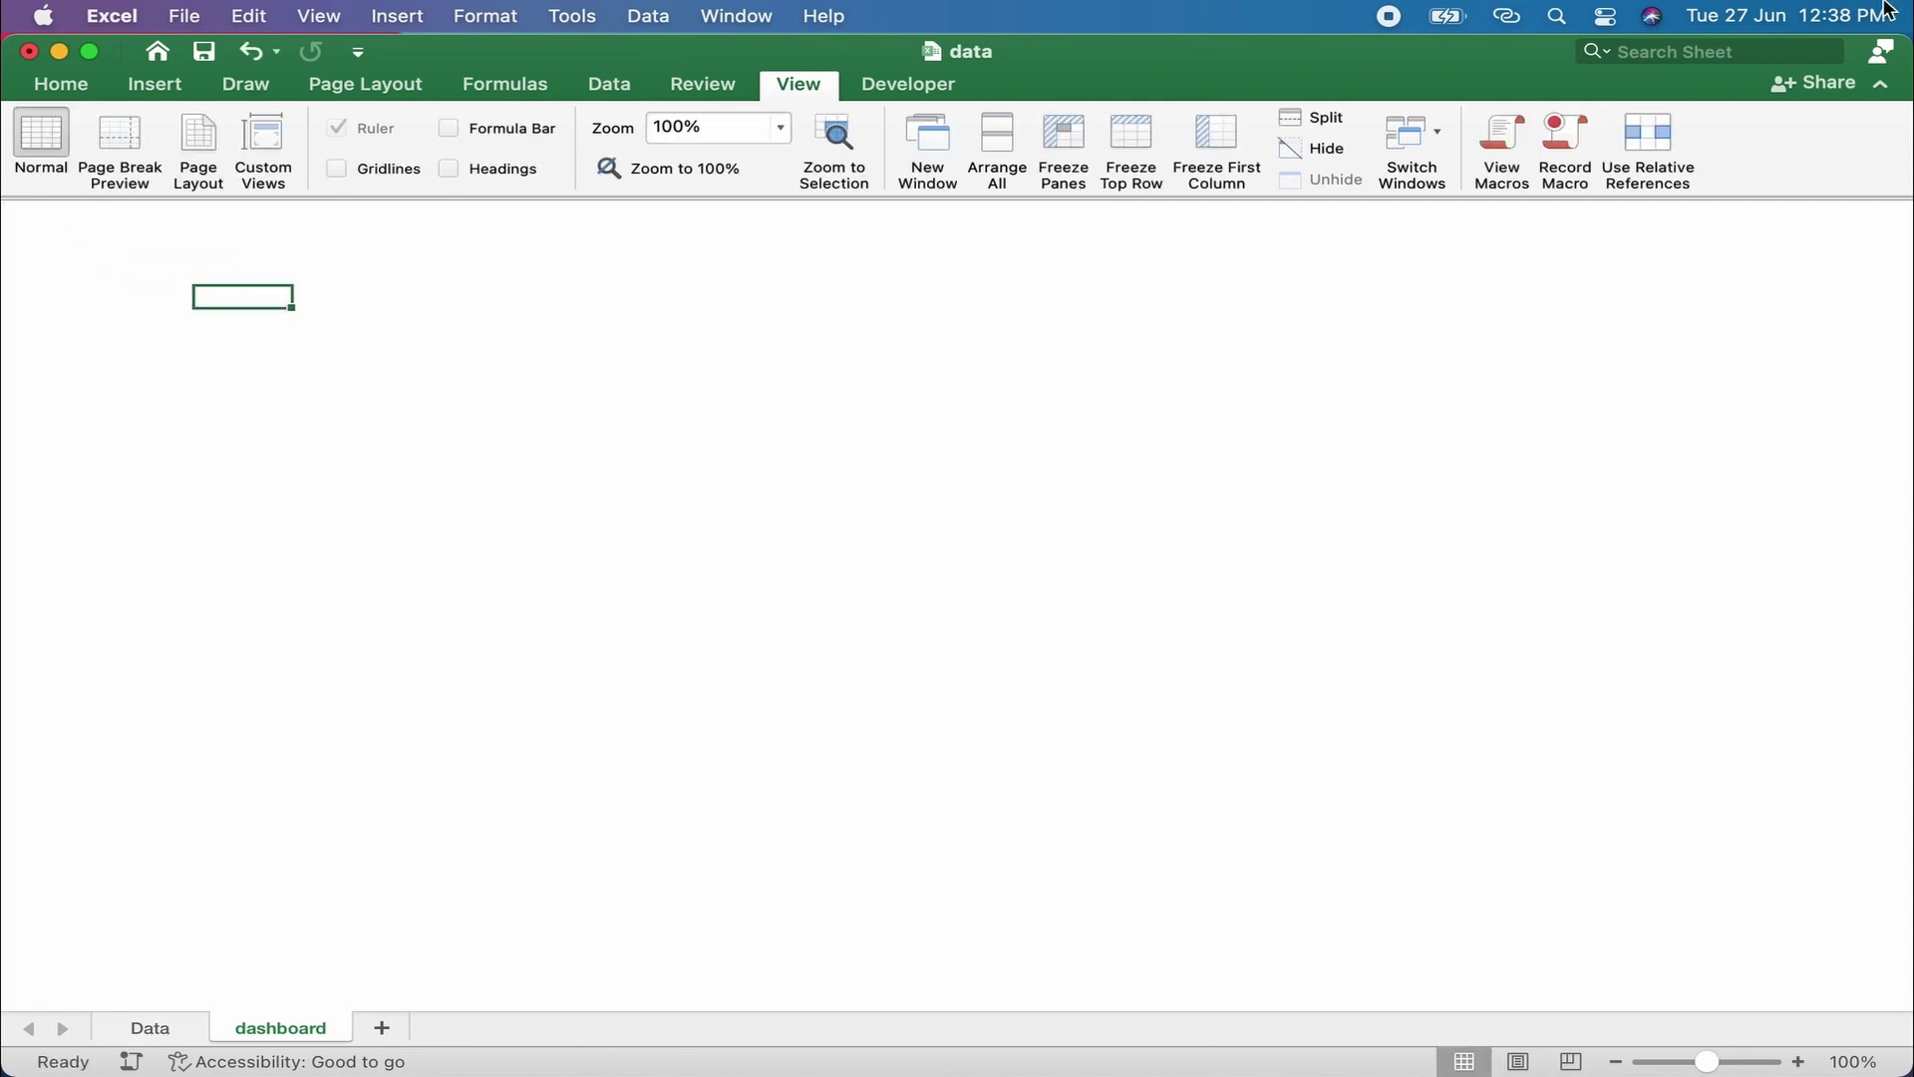
- Collapse the ribbon and show the data workbook in full screen
left_click(1884, 85)
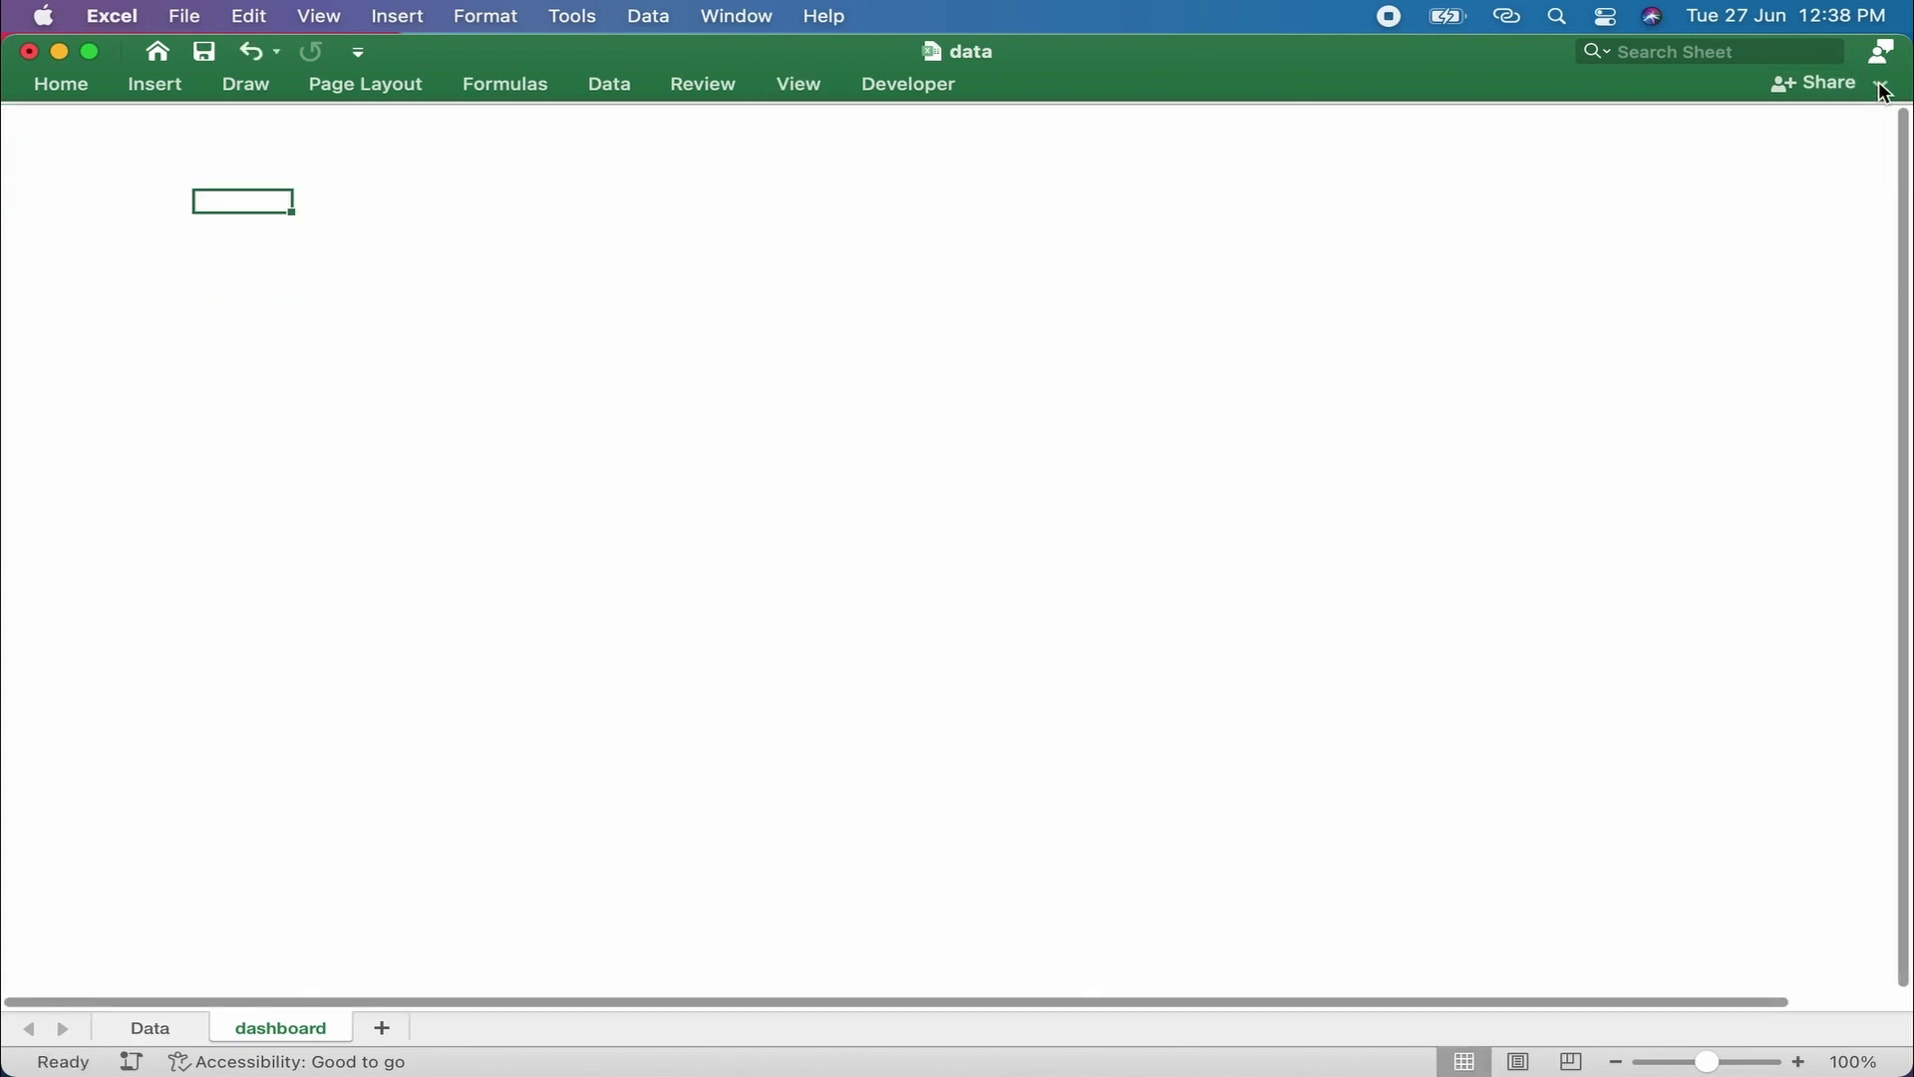
left_click(89, 52)
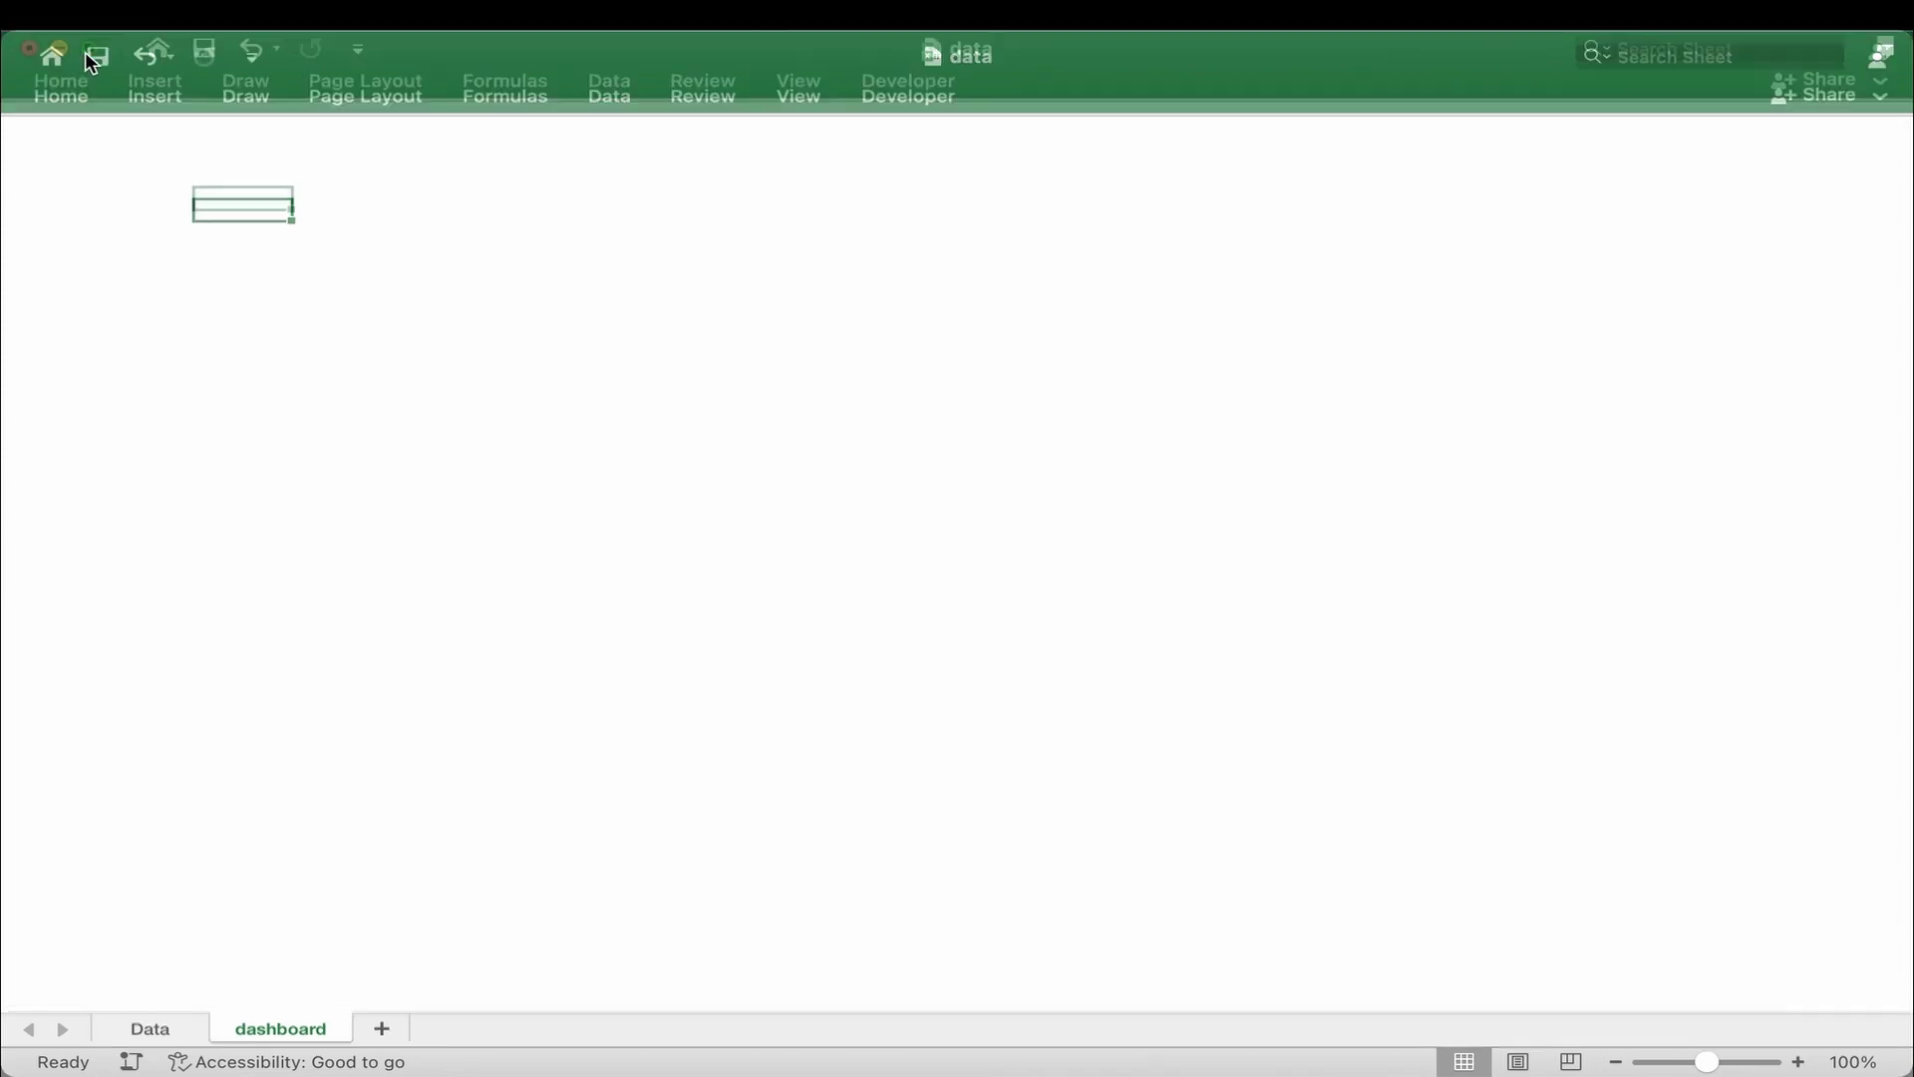
left_click(345, 367)
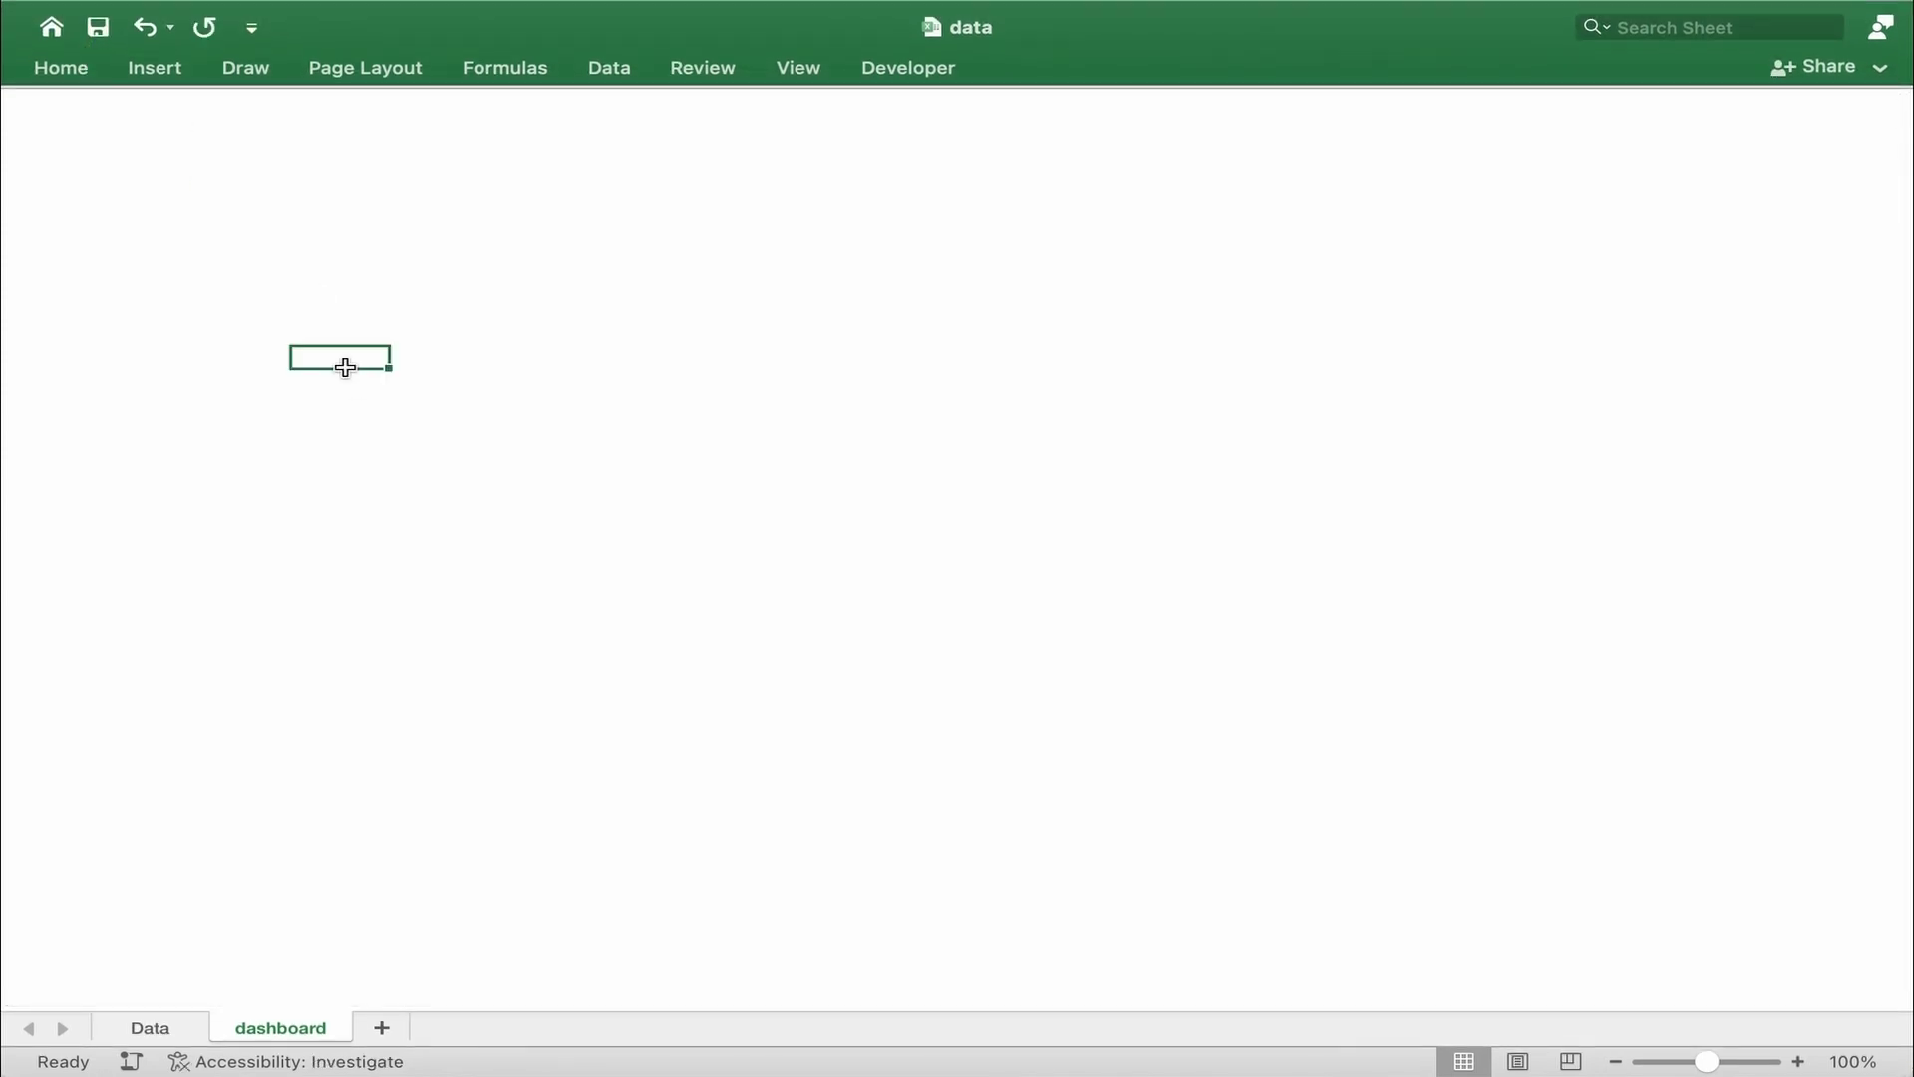
left_click(261, 246)
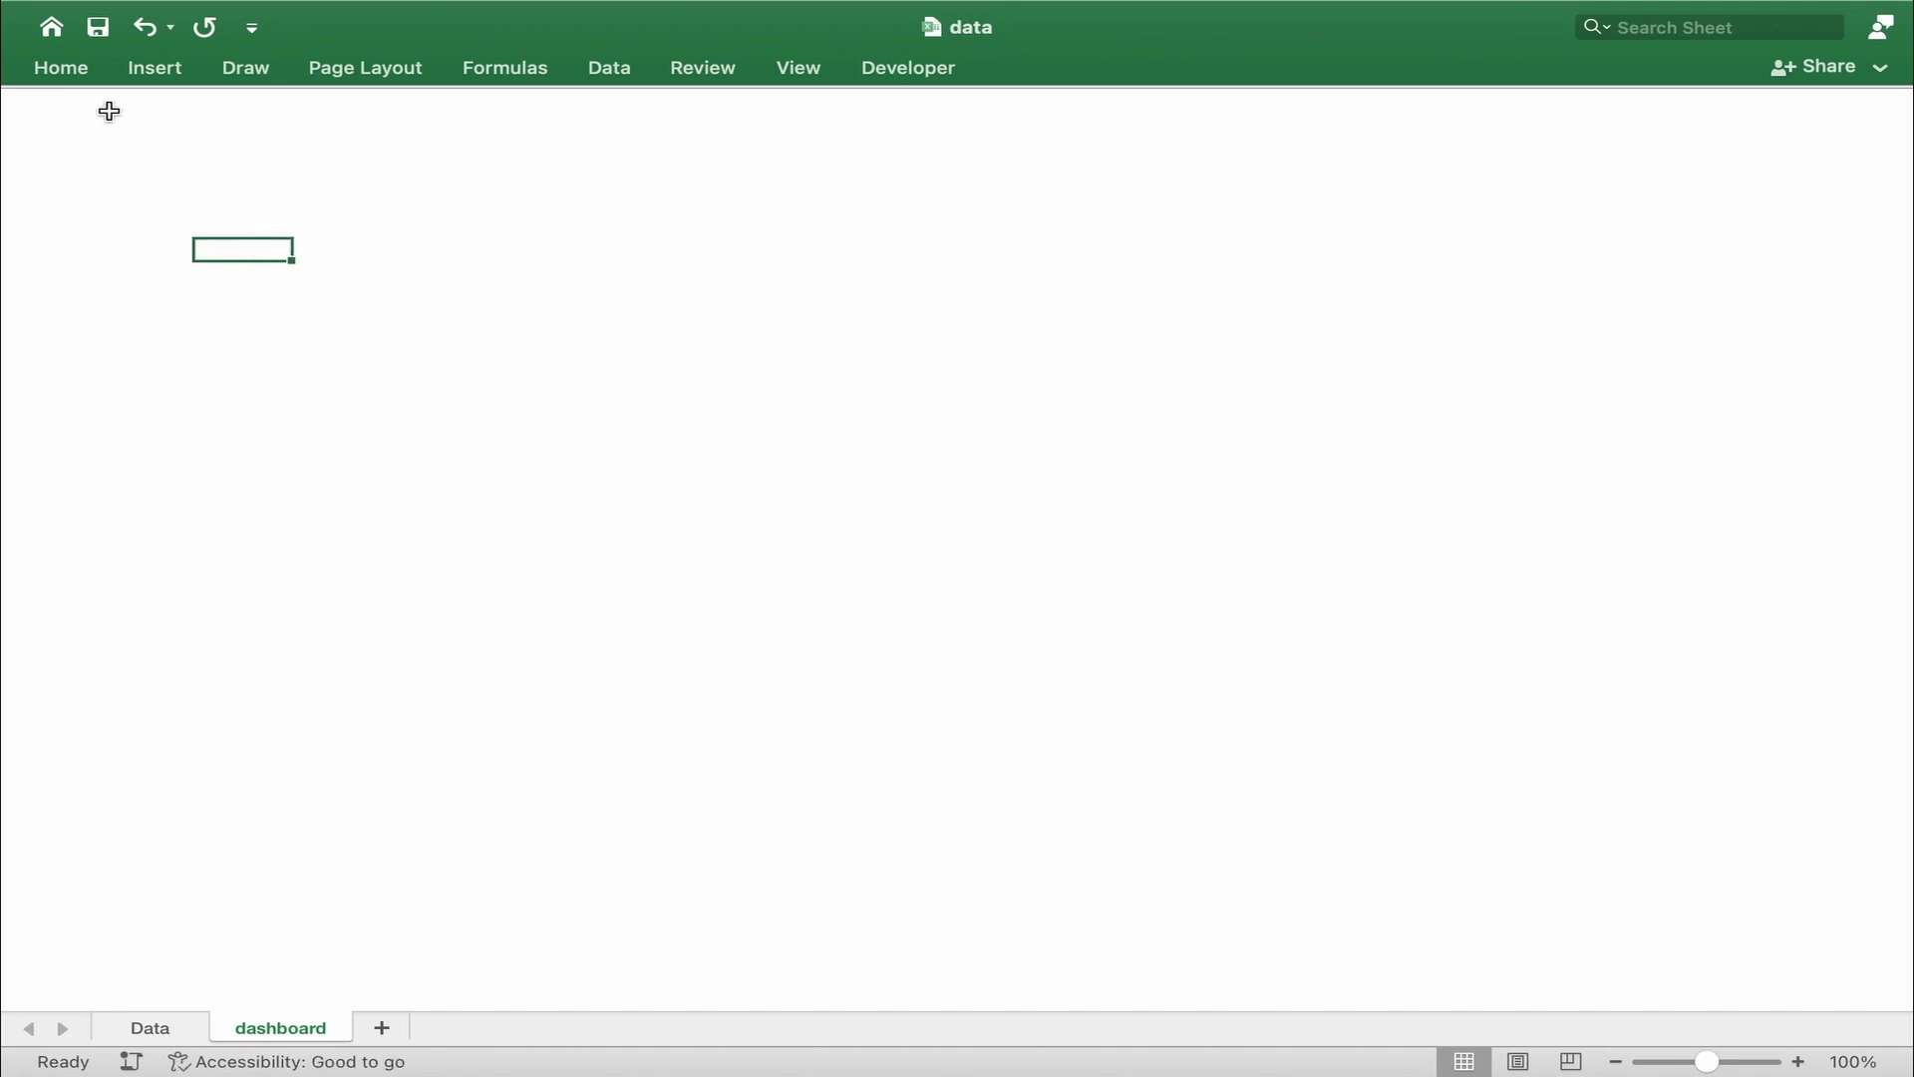
- Fill the entire dashboard sheet with the pale lavender recent colour and collapse the ribbon again
left_click(60, 70)
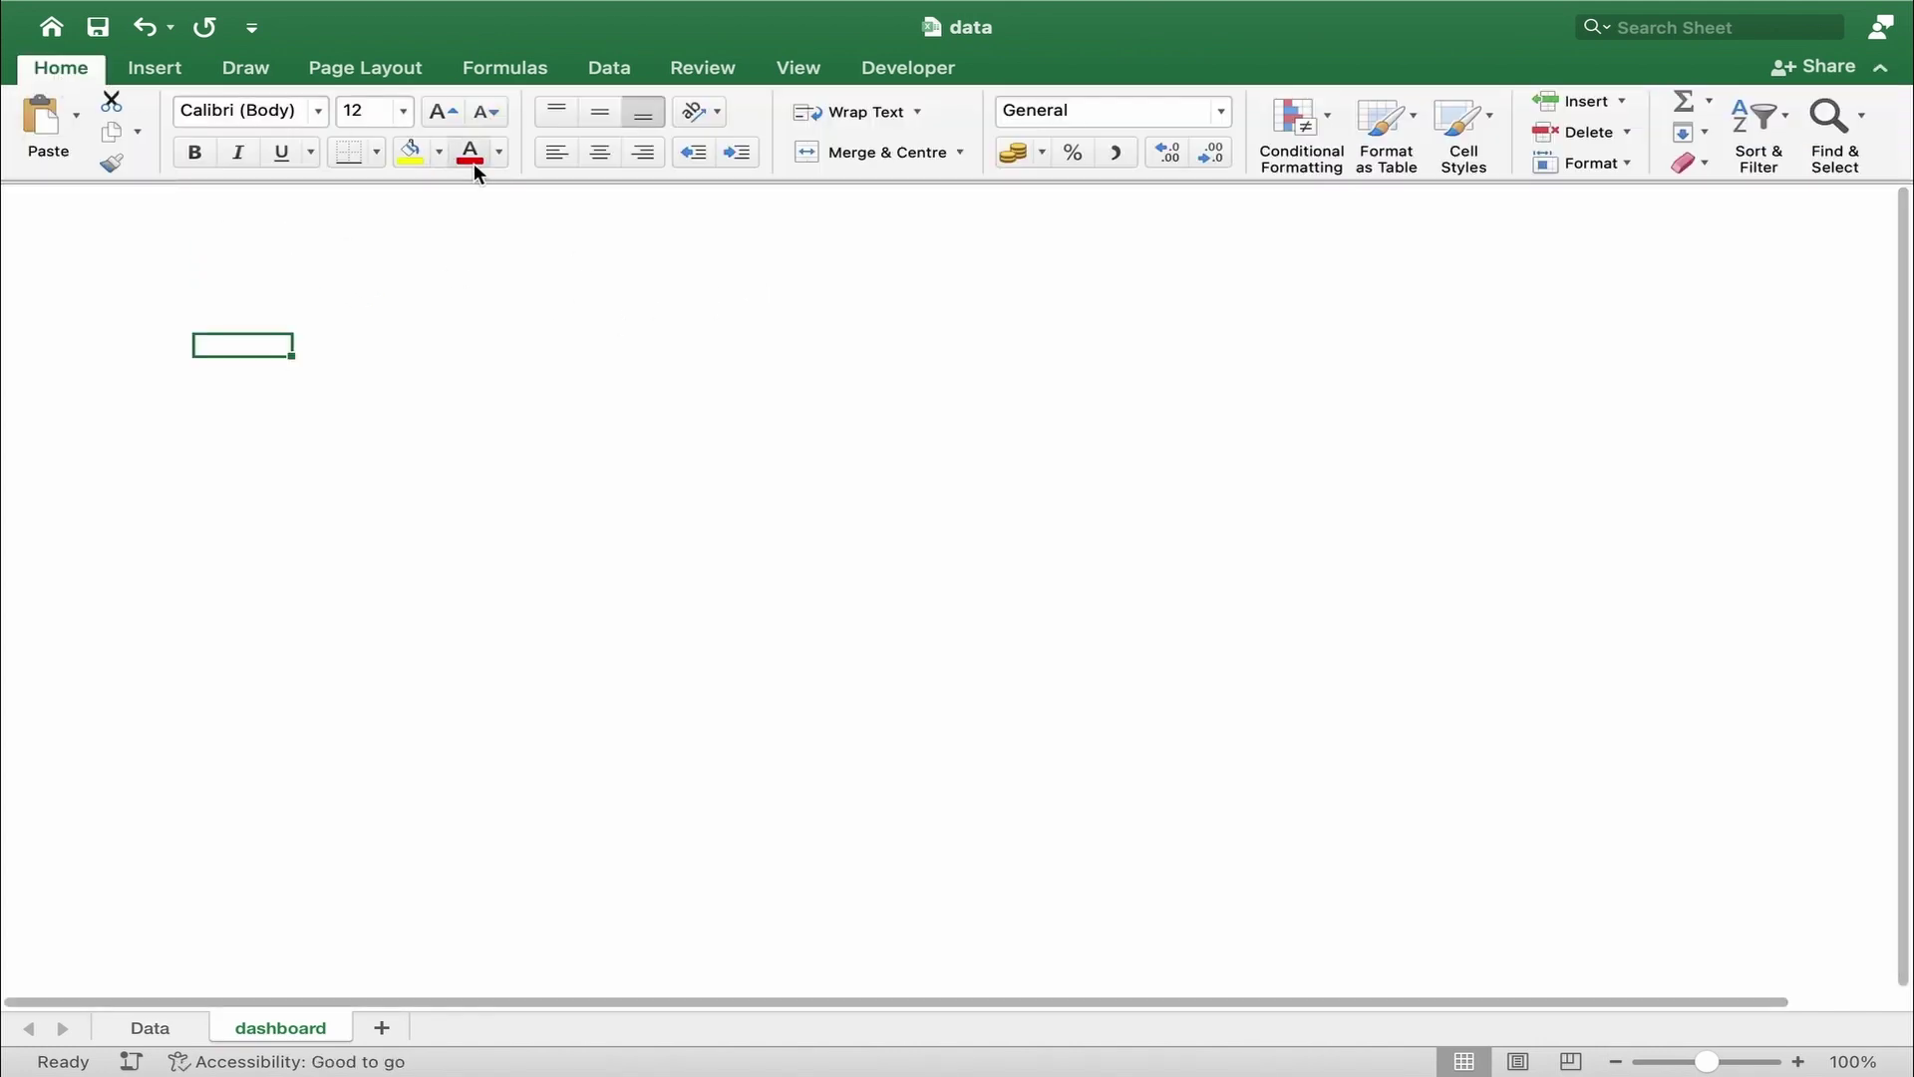
left_click(273, 320)
key("super+a")
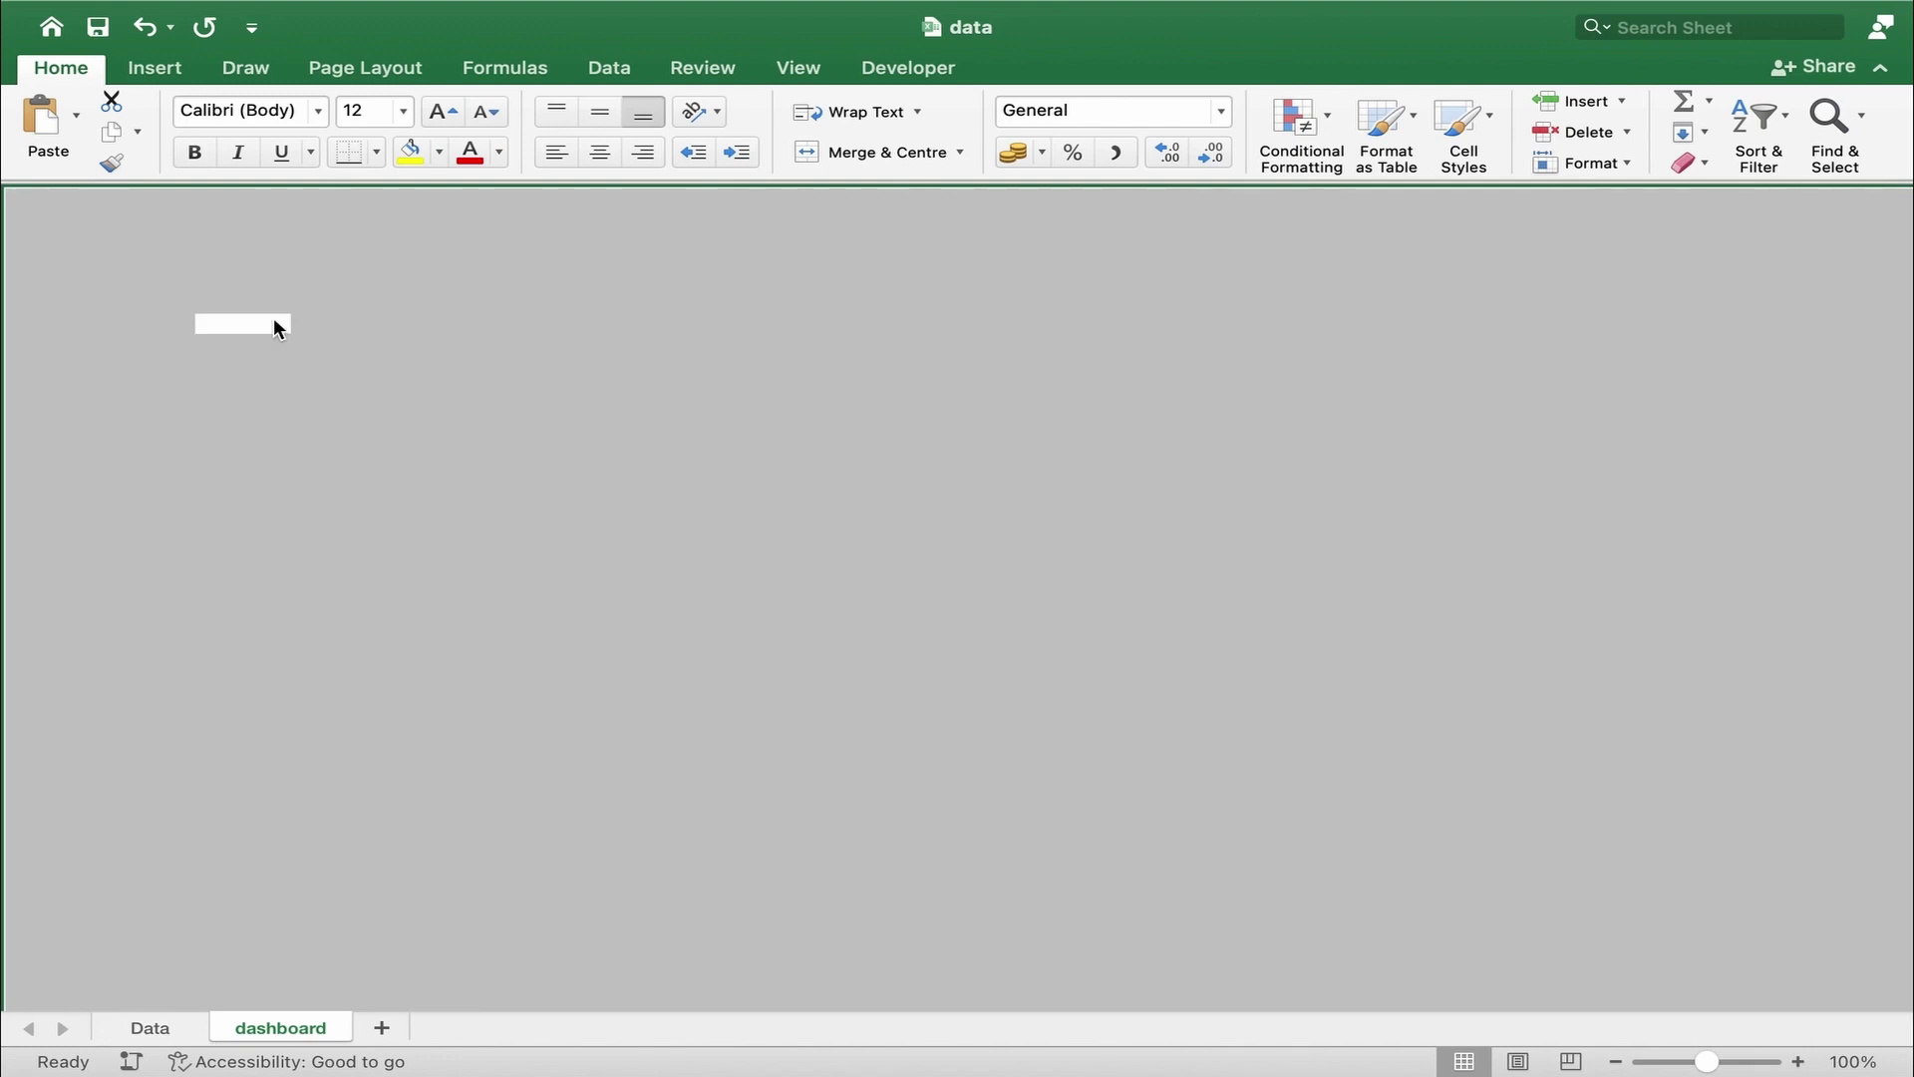
left_click(440, 155)
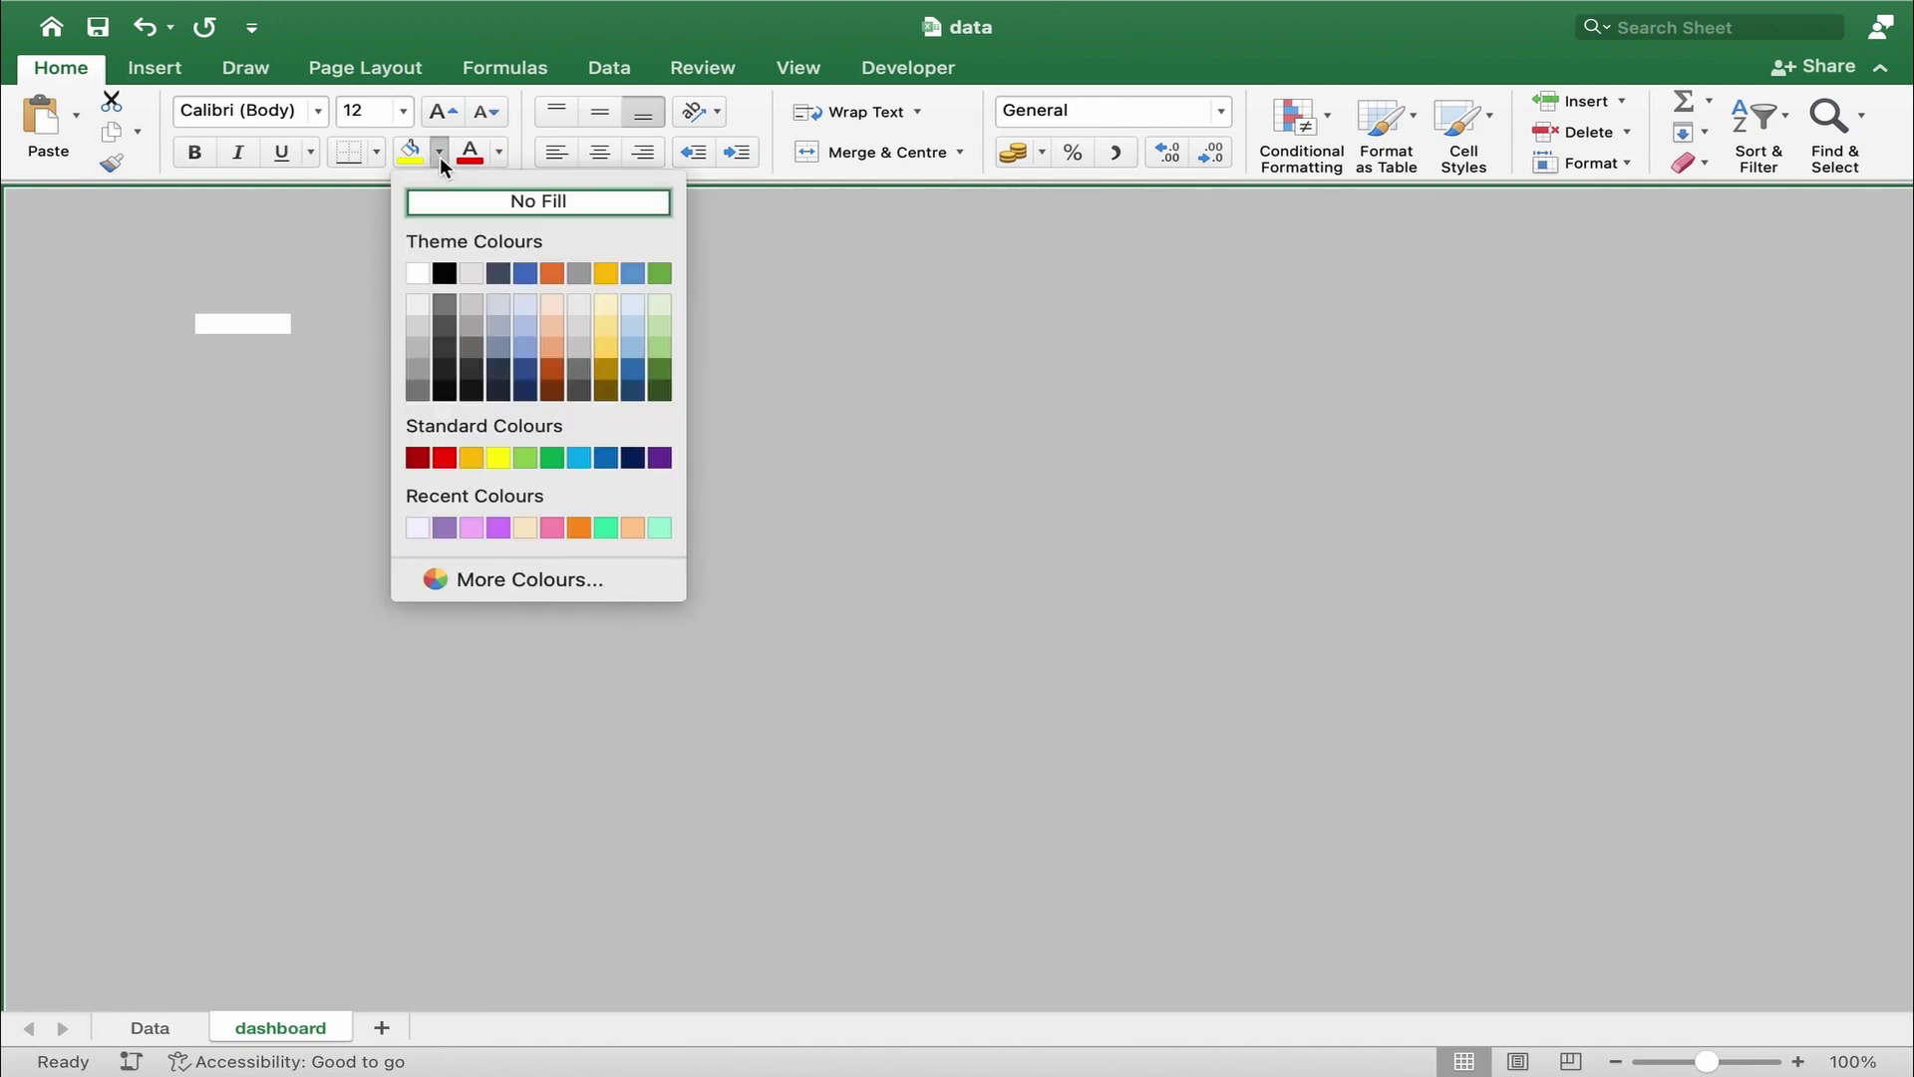
left_click(415, 530)
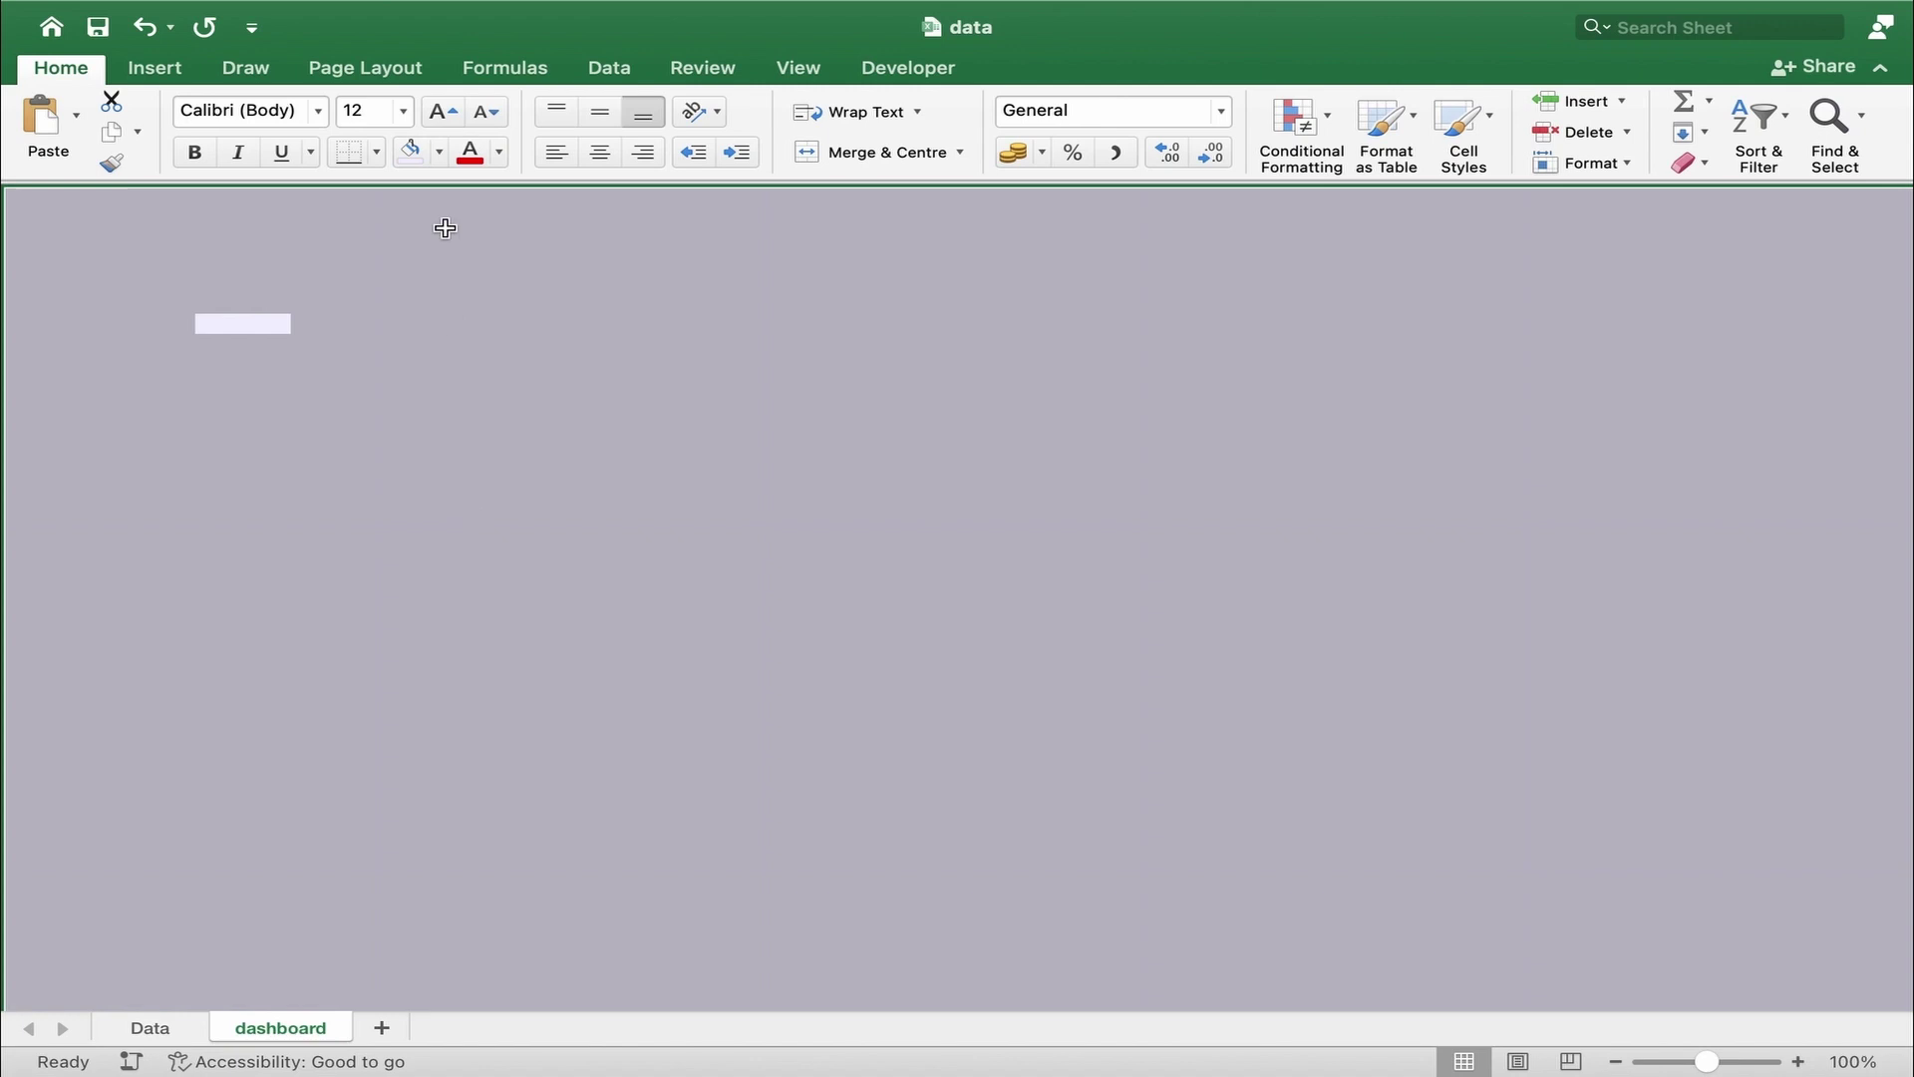
left_click(753, 379)
left_click(755, 381)
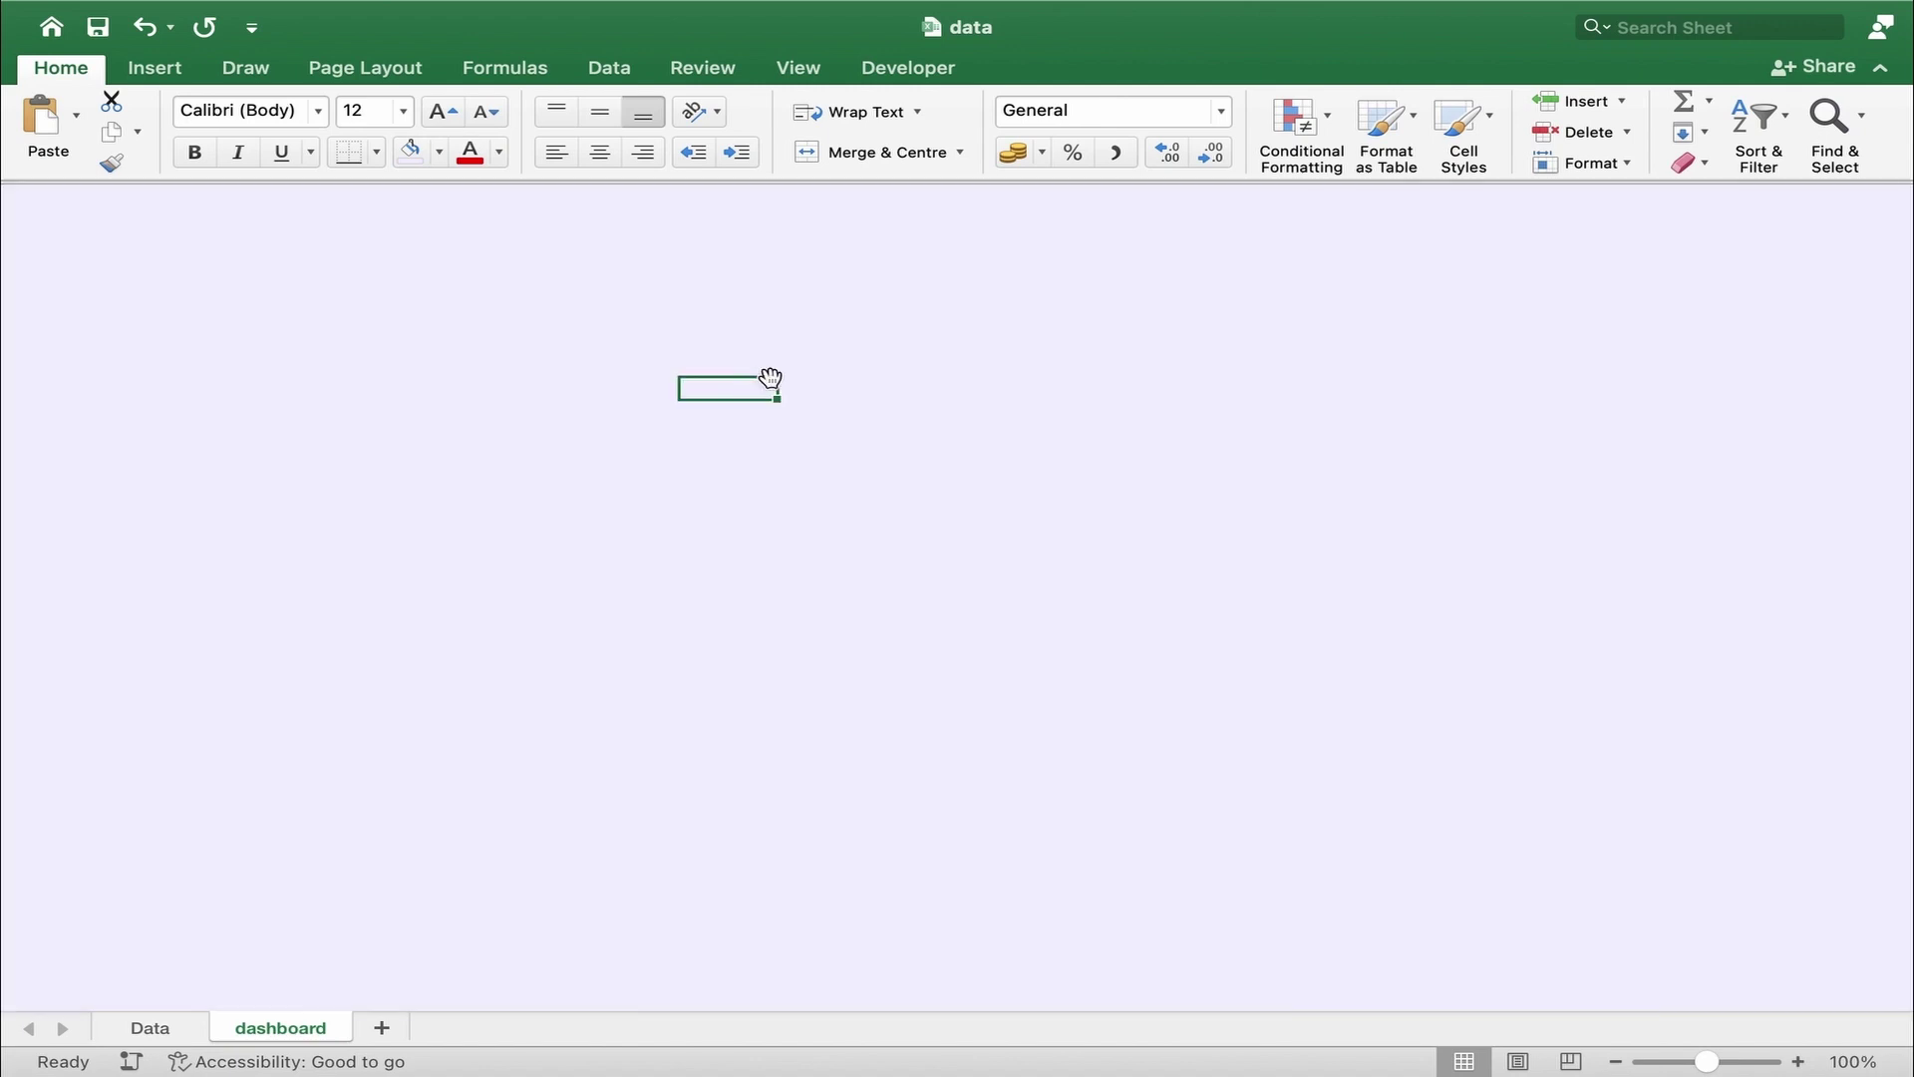
left_click(1881, 67)
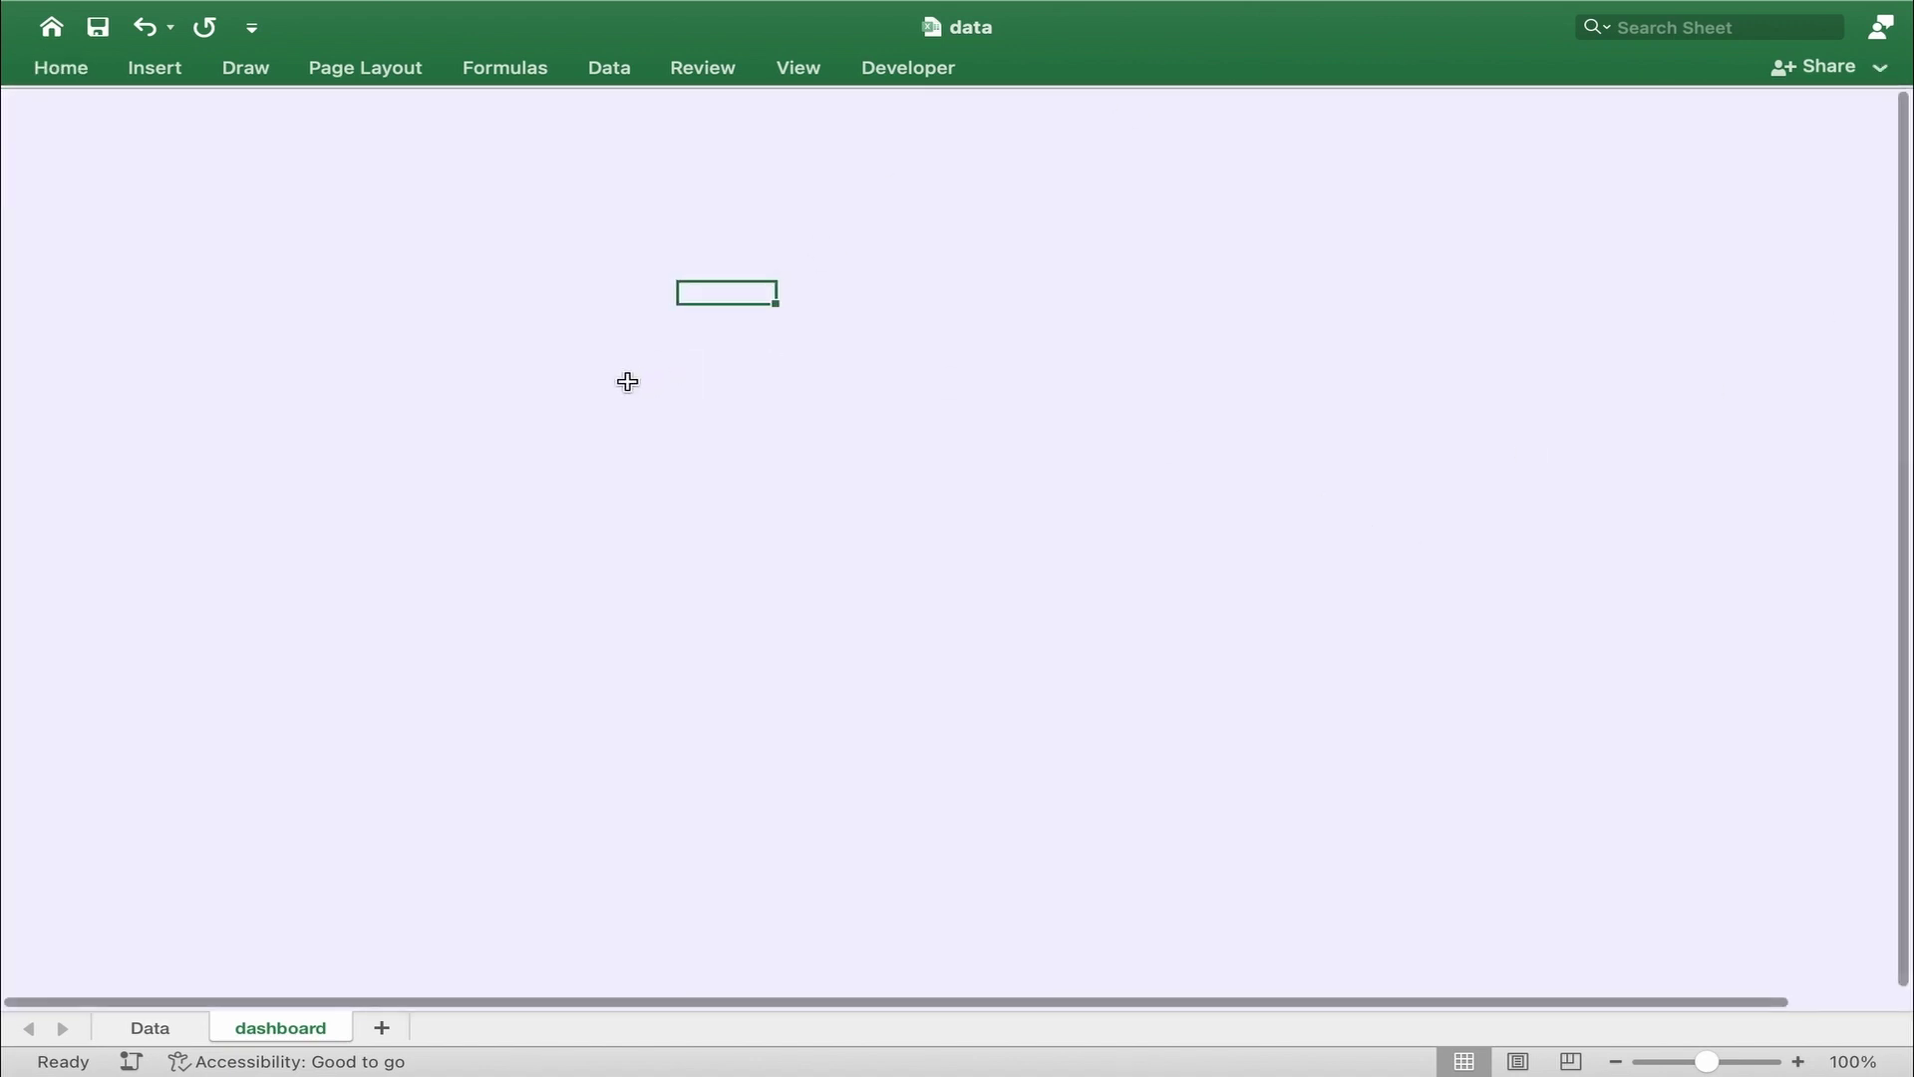
- Paste the copied dashboard template shapes into the dashboard sheet and move them to the sheet's upper-left corner
scroll(629, 380, "right", 2)
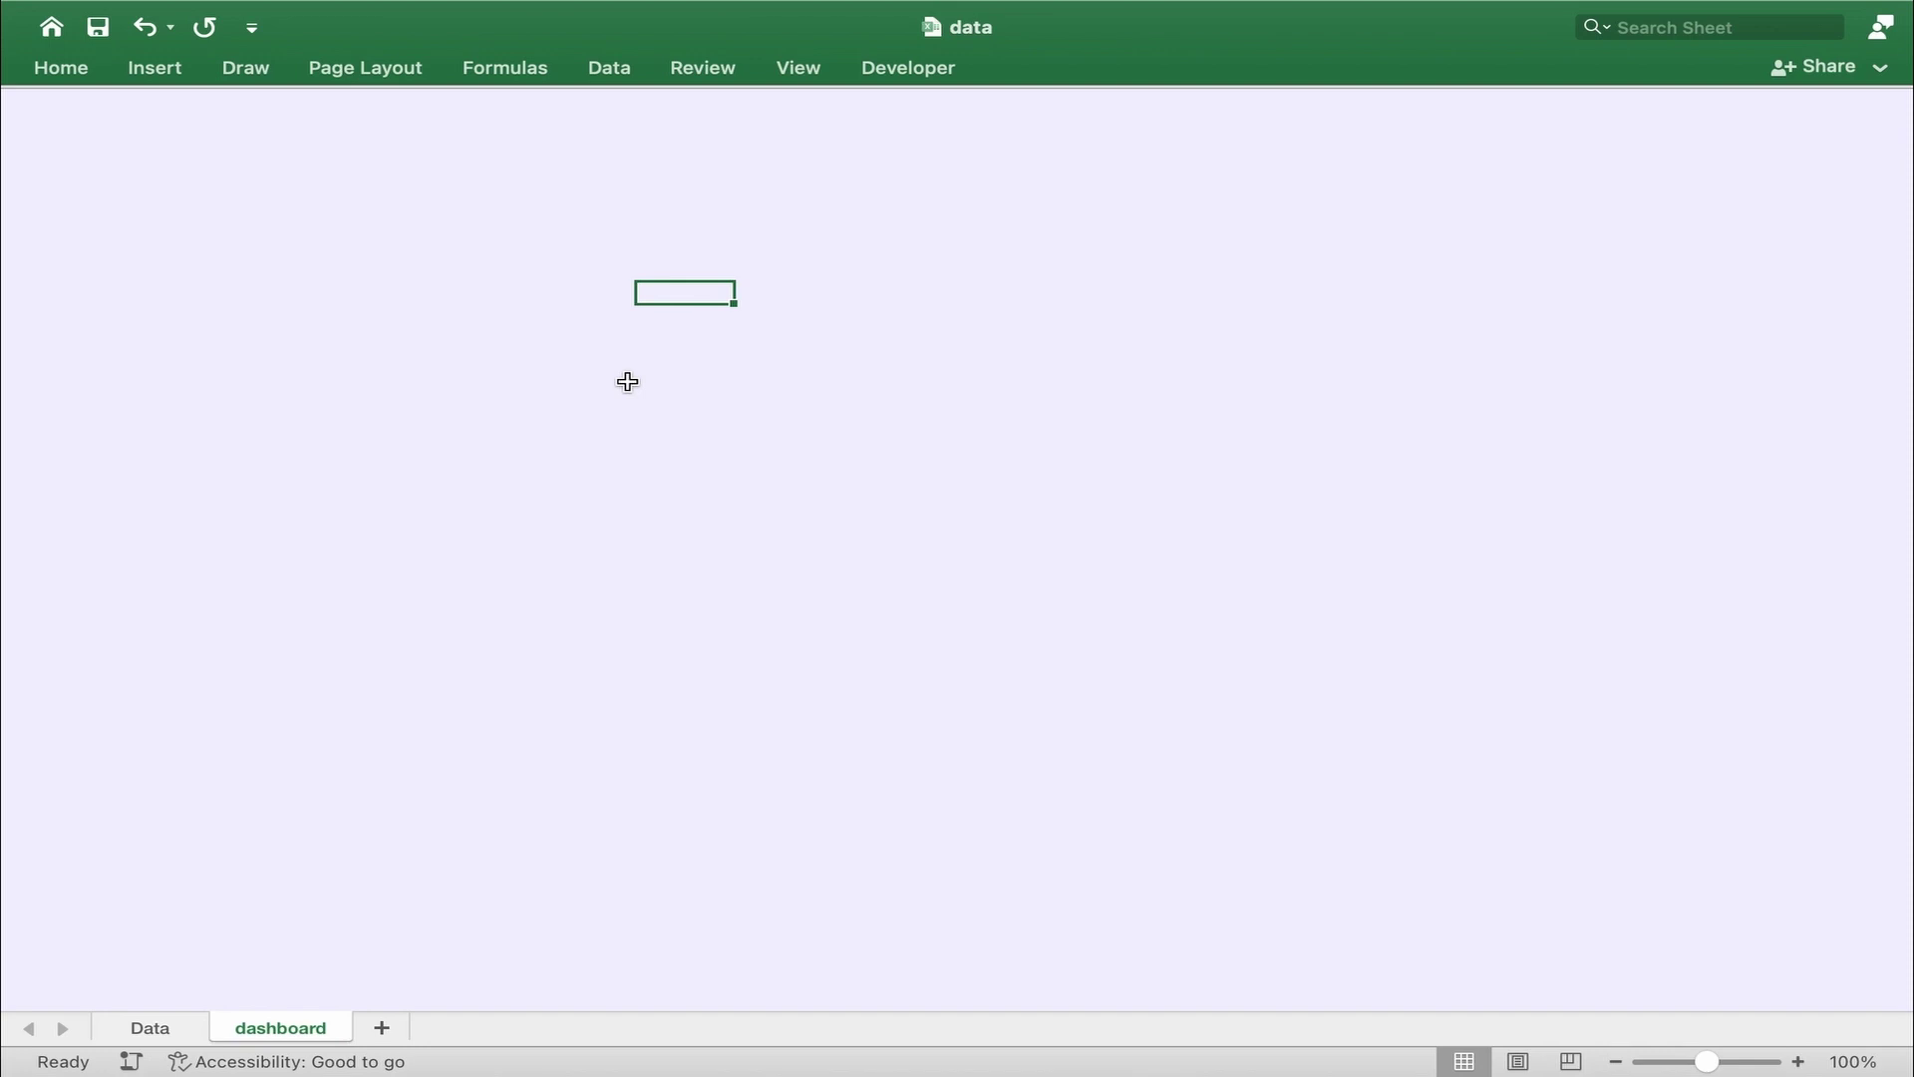
scroll(627, 381, "left", 2)
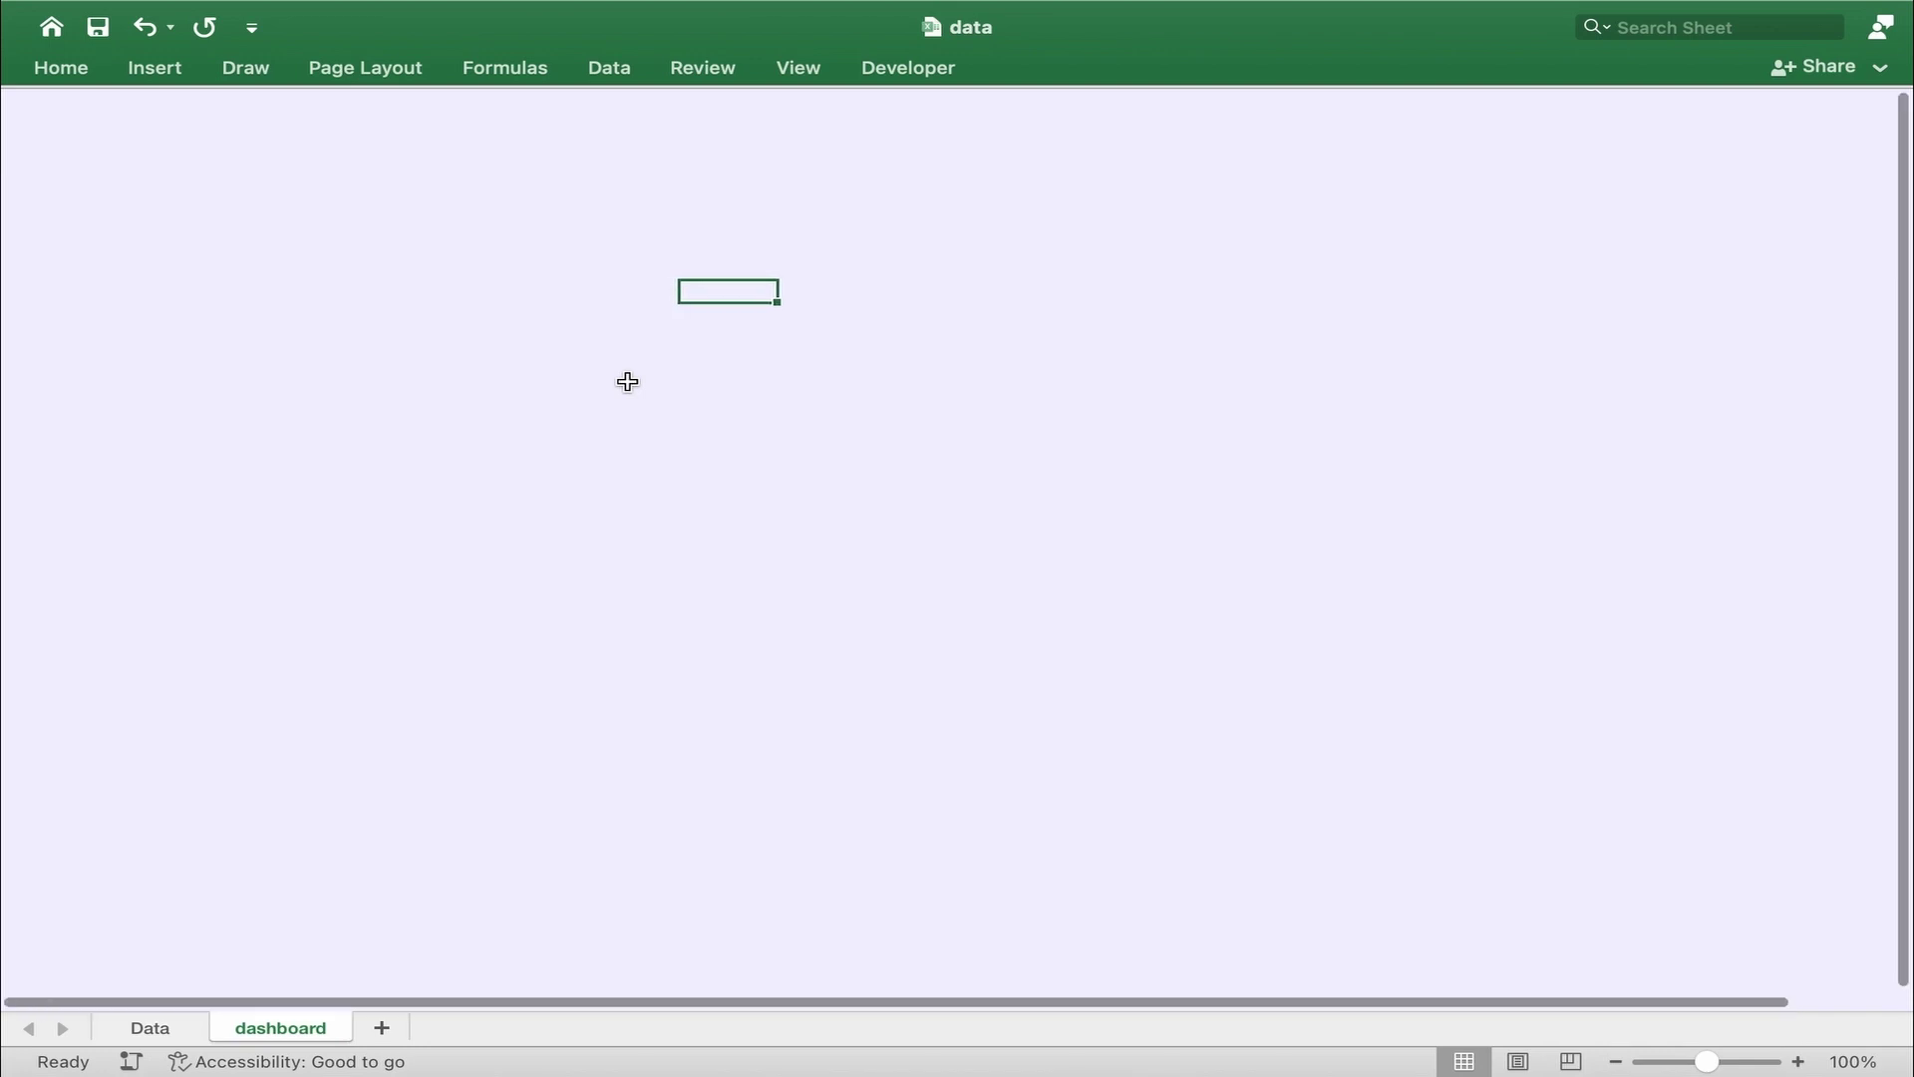
key("super+v")
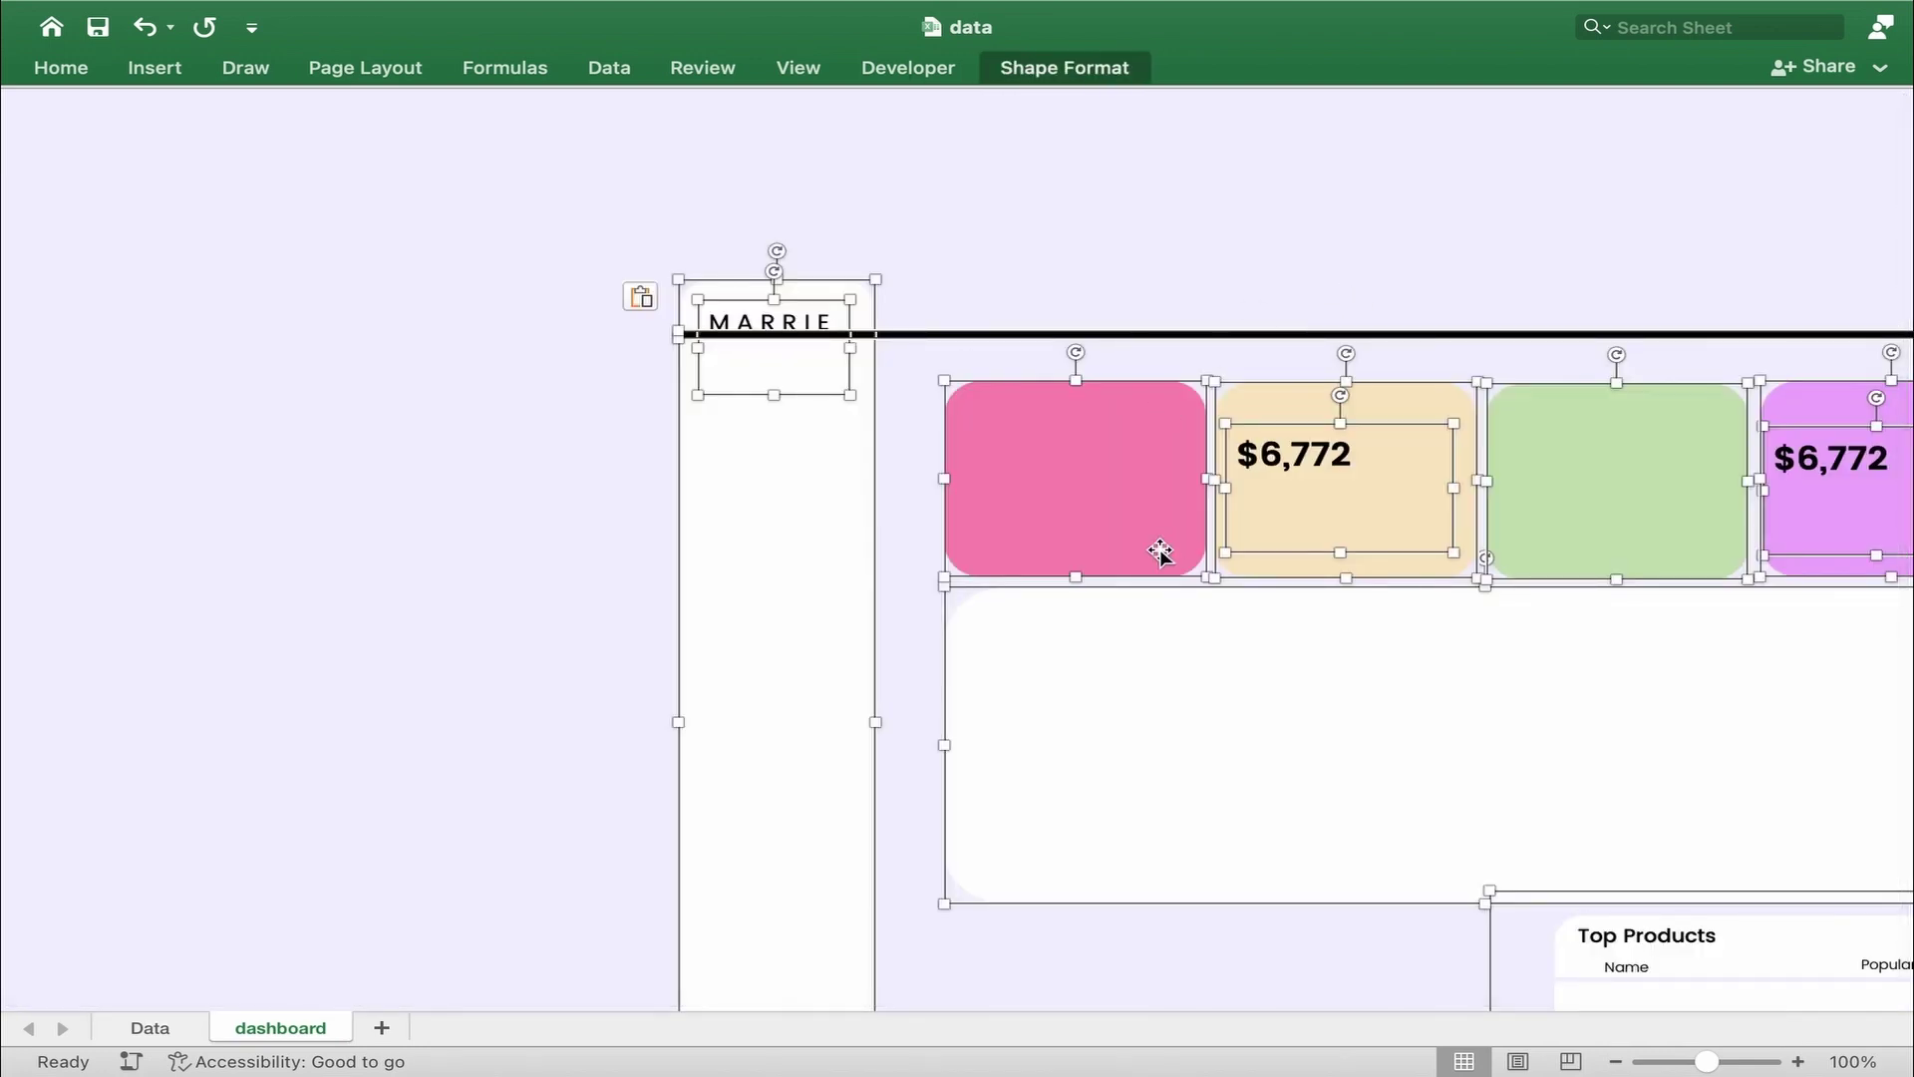
left_click_drag(1128, 539, 457, 355)
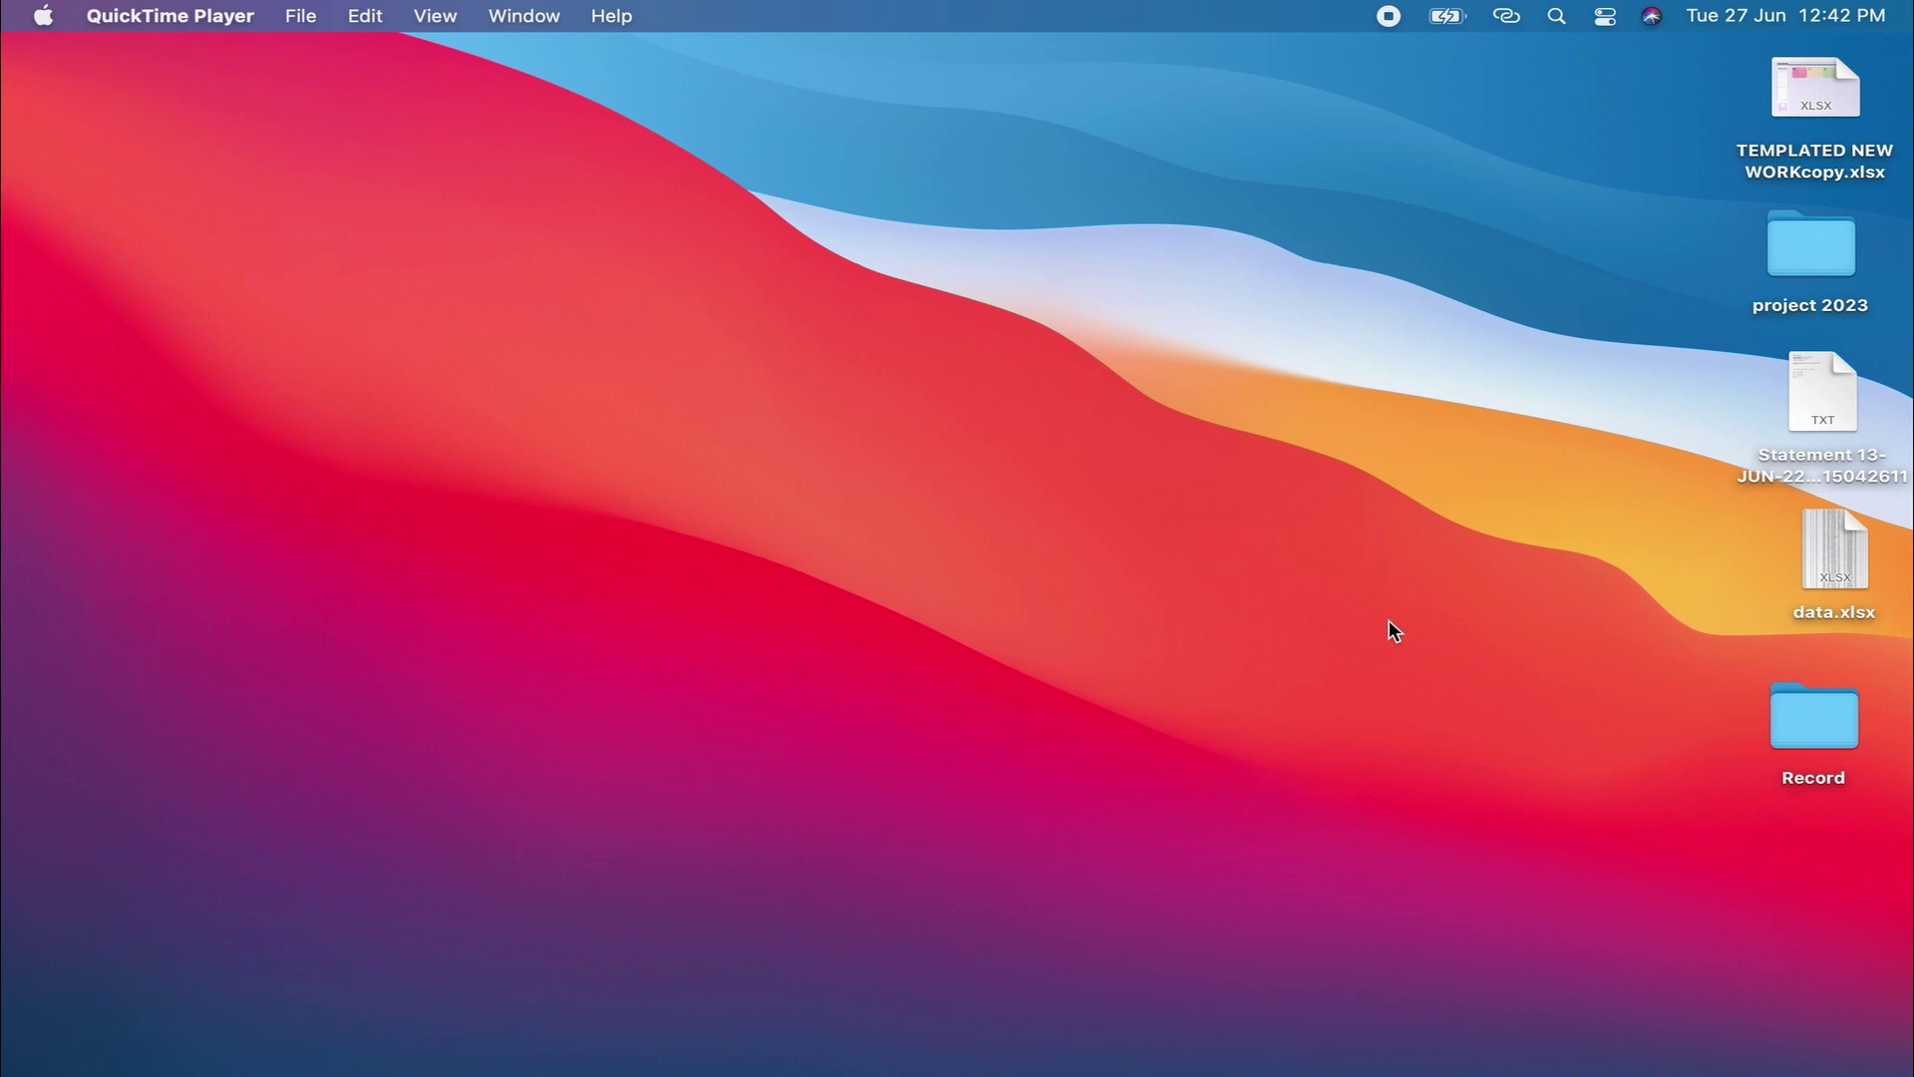
- Check the reference layout on Dashboard 1 in the template workbook and return to the data workbook's dashboard sheet
mouse_move(836, 1067)
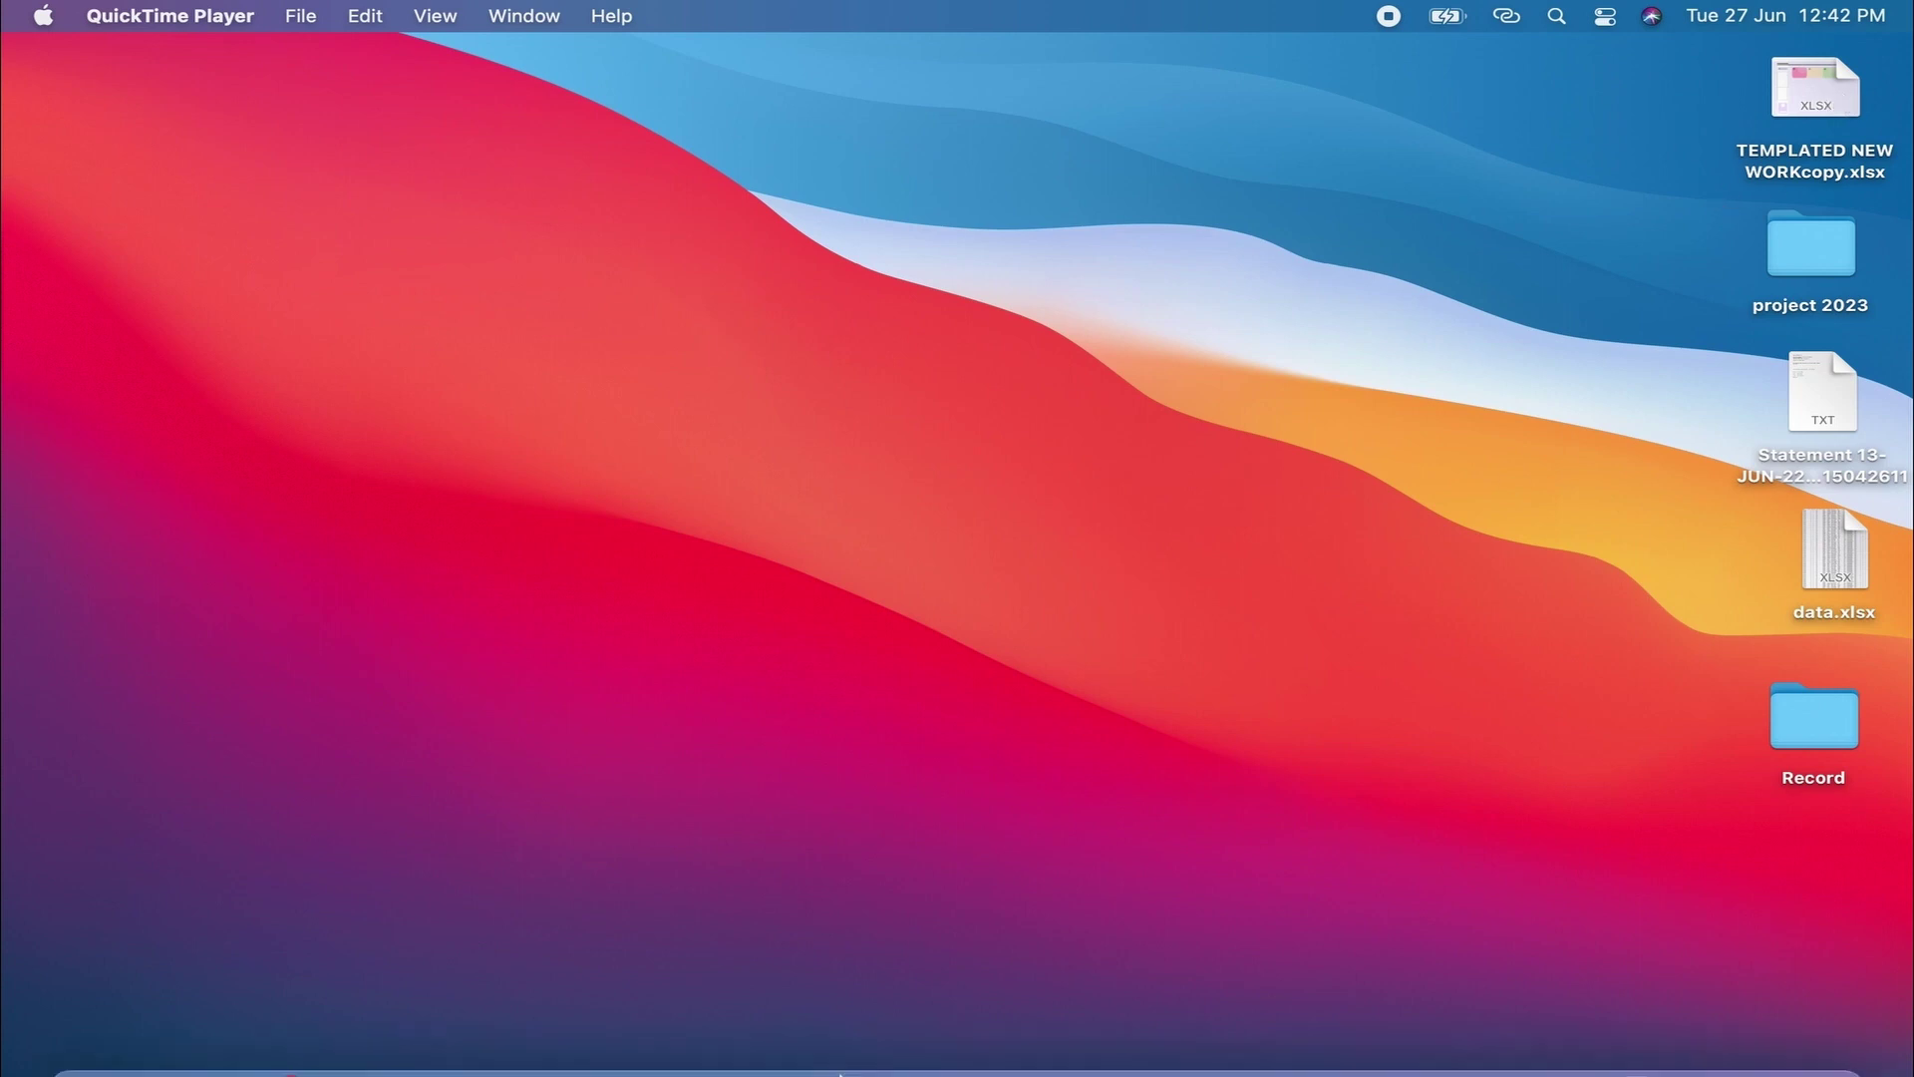
left_click(647, 1037)
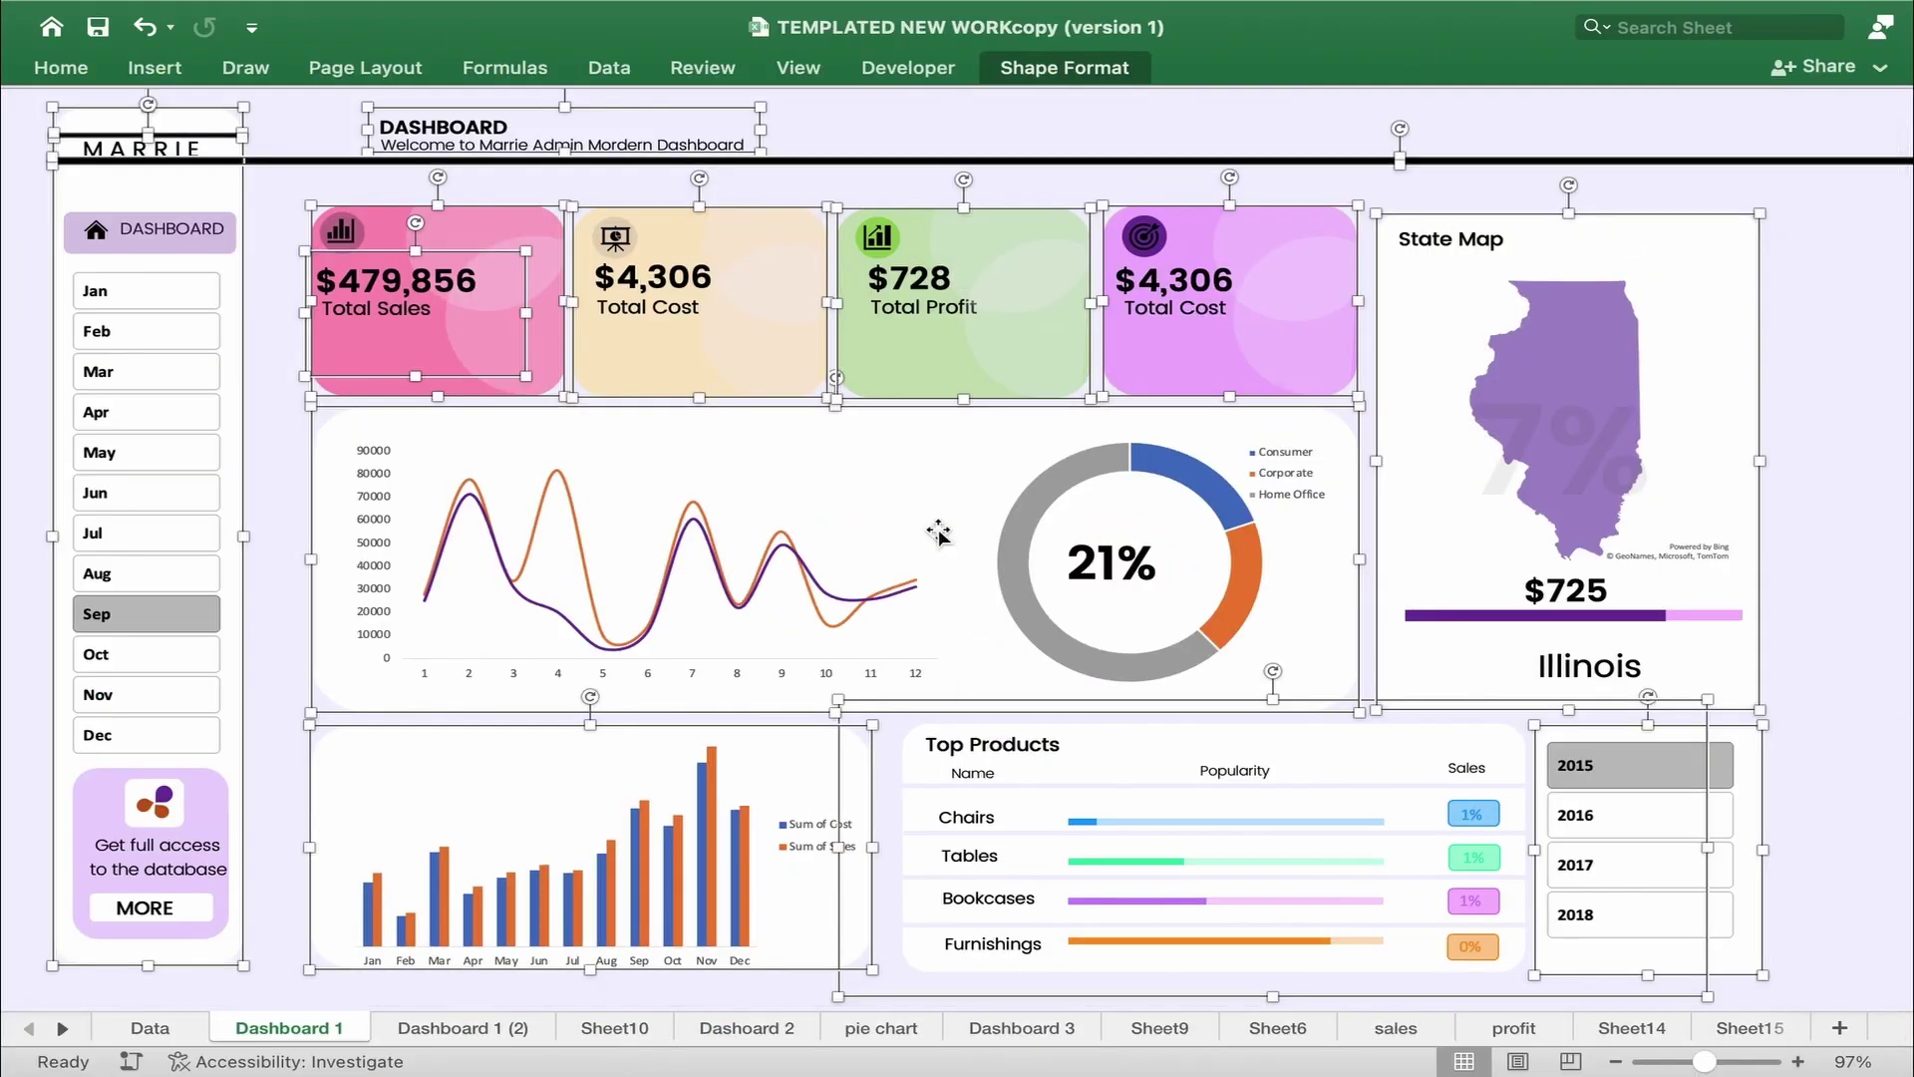
mouse_move(604, 1072)
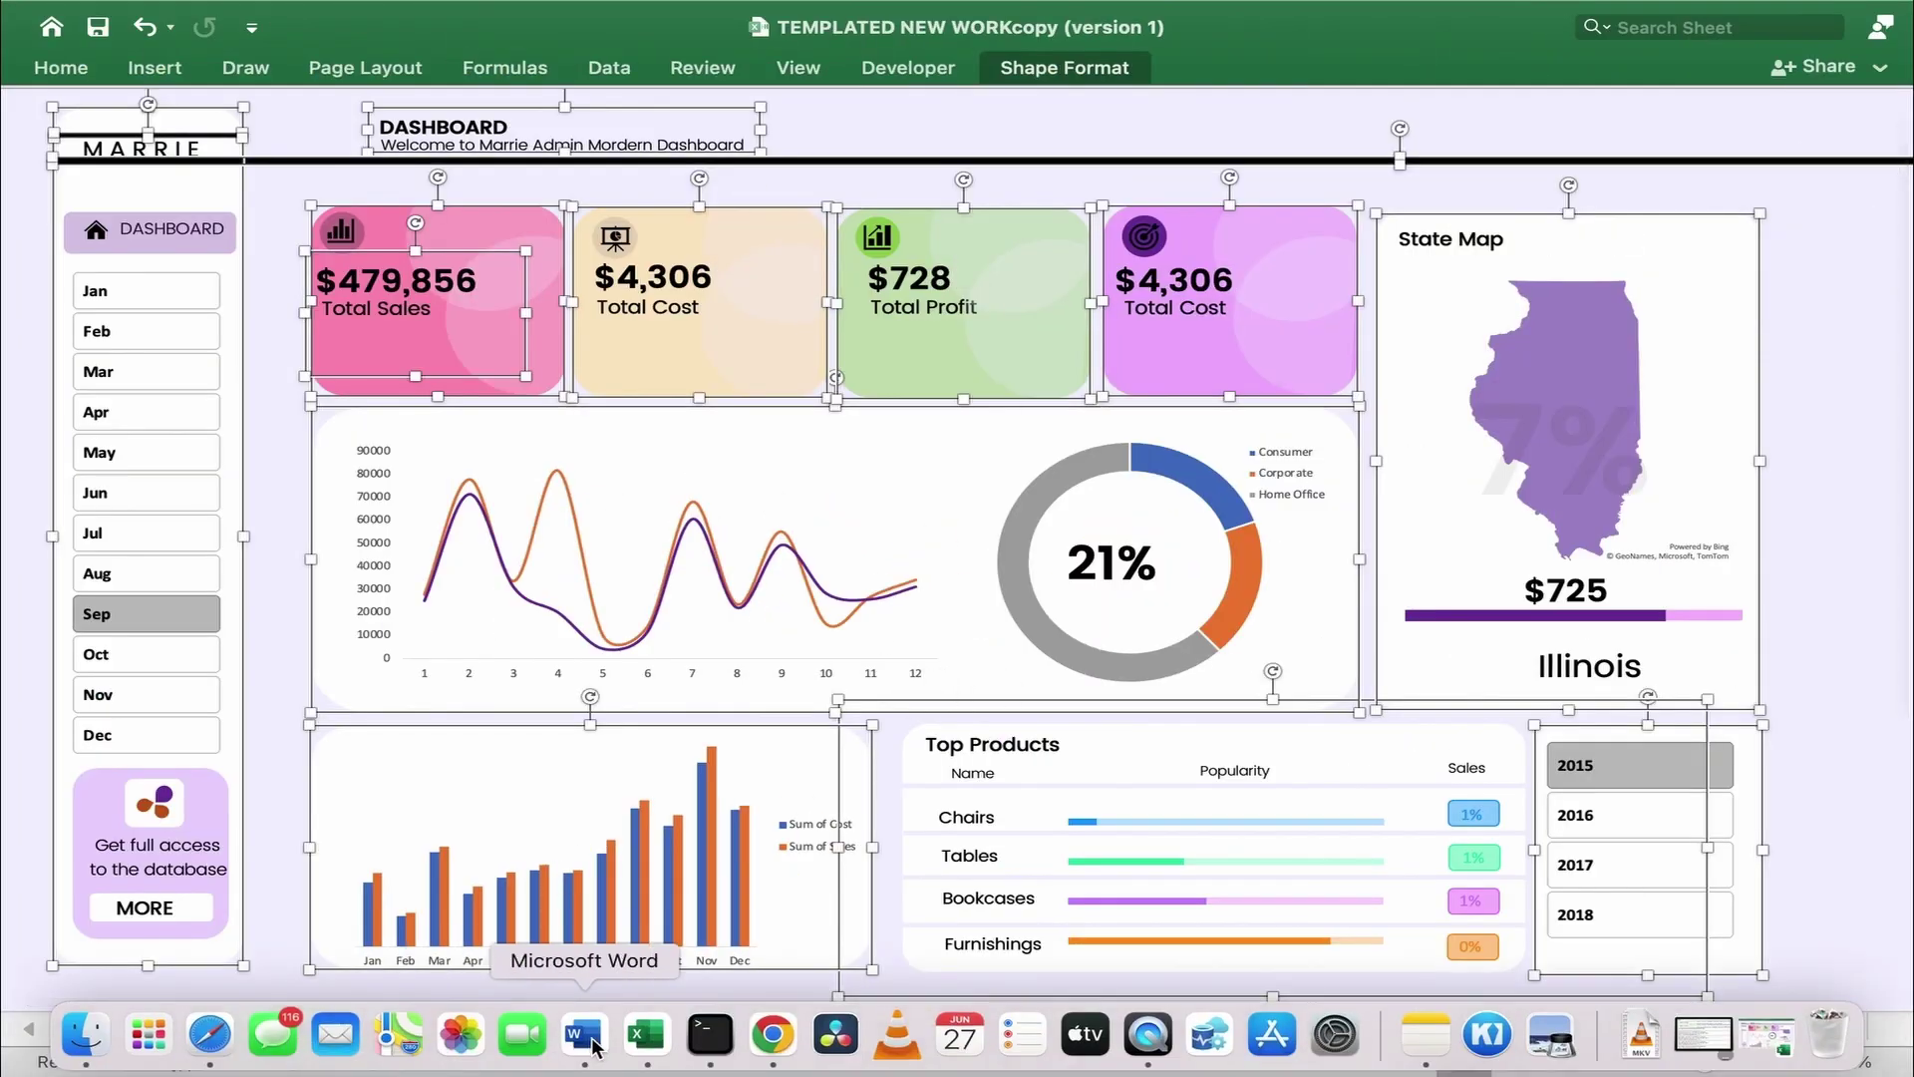
left_click(647, 1037)
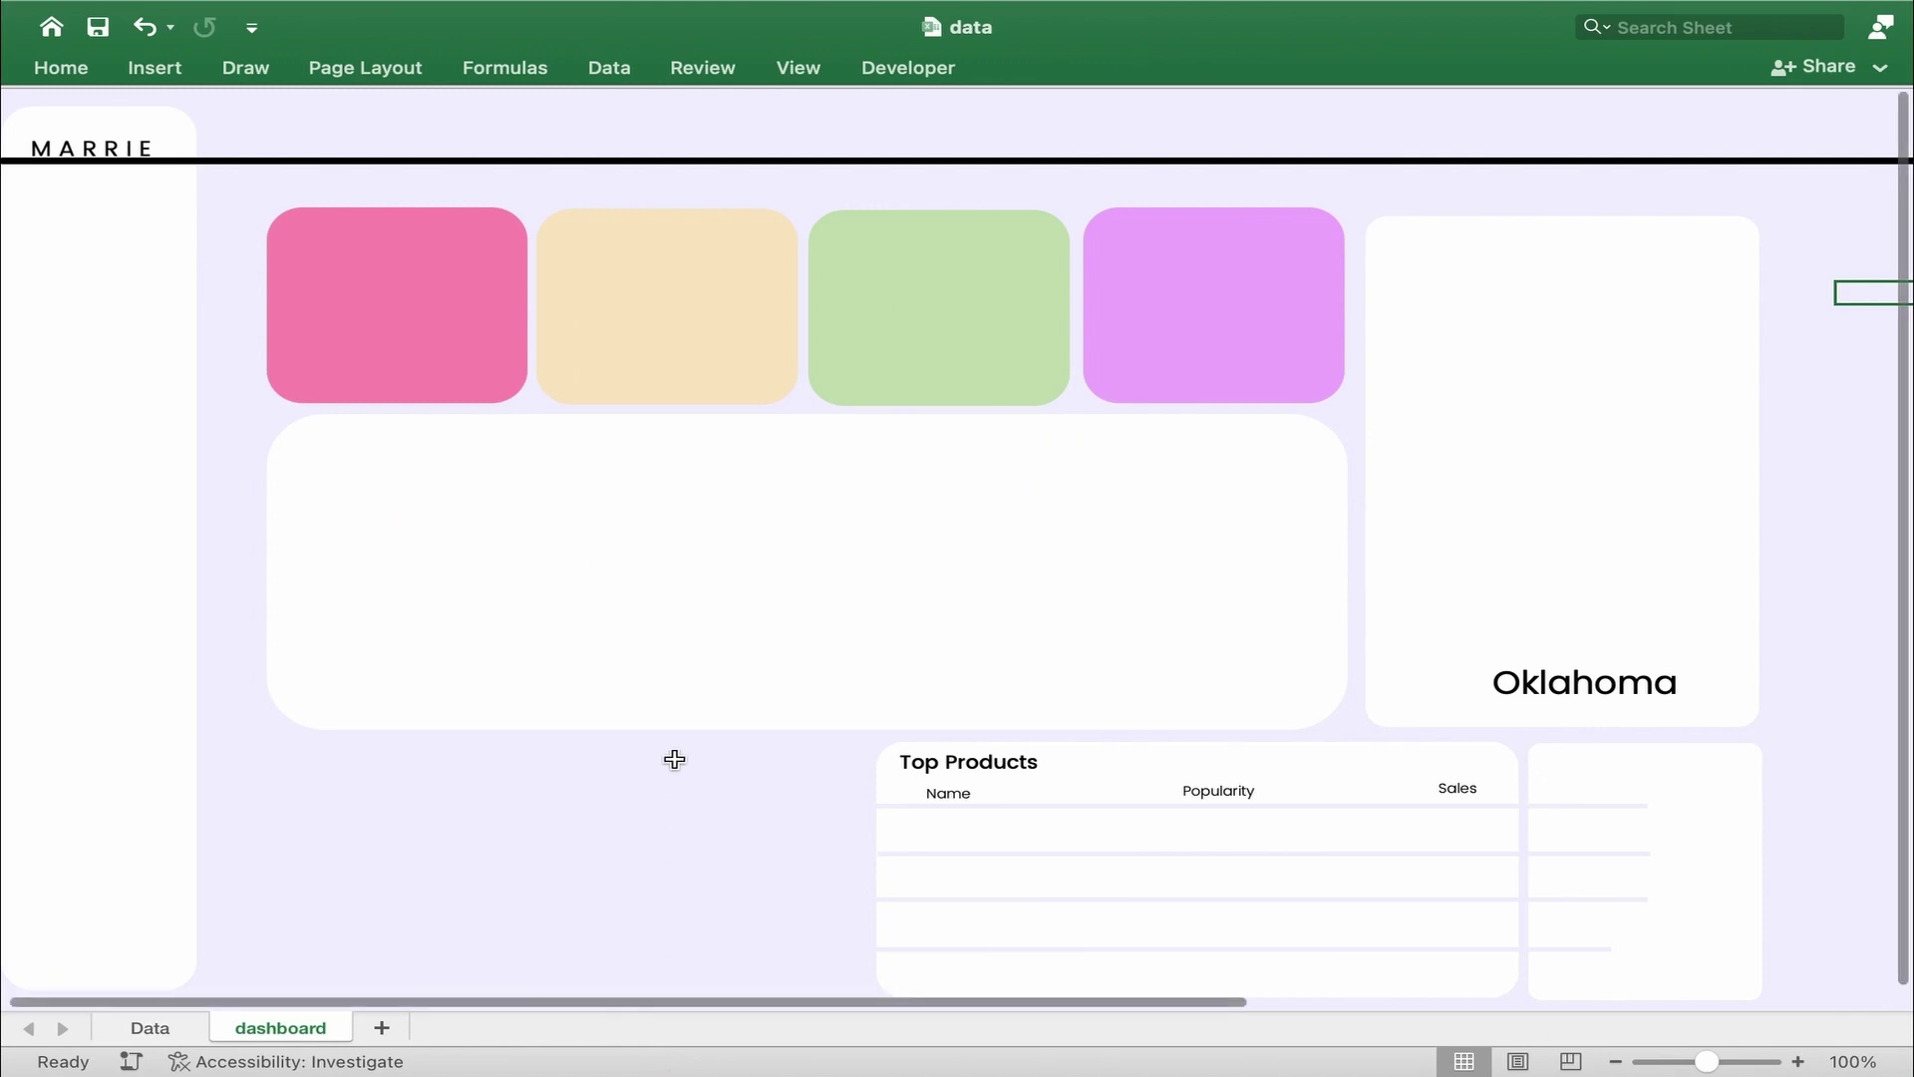
- Delete all the previously pasted template shapes from the dashboard sheet
left_click(110, 584)
key("super+a")
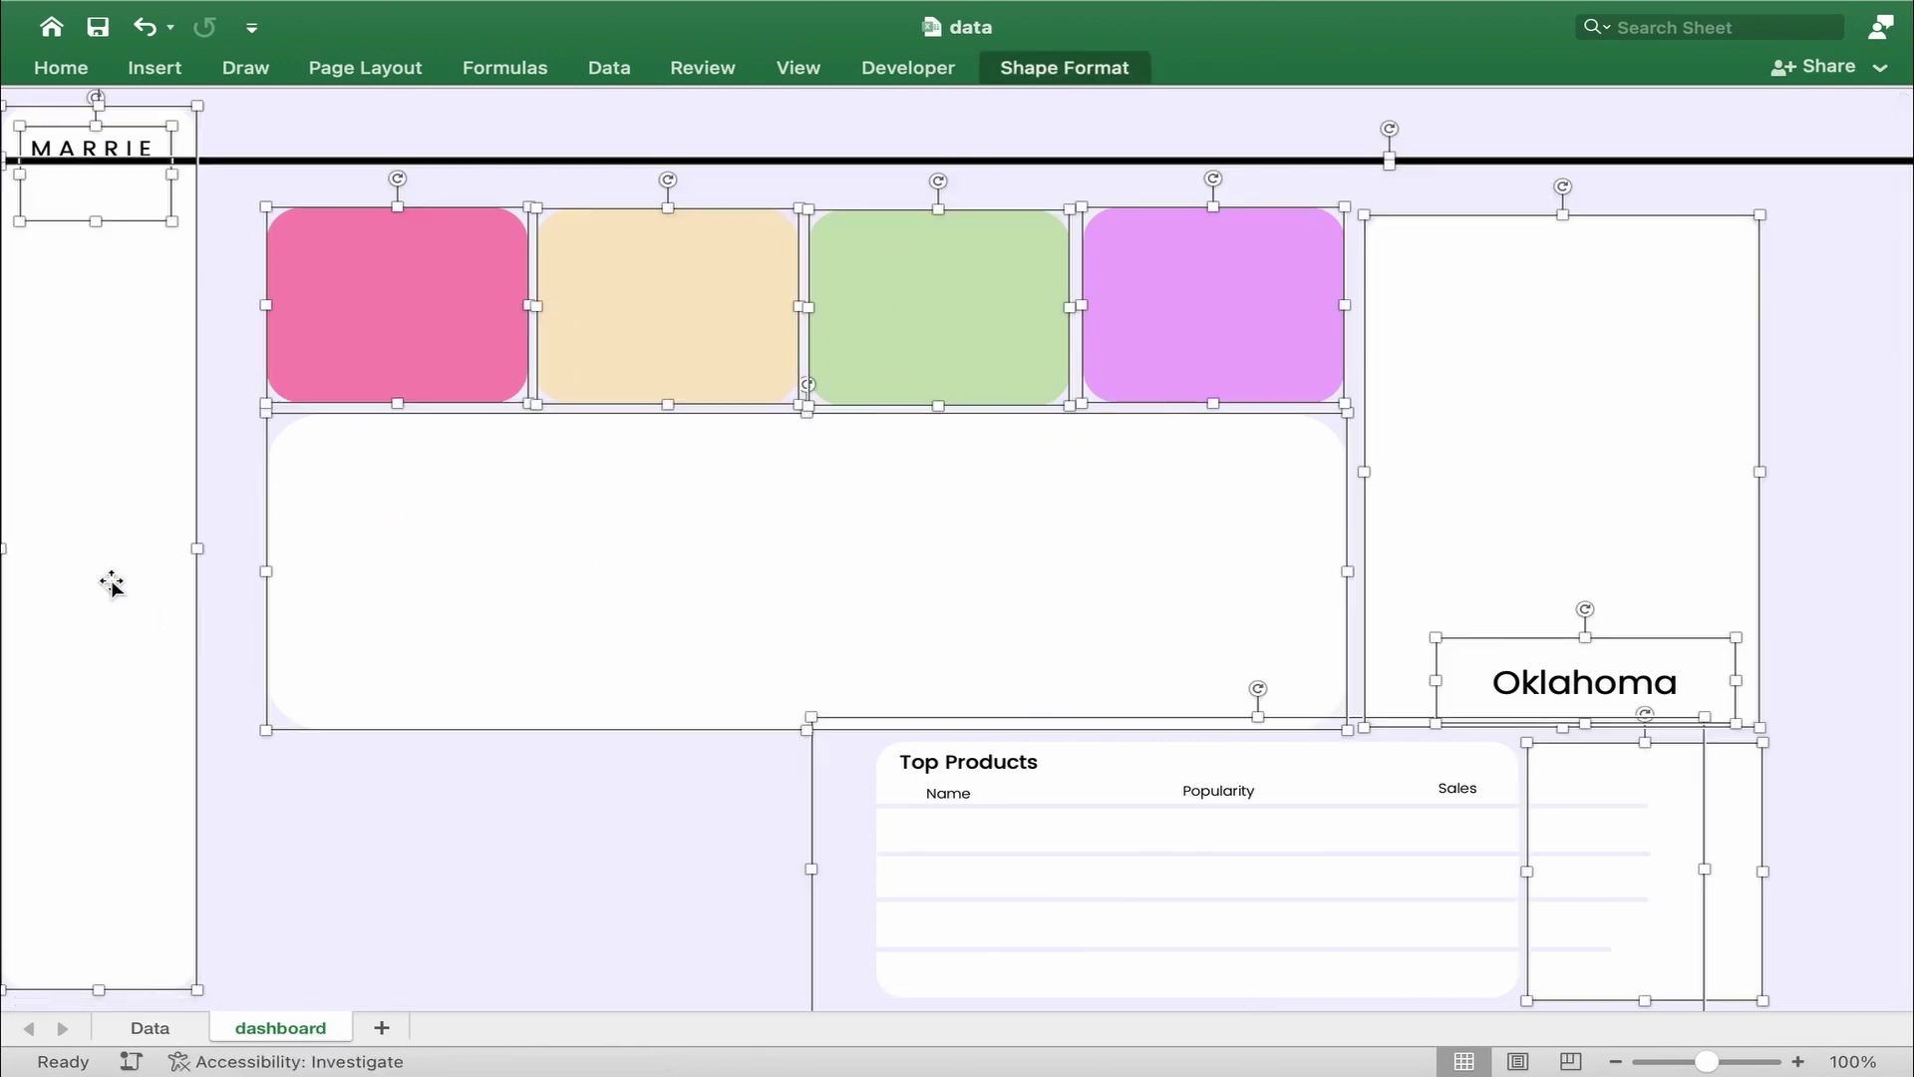
key("Delete")
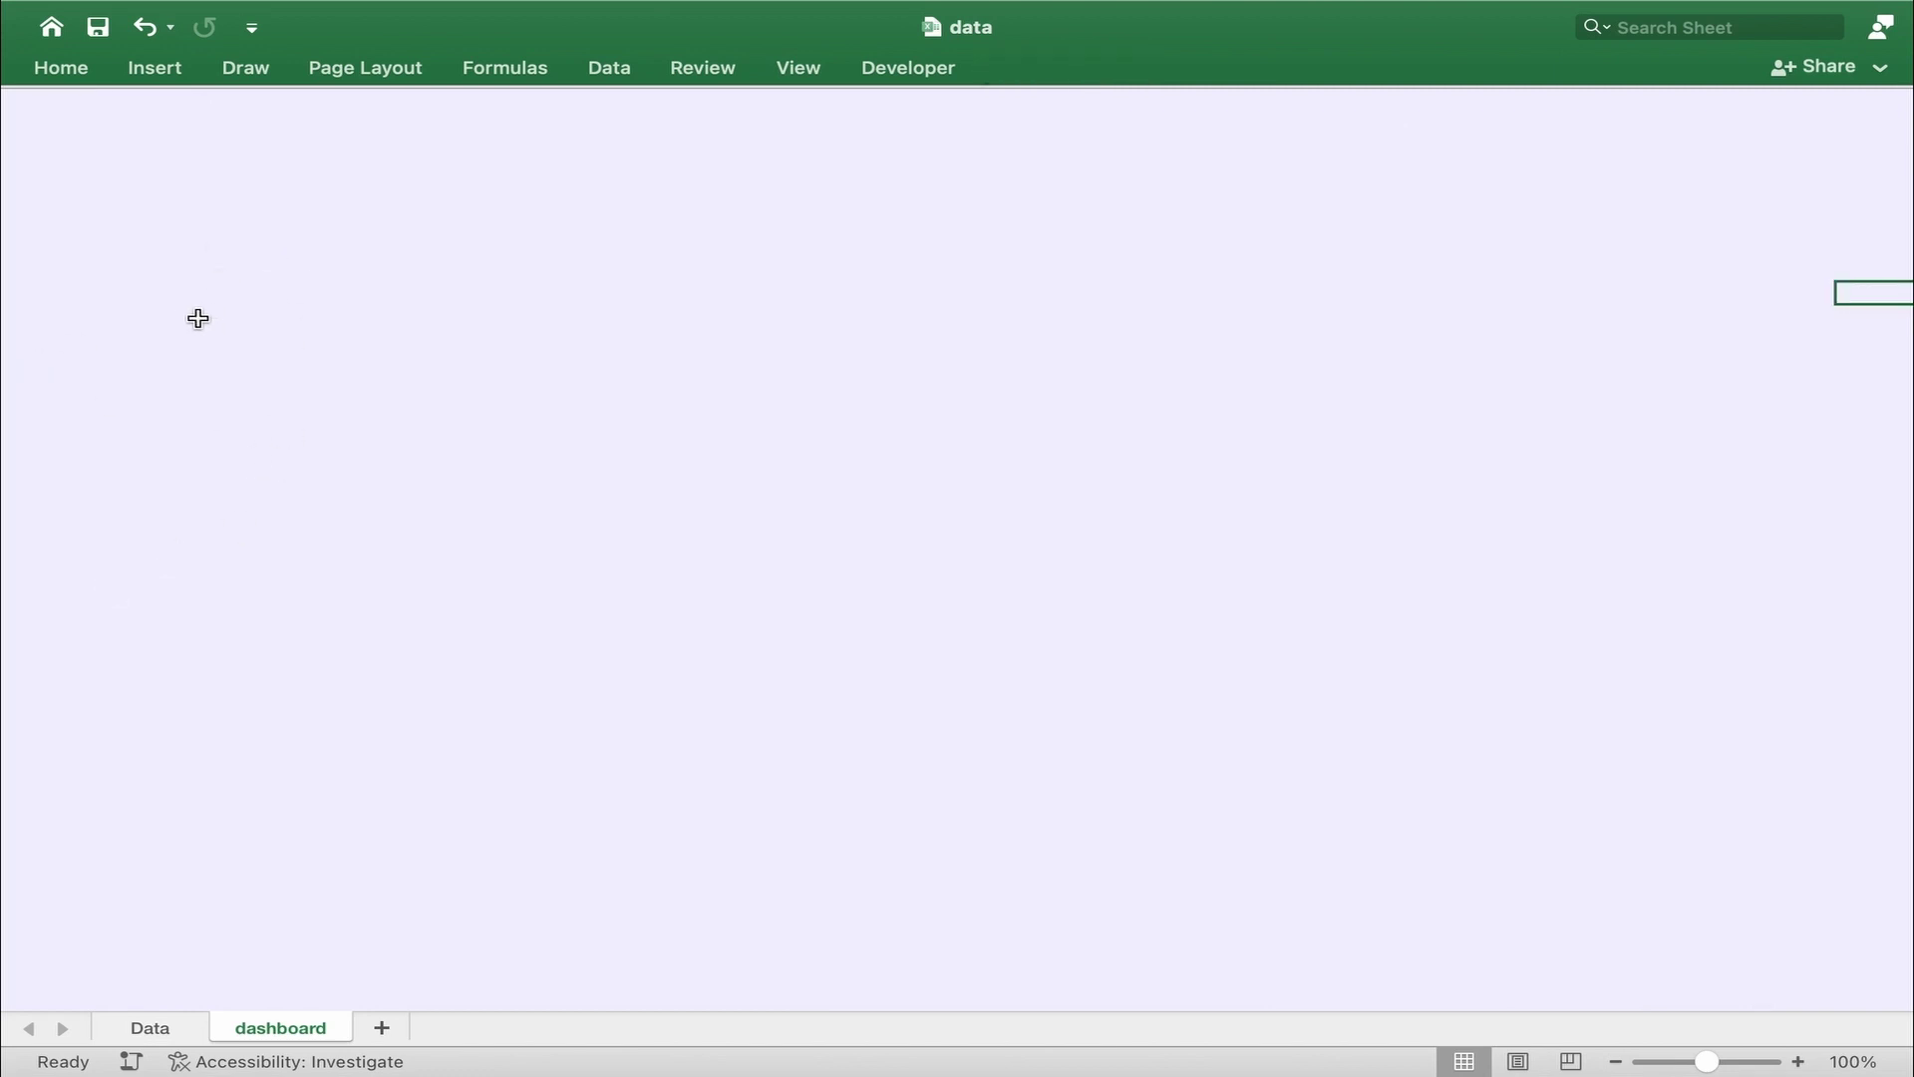
left_click(321, 513)
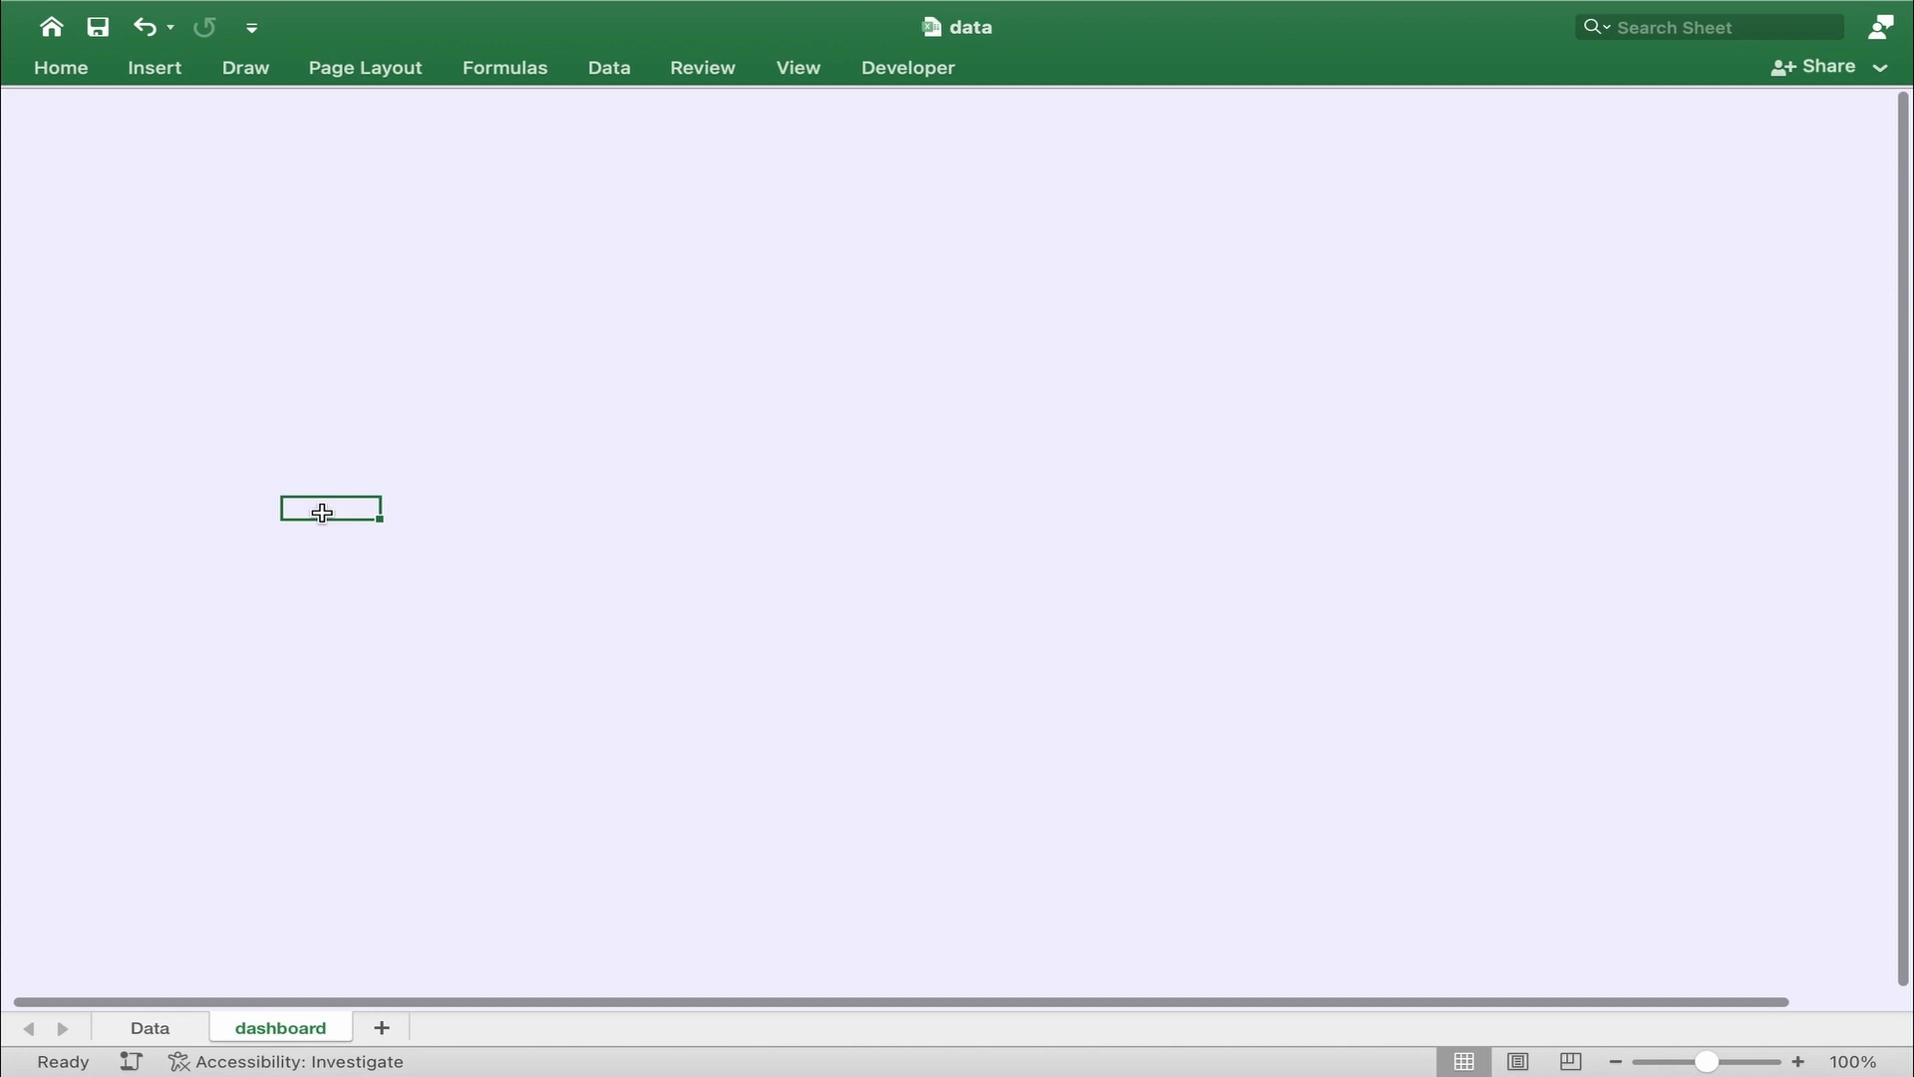
key("super+v")
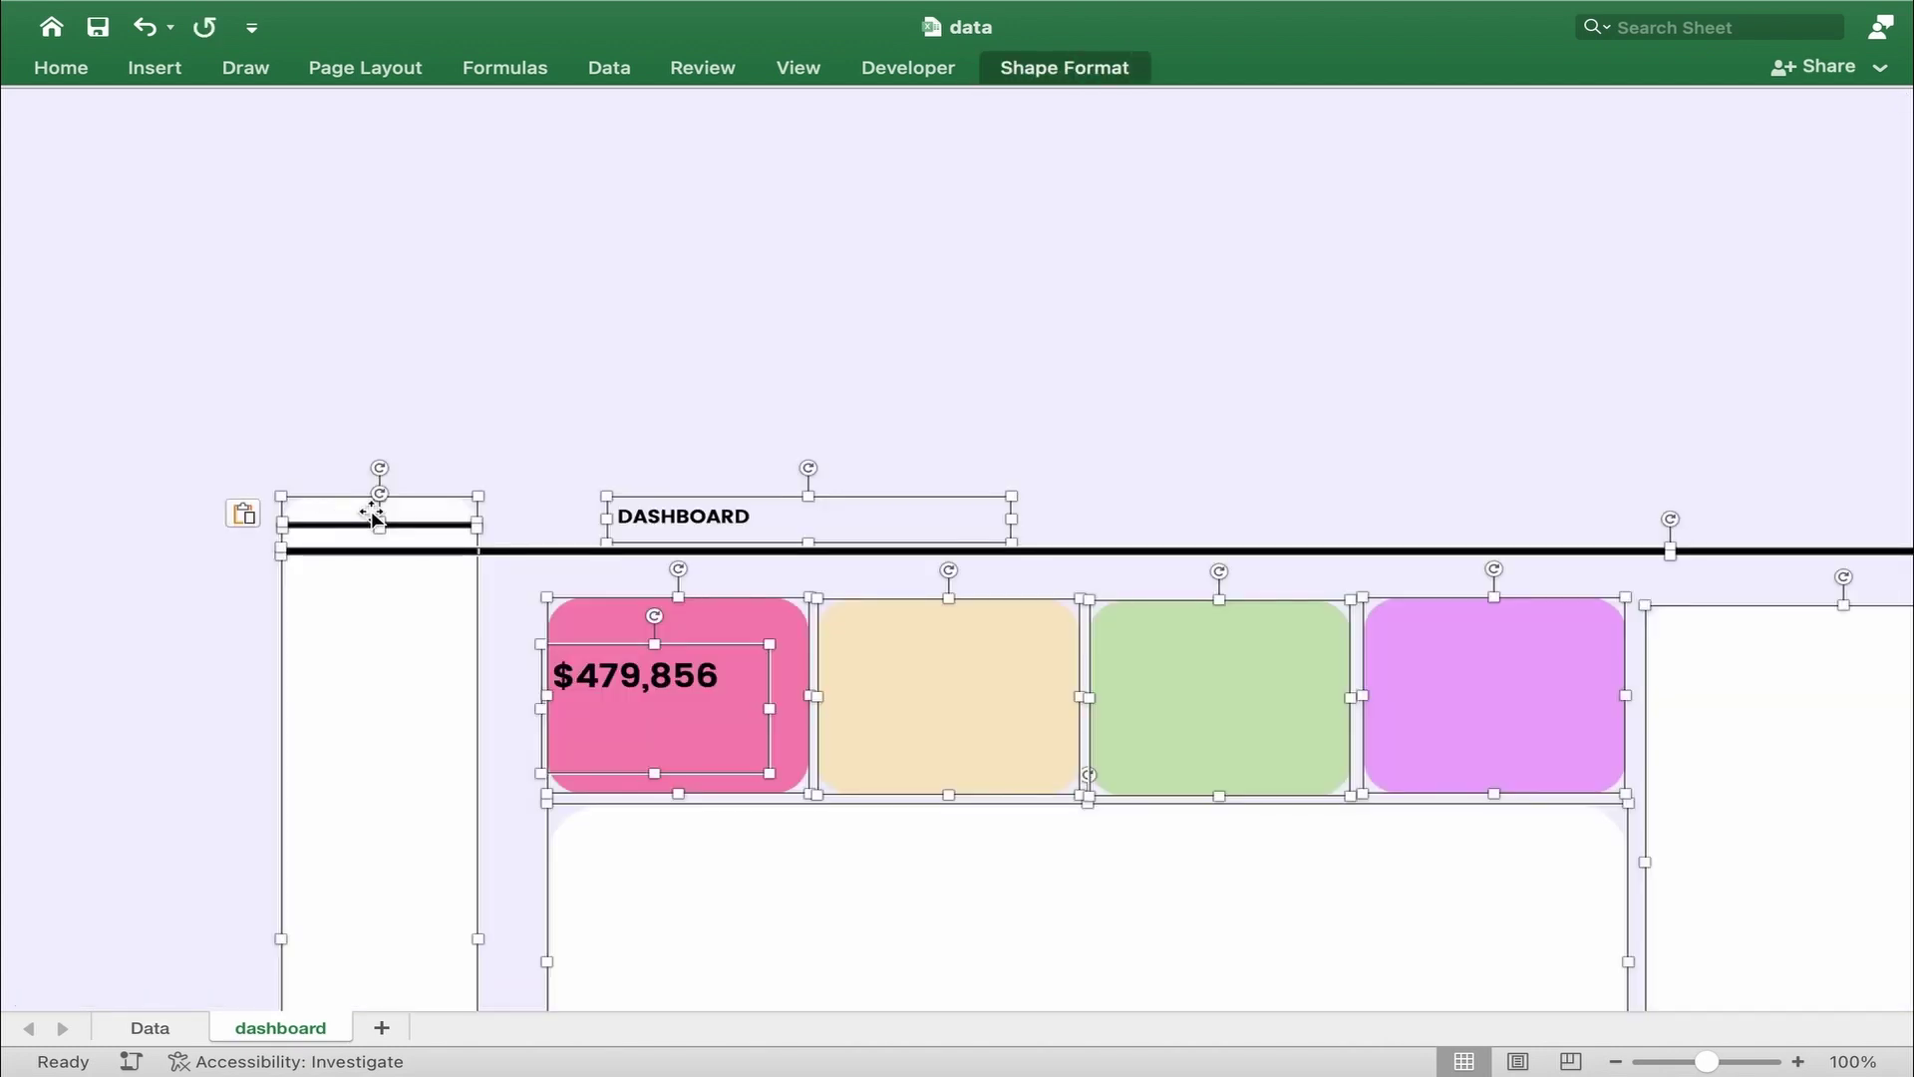
key("Delete")
- Paste the copied template shapes, including the DASHBOARD title and all panels, near the dashboard sheet's upper-left corner
scroll(115, 171, "down", 5)
scroll(114, 171, "right", 2)
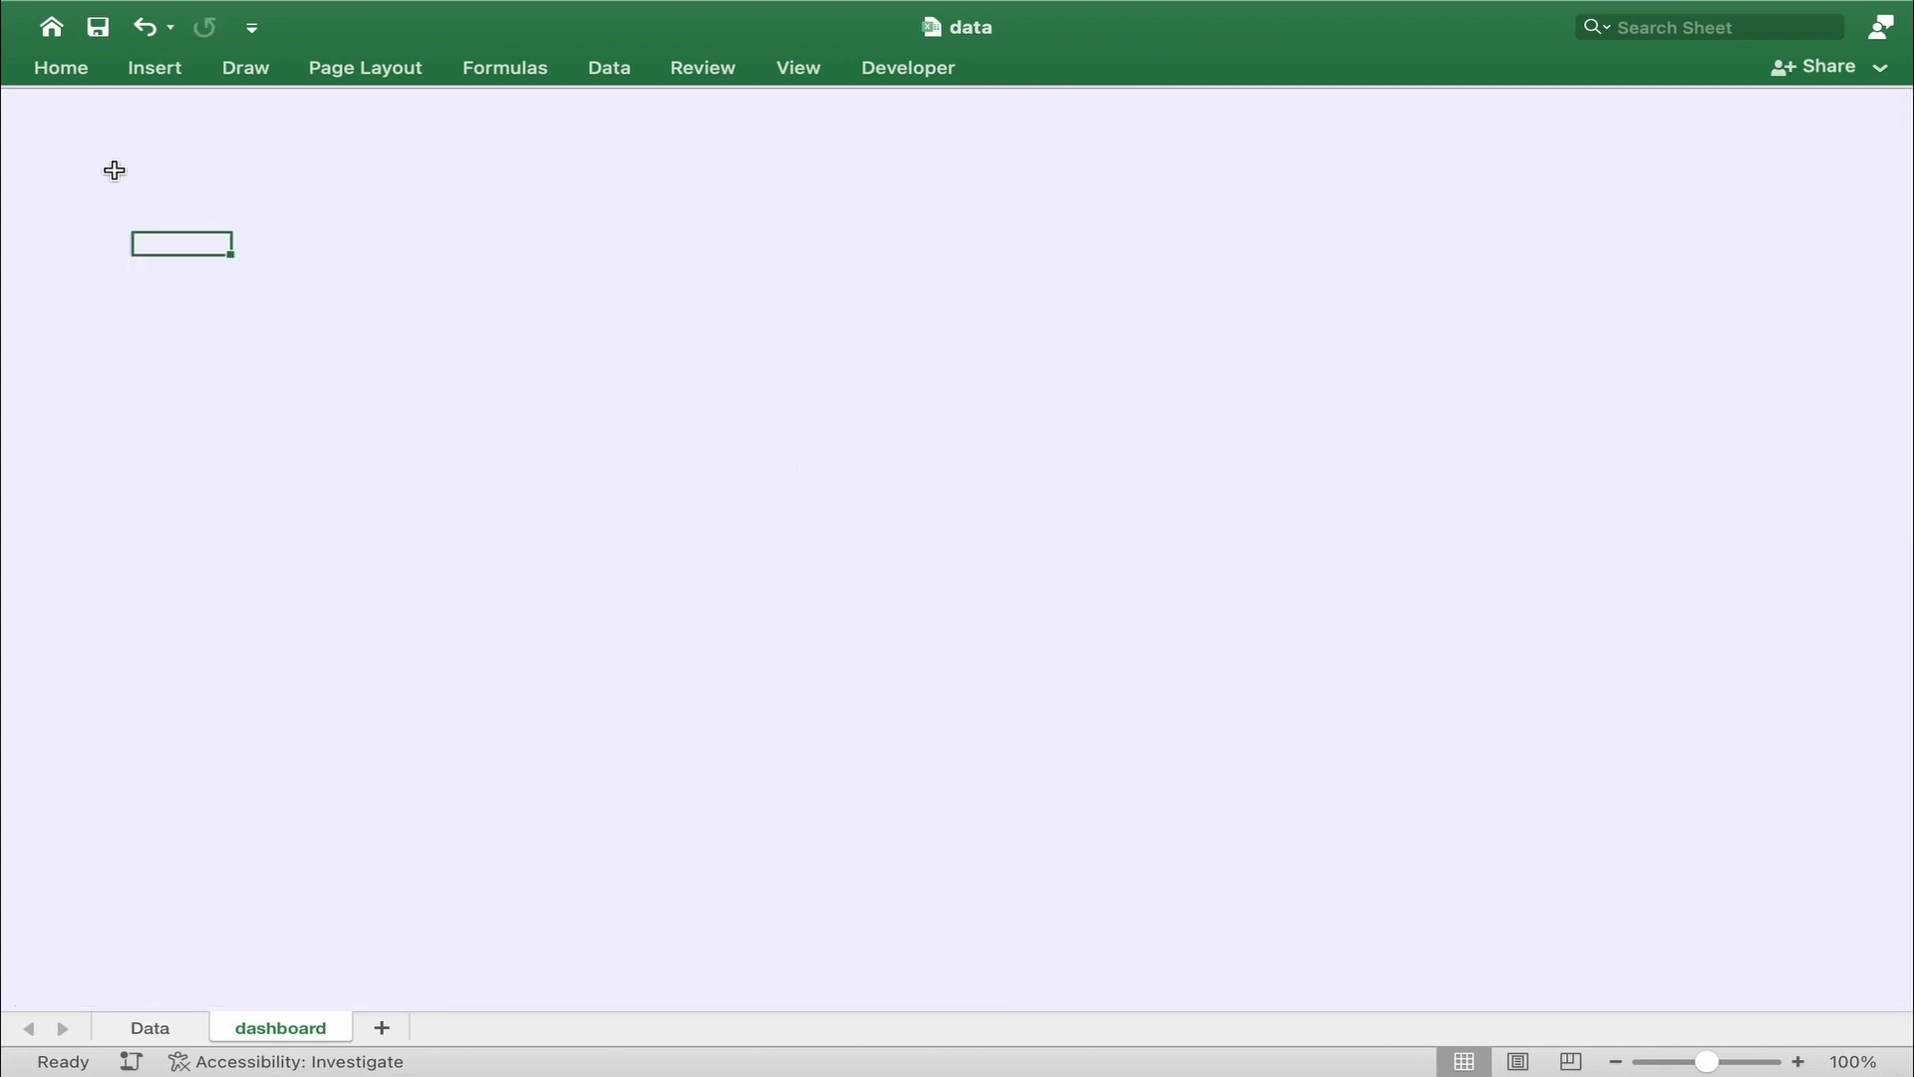
left_click(115, 171)
key("super+v")
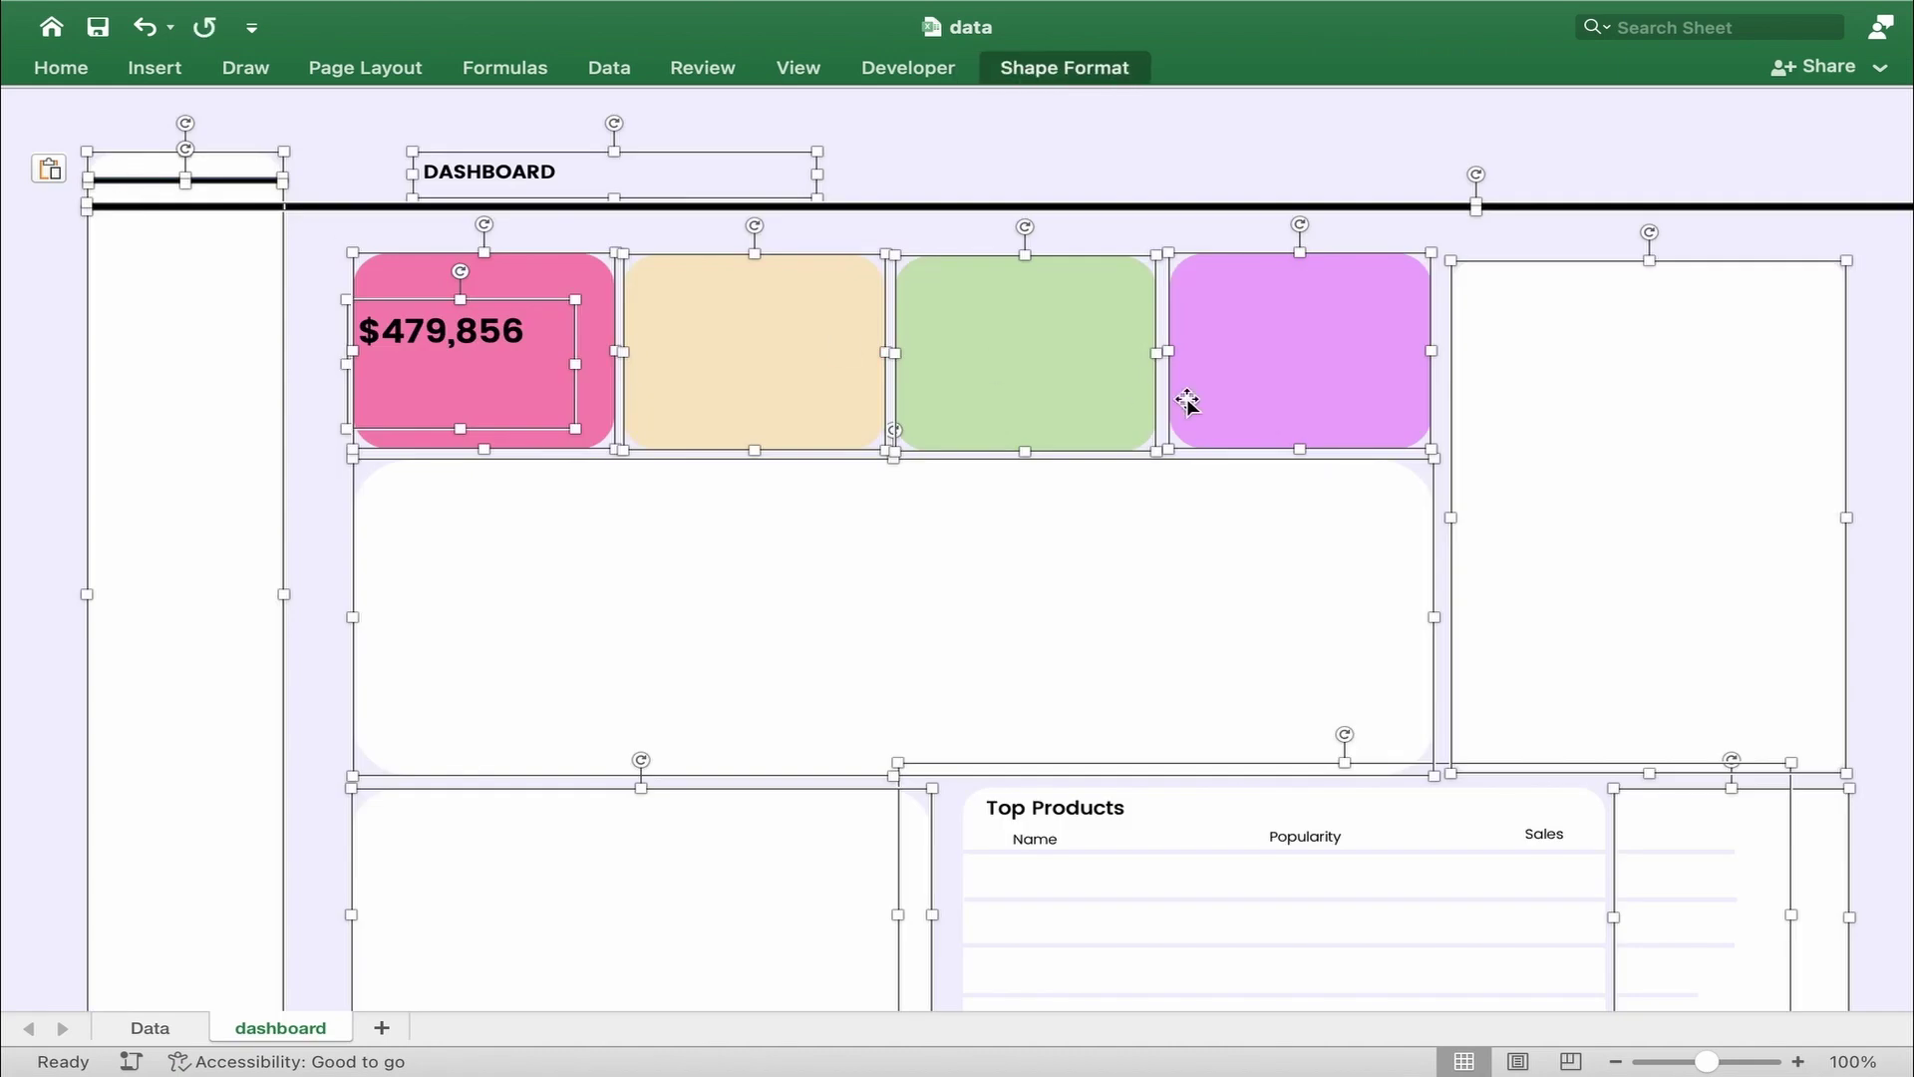
scroll(1254, 359, "down", 2)
scroll(1254, 359, "right", 2)
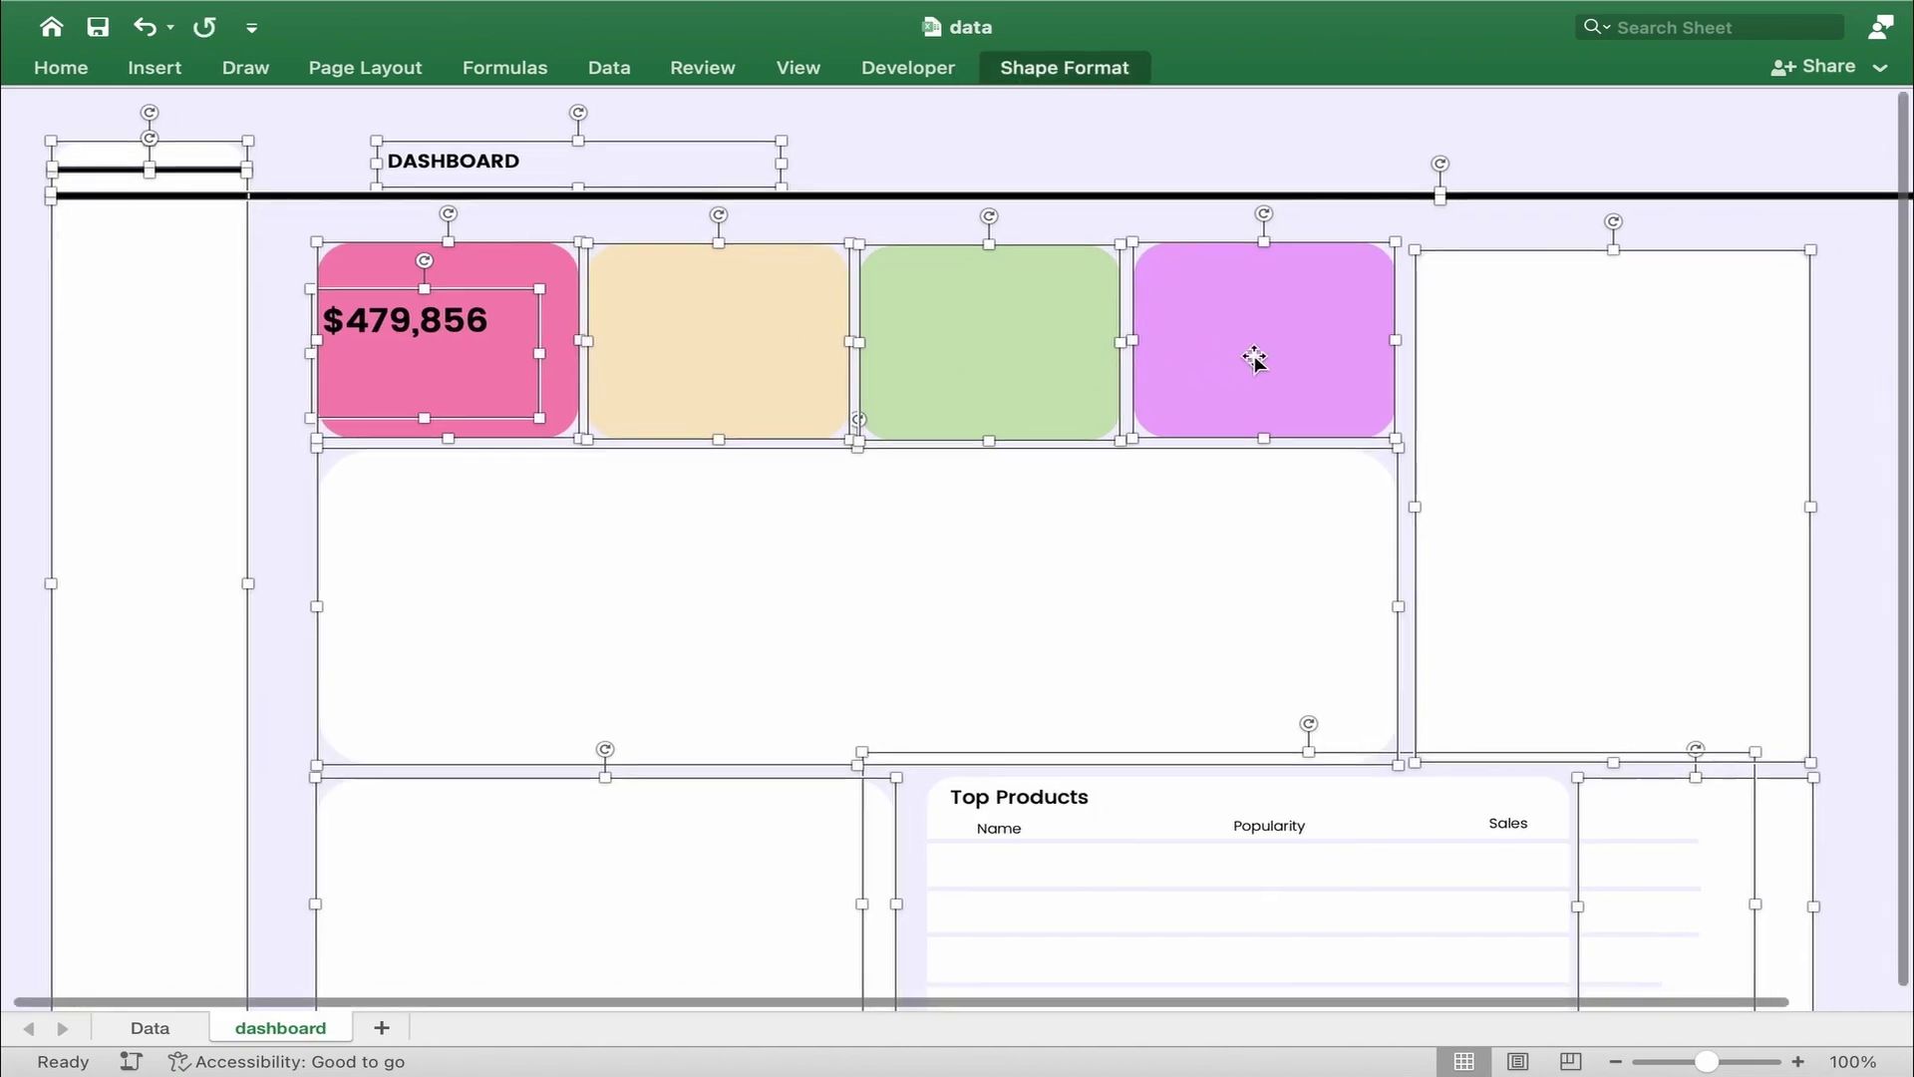
scroll(1254, 359, "up", 1)
scroll(1255, 359, "right", 1)
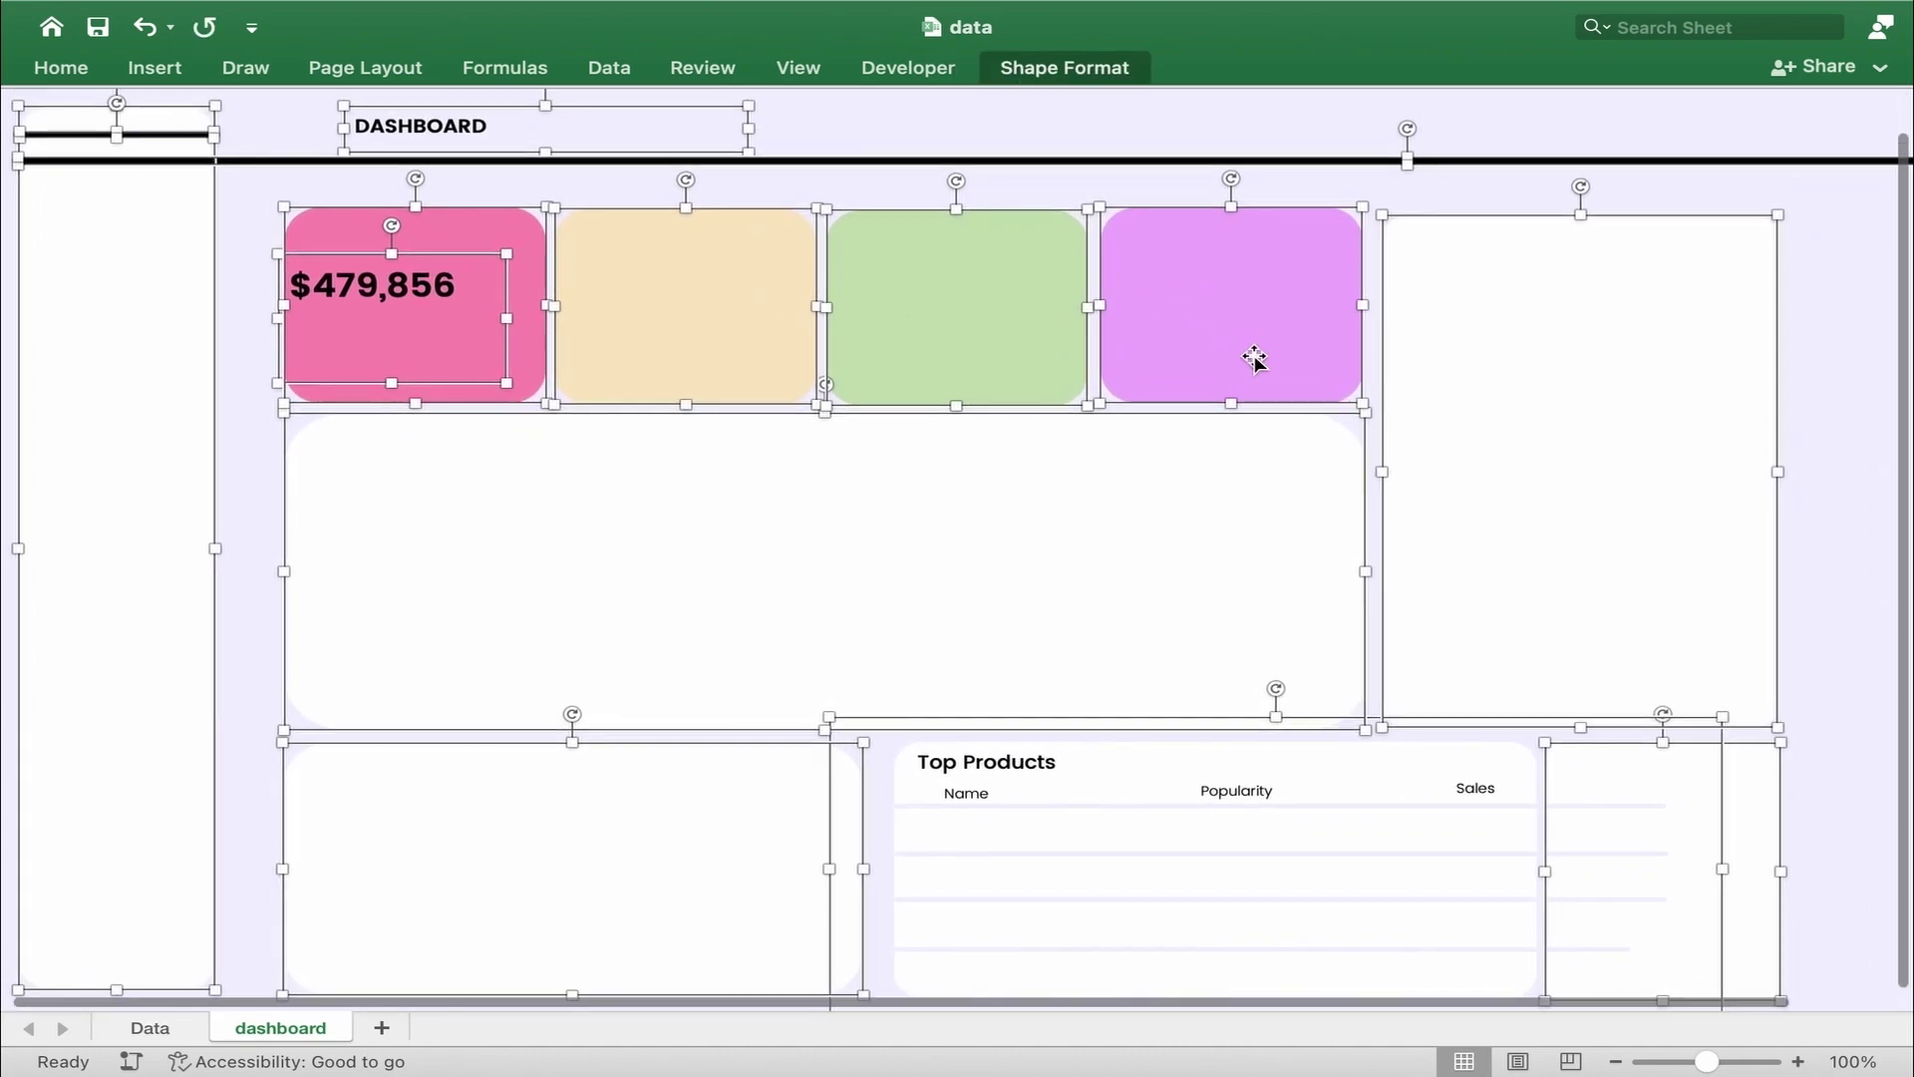
scroll(1254, 359, "left", 1)
scroll(1254, 359, "down", 1)
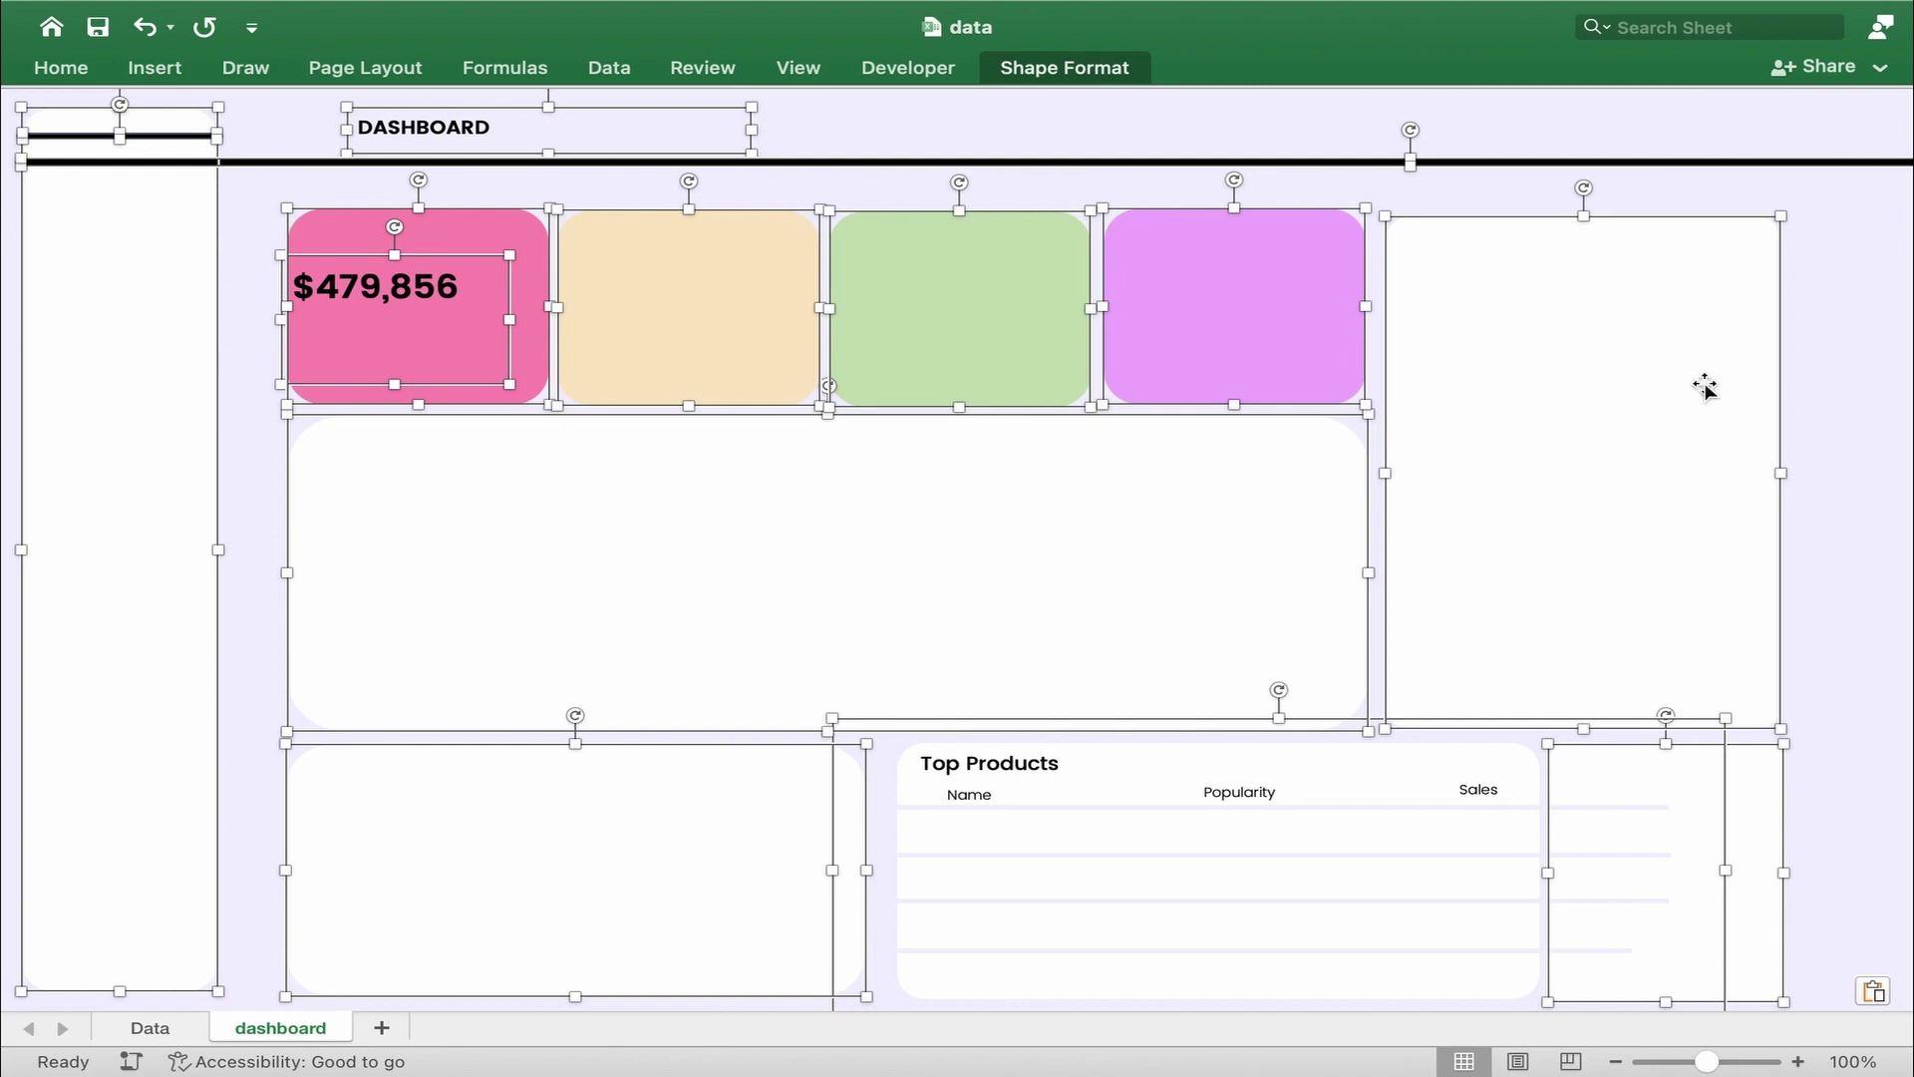
left_click(1858, 479)
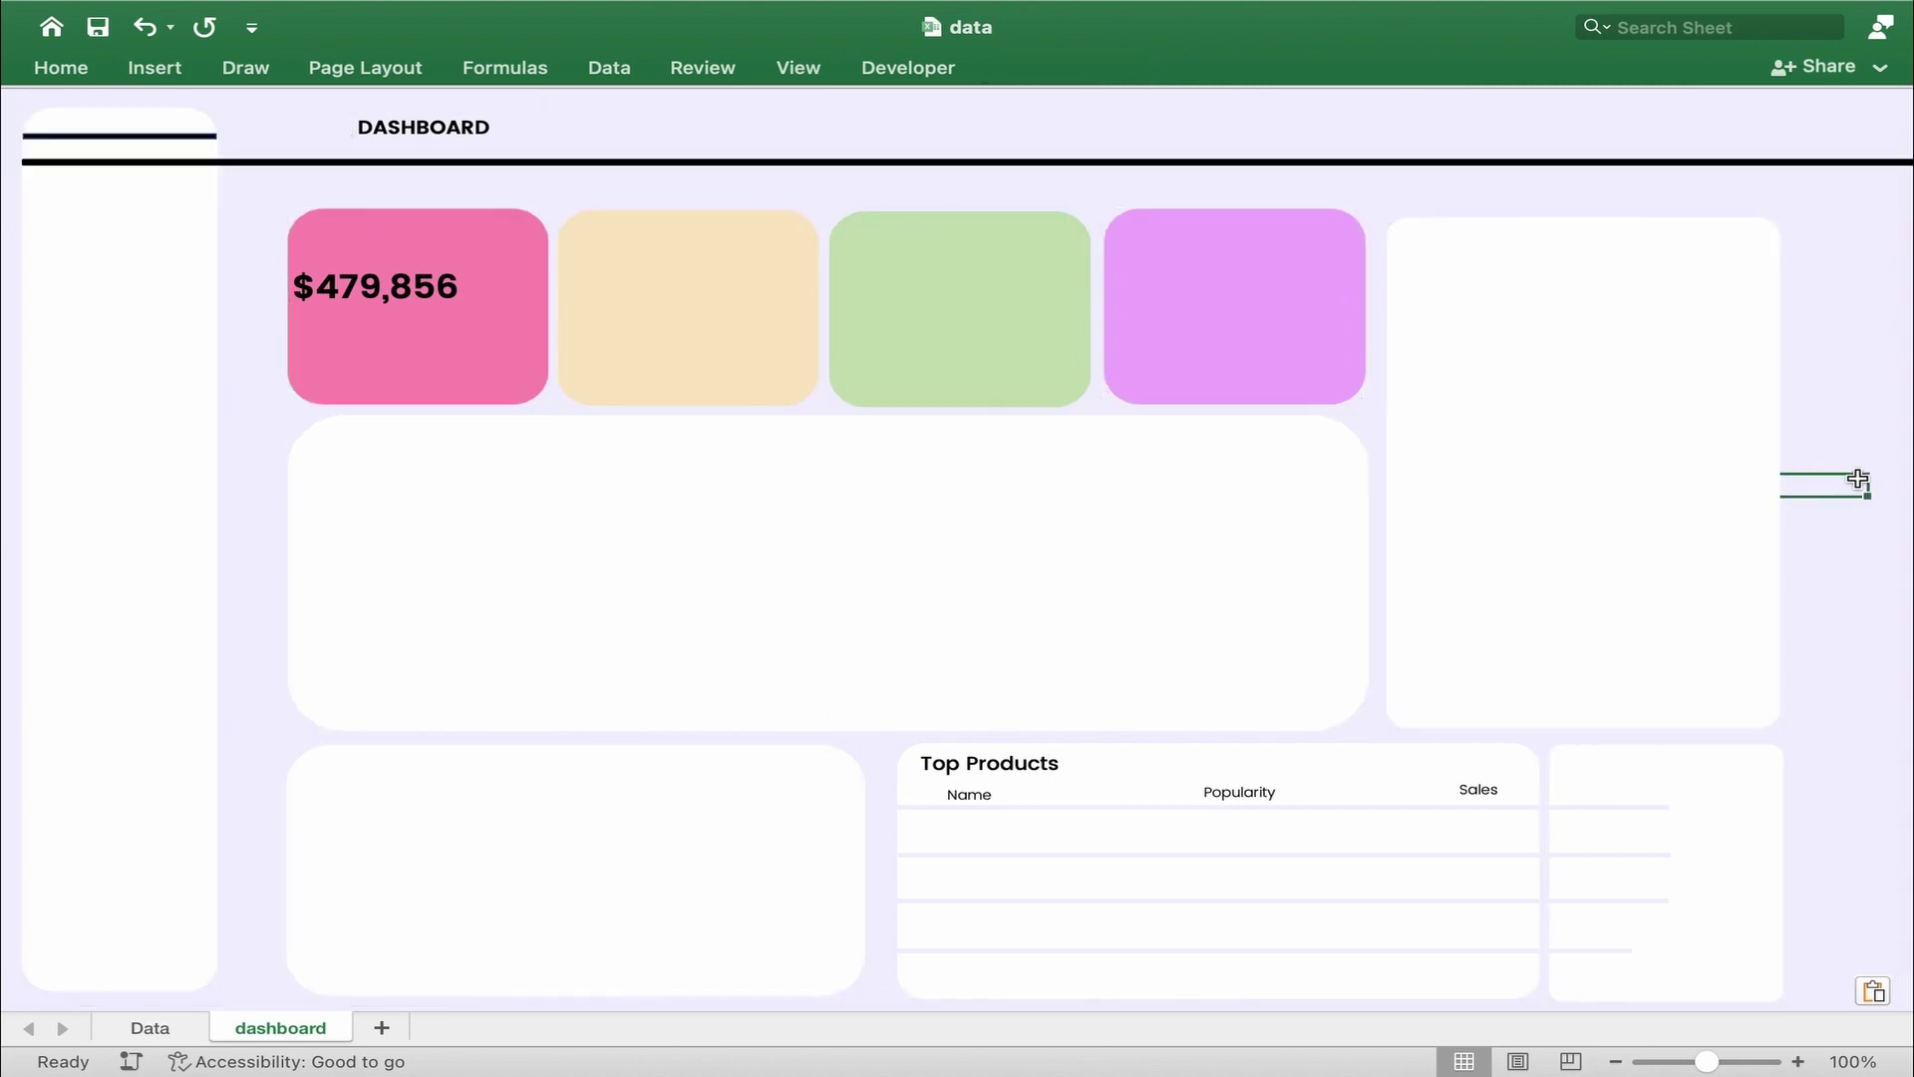
- Bring the small white panel beside the Top Products table to the front so it covers the overhanging lines
left_click(1735, 848)
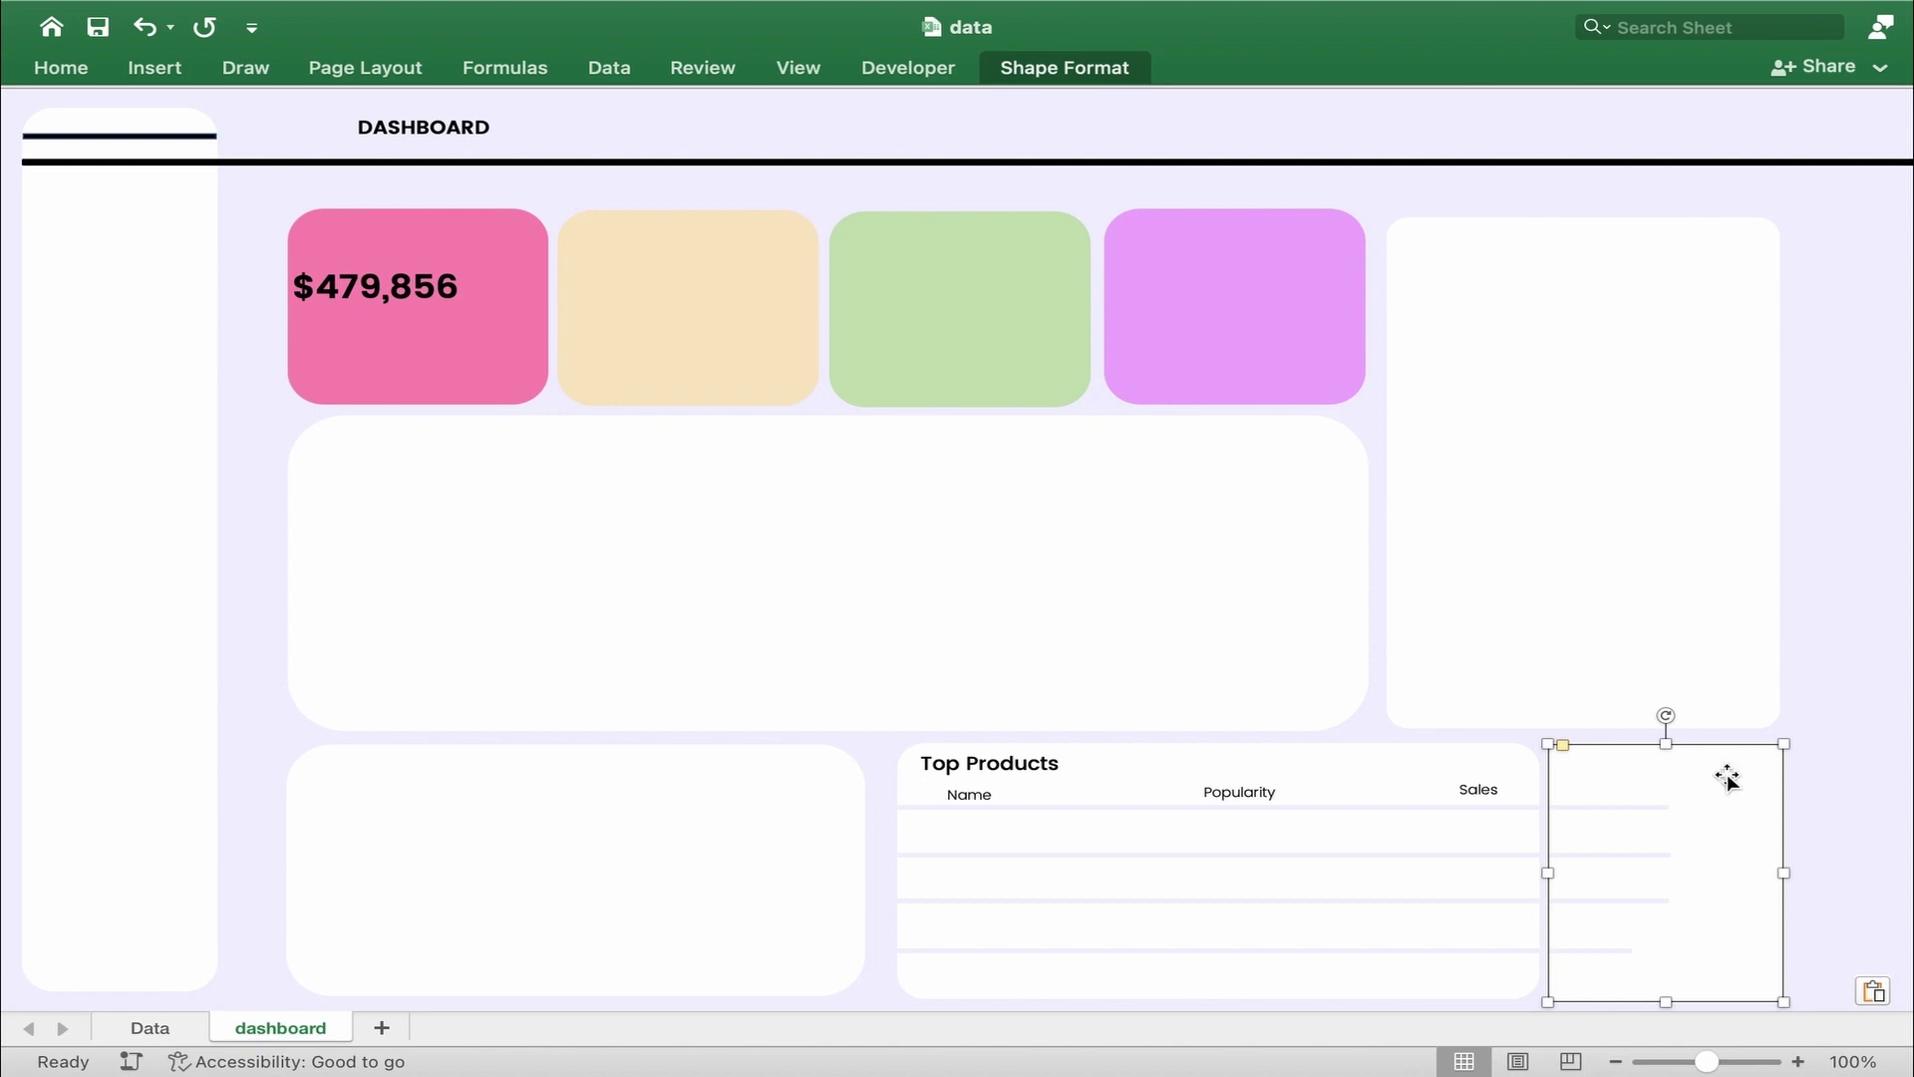
right_click(1786, 745)
mouse_move(1701, 719)
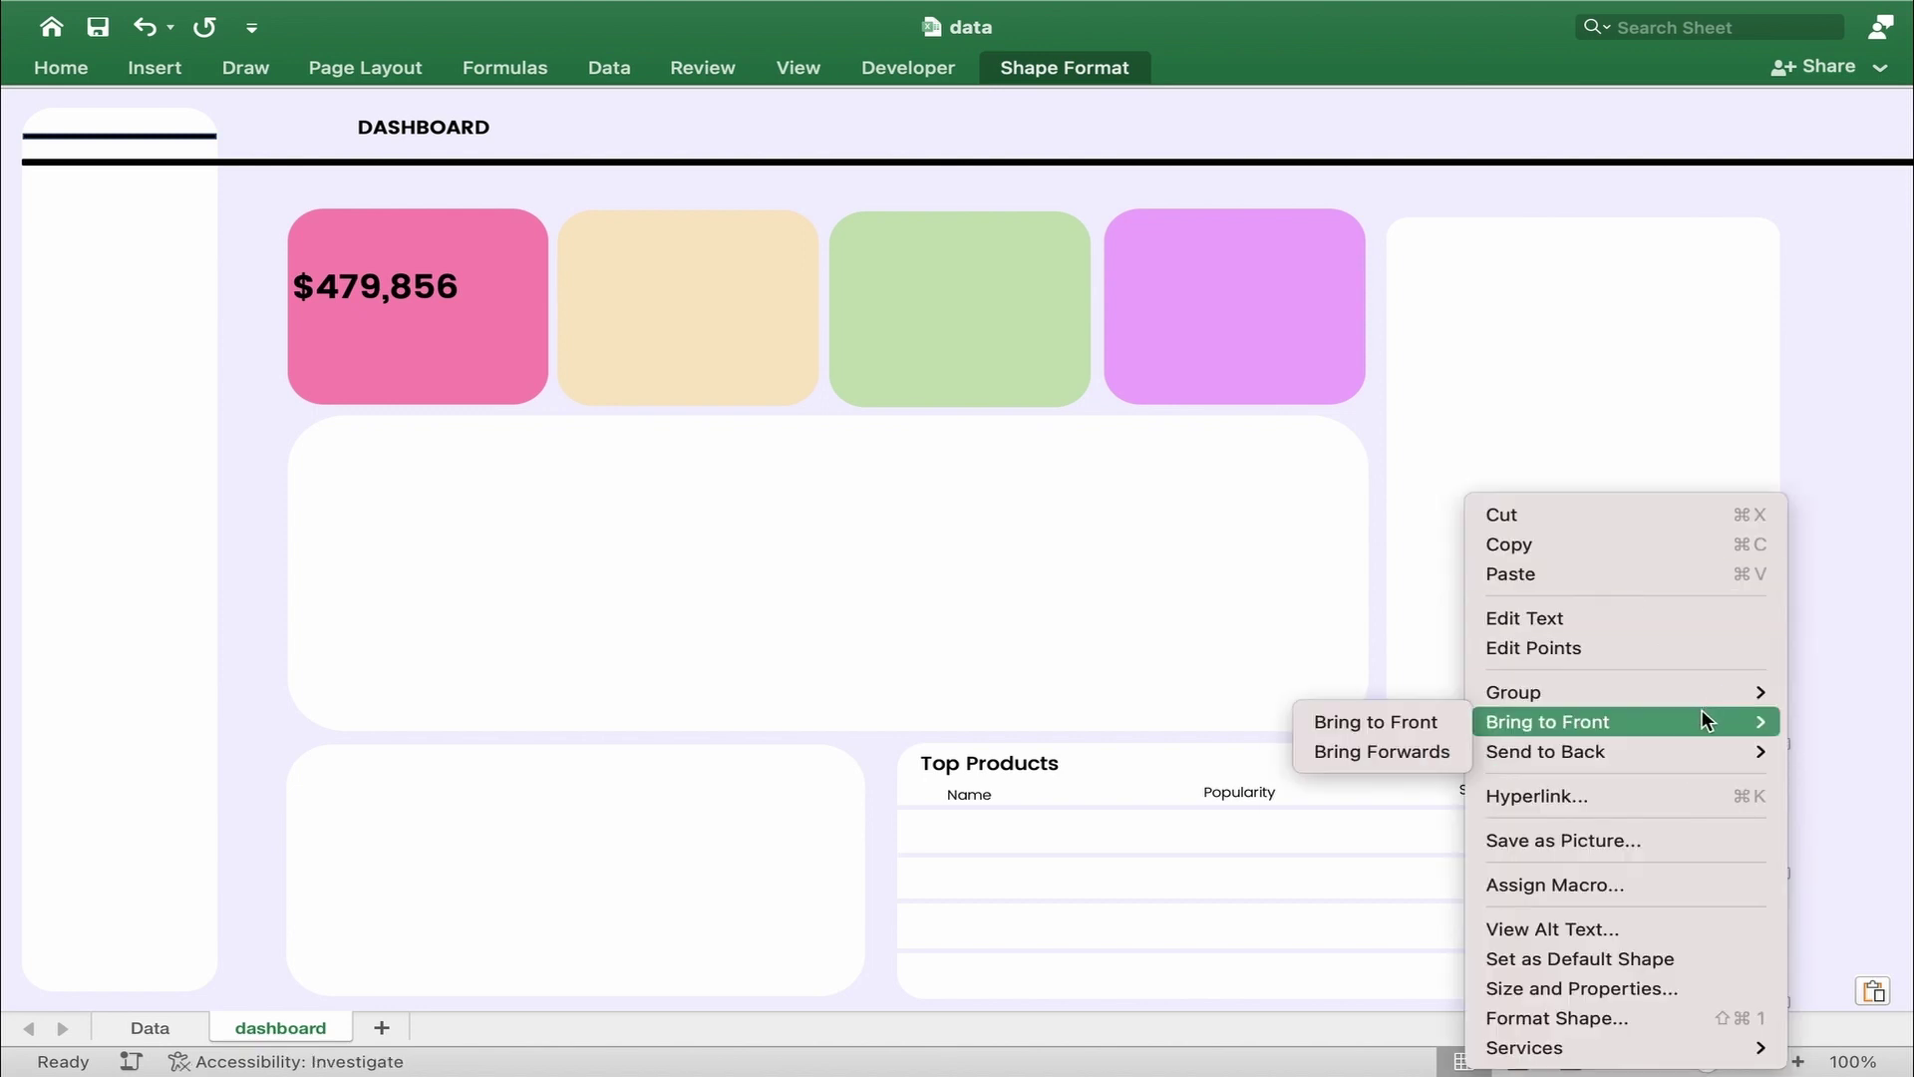
left_click(1380, 721)
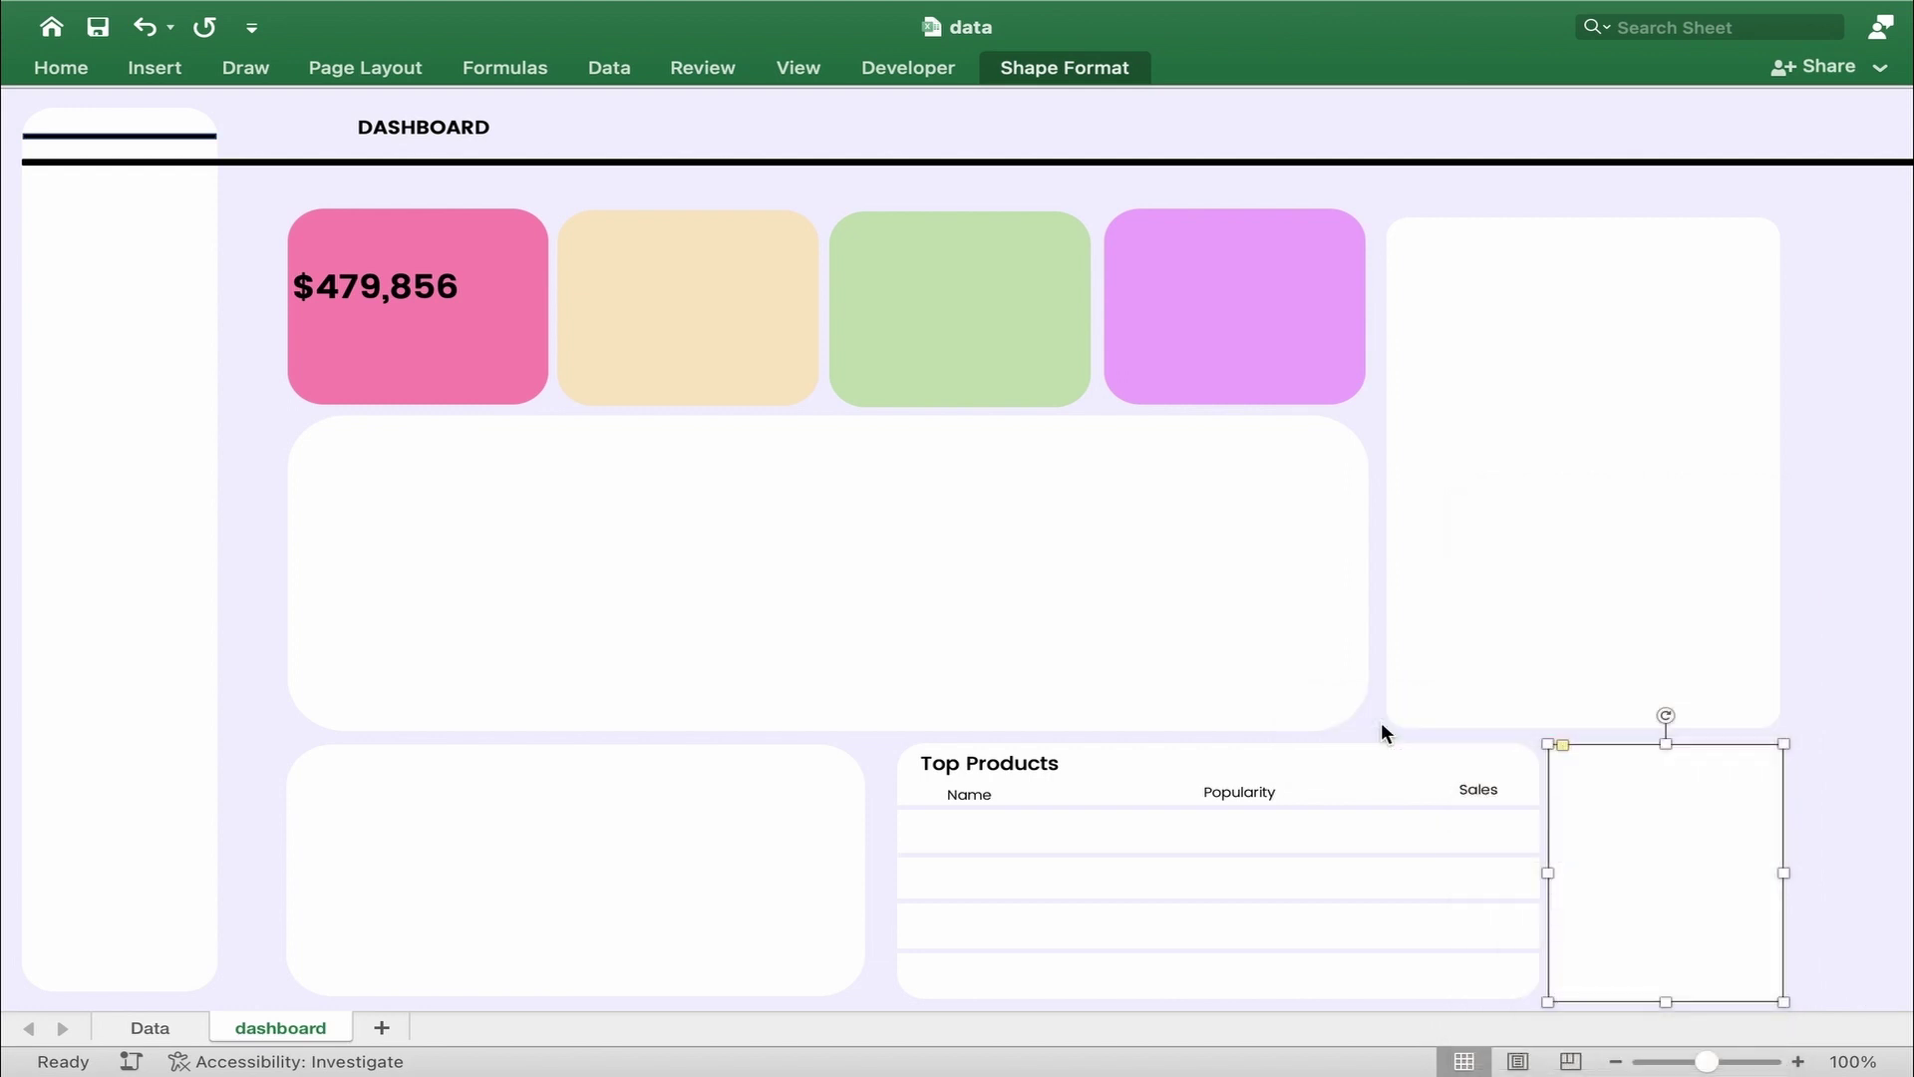
left_click(1825, 590)
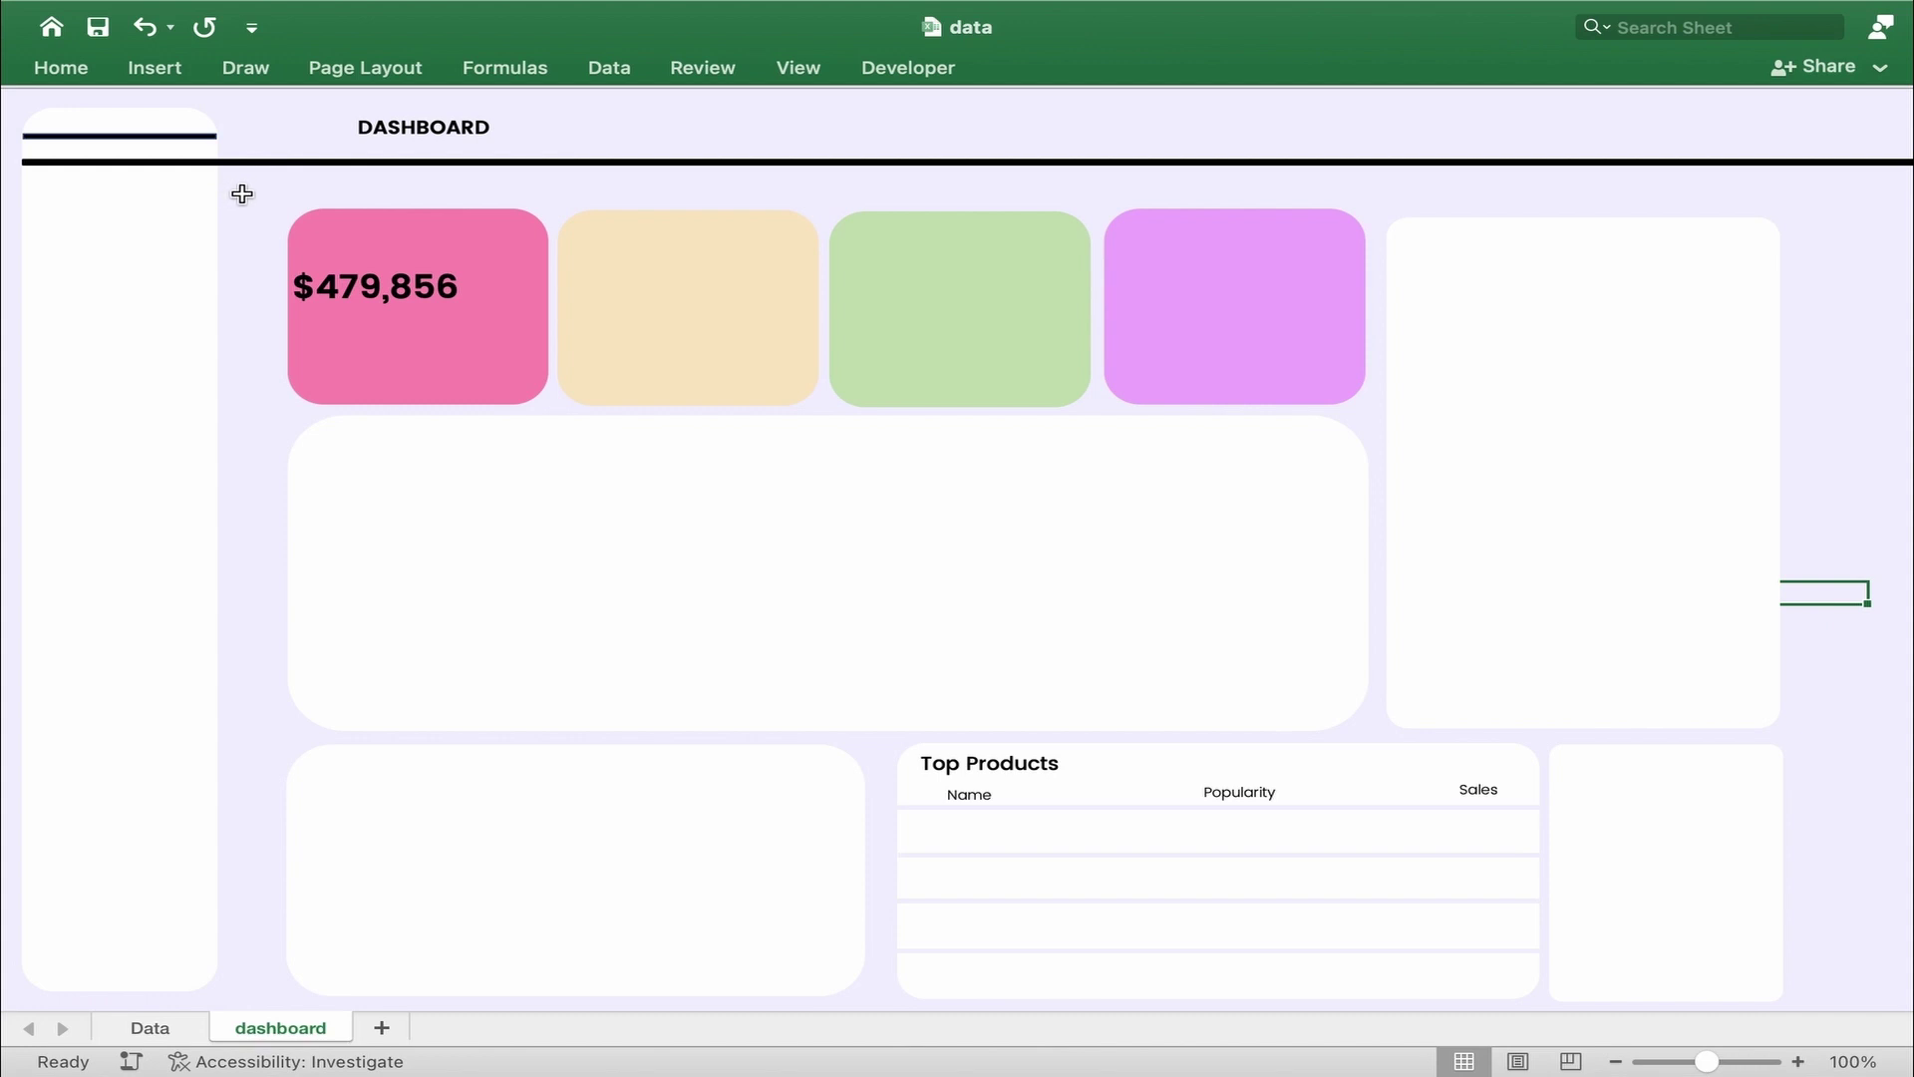
- Delete the $479,856 text box from the pink card and the Top Products title from the table panel
left_click(407, 286)
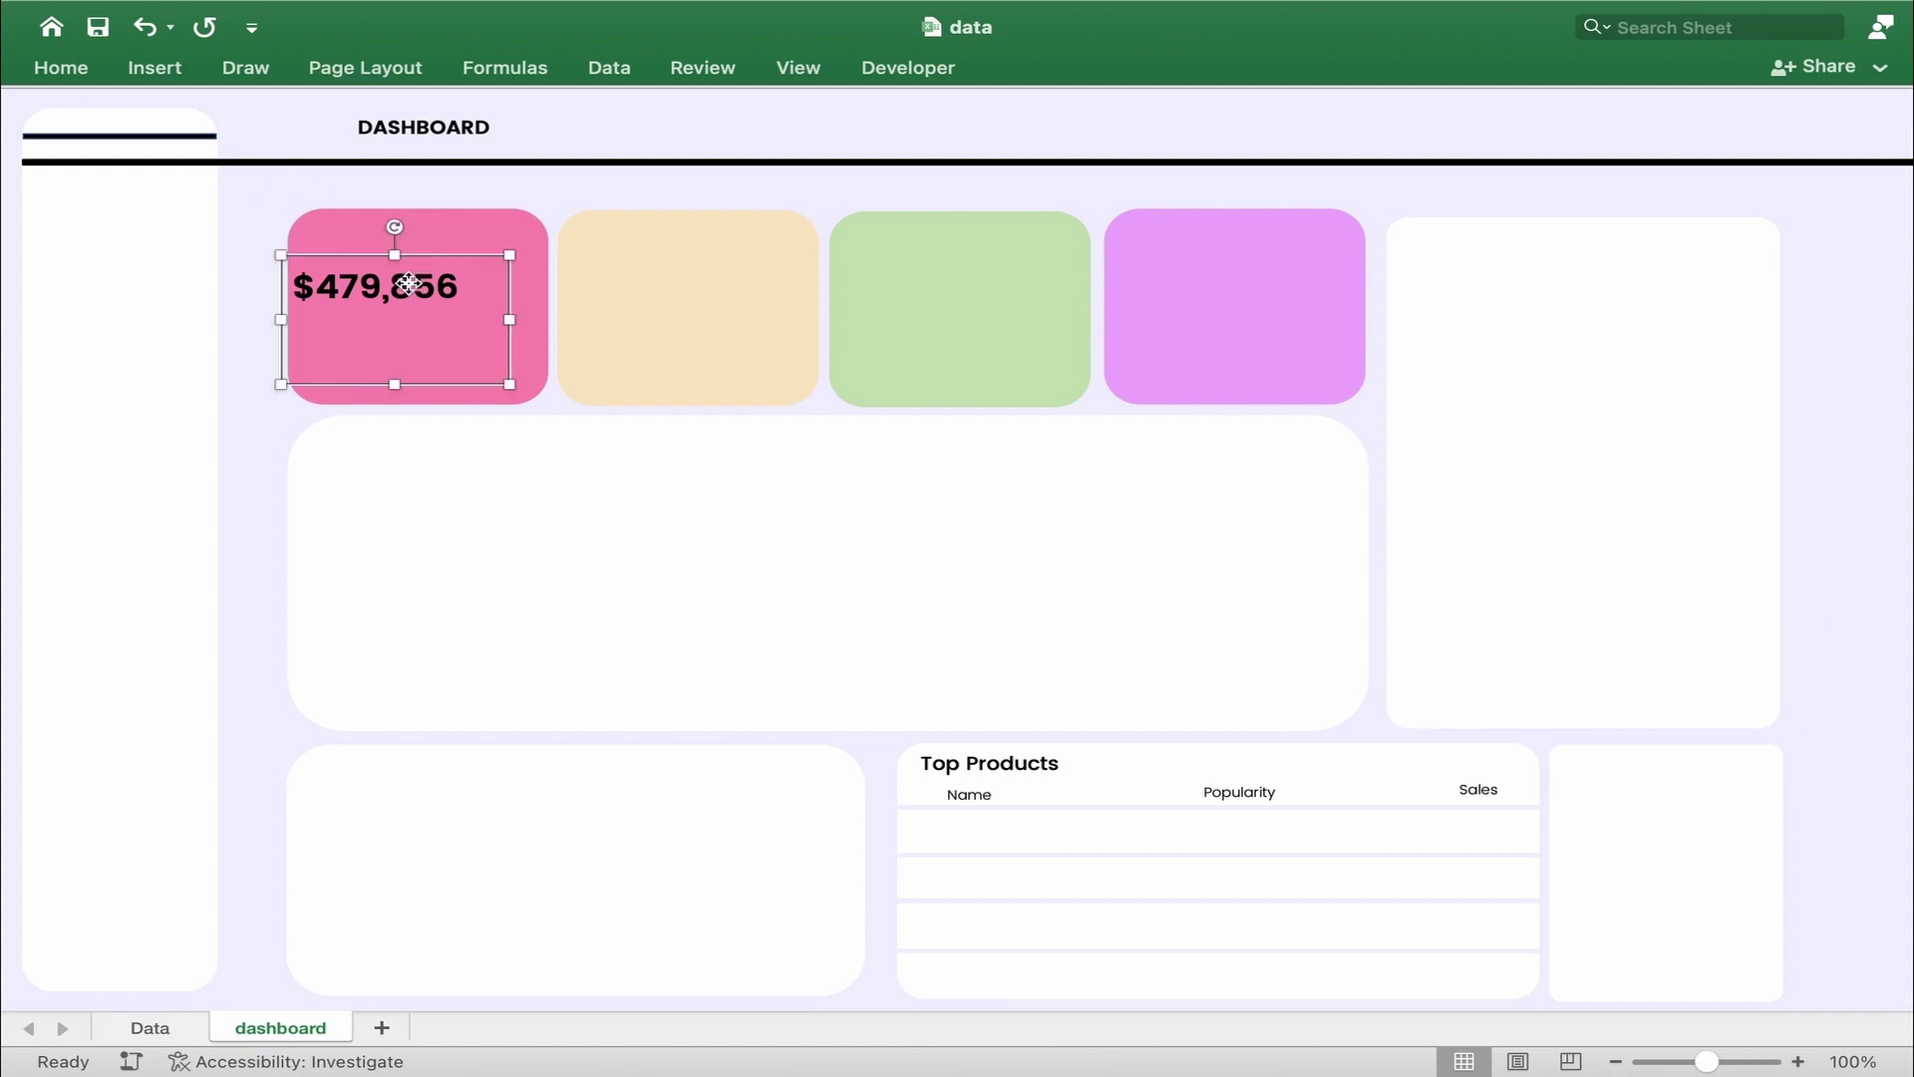
key("Delete")
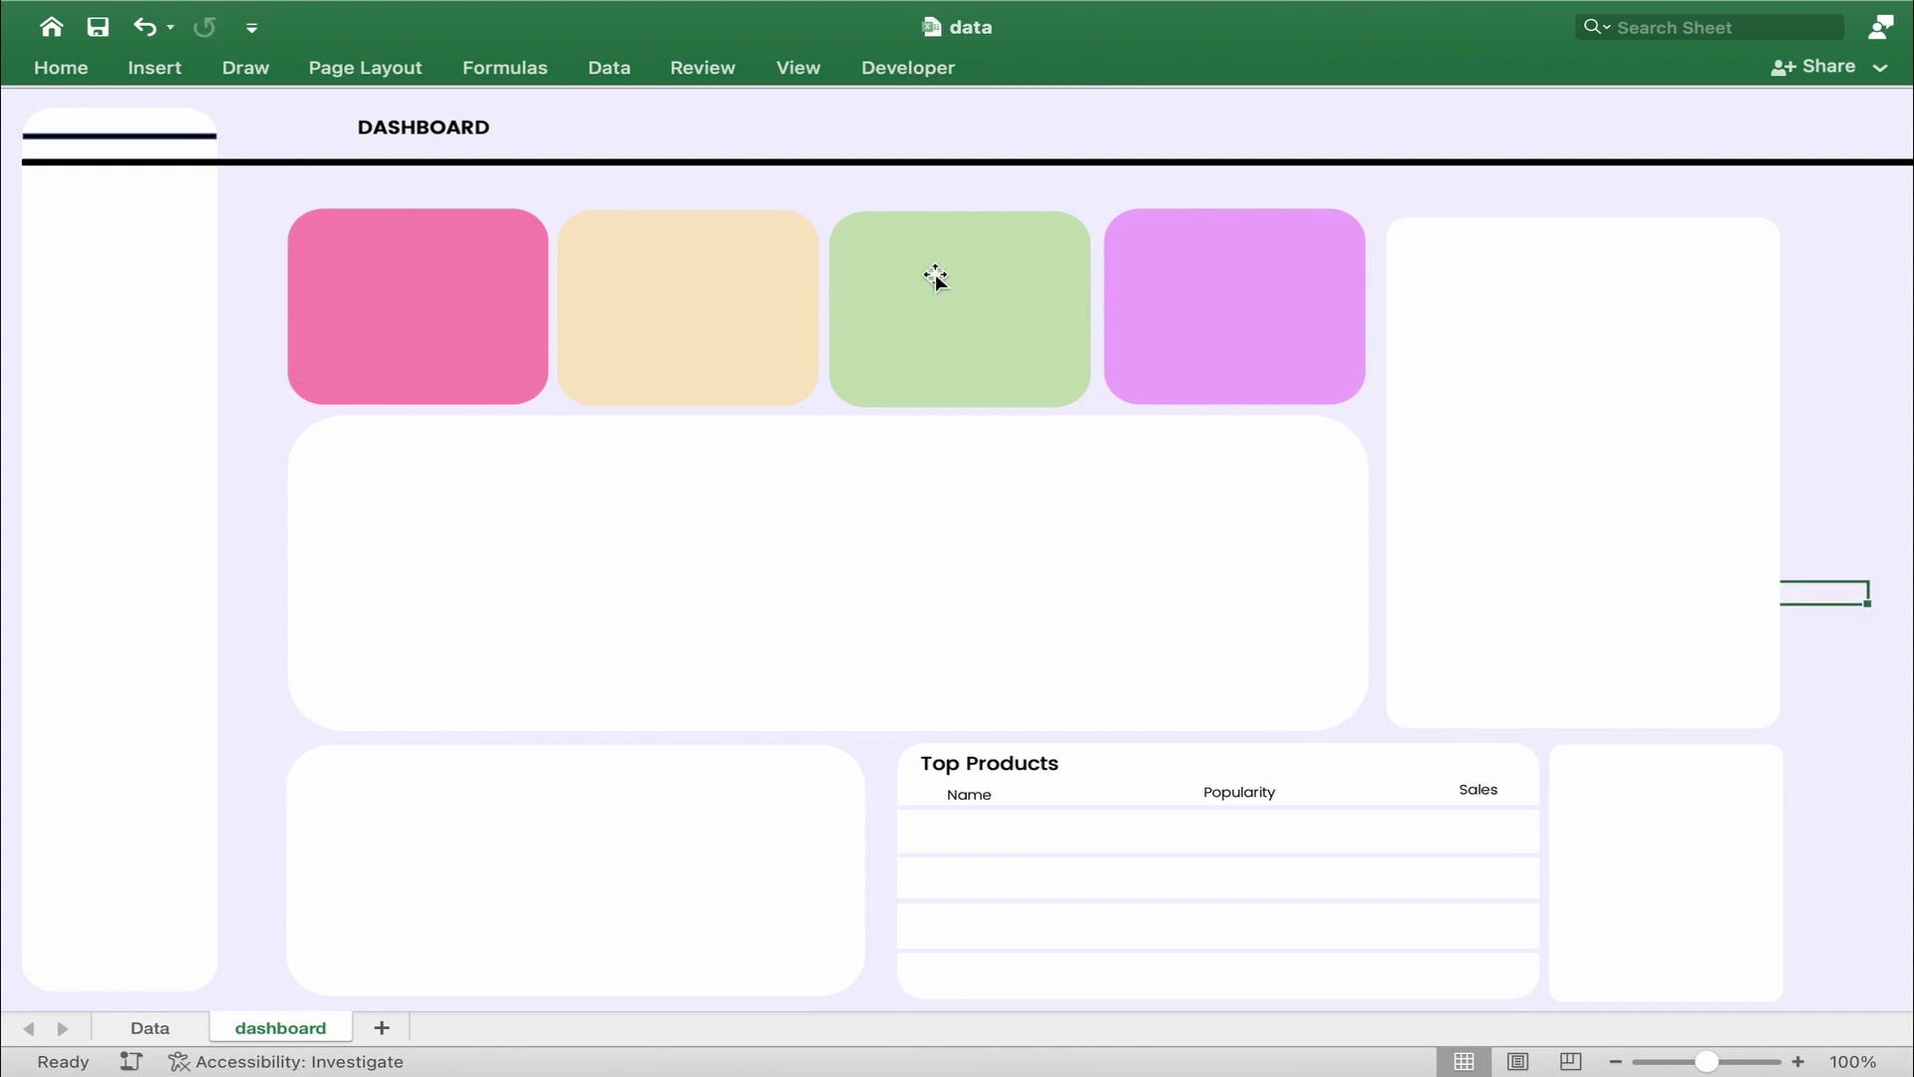
left_click(1008, 768)
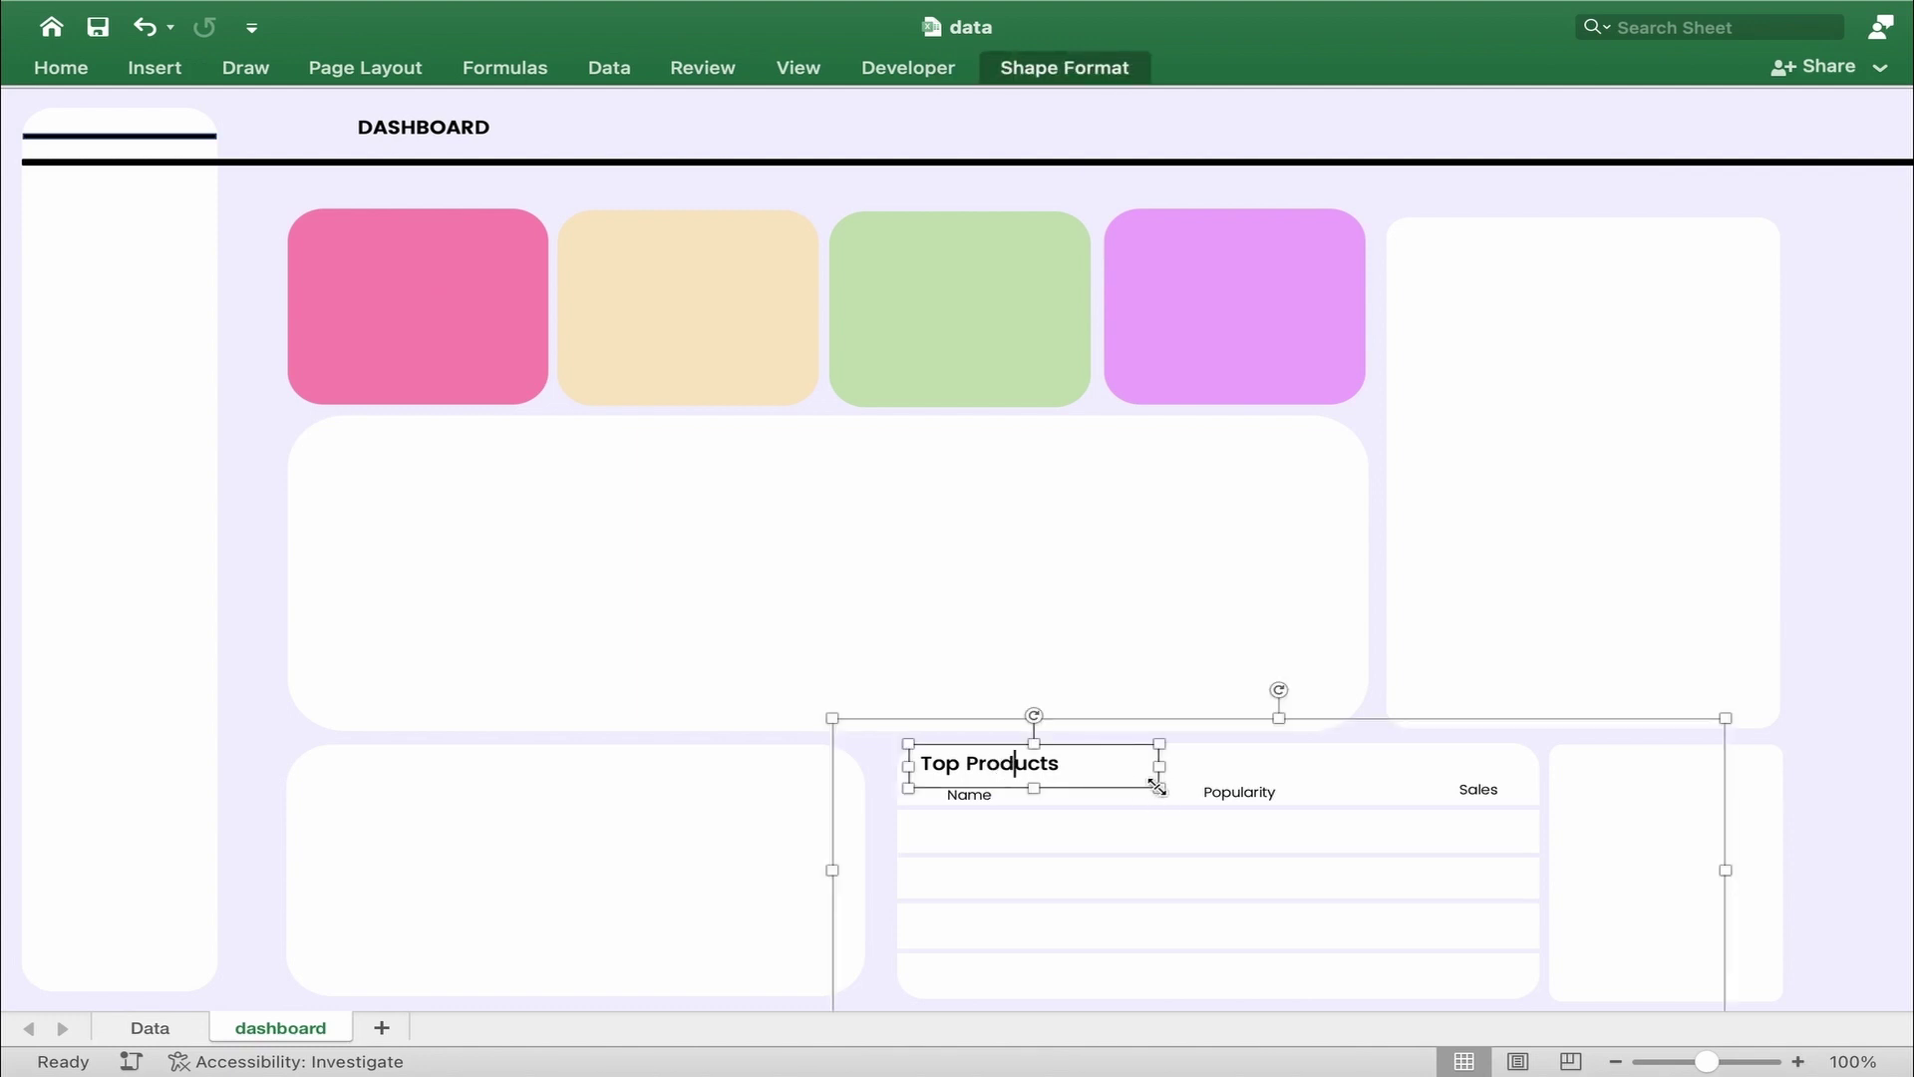
key("super+z")
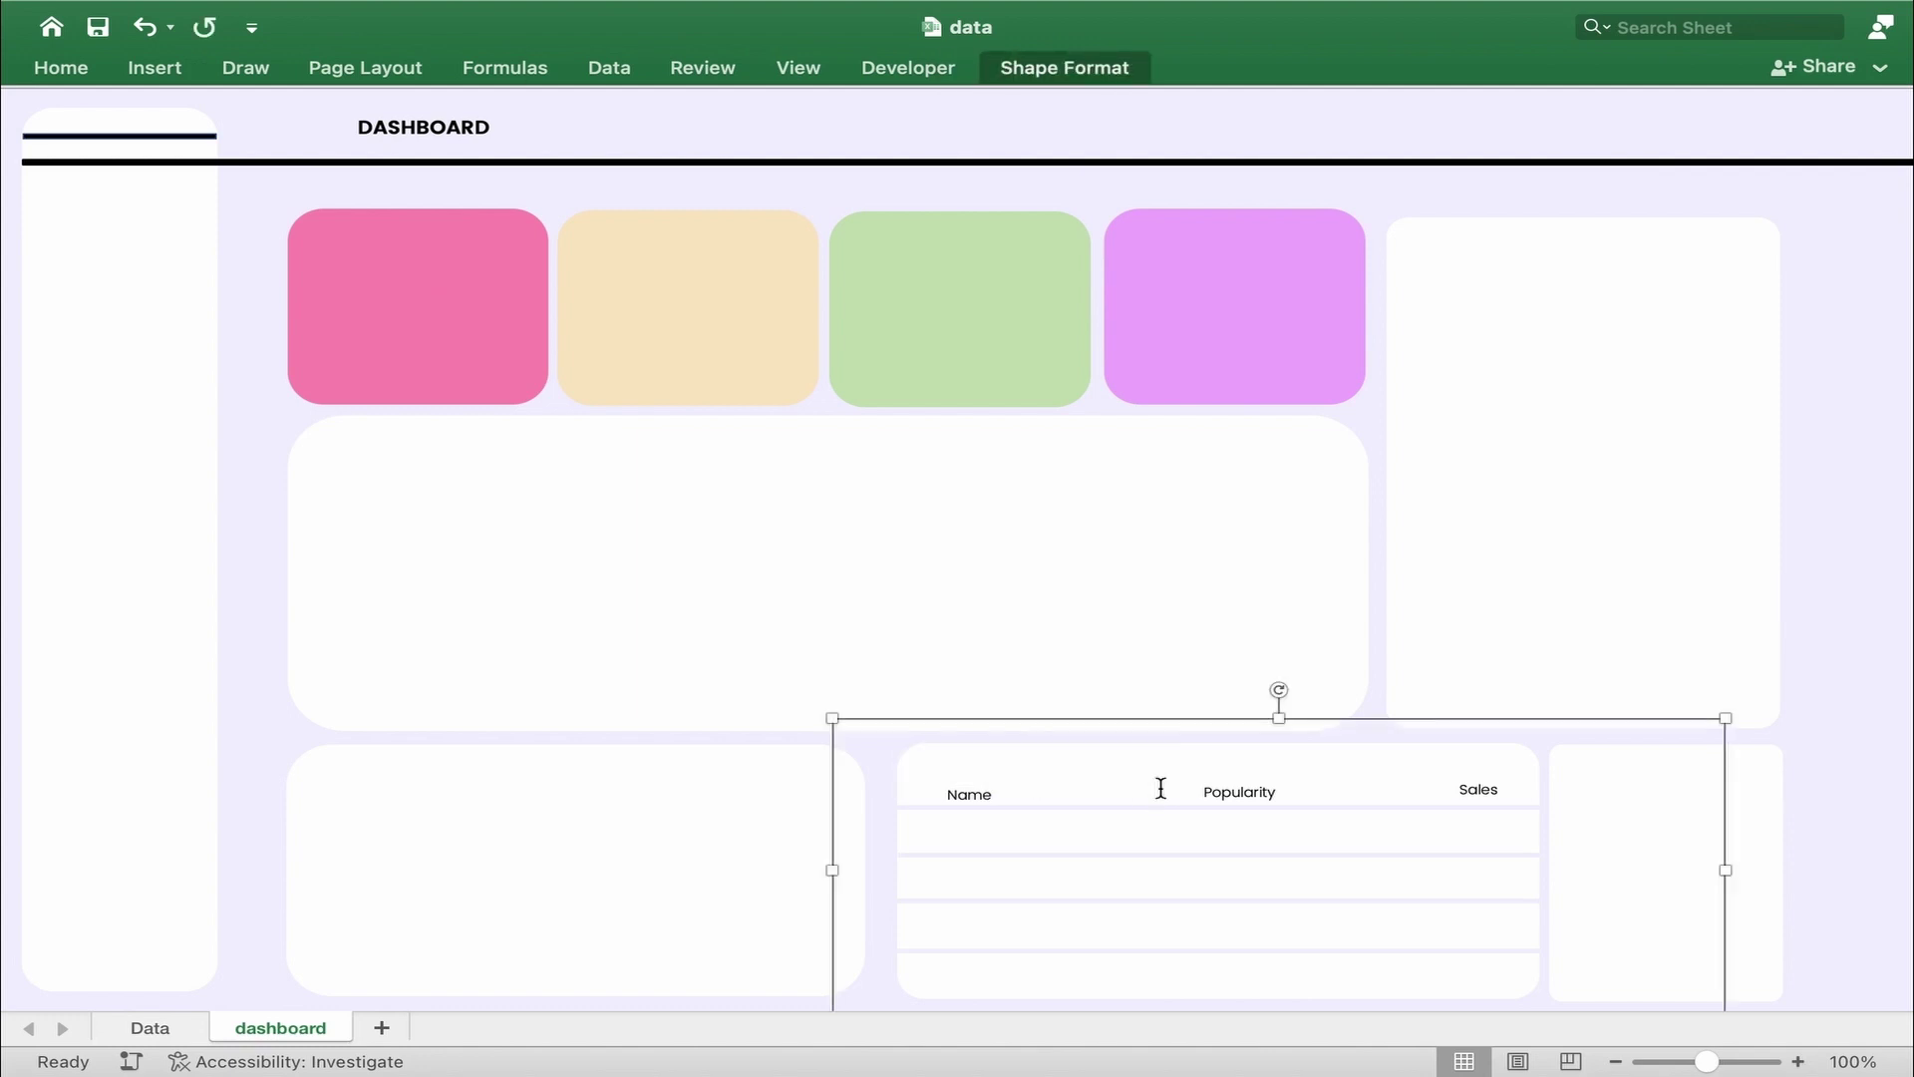
- Delete the Name, Popularity and Sales heading text boxes from the lined table panel
left_click(955, 796)
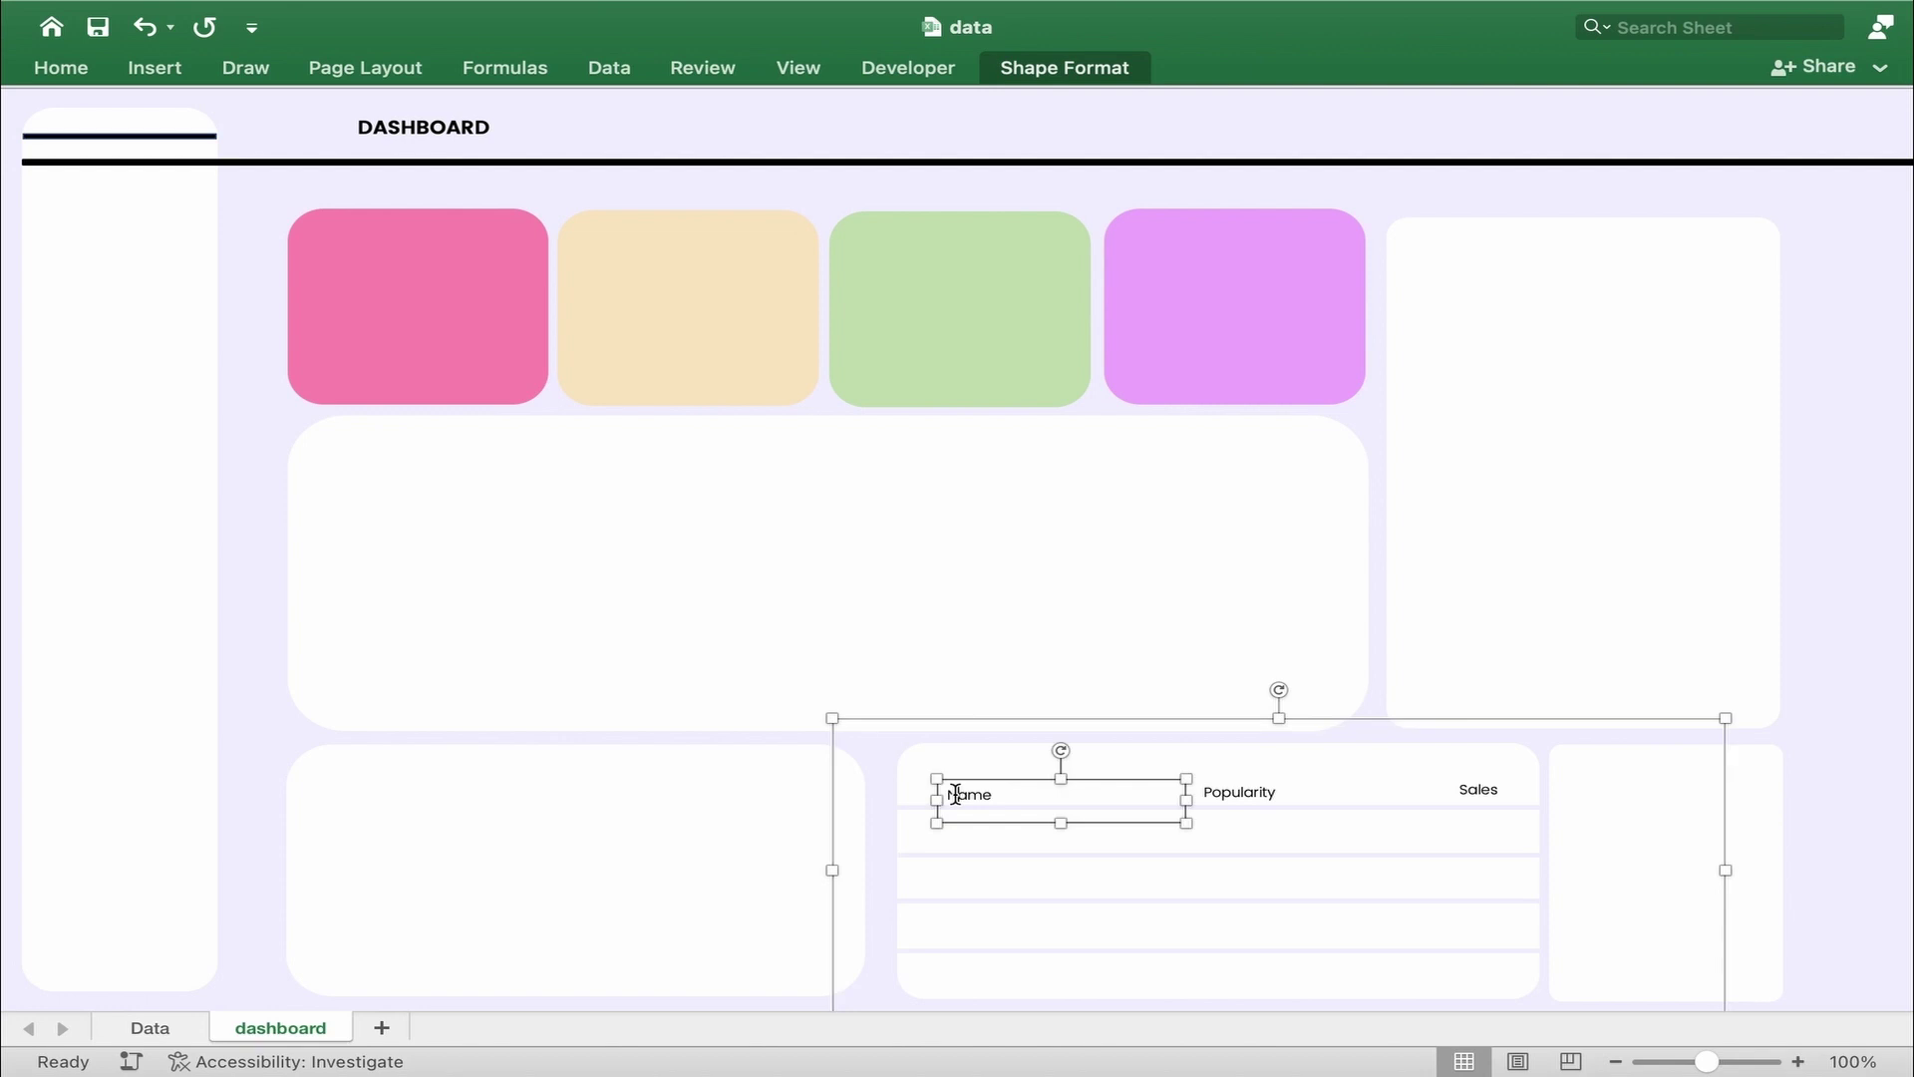
left_click(1185, 823)
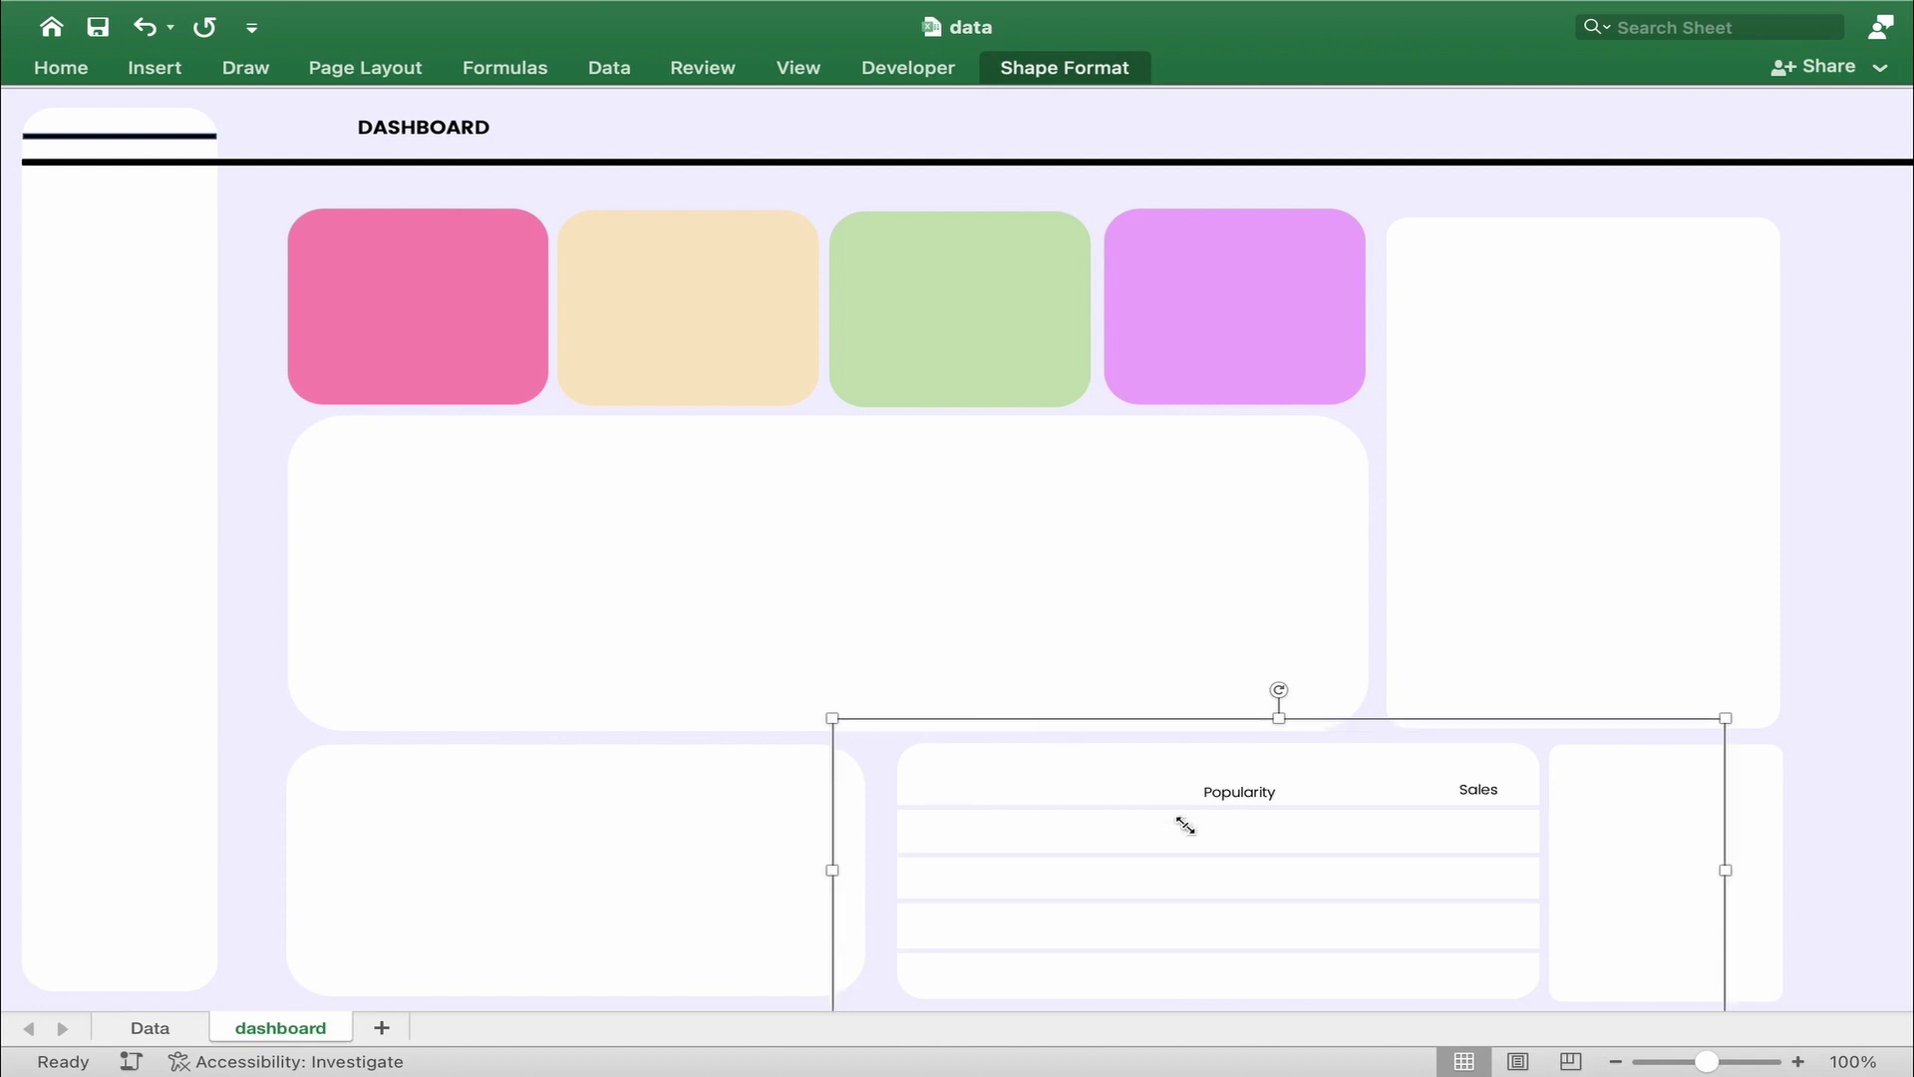
left_click(1253, 794)
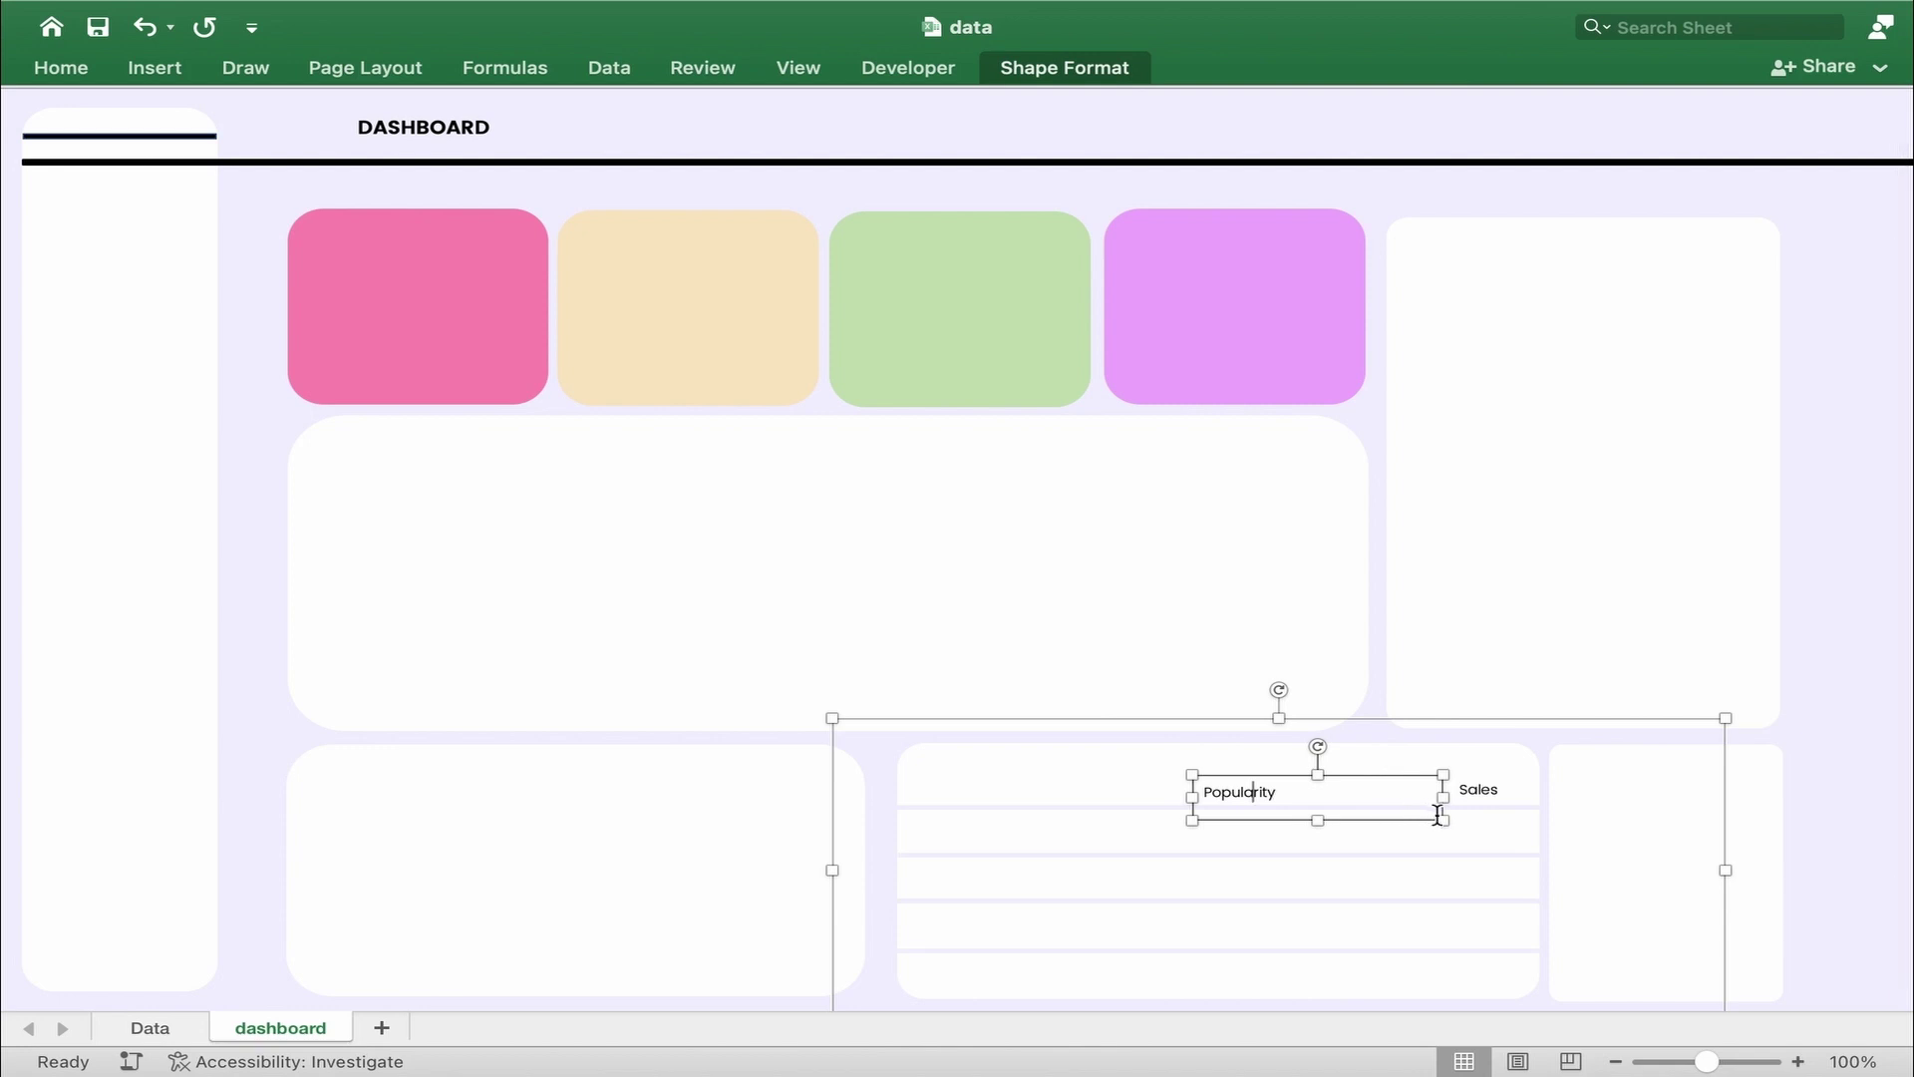
key("Delete")
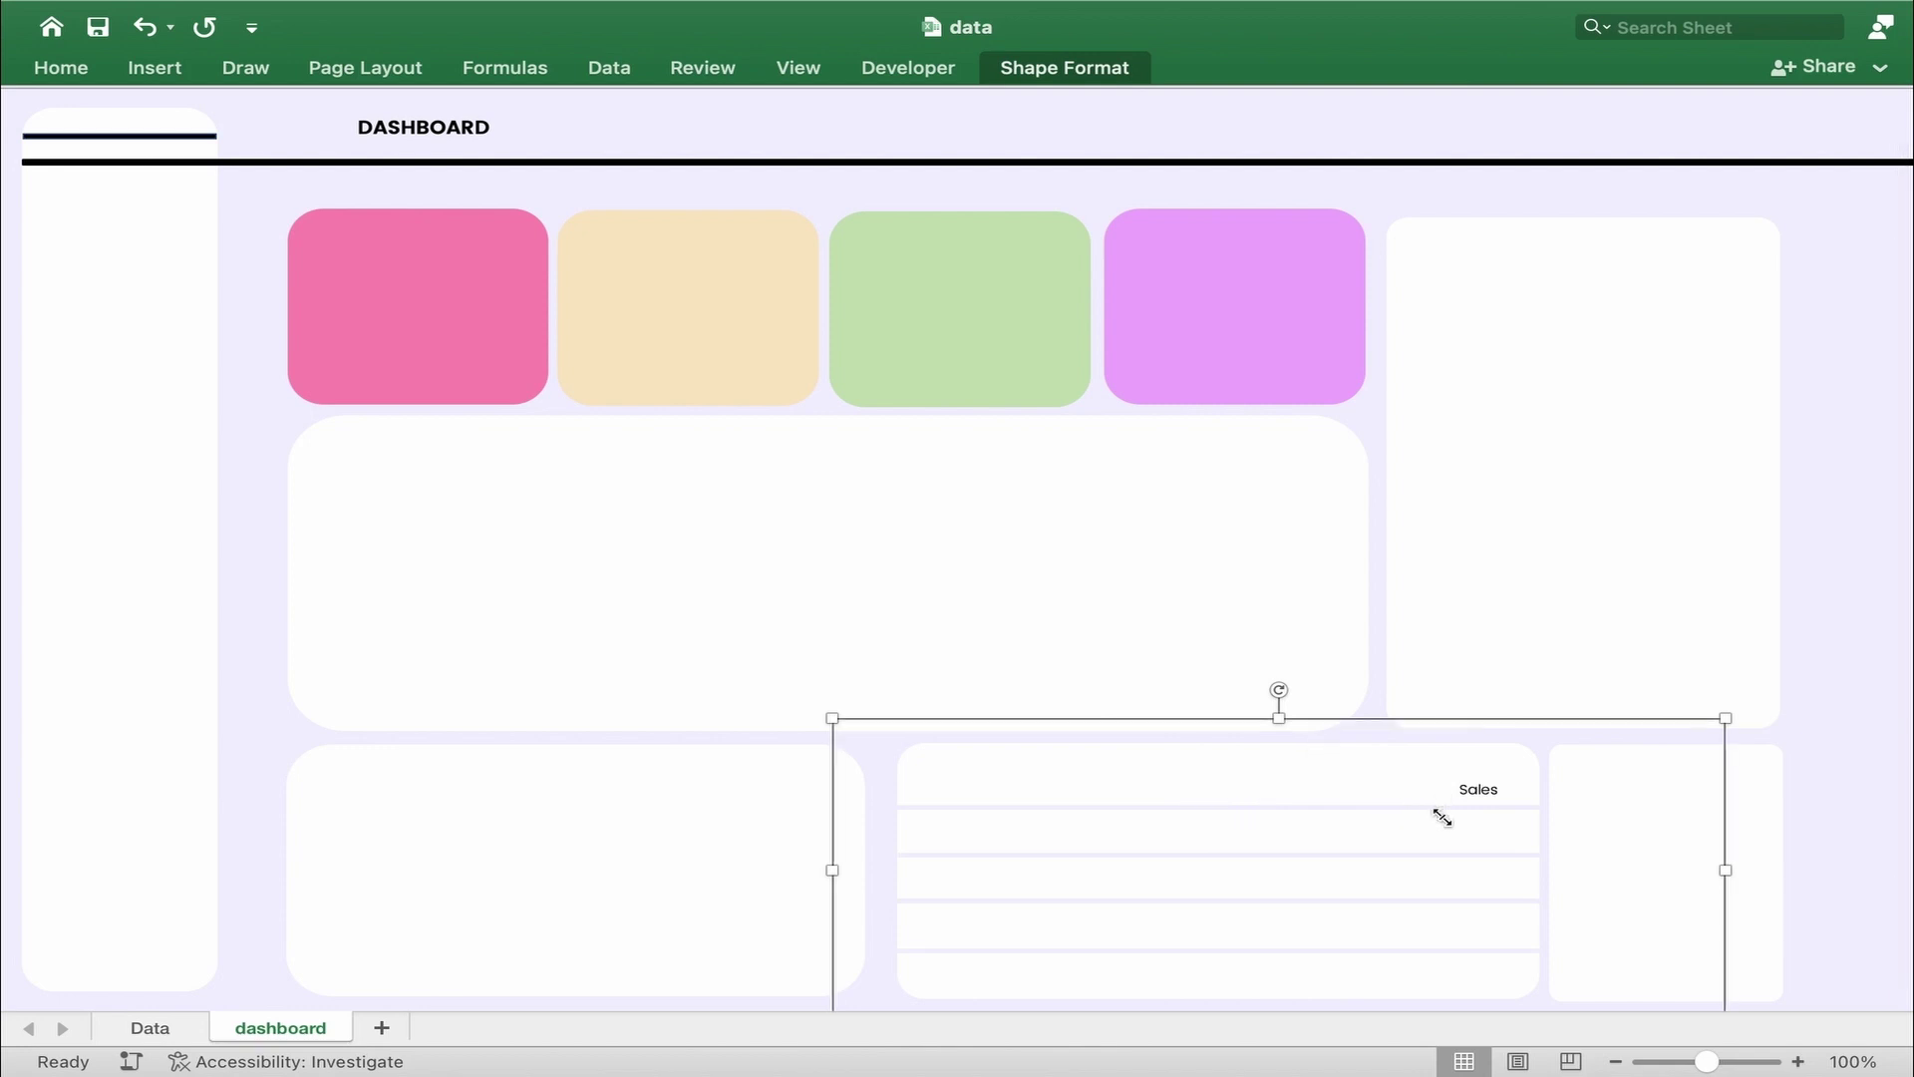
left_click(1491, 796)
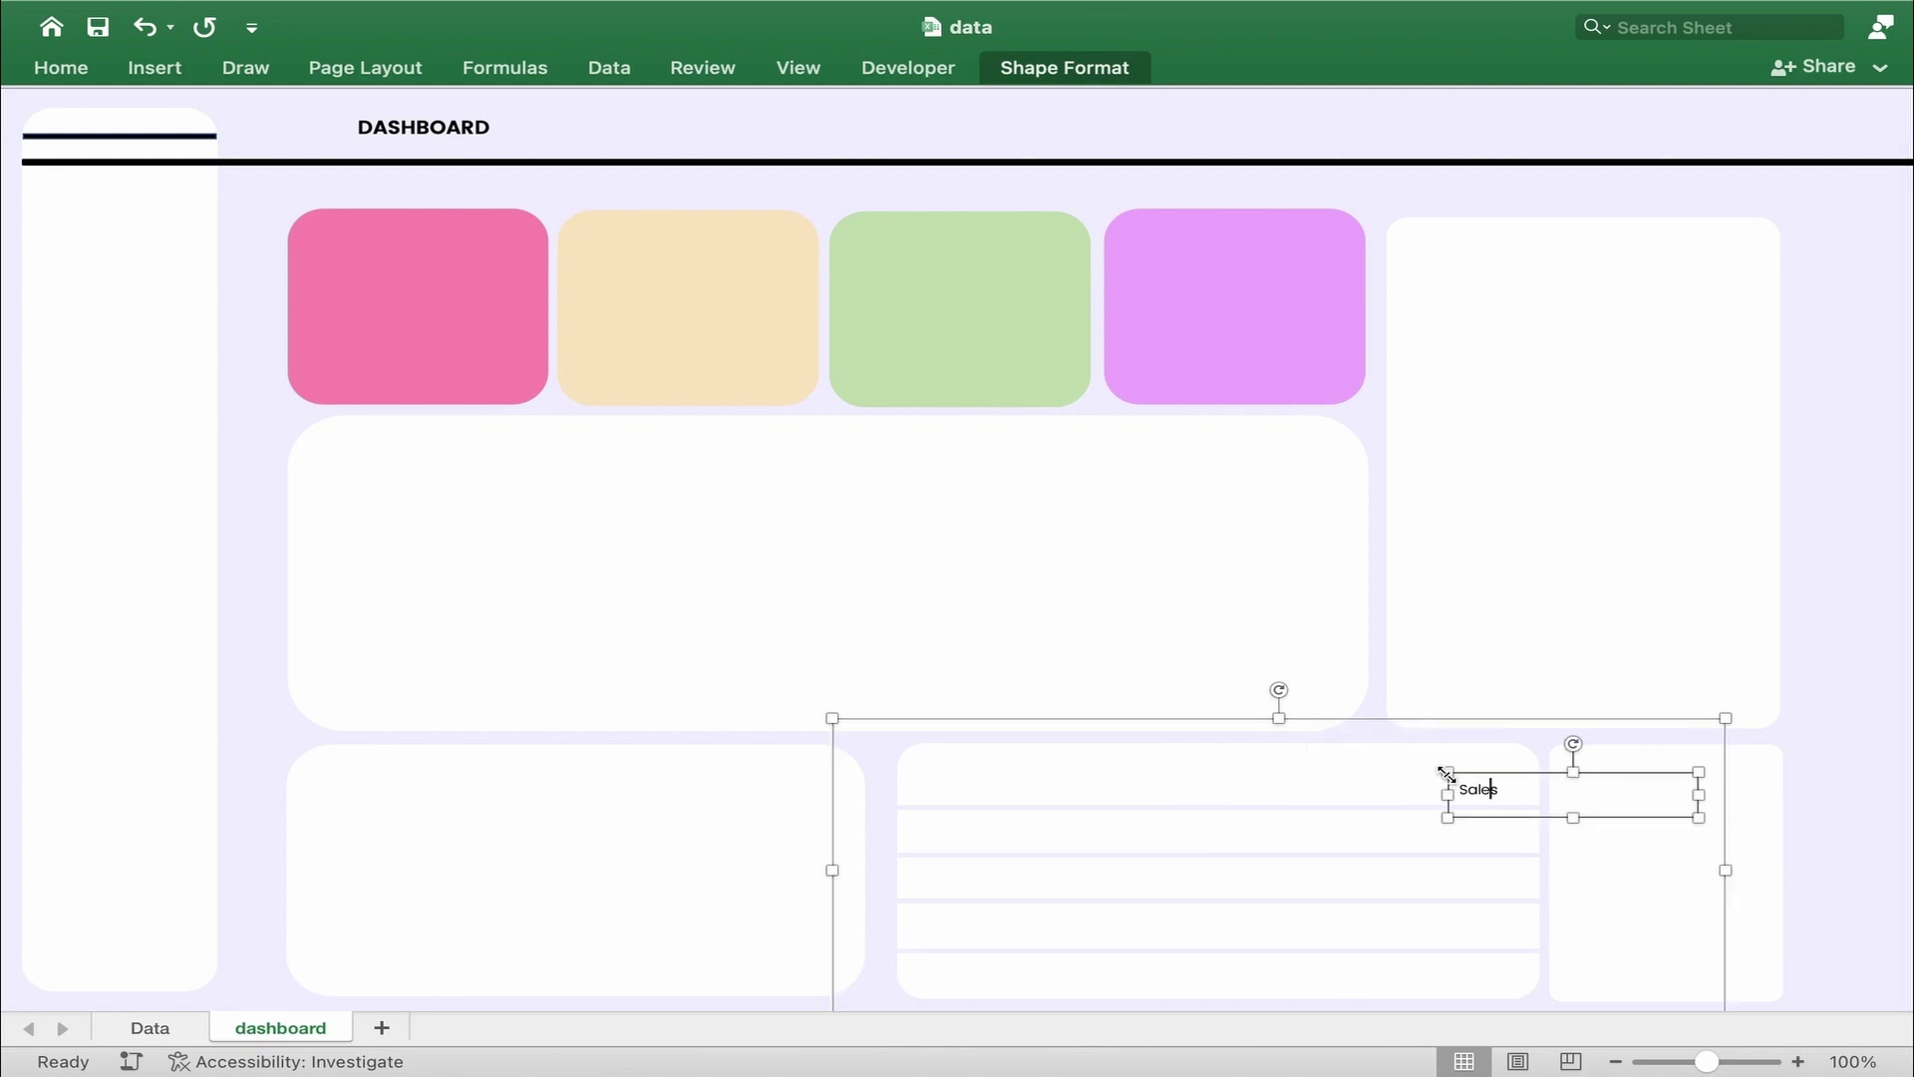
key("super+a")
left_click_drag(1696, 816, 1697, 818)
key("Delete")
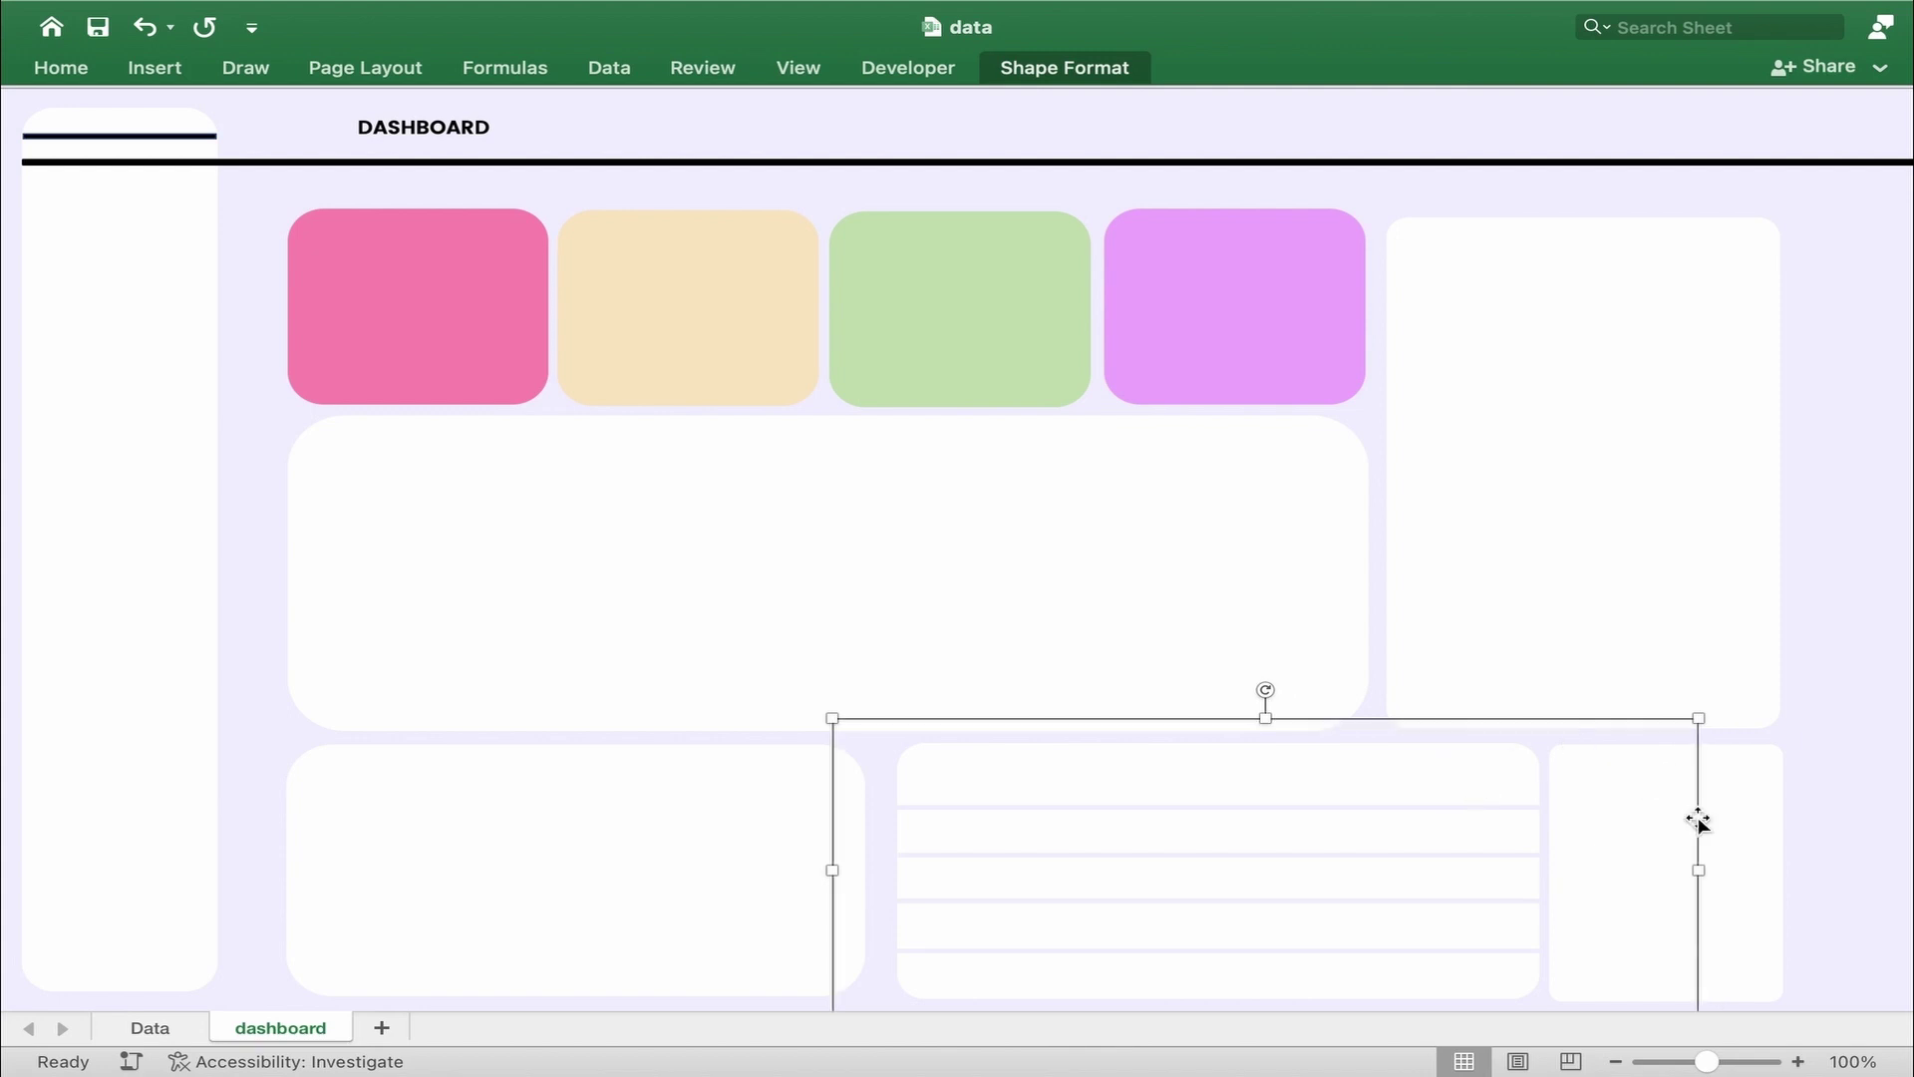
left_click(1859, 701)
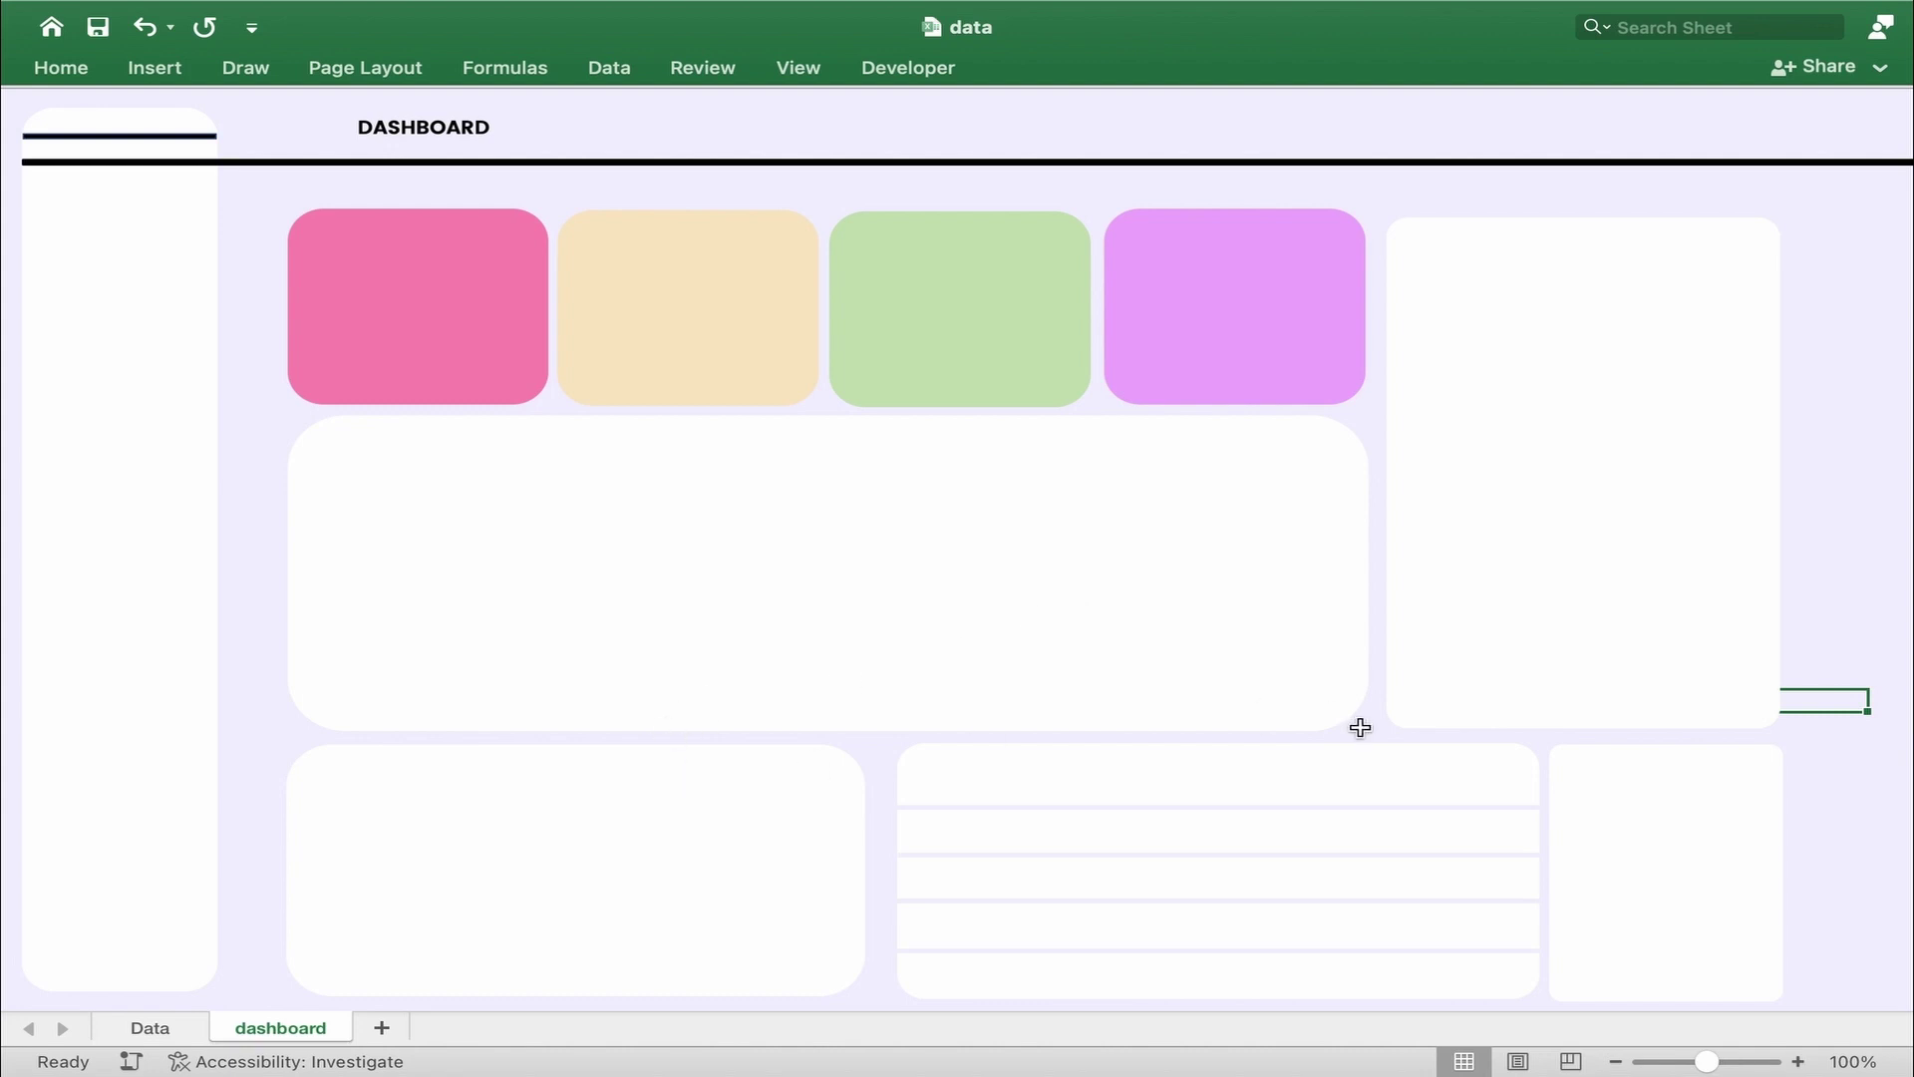
- Nudge the white panel beneath the large chart panel, beside the lined table, up by three small increments
left_click(702, 784)
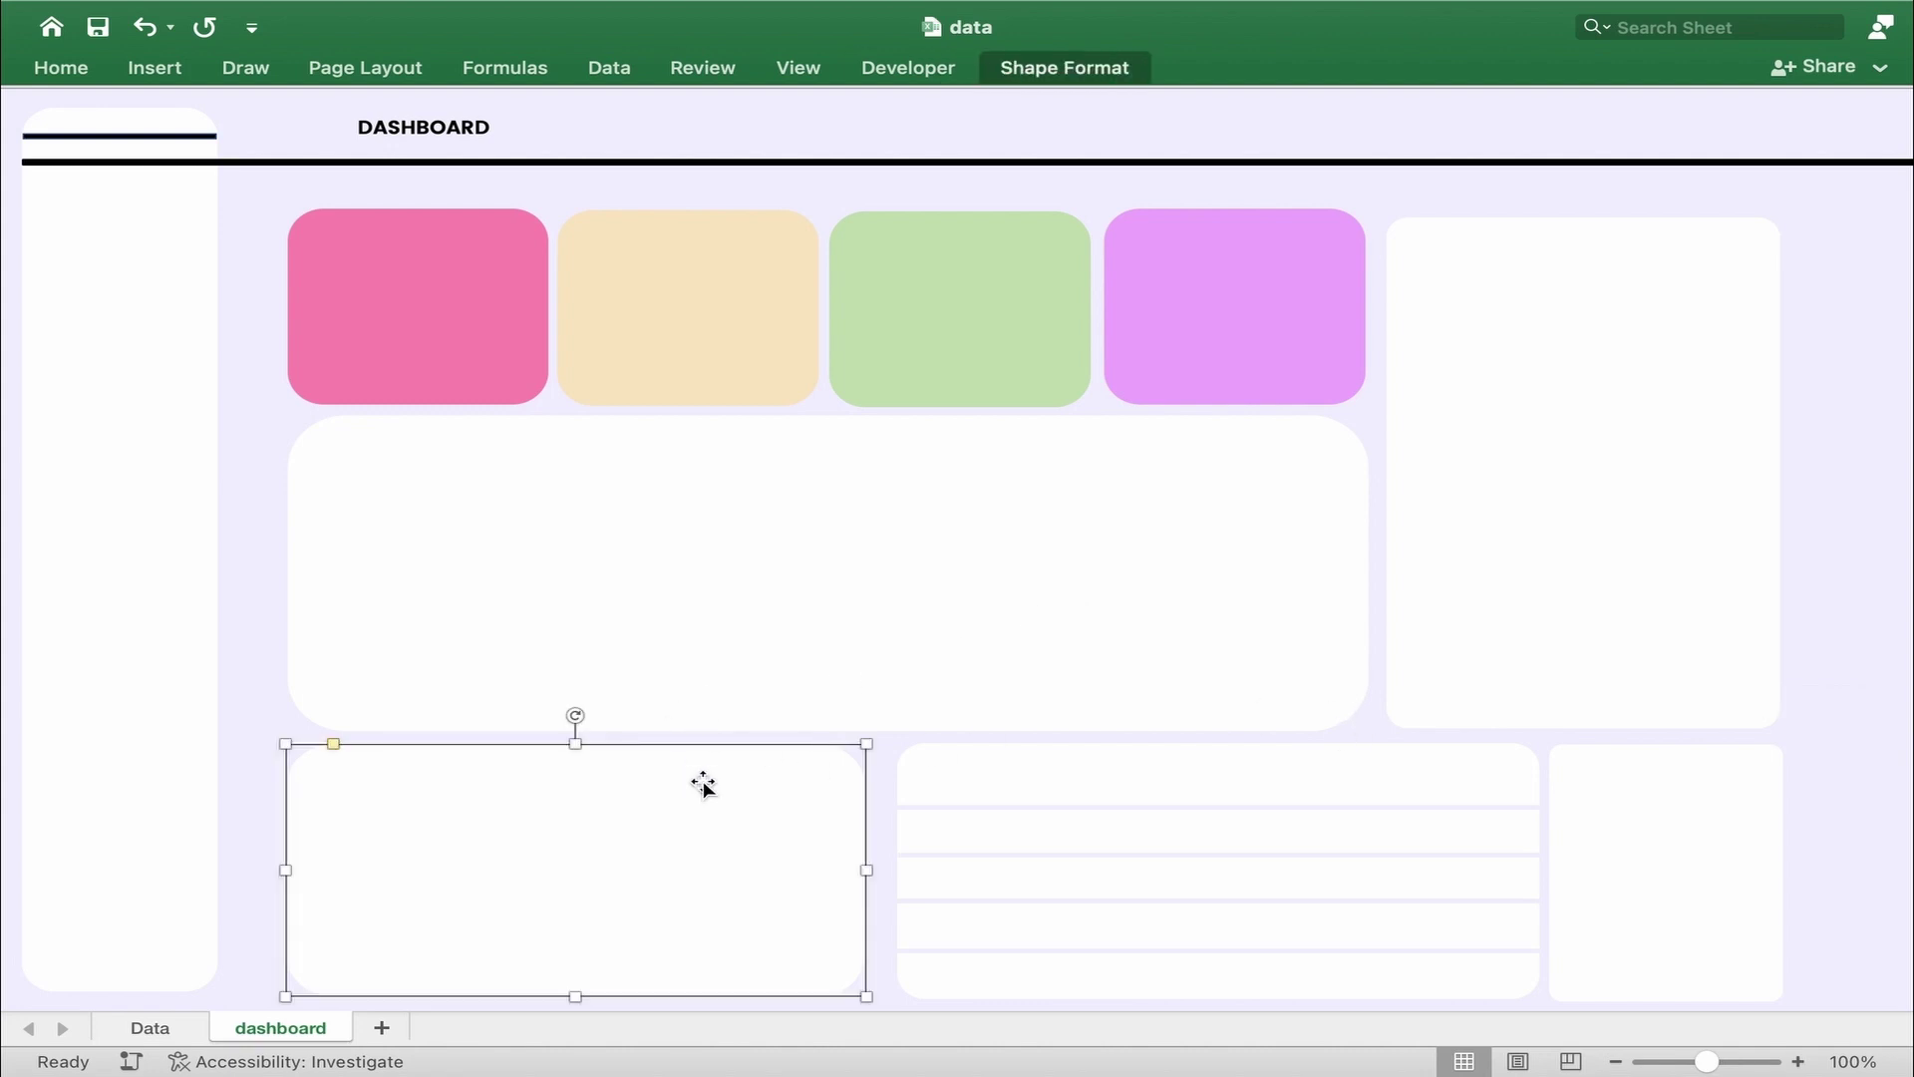
key("Up")
key("Up")
key("Up")
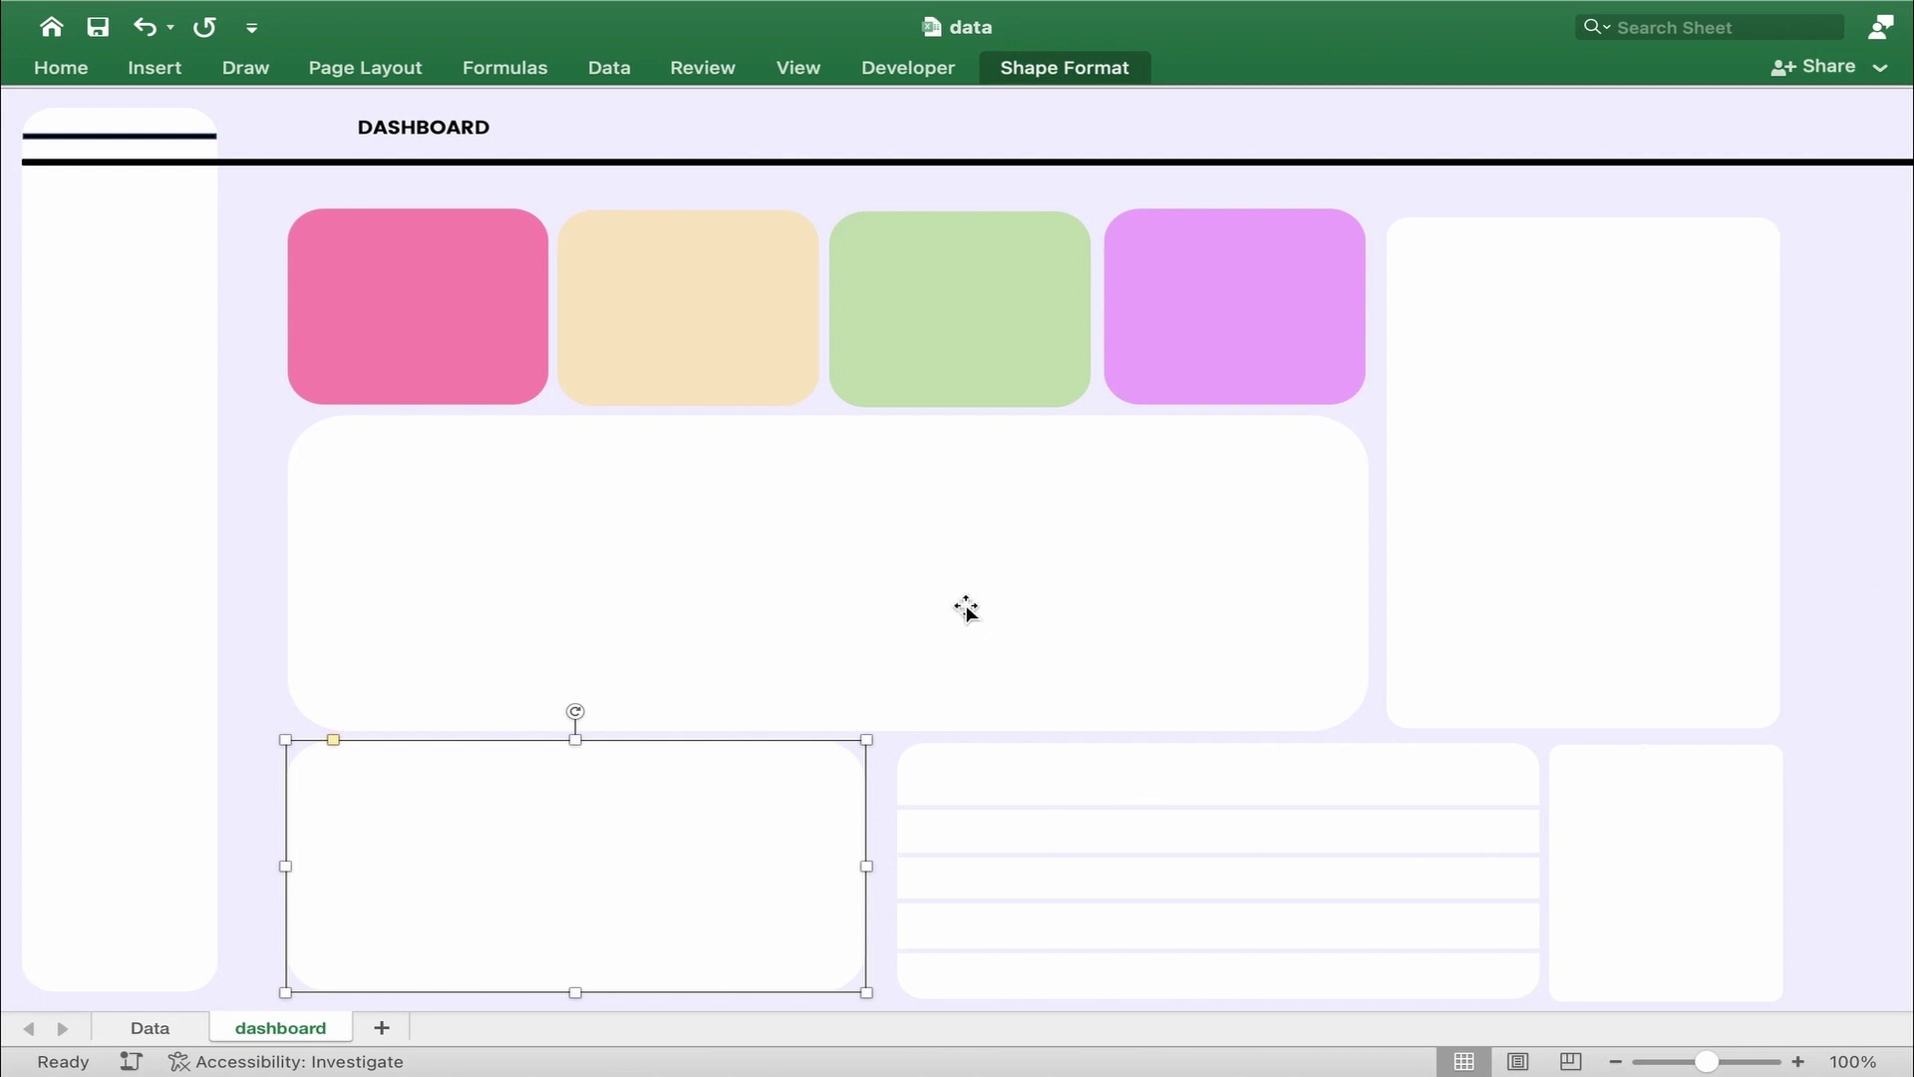
left_click(1833, 318)
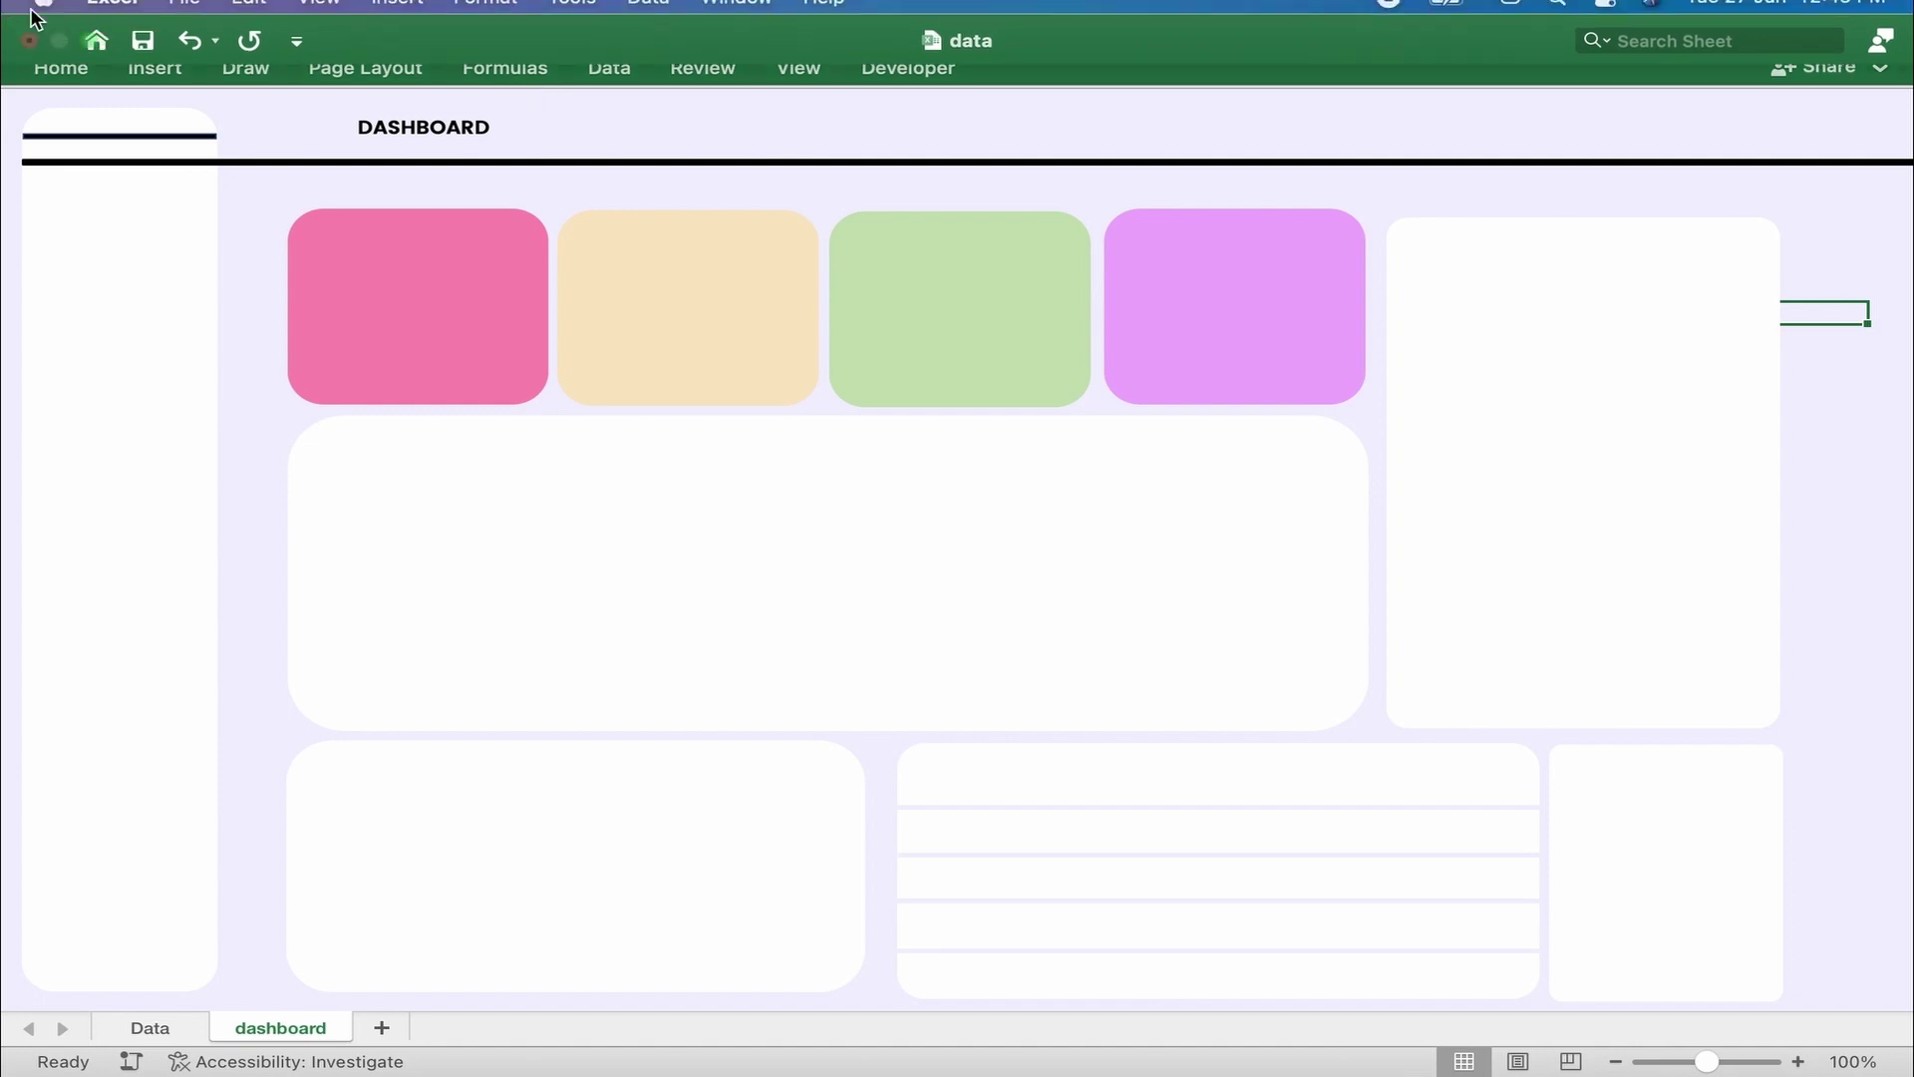
- Draw a rounded rectangle about 2.04" high and 2.5" wide over the pink card and fill it with a light gold theme colour
left_click(142, 69)
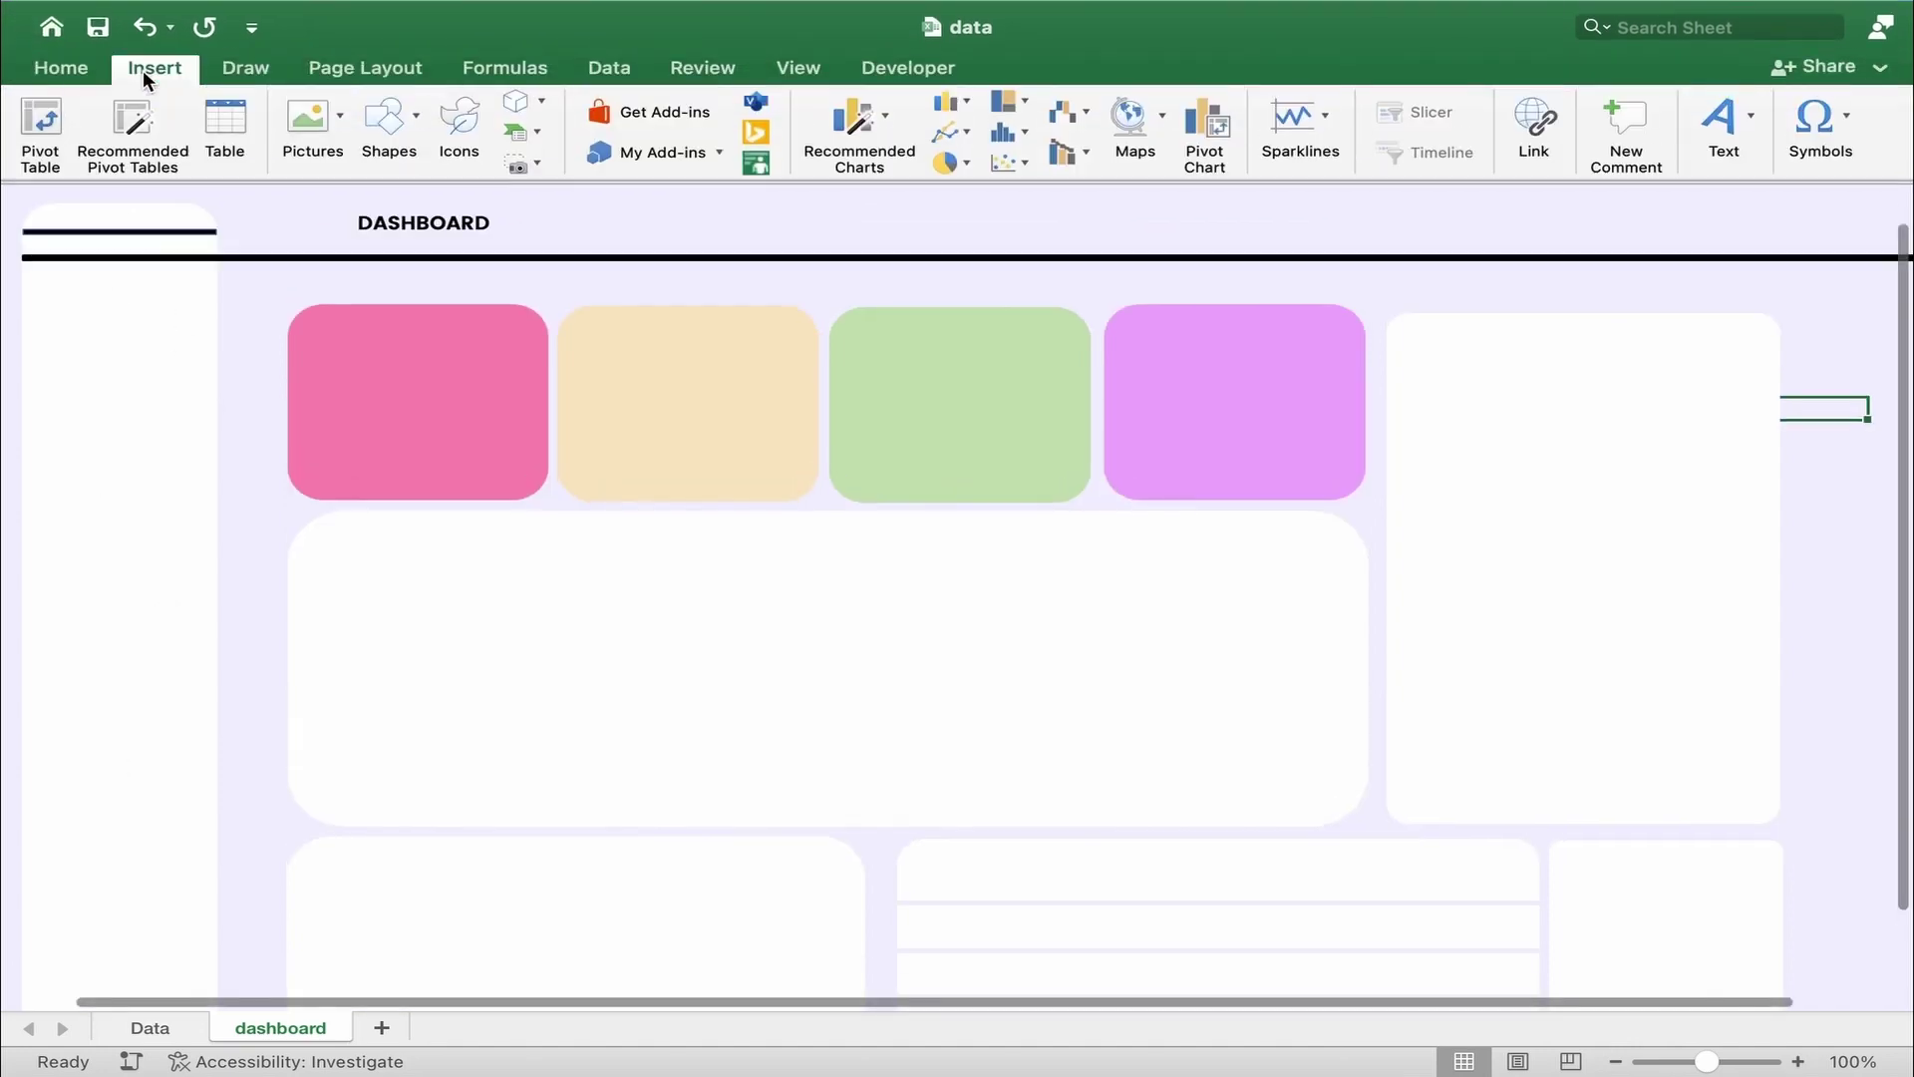
left_click(414, 118)
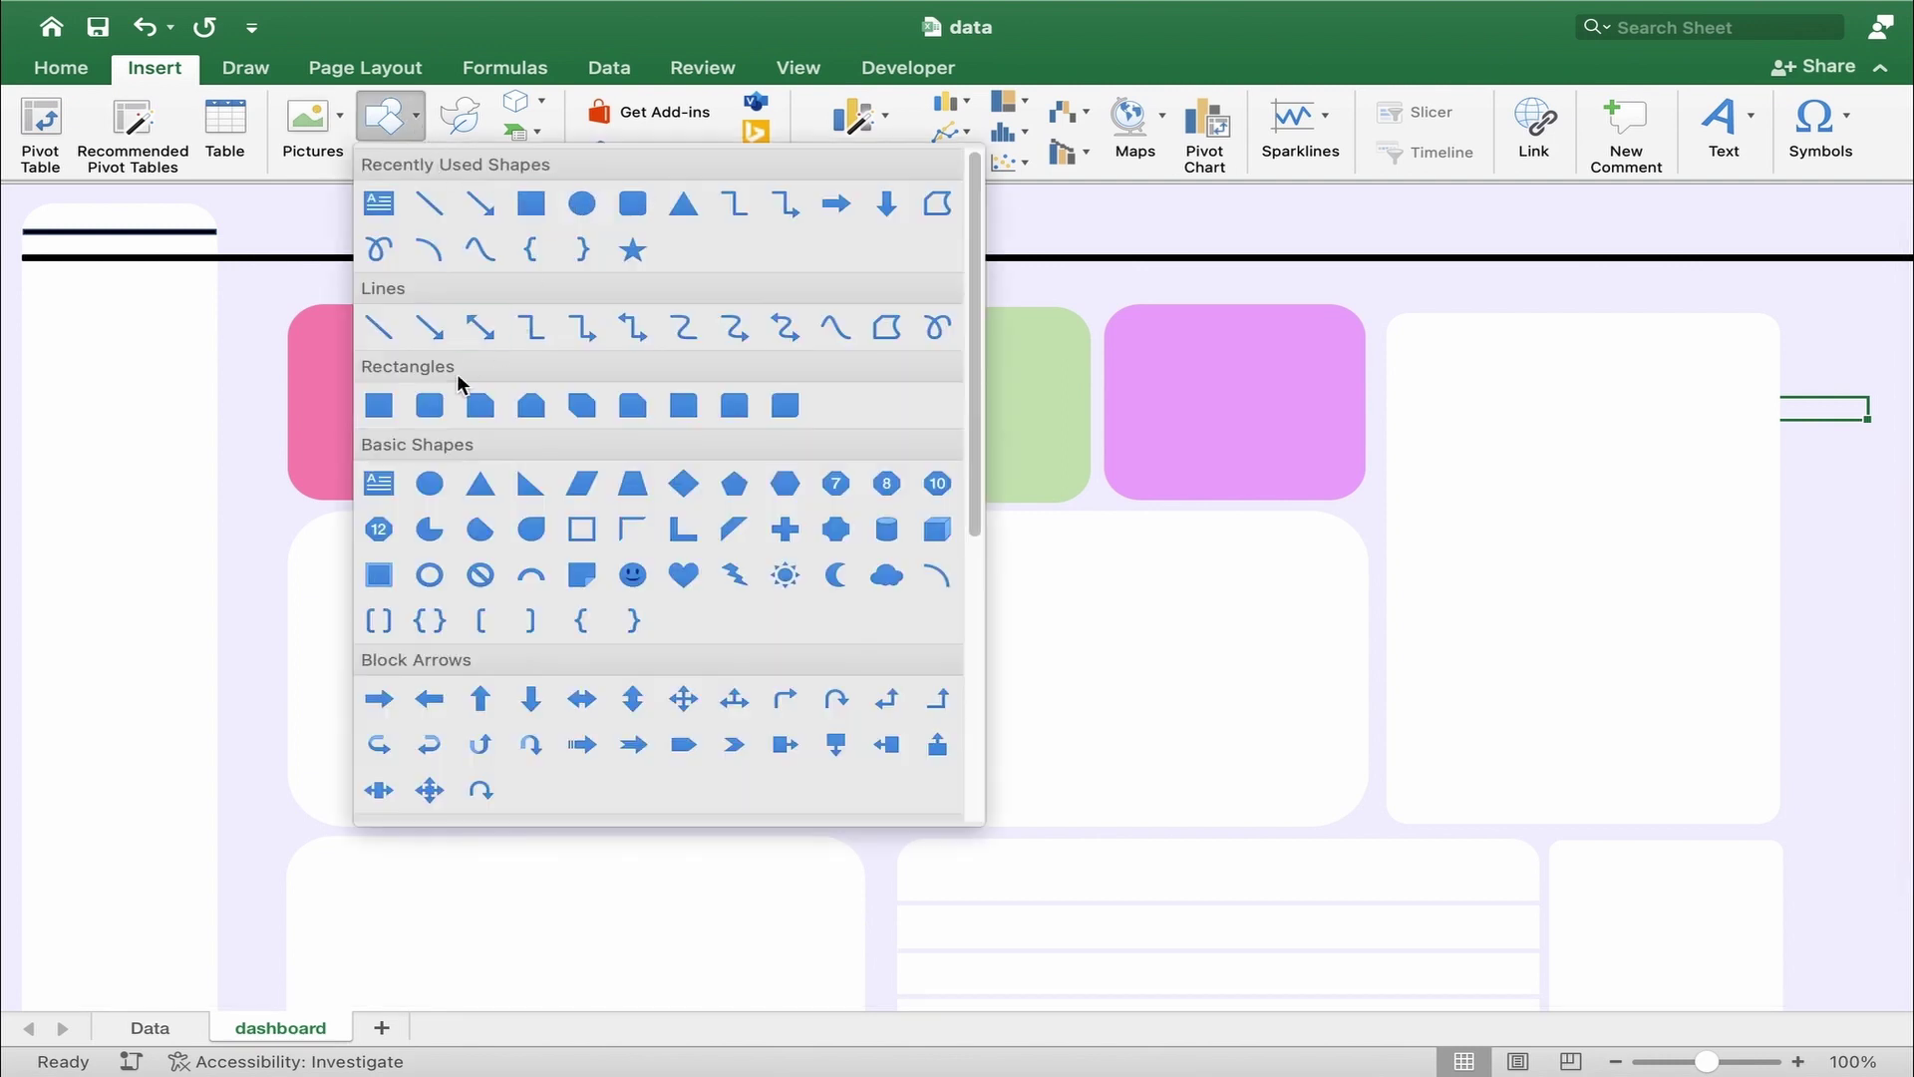
left_click(405, 412)
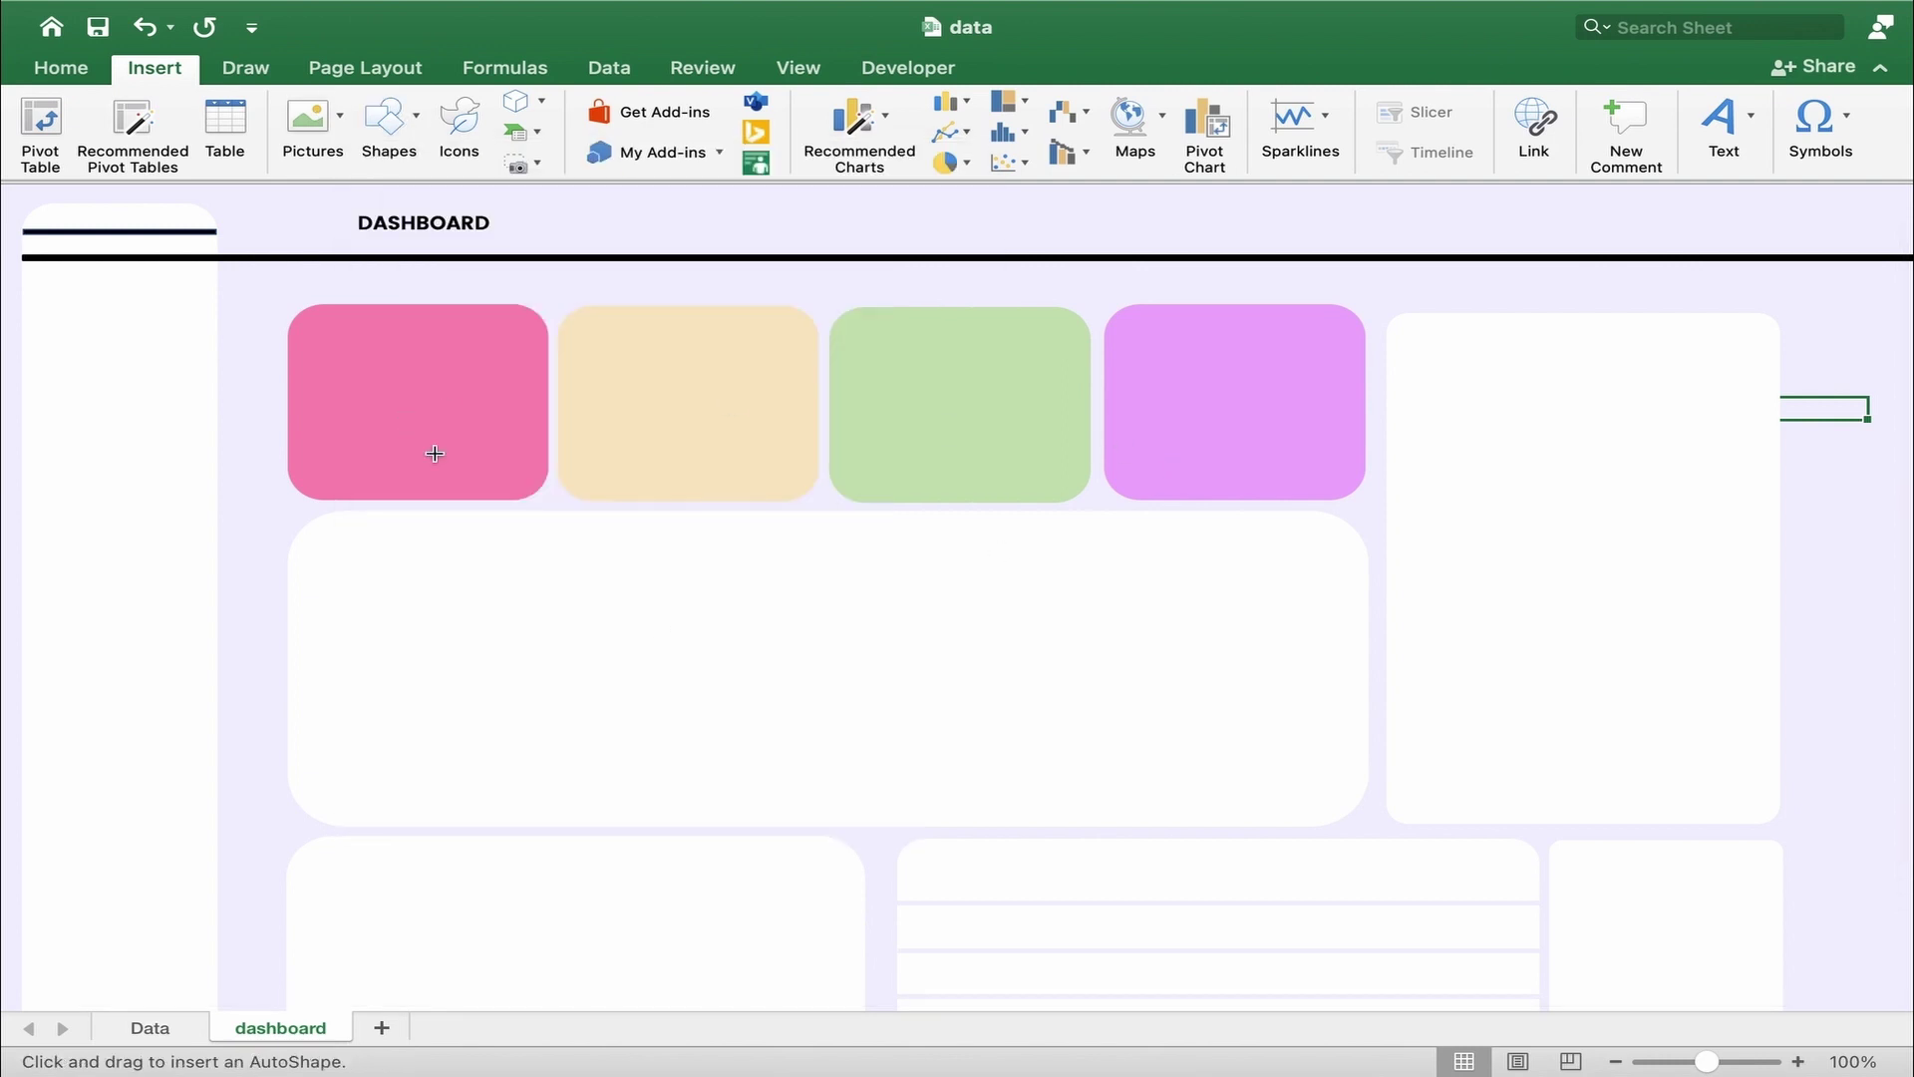
mouse_move(295, 313)
left_mouse_down()
mouse_move(499, 511)
mouse_move(563, 510)
left_mouse_up()
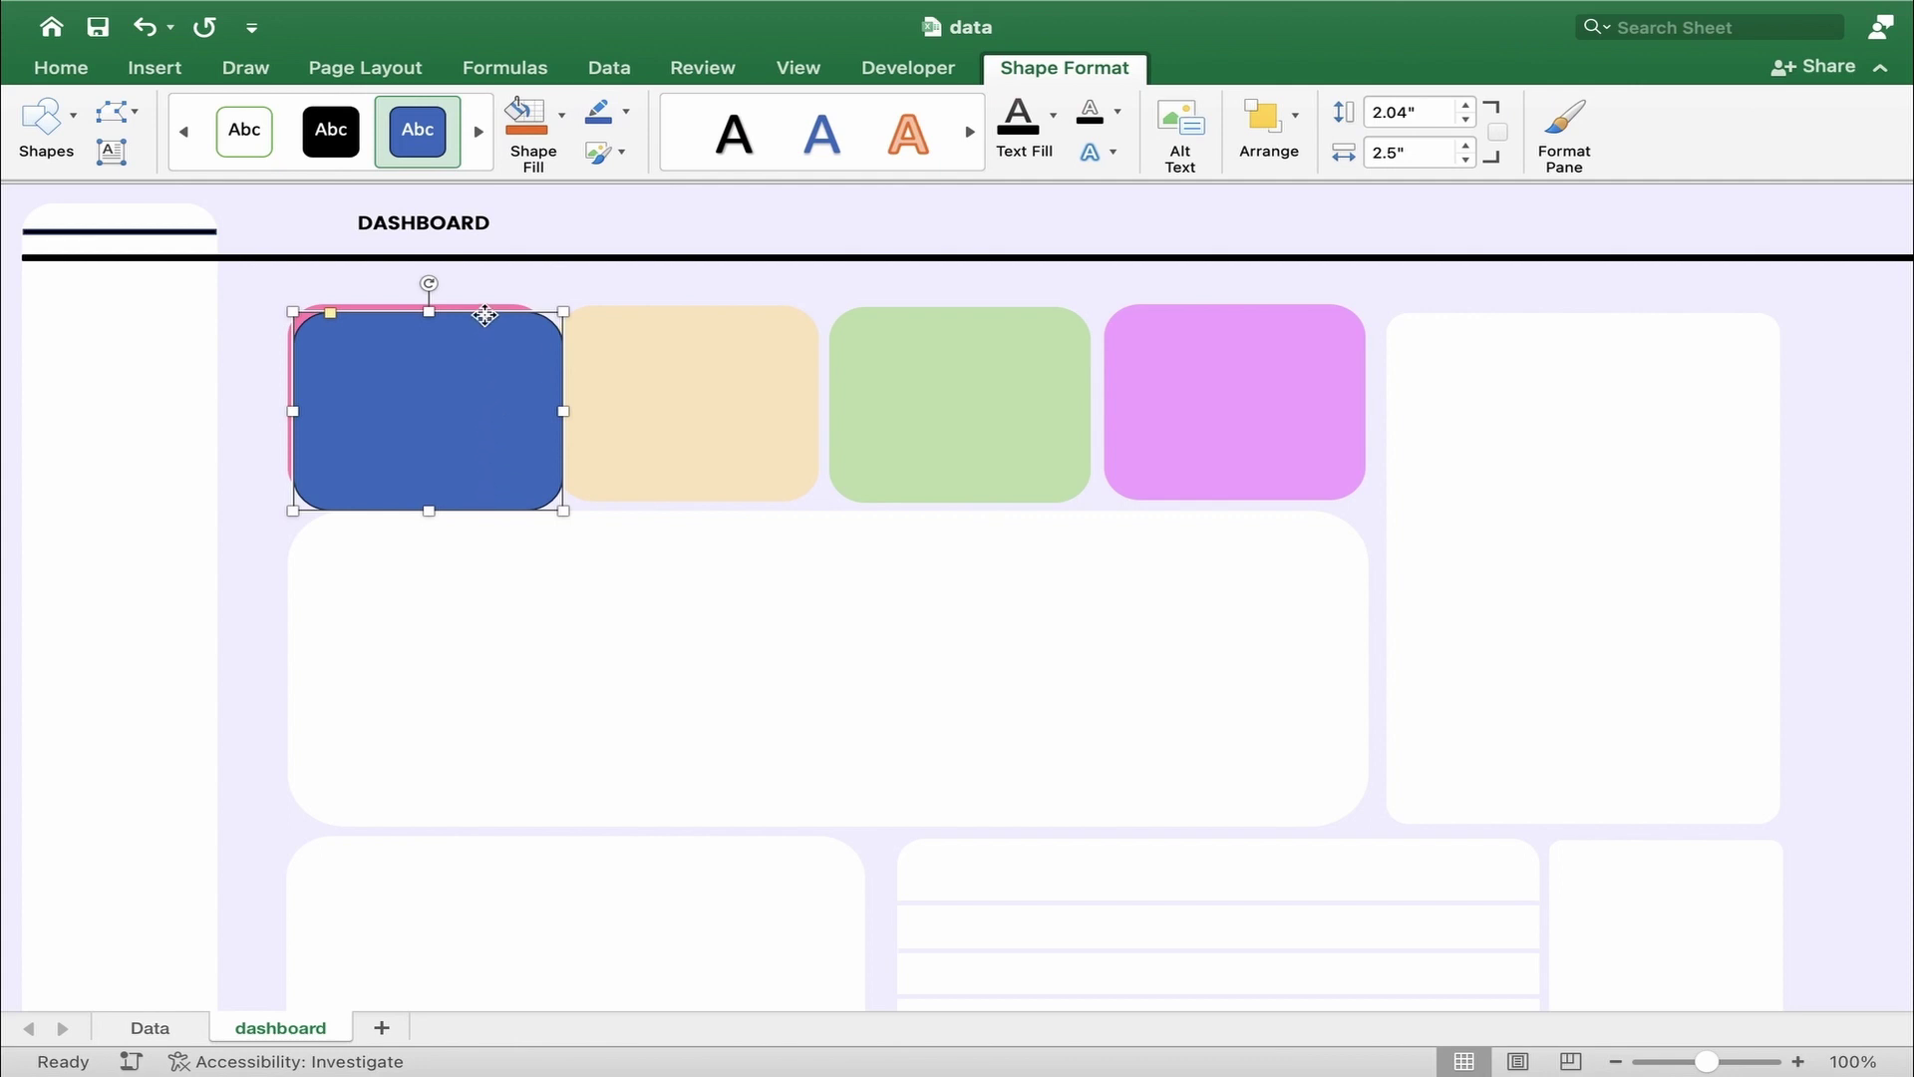
mouse_move(485, 315)
left_mouse_down()
mouse_move(457, 295)
mouse_move(479, 311)
left_mouse_up()
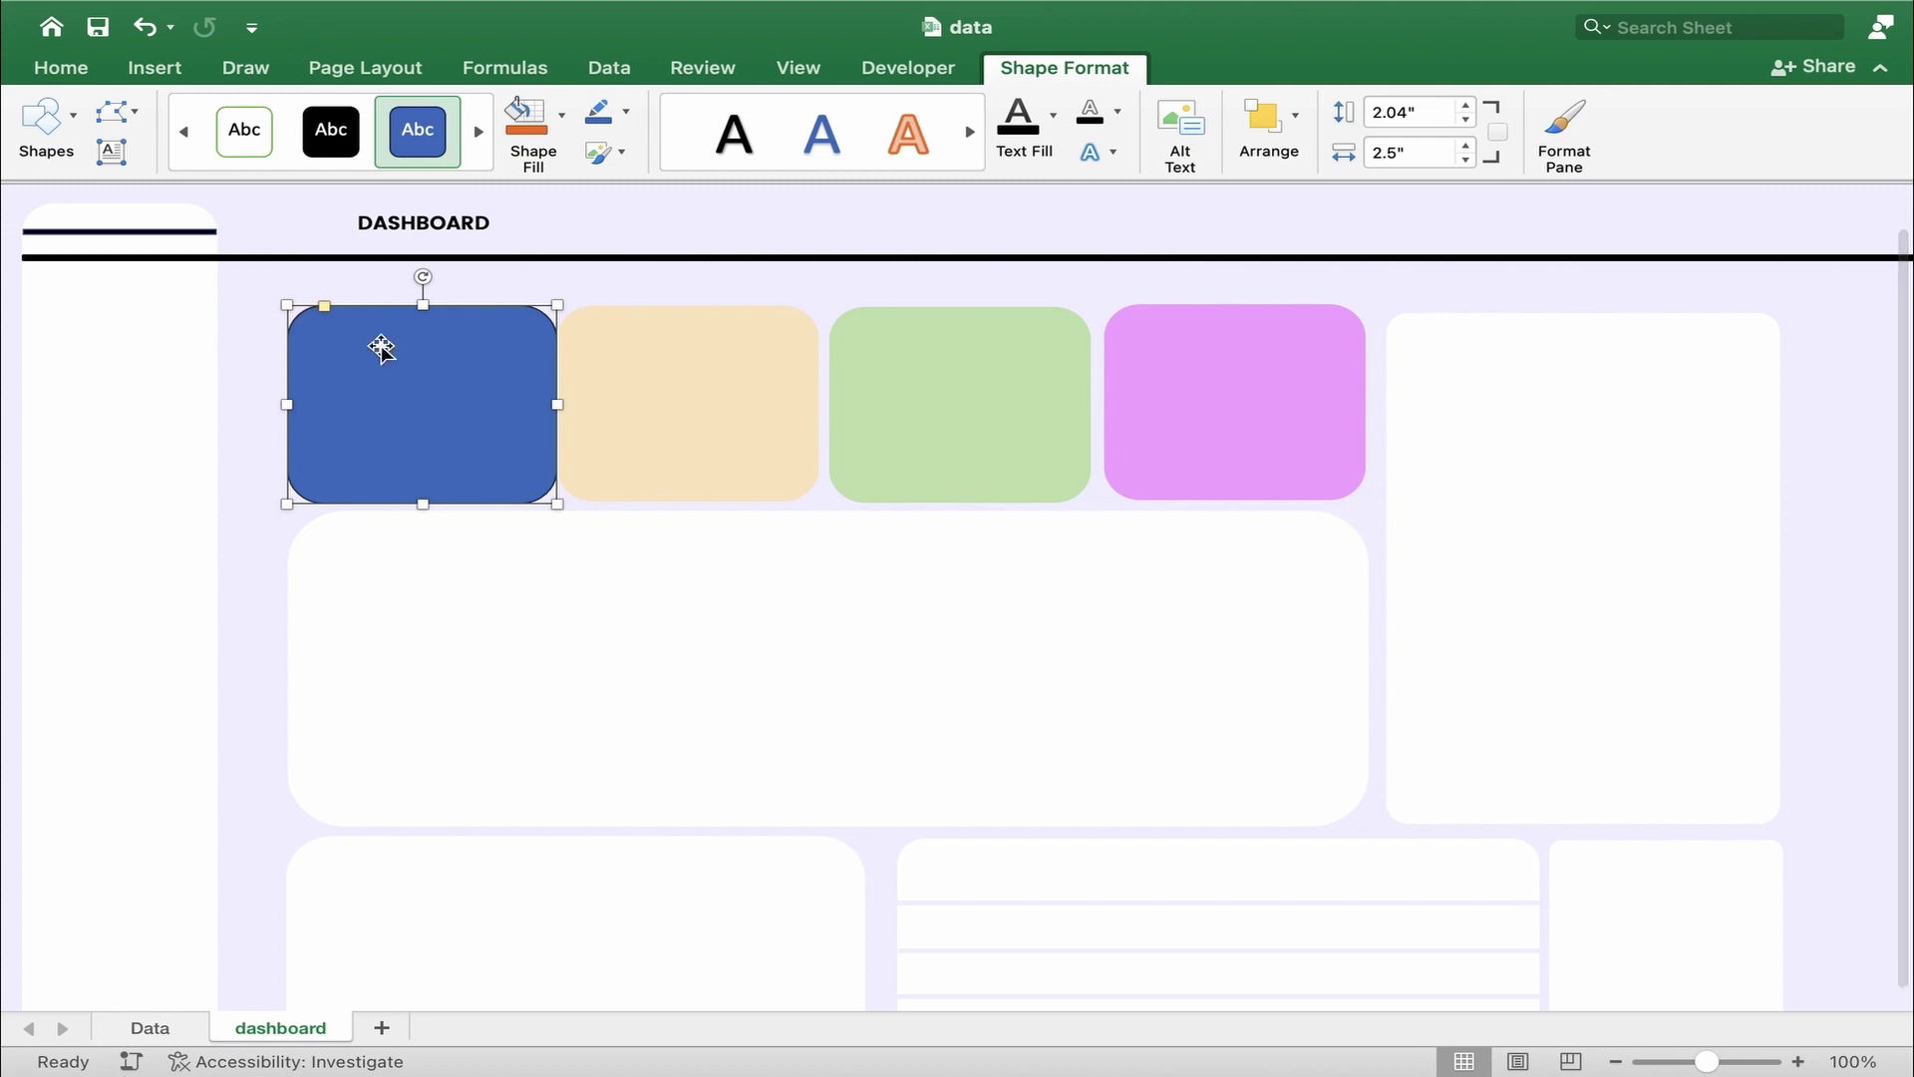
left_click(563, 118)
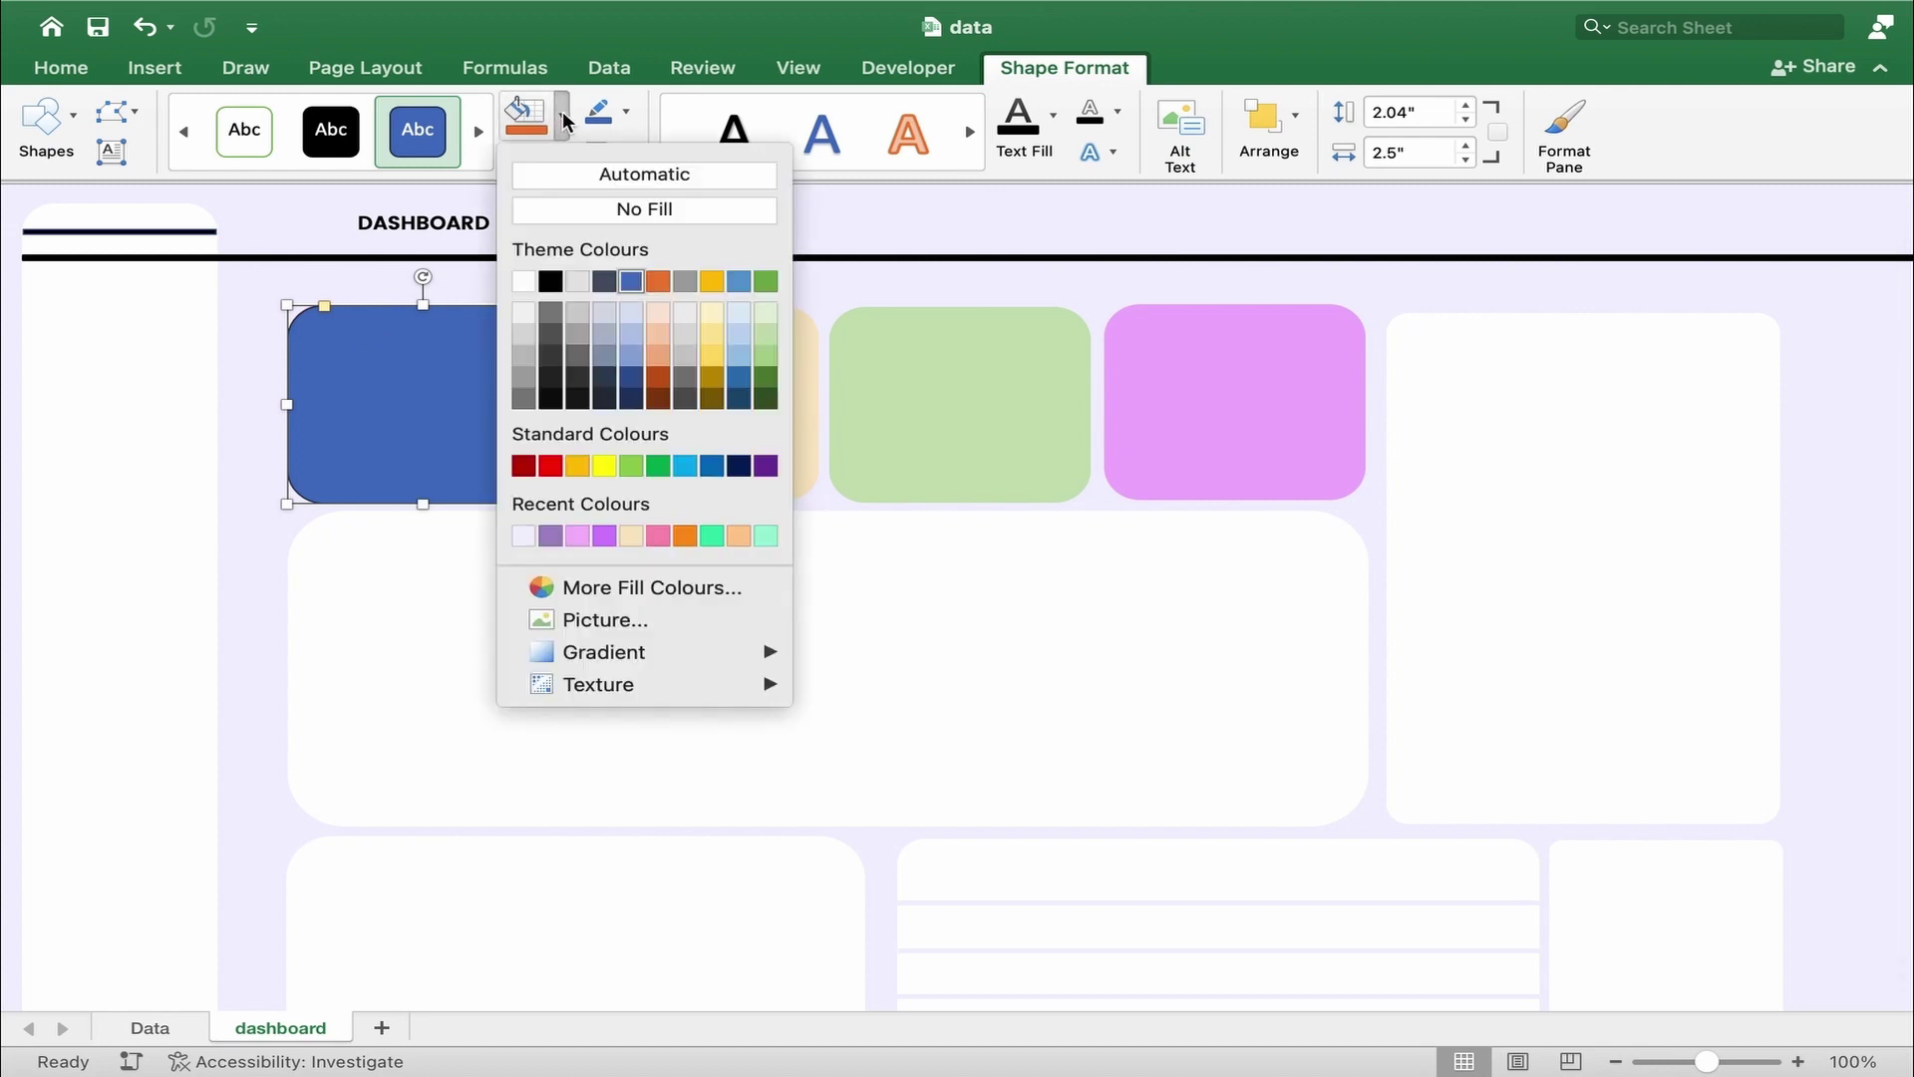
left_click(712, 332)
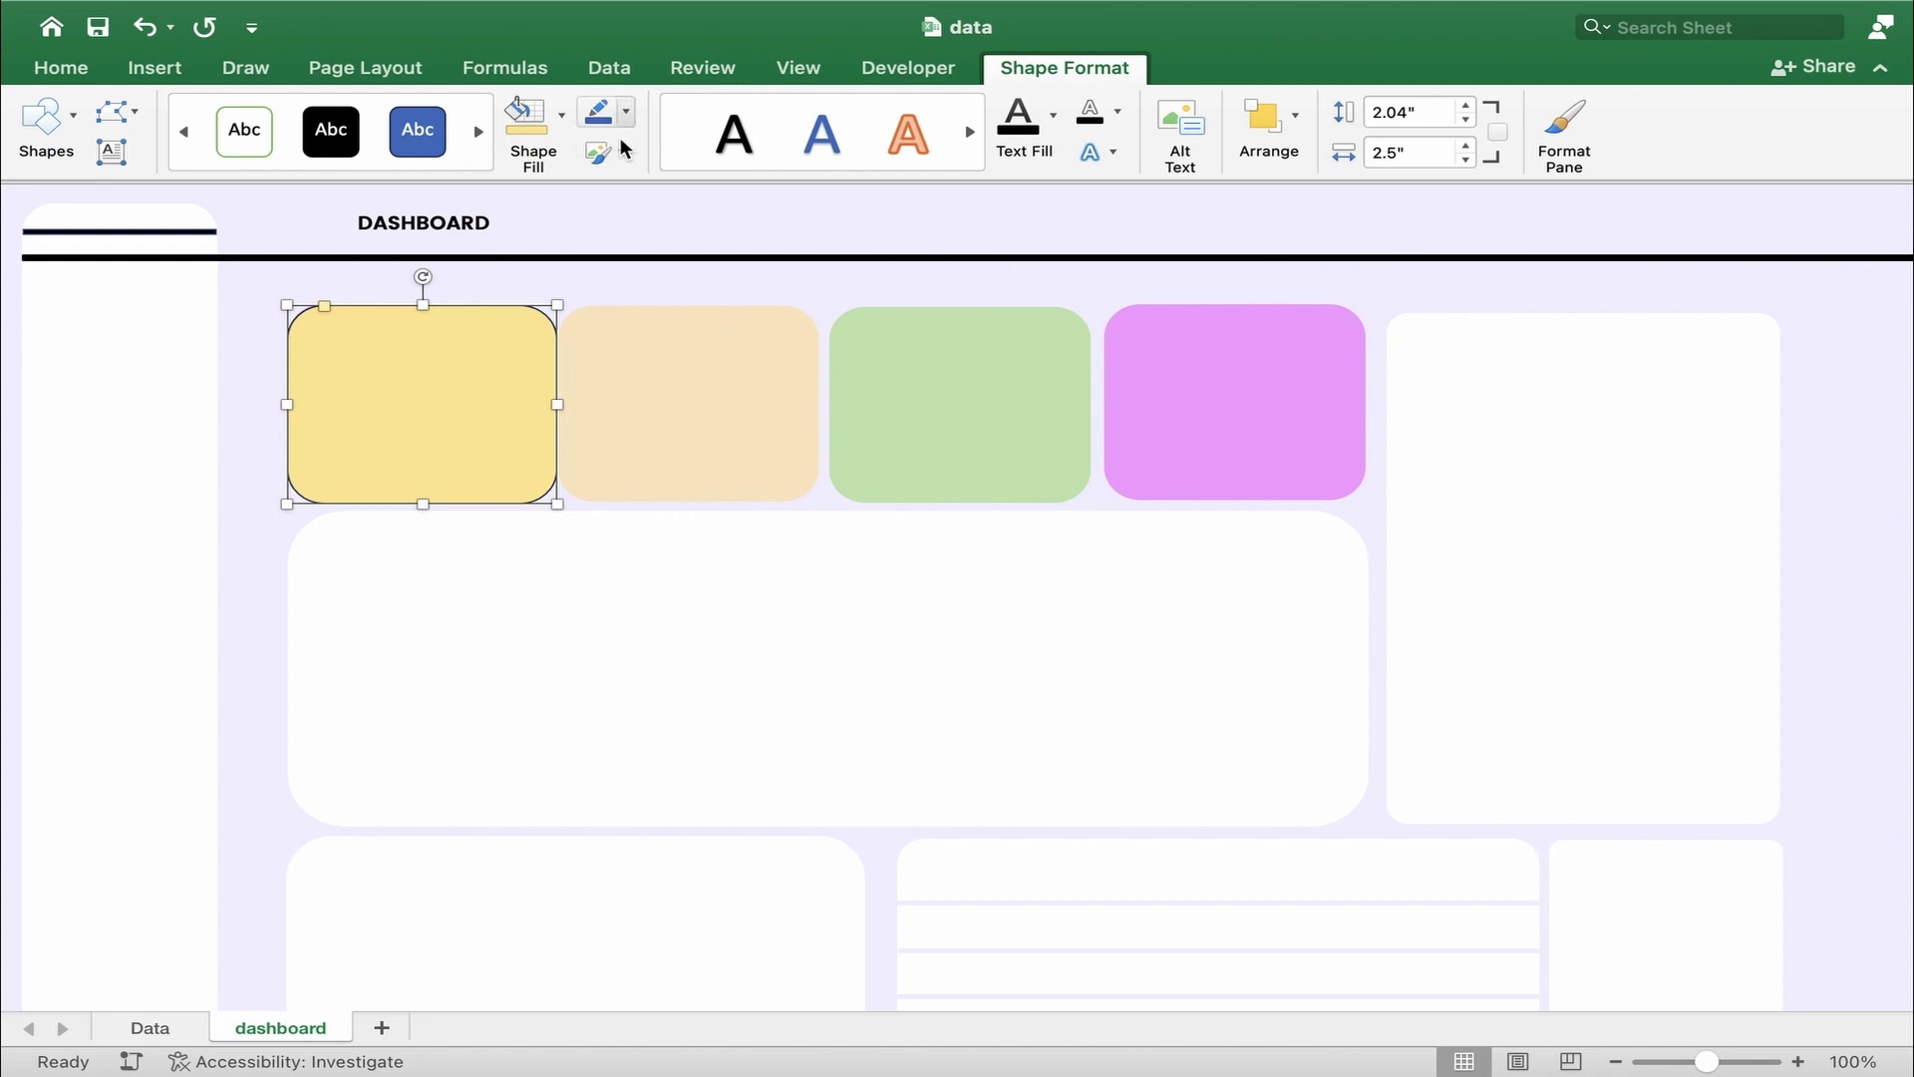
- Remove the outline from the gold rounded rectangle covering the pink card
left_click(718, 380)
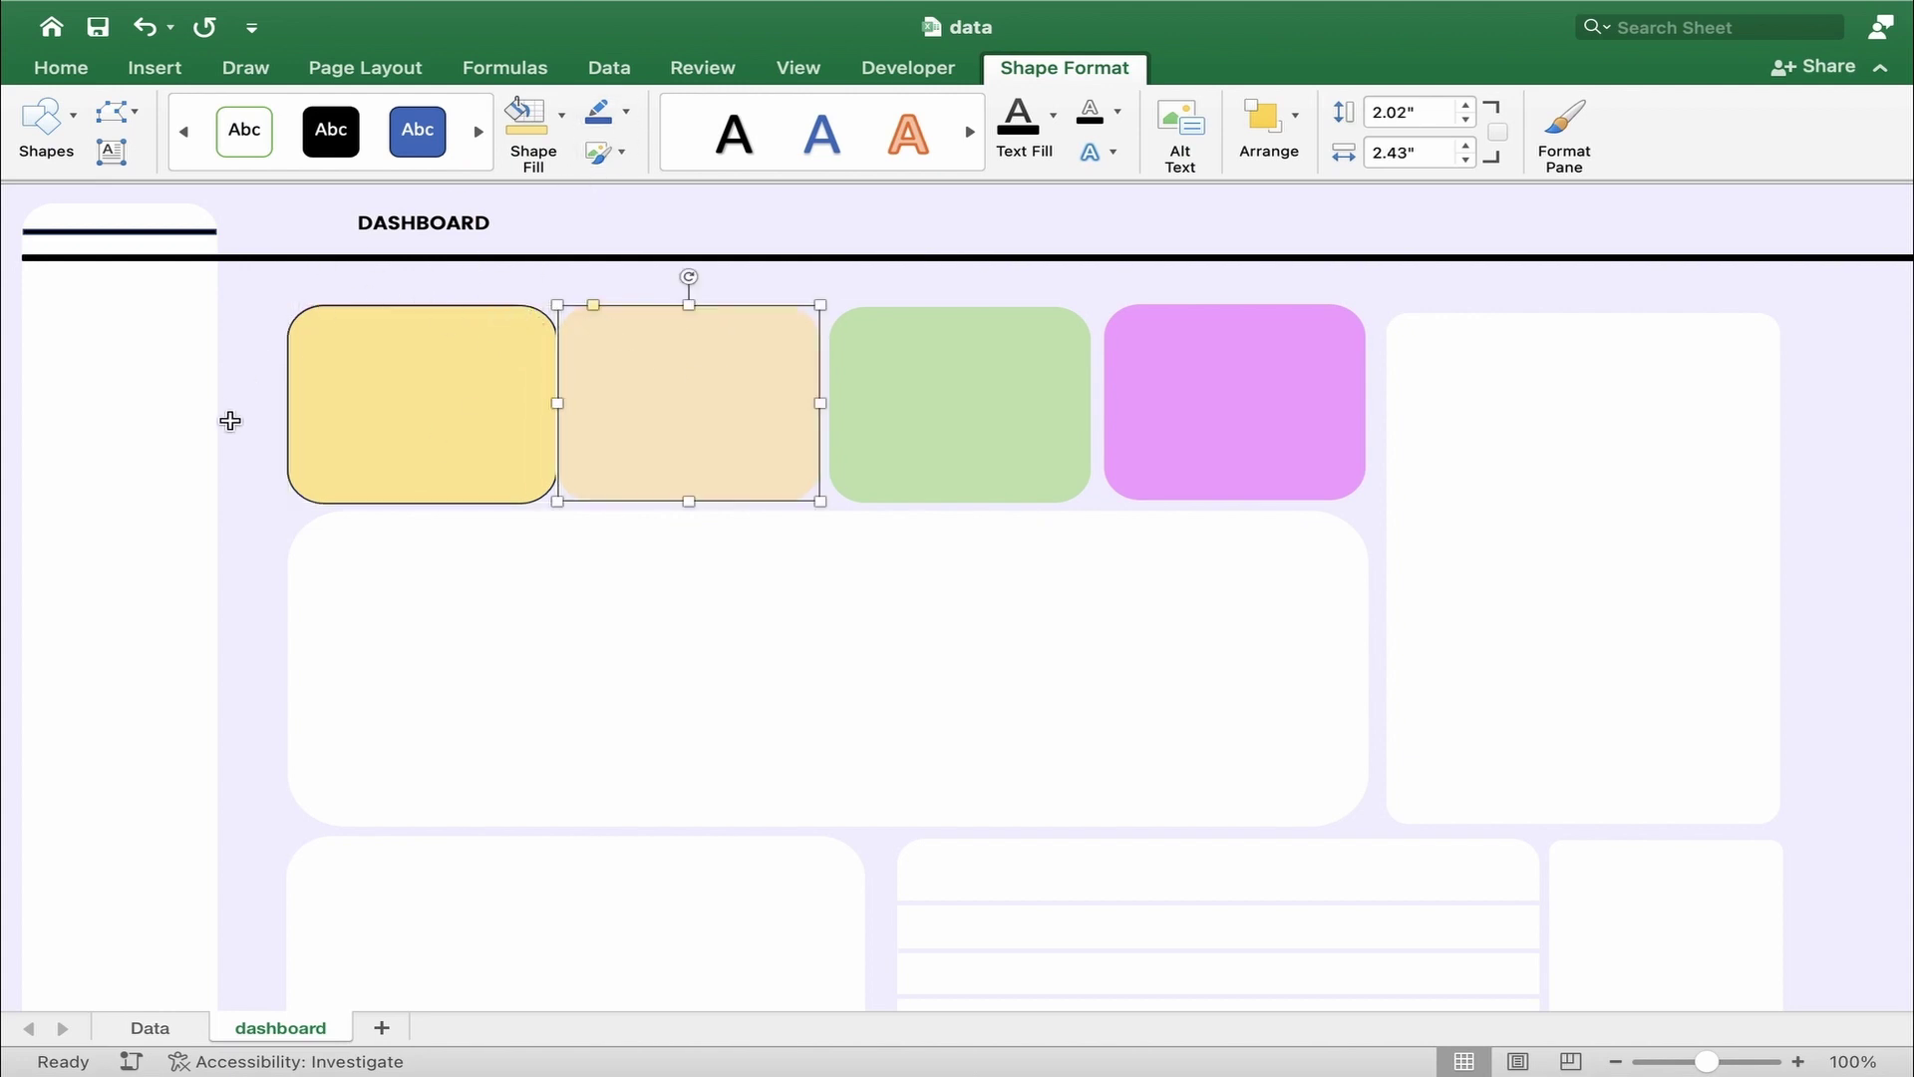
left_click(401, 398)
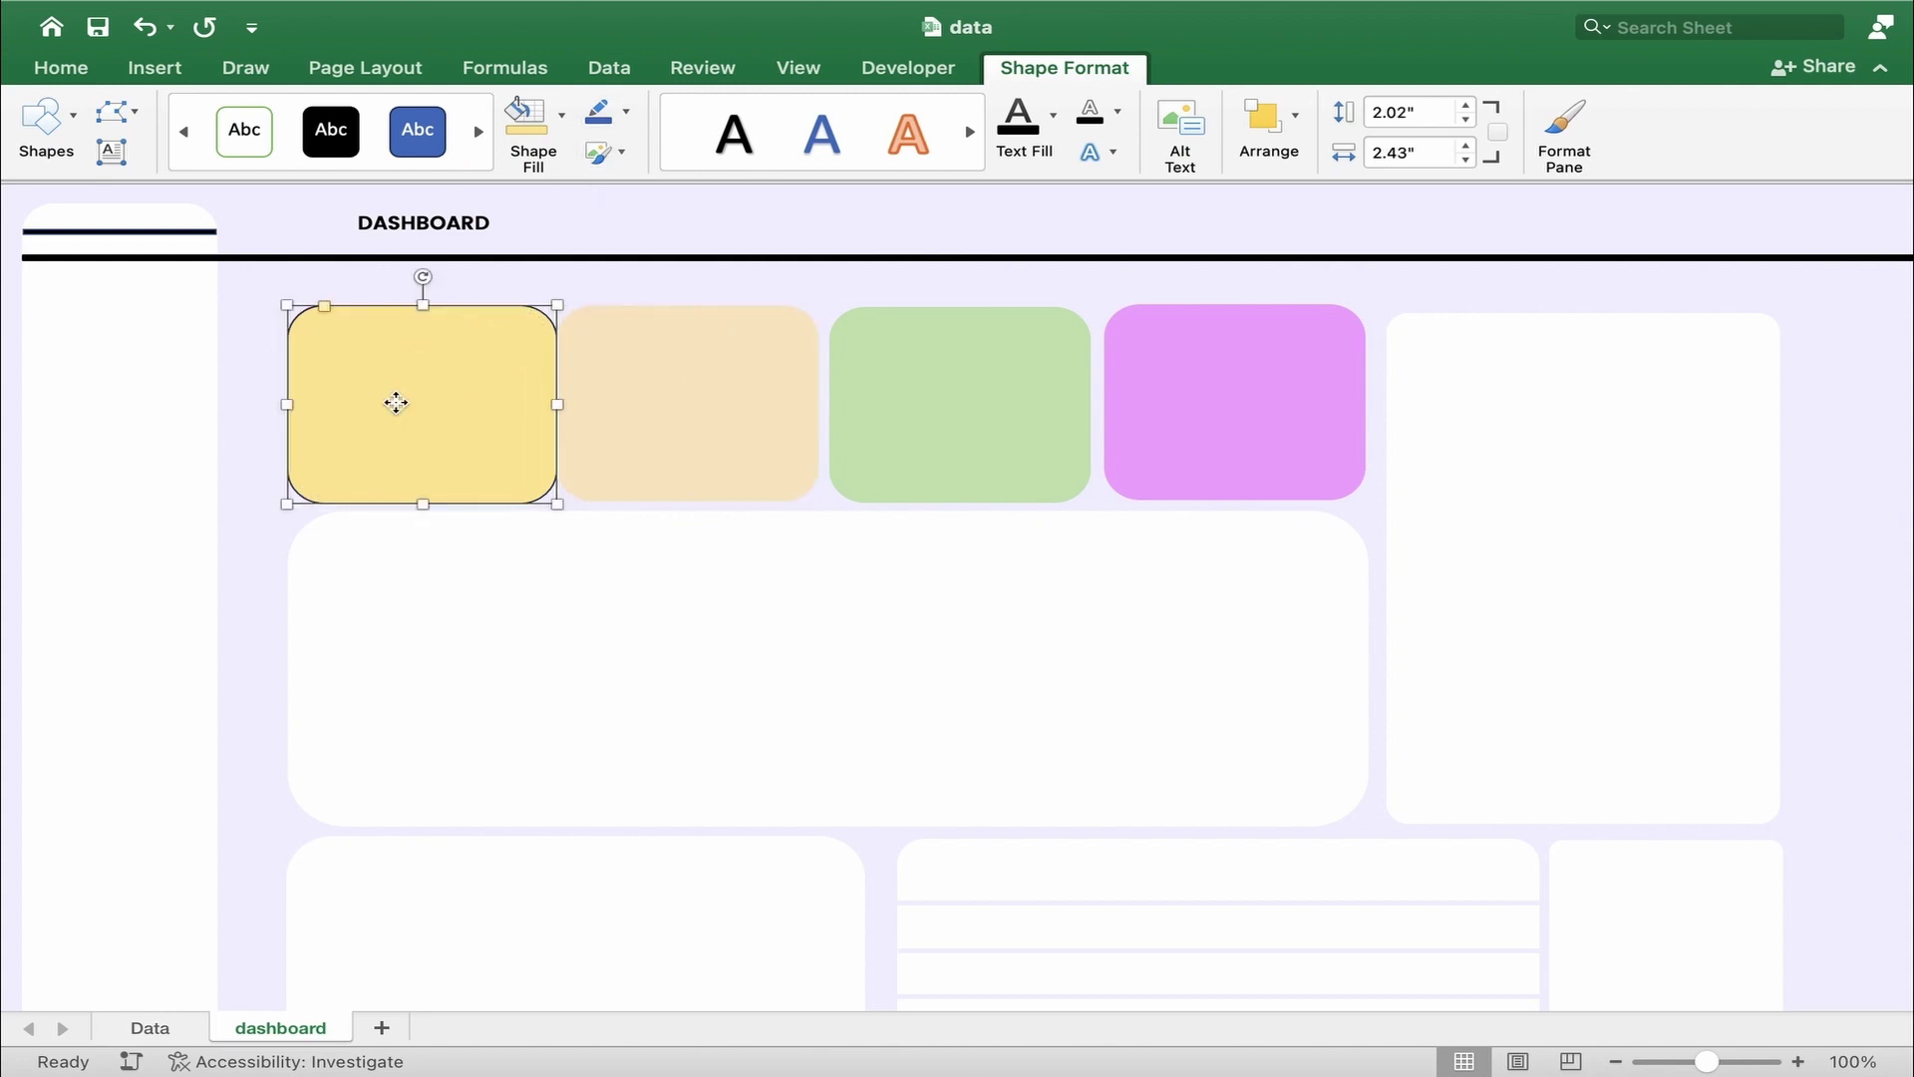
left_click(568, 123)
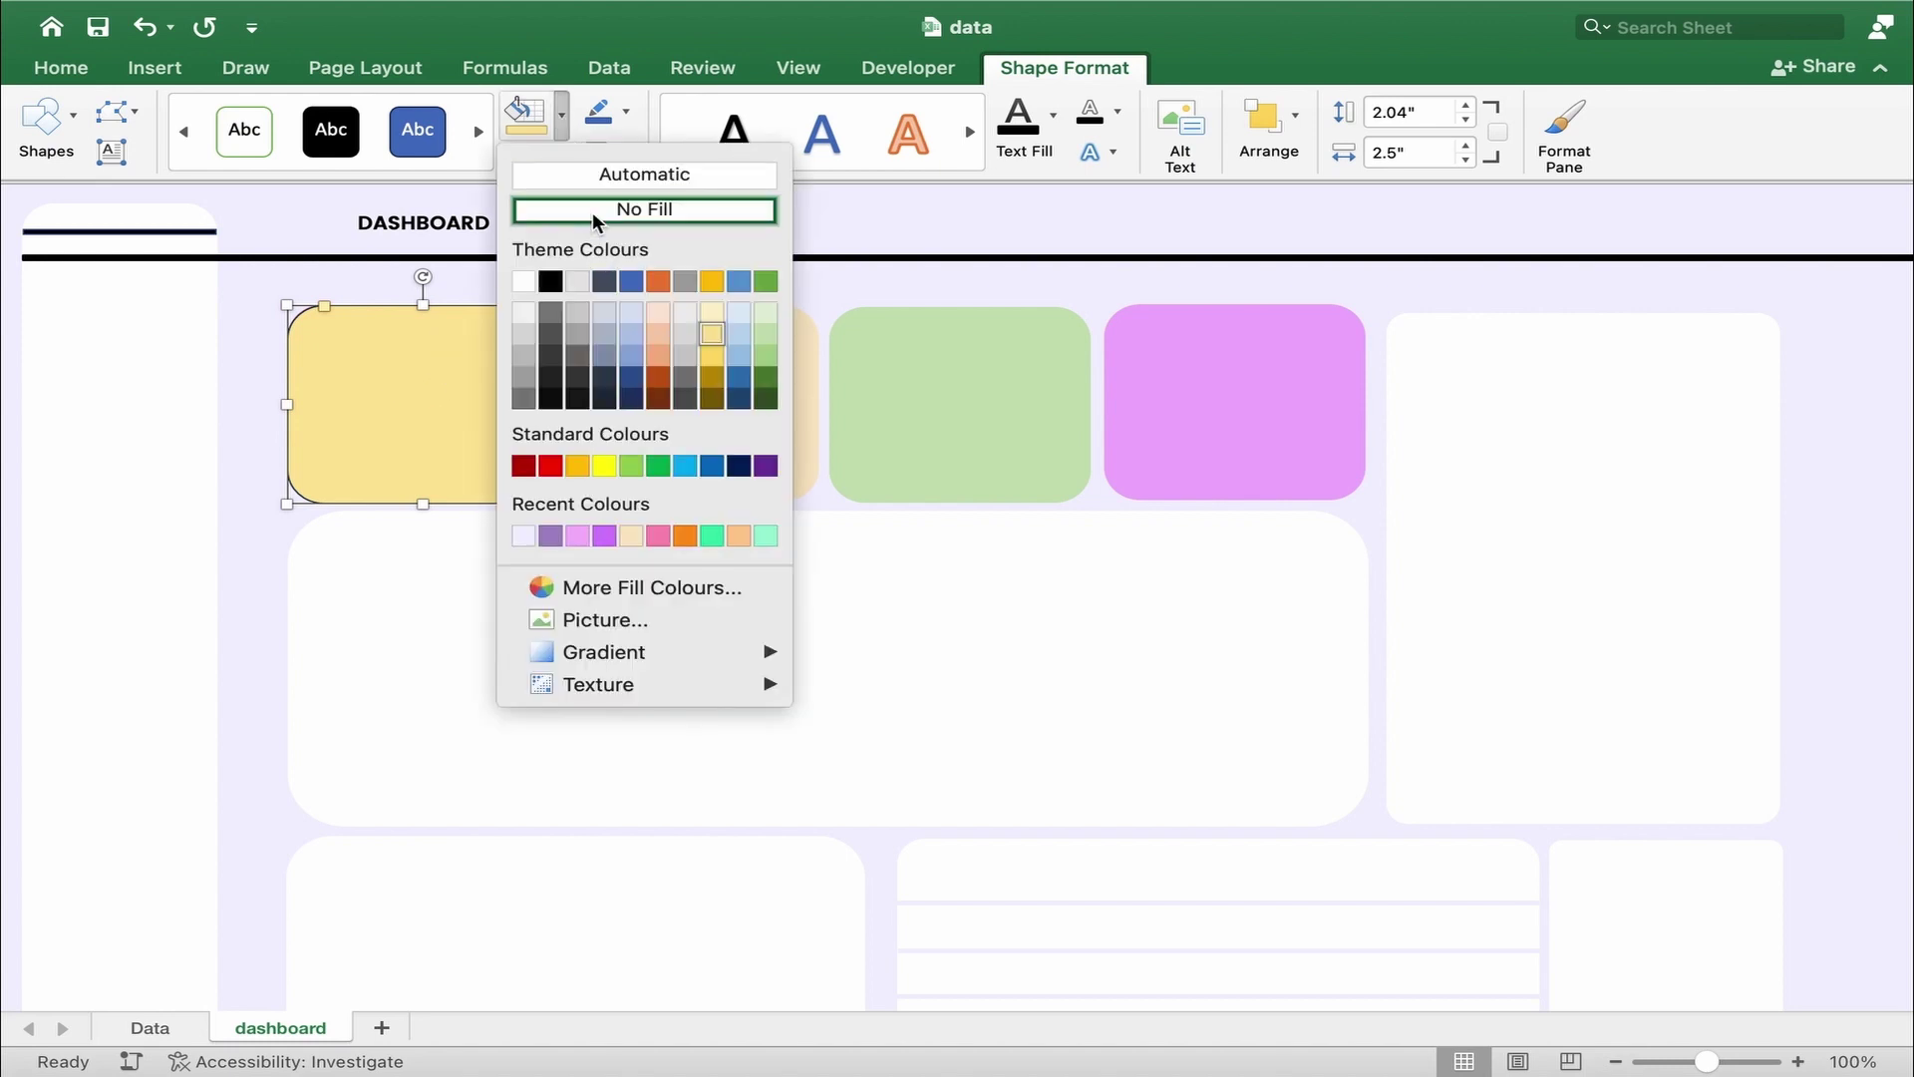
left_click(568, 124)
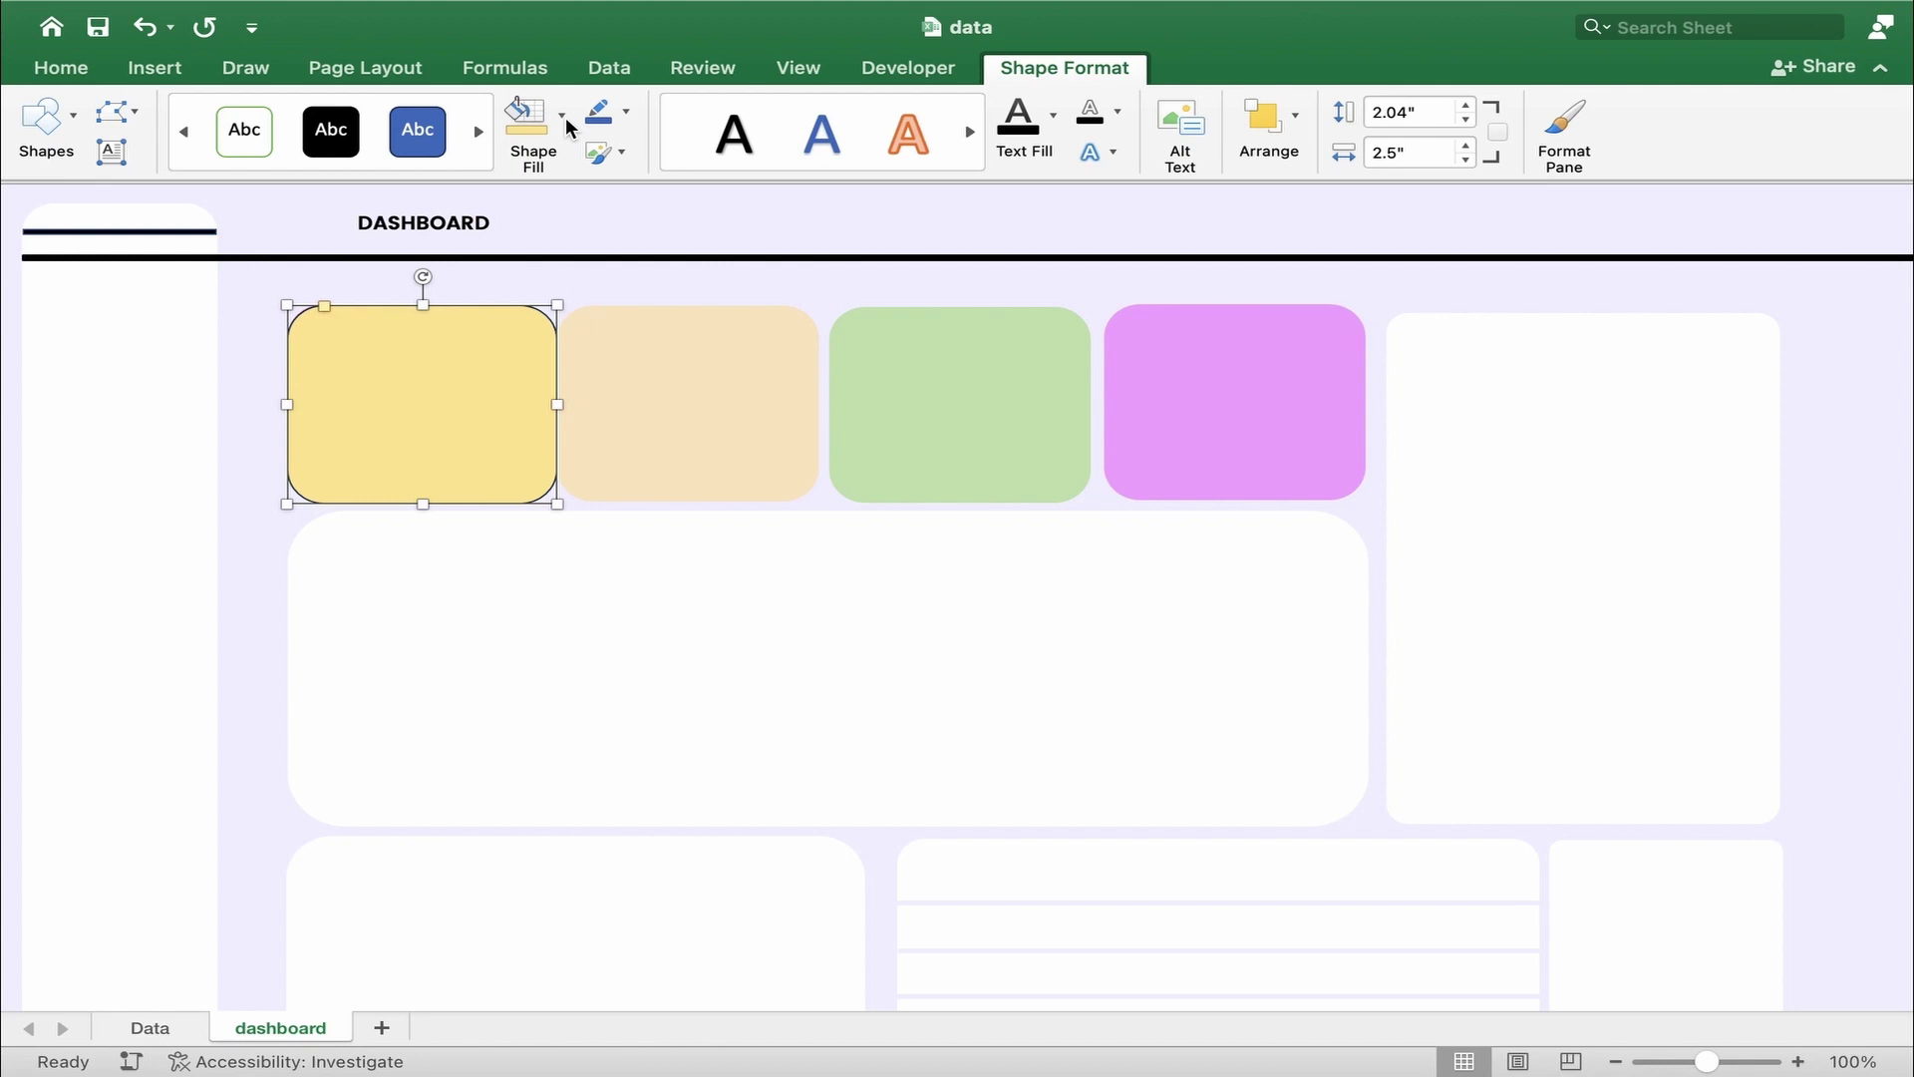
left_click(628, 113)
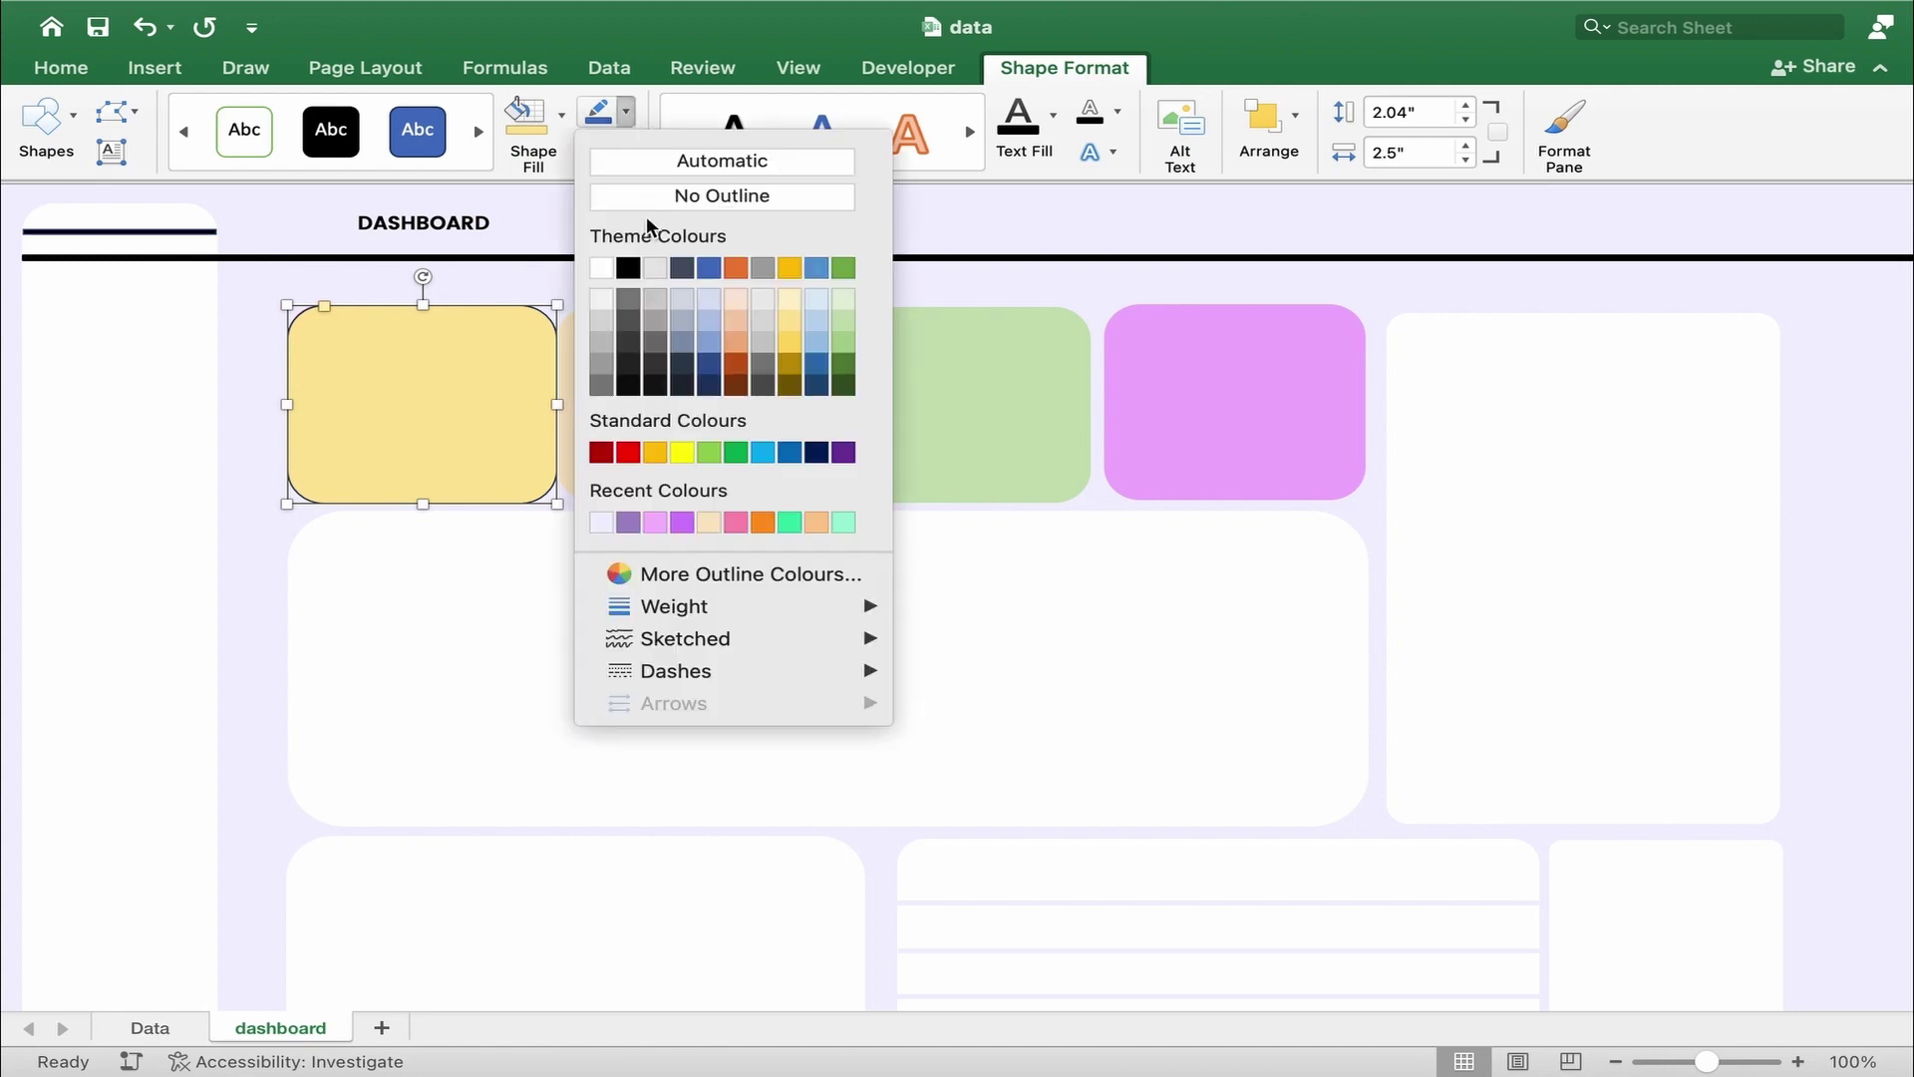
left_click(660, 191)
left_click(667, 419)
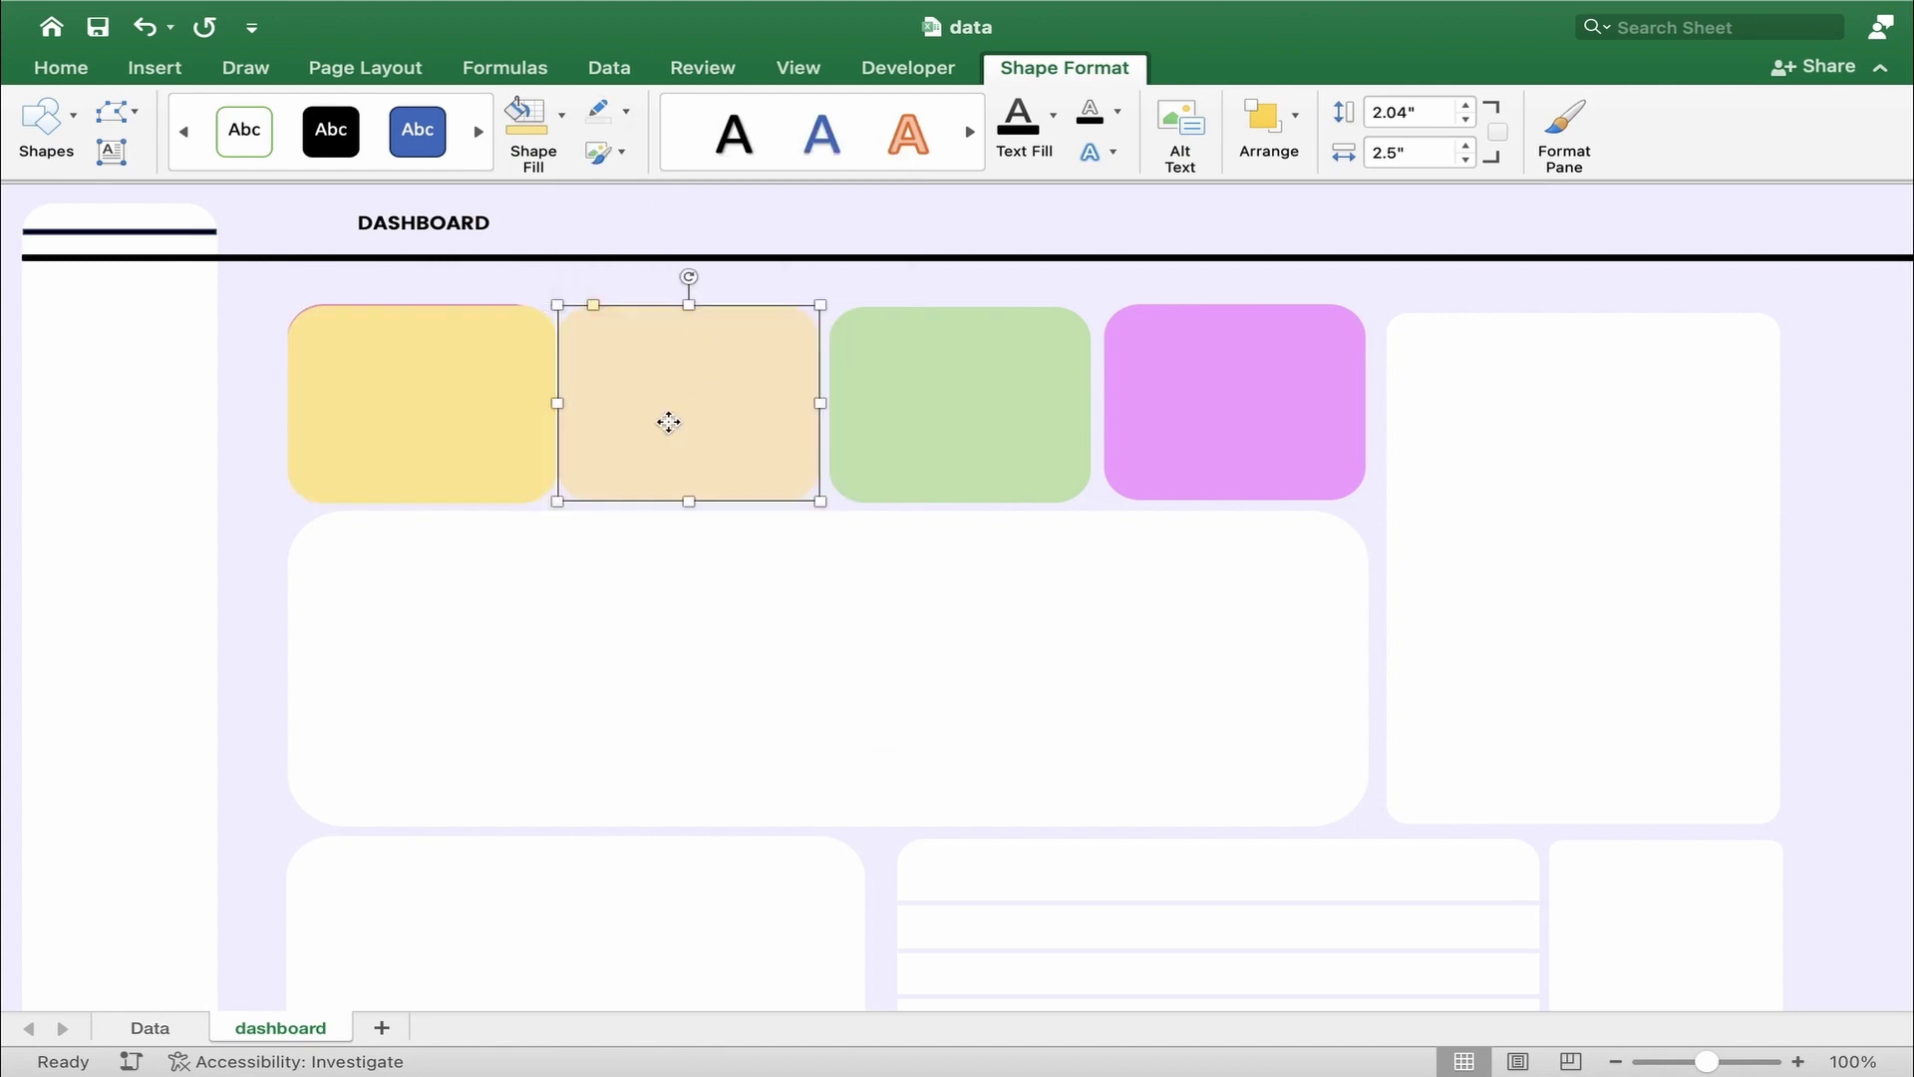
left_click(417, 340)
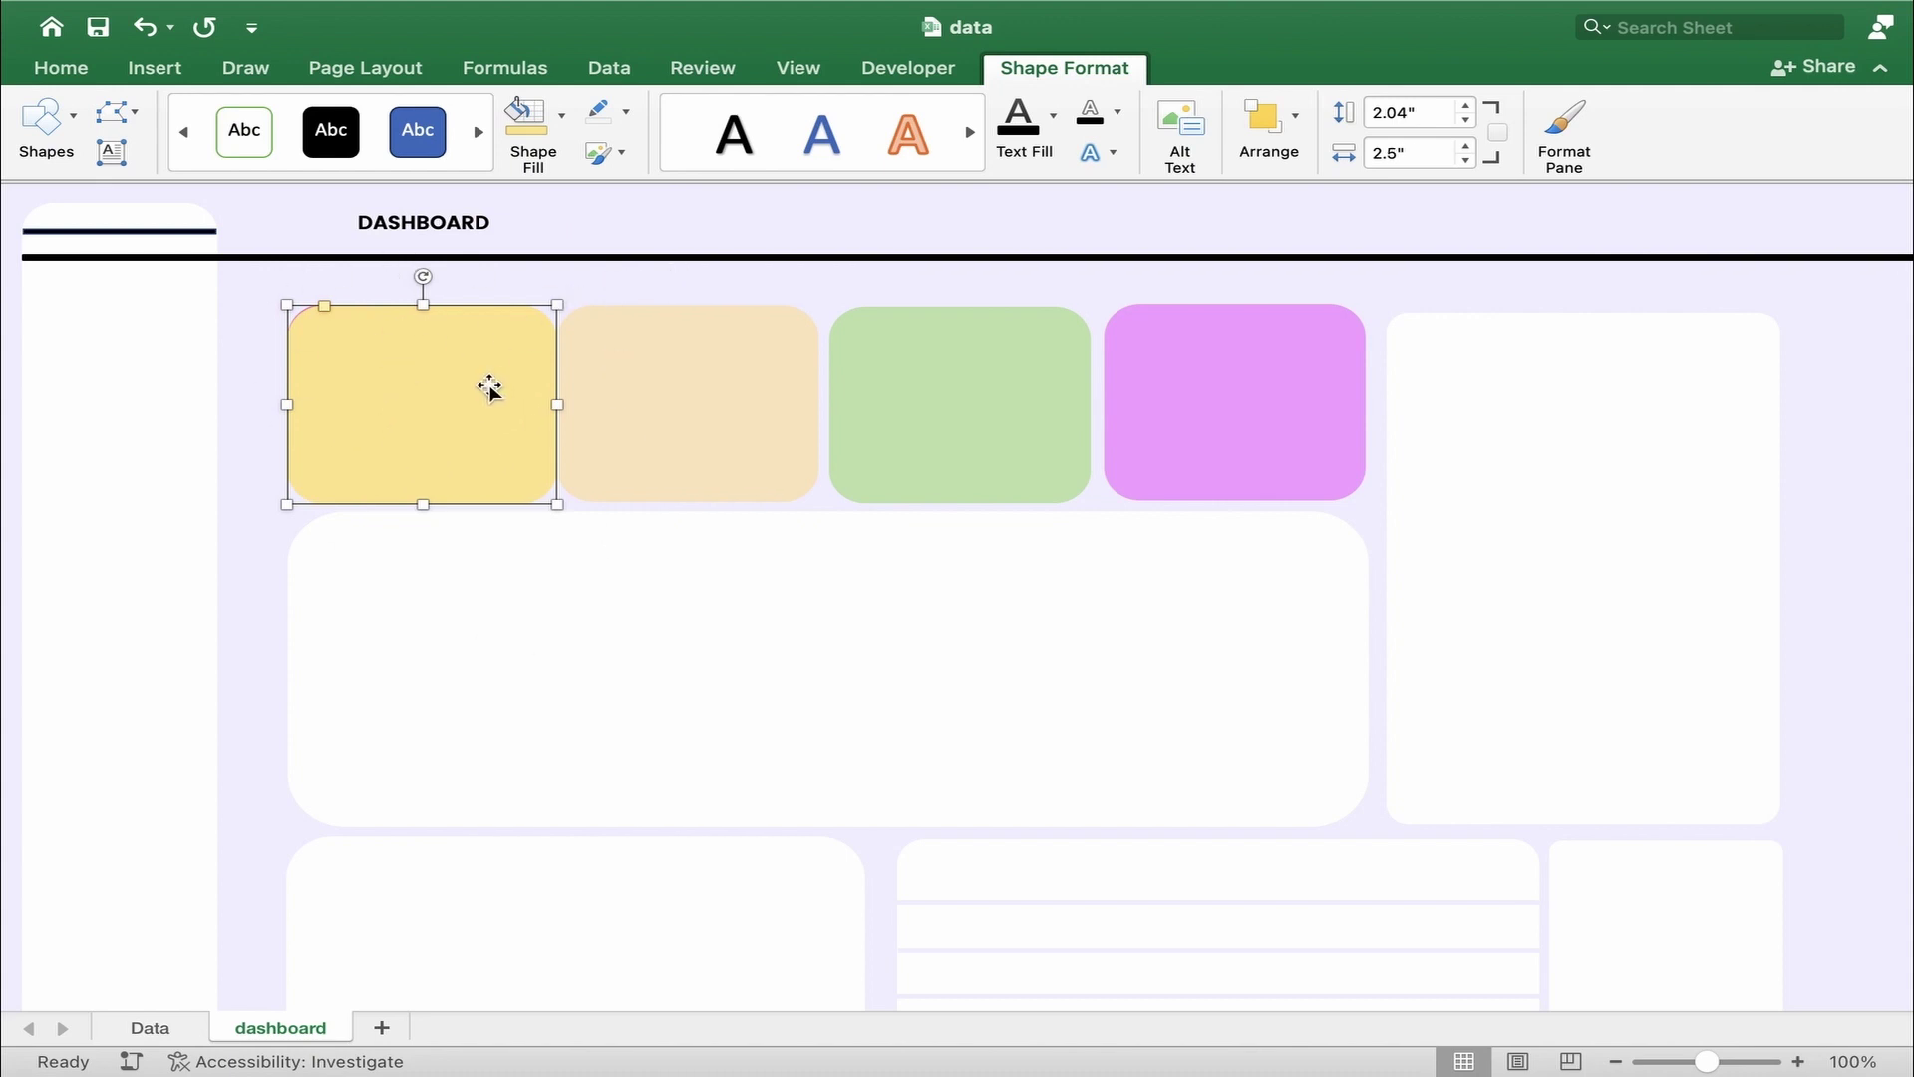
- Undo the gold rounded rectangle's formatting, placement and drawing so that the original pink card is exposed again
key("super+z")
key("super+z")
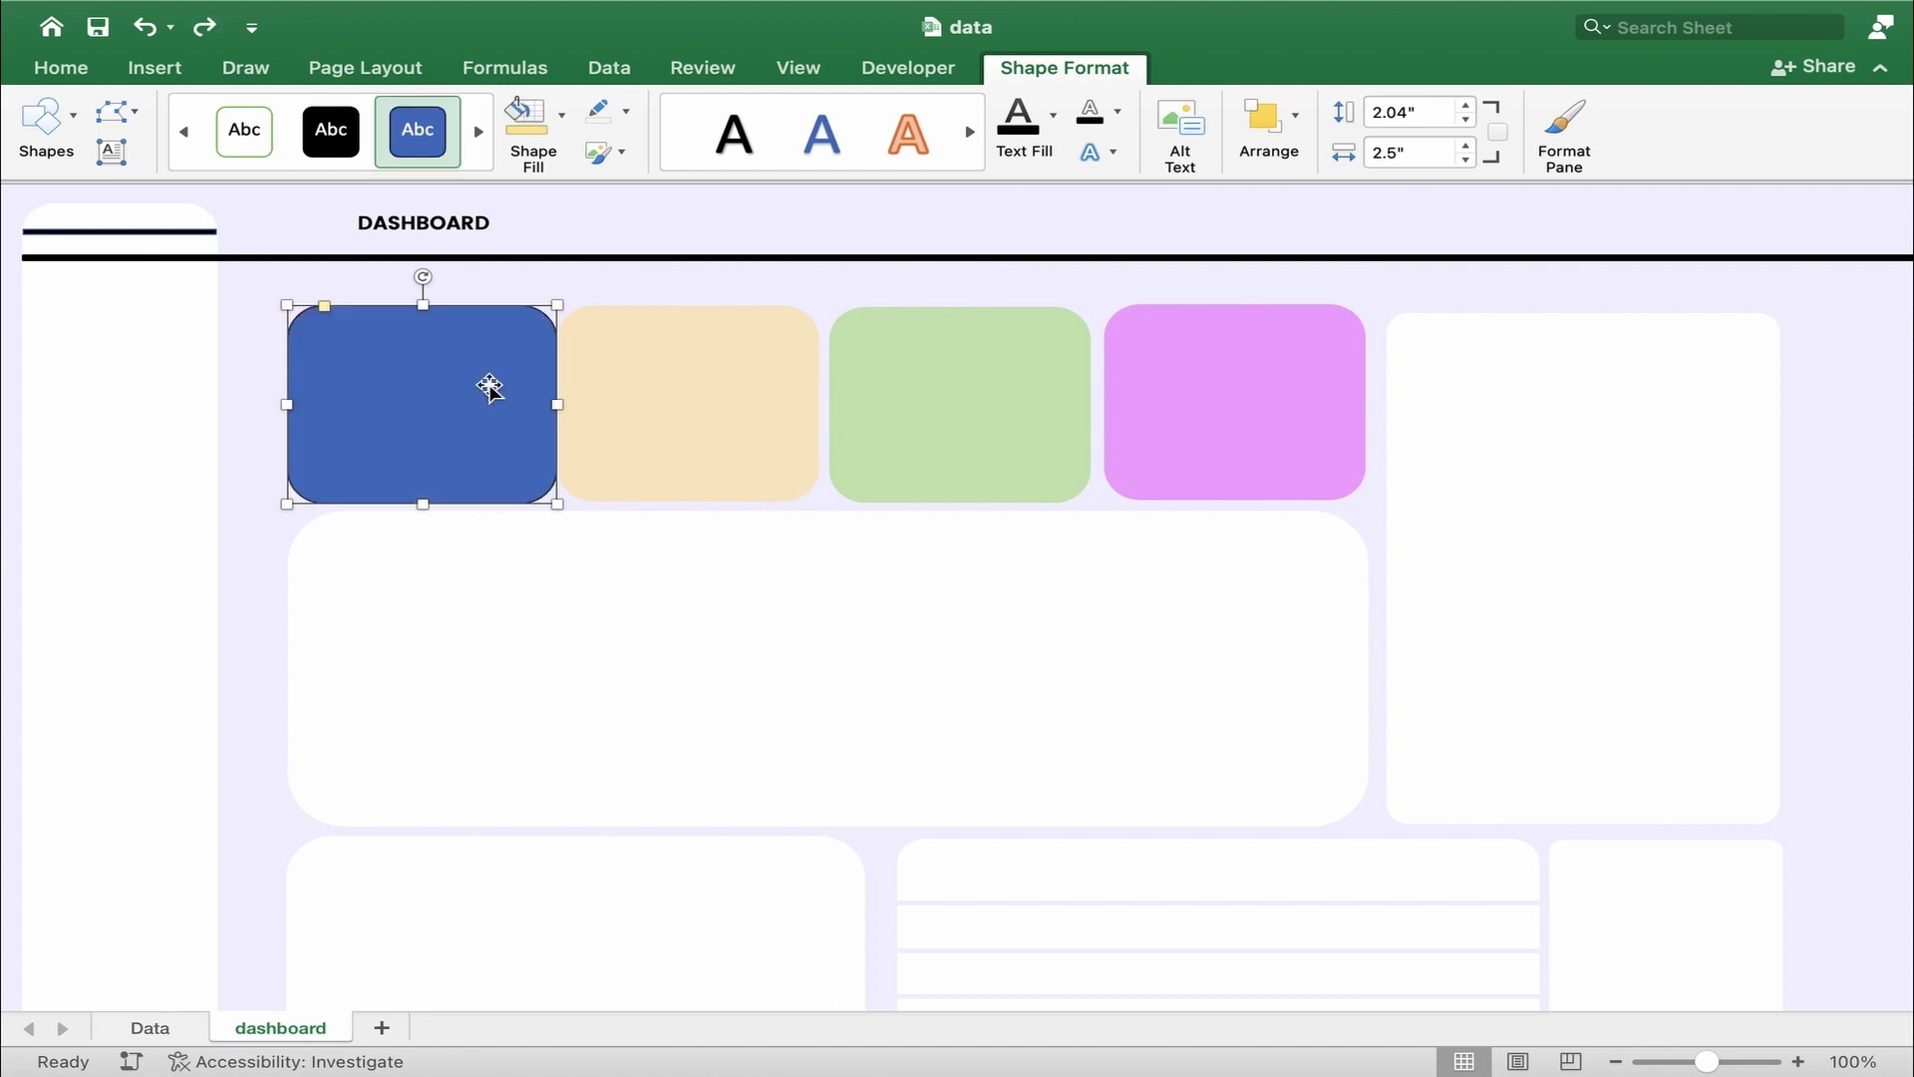
key("super+z")
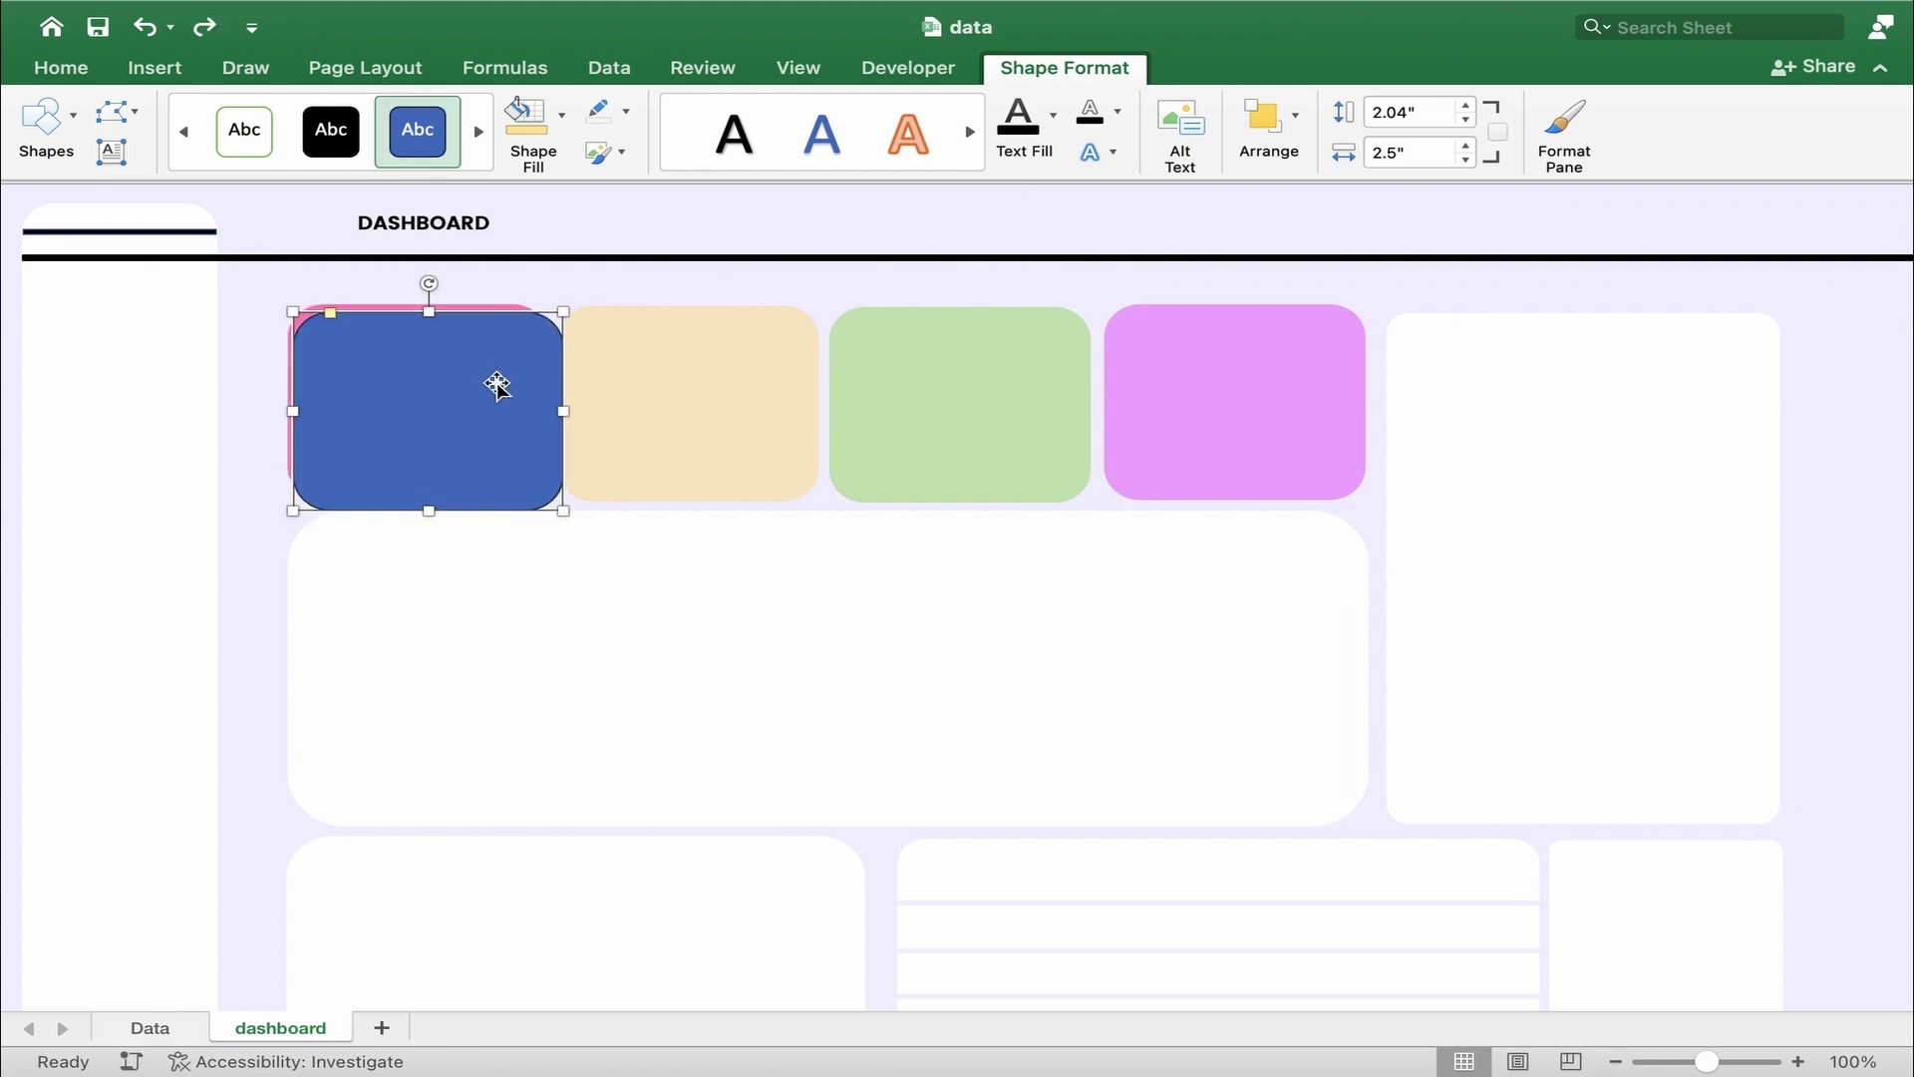
key("super+z")
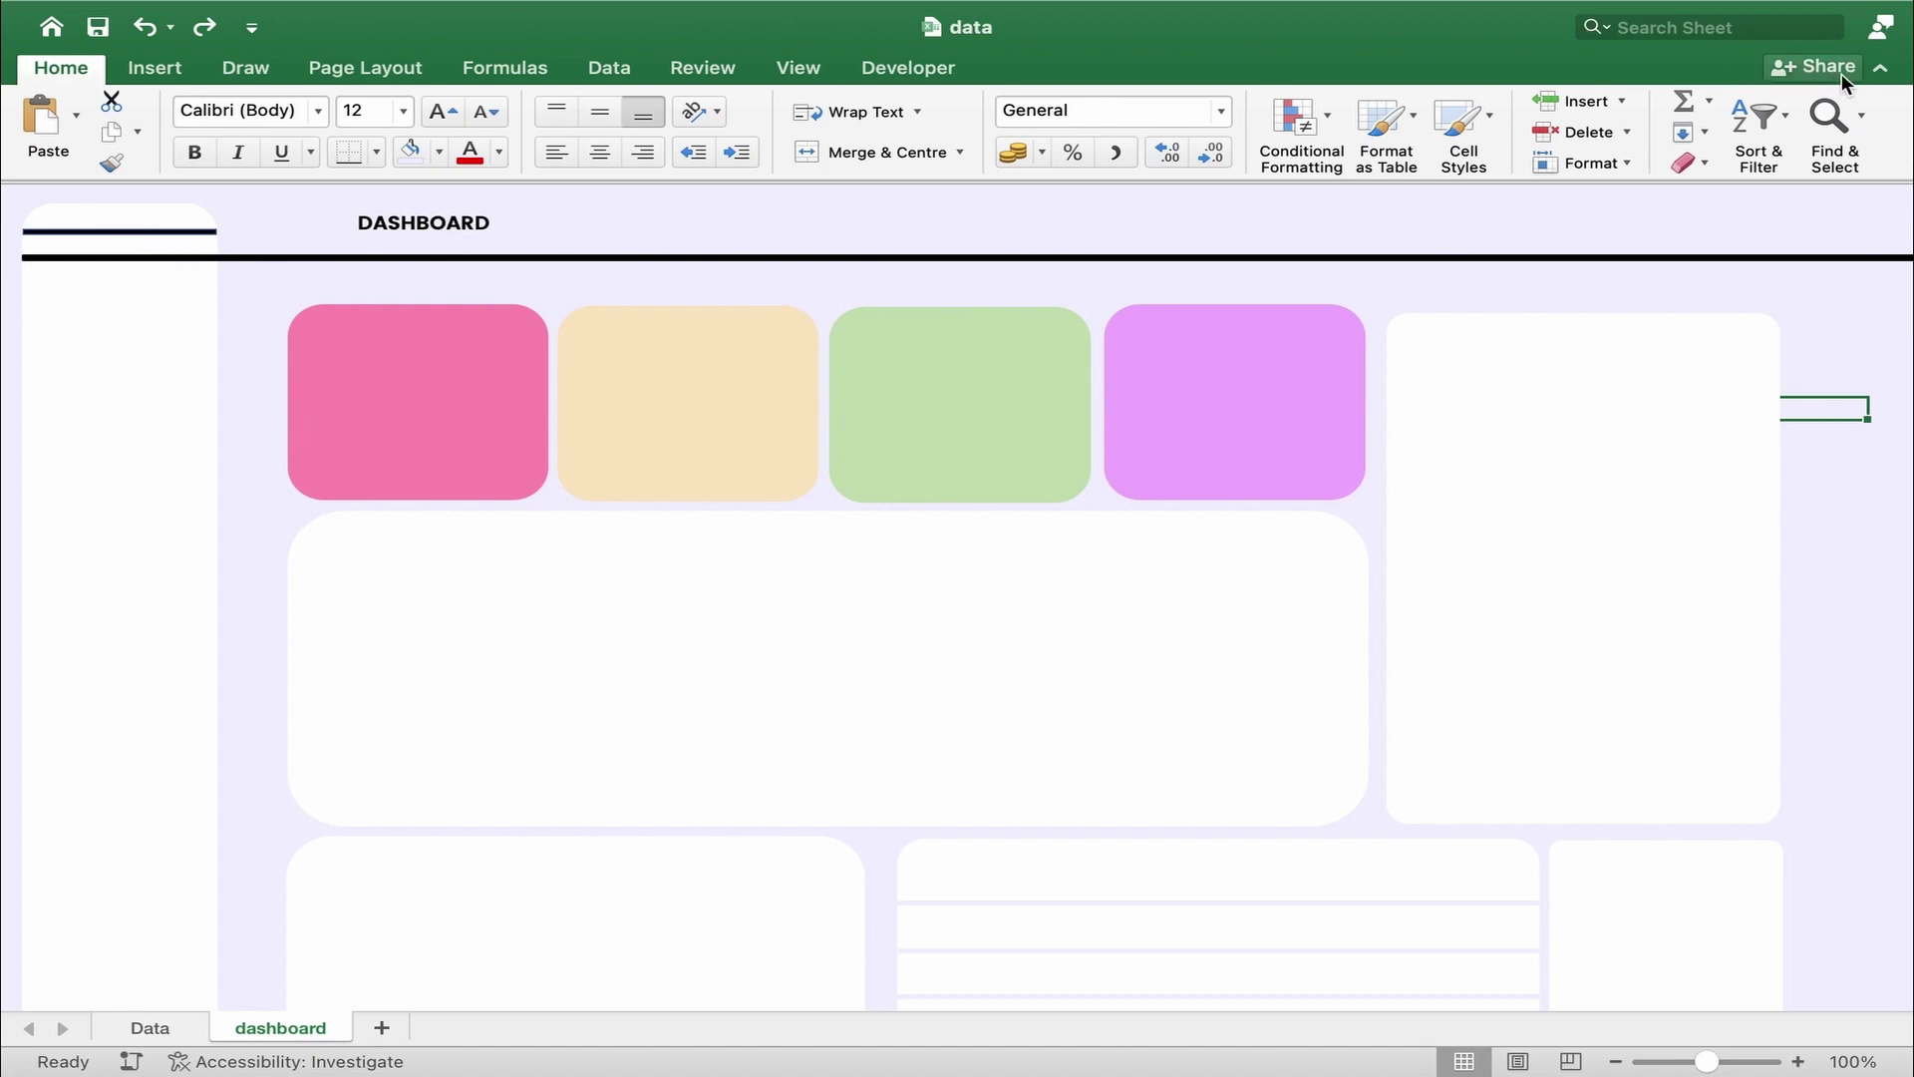
- Duplicate the DASHBOARD title, place the copy in the upper part of the white sidebar and replace its text with the profile name
left_click(1885, 71)
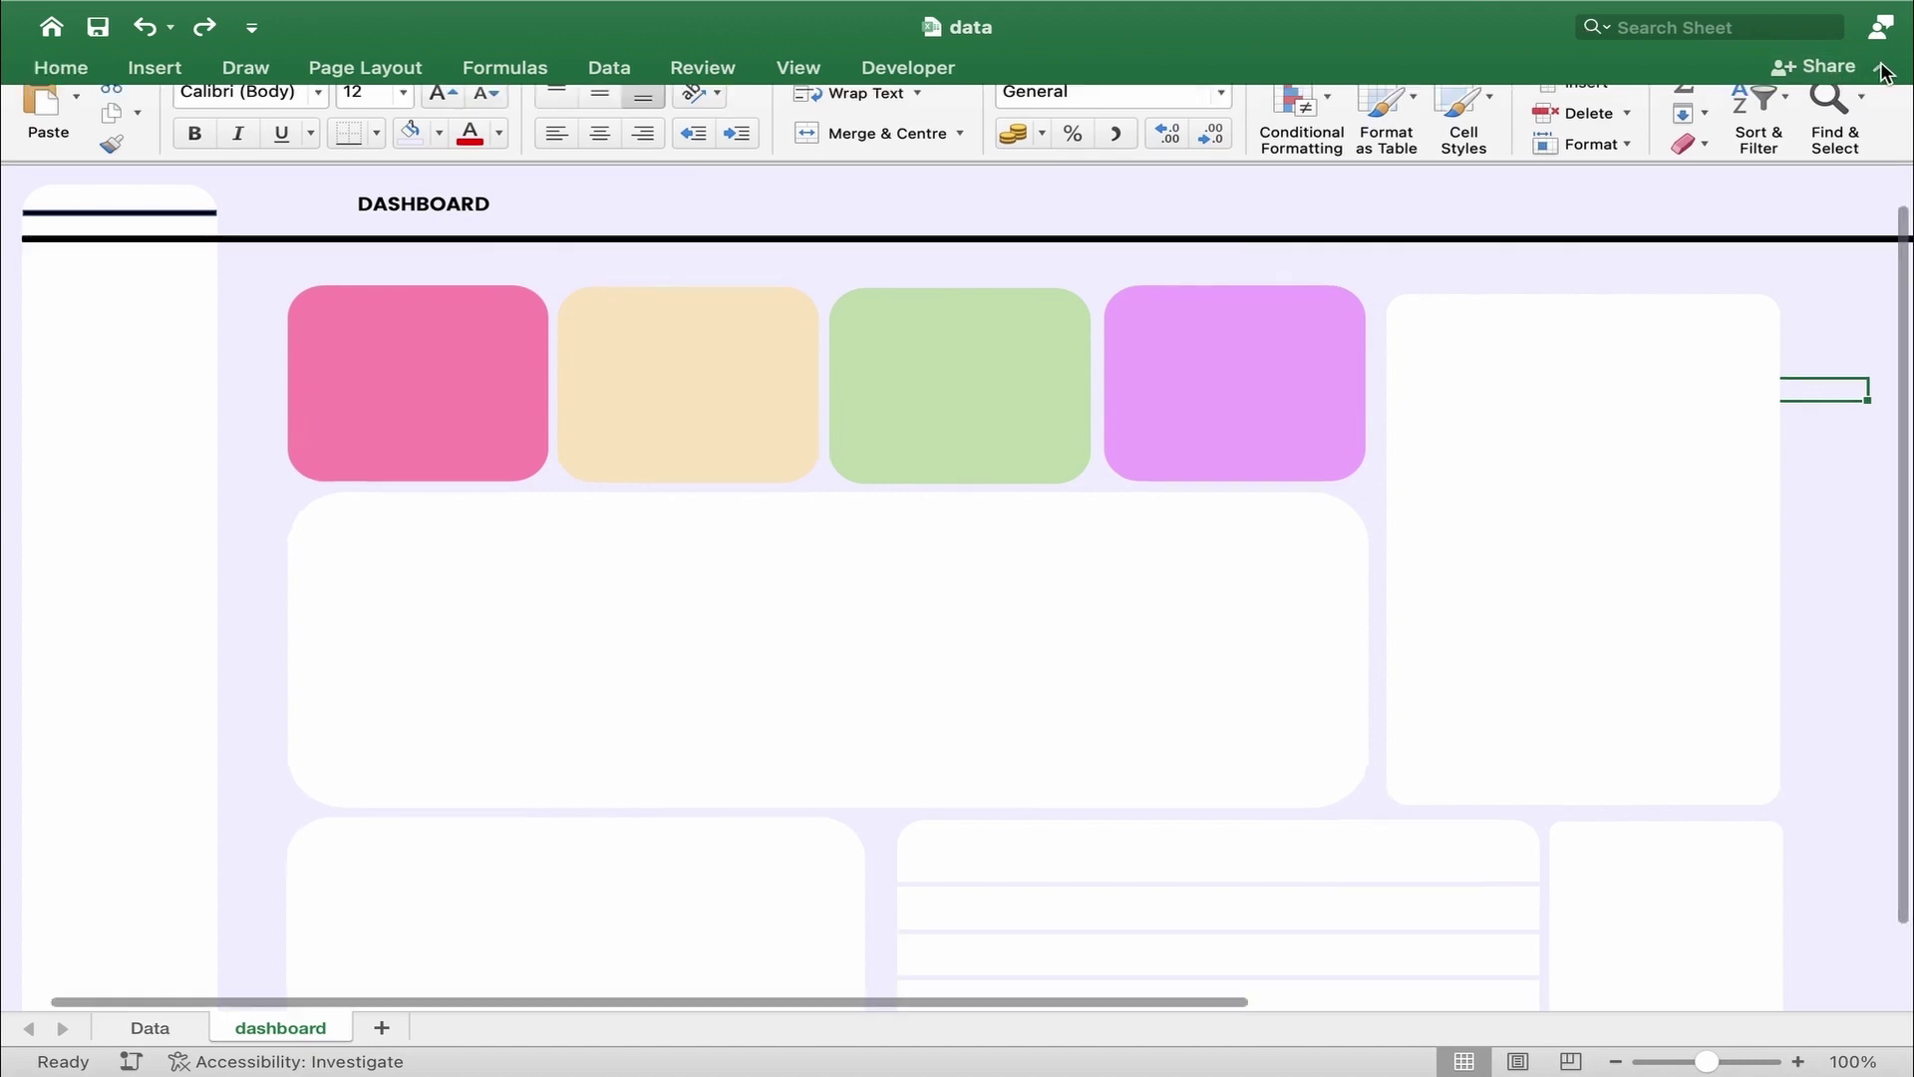
left_click(454, 130)
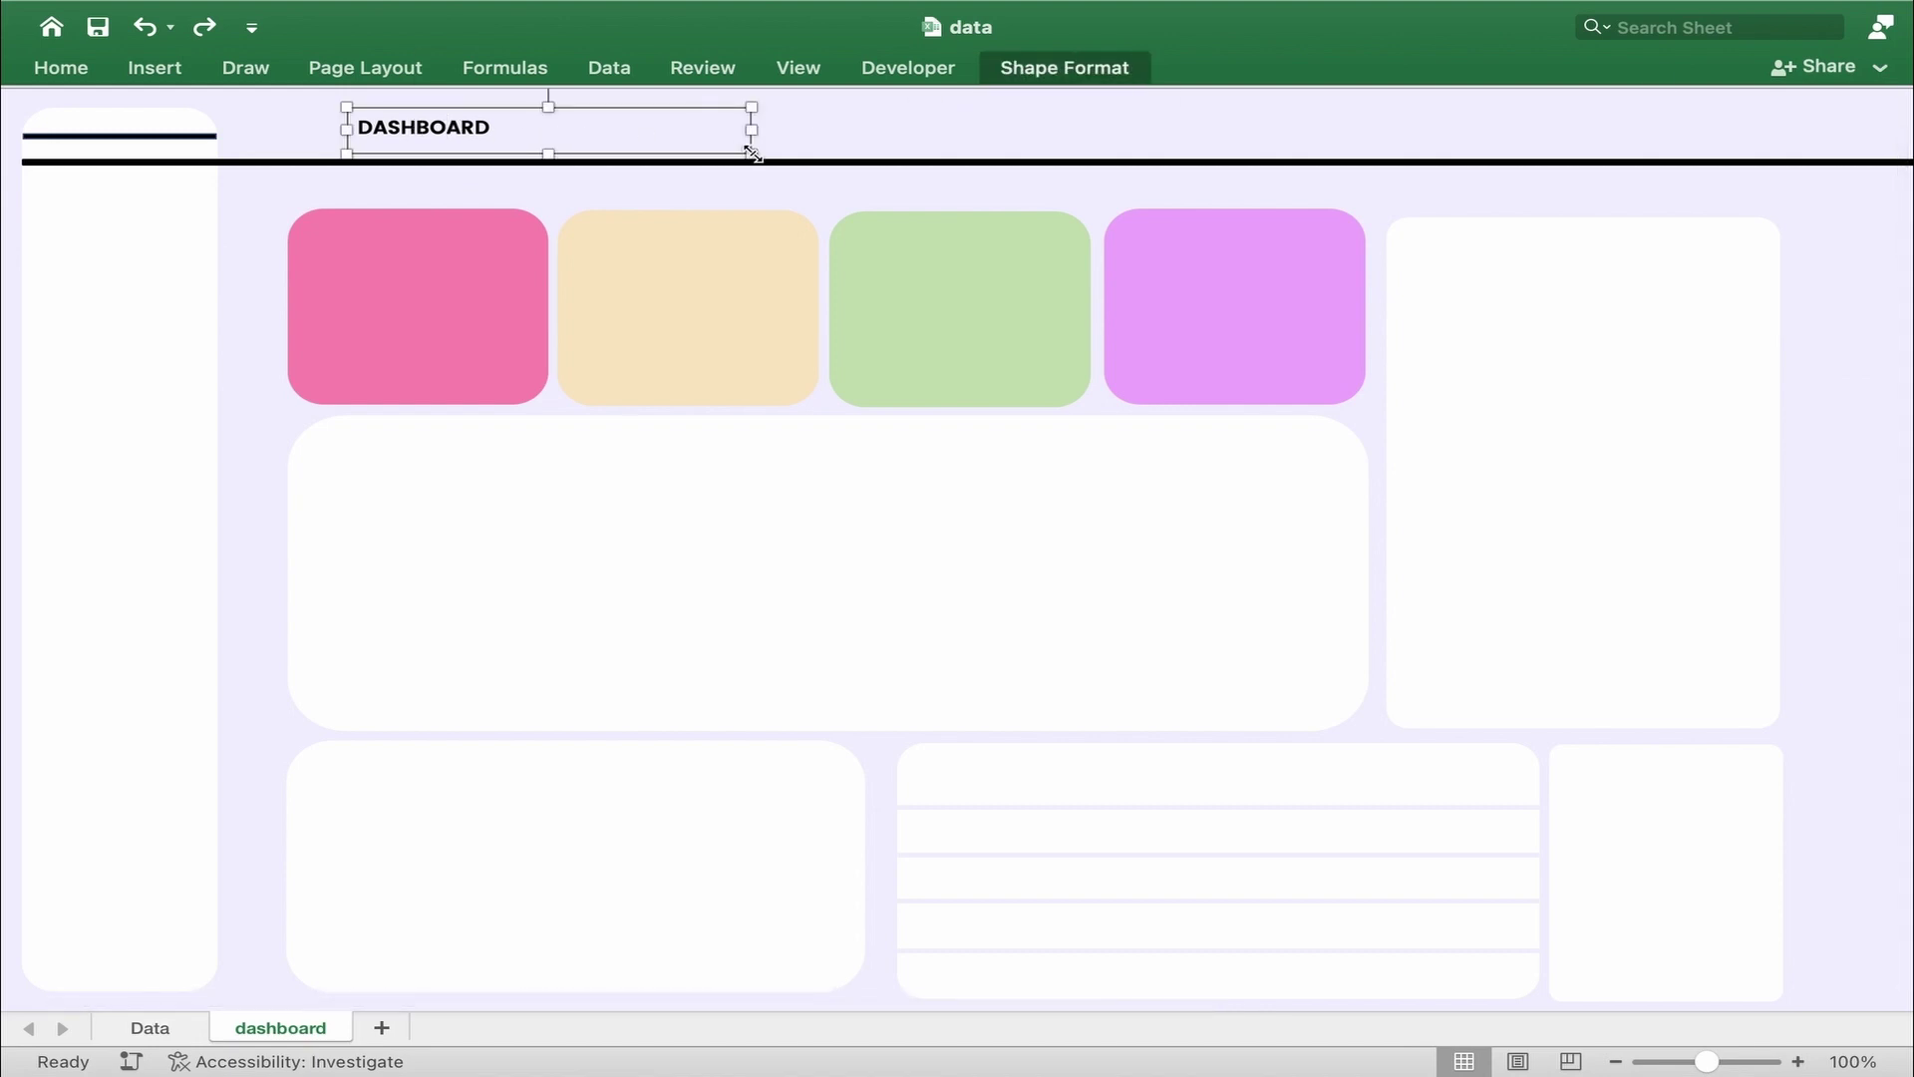
key("super+d")
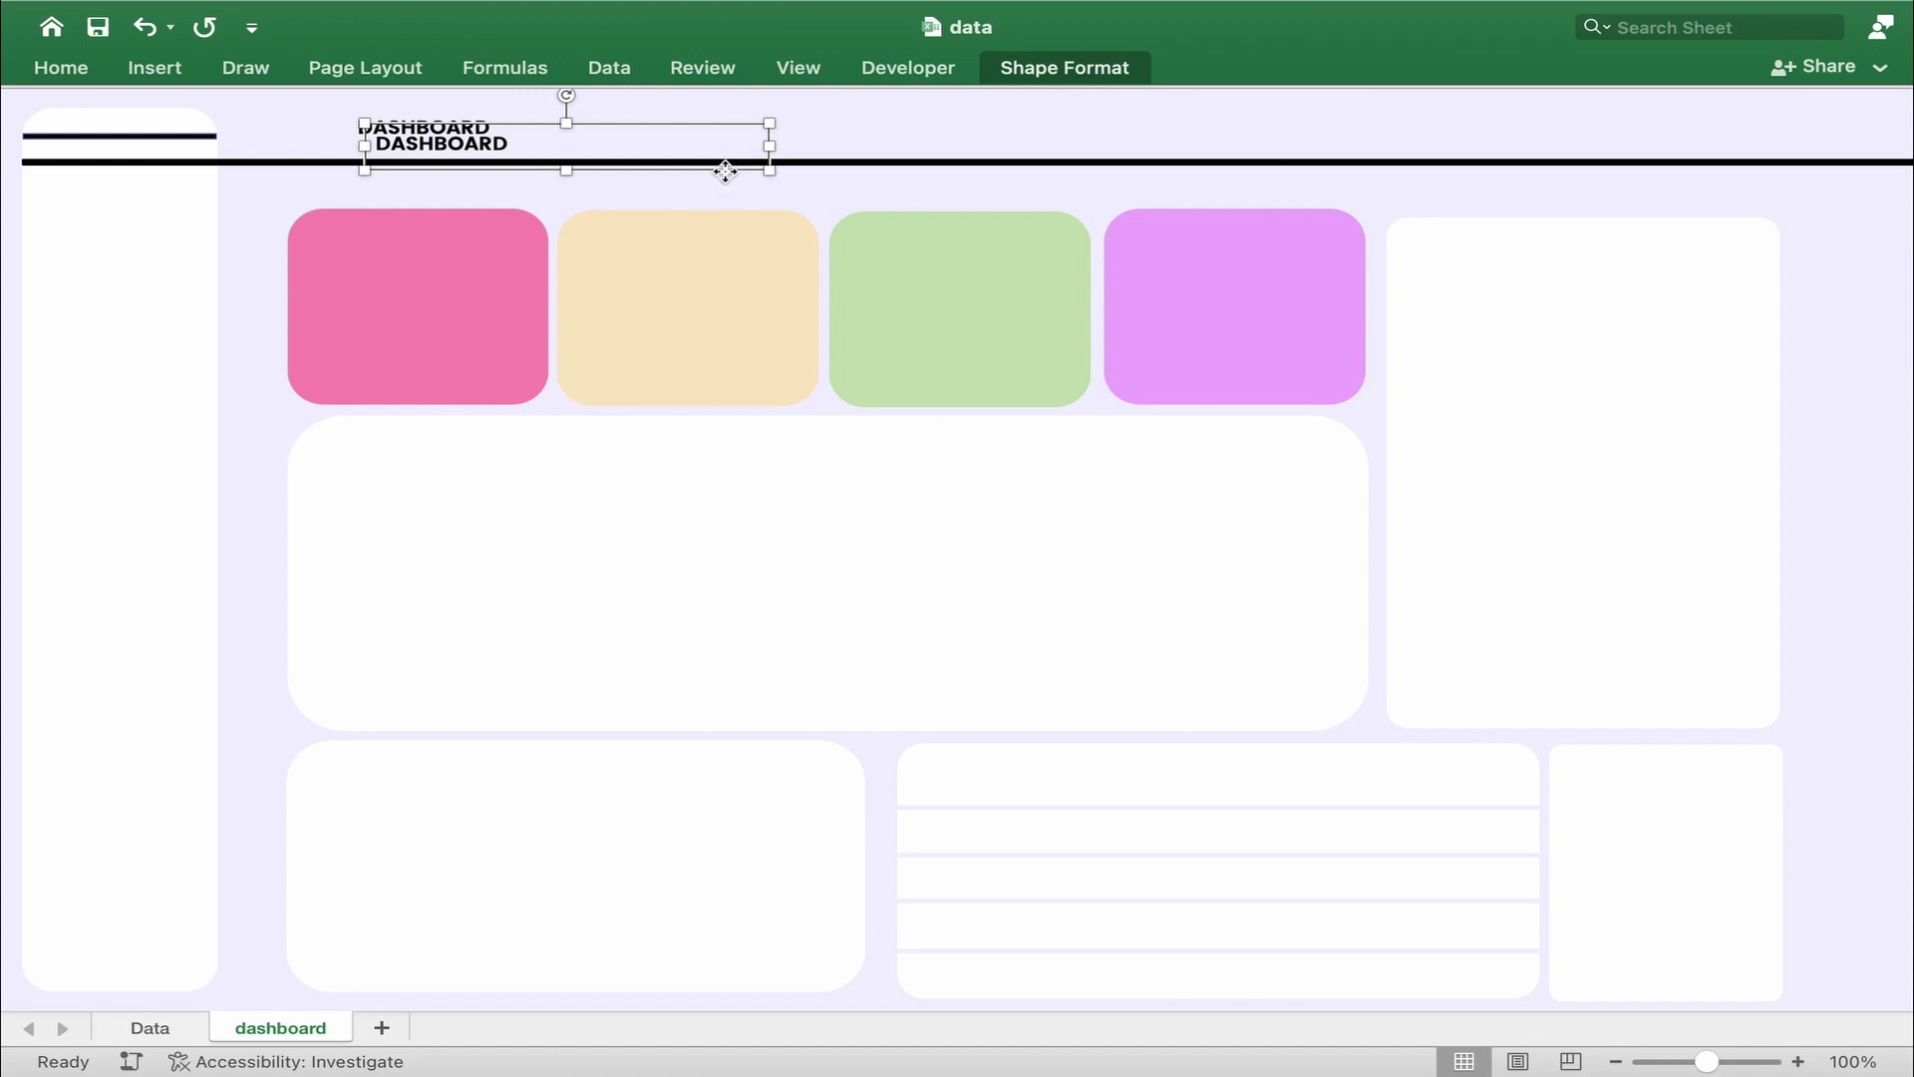
left_click_drag(725, 172, 397, 175)
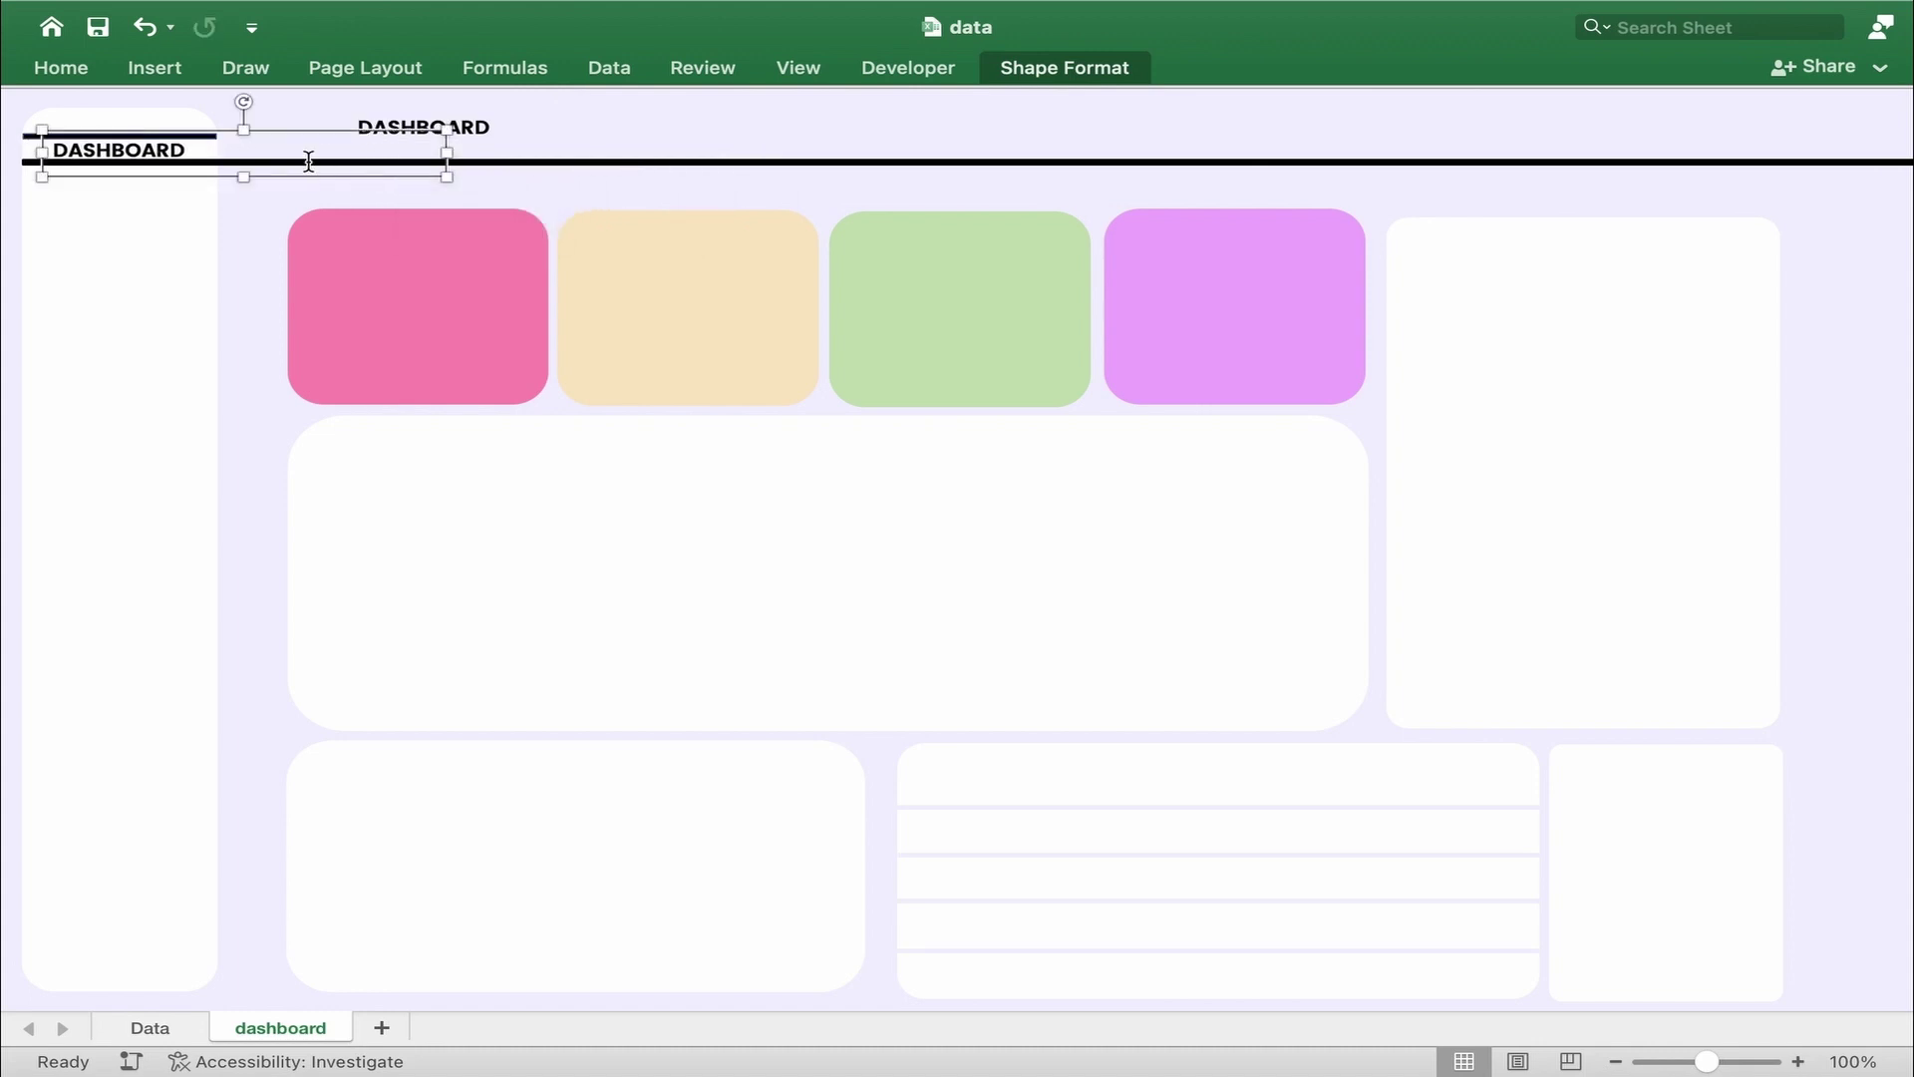
double_click(141, 152)
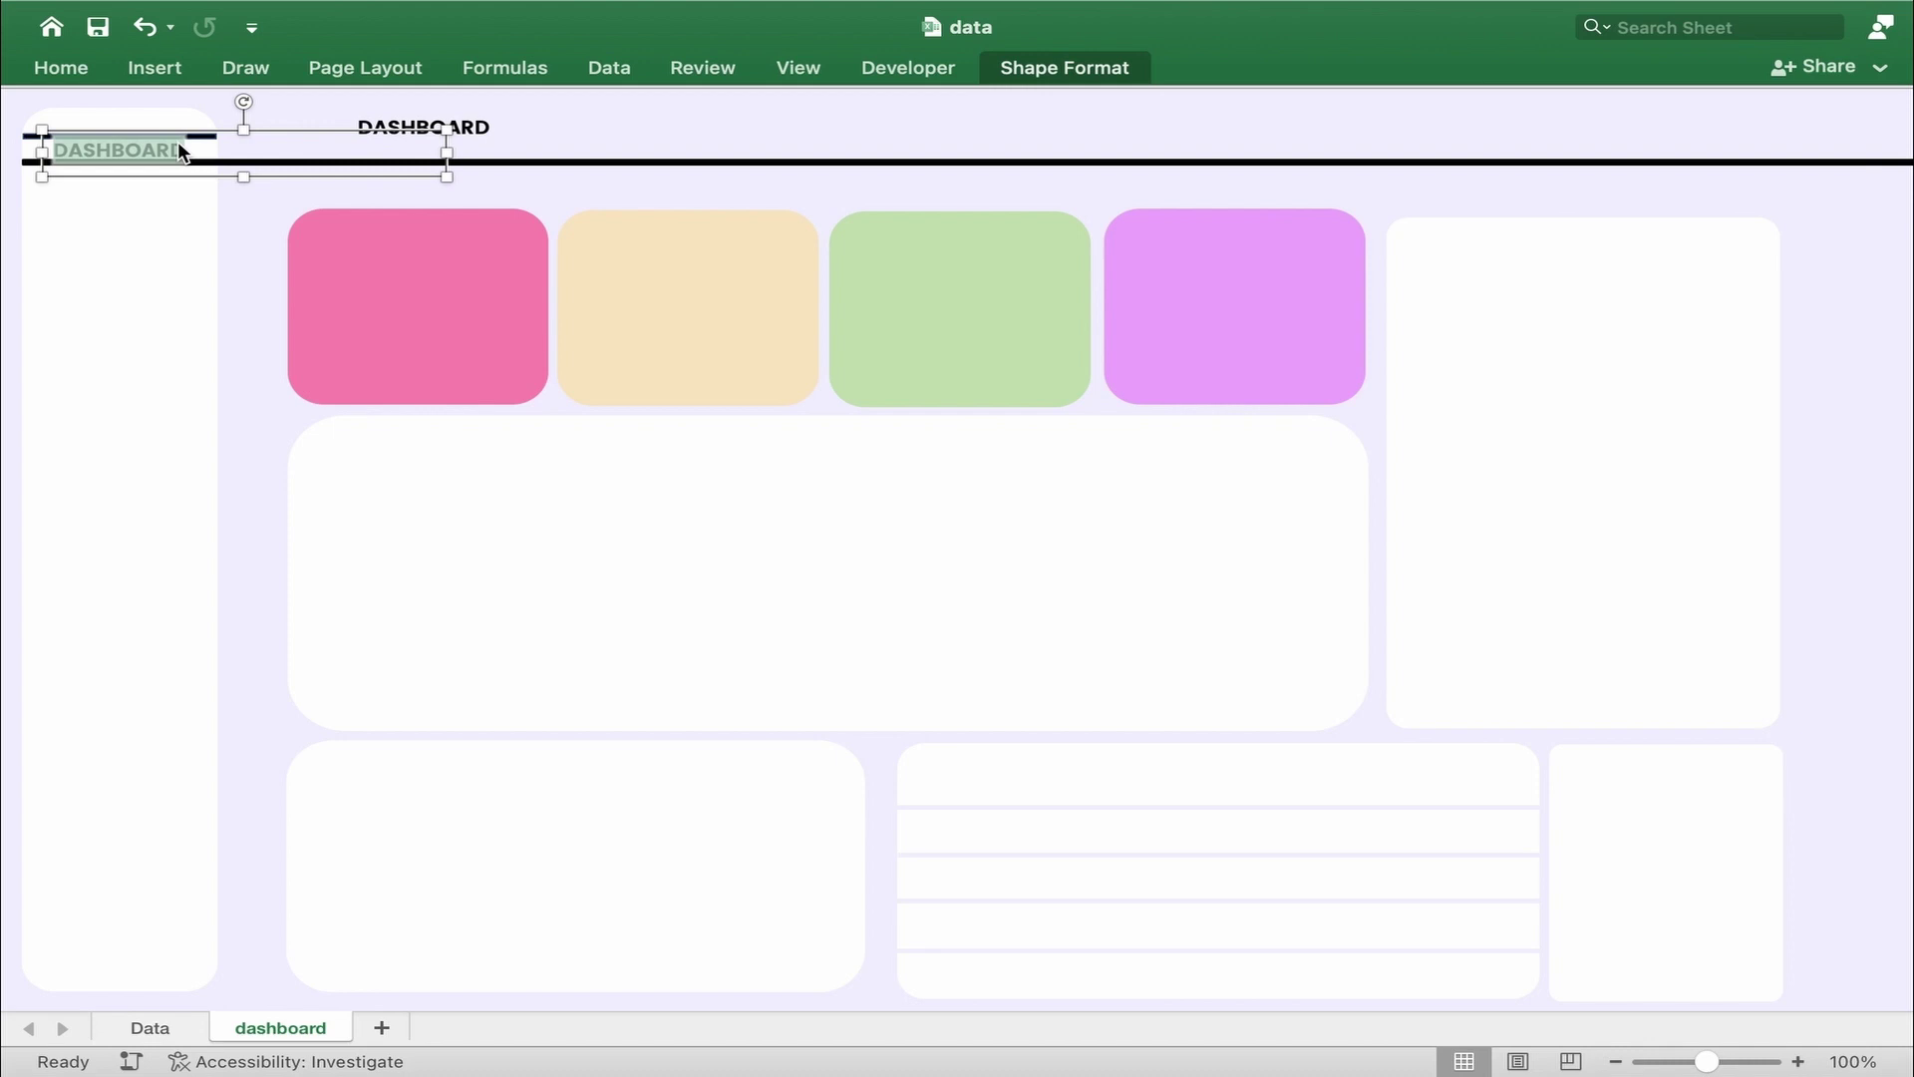
type("MAC")
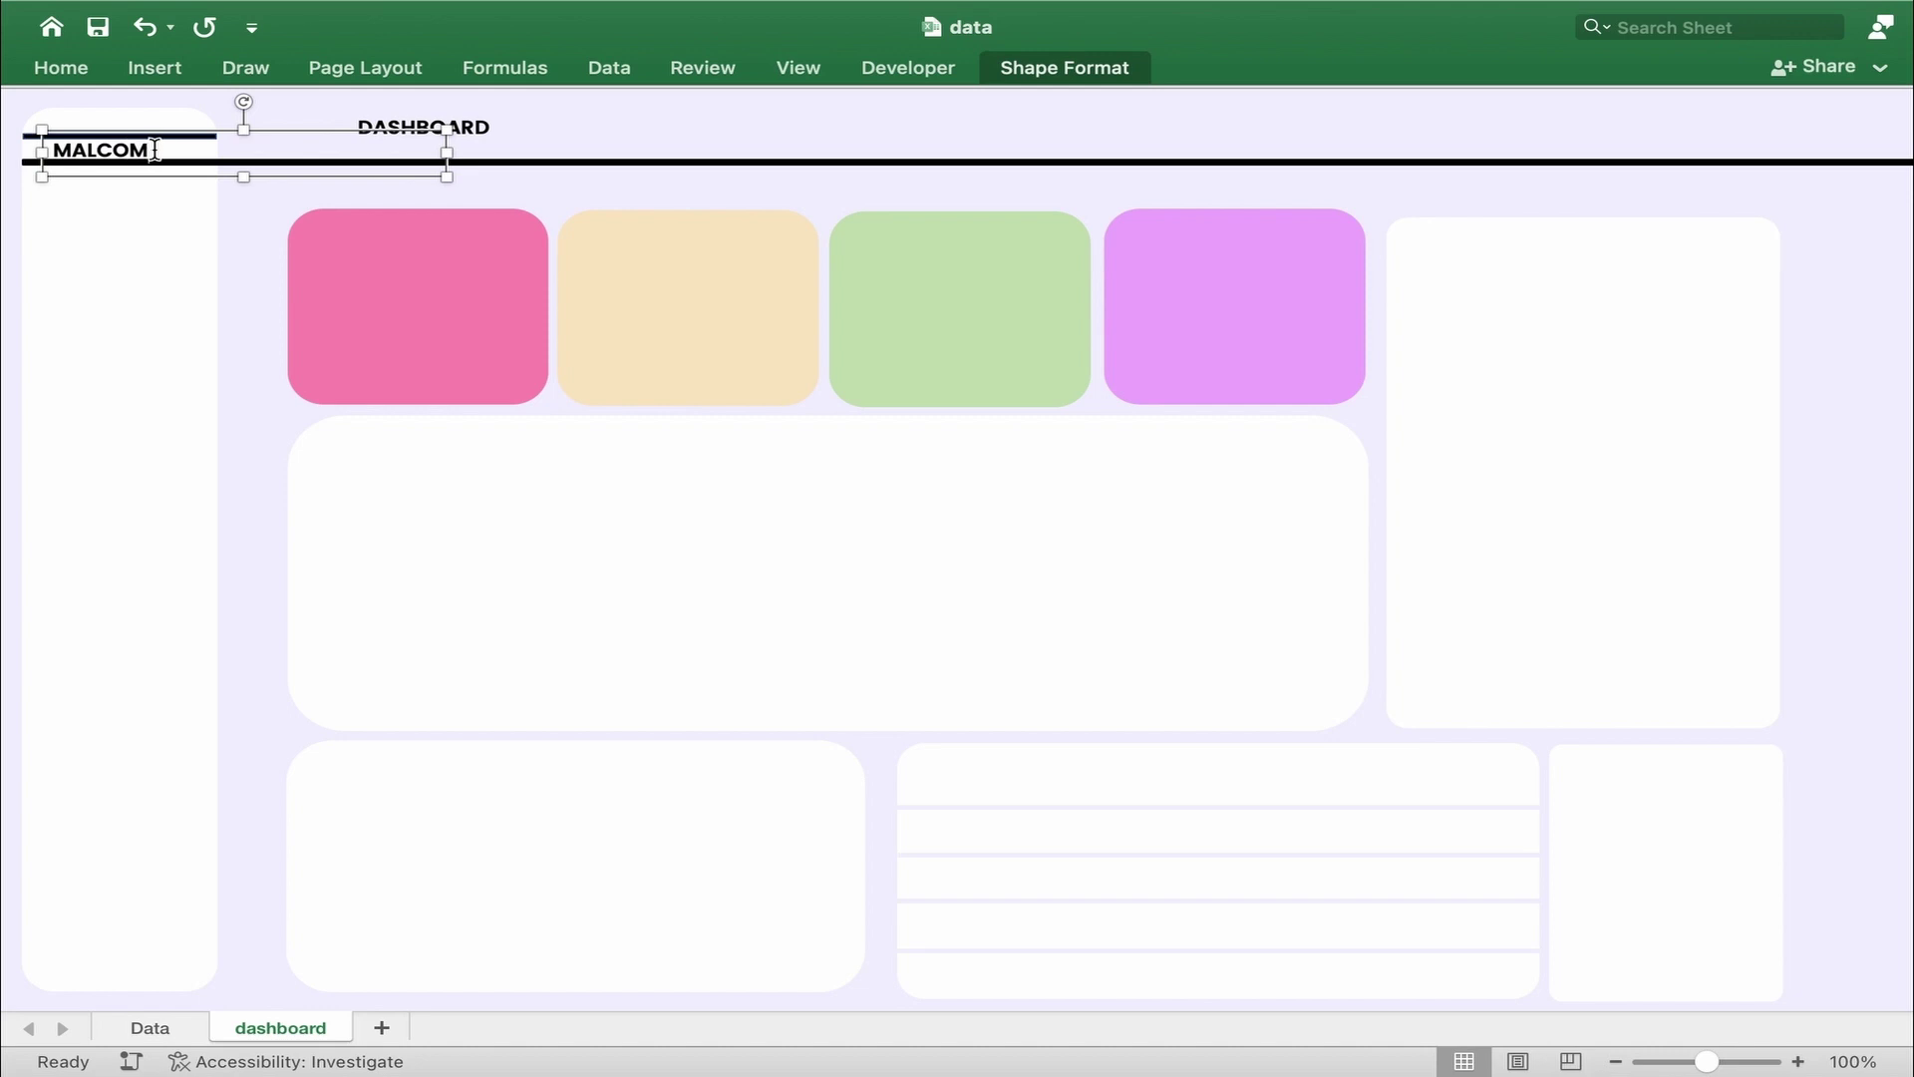
- Set the sidebar name text to the Poppins Regular font style
left_click_drag(155, 150, 2, 151)
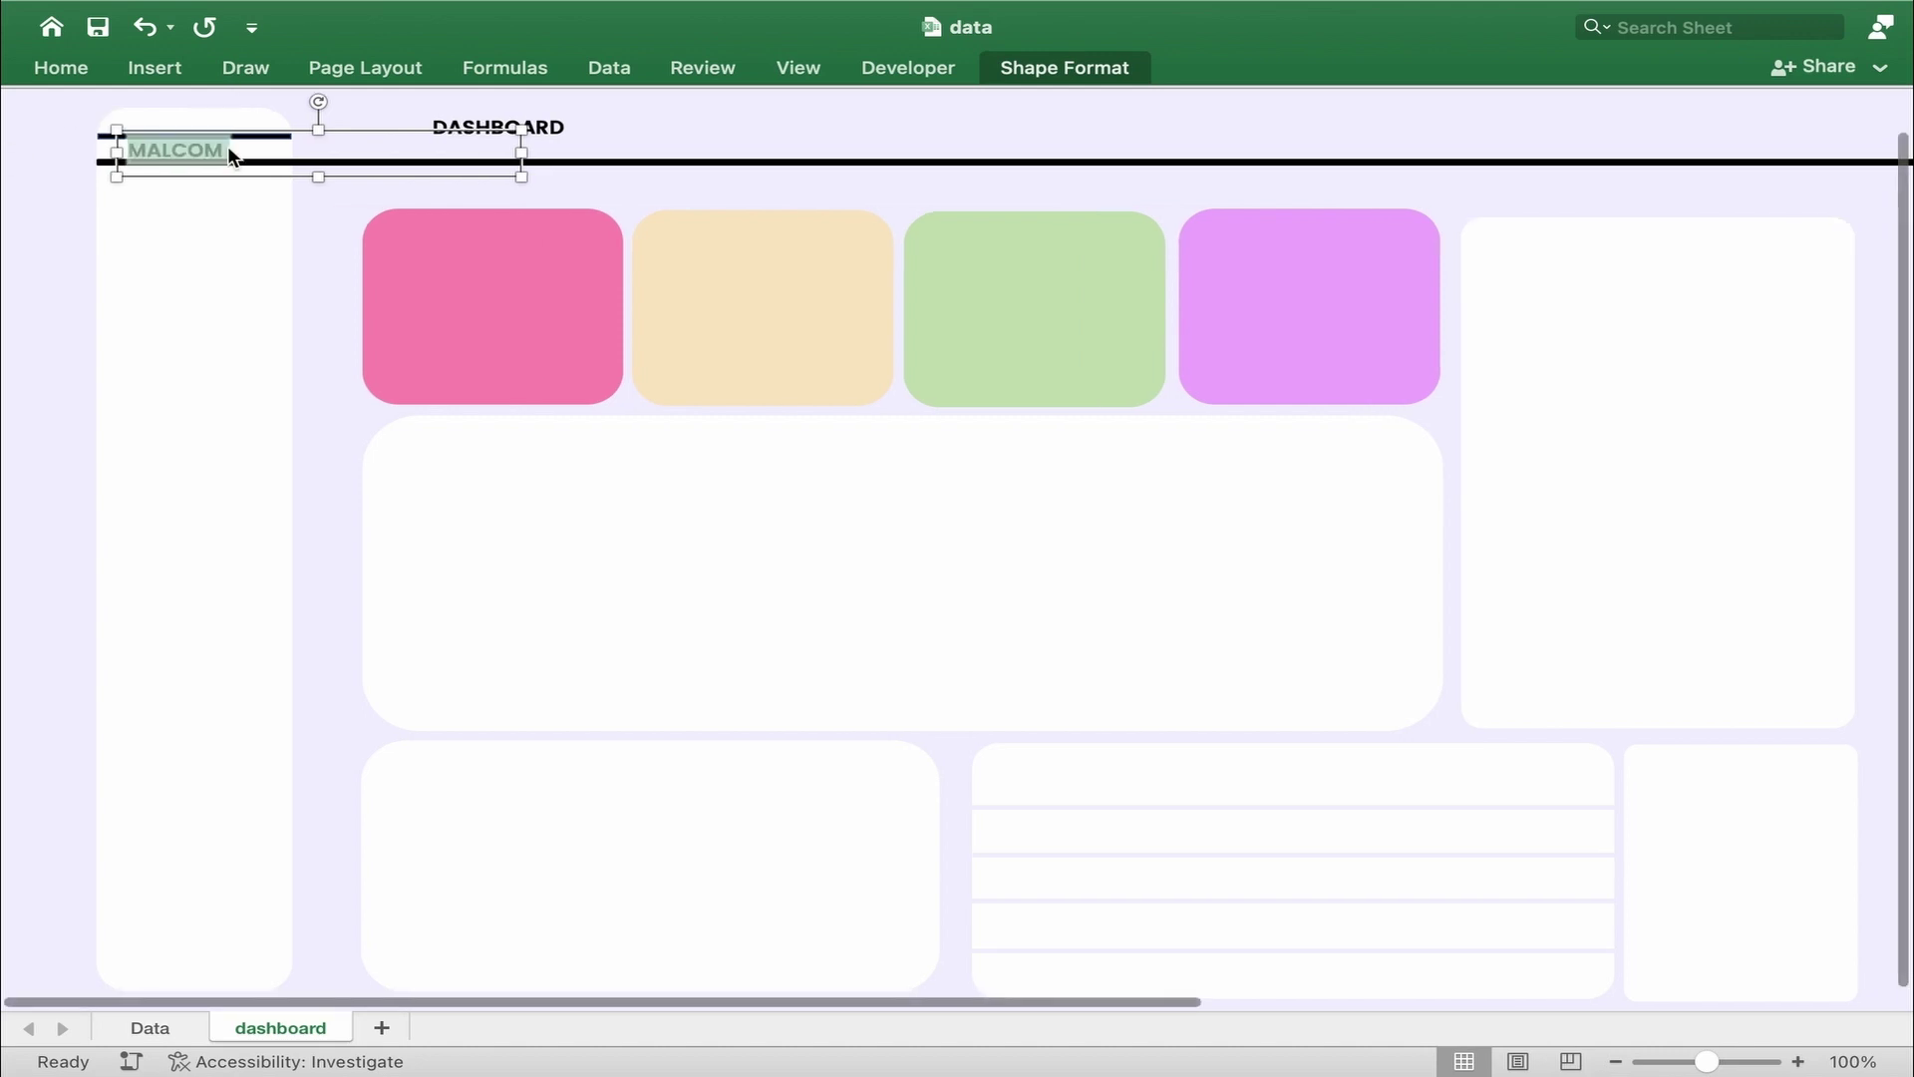
scroll(418, 179, "right", 3)
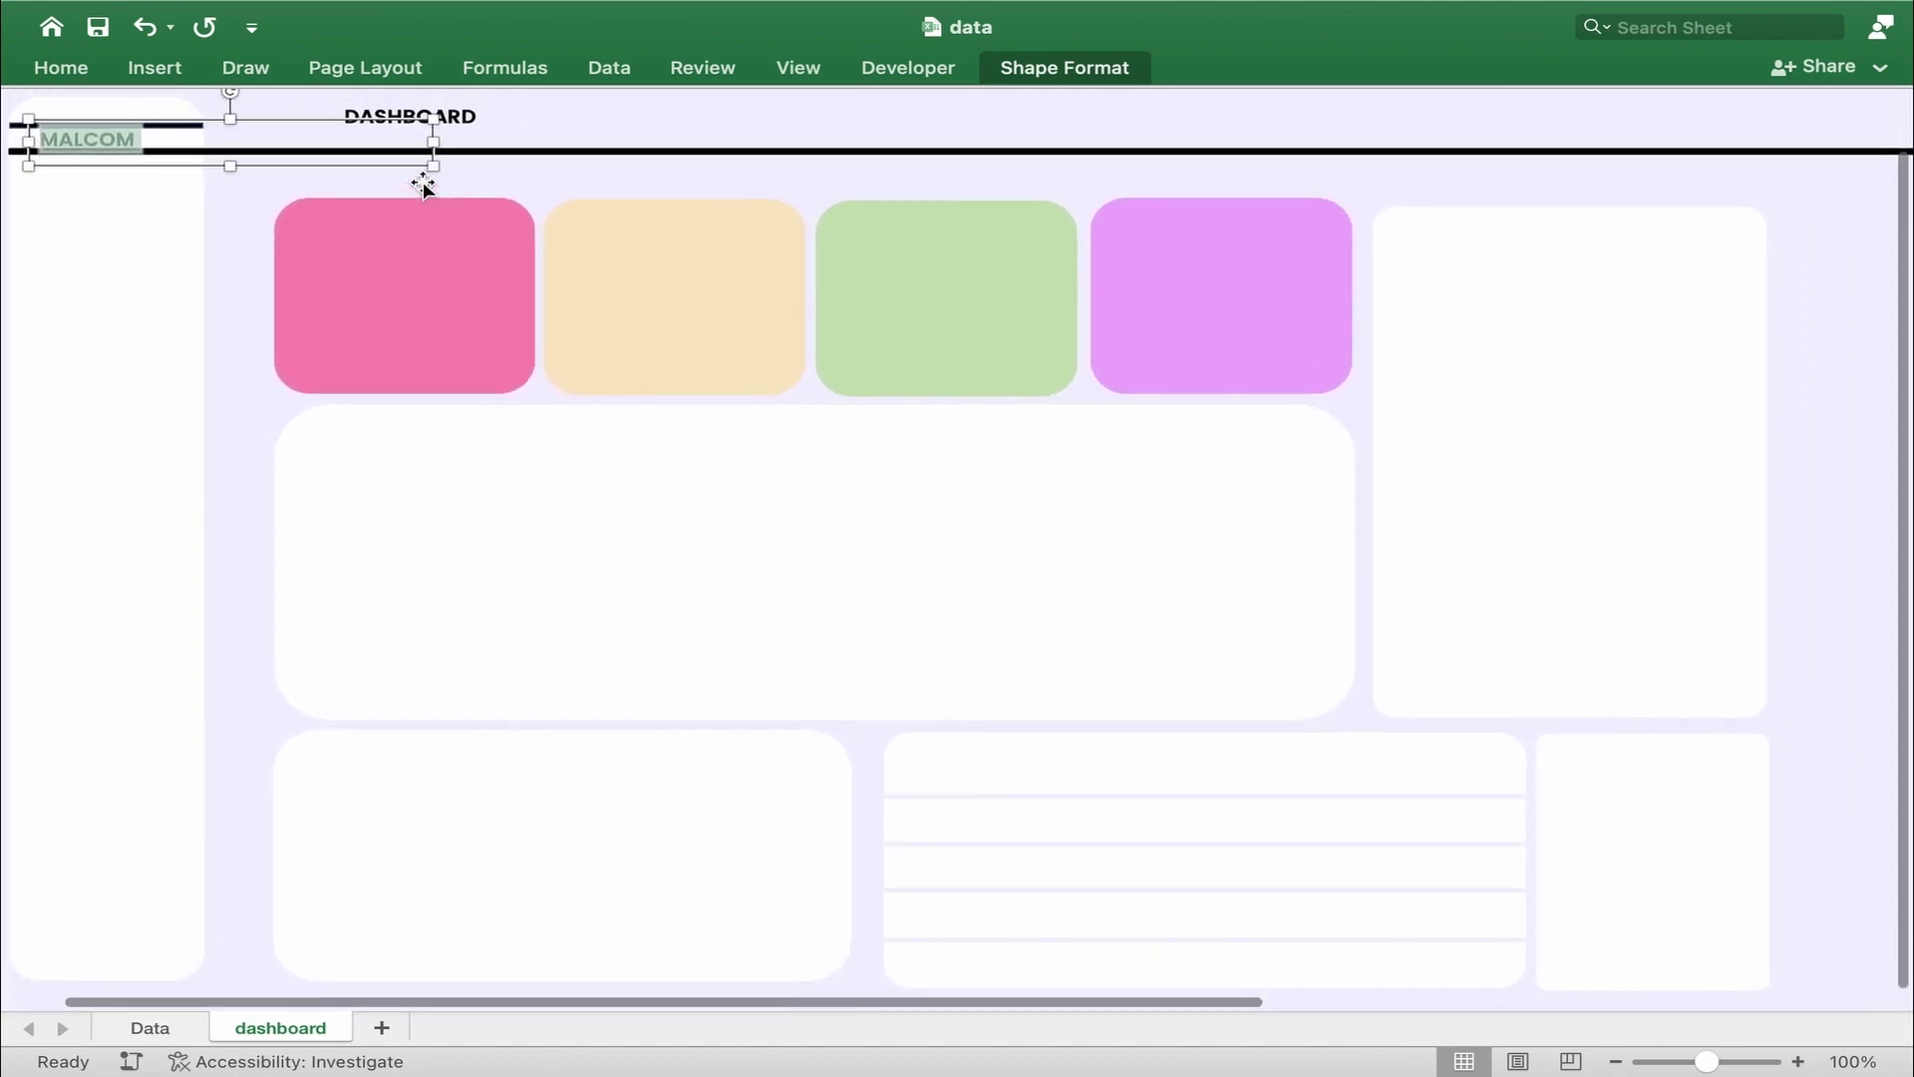
left_click(49, 68)
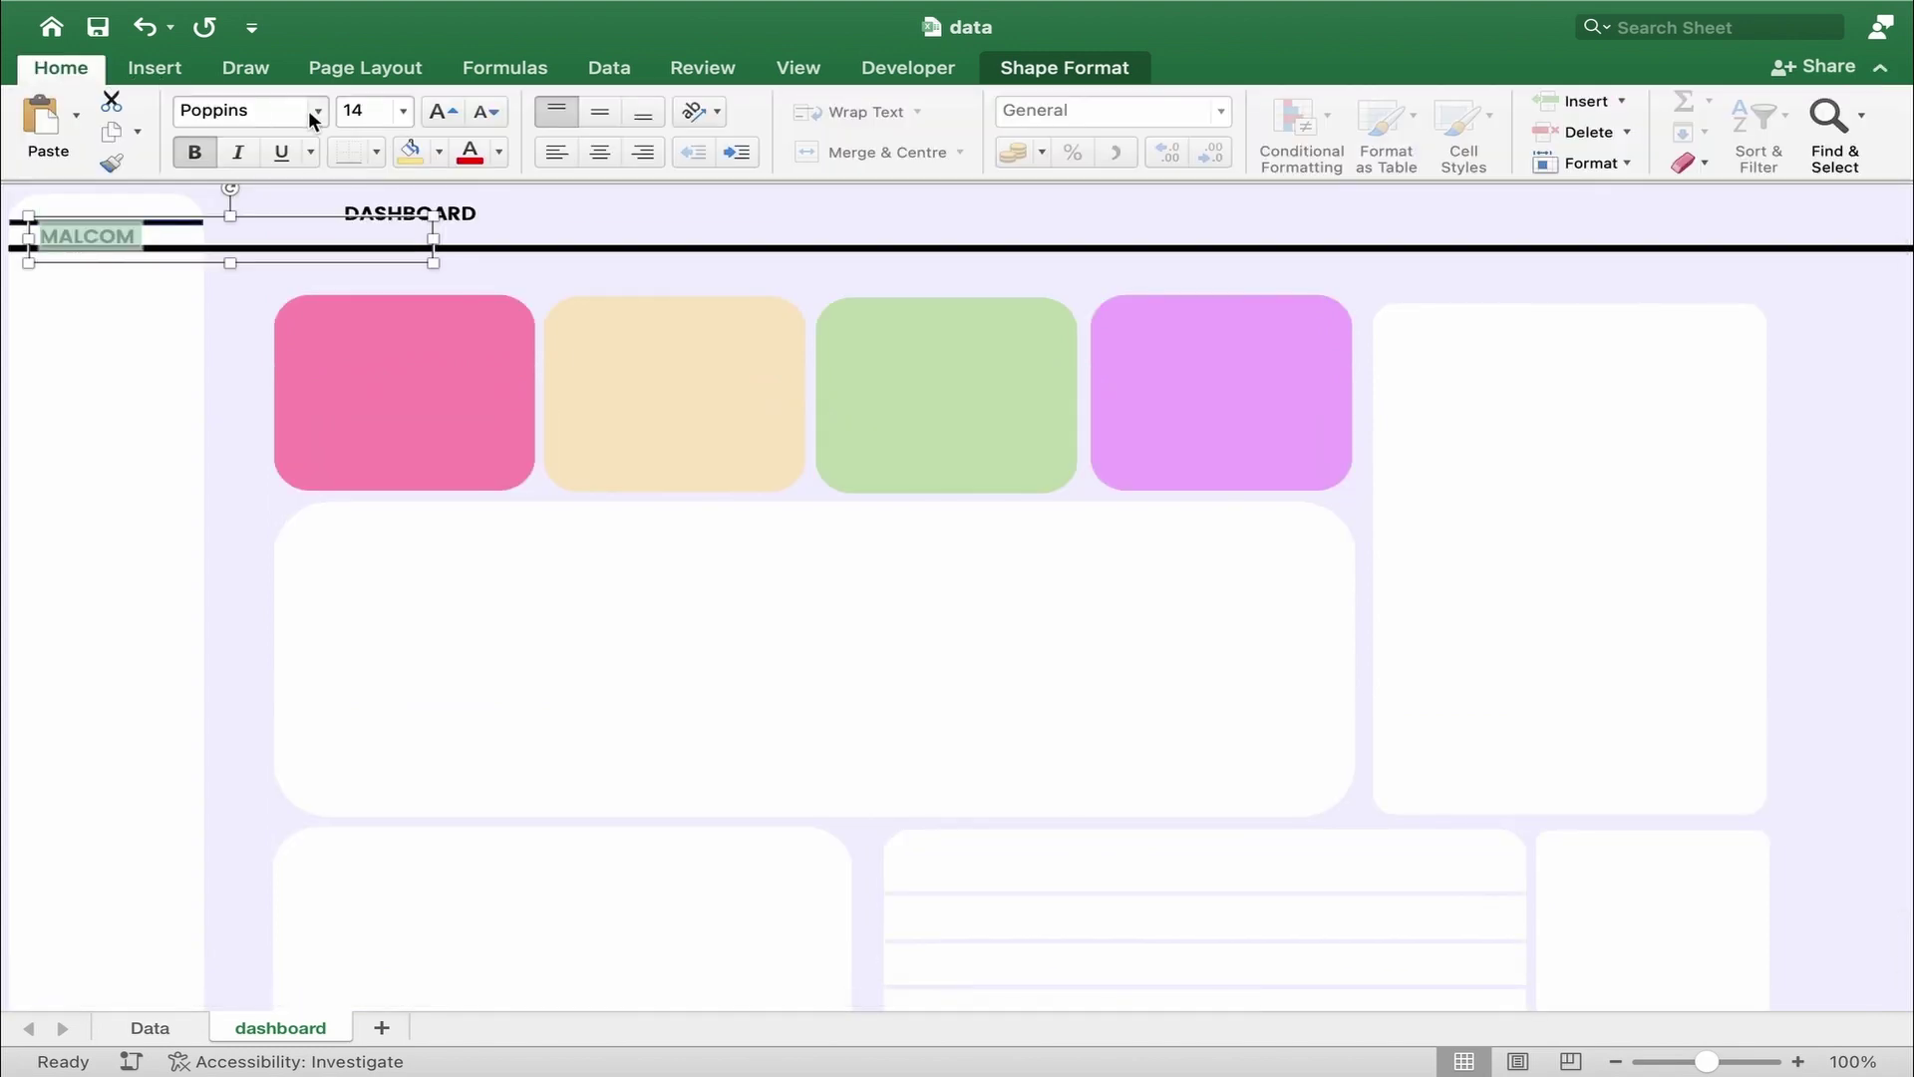
left_click(317, 112)
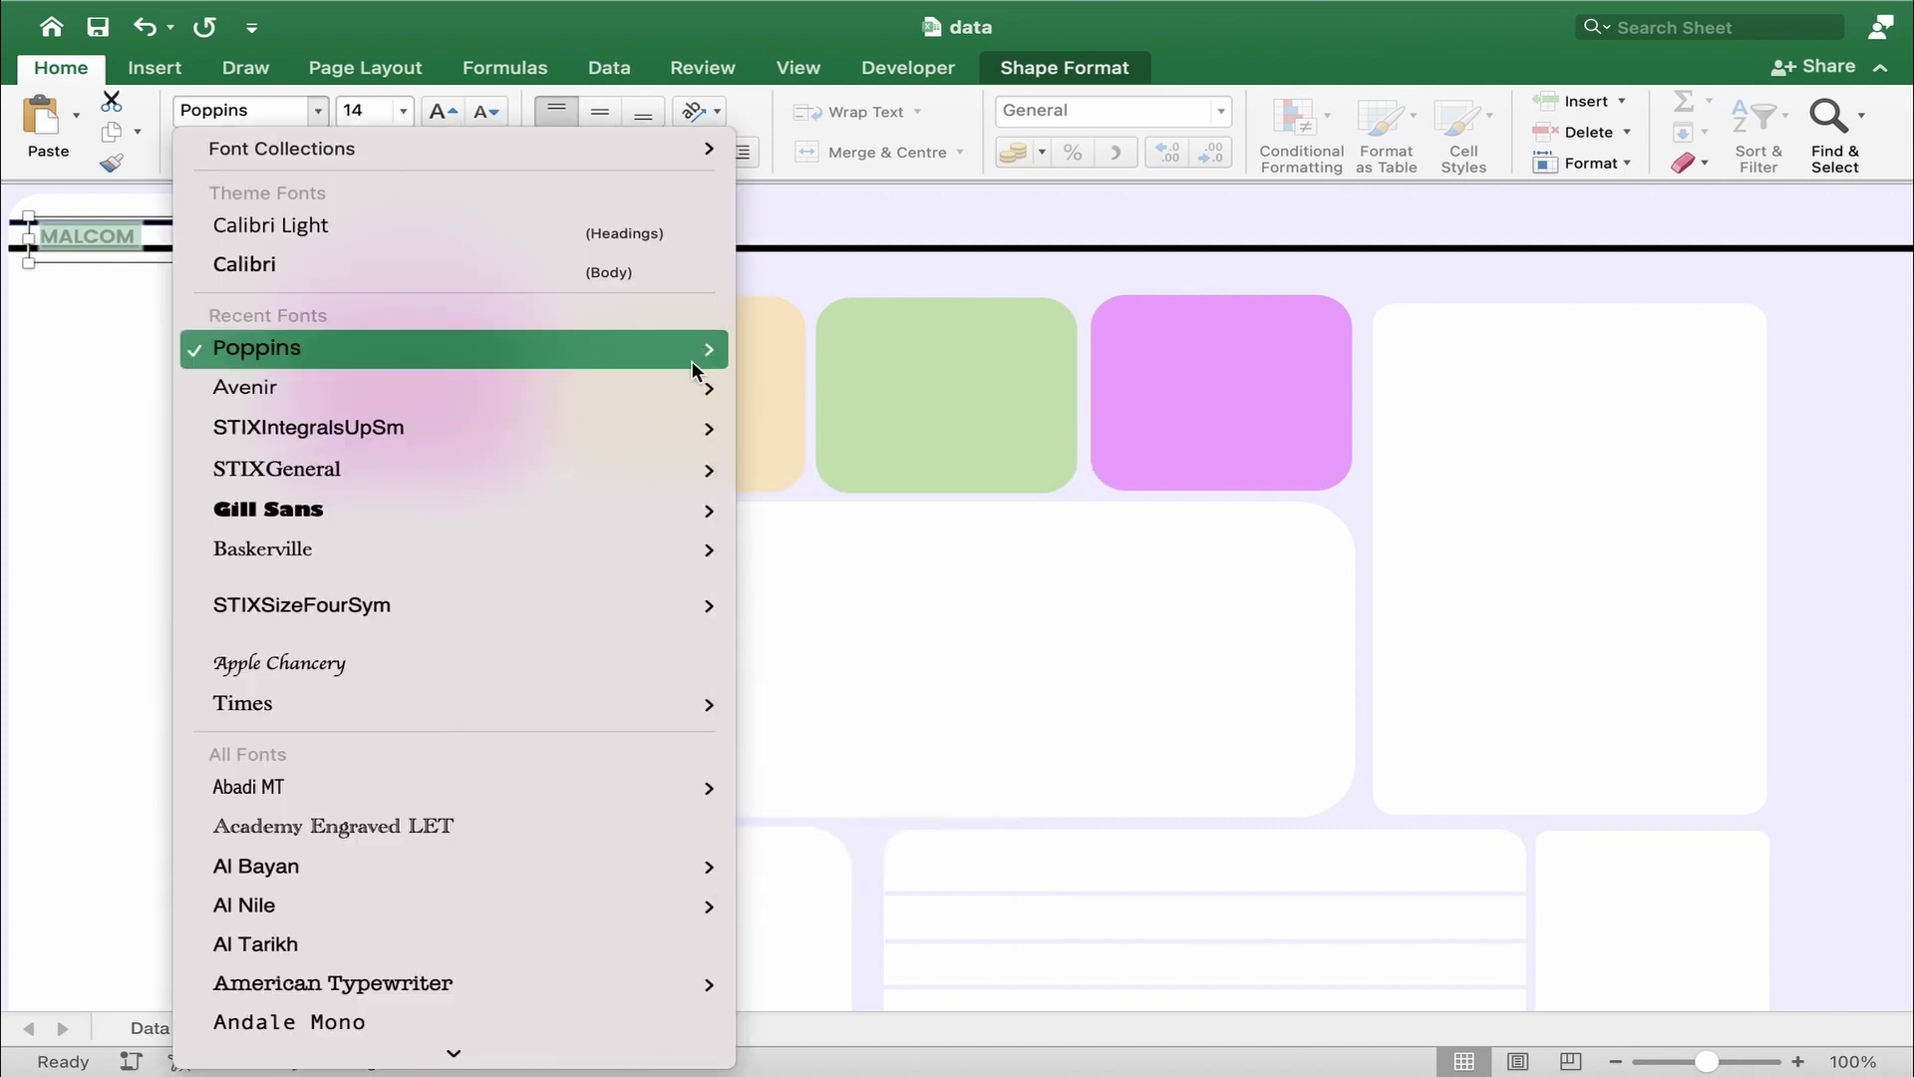
mouse_move(695, 361)
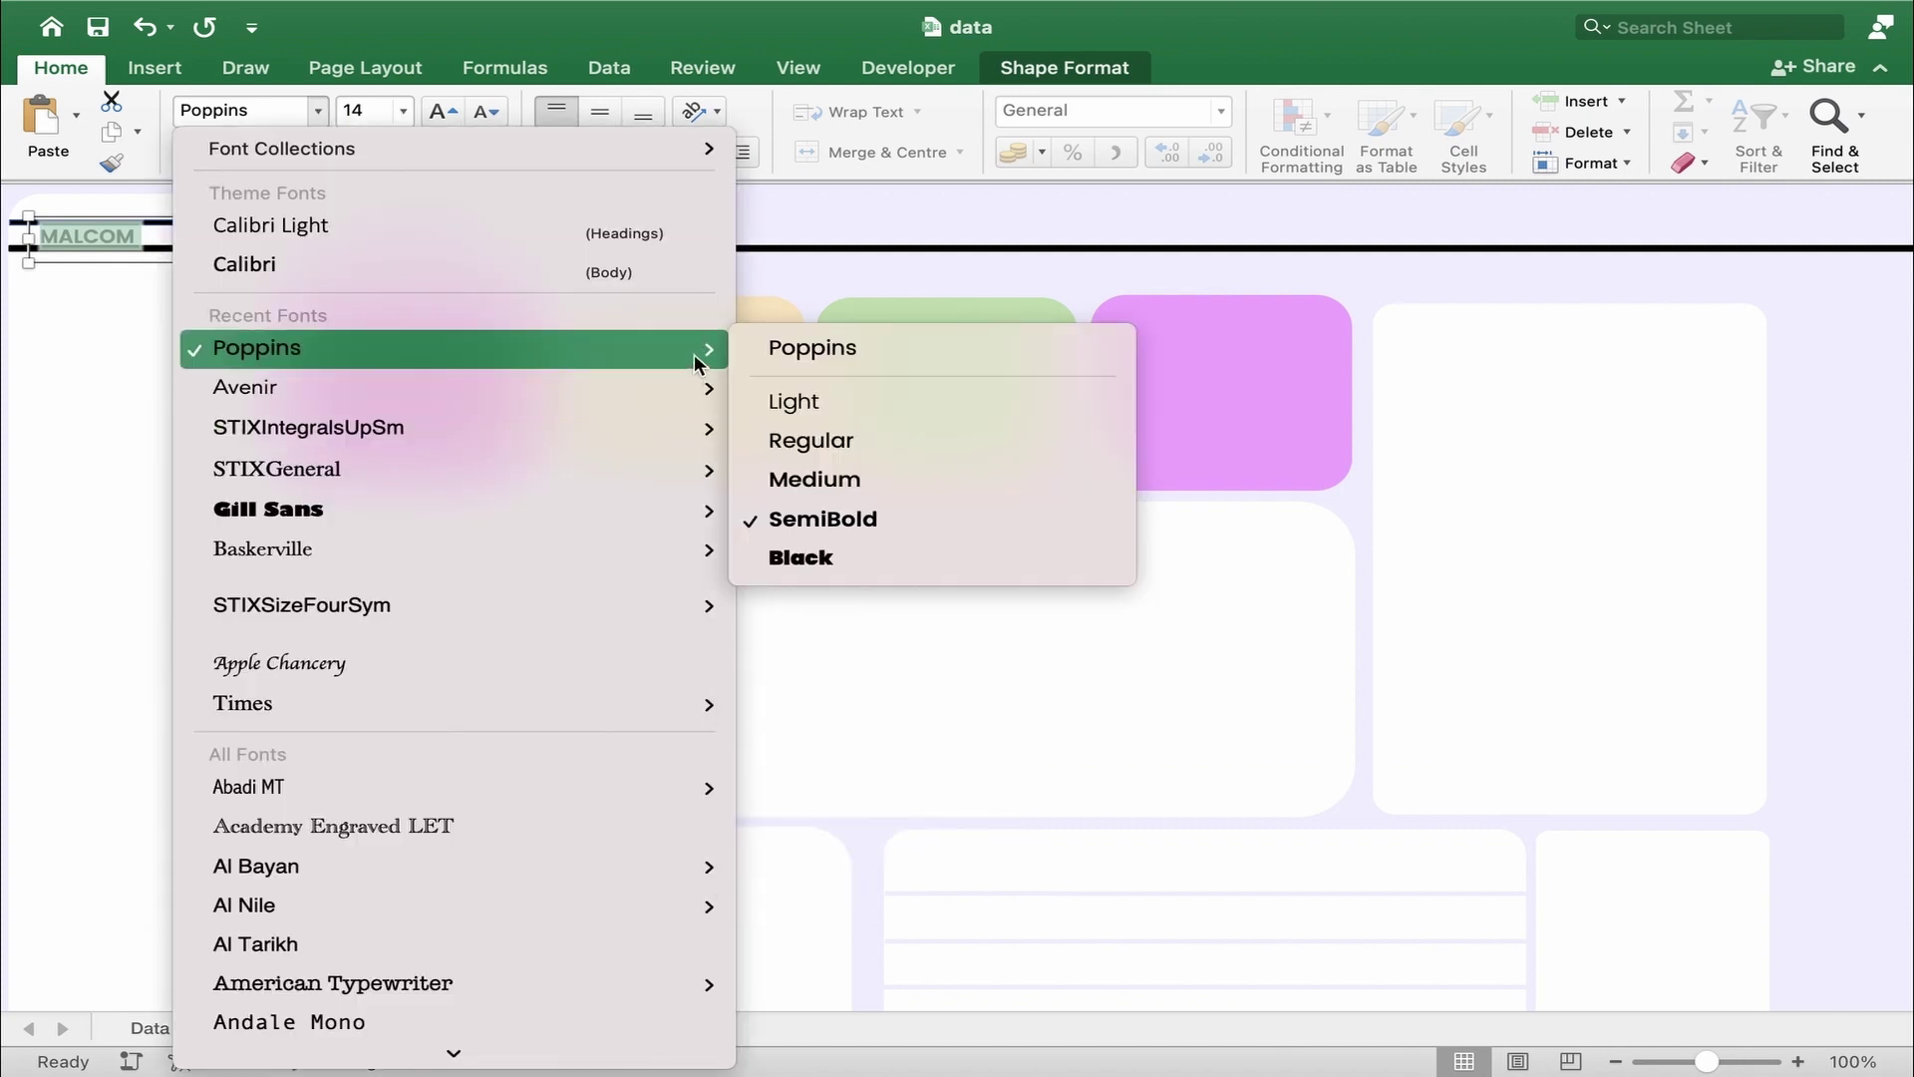
left_click(832, 440)
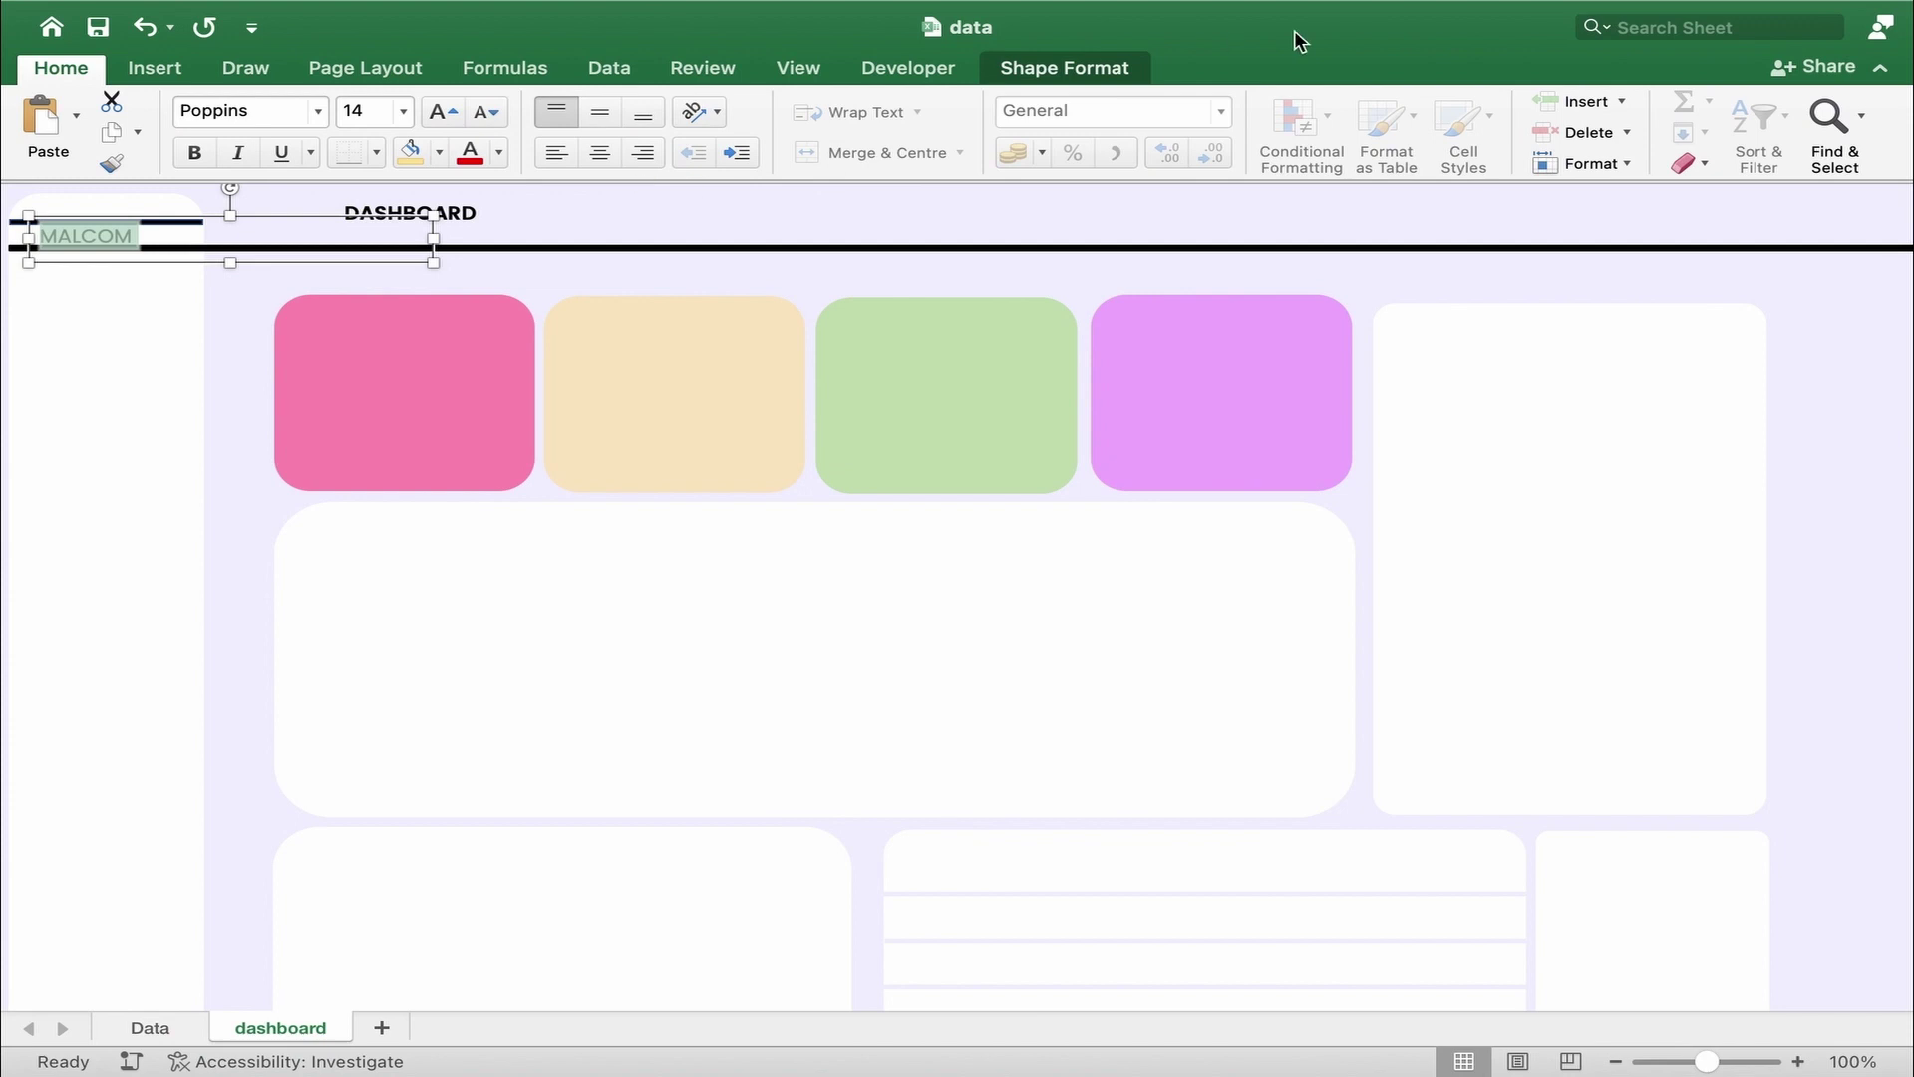
left_click(155, 336)
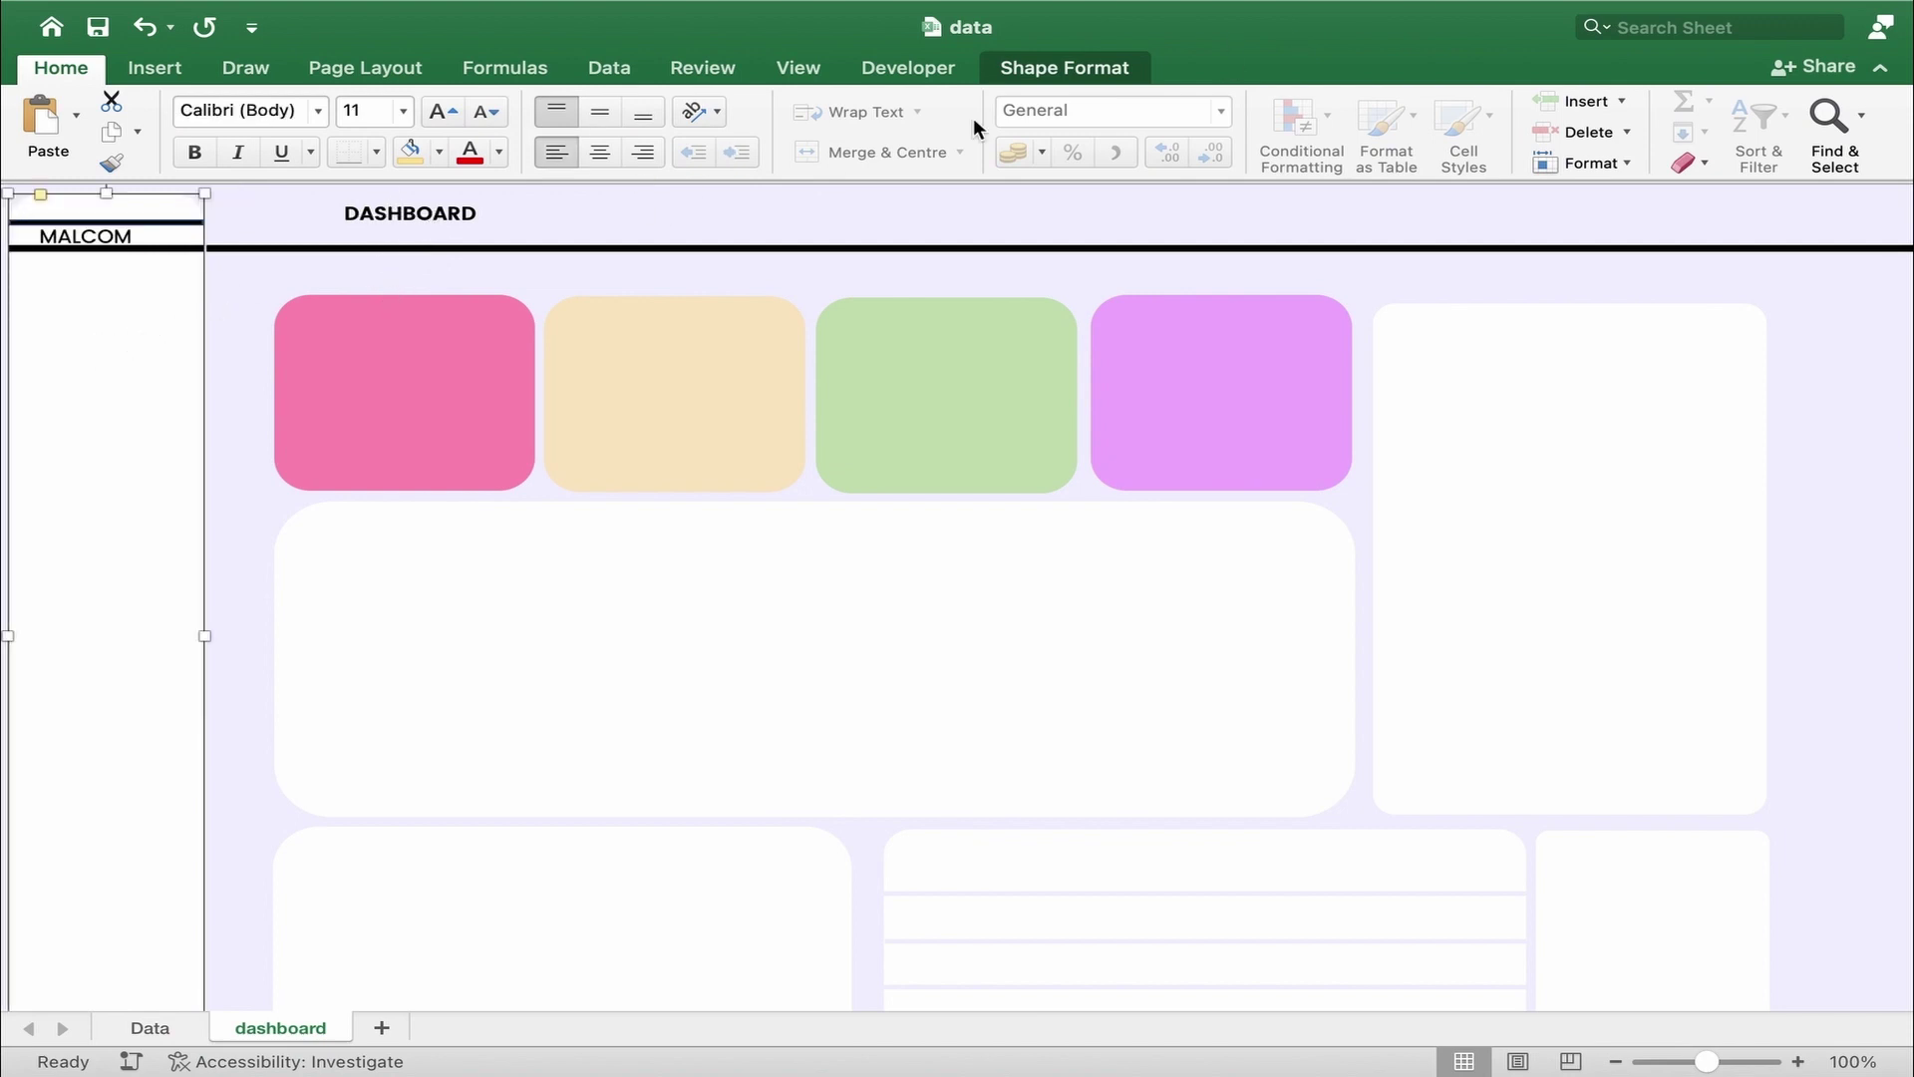
left_click(1883, 72)
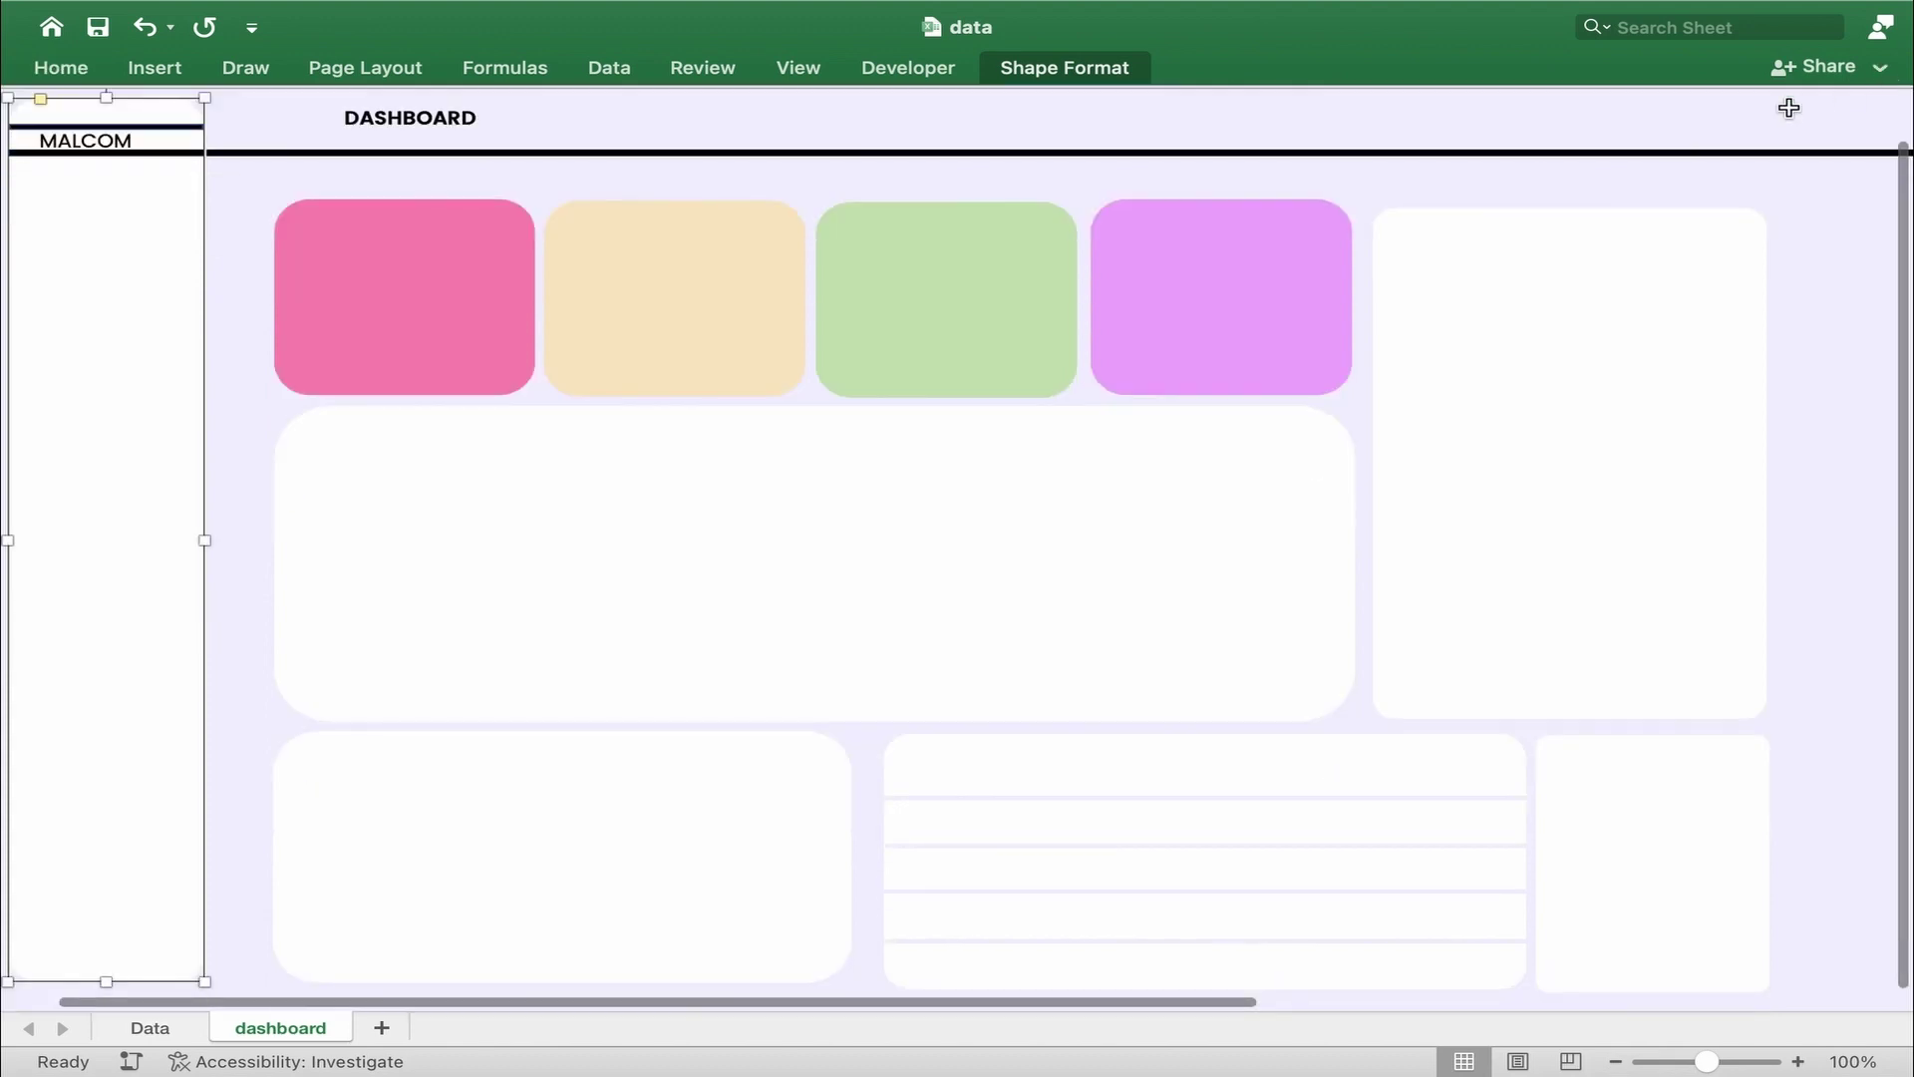
left_click(1827, 206)
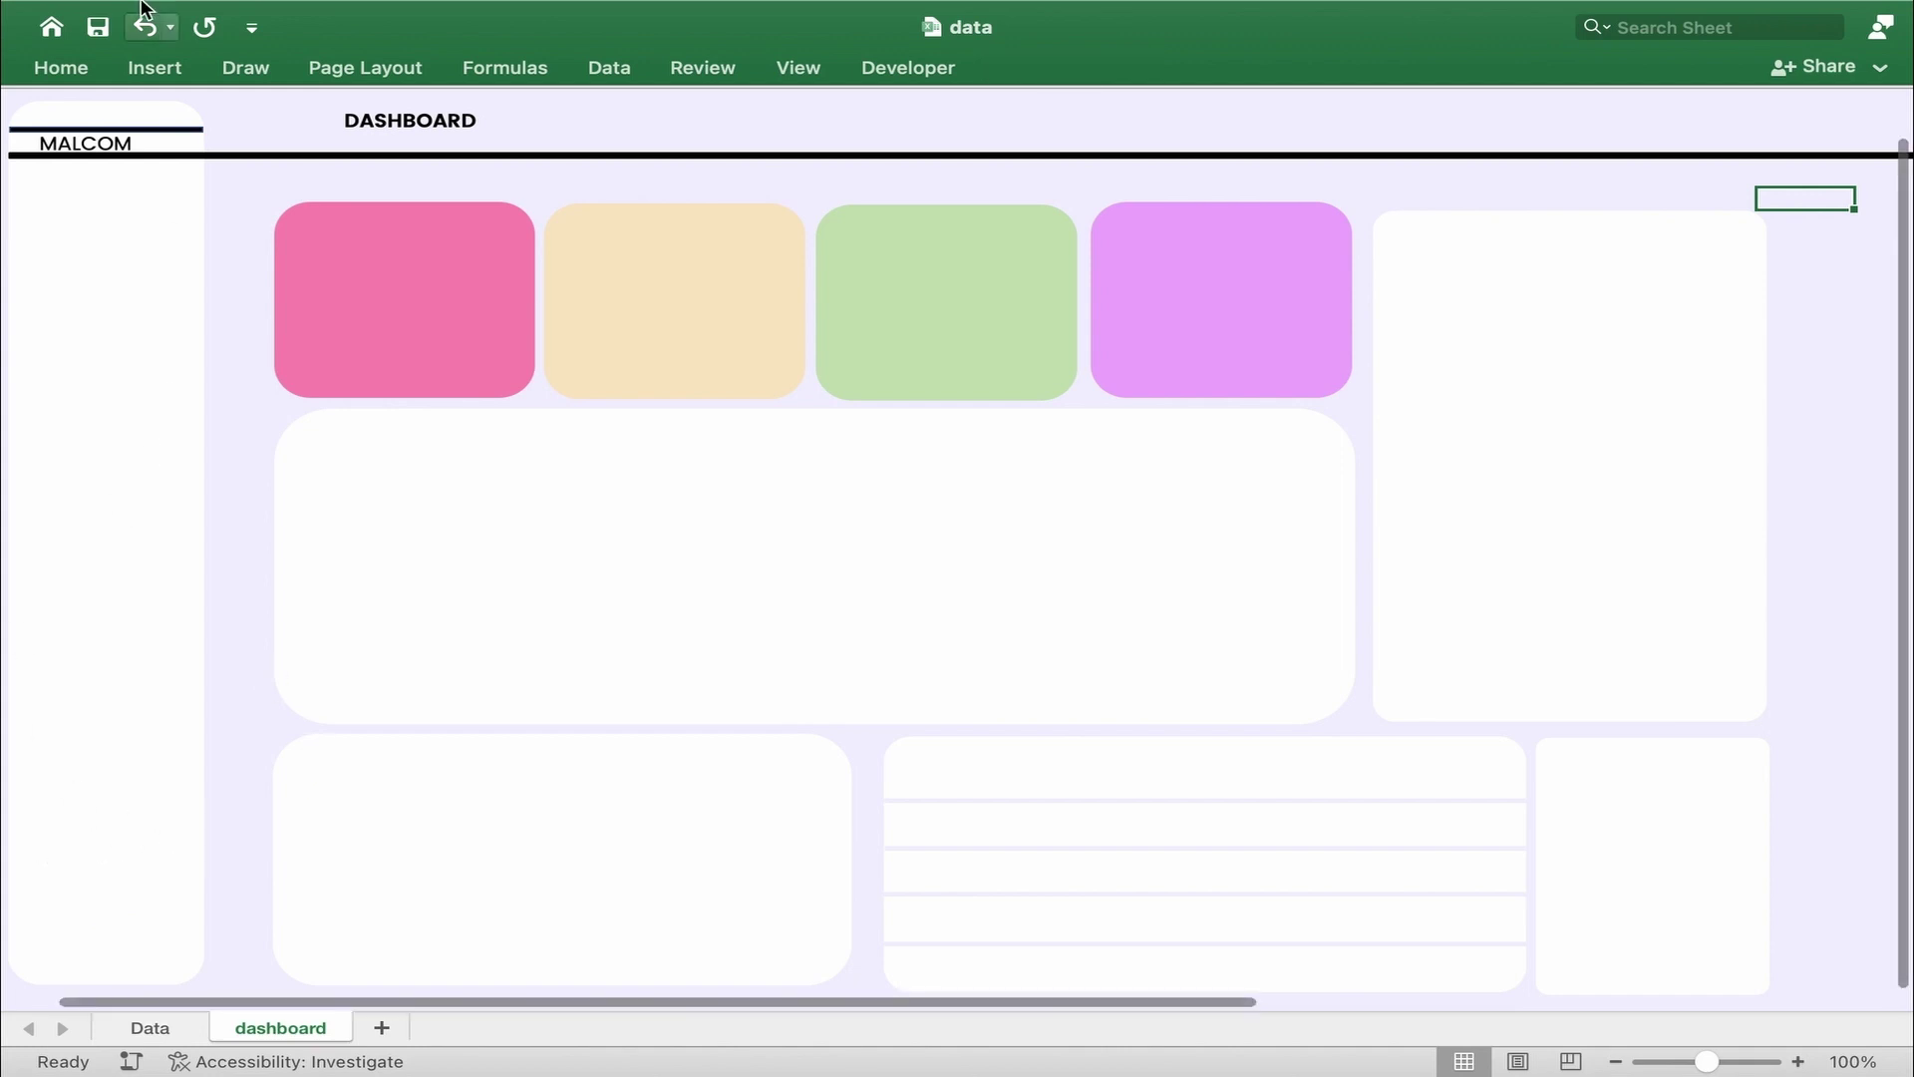
- Place a copy of the purple card at the lower end of the white sidebar, sized about 1.91" high and 1.56" wide
mouse_move(134, 8)
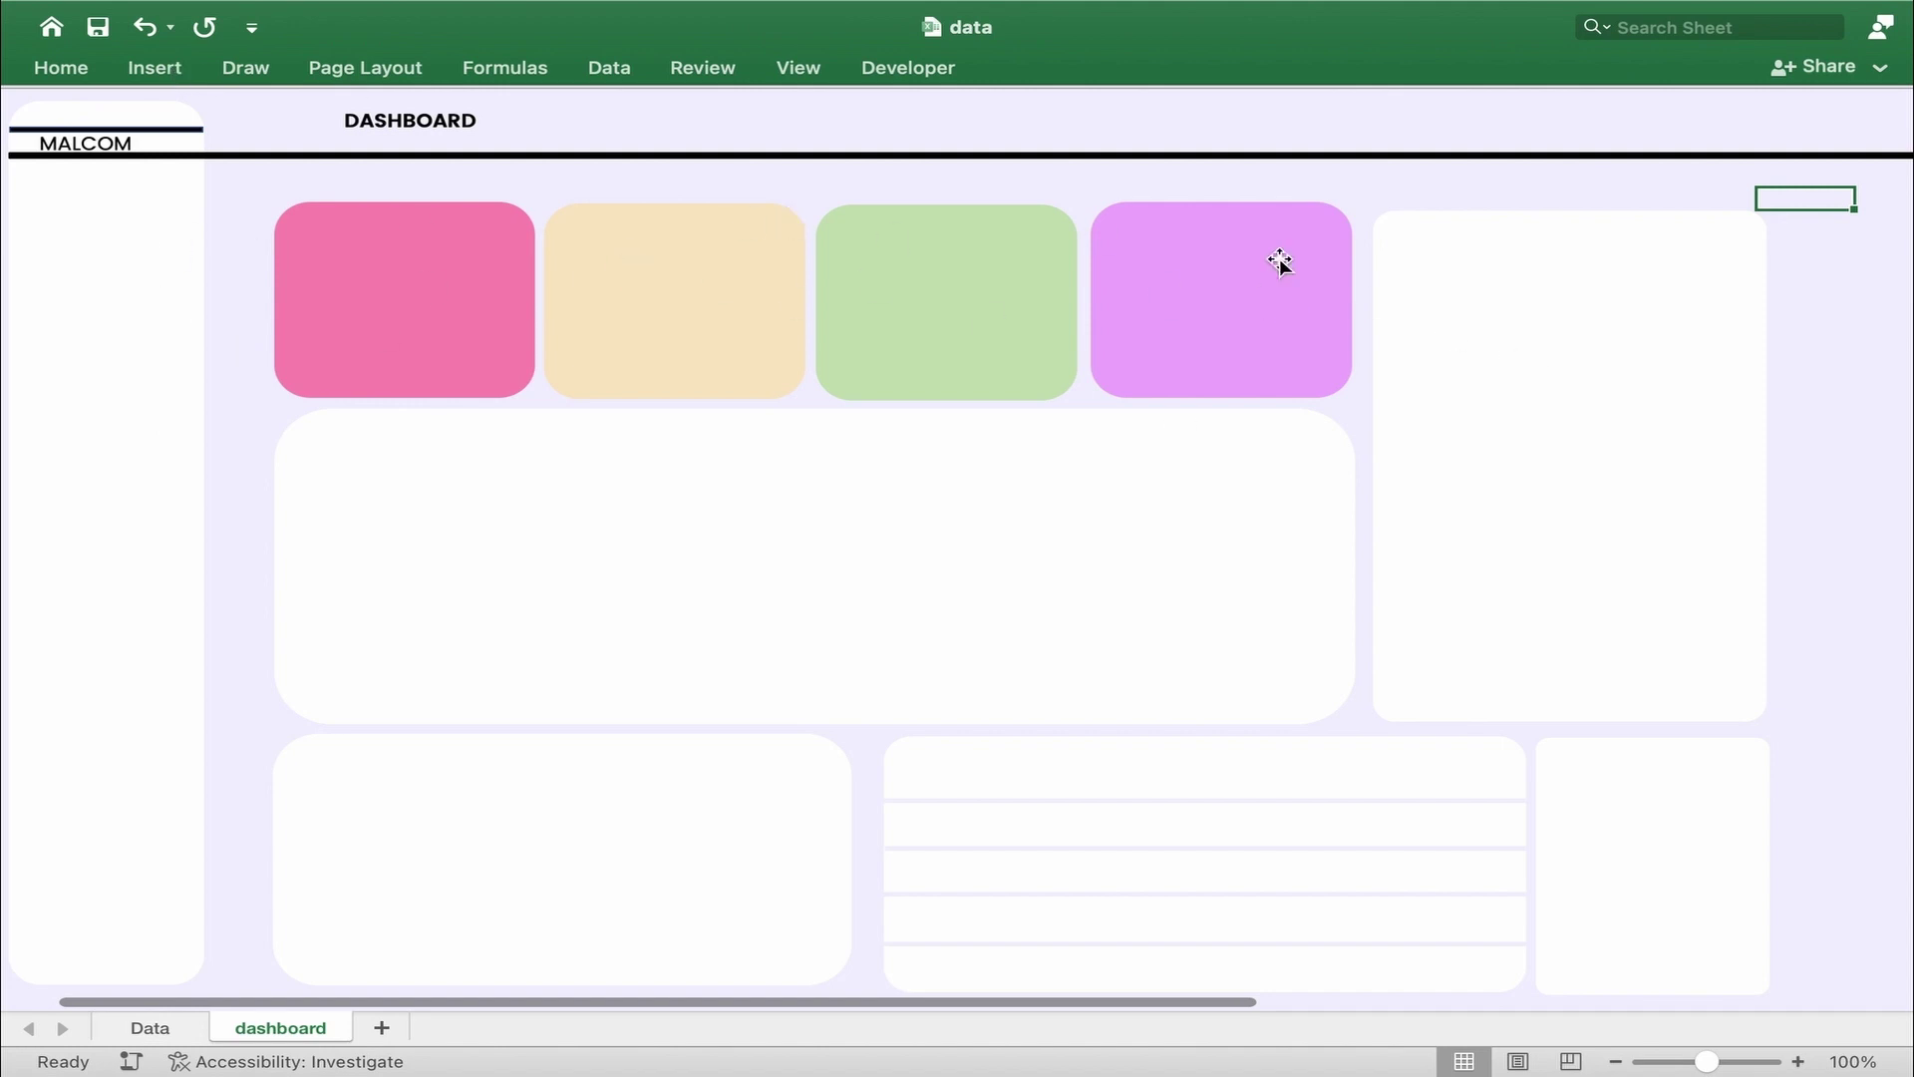
left_click(1217, 269)
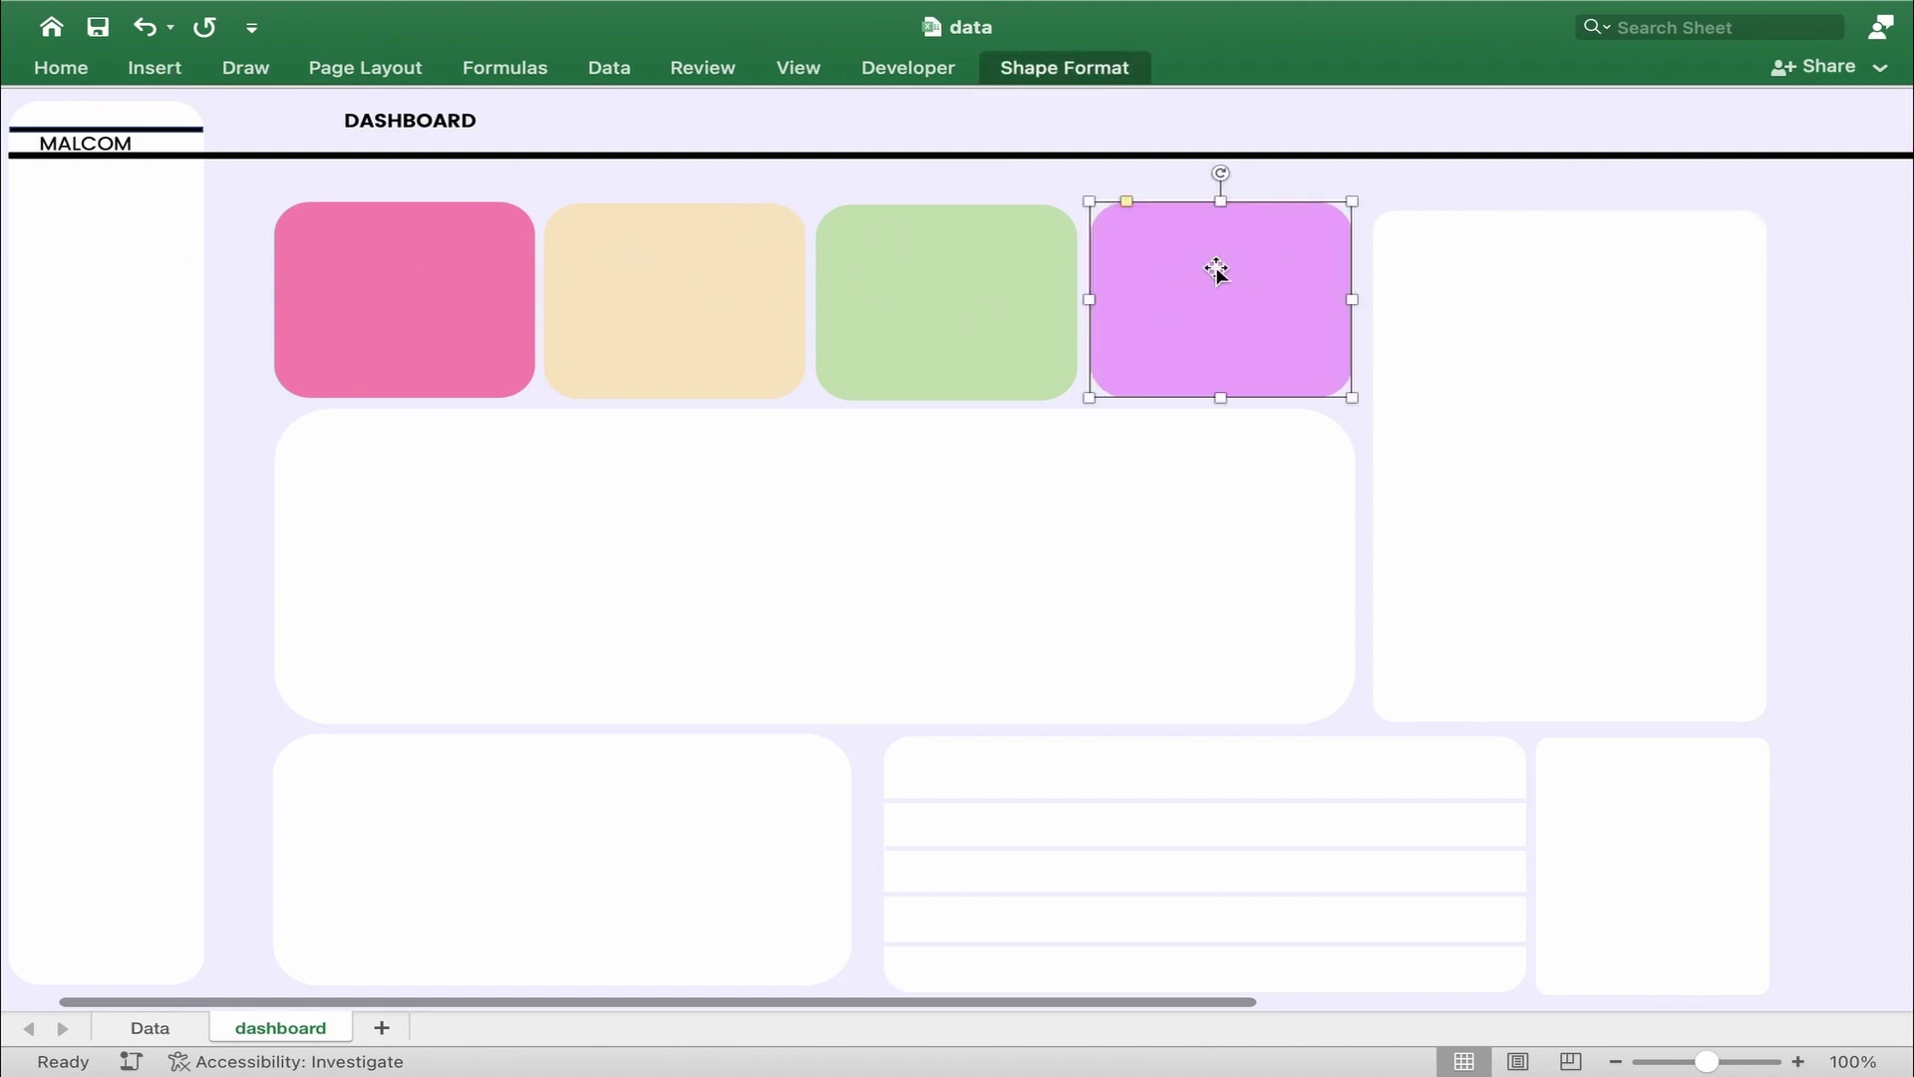
left_click_drag(1216, 265, 129, 869)
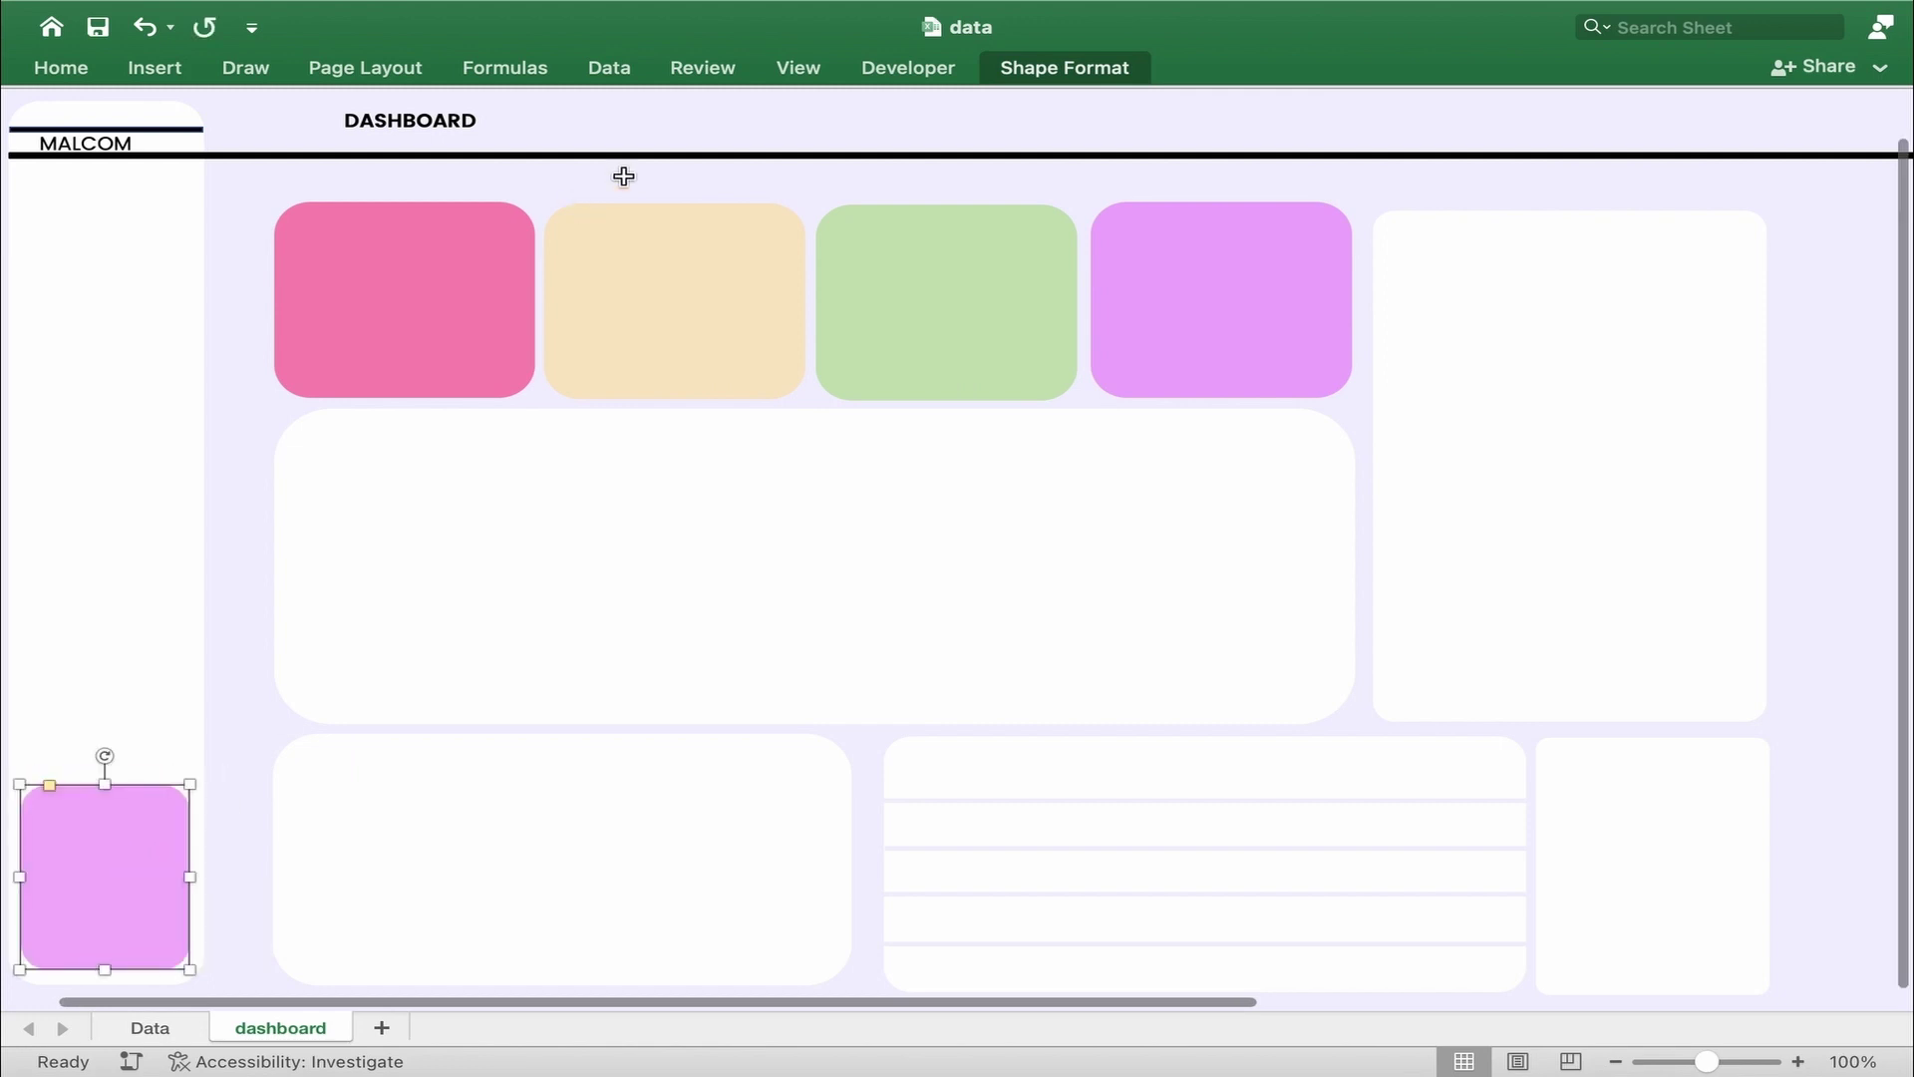
left_click(460, 313)
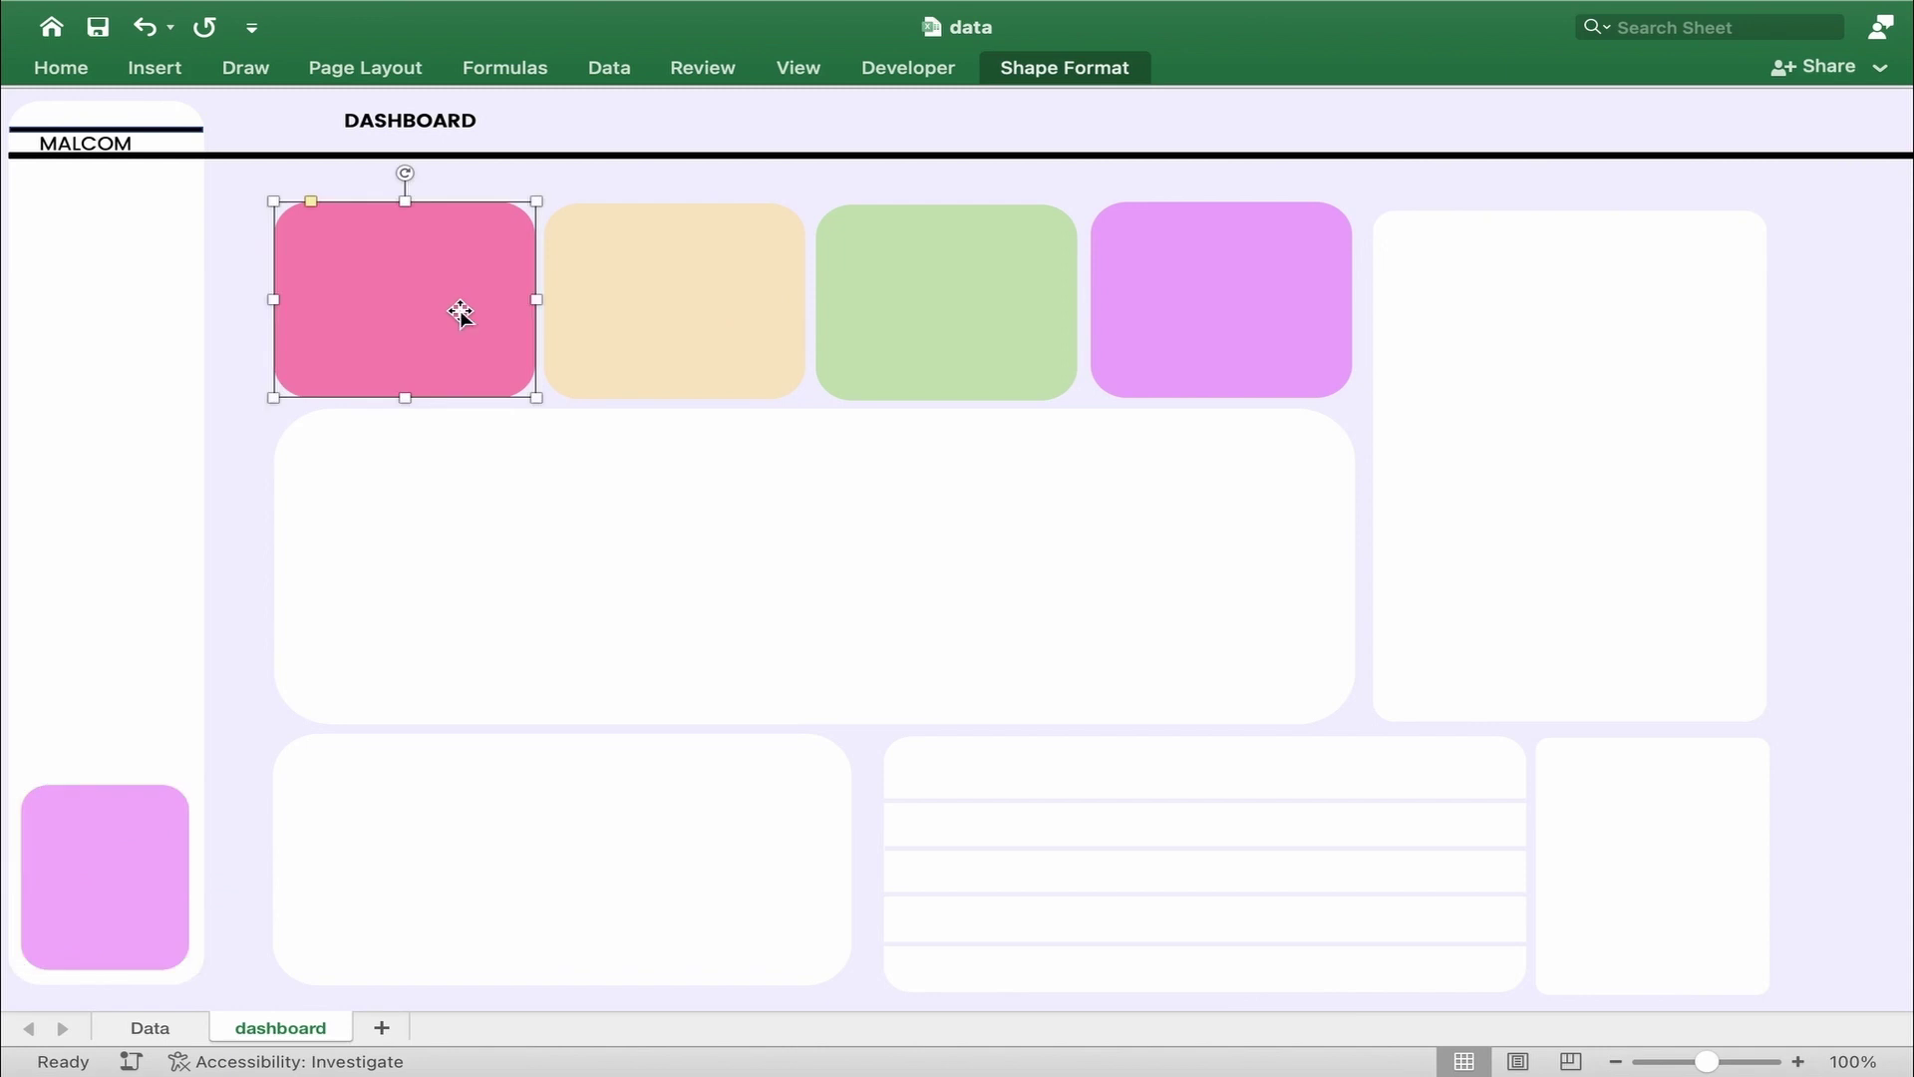
- Duplicate the purple sidebar card and fill the copy with the lightest grey theme colour
left_click(131, 890)
key("super+d")
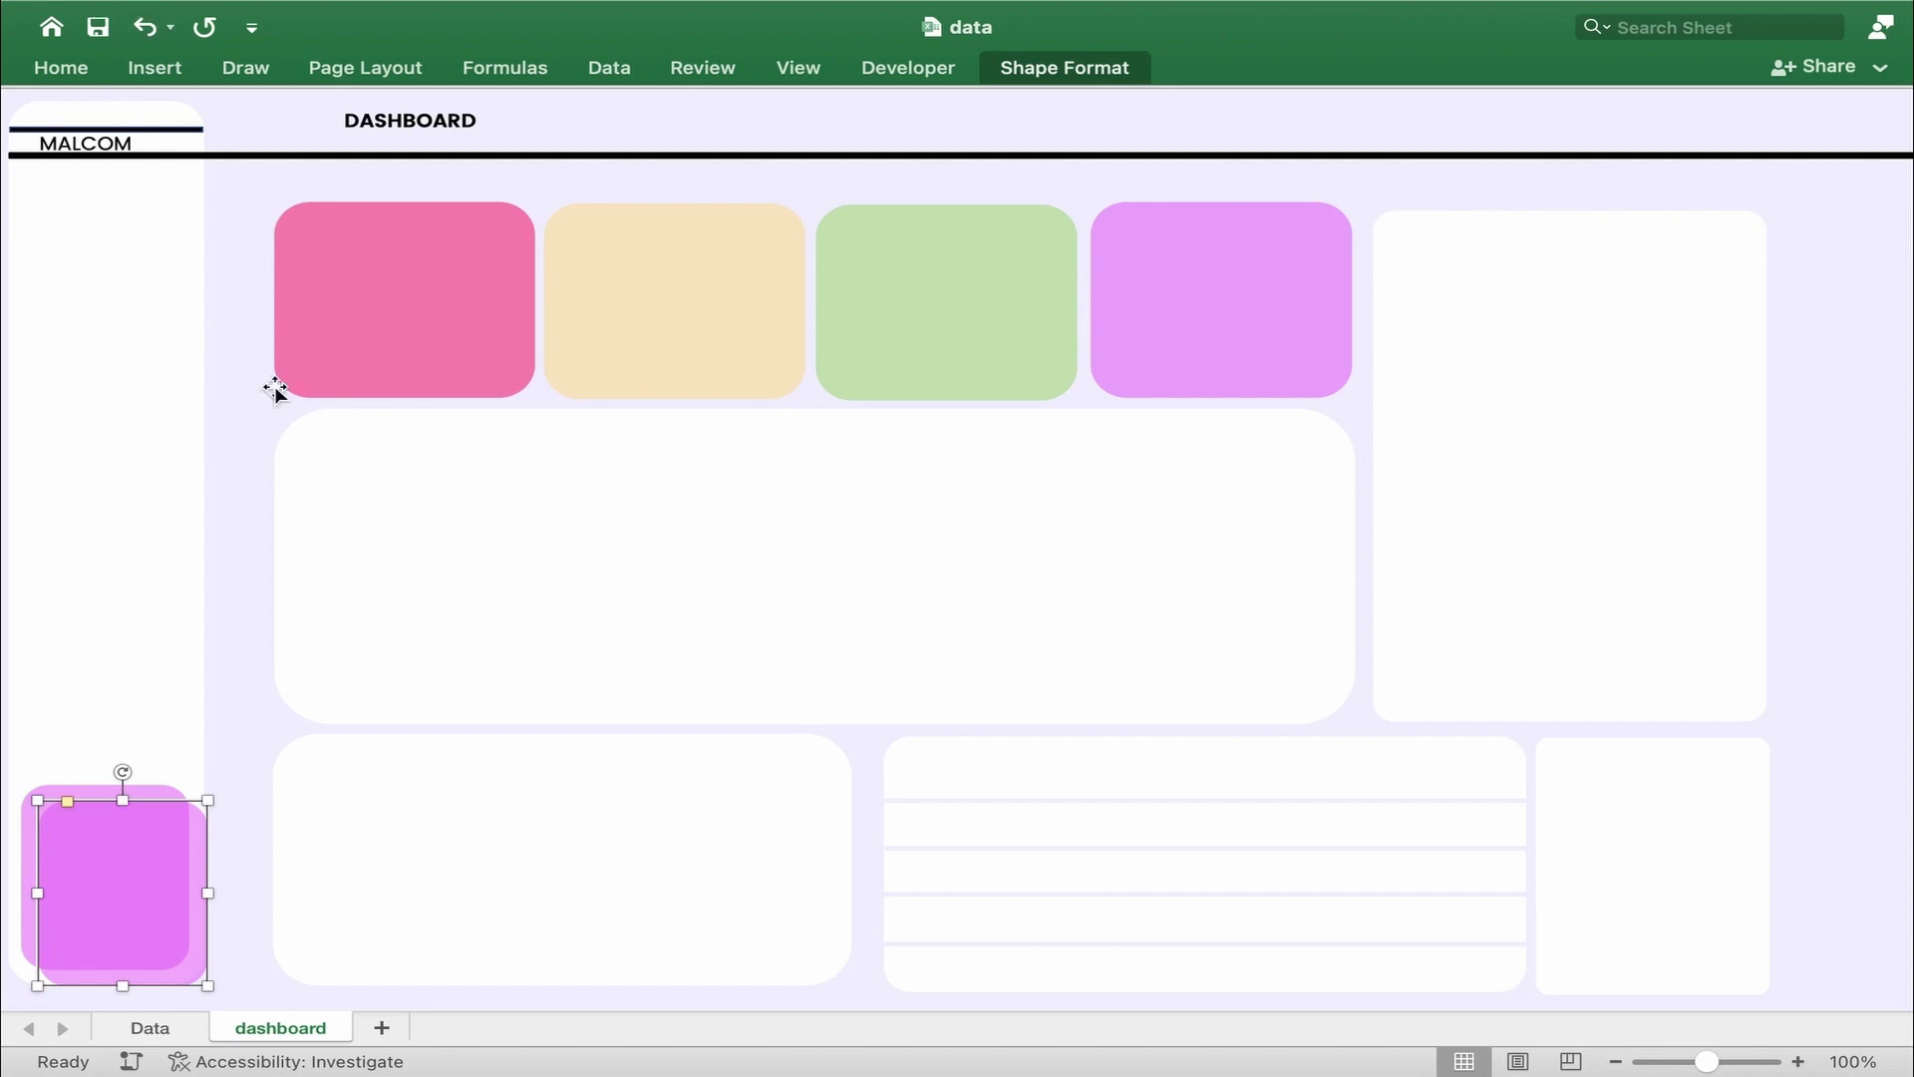
left_click(1093, 60)
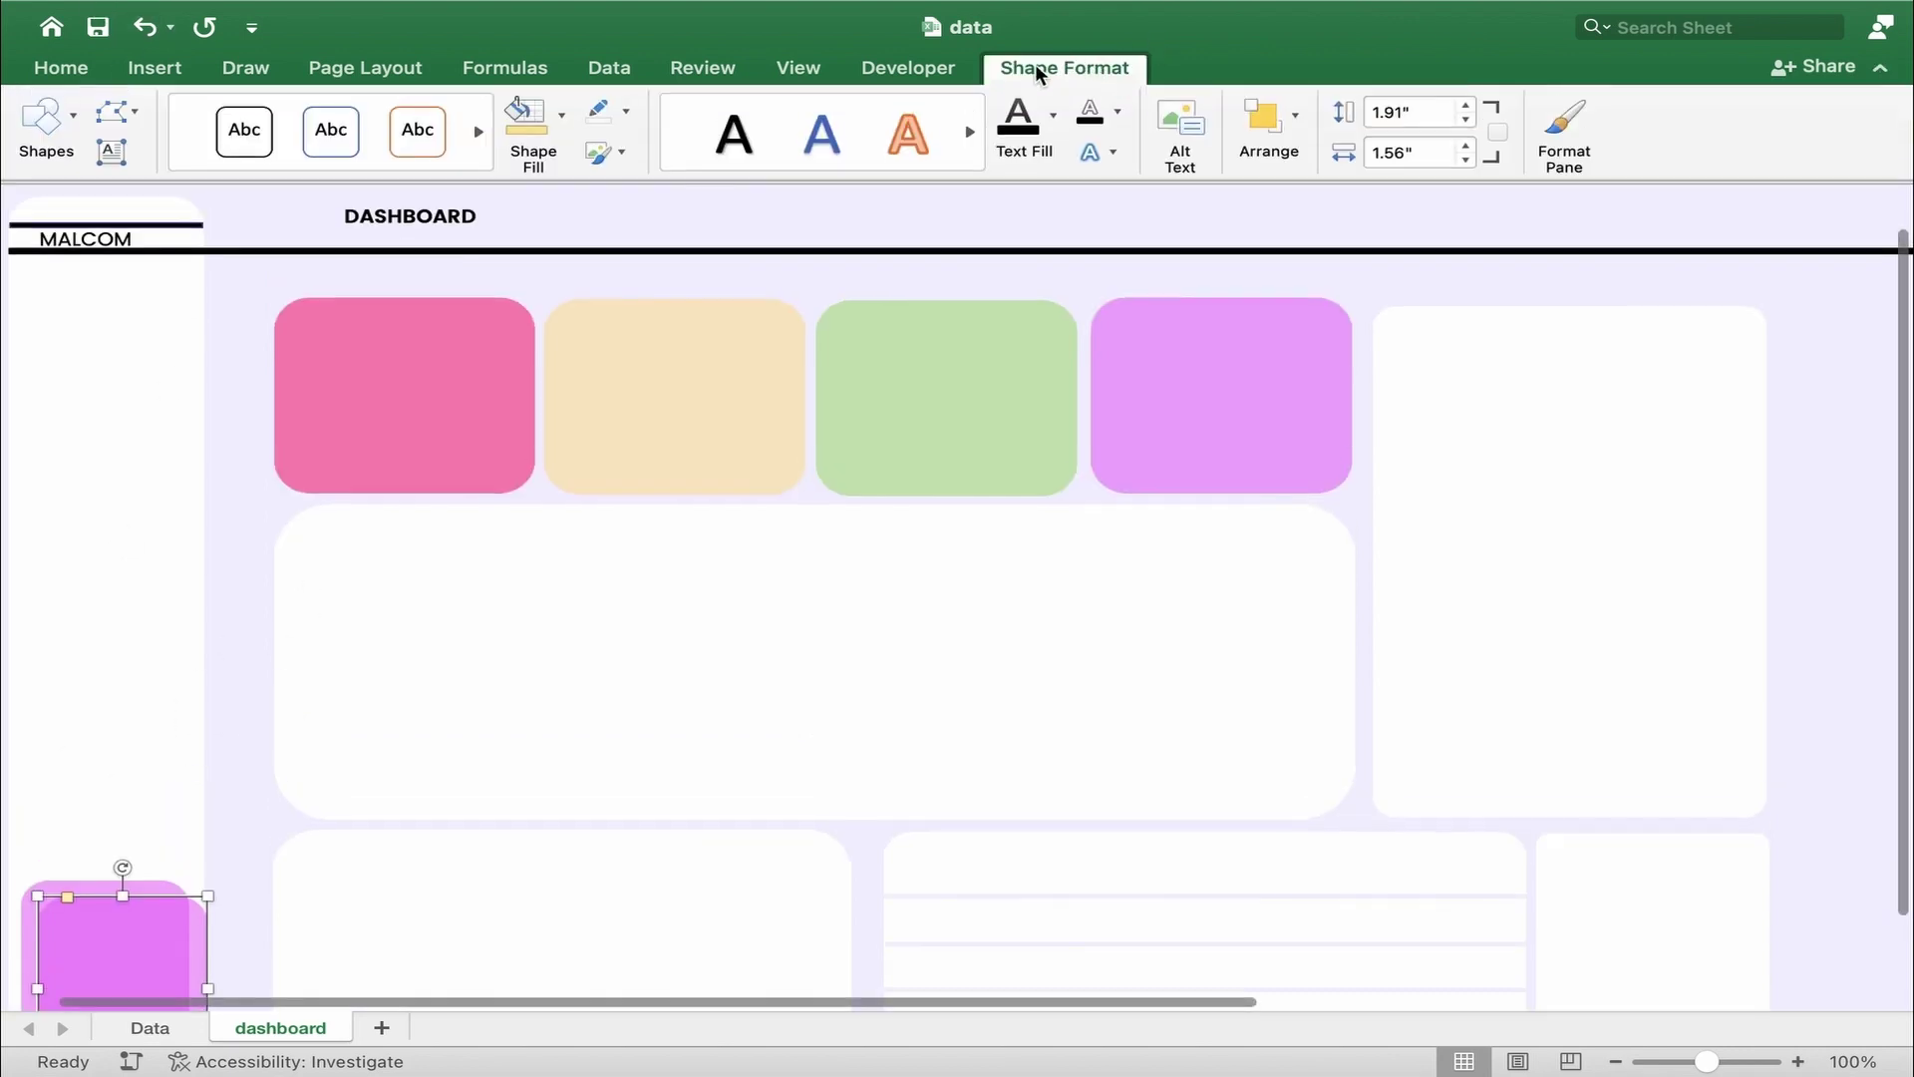
left_click(561, 117)
left_click(524, 286)
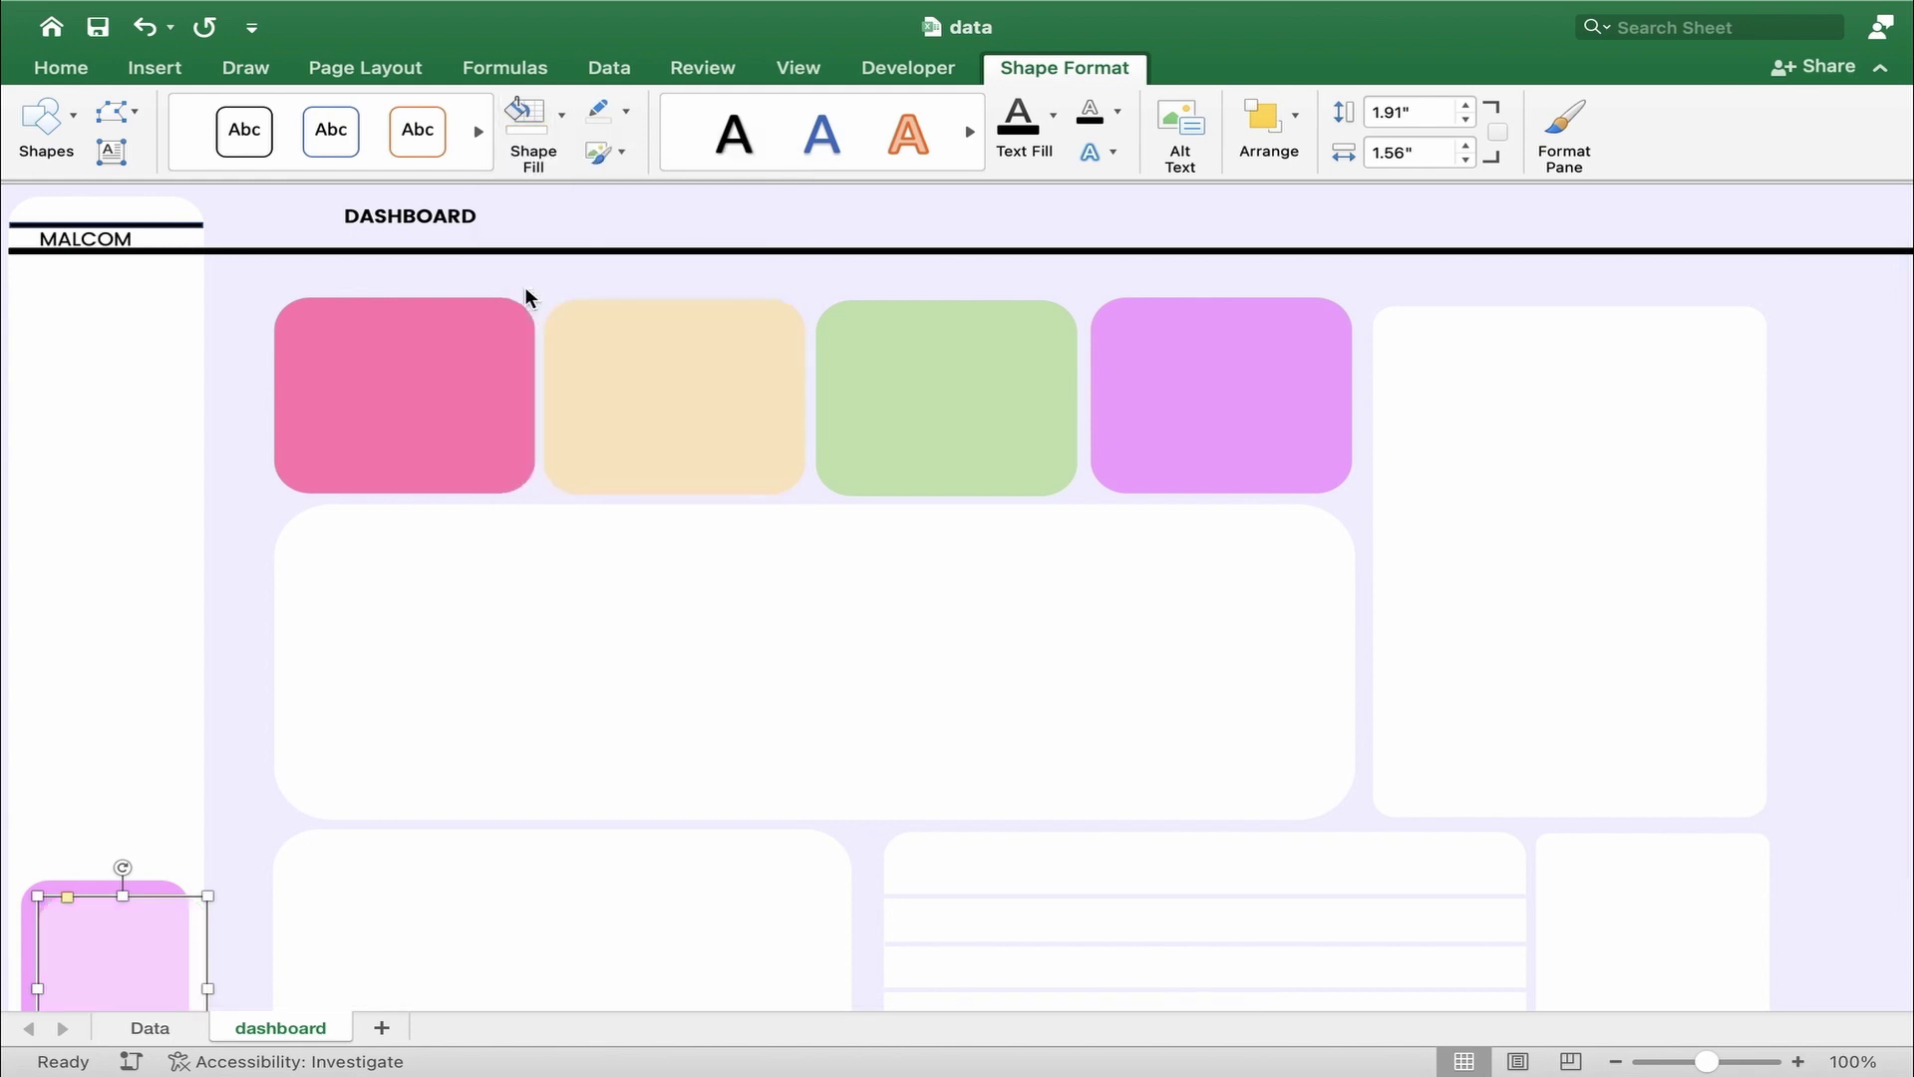
left_click(563, 116)
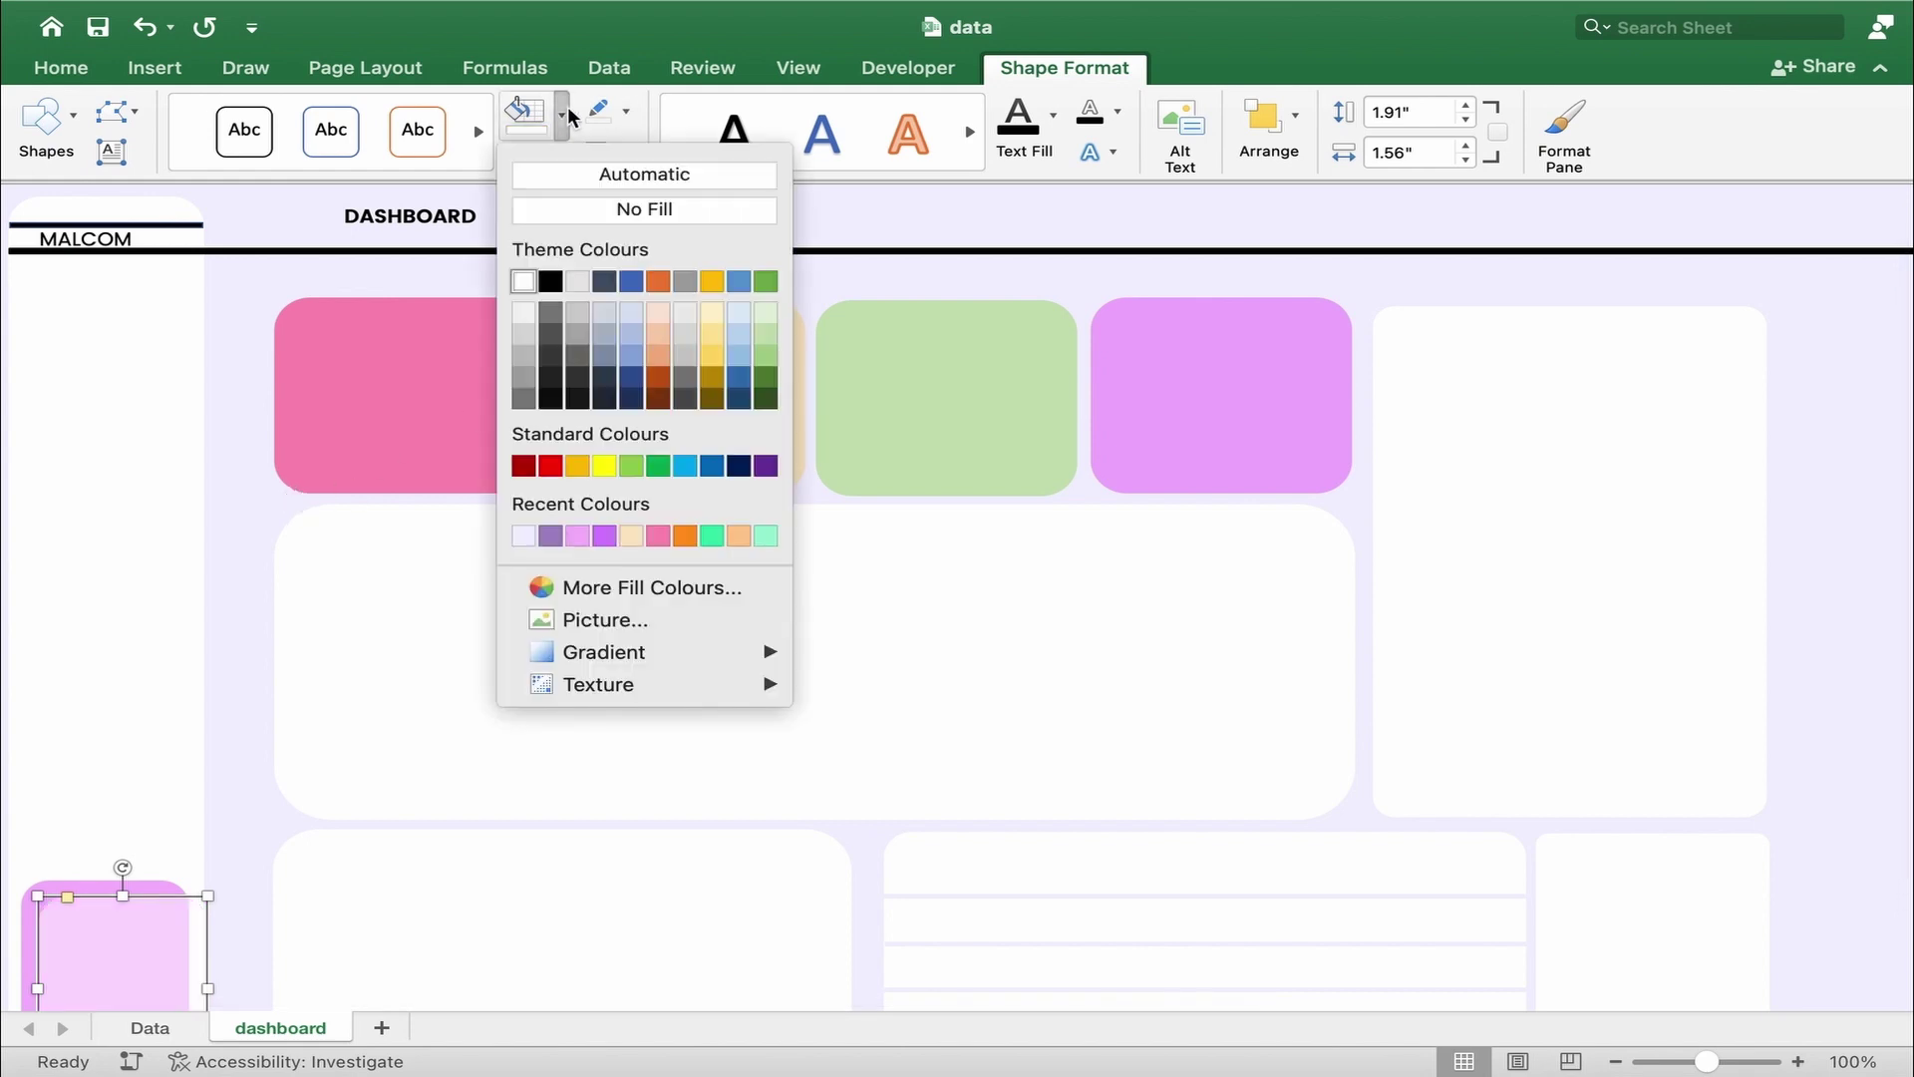
left_click(528, 320)
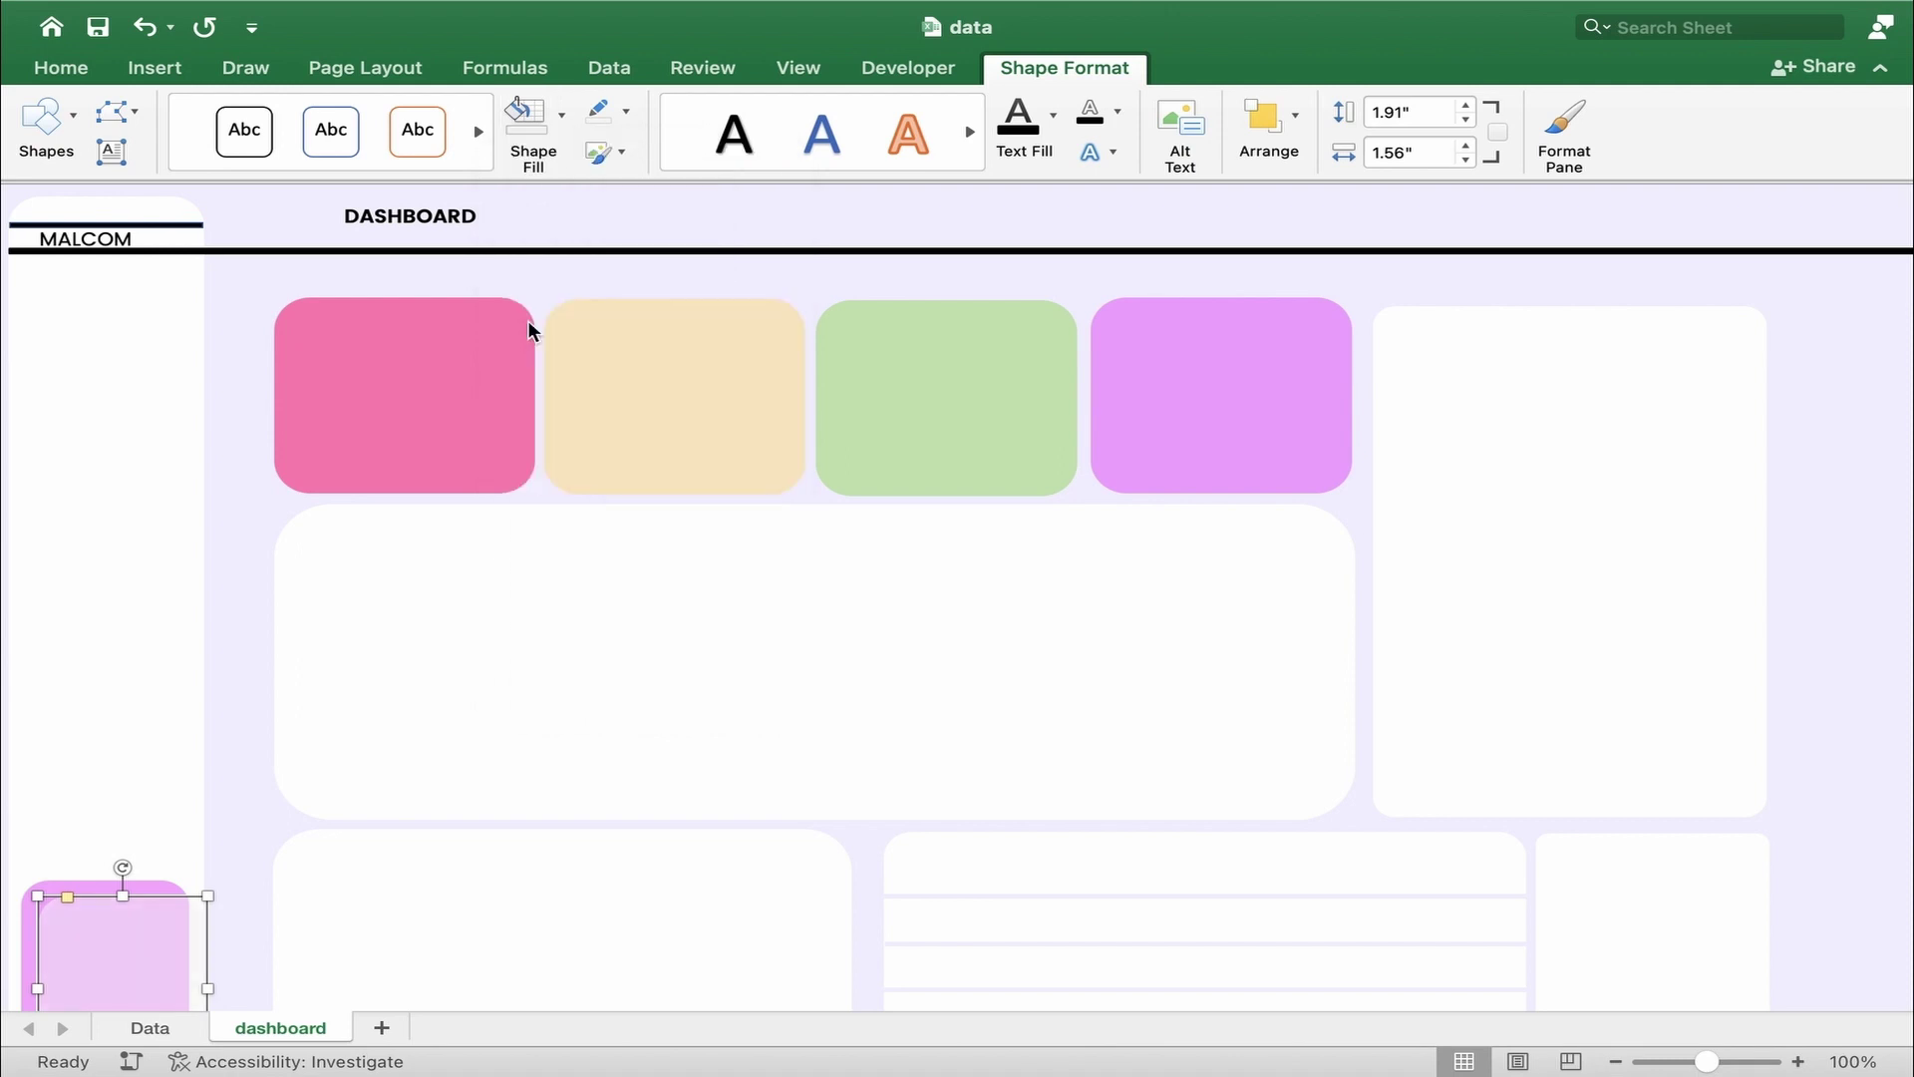
left_click(570, 116)
left_click(571, 116)
left_click(1881, 67)
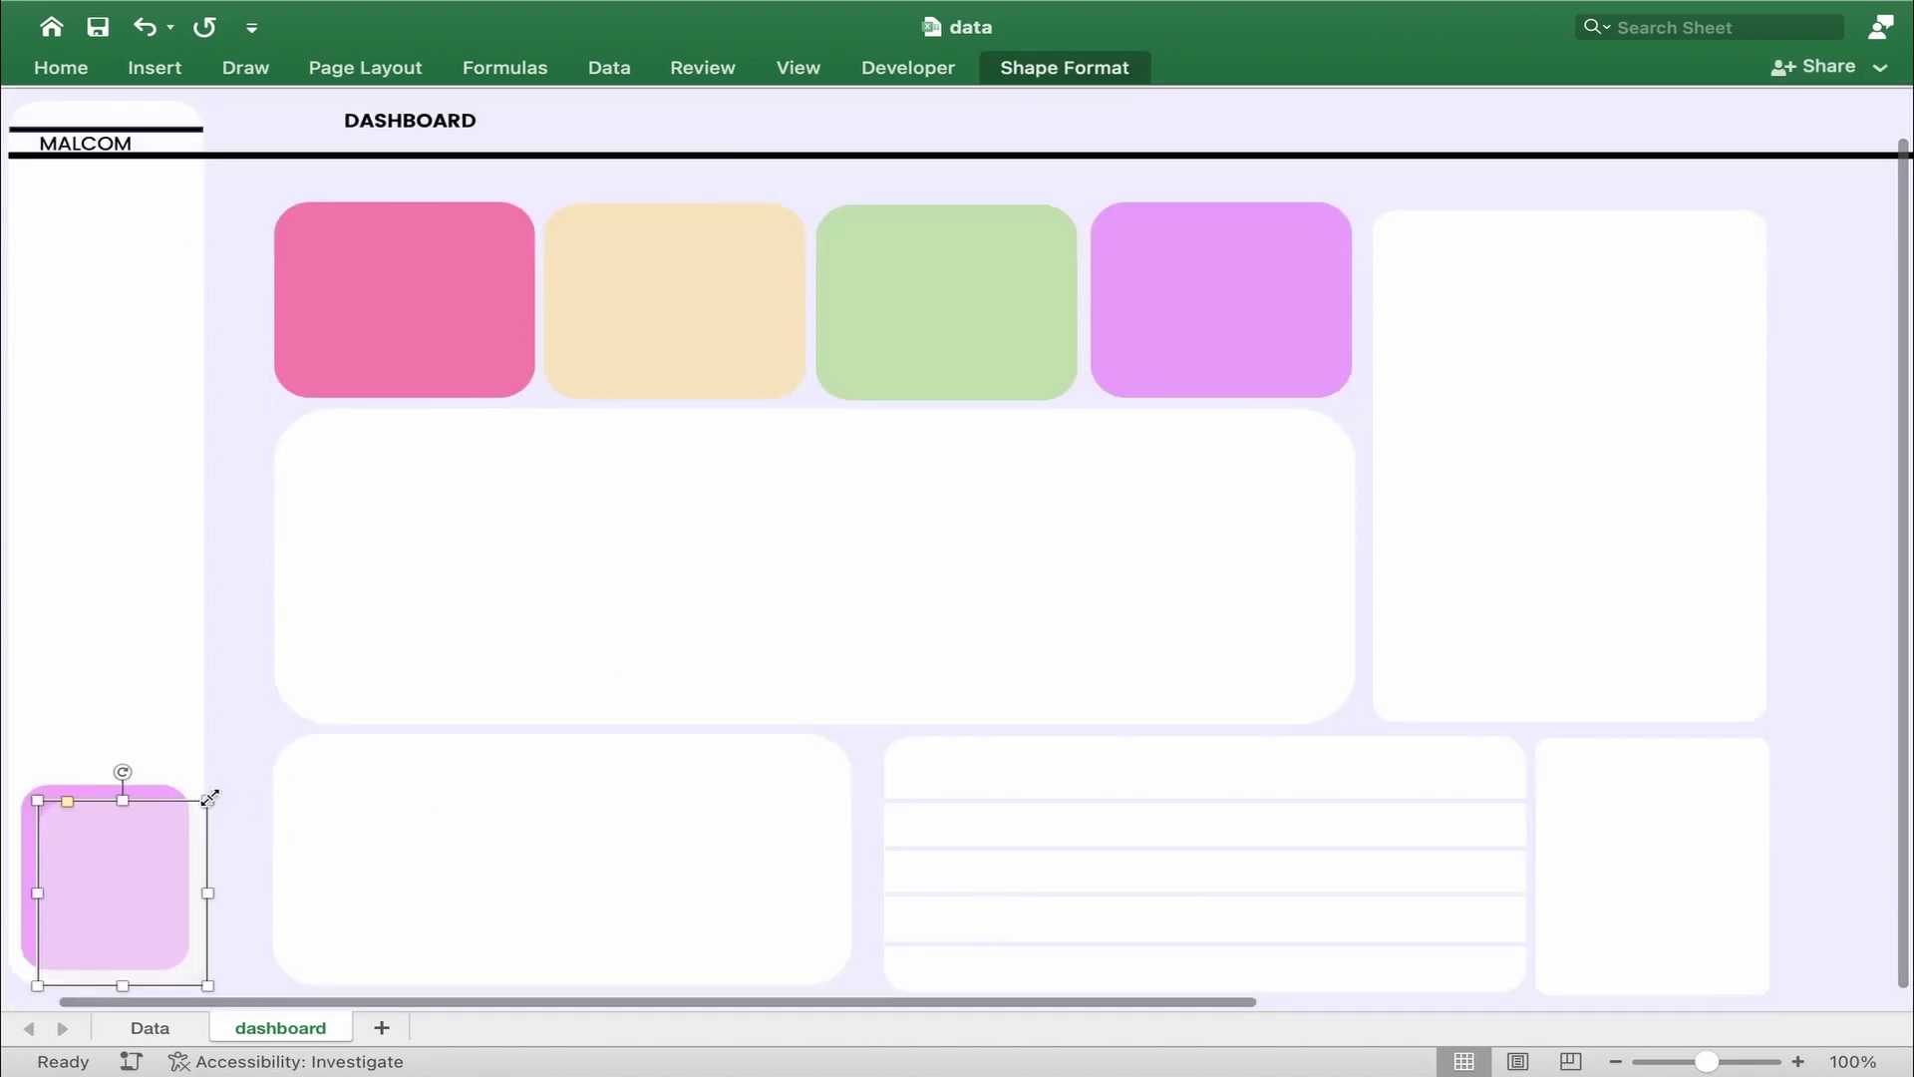
- Bring the light grey copy to the front and shrink it to a strip about 0.35" high across the purple sidebar card
right_click(210, 796)
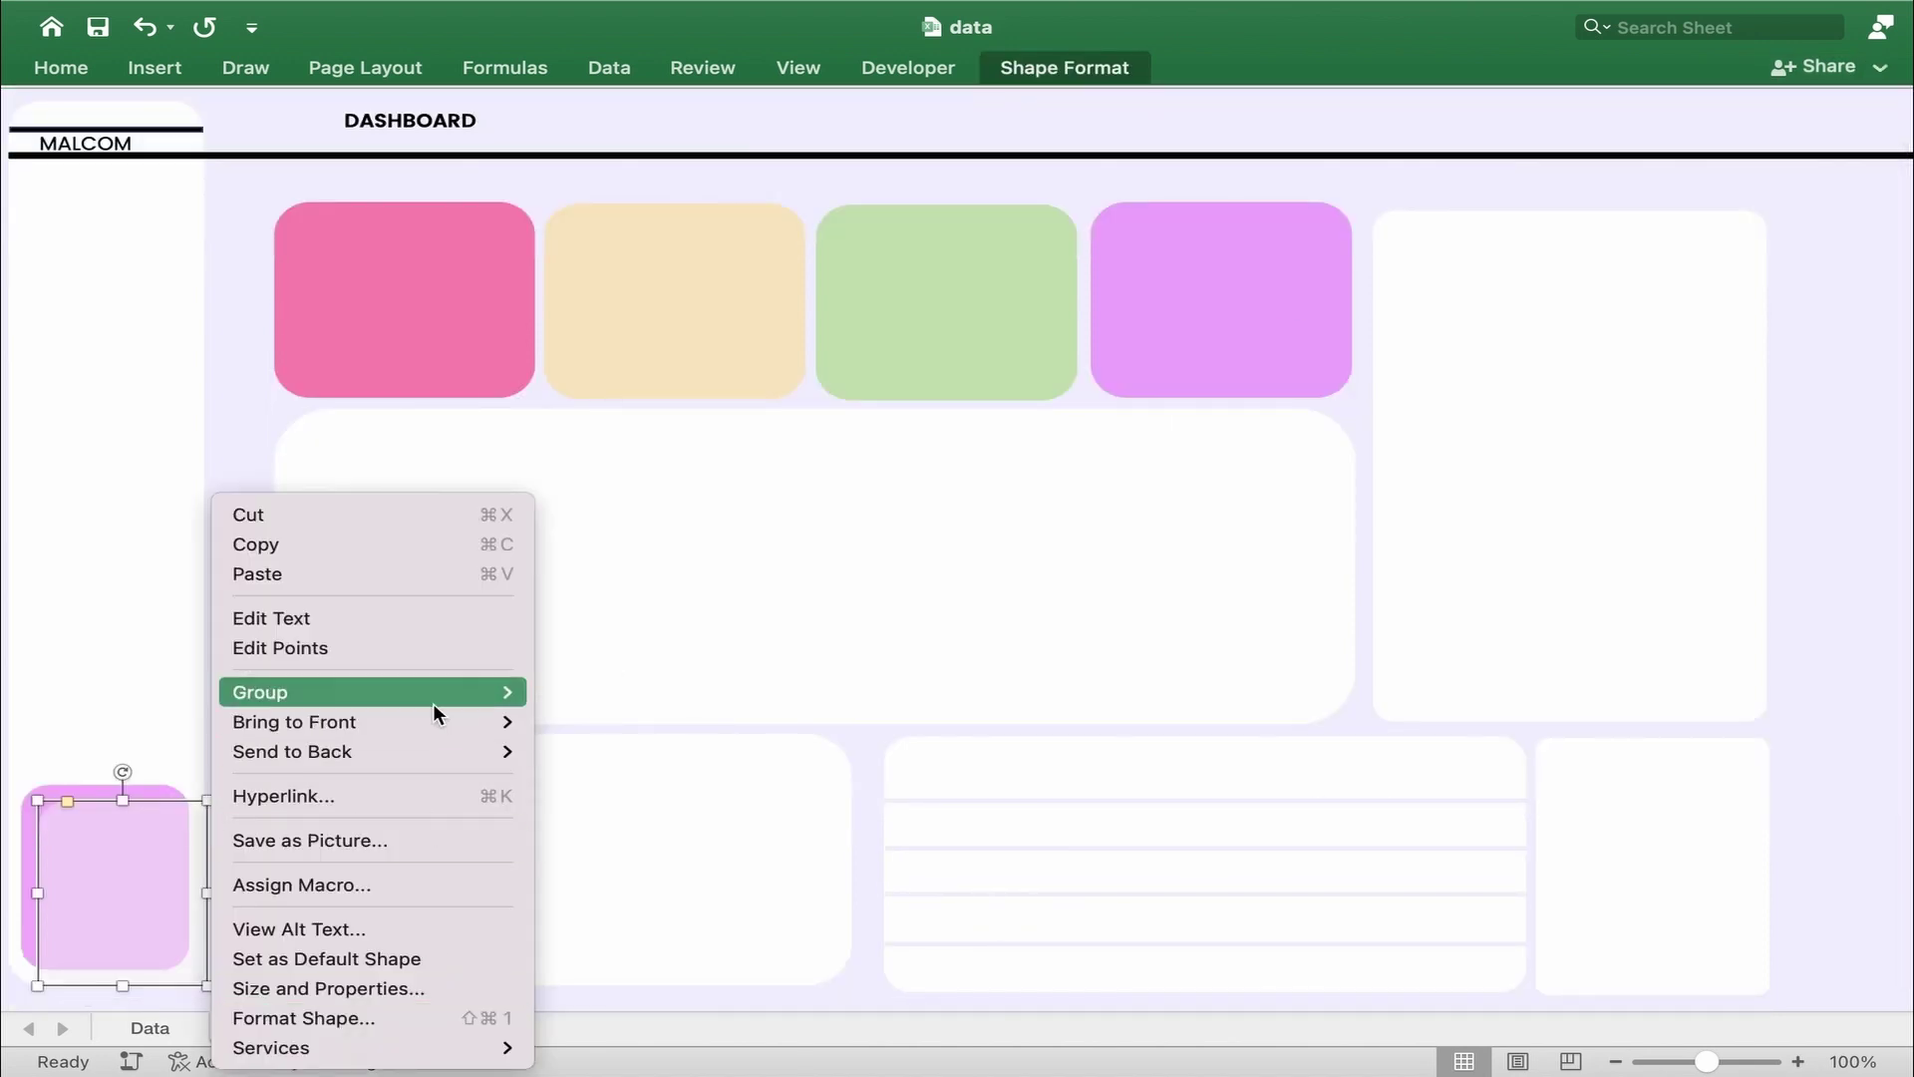
mouse_move(433, 718)
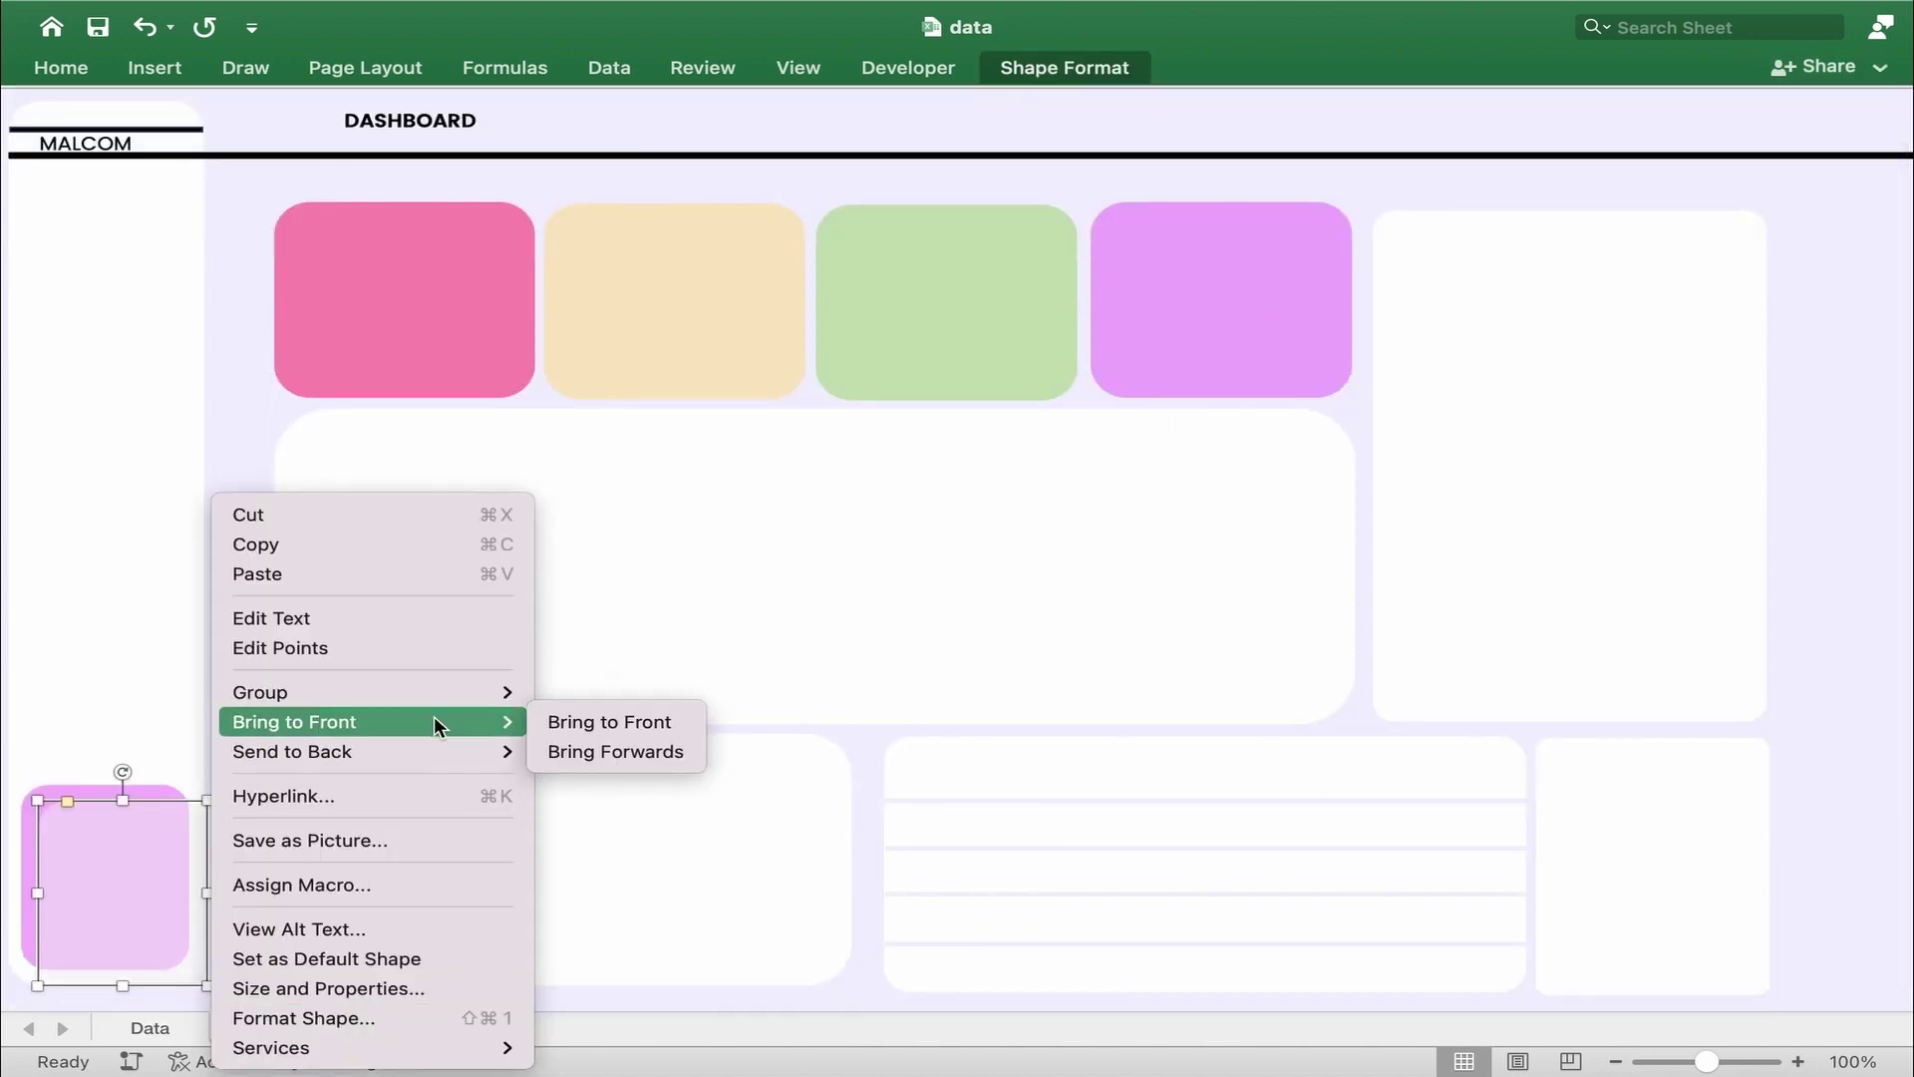
left_click(643, 726)
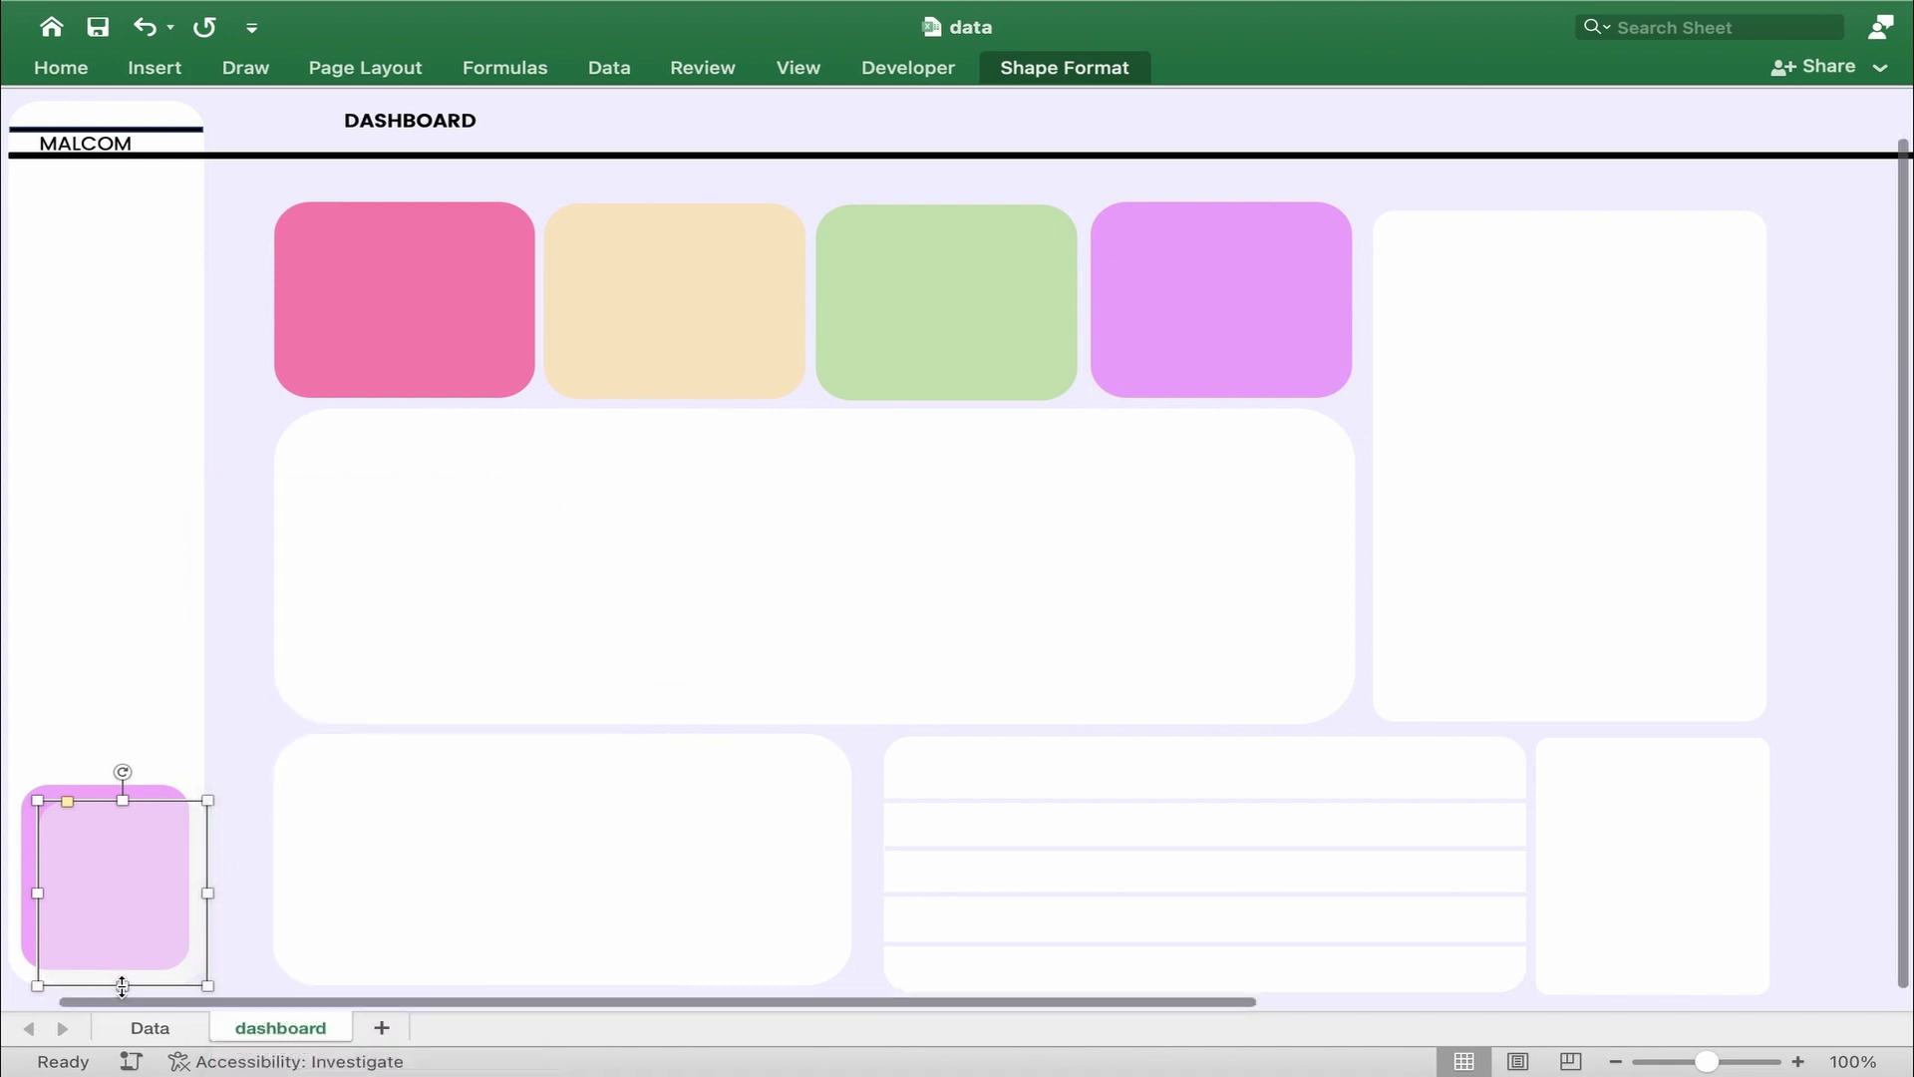
left_click_drag(121, 985, 122, 896)
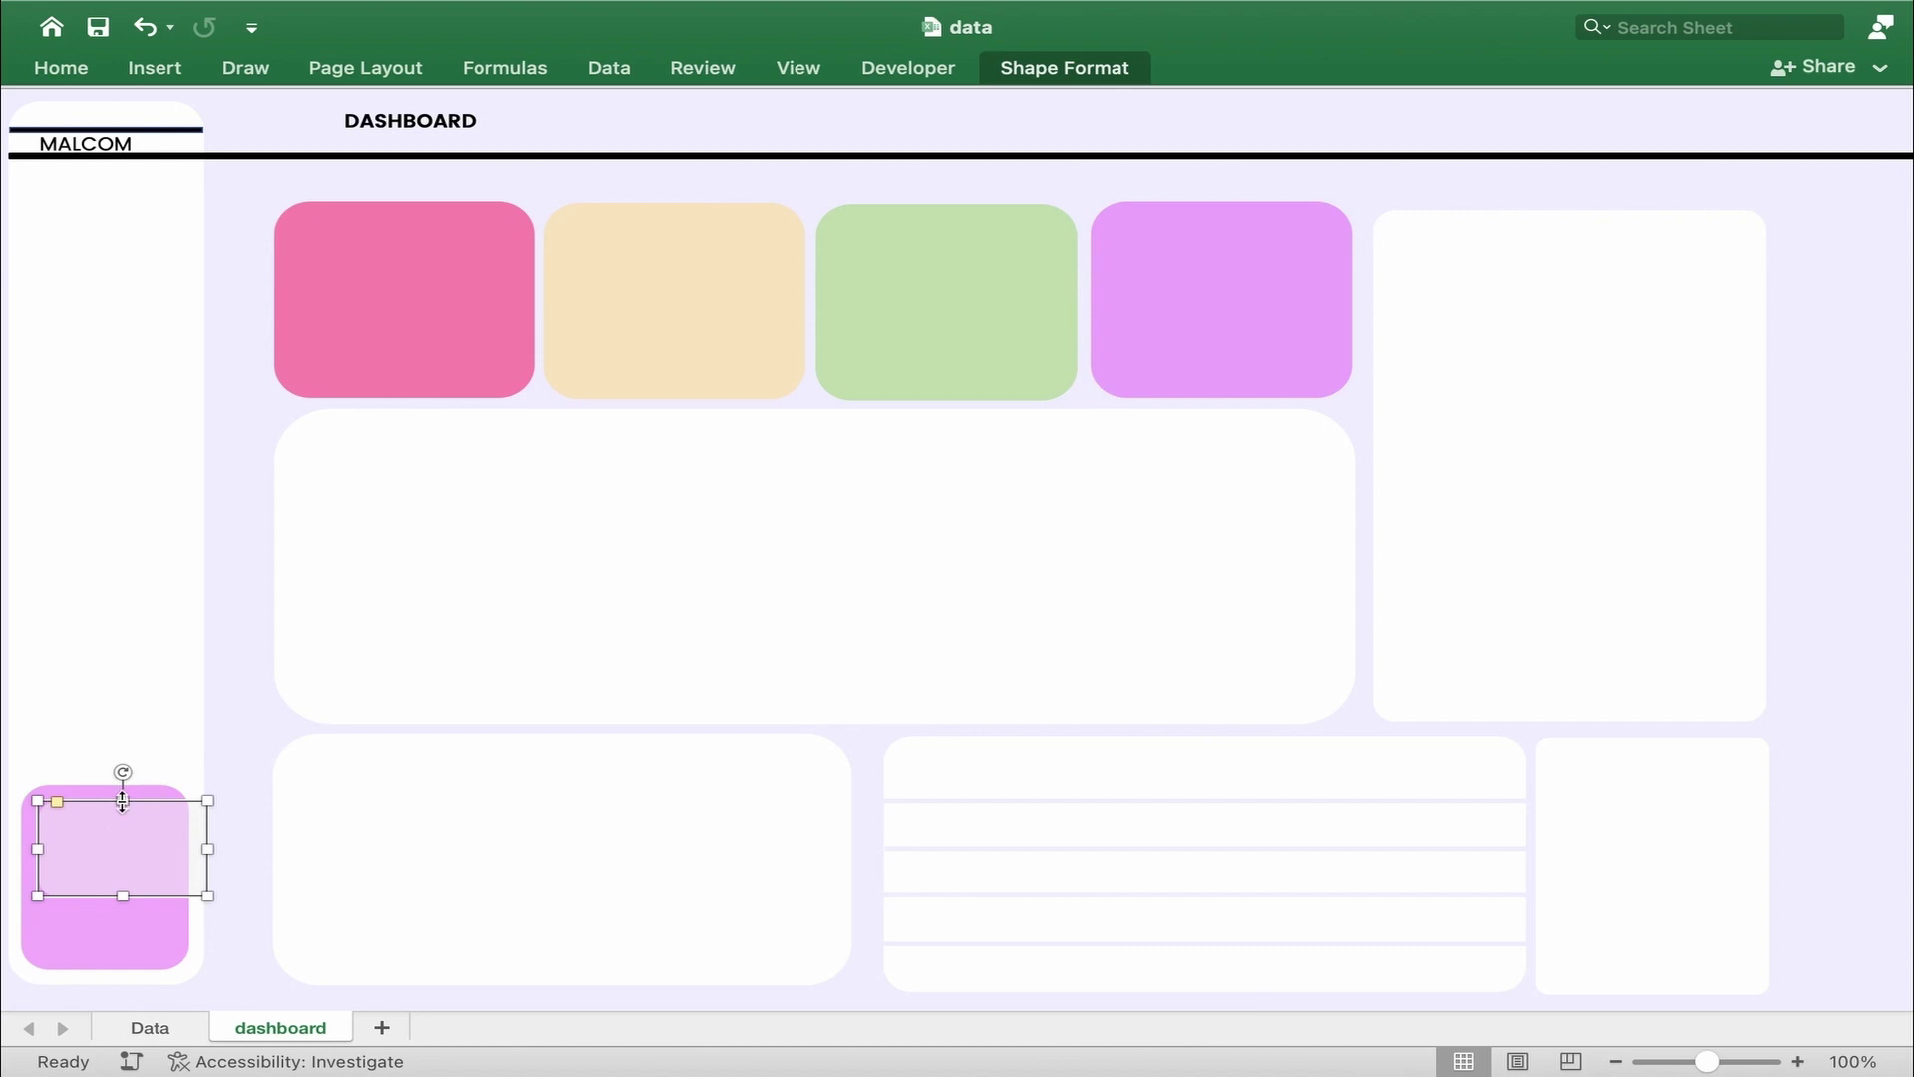
left_click_drag(121, 801, 150, 917)
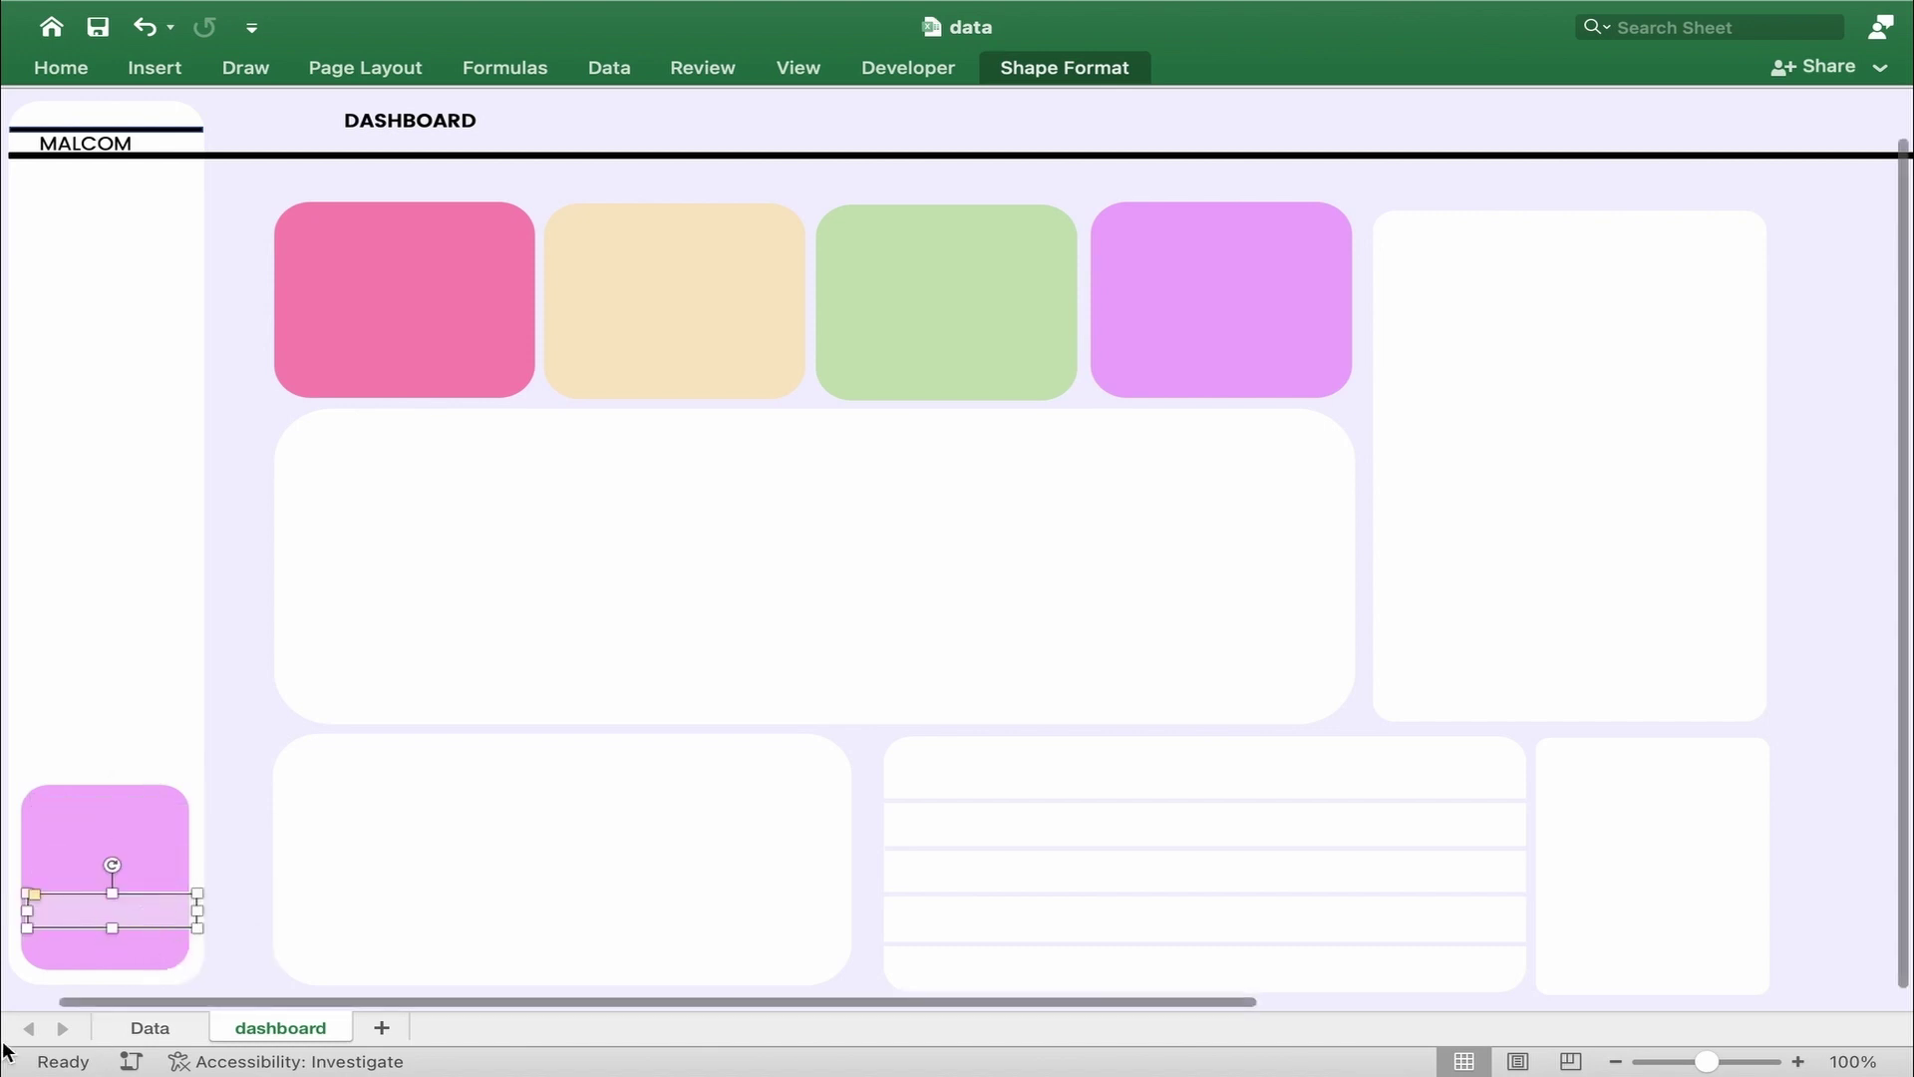
- Set the fill transparency of the strip on the purple sidebar card to 0%
right_click(196, 894)
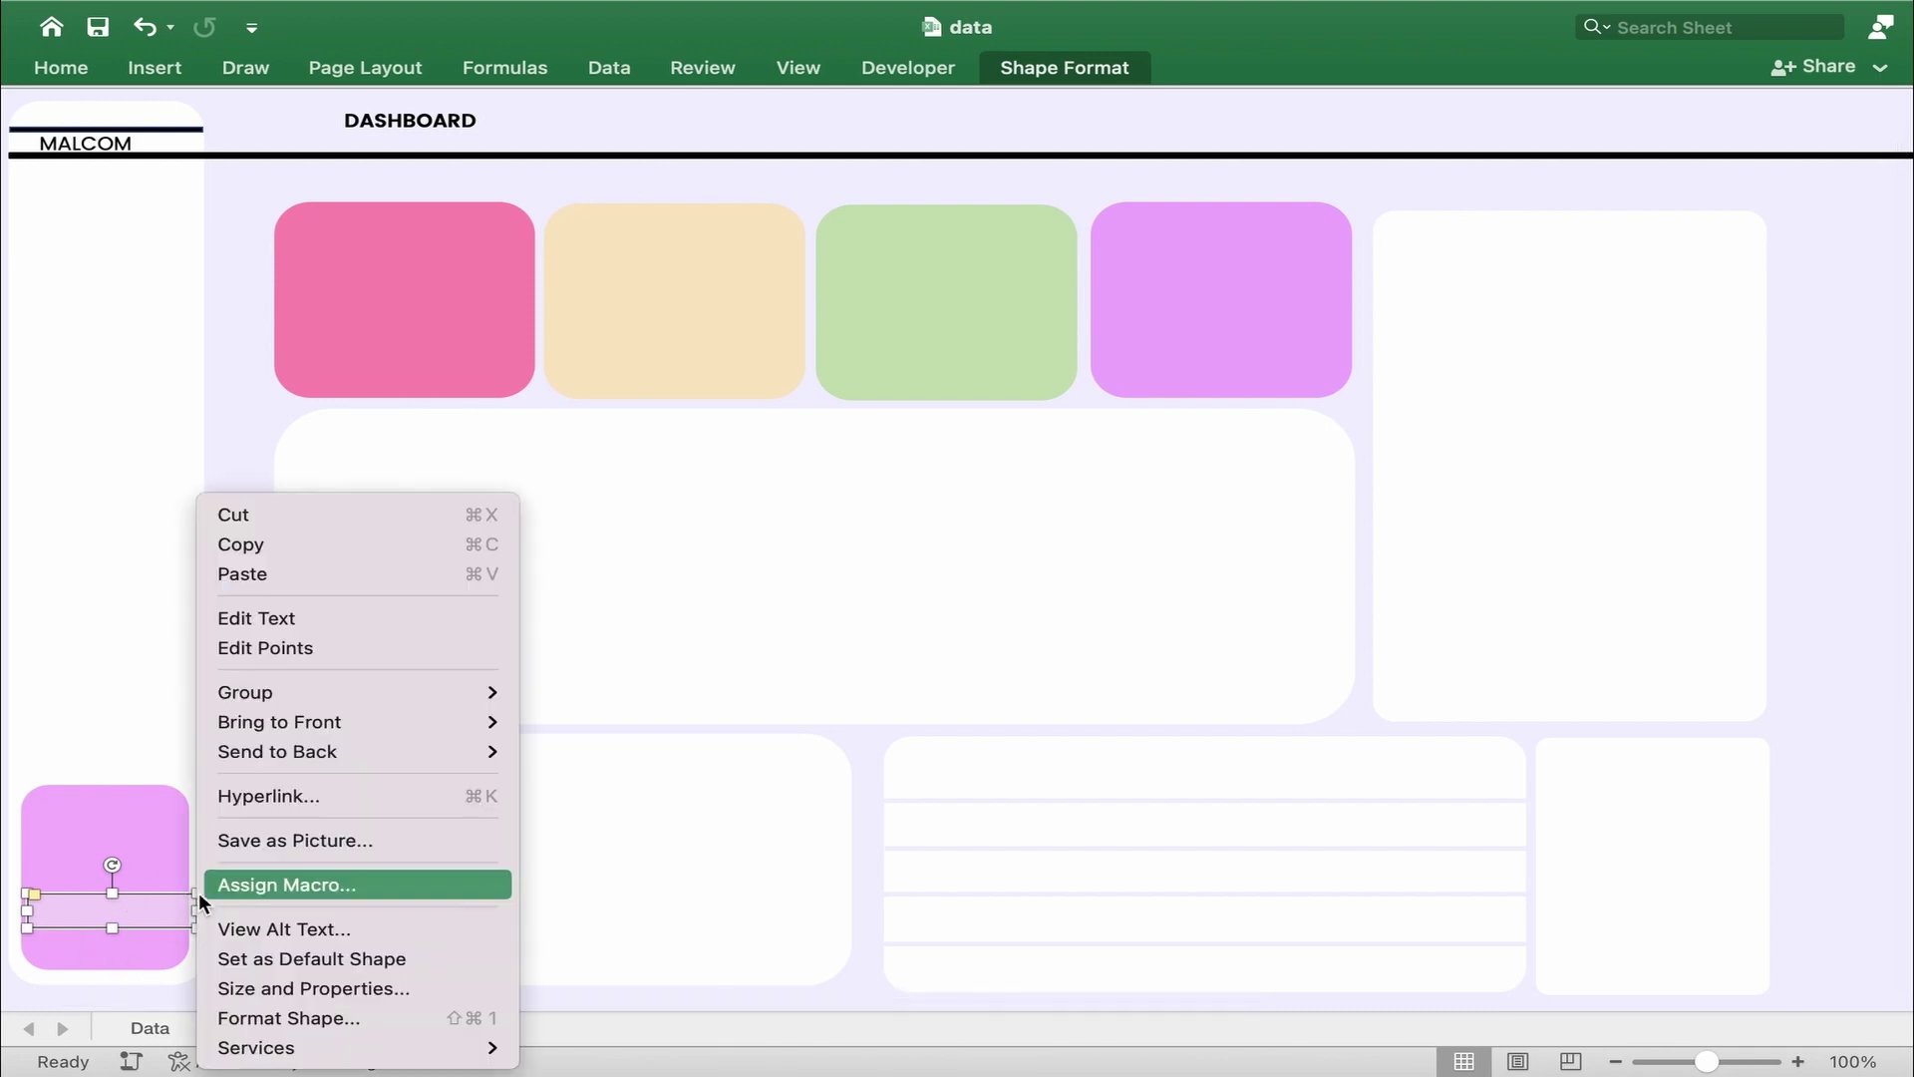
left_click(315, 991)
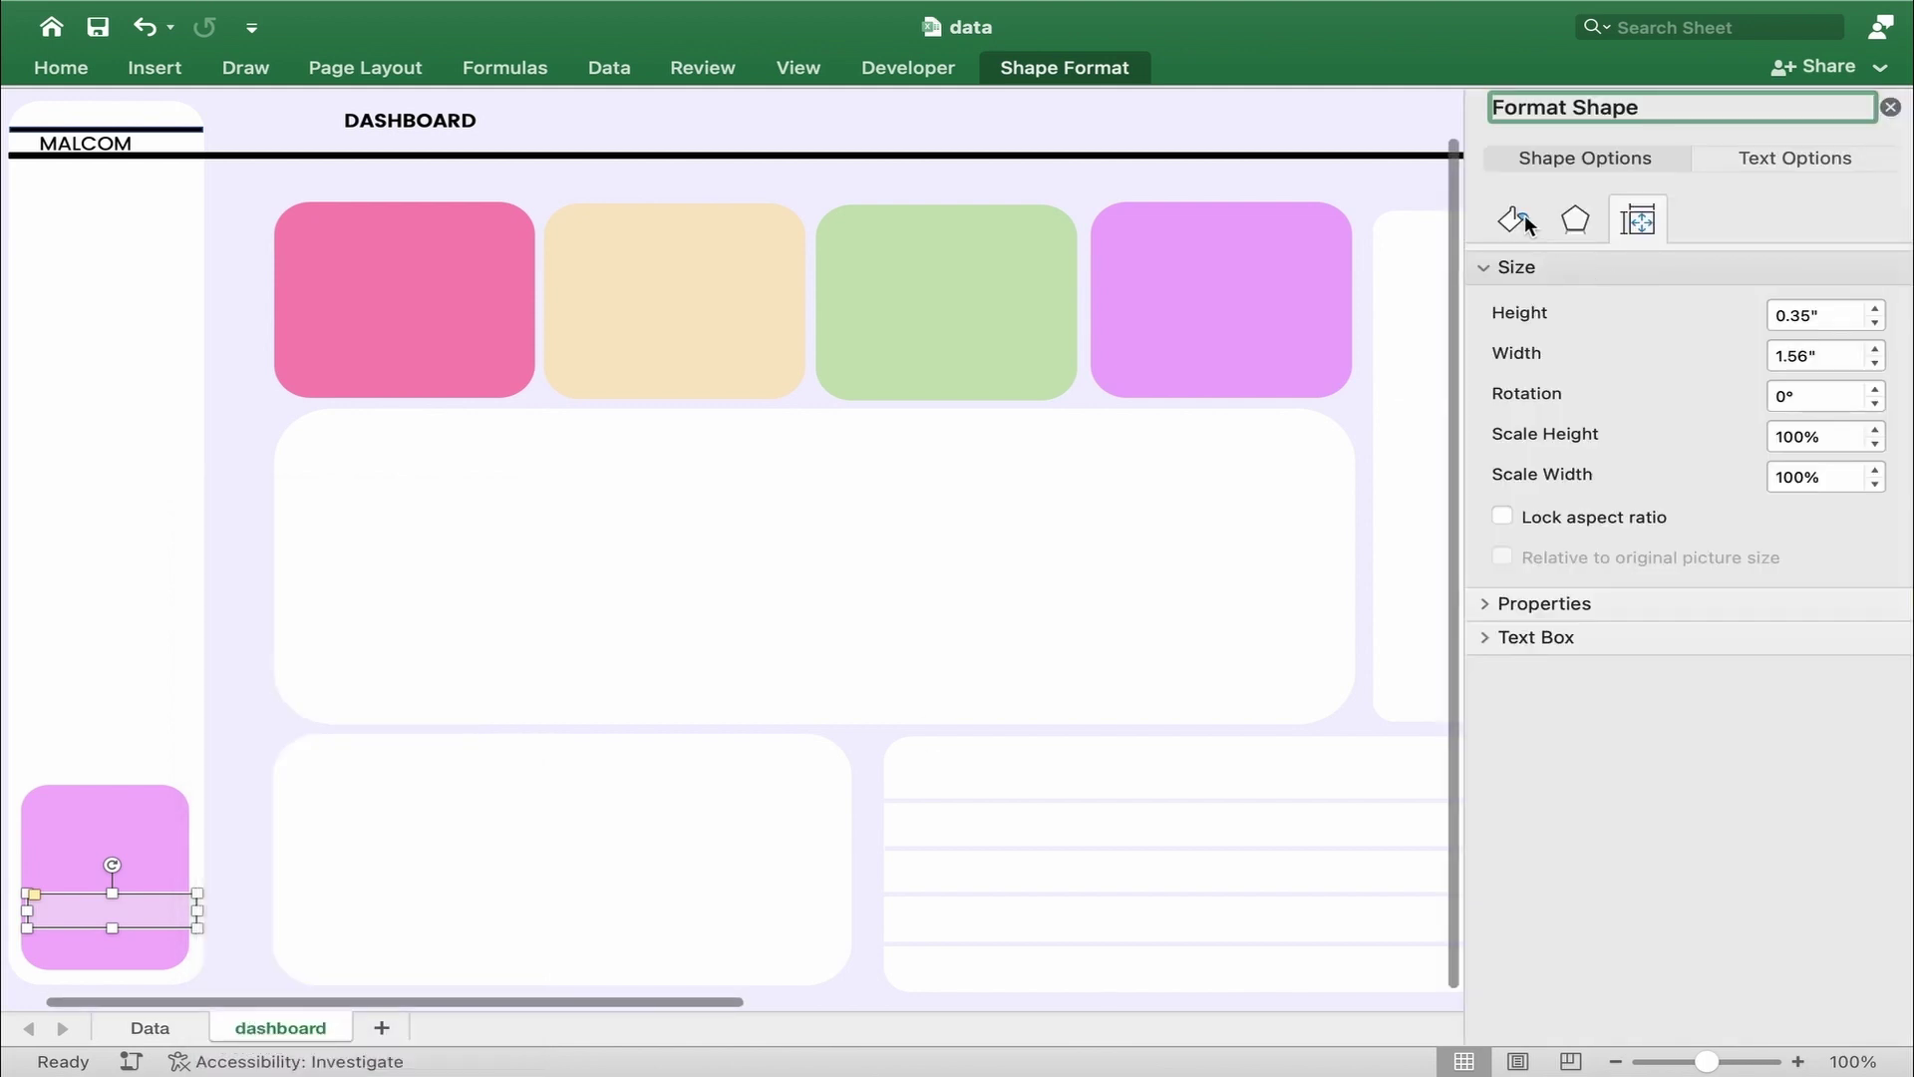
left_click(1524, 221)
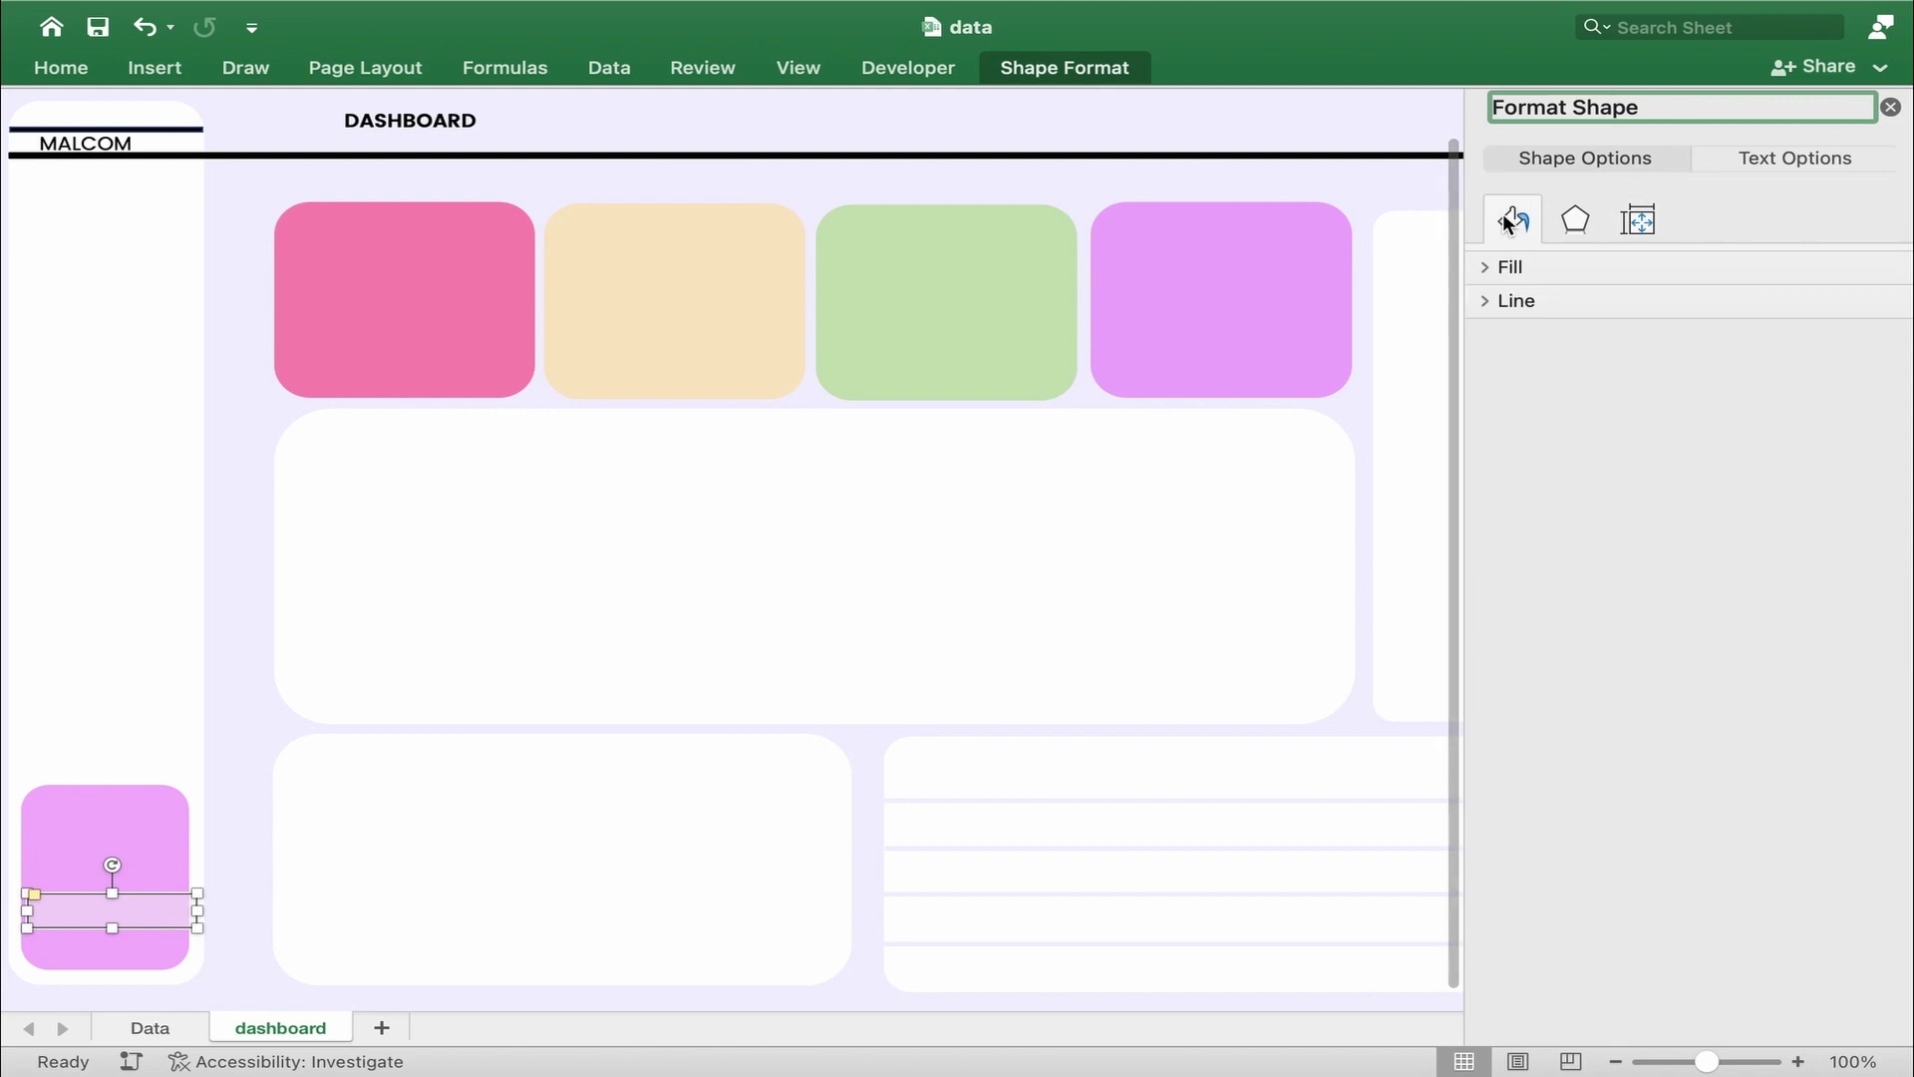
left_click(1484, 267)
left_click_drag(1715, 498, 1418, 498)
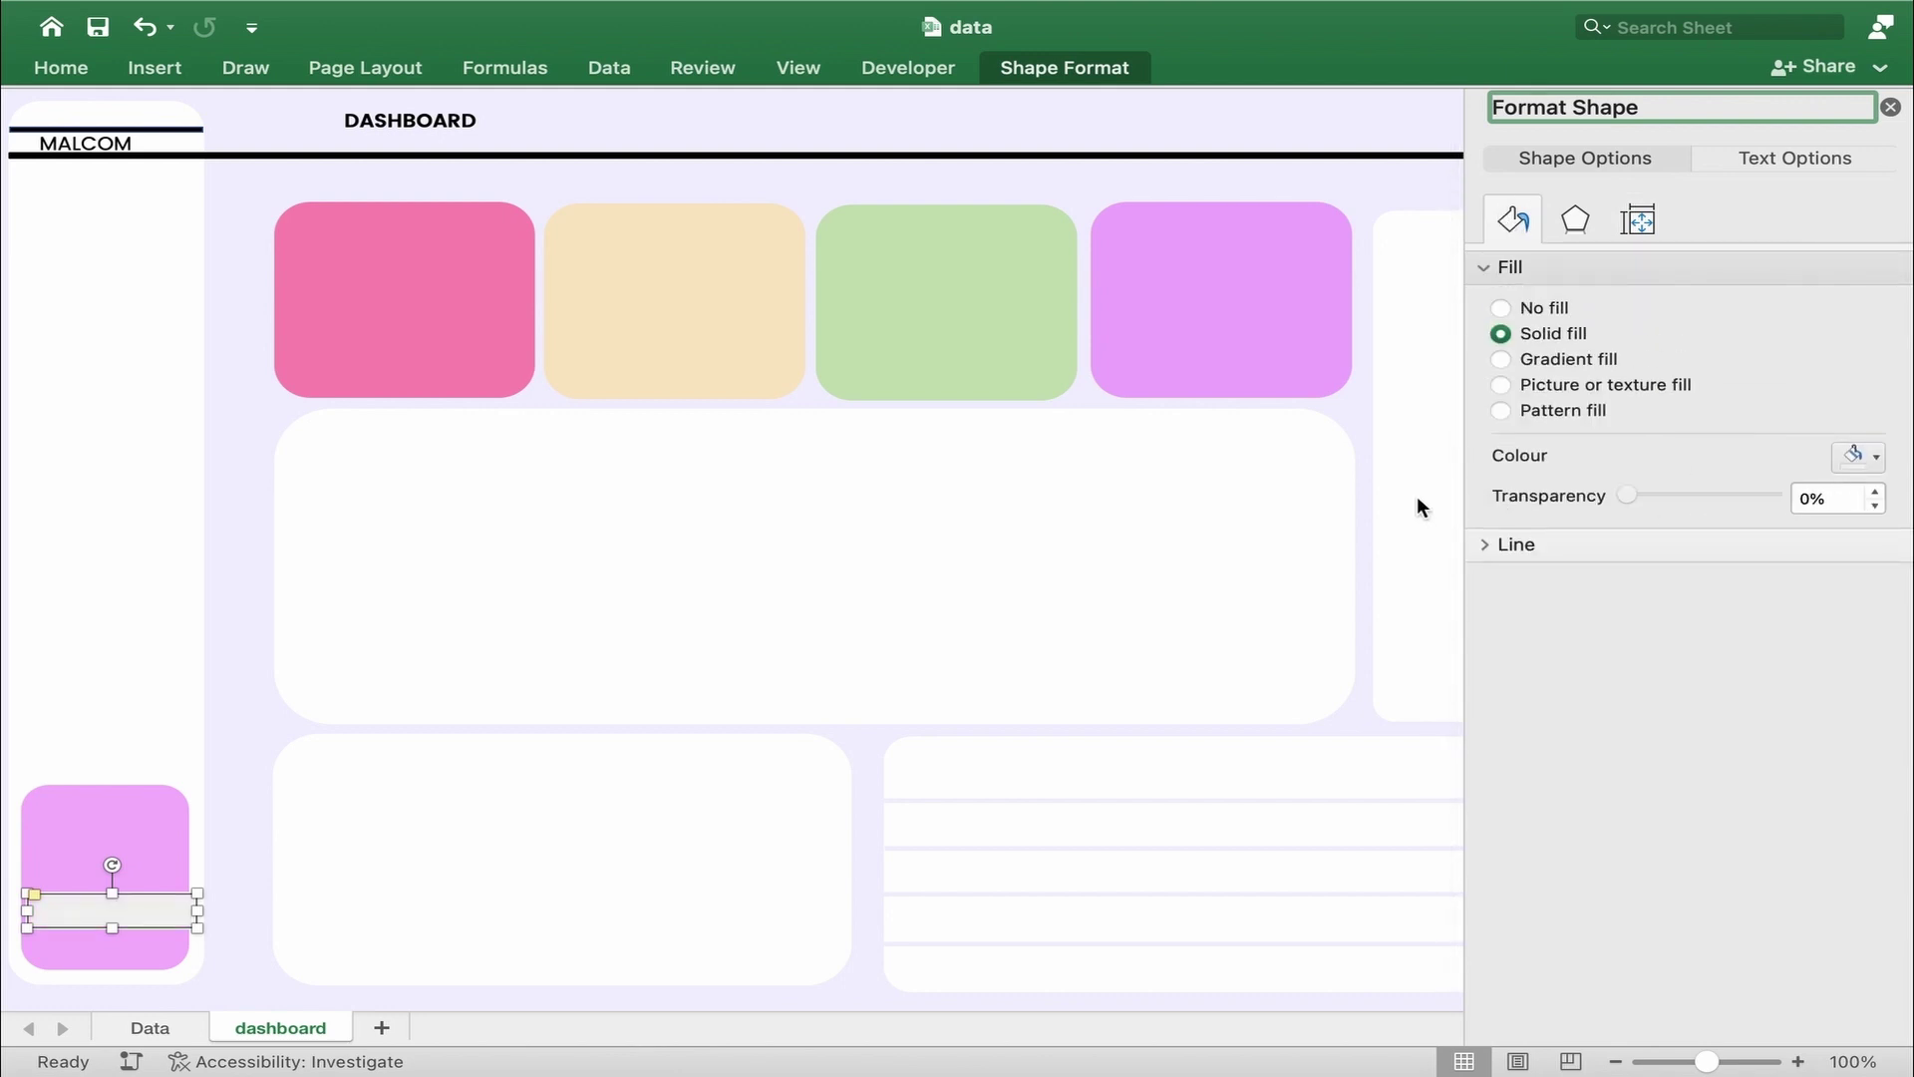
left_click(1891, 106)
- Change the fill of the strip on the purple sidebar card to white
left_click(160, 843)
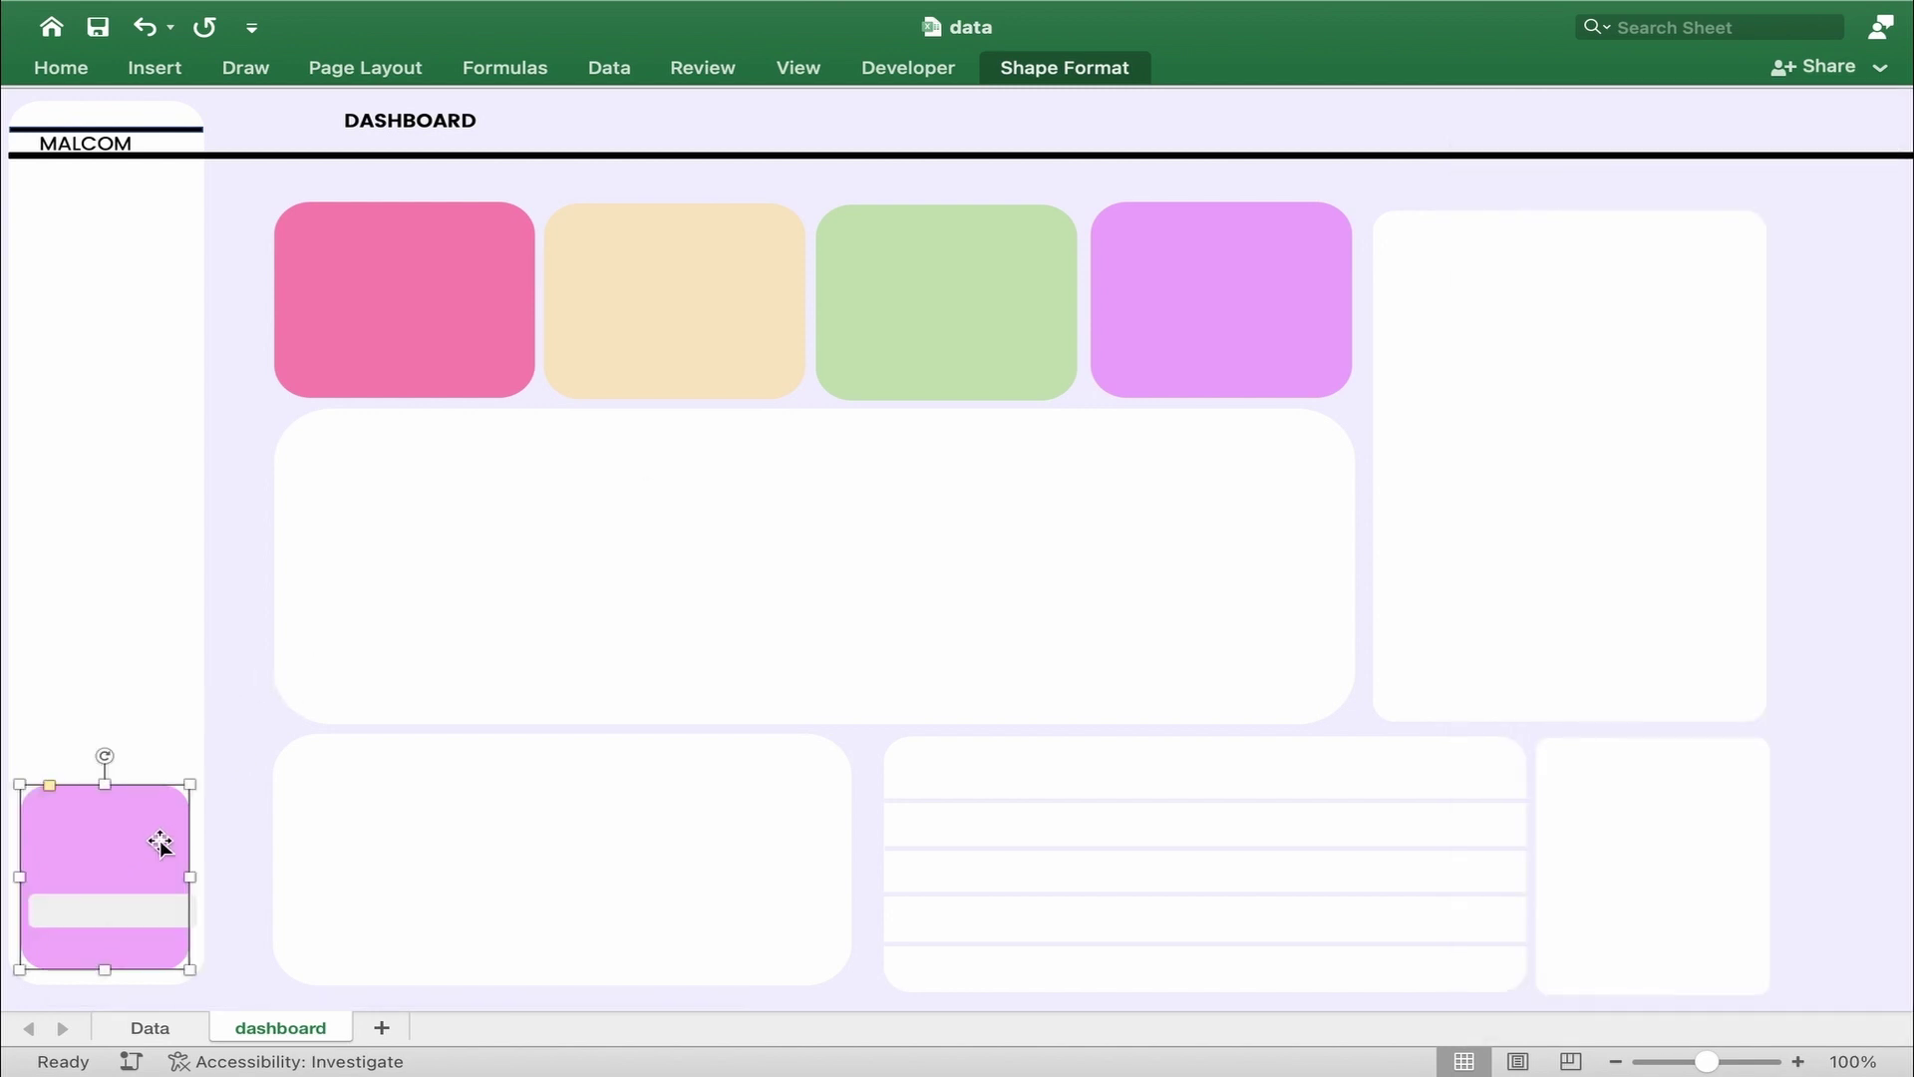
left_click(147, 912)
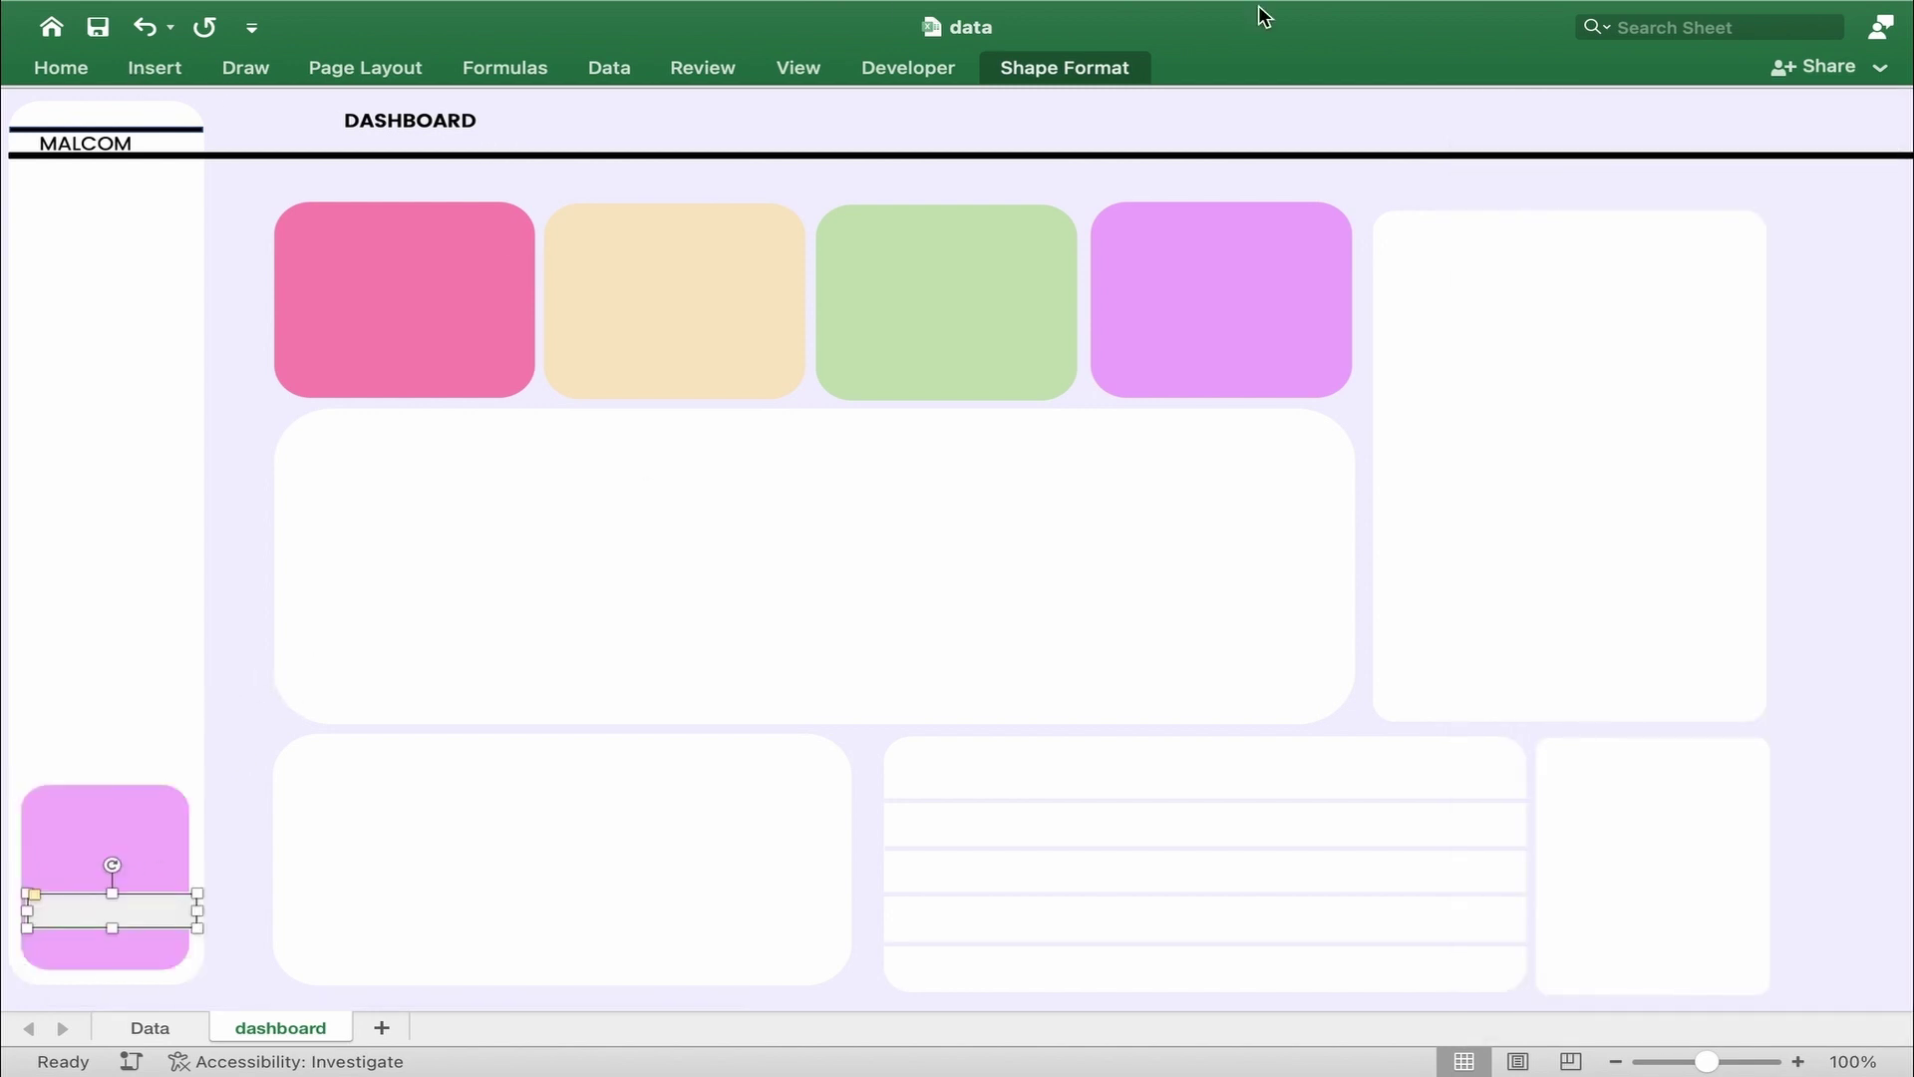
left_click(1080, 64)
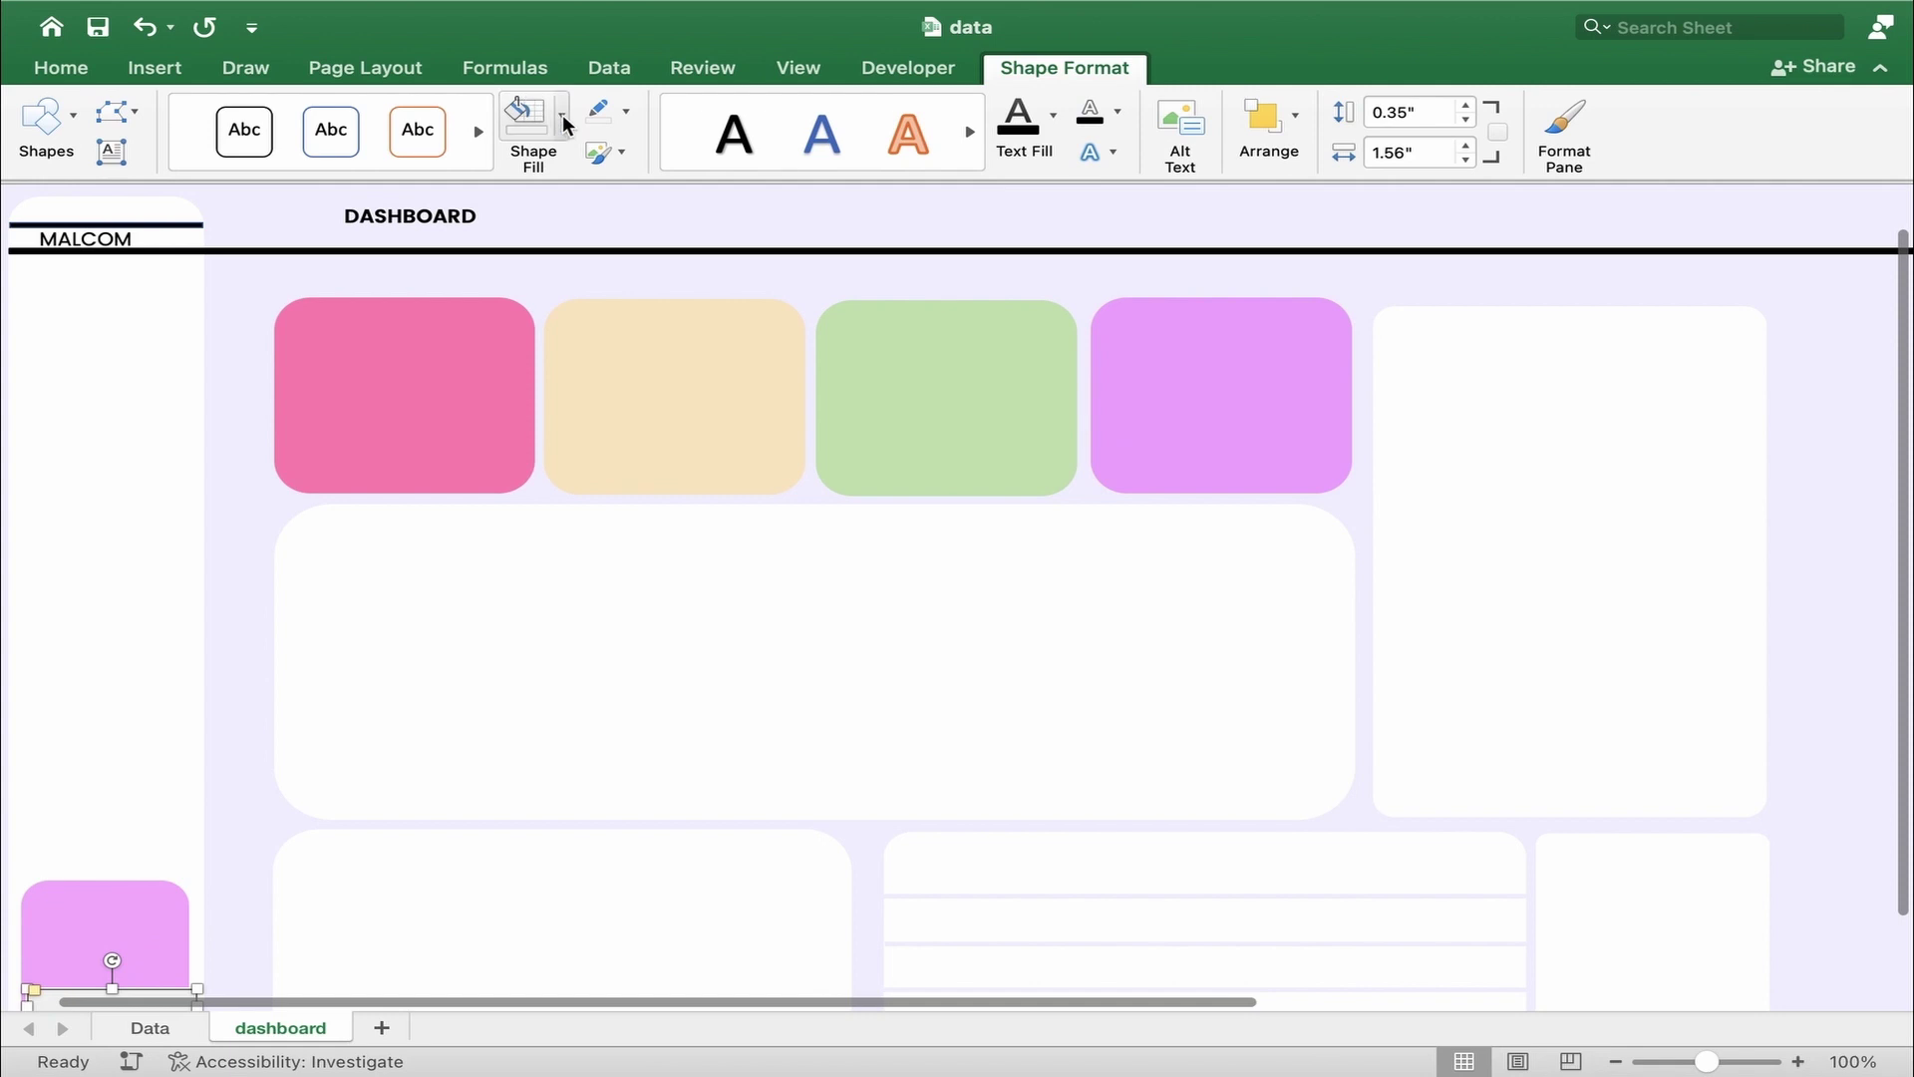
left_click(564, 120)
left_click(529, 283)
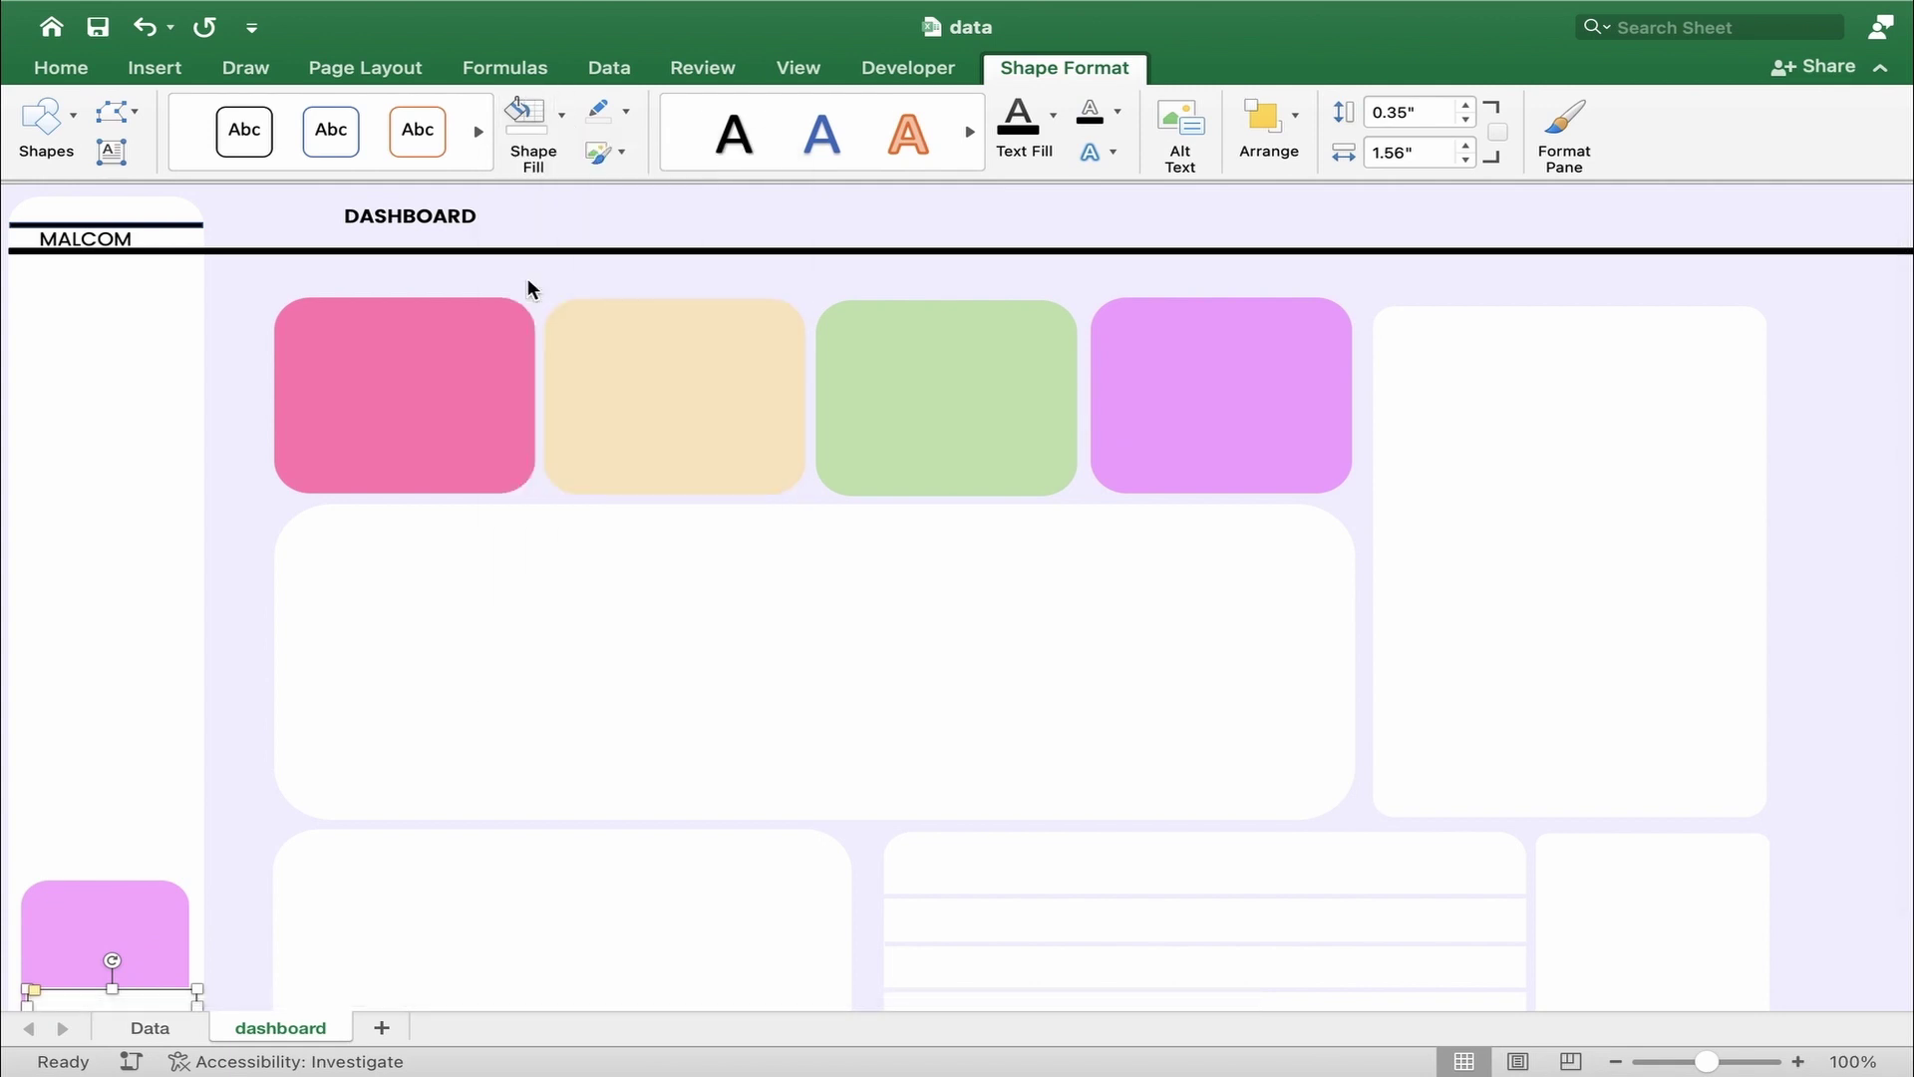
left_click(1882, 62)
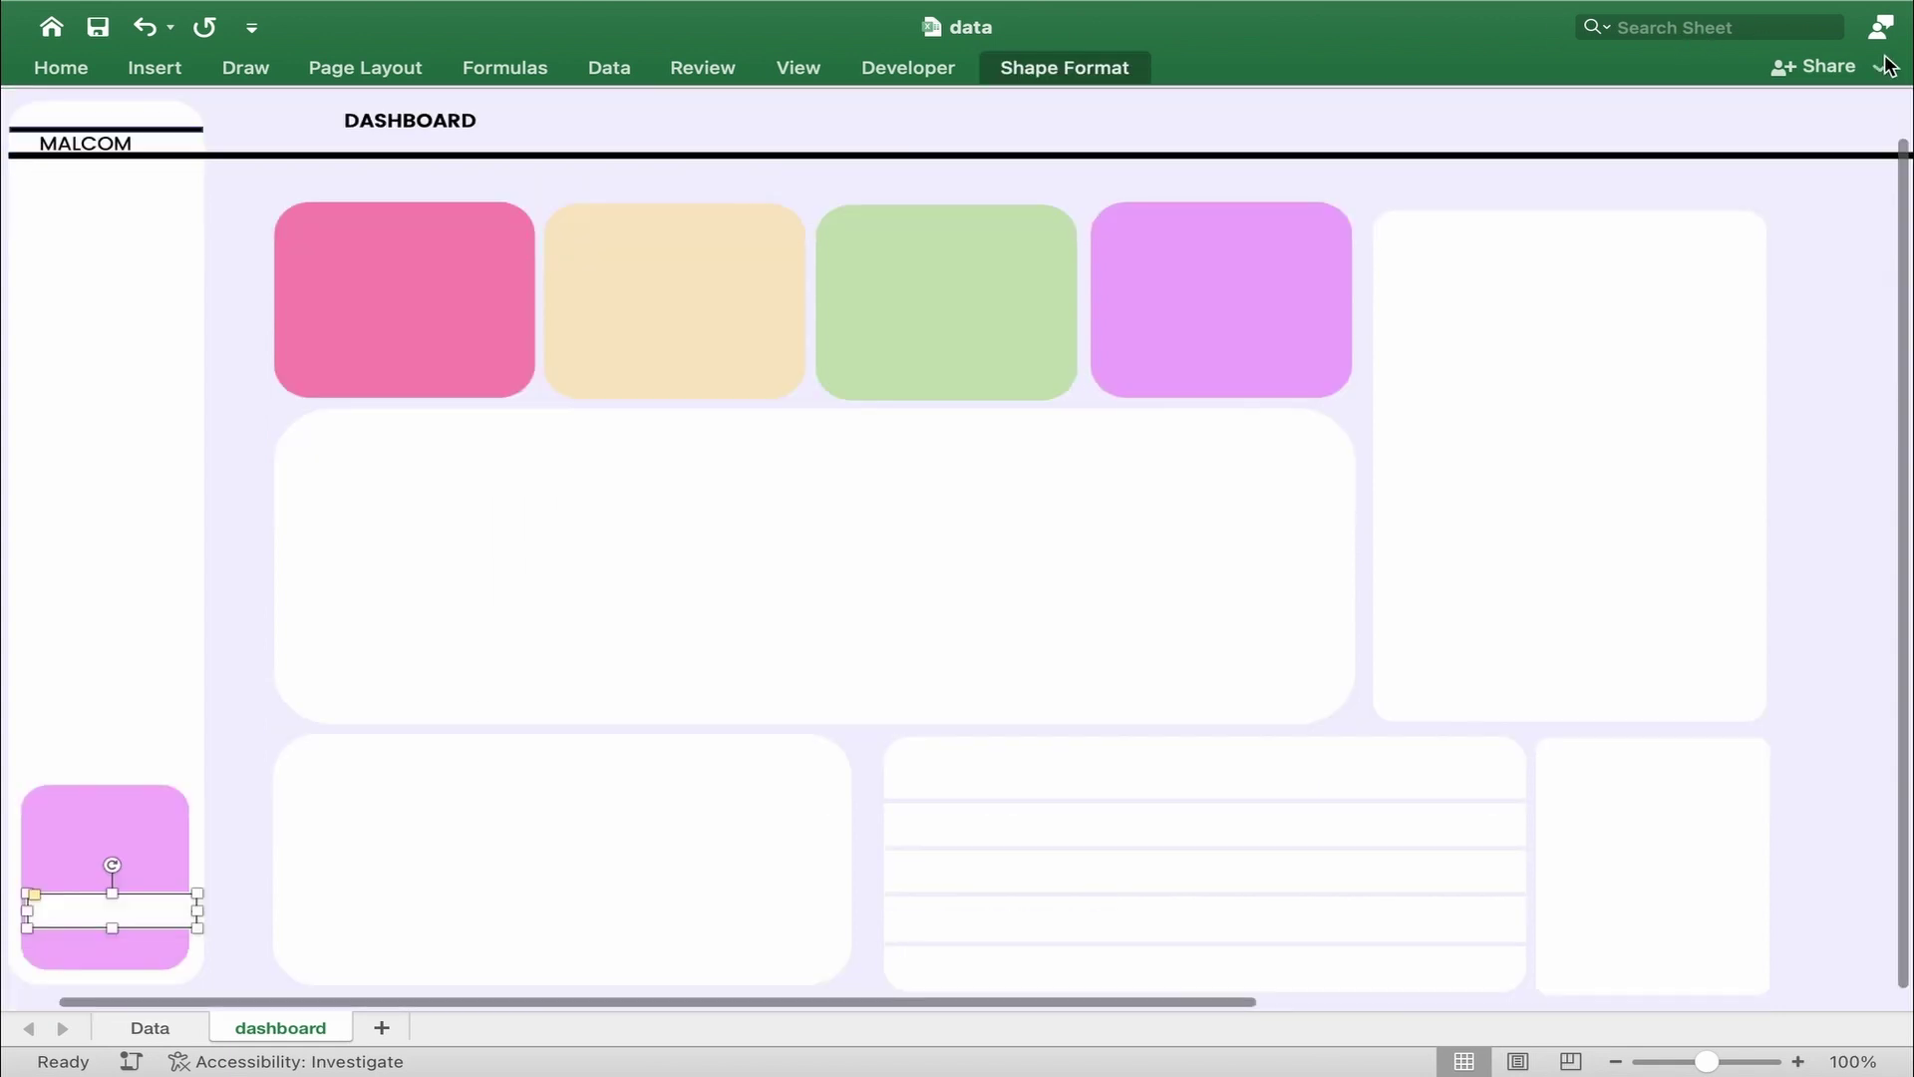
- Narrow the white bar to fit inside the purple card, check the finished template workbook, and place the bar near the card's lower edge
mouse_move(146, 913)
left_mouse_down()
mouse_move(123, 909)
mouse_move(168, 903)
mouse_move(124, 911)
left_mouse_up()
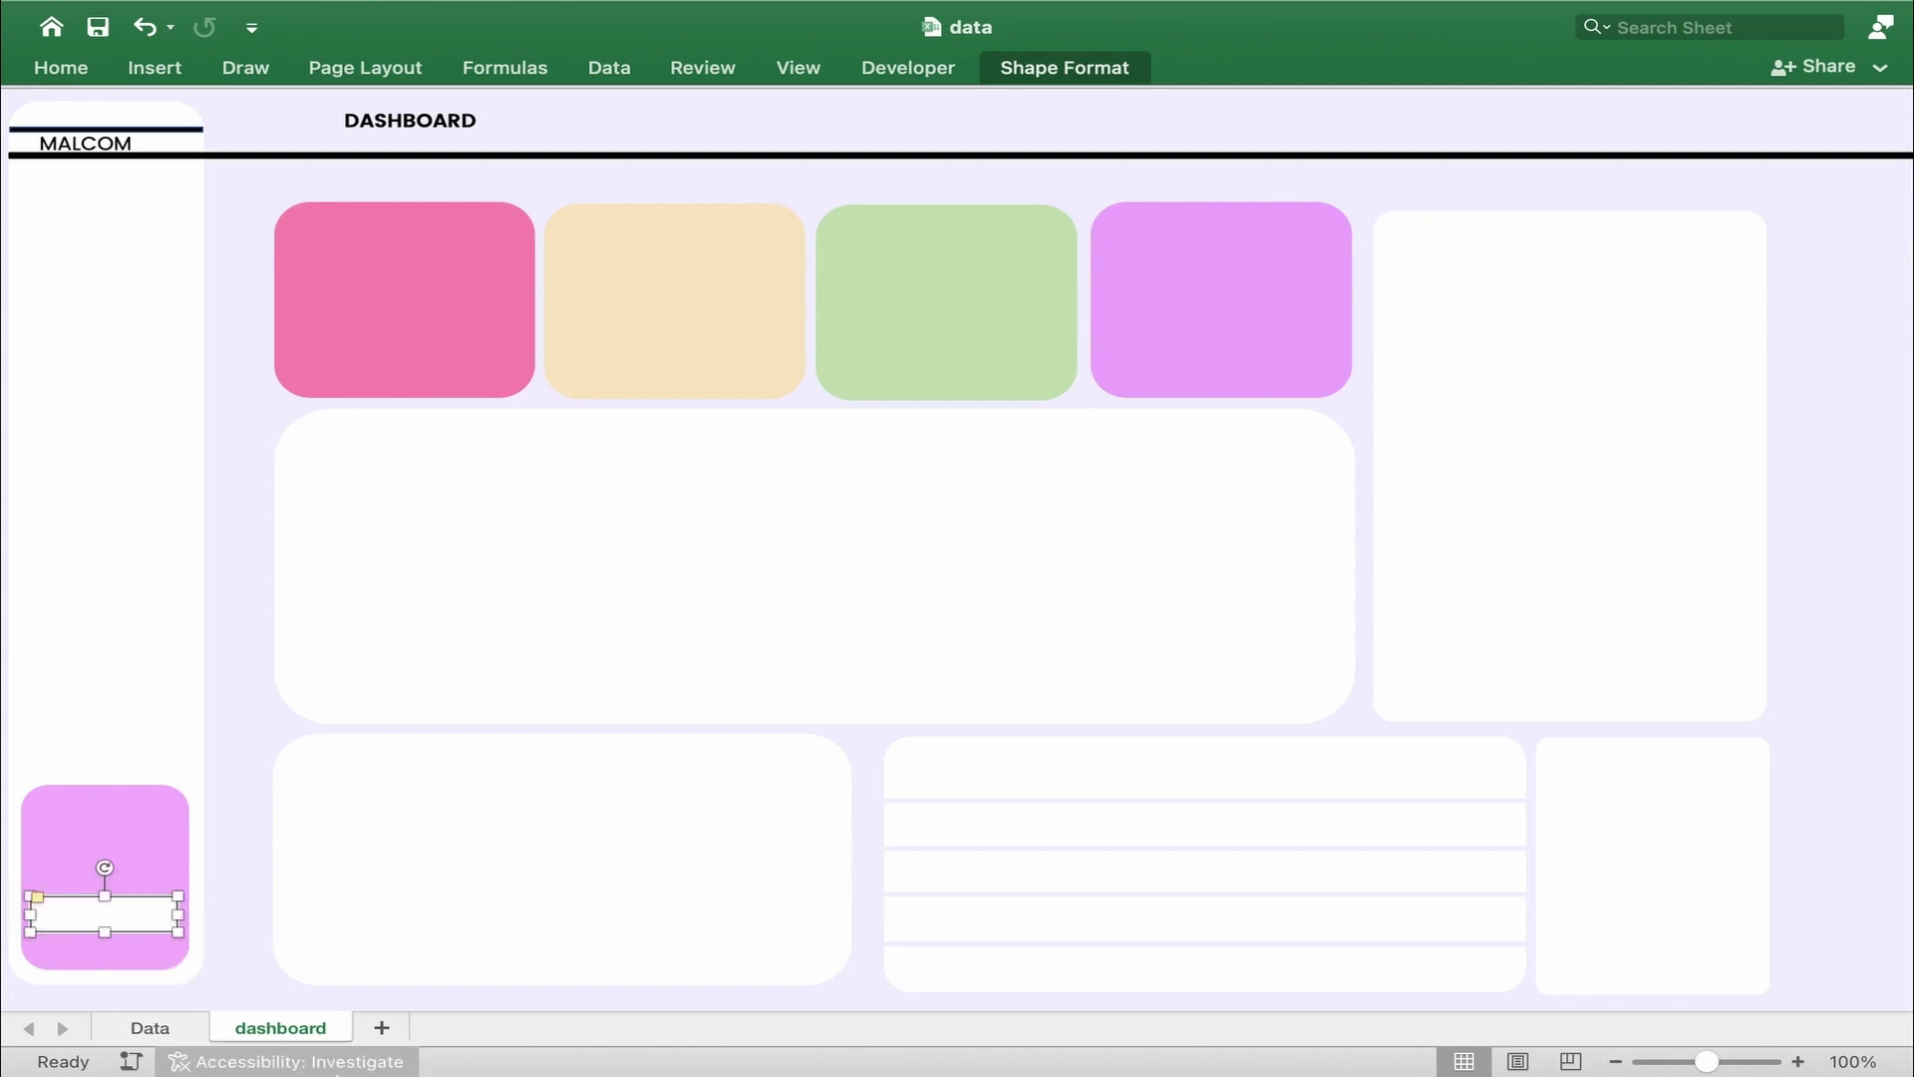
mouse_move(354, 1059)
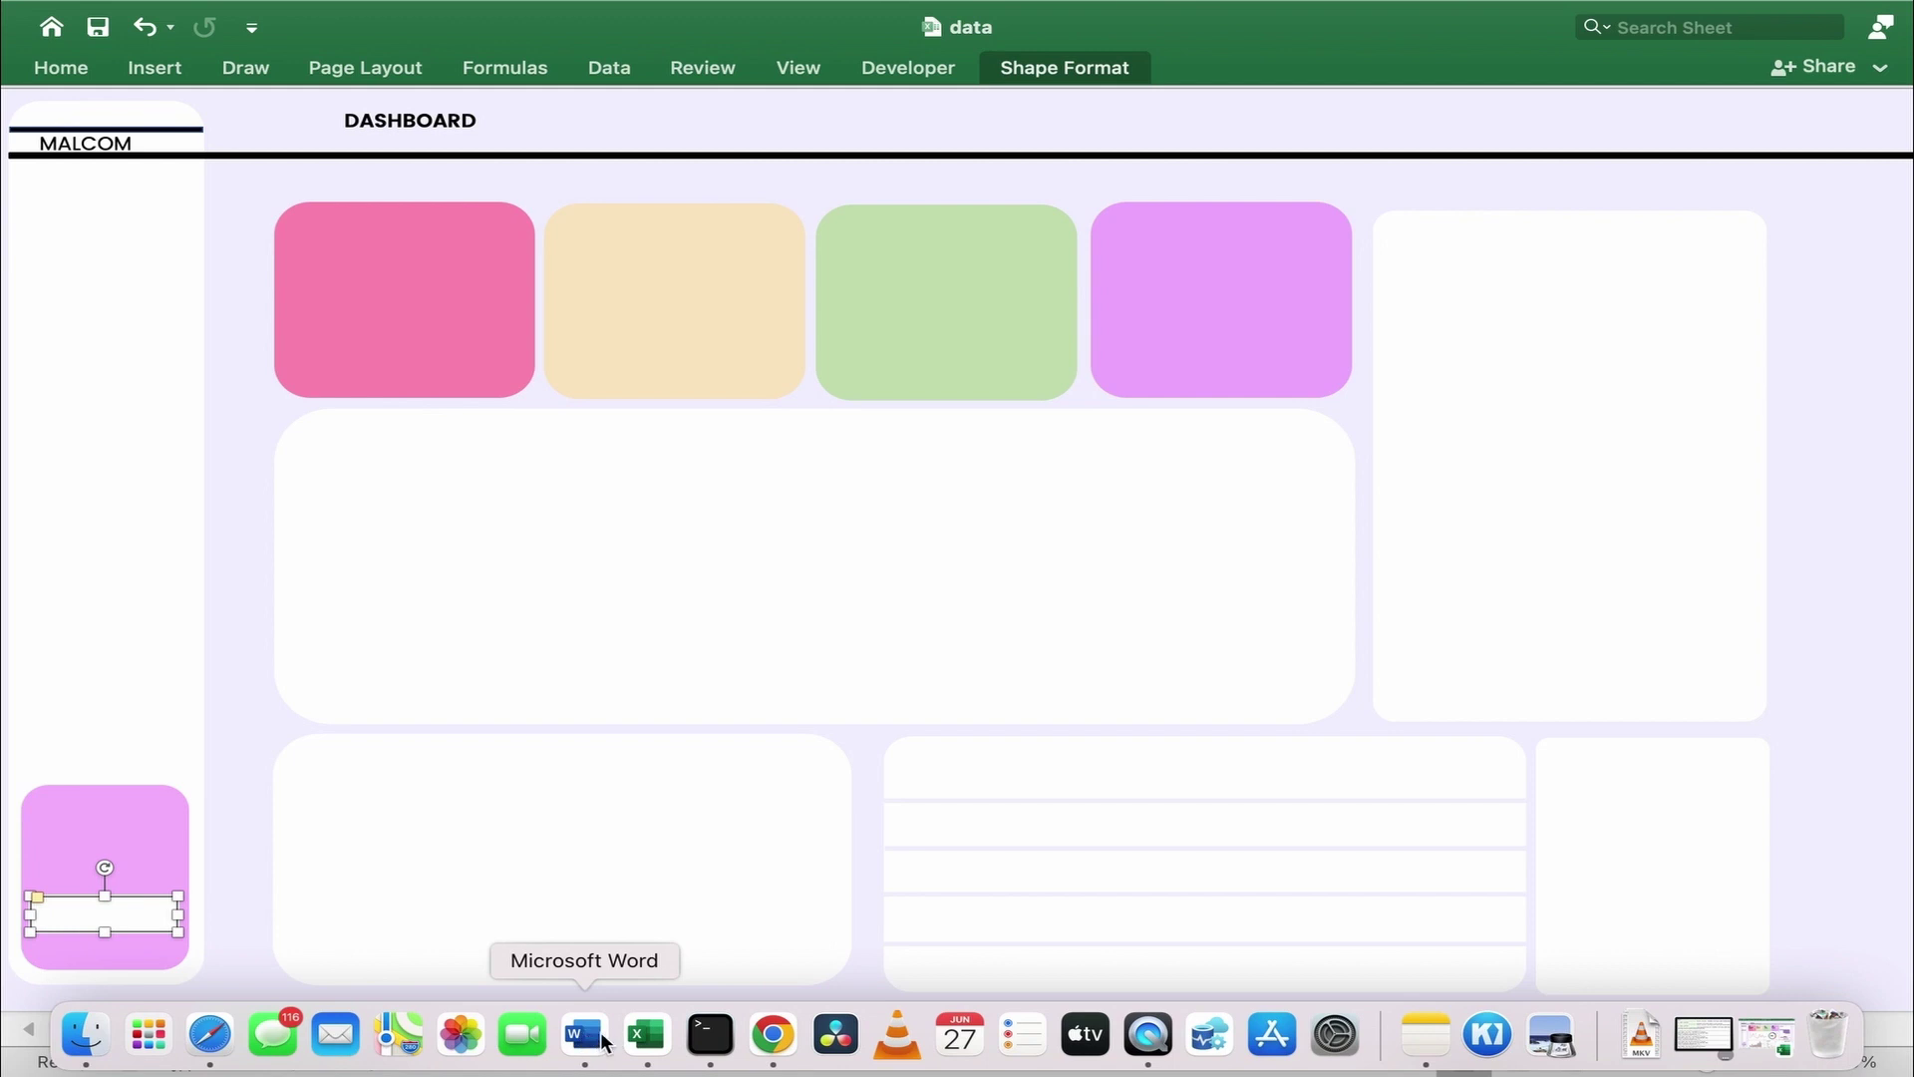
left_click(648, 1033)
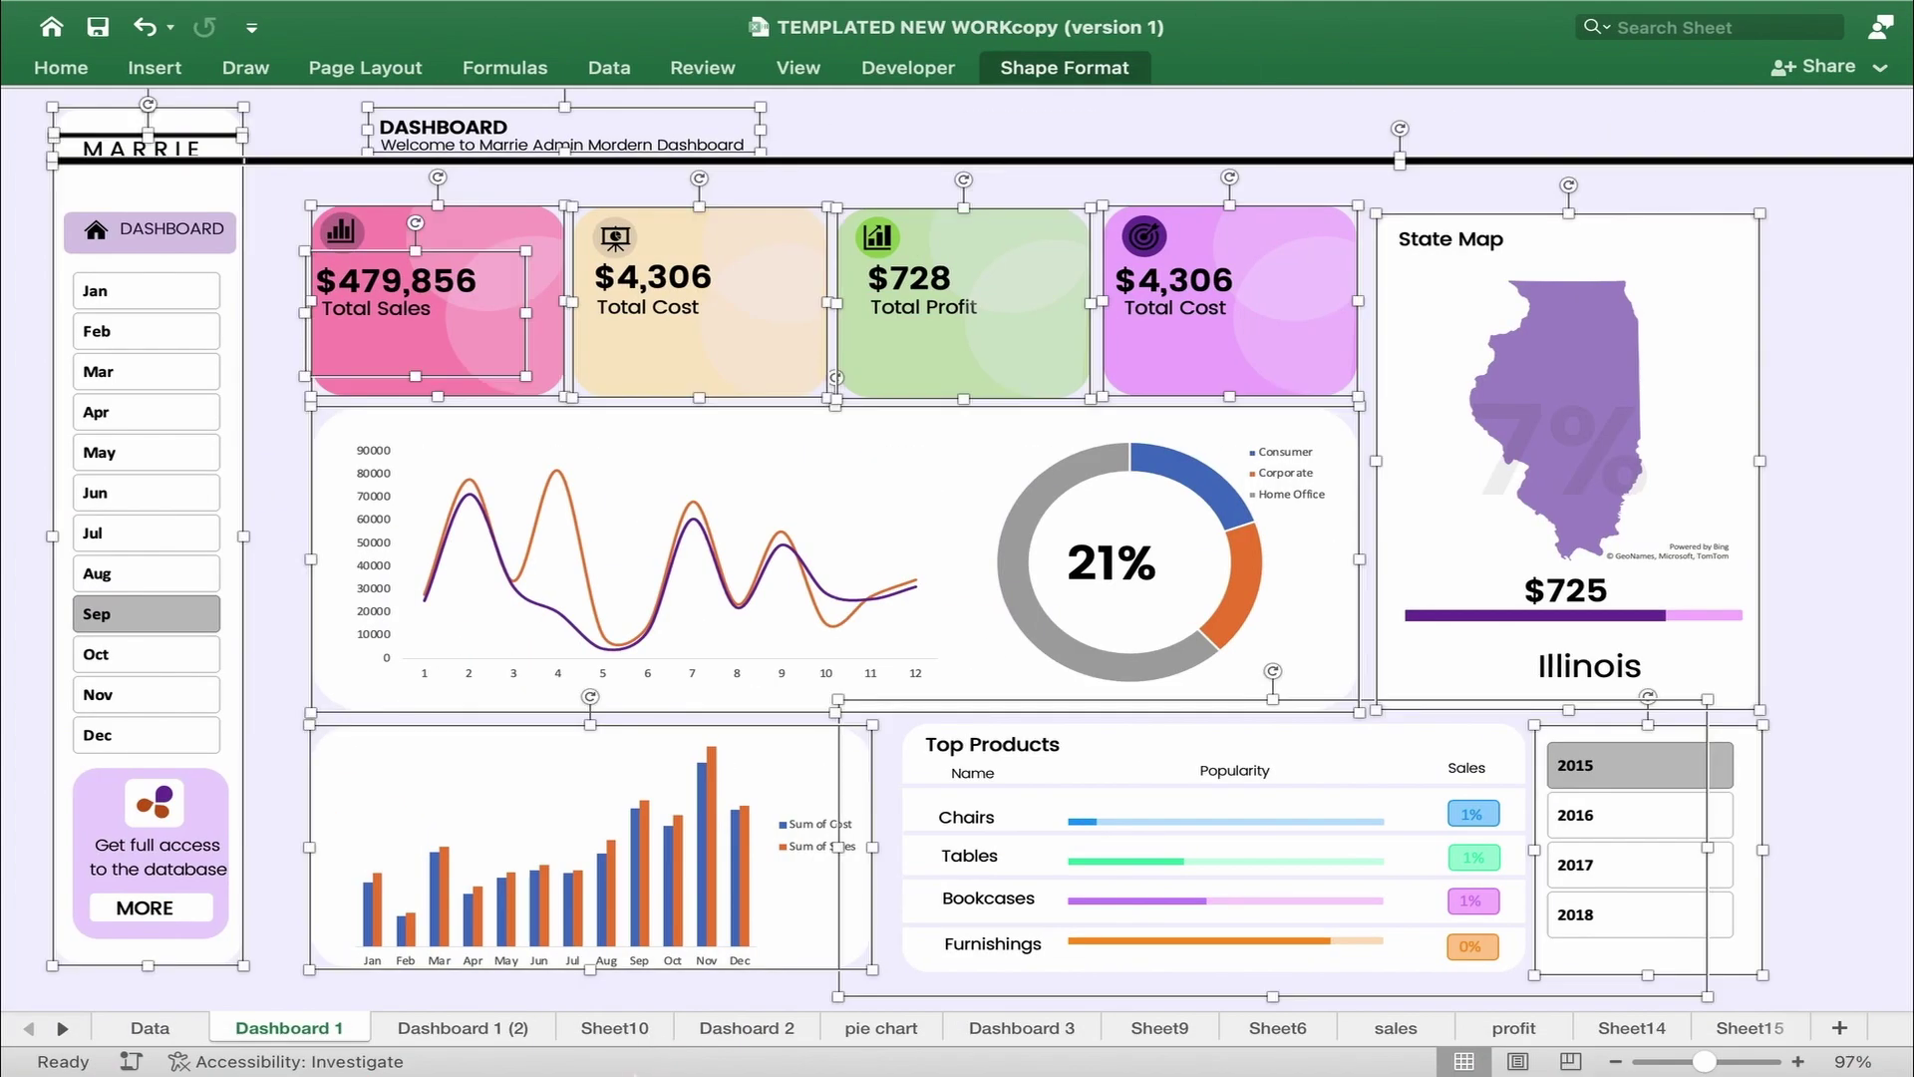
mouse_move(648, 1069)
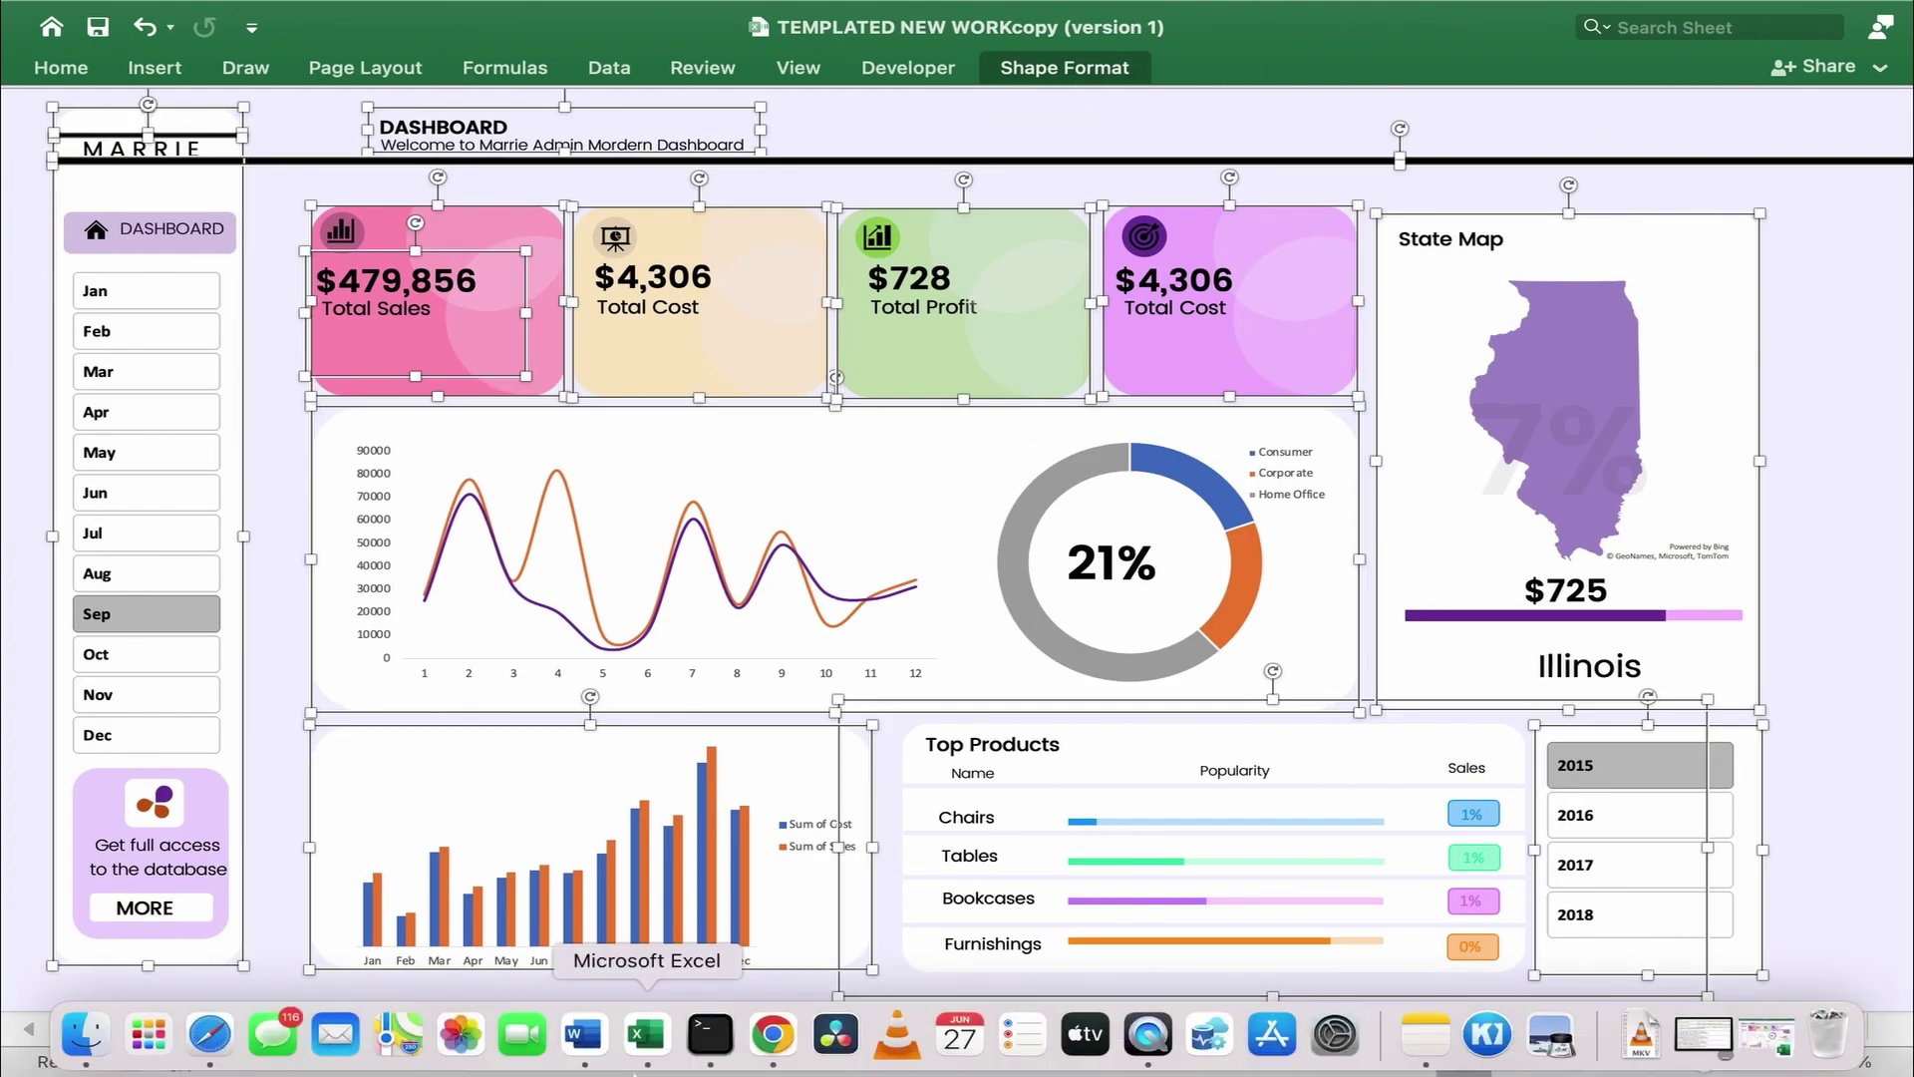
left_click(651, 1039)
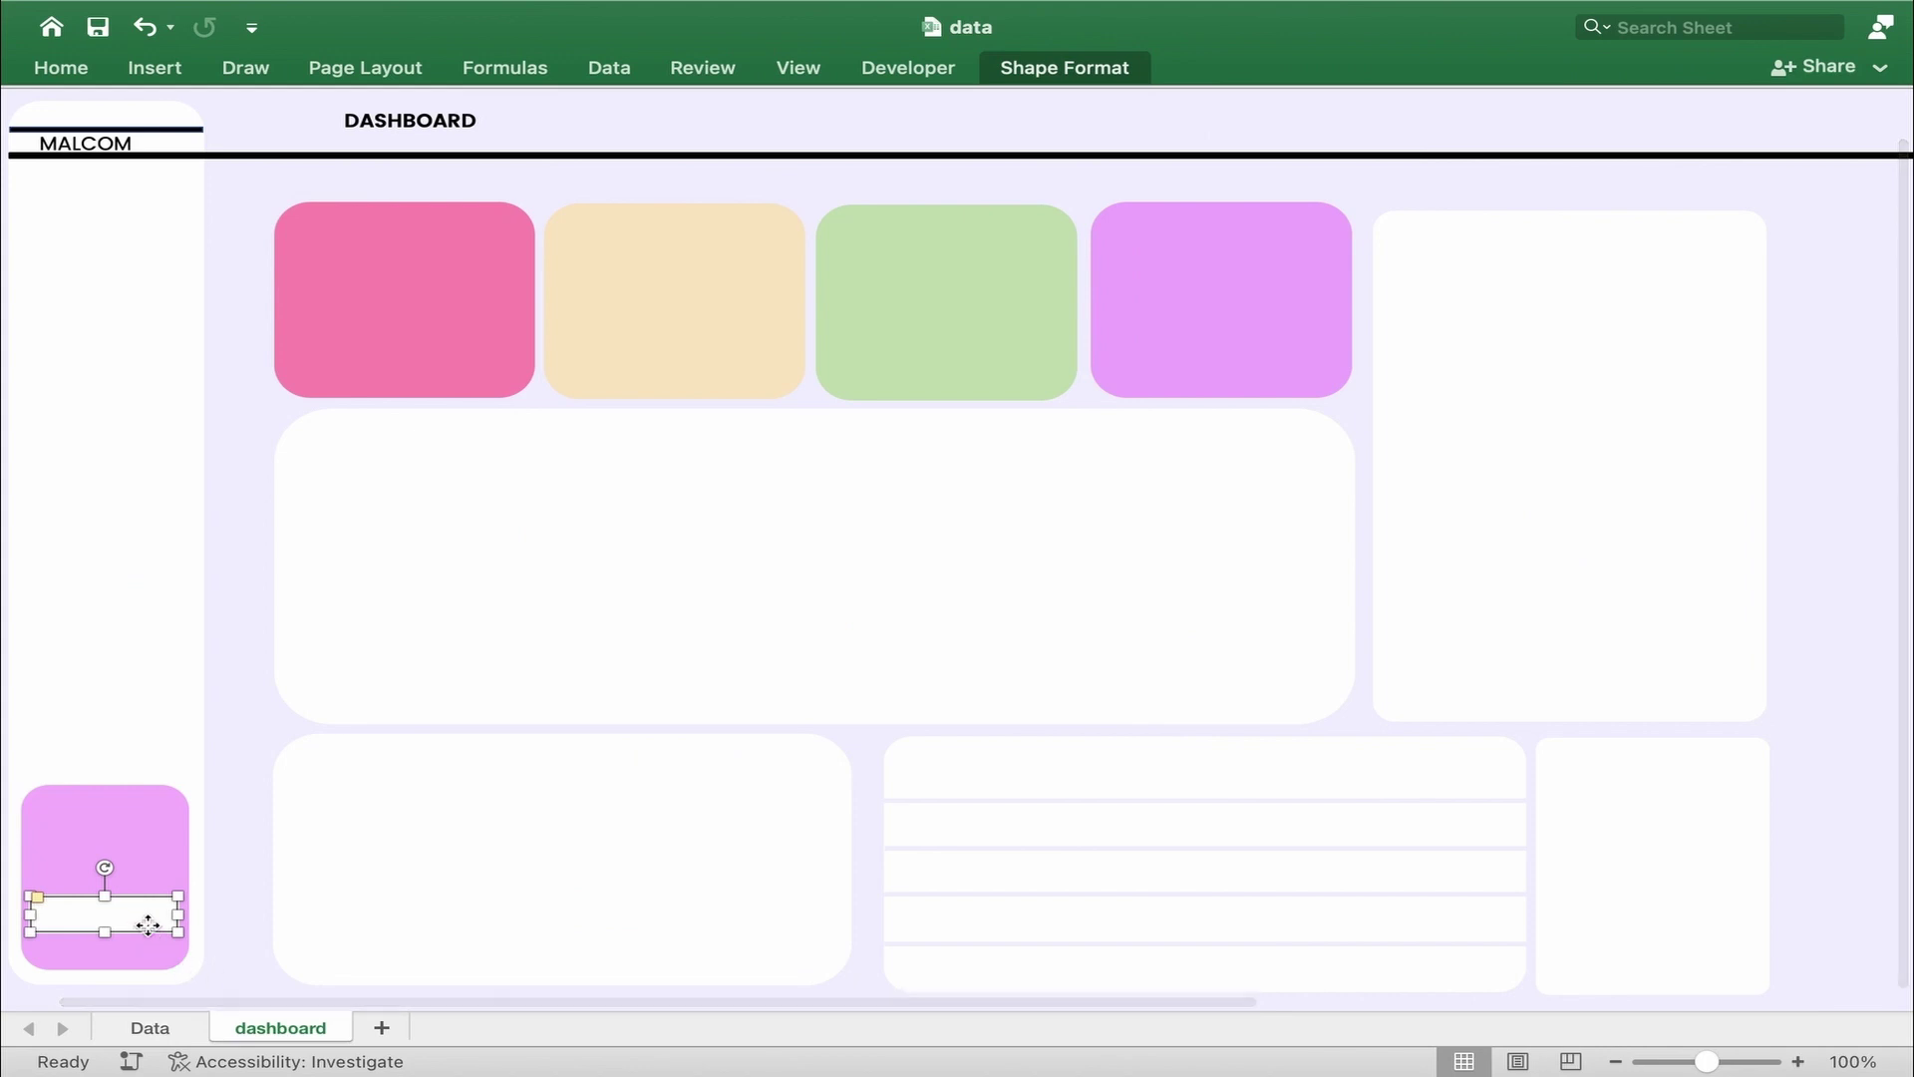
left_click_drag(147, 925, 148, 942)
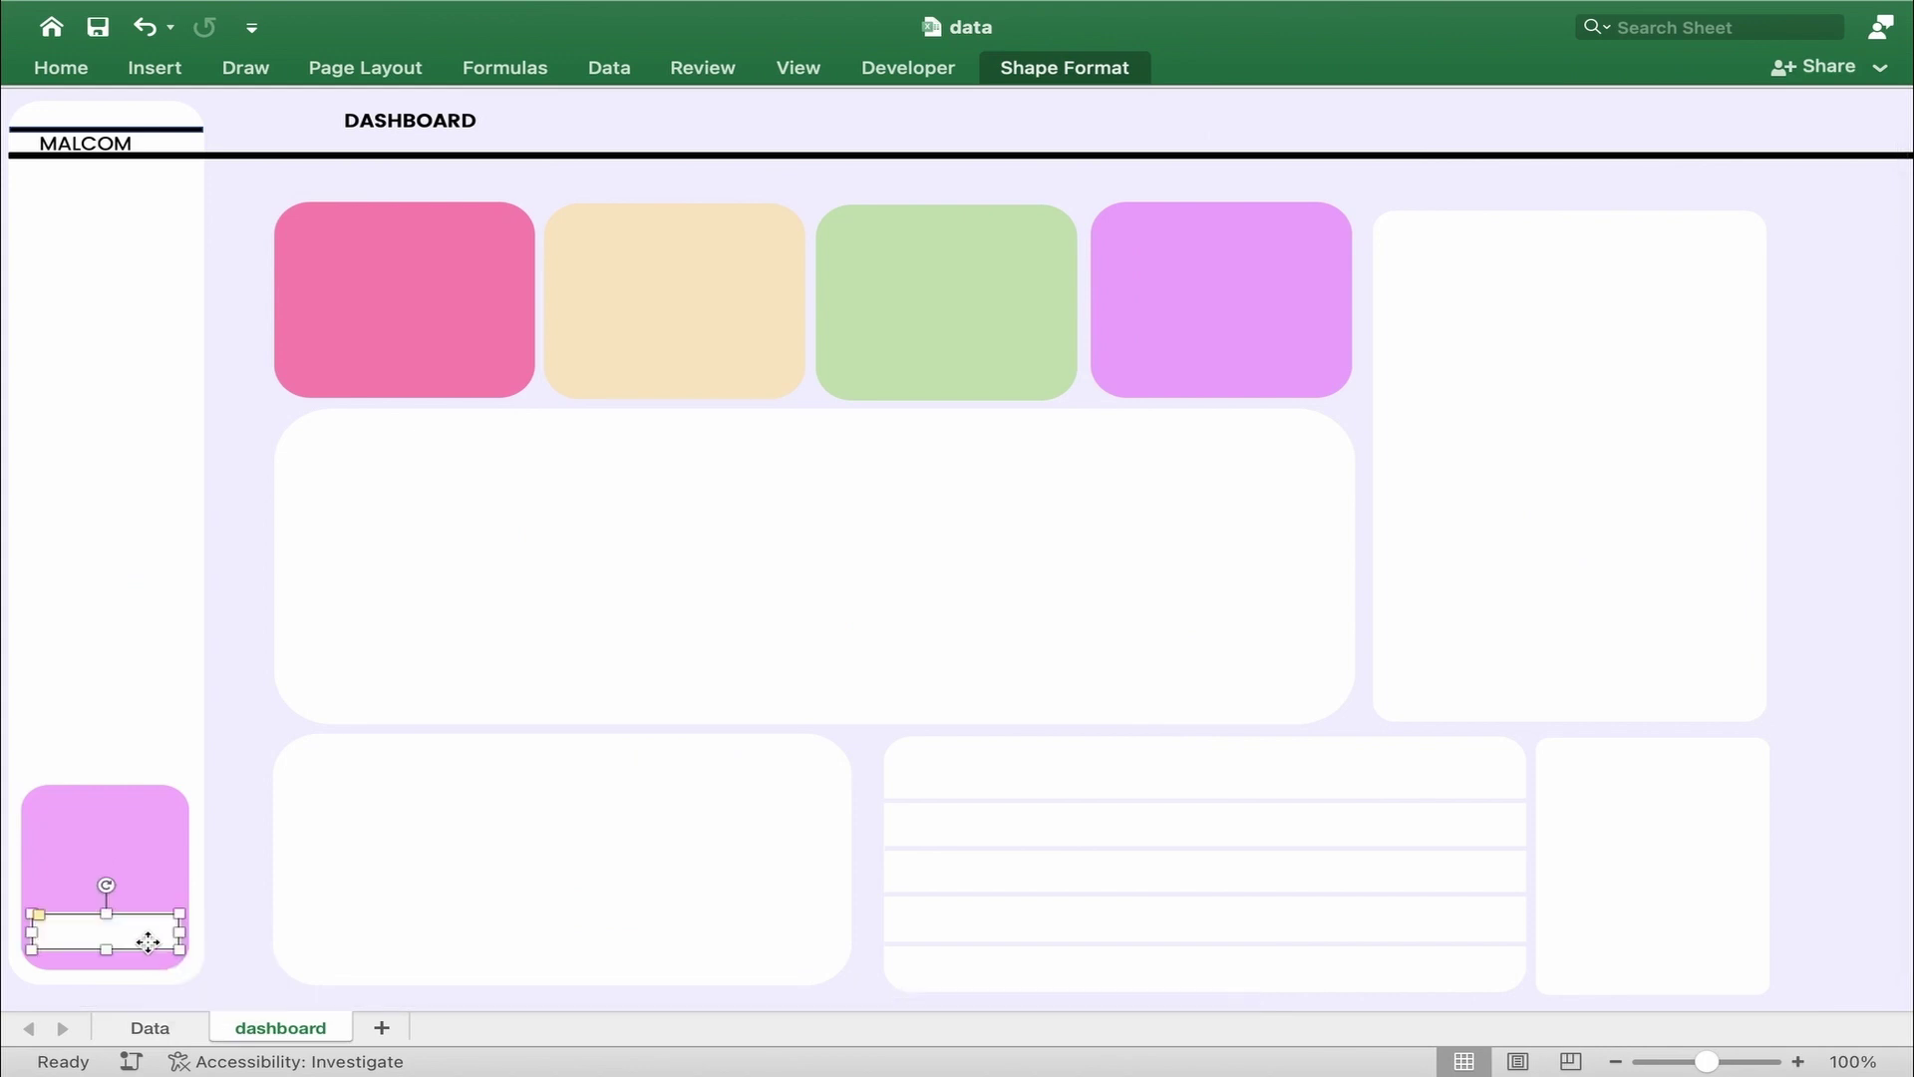
- Place a narrowed copy of the DASHBOARD title over the white bar, change its text to MORE and centre it on the bar
left_click(470, 122)
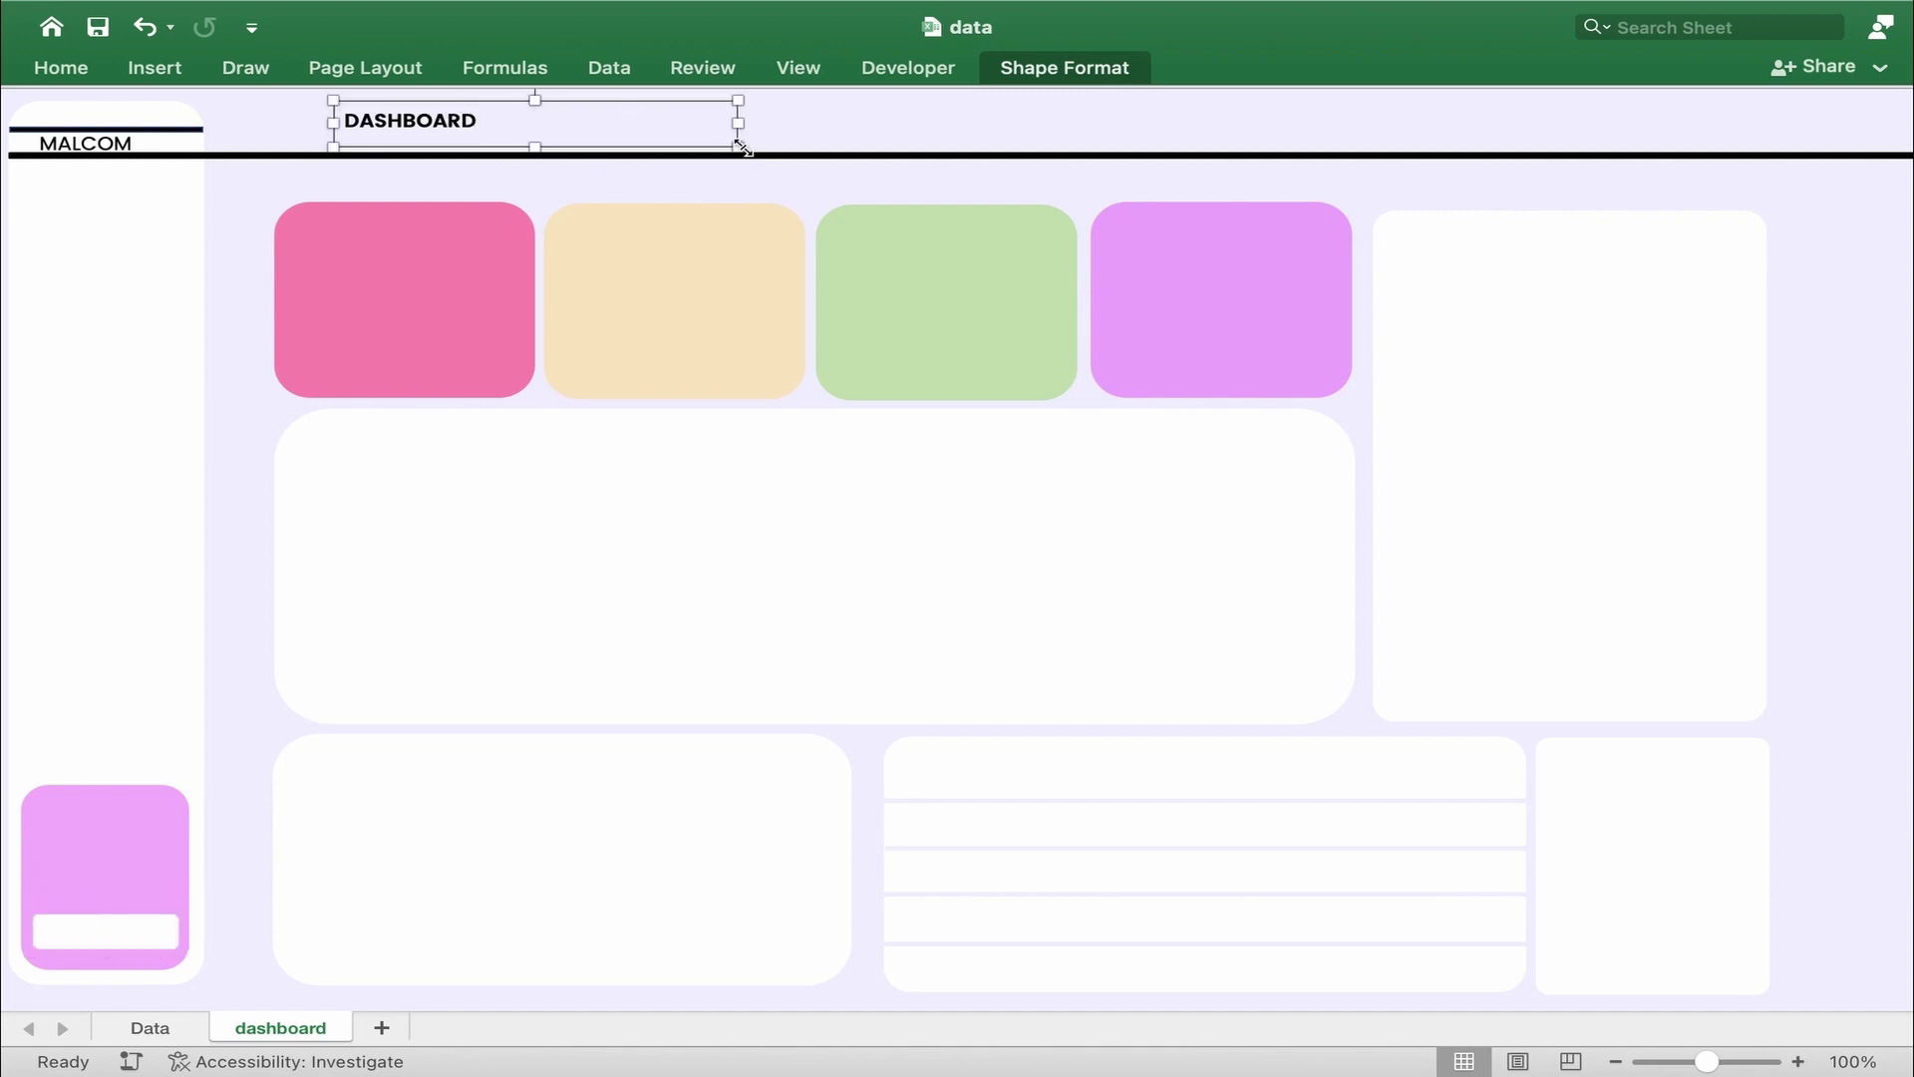
key("super+d")
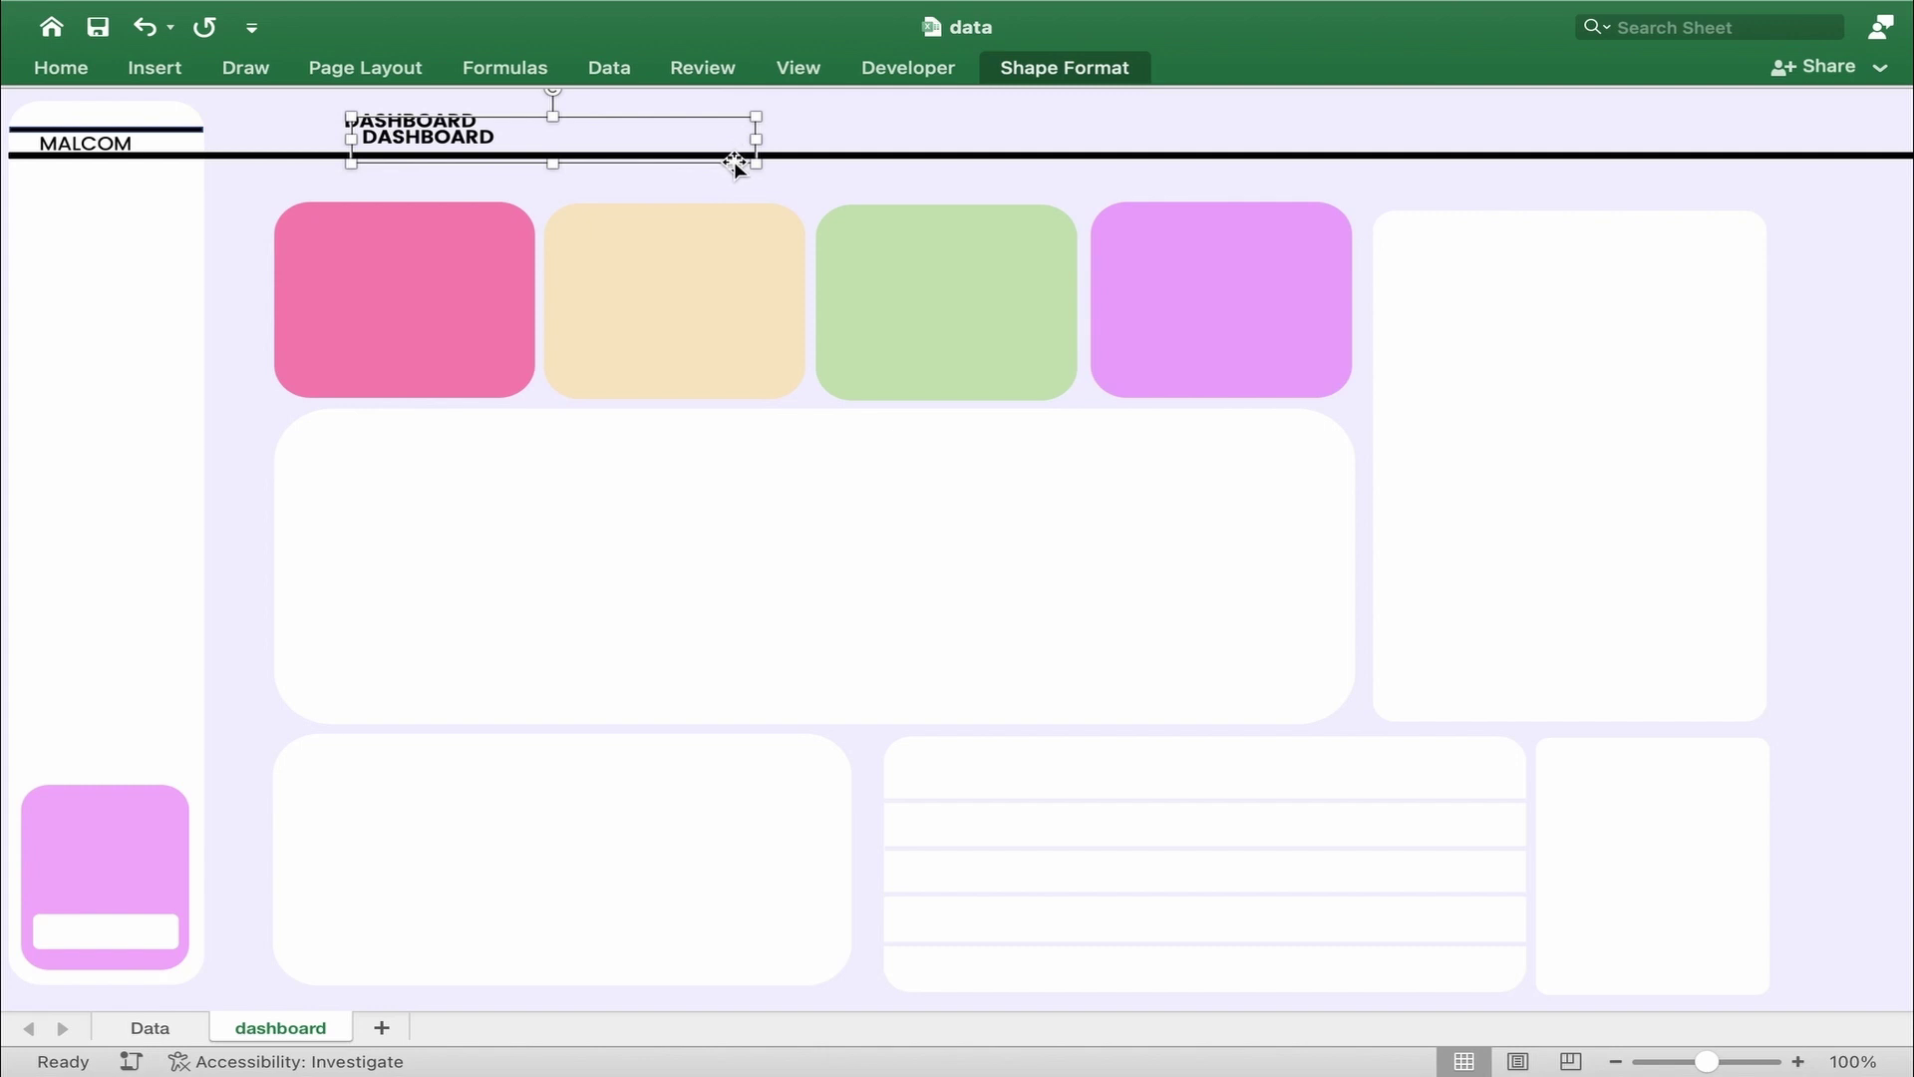
left_click_drag(735, 162, 168, 953)
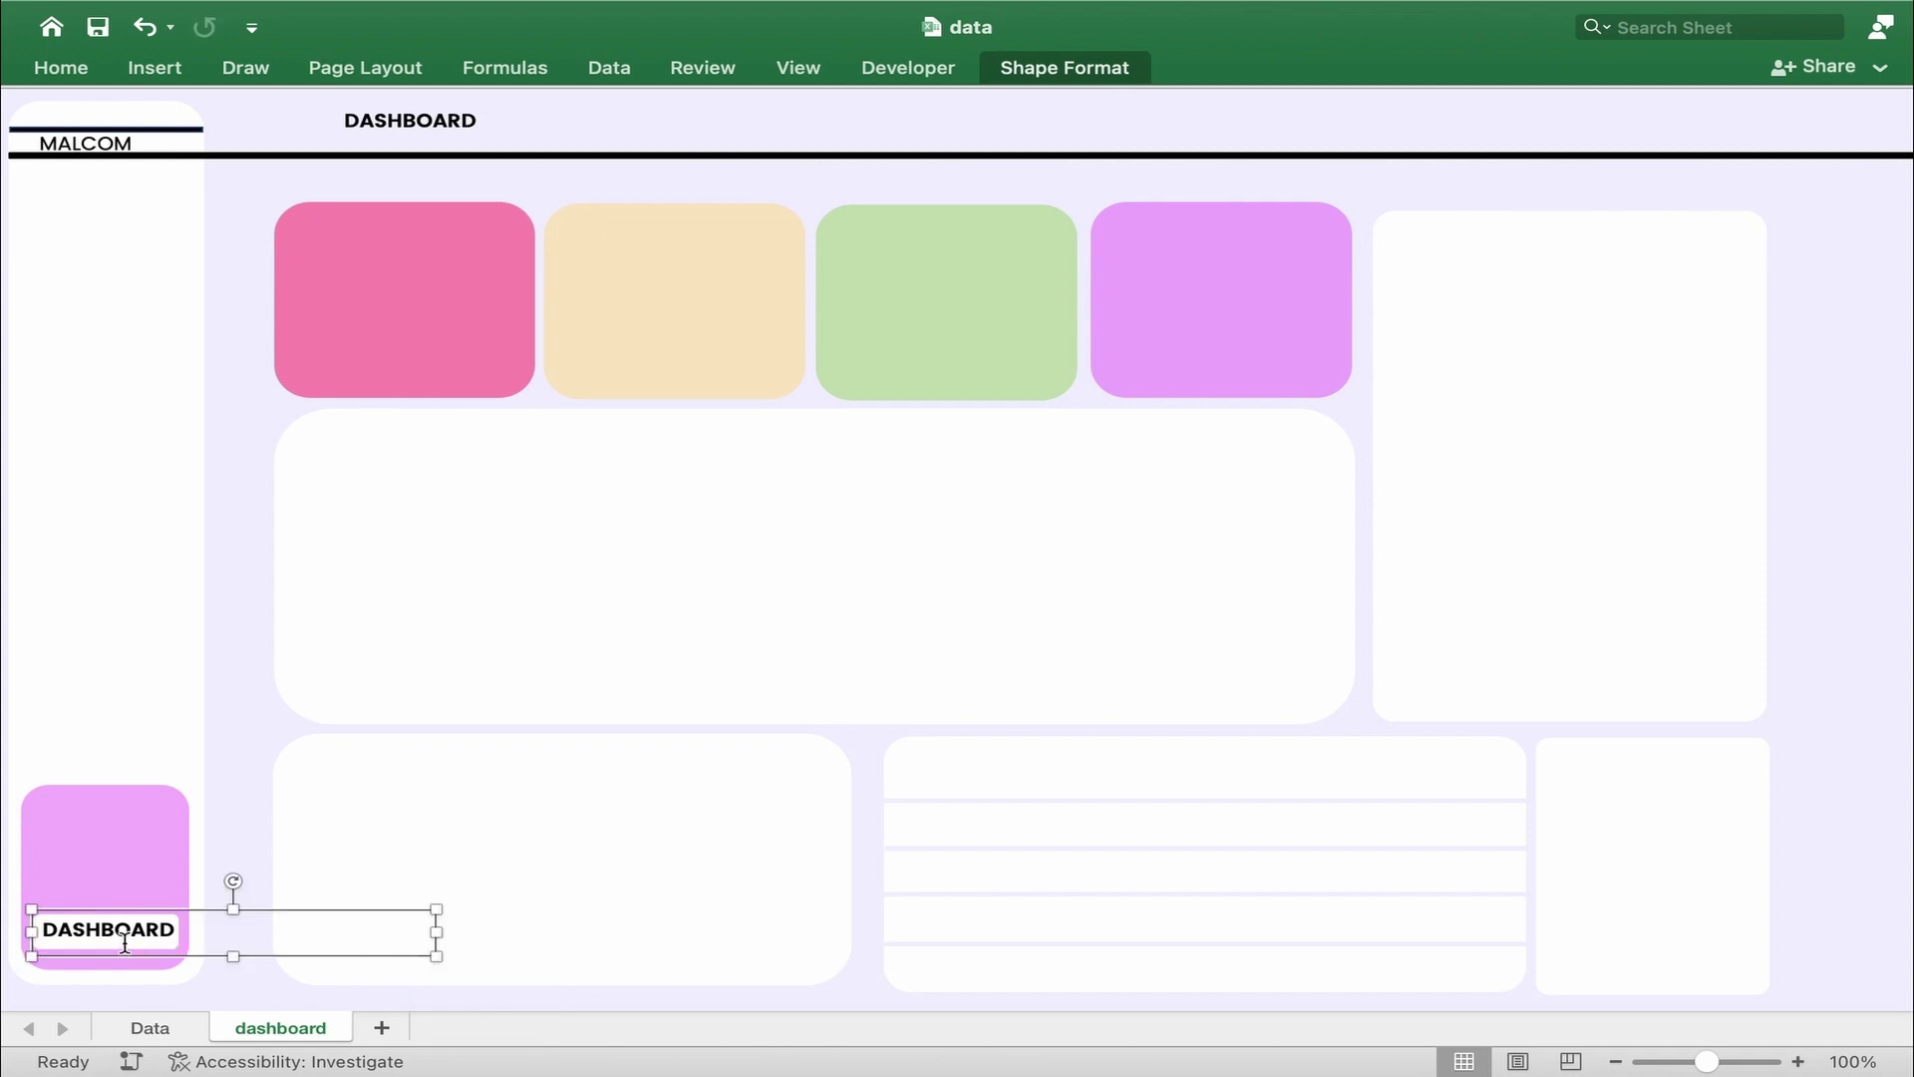
left_click_drag(437, 932, 199, 932)
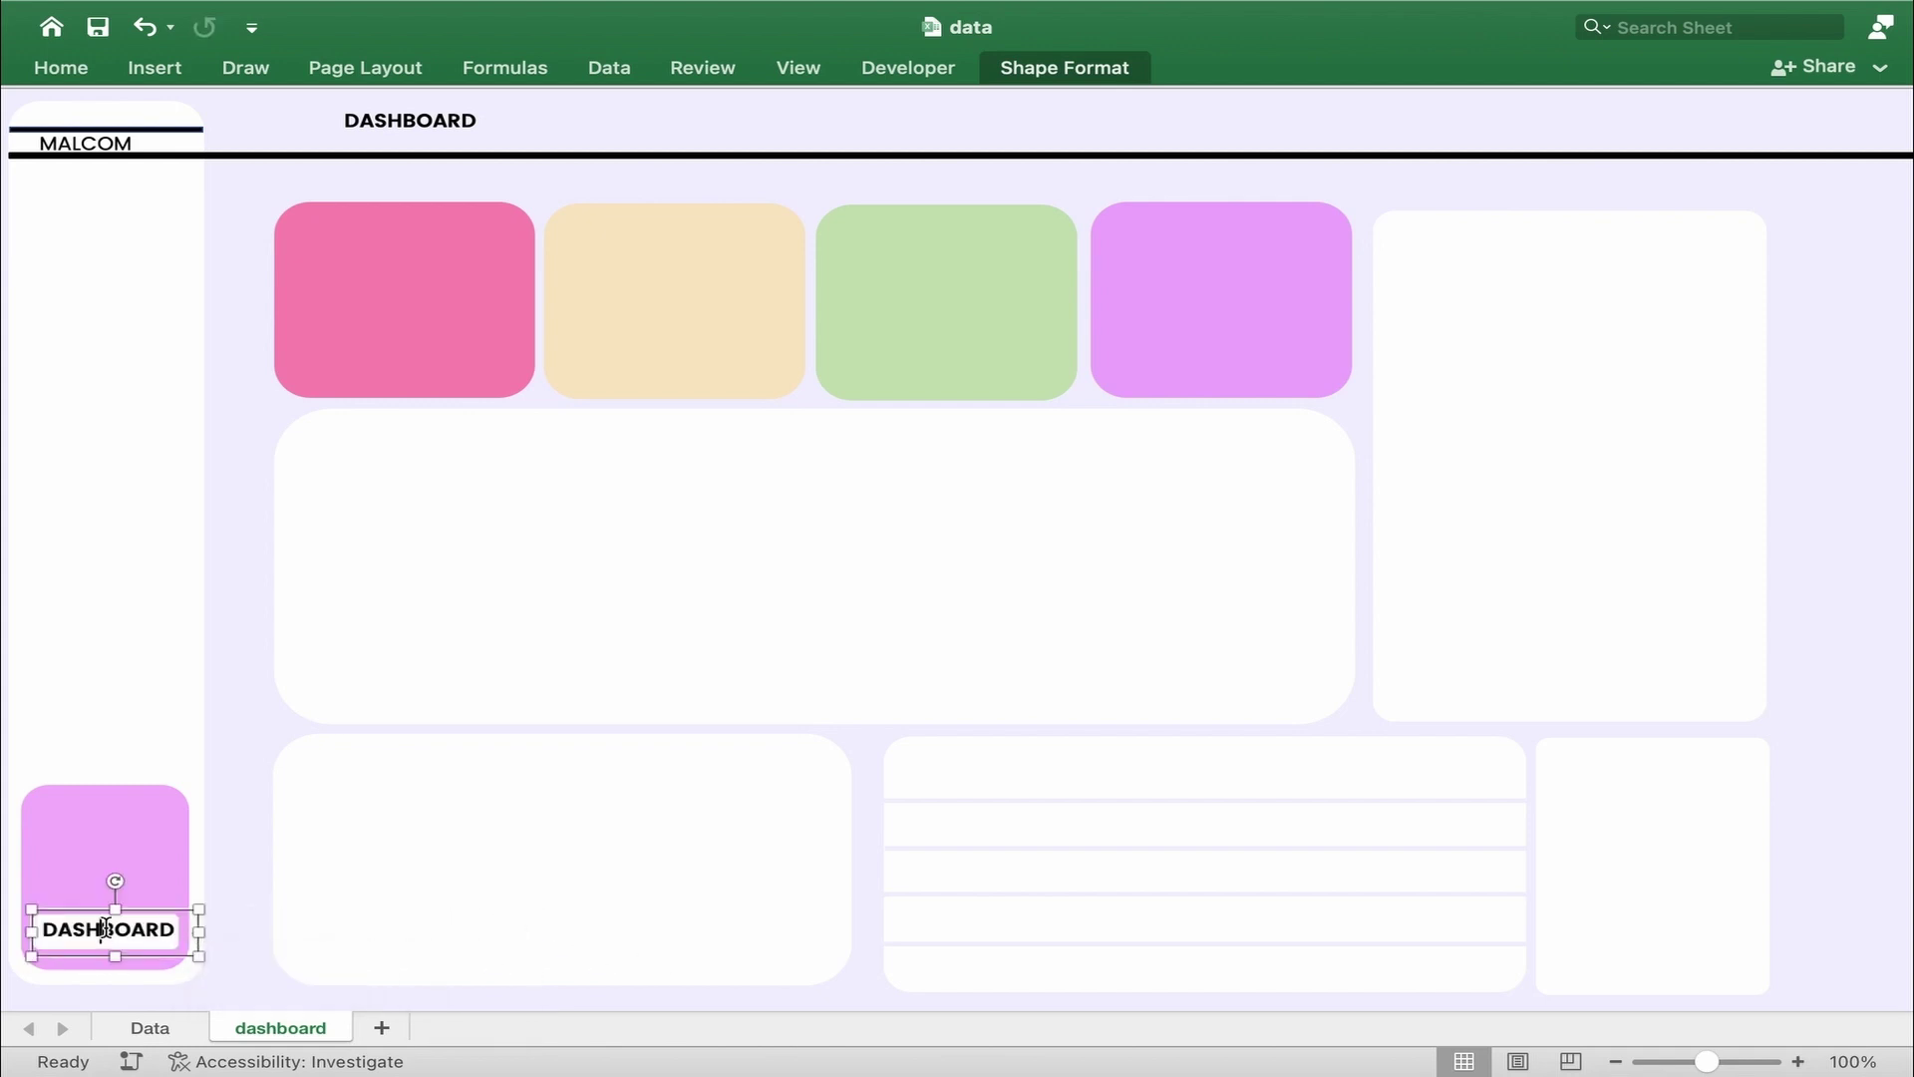
double_click(104, 929)
type("MORE")
mouse_move(178, 959)
left_mouse_down()
mouse_move(209, 958)
mouse_move(150, 934)
left_mouse_up()
left_click(237, 806)
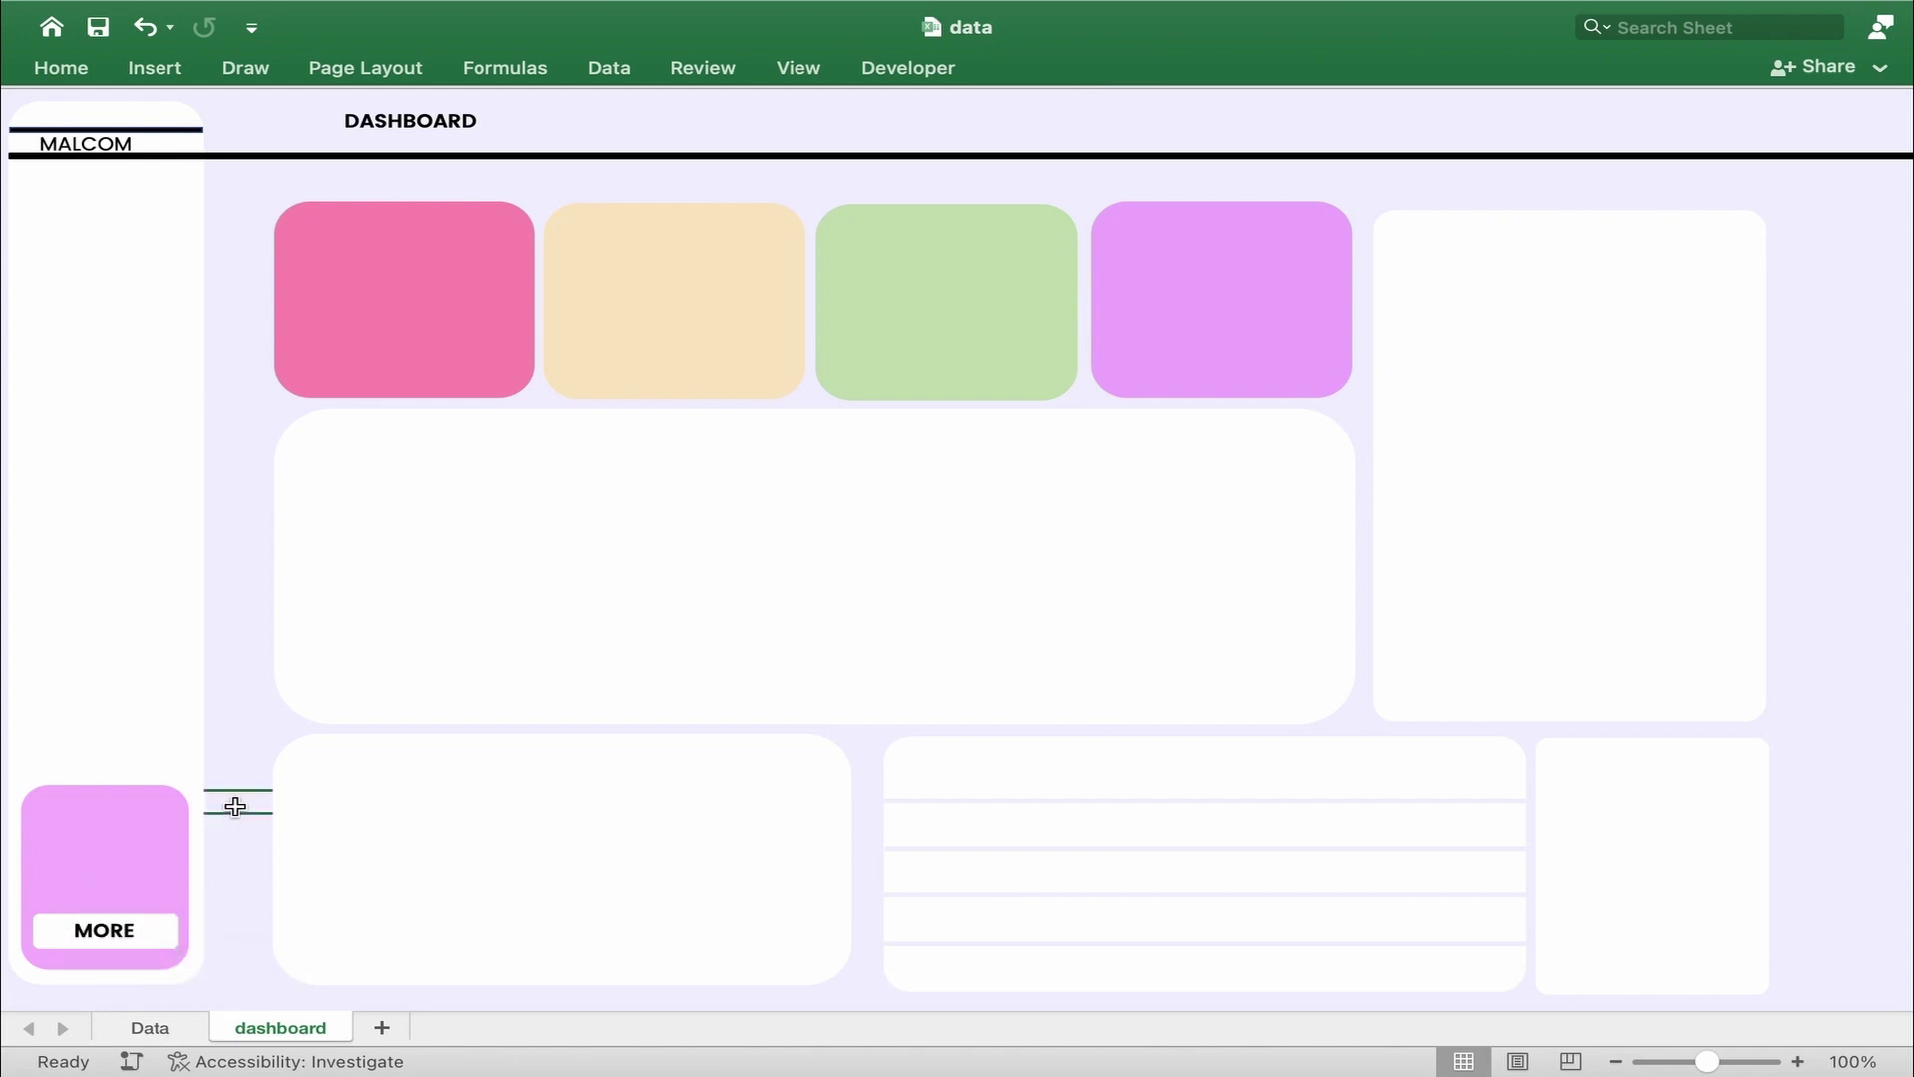
- Duplicate the white bar and reshape the copy into a small, taller box centred in the upper part of the purple card
left_click(170, 942)
key("super+d")
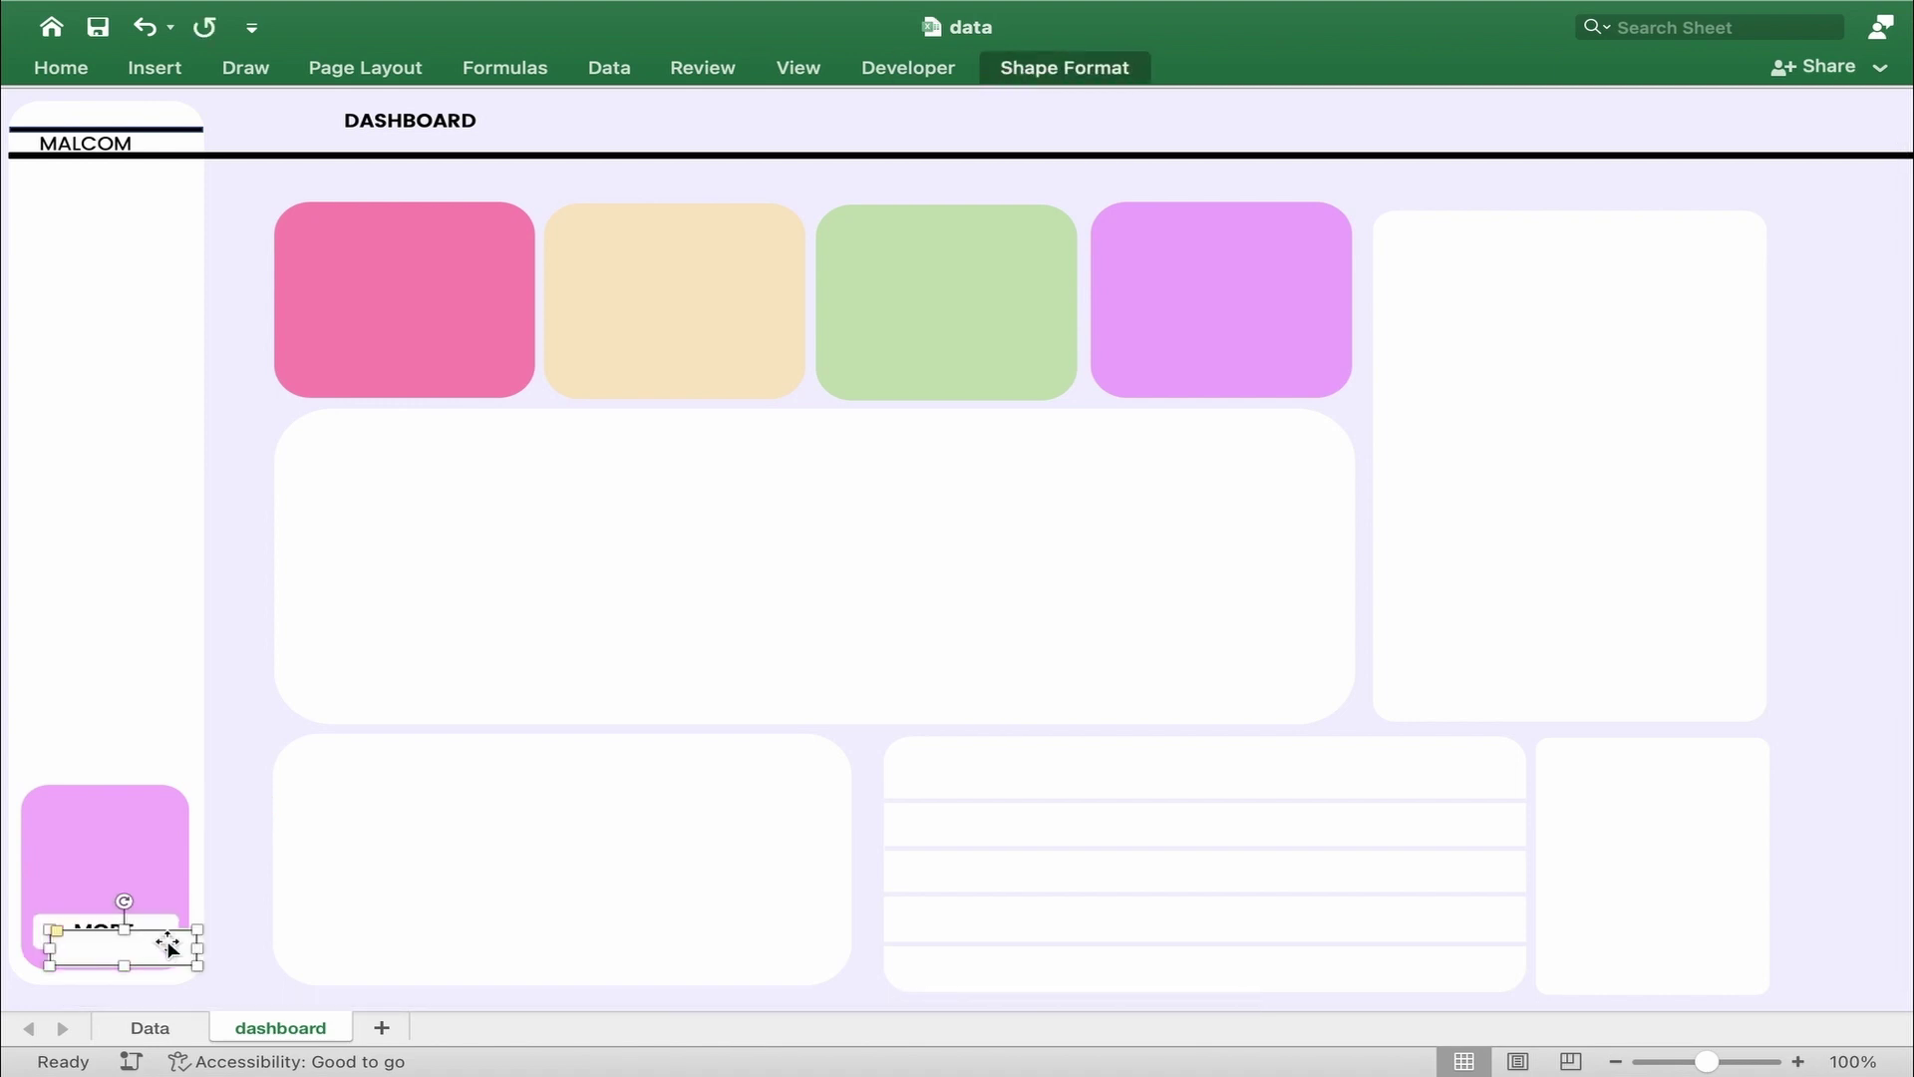
left_click_drag(180, 946, 165, 832)
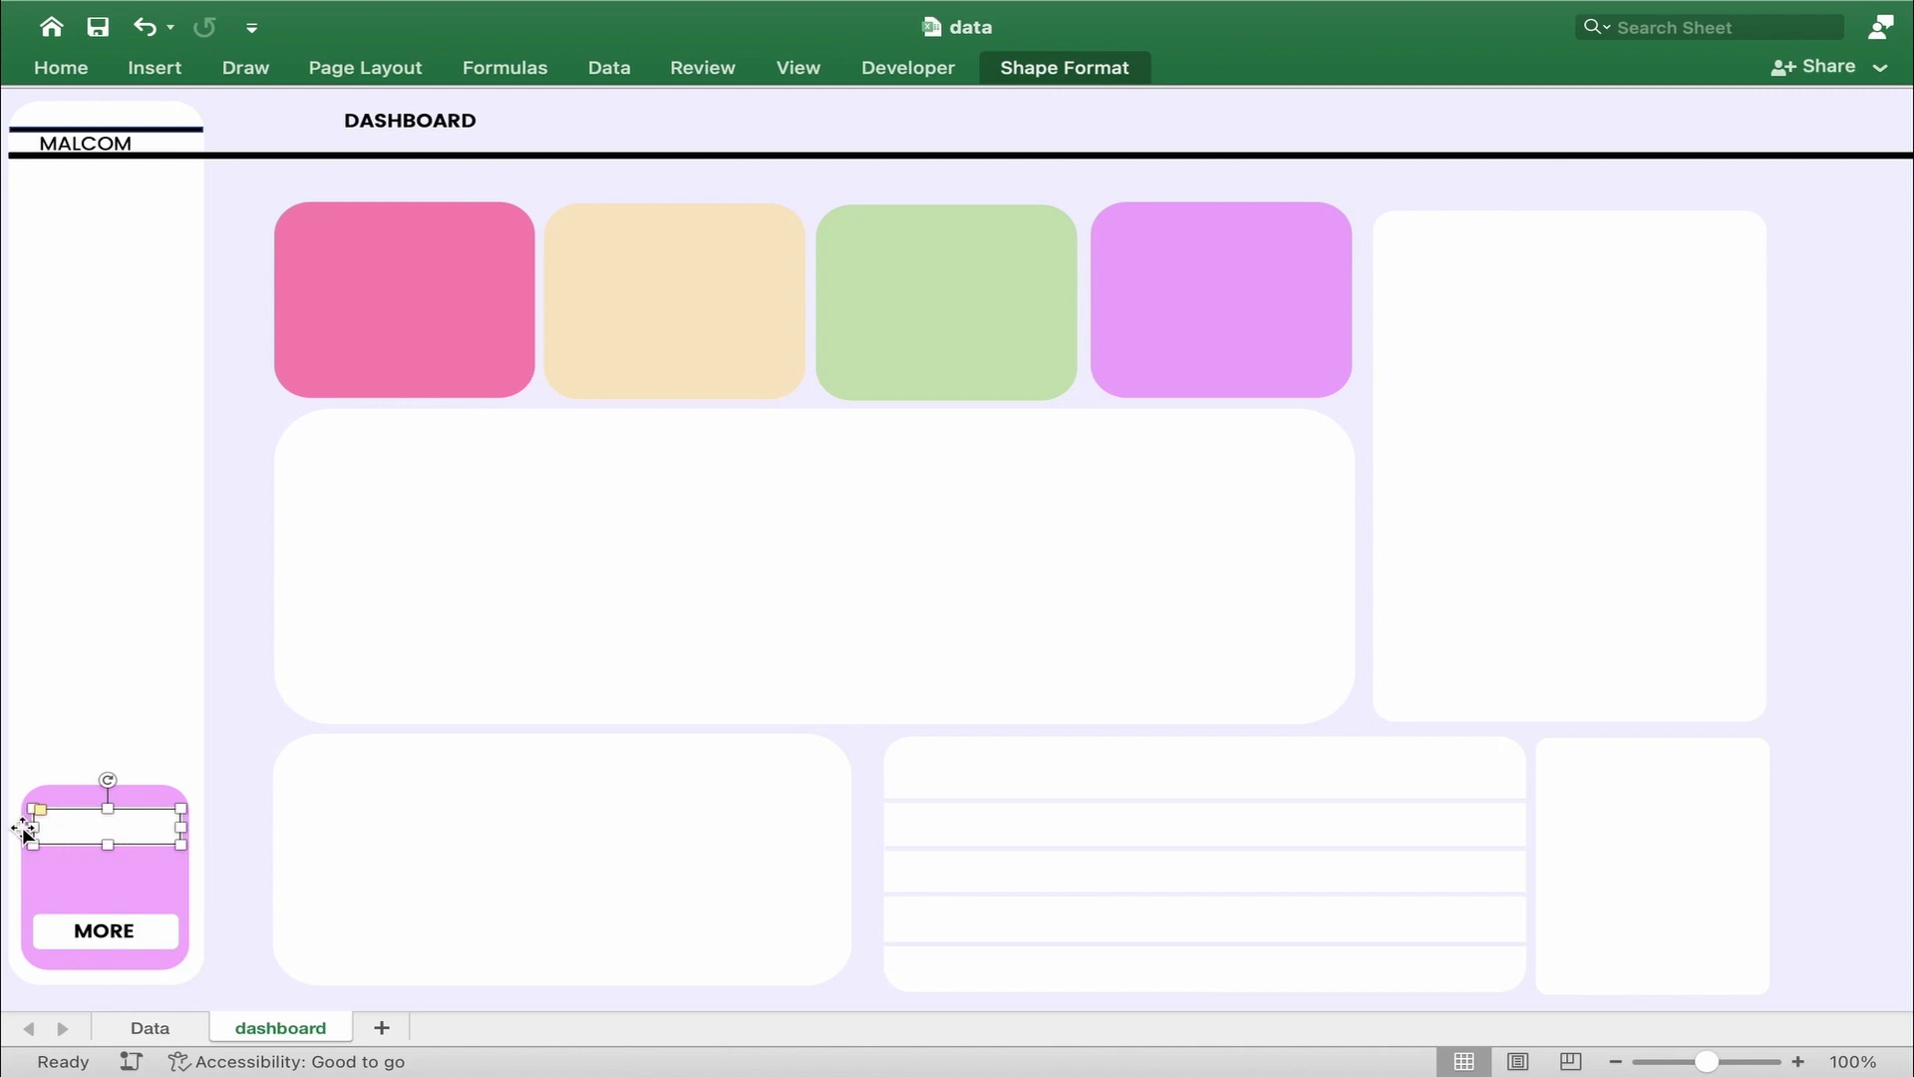
left_click_drag(36, 828, 111, 831)
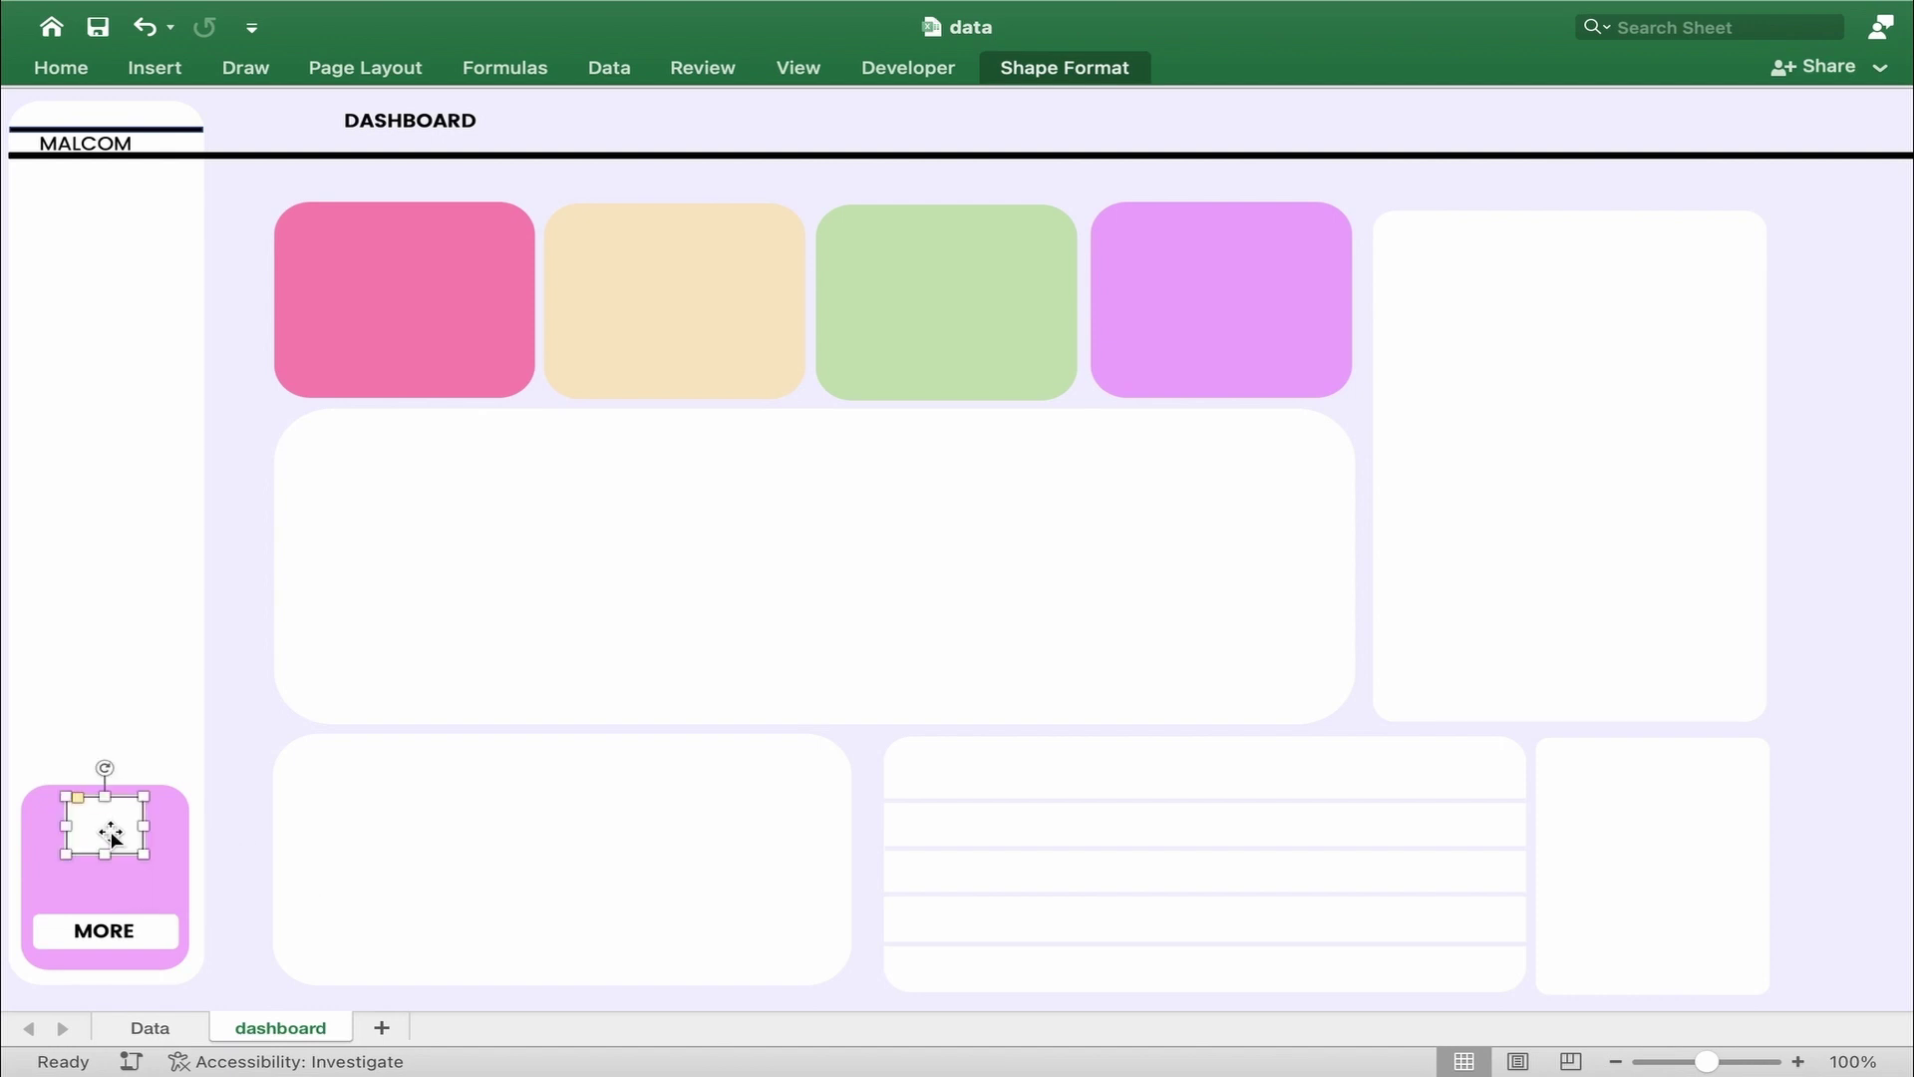
- Insert a teardrop shape about 0.24" high and 0.25" wide in the lower-left corner of the small white box
left_click(159, 68)
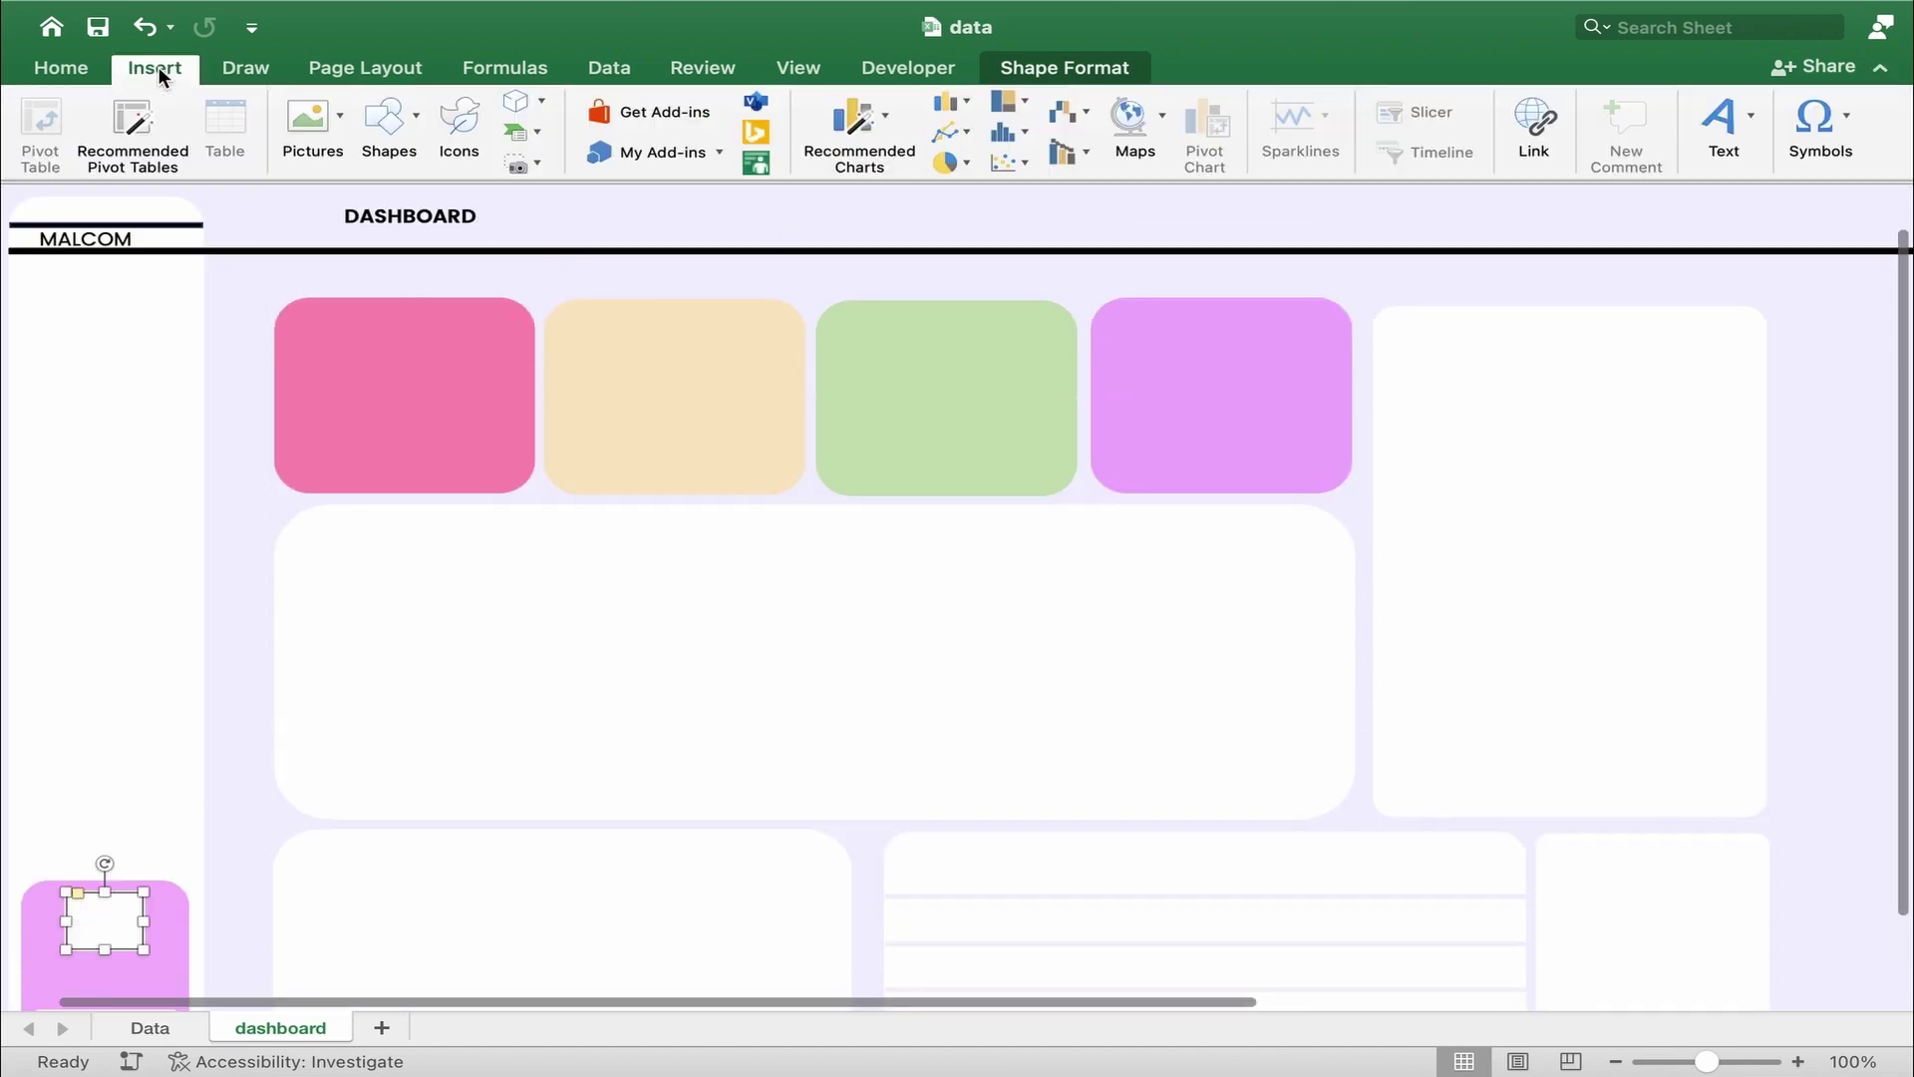
left_click(416, 121)
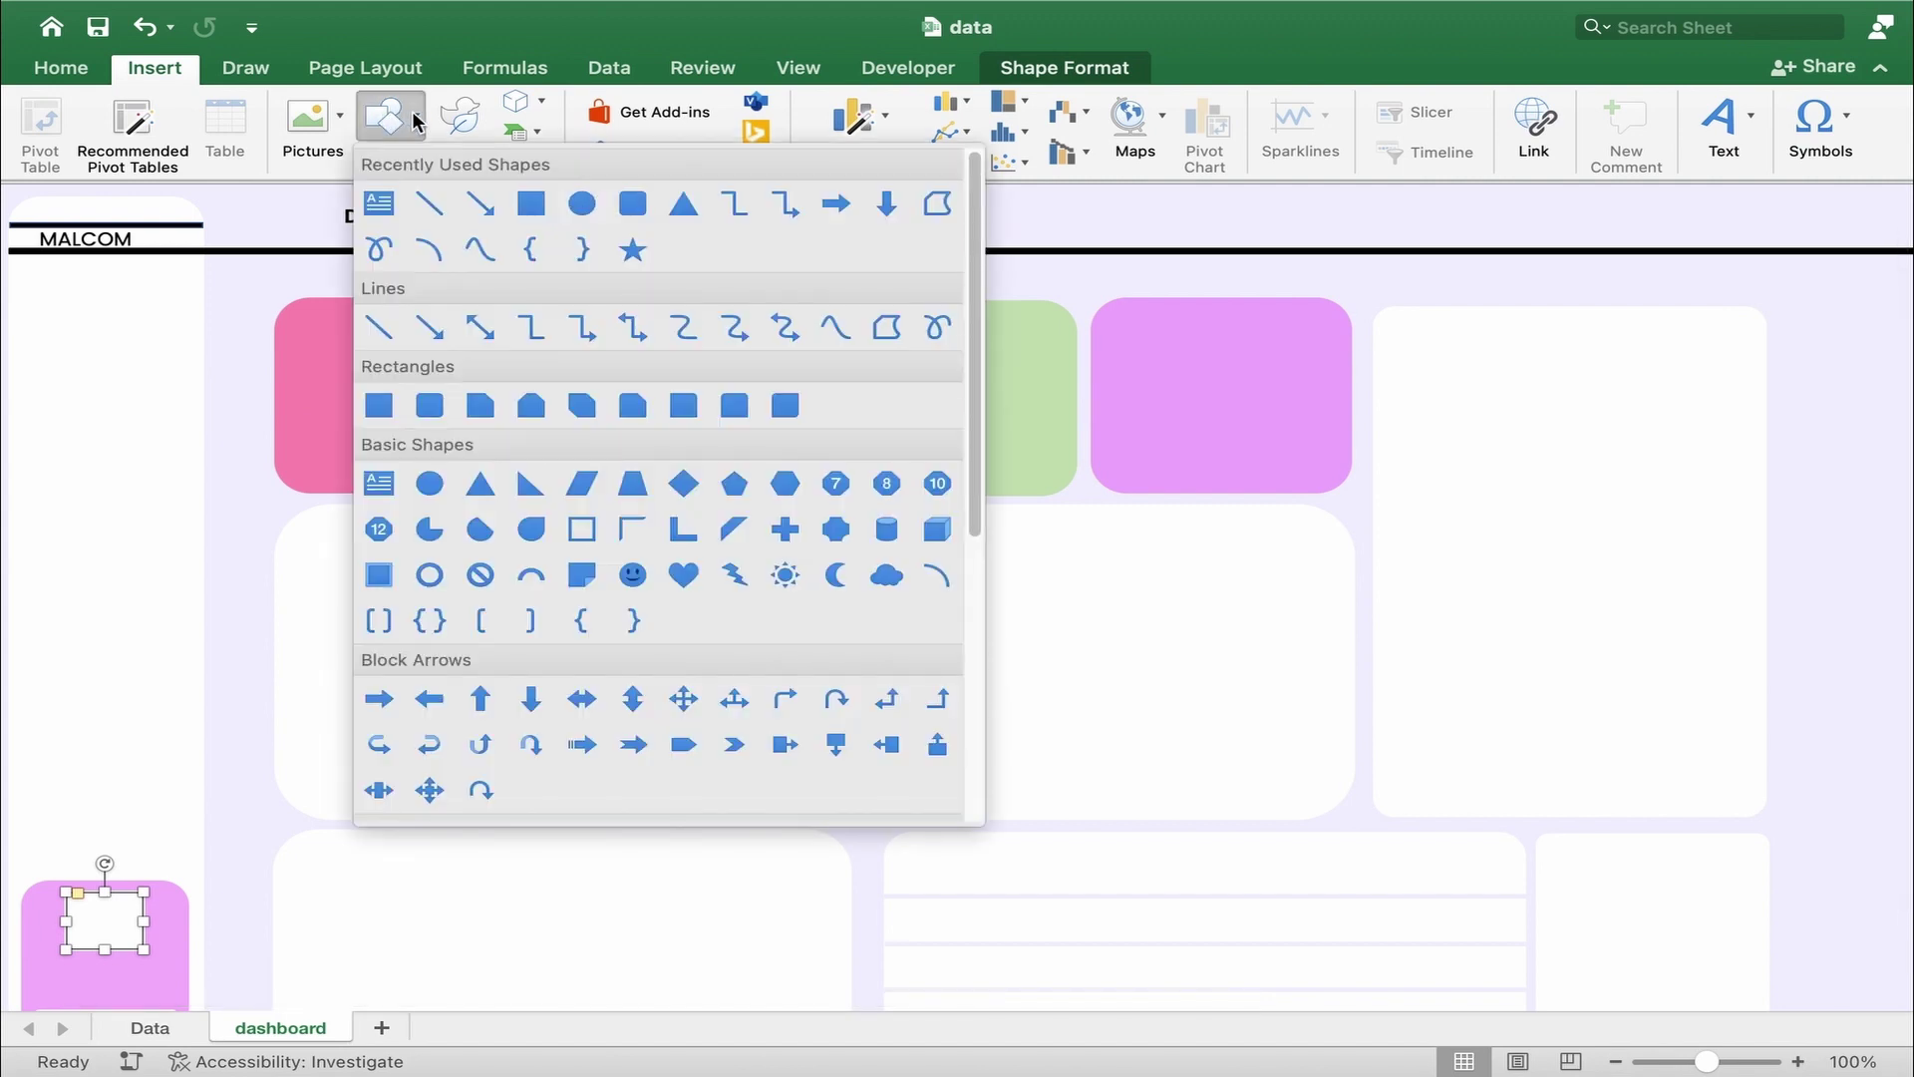
left_click(535, 531)
mouse_move(93, 758)
left_mouse_down()
mouse_move(131, 805)
mouse_move(119, 783)
left_mouse_up()
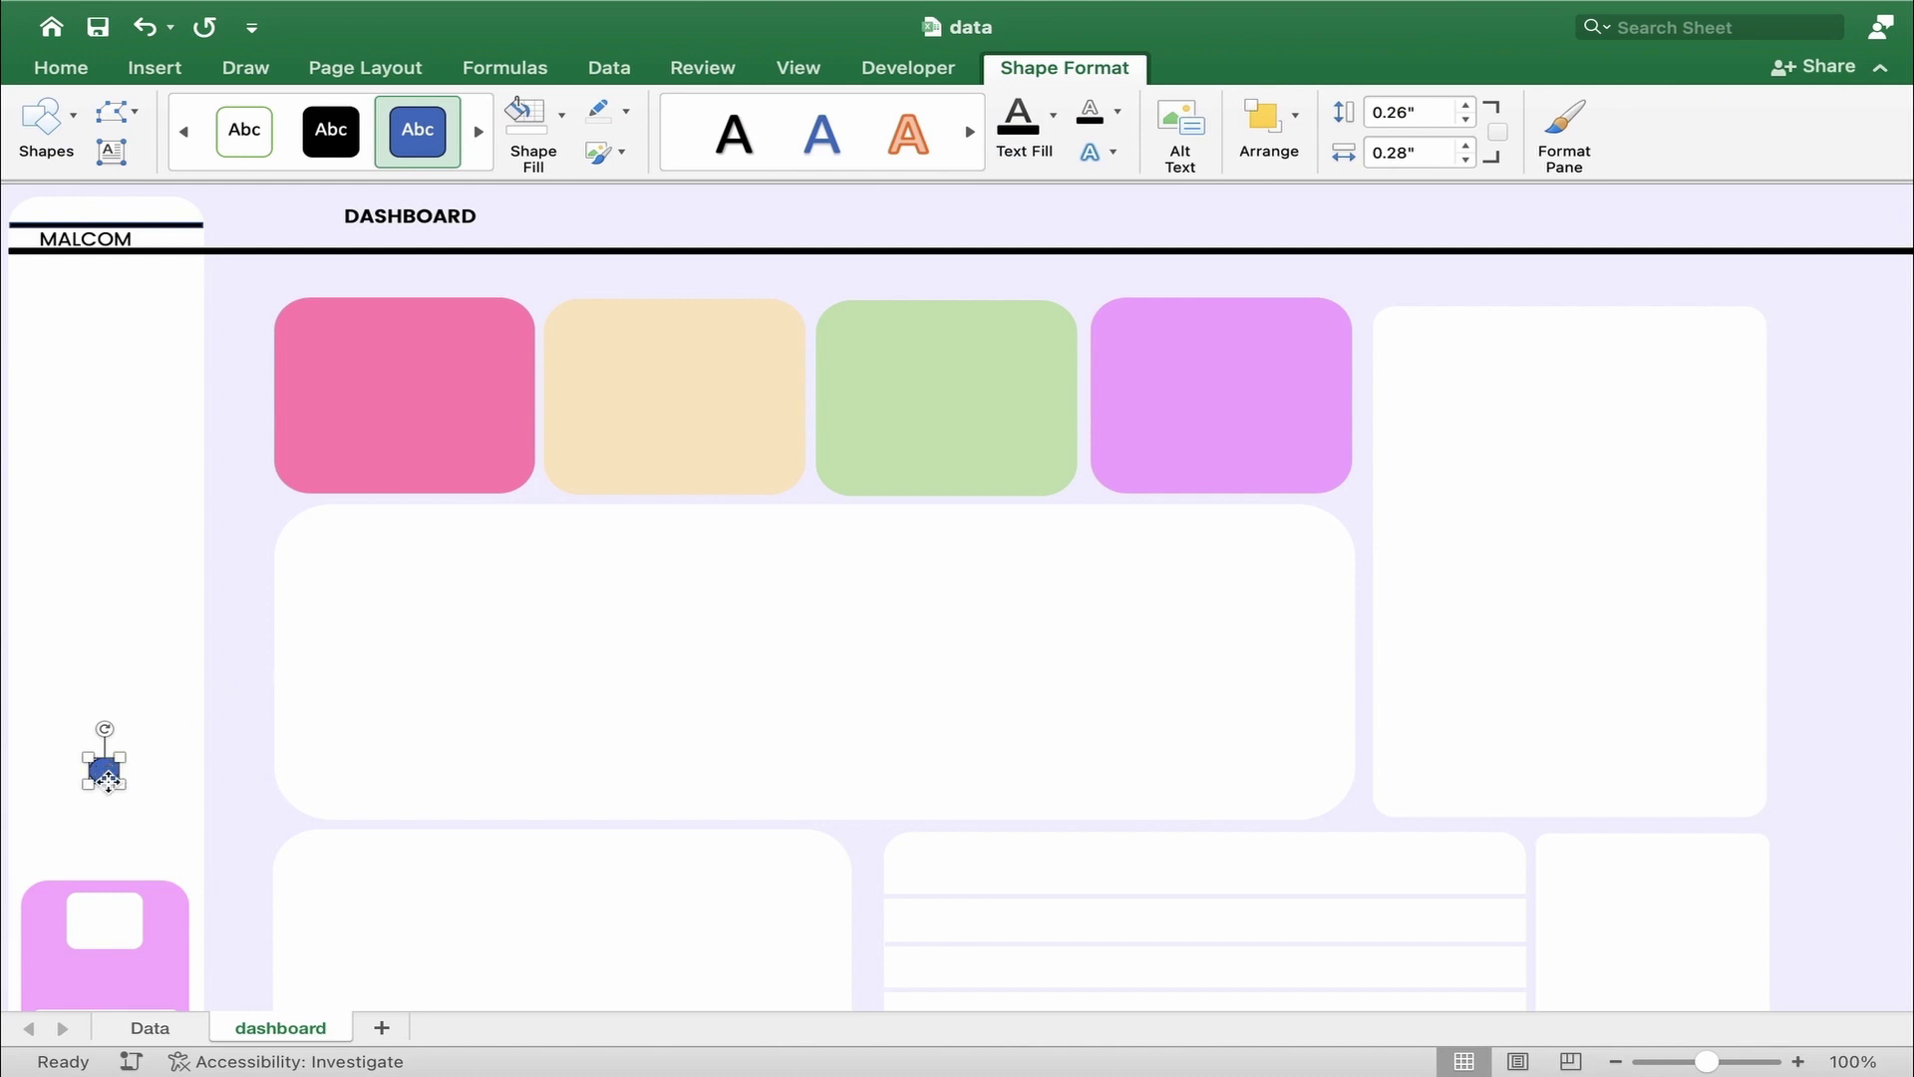
left_click_drag(107, 780, 101, 922)
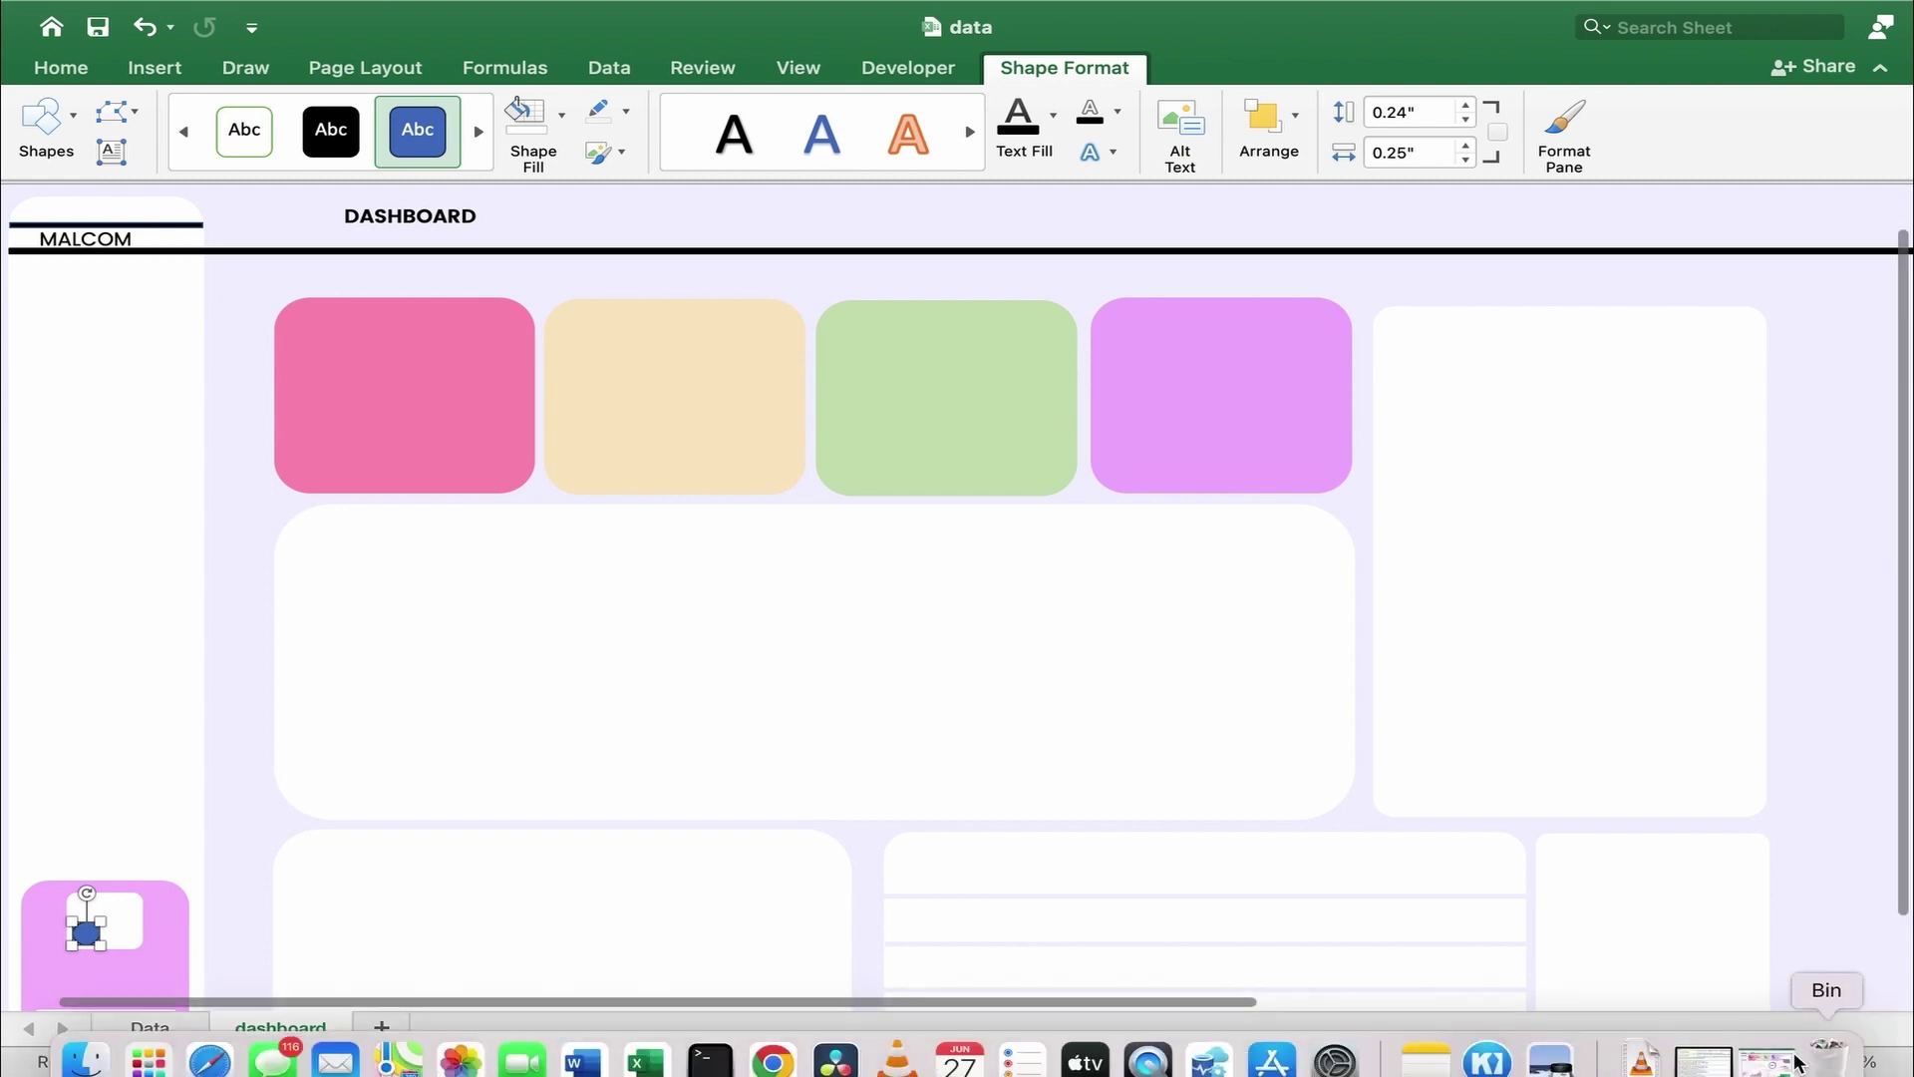
- Remove the outline from the blue teardrop in the small white box
left_click(1743, 1062)
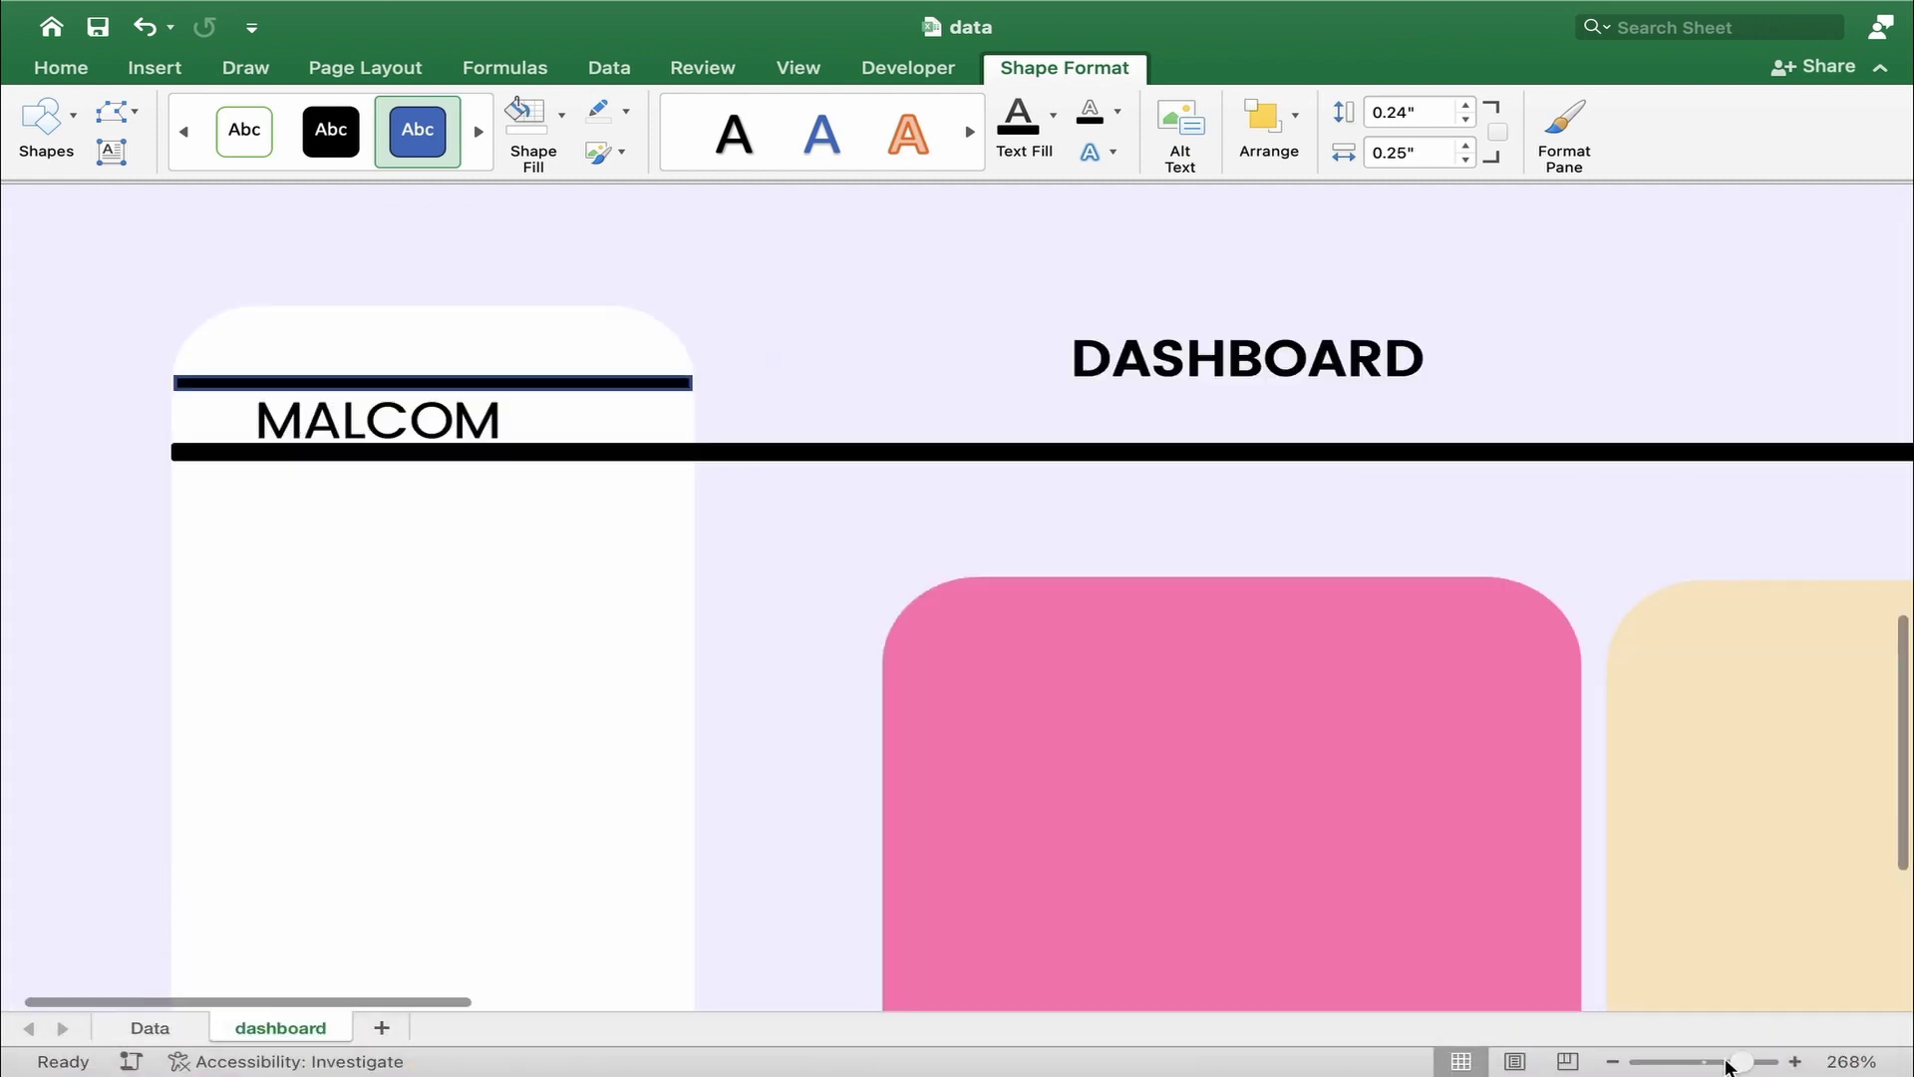
scroll(1114, 762, "down", 15)
scroll(1114, 761, "up", 1)
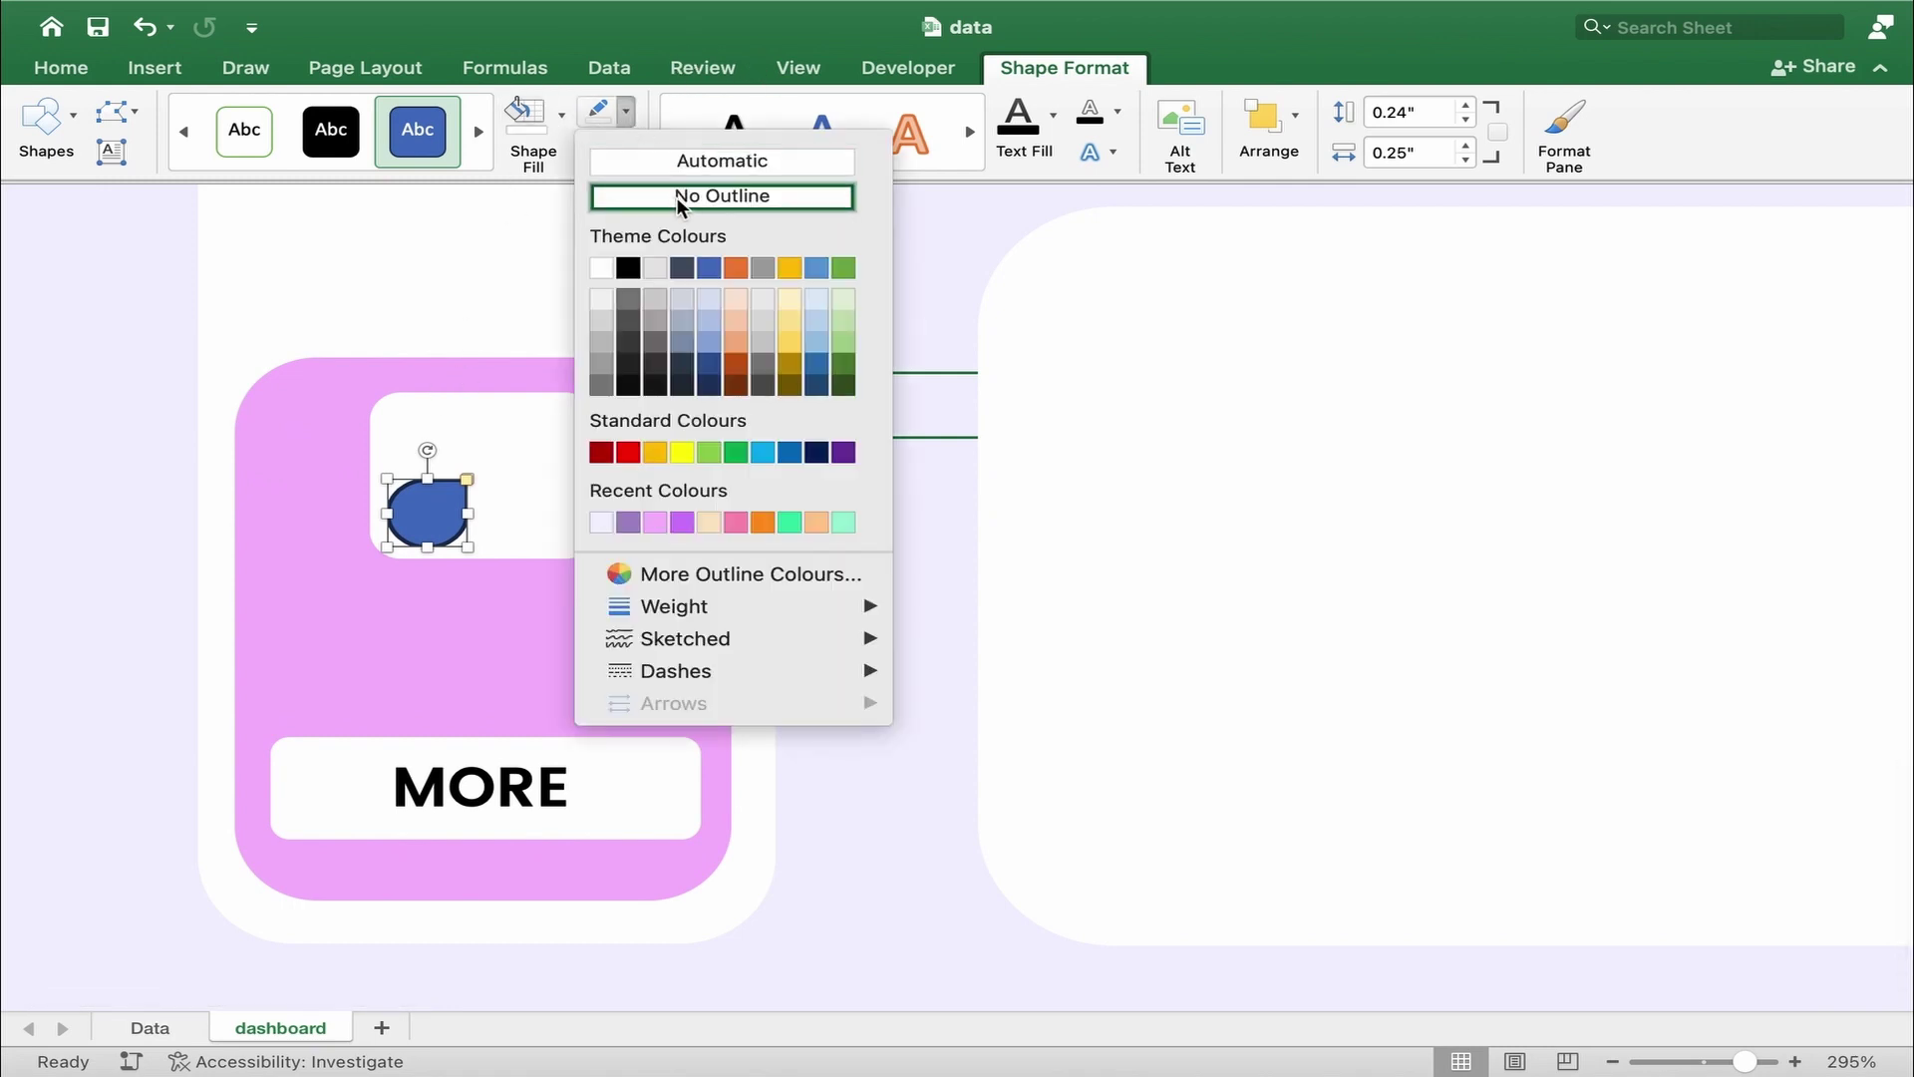
left_click(676, 195)
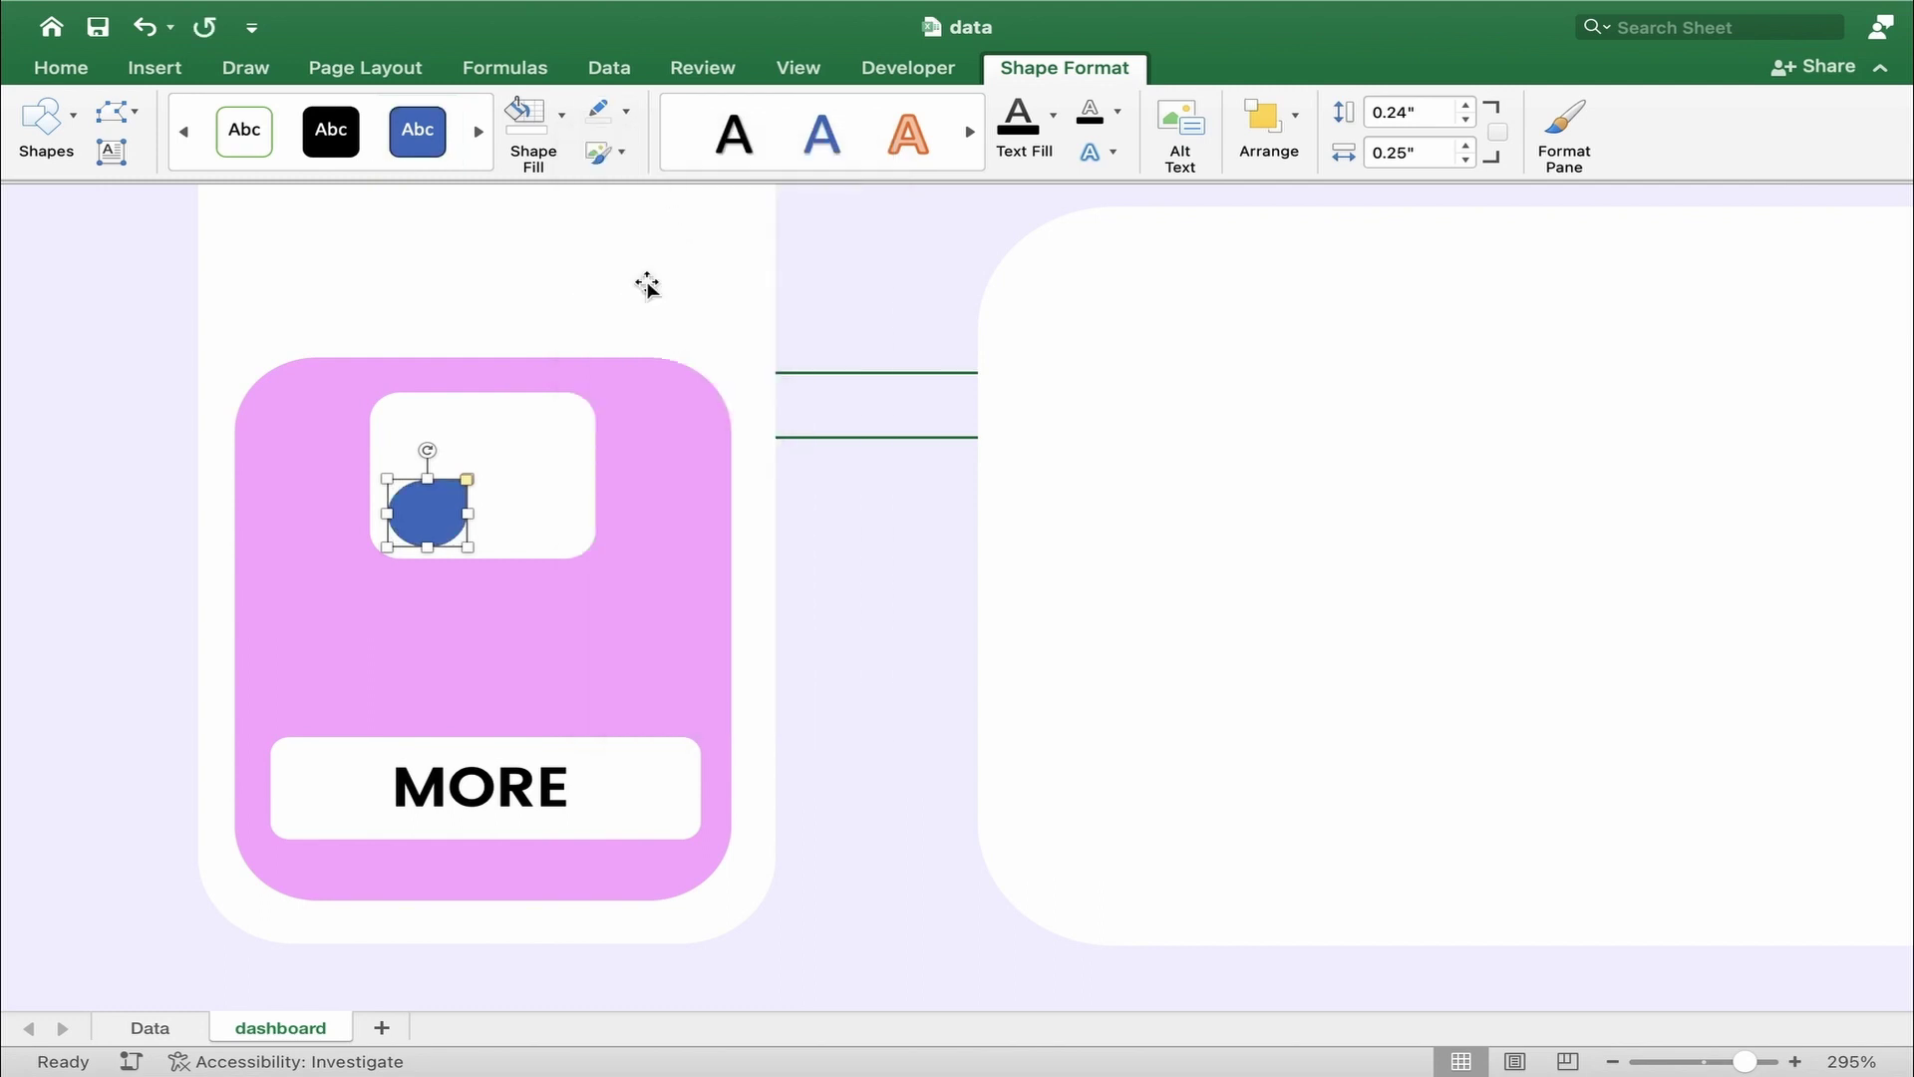
- Duplicate the blue teardrop, rotate the copy to sit tip to tip at the original's upper right, and centre the pair in the white box
left_click_drag(382, 543, 382, 554)
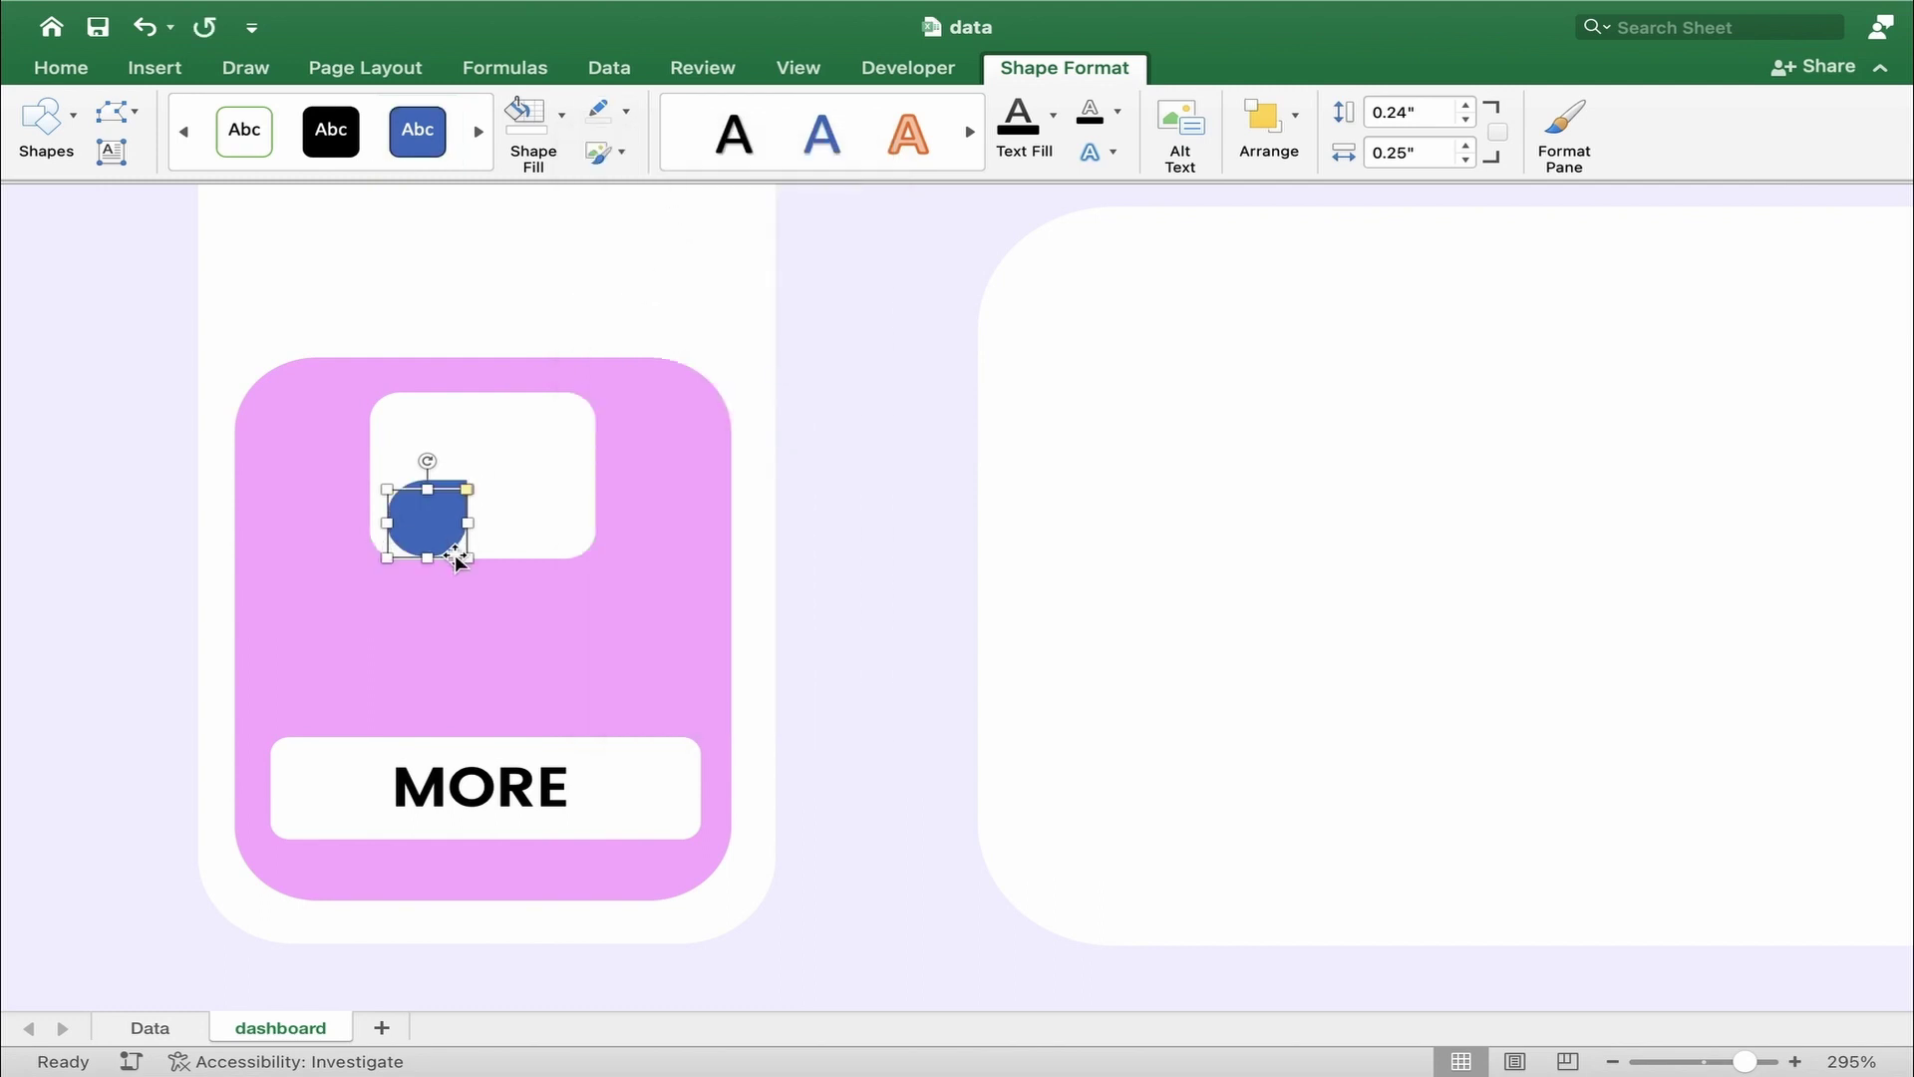
left_click_drag(427, 458, 387, 722)
left_click_drag(445, 518, 531, 446)
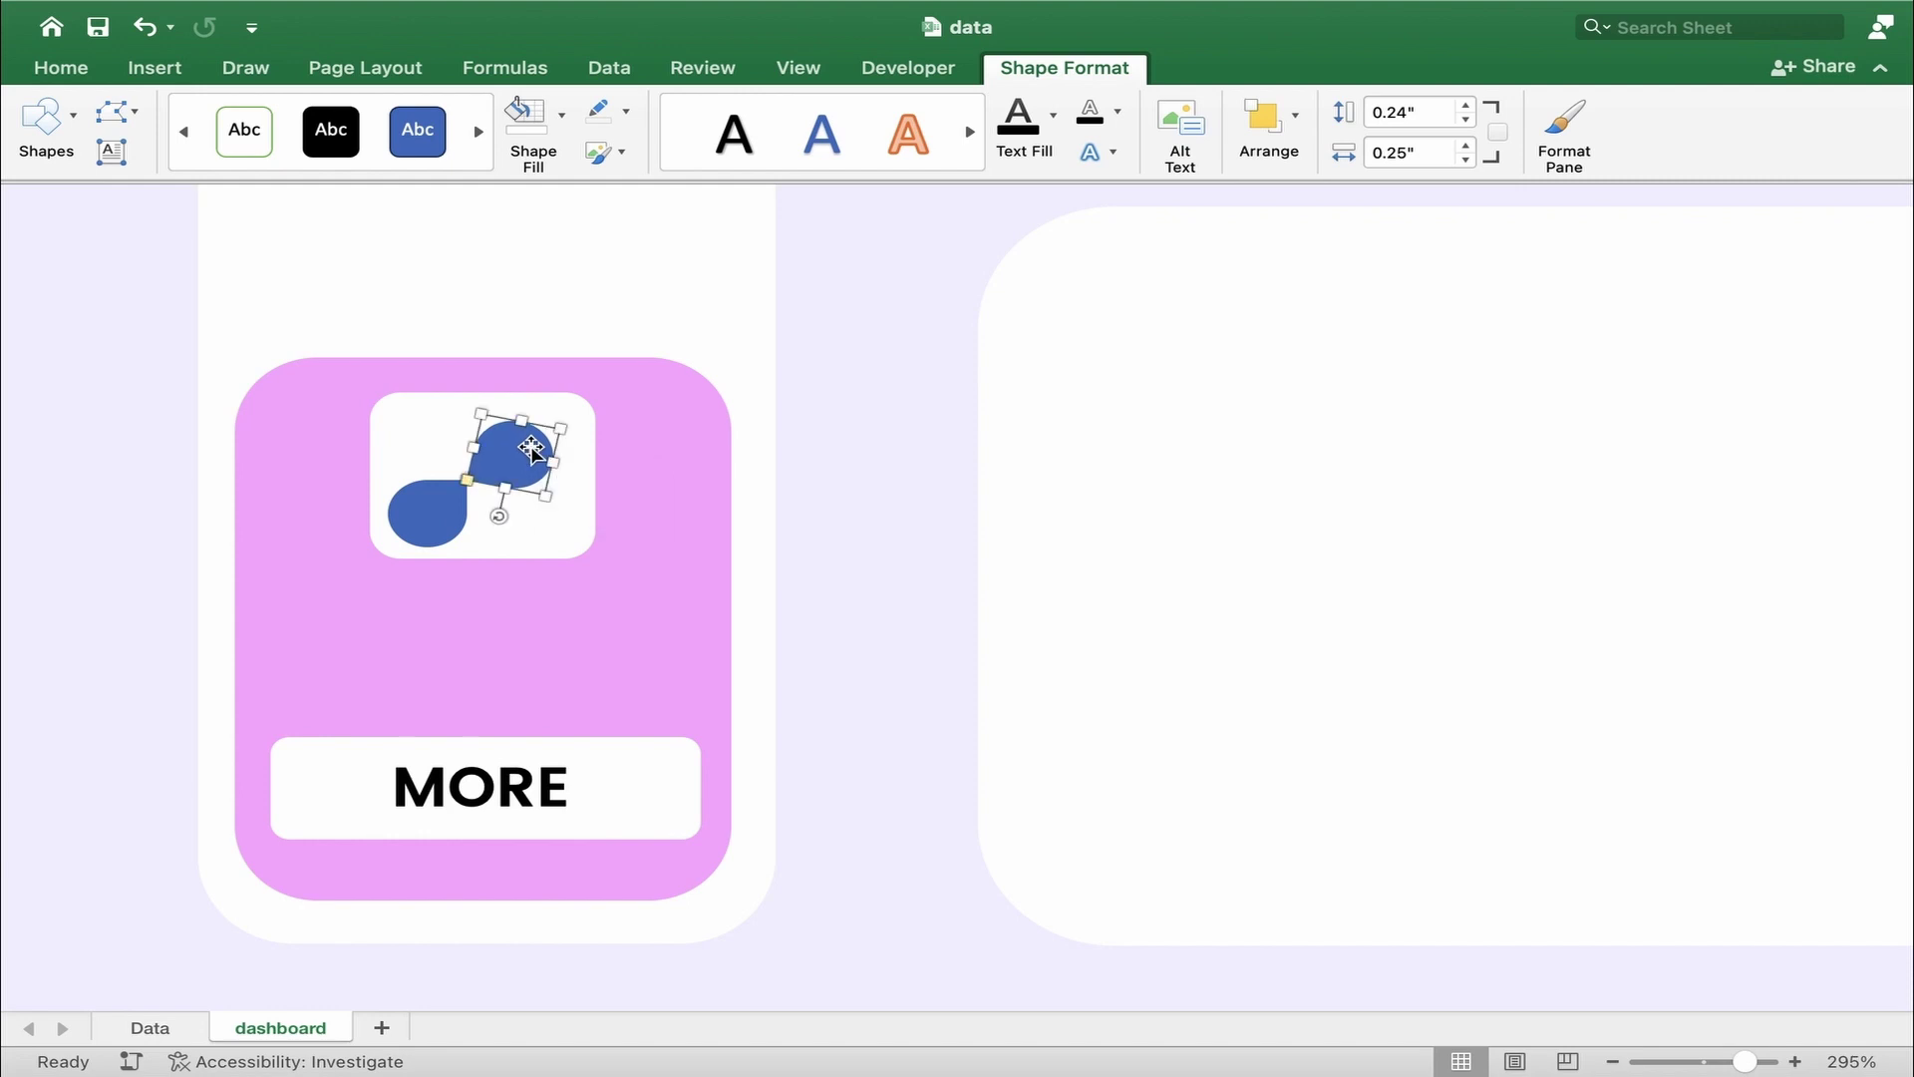
left_click(427, 524, "shift")
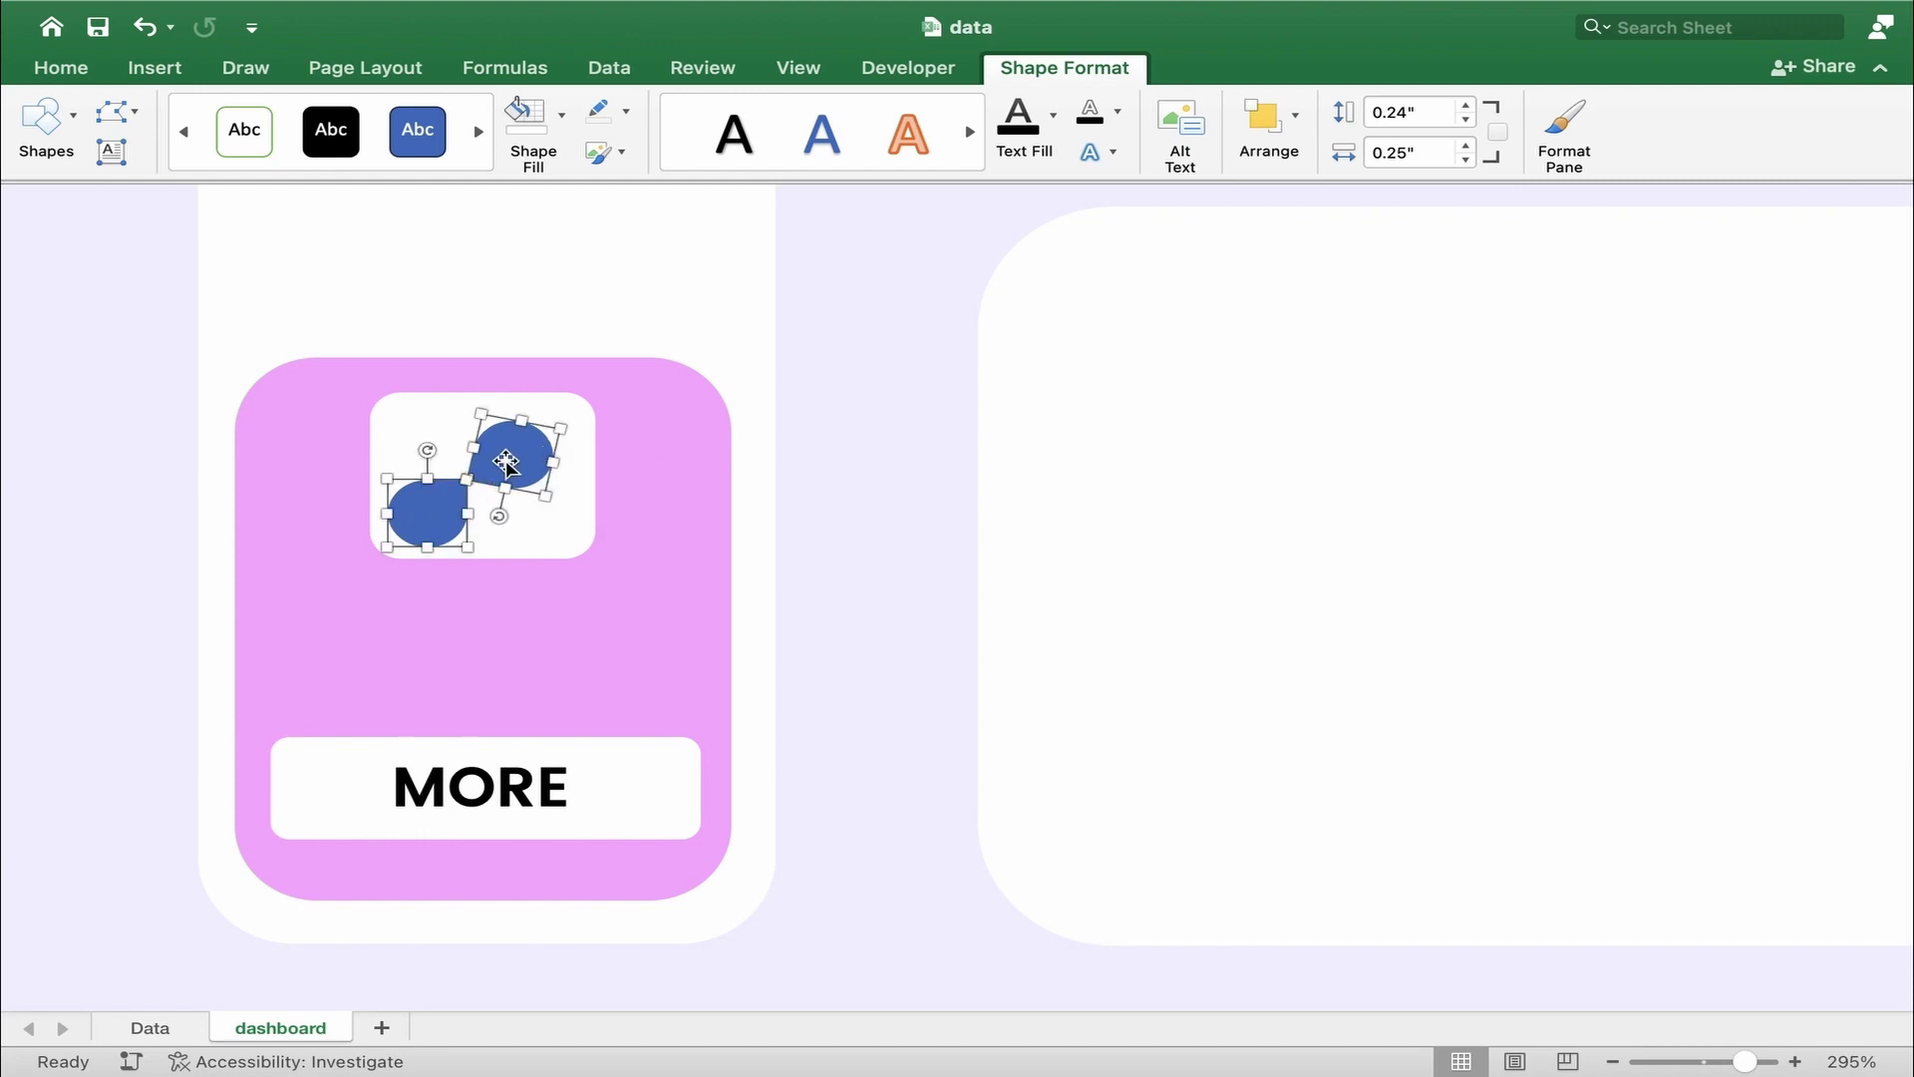
left_click_drag(507, 464, 520, 452)
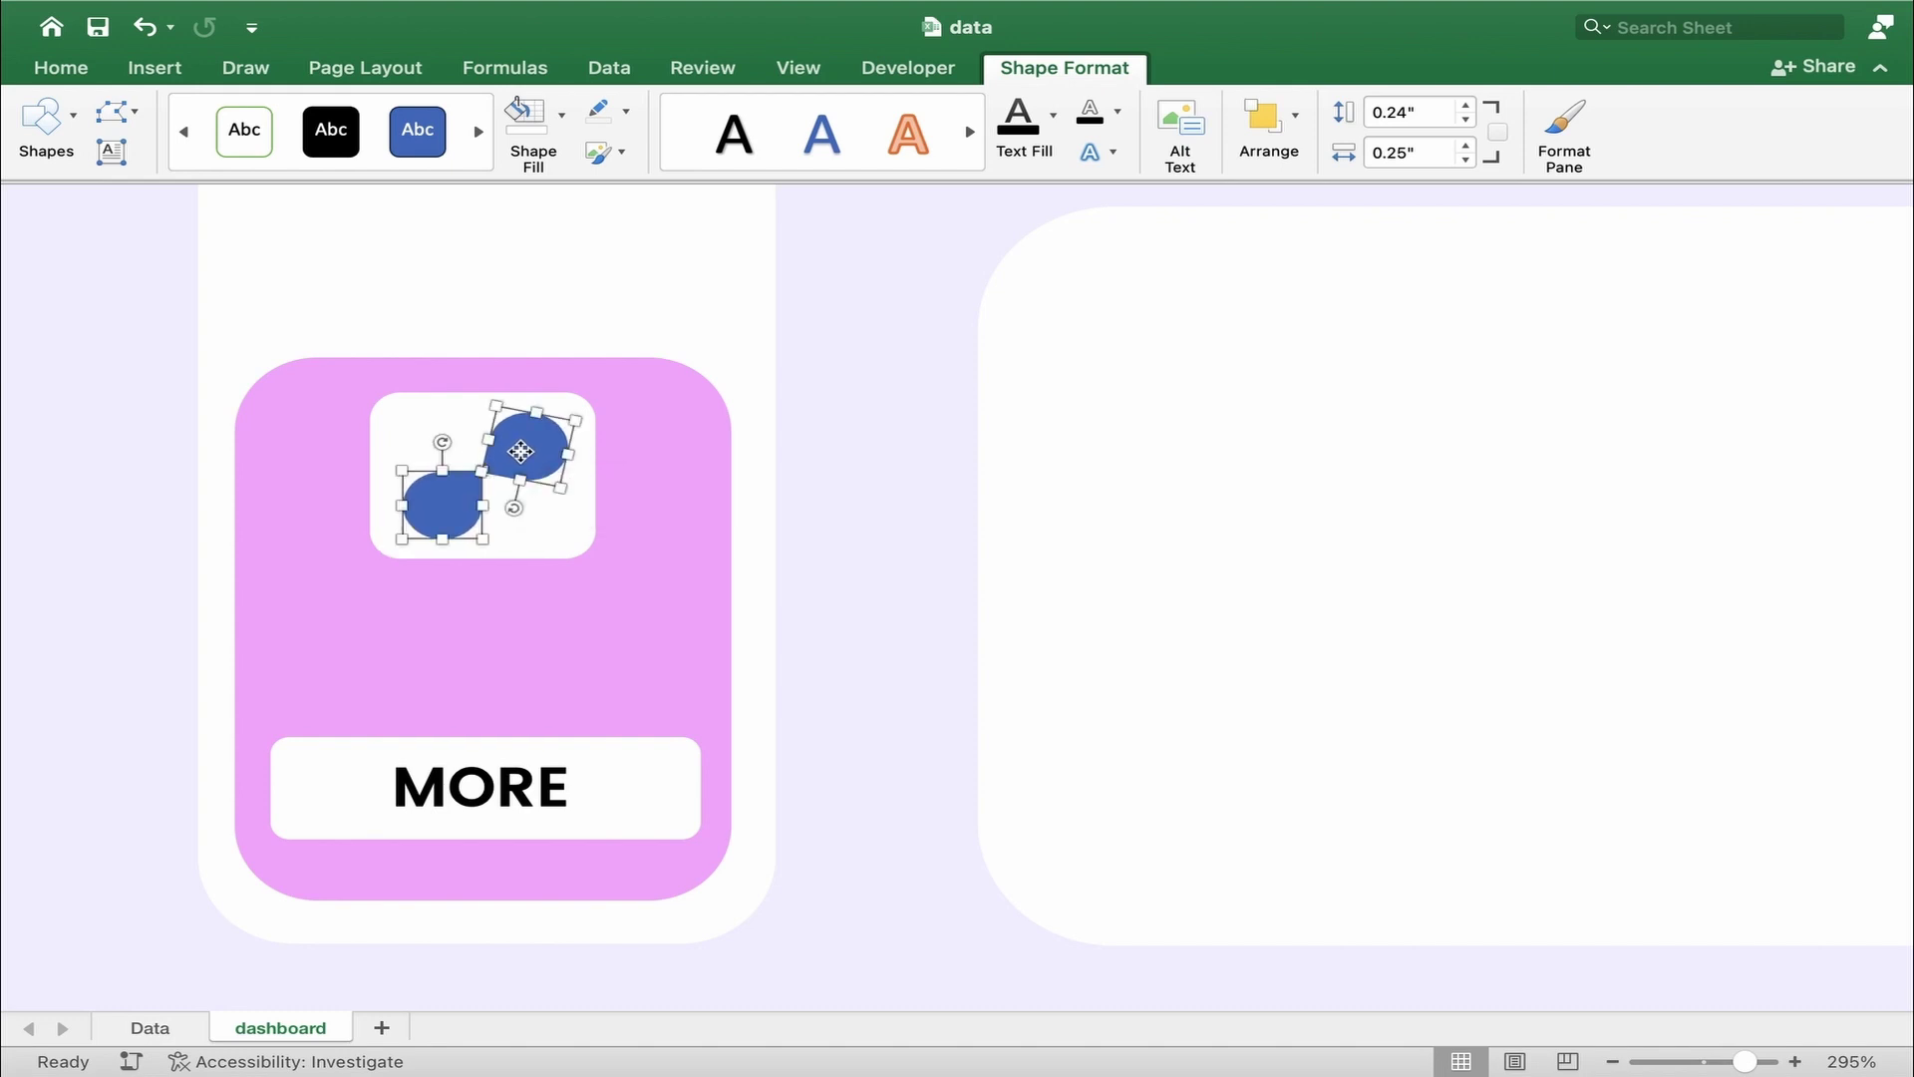
left_click(793, 470)
- Add a third teardrop pointing to the same centre from below, and shrink both lower teardrops to about 0.16" high and 0.17" wide
left_click(530, 460)
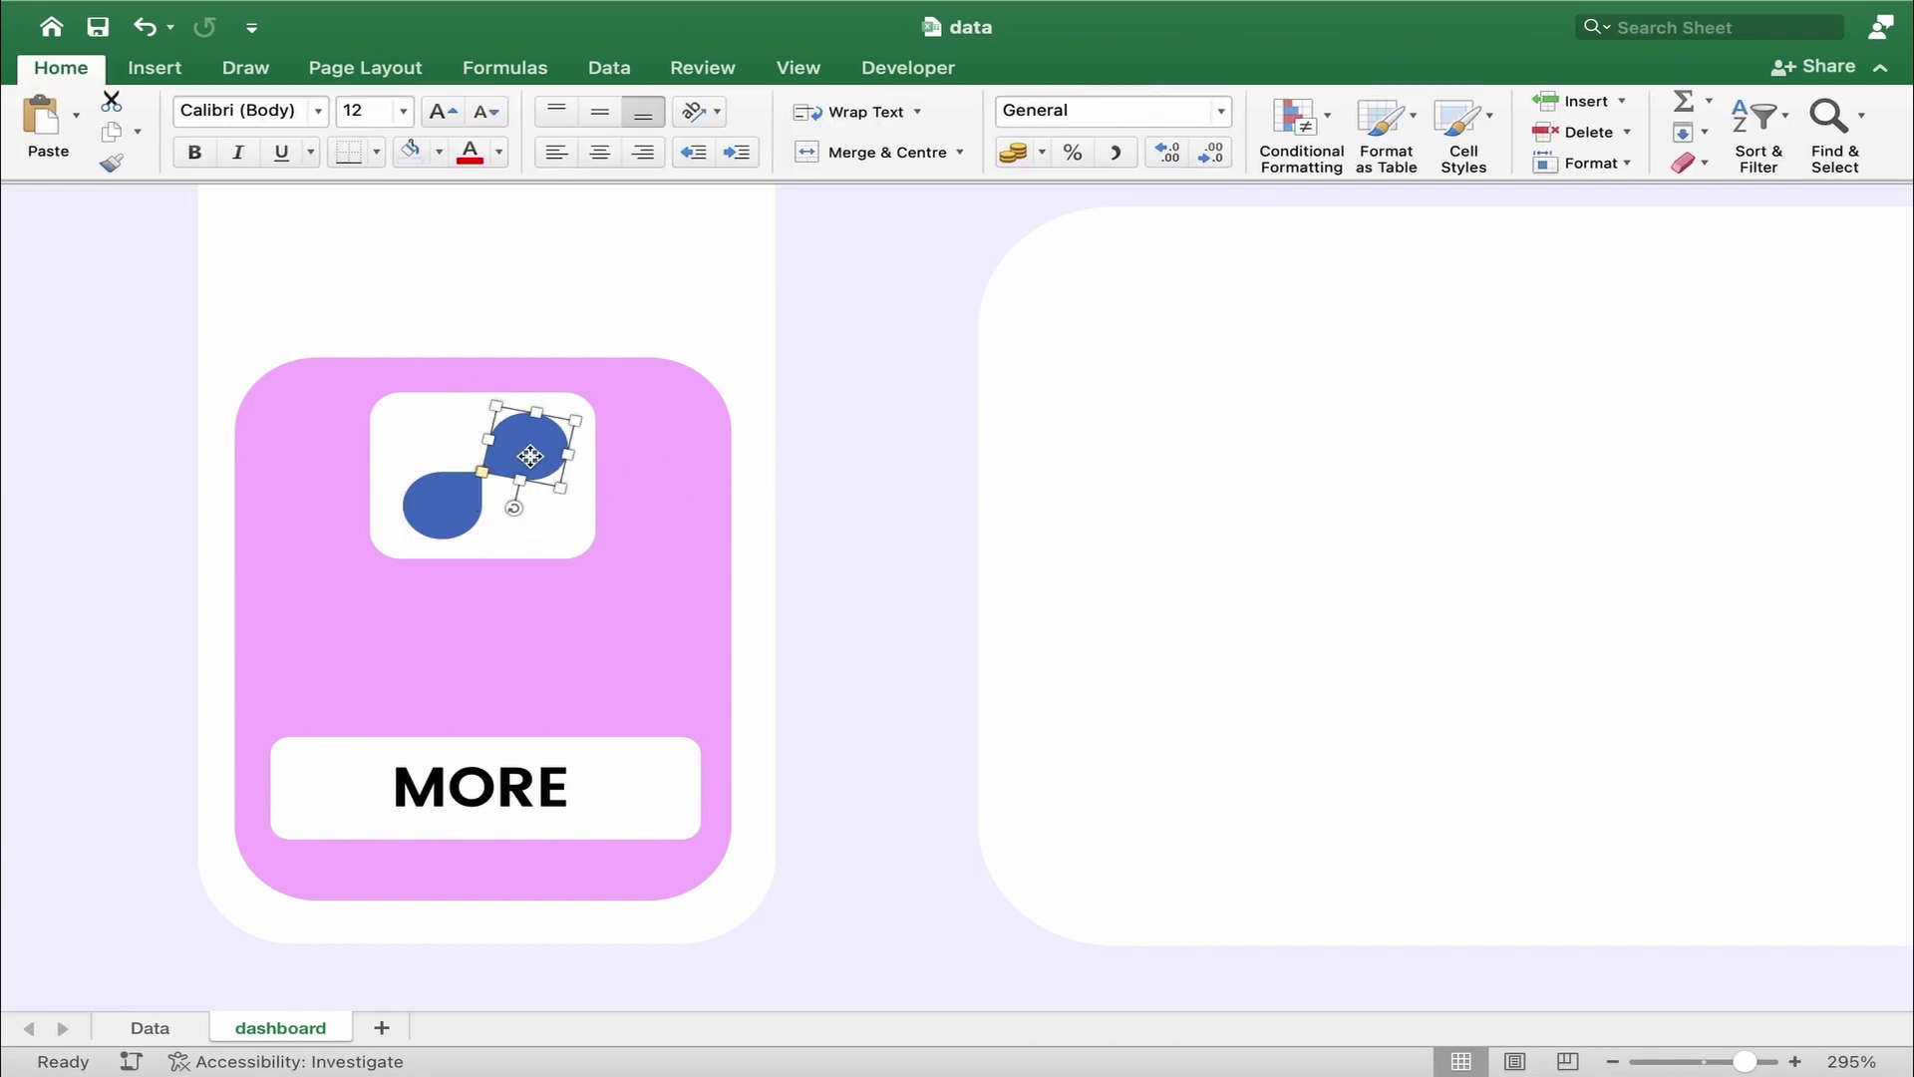
key("super+d")
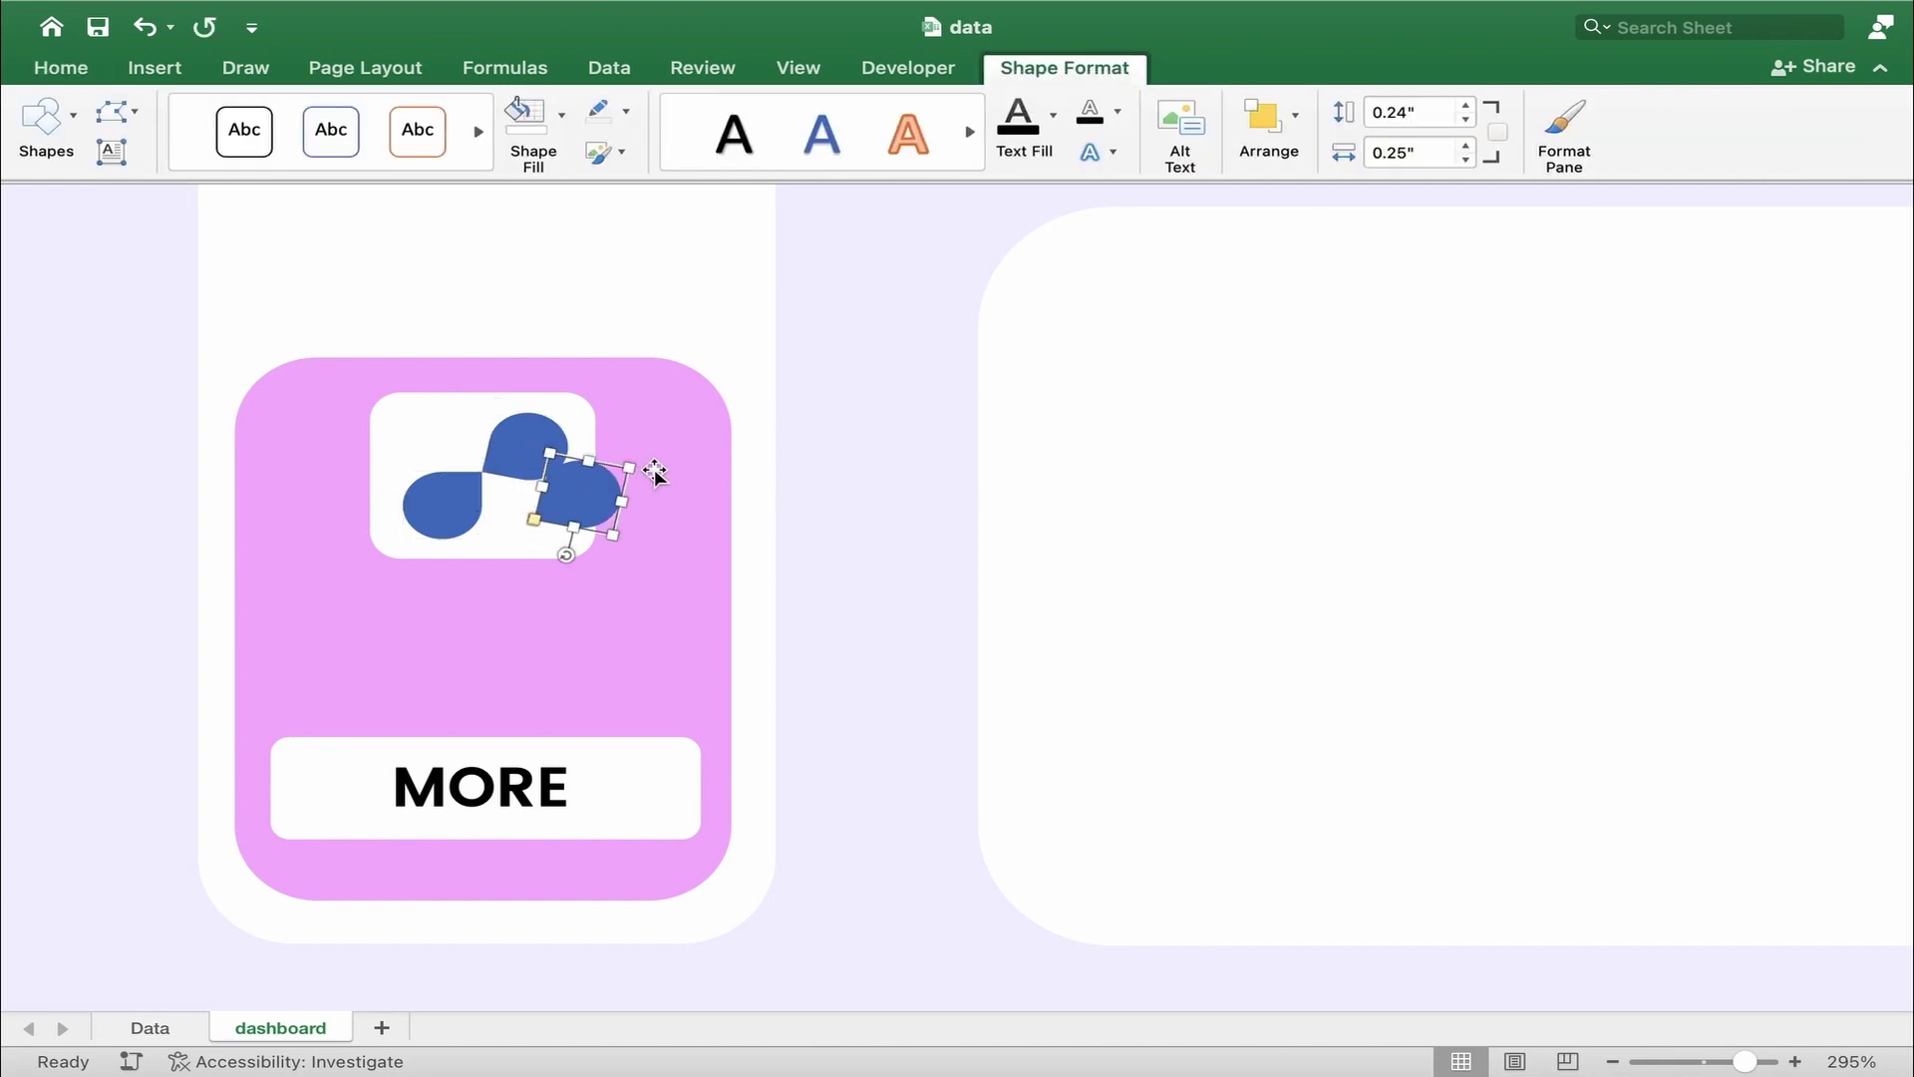
left_click_drag(561, 556, 494, 514)
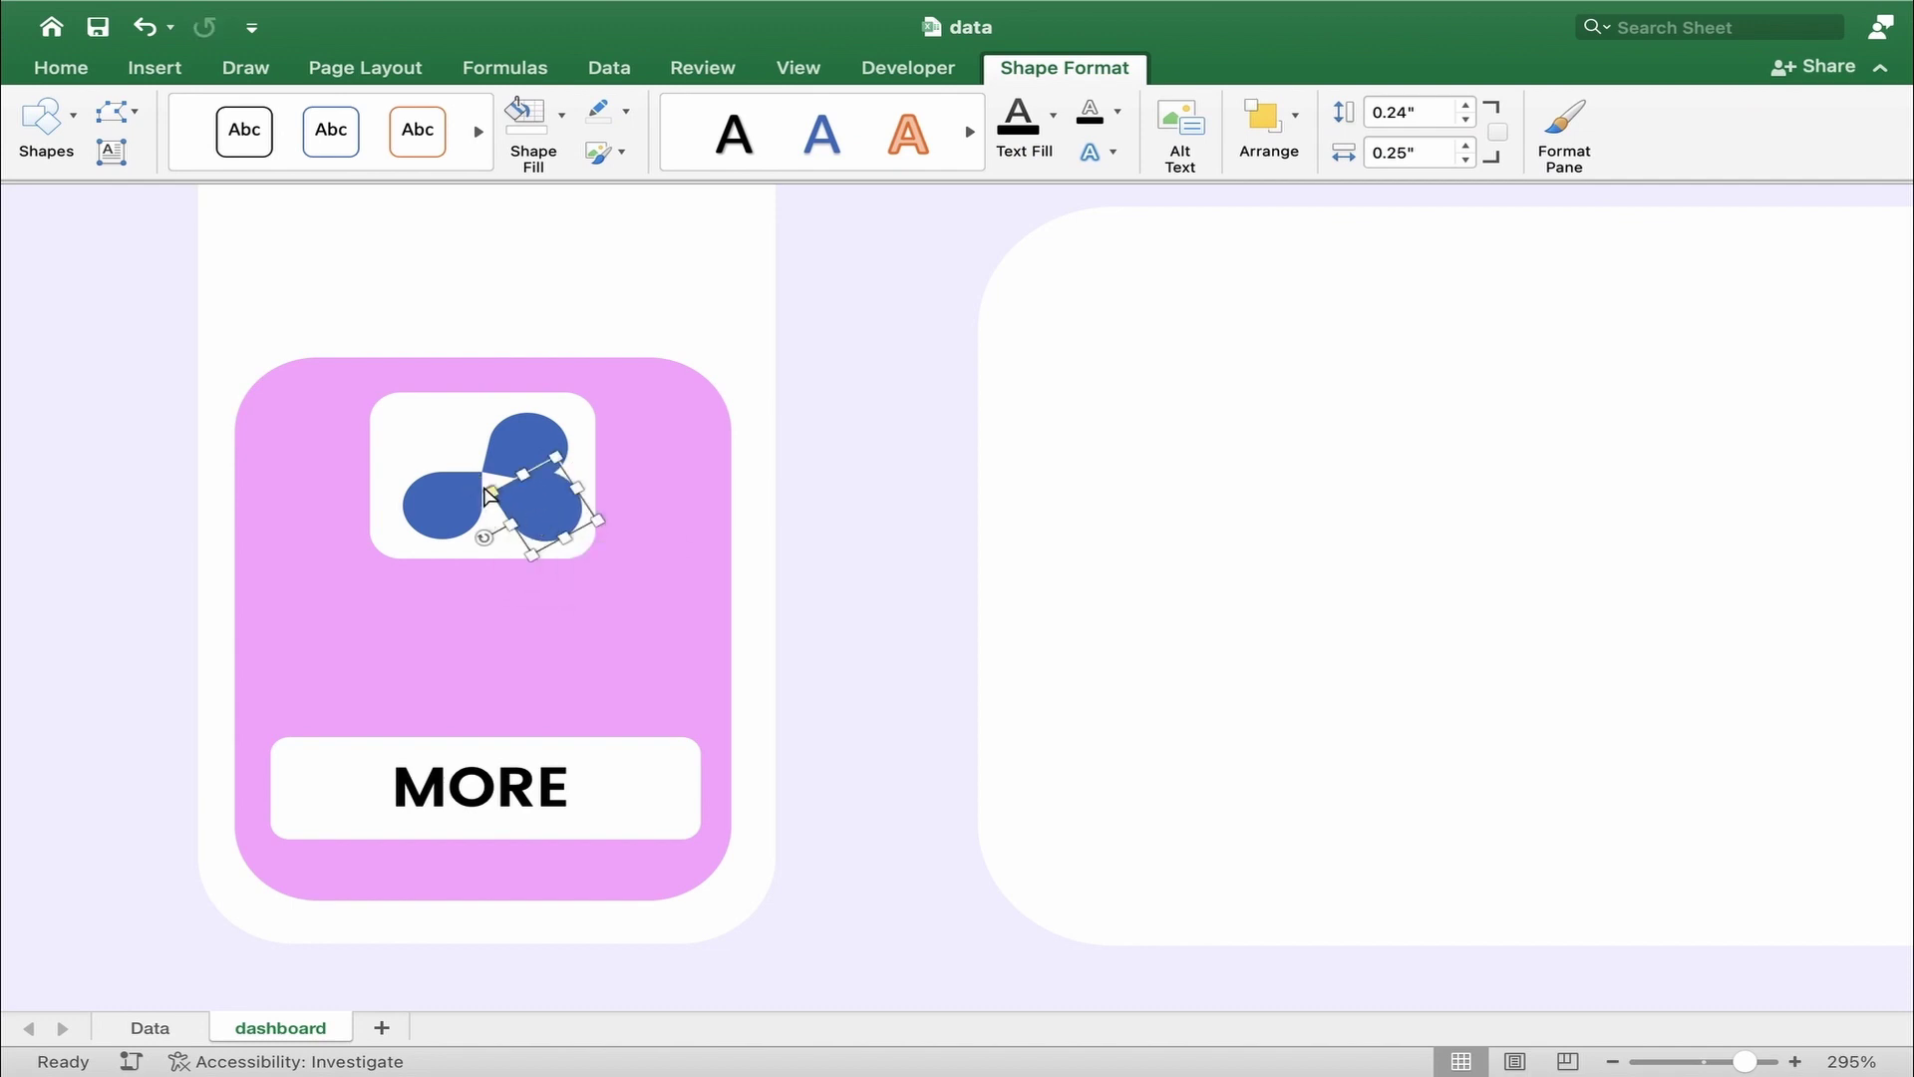
left_click_drag(478, 537, 453, 500)
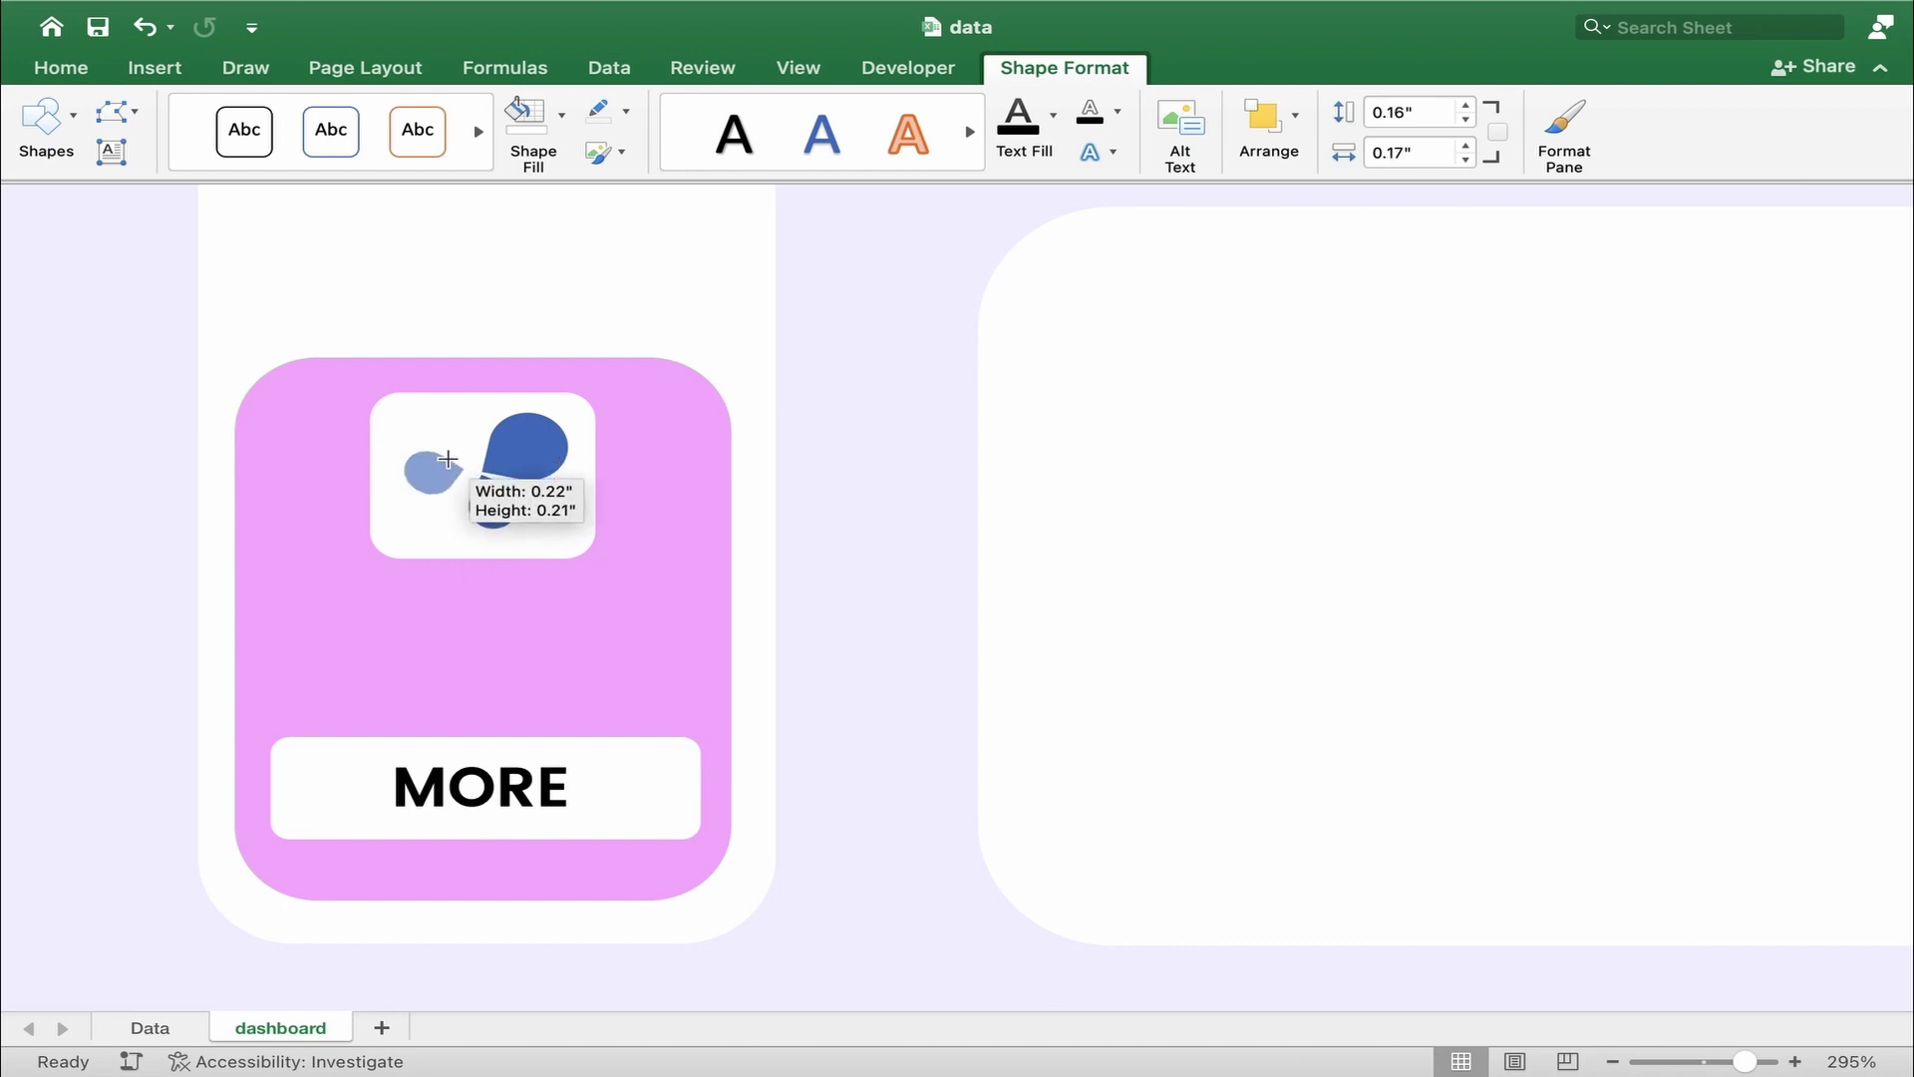
left_click_drag(447, 455, 440, 473)
key("super+z")
left_click(641, 452)
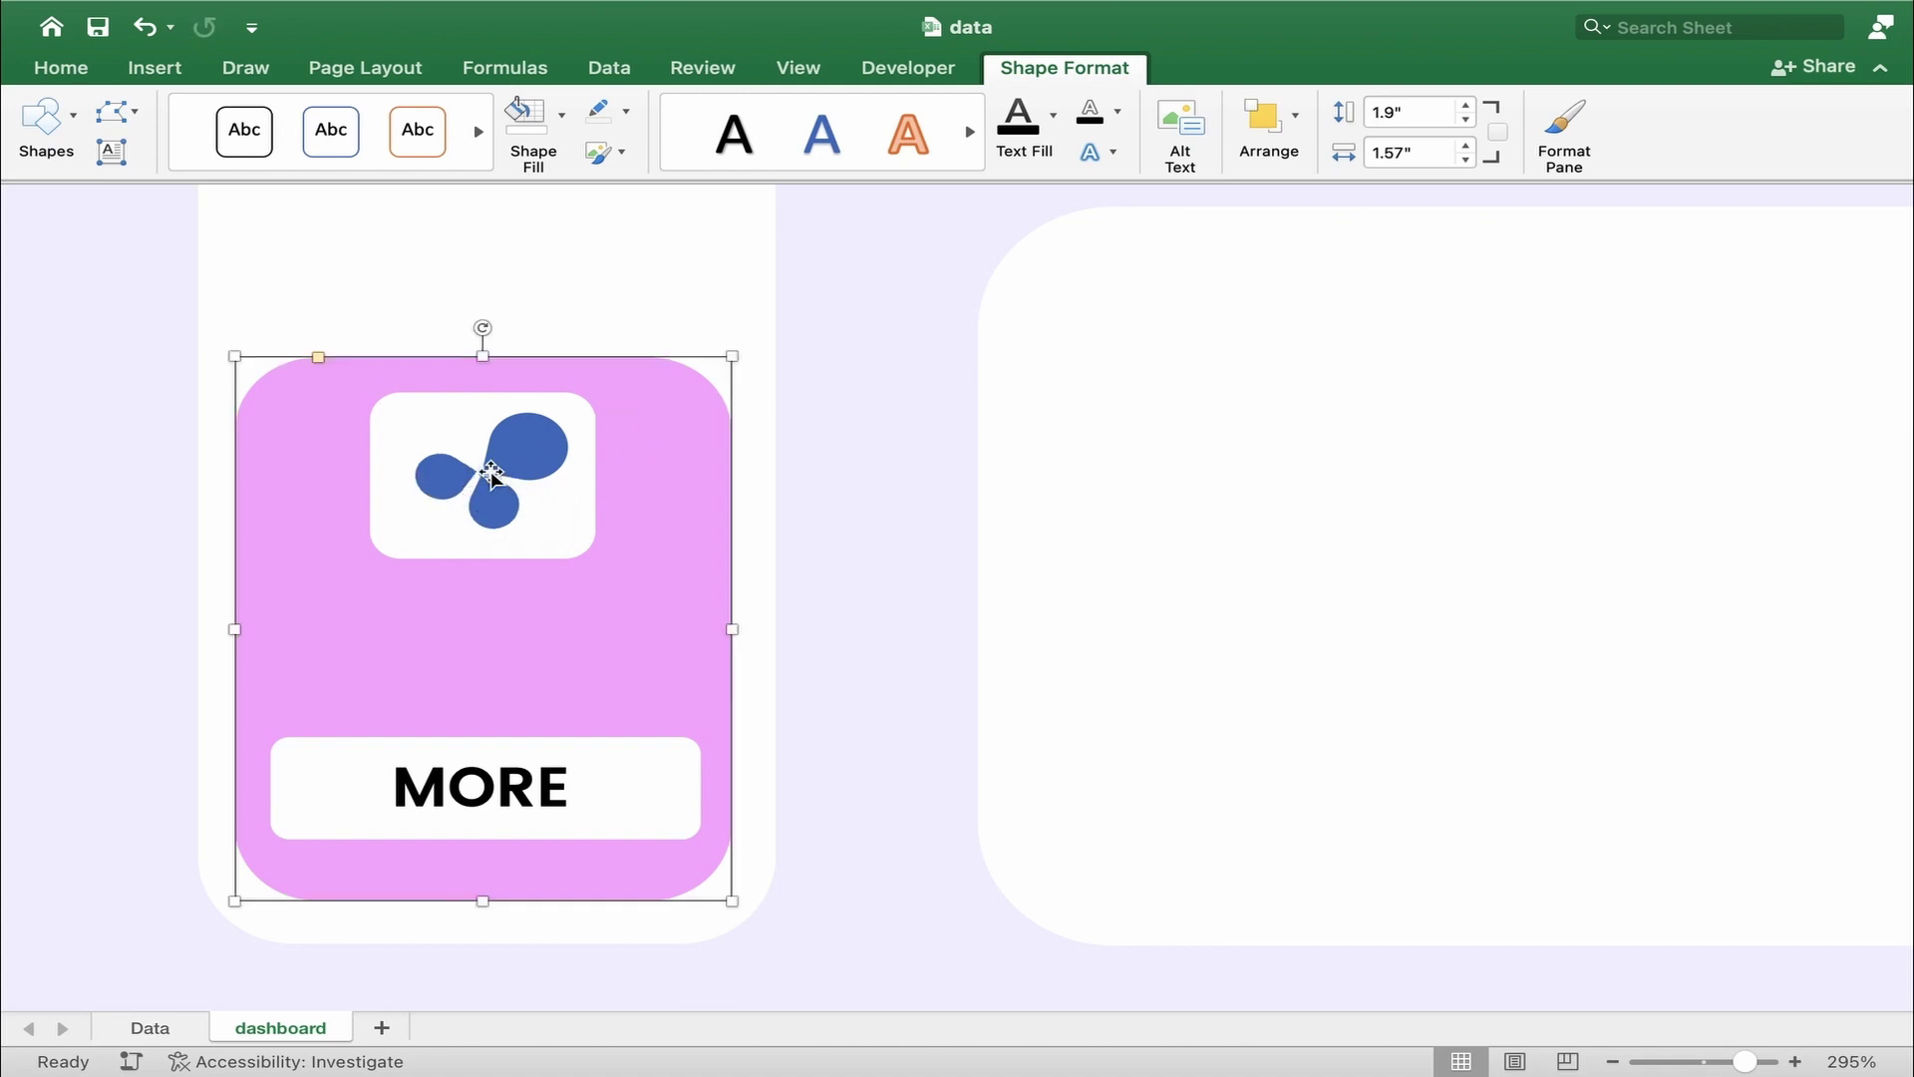
- Examine the logo colours on the access card in the finished template workbook, and return to the data workbook
mouse_move(710, 1037)
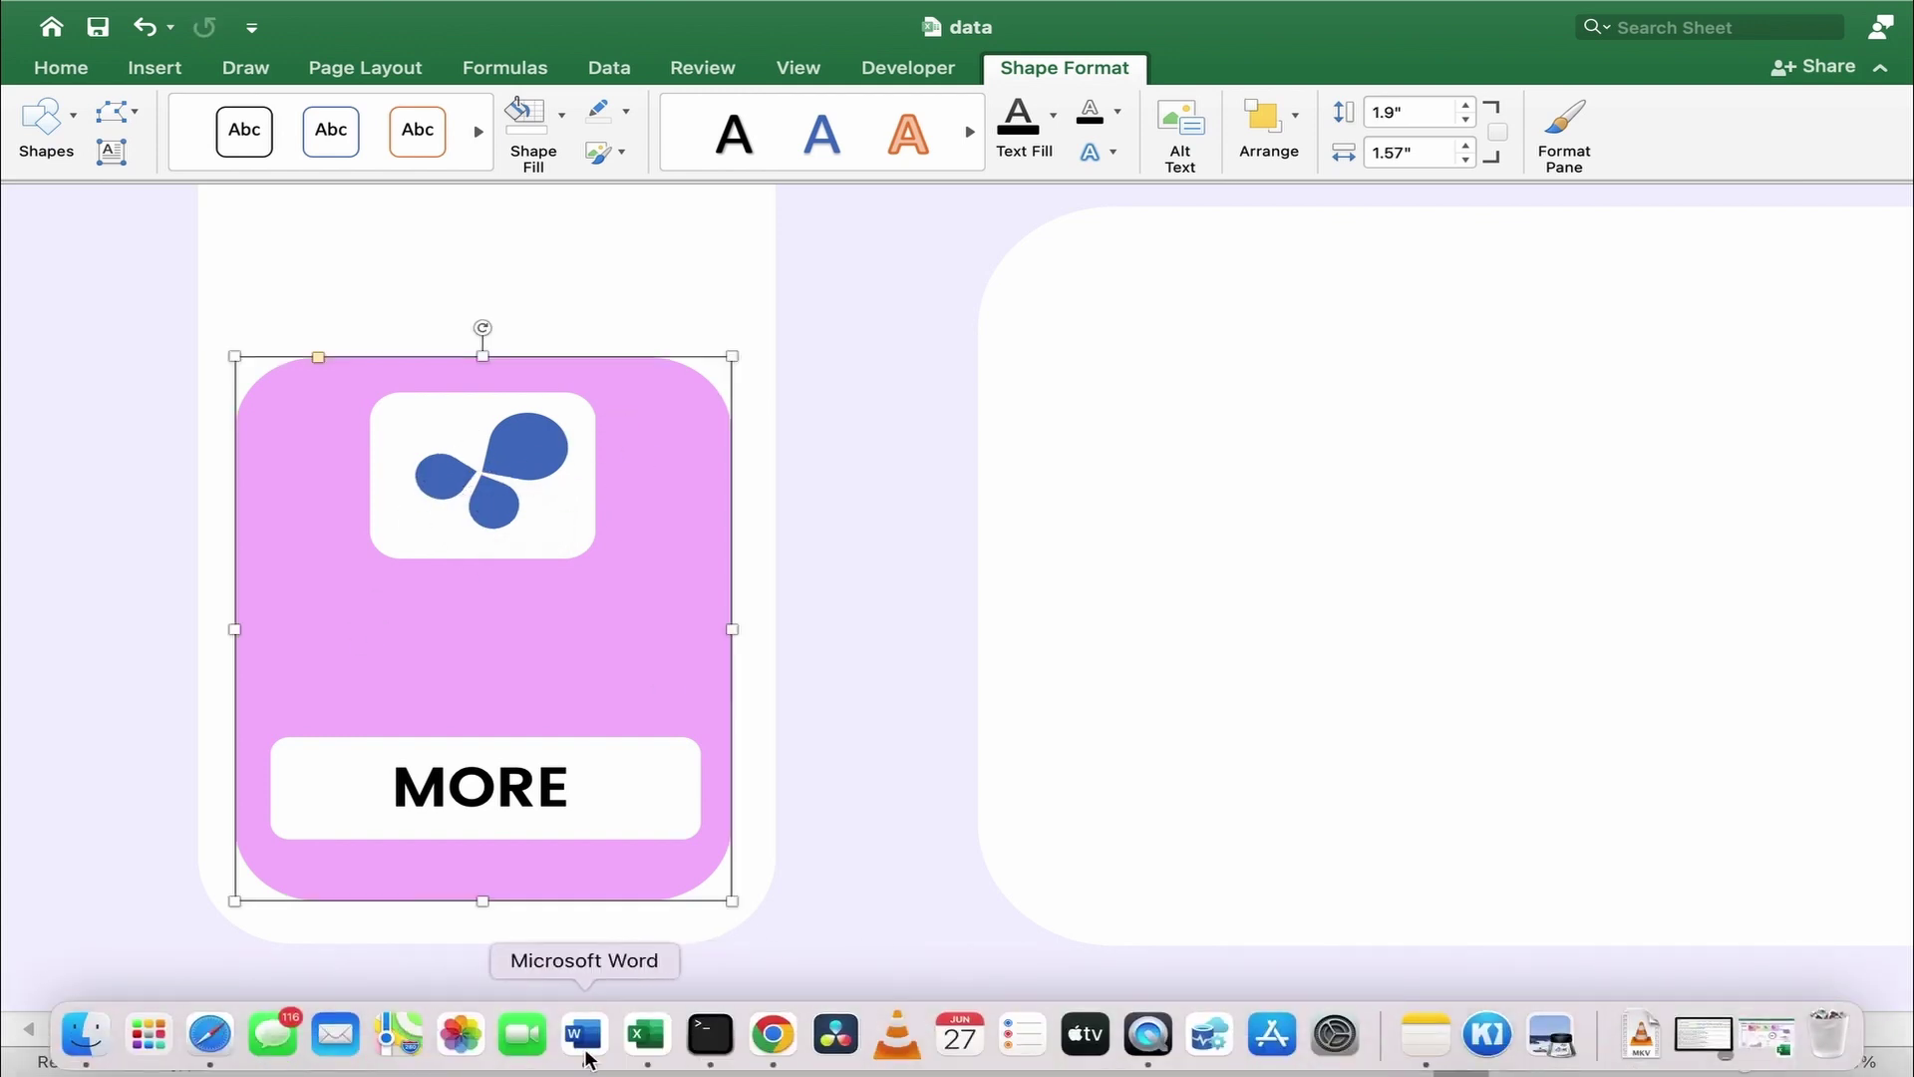
left_click(583, 1034)
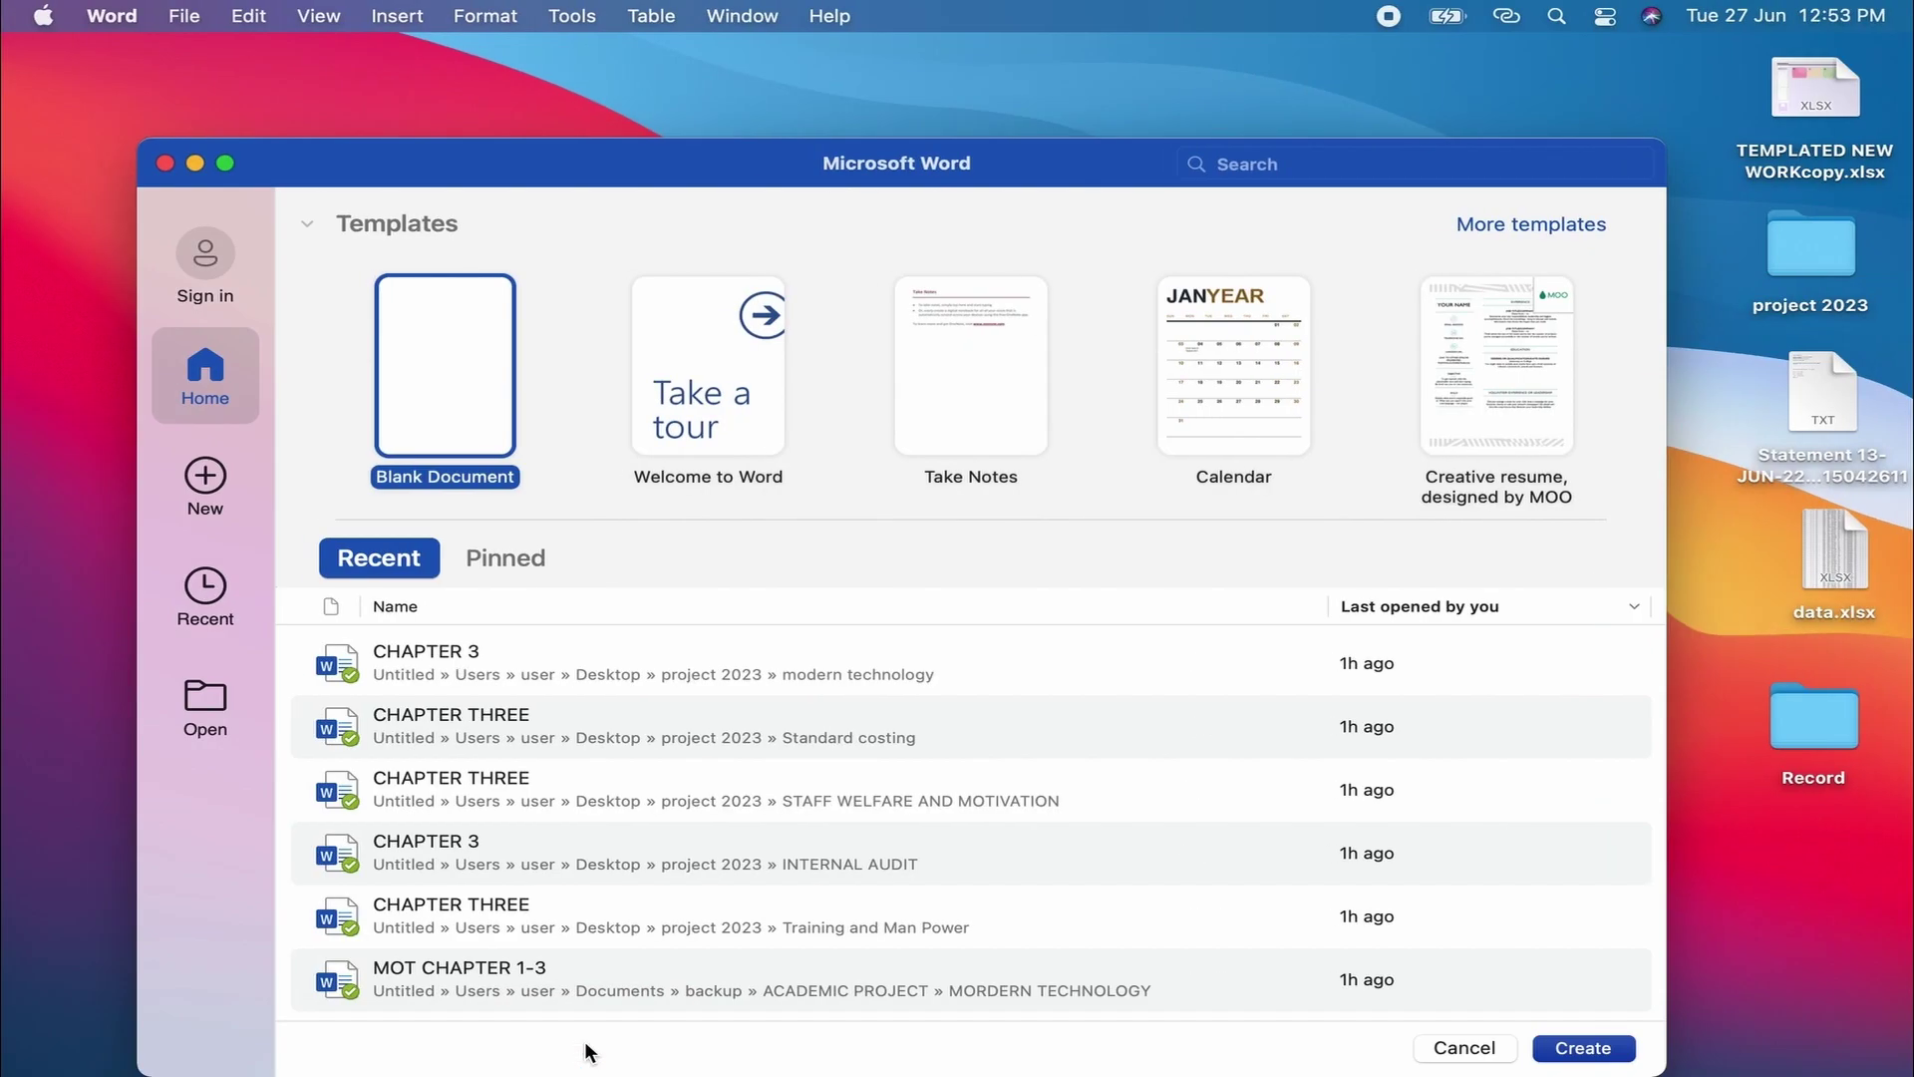
left_click(650, 1037)
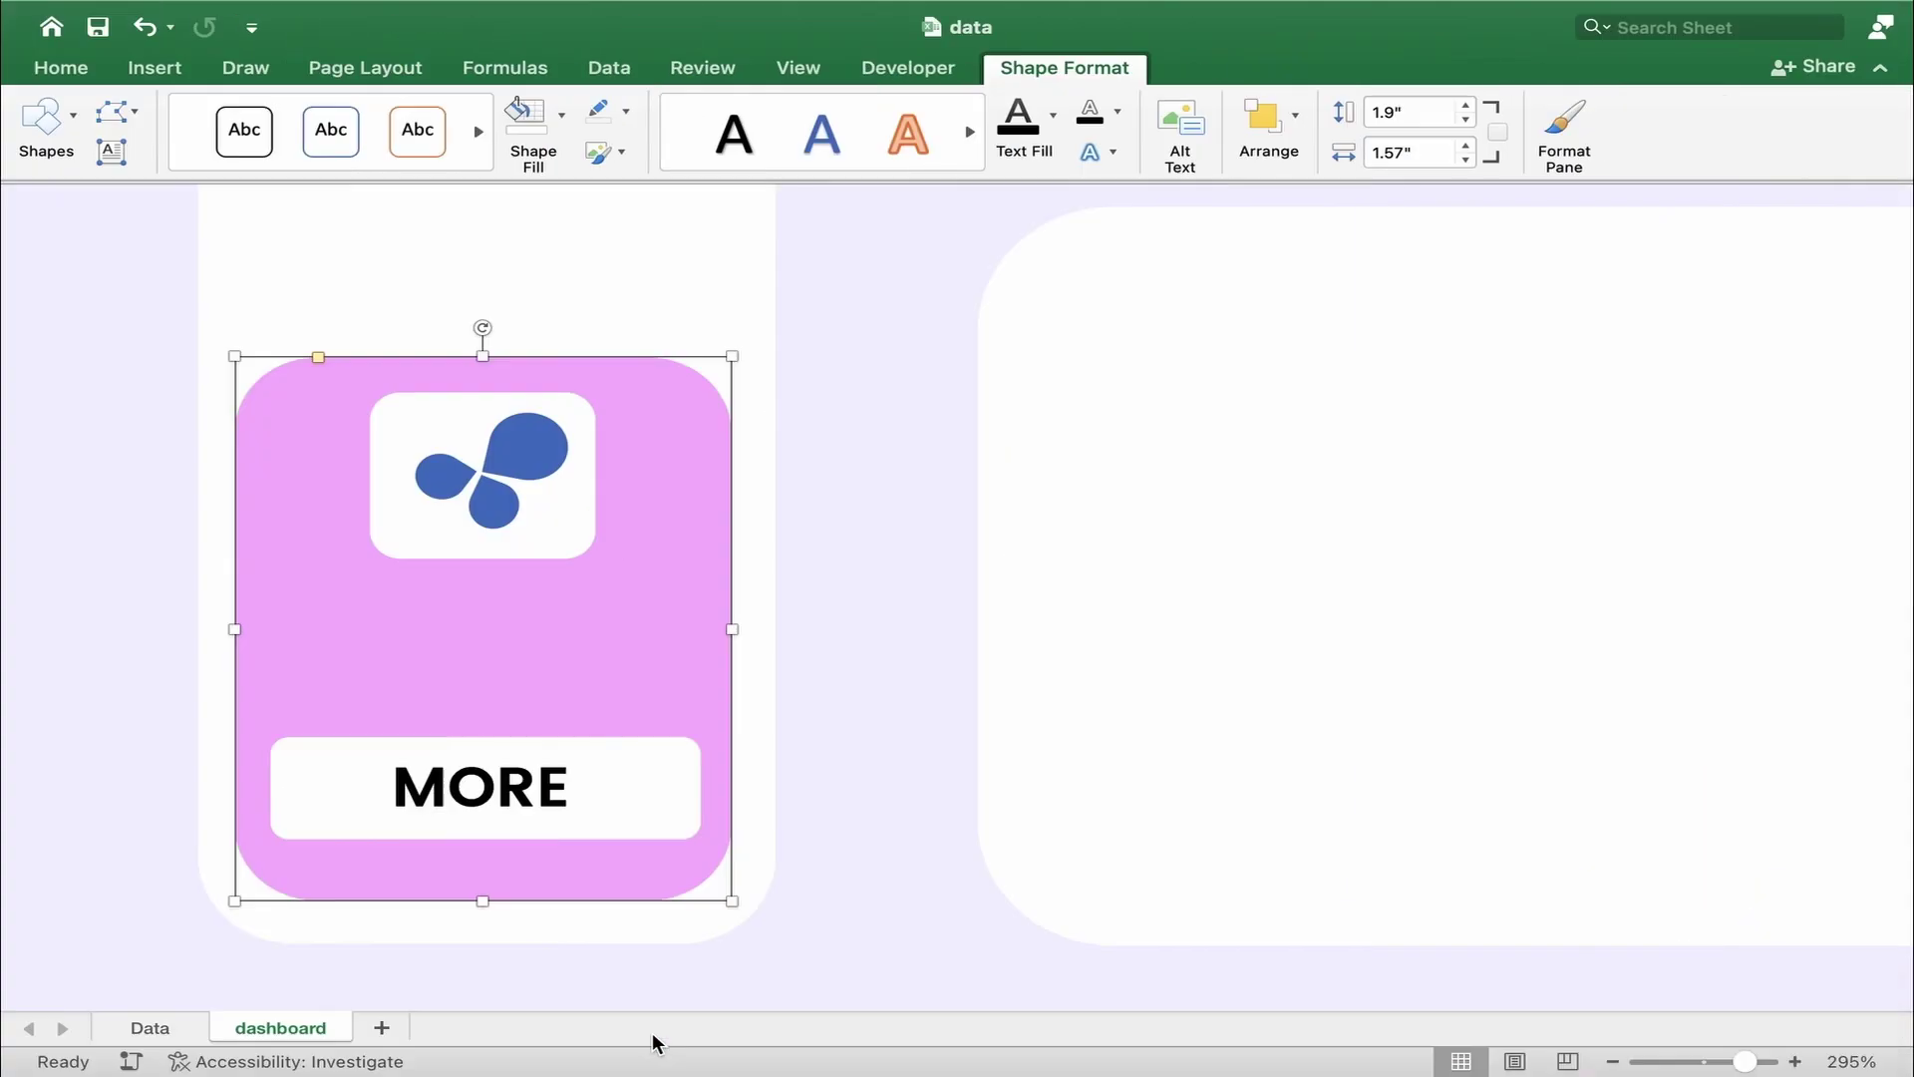
left_click(649, 1037)
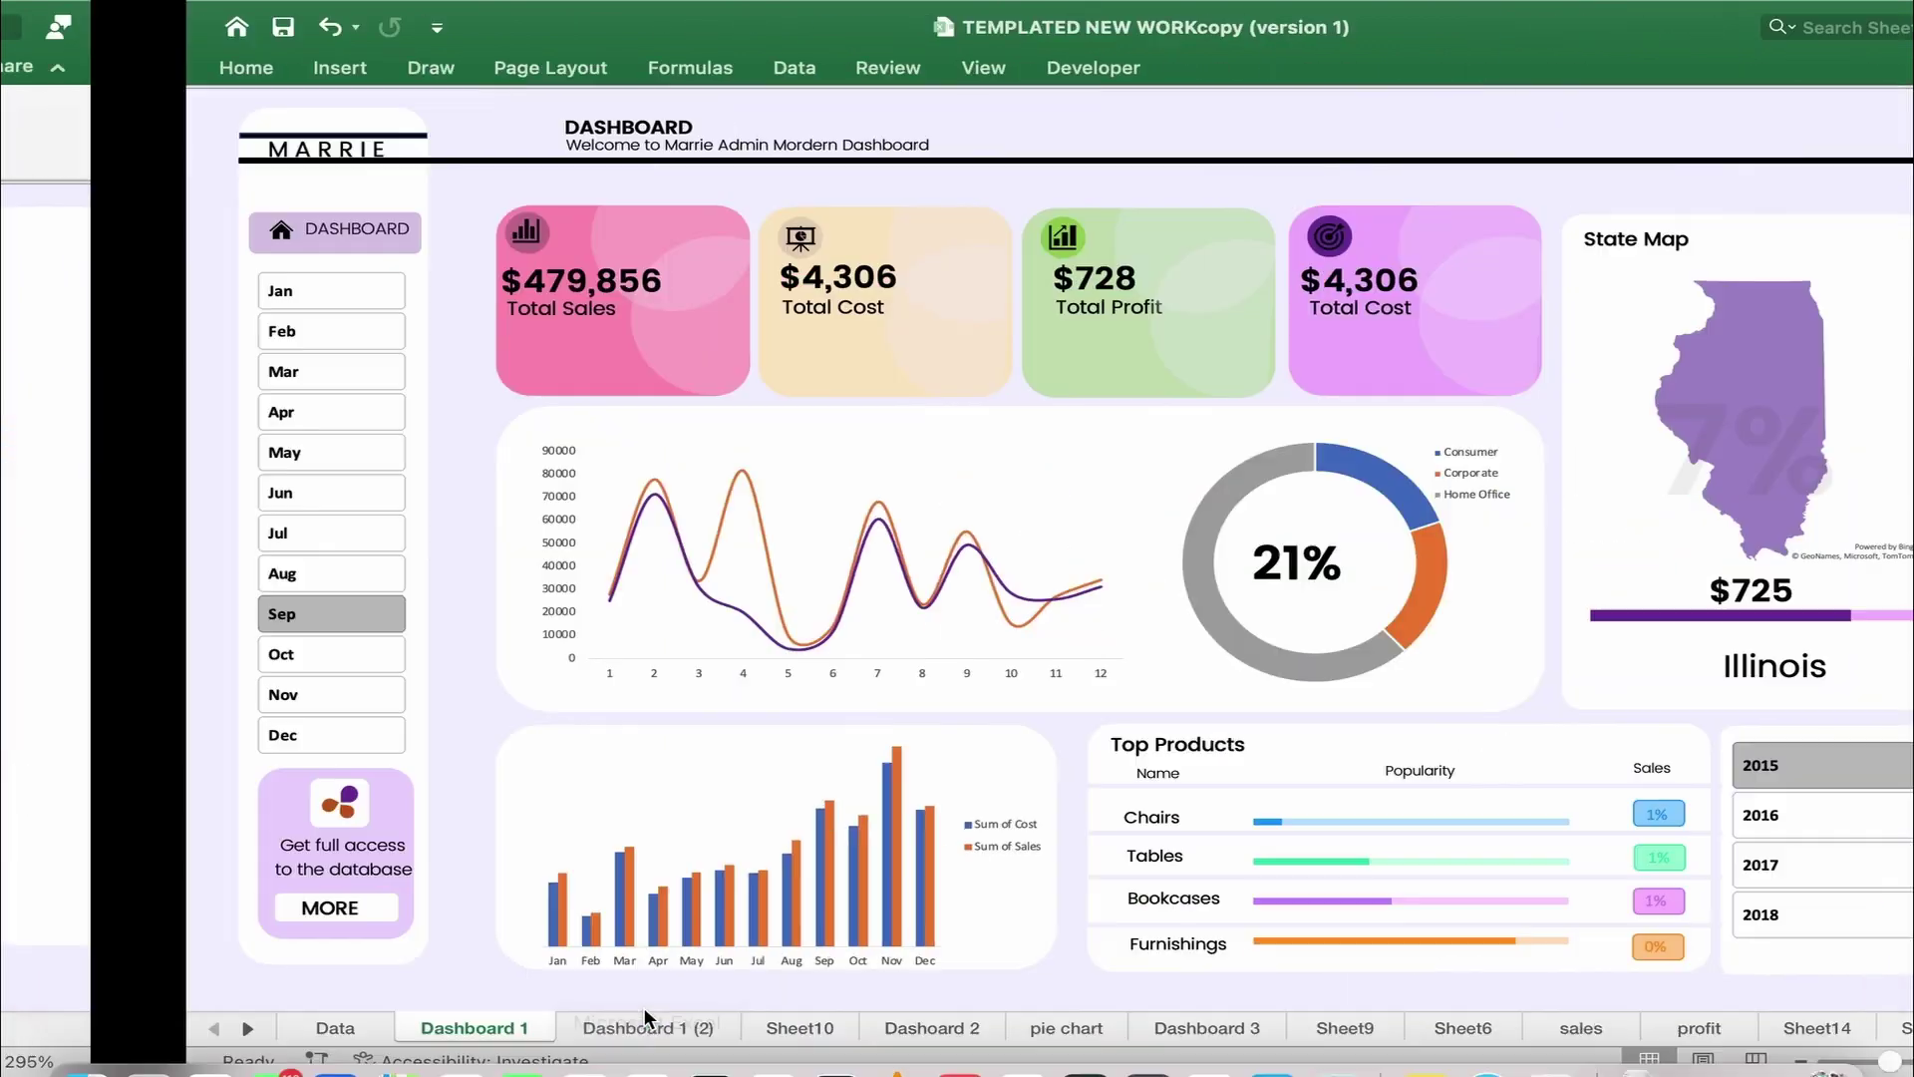
mouse_move(646, 1071)
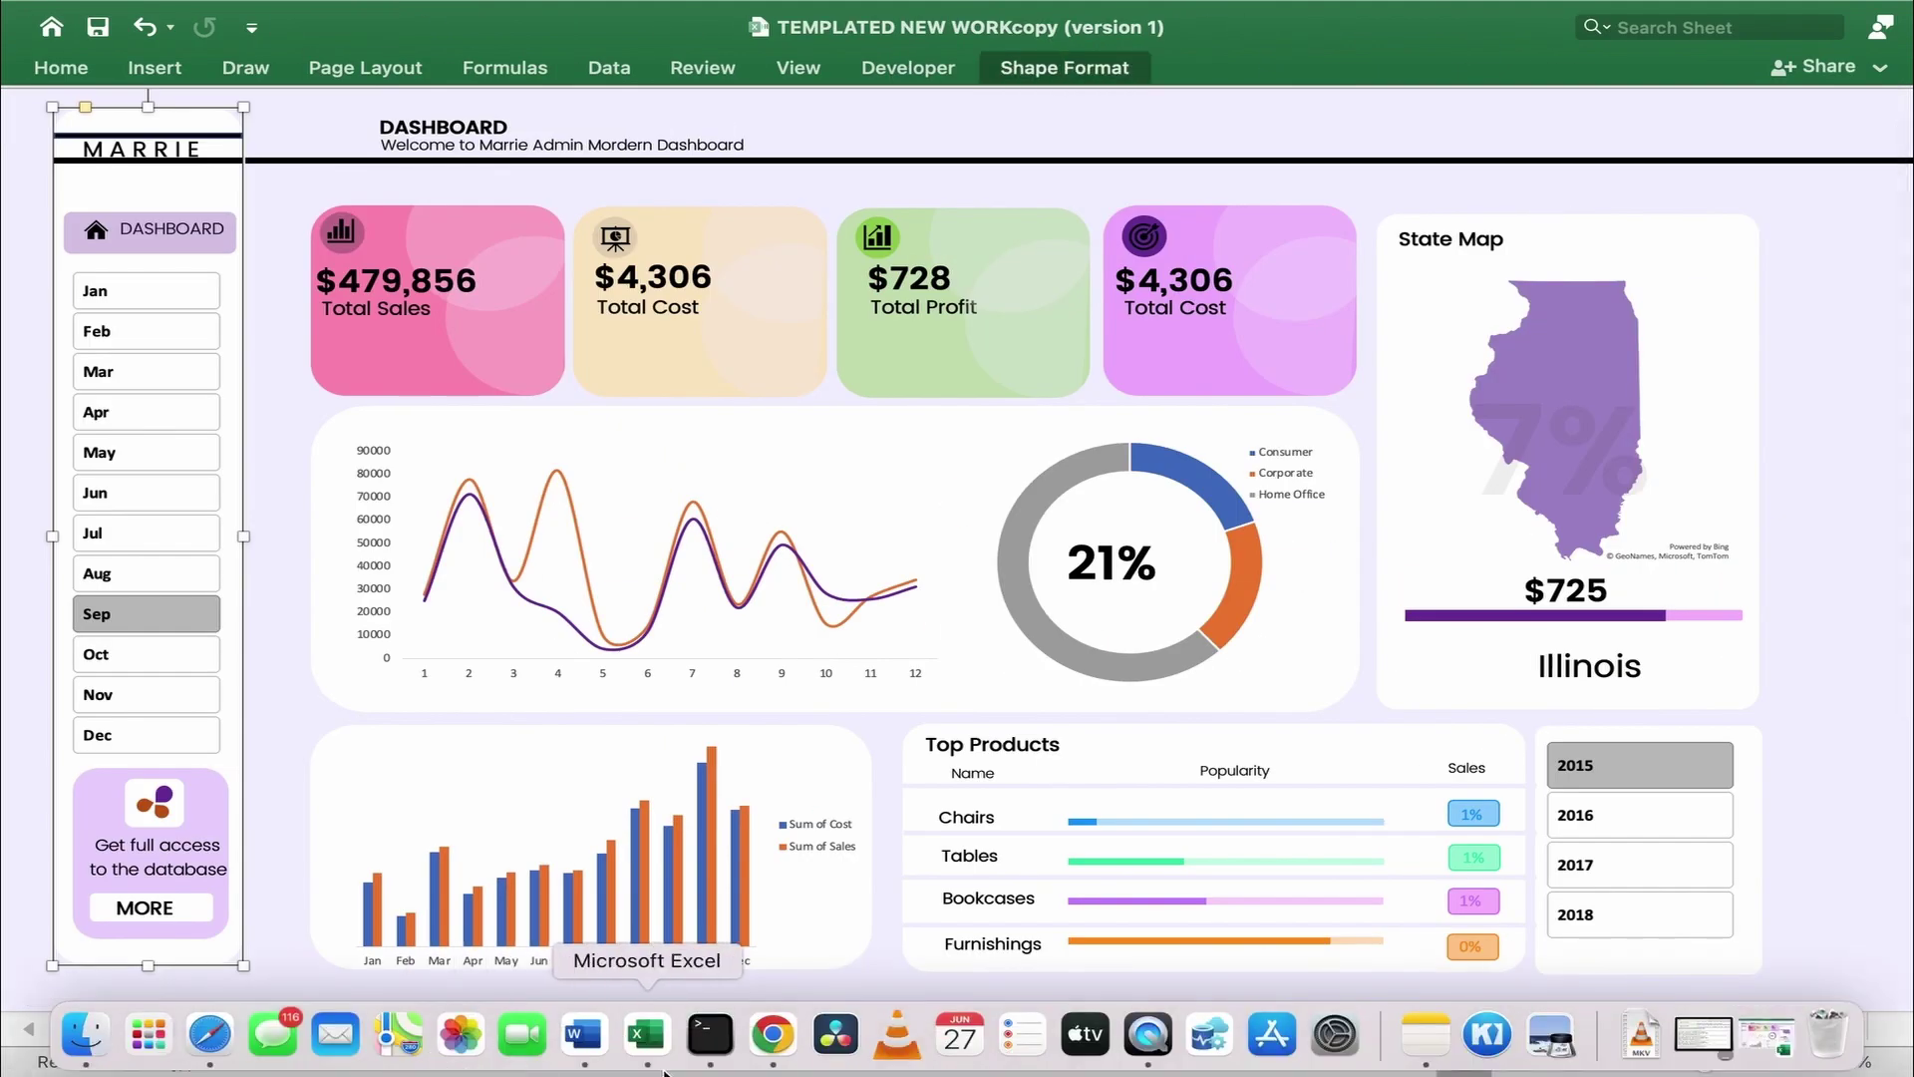
left_click(649, 1037)
left_click(655, 619)
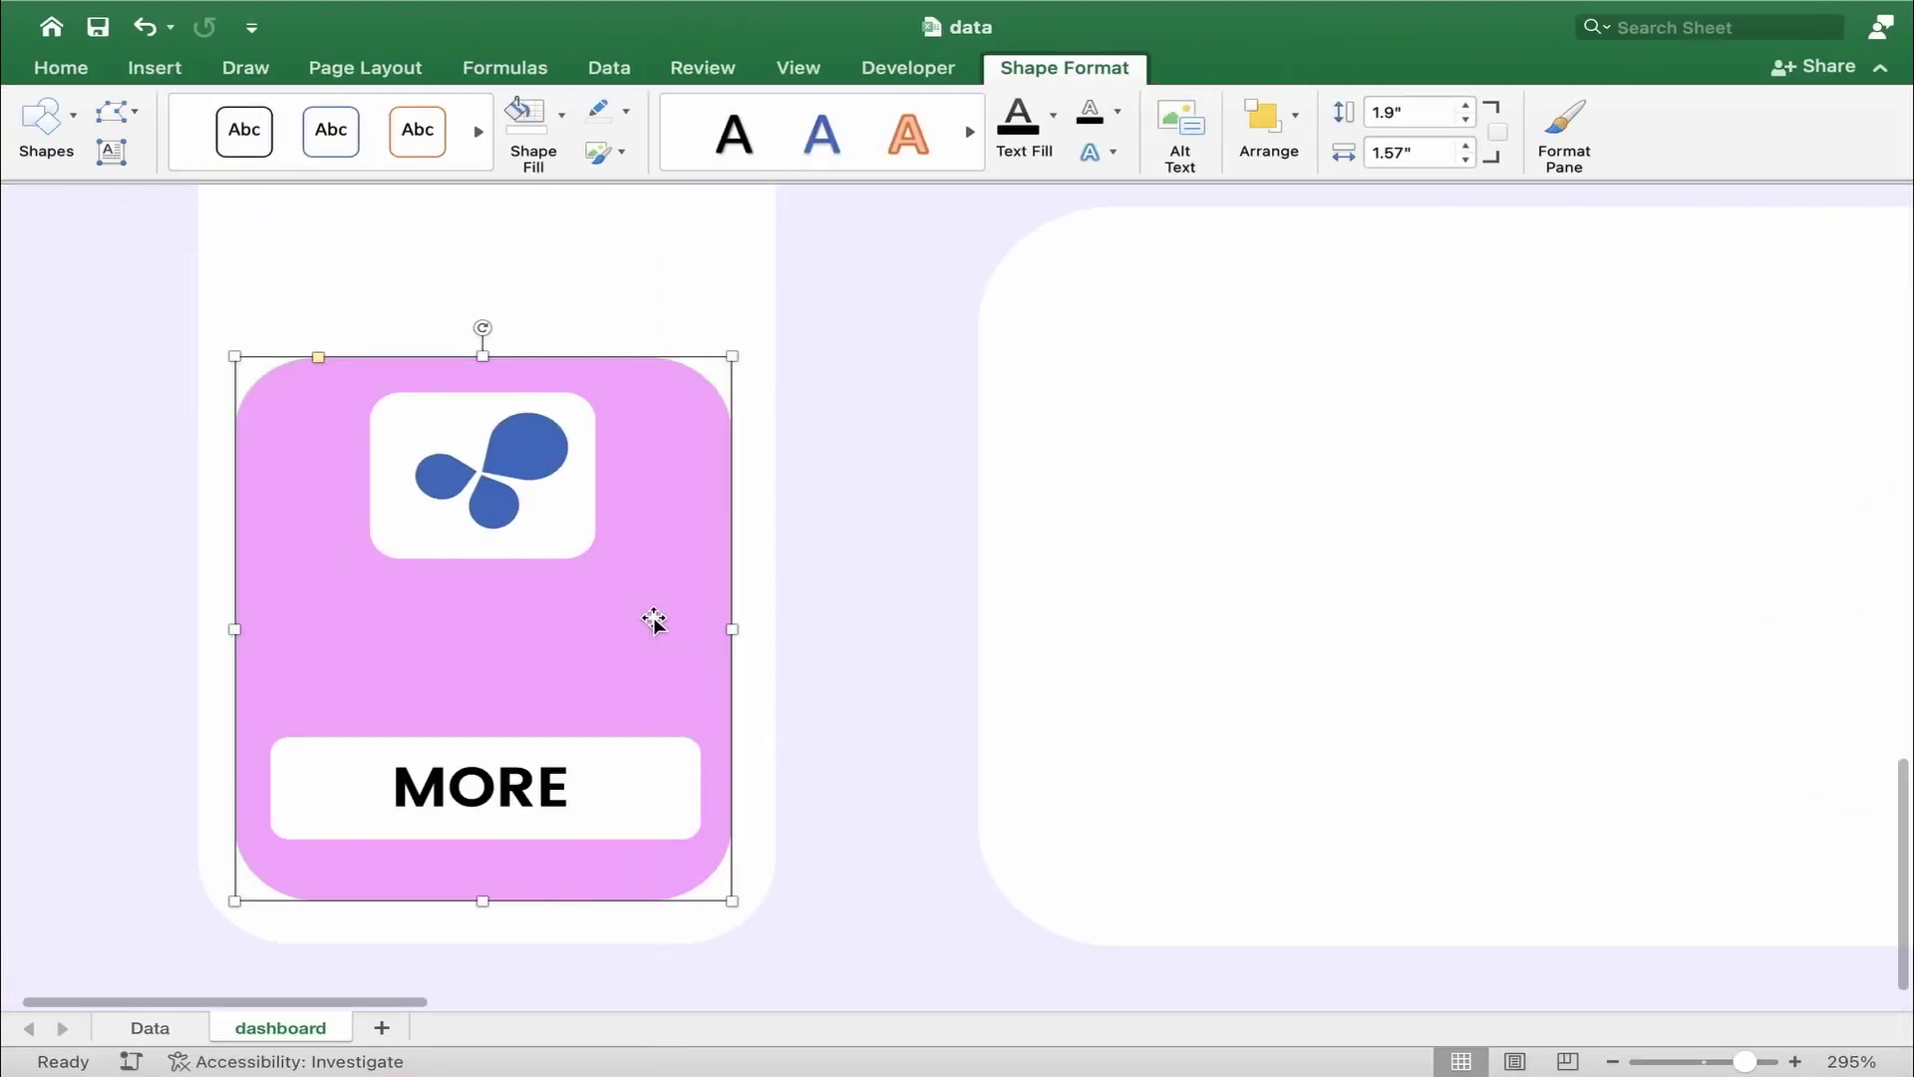
- Fill the large upper teardrop of the logo with the standard purple
left_click(538, 443)
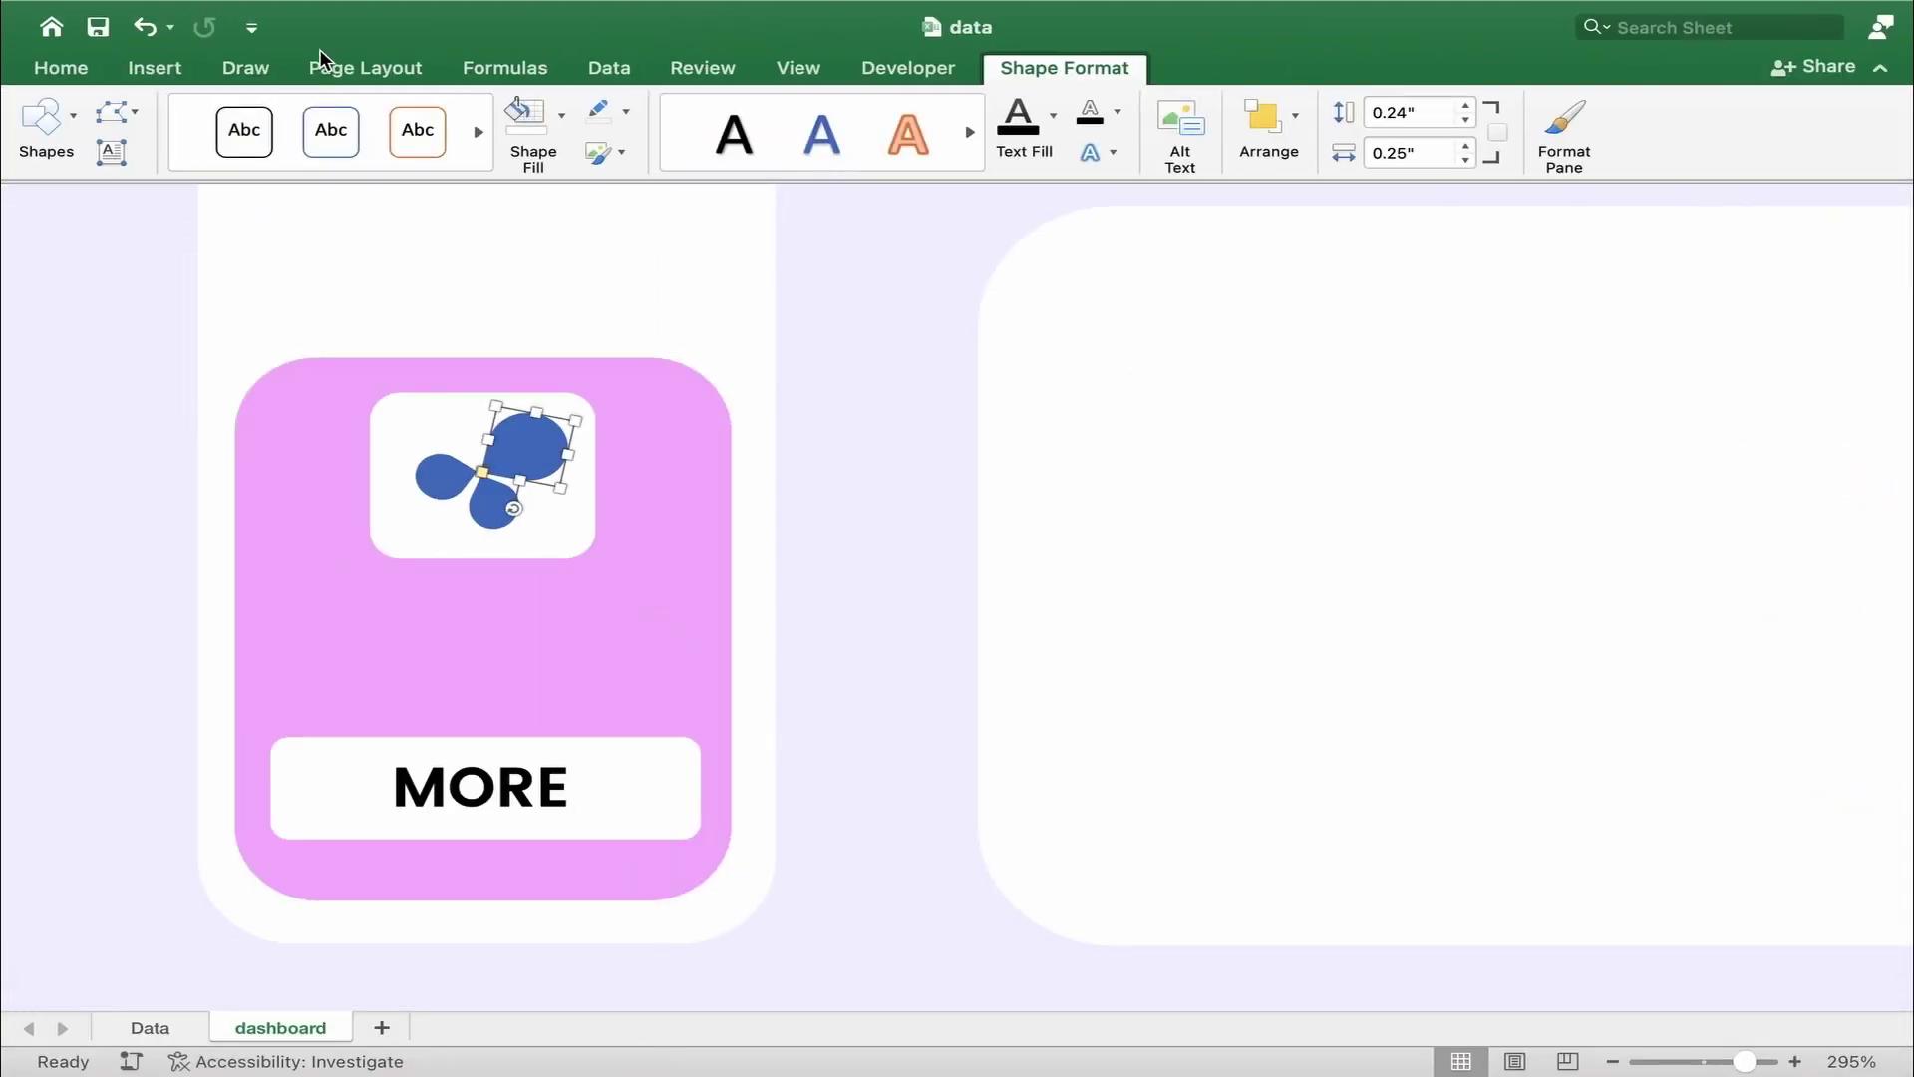
left_click(59, 72)
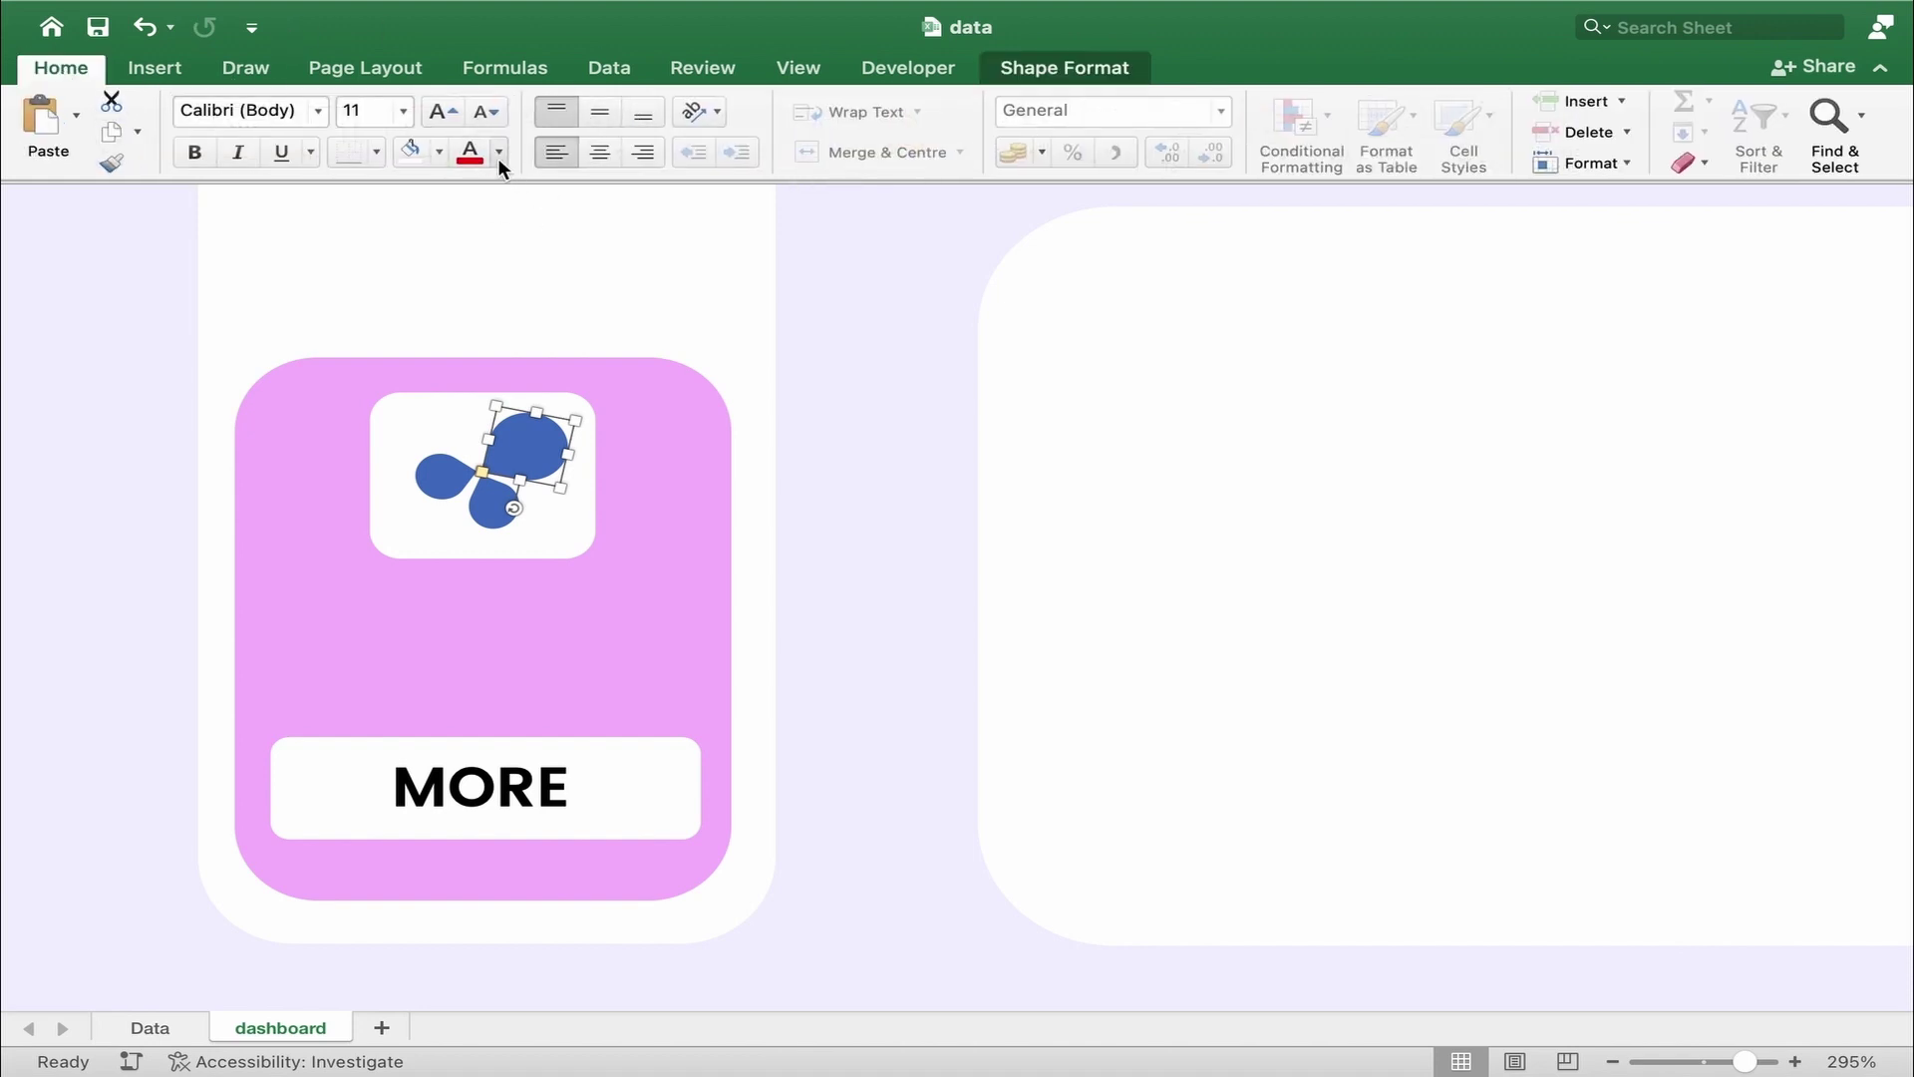
left_click(439, 152)
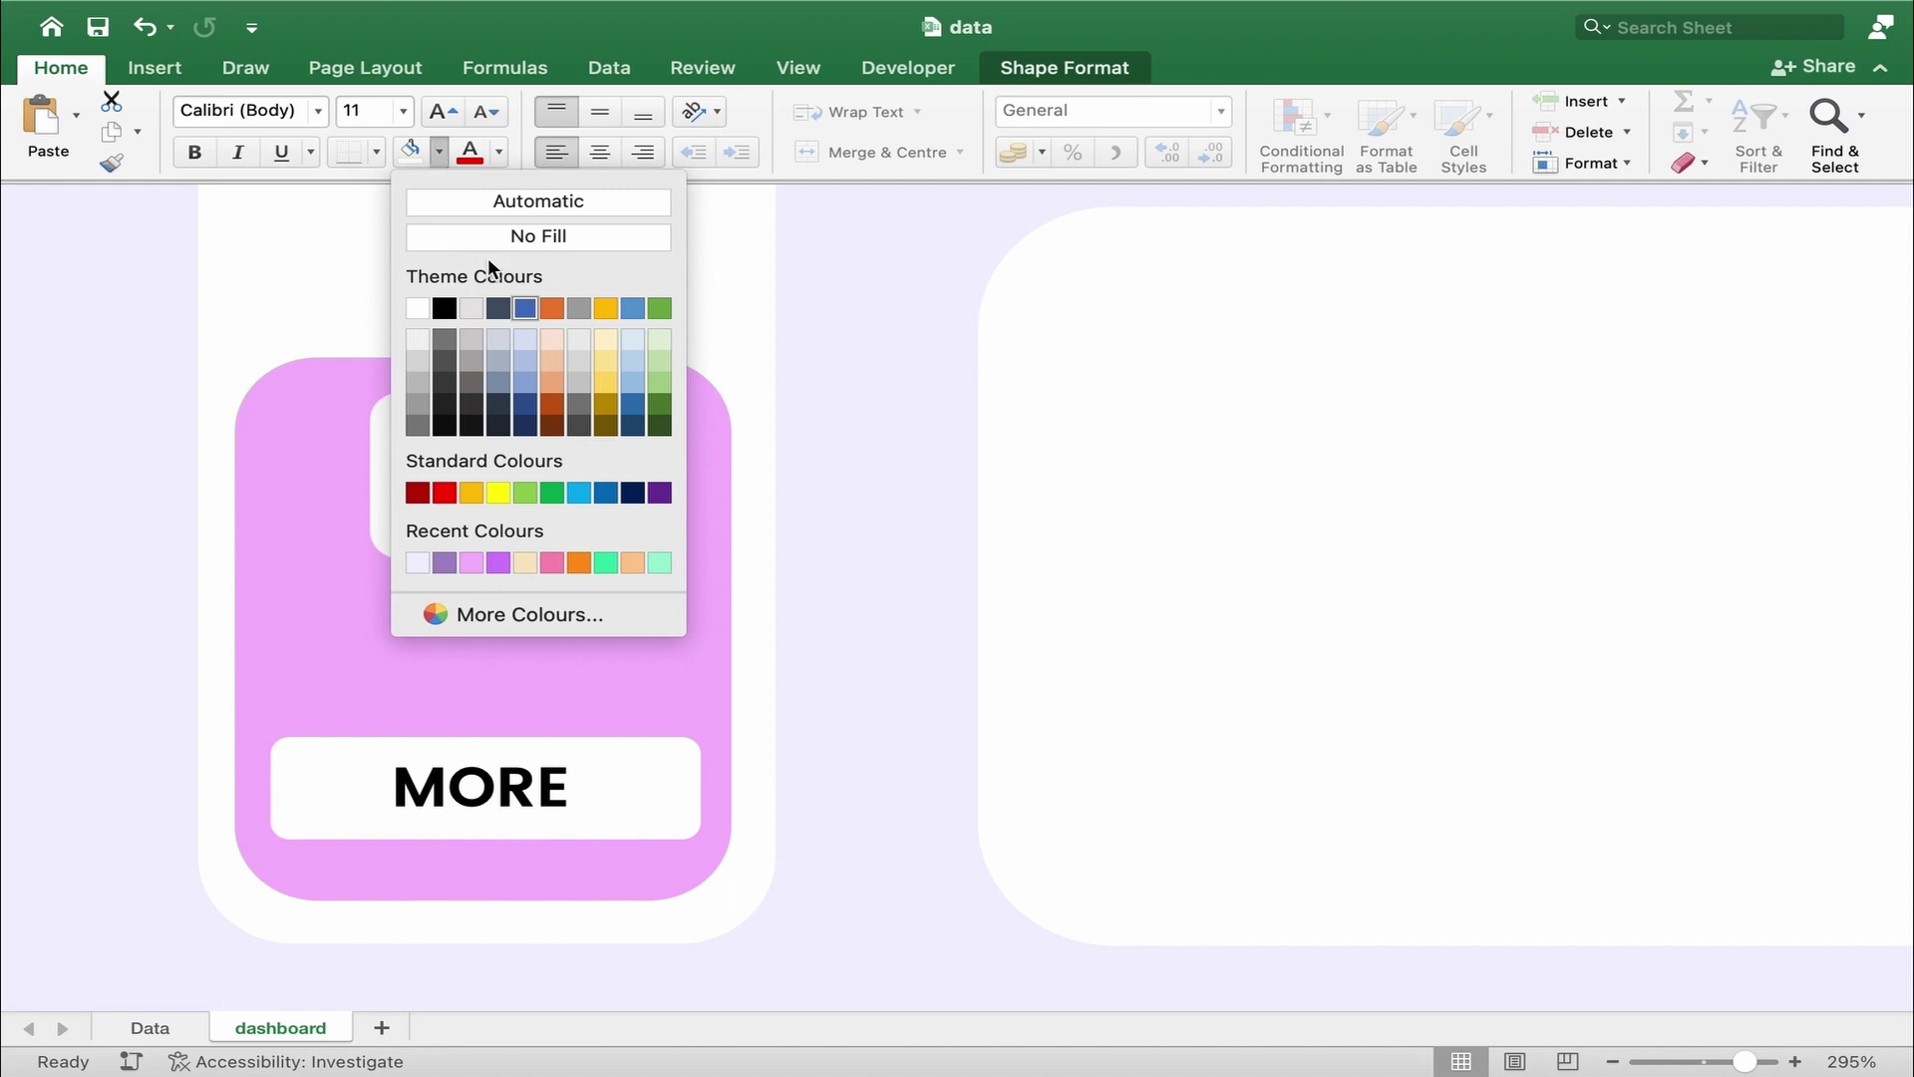
left_click(660, 492)
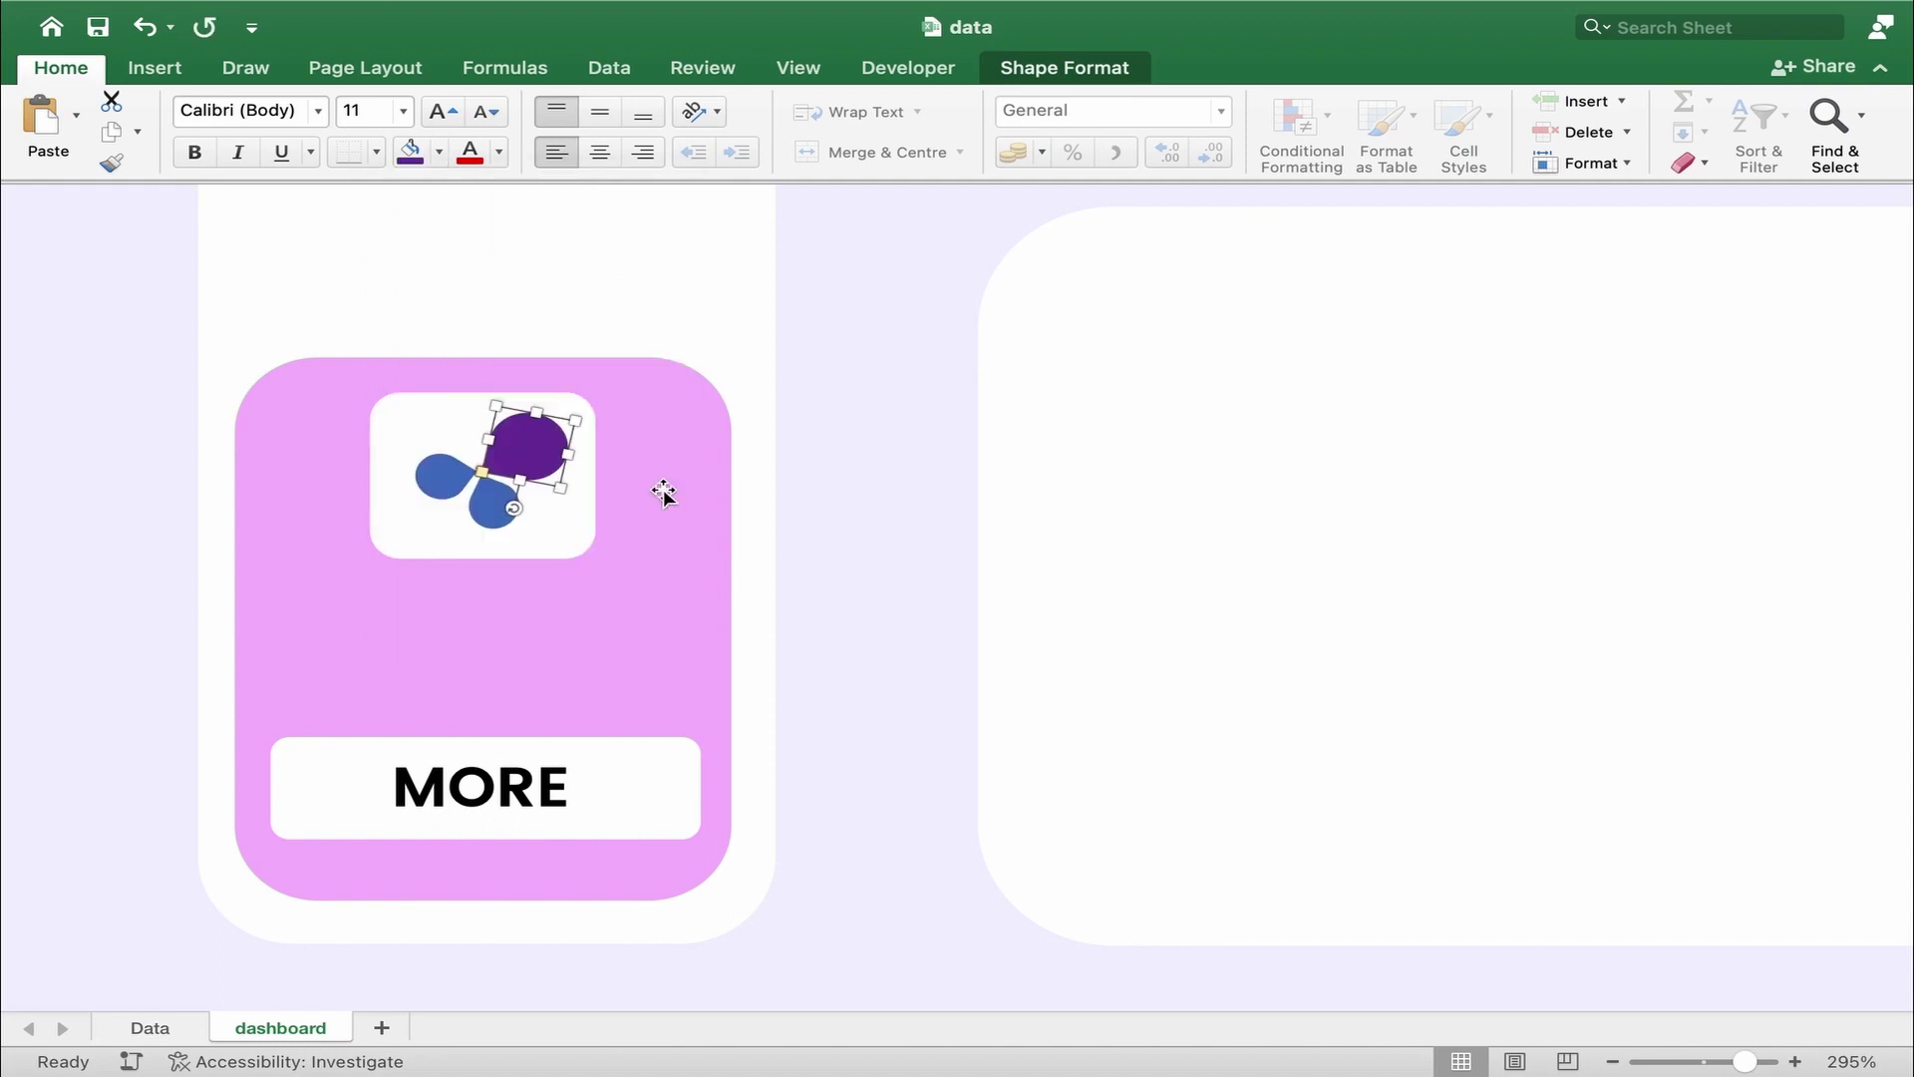
- Fill the two small lower teardrops of the logo with the theme orange
left_click(442, 476)
left_click(437, 152)
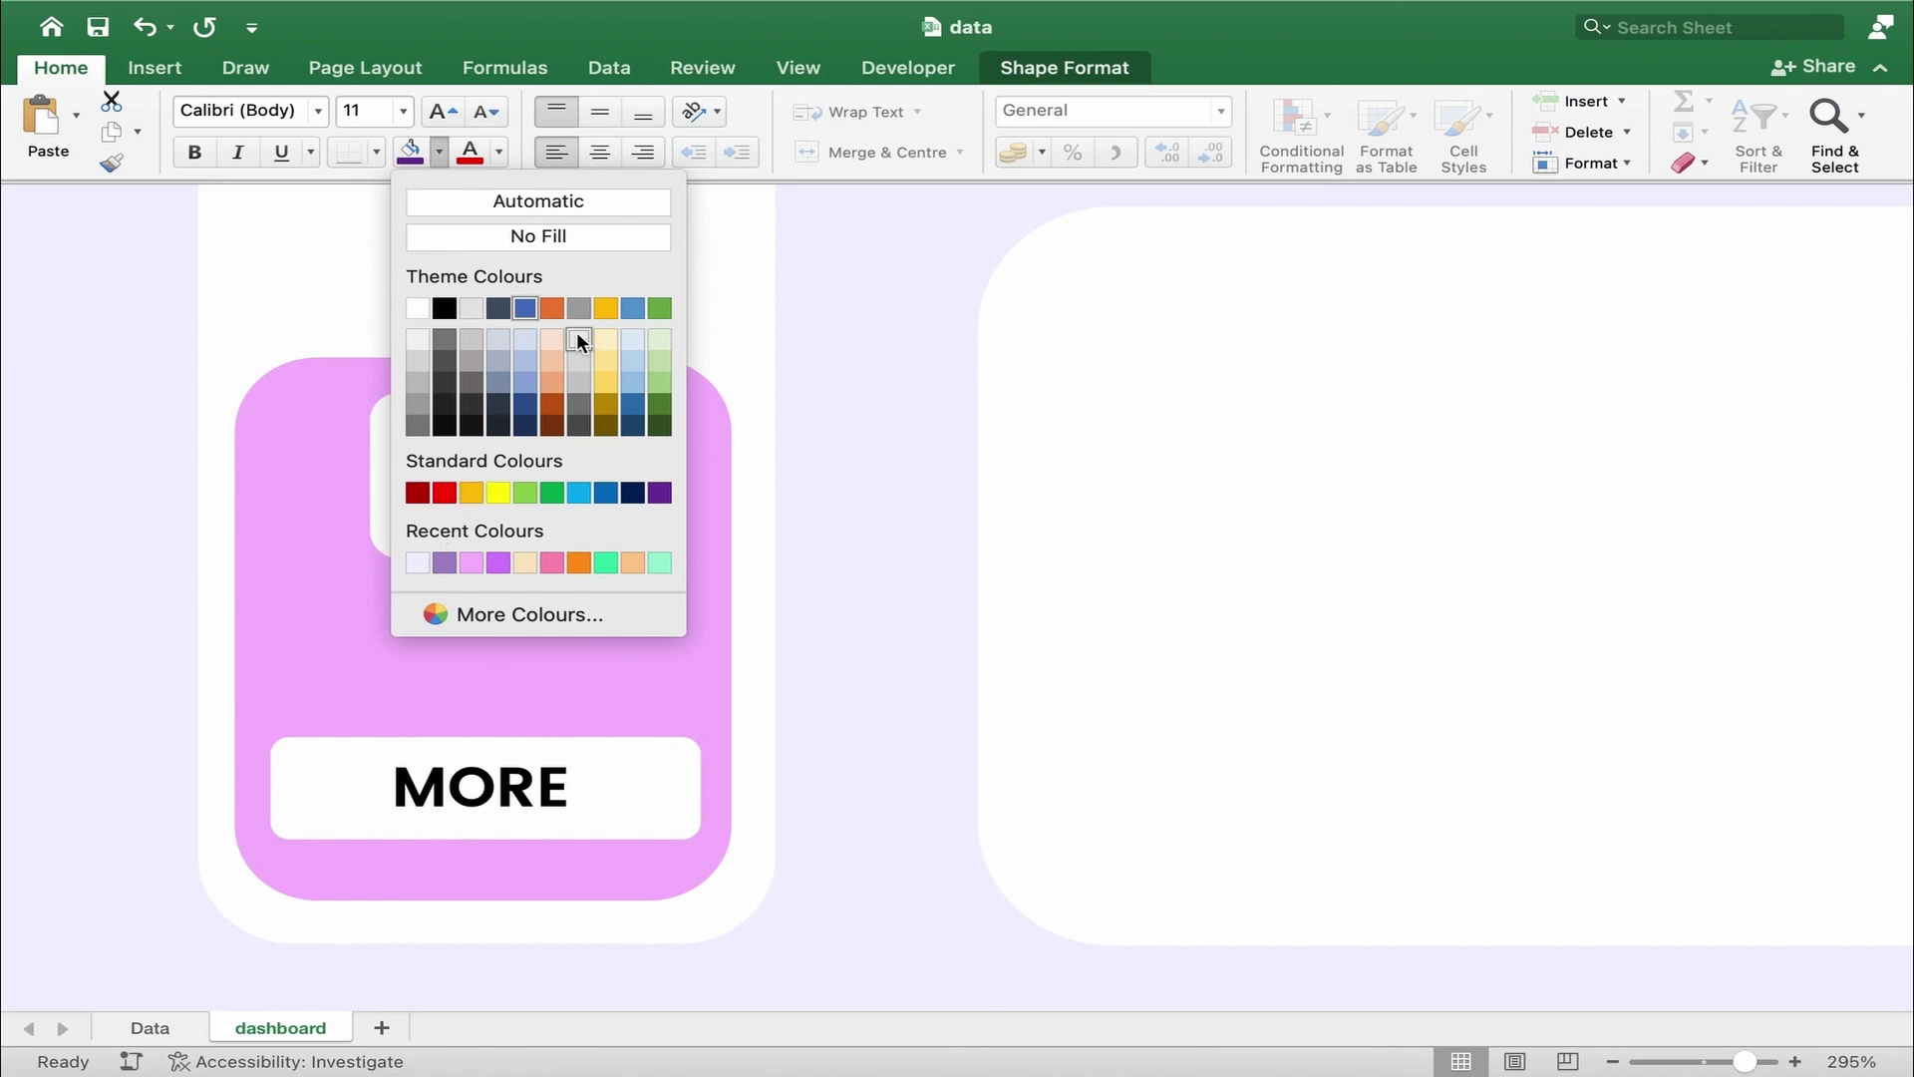
left_click(553, 303)
left_click(498, 516)
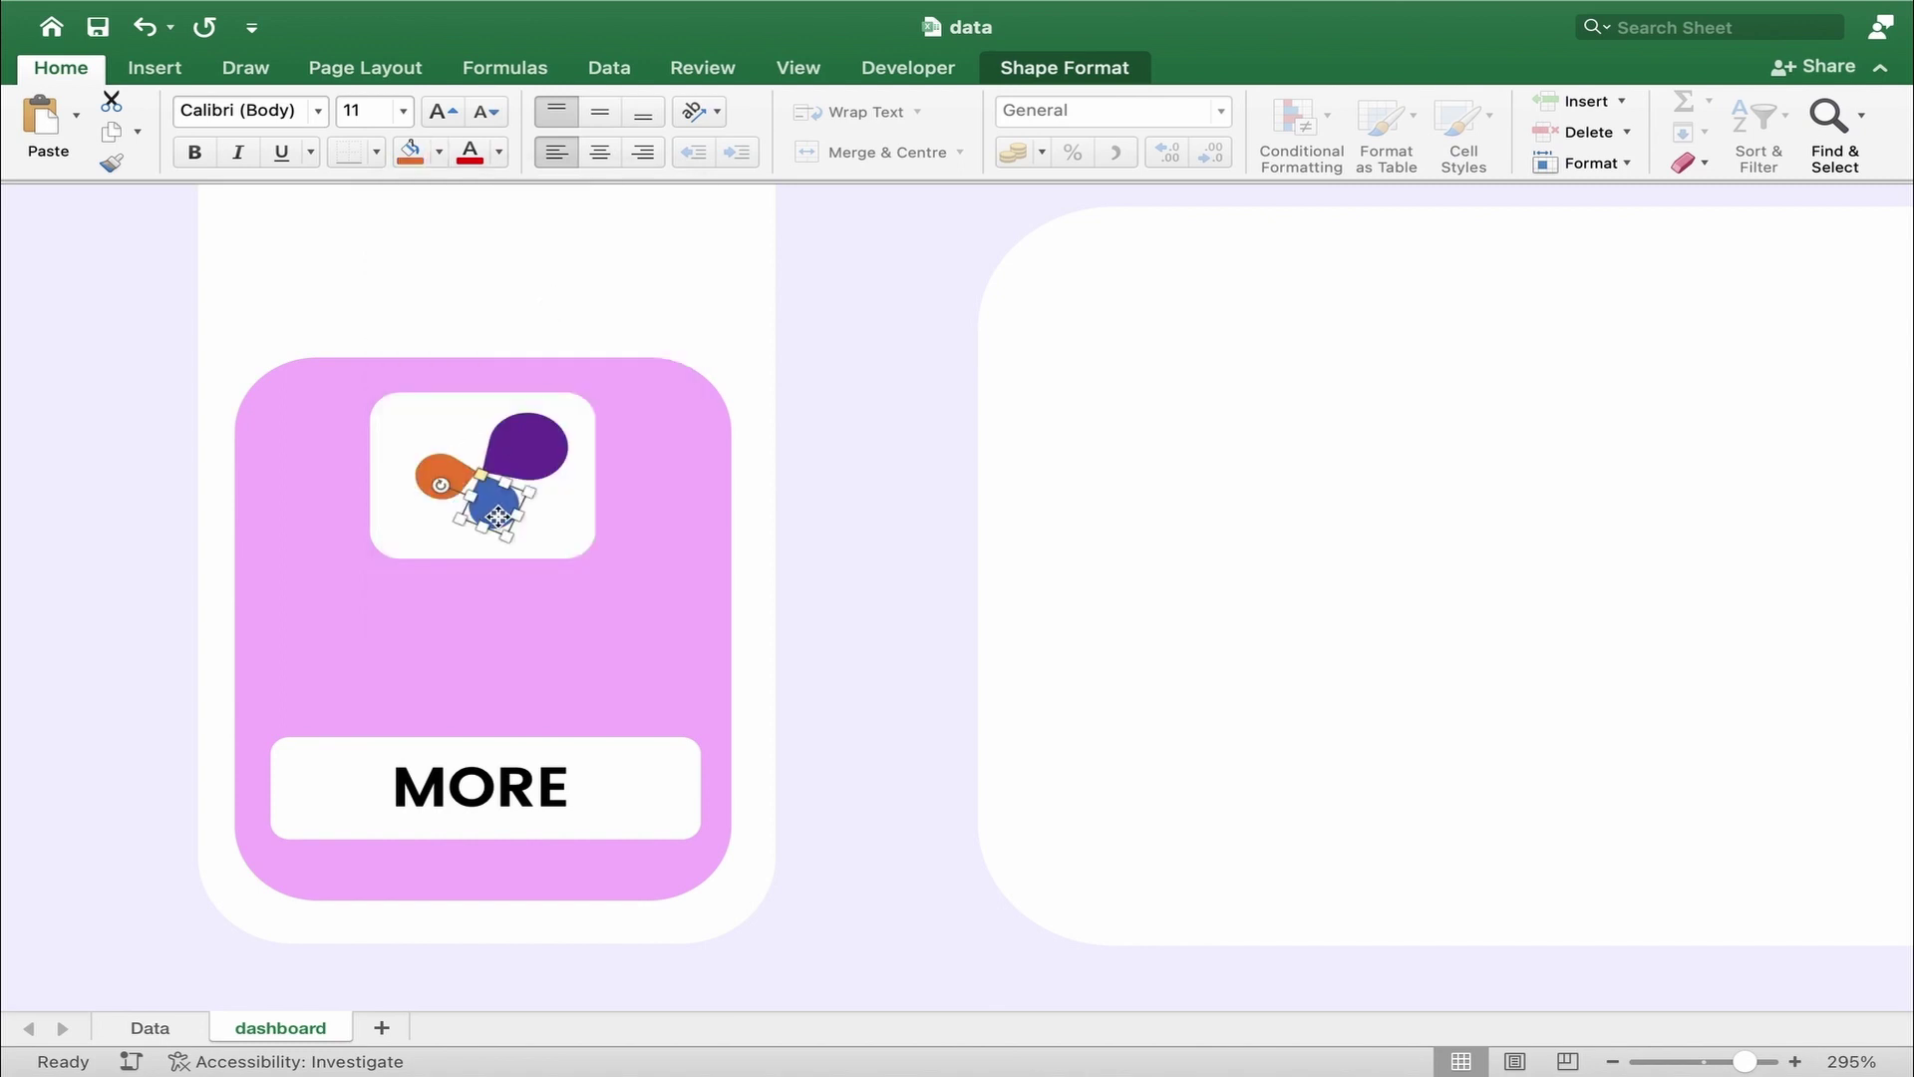
left_click(409, 155)
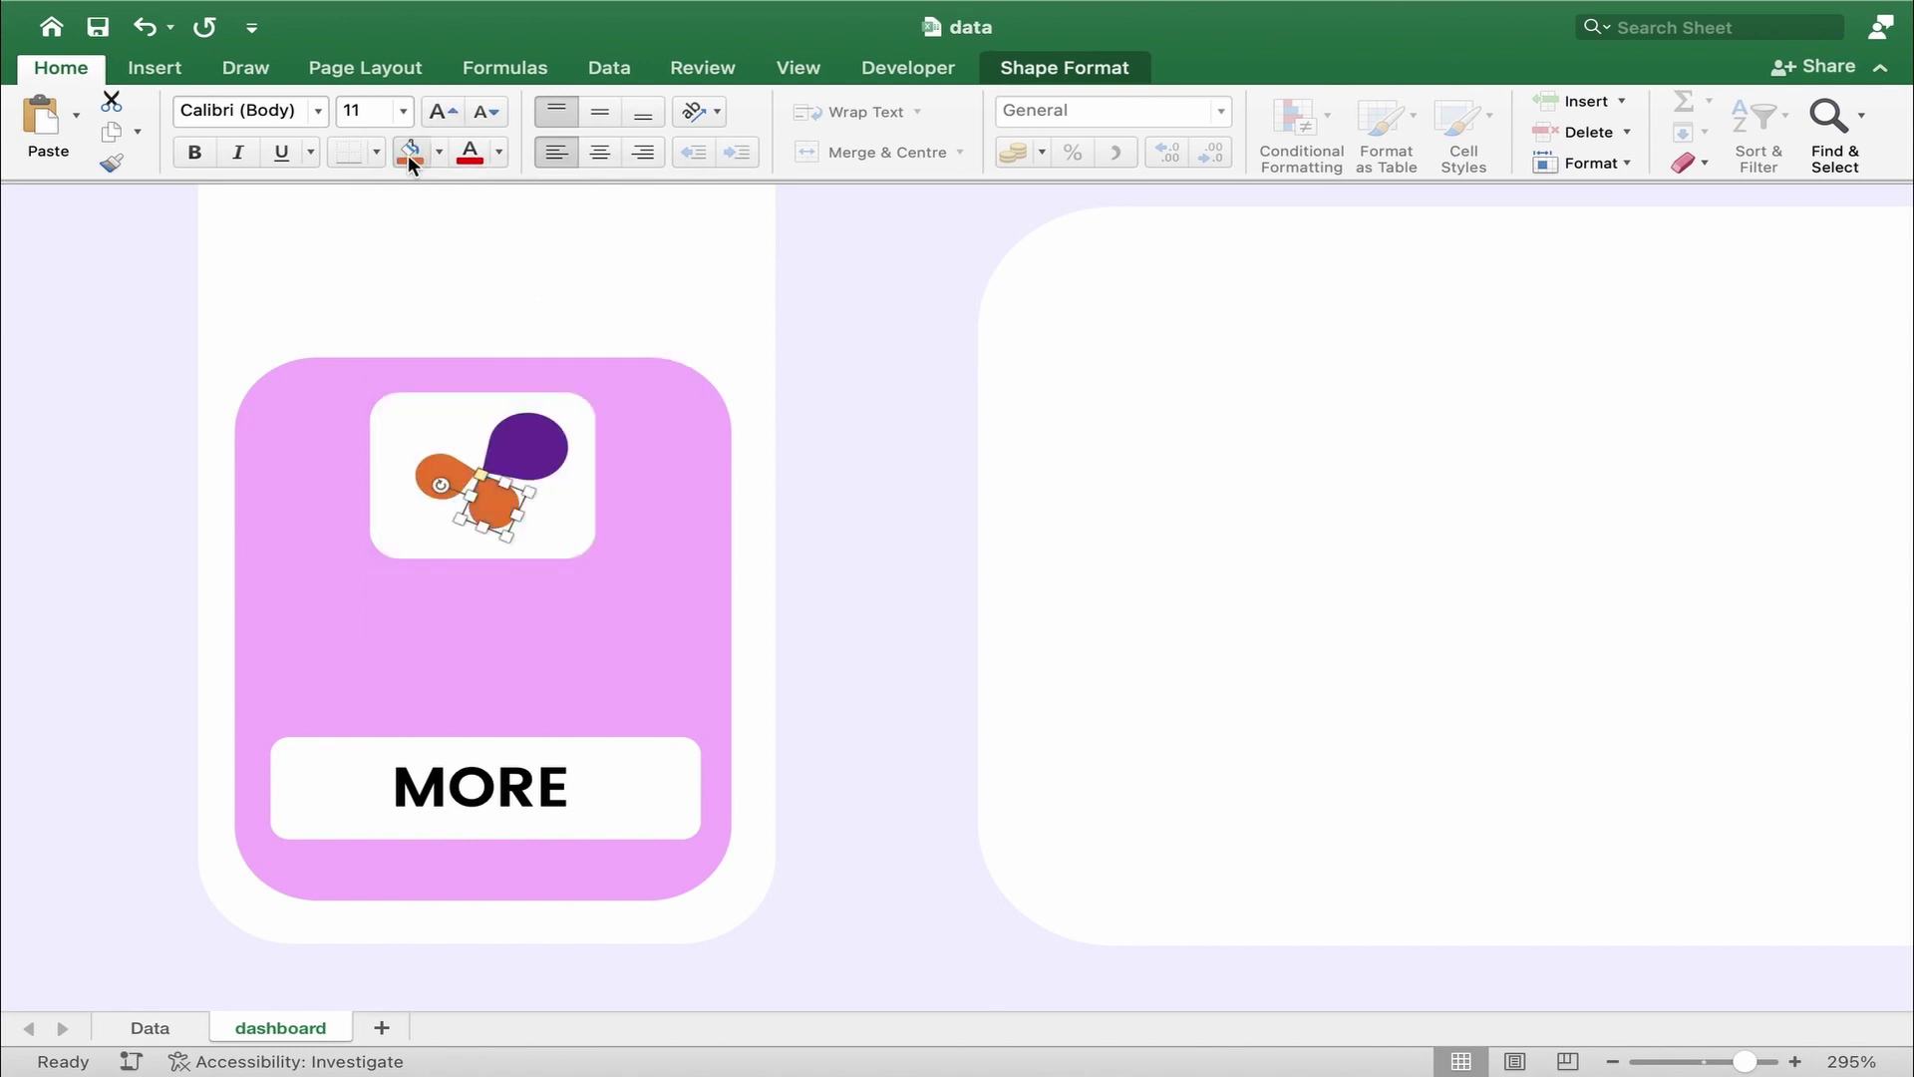
left_click(899, 432)
left_click(854, 575)
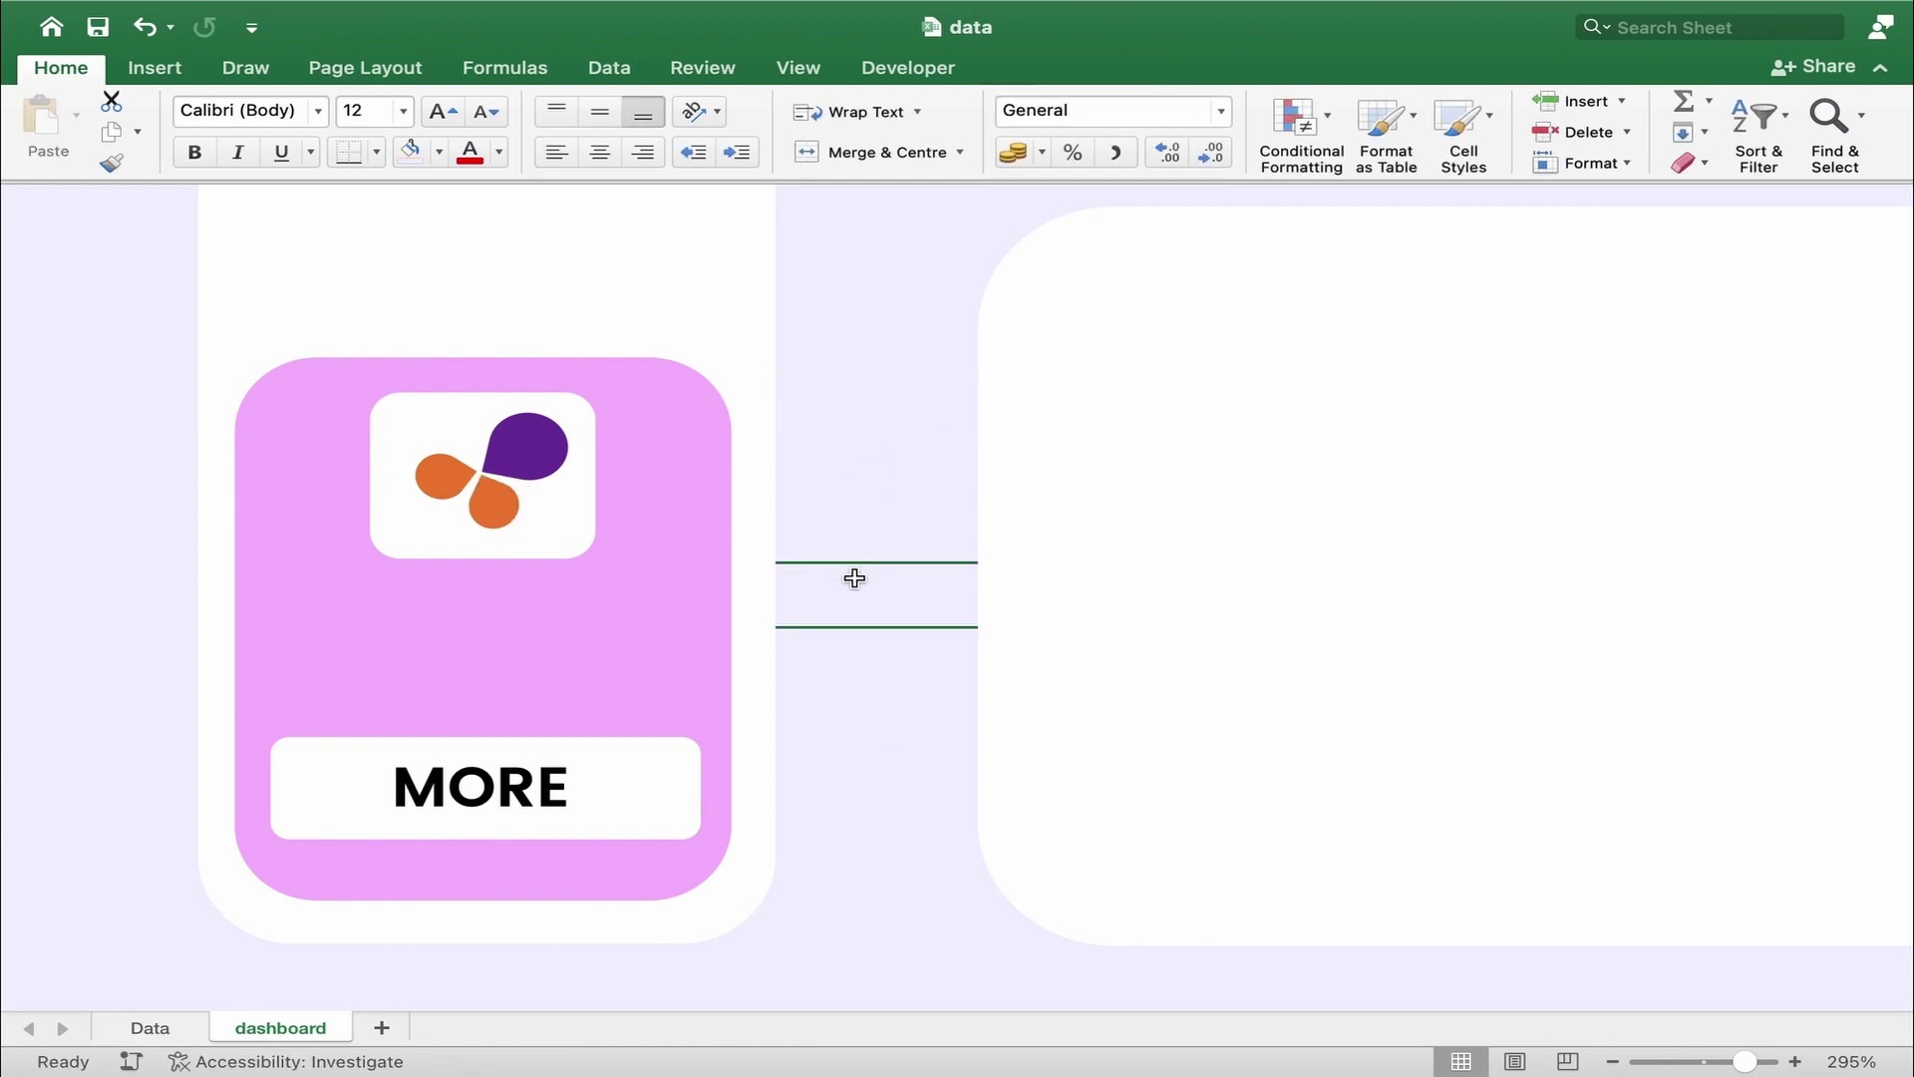
- Copy the MORE text box on the purple card and paste a duplicate of it
left_click(614, 863)
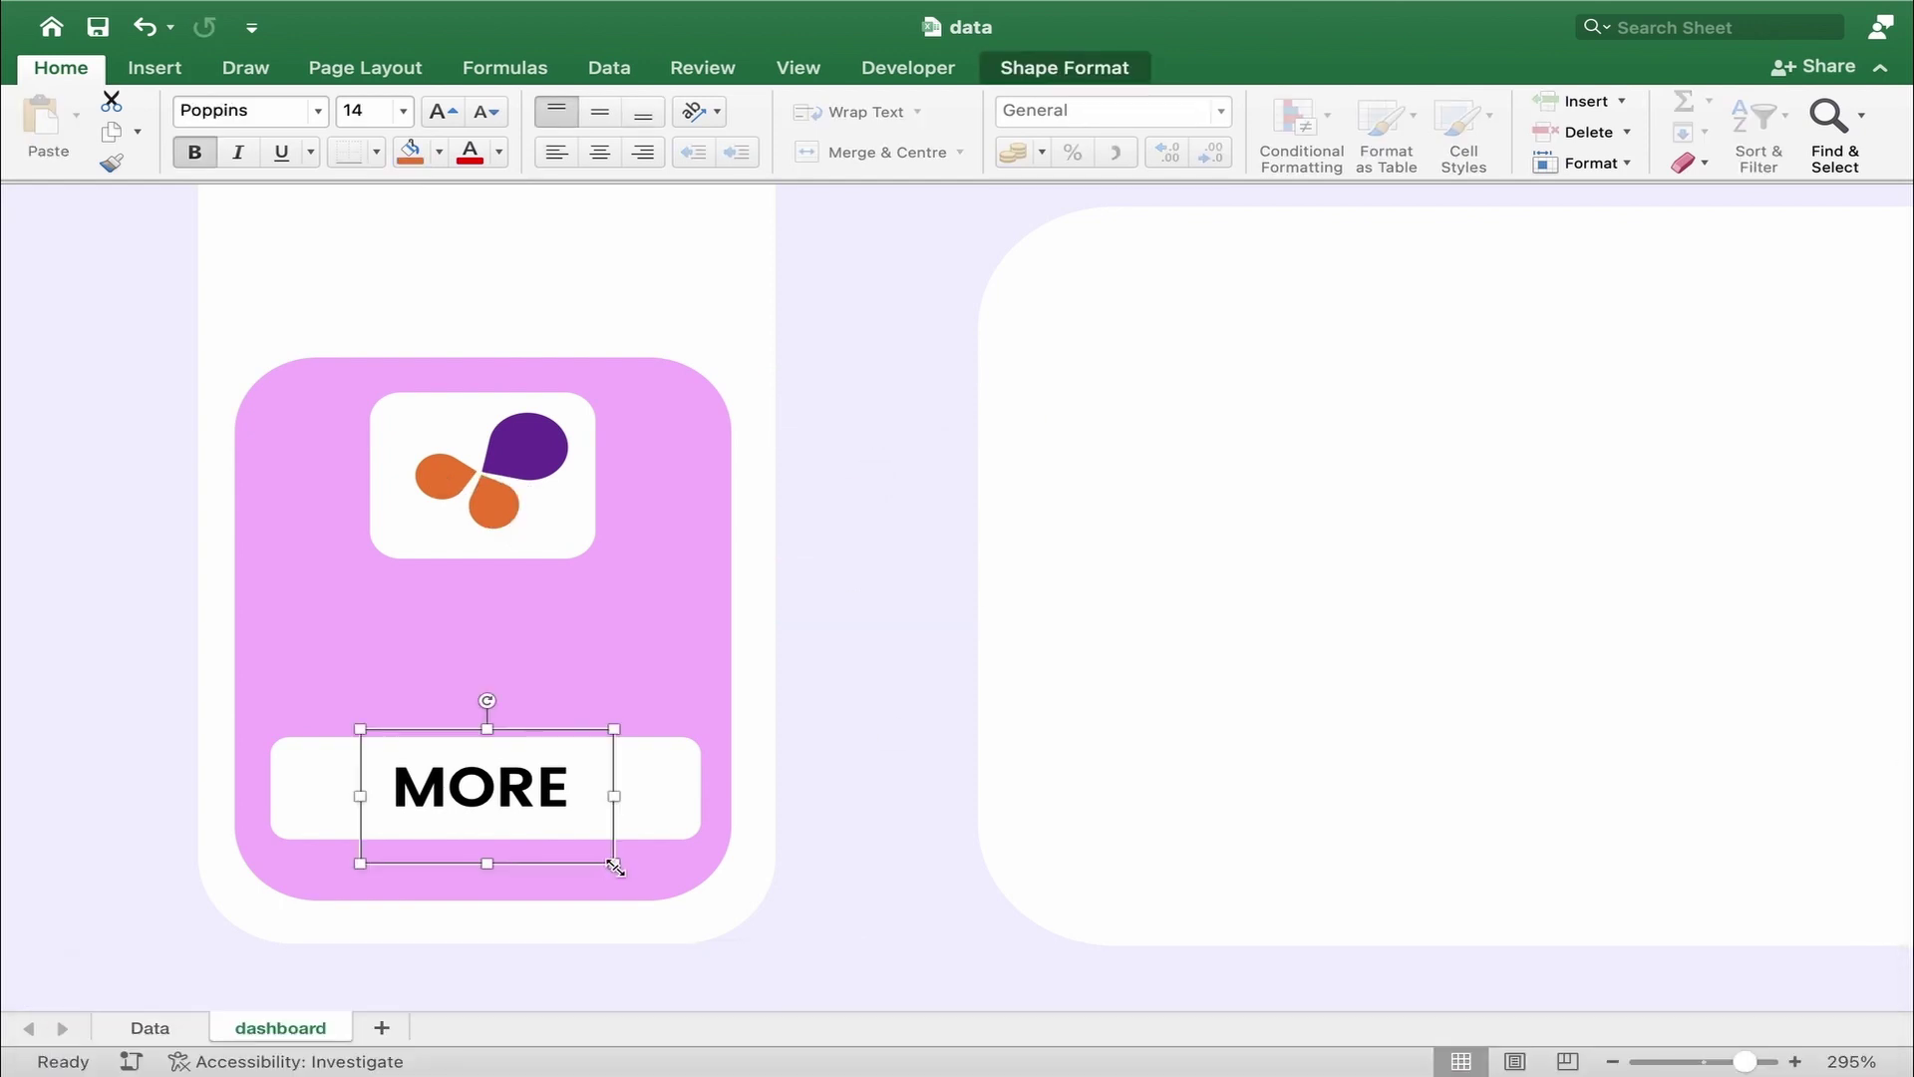
key("super+c")
key("super+v")
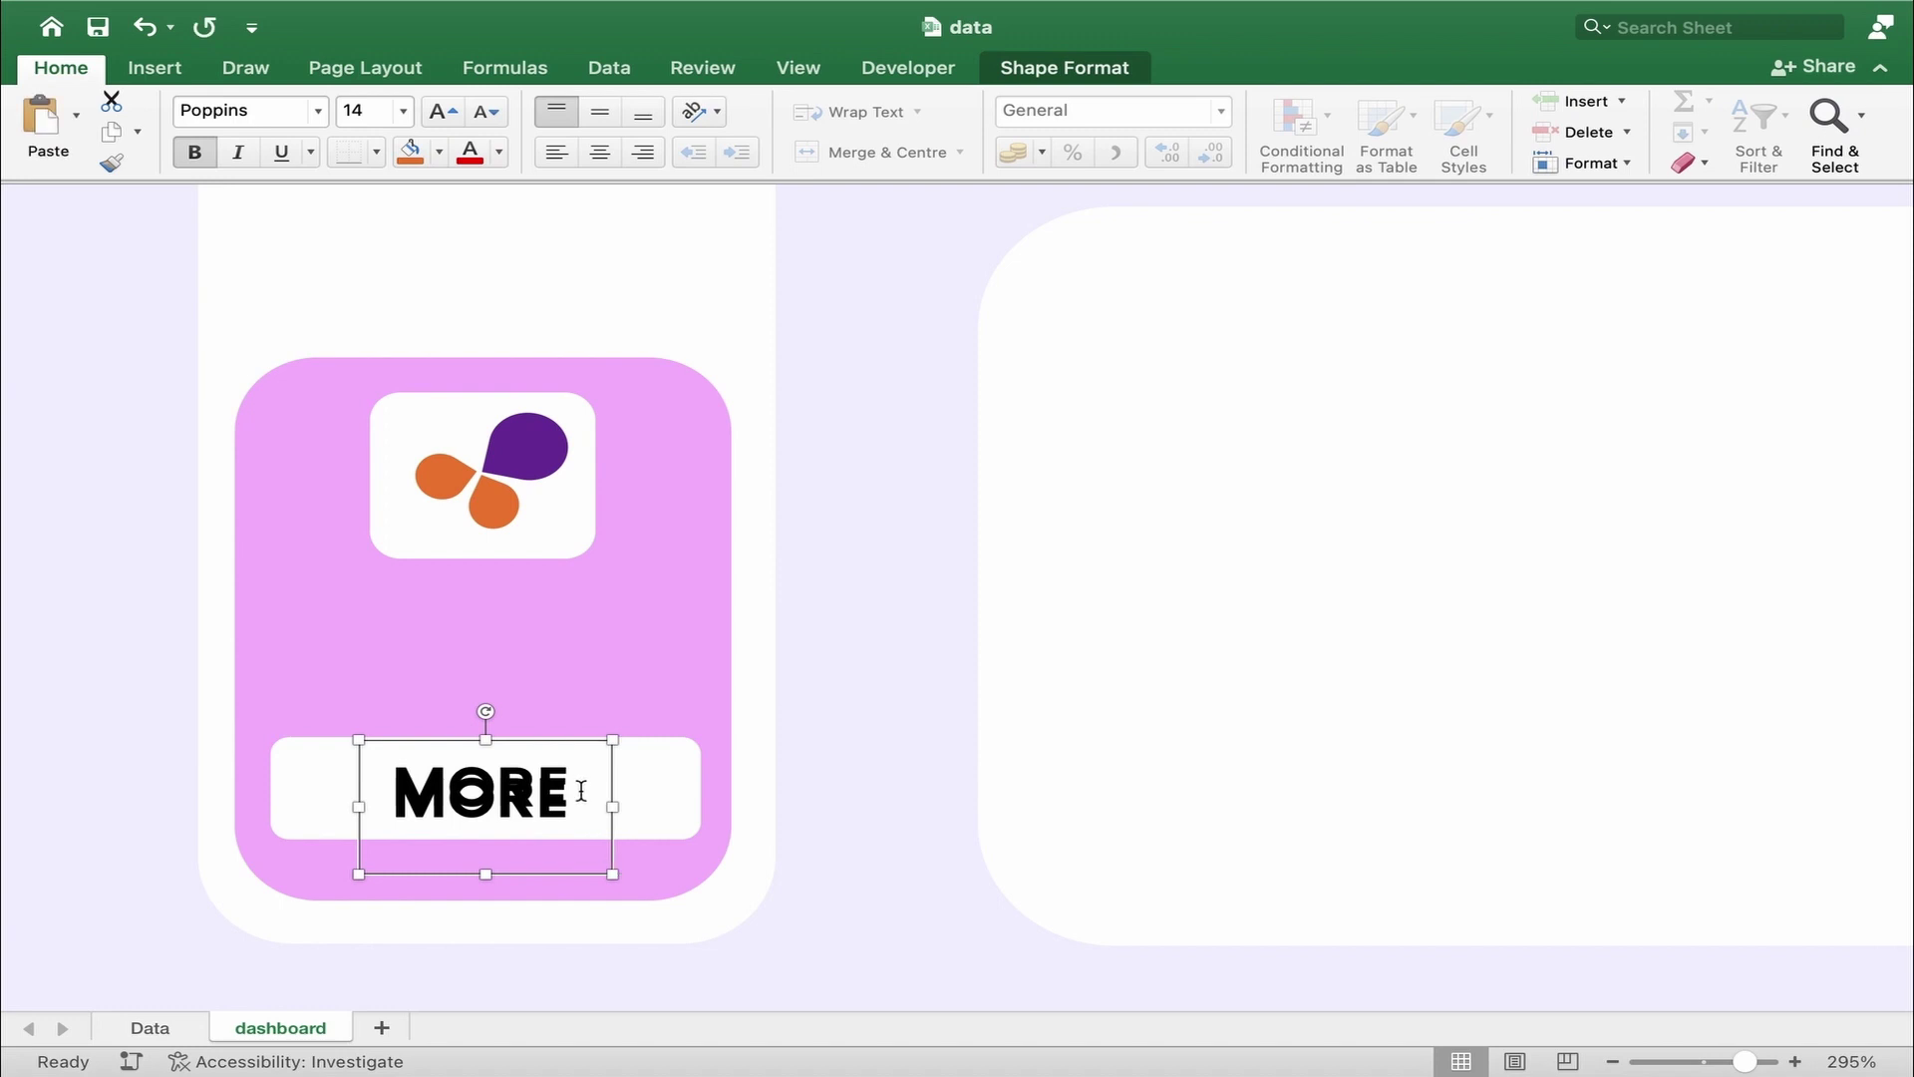
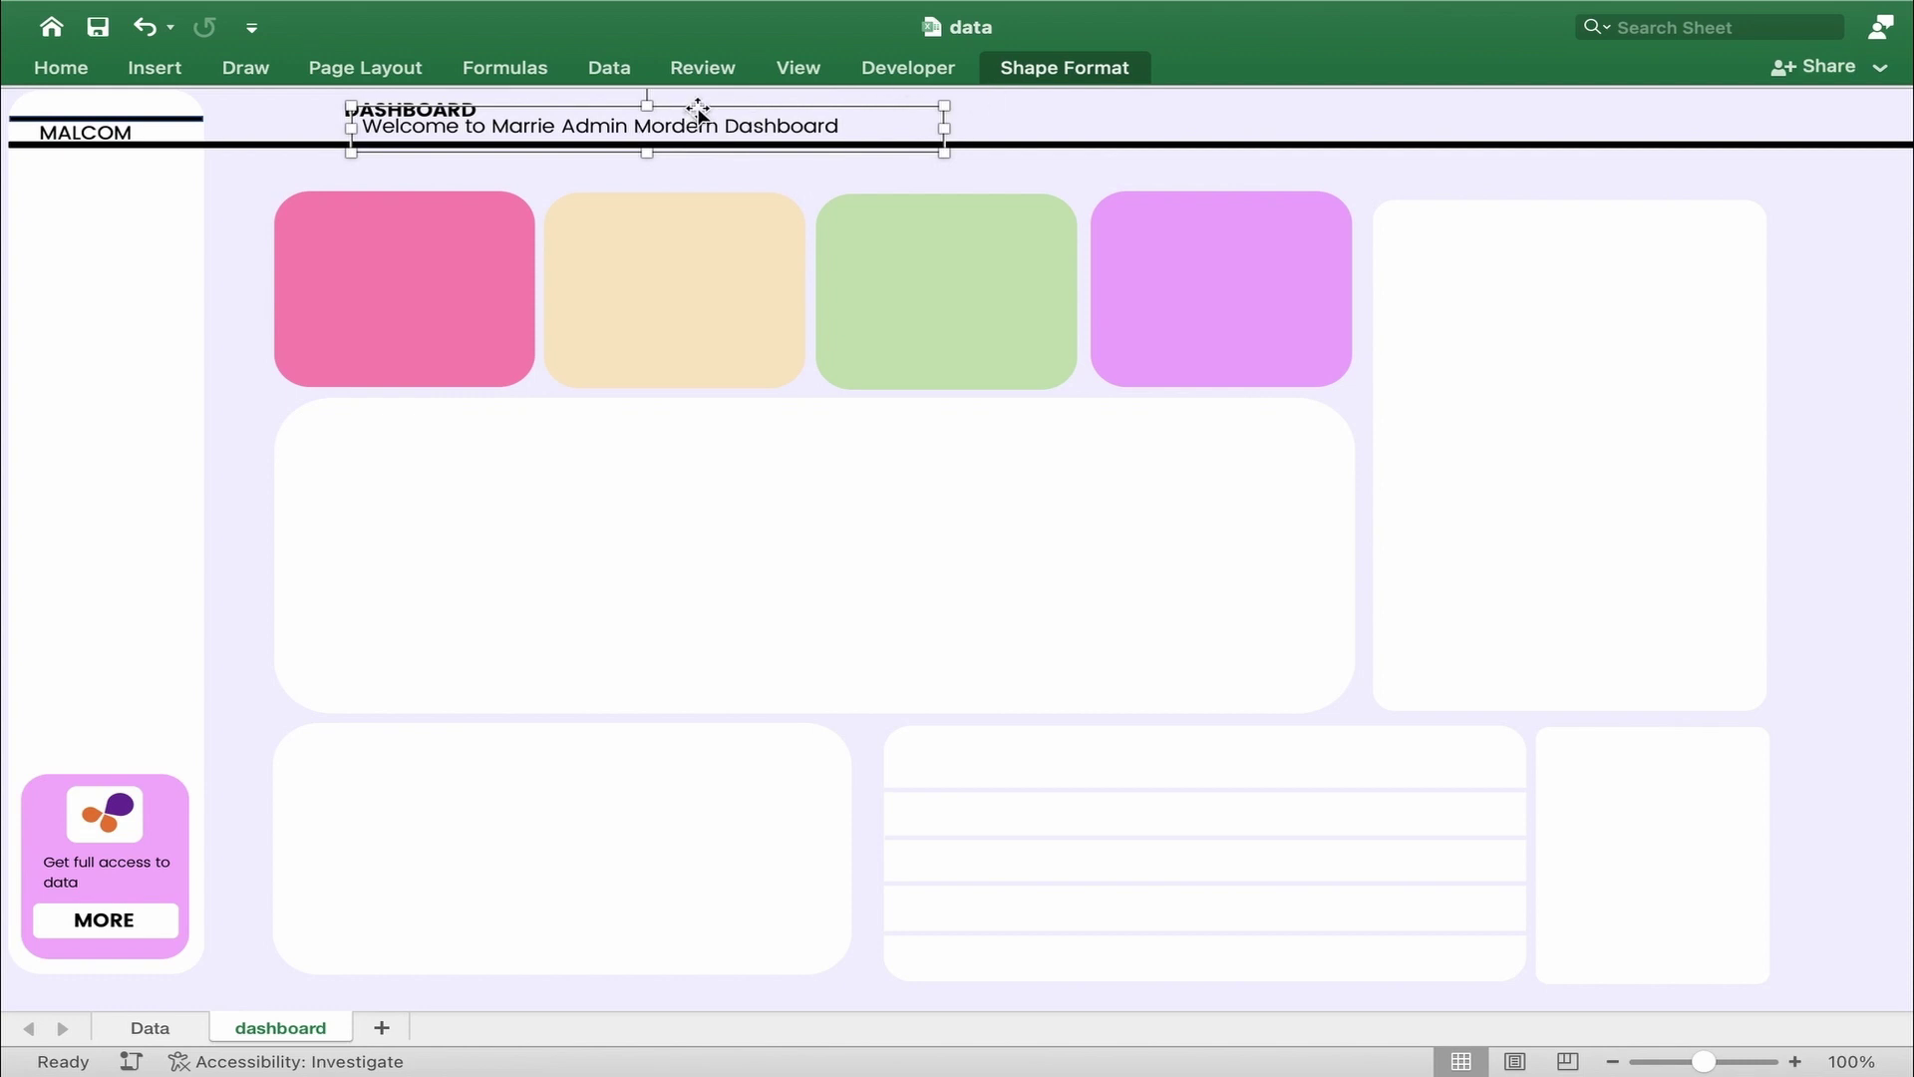
- Align the welcome line under the DASHBOARD title and replace the name in it with the one in the sidebar heading
left_click_drag(697, 110, 676, 112)
double_click(517, 124)
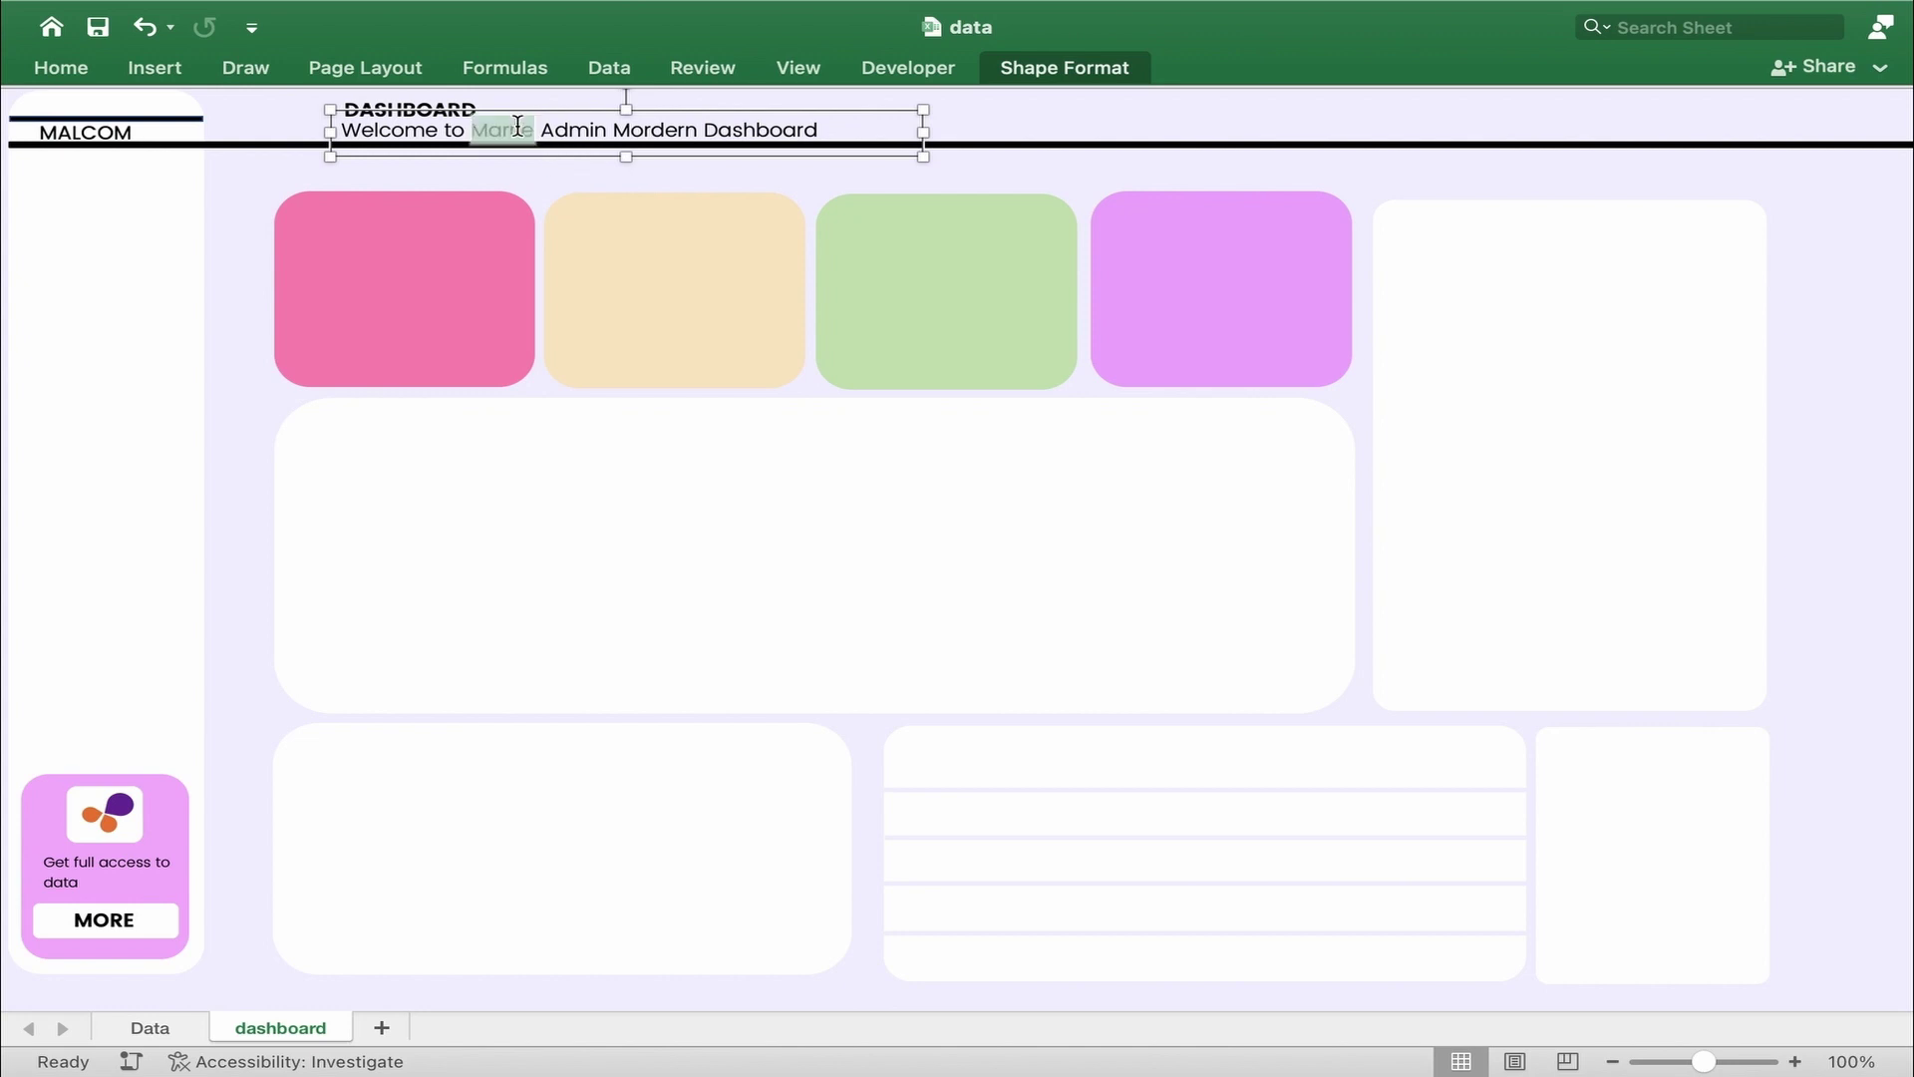
type("Mal")
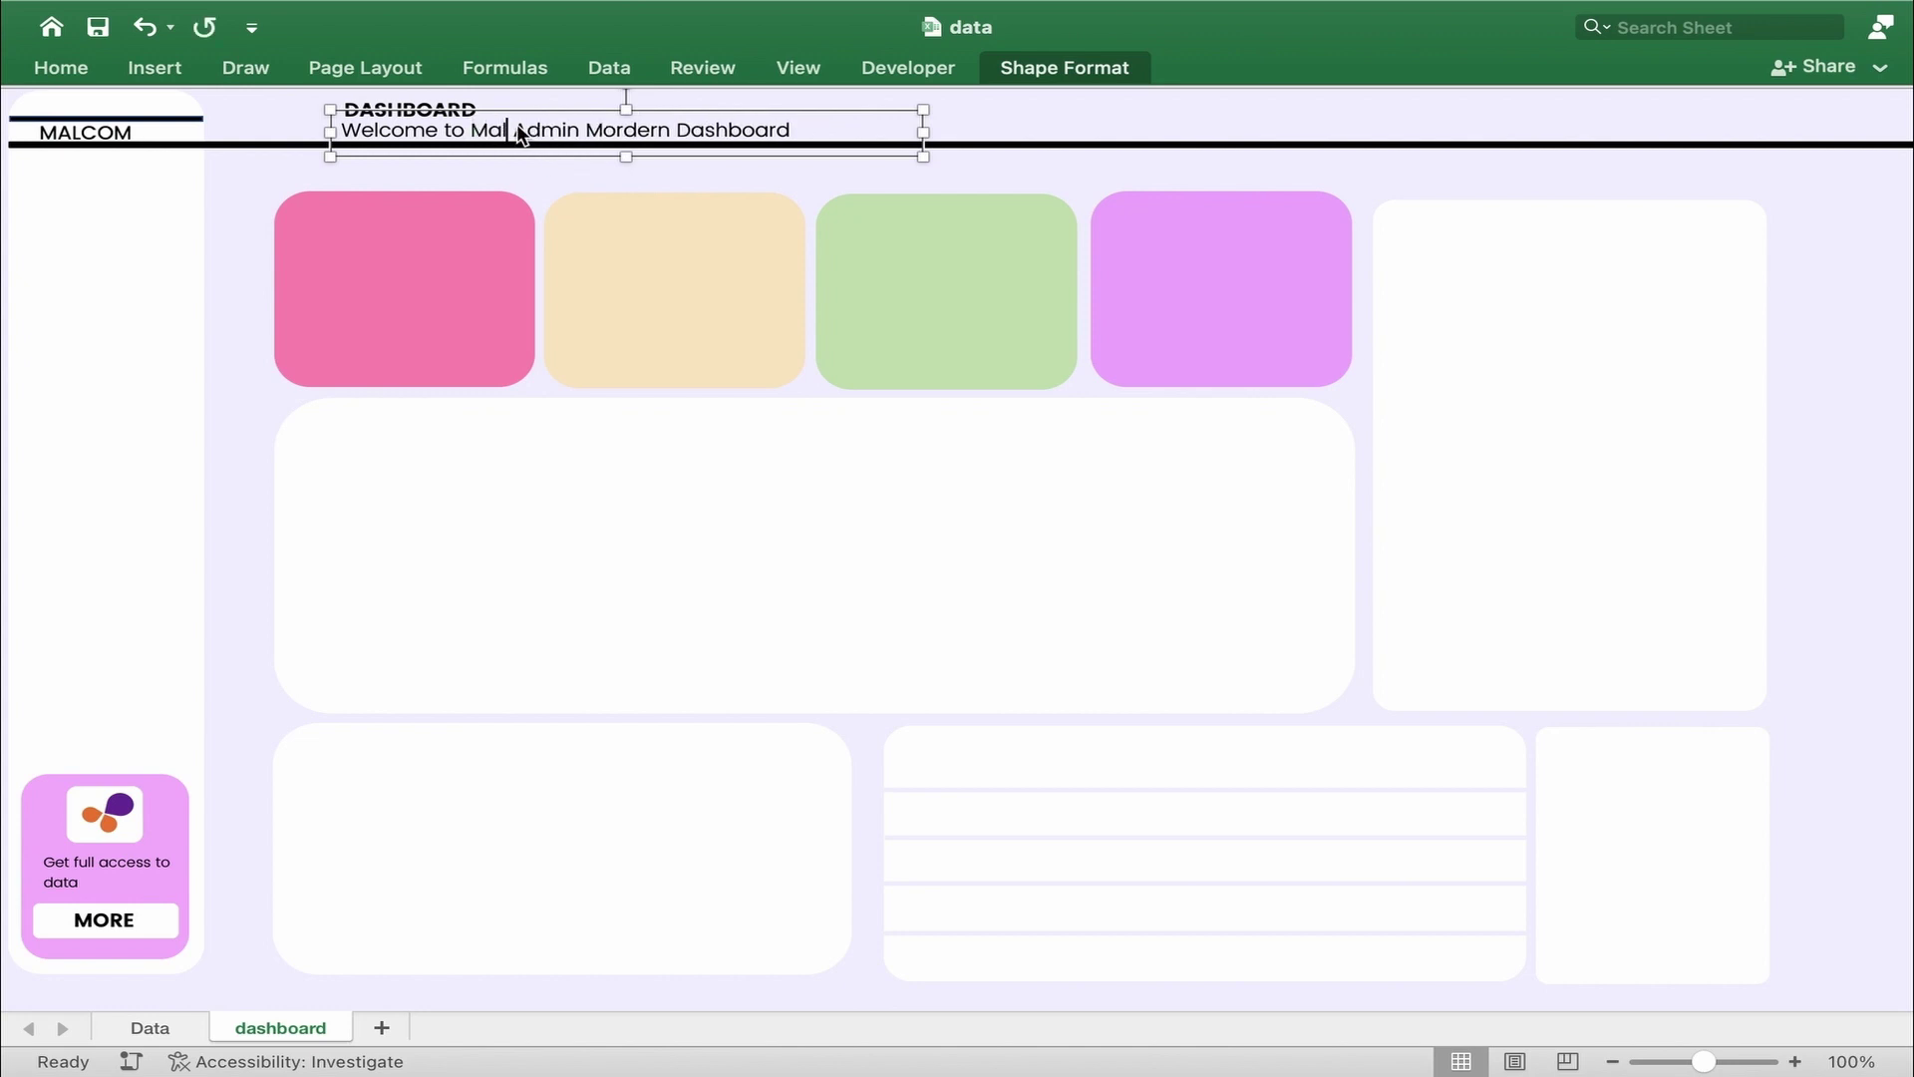
key("BackSpace")
key("BackSpace")
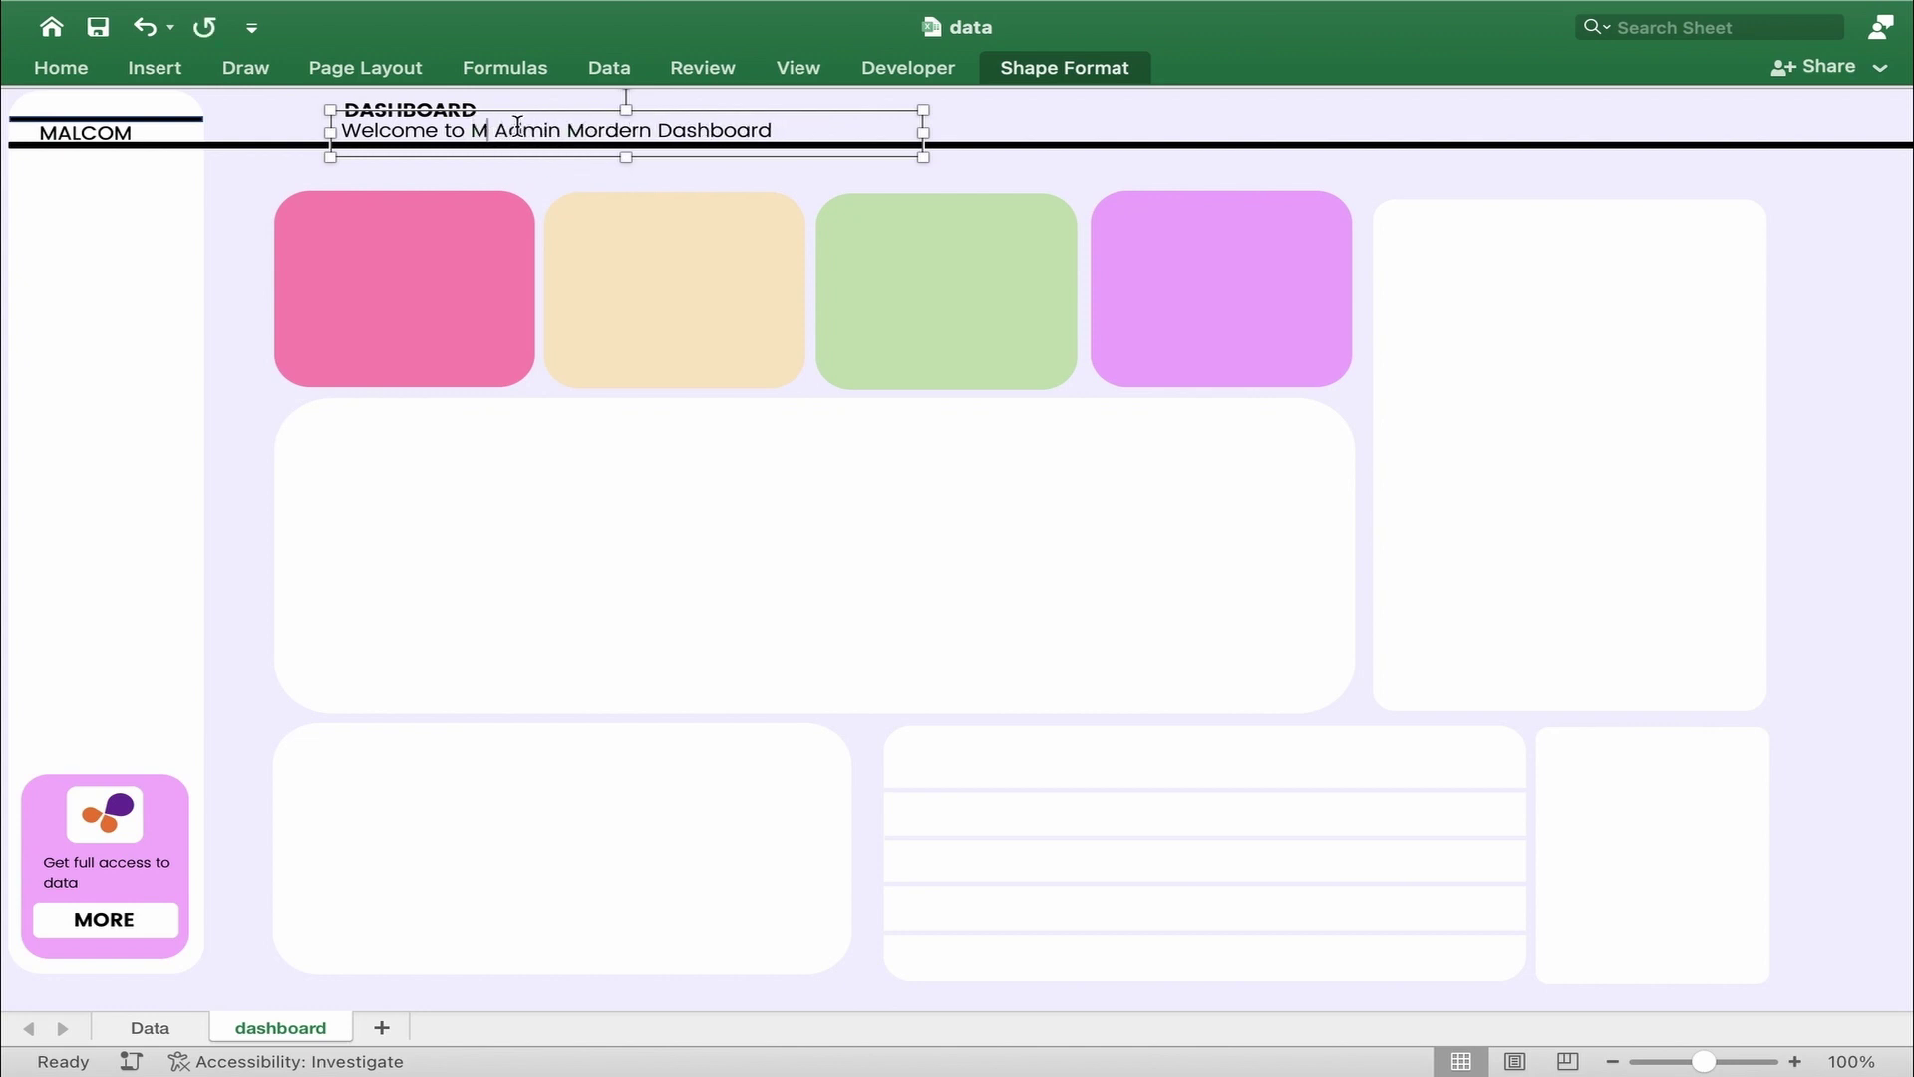
type("alcom")
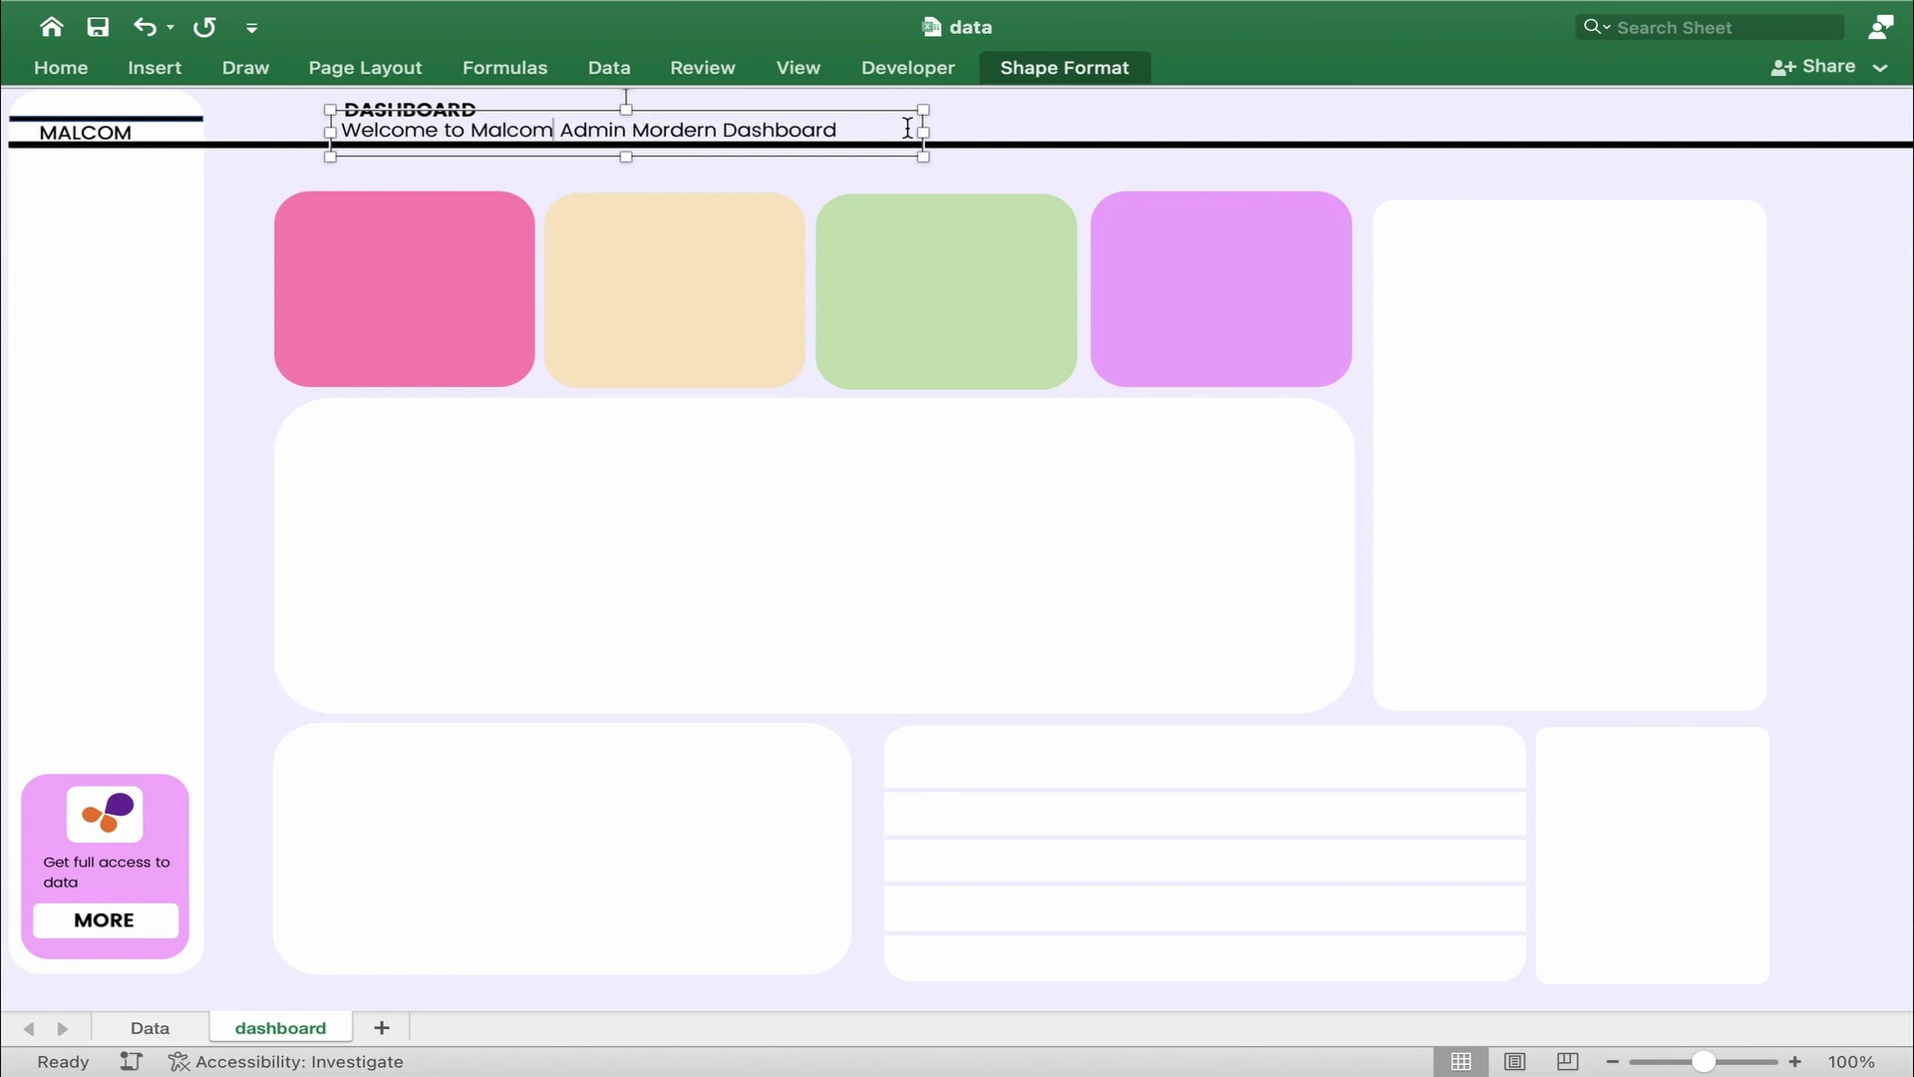
left_click(1048, 122)
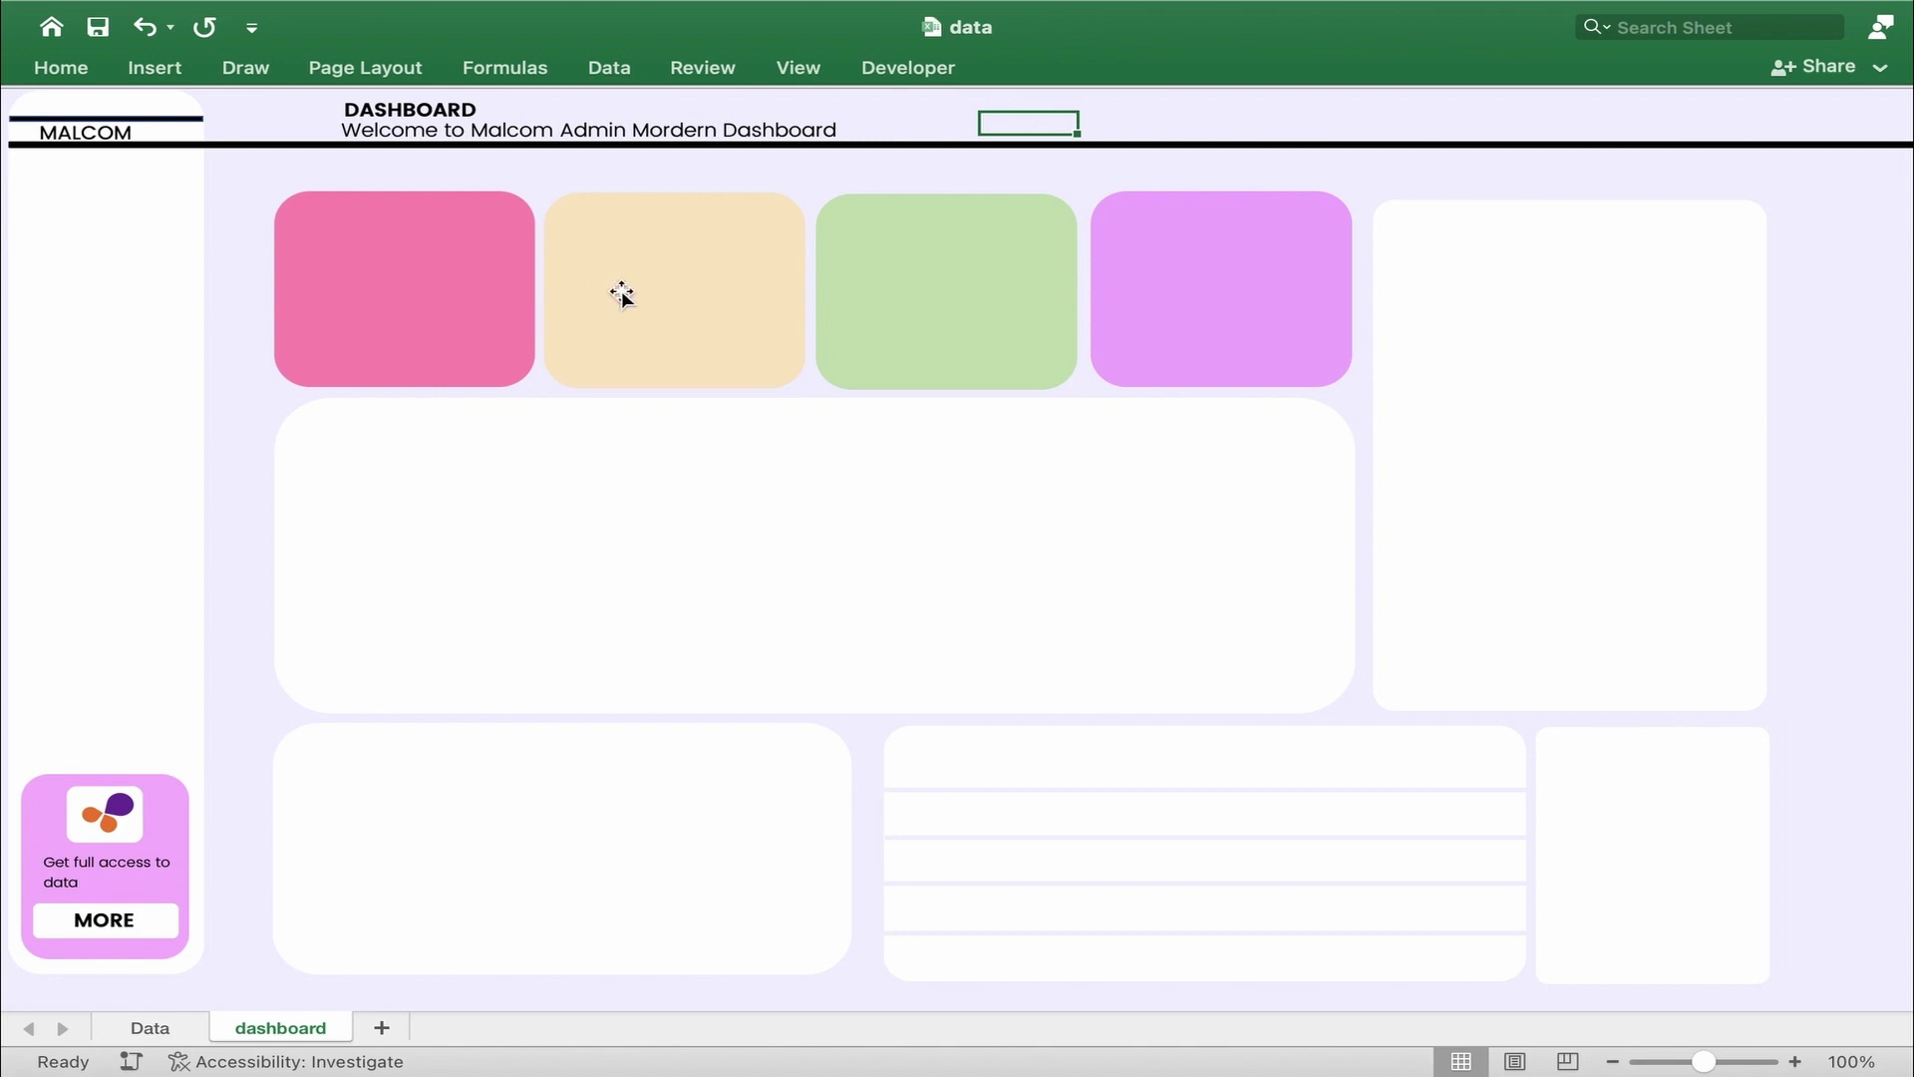
- Draw a chord shape about 1.51" high and 1.57" wide over the right part of the pink card, raised to the card's upper edge
left_click(150, 68)
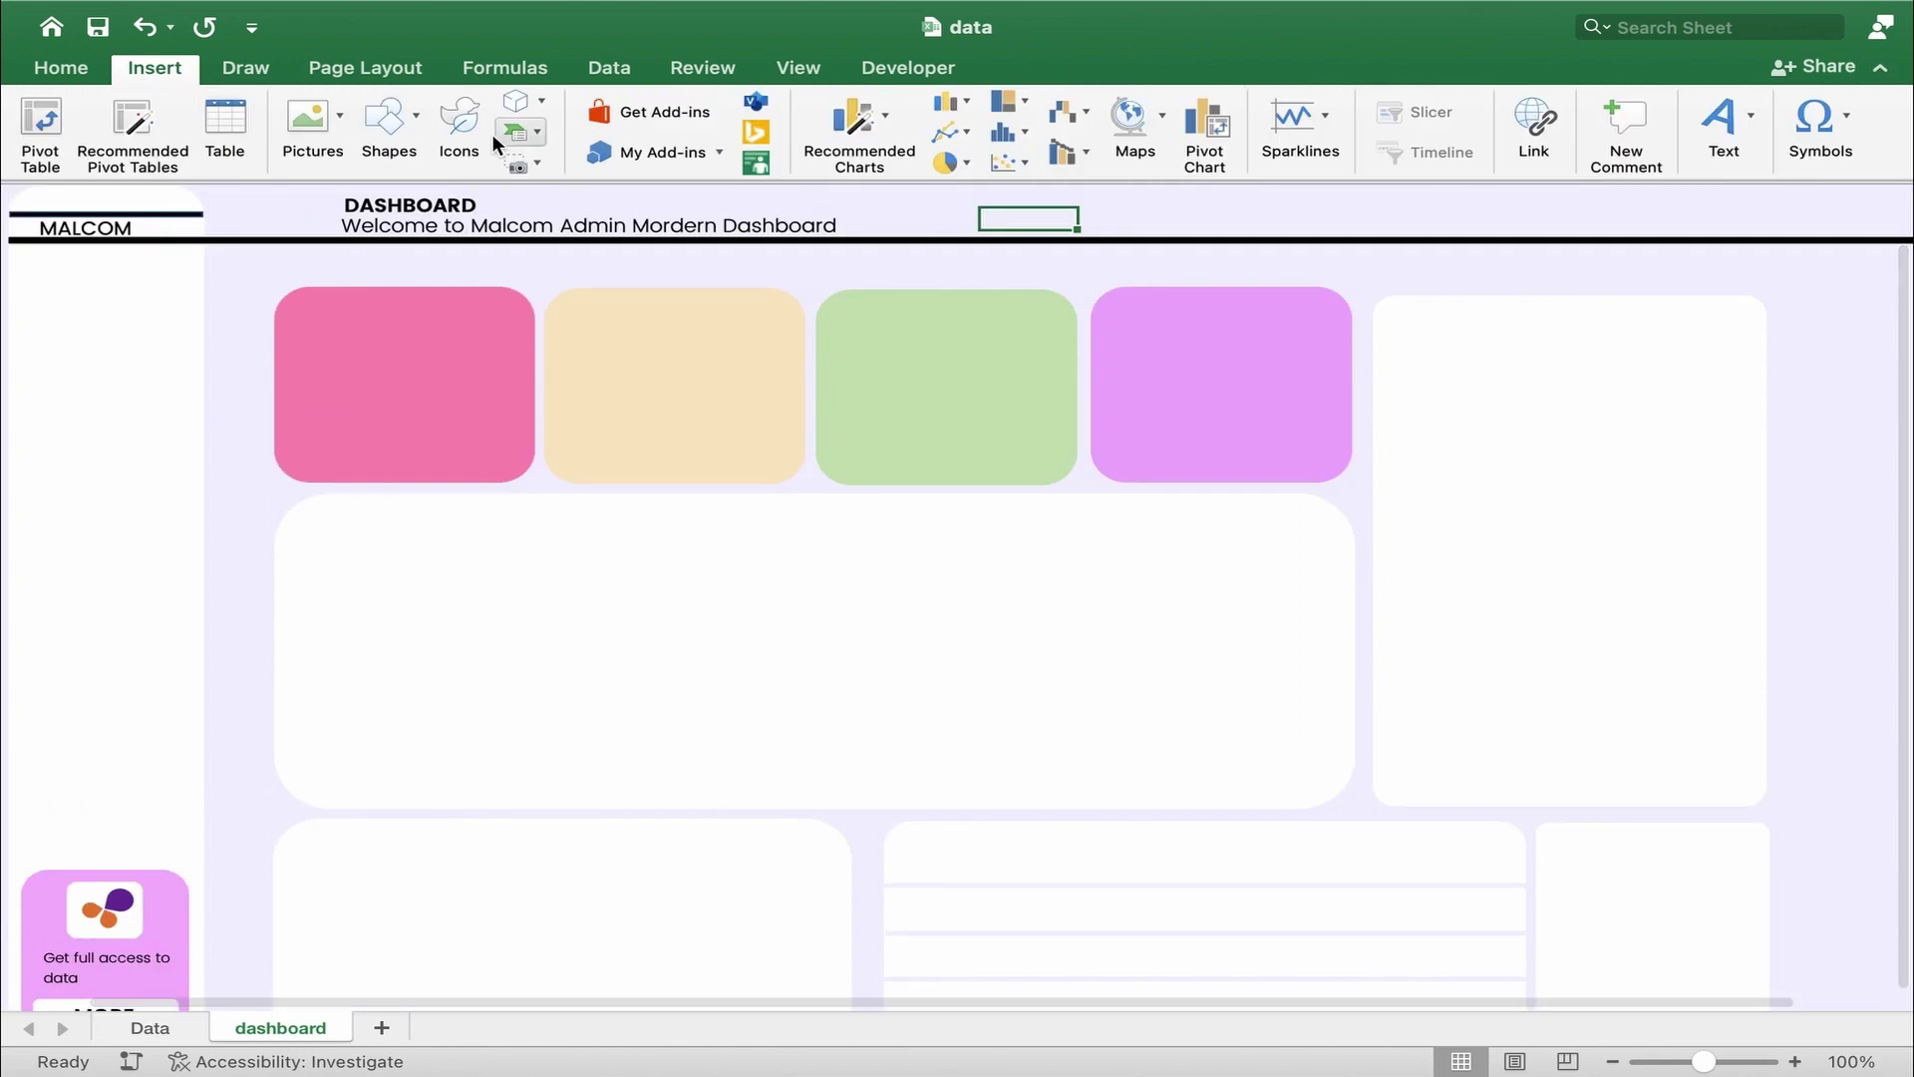
left_click(412, 120)
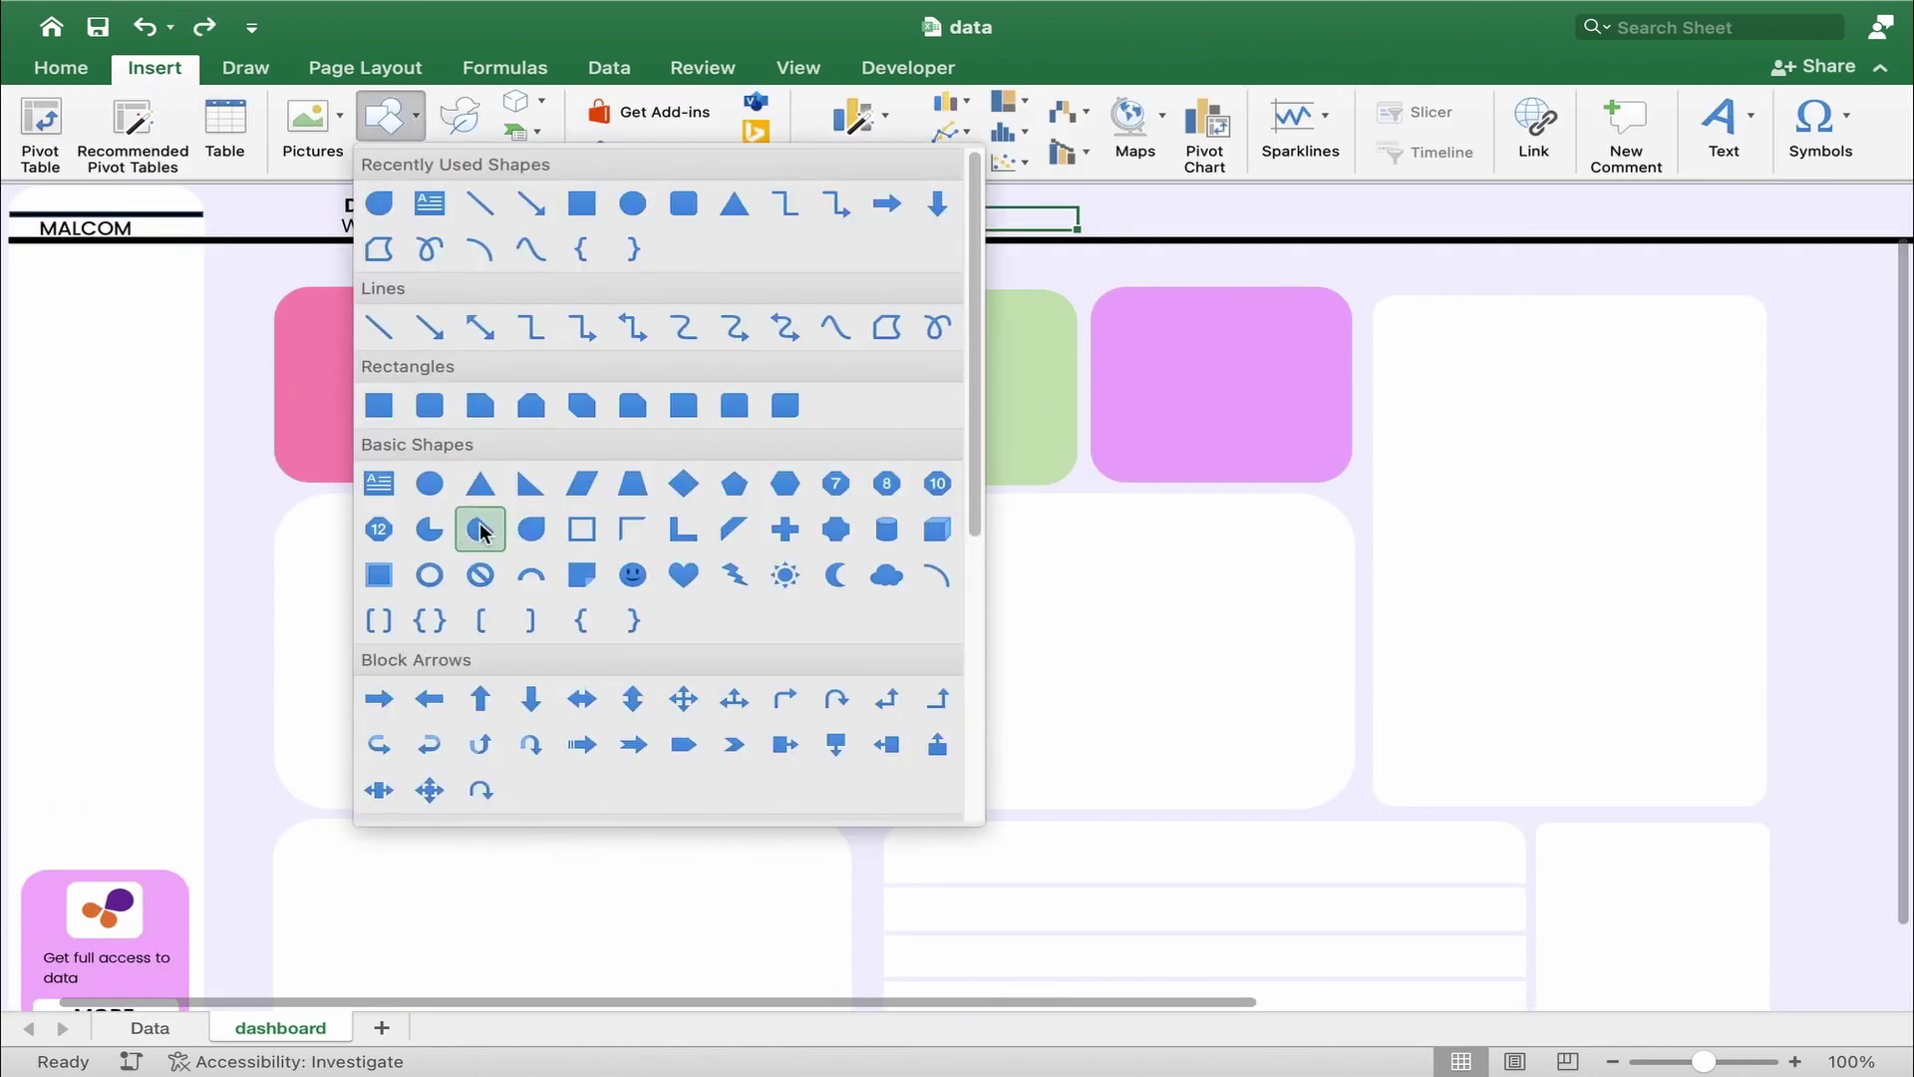
left_click(480, 529)
left_click_drag(392, 325, 560, 472)
left_click_drag(486, 414, 483, 371)
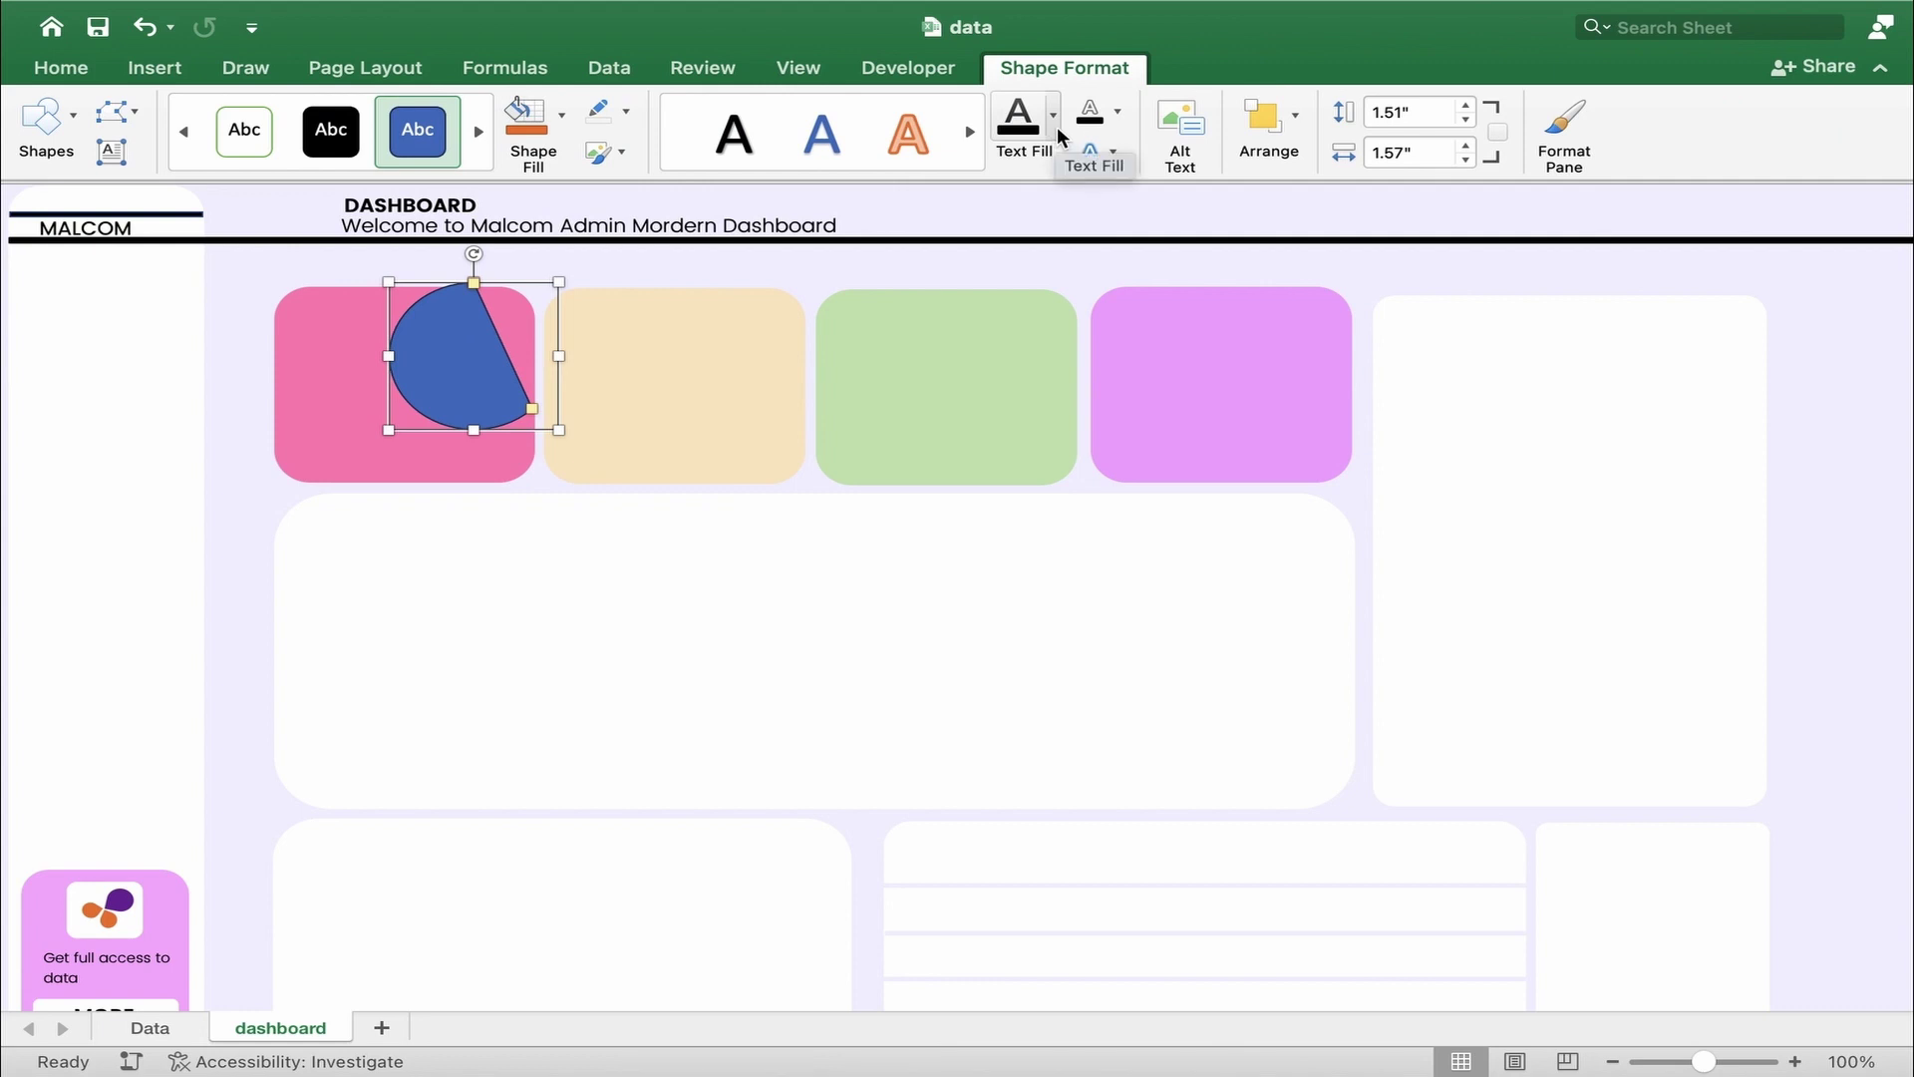
left_click(62, 67)
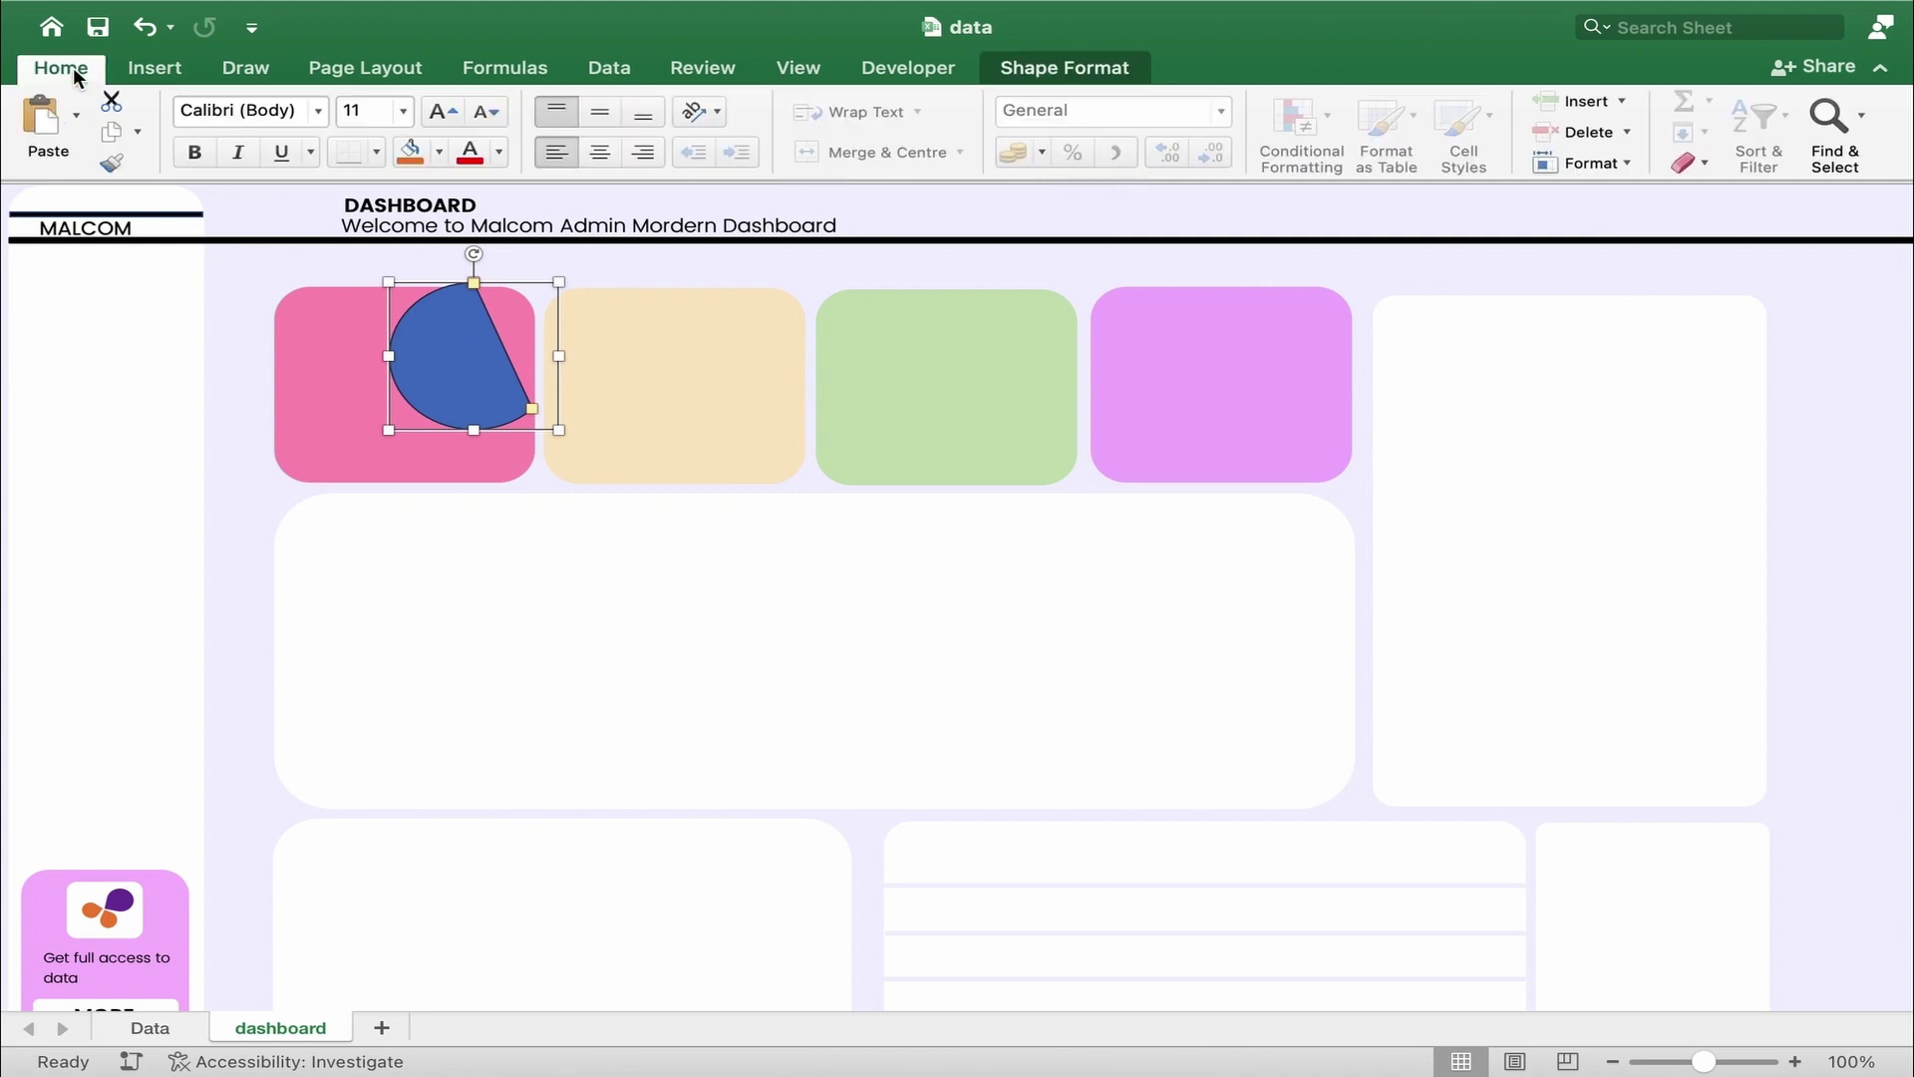
- Remove the outline of the chord on the pink card and fill it with the light lavender recent colour
left_click(1037, 67)
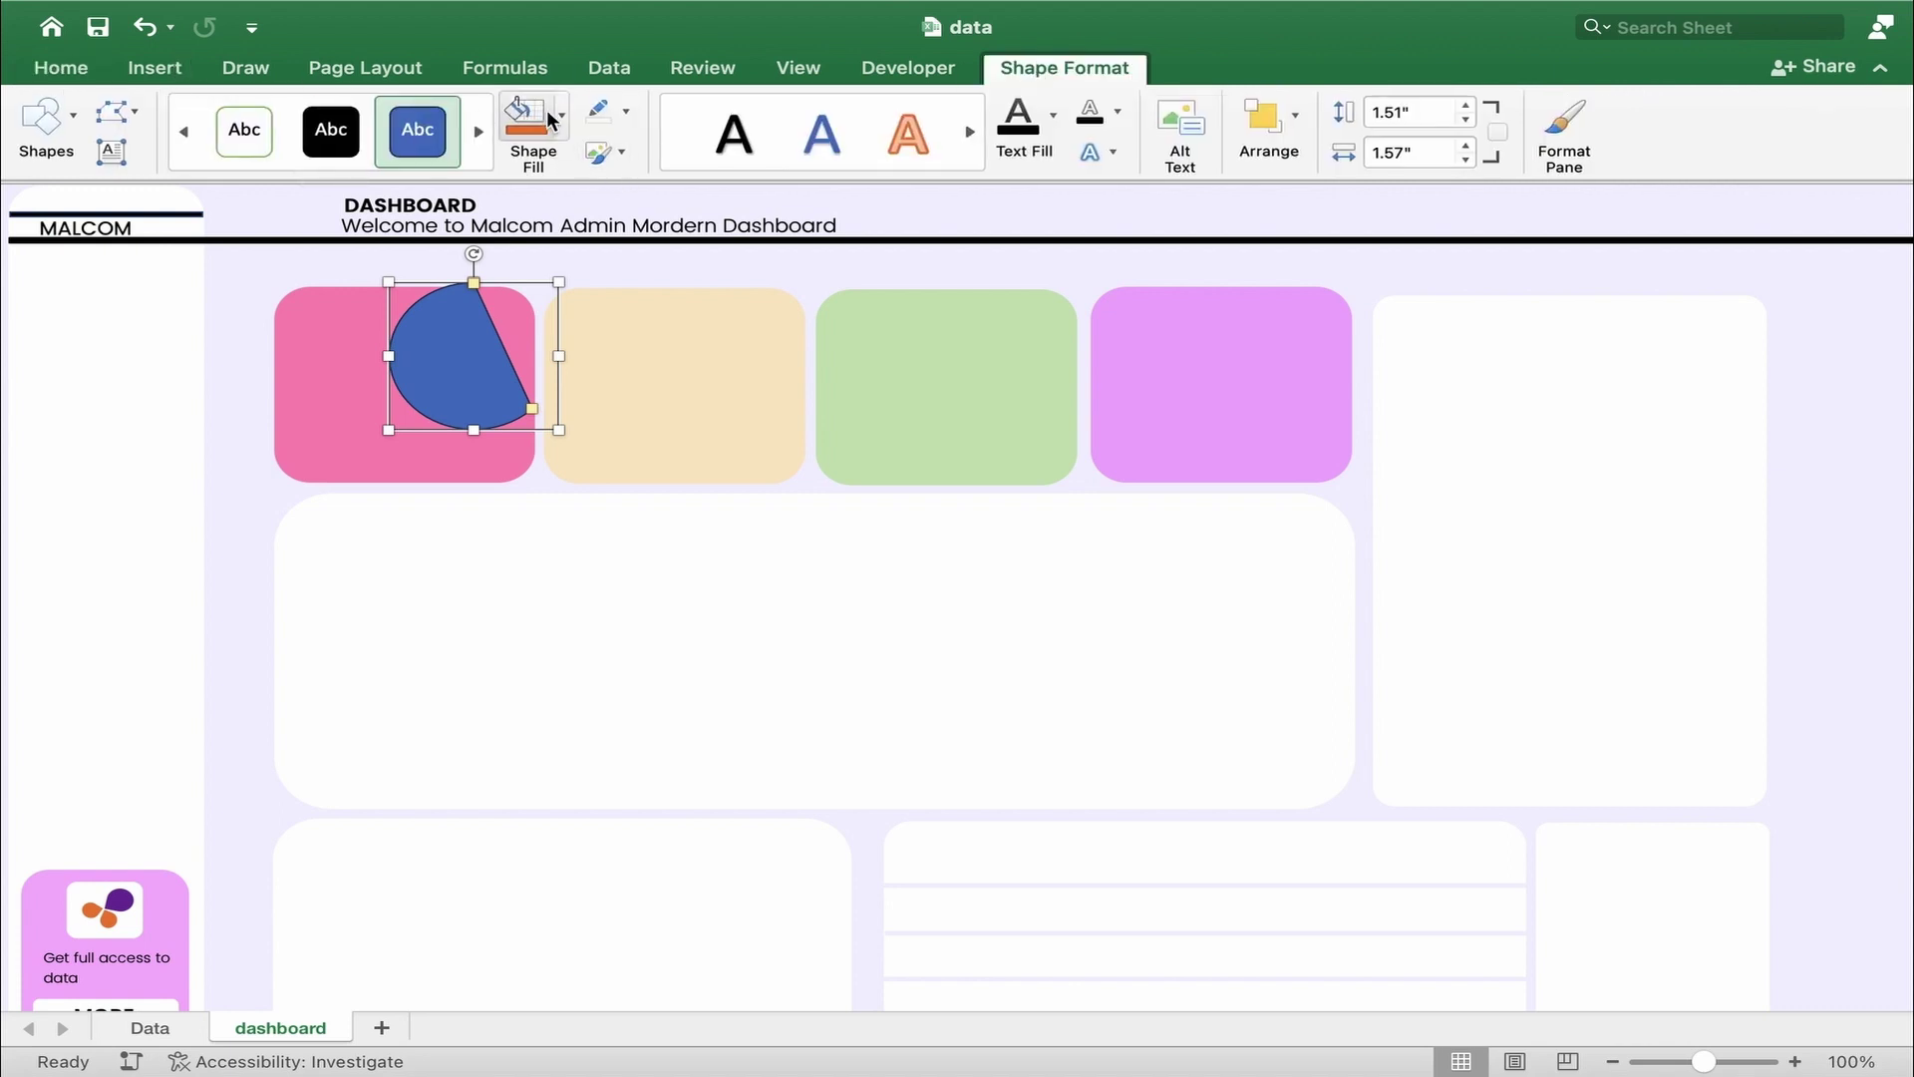
left_click(626, 111)
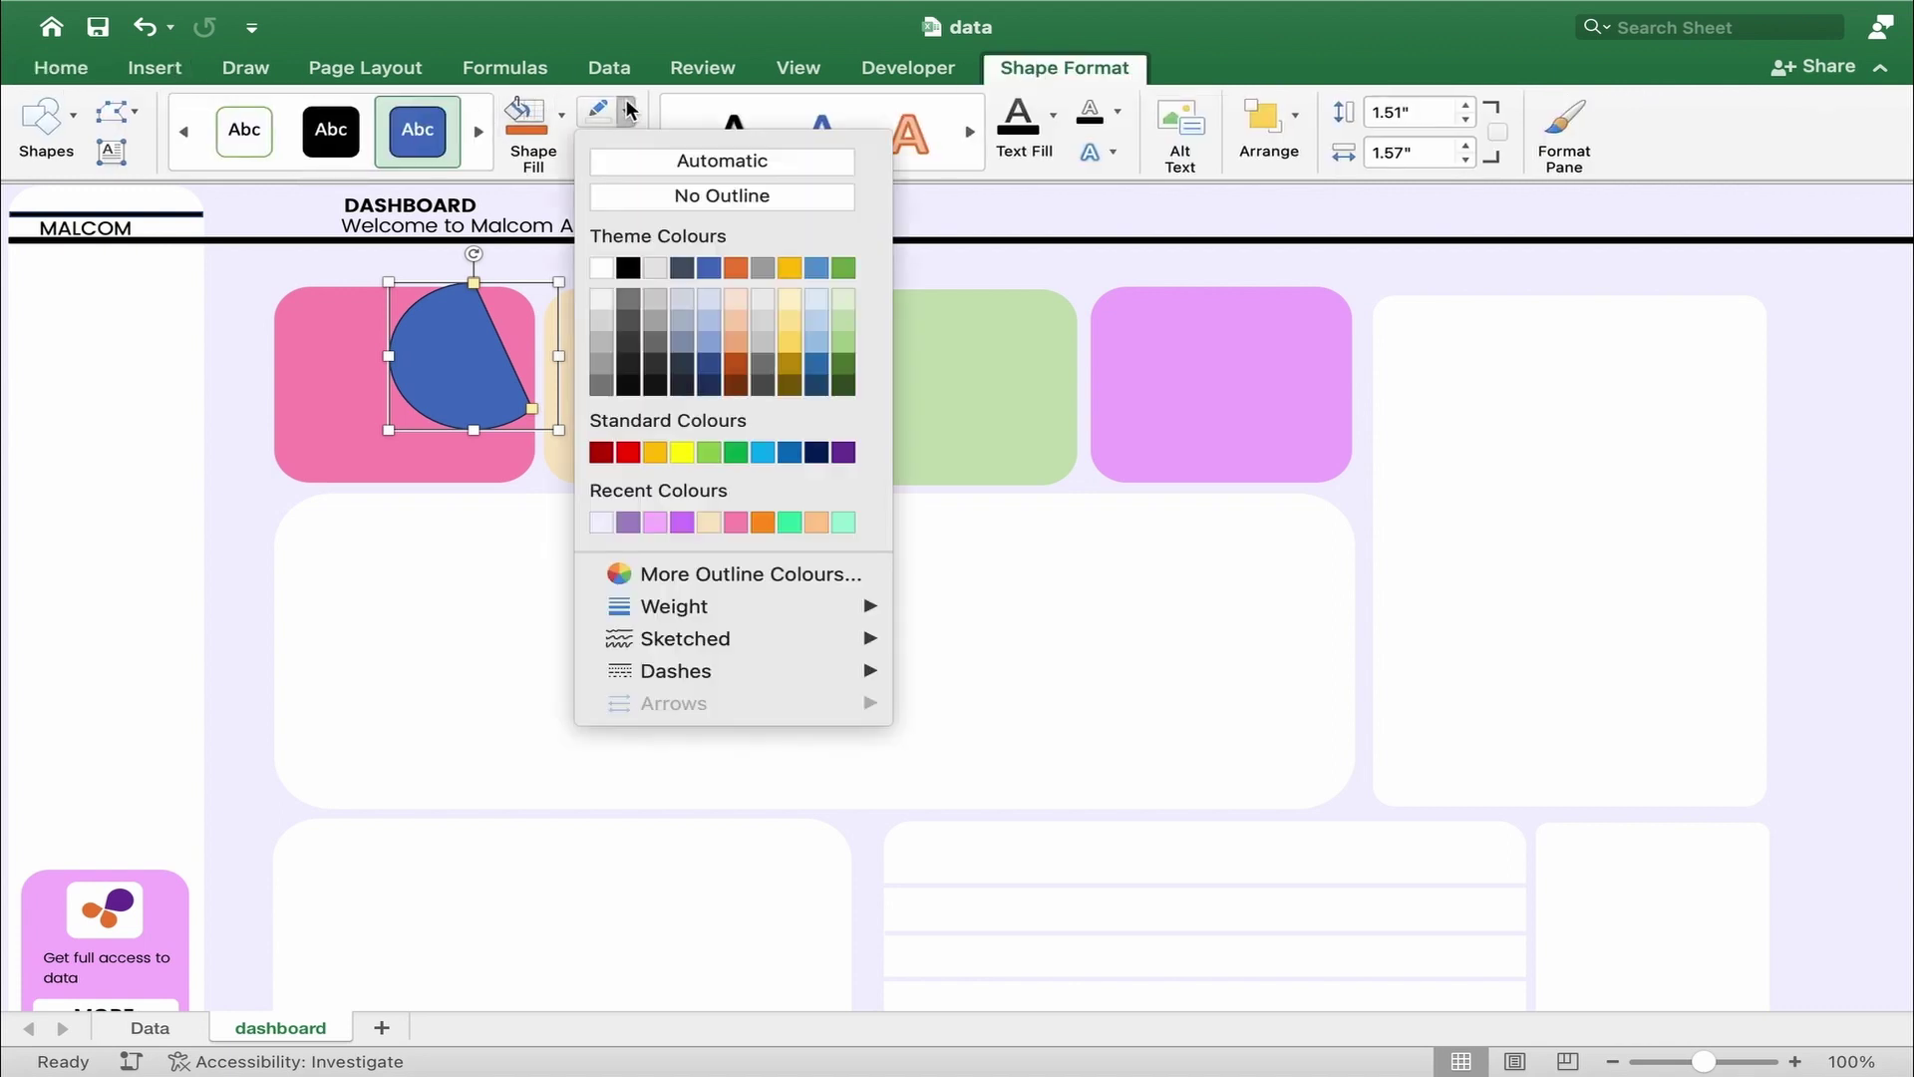
left_click(684, 209)
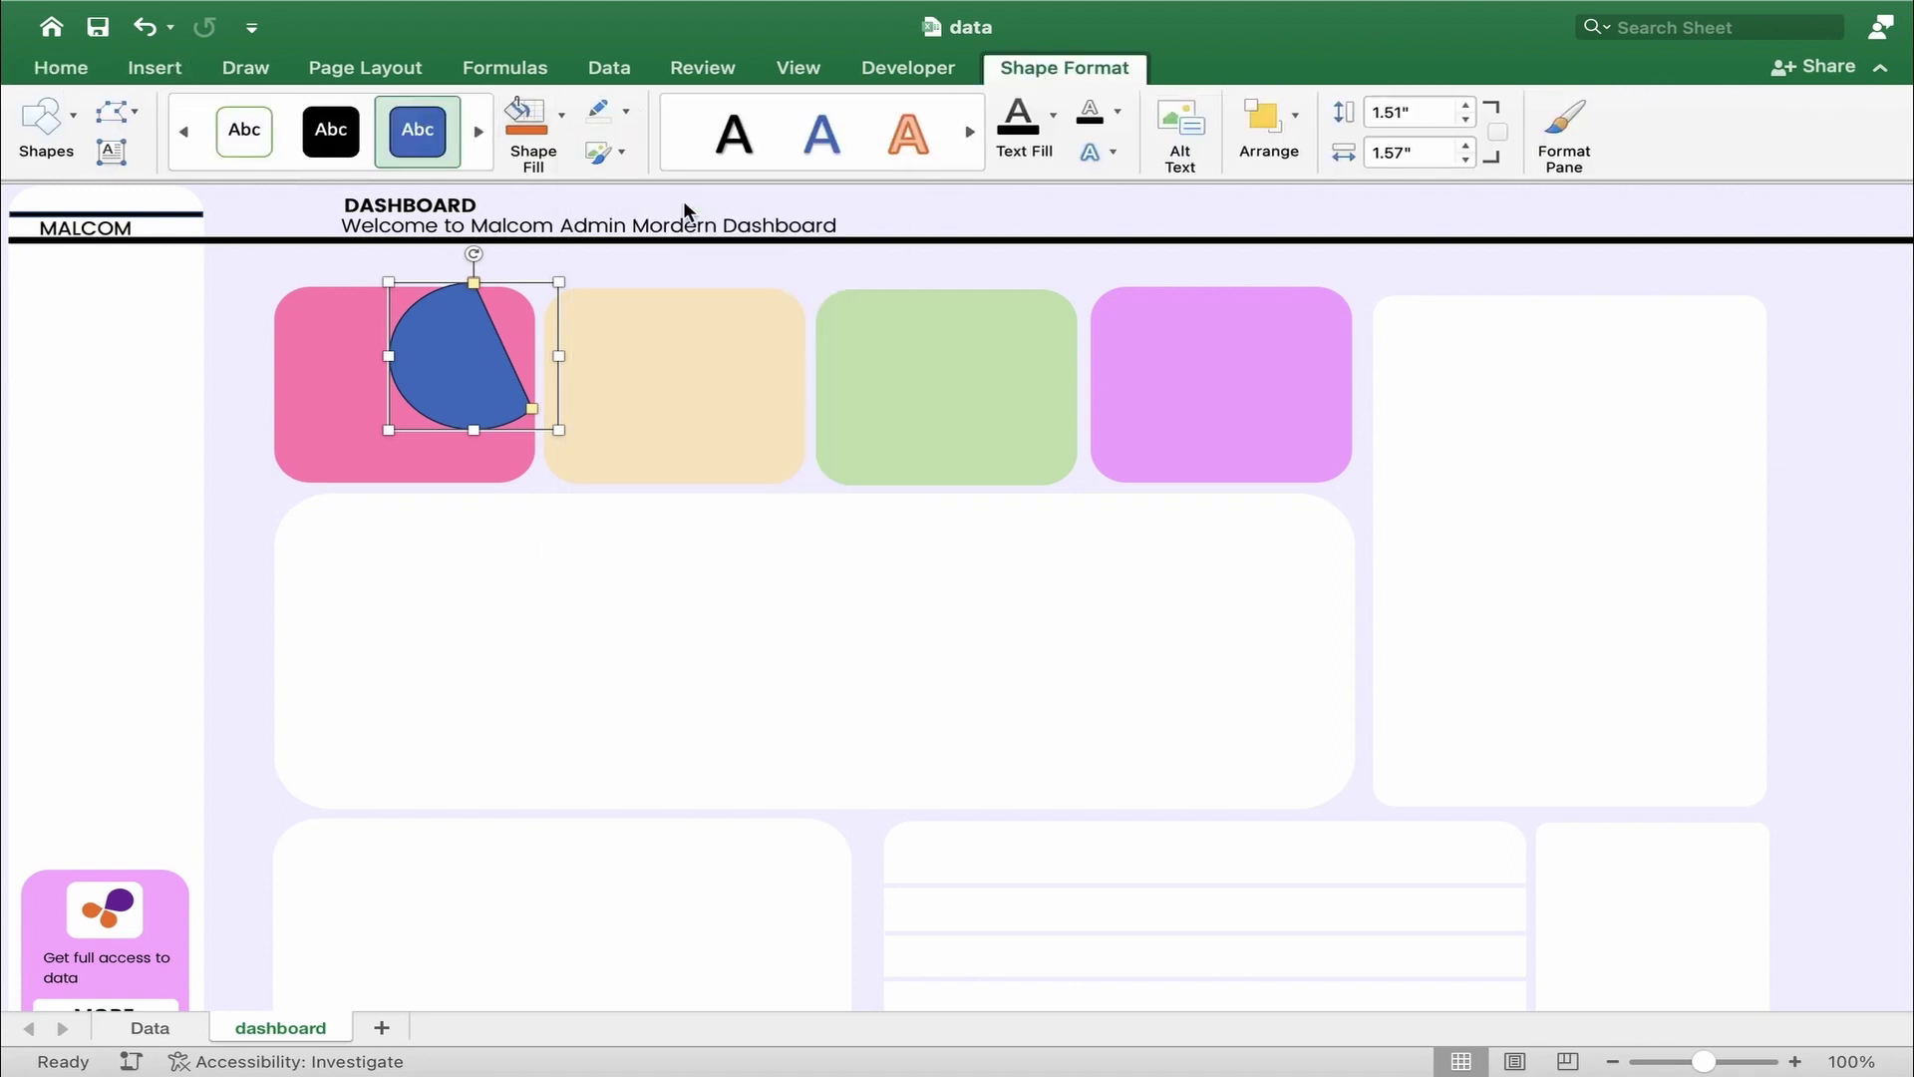
left_click(562, 113)
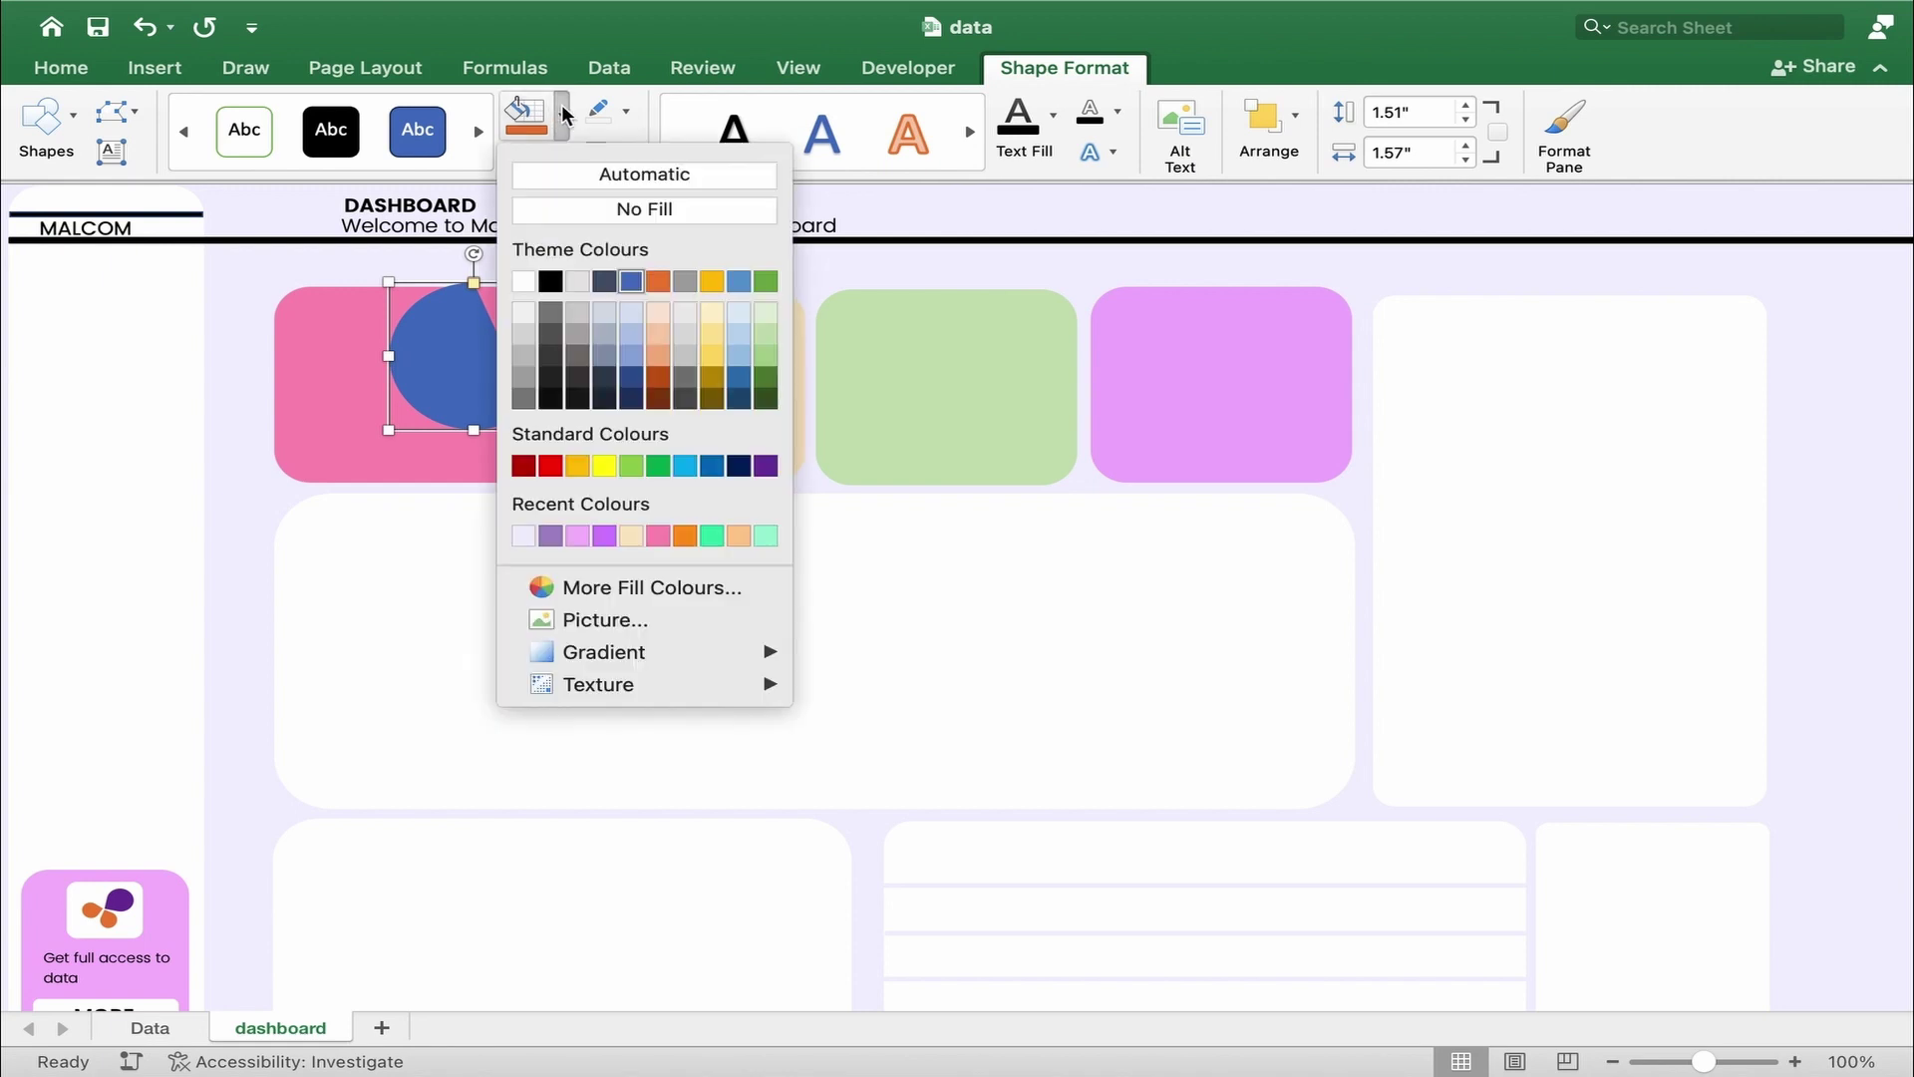
left_click(529, 536)
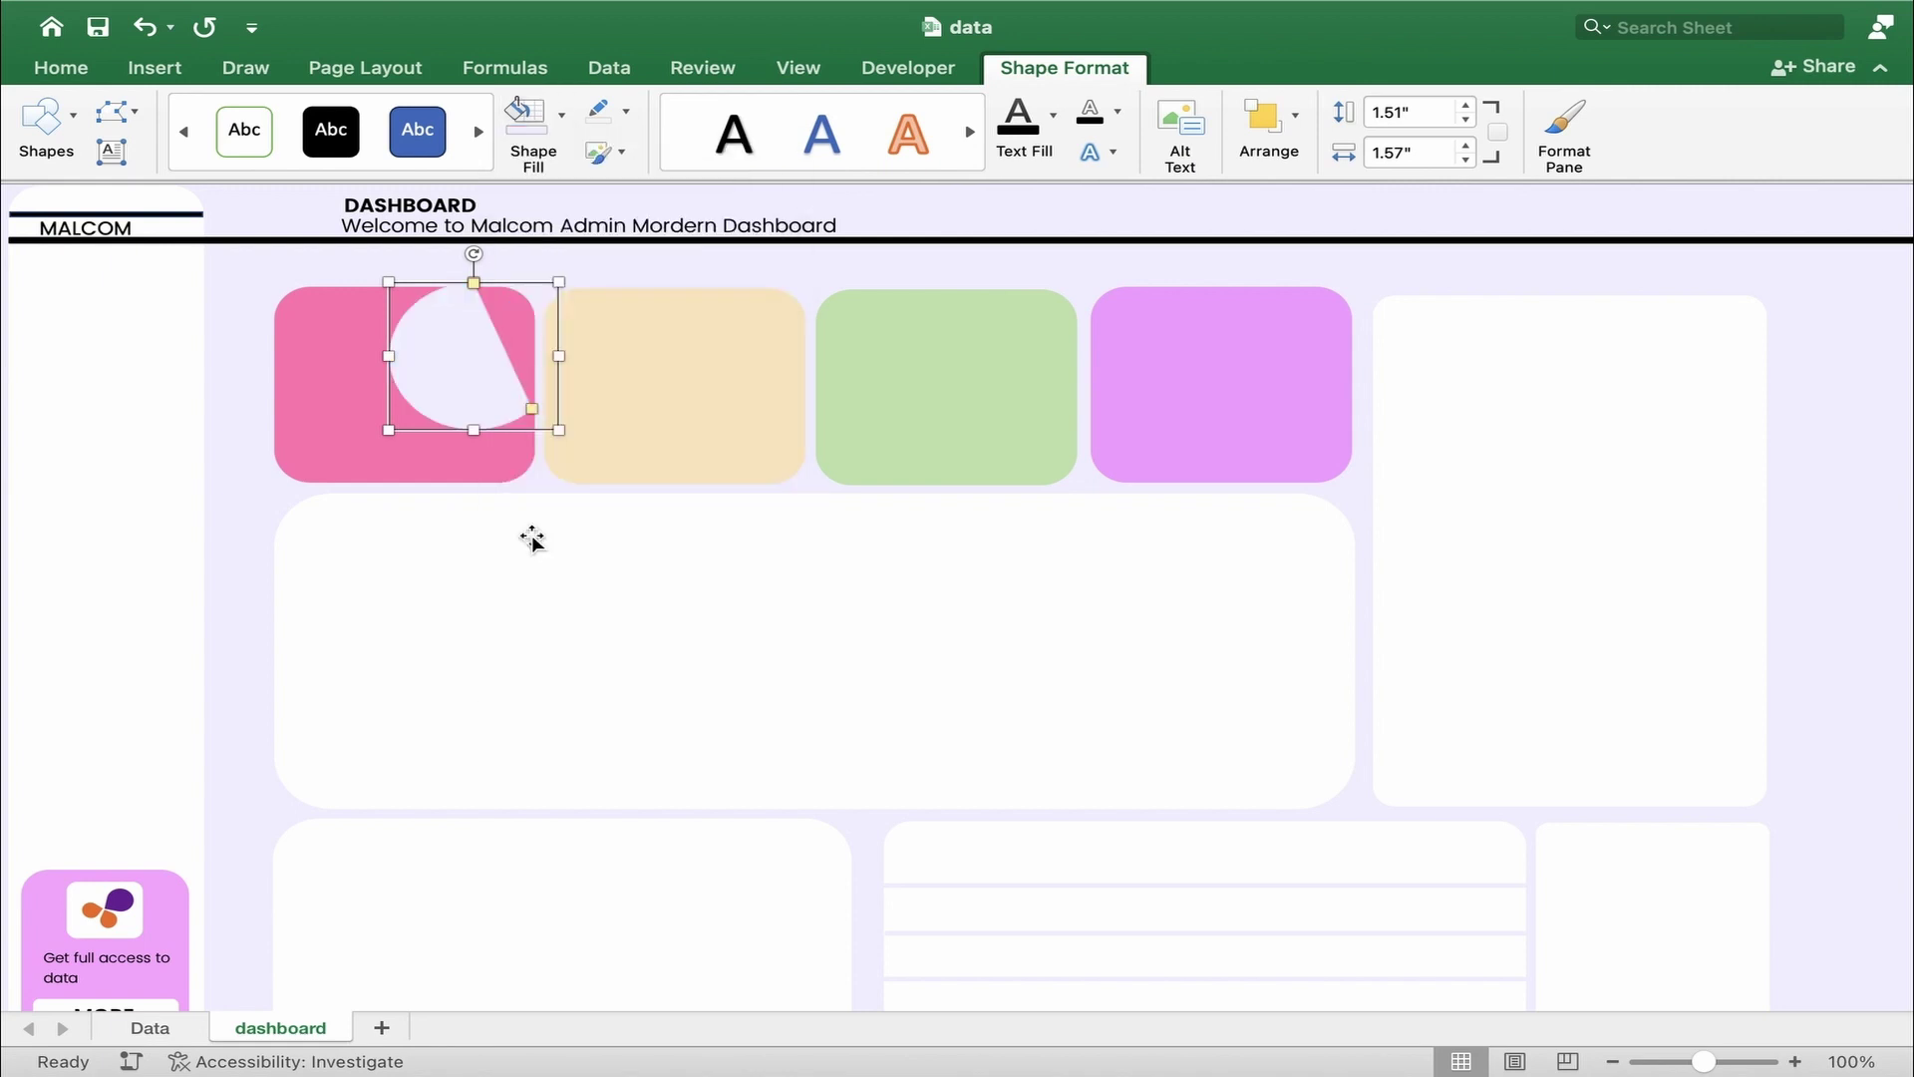
- Raise the transparency of the pink card chord's solid fill to slightly above 68%
right_click(561, 284)
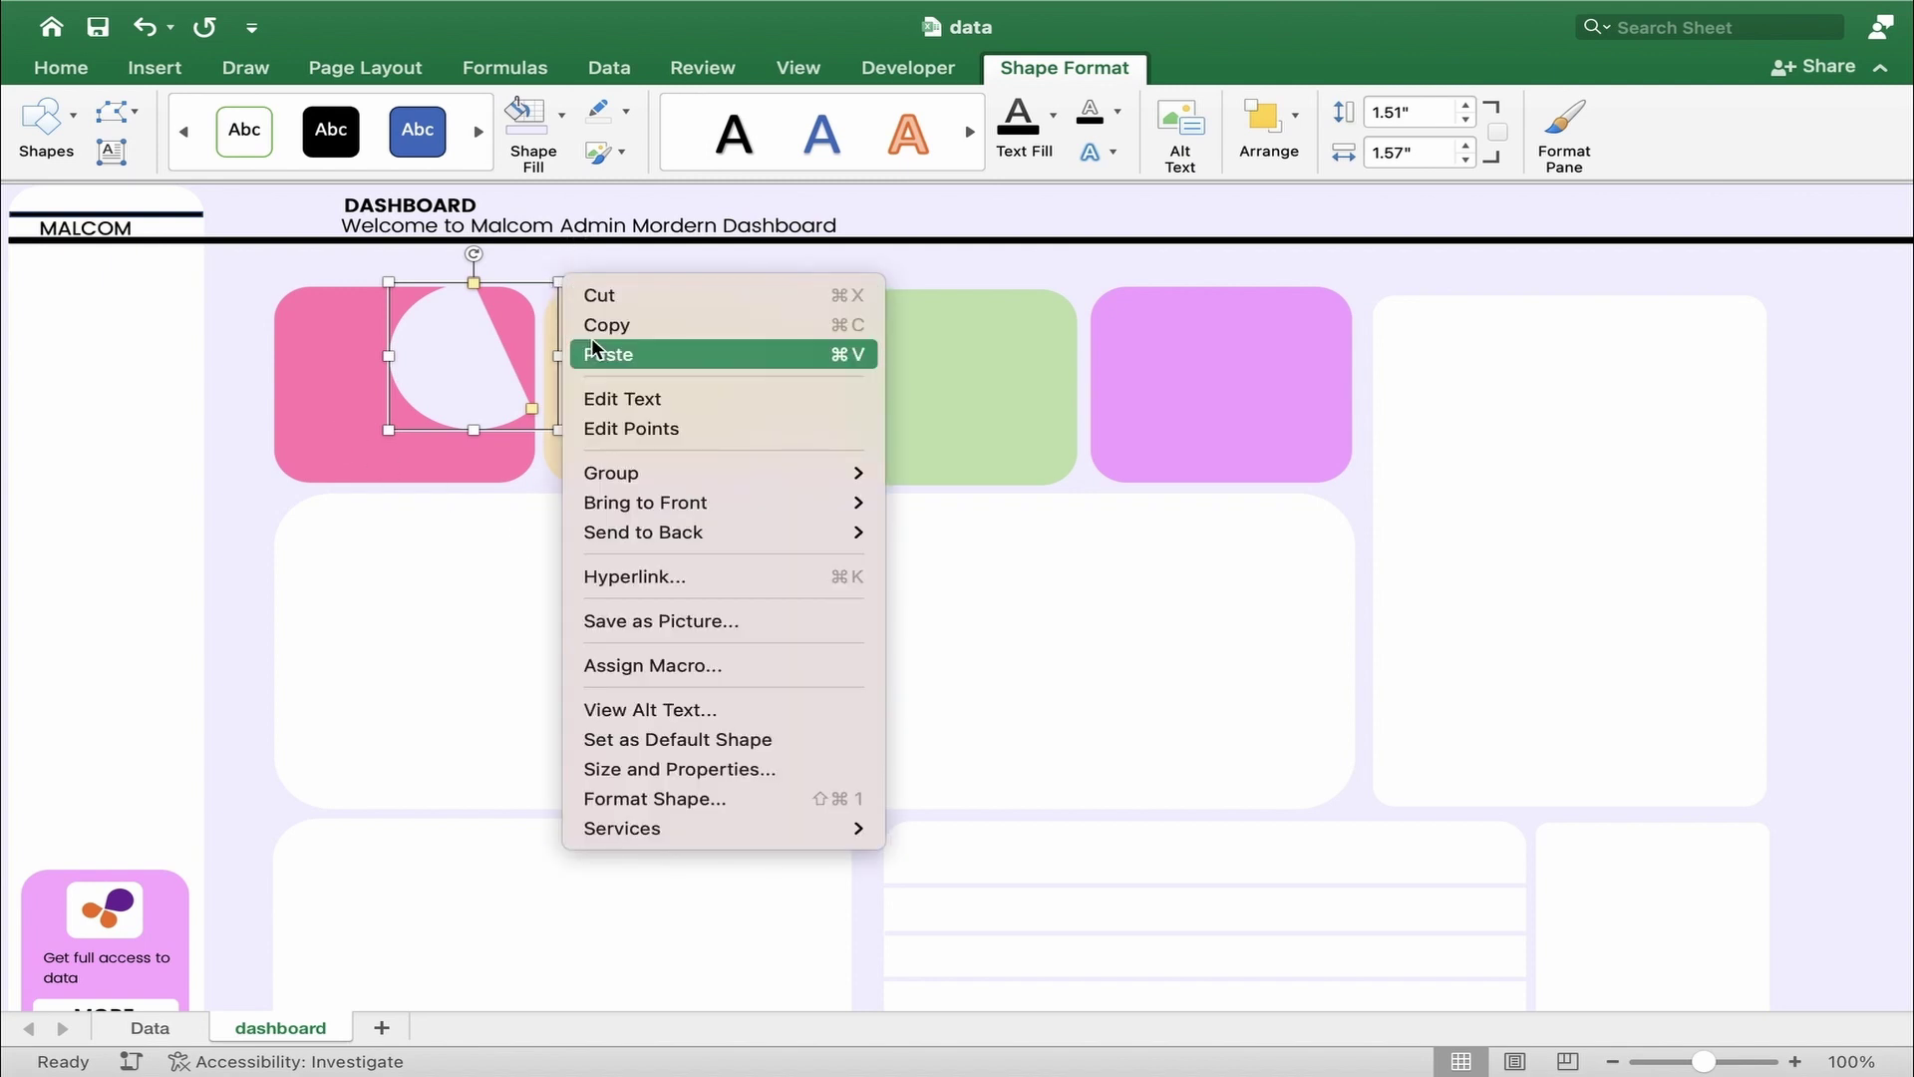
left_click(665, 799)
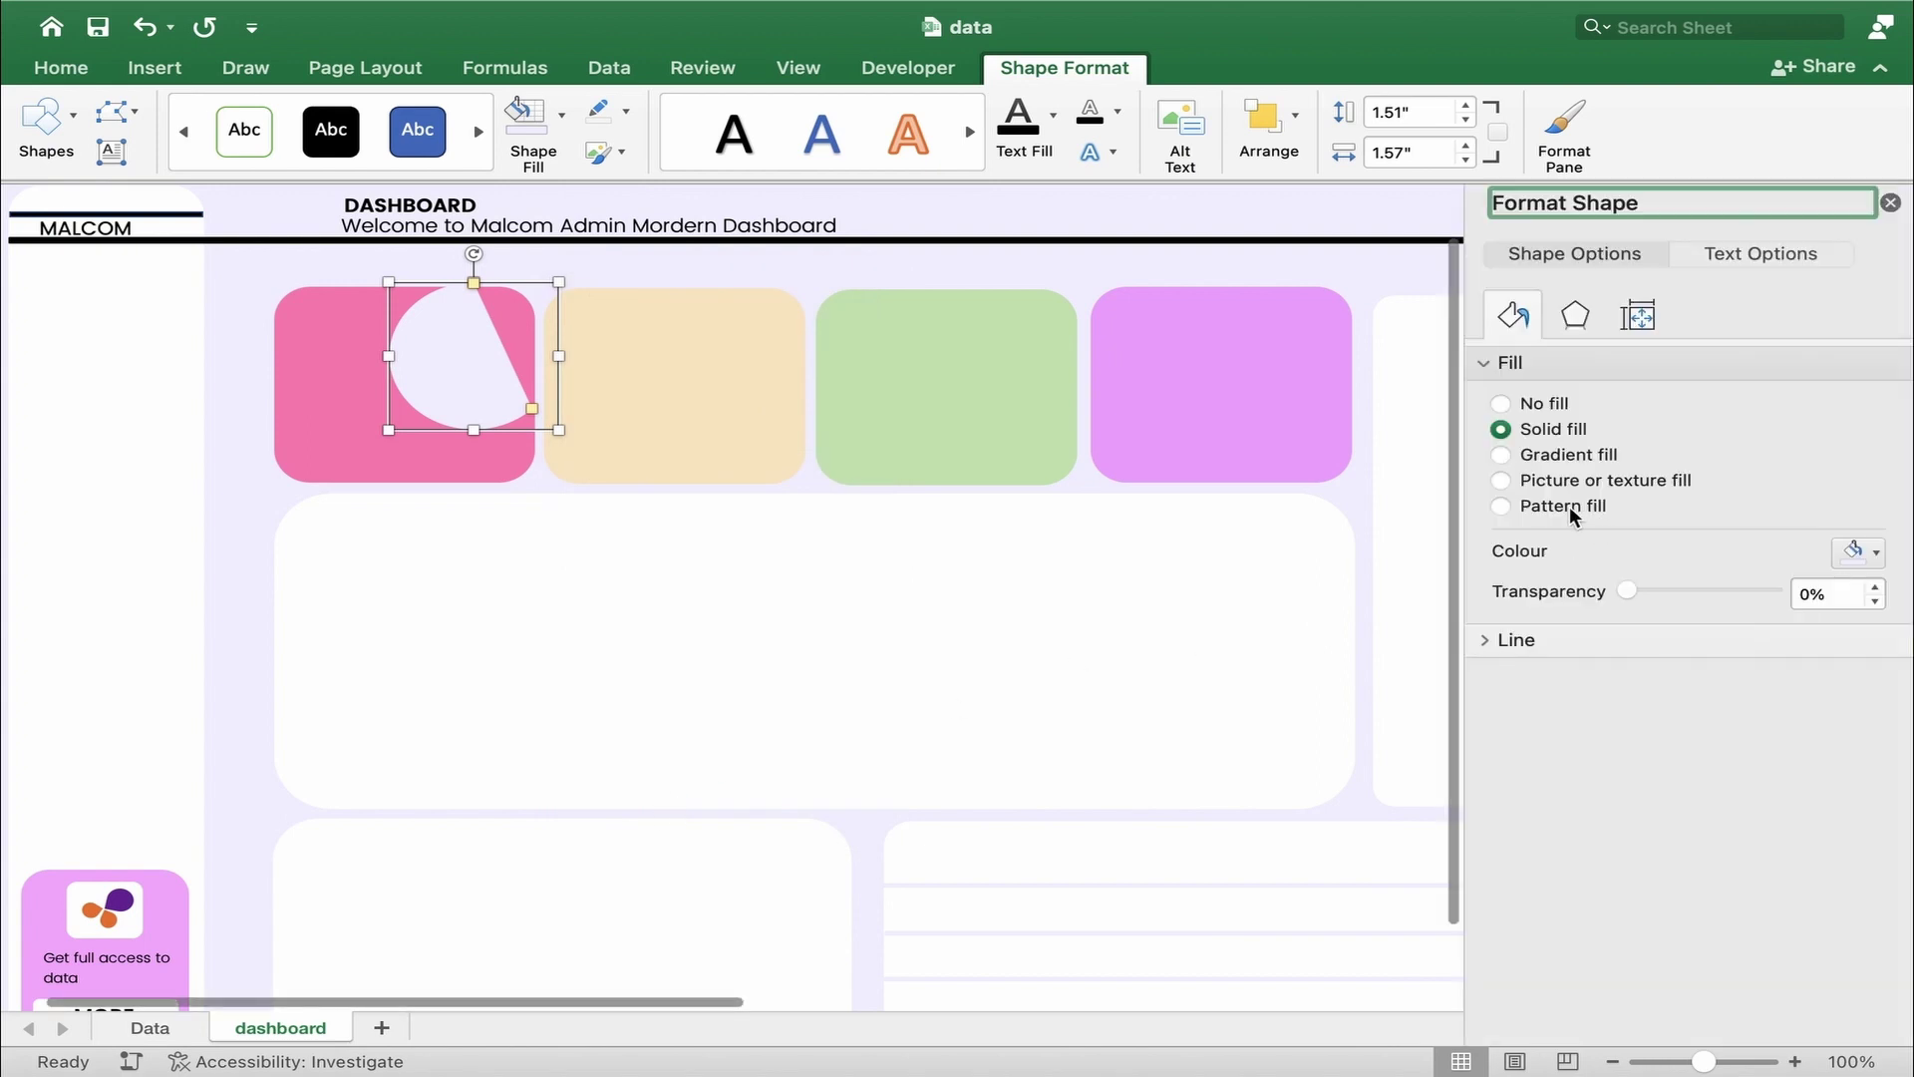
left_click(1685, 590)
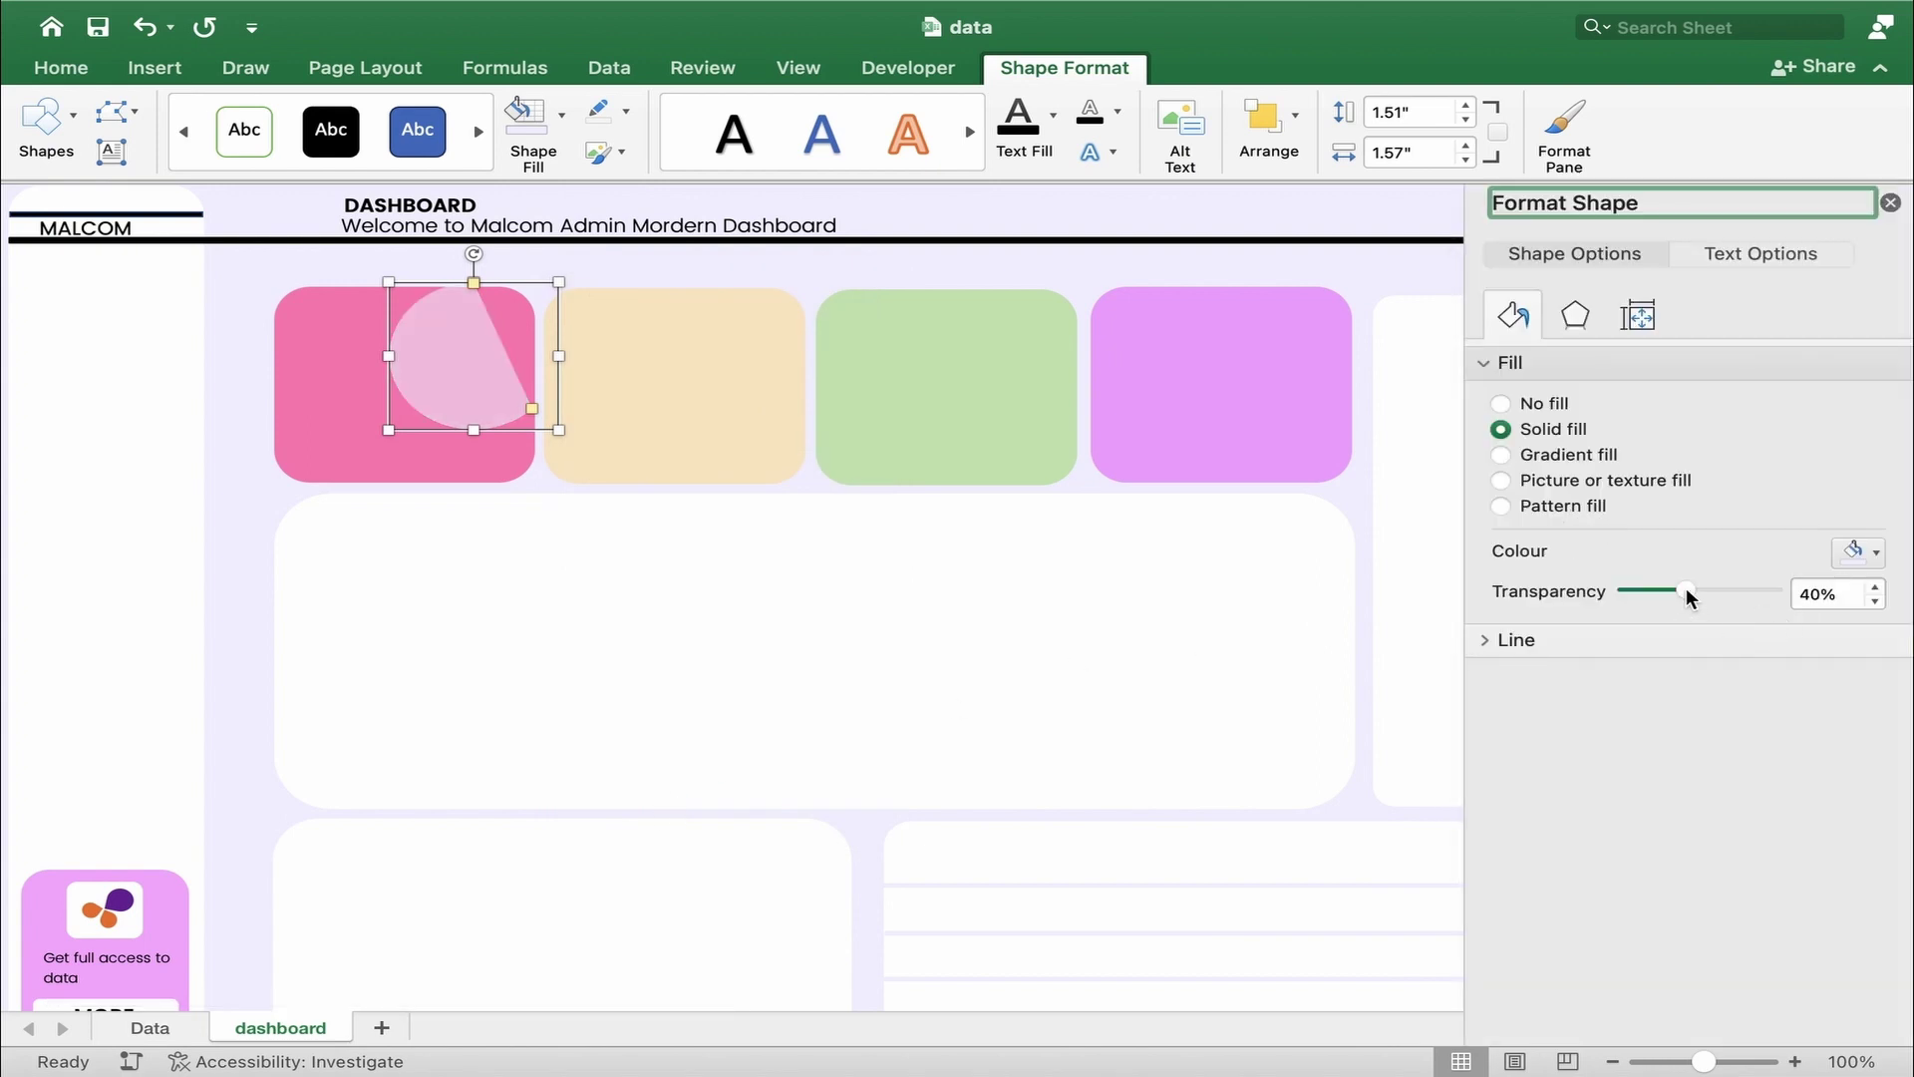
mouse_move(1725, 588)
left_mouse_down()
mouse_move(1759, 594)
mouse_move(1732, 597)
left_mouse_up()
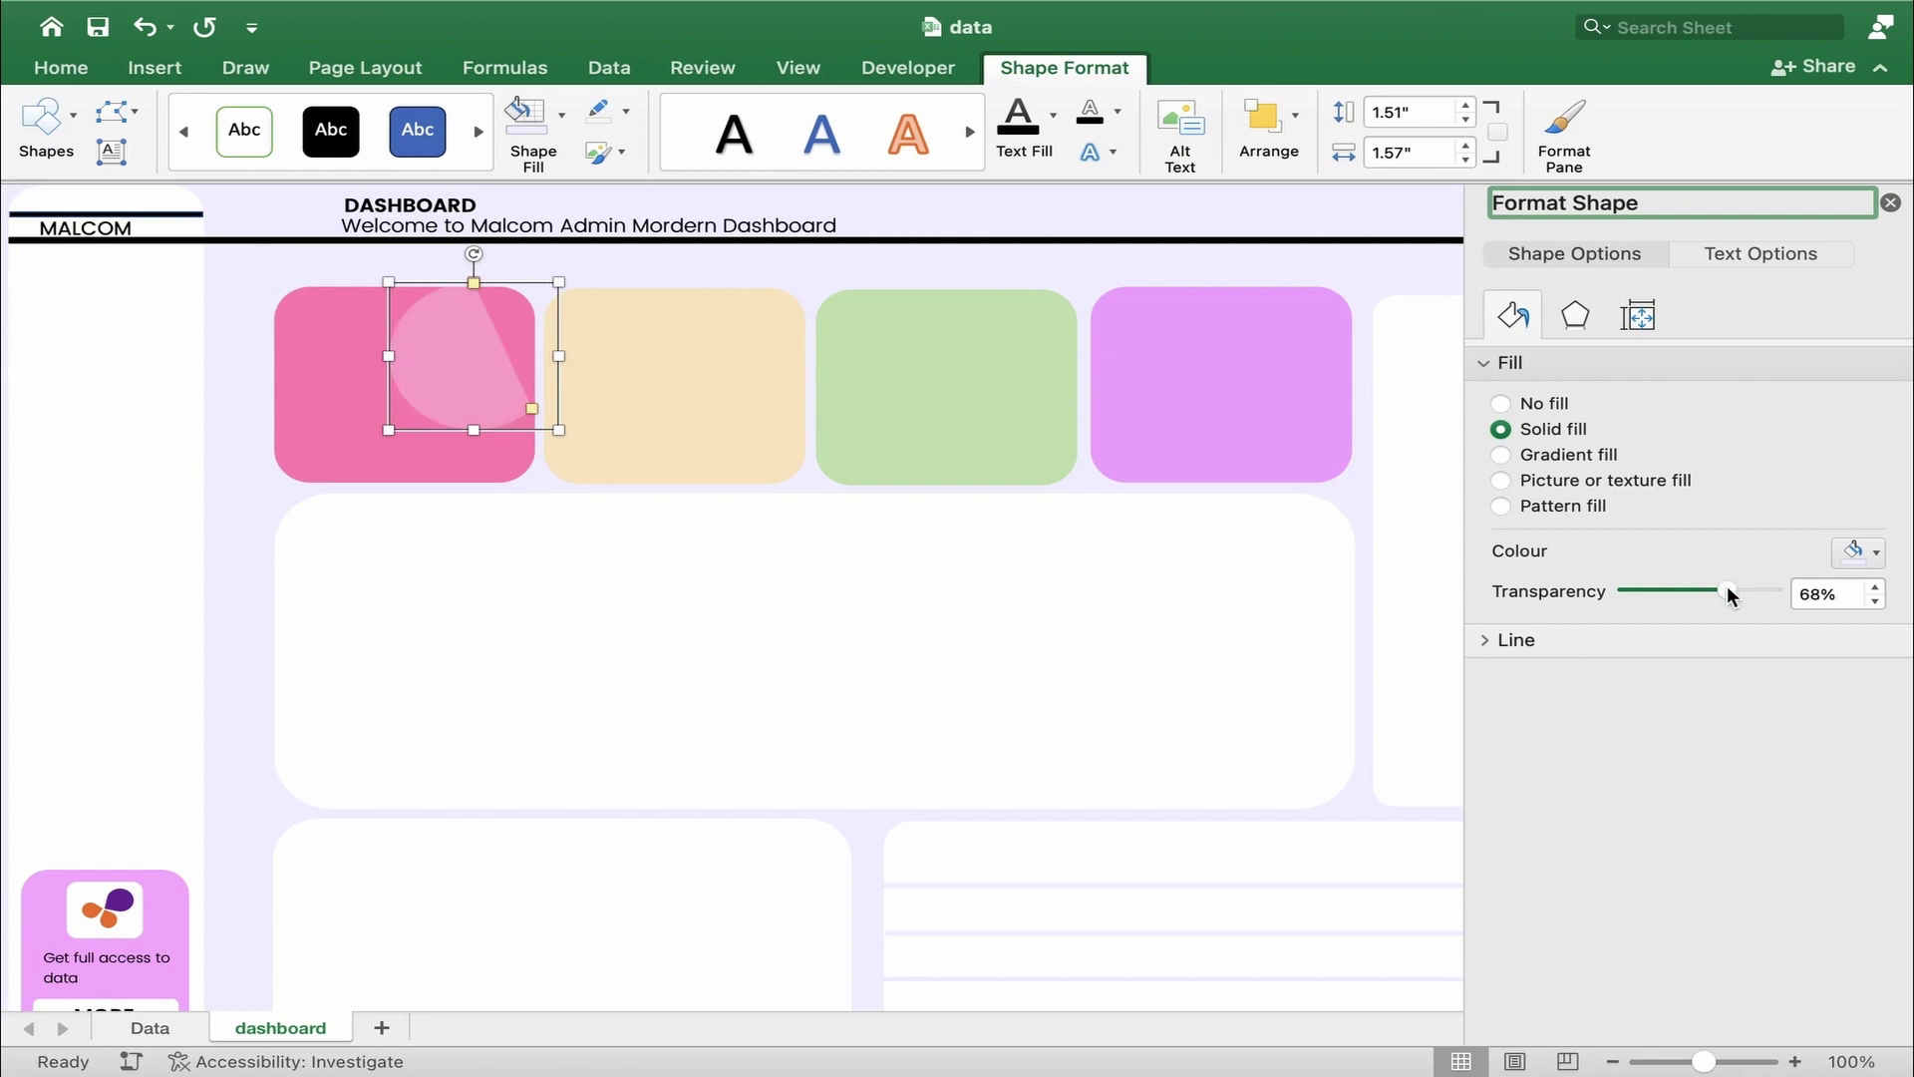
left_click(1743, 591)
left_click(1892, 204)
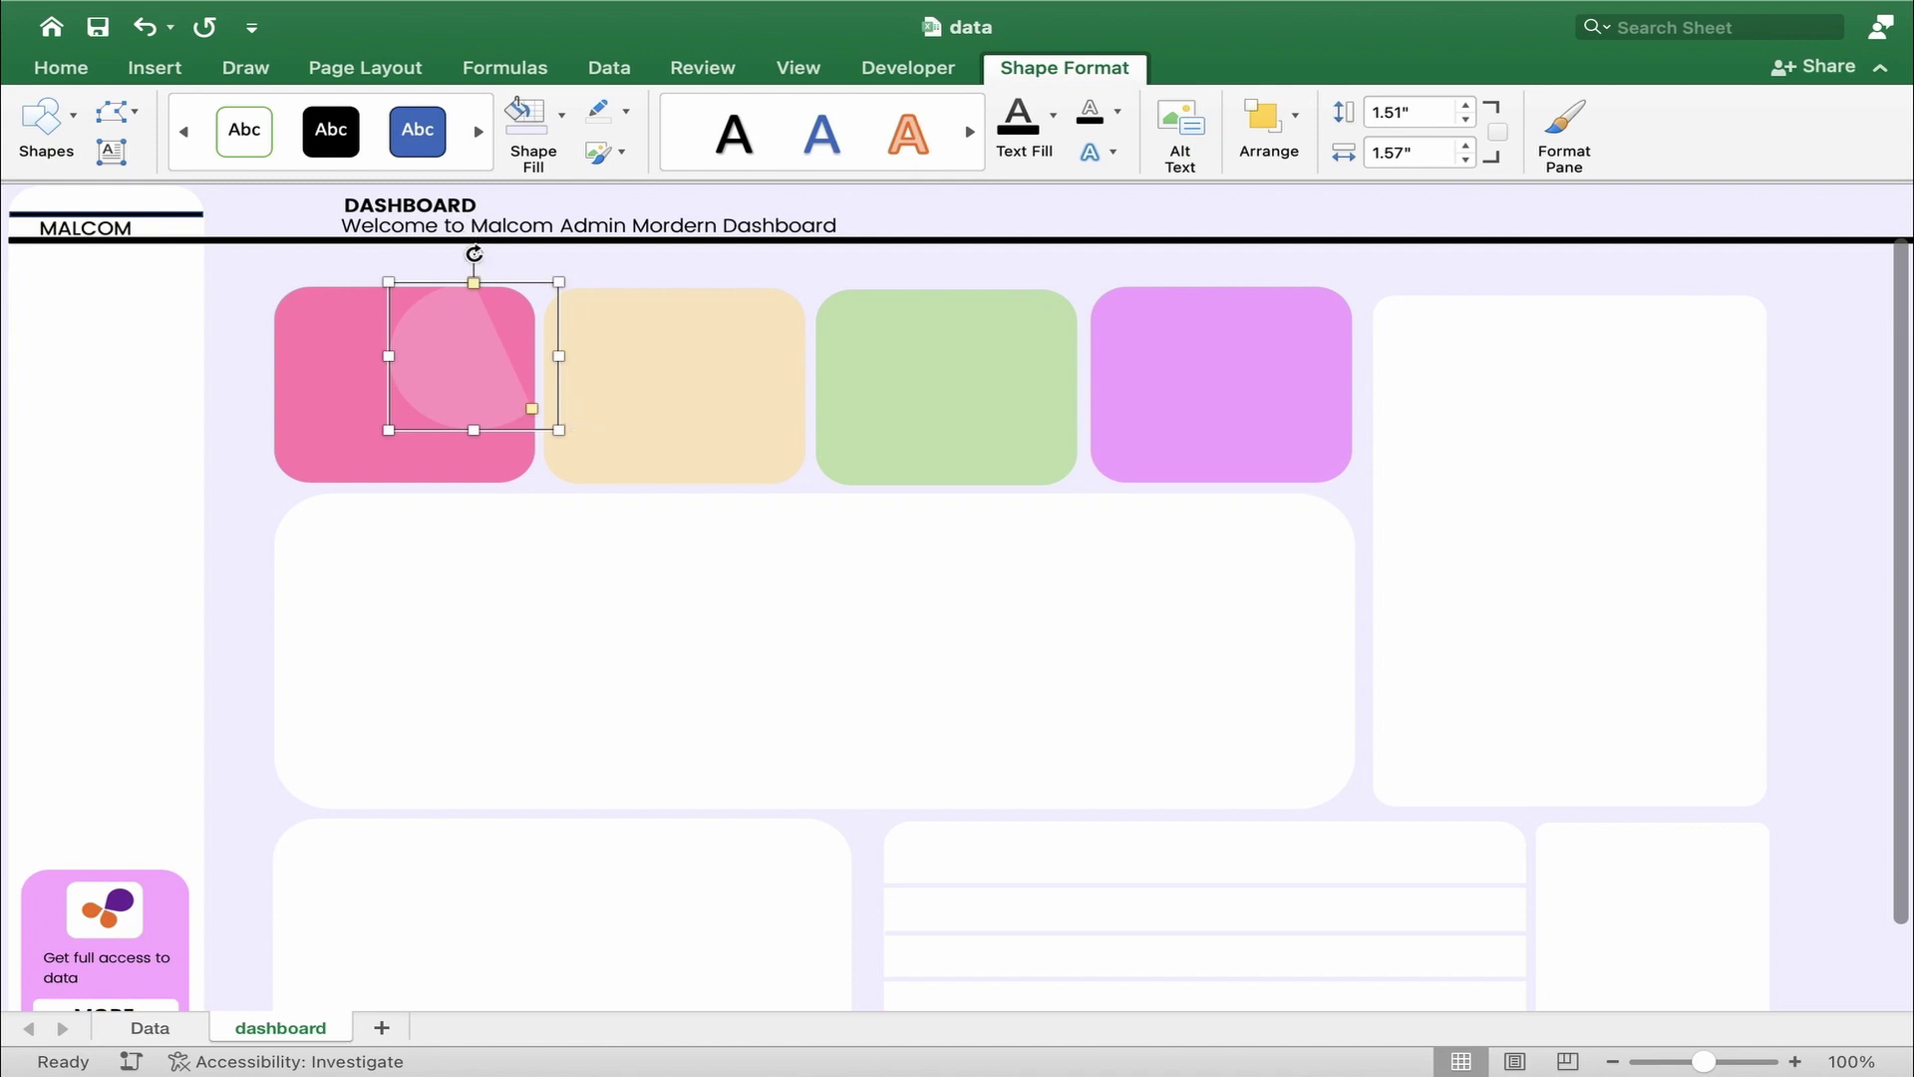
- Rotate the chord until its straight side is vertical, place it against the pink card's right edge and enlarge it to about 1.69" by 1.71"
left_click_drag(473, 253, 520, 263)
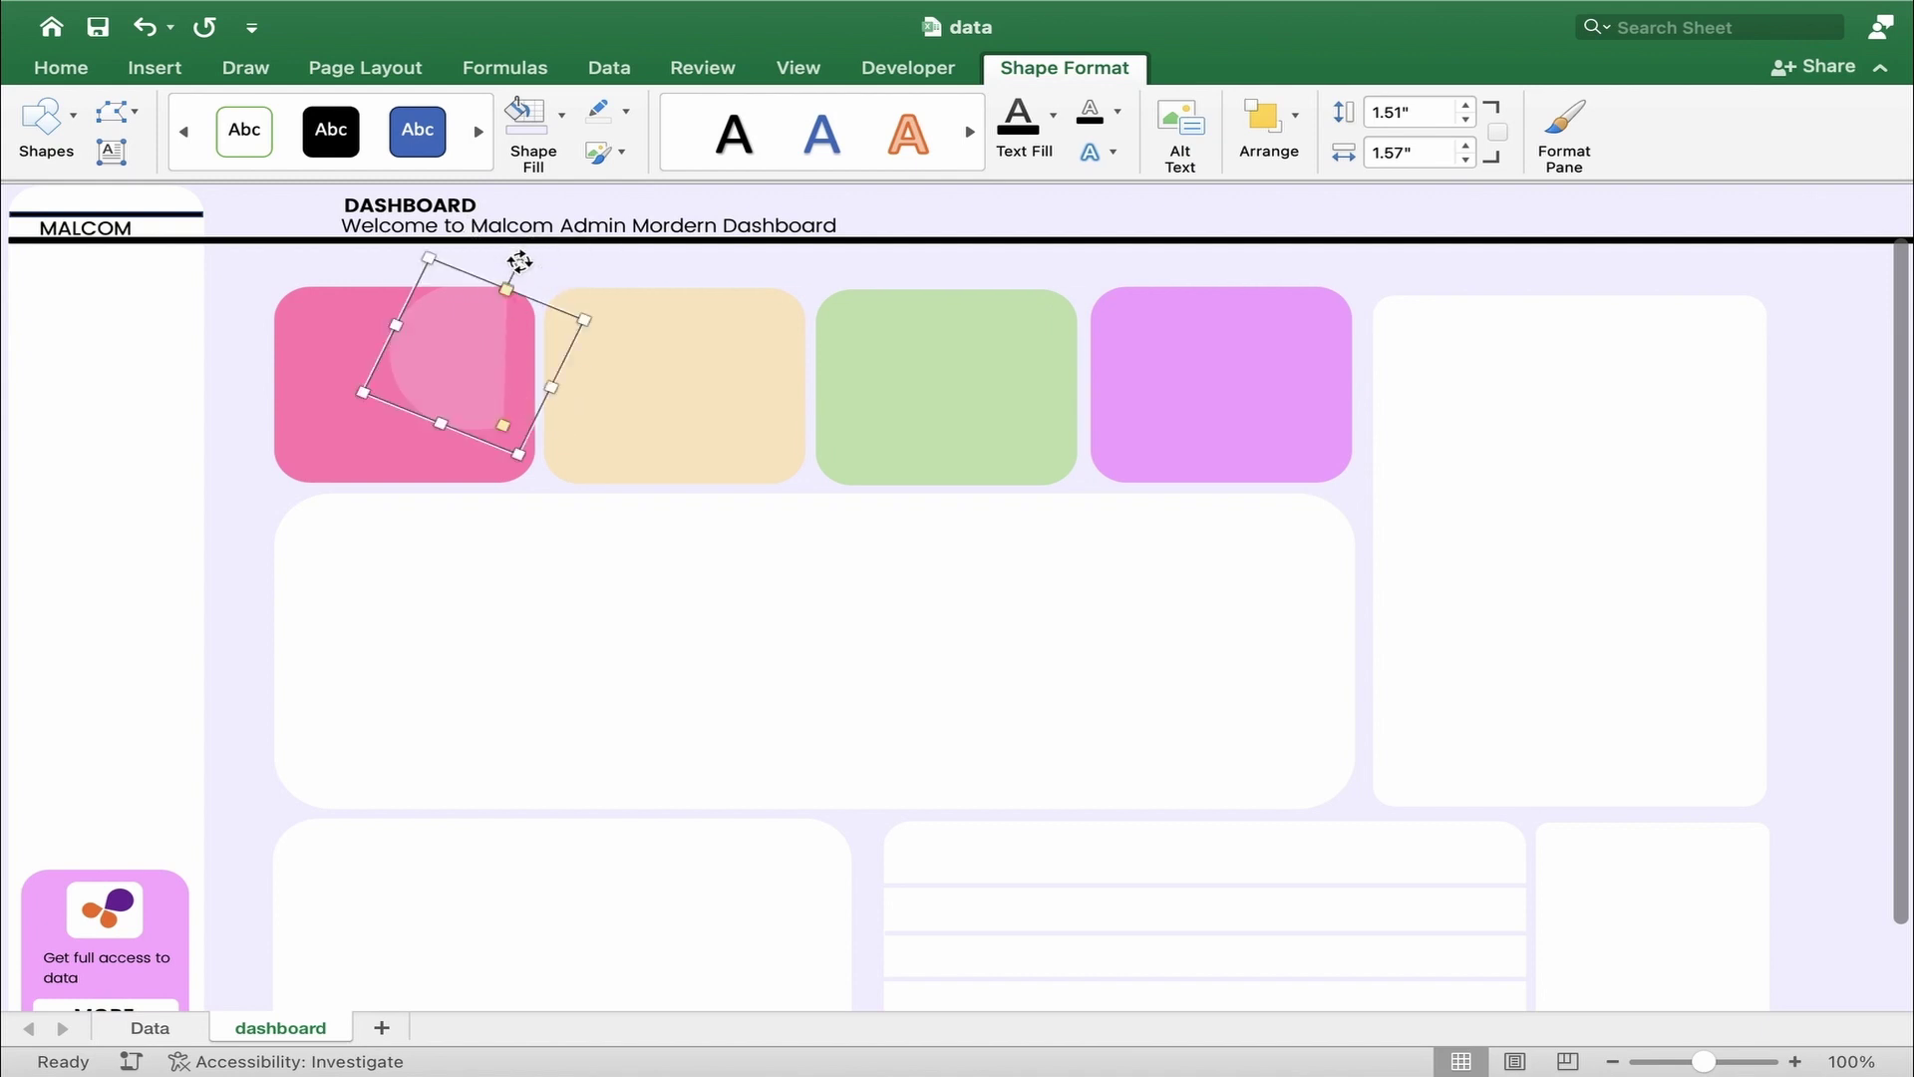
left_click_drag(486, 324, 516, 338)
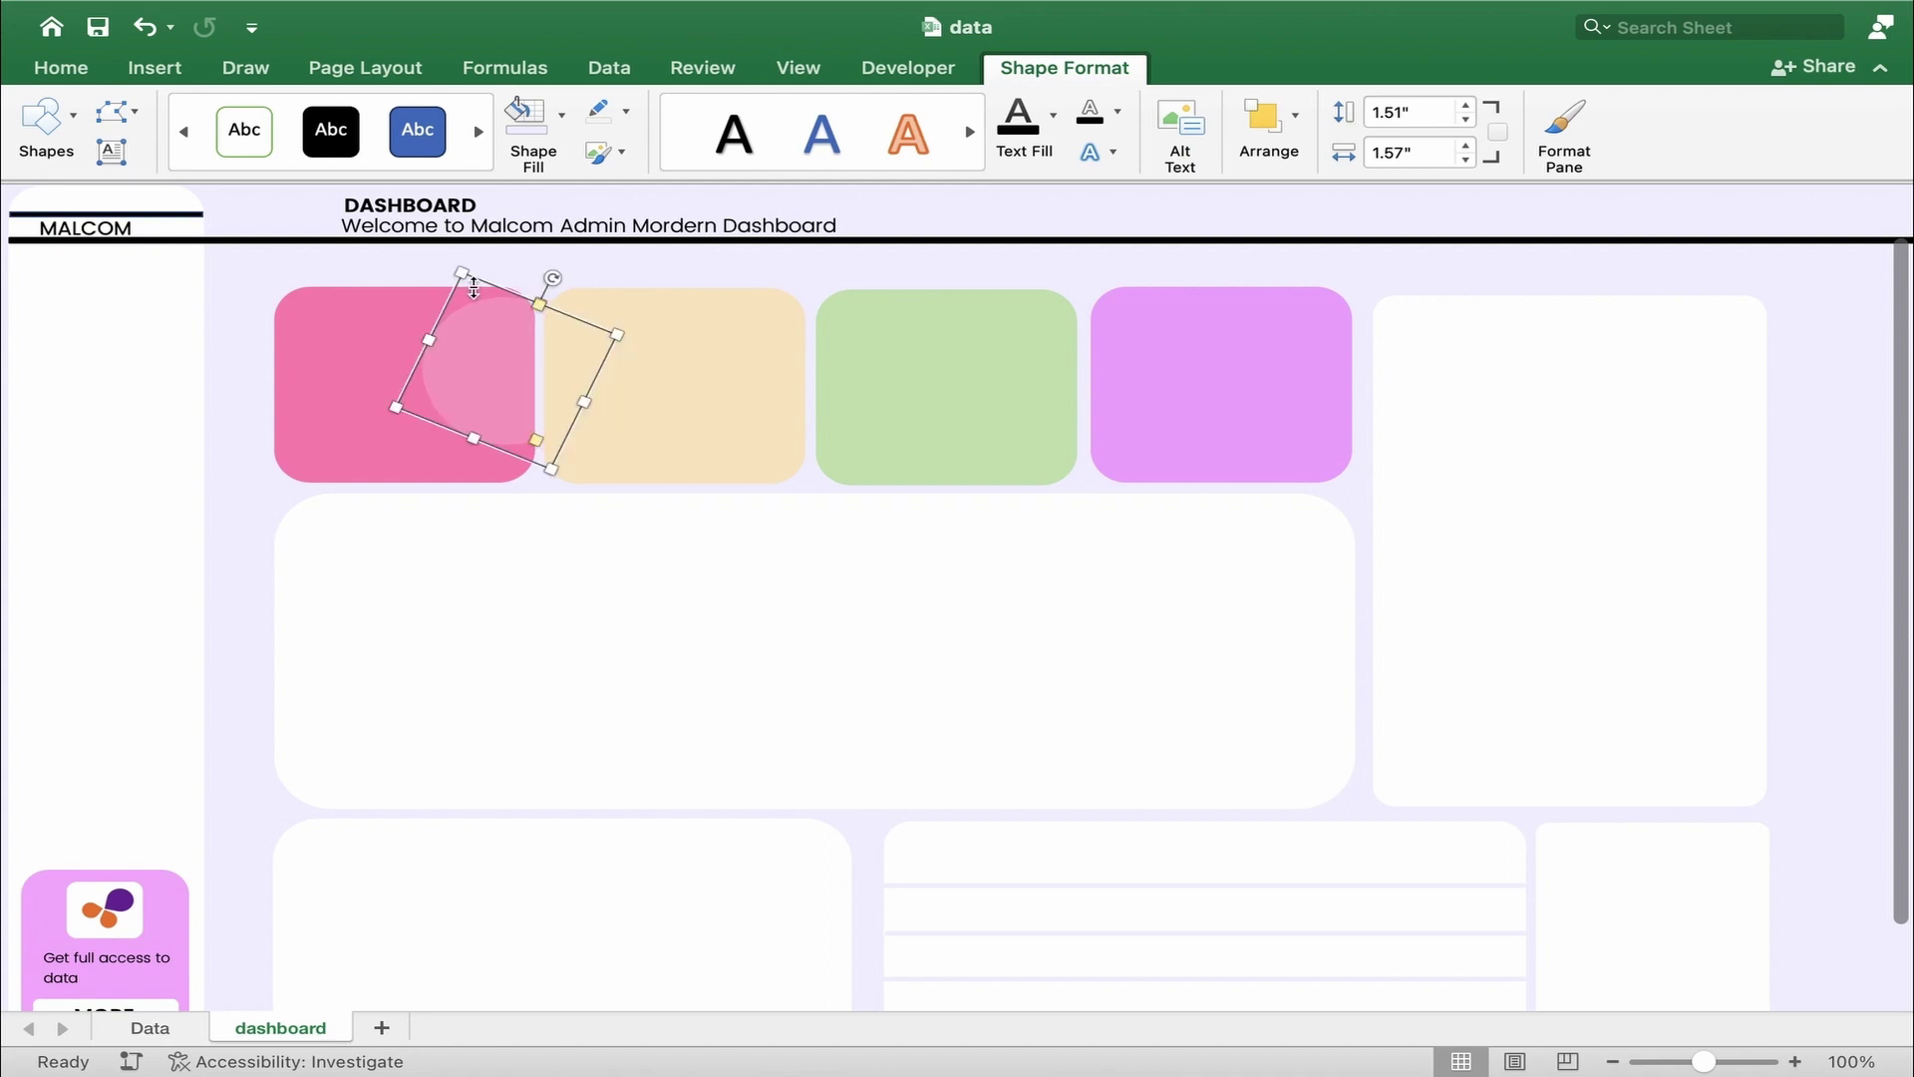
left_click_drag(457, 274, 450, 265)
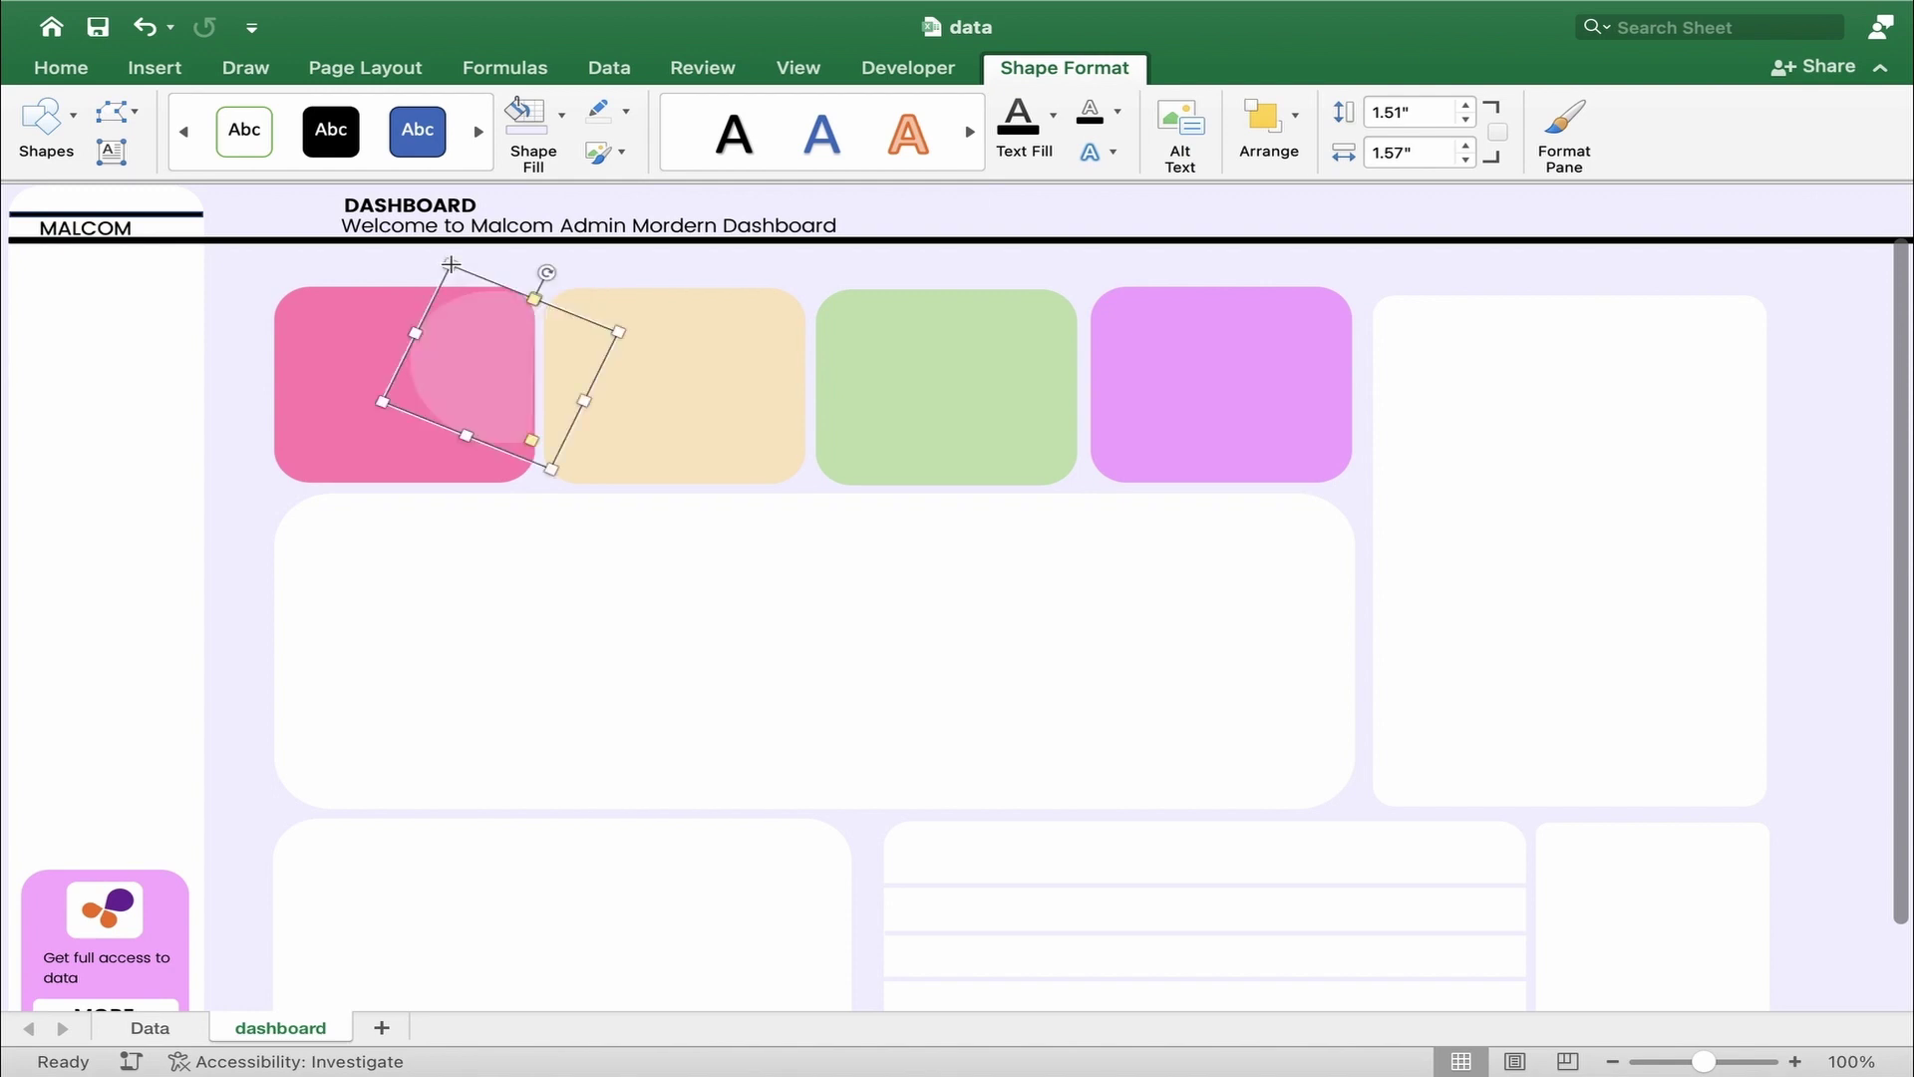
left_click_drag(511, 405, 465, 449)
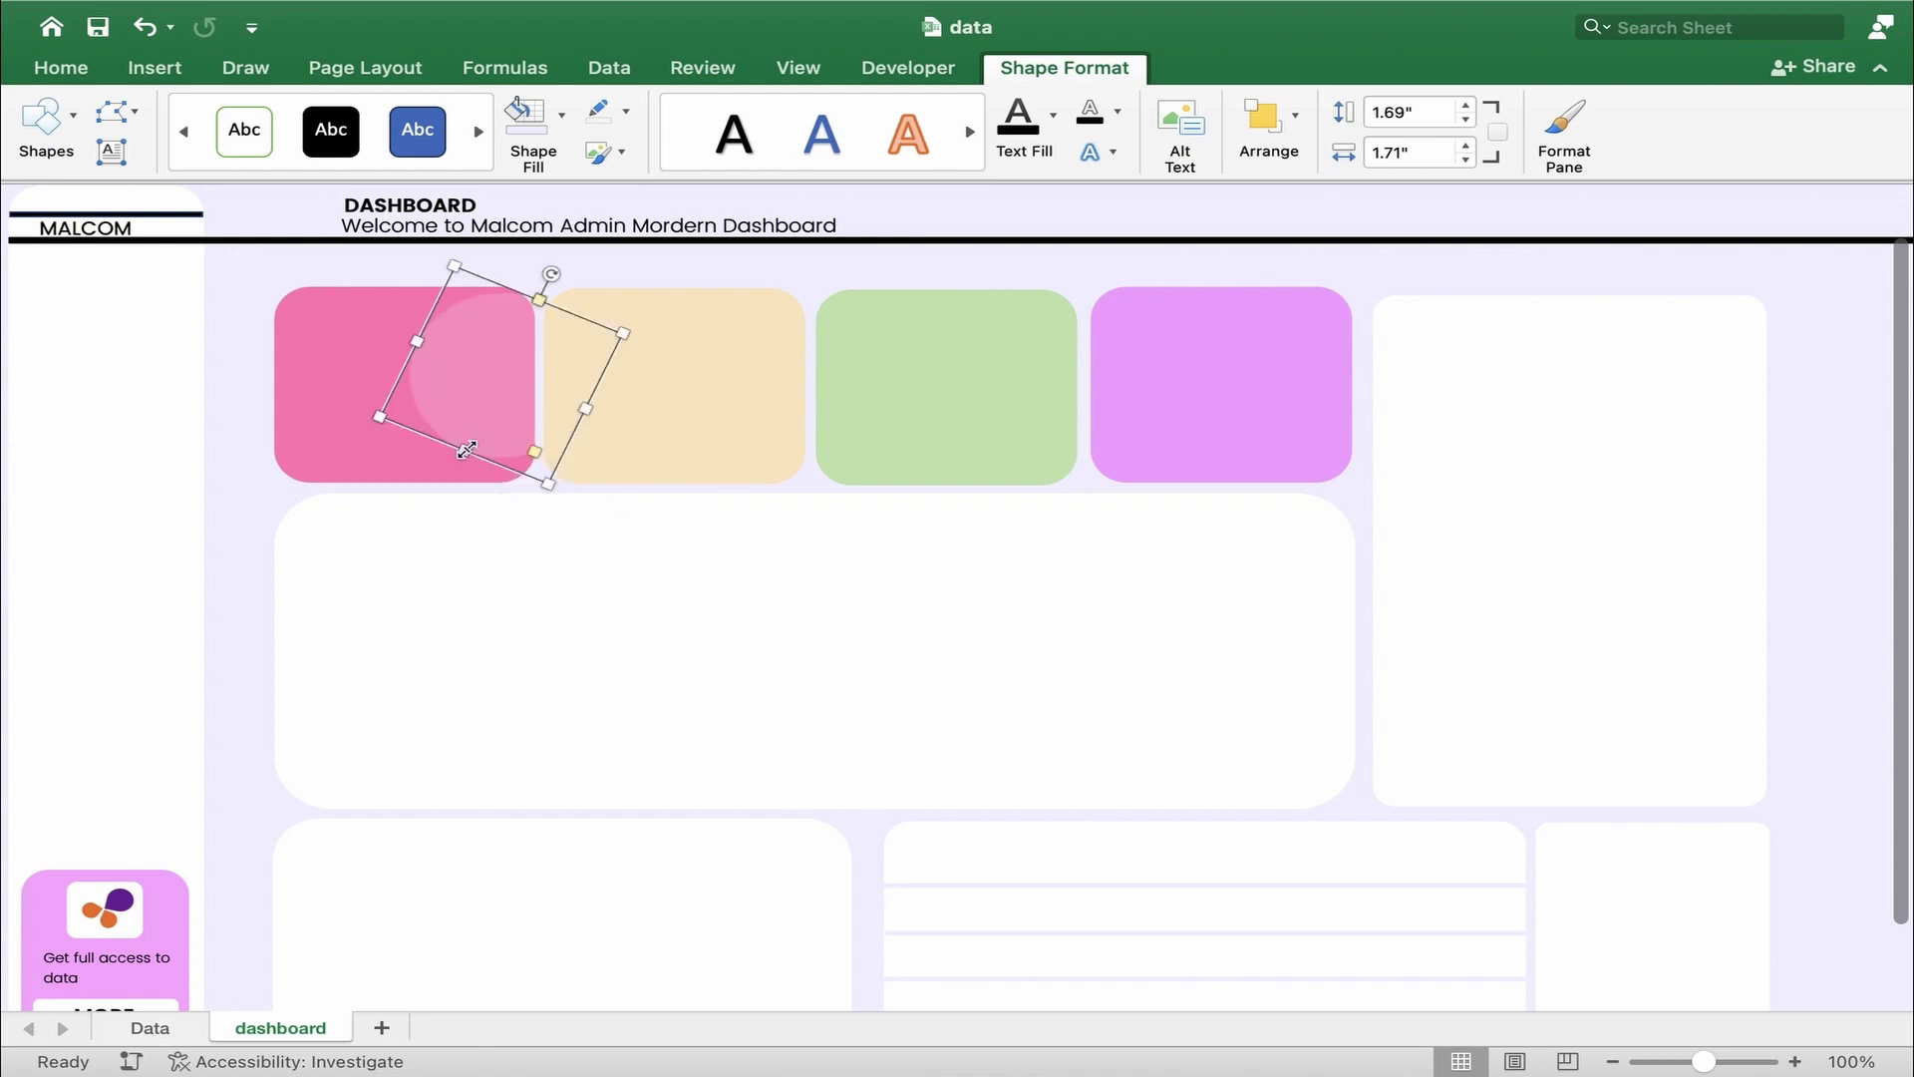
- Duplicate the chord, rotate the copy anticlockwise and place it across the pink card's upper edge, overlapping the first chord
key("super+z")
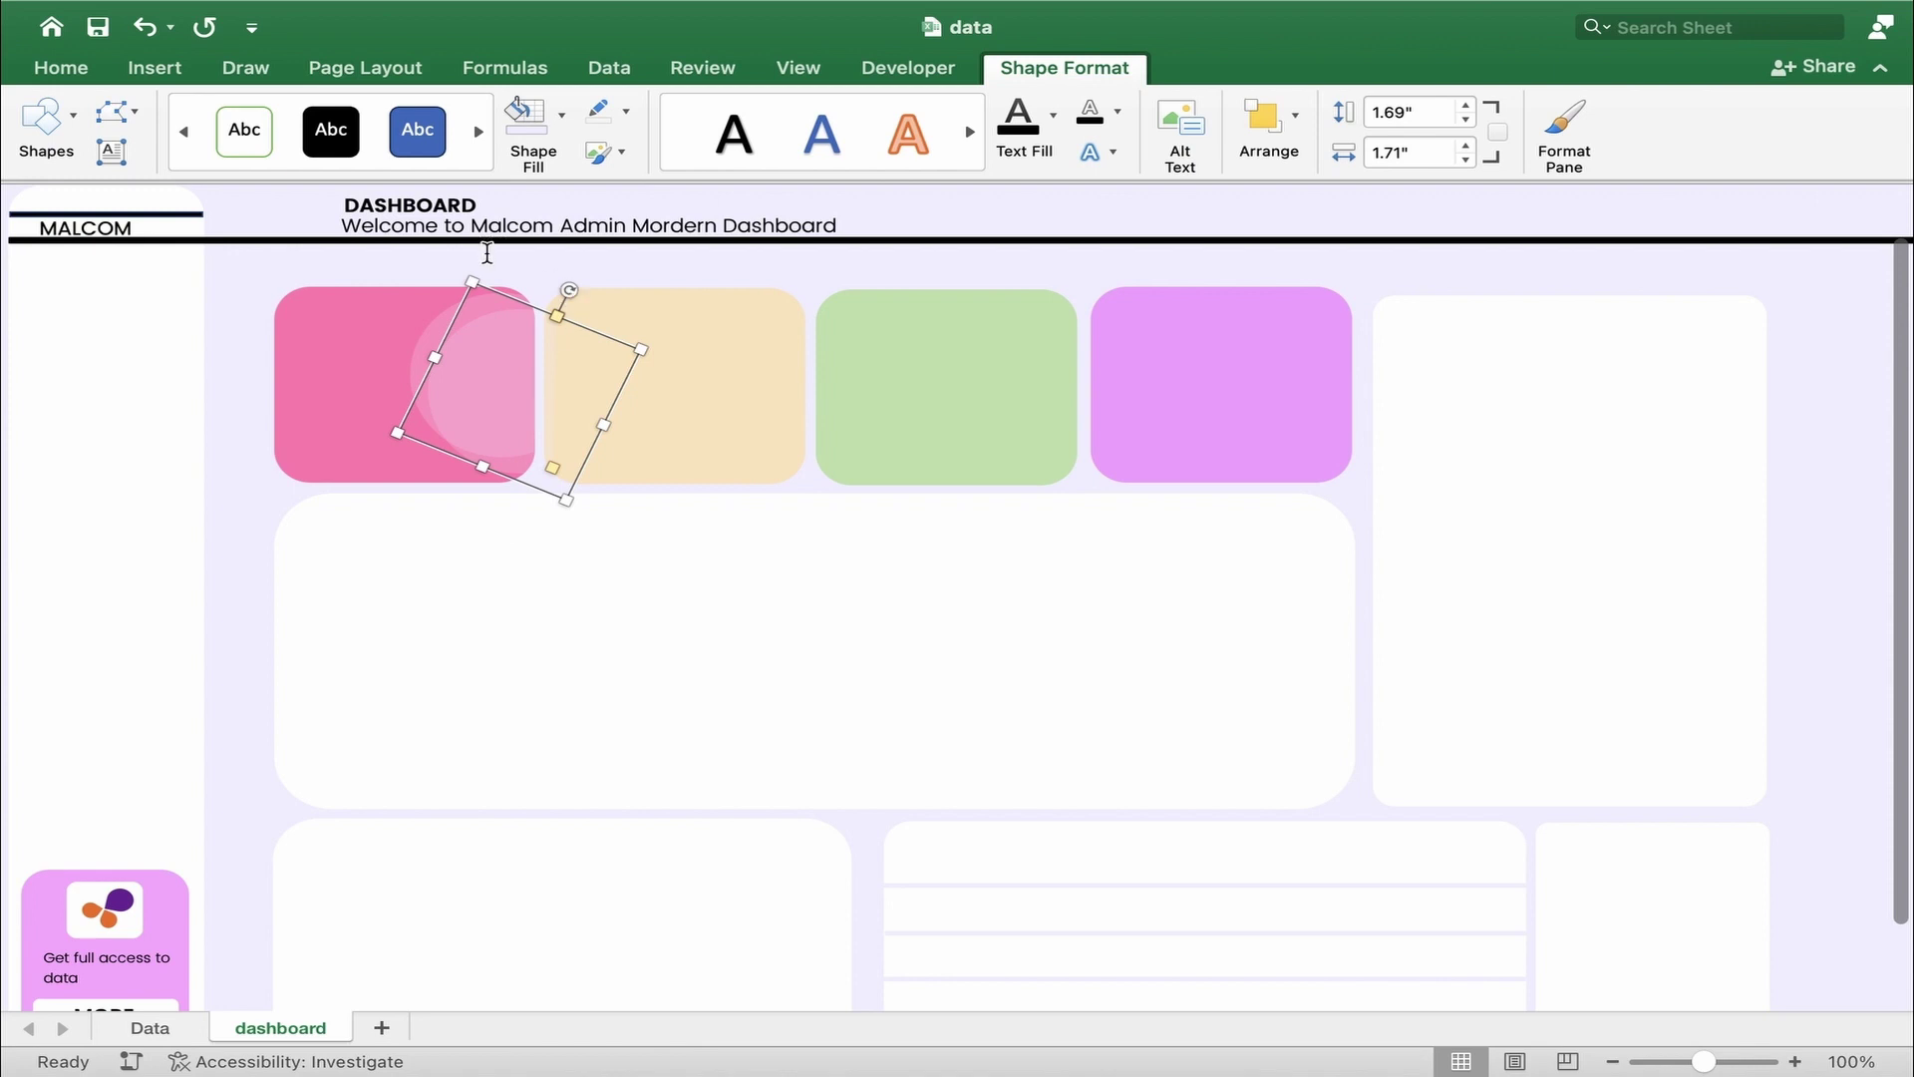
left_click_drag(406, 423, 350, 375)
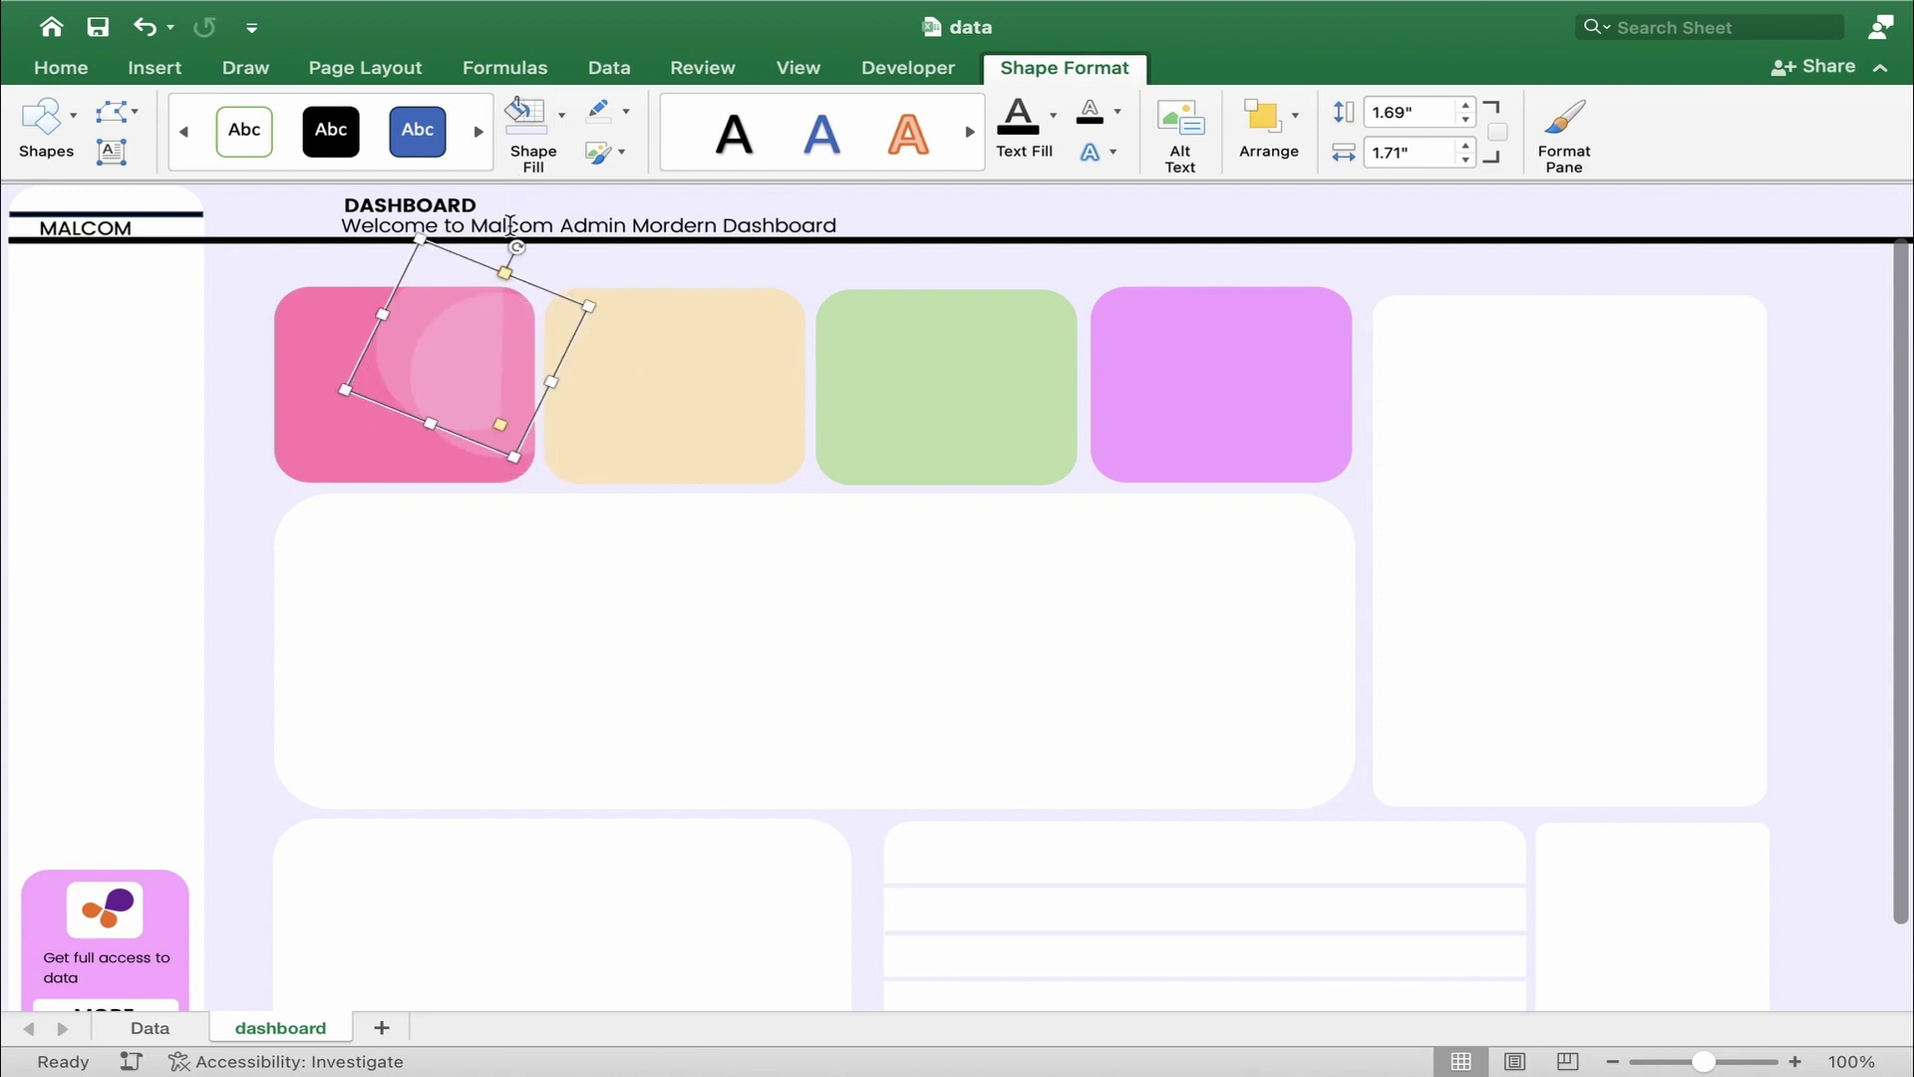
left_click_drag(513, 248, 406, 249)
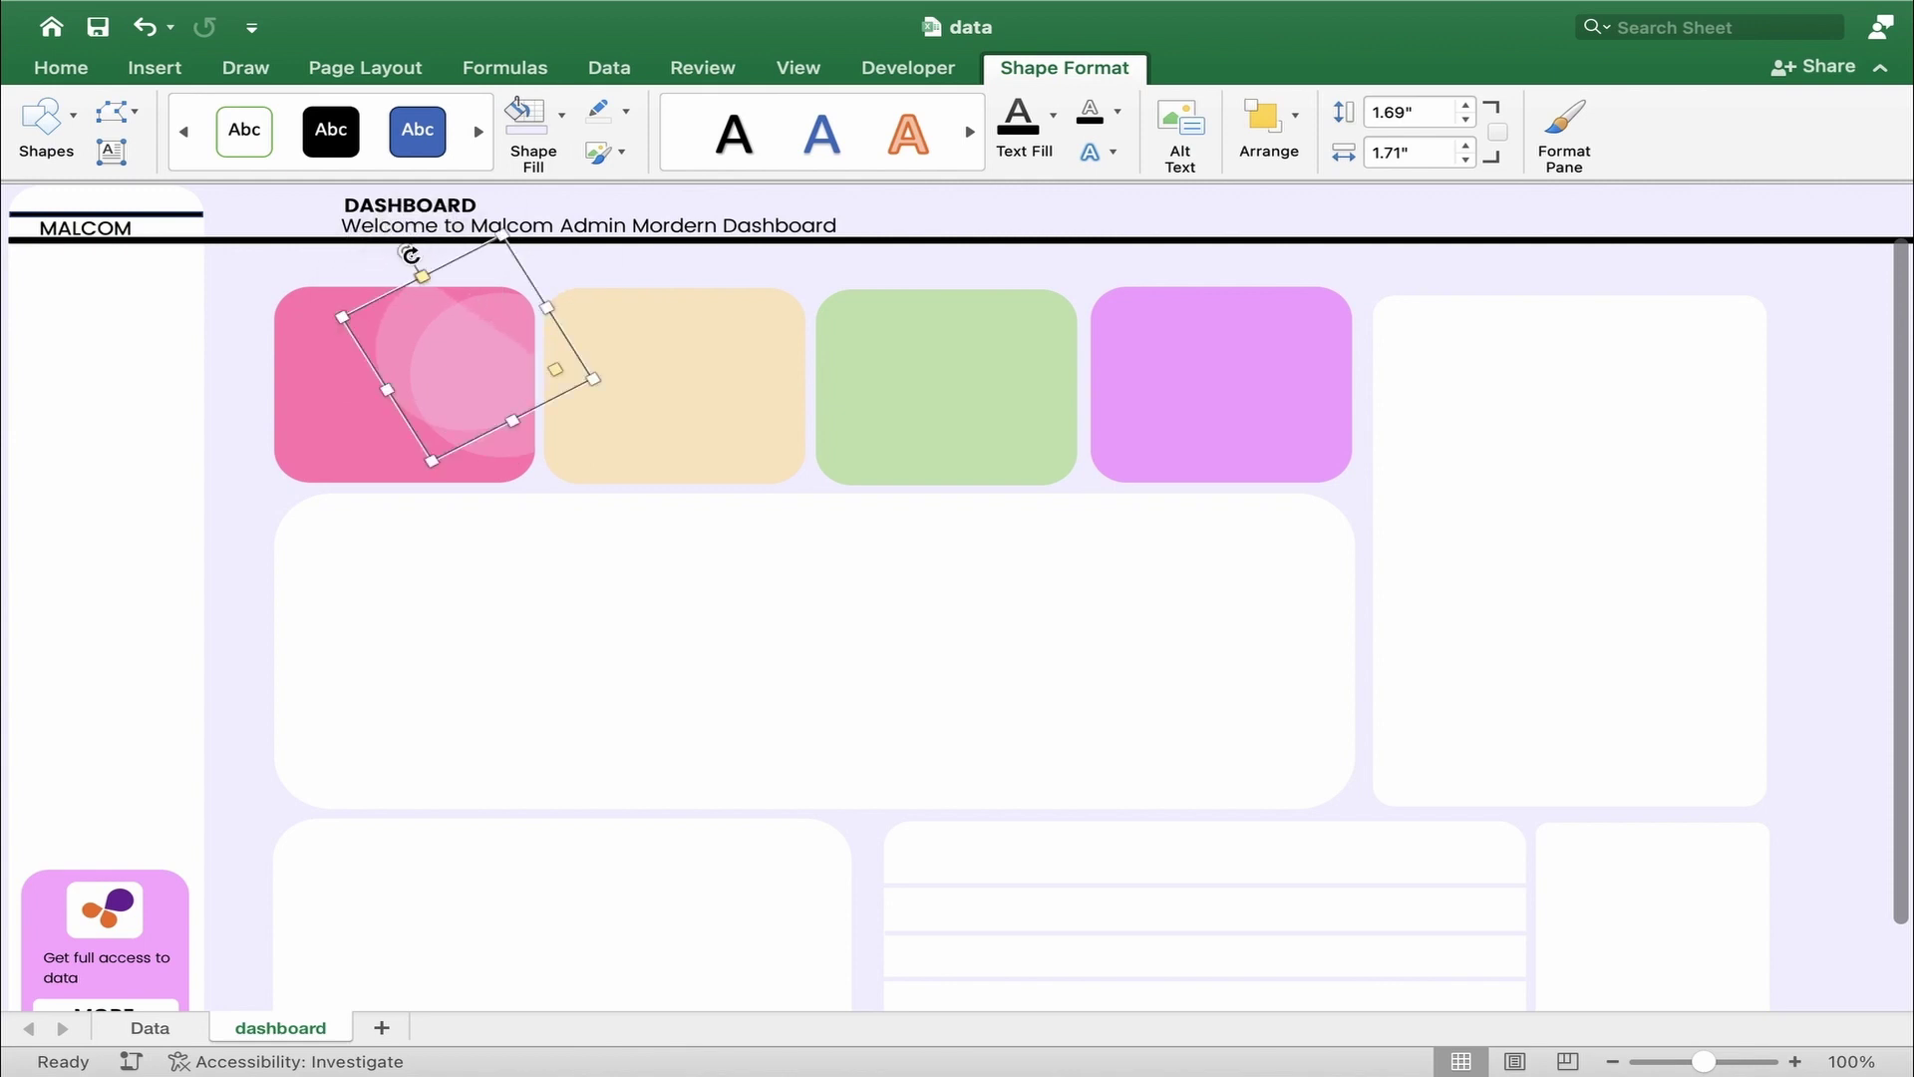
left_click_drag(439, 351, 458, 312)
left_click_drag(533, 404, 497, 440)
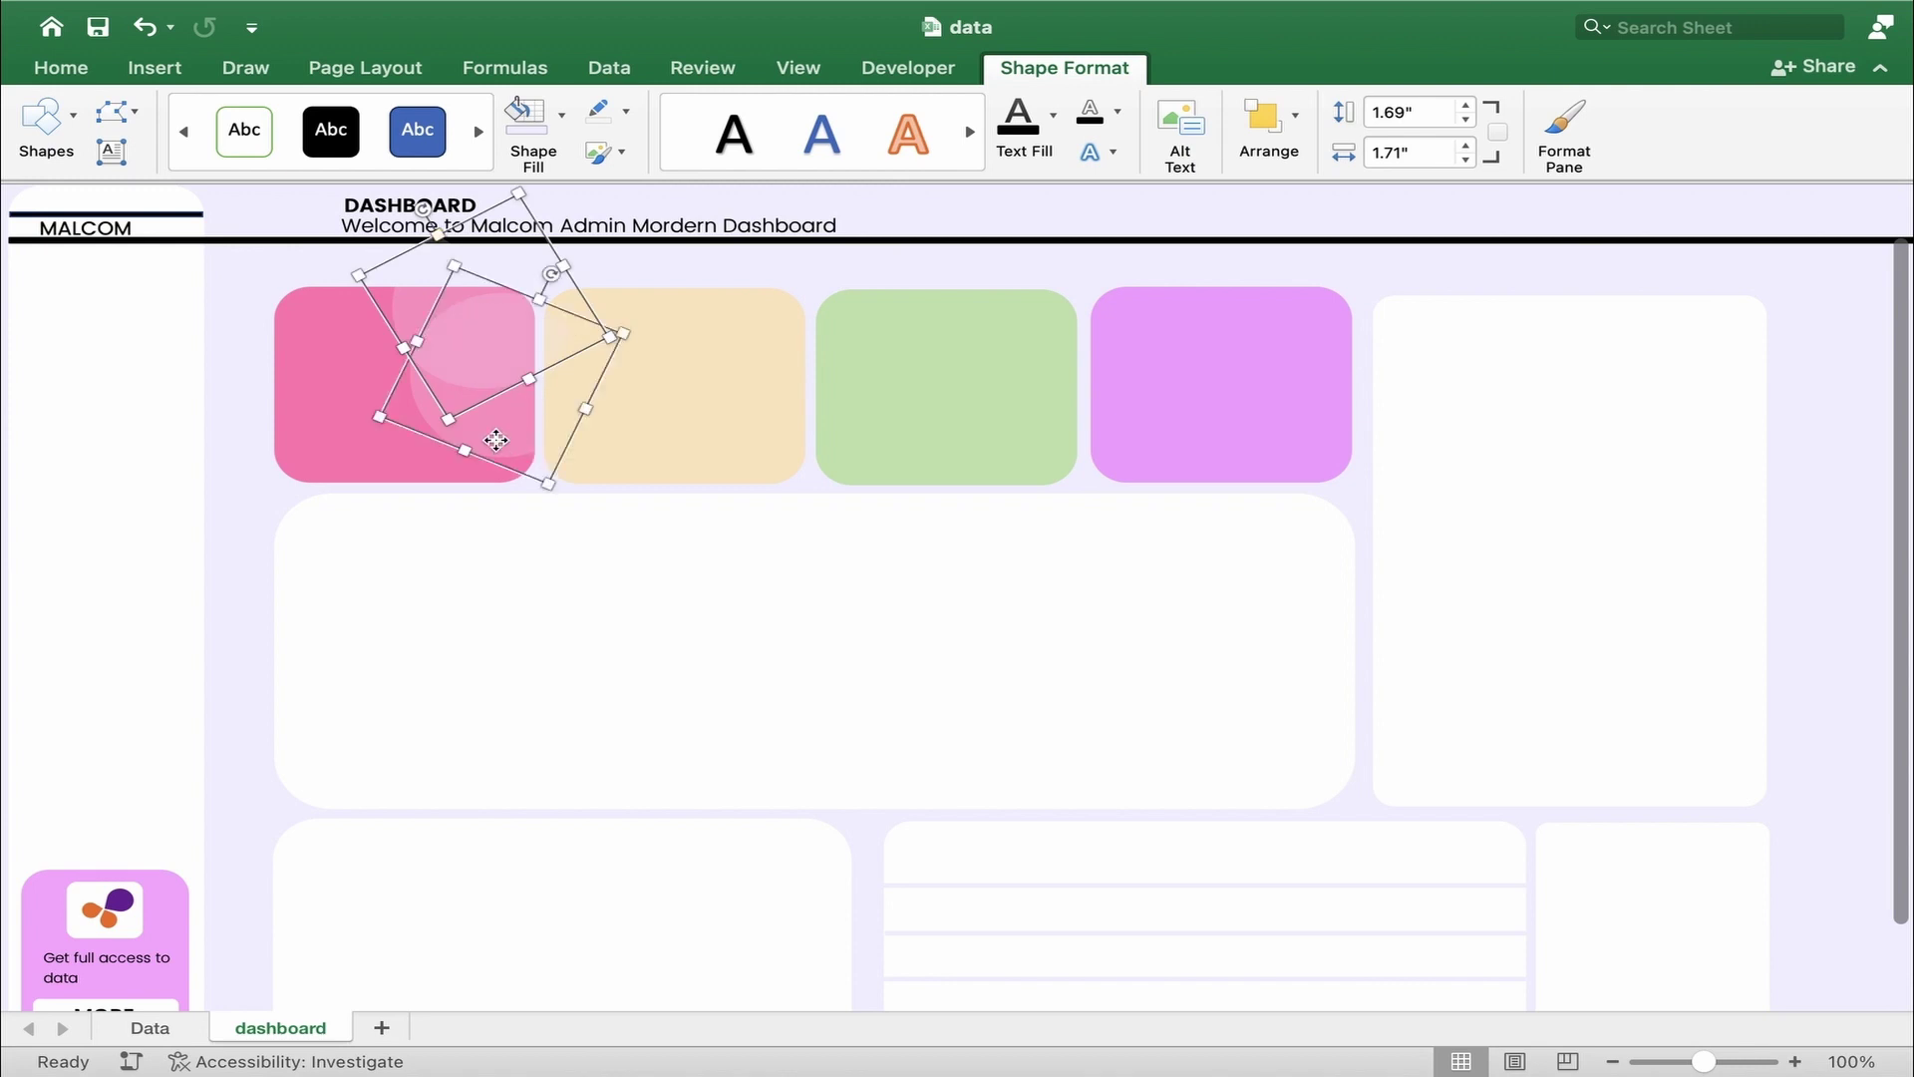
key("super+d")
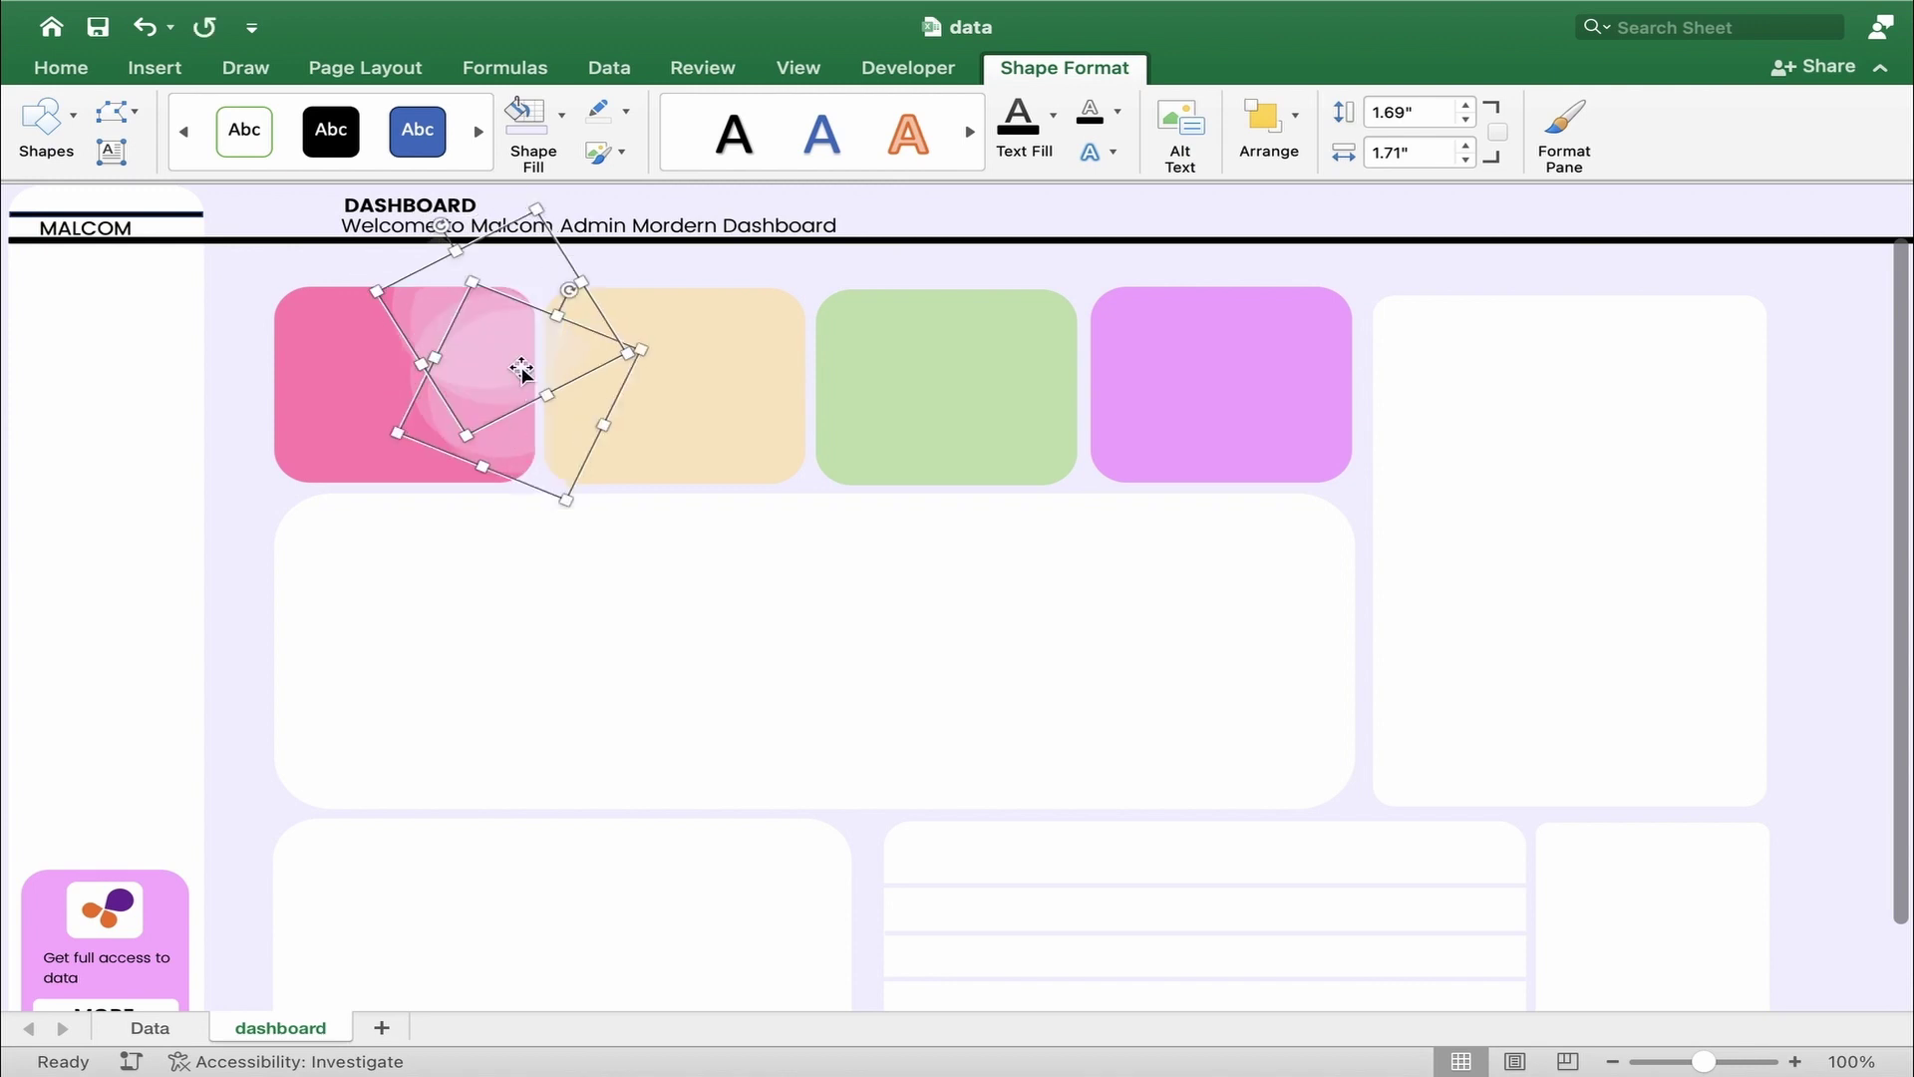
left_click_drag(512, 358, 768, 372)
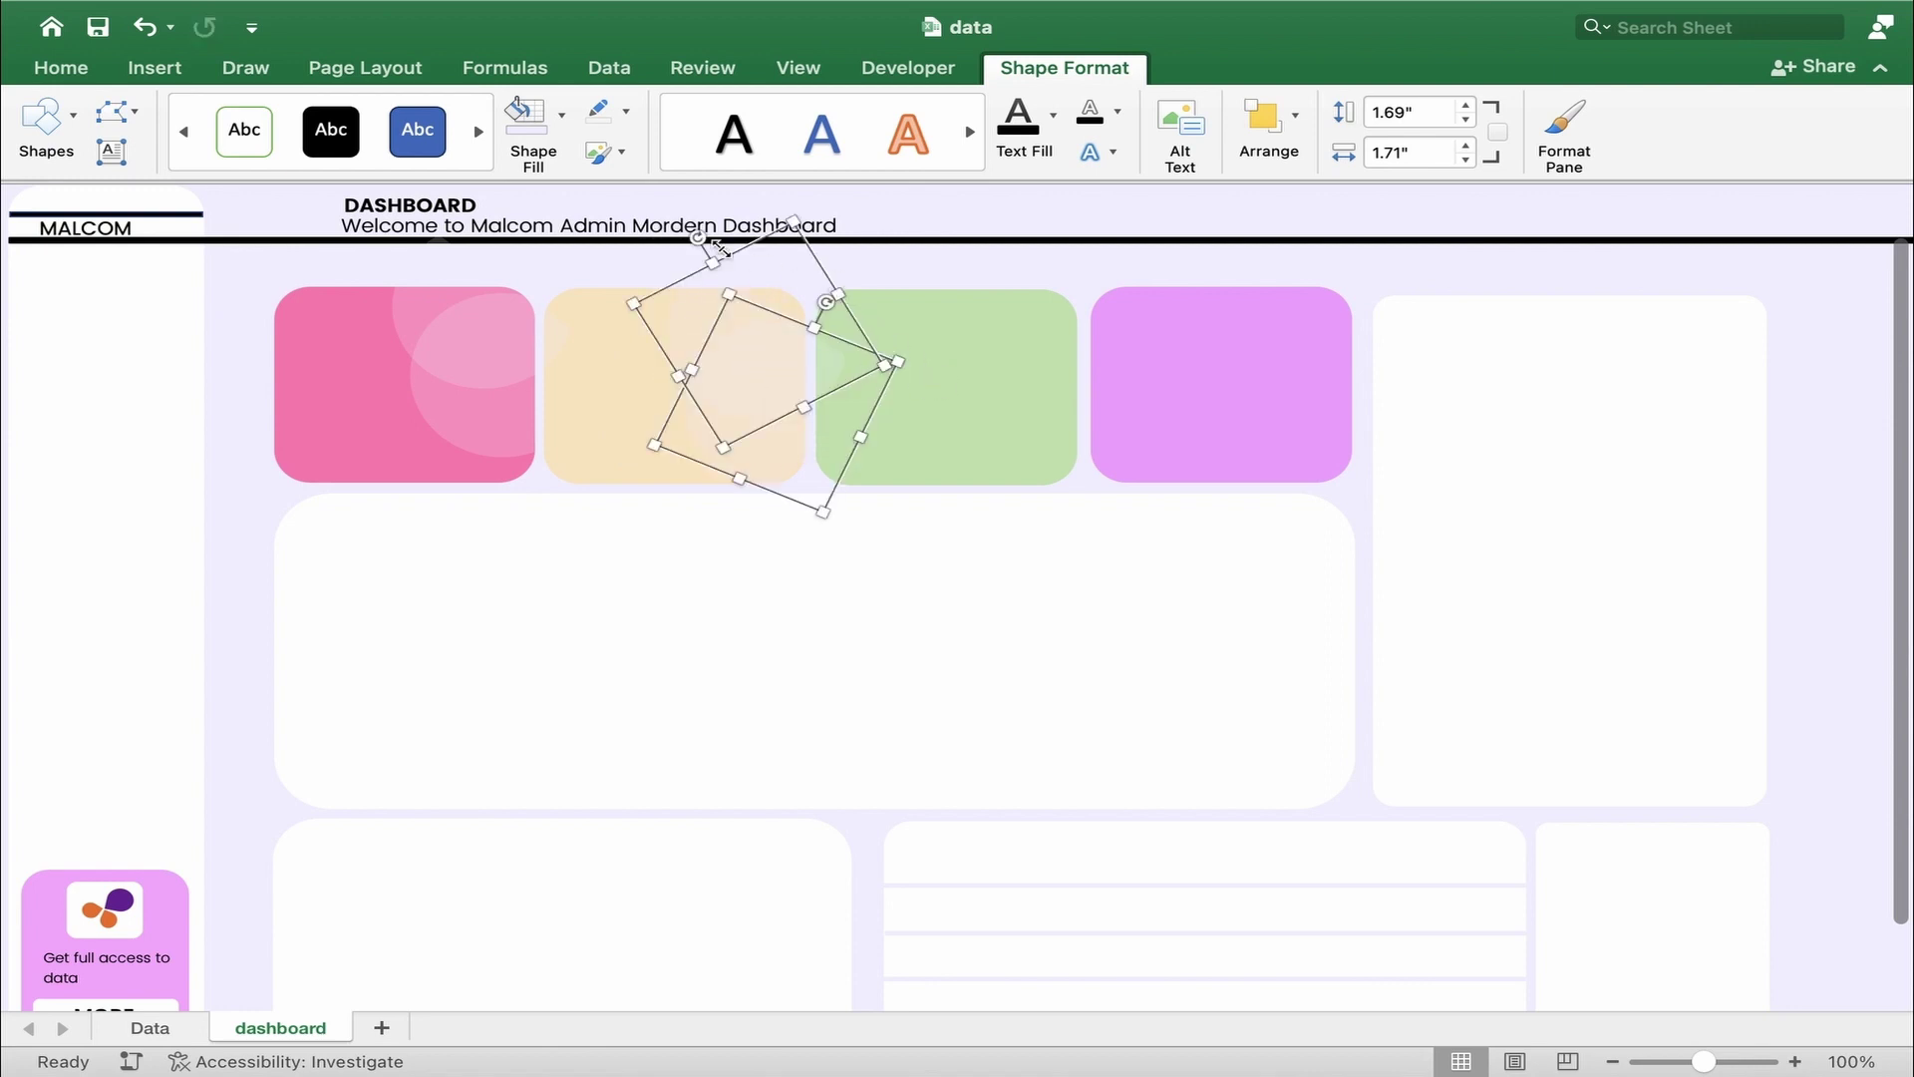
left_click_drag(701, 239, 755, 205)
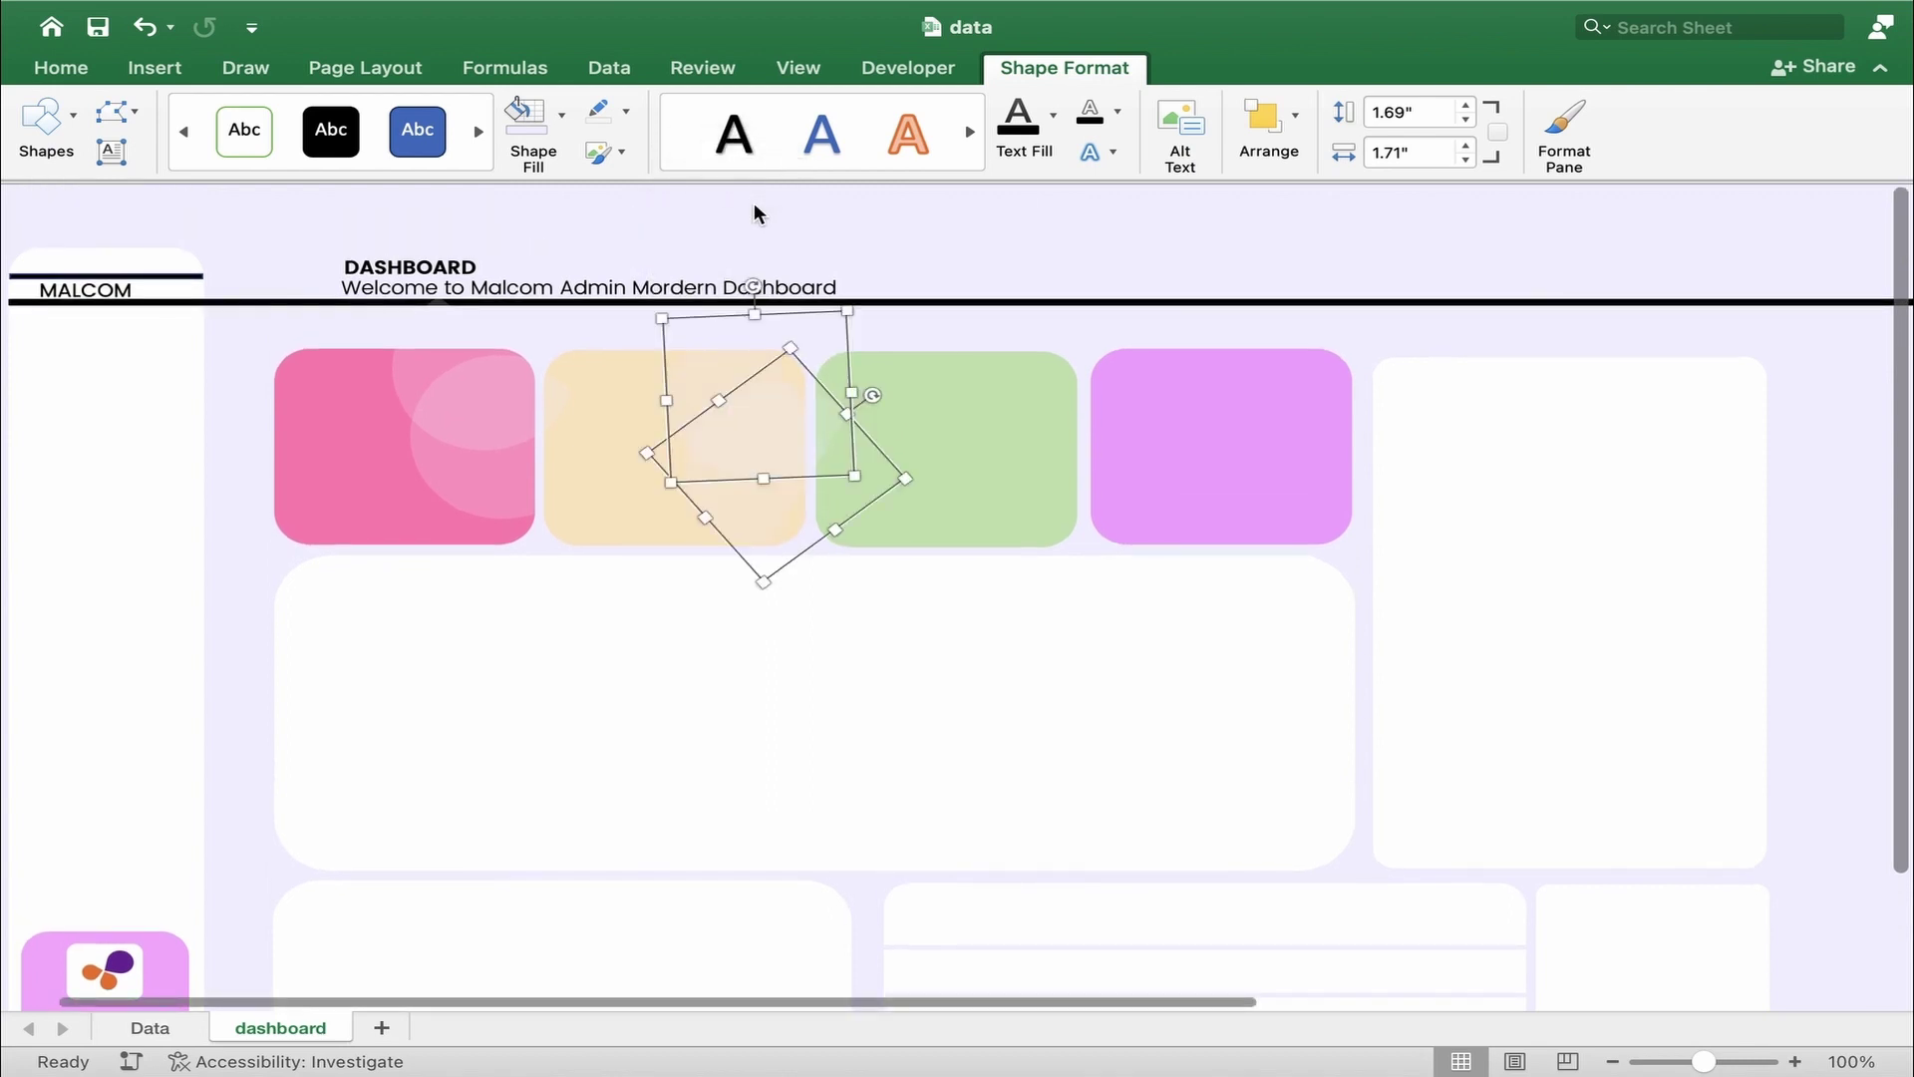
key("super+z")
key("super+z")
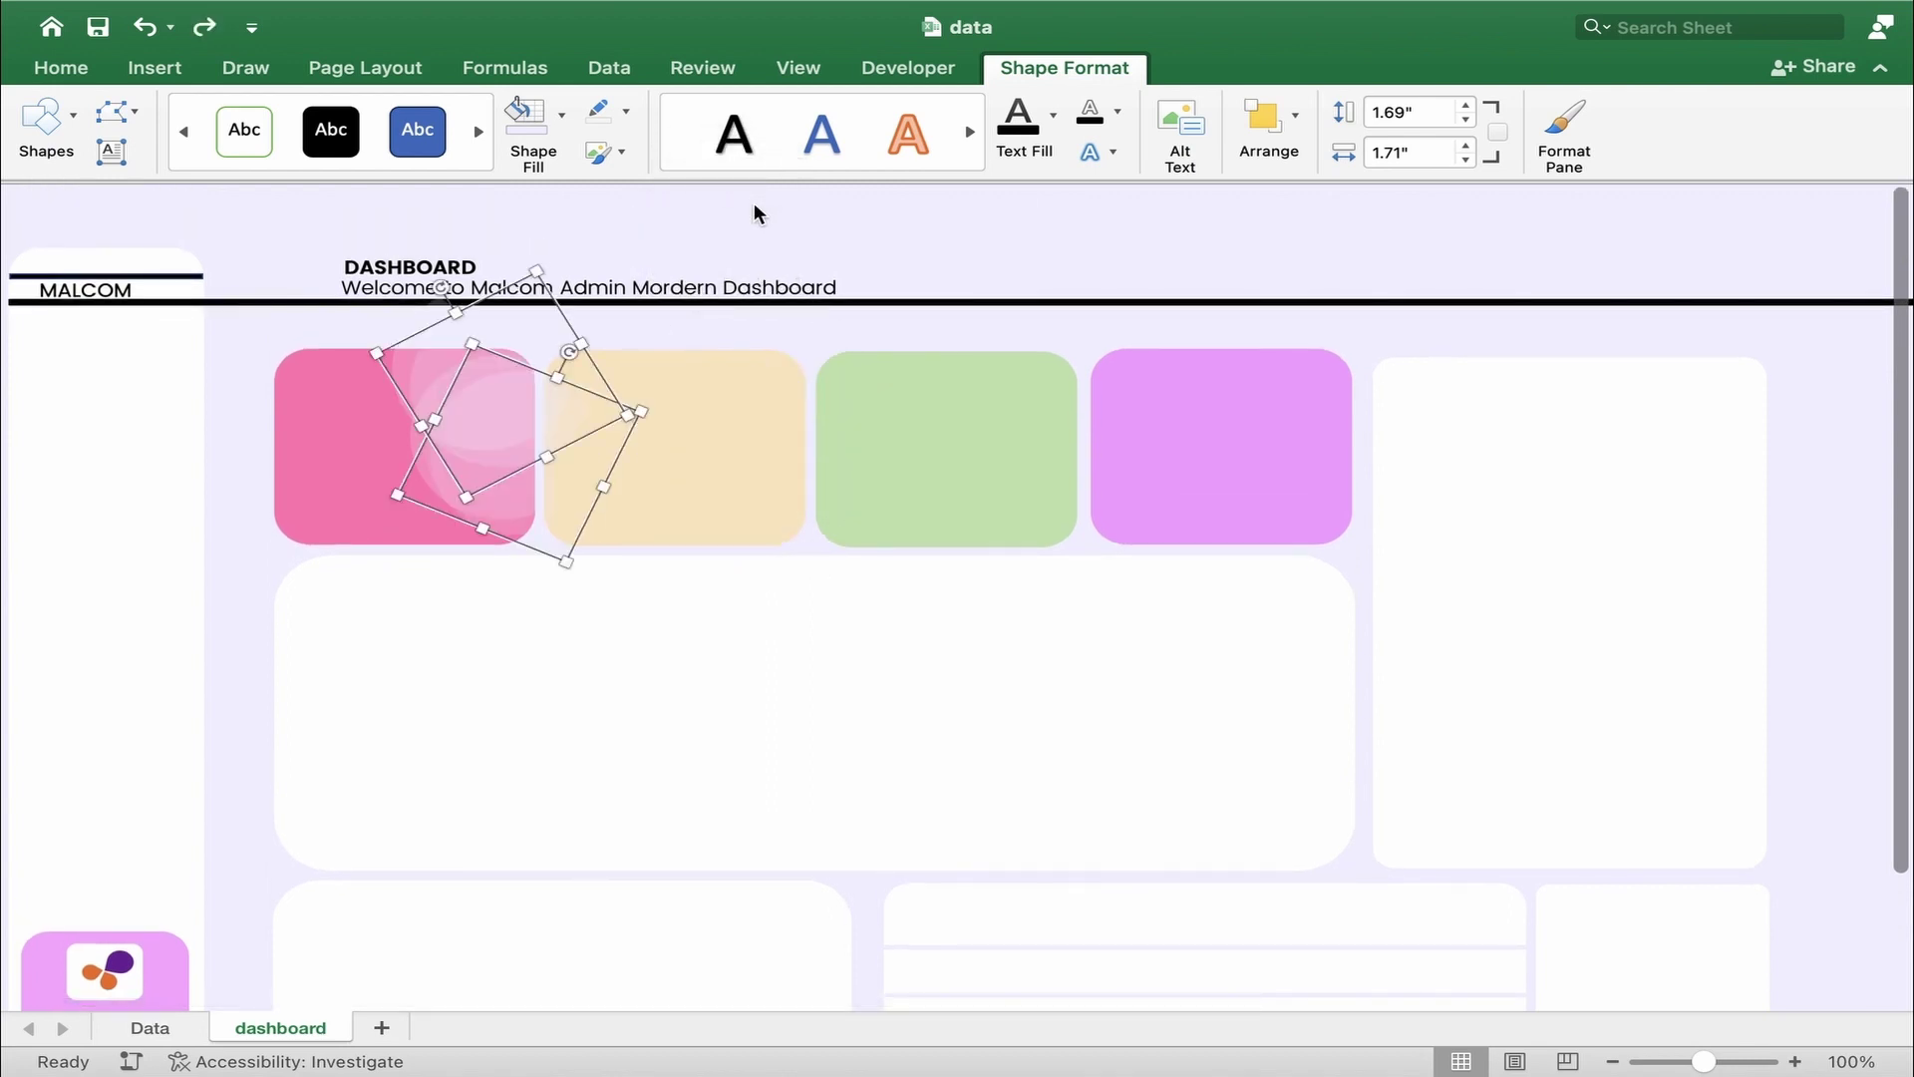
key("super+z")
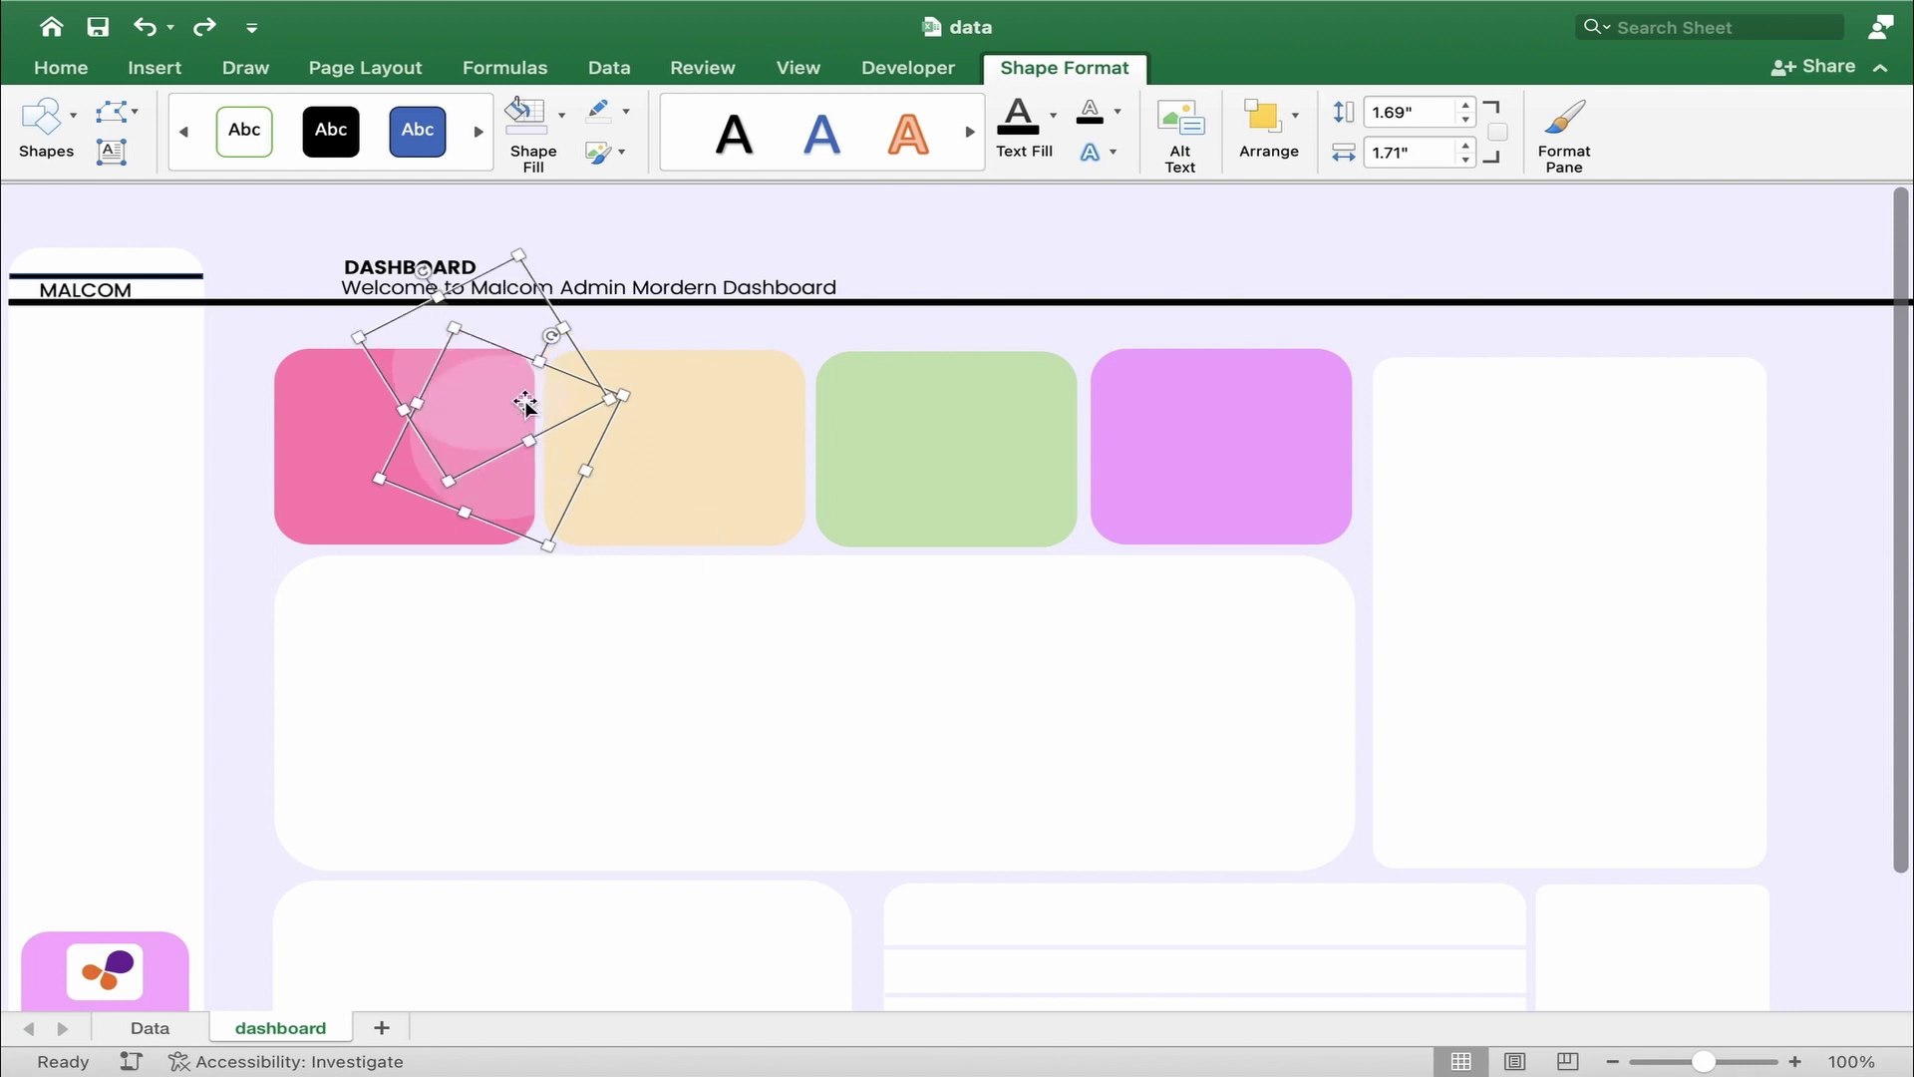
- Duplicate the pink card's lower chord and place the copy against the right edge of the cream card
left_click(757, 438)
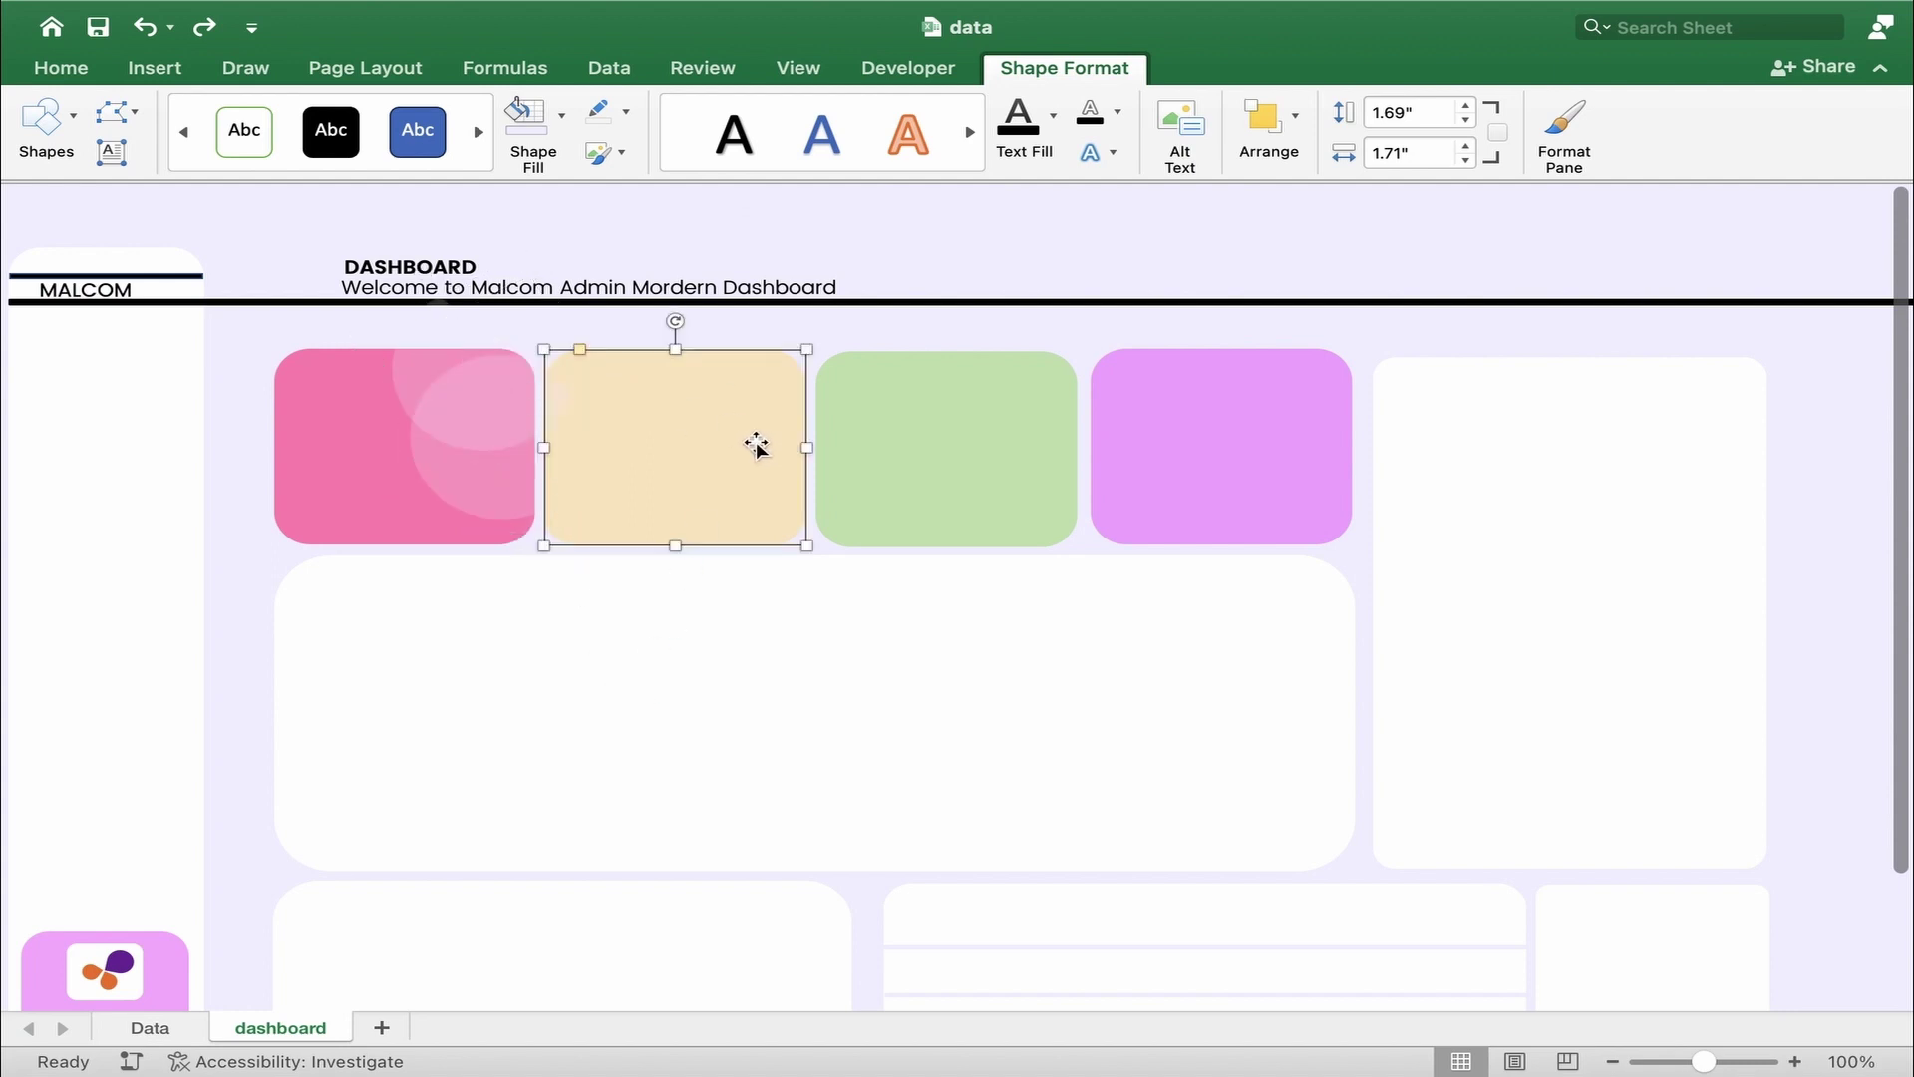
left_click(447, 420)
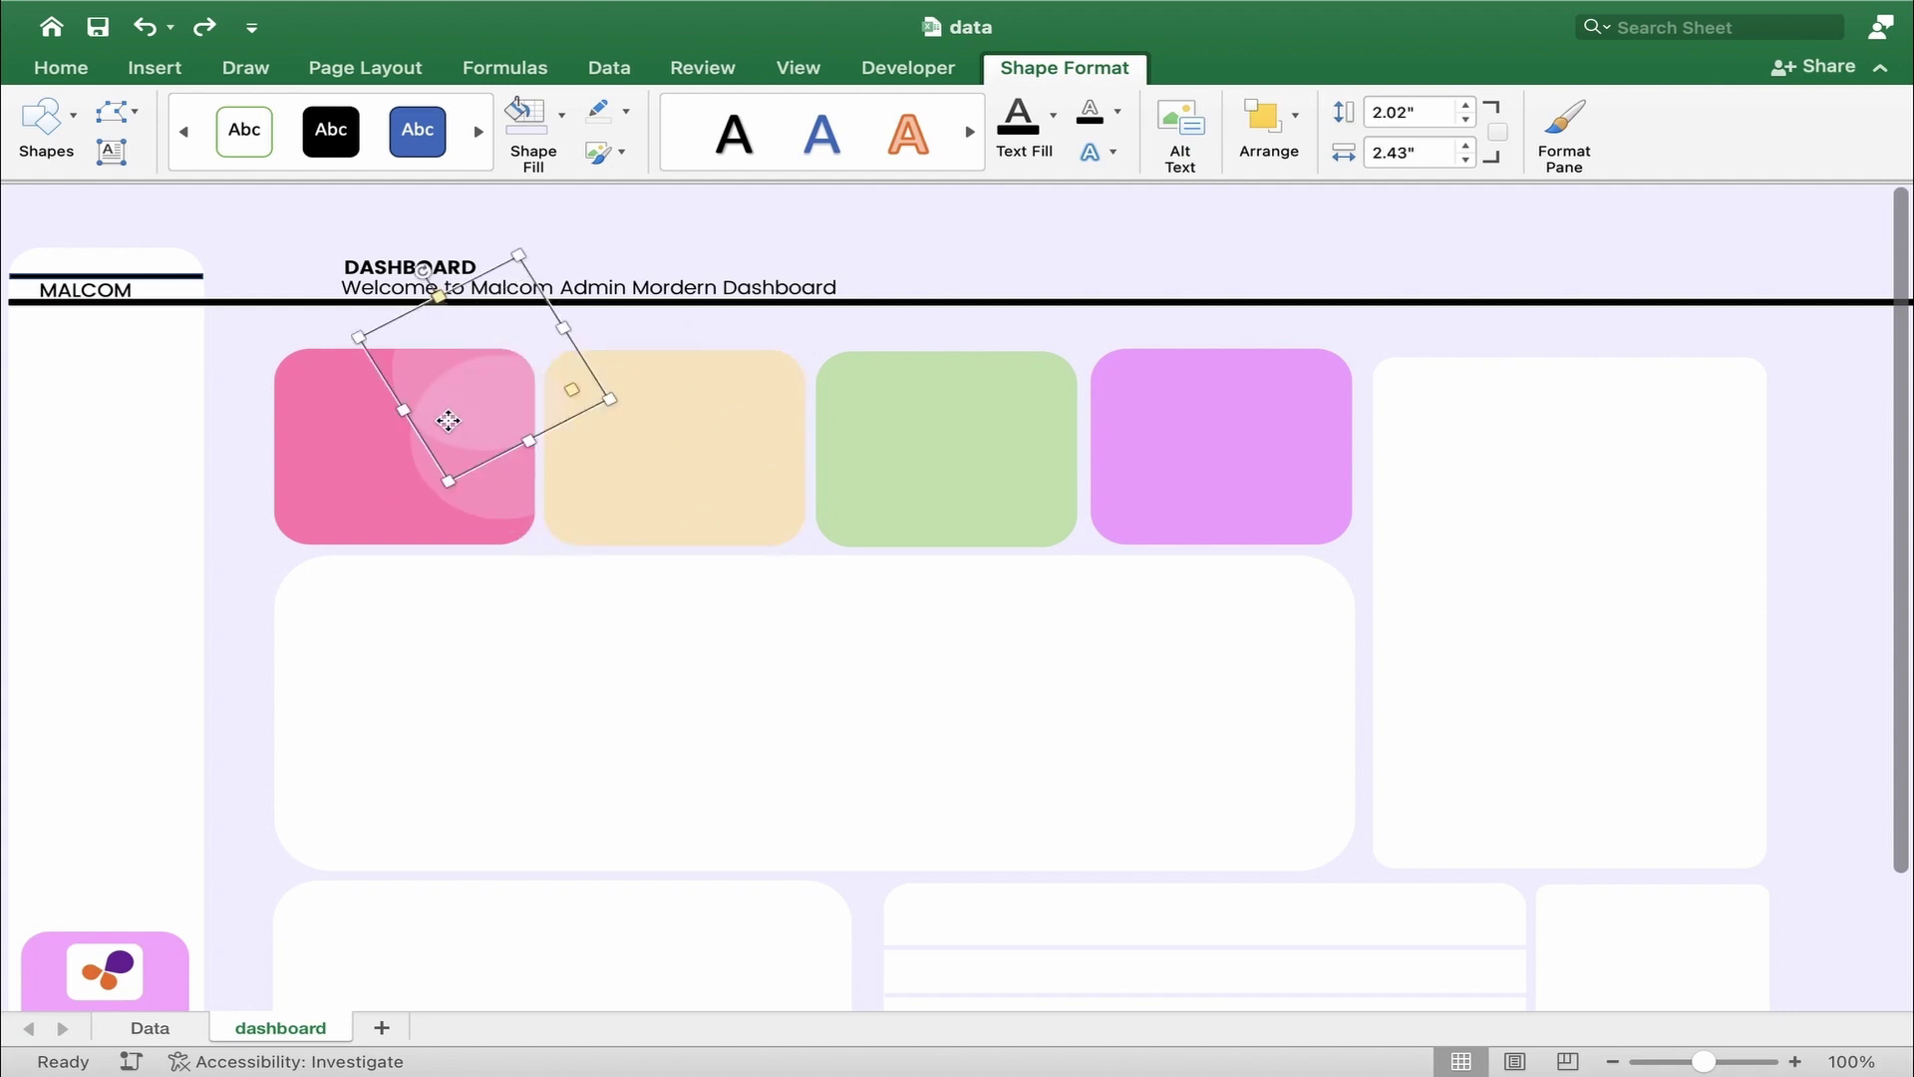
left_click(503, 496)
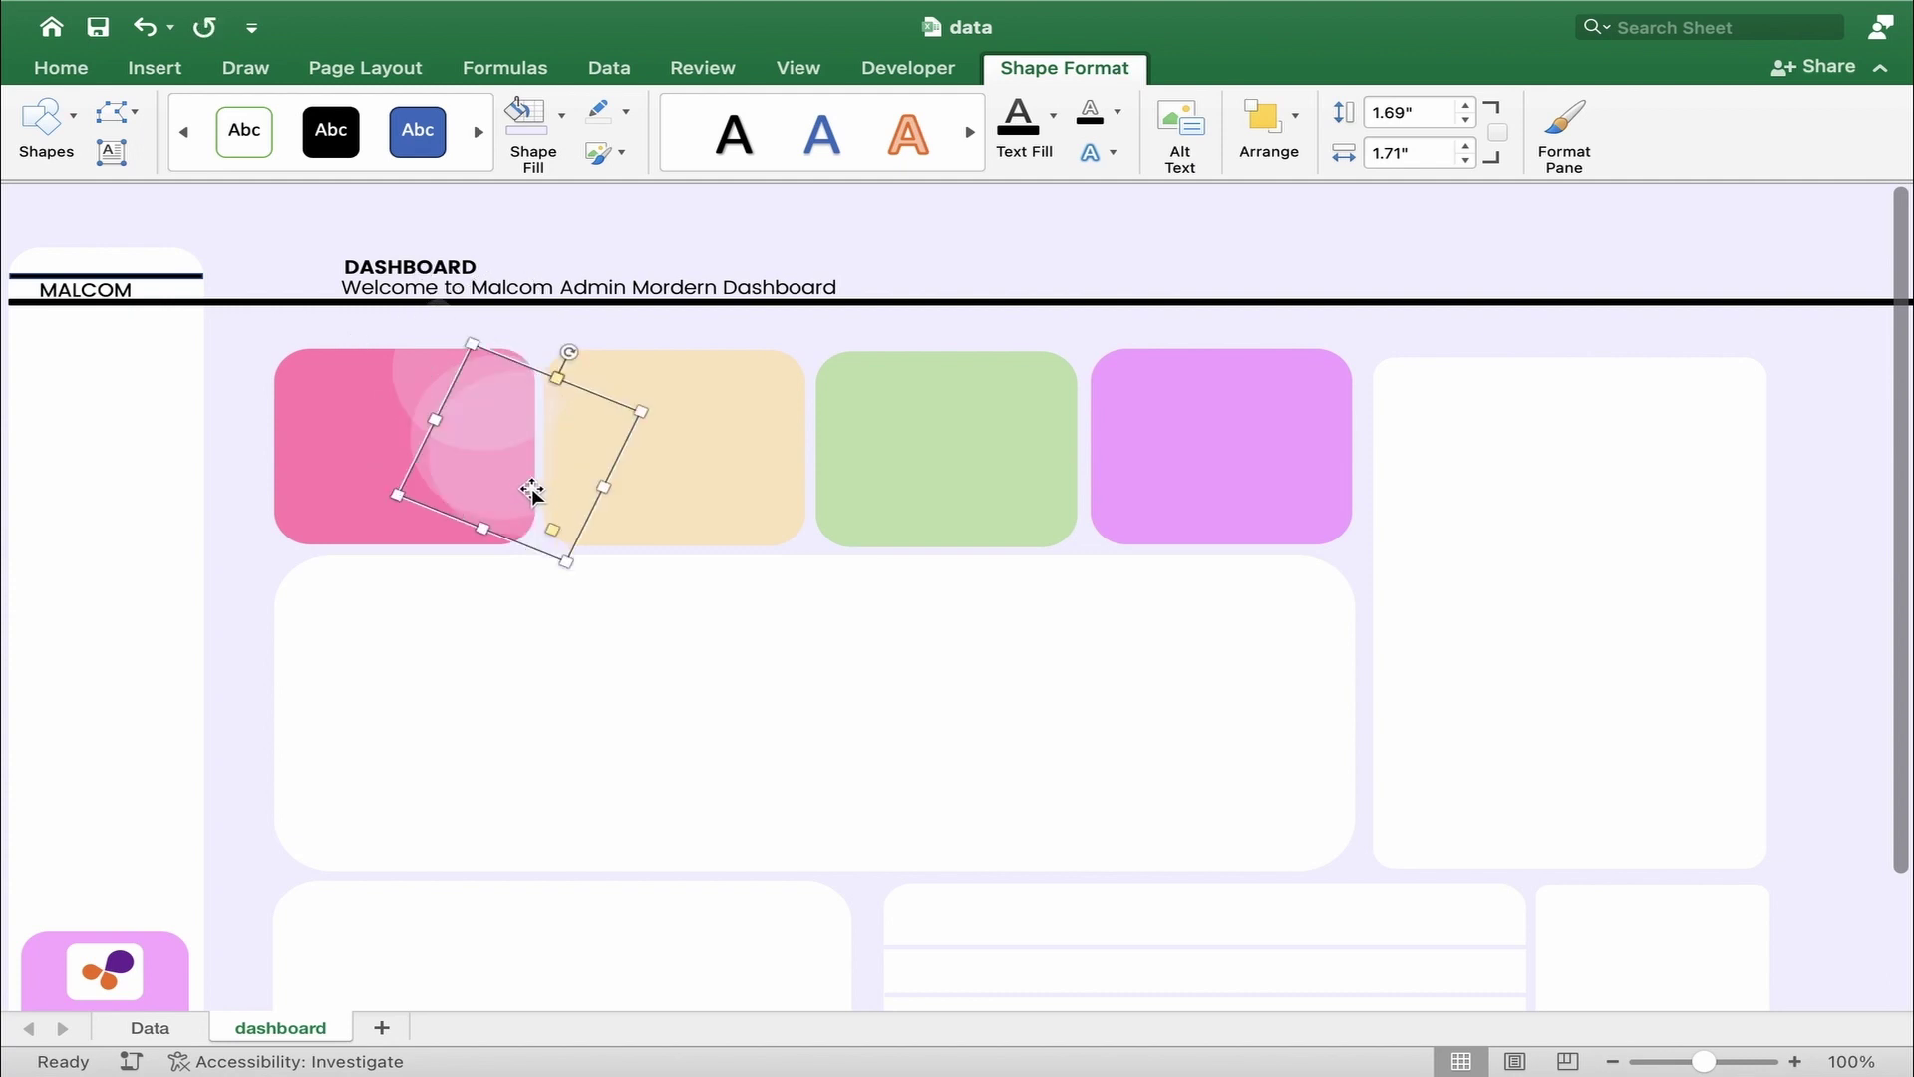
left_click_drag(530, 495, 781, 459)
- Duplicate the pink card's upper chord, place the copy across the cream card's upper edge and rotate it to overlap the lower chord
left_click(431, 369)
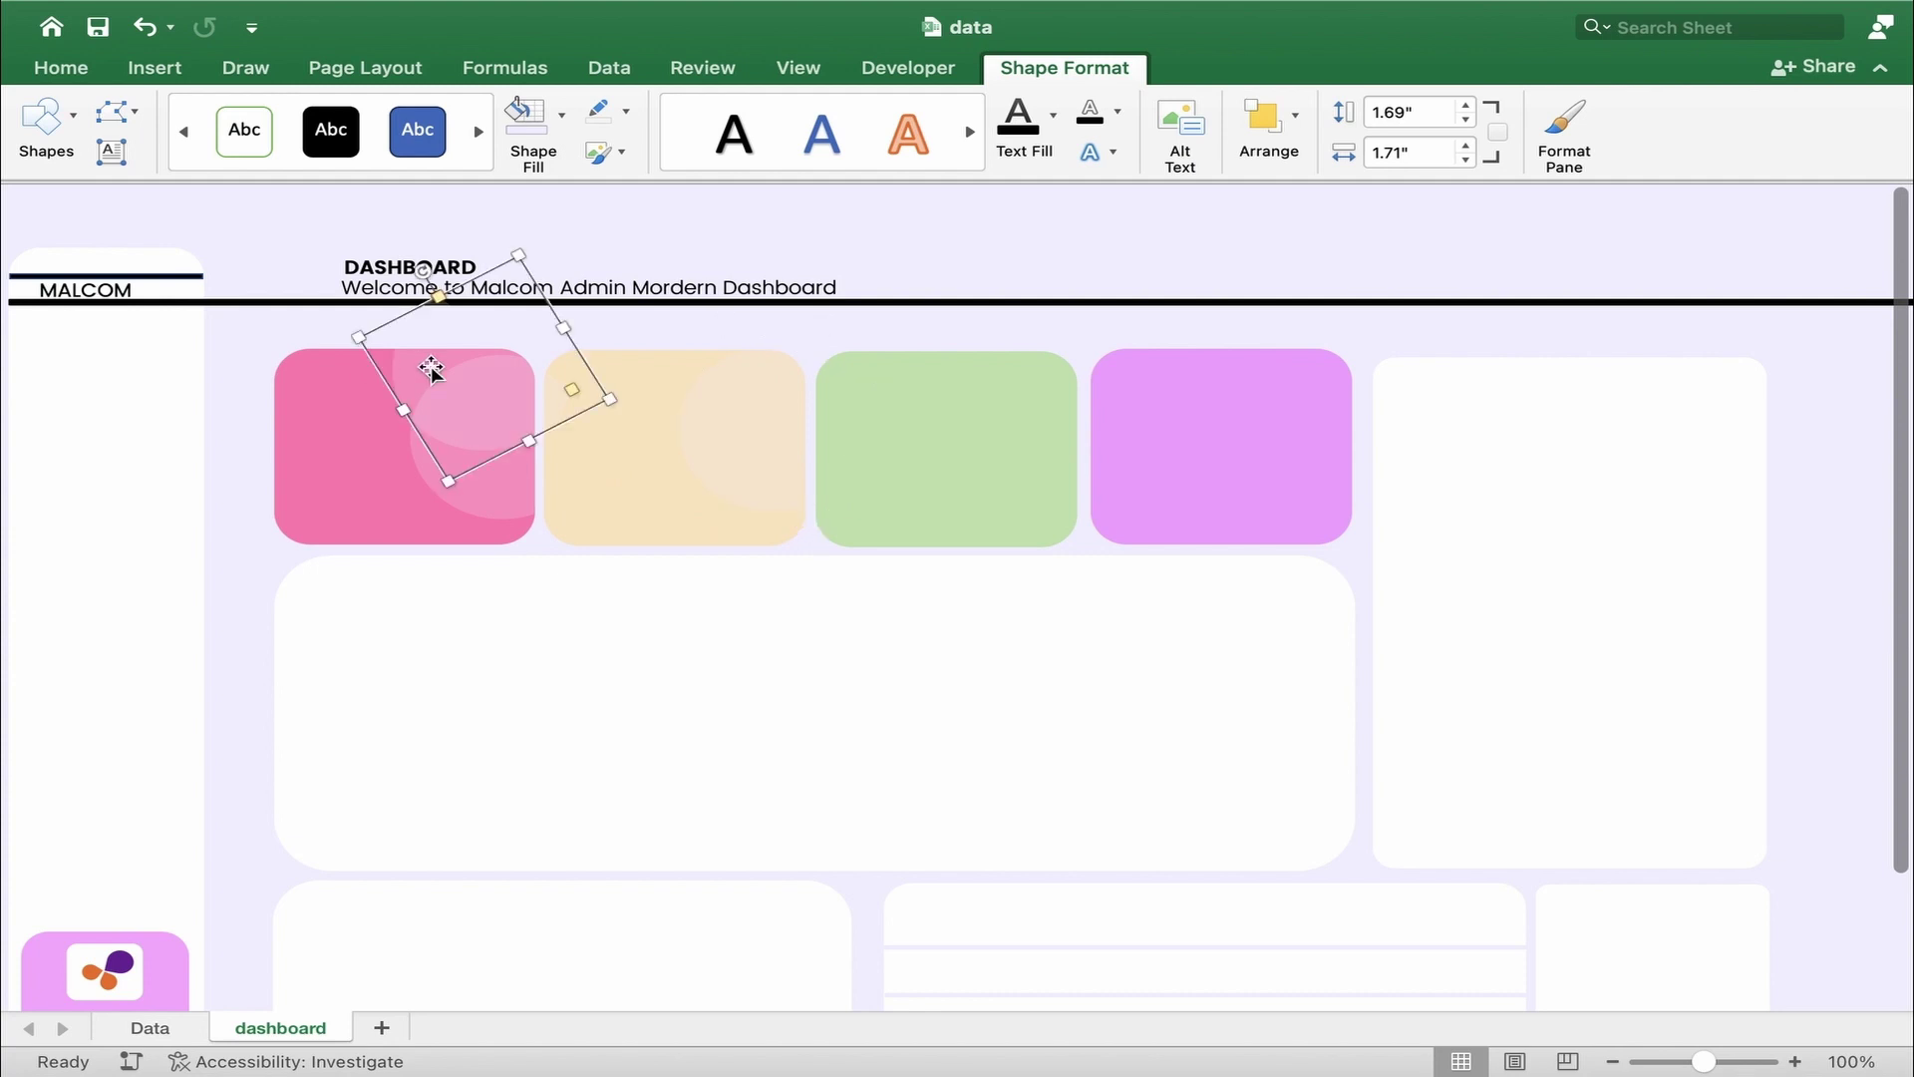
left_click_drag(495, 389, 732, 388)
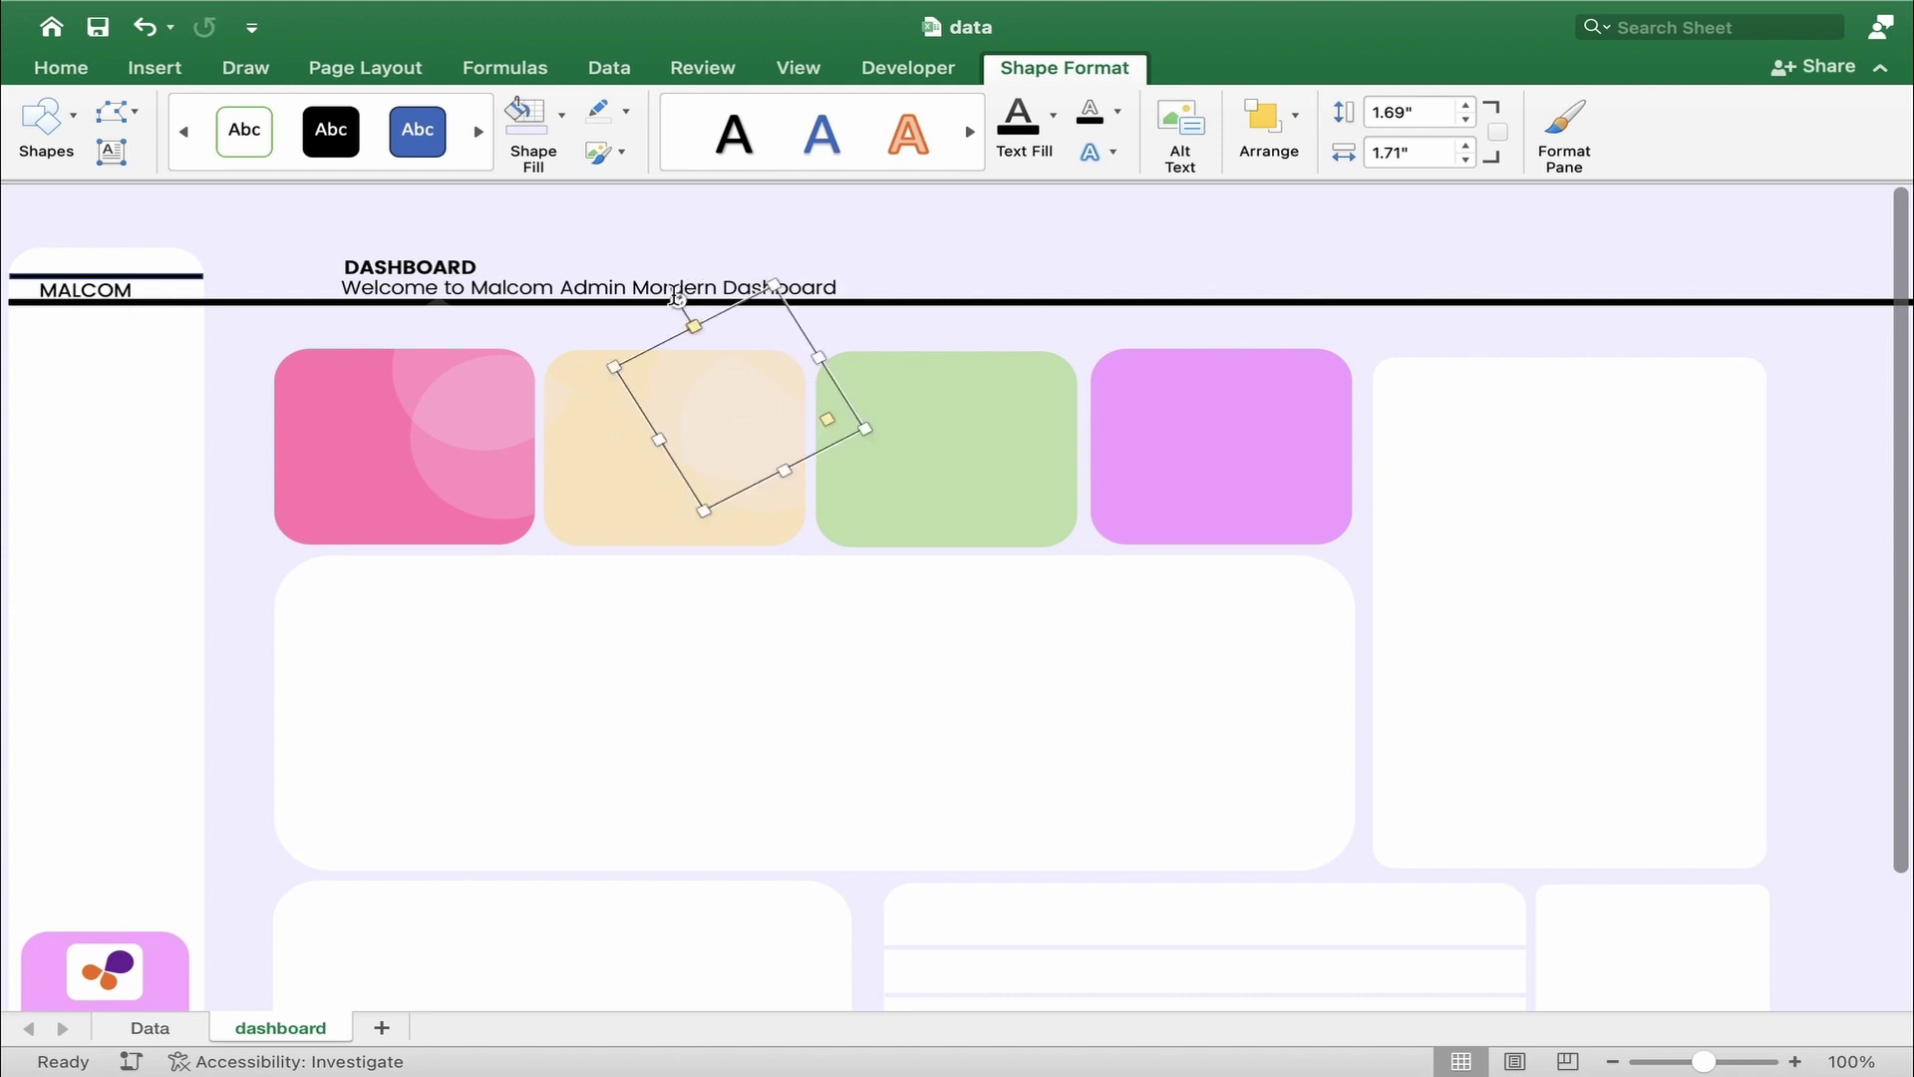
left_click_drag(678, 302, 714, 289)
left_click_drag(714, 422, 706, 383)
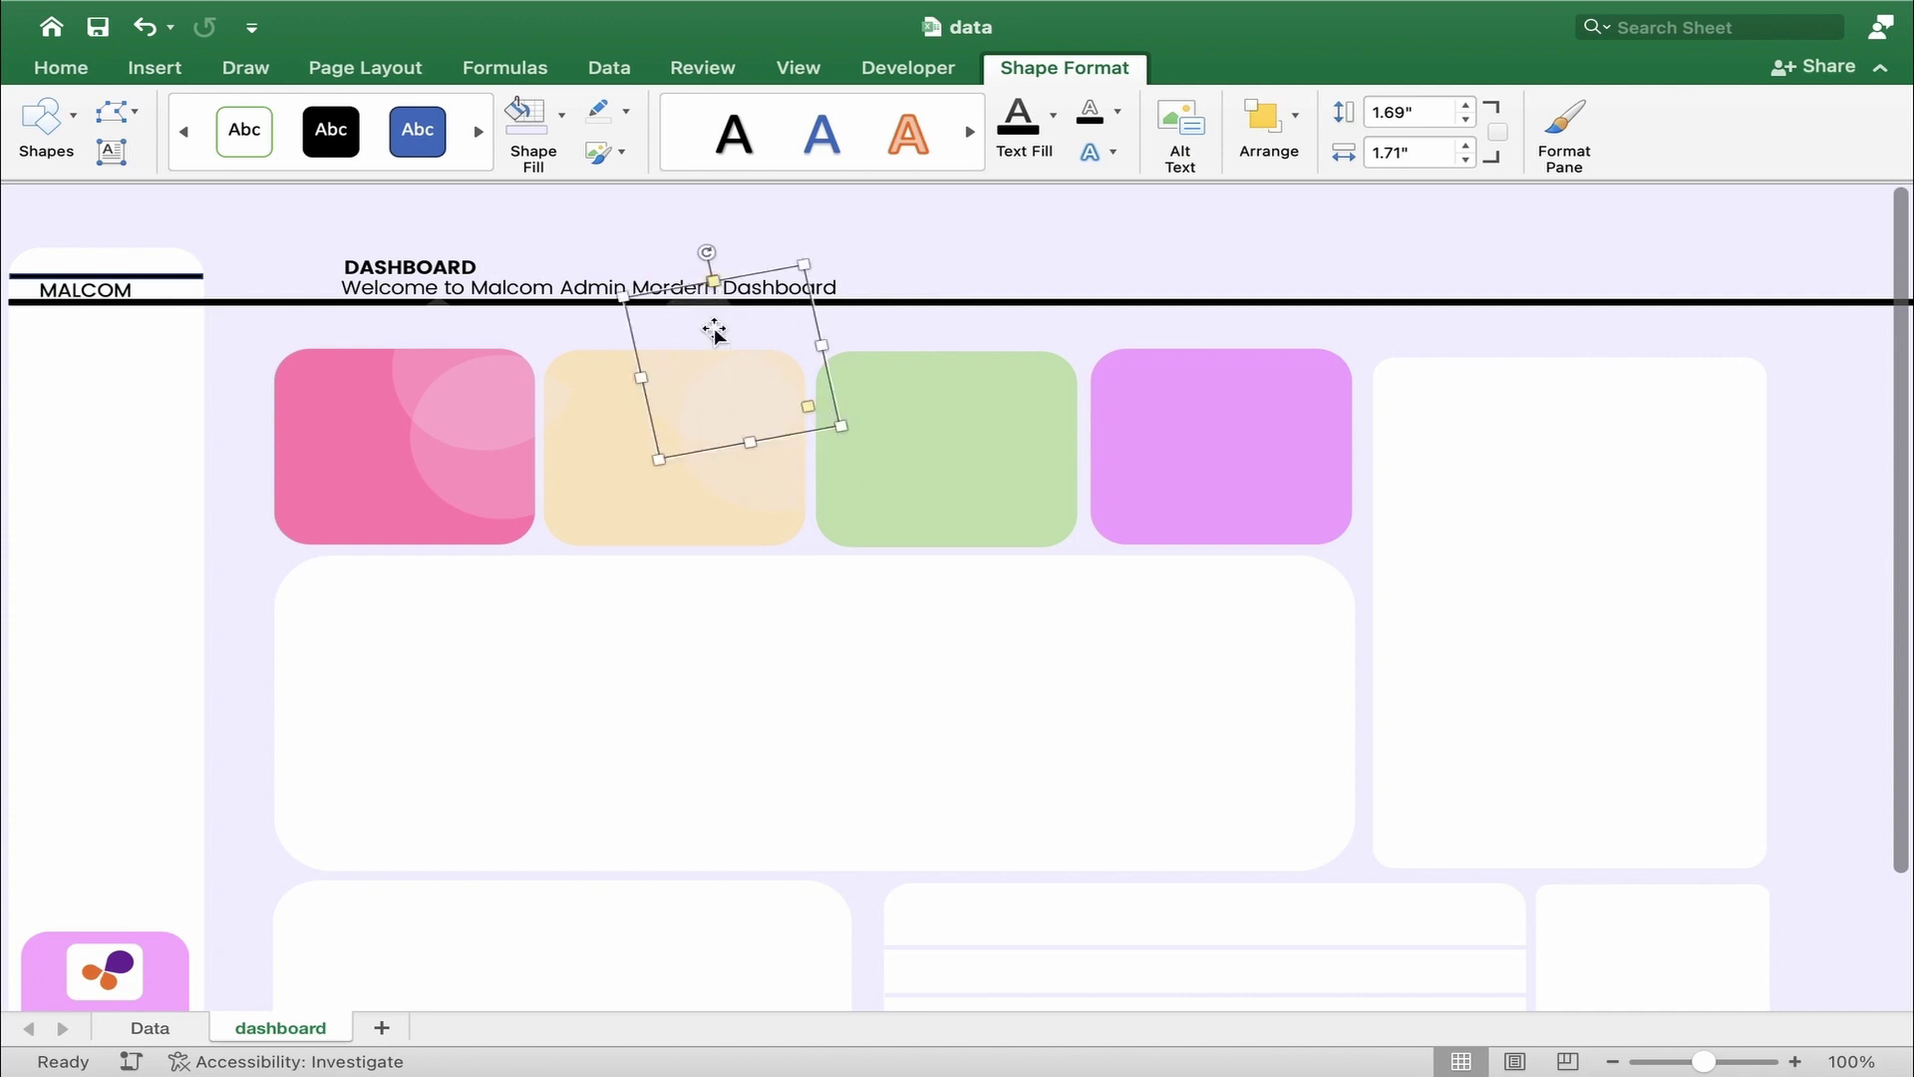
left_click_drag(711, 248, 623, 308)
- Decorate the green card with two chord copies, one against its right edge and one rotated across its upper edge
left_click_drag(718, 425, 750, 495)
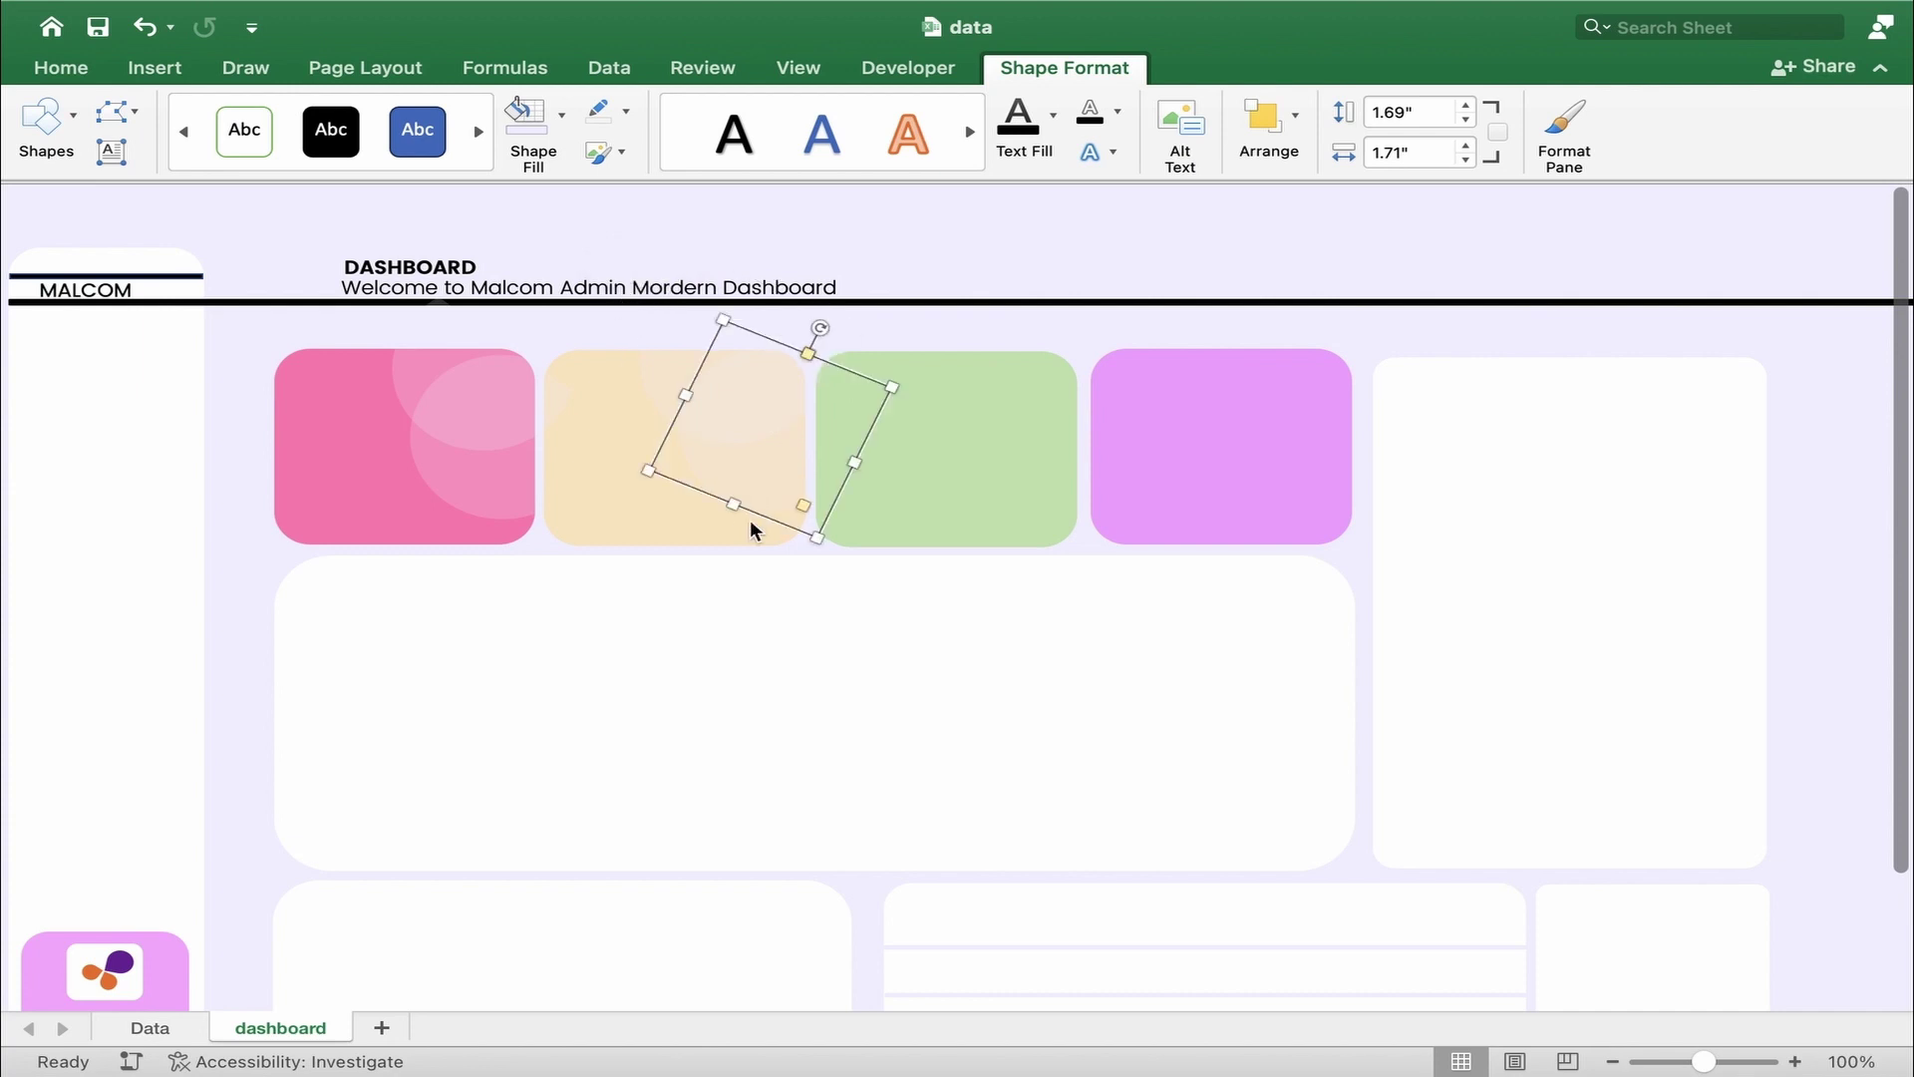
left_click_drag(785, 440, 1005, 425)
left_click_drag(1017, 330, 953, 328)
left_click_drag(964, 448, 1000, 372)
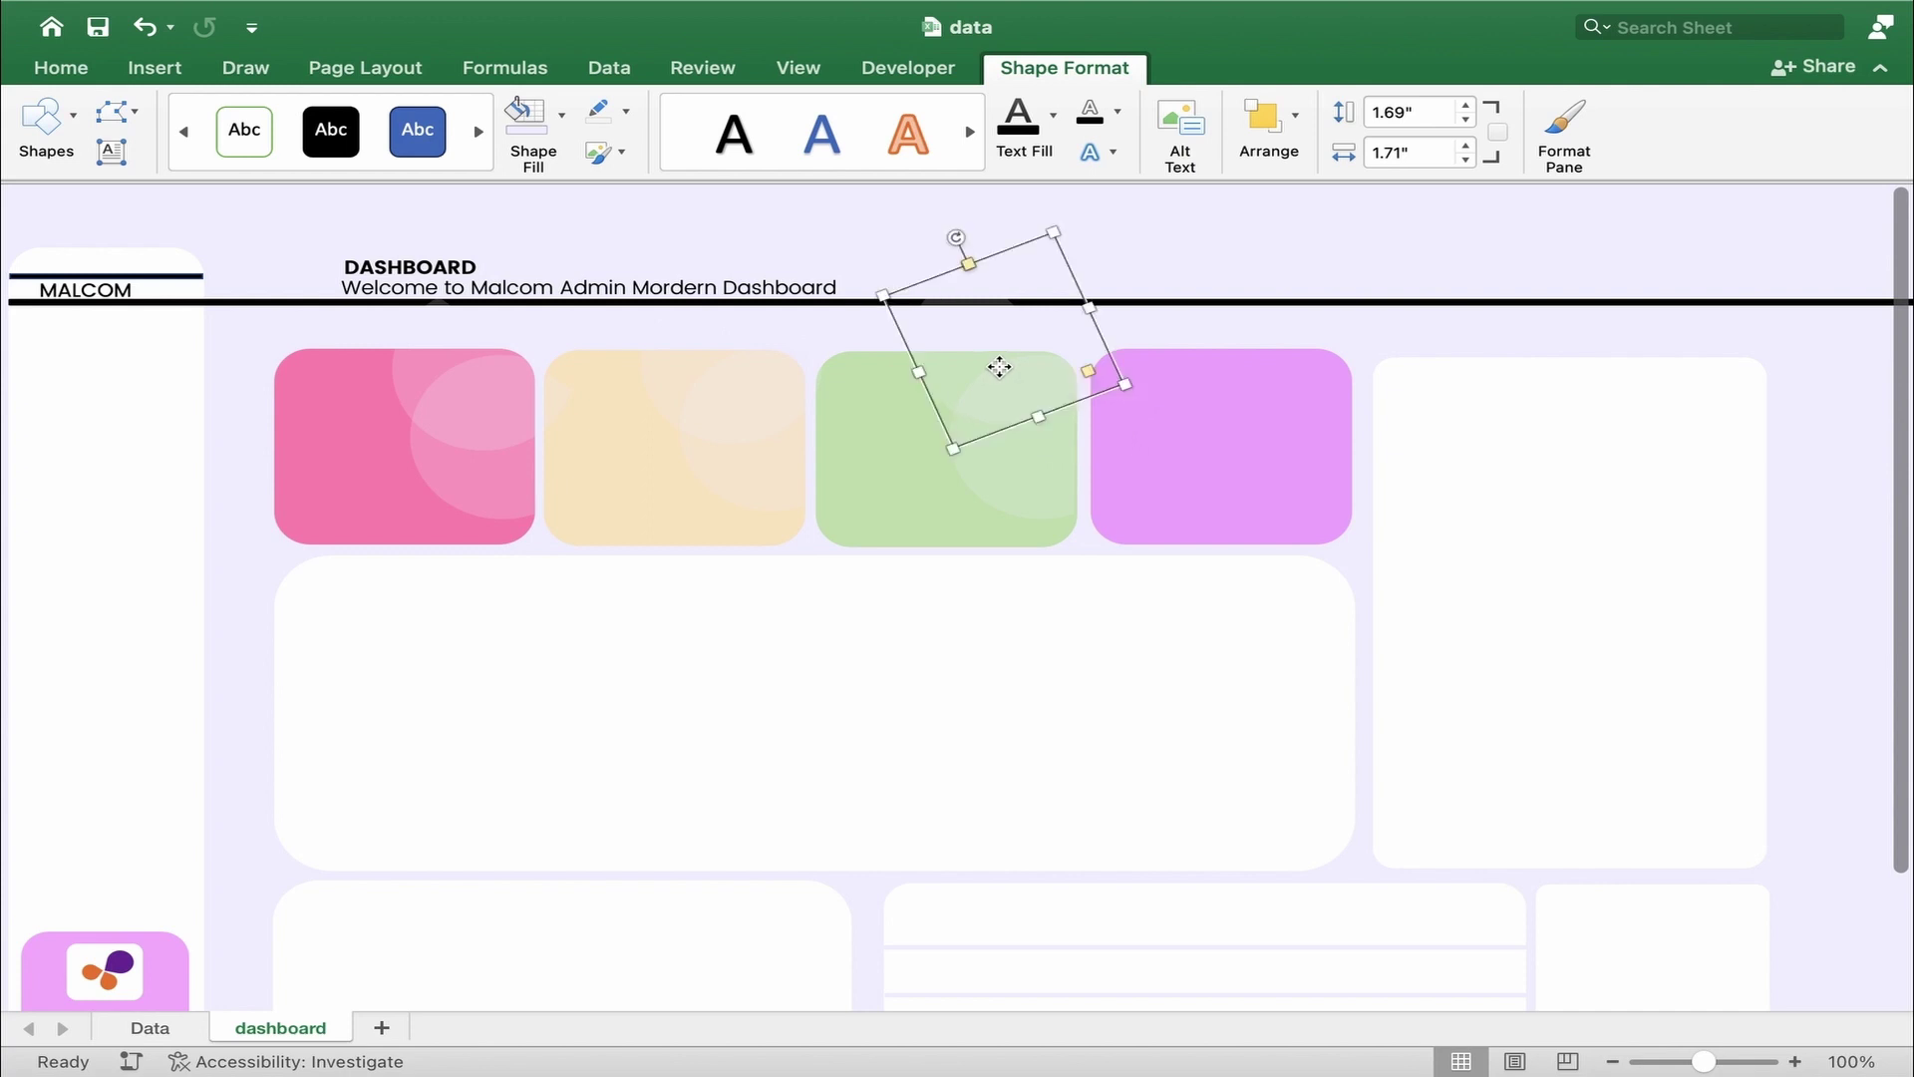
- Copy the green card's lower chord to the purple card's right edge and place a second, rotated copy across its upper edge
left_click(1005, 486)
left_click_drag(1063, 492, 1254, 369)
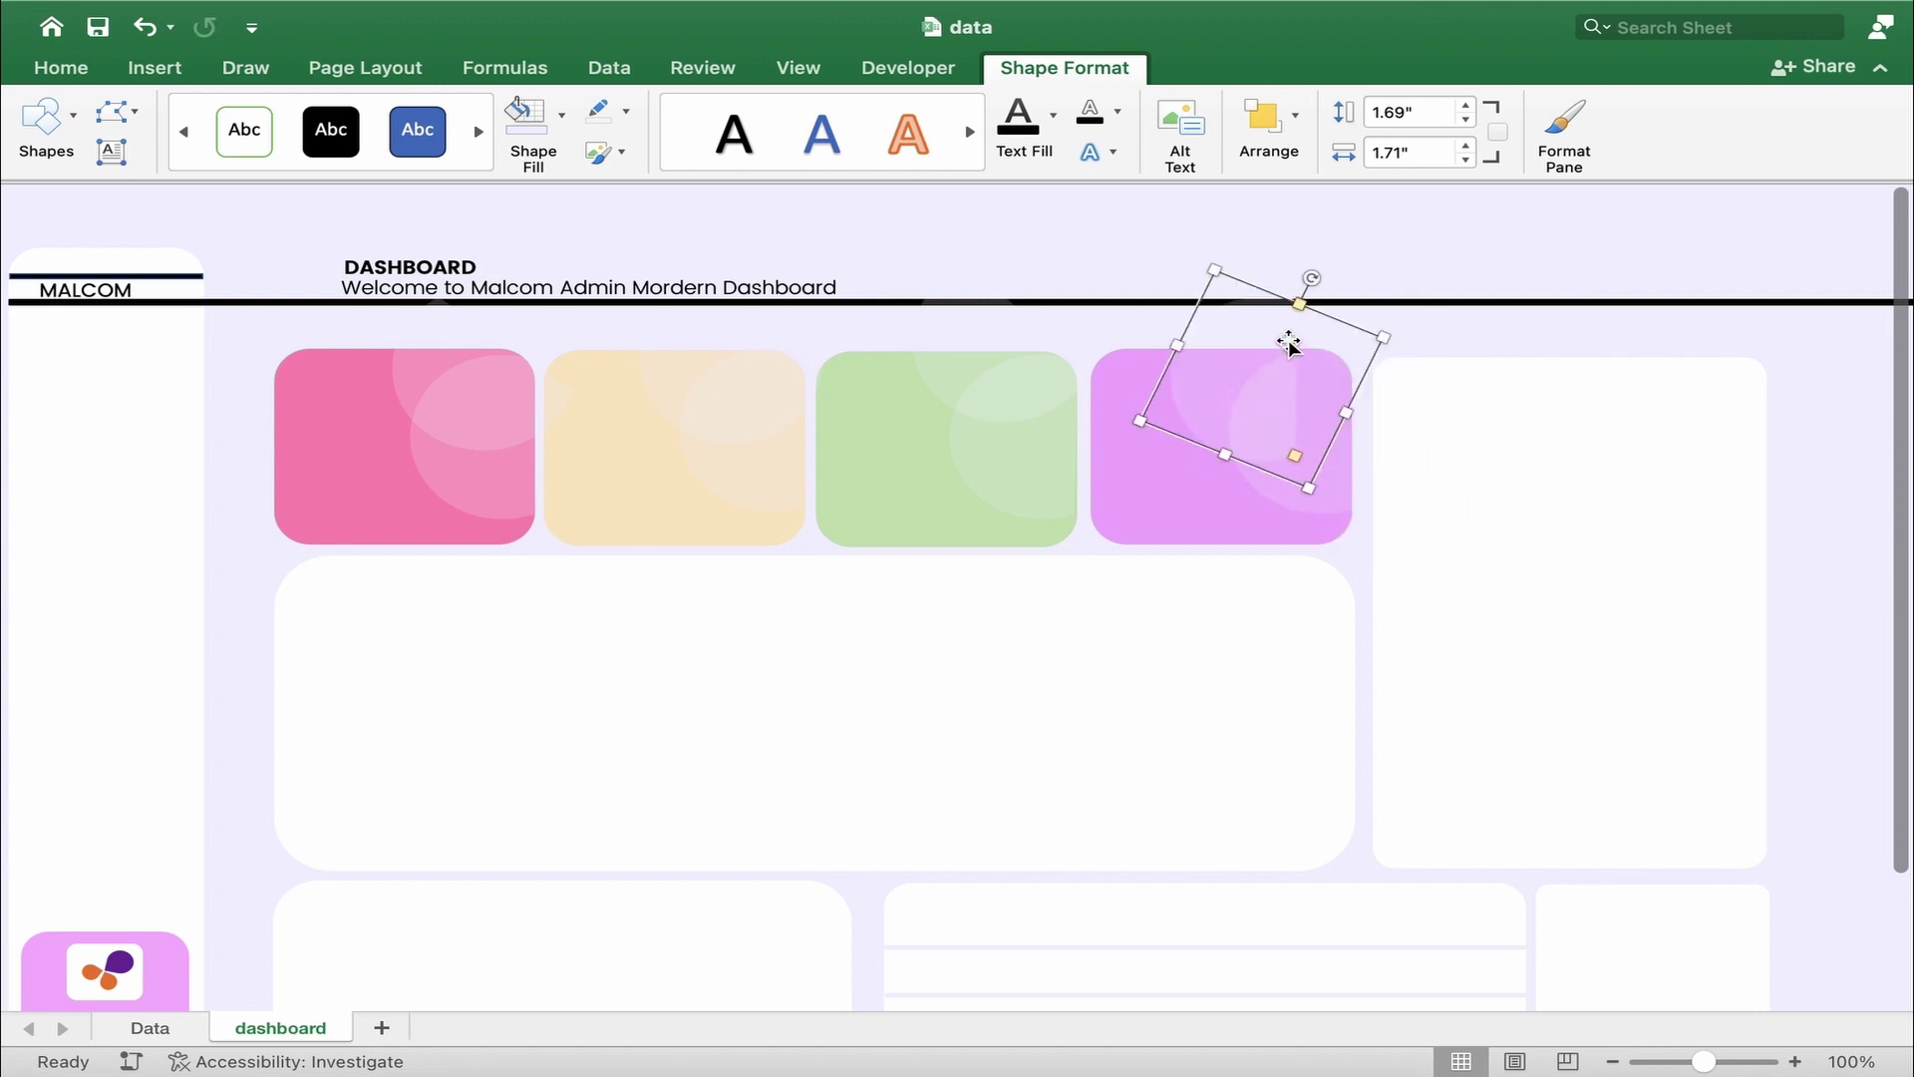
left_click_drag(1315, 278, 1303, 379)
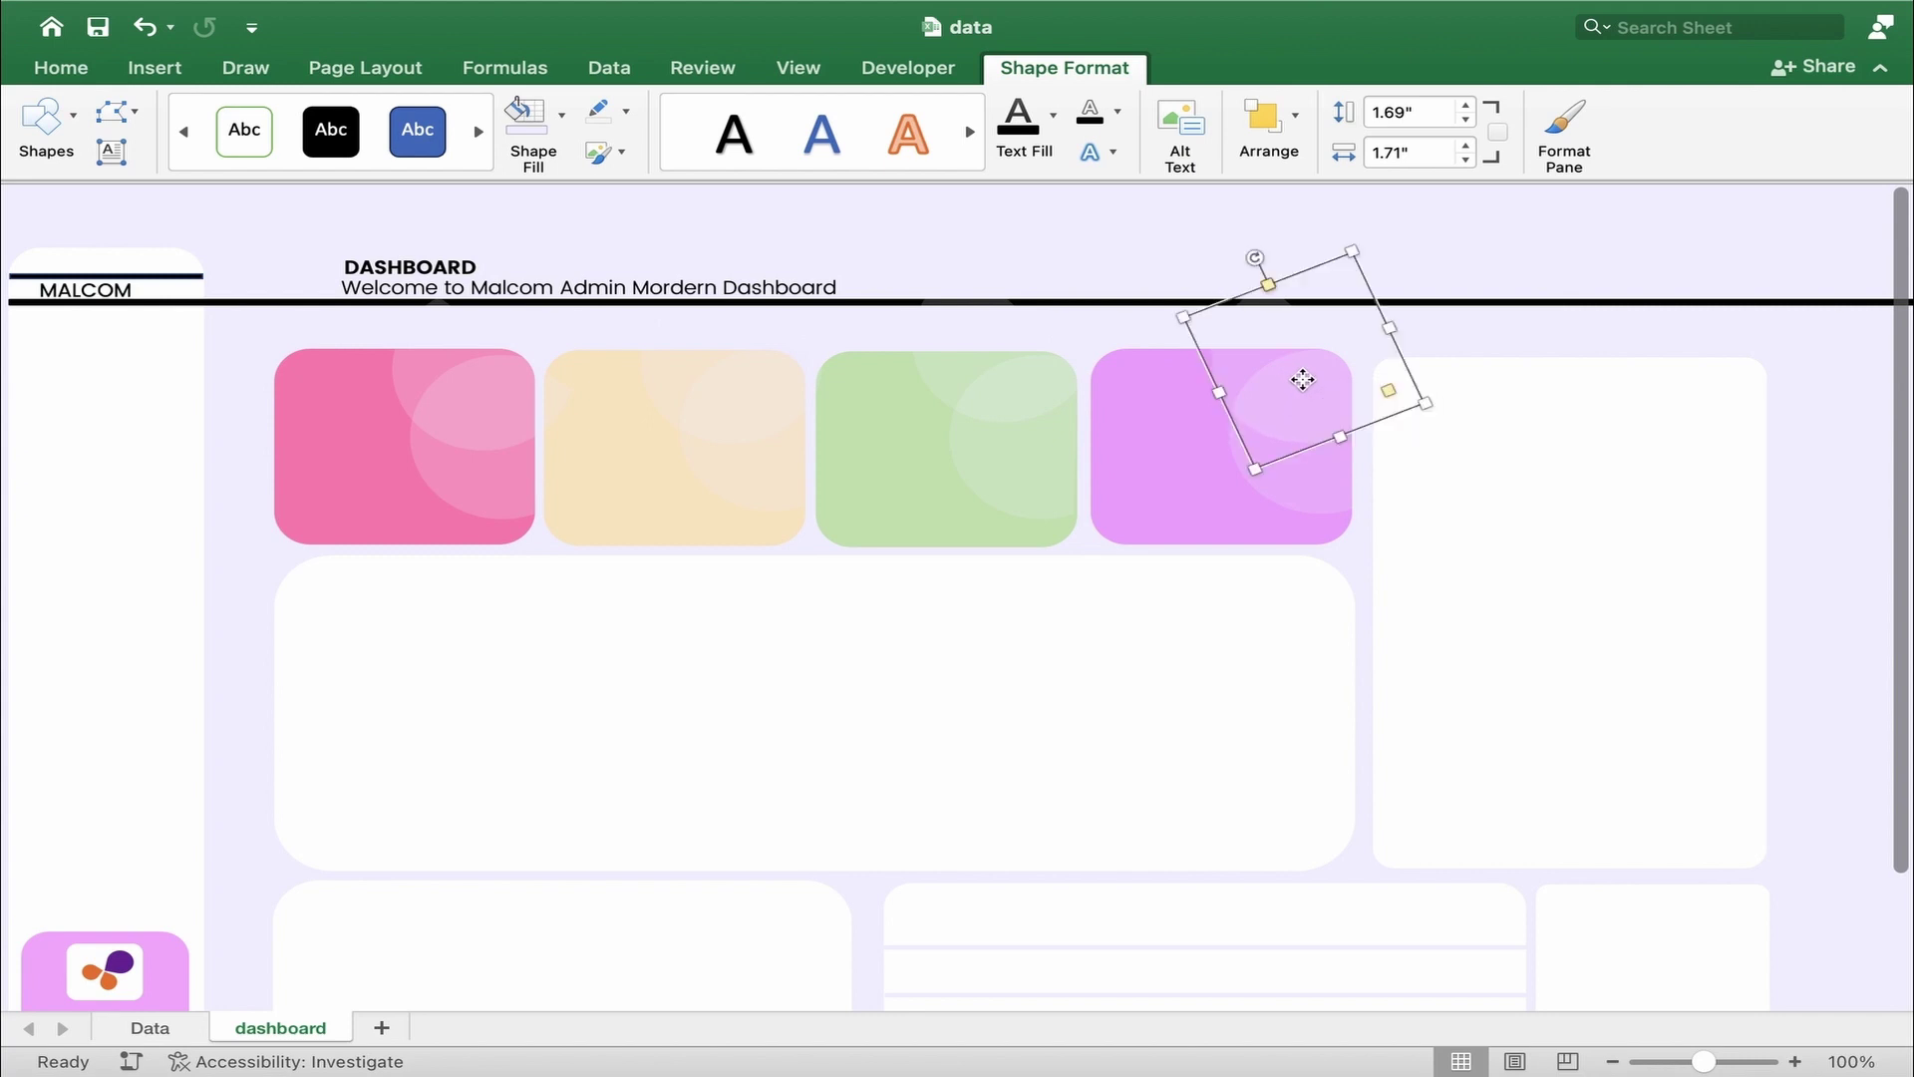
- Deselect the chord and collapse the ribbon to show the whole dashboard
left_click(1574, 220)
left_click(1881, 69)
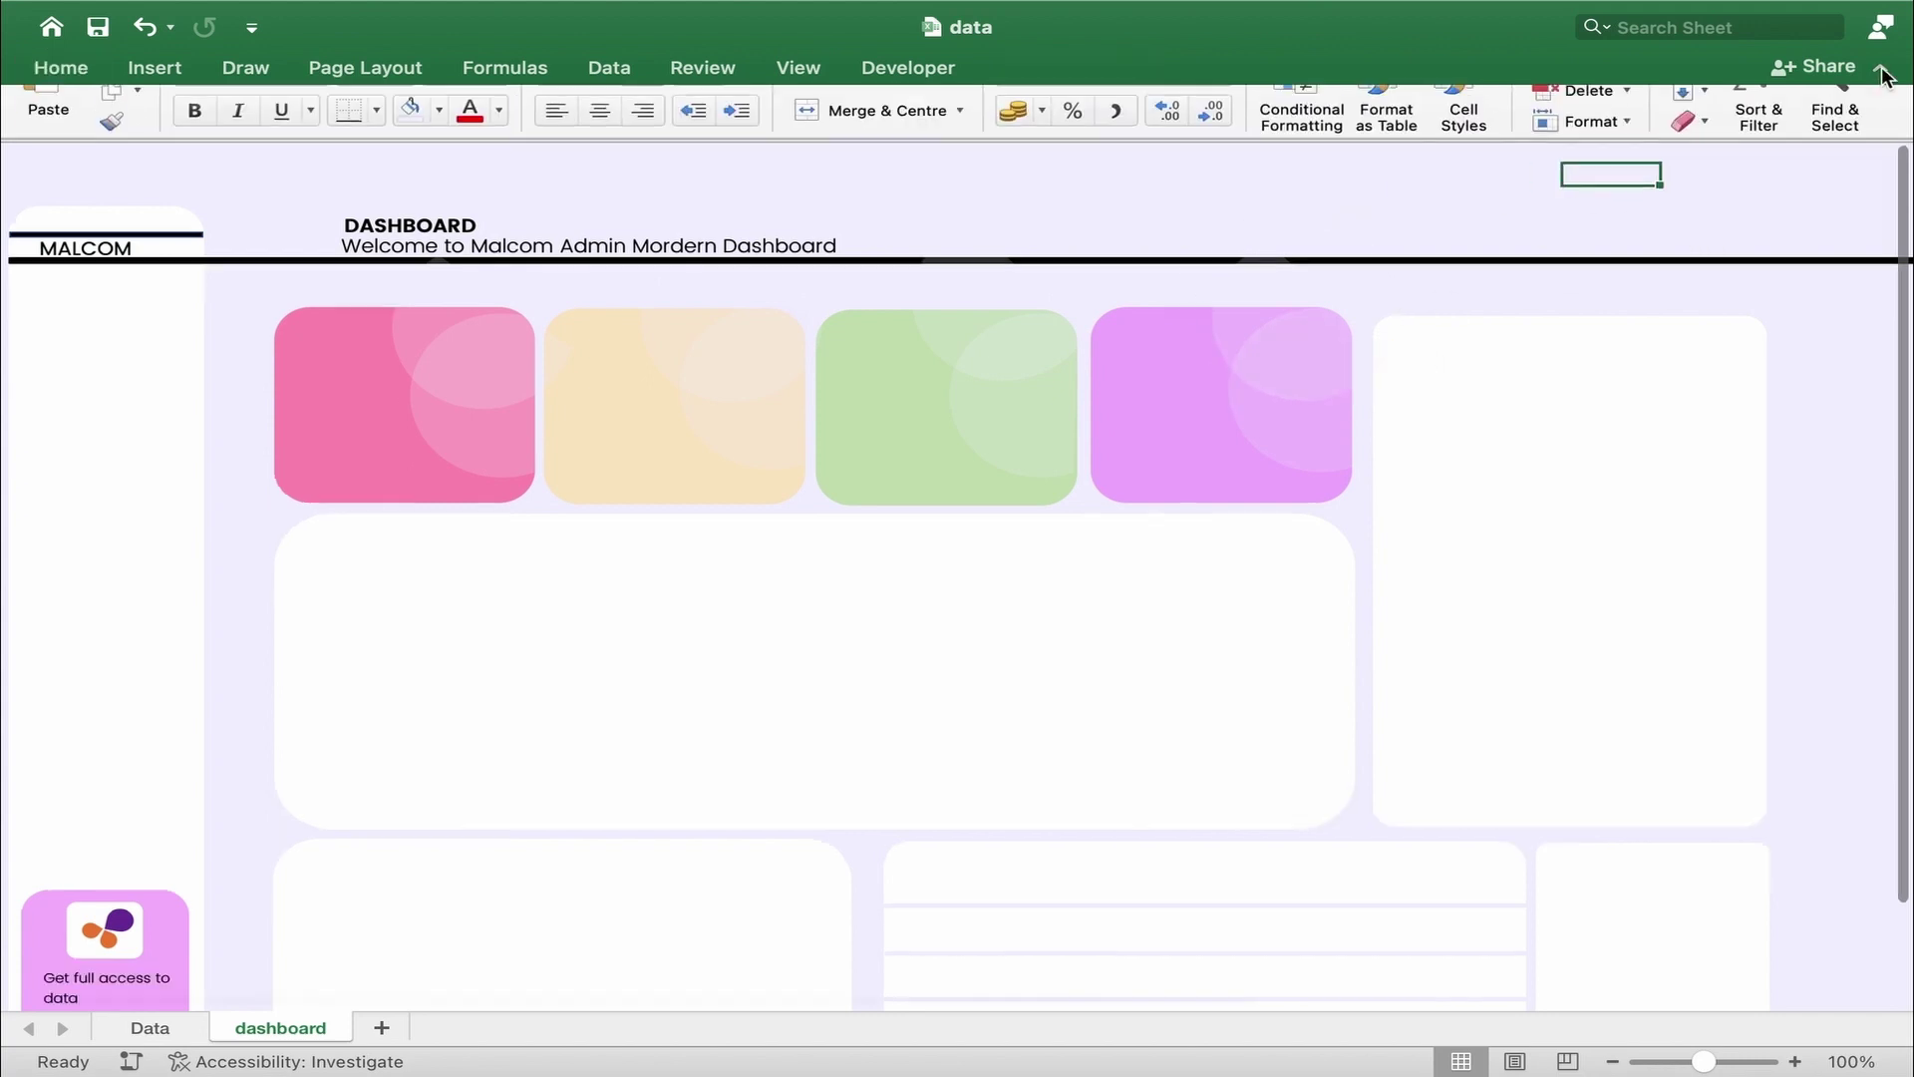
left_click(1853, 313)
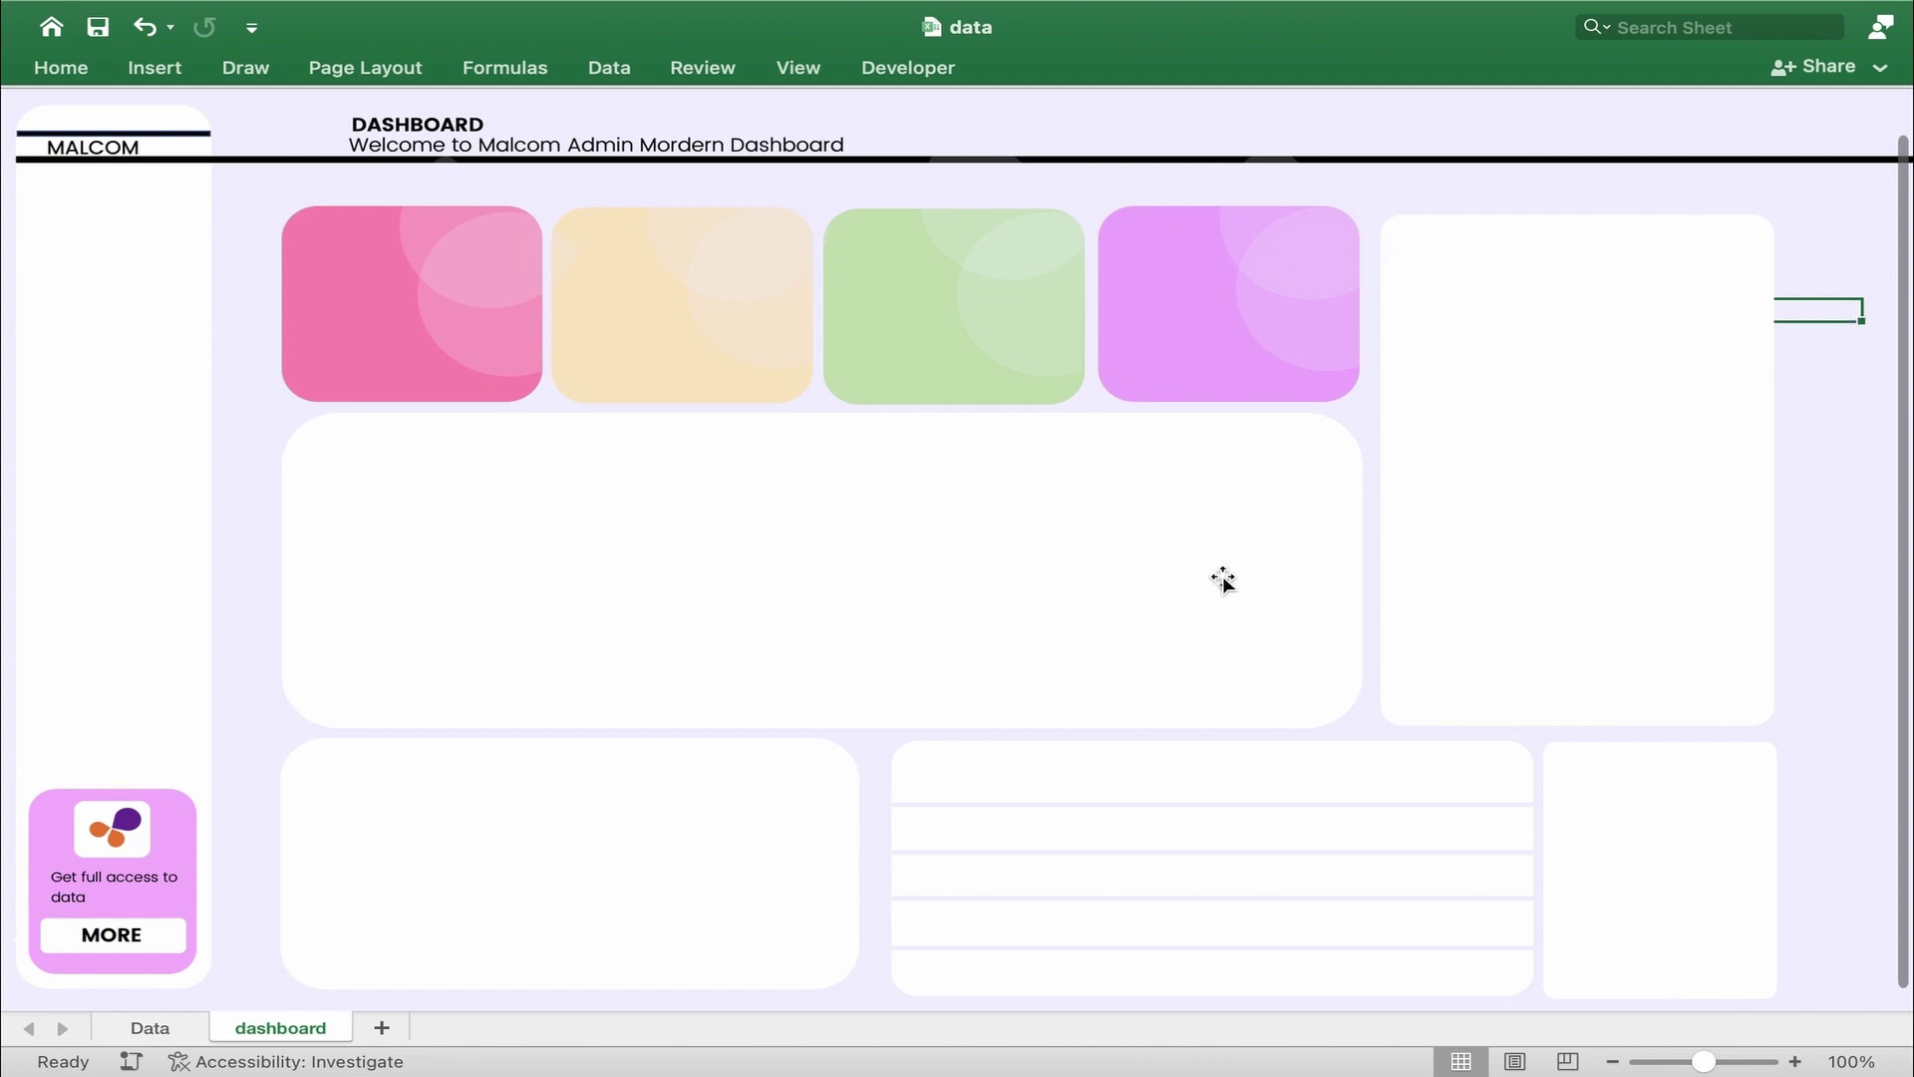
- Place a copy of the DASHBOARD heading at the left side of the pink card and change its text to TOTAL SALES
mouse_move(1376, 10)
left_click(359, 123)
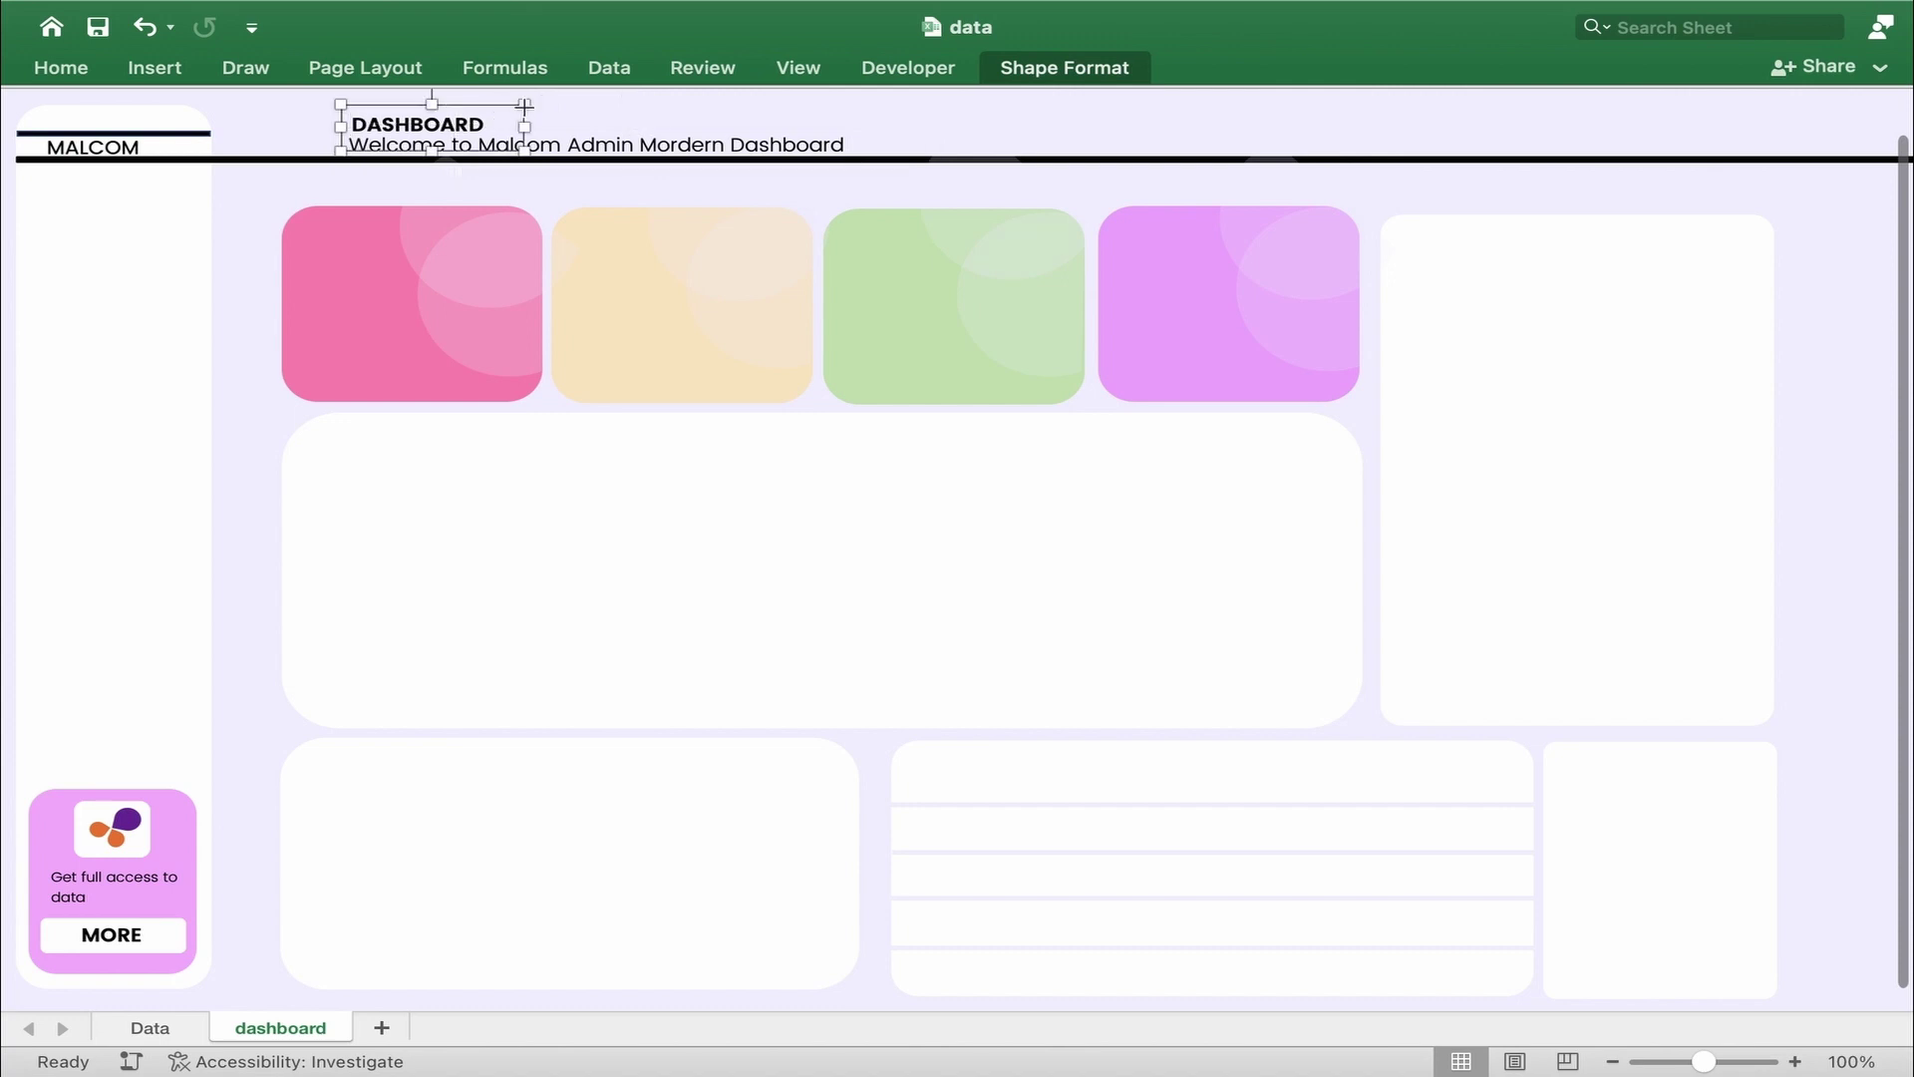
left_click_drag(526, 112, 410, 339)
double_click(379, 307)
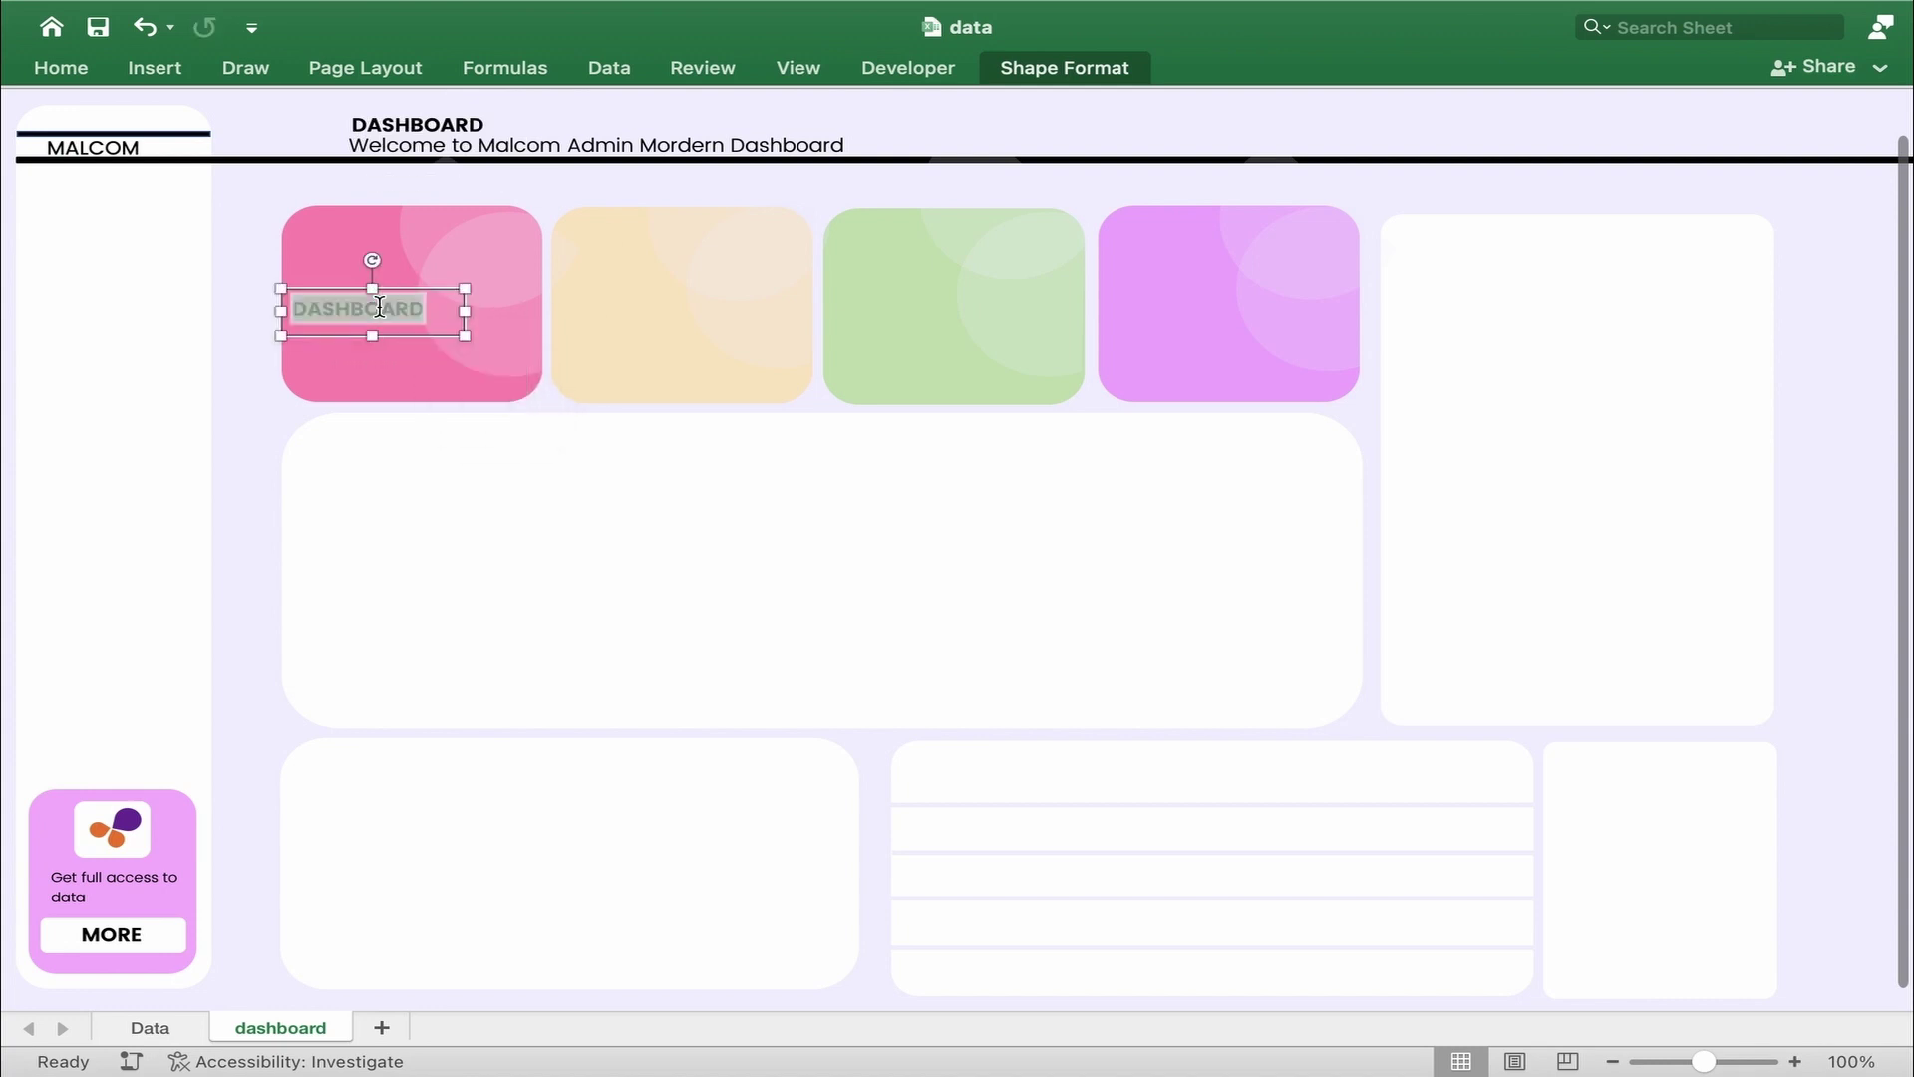
type("TP")
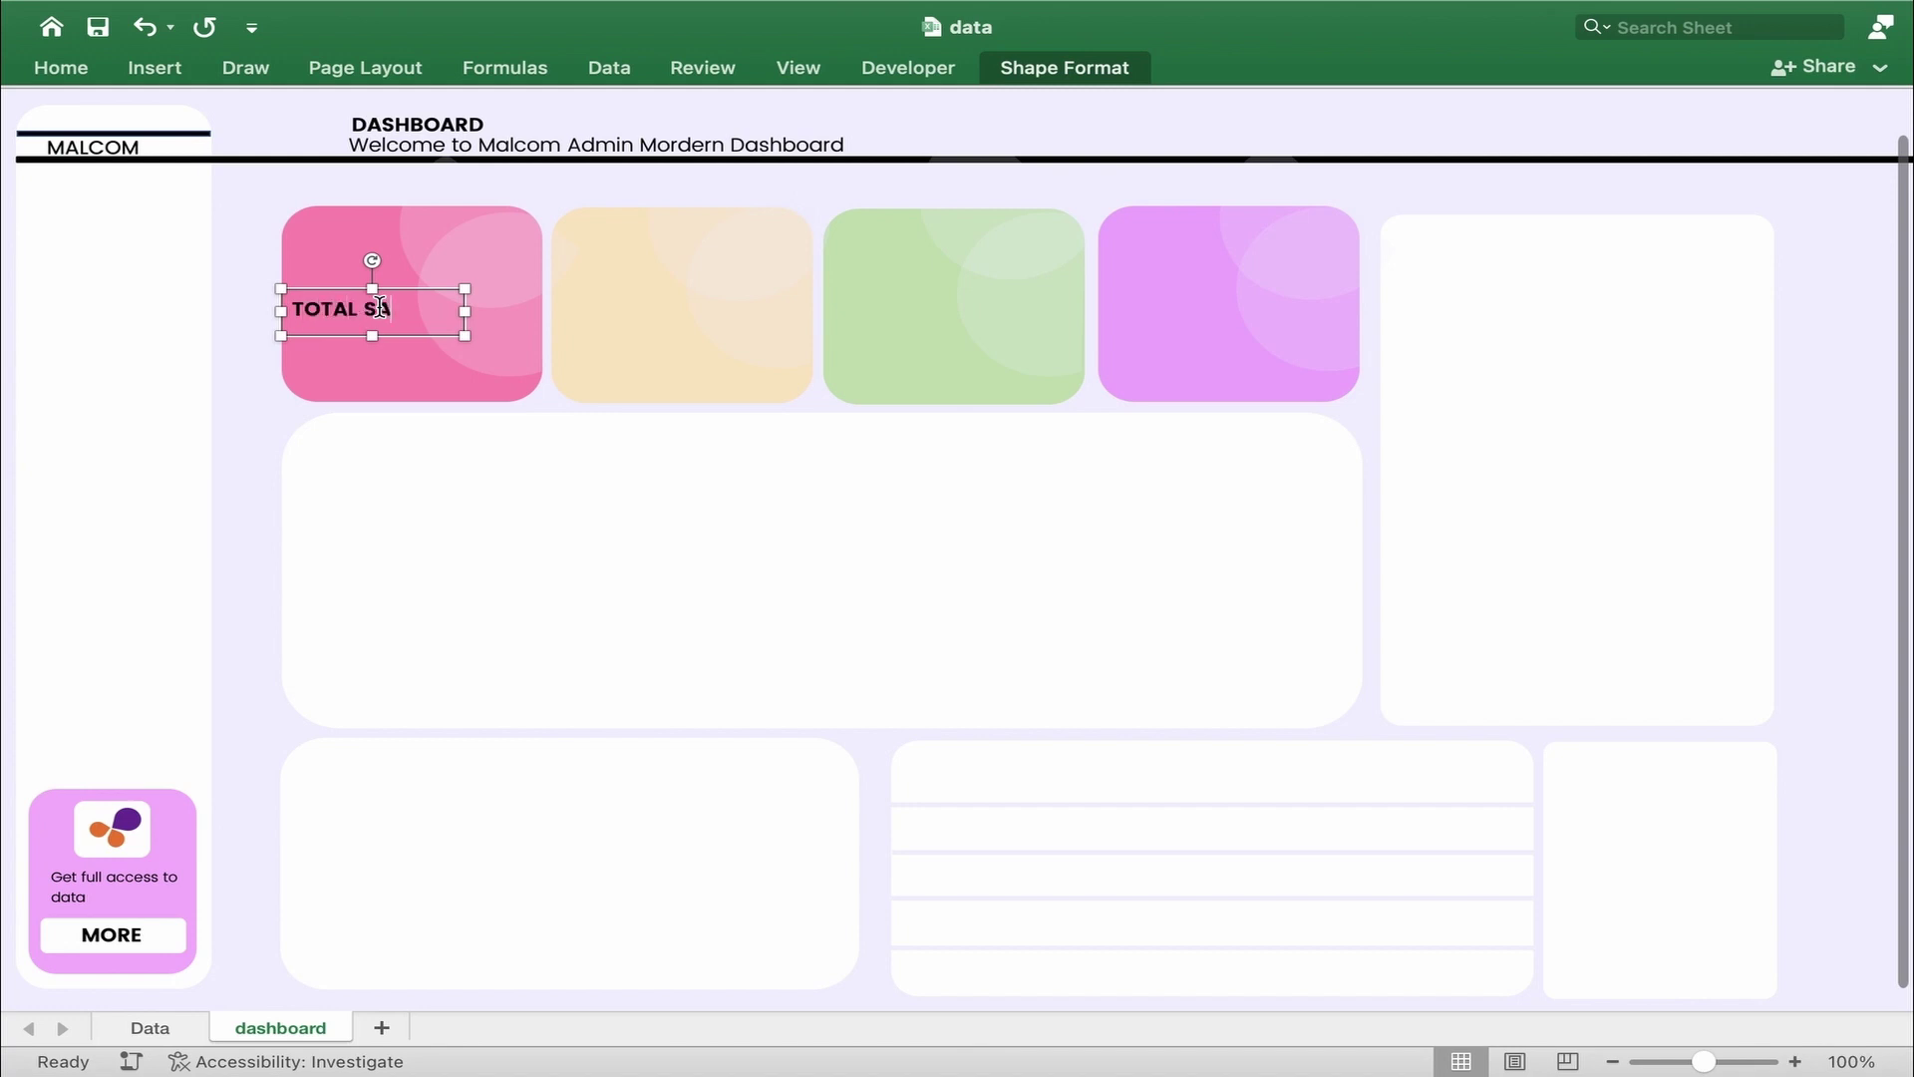
left_click(449, 480)
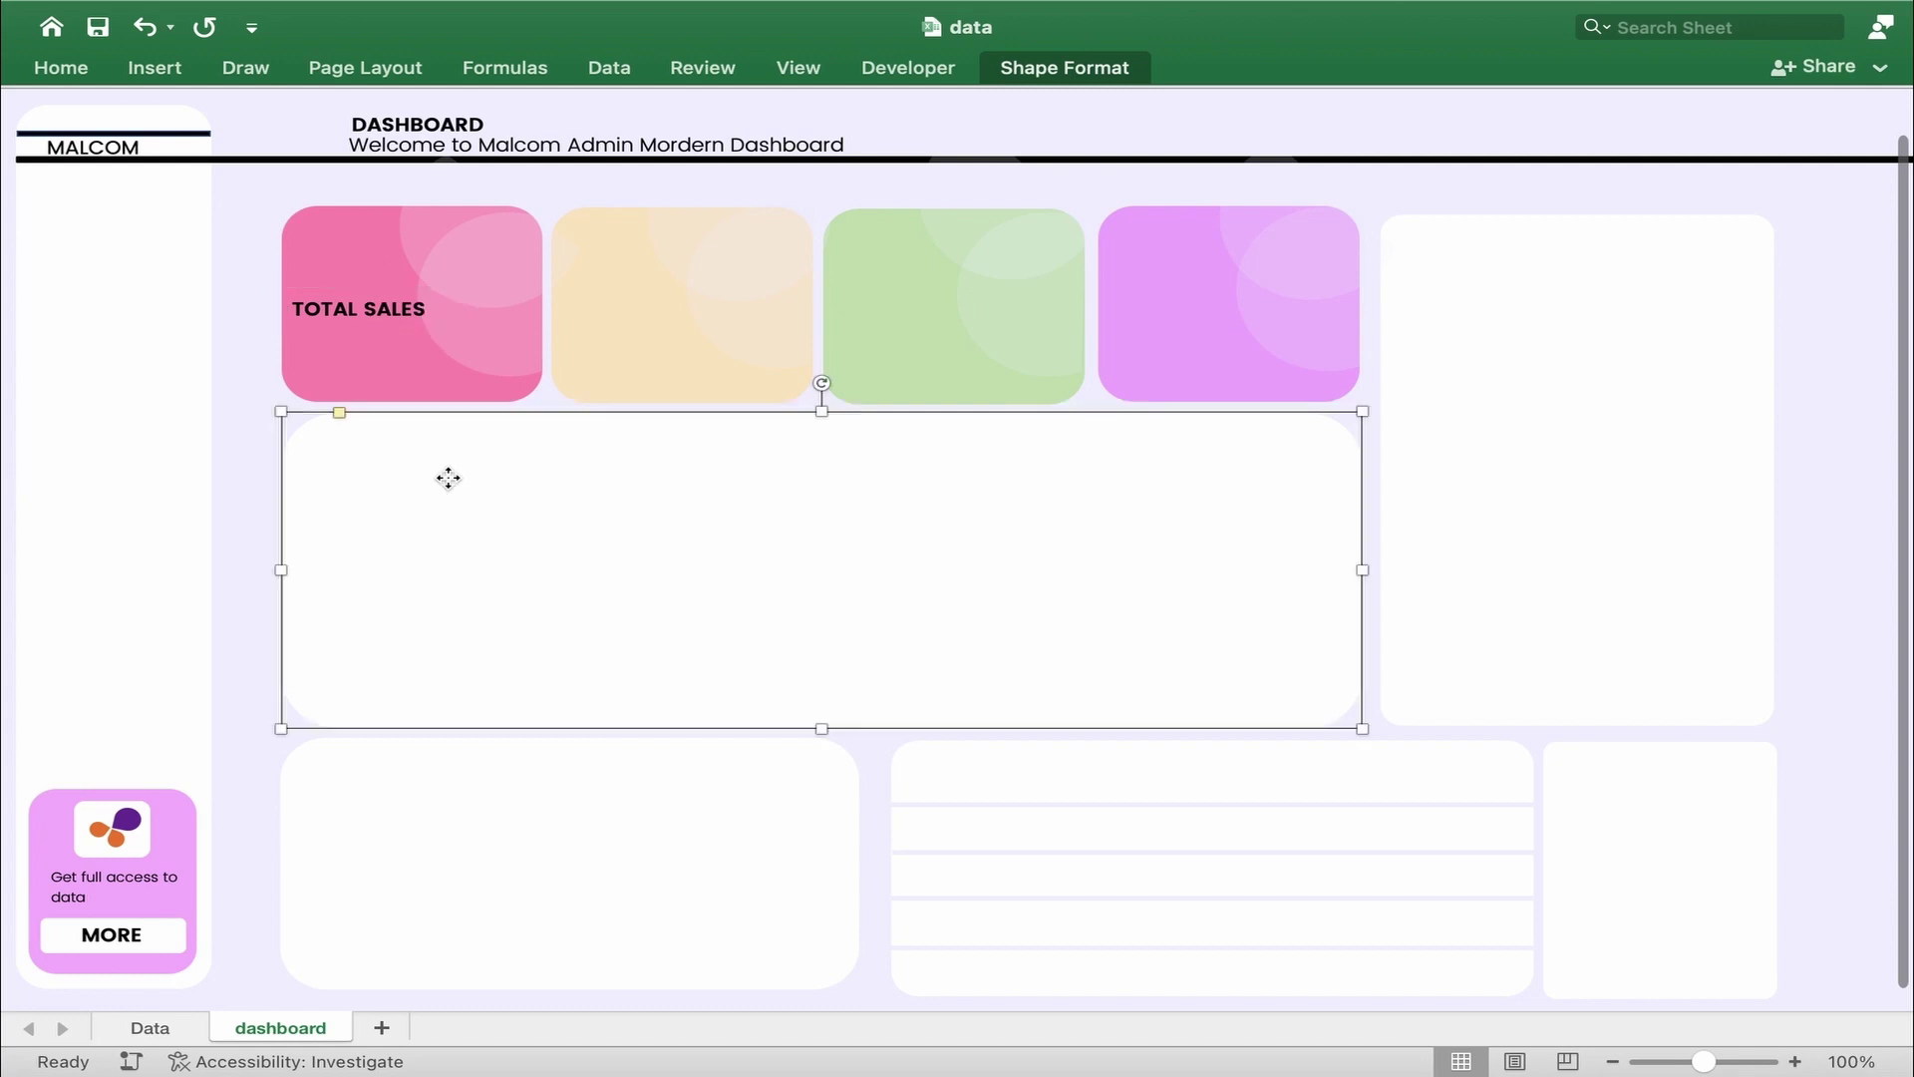
left_click(349, 309)
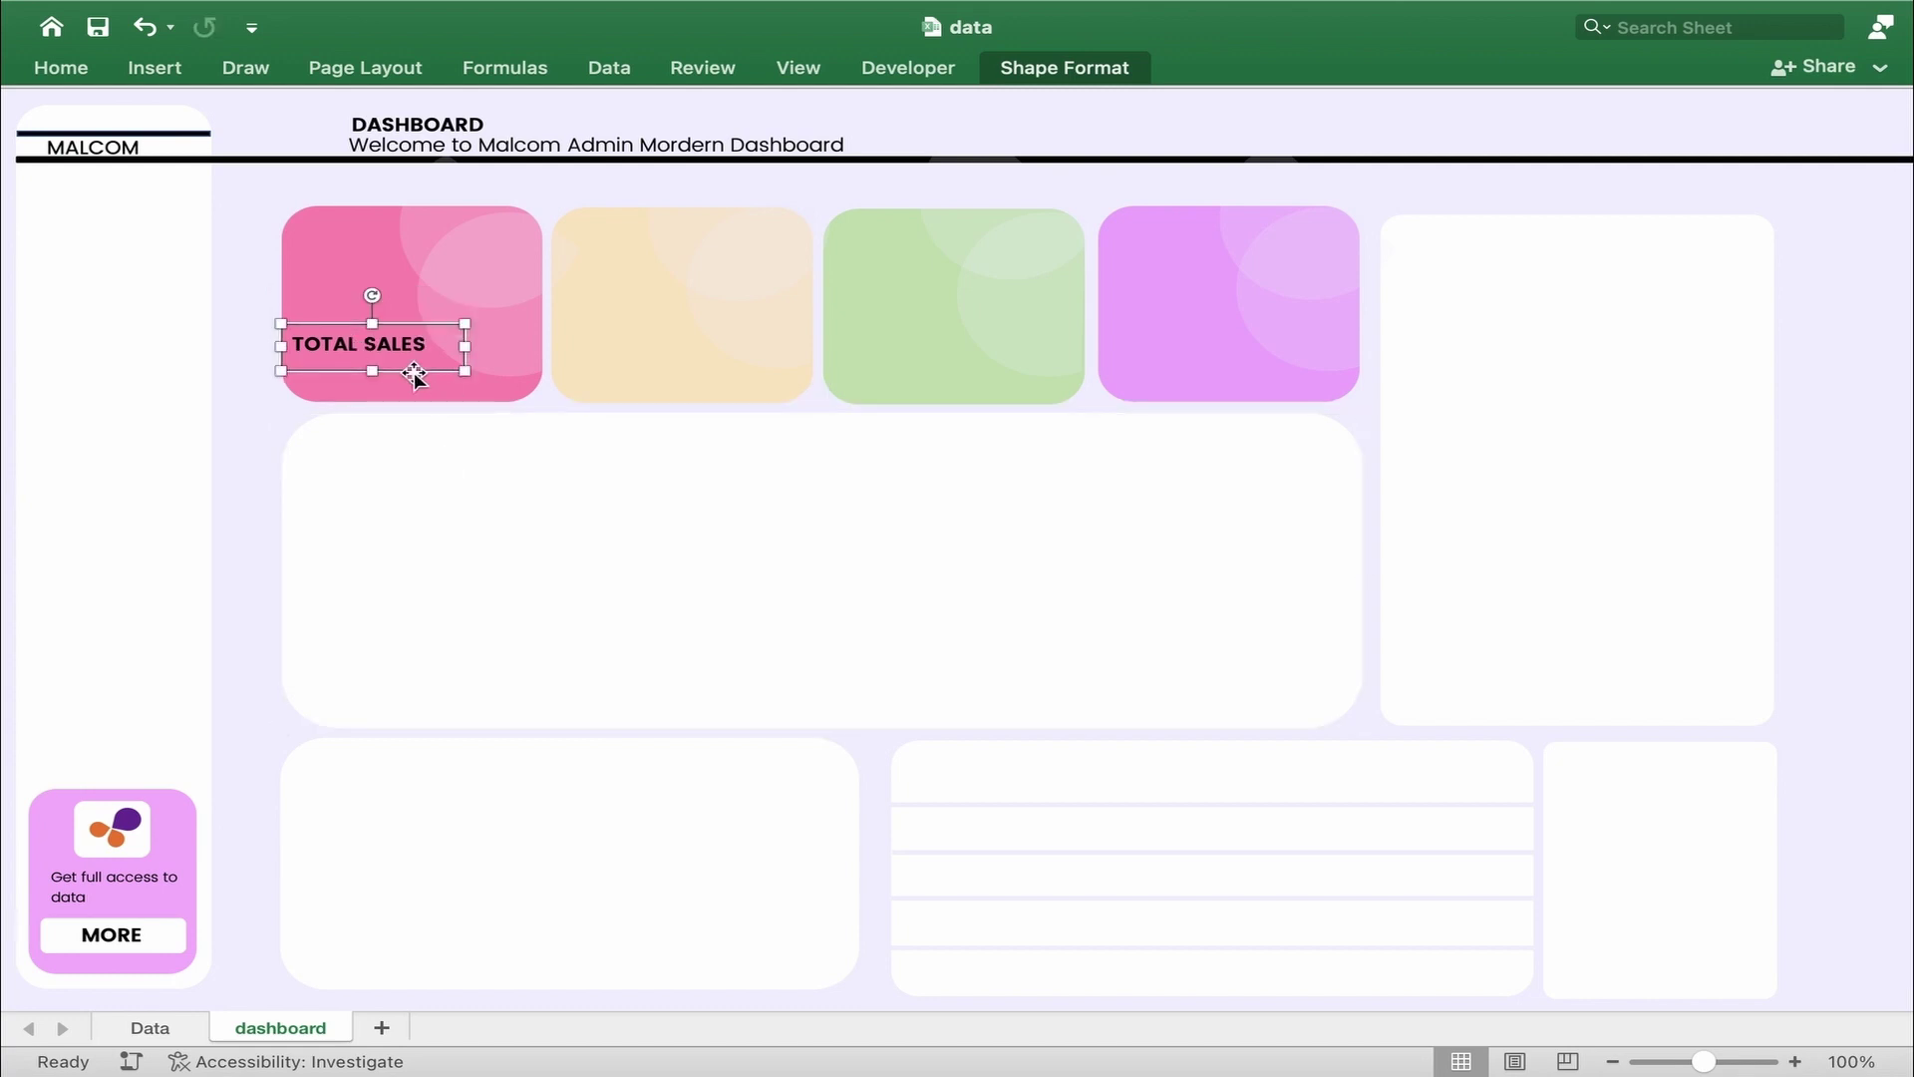
left_click_drag(414, 337, 409, 325)
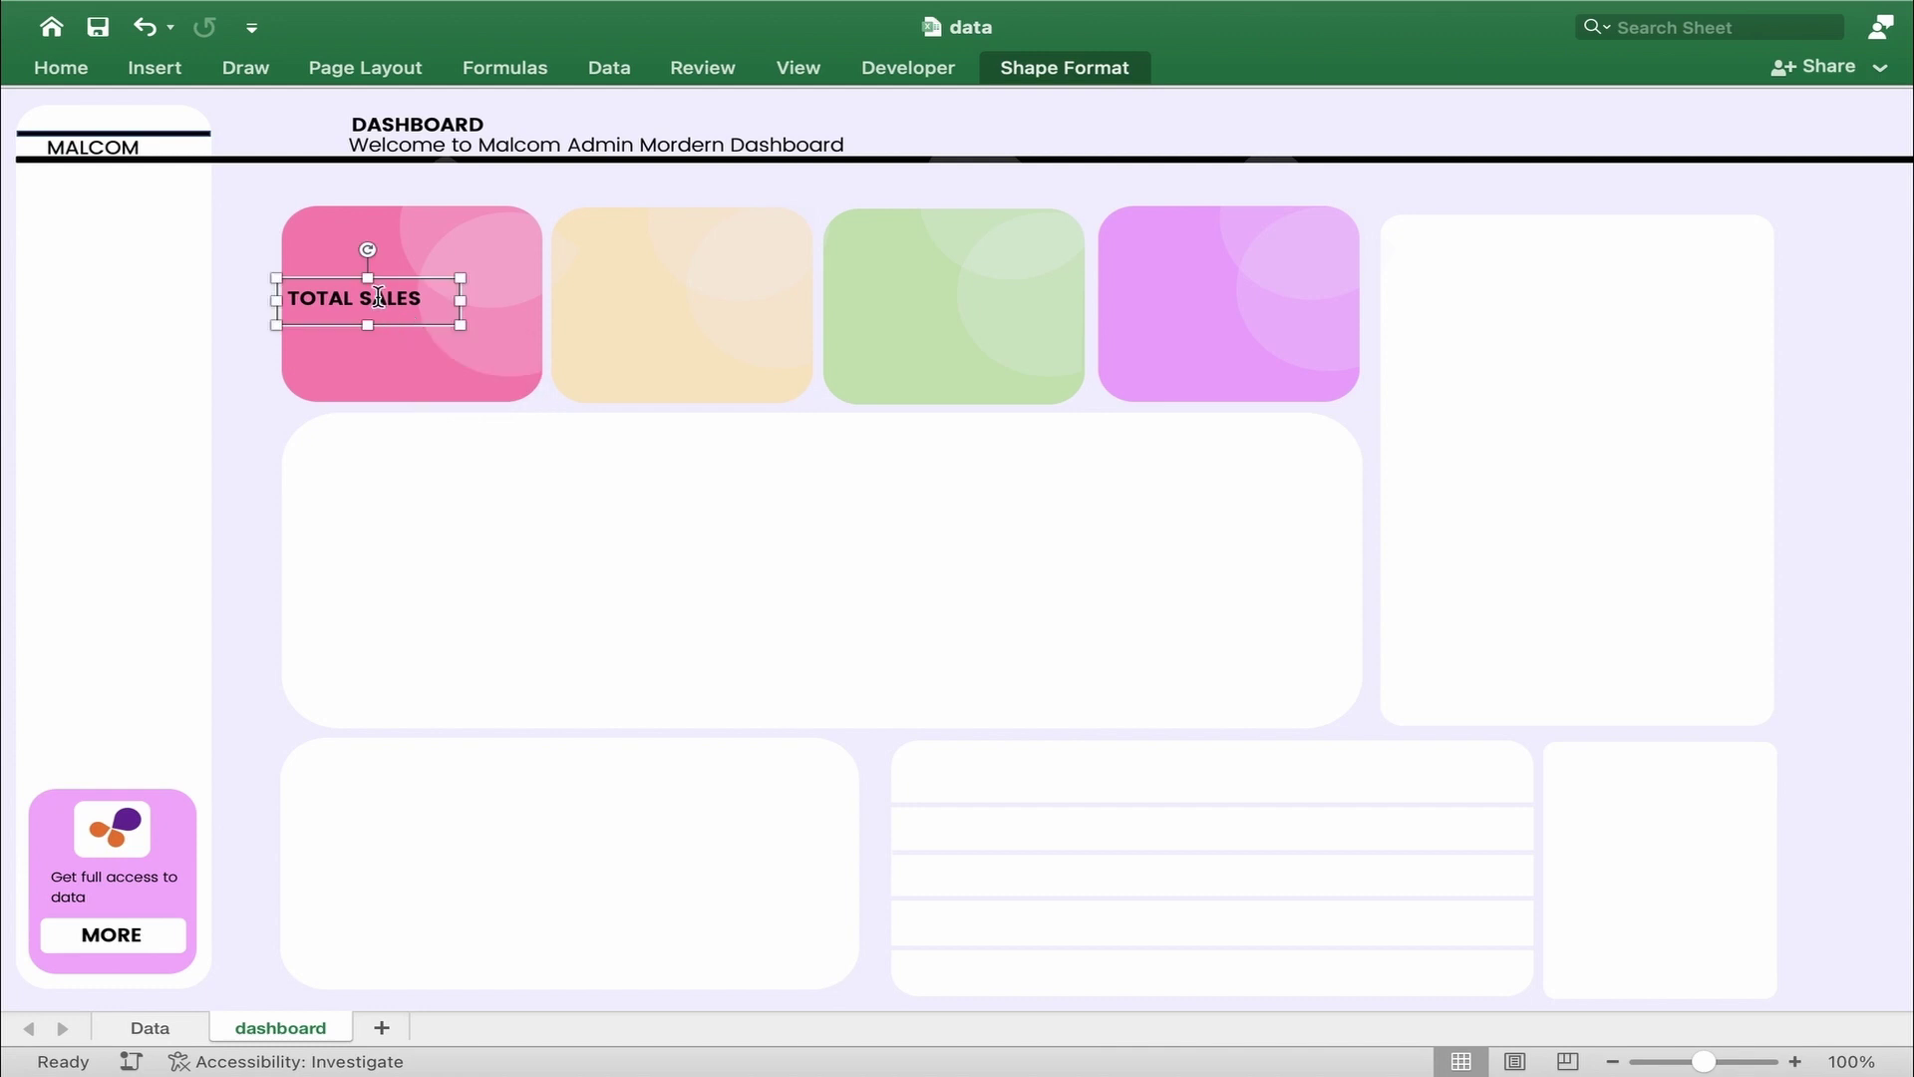
- Change the TOTAL SALES label on the pink card to a lighter, non-bold Poppins style
double_click(377, 297)
key("super+a")
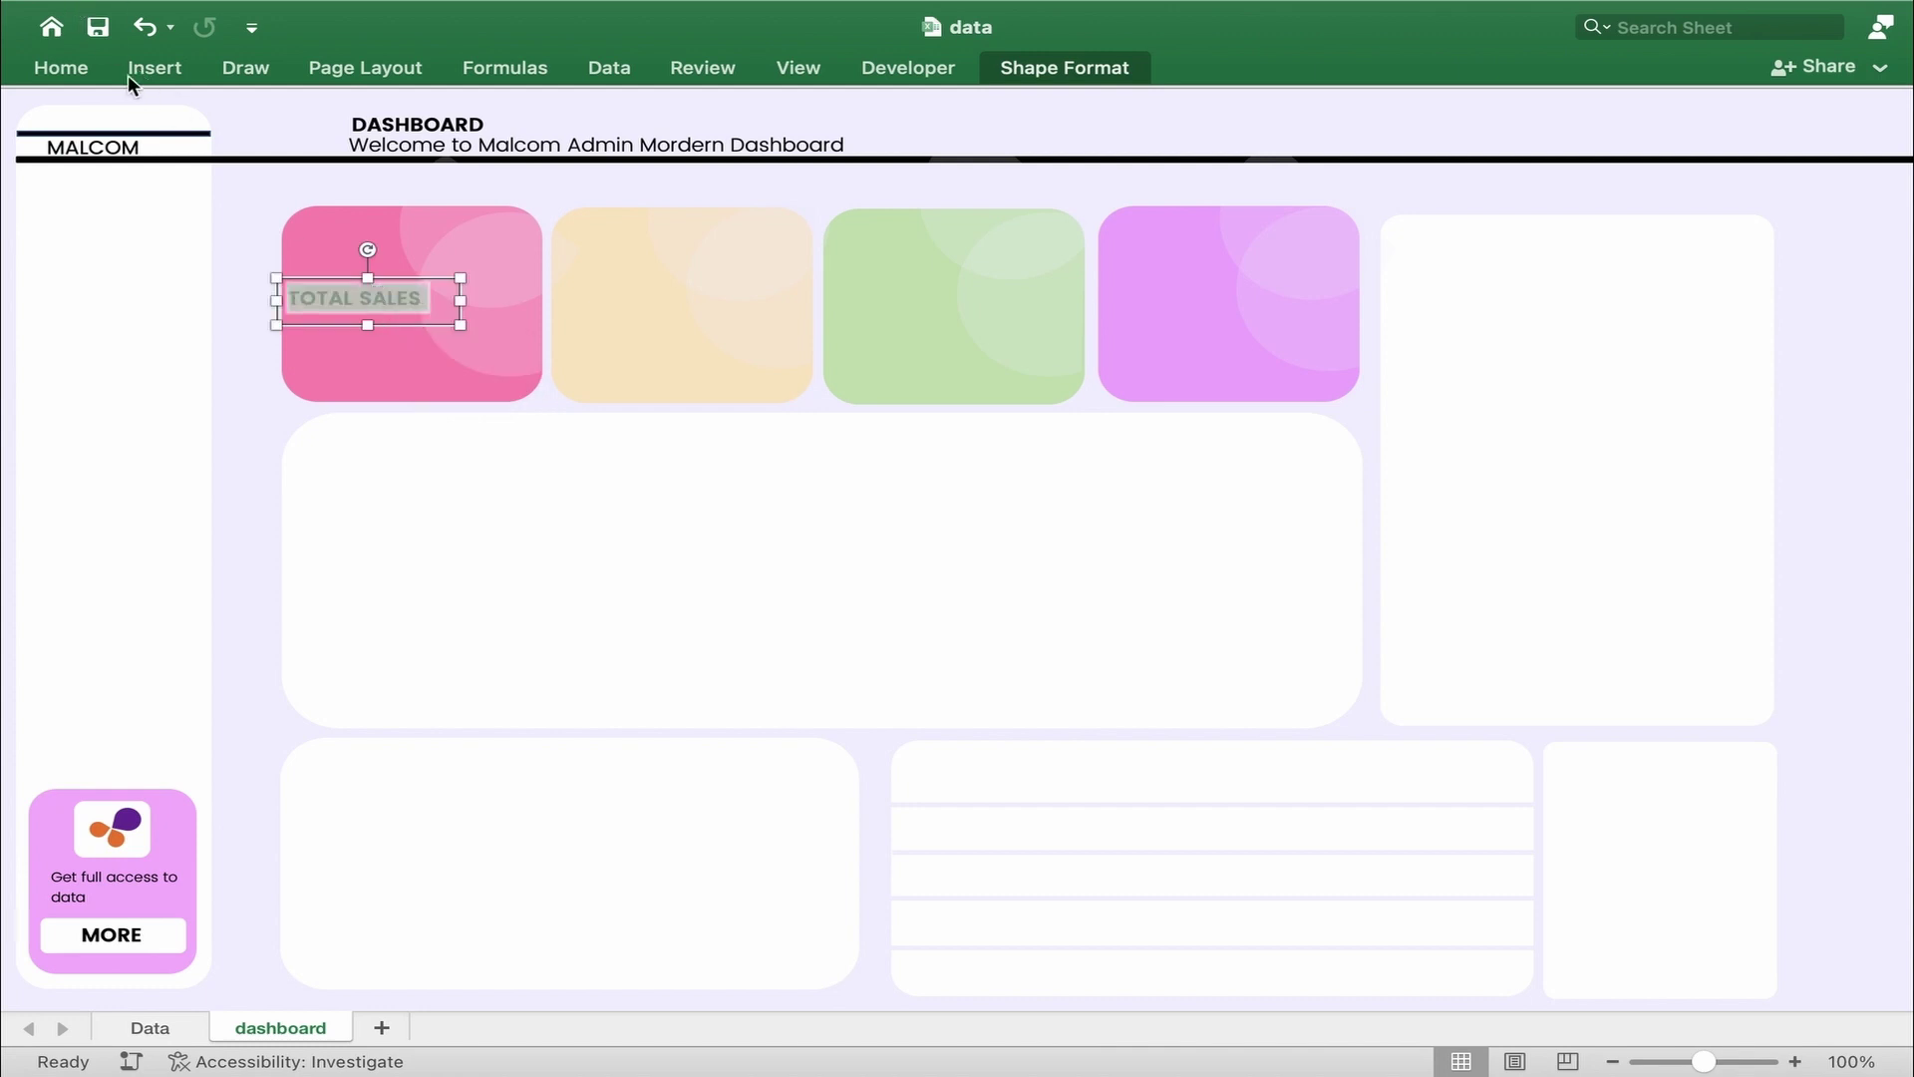
left_click(63, 72)
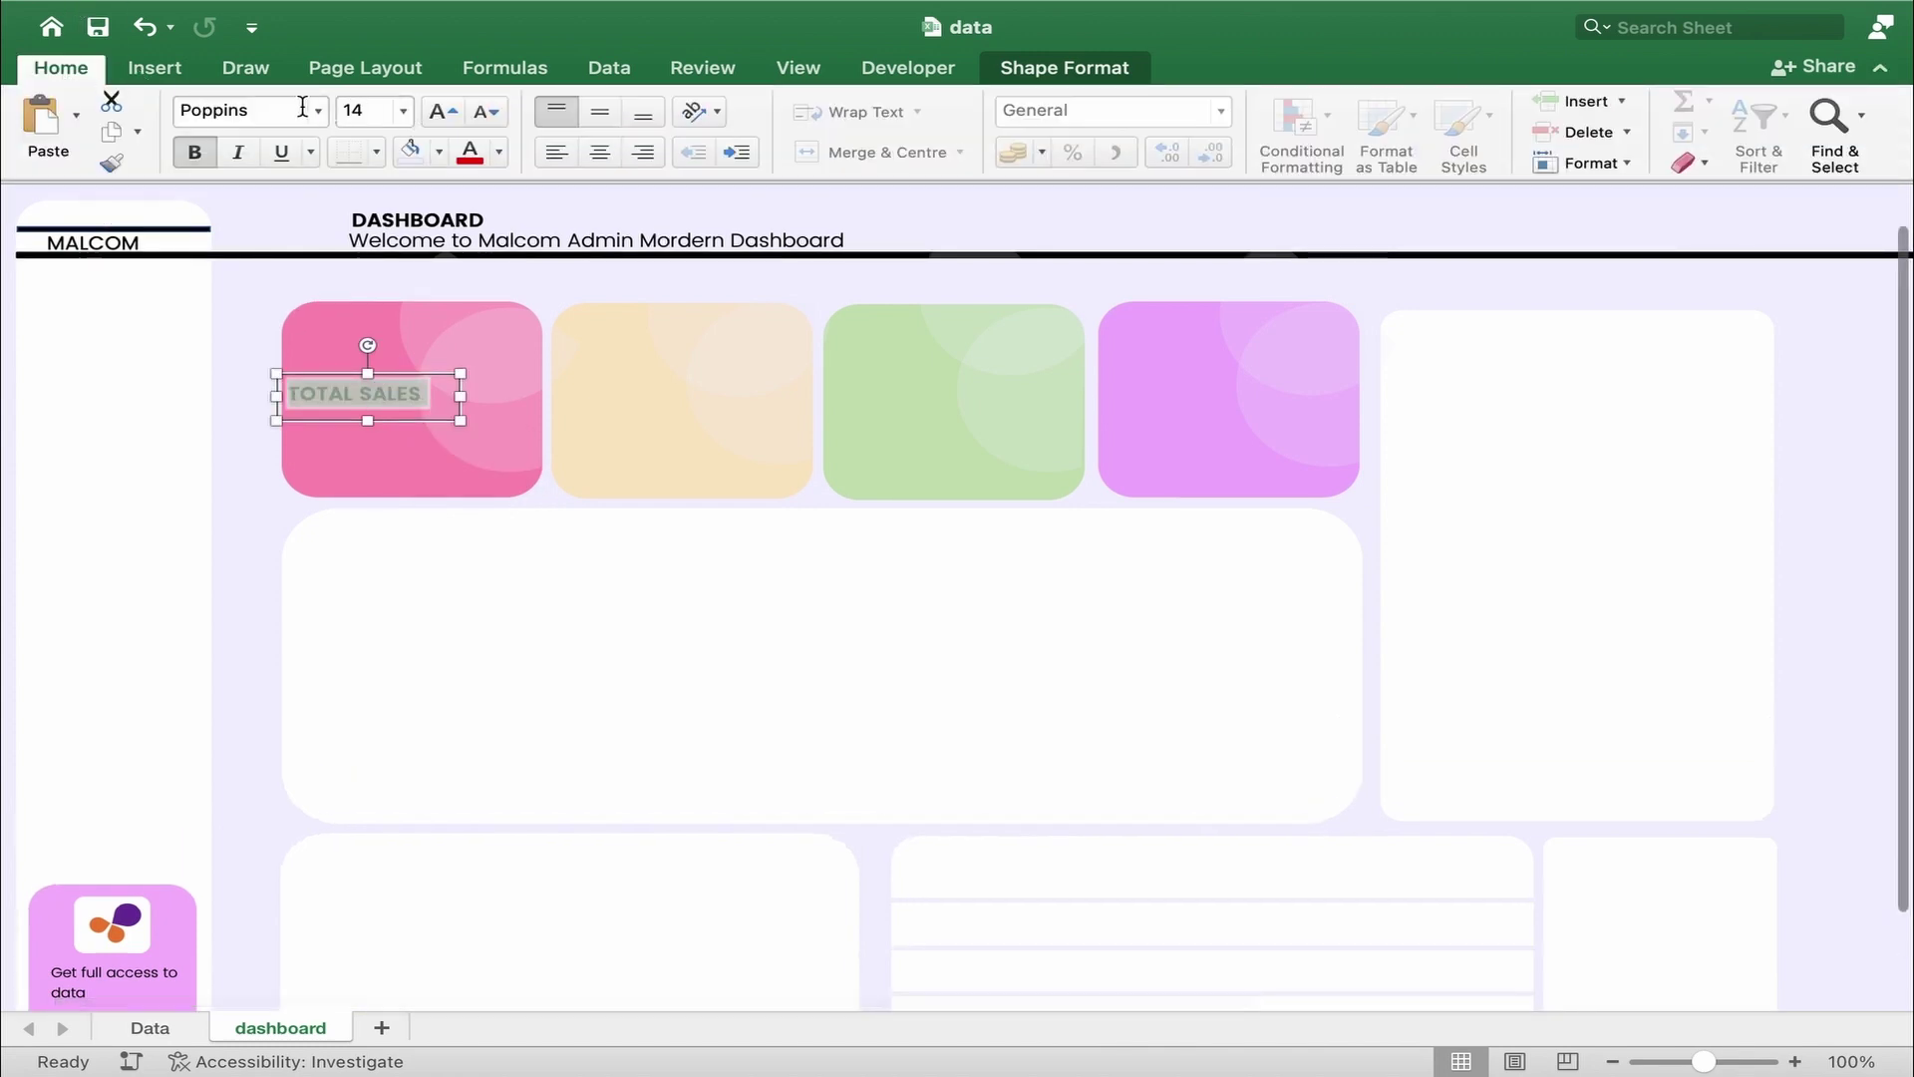
left_click(318, 111)
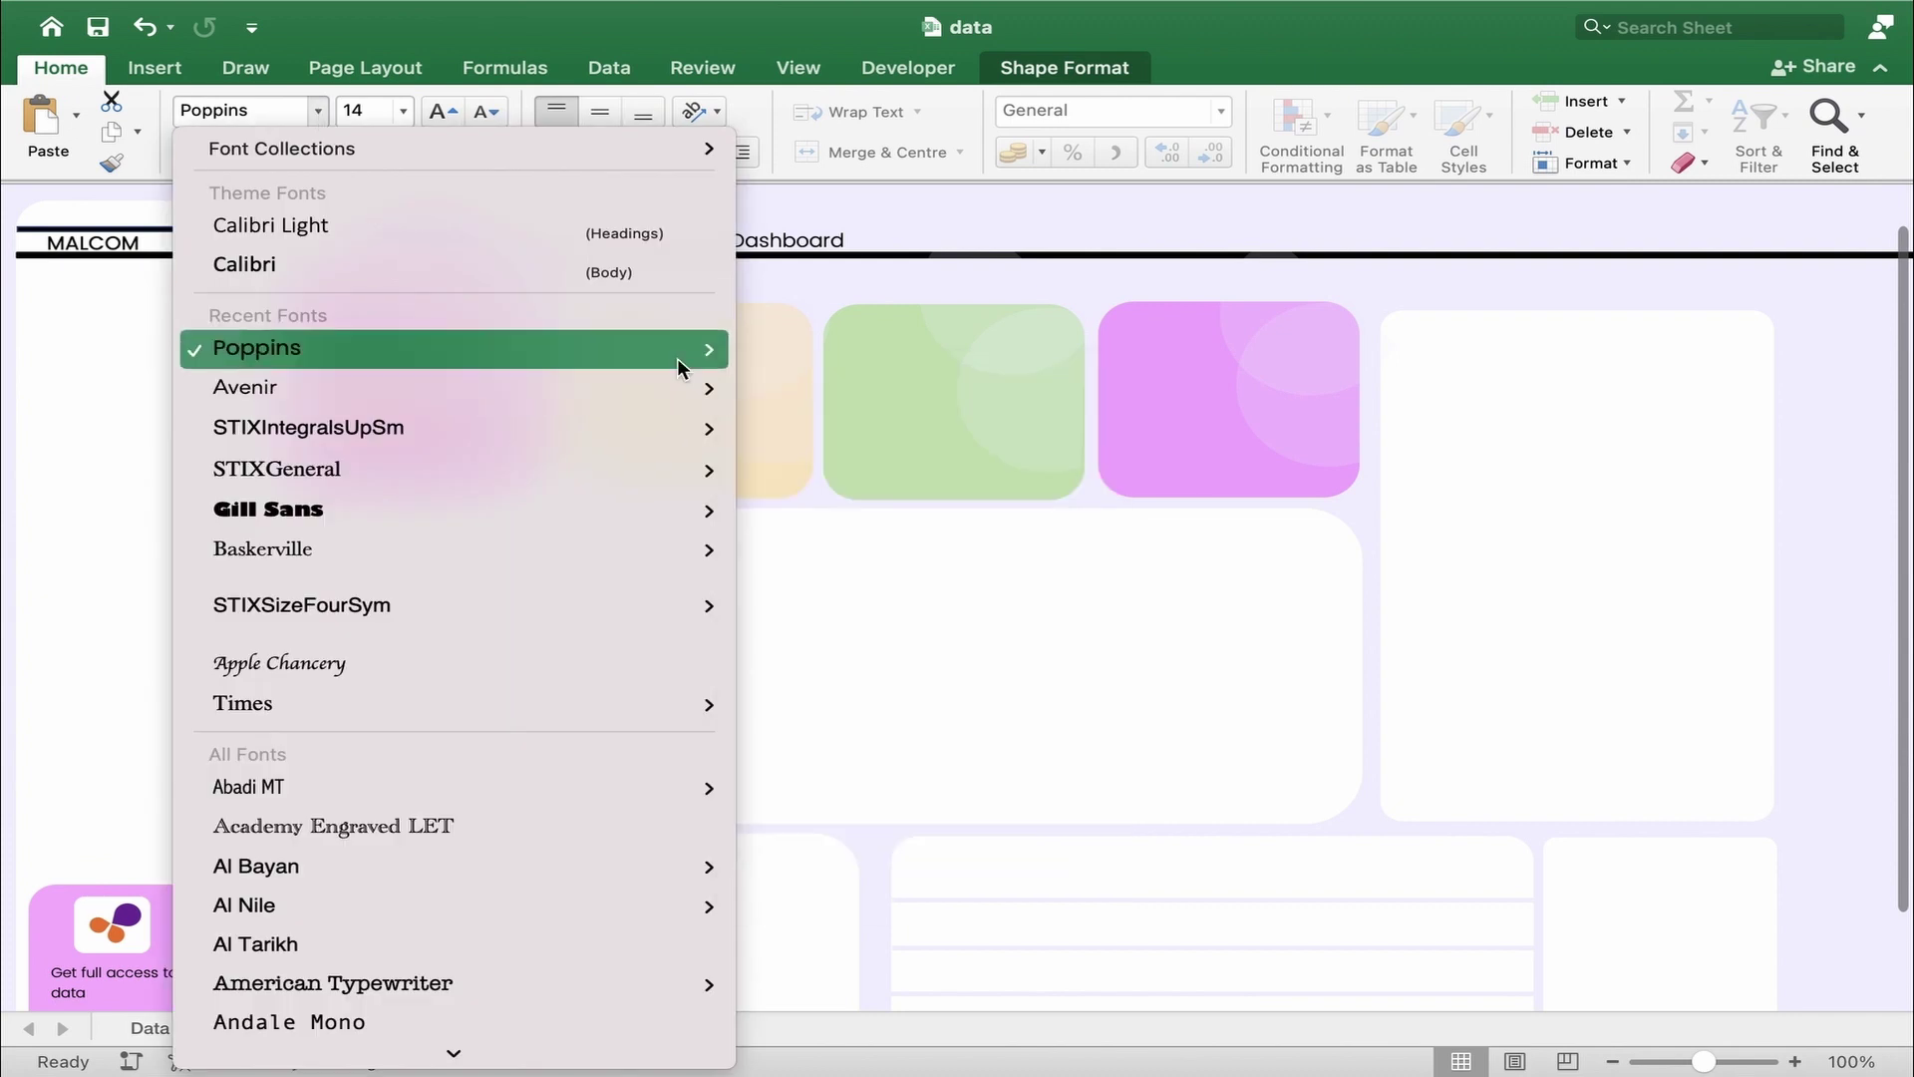
mouse_move(678, 358)
left_click(828, 446)
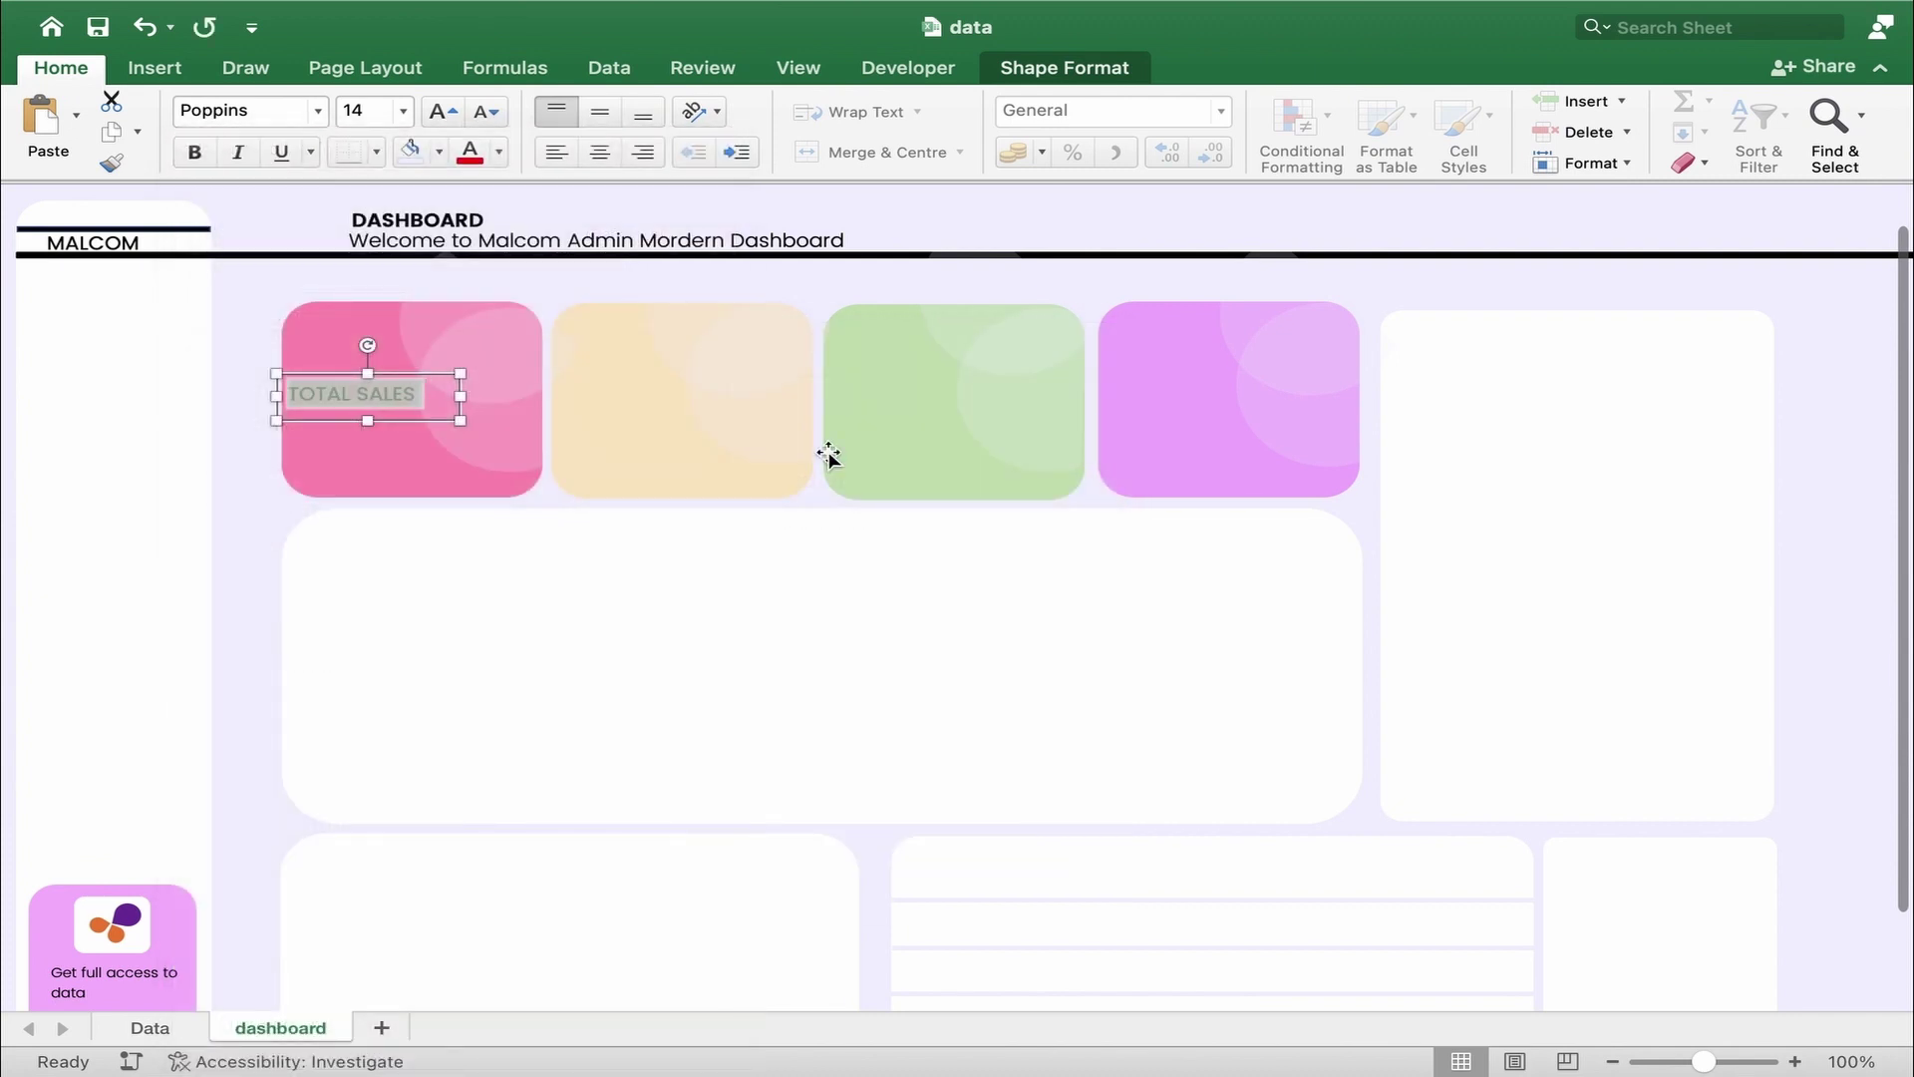
left_click_drag(391, 424, 390, 420)
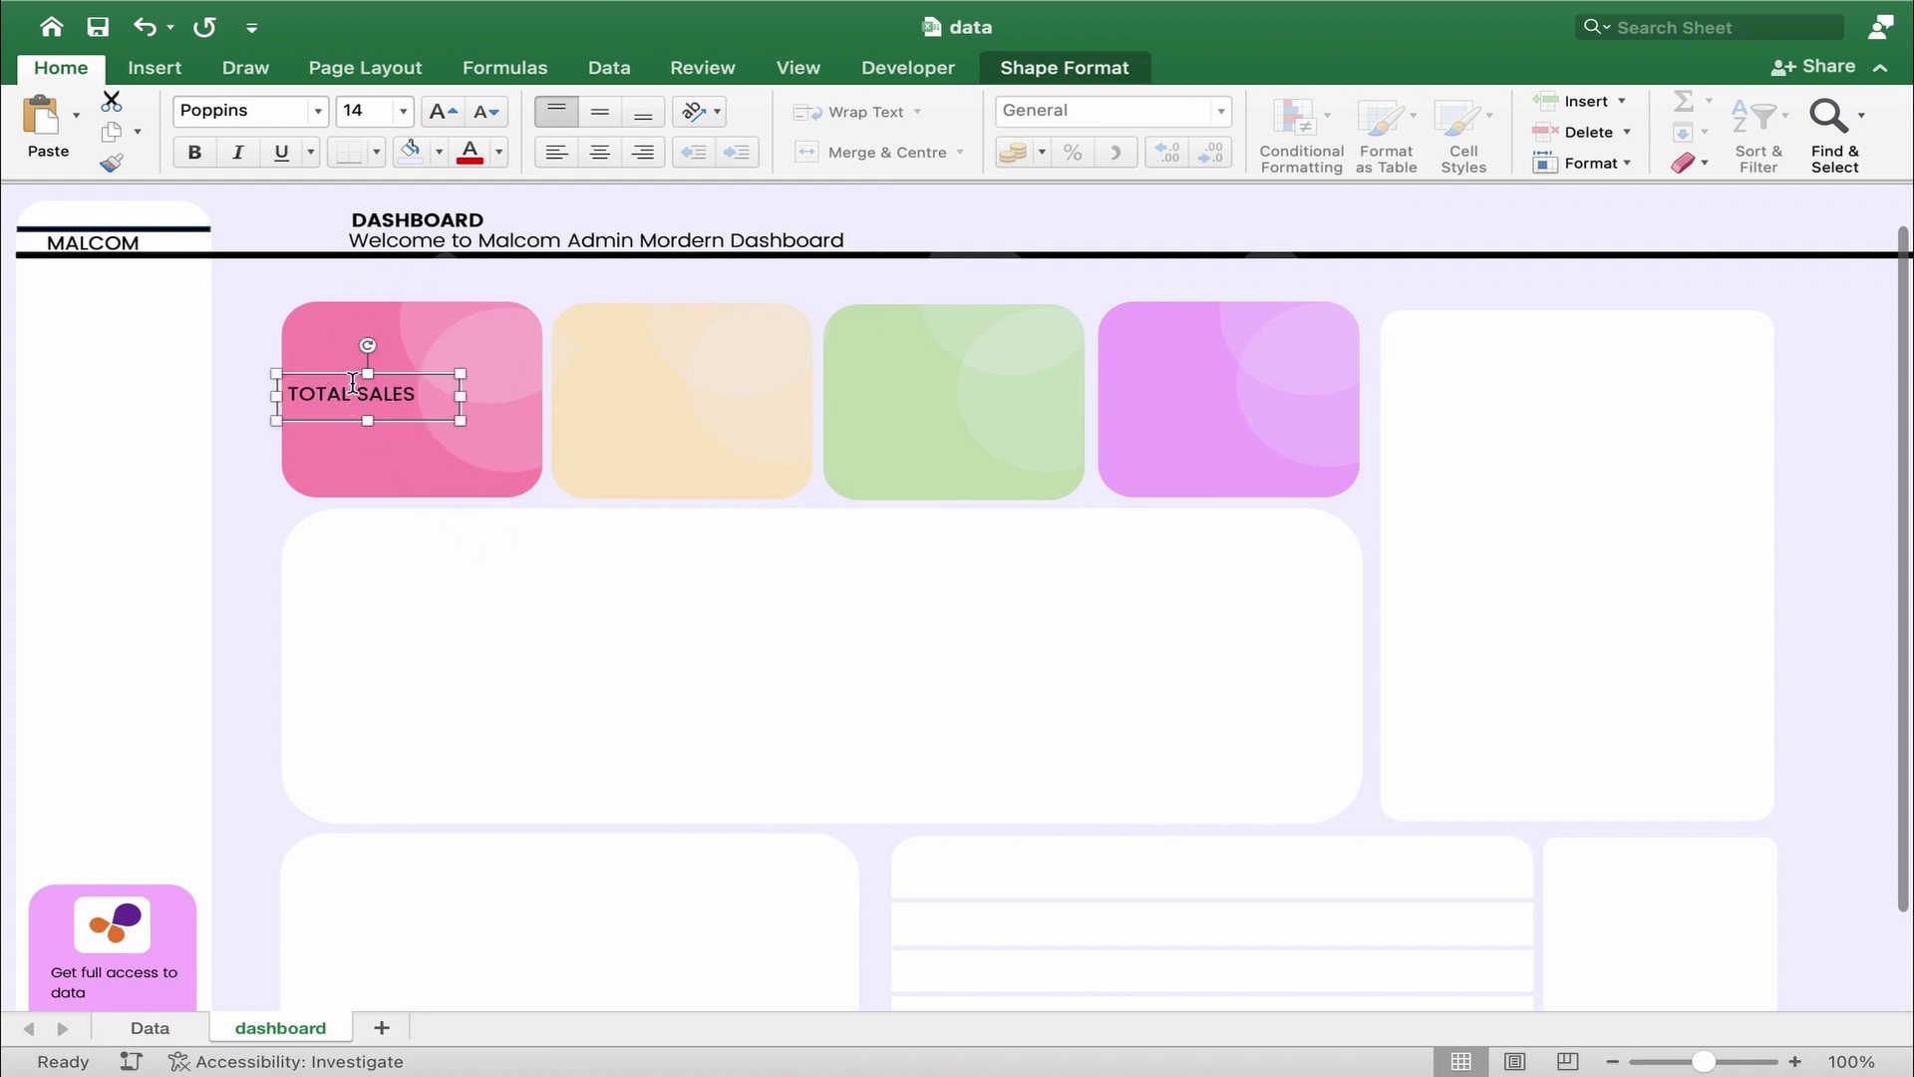
- Draw an empty text box across the pink card's lower edge and show the formula bar for linking it
left_click(154, 70)
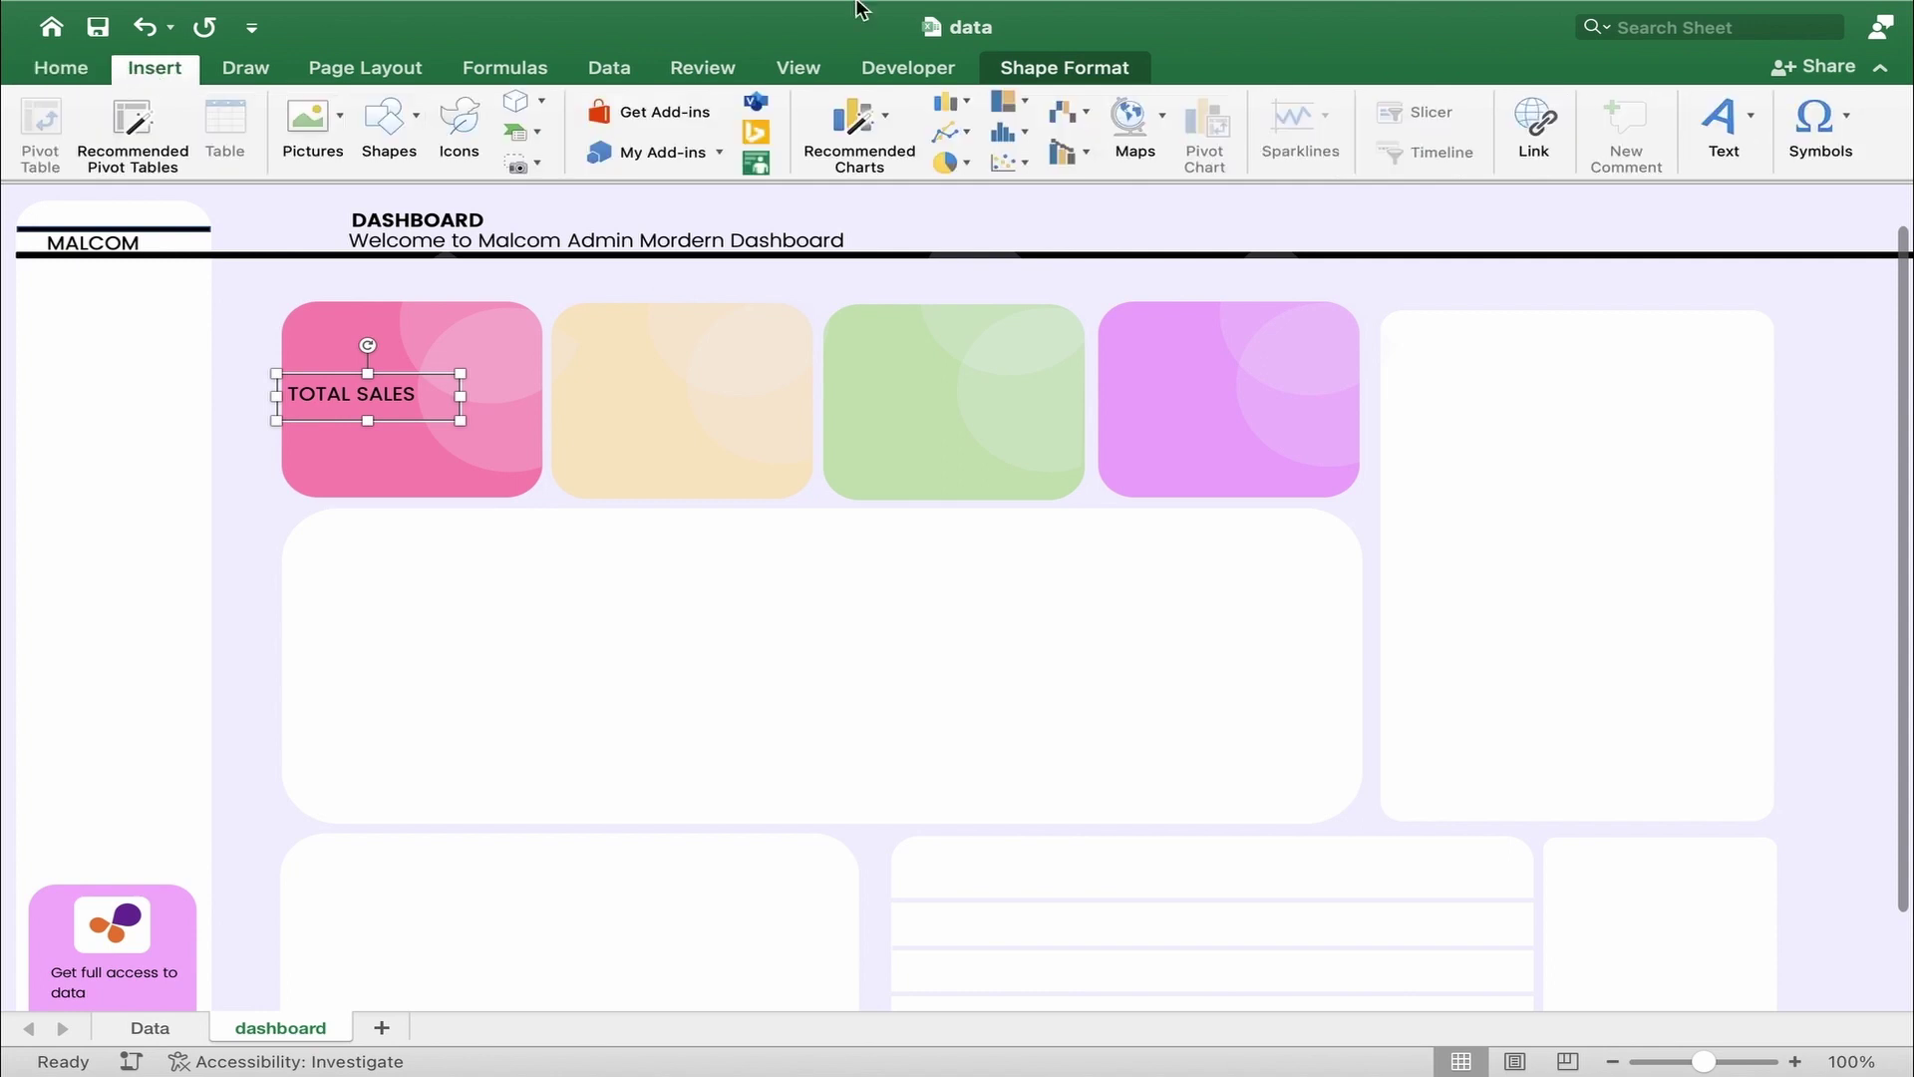
left_click(1724, 125)
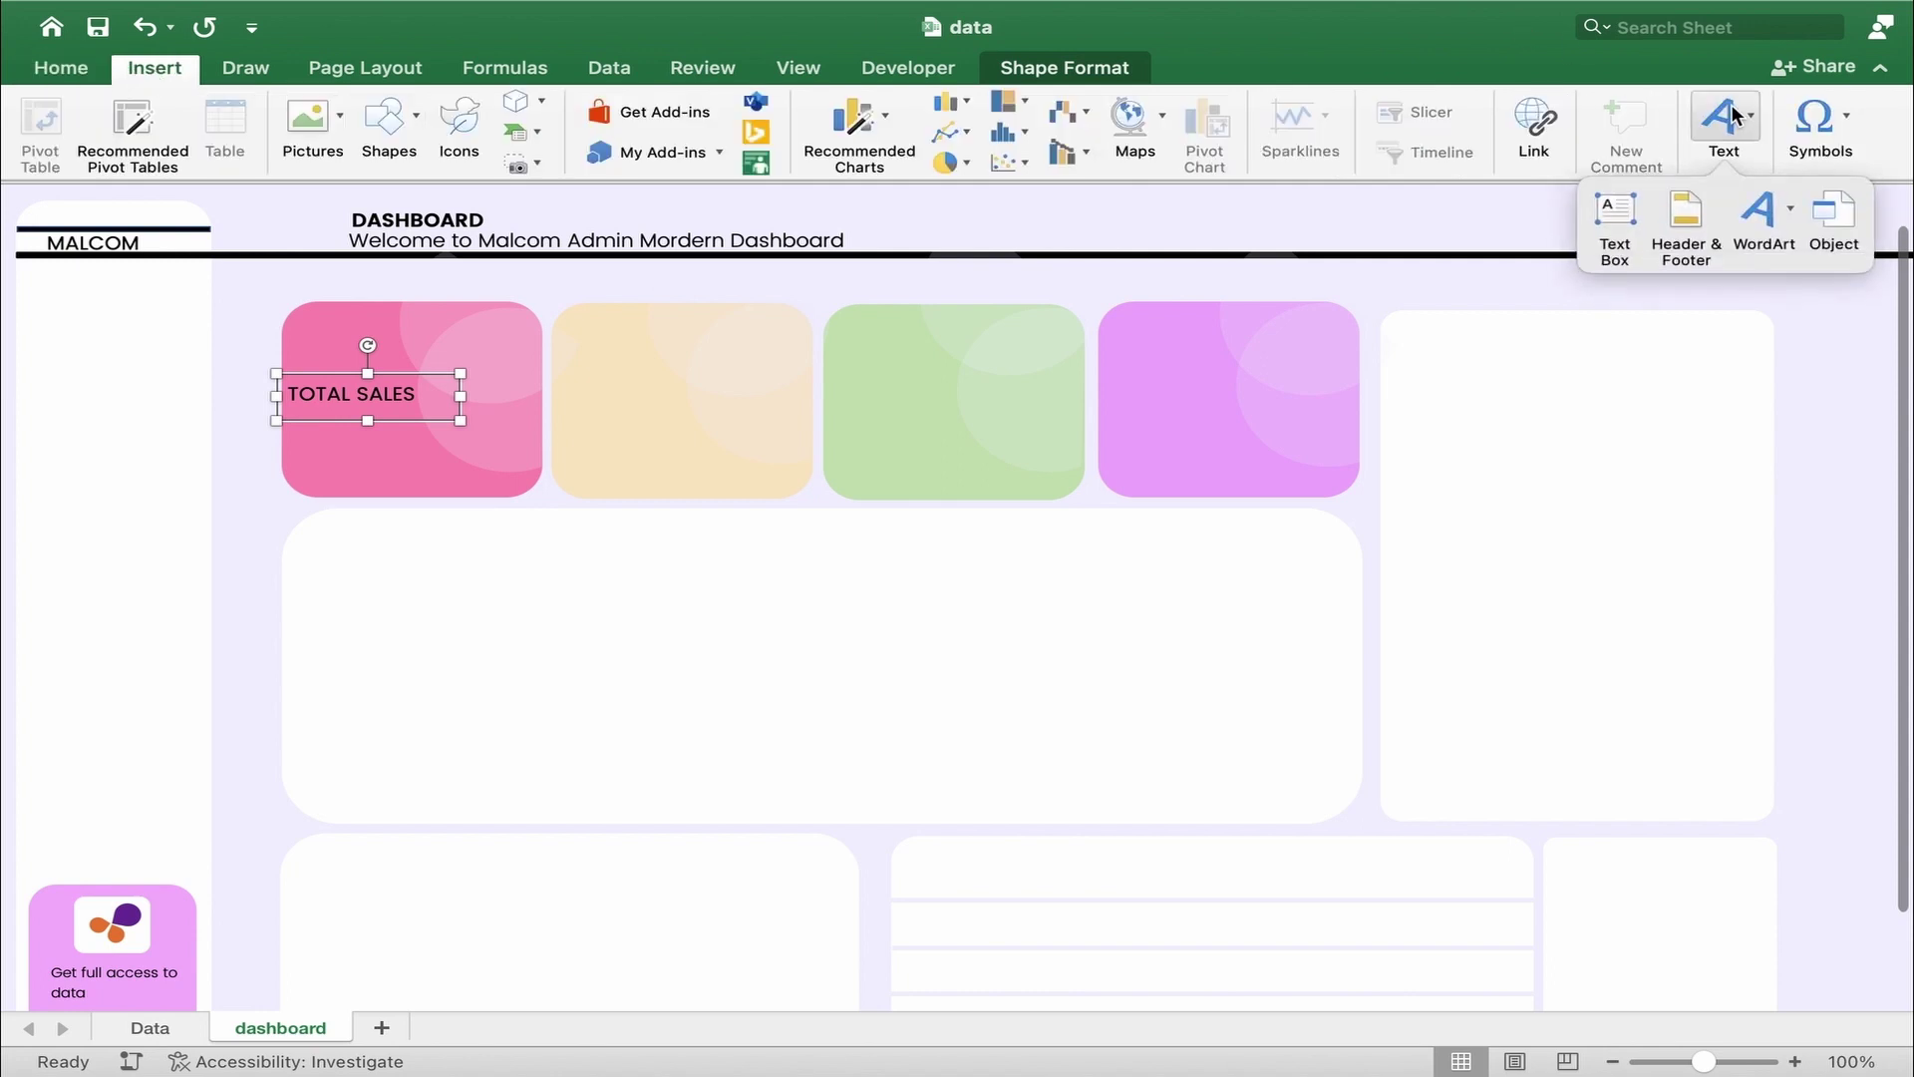
left_click(1628, 213)
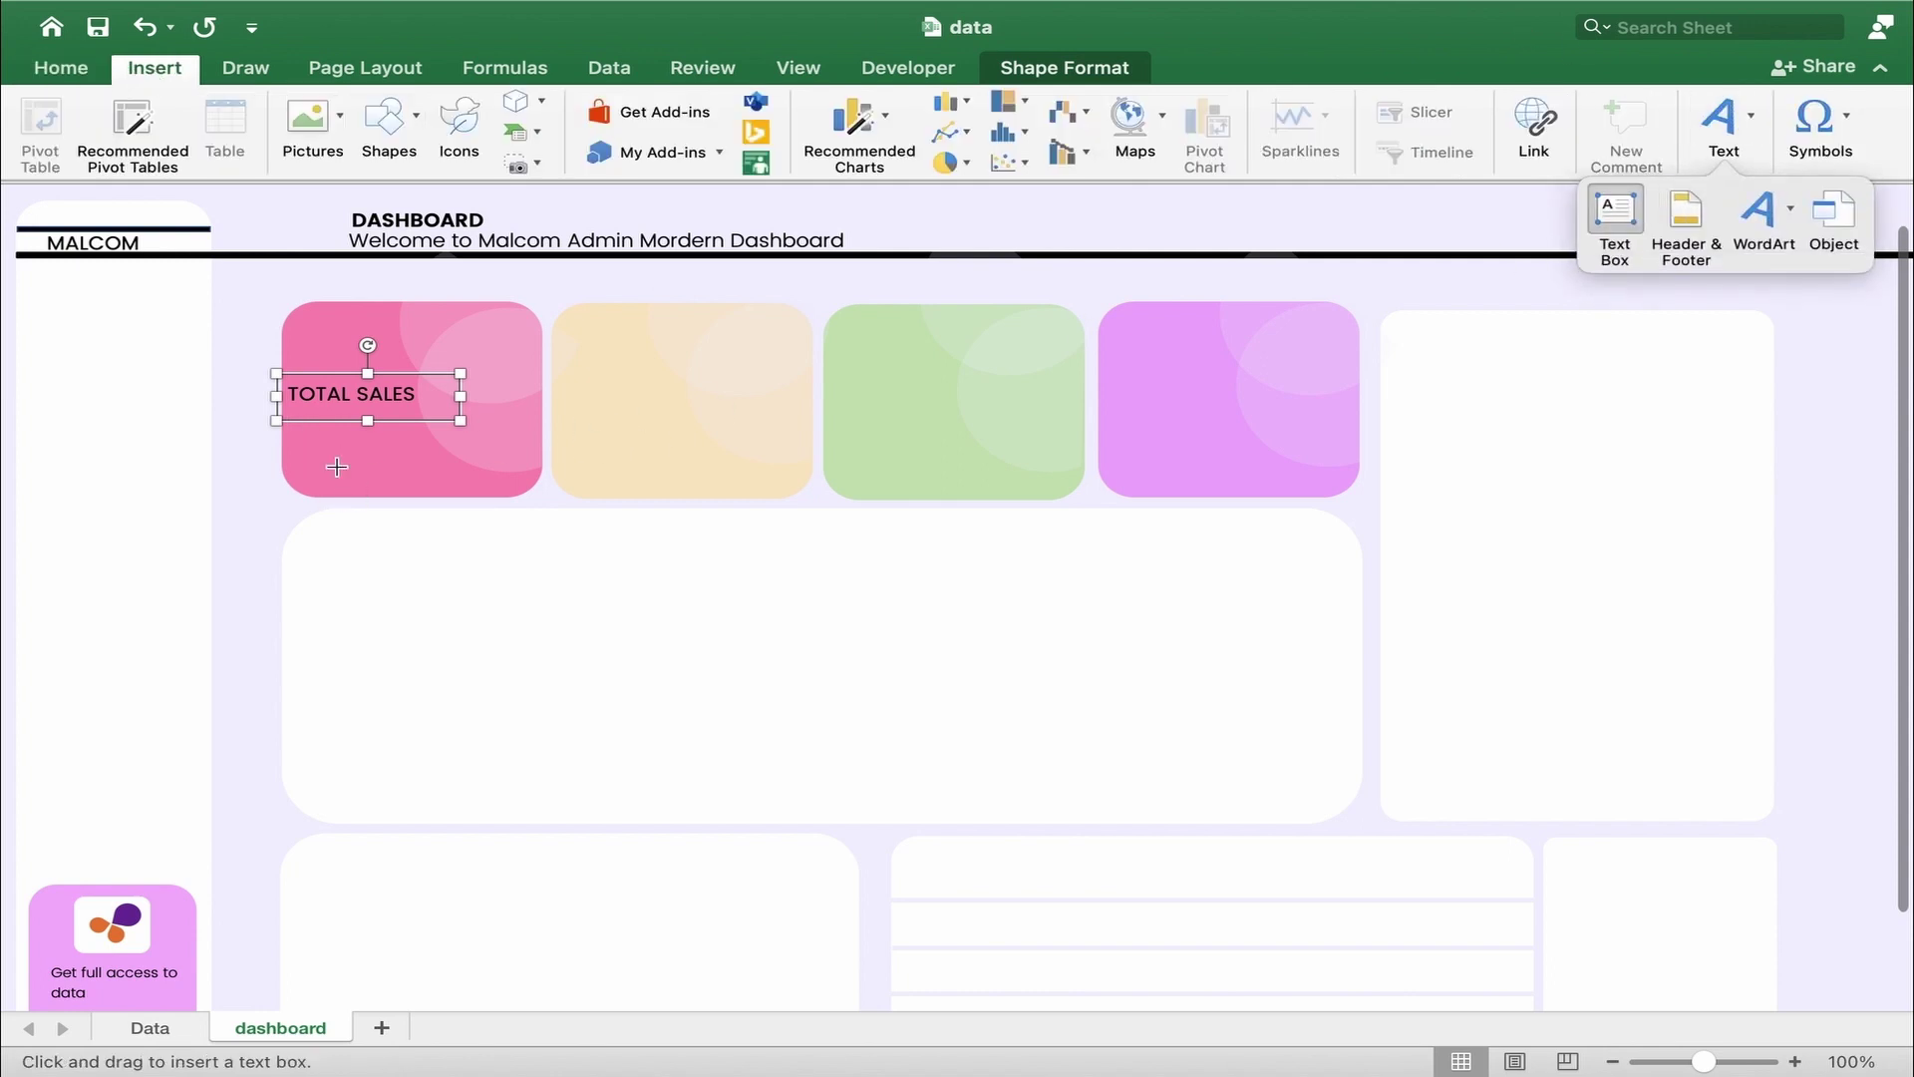
left_click_drag(337, 465, 536, 605)
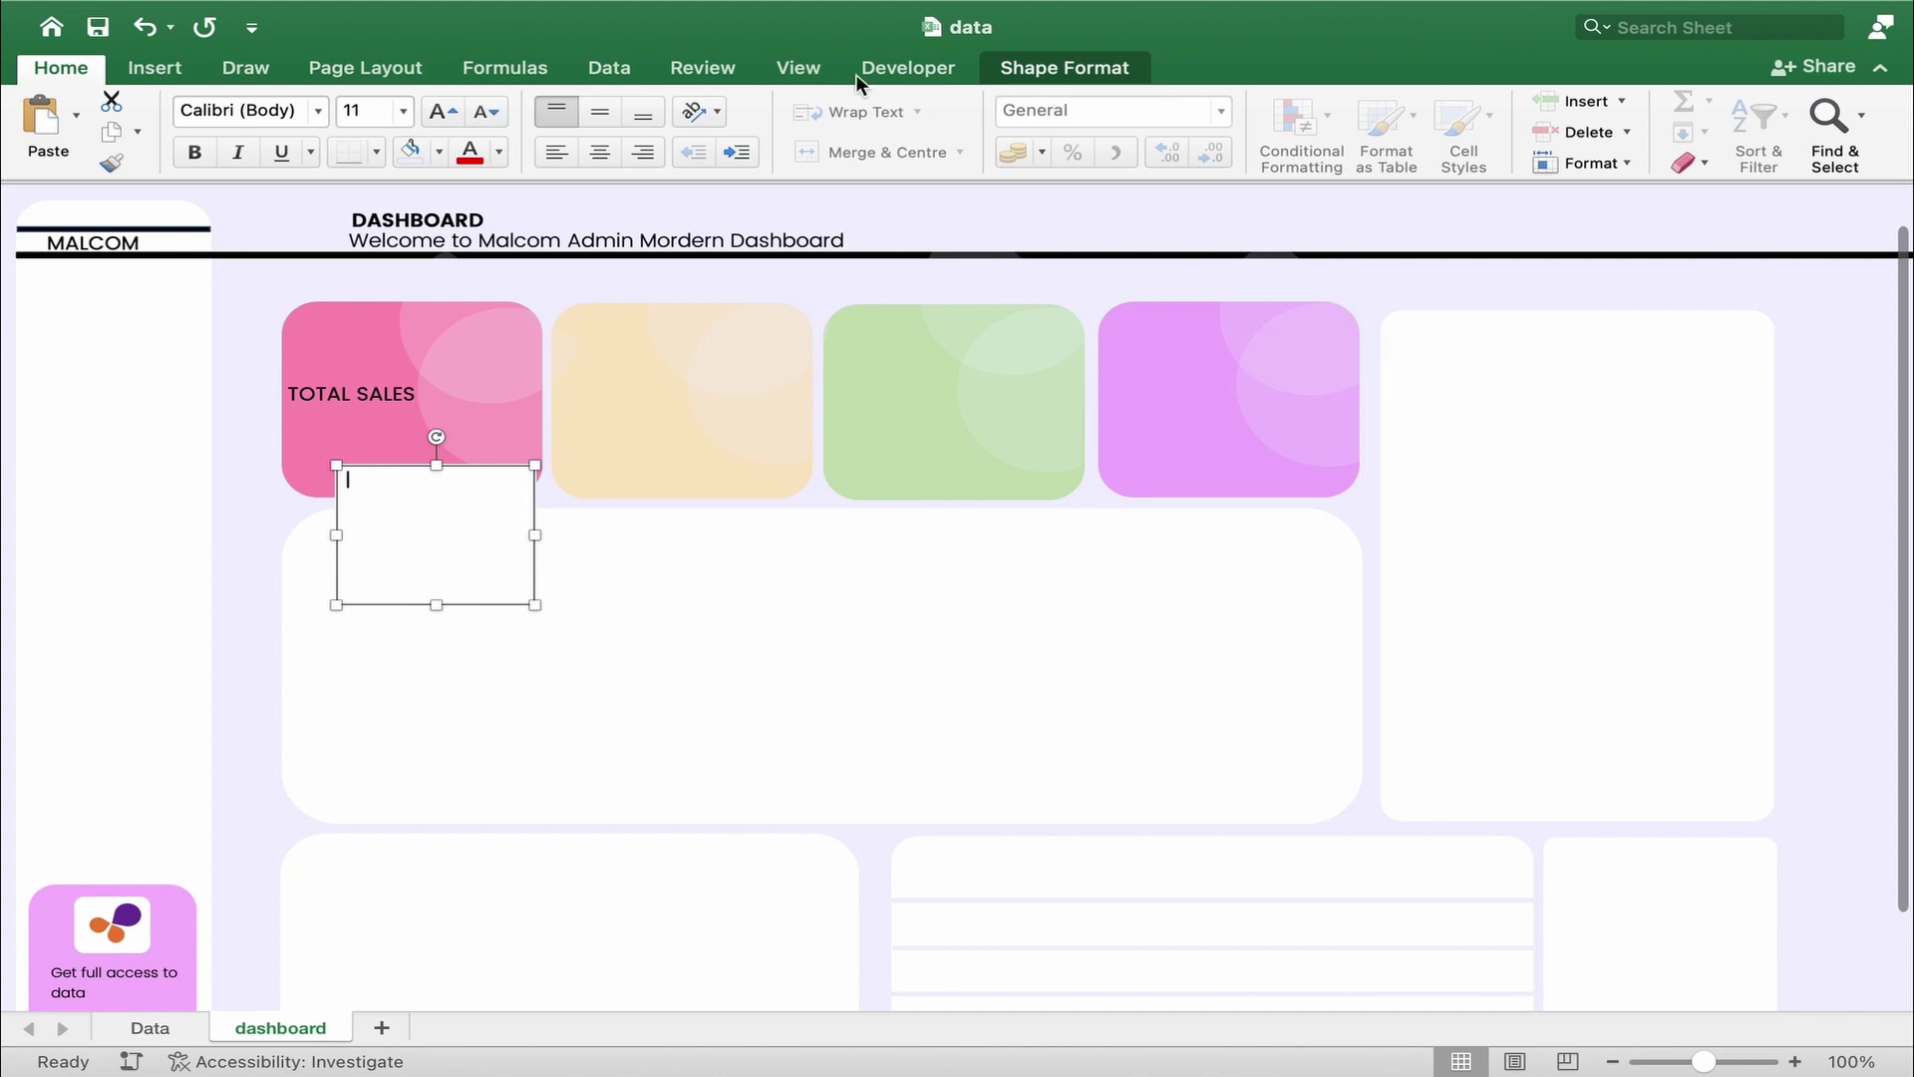
left_click(801, 68)
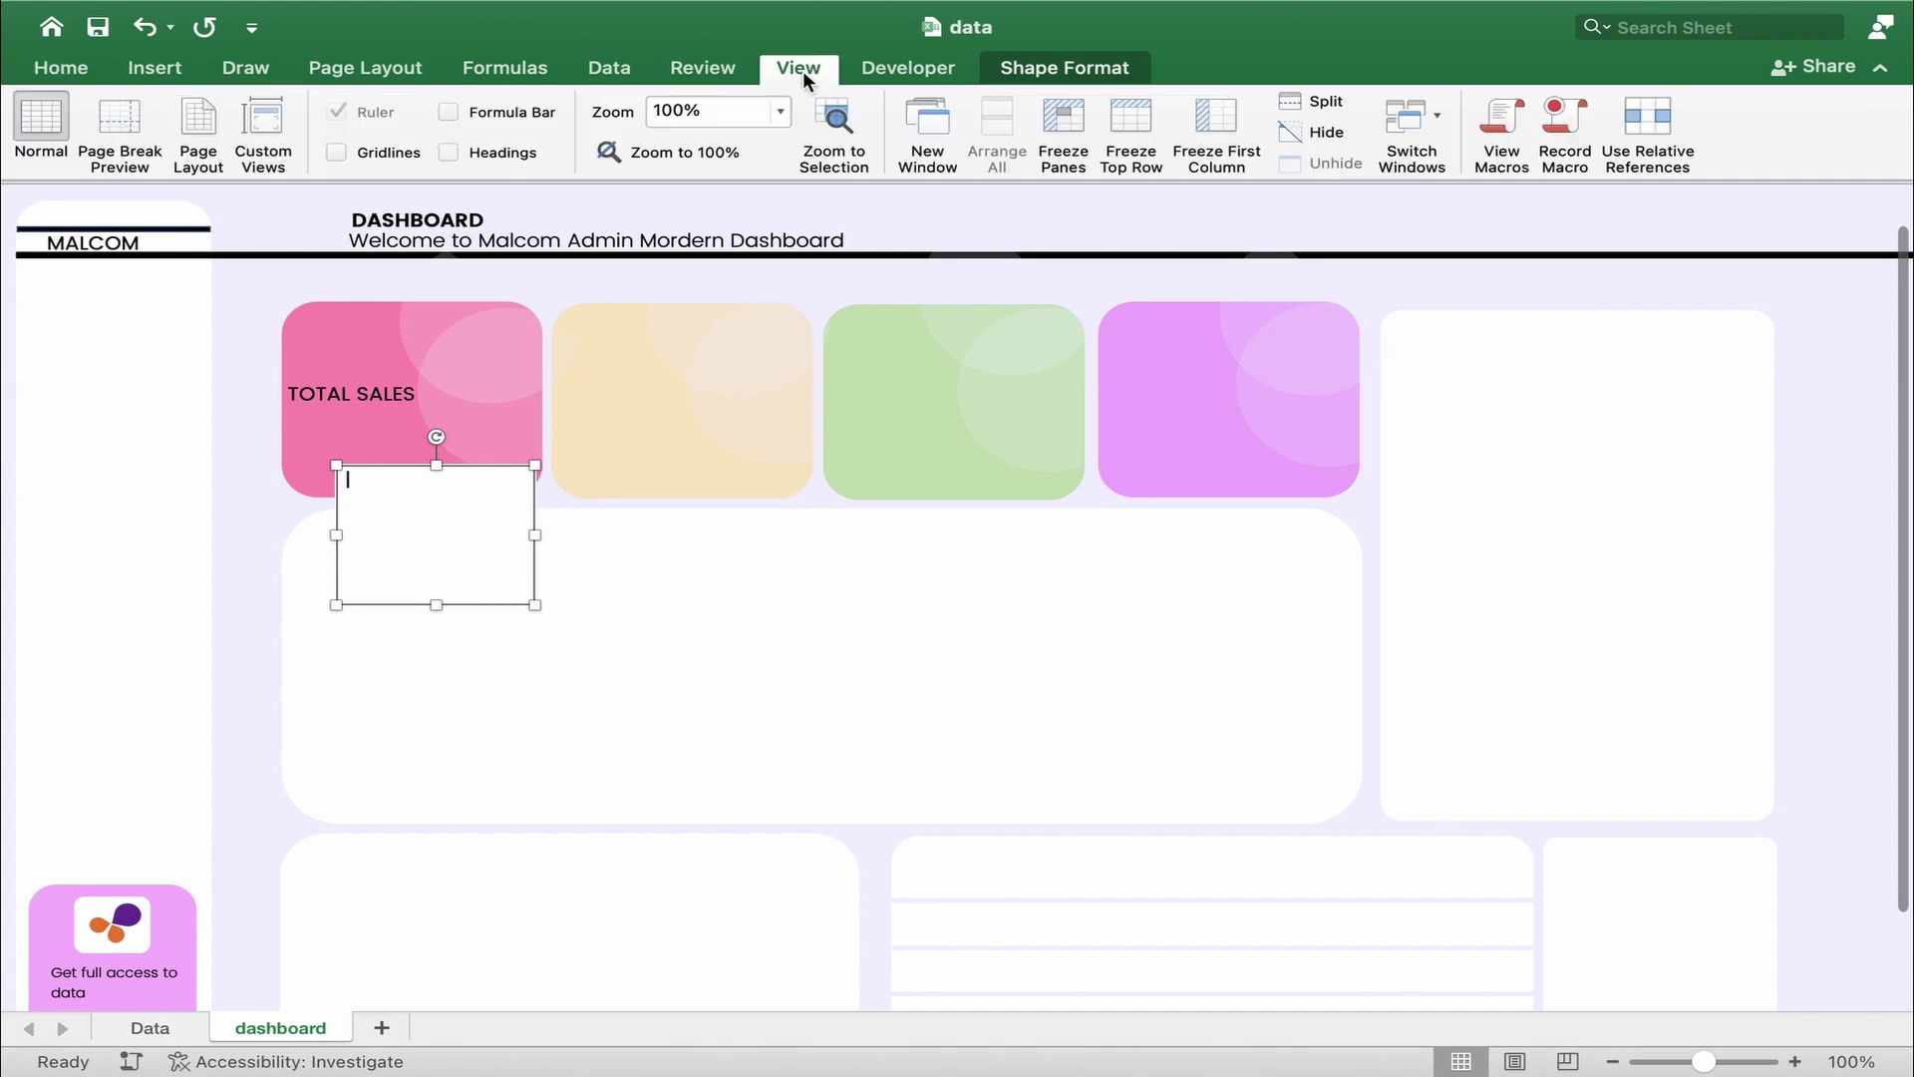
left_click(450, 112)
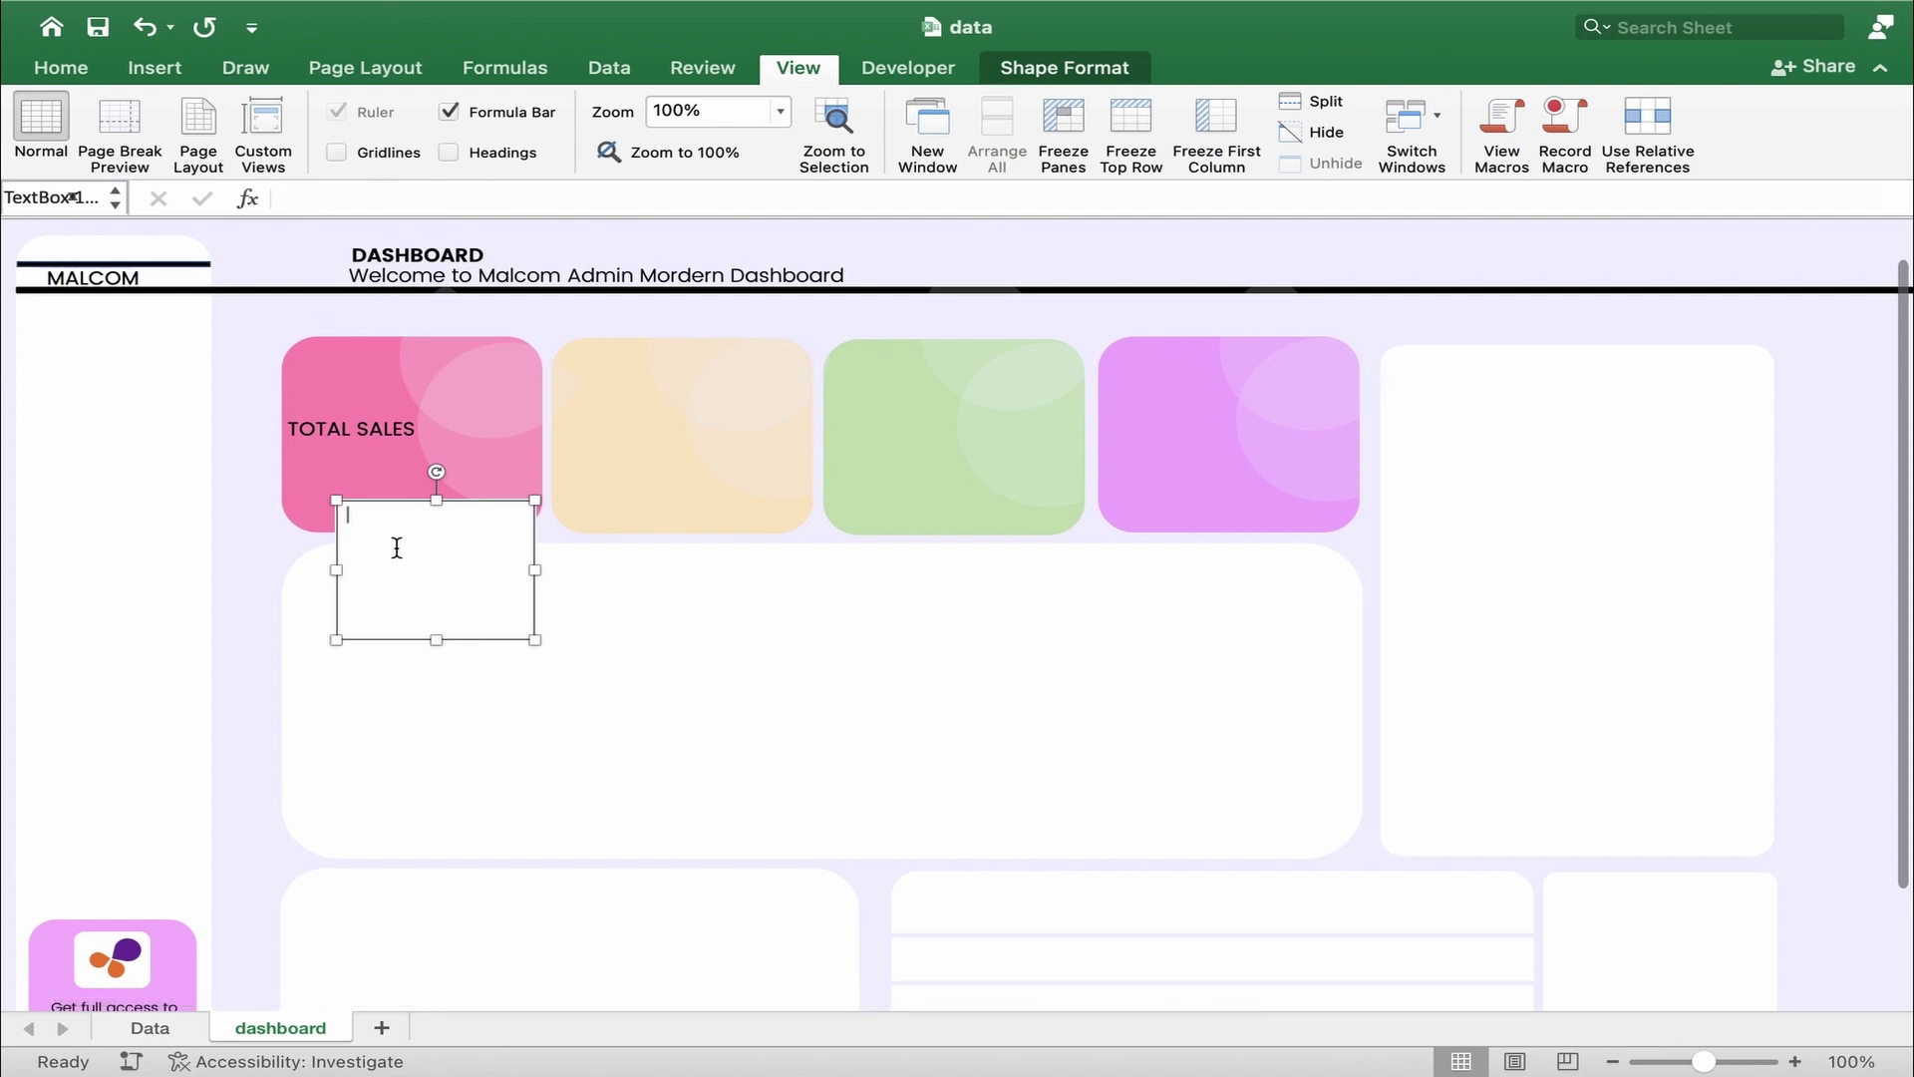
left_click(332, 202)
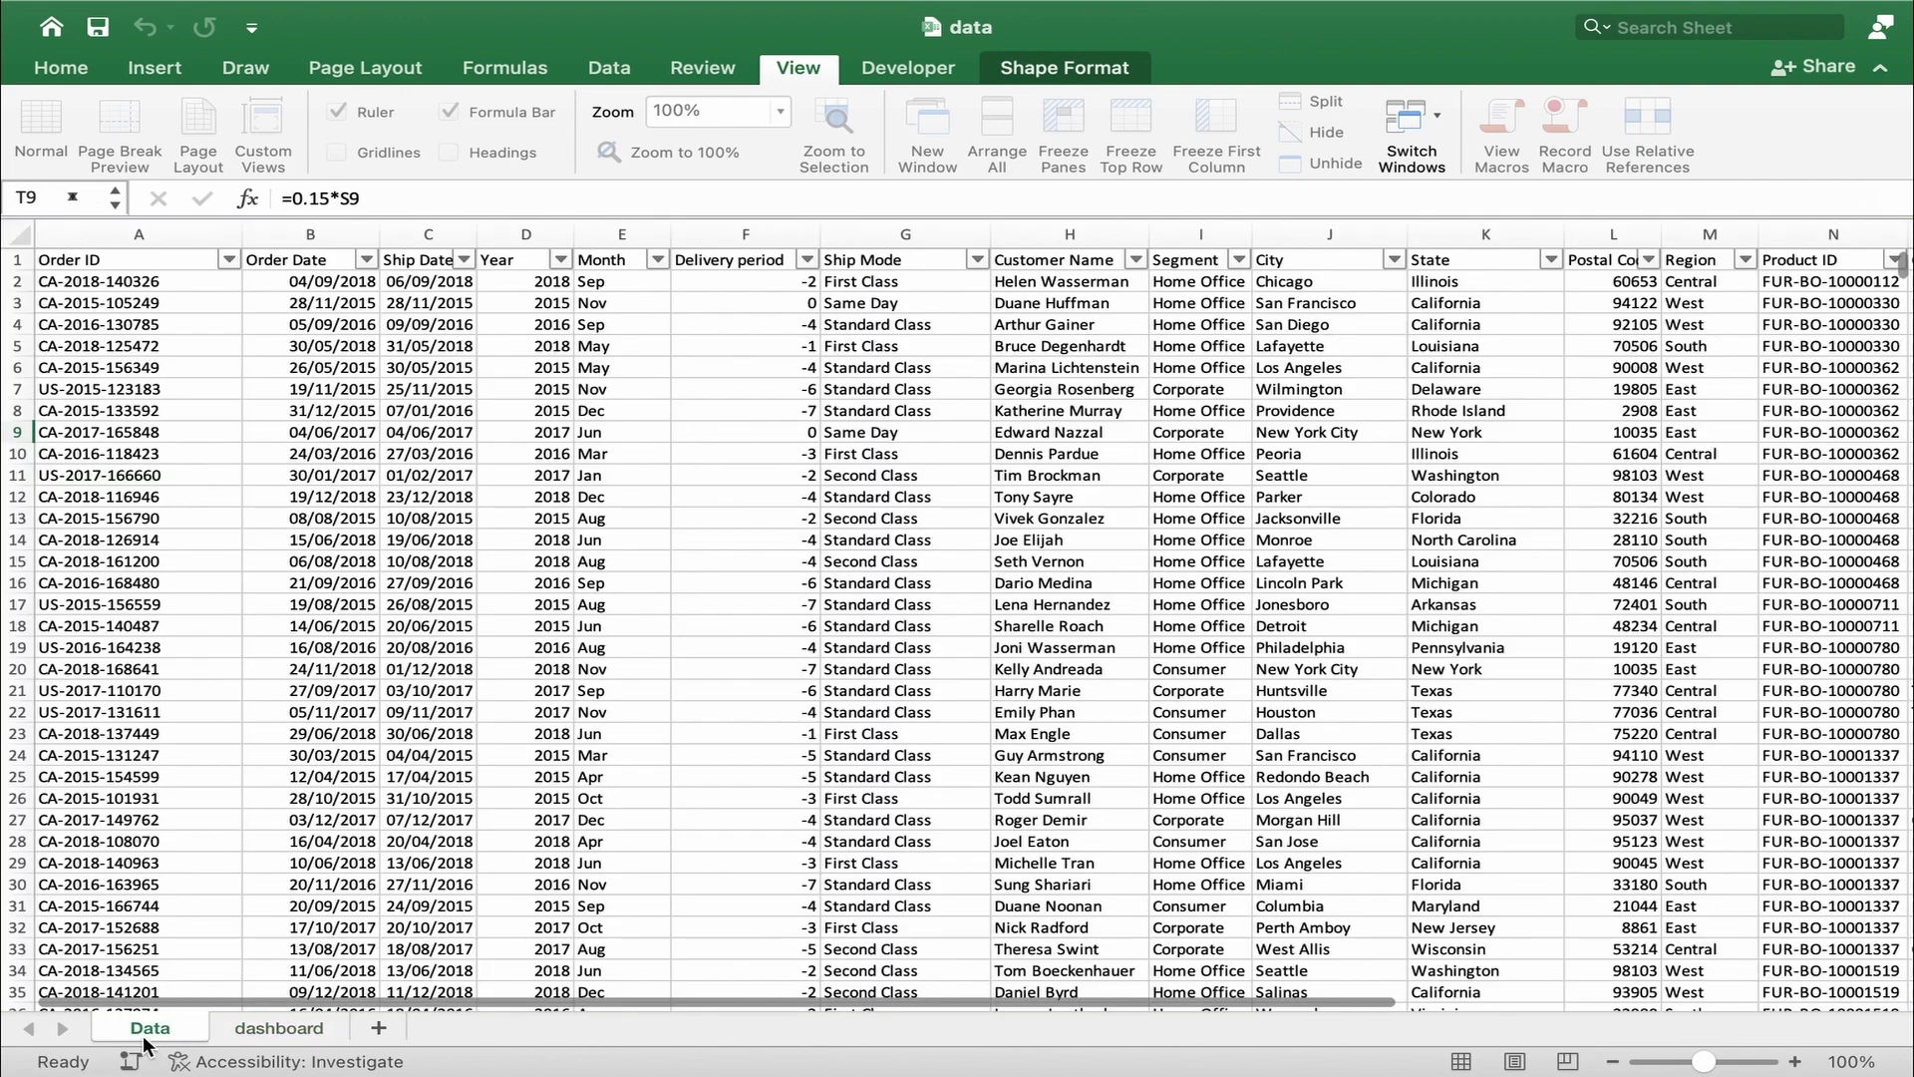
- Create a pivot table from the Data sheet range $A$1:$T$9800 on a new worksheet
left_click(147, 1028)
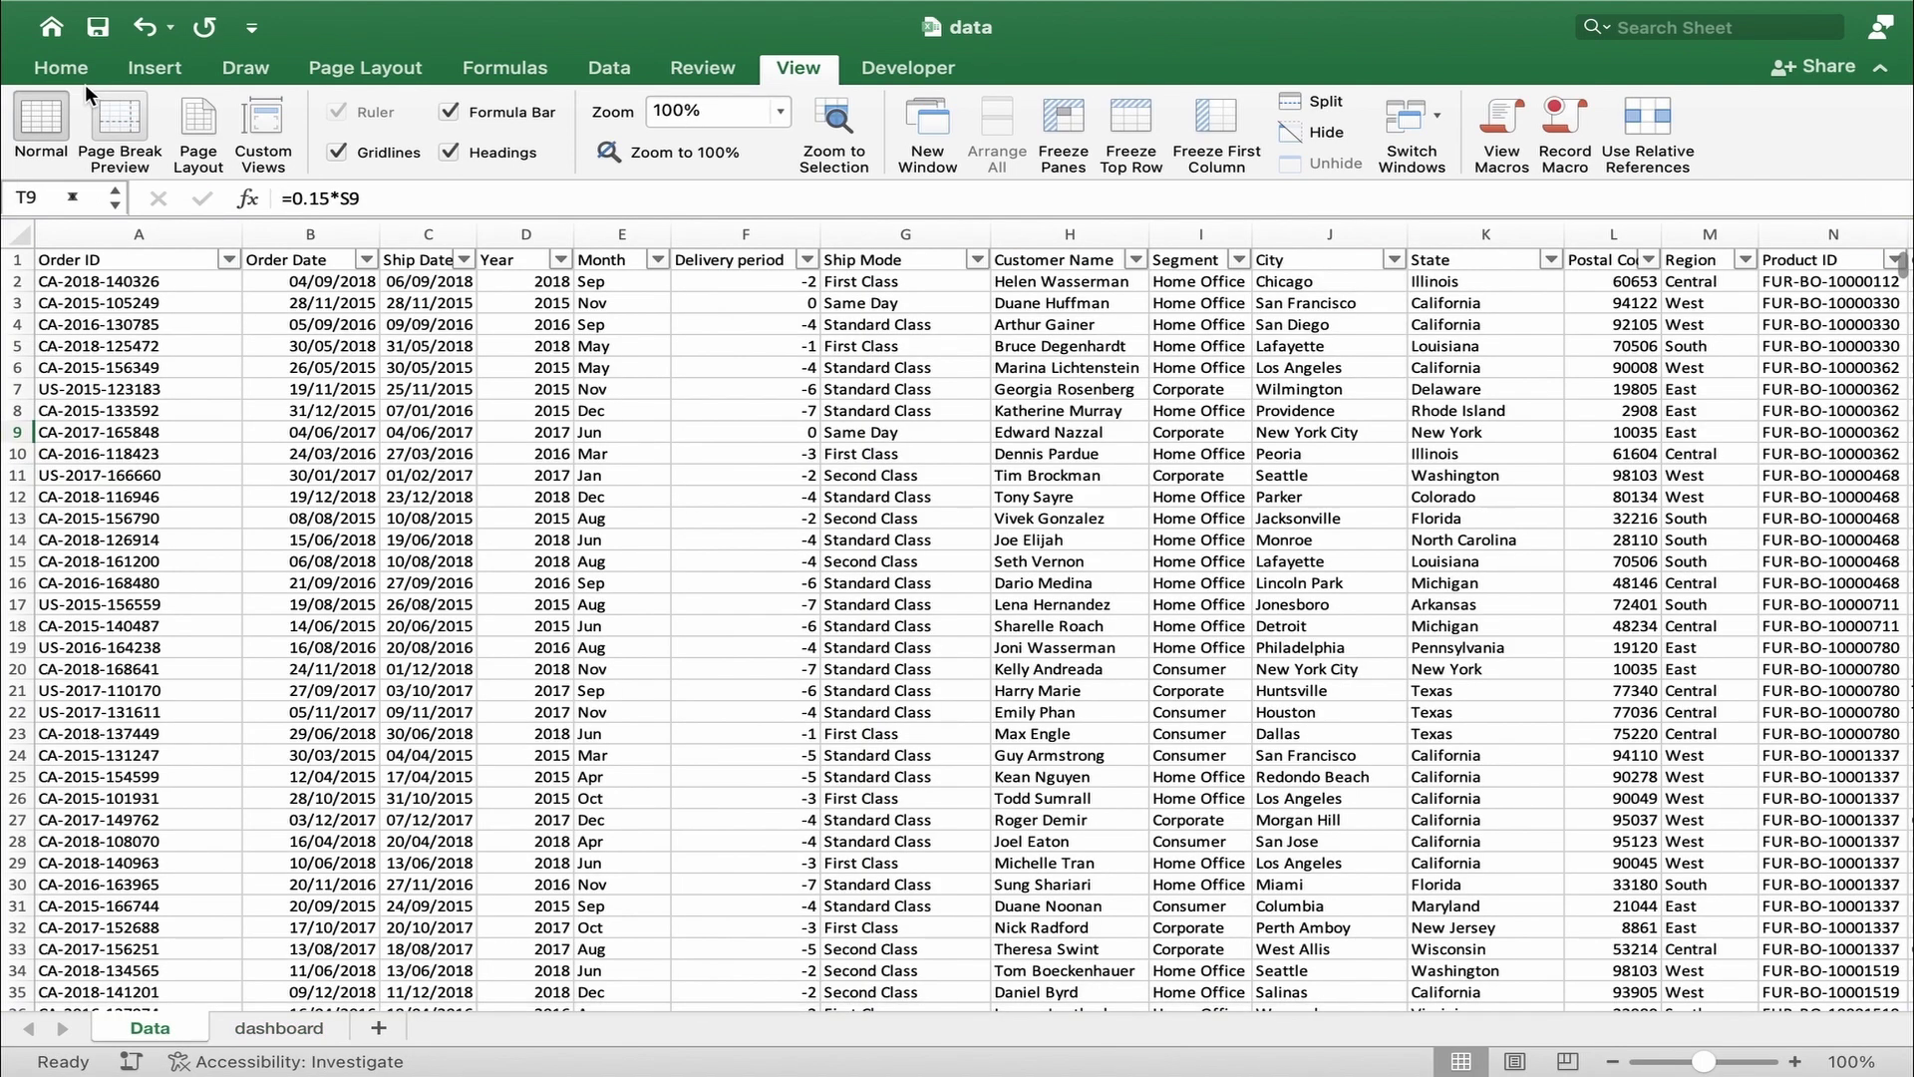
left_click(48, 62)
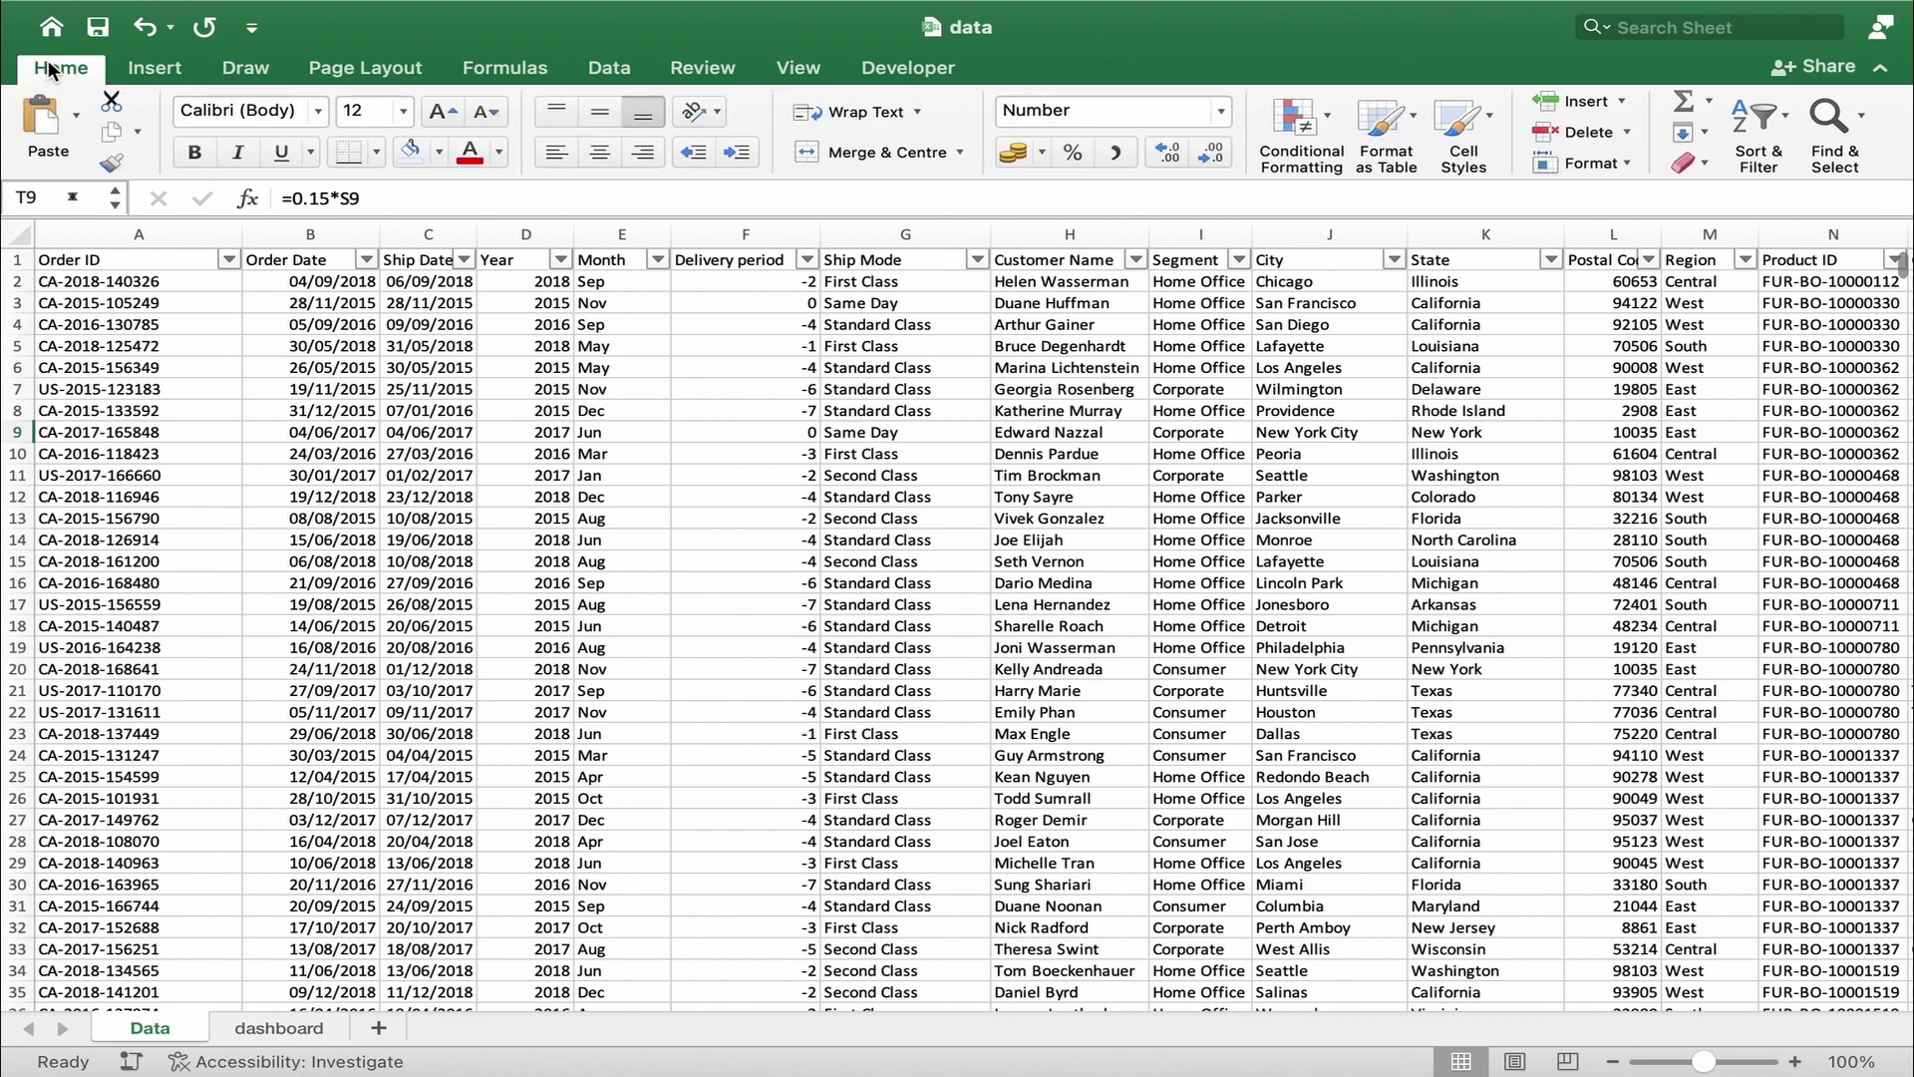
left_click(167, 70)
left_click(40, 140)
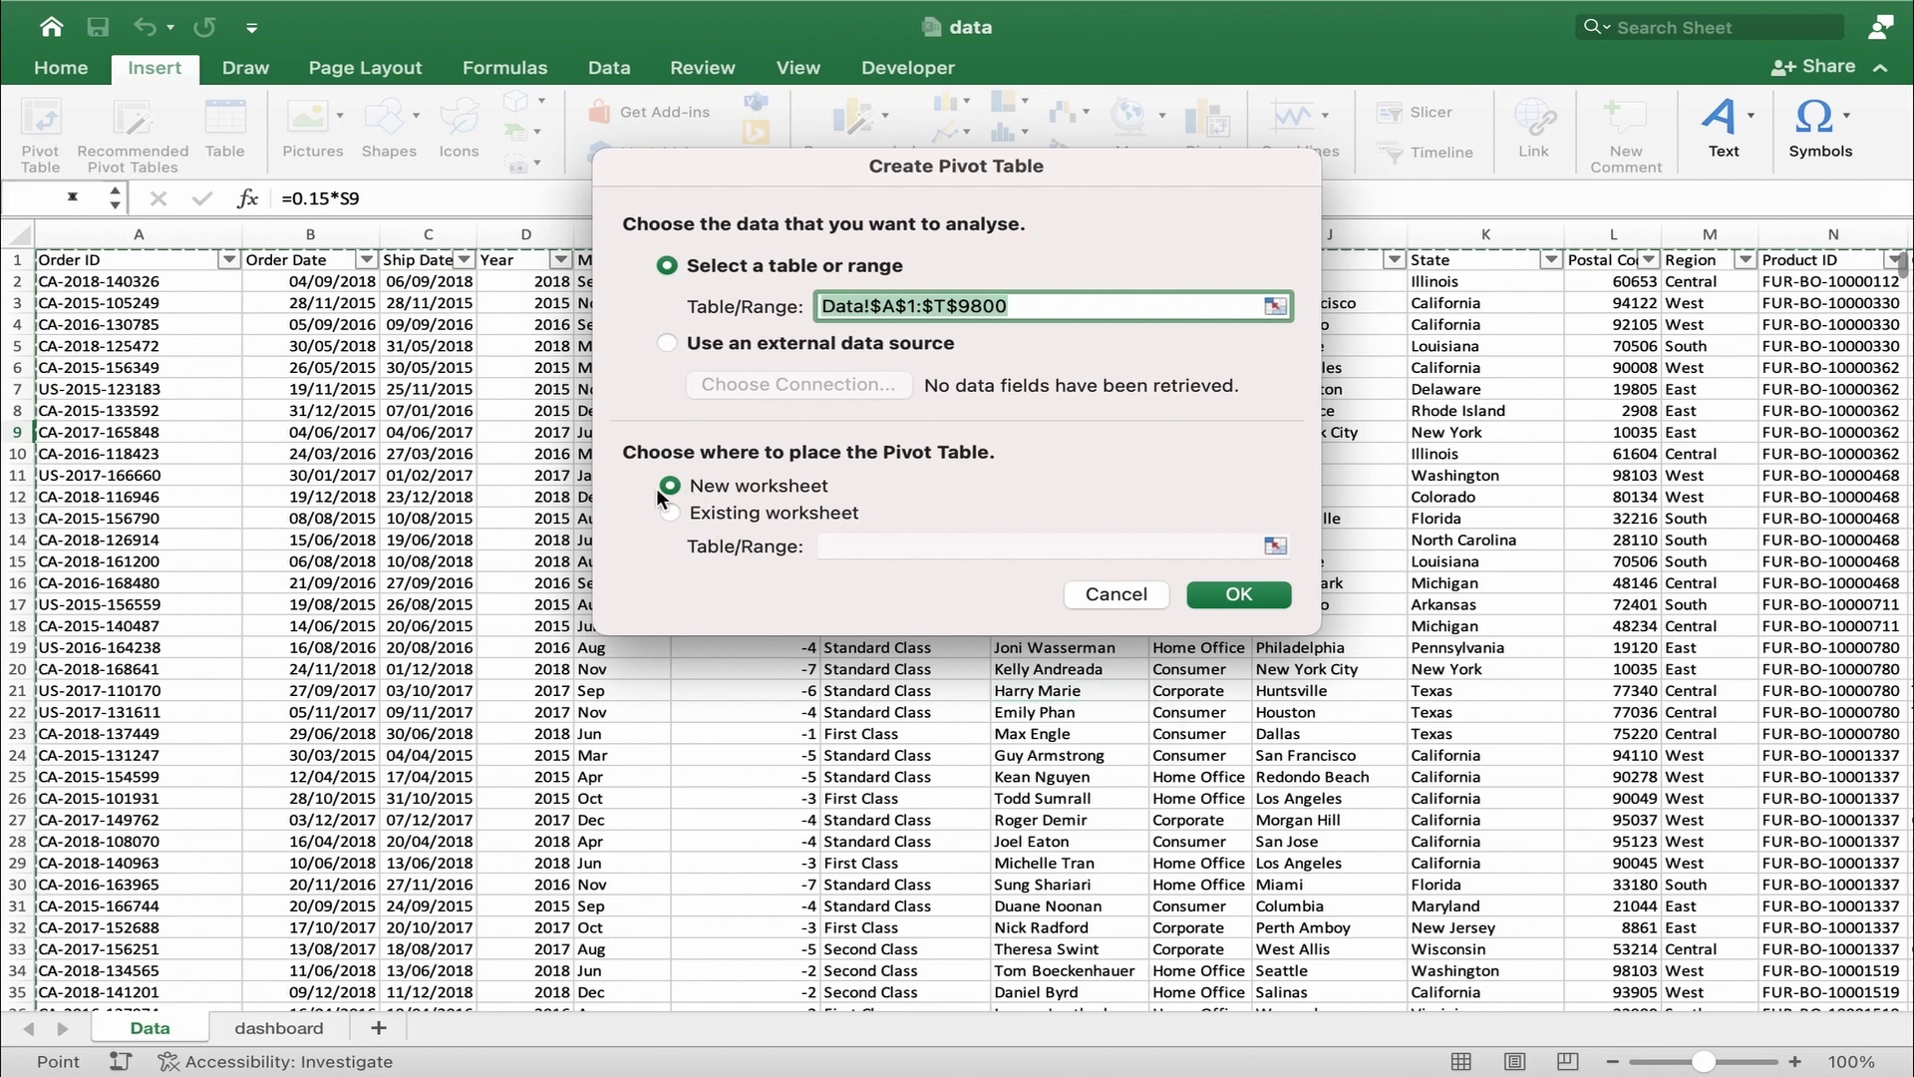
left_click(1224, 592)
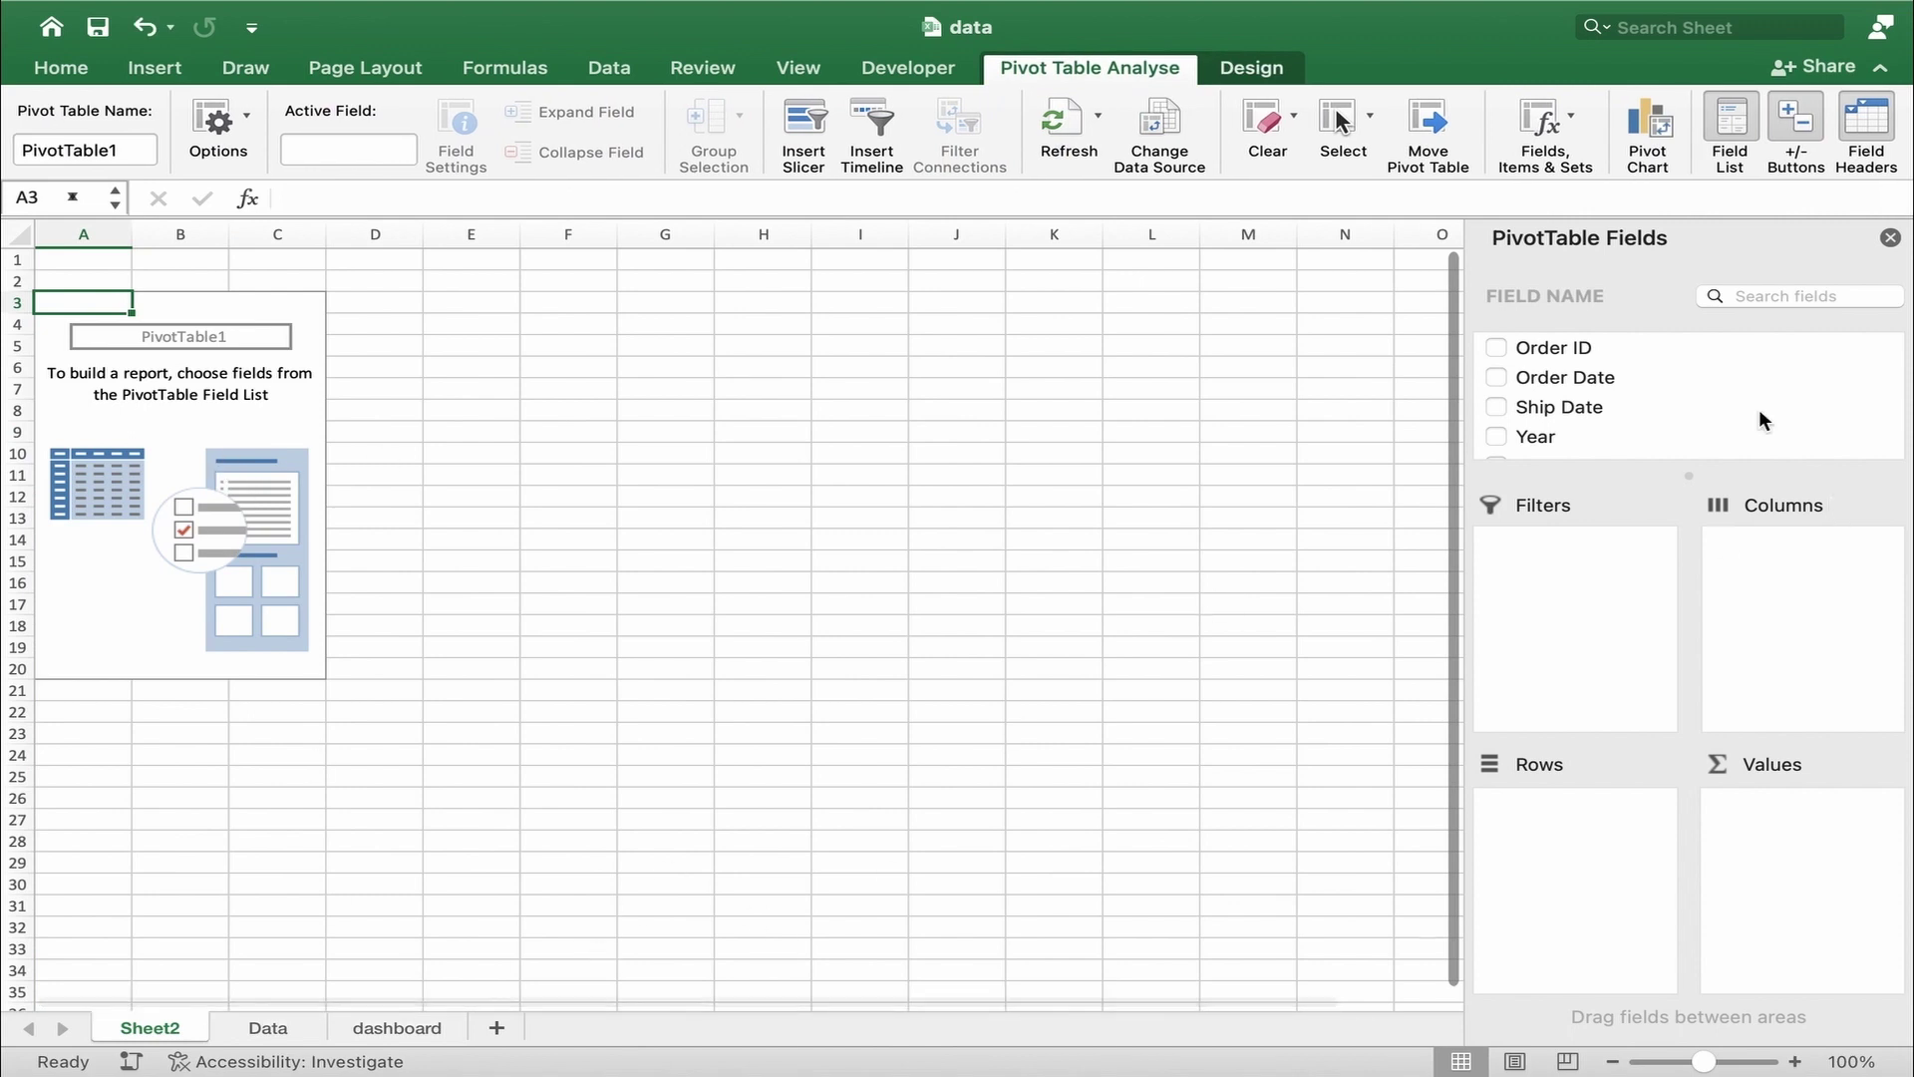
- Summarise Sales by month in the pivot table, with Month as rows and Sum of Sales as values
scroll(1627, 429, "down", 10)
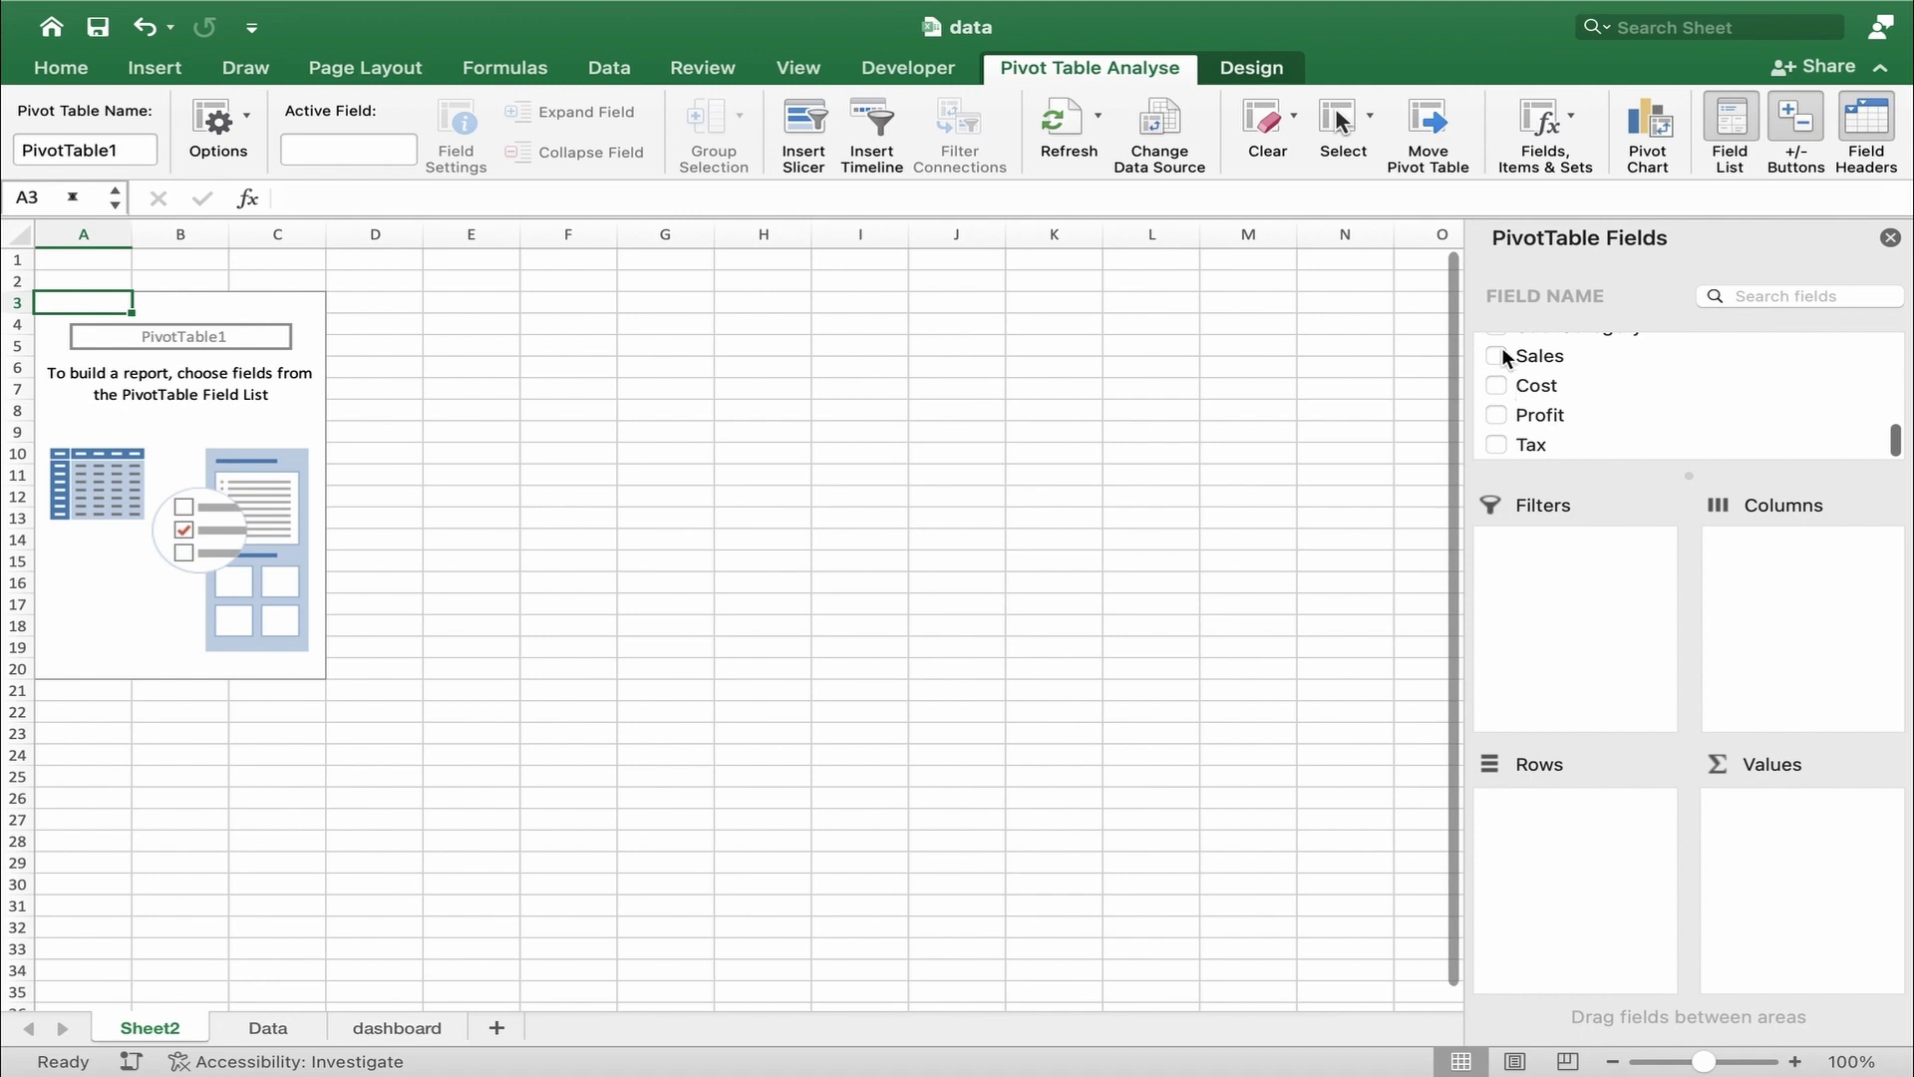
left_click(1500, 351)
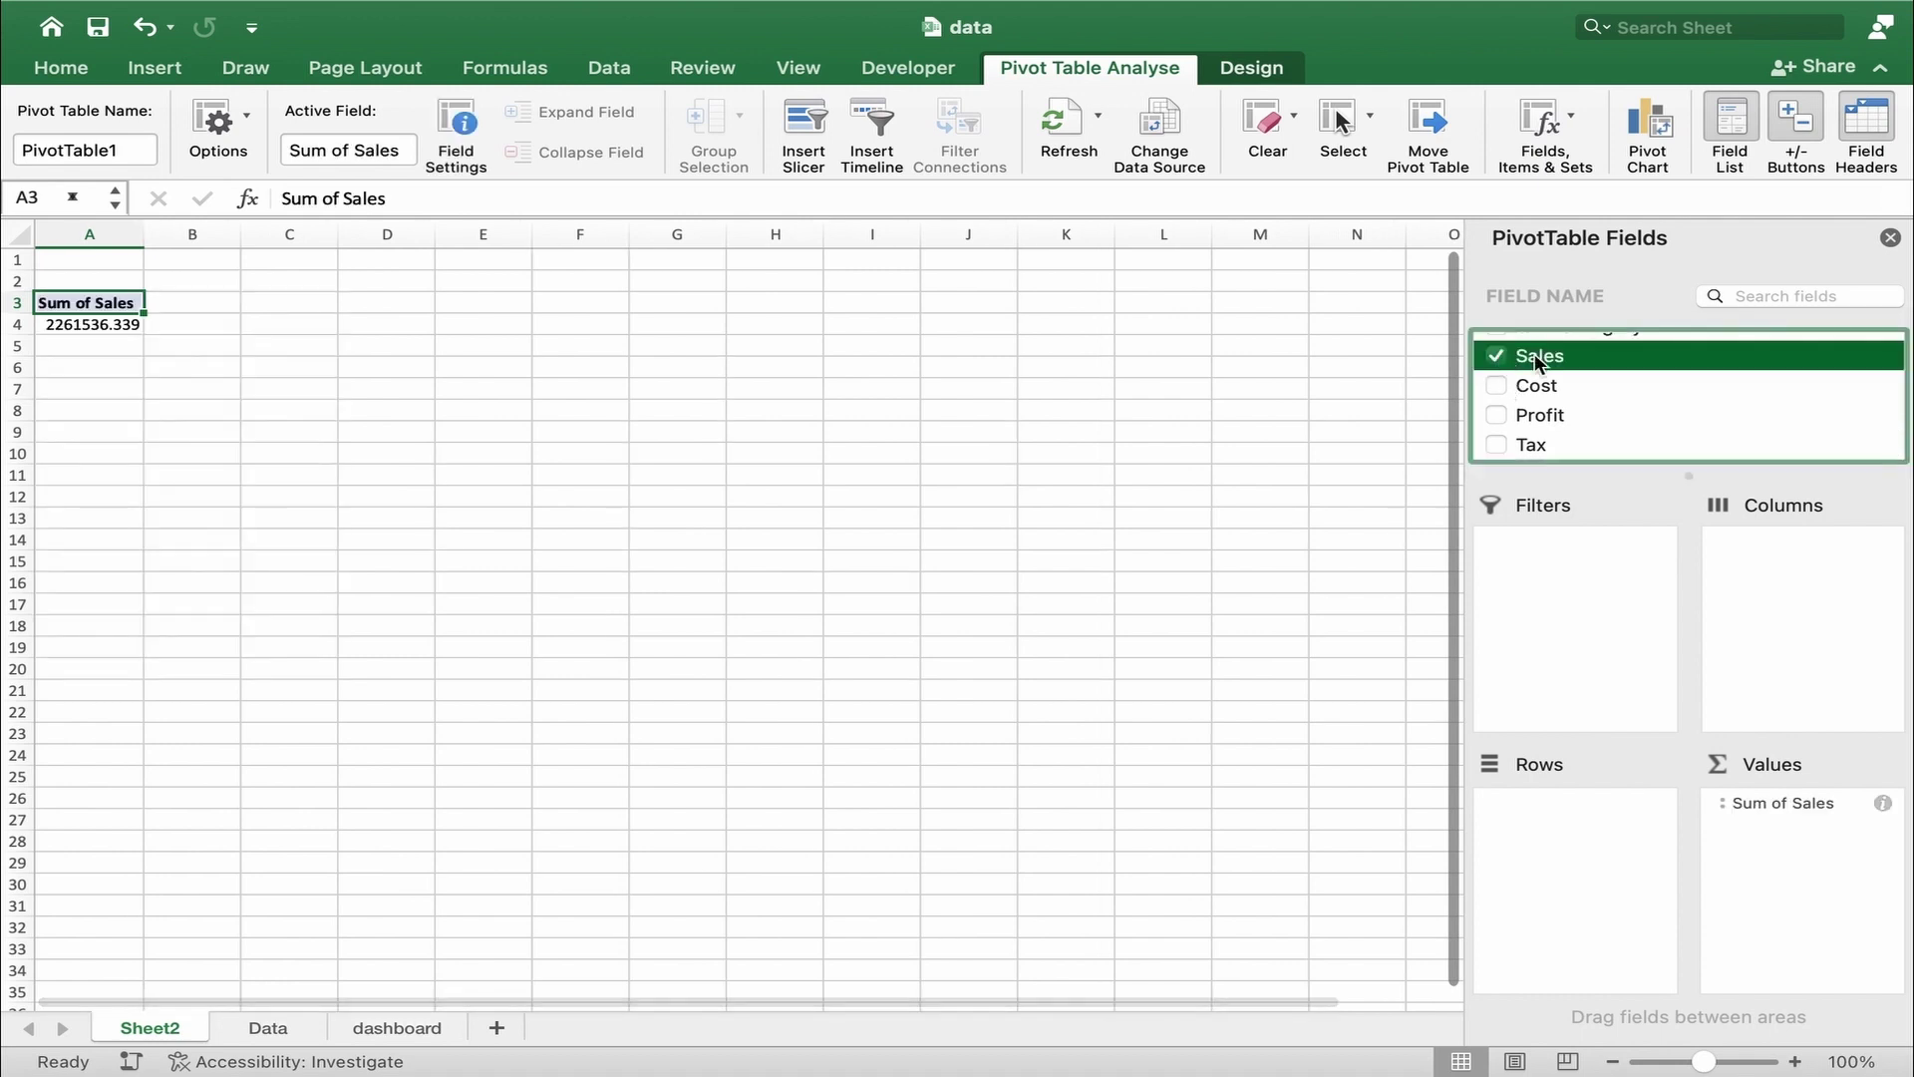
scroll(1611, 367, "up", 4)
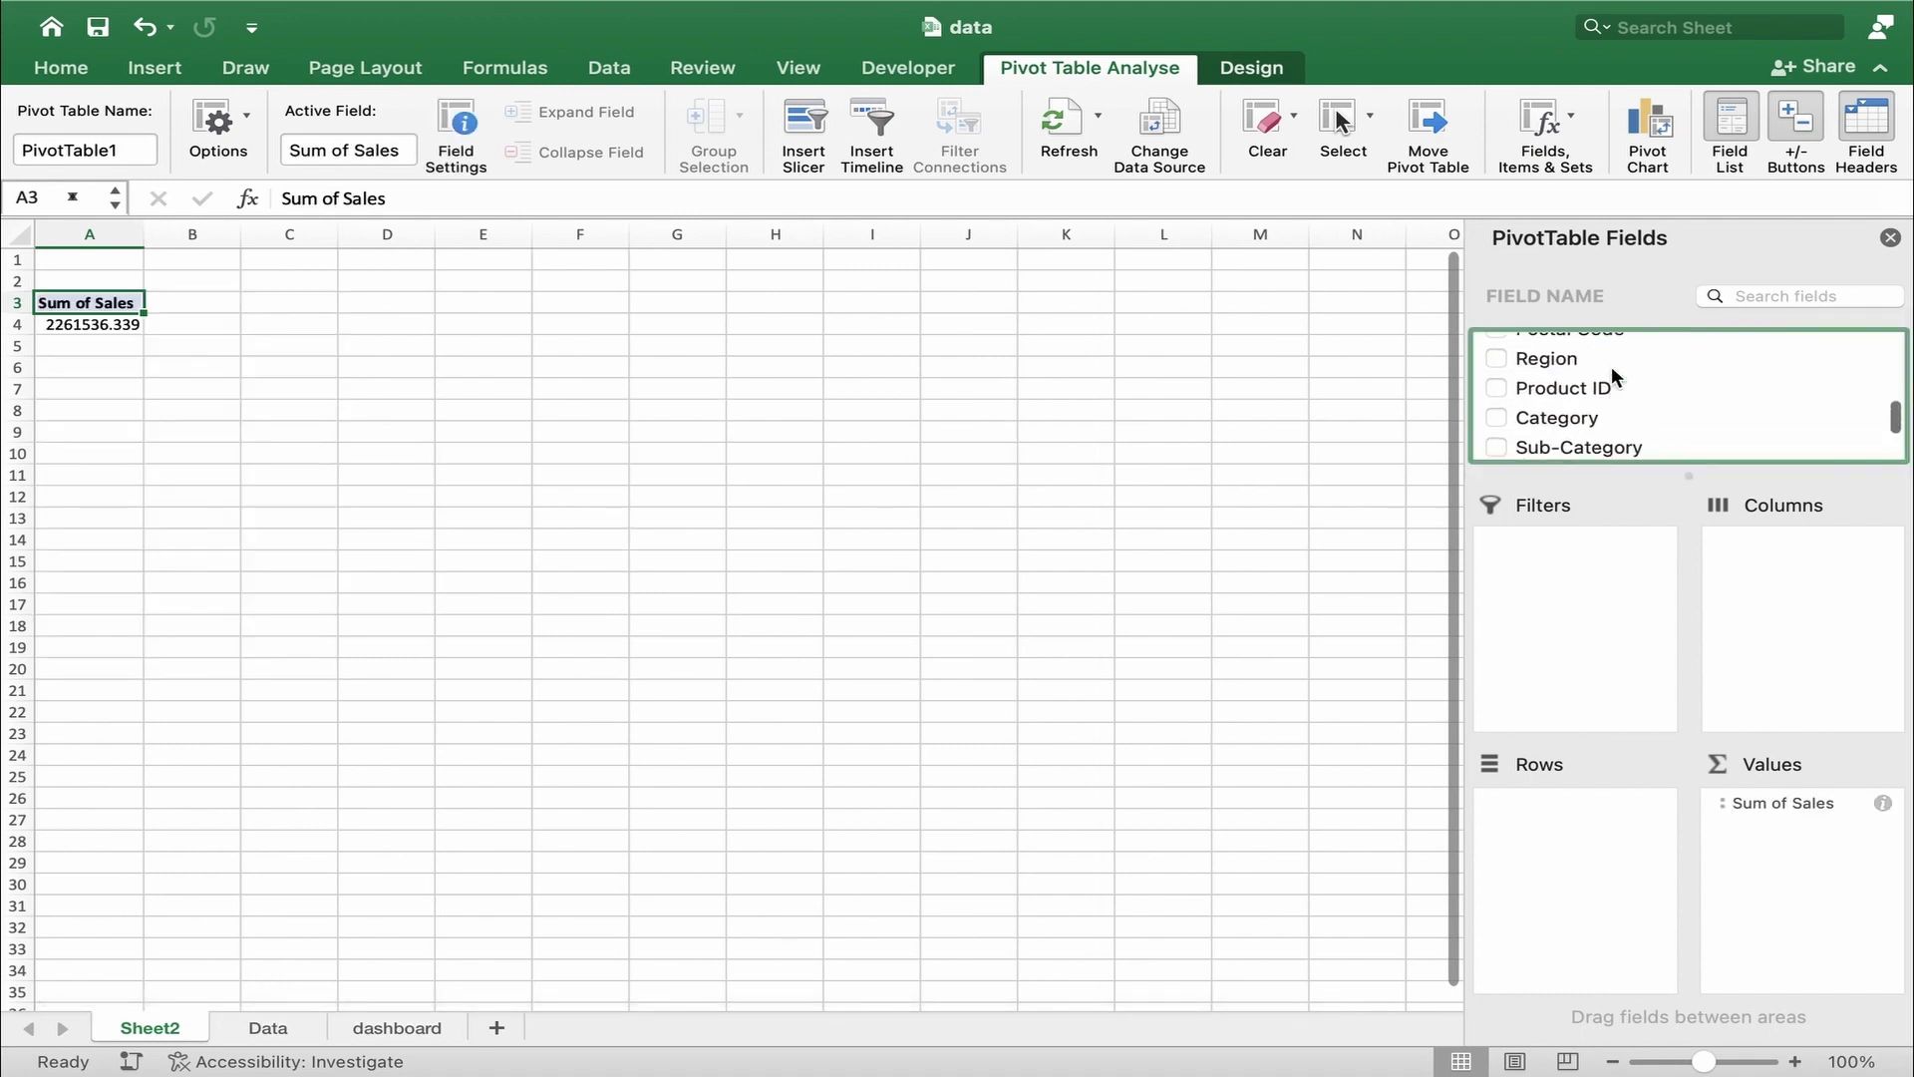
scroll(1612, 371, "up", 5)
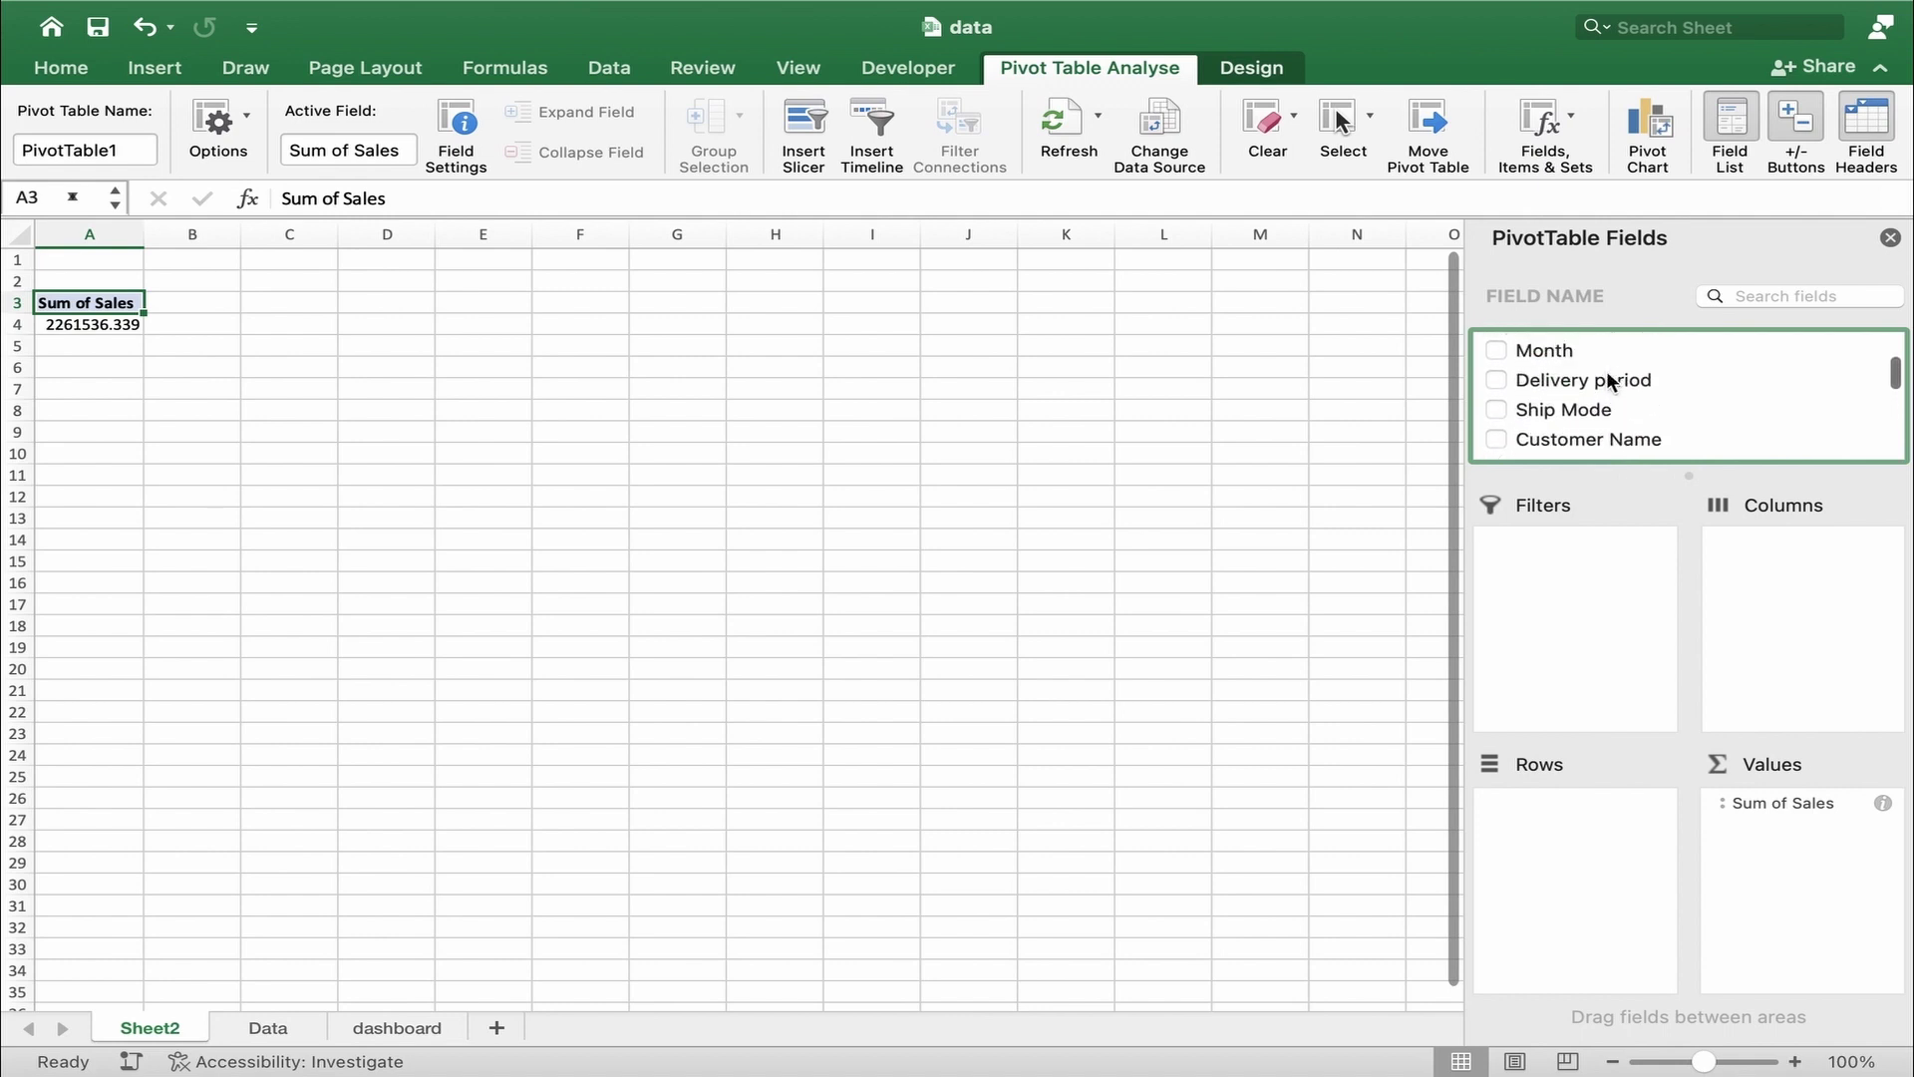
left_click(1498, 350)
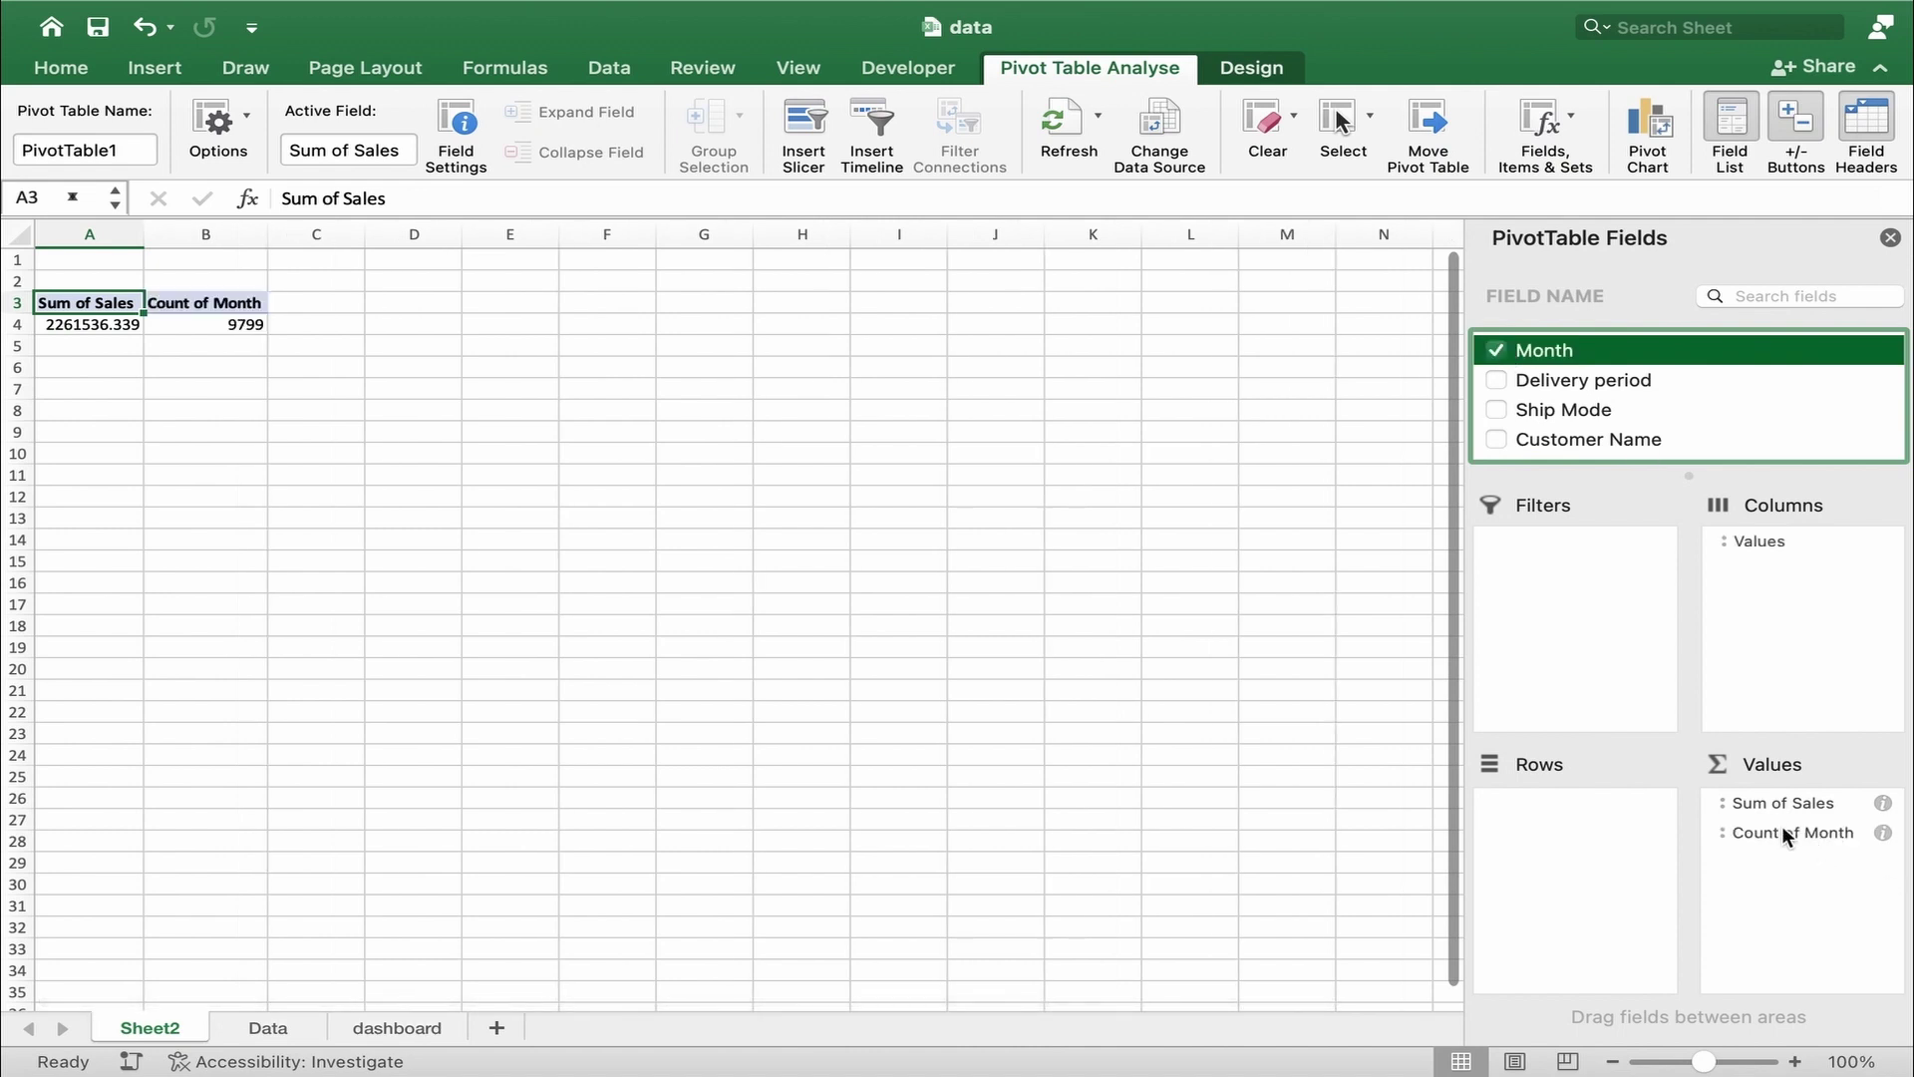
left_click_drag(1785, 832, 1586, 827)
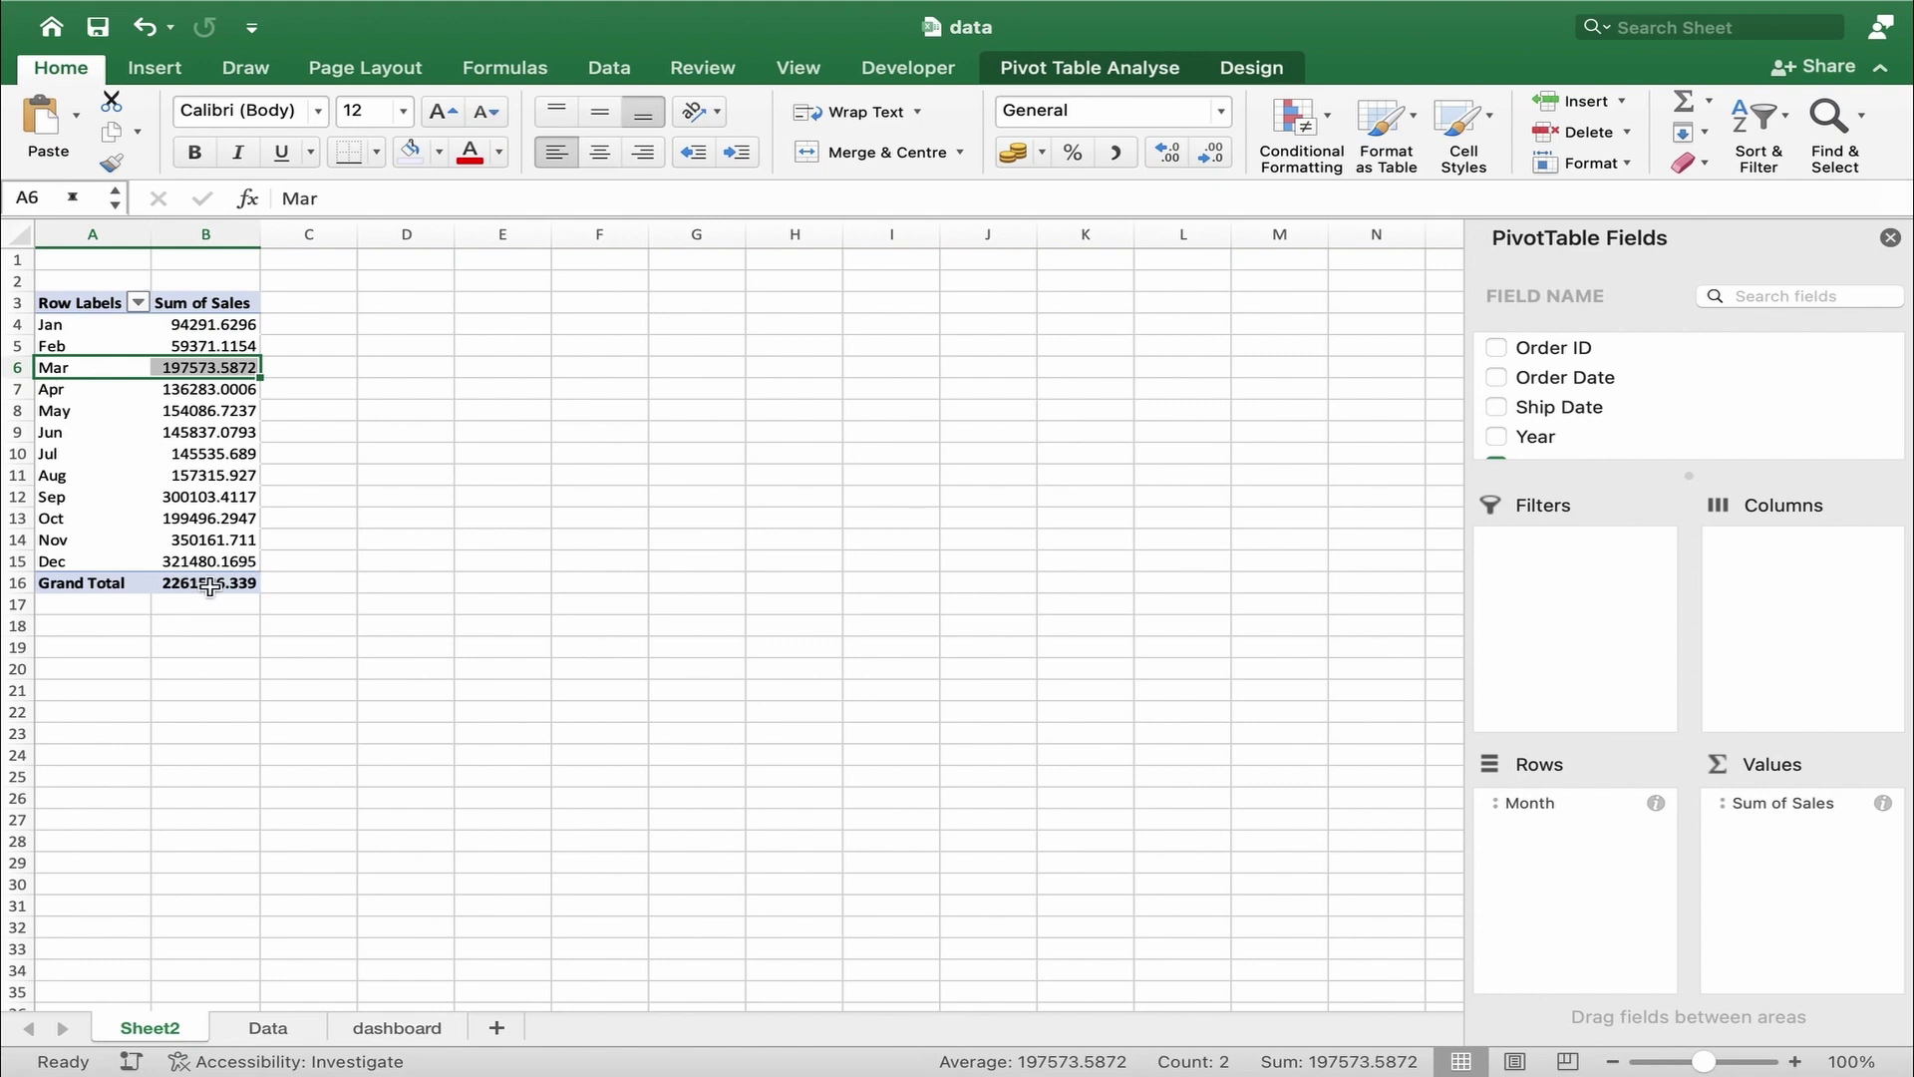
- Open the slicer field selection for the monthly sales pivot table
left_click(212, 539)
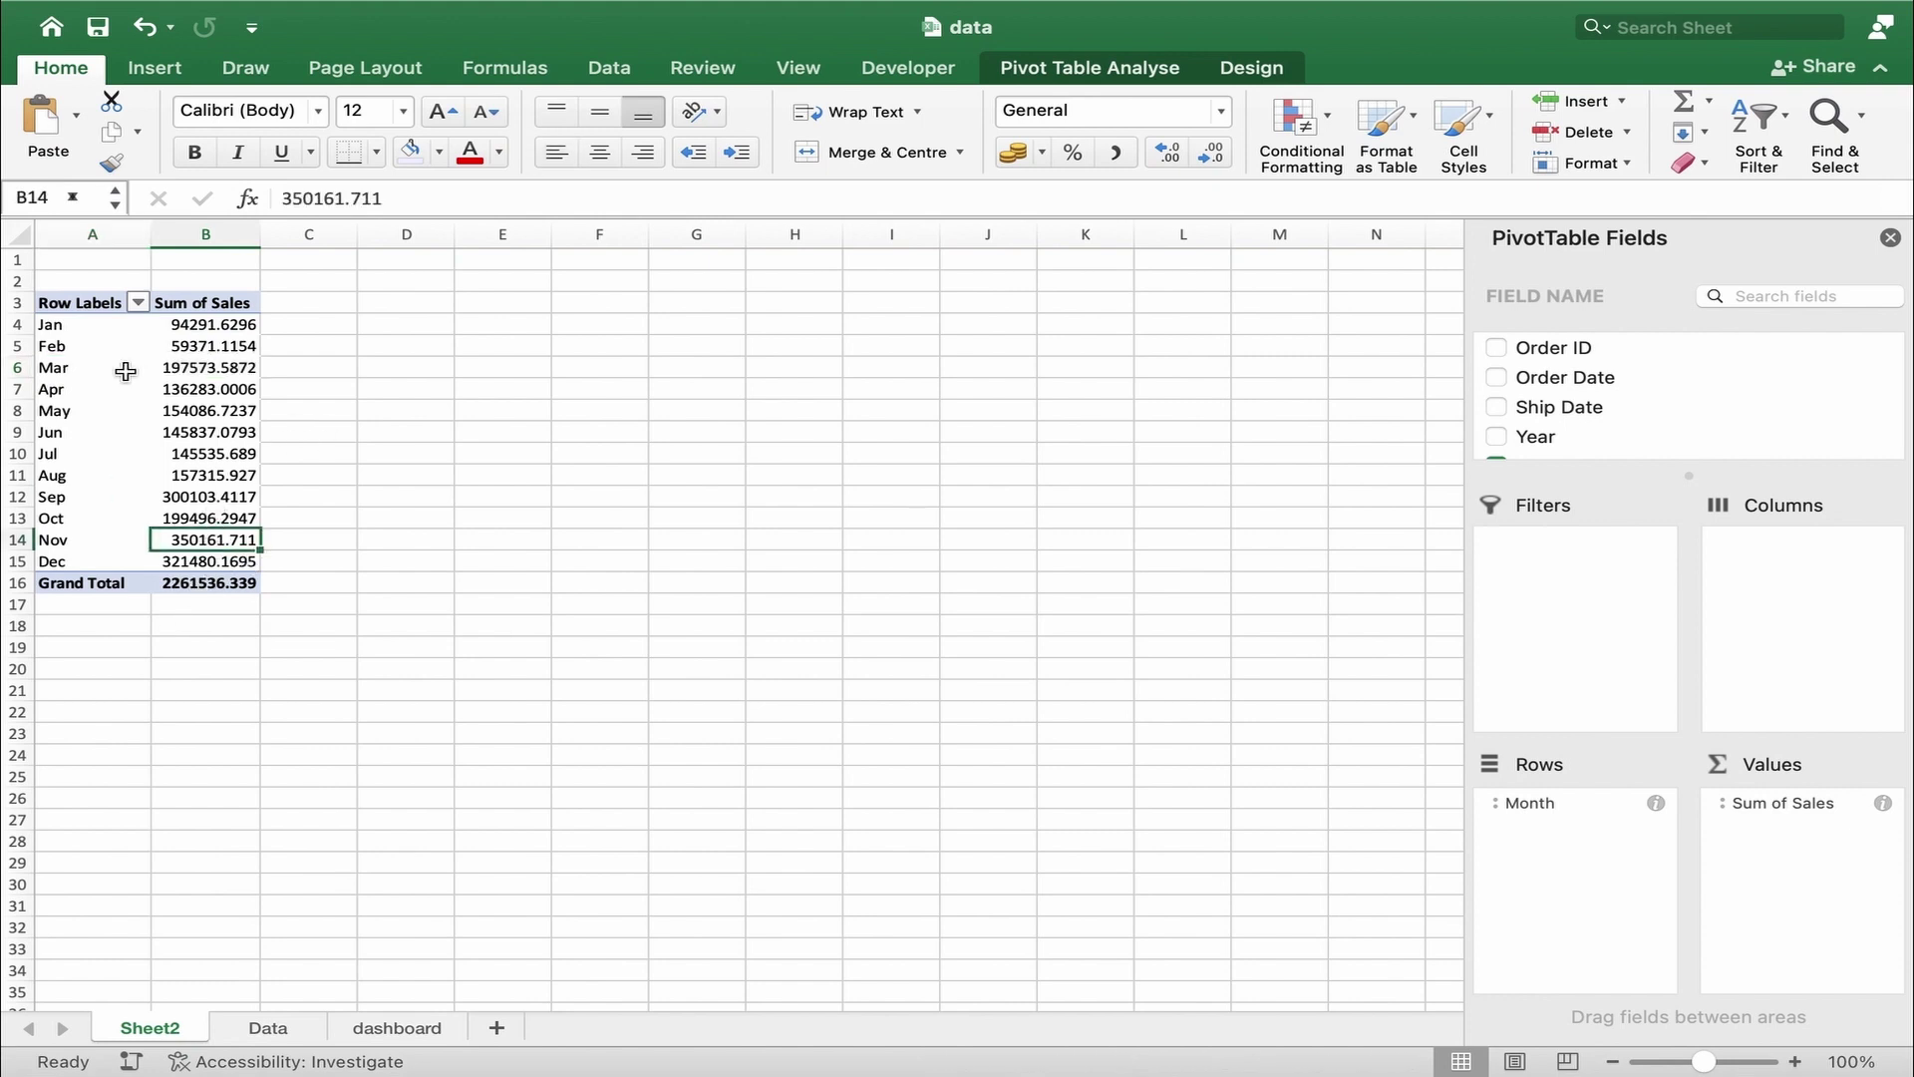
left_click(94, 310)
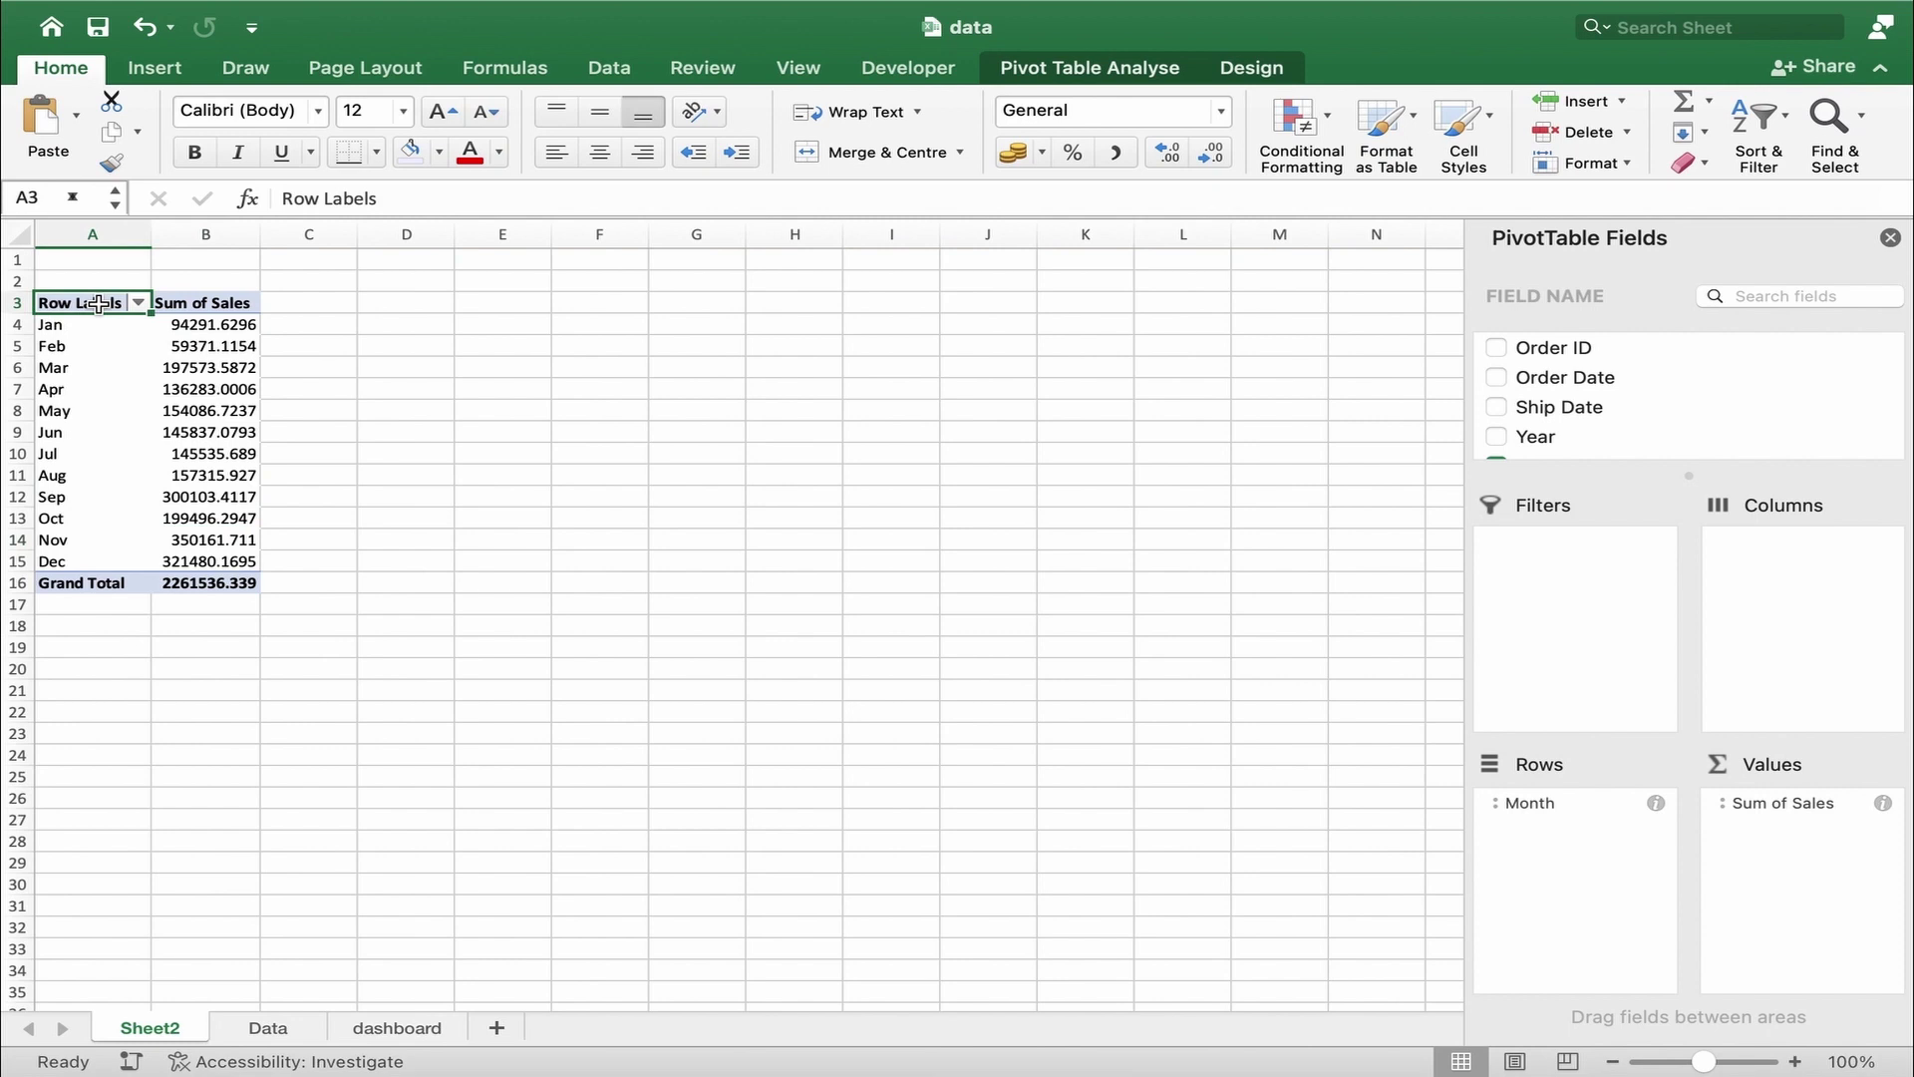
left_click(156, 72)
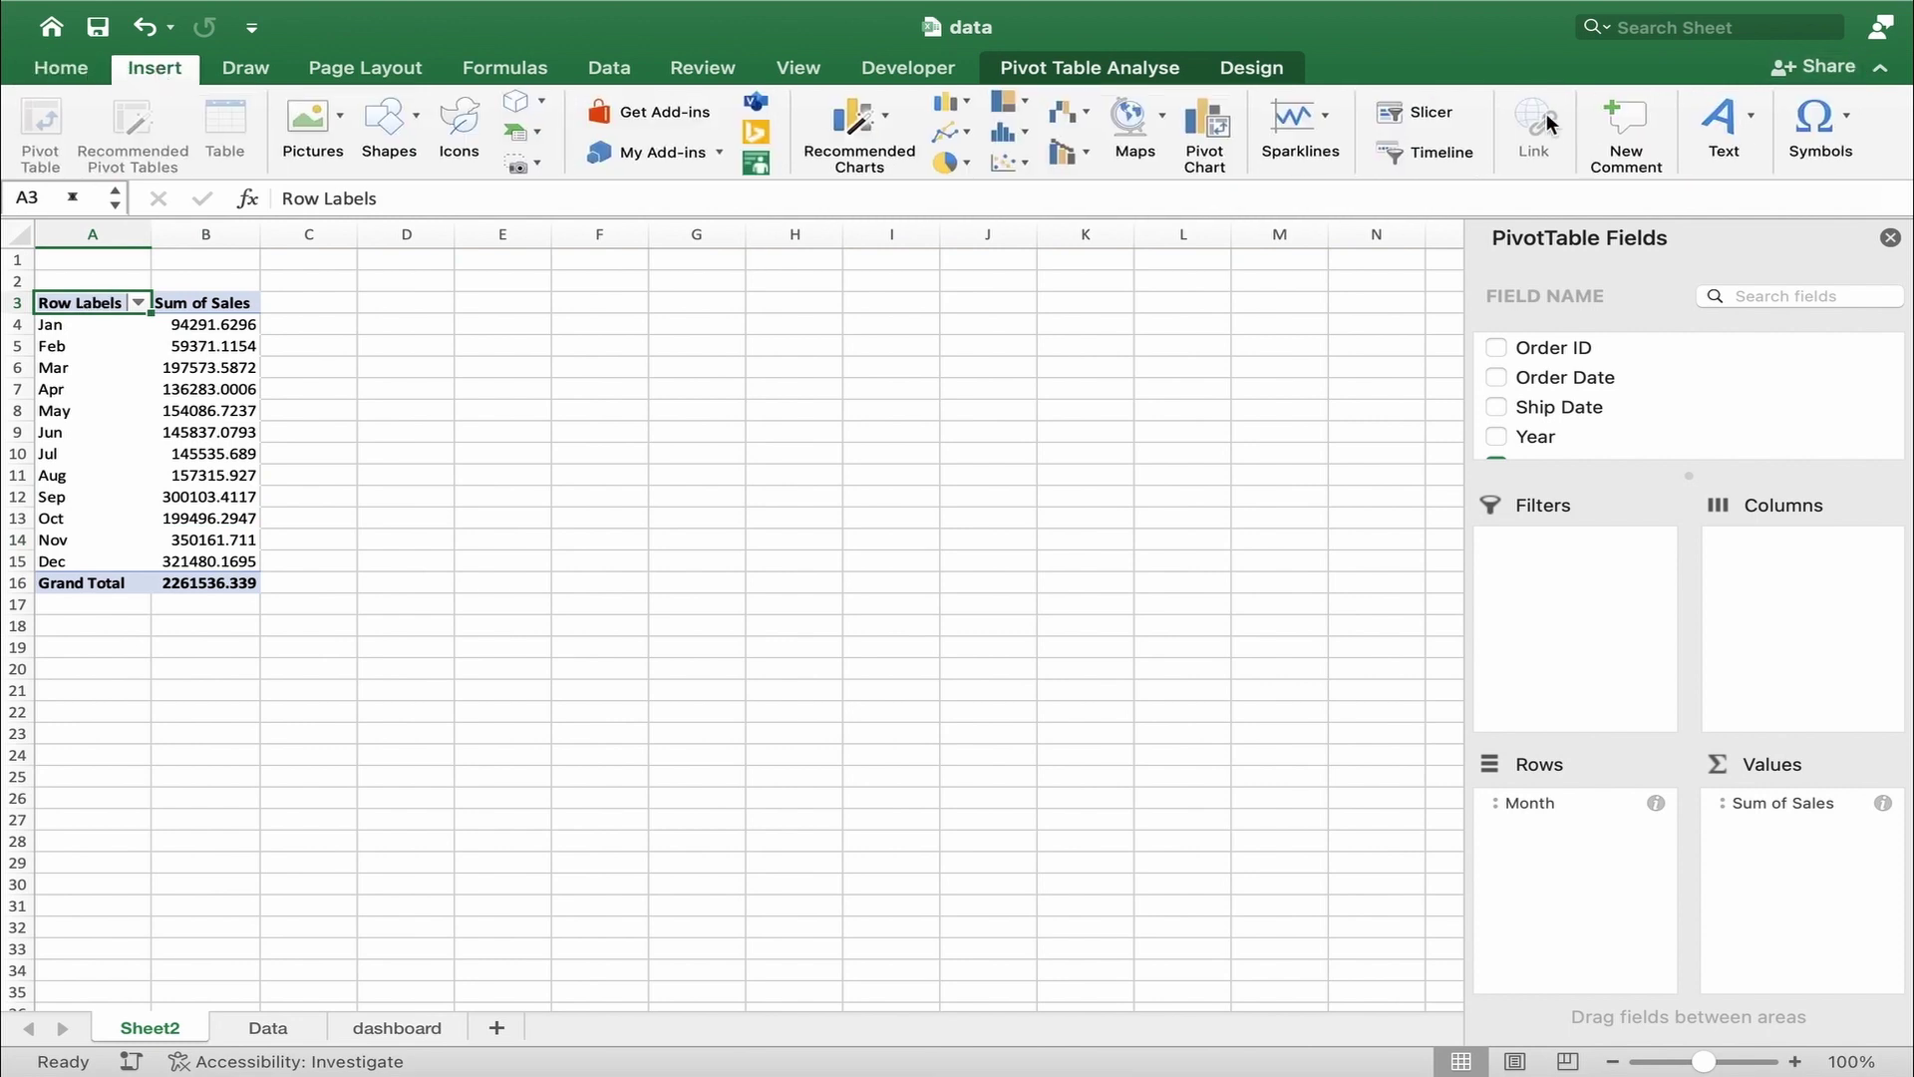
left_click(1437, 104)
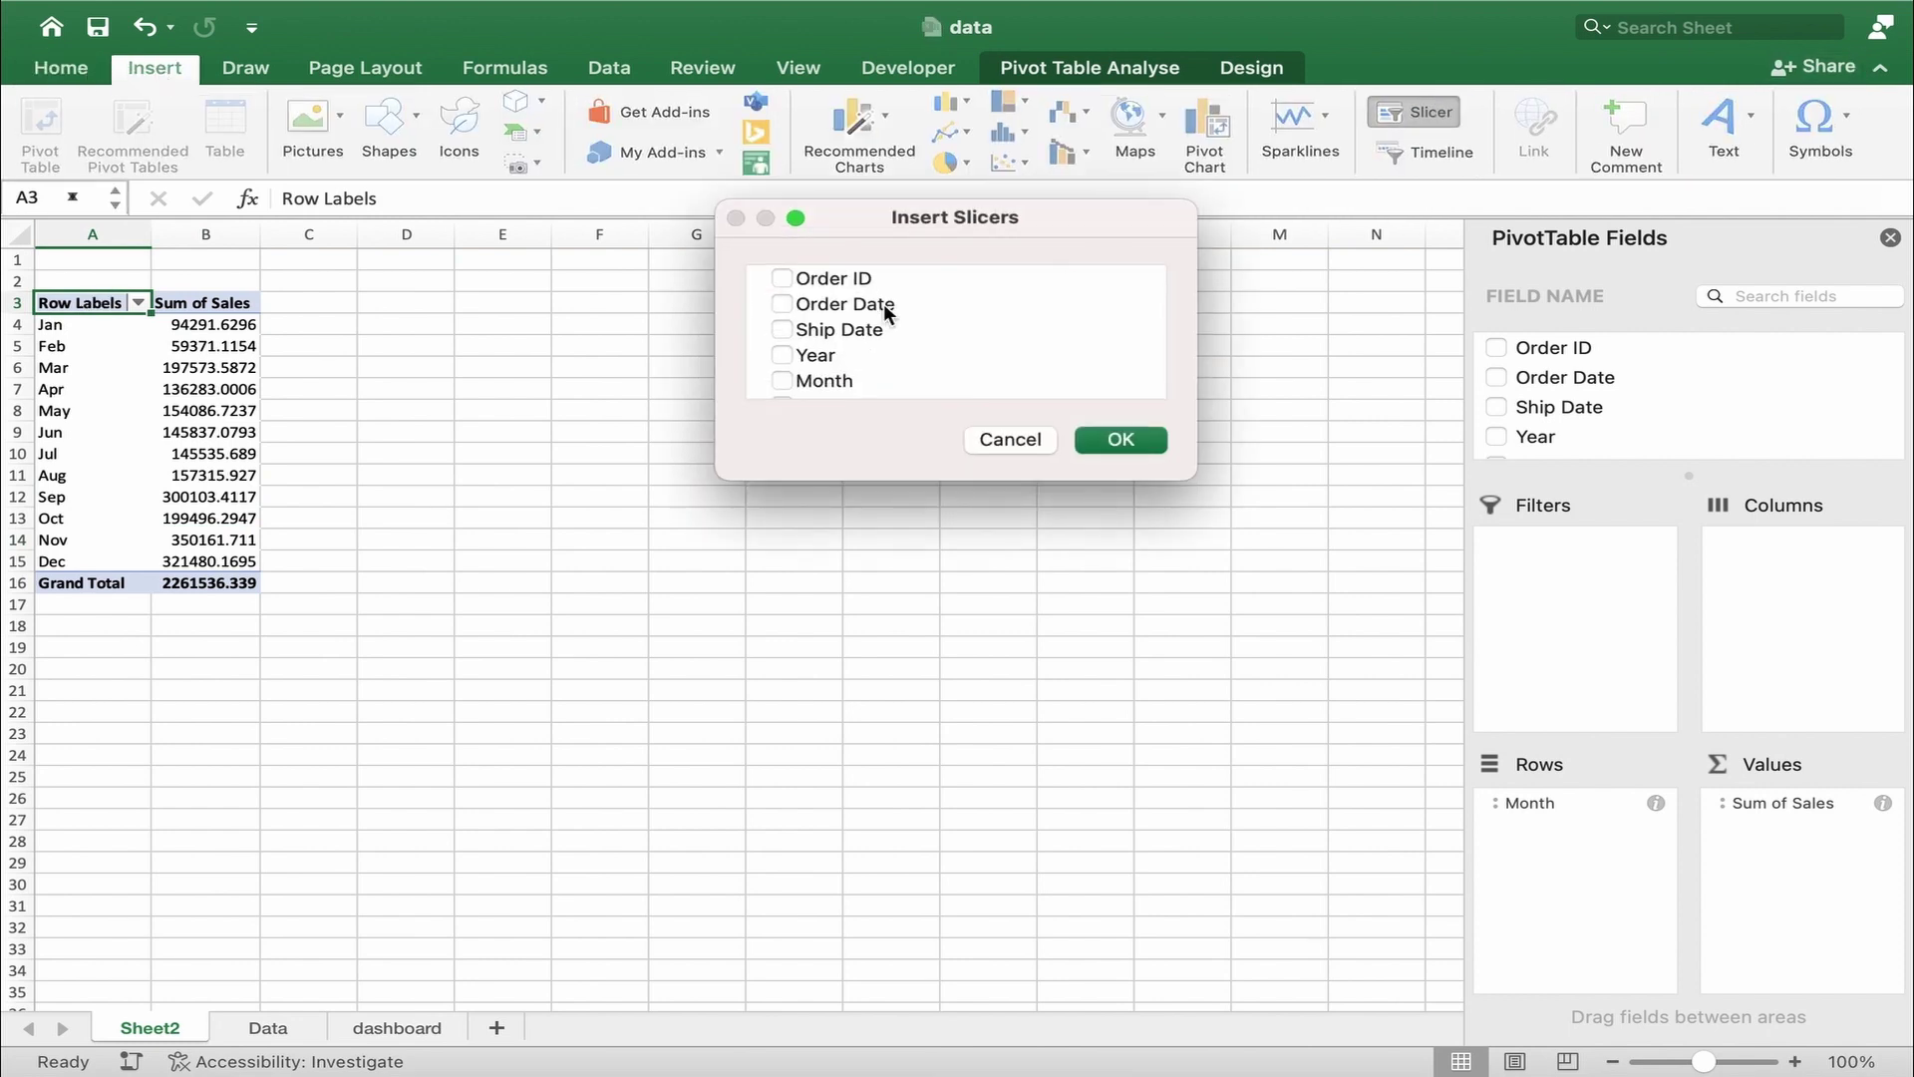
- Insert a Month slicer for the pivot table and filter through the months in order, ending on Apr
left_click(782, 381)
left_click(1120, 439)
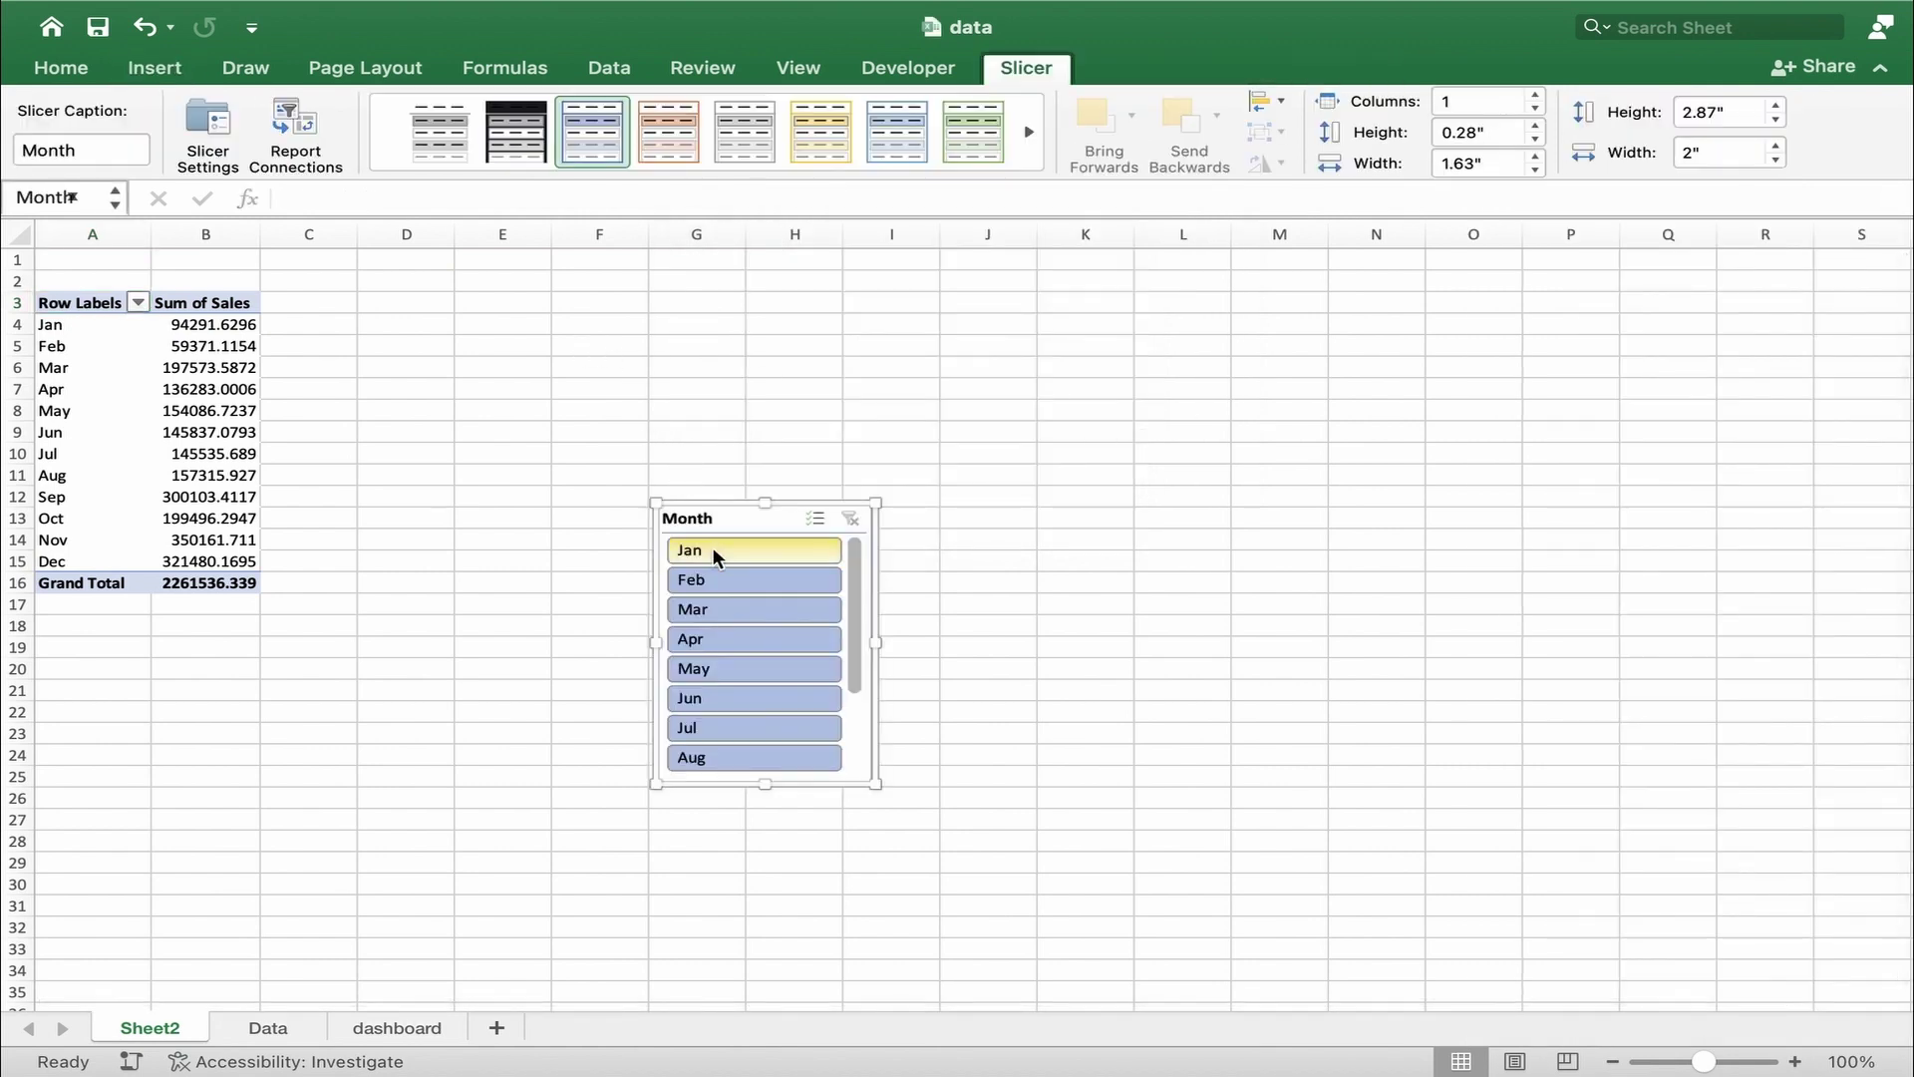
left_click(714, 548)
left_click(732, 580)
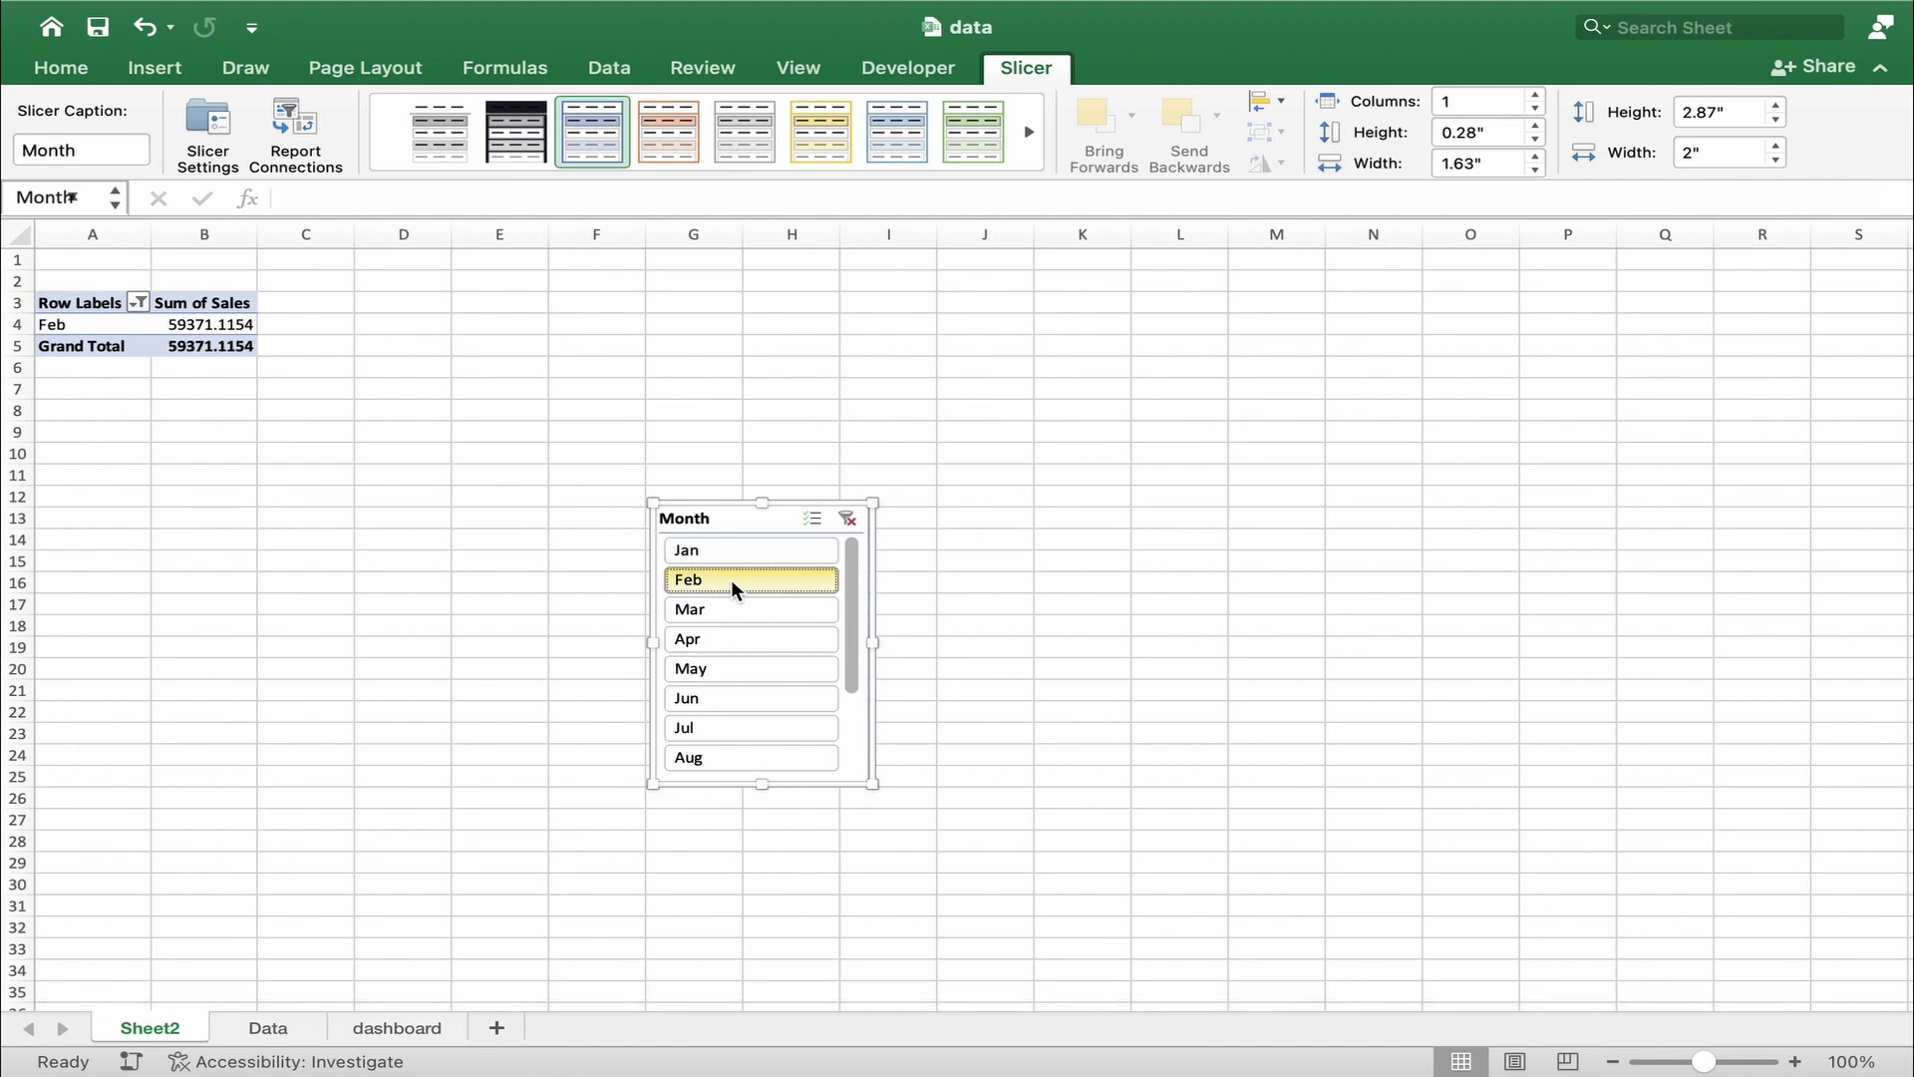
left_click(774, 608)
left_click(775, 638)
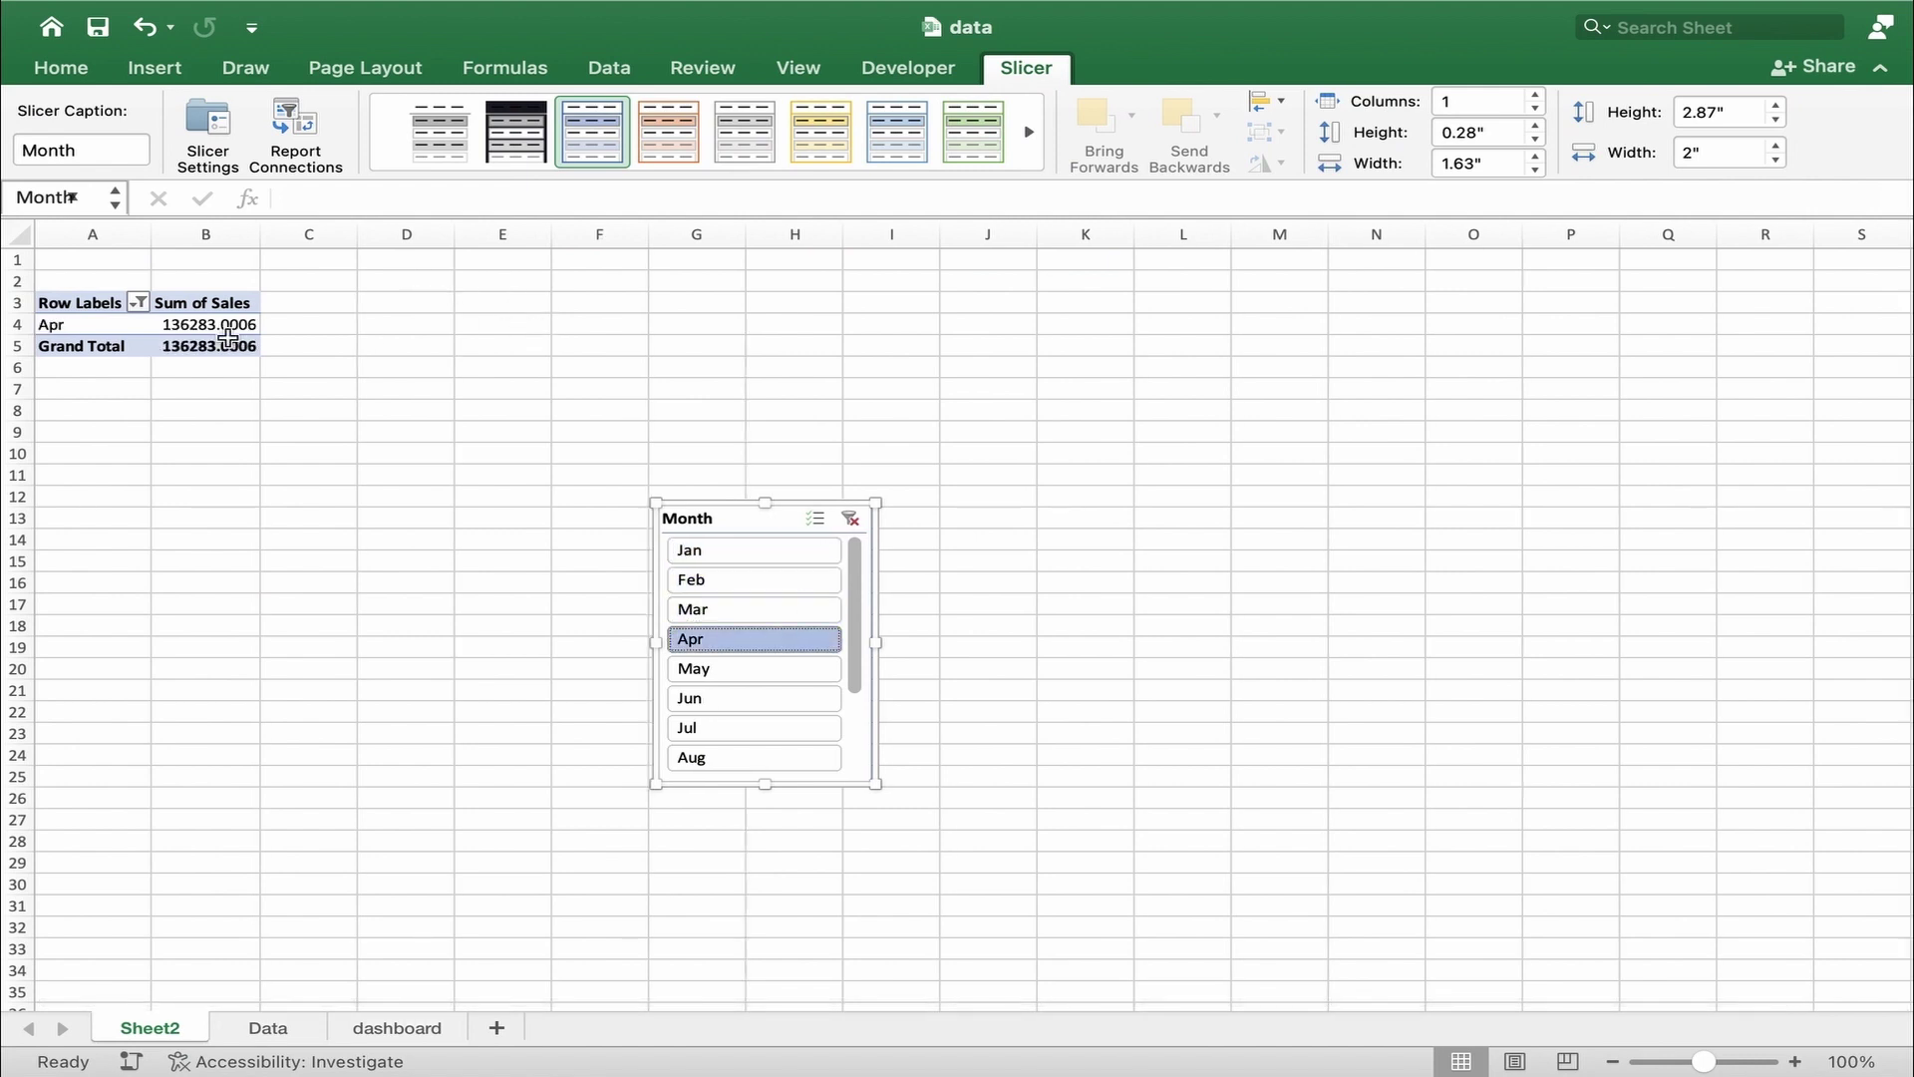
double_click(618, 327)
type("=")
left_click(321, 333)
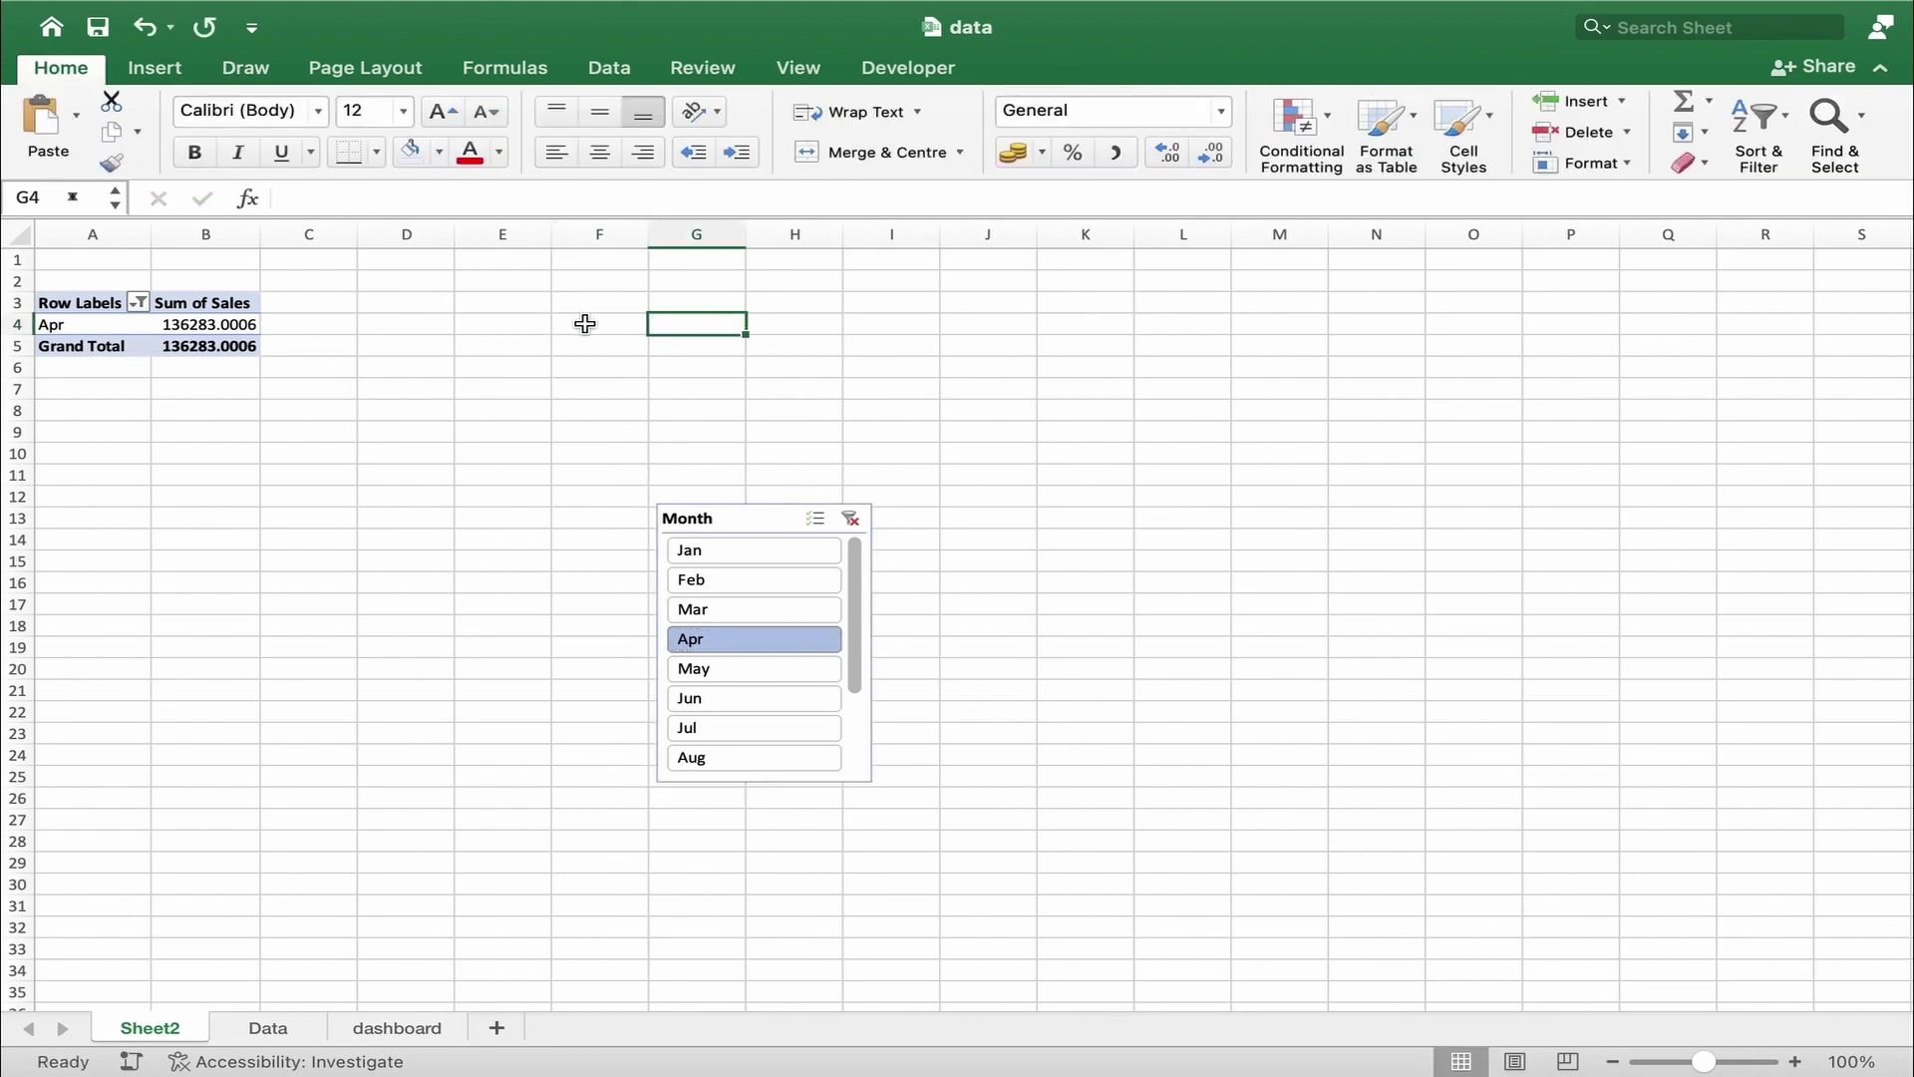
- Link cell F4 to the pivot table's month label with the formula =A4
double_click(585, 325)
type("=")
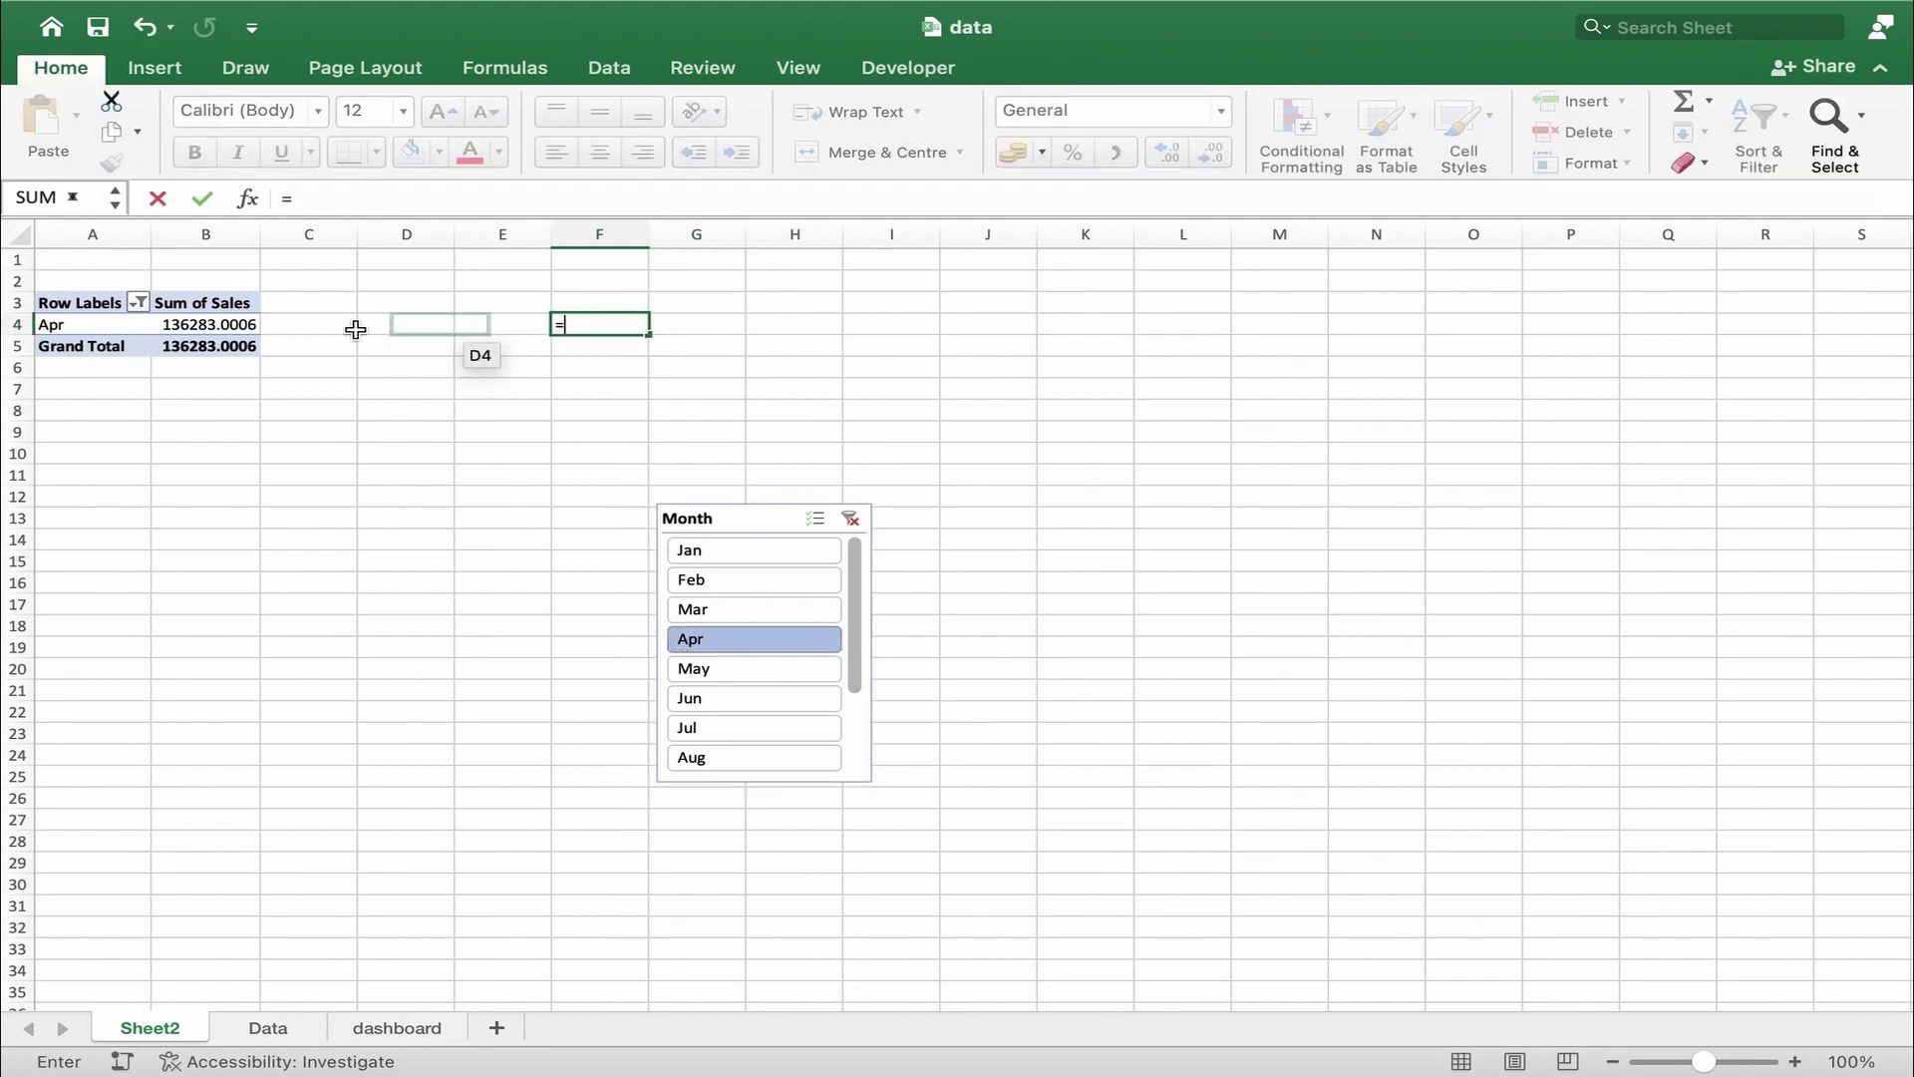
left_click(93, 325)
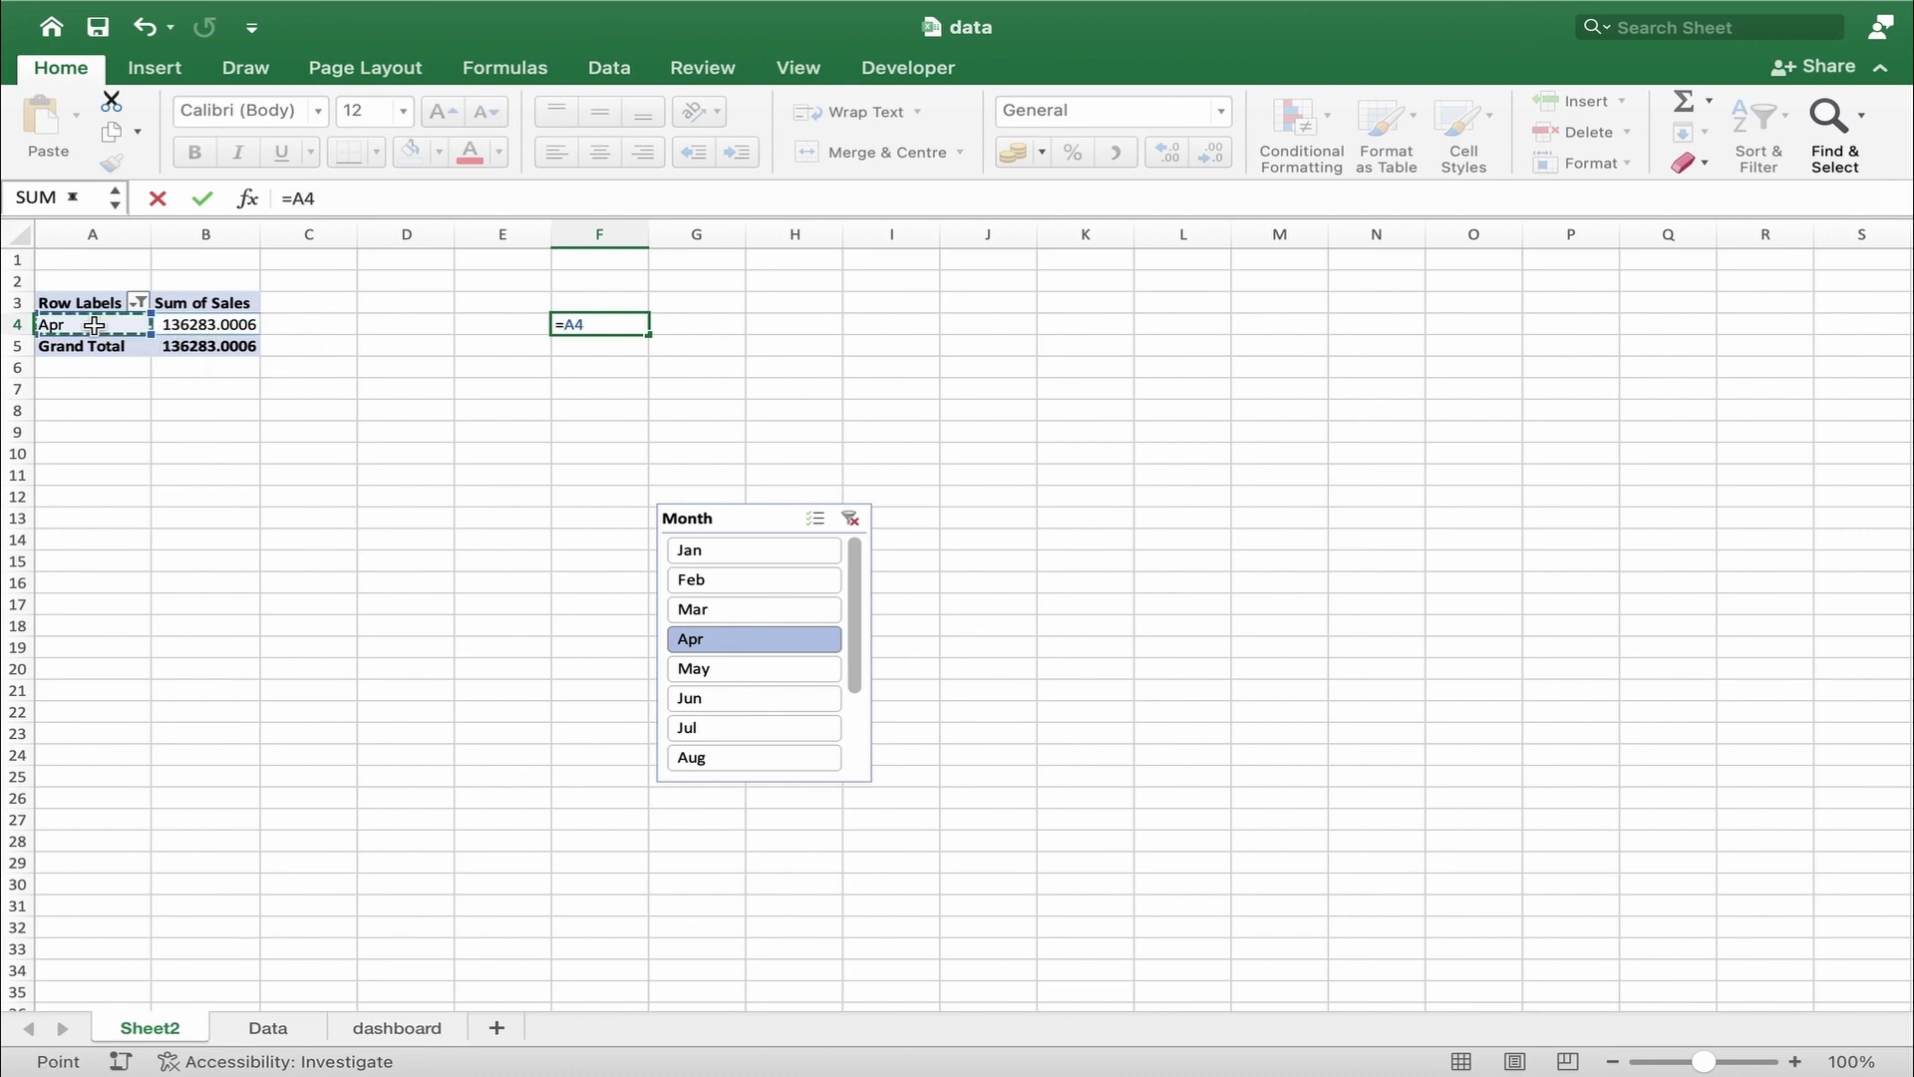
key("Return")
- Enter =GETPIVOTDATA("Sales",$A$3,"Month",F4) in G4, replacing the fixed "Apr" item with a reference to F4
double_click(686, 327)
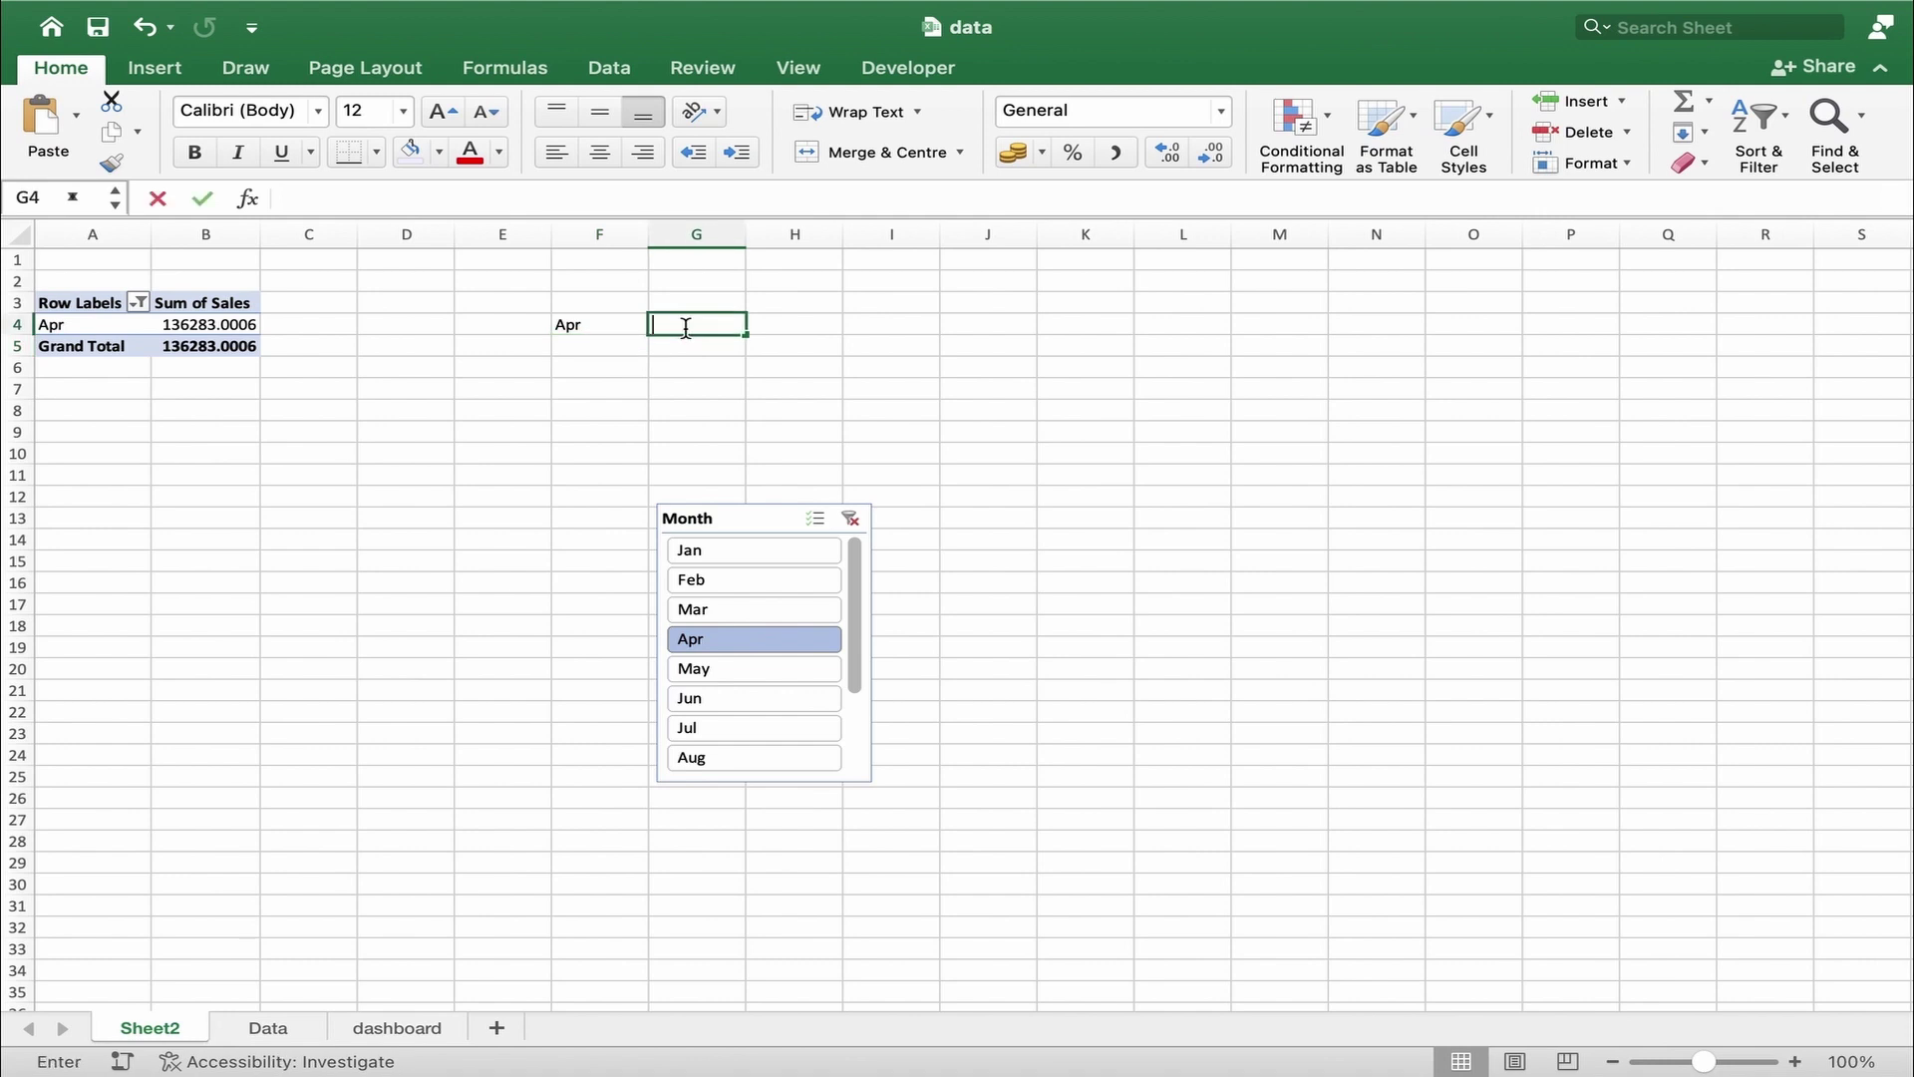
type("=")
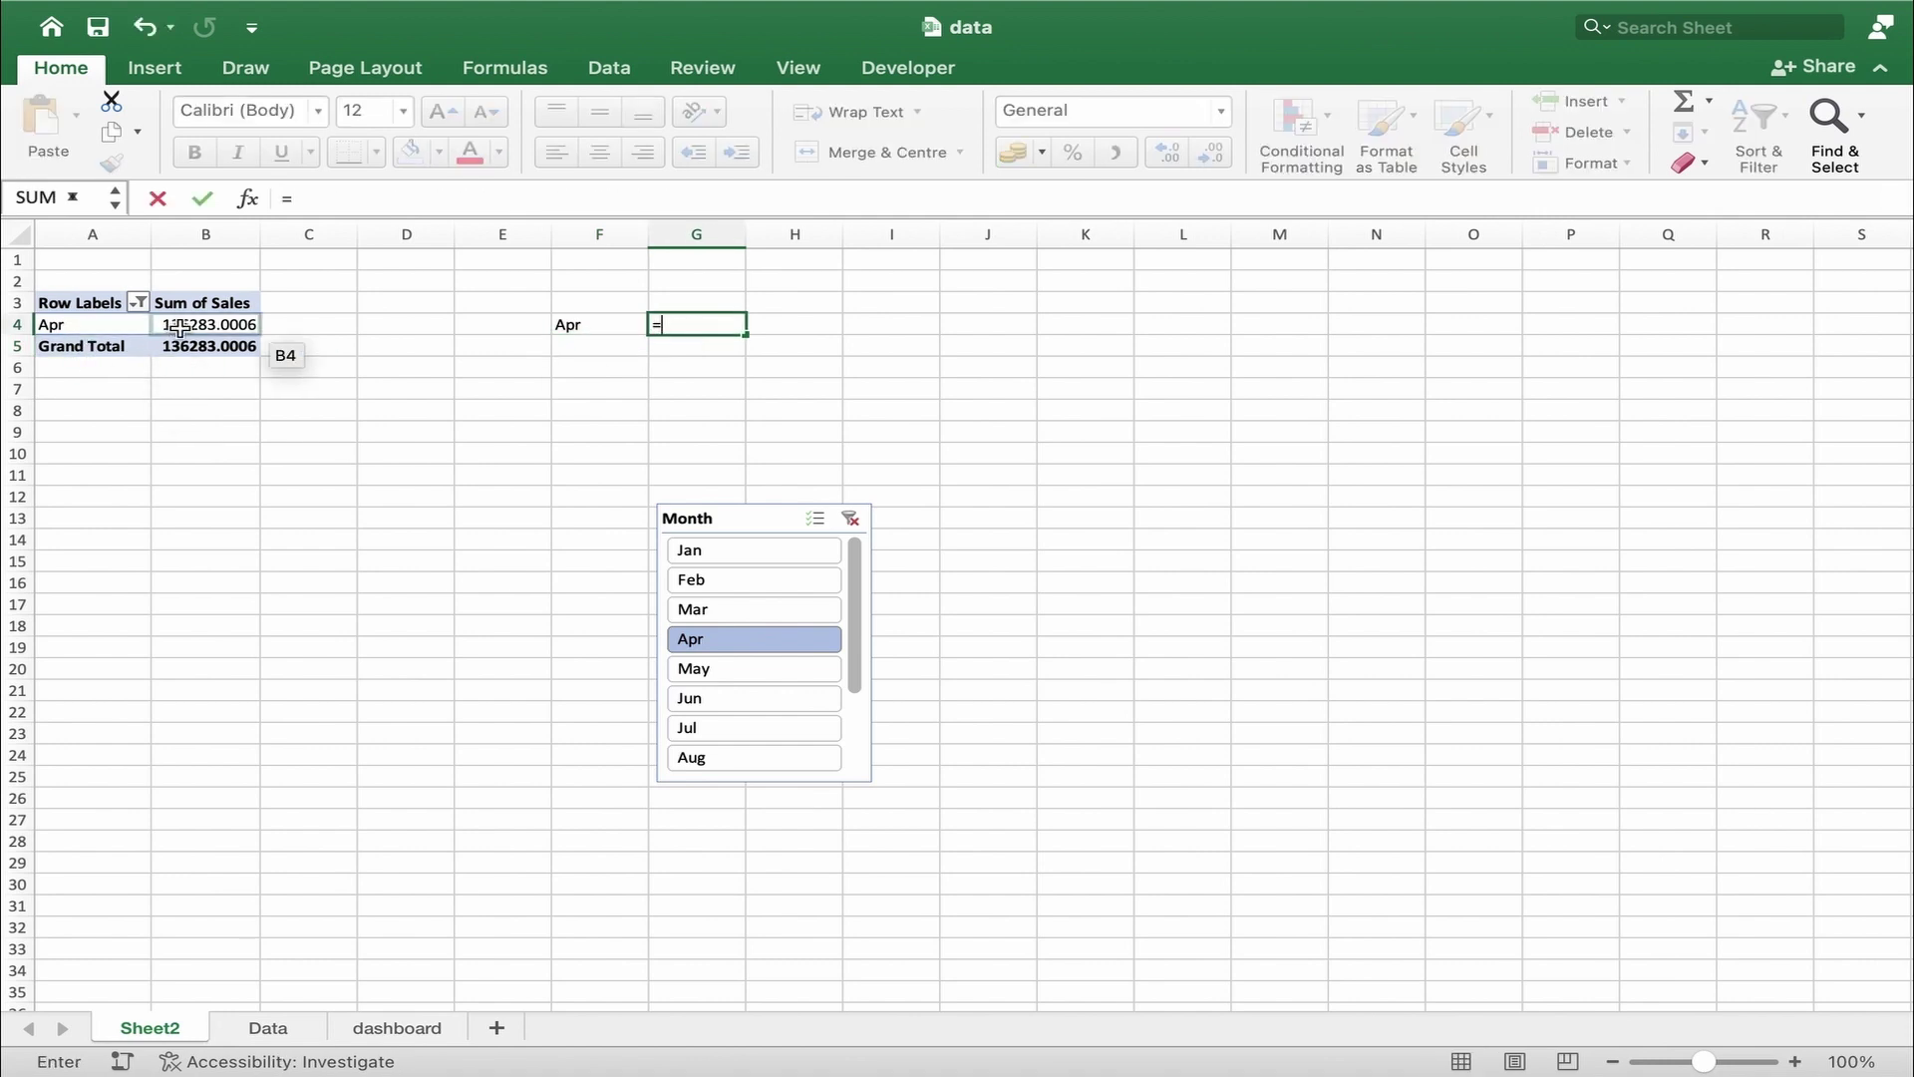
left_click(179, 327)
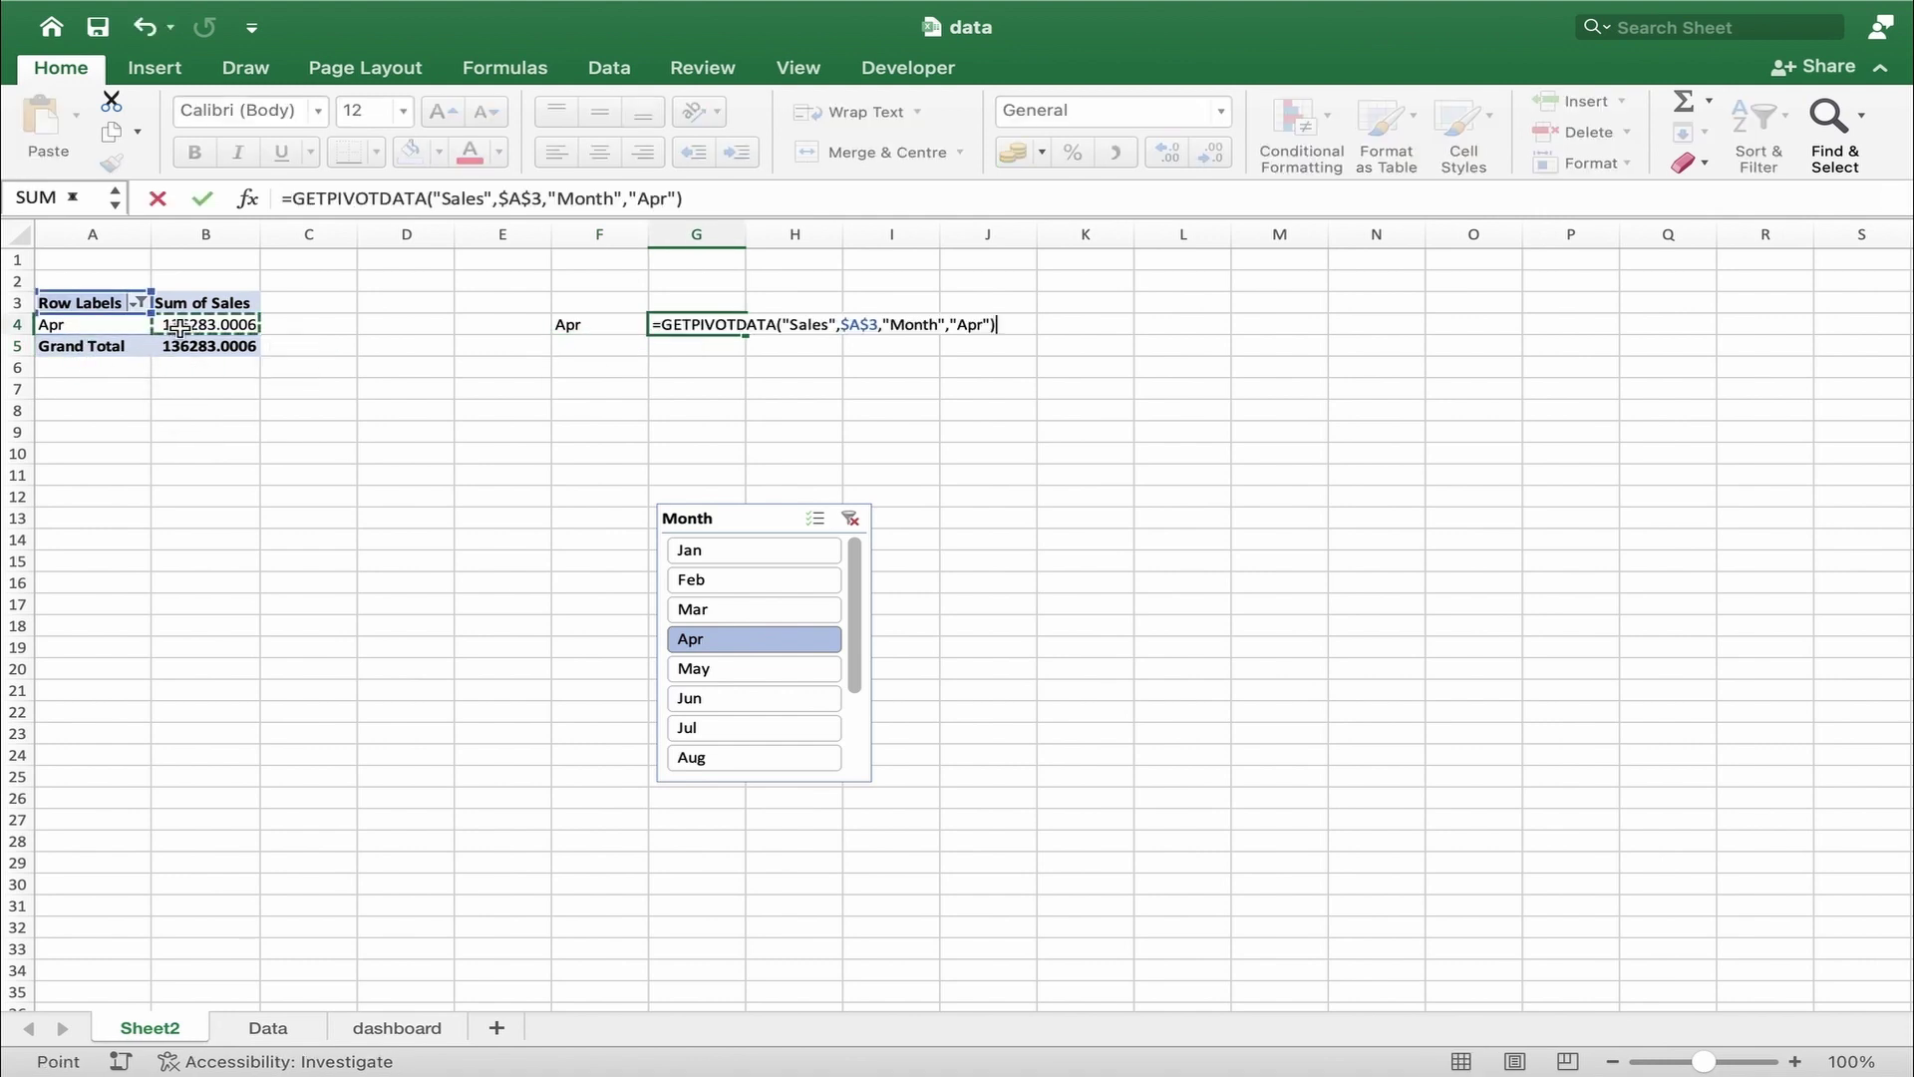
left_click(988, 327)
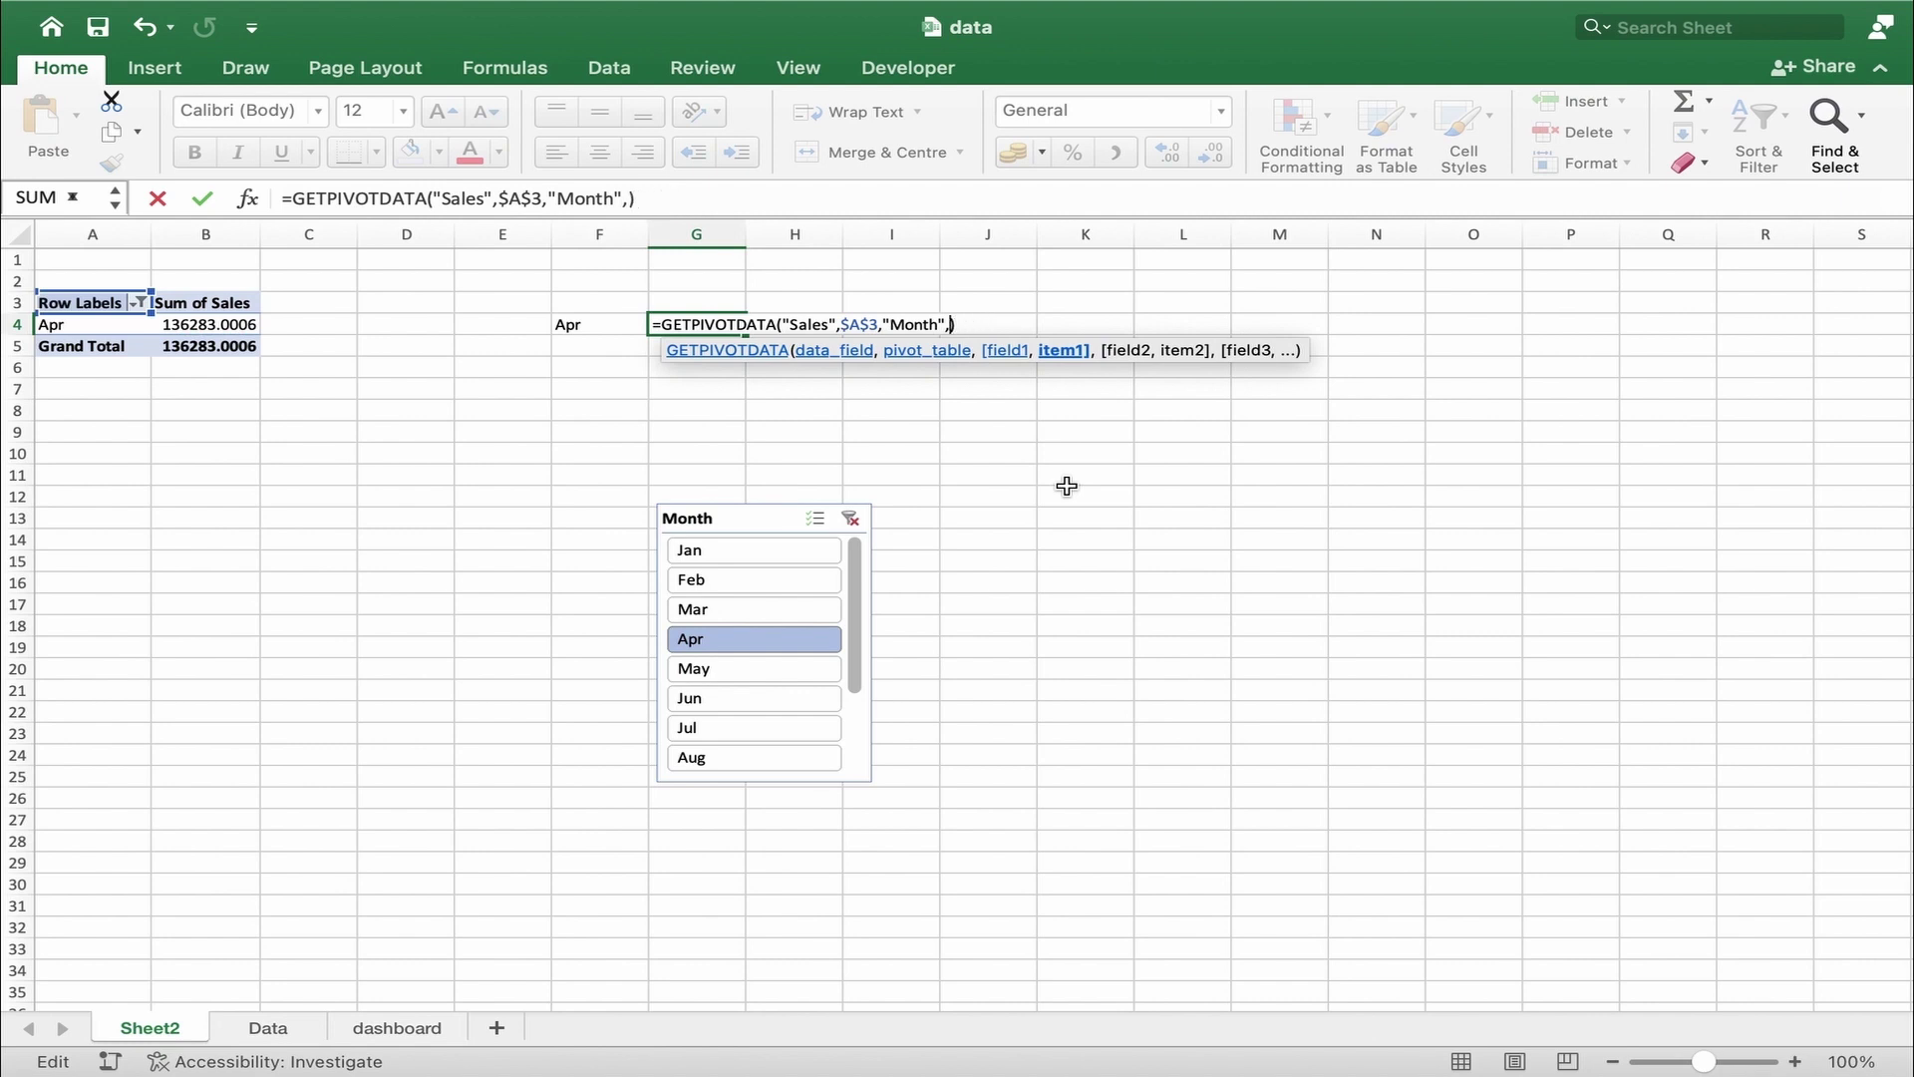
left_click(604, 321)
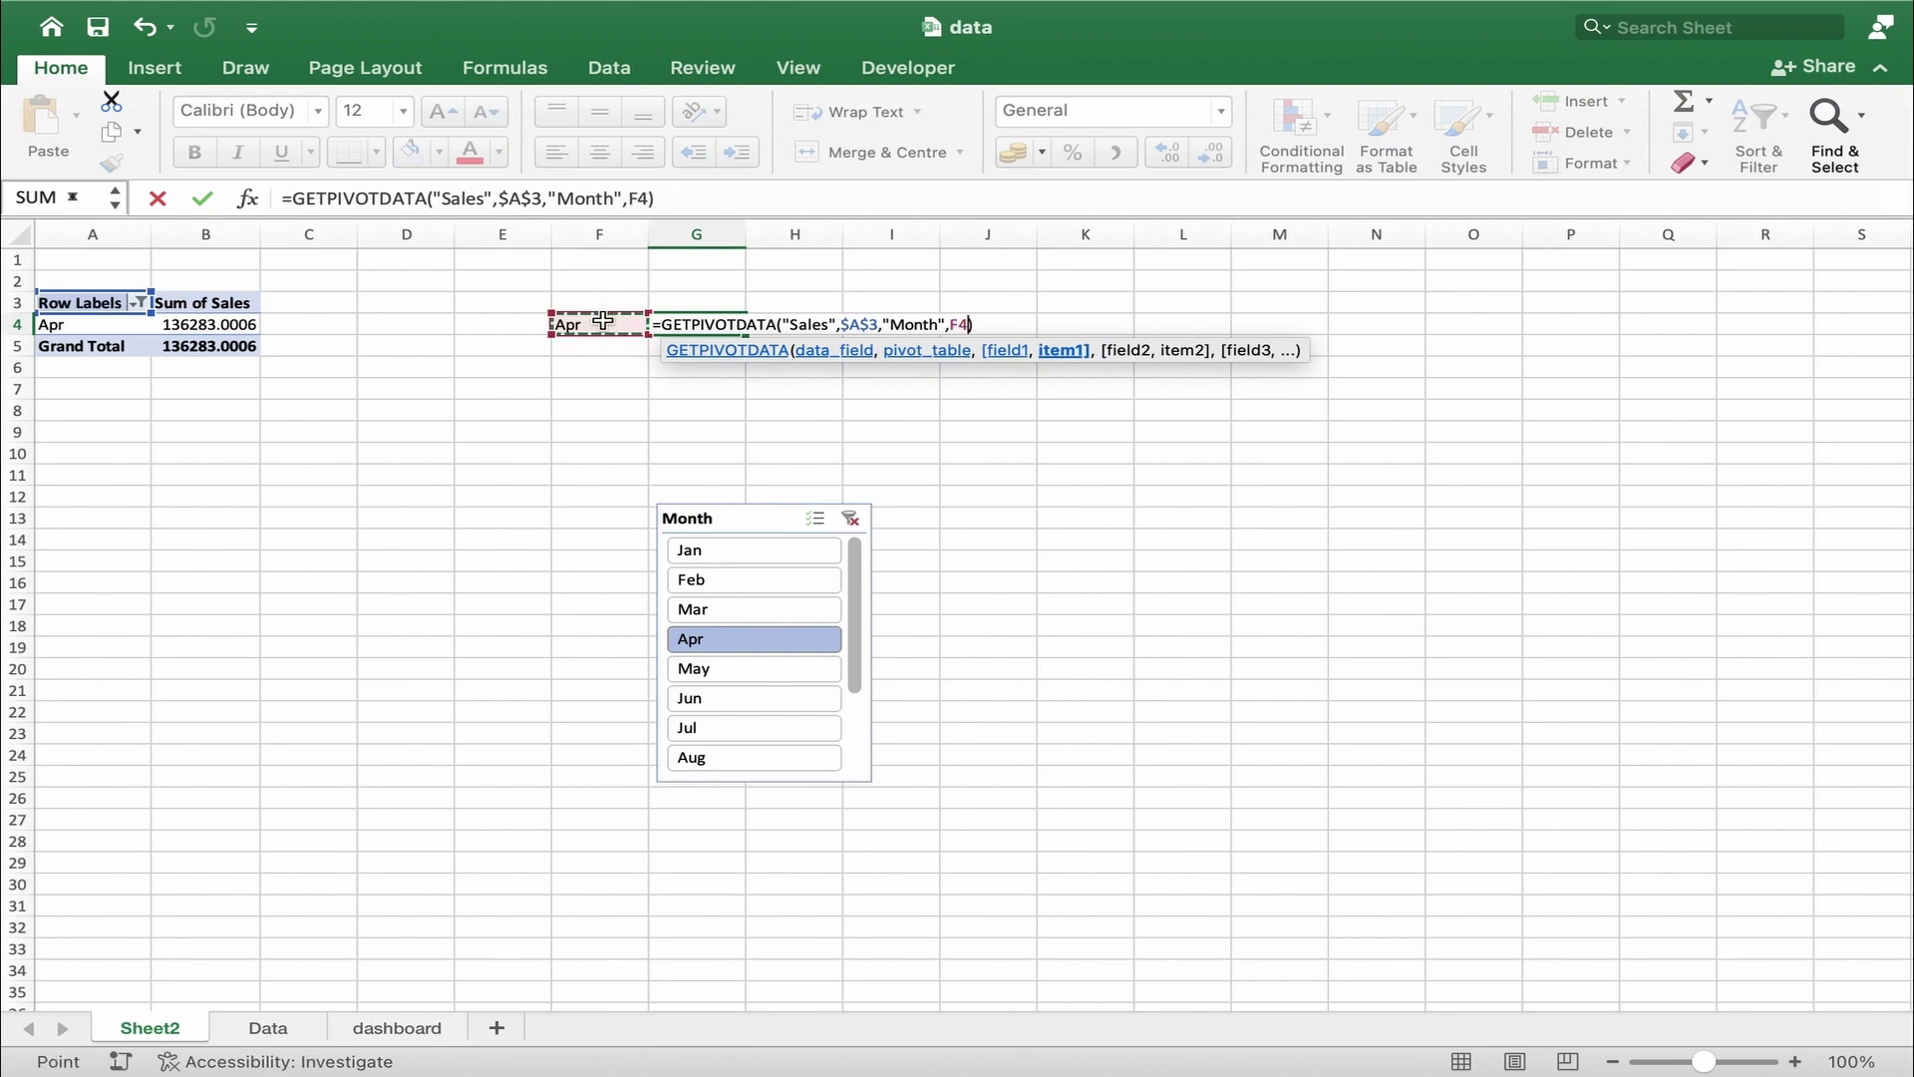
key("Return")
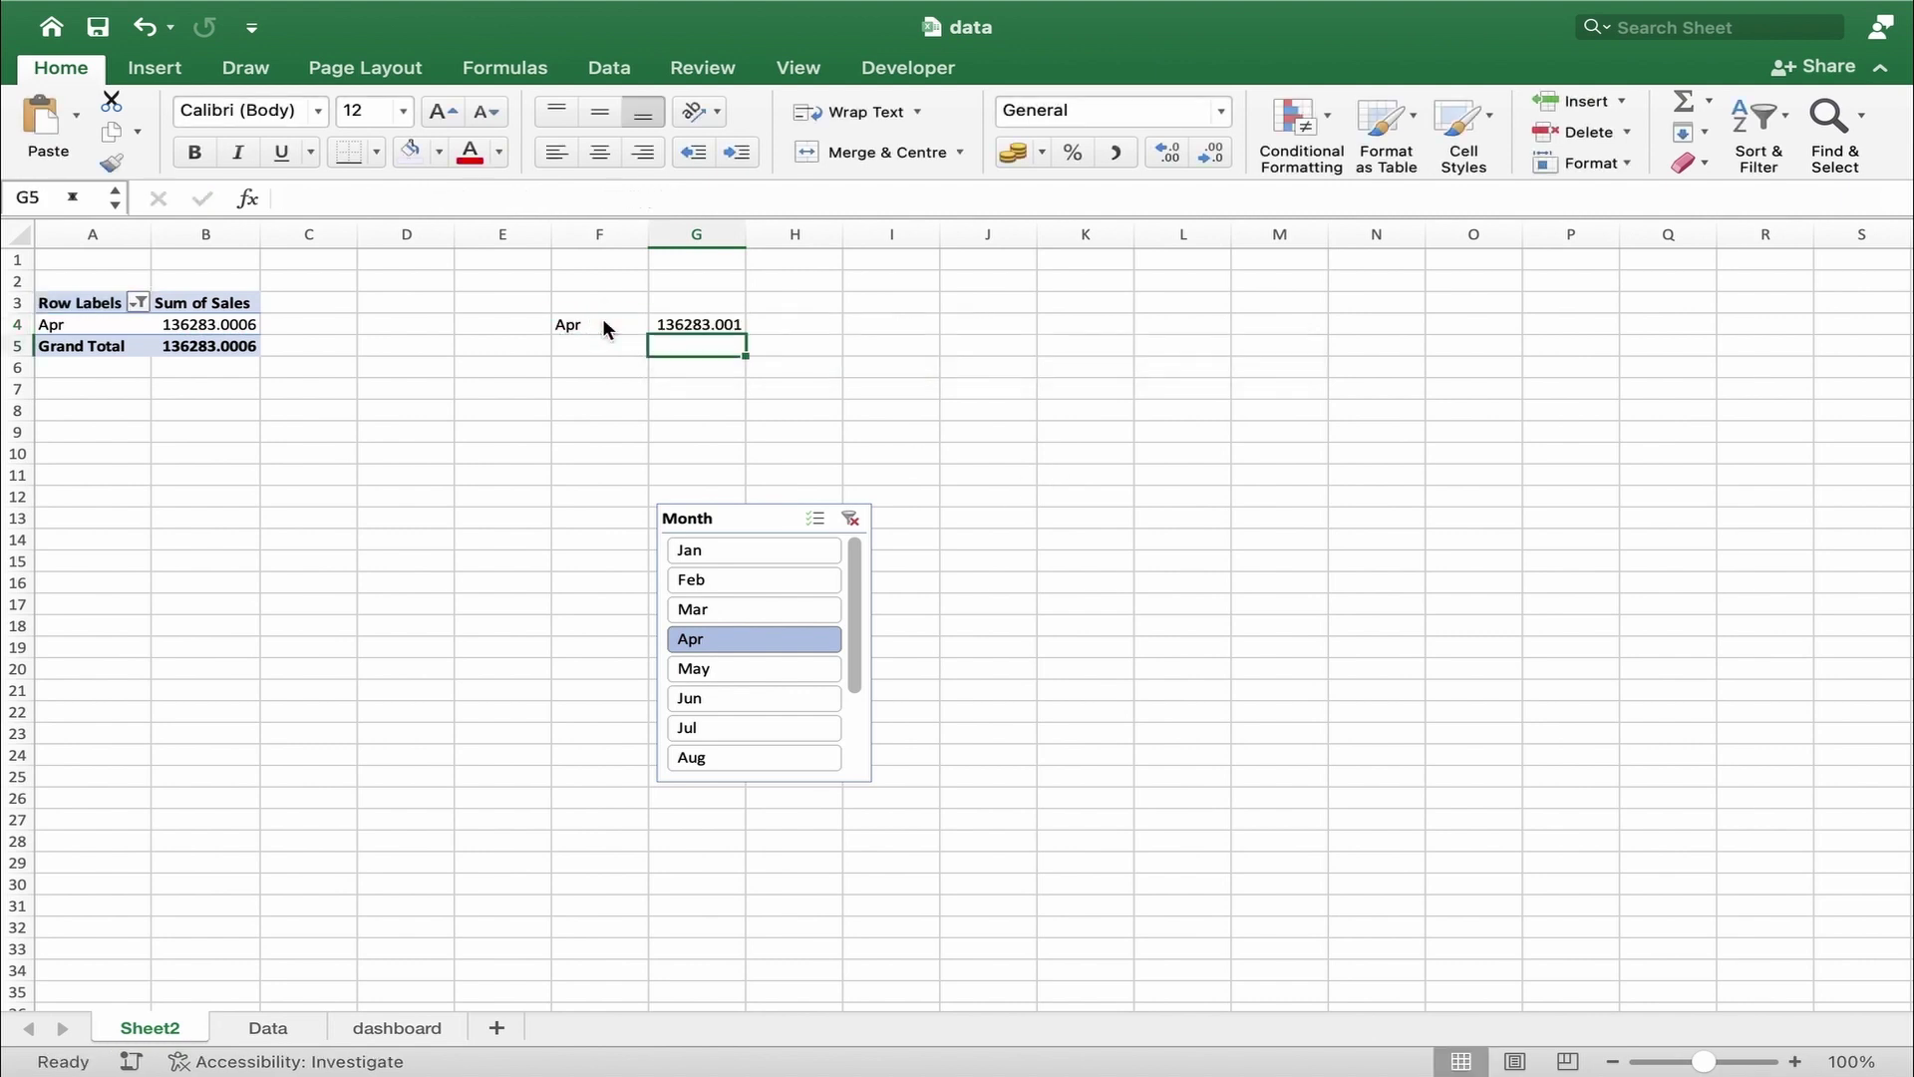
- Test the linked cells F4 and G4 by filtering the Month slicer from Jan through Jul one month at a time
left_click(712, 547)
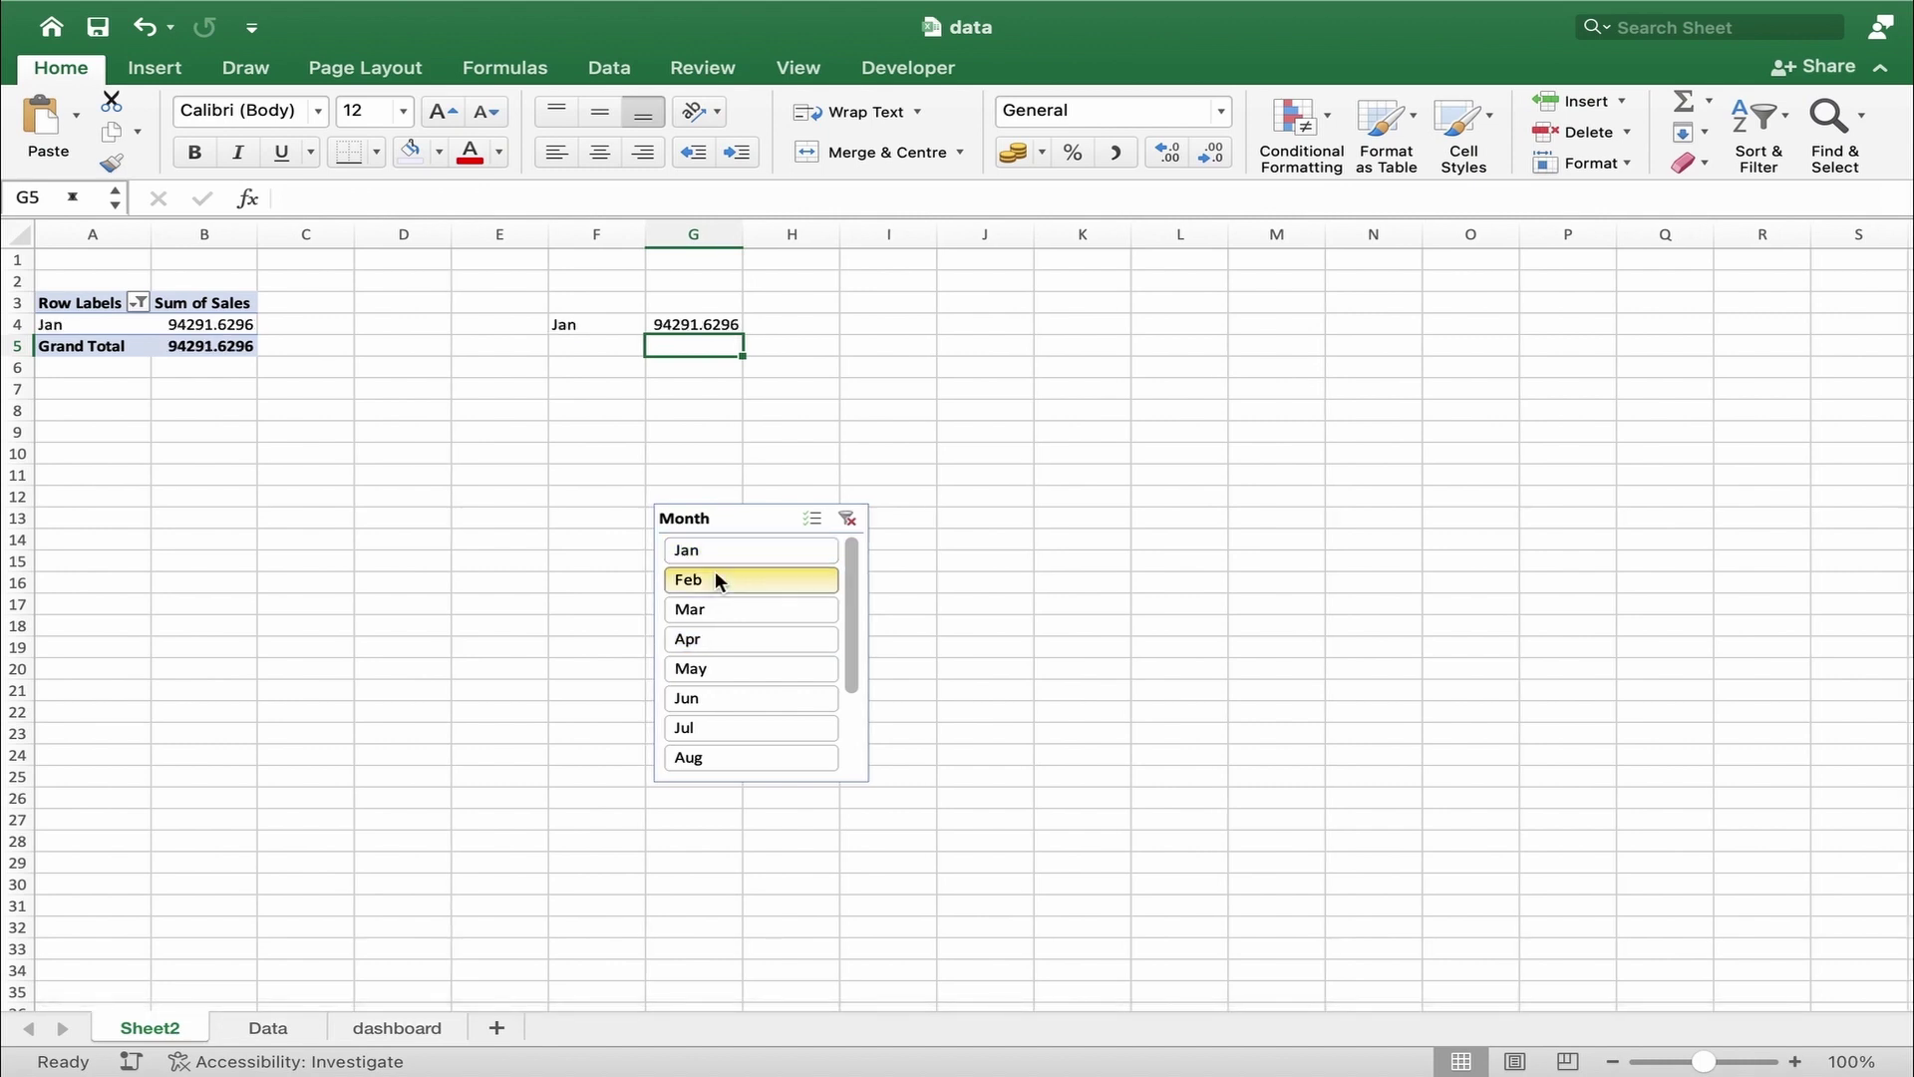
left_click(715, 578)
left_click(714, 608)
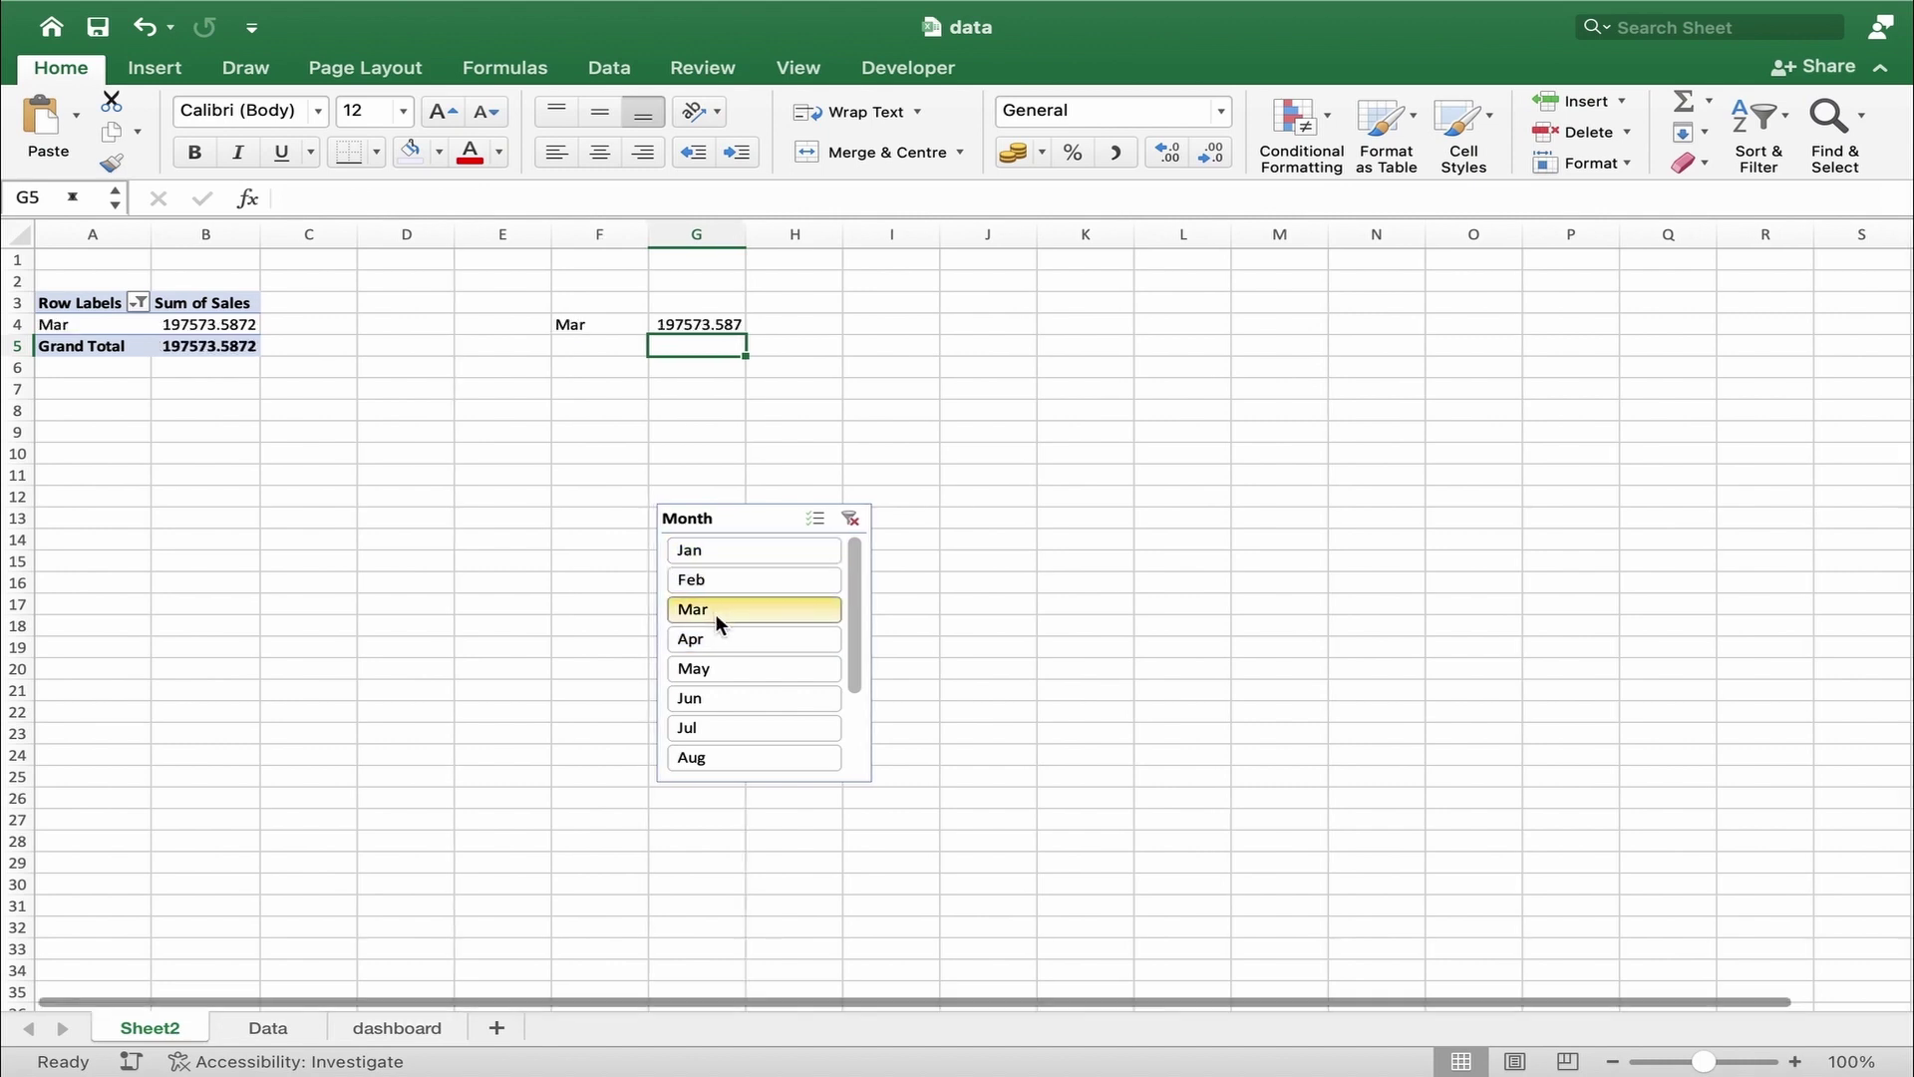
left_click(717, 636)
left_click(720, 668)
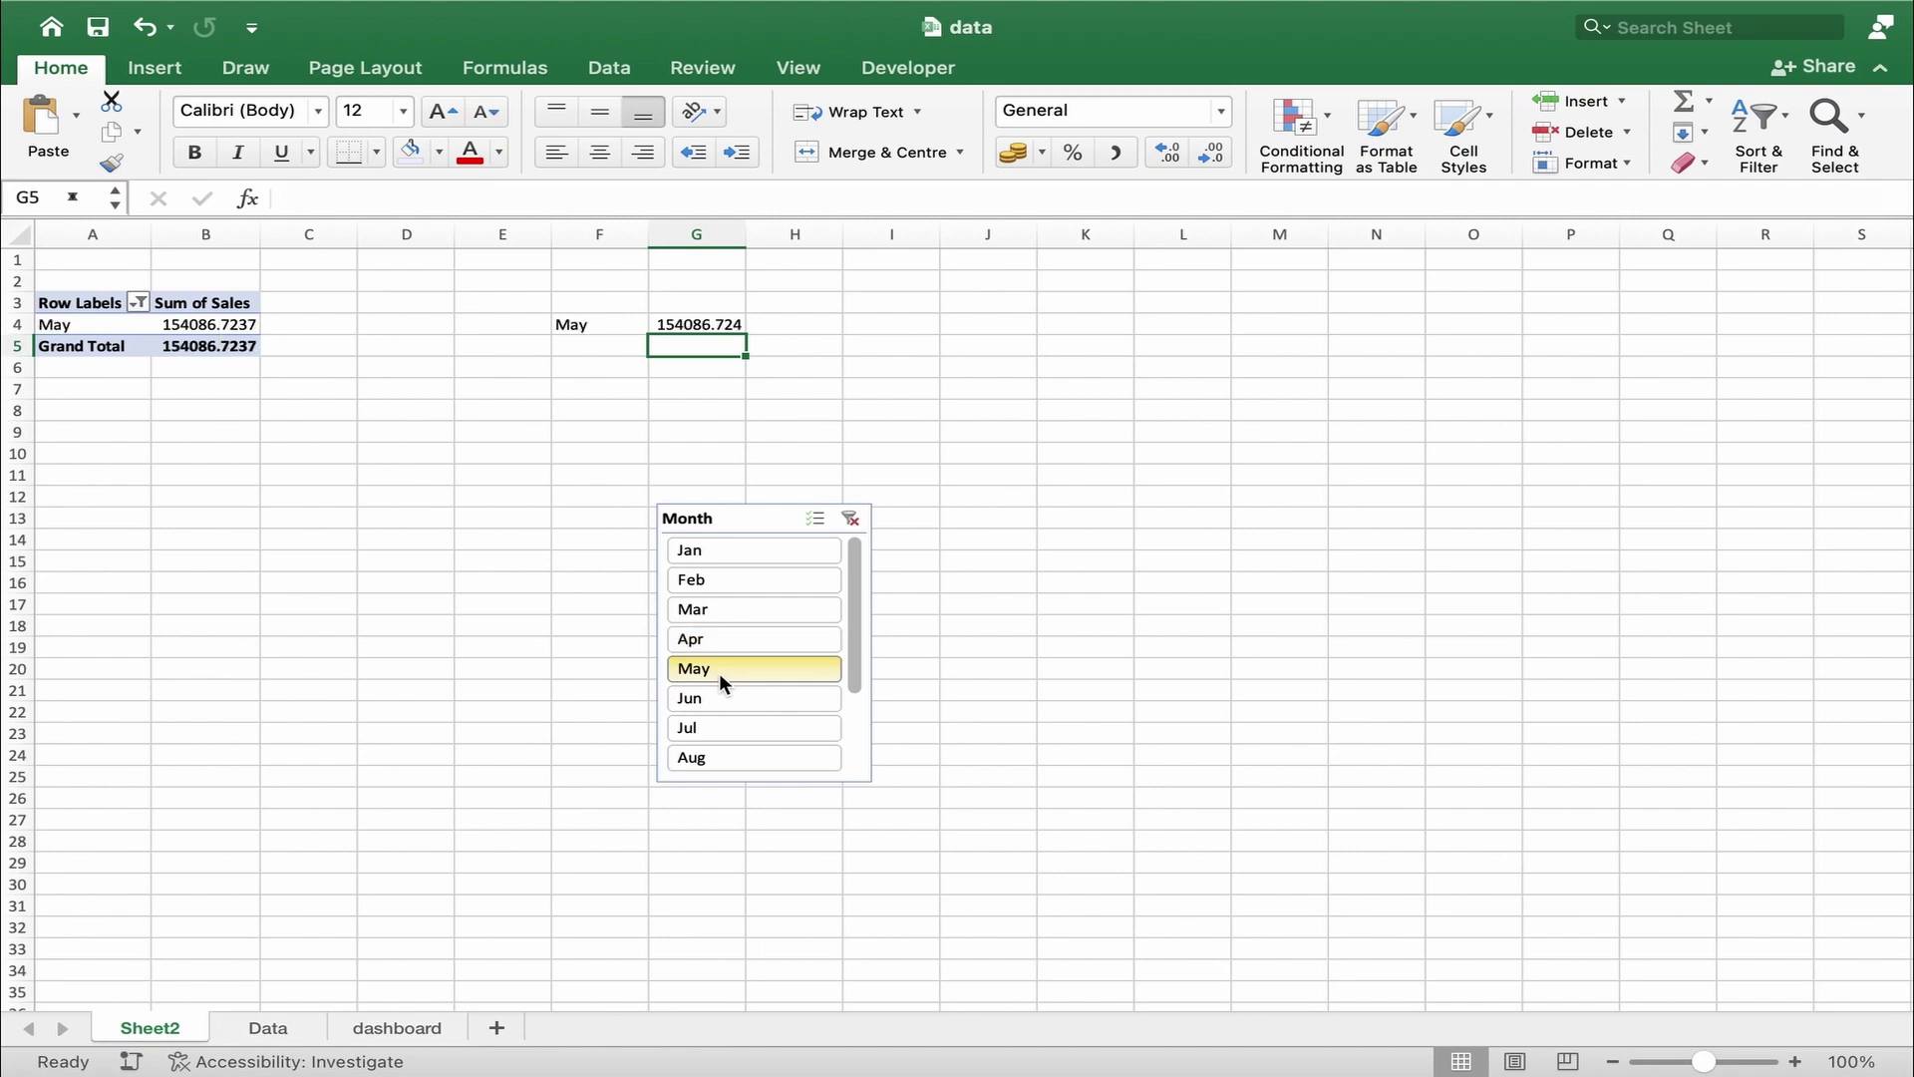
left_click(728, 697)
left_click(734, 724)
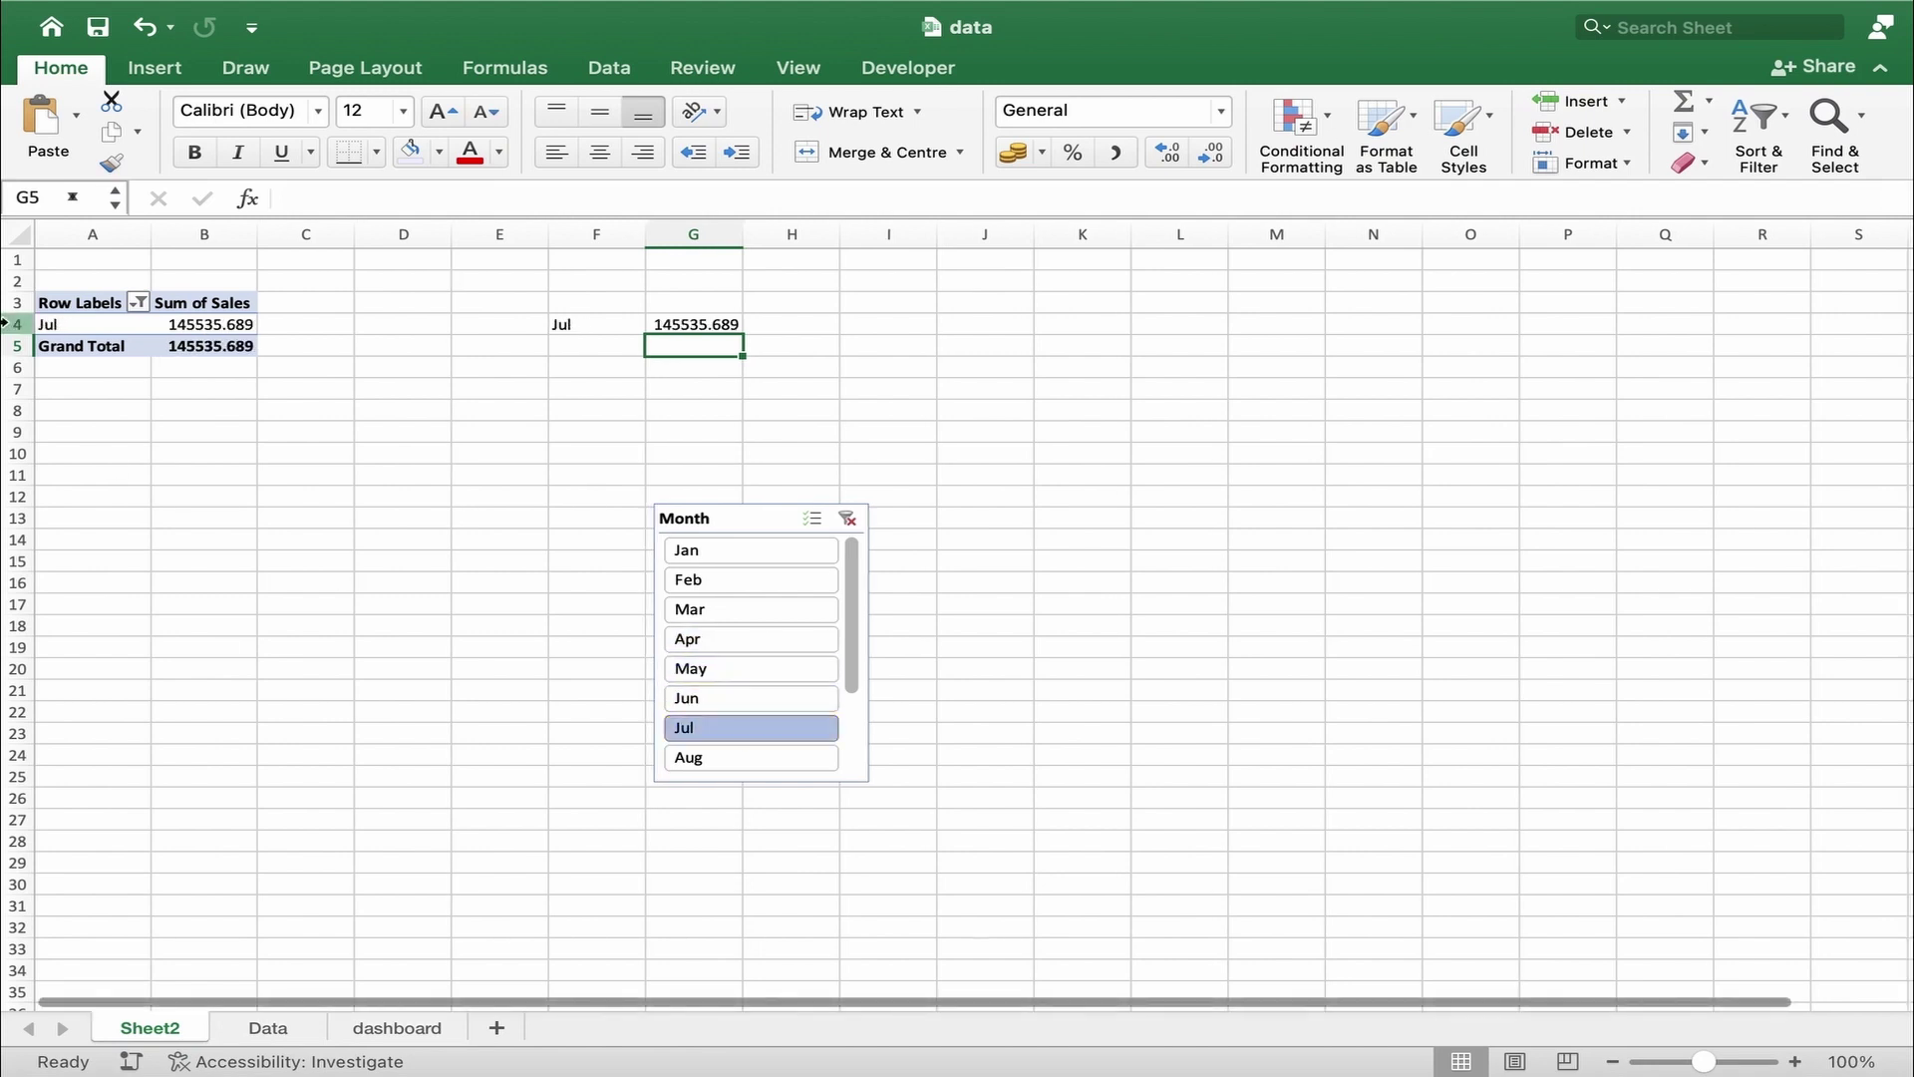
- Insert a Year slicer for the sales pivot table
left_click(67, 301)
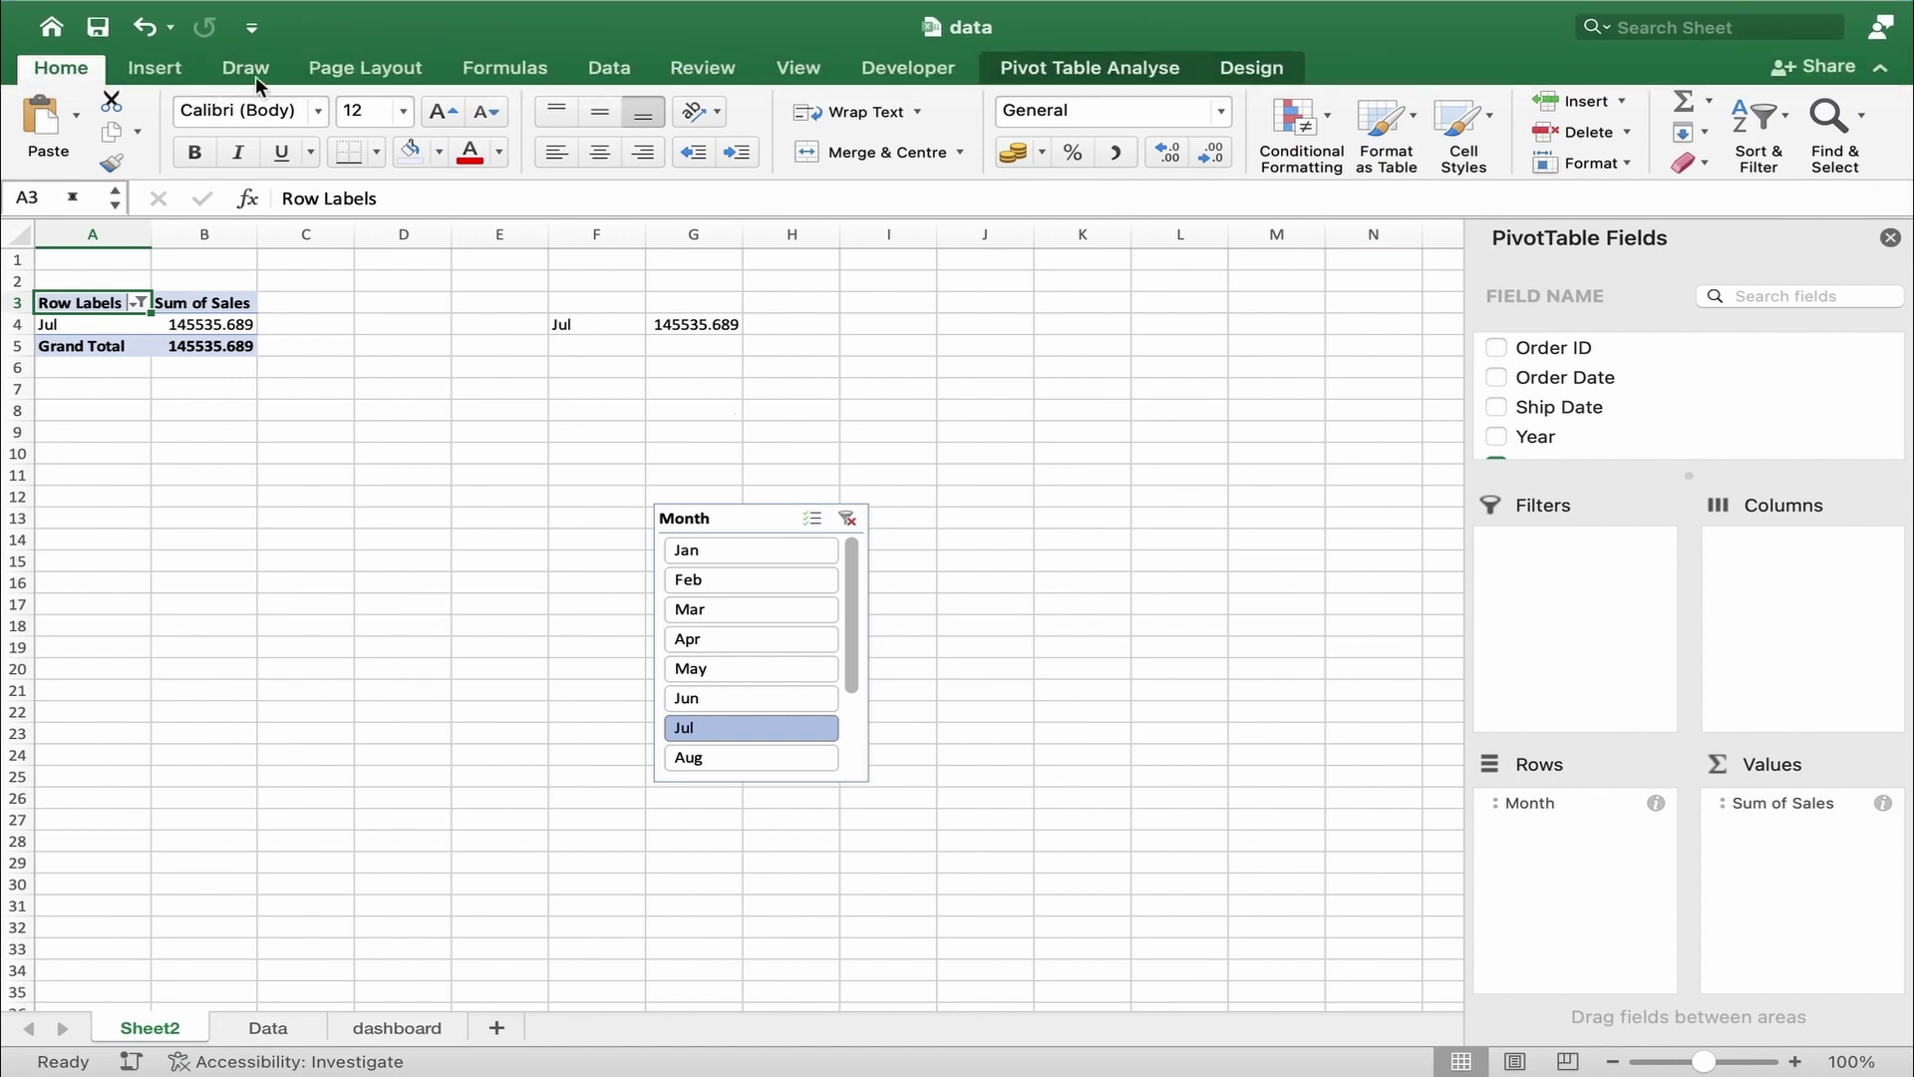
left_click(155, 66)
left_click(1416, 114)
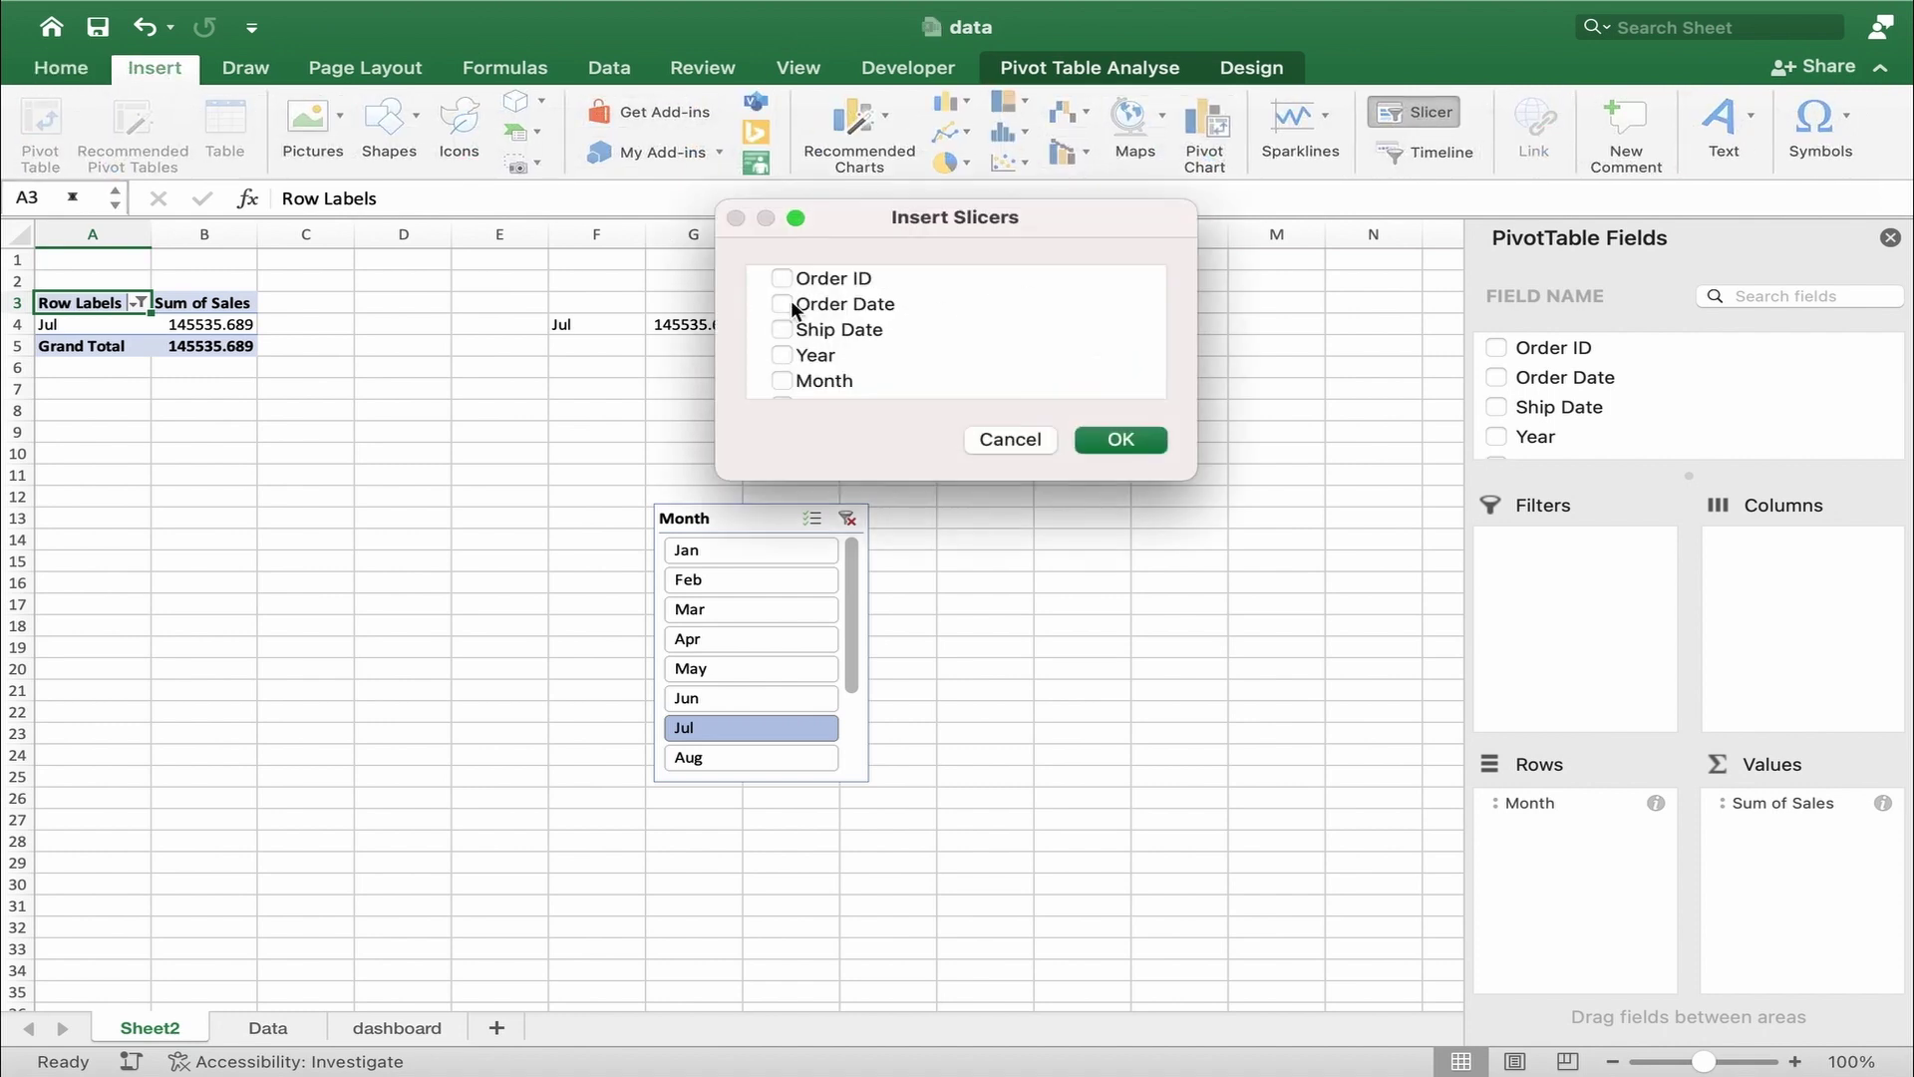
left_click(783, 356)
left_click(1119, 440)
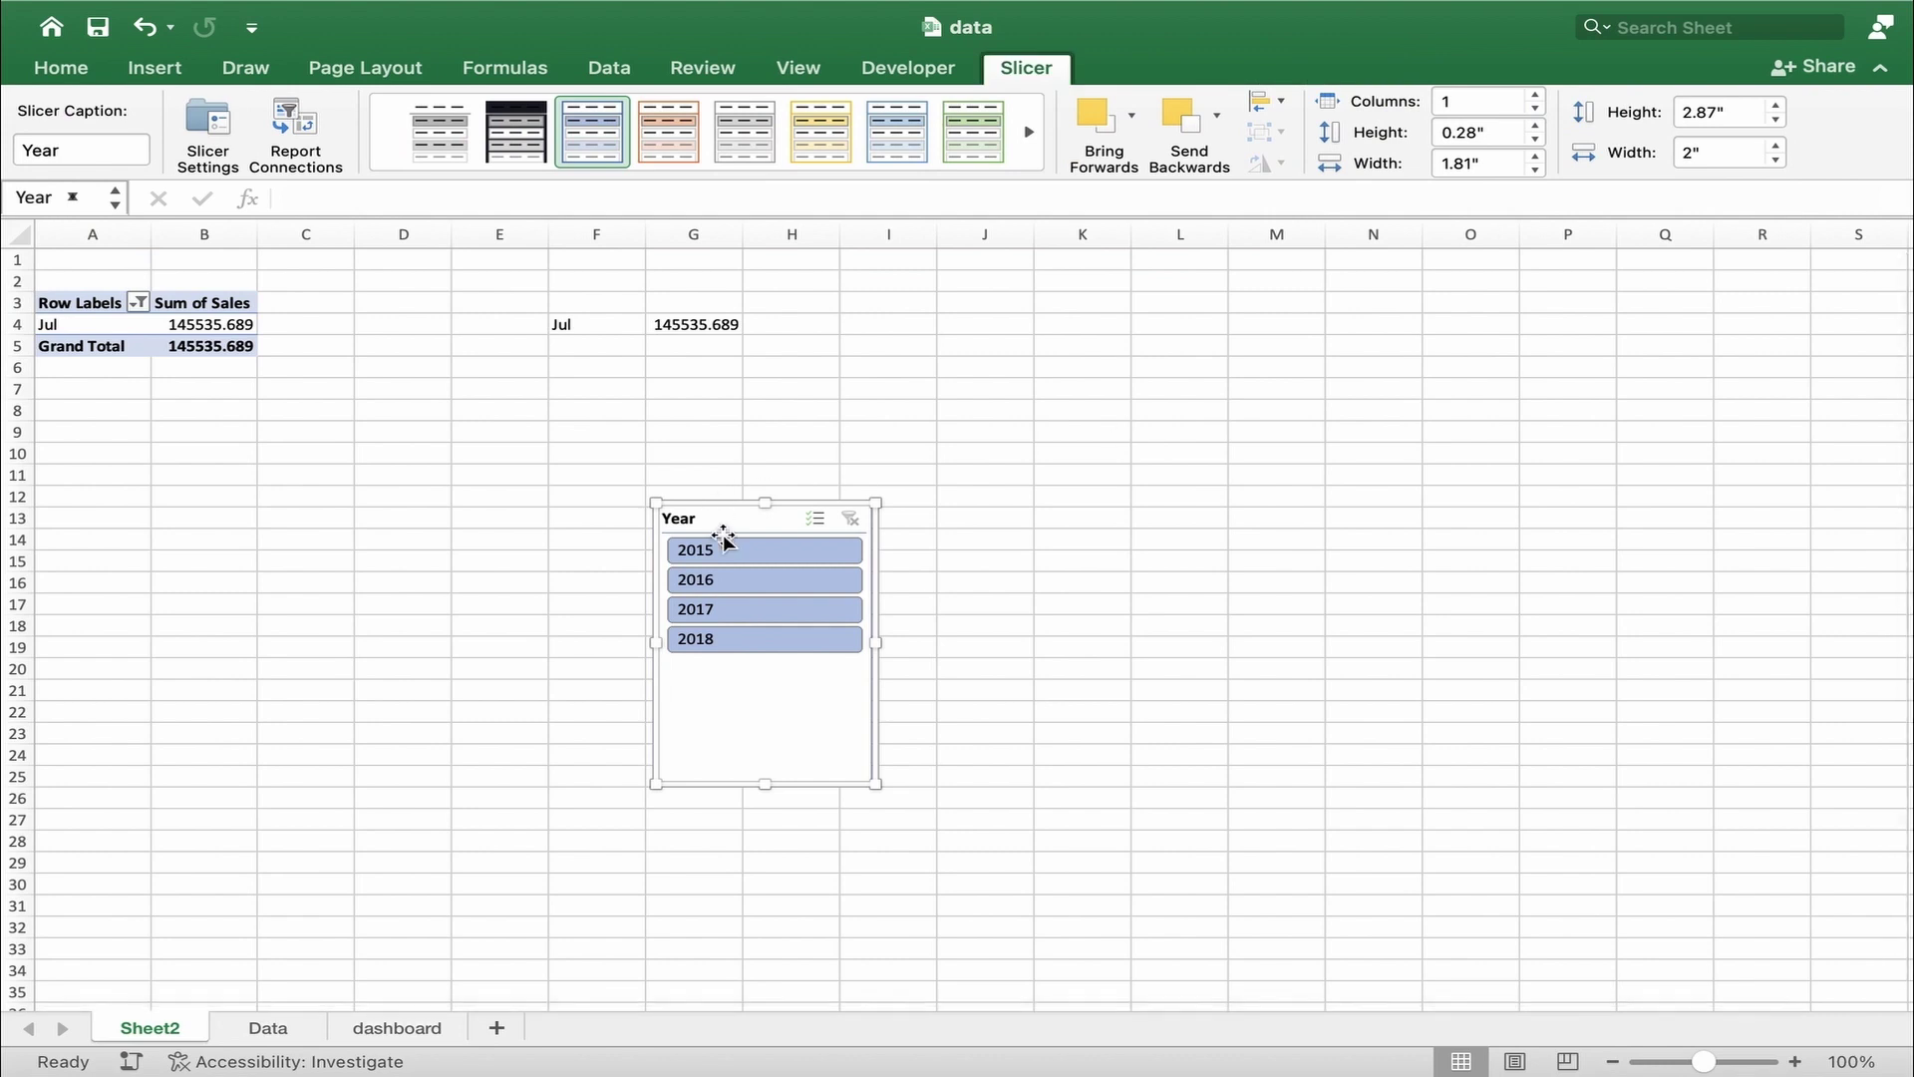
- Test the Year slicer by filtering the pivot table to 2015, 2016, 2017 and 2018 in turn
left_click(714, 548)
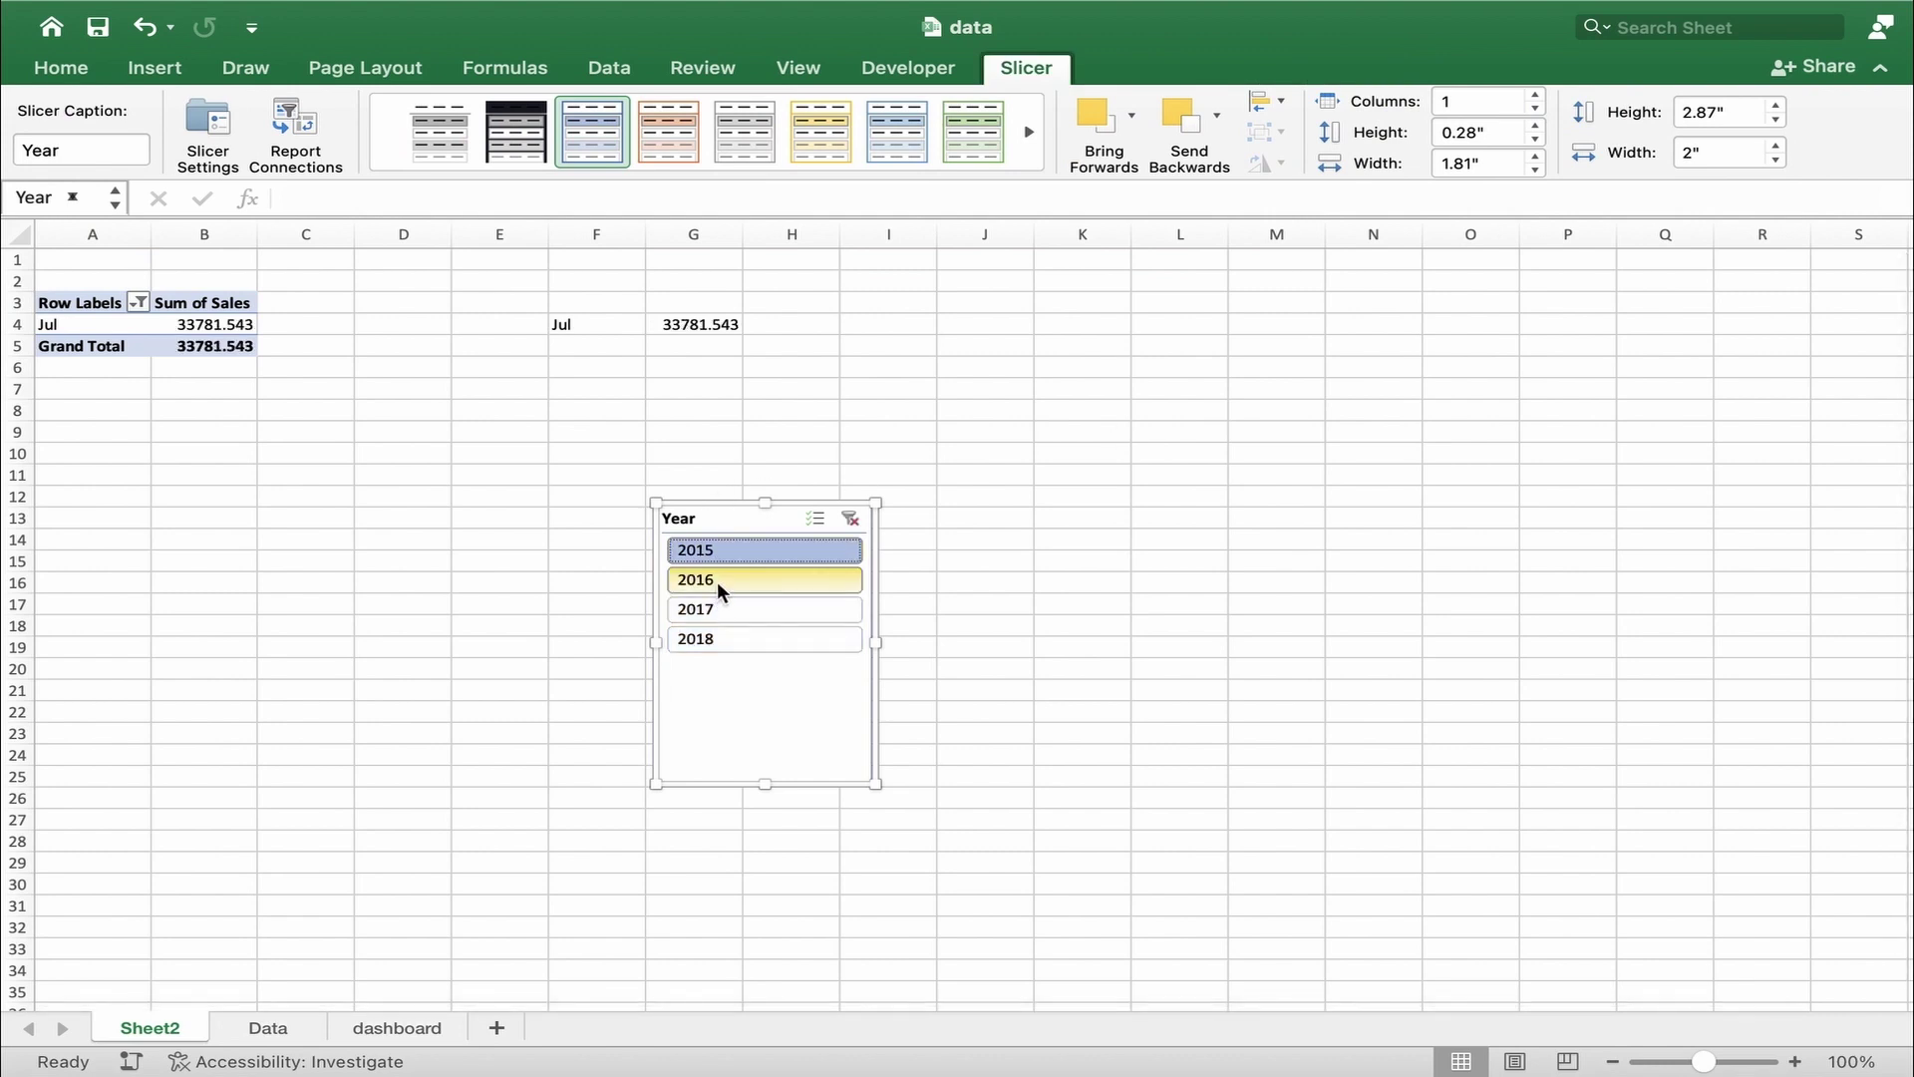
left_click(715, 583)
left_click(714, 598)
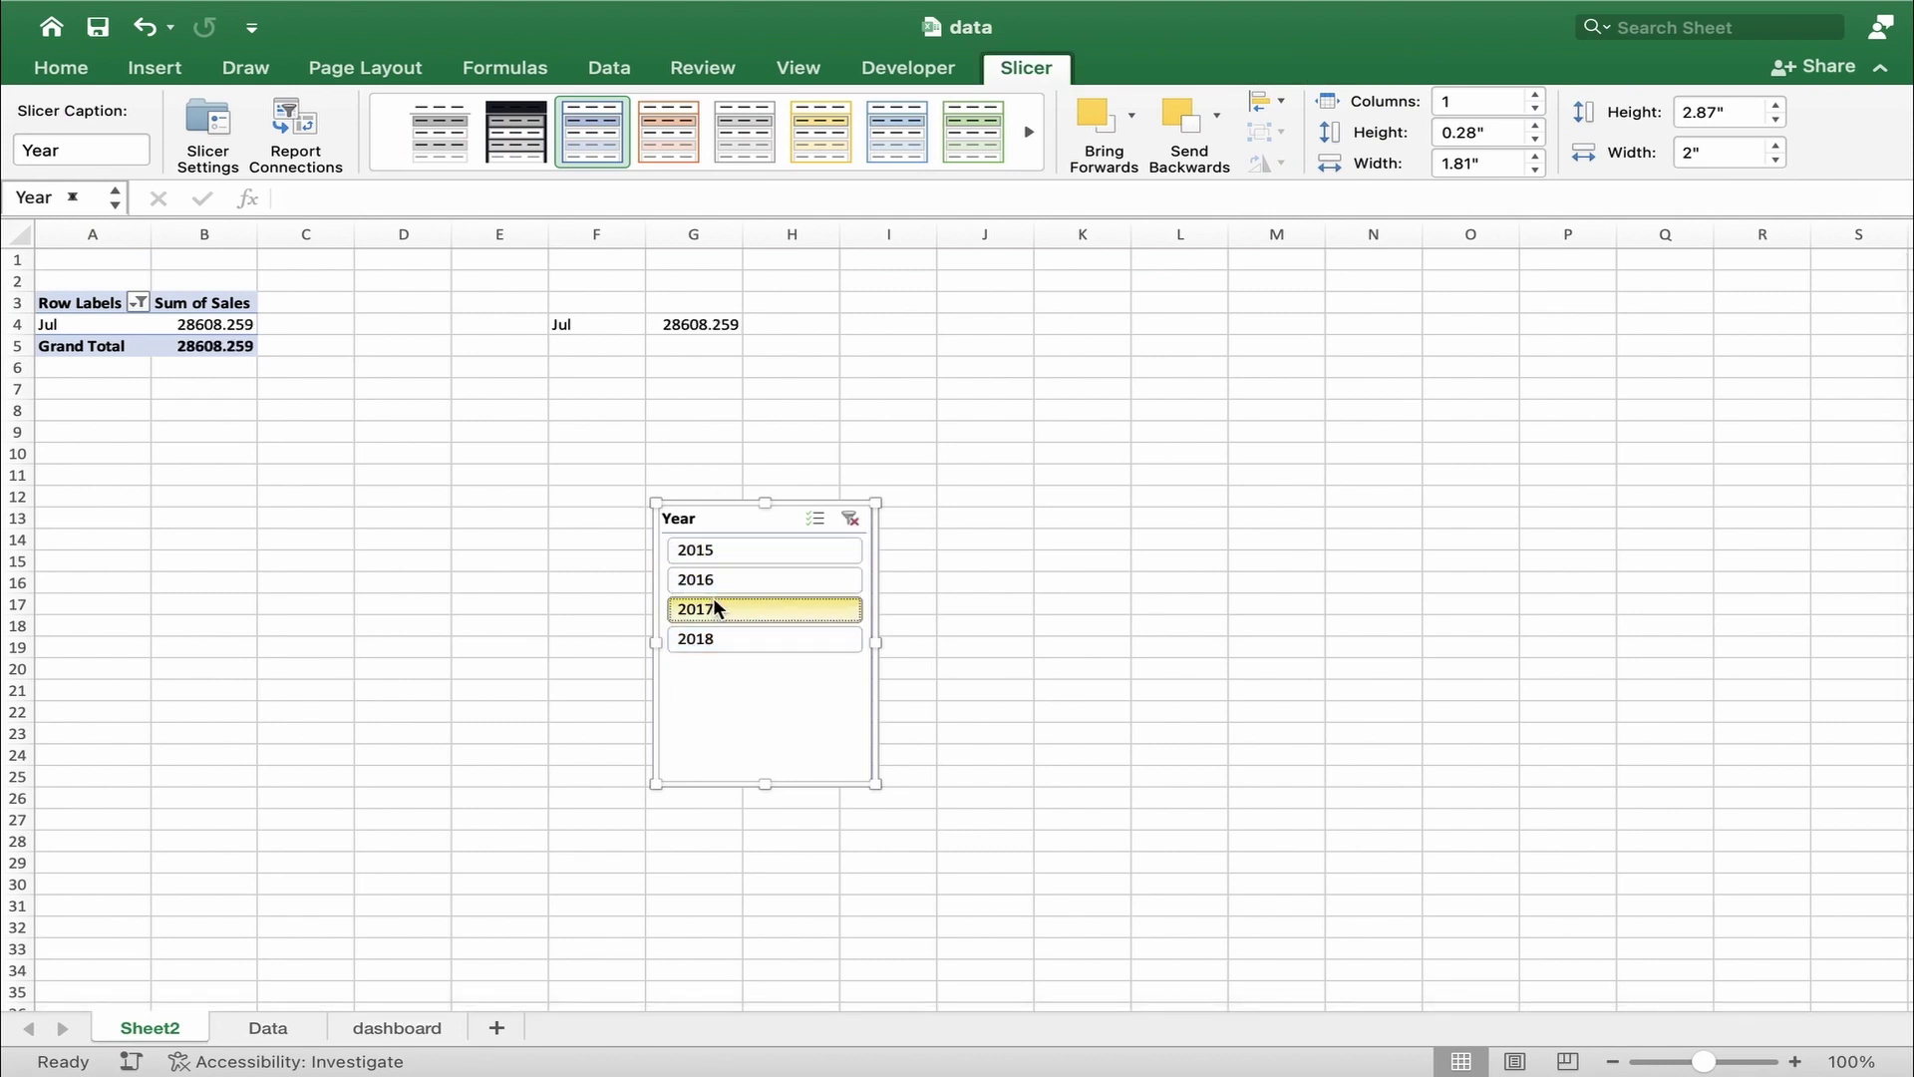
left_click(707, 638)
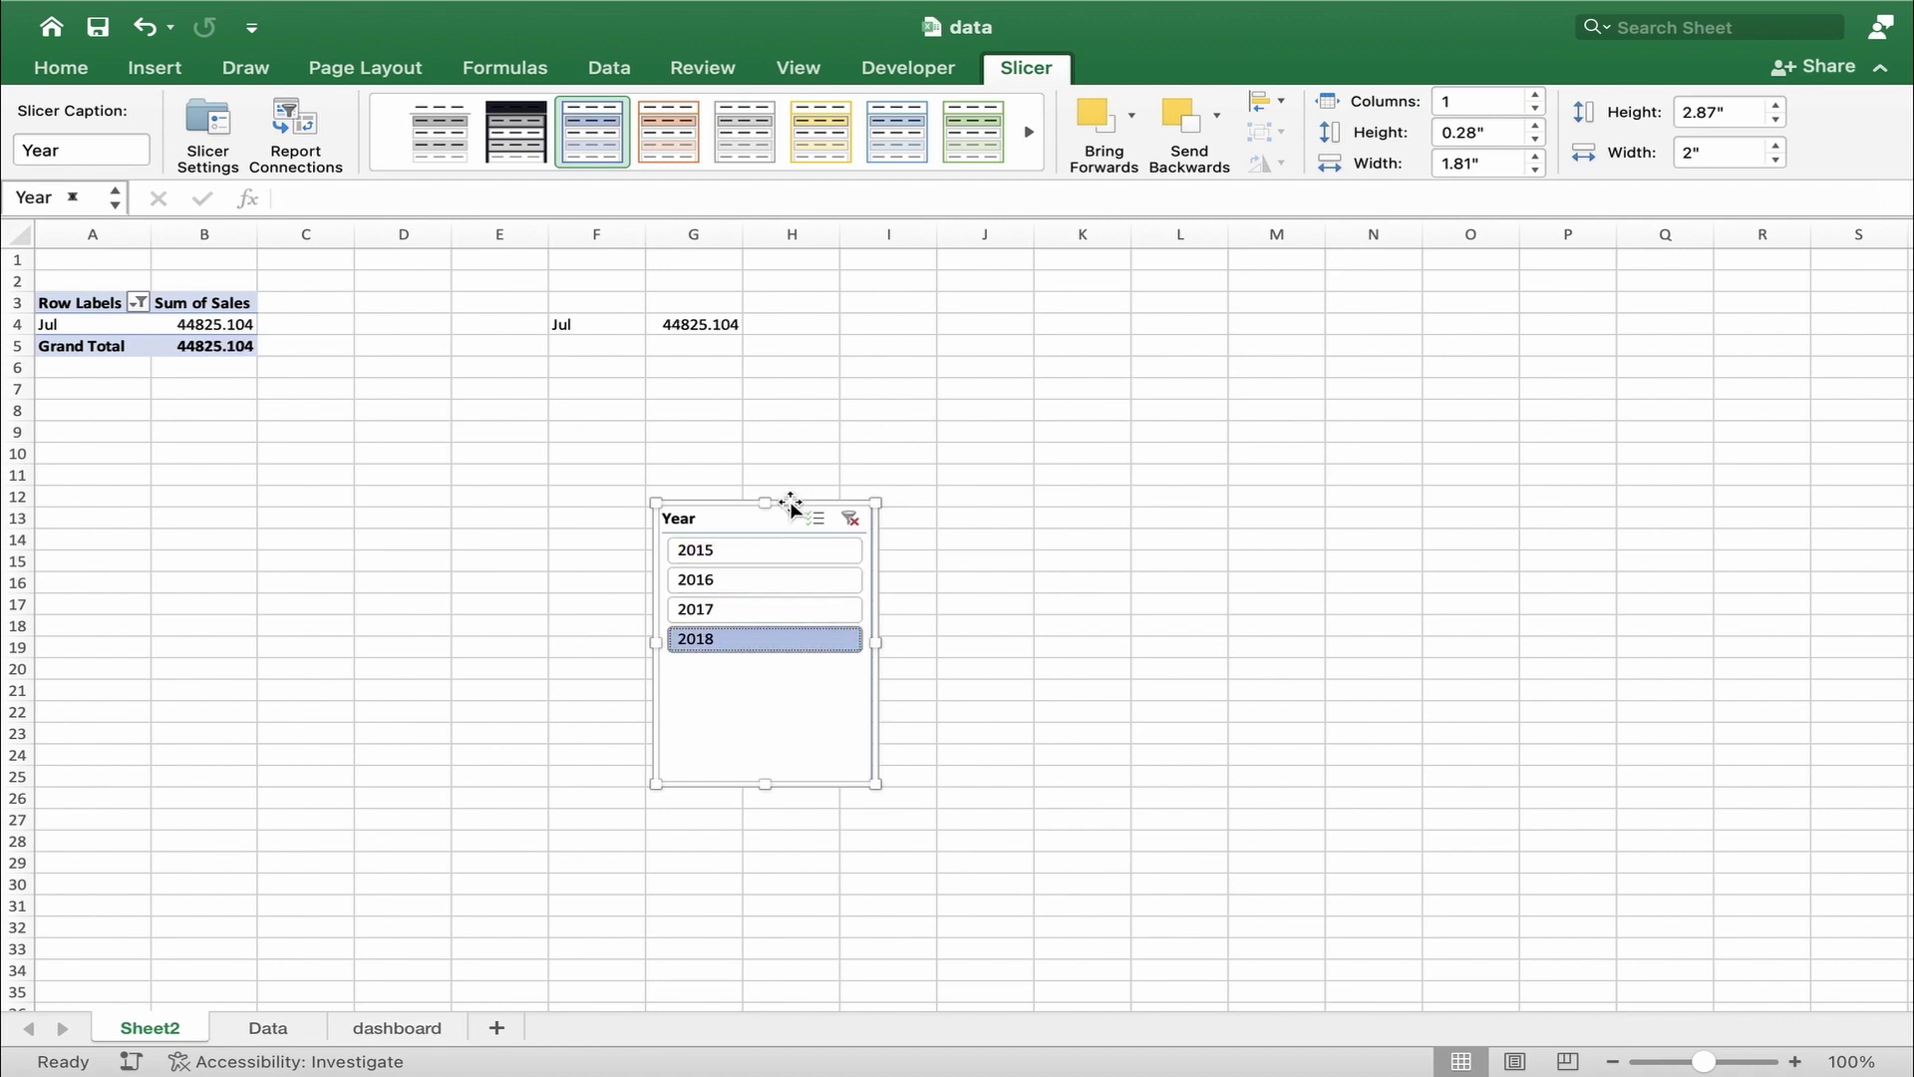
- Move the Year slicer beside the Month slicer and try combined filters, ending on Feb 2015
left_click_drag(794, 505, 1073, 480)
left_click(738, 576)
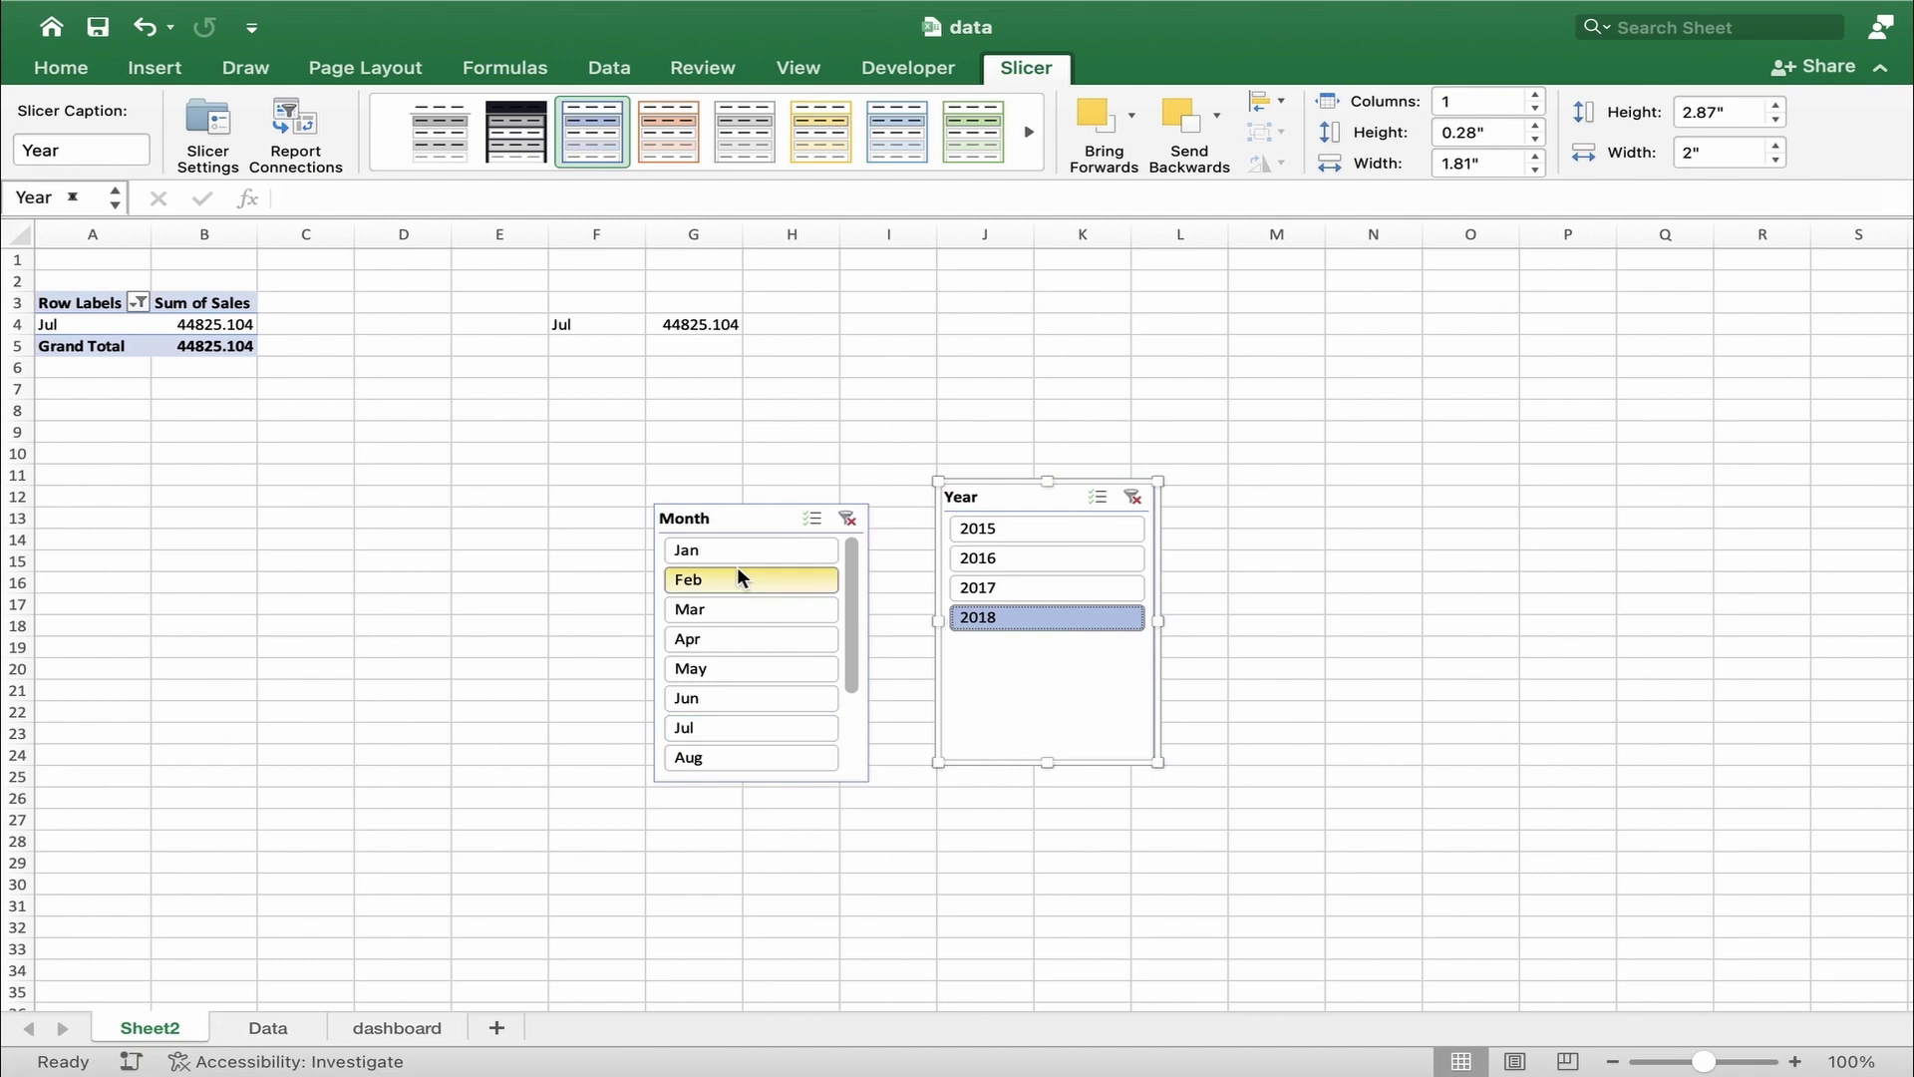
left_click(731, 604)
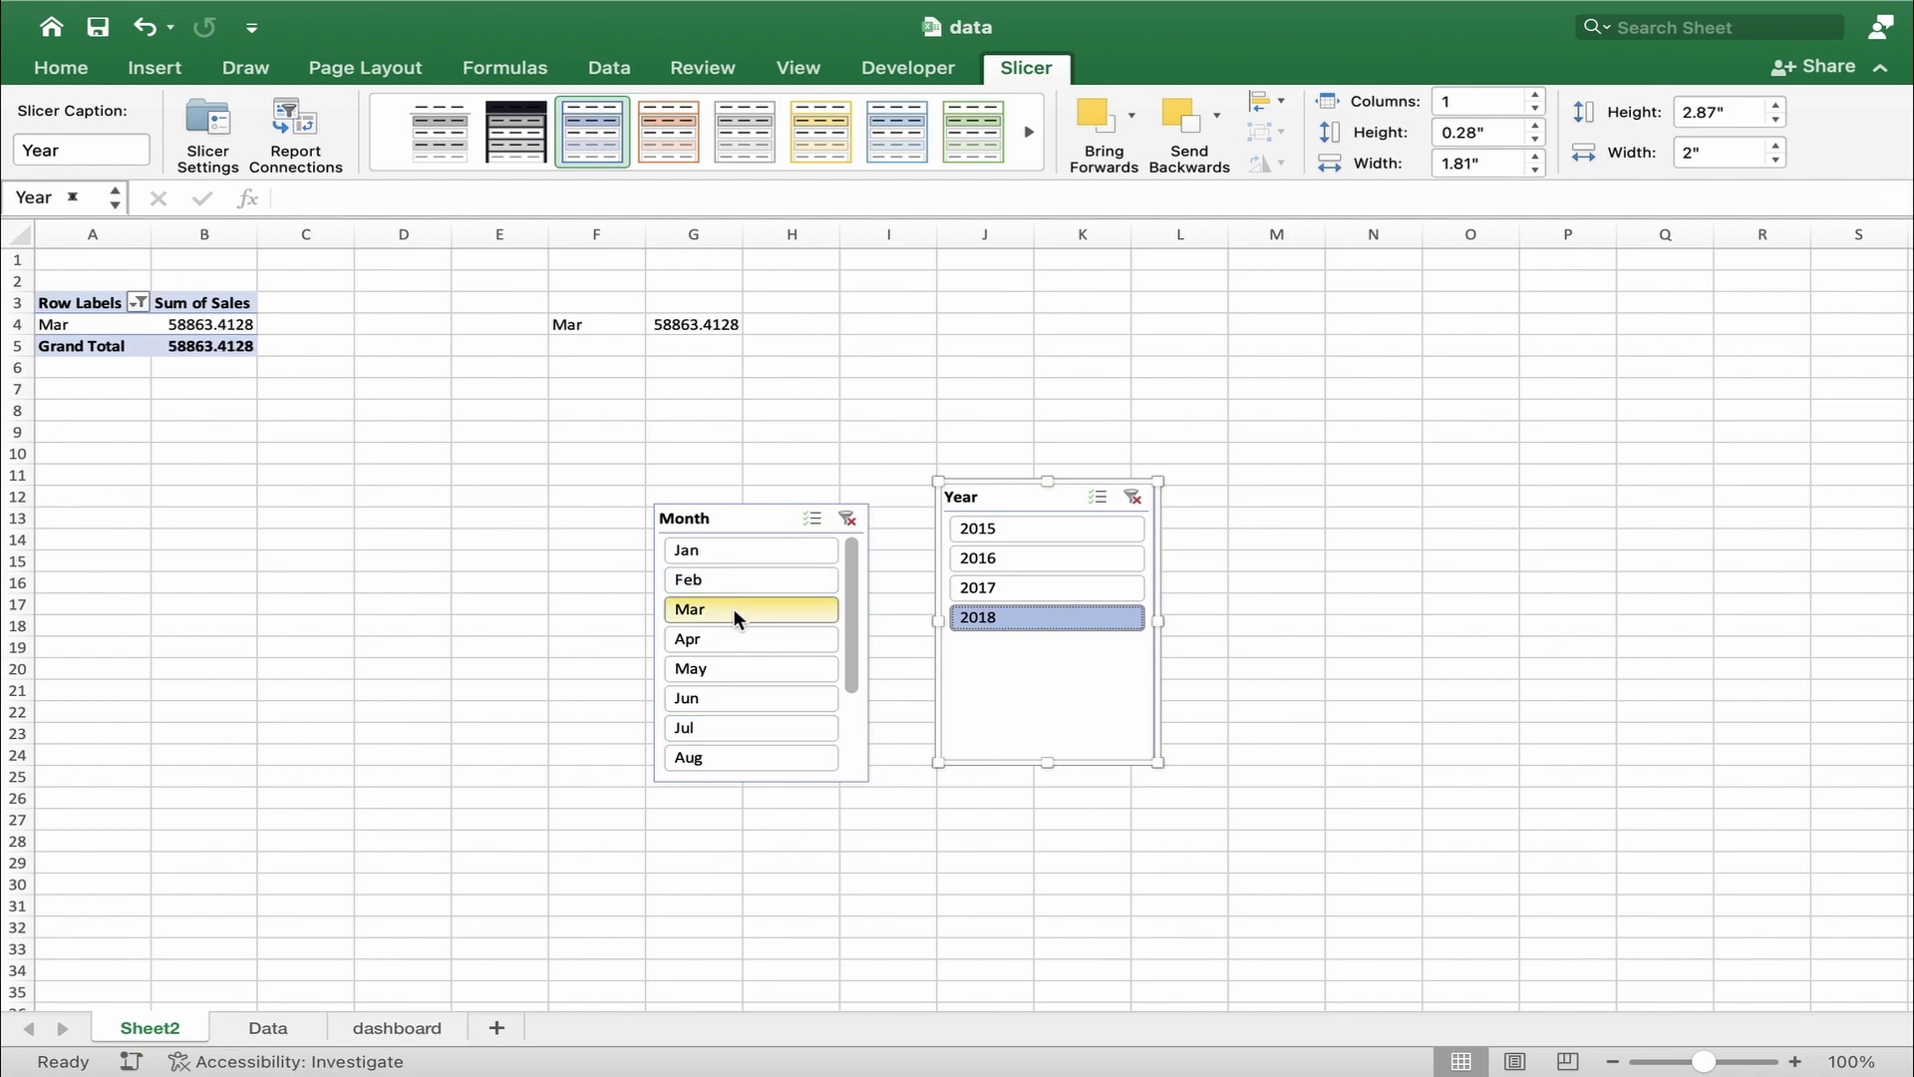
left_click(1061, 530)
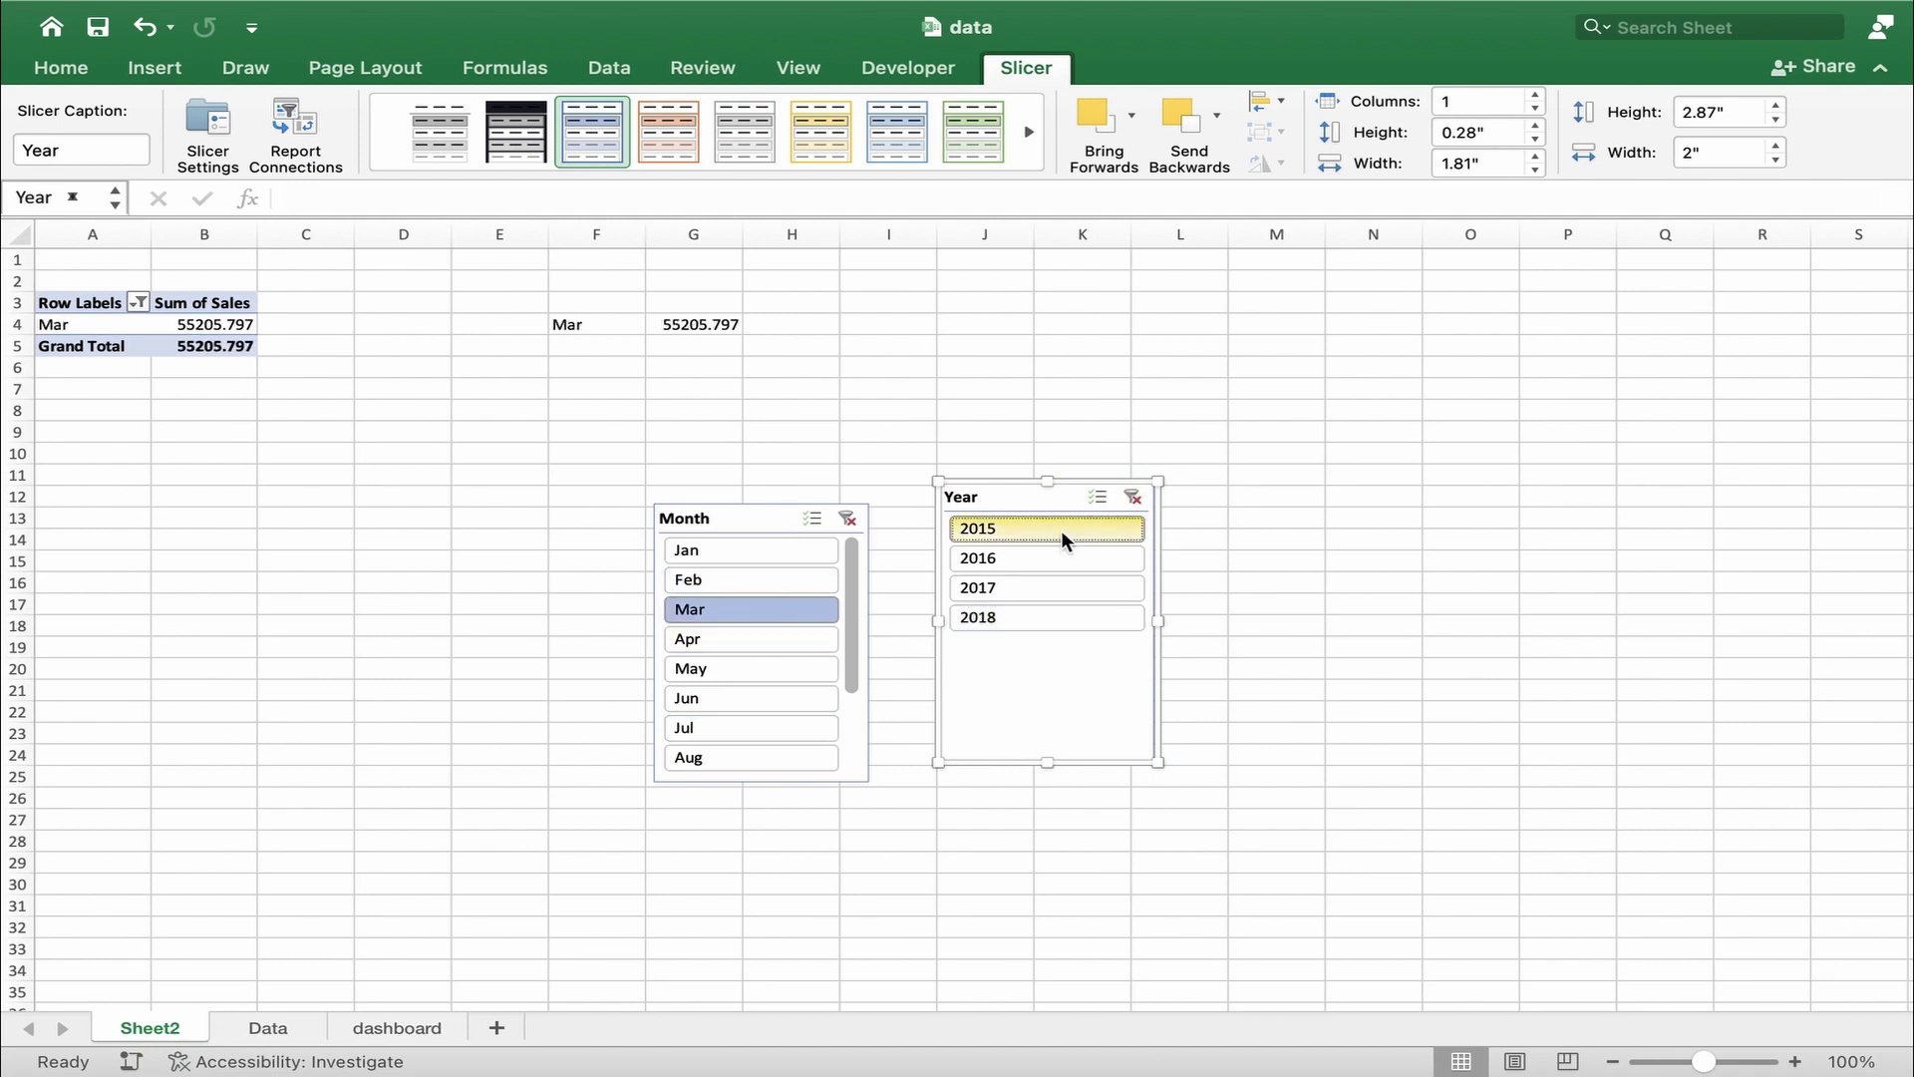
left_click(738, 547)
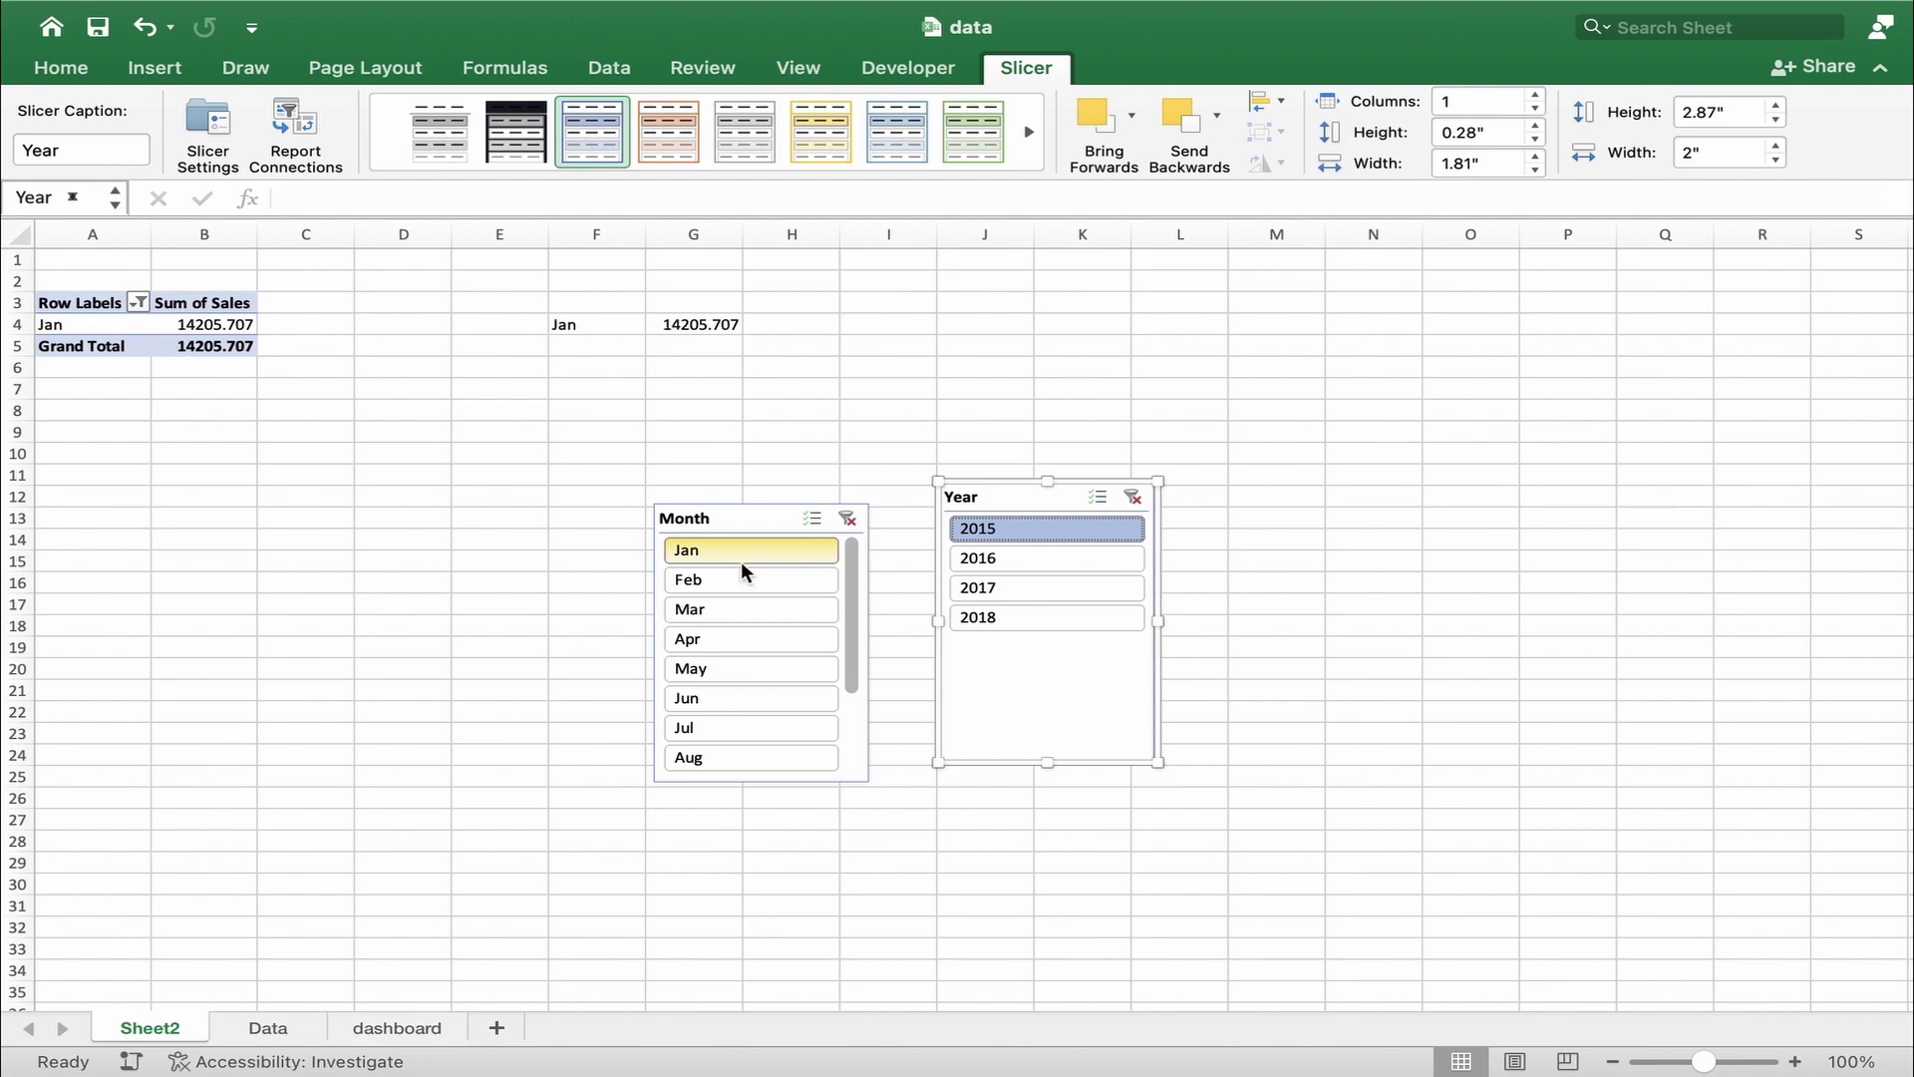
left_click(748, 572)
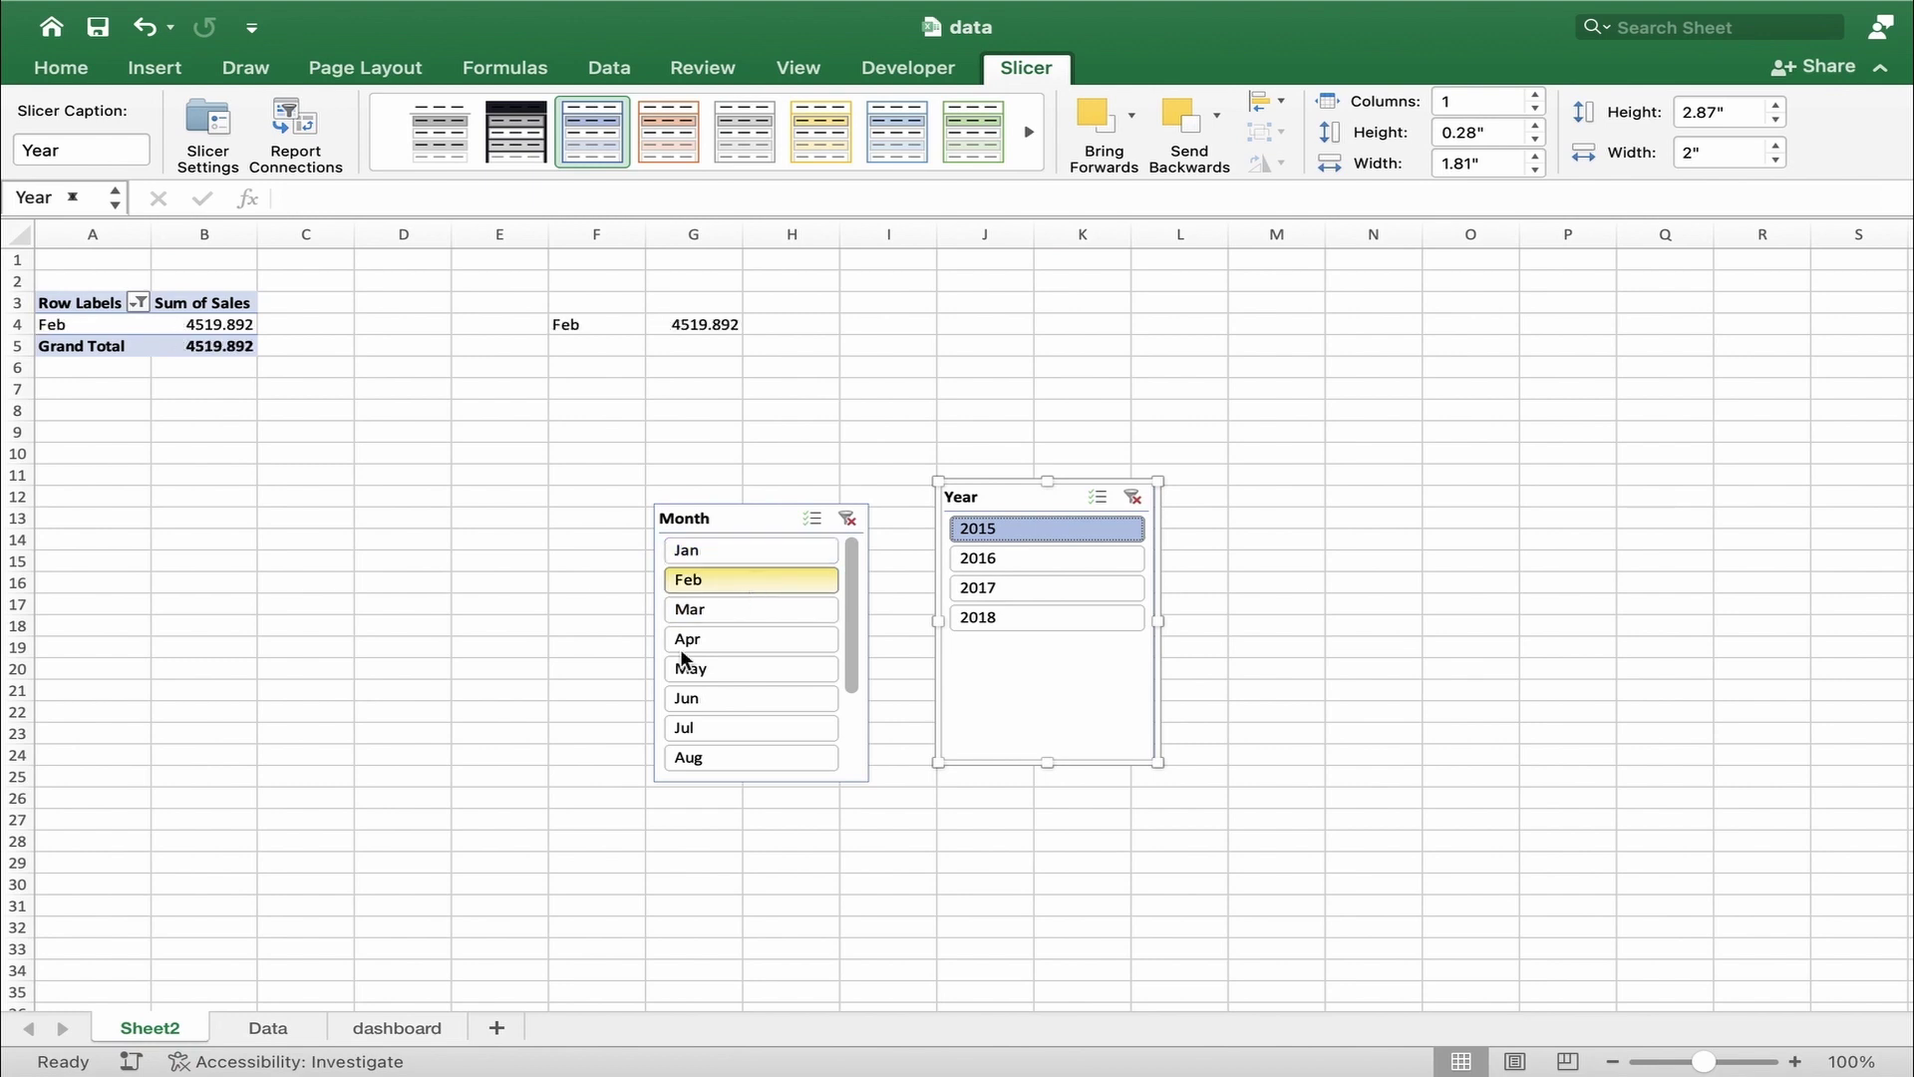
- Link the empty text box below TOTAL SALES on the dashboard sheet to the sales value with =Sheet2!$G$4
left_click(439, 1027)
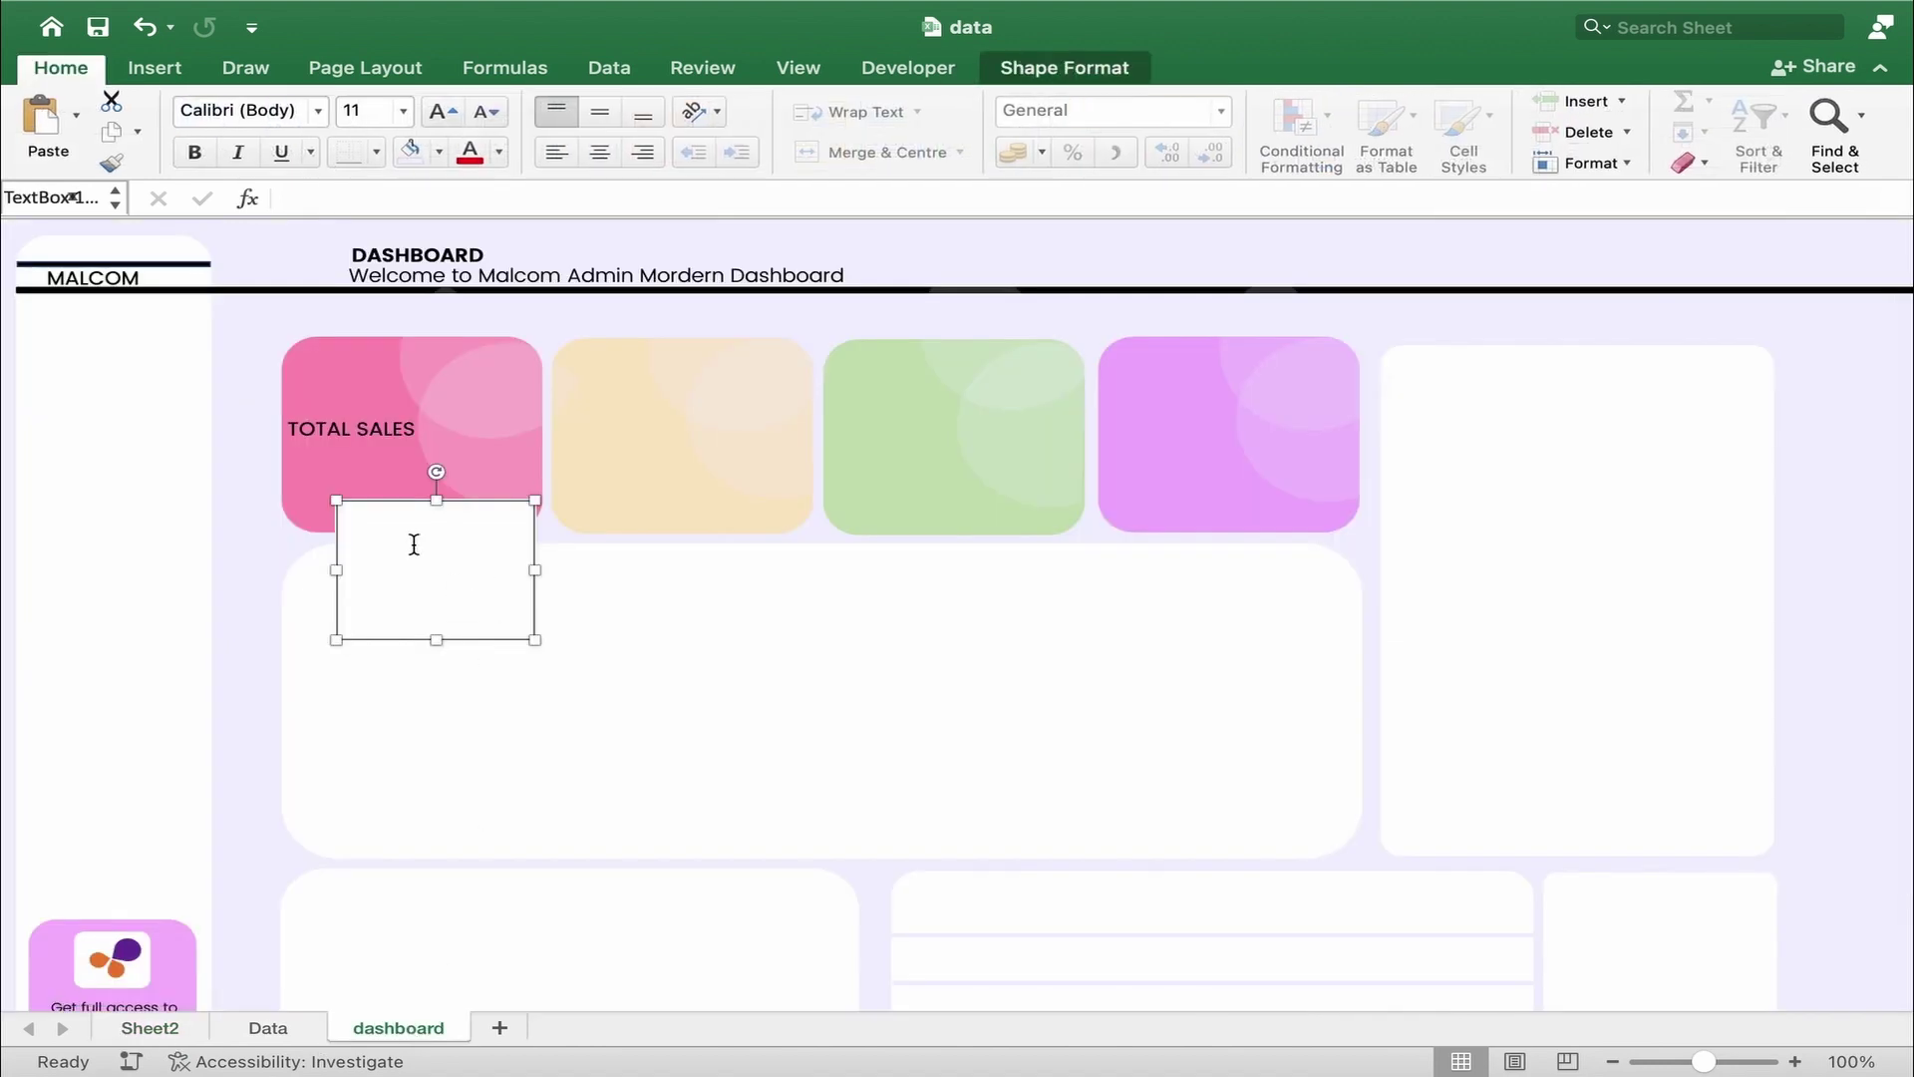
left_click(353, 207)
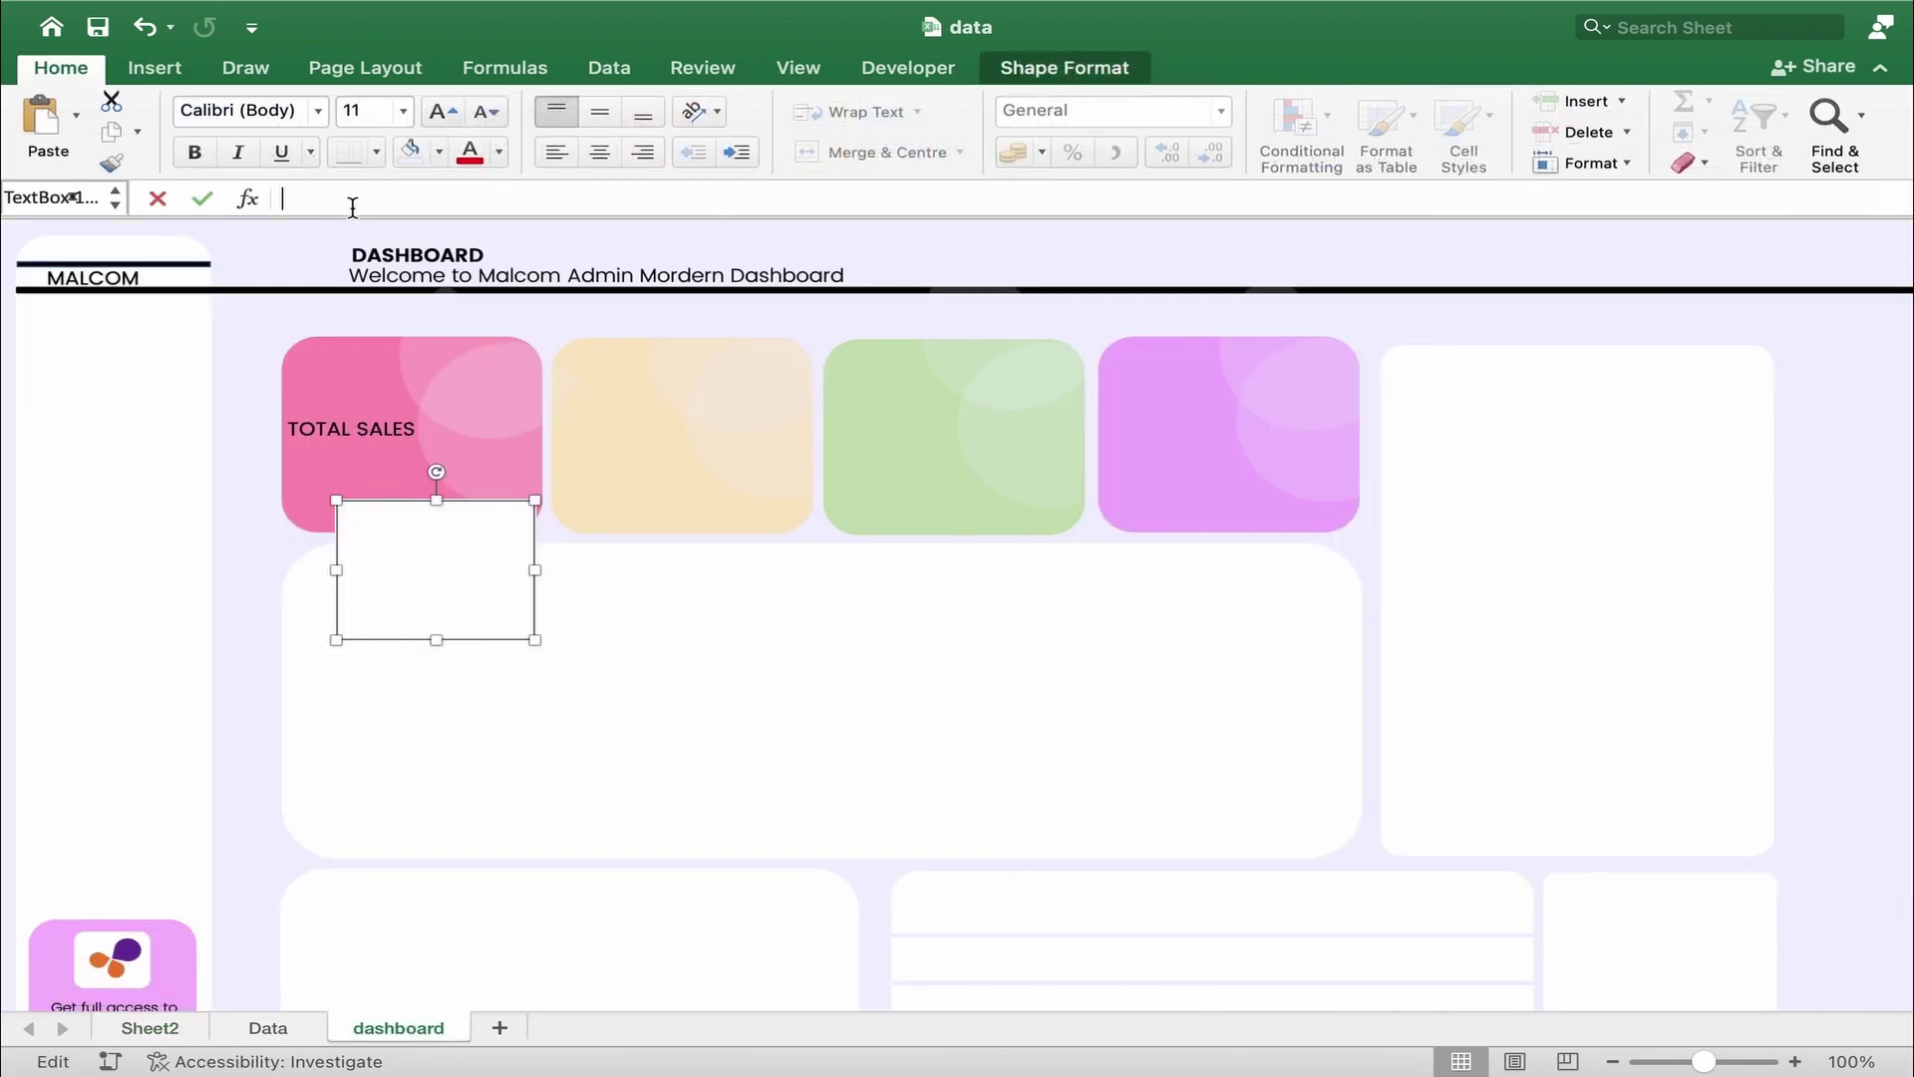
type("=")
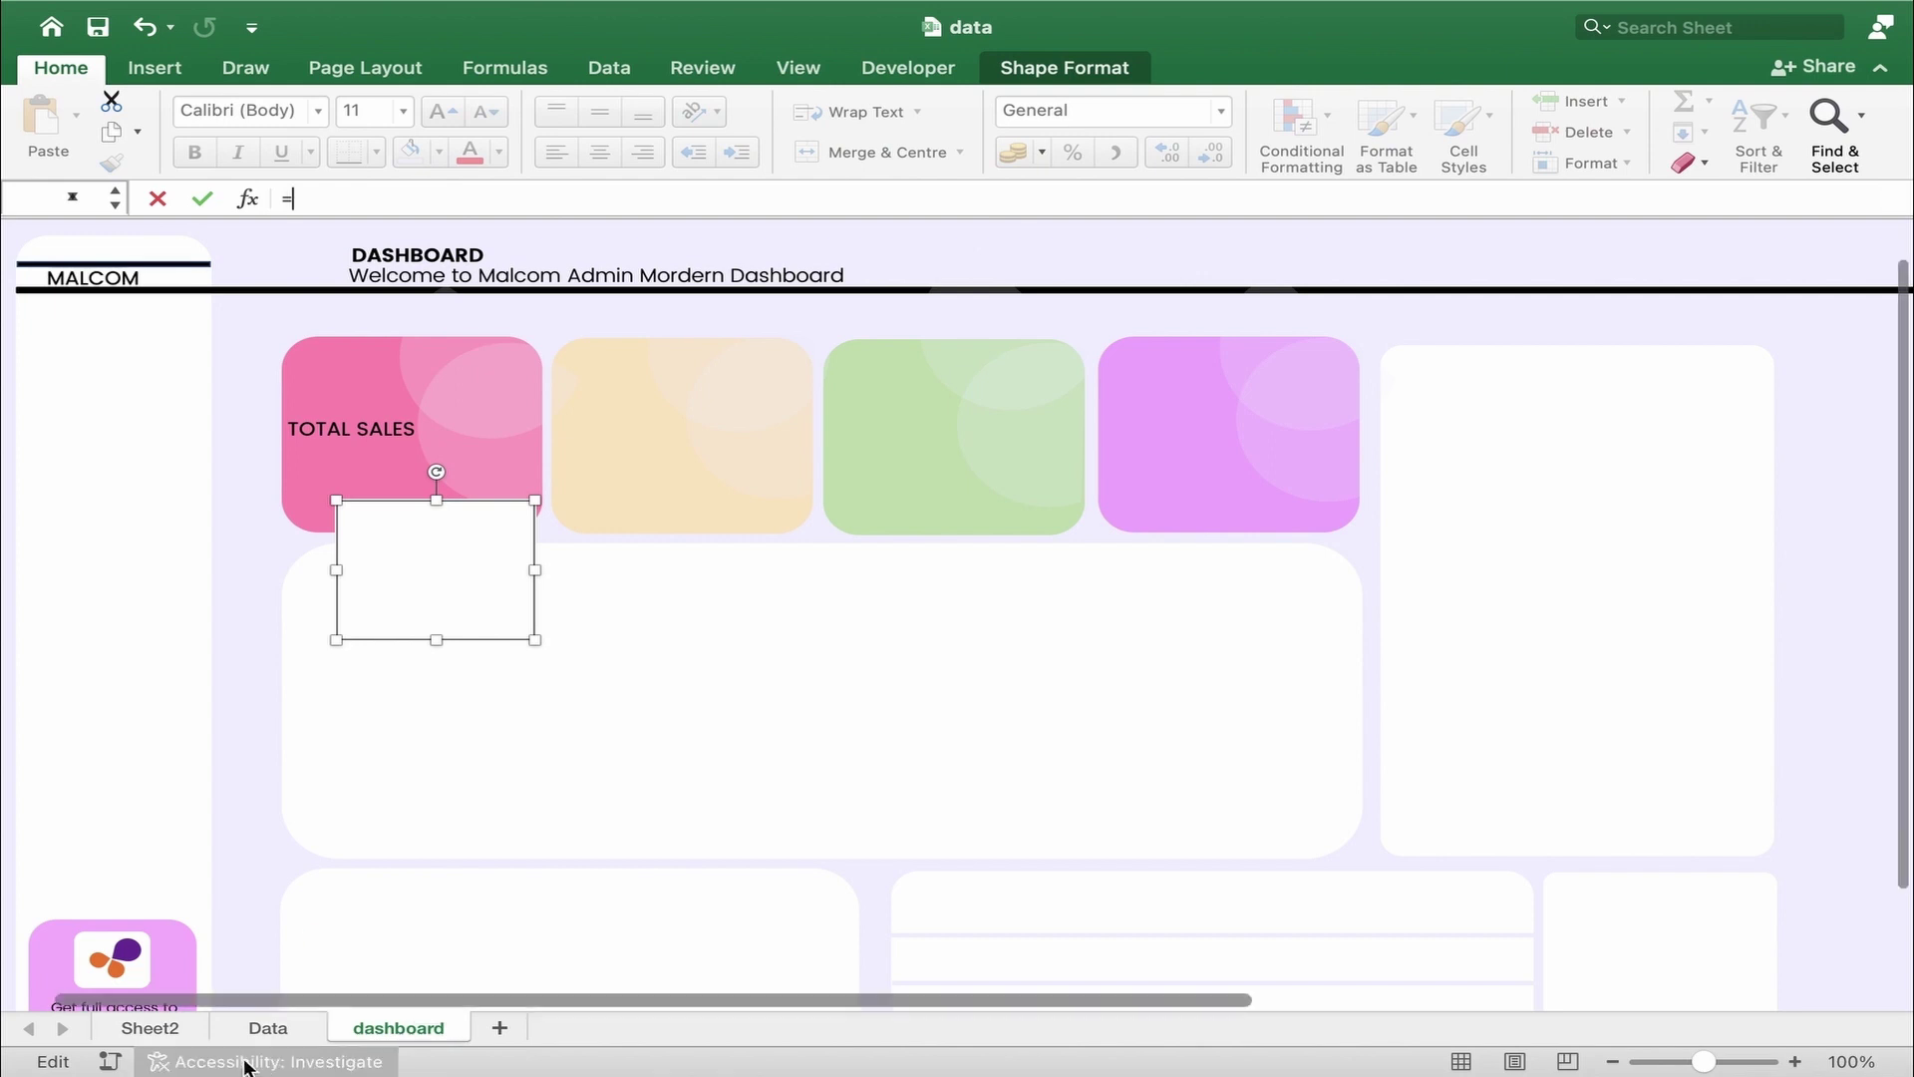
left_click(148, 1028)
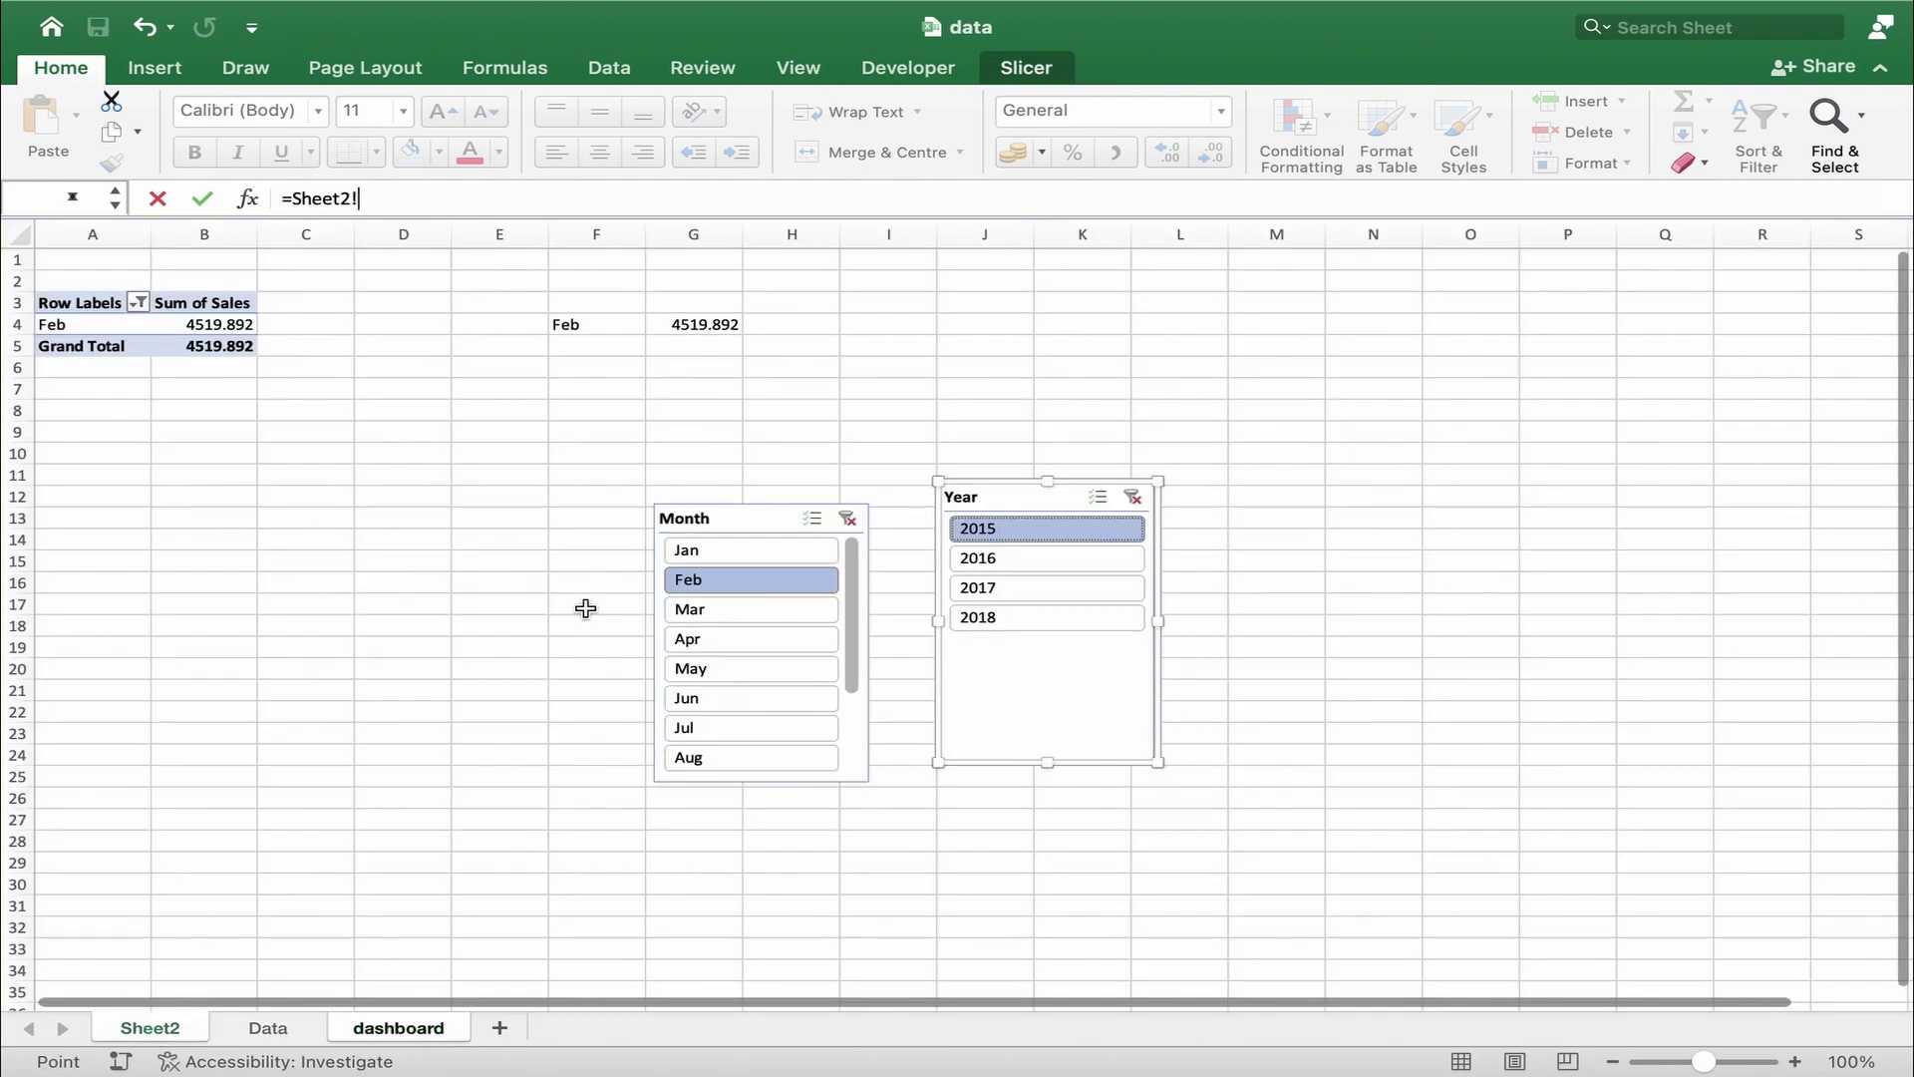
left_click(705, 331)
key("Return")
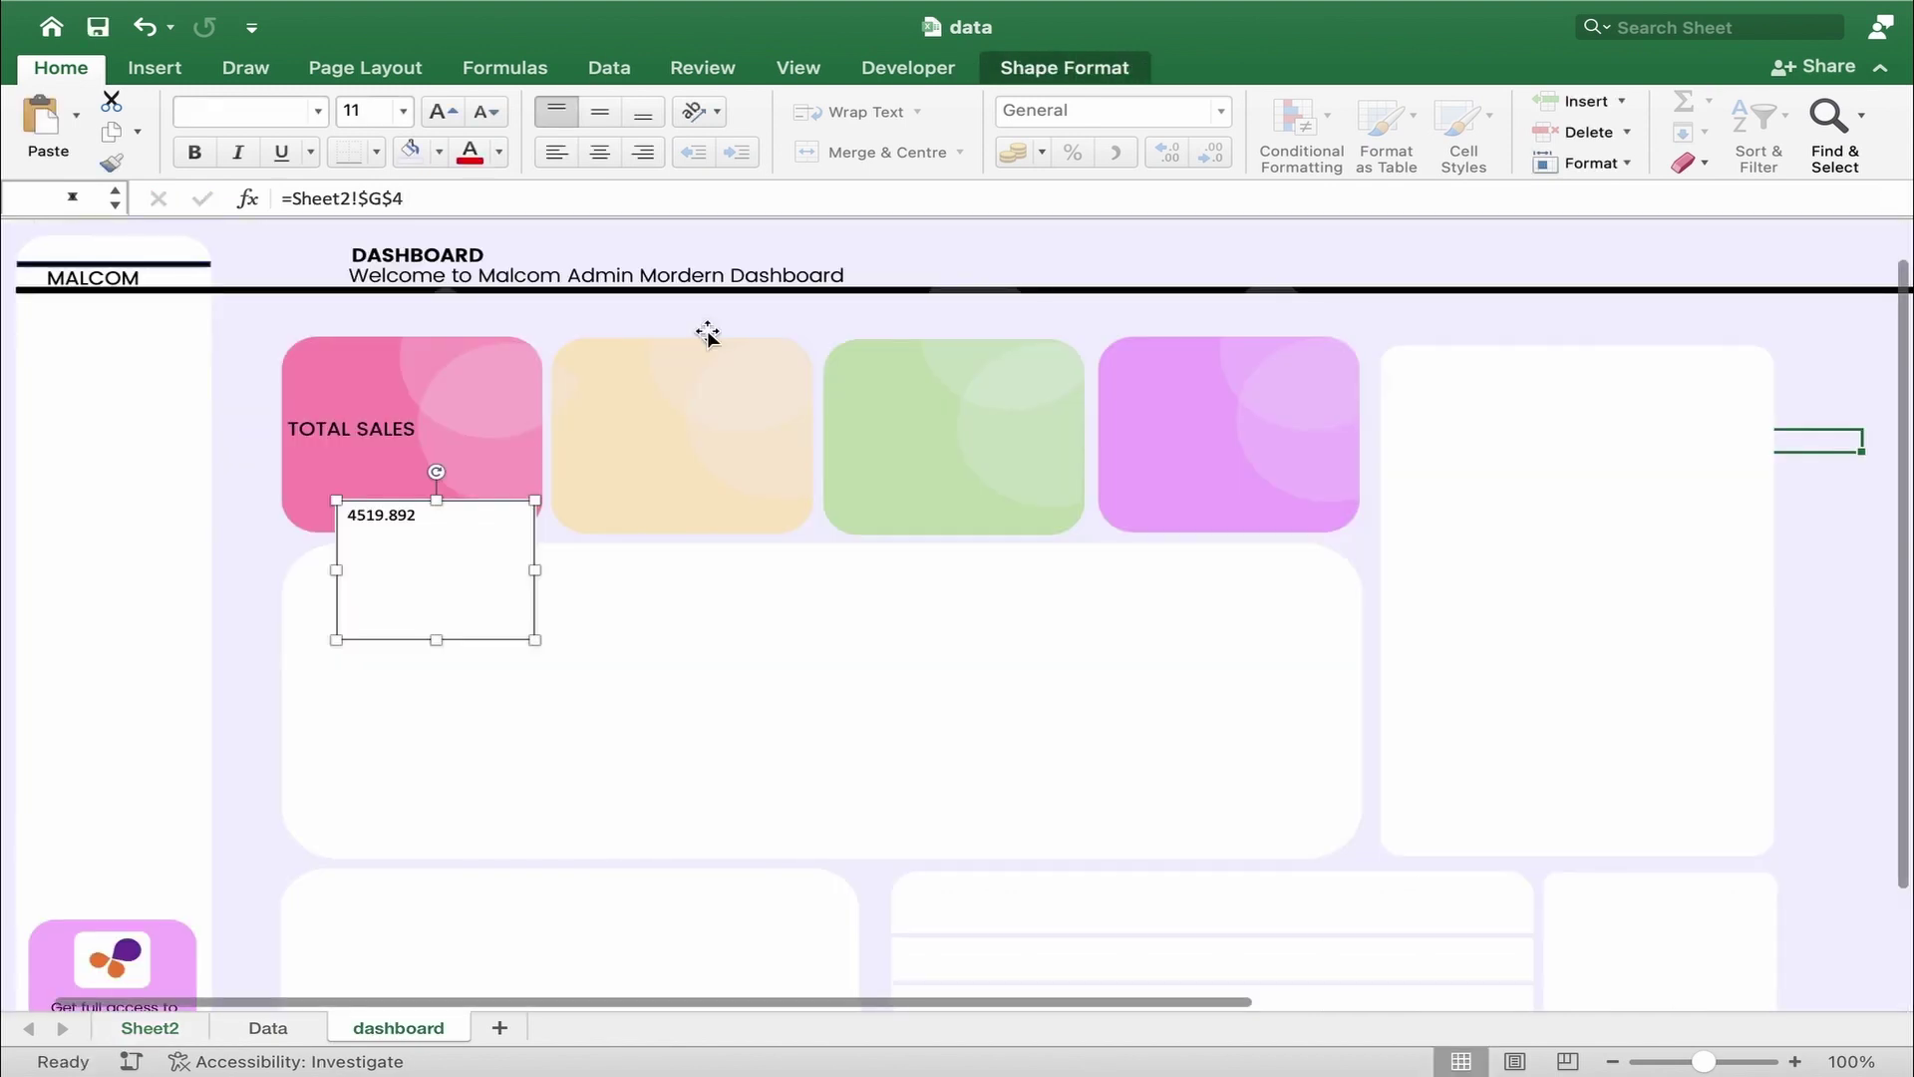
- Change the font of the linked sales value in the text box to Poppins Medium
left_click(438, 522)
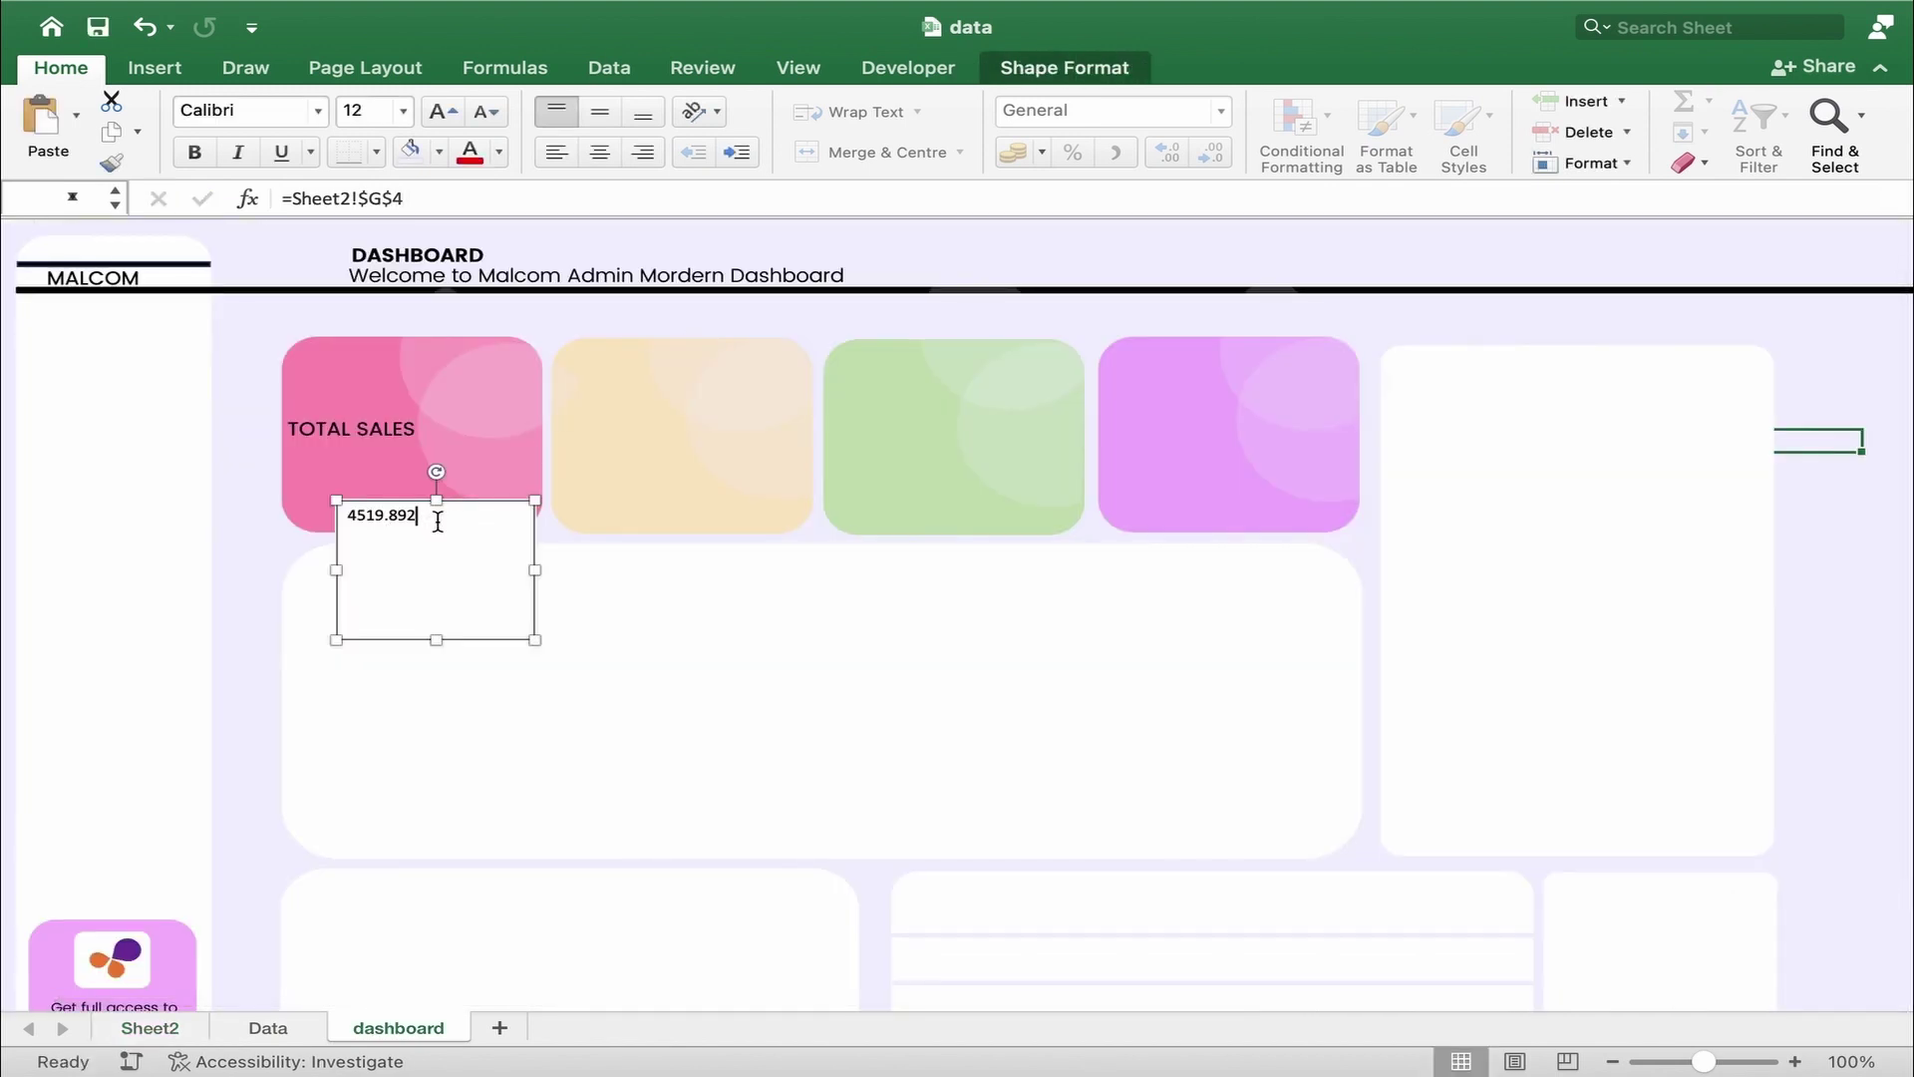
double_click(437, 522)
left_click(318, 109)
mouse_move(621, 353)
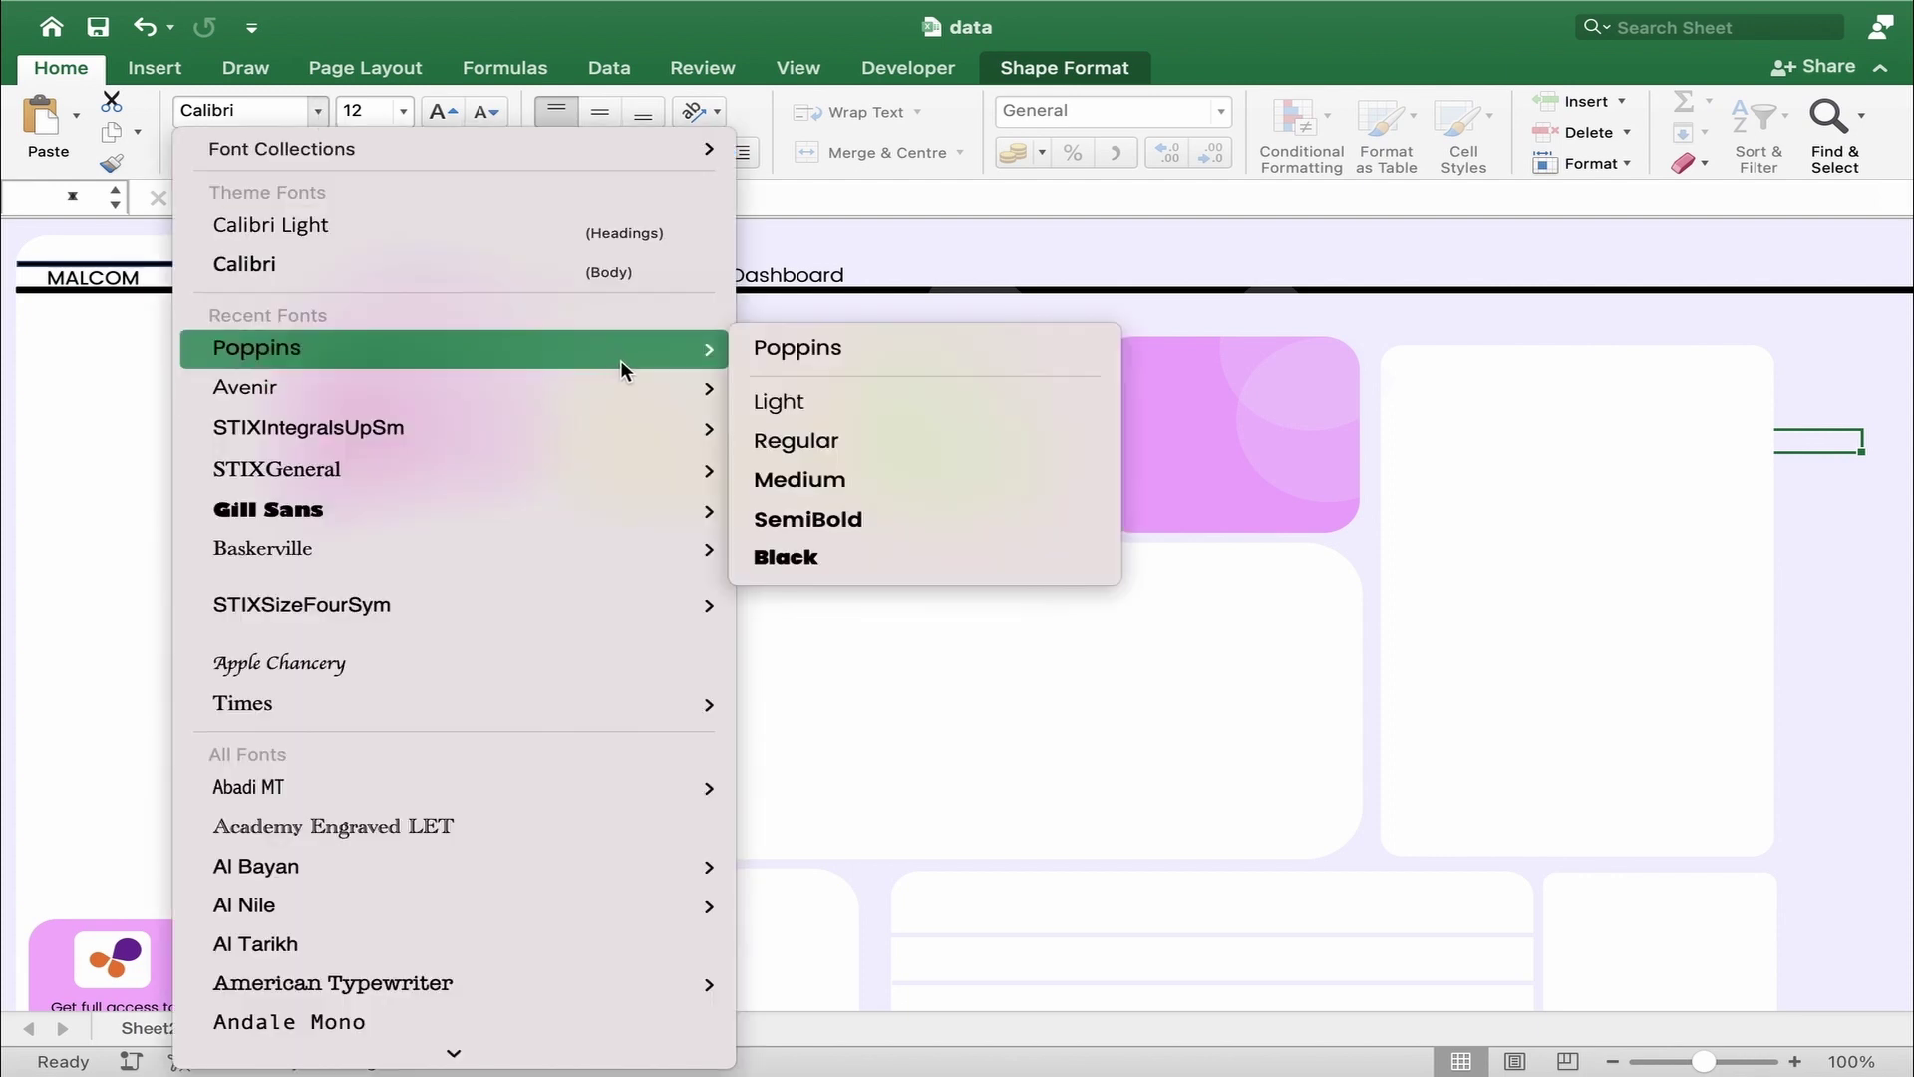
left_click(801, 482)
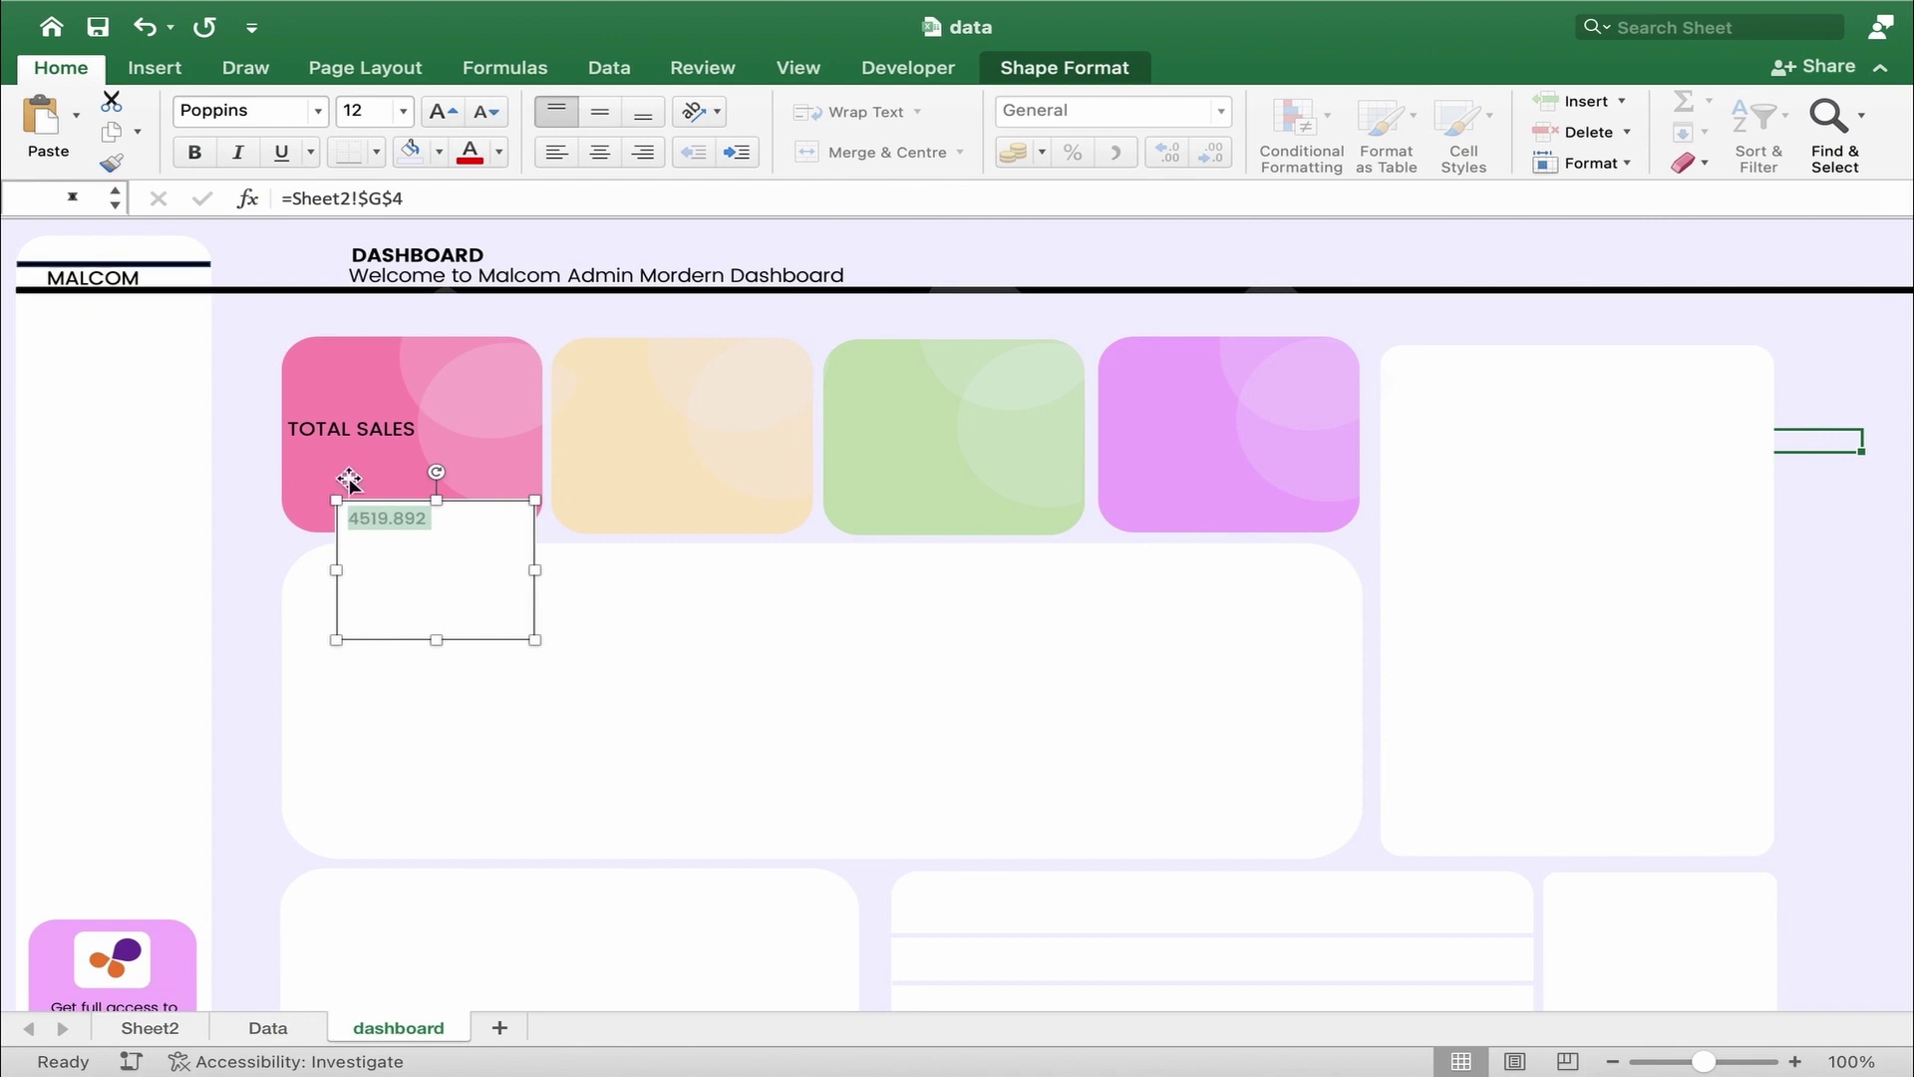
- Make the linked sales value bold Poppins and set its font size to 24
left_click(318, 109)
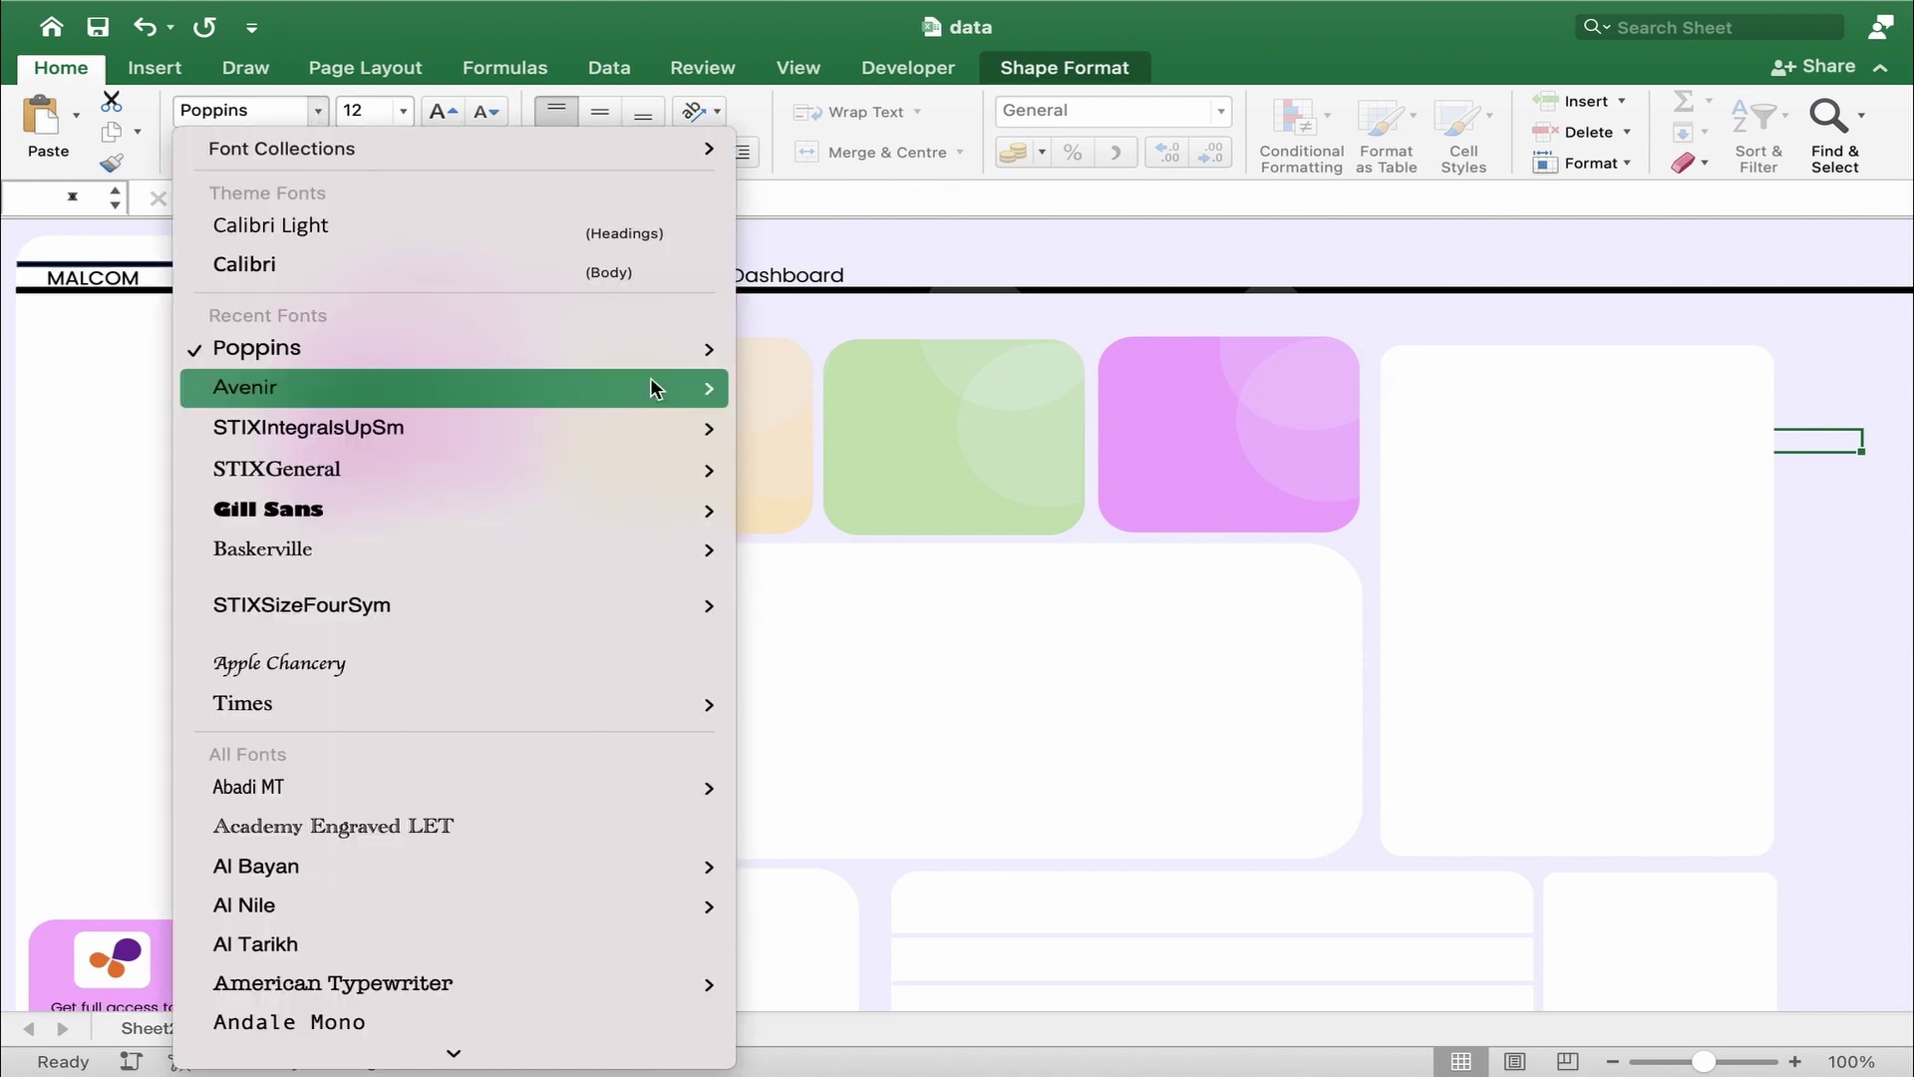
mouse_move(674, 351)
left_click(853, 517)
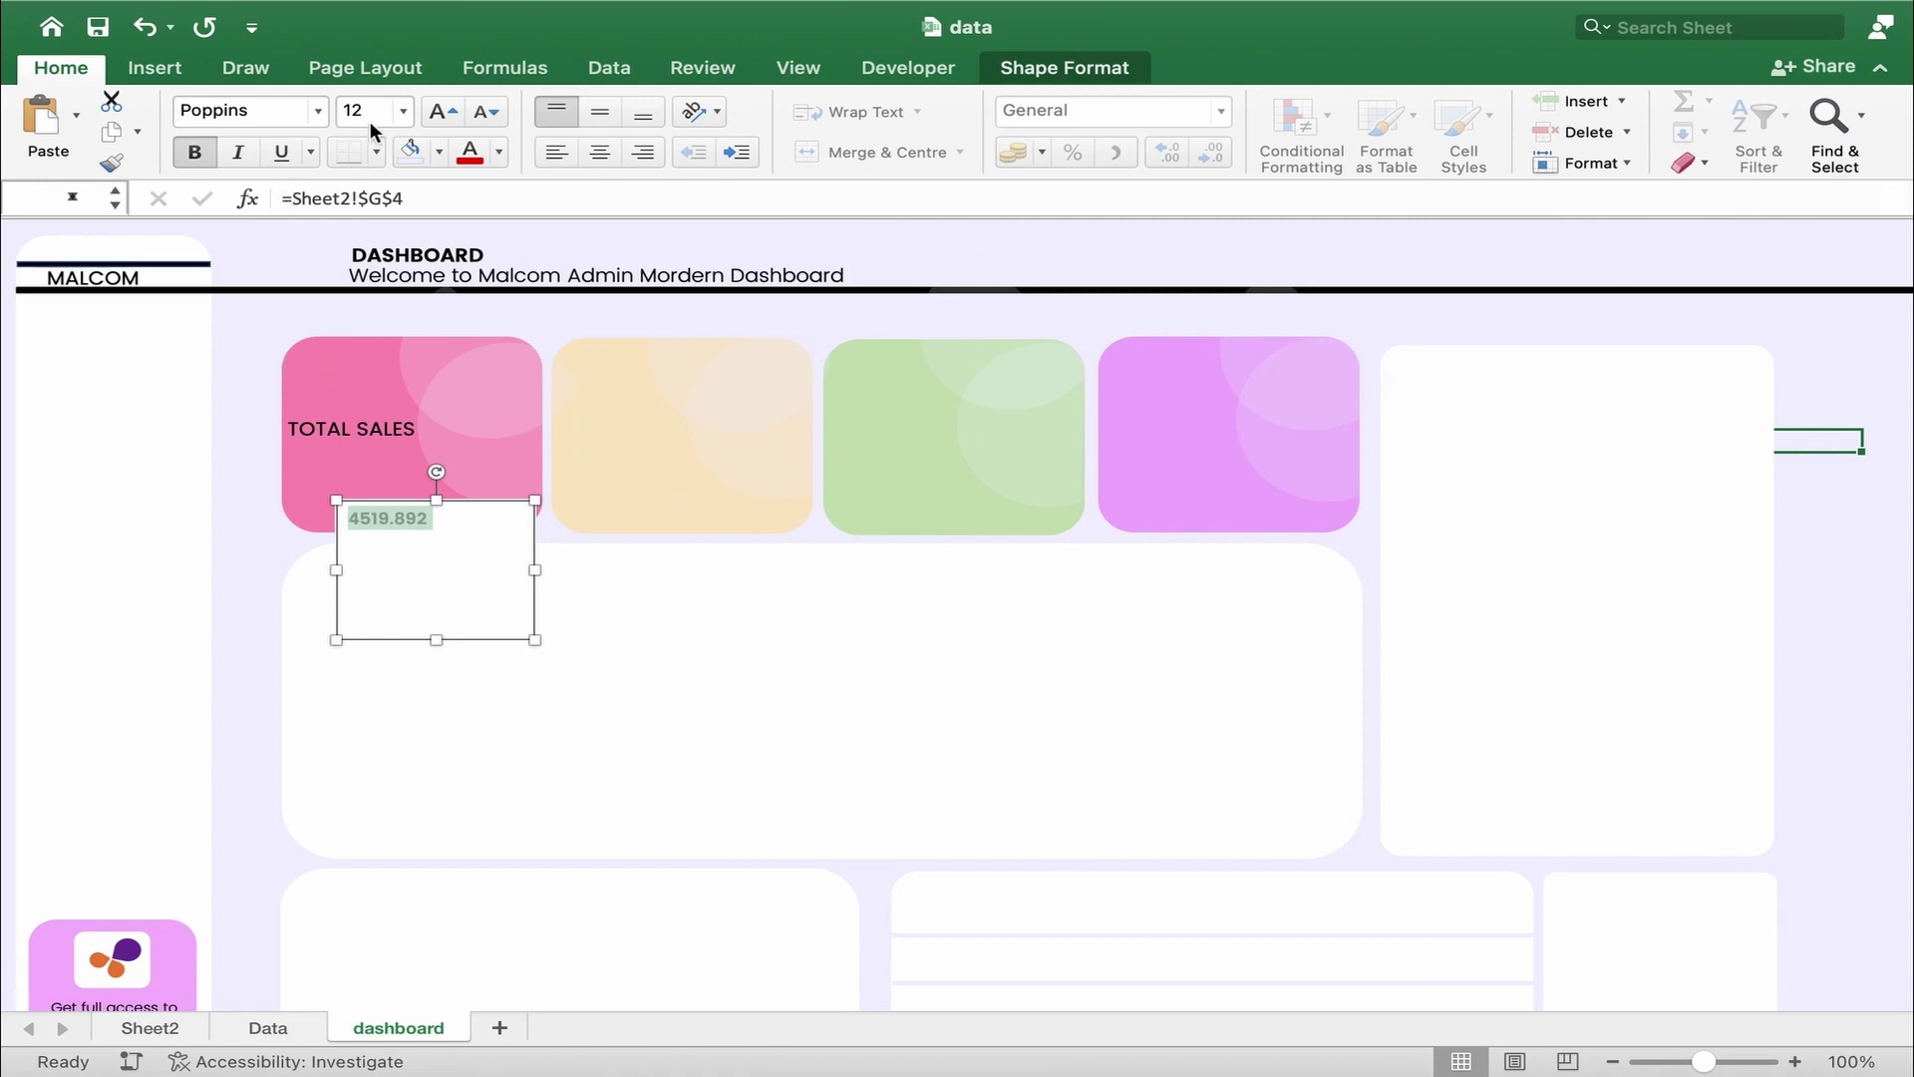
left_click(405, 112)
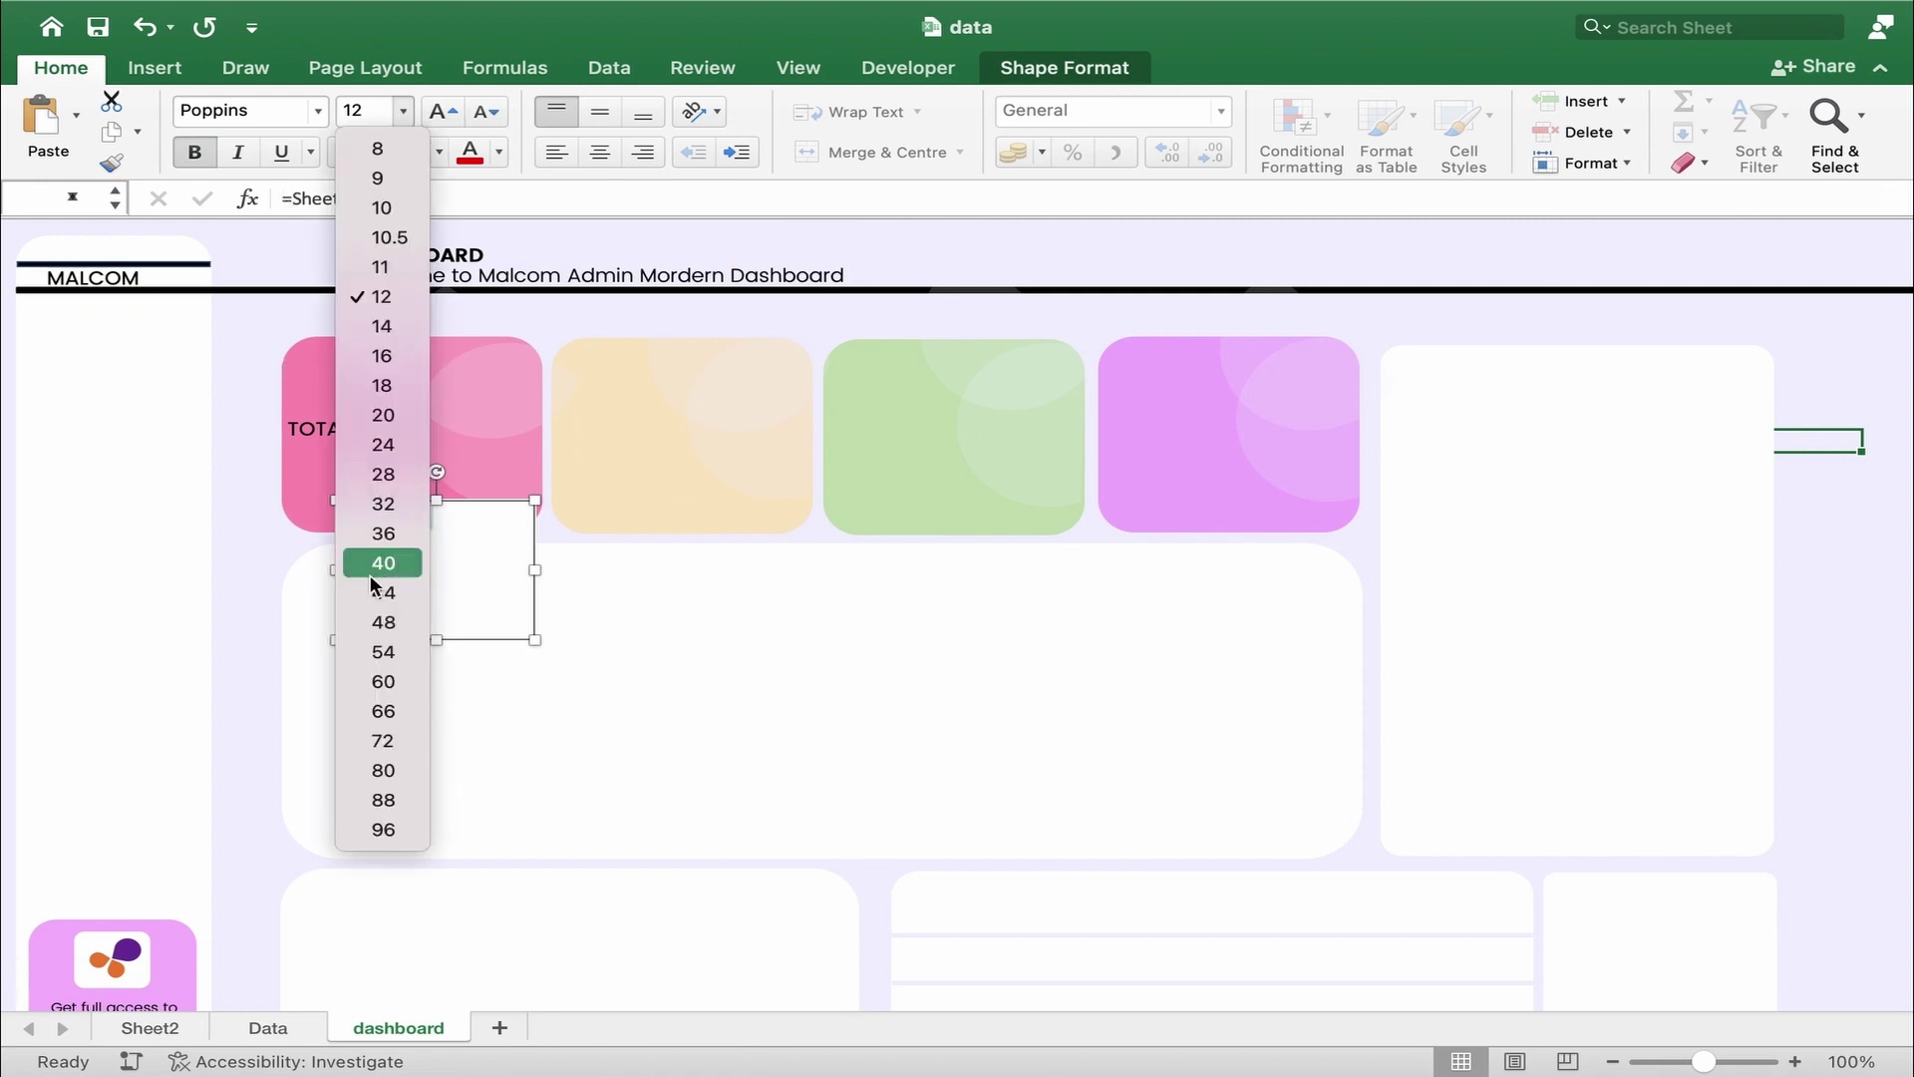
left_click(391, 538)
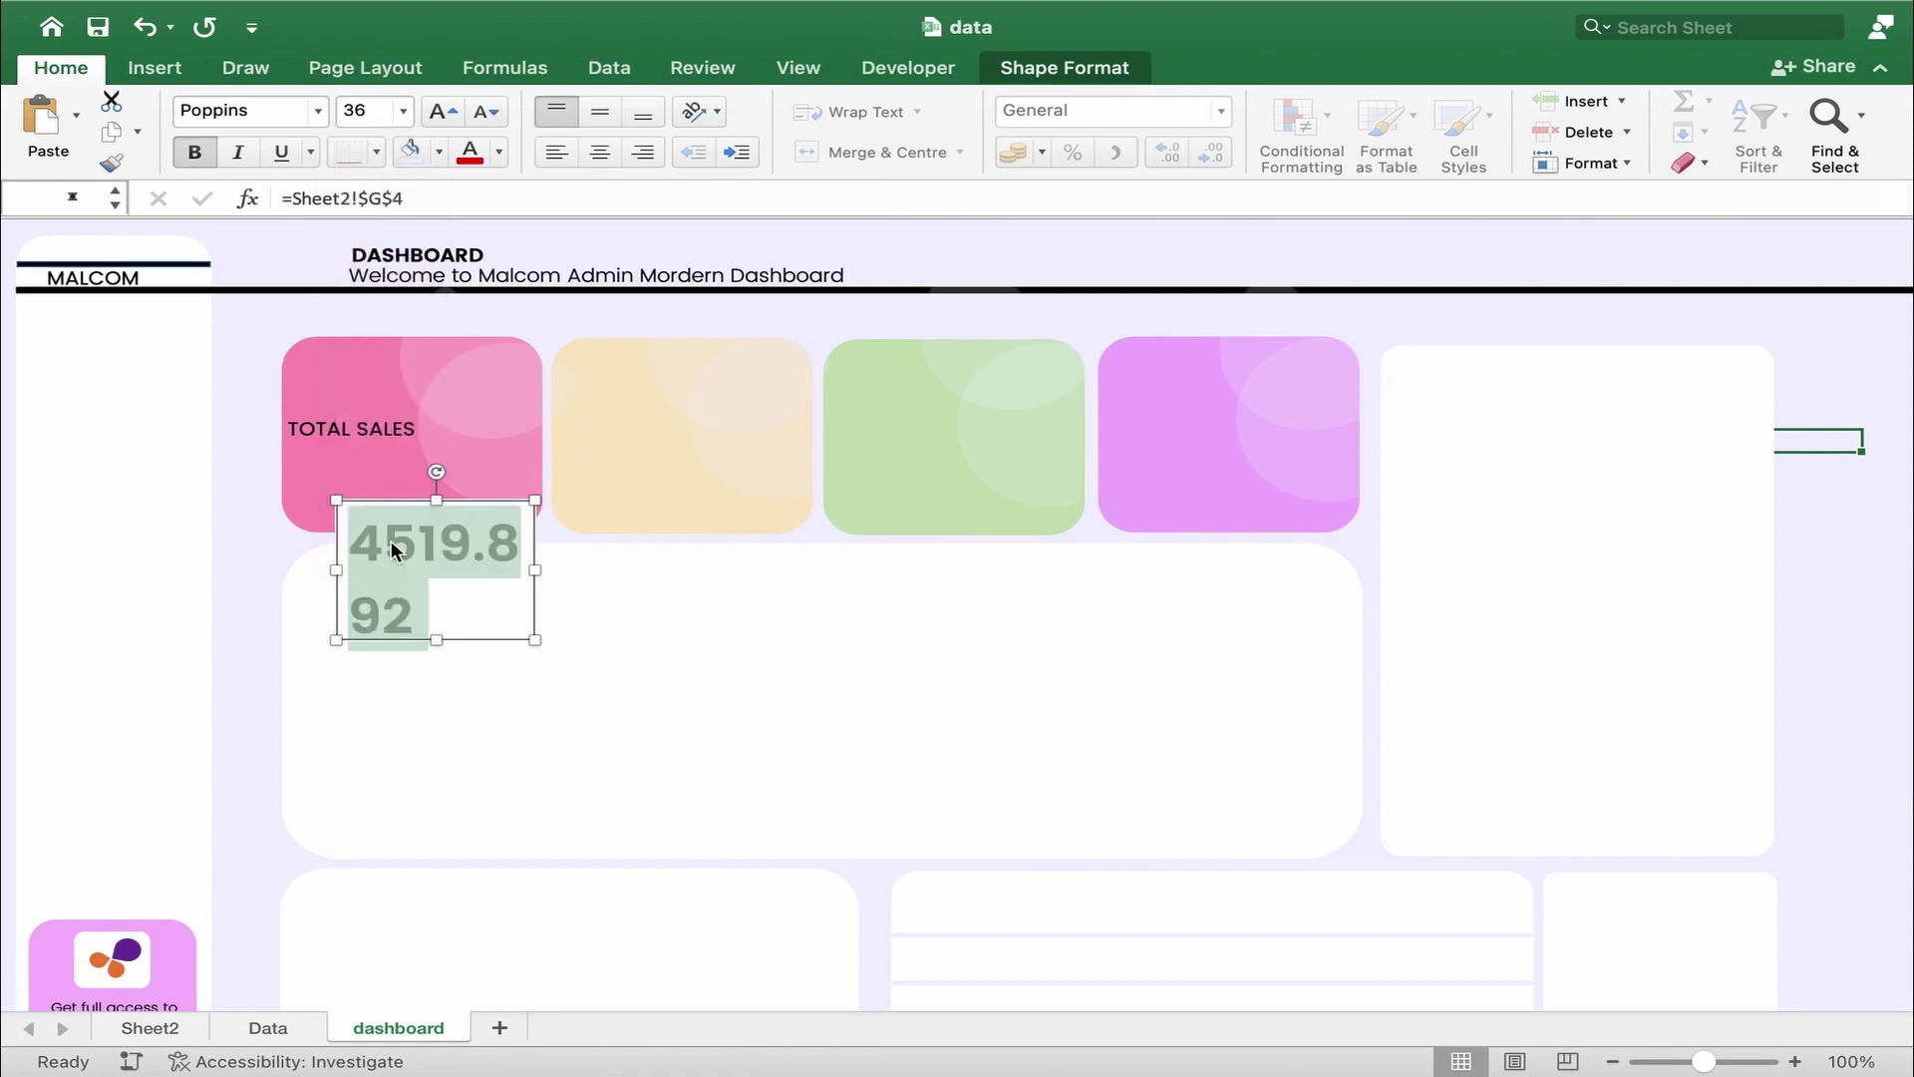
left_click(404, 111)
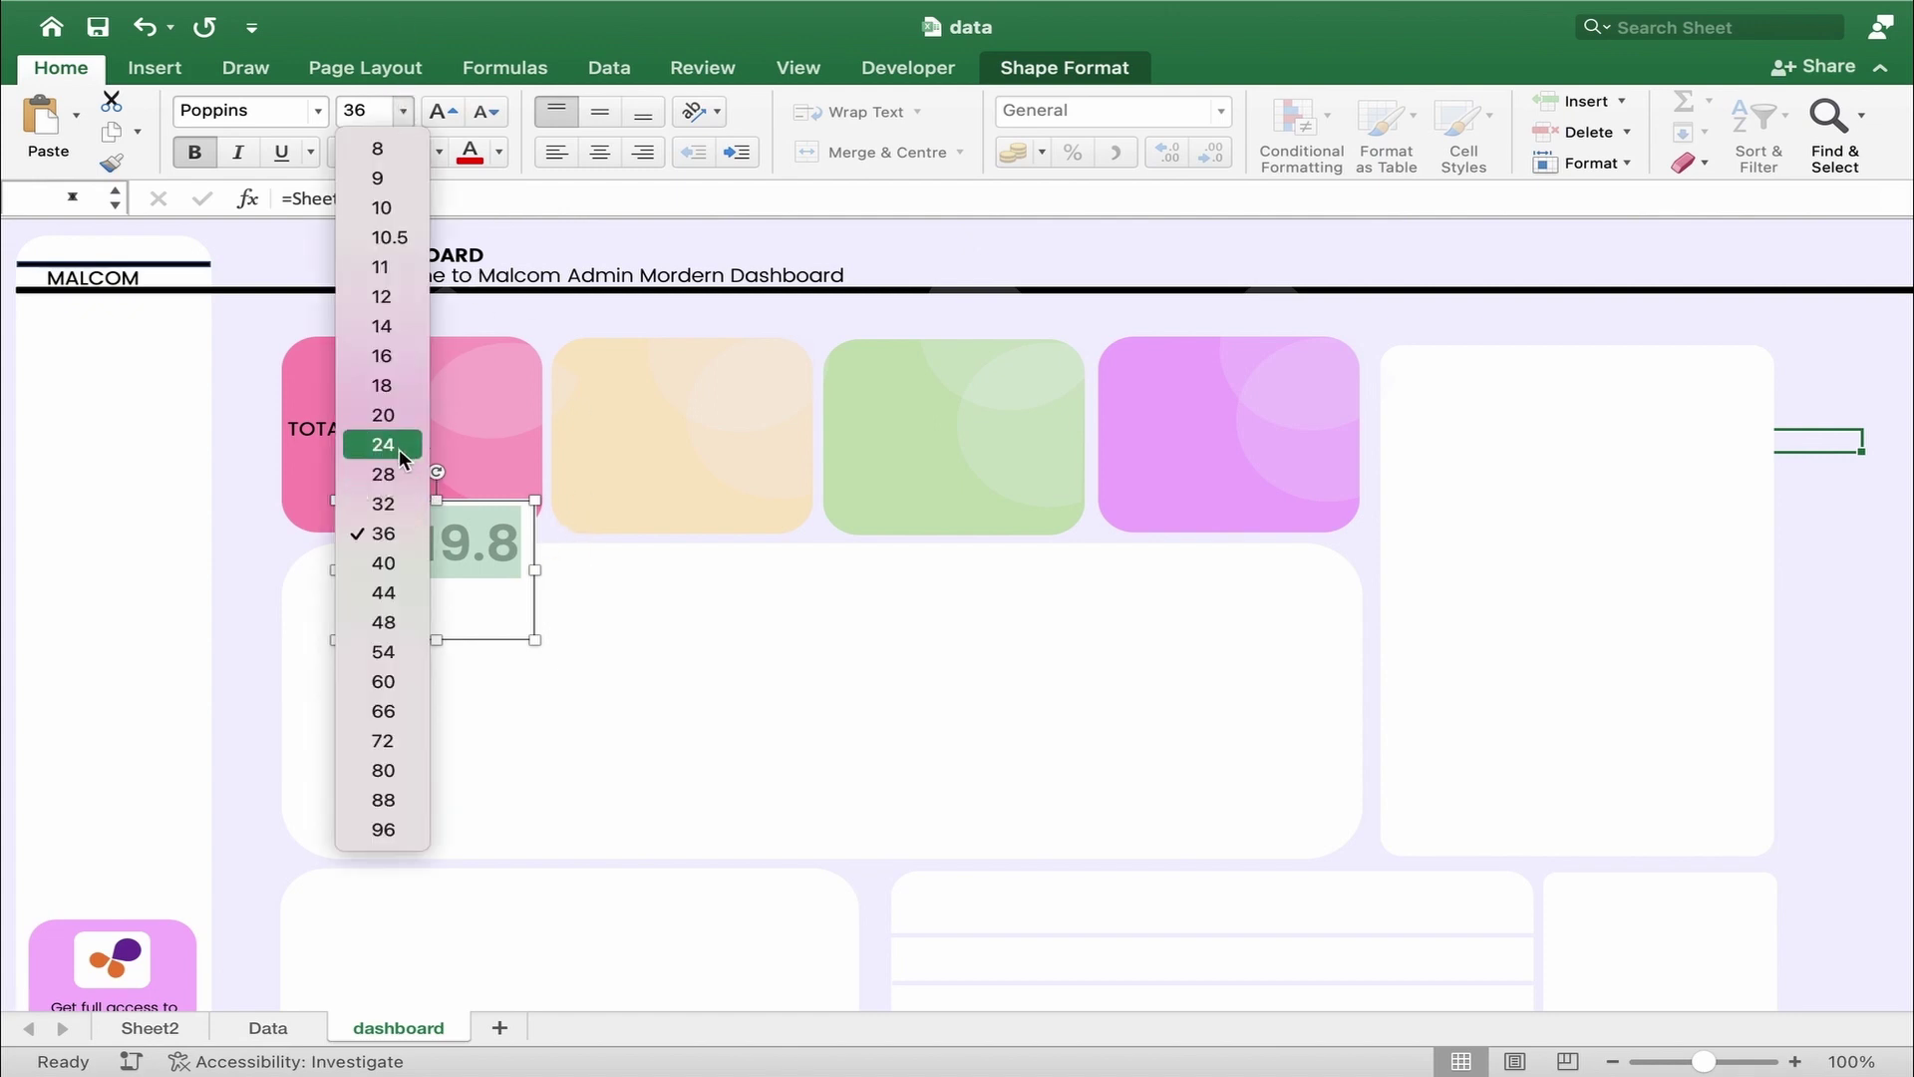
left_click(399, 447)
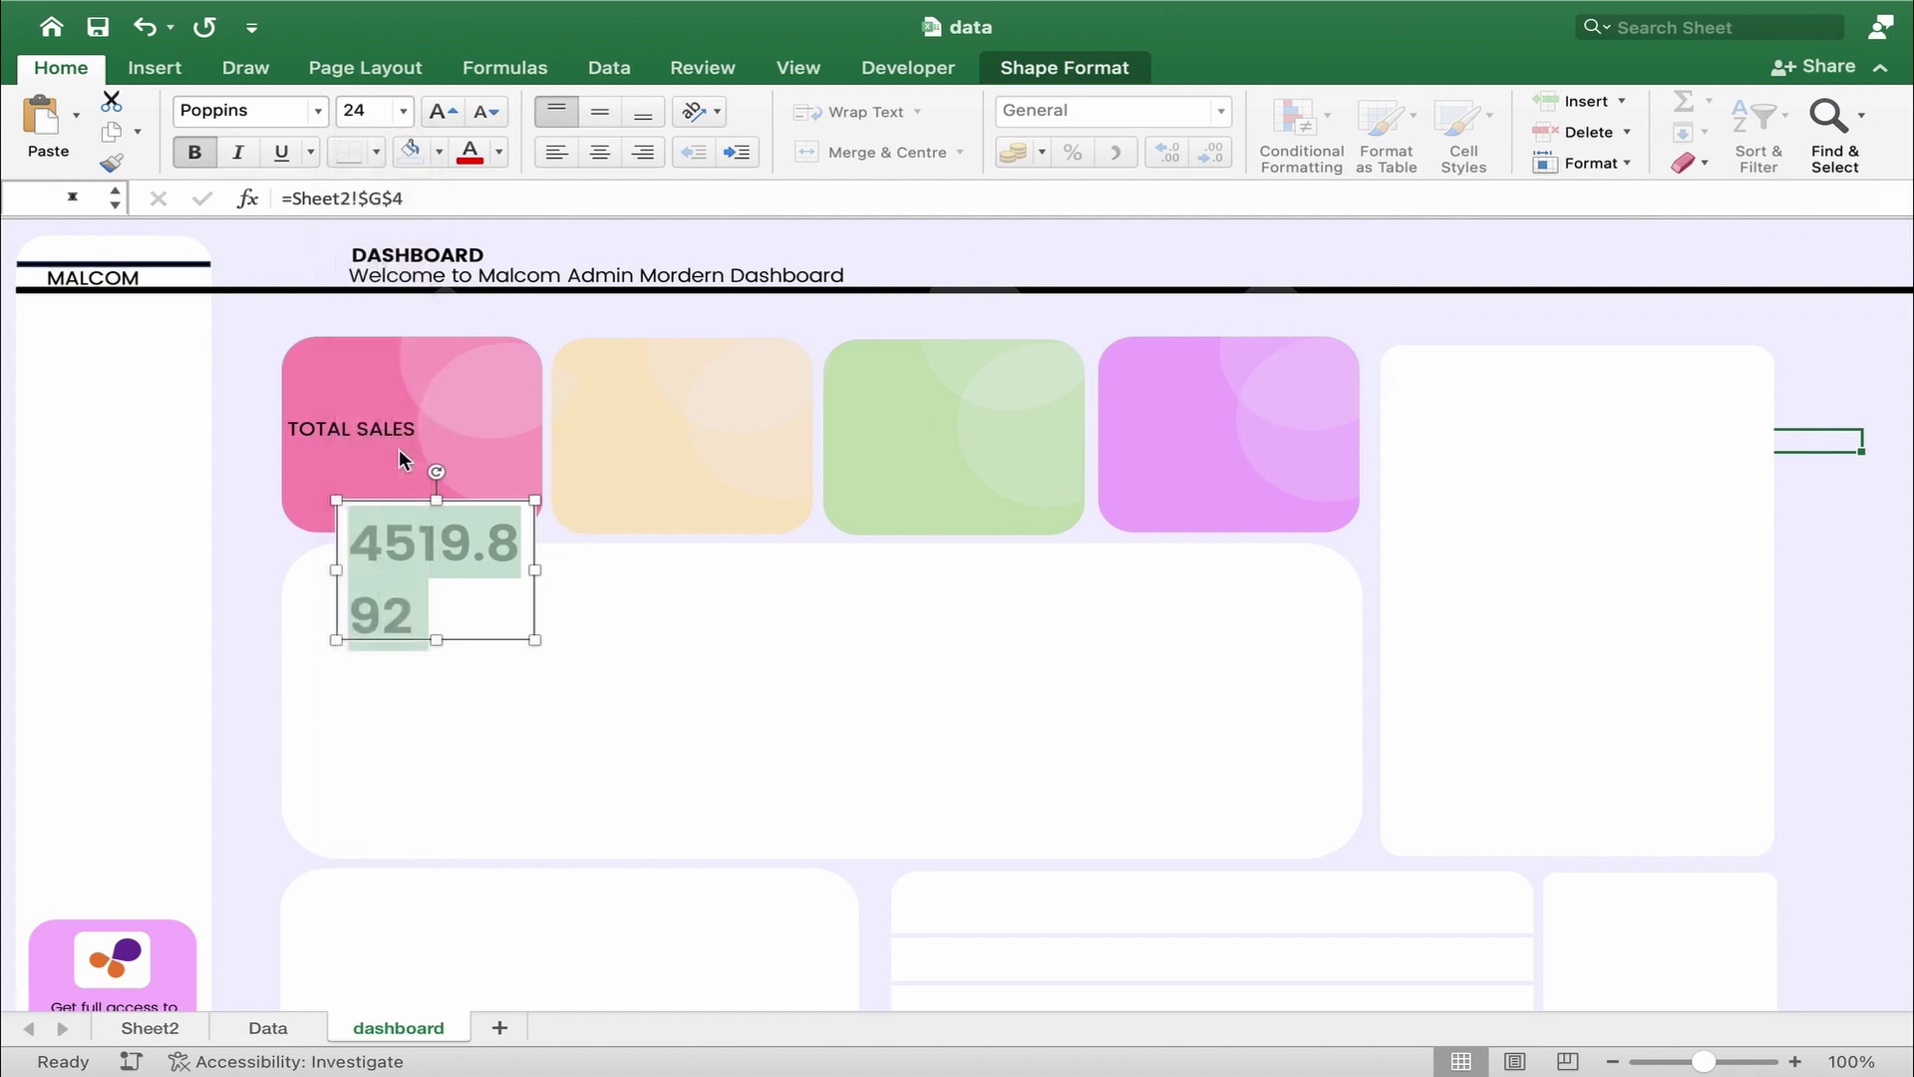
- Remove the fill and outline of the sales value text box and move it just above TOTAL SALES on the pink card
left_click(534, 499)
right_click(534, 499)
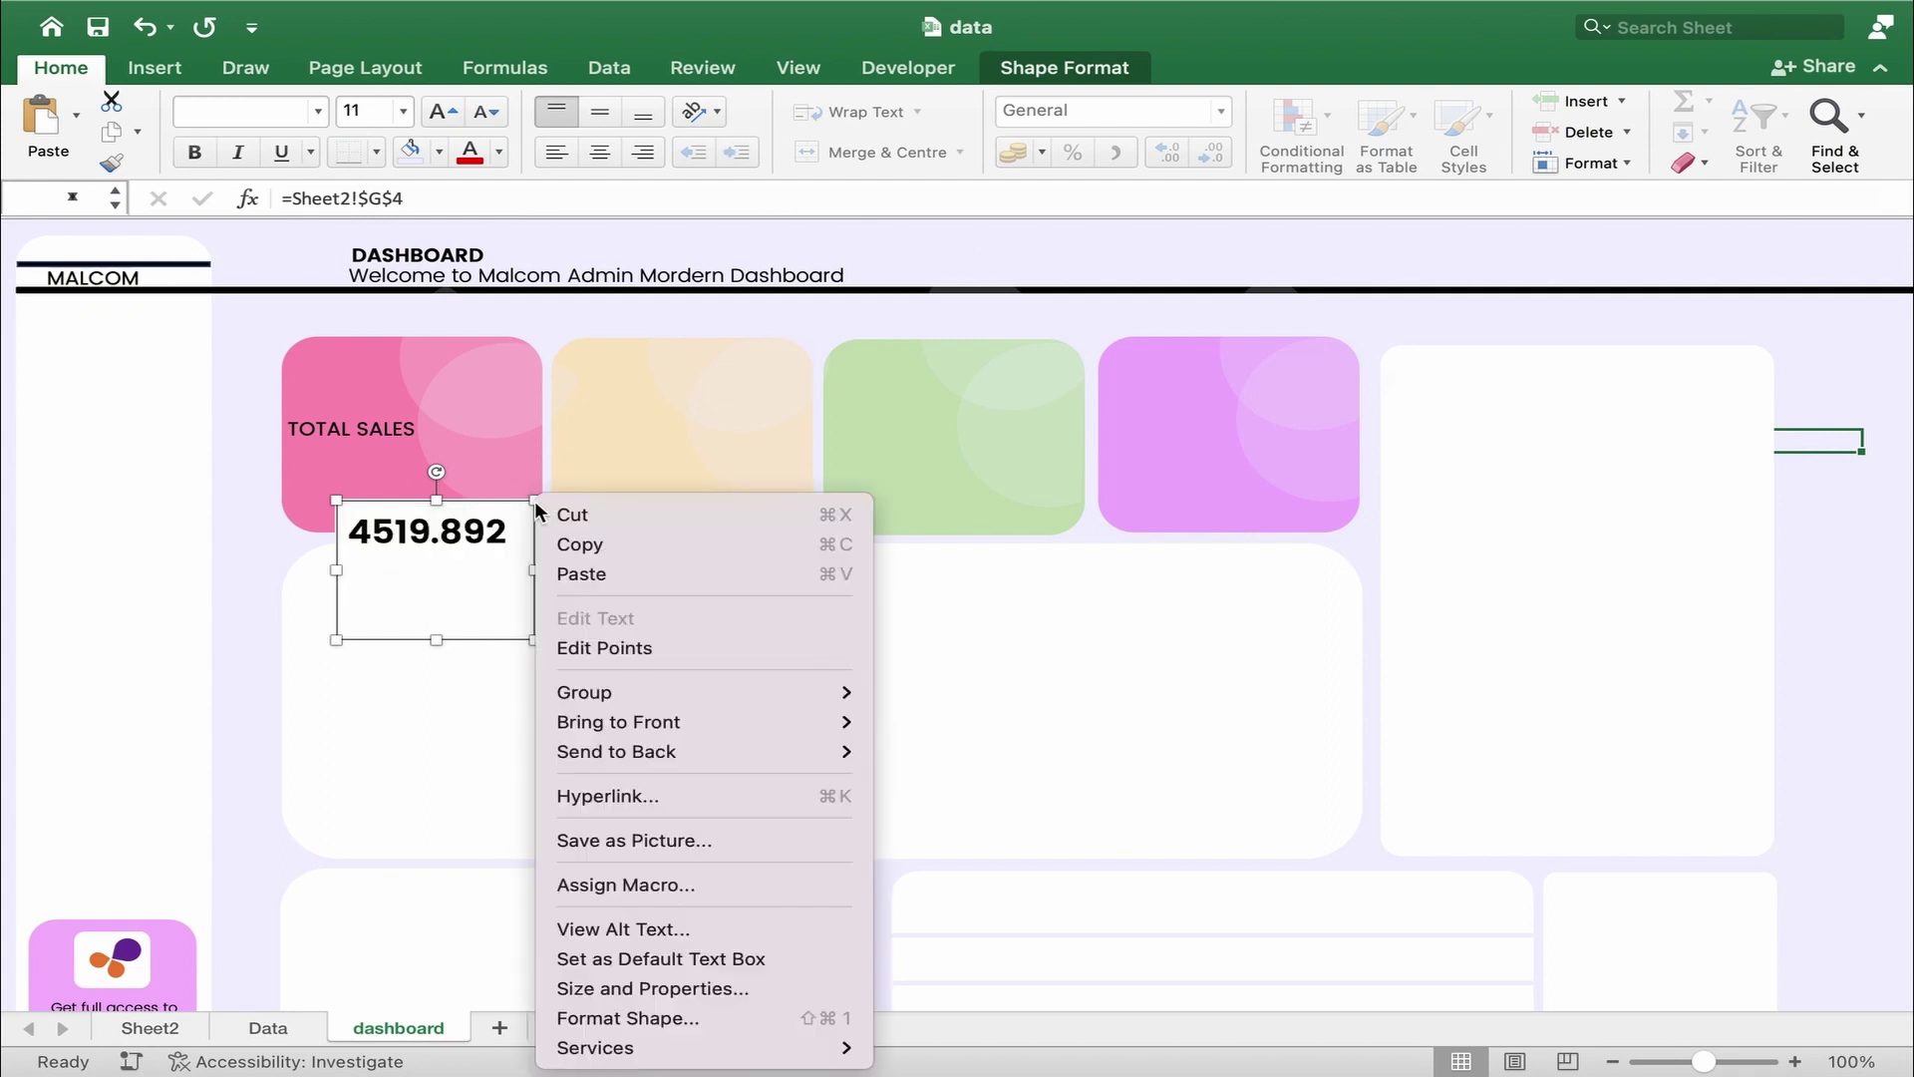
left_click(675, 1018)
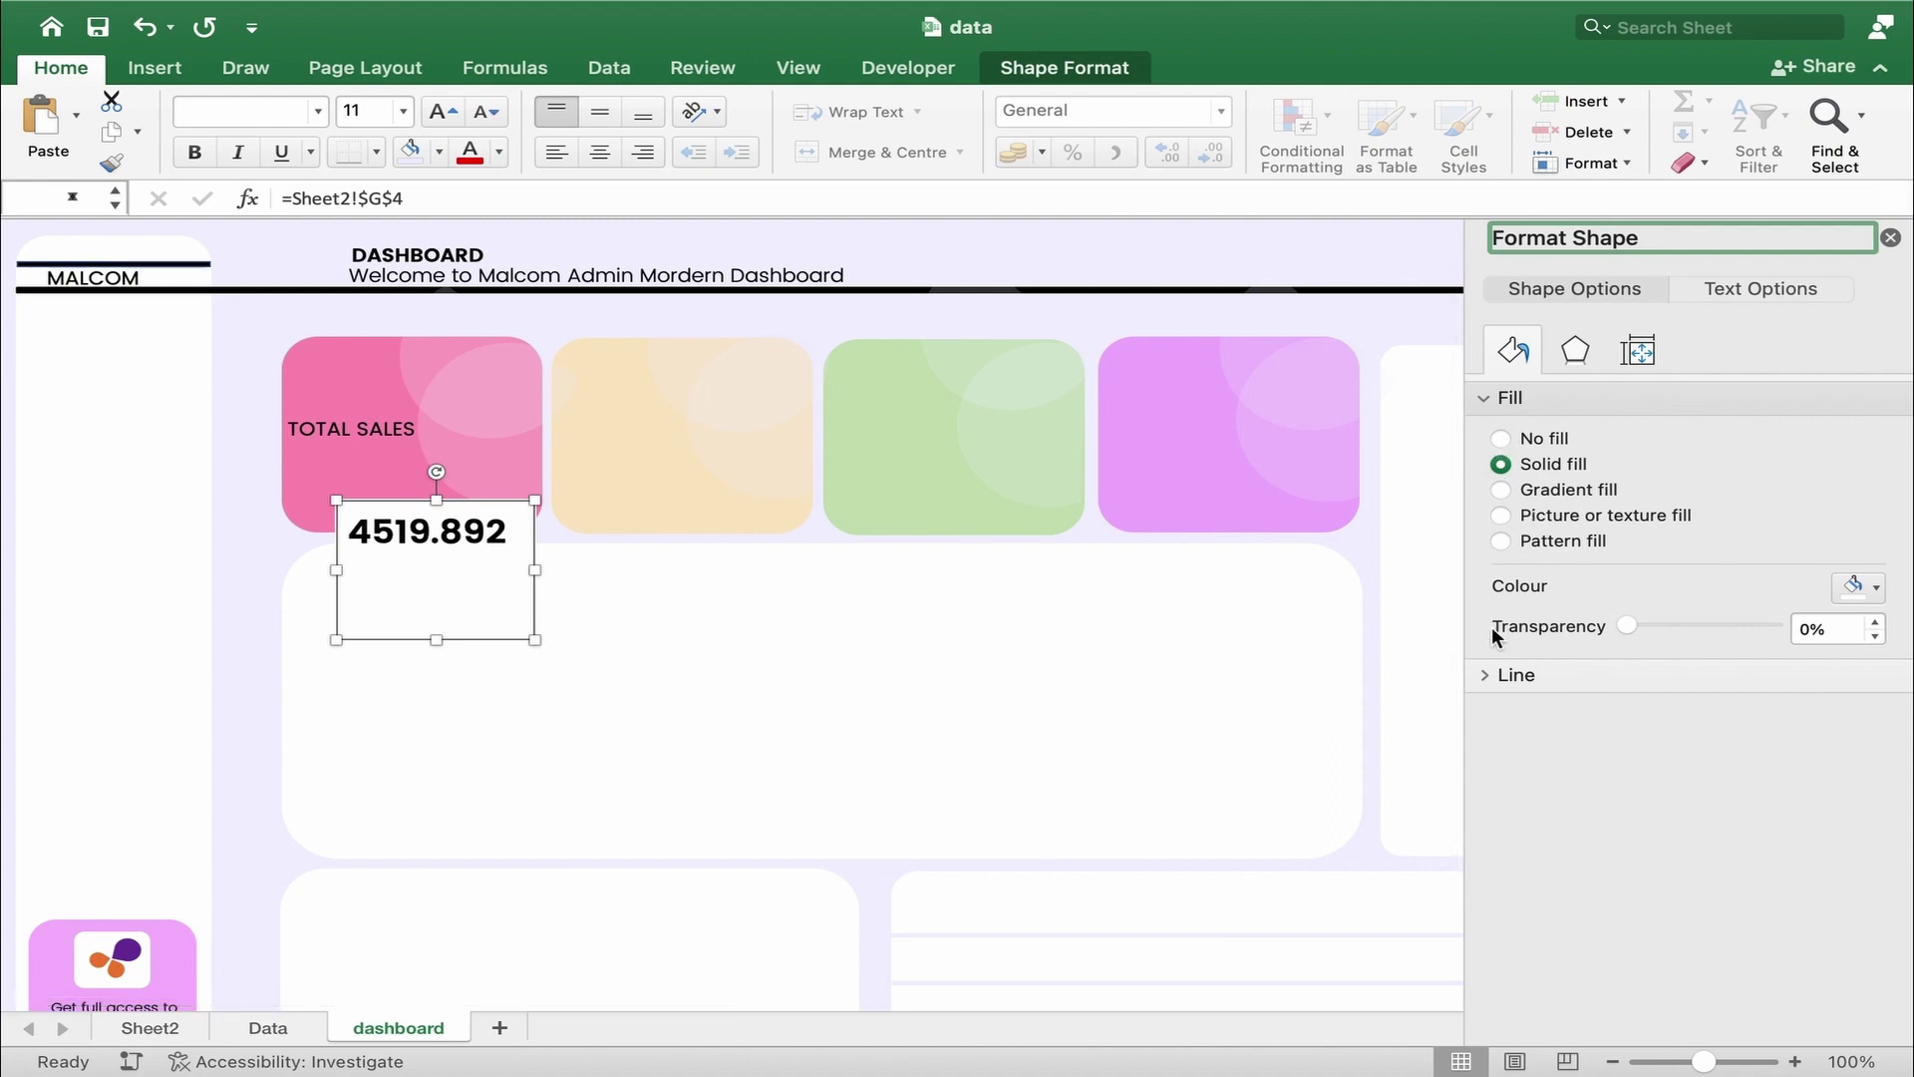
left_click(1502, 439)
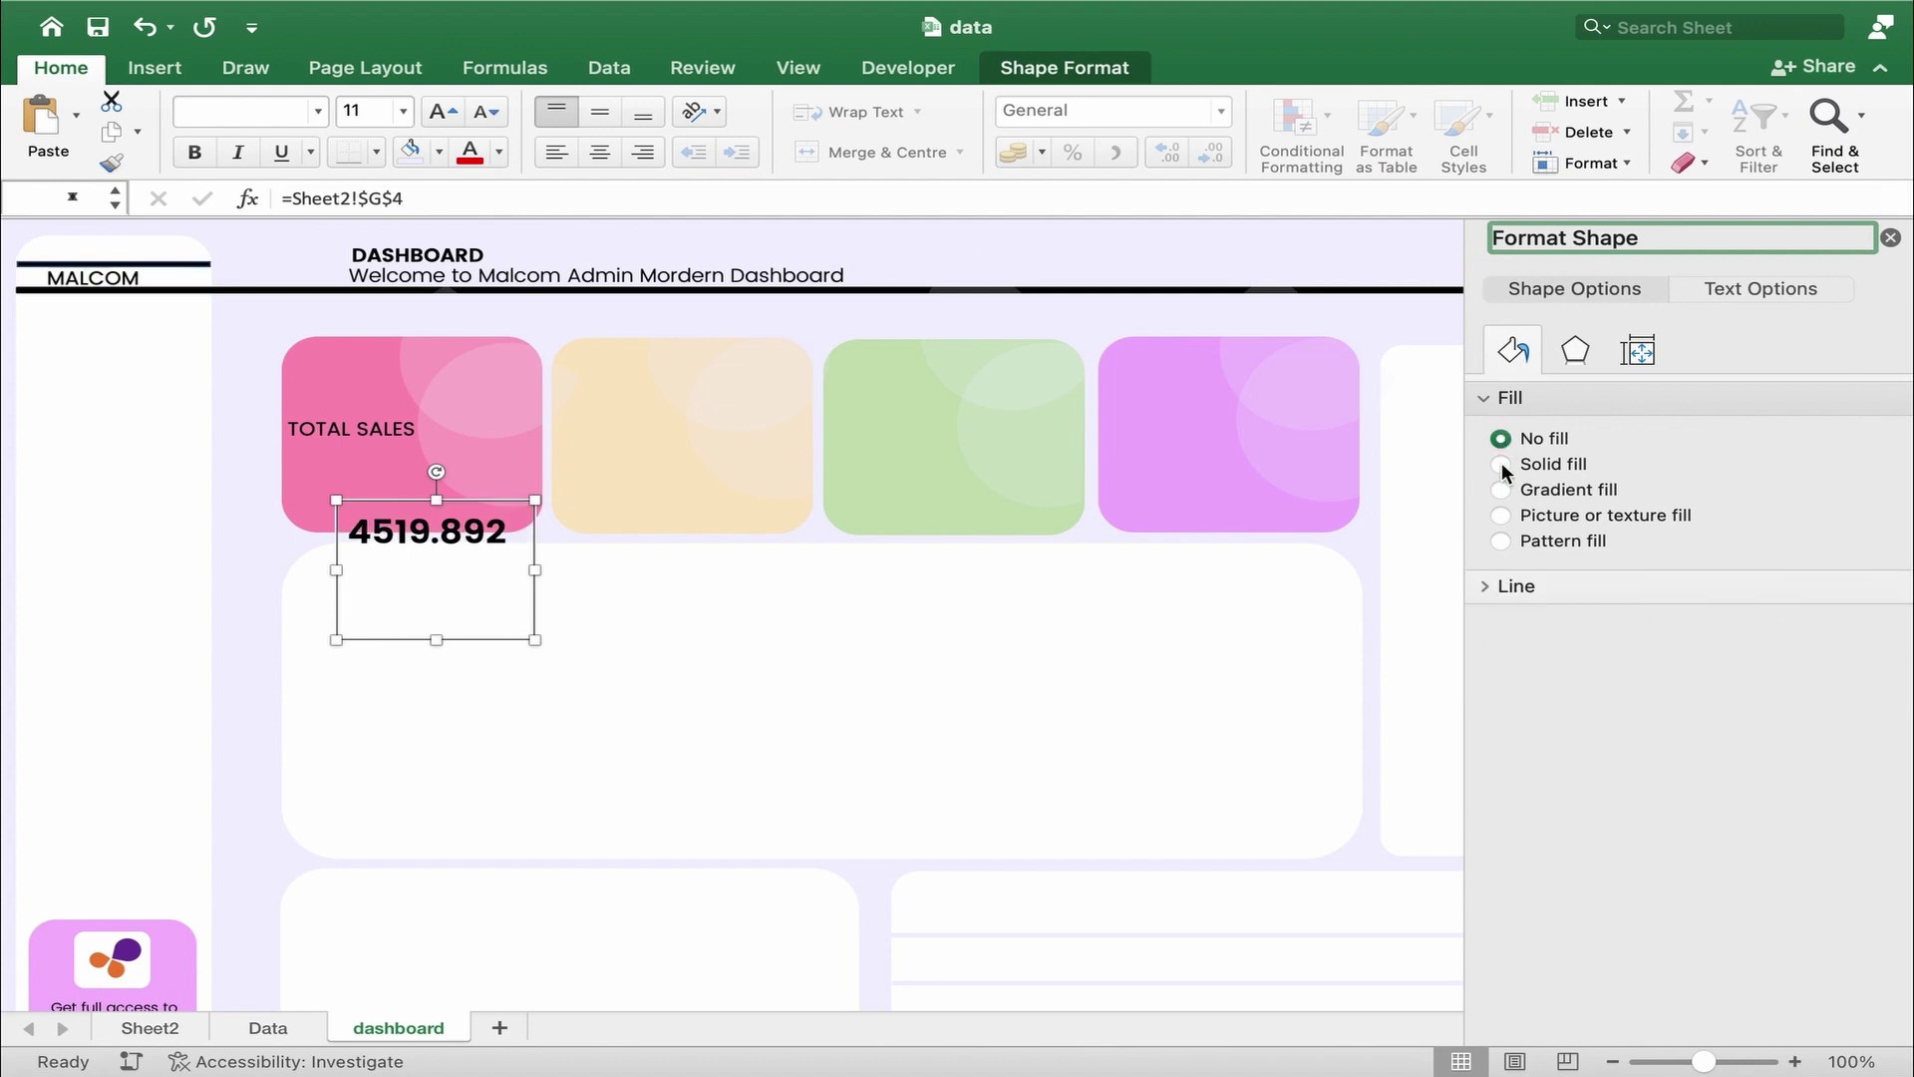
left_click(1484, 399)
left_click(1481, 435)
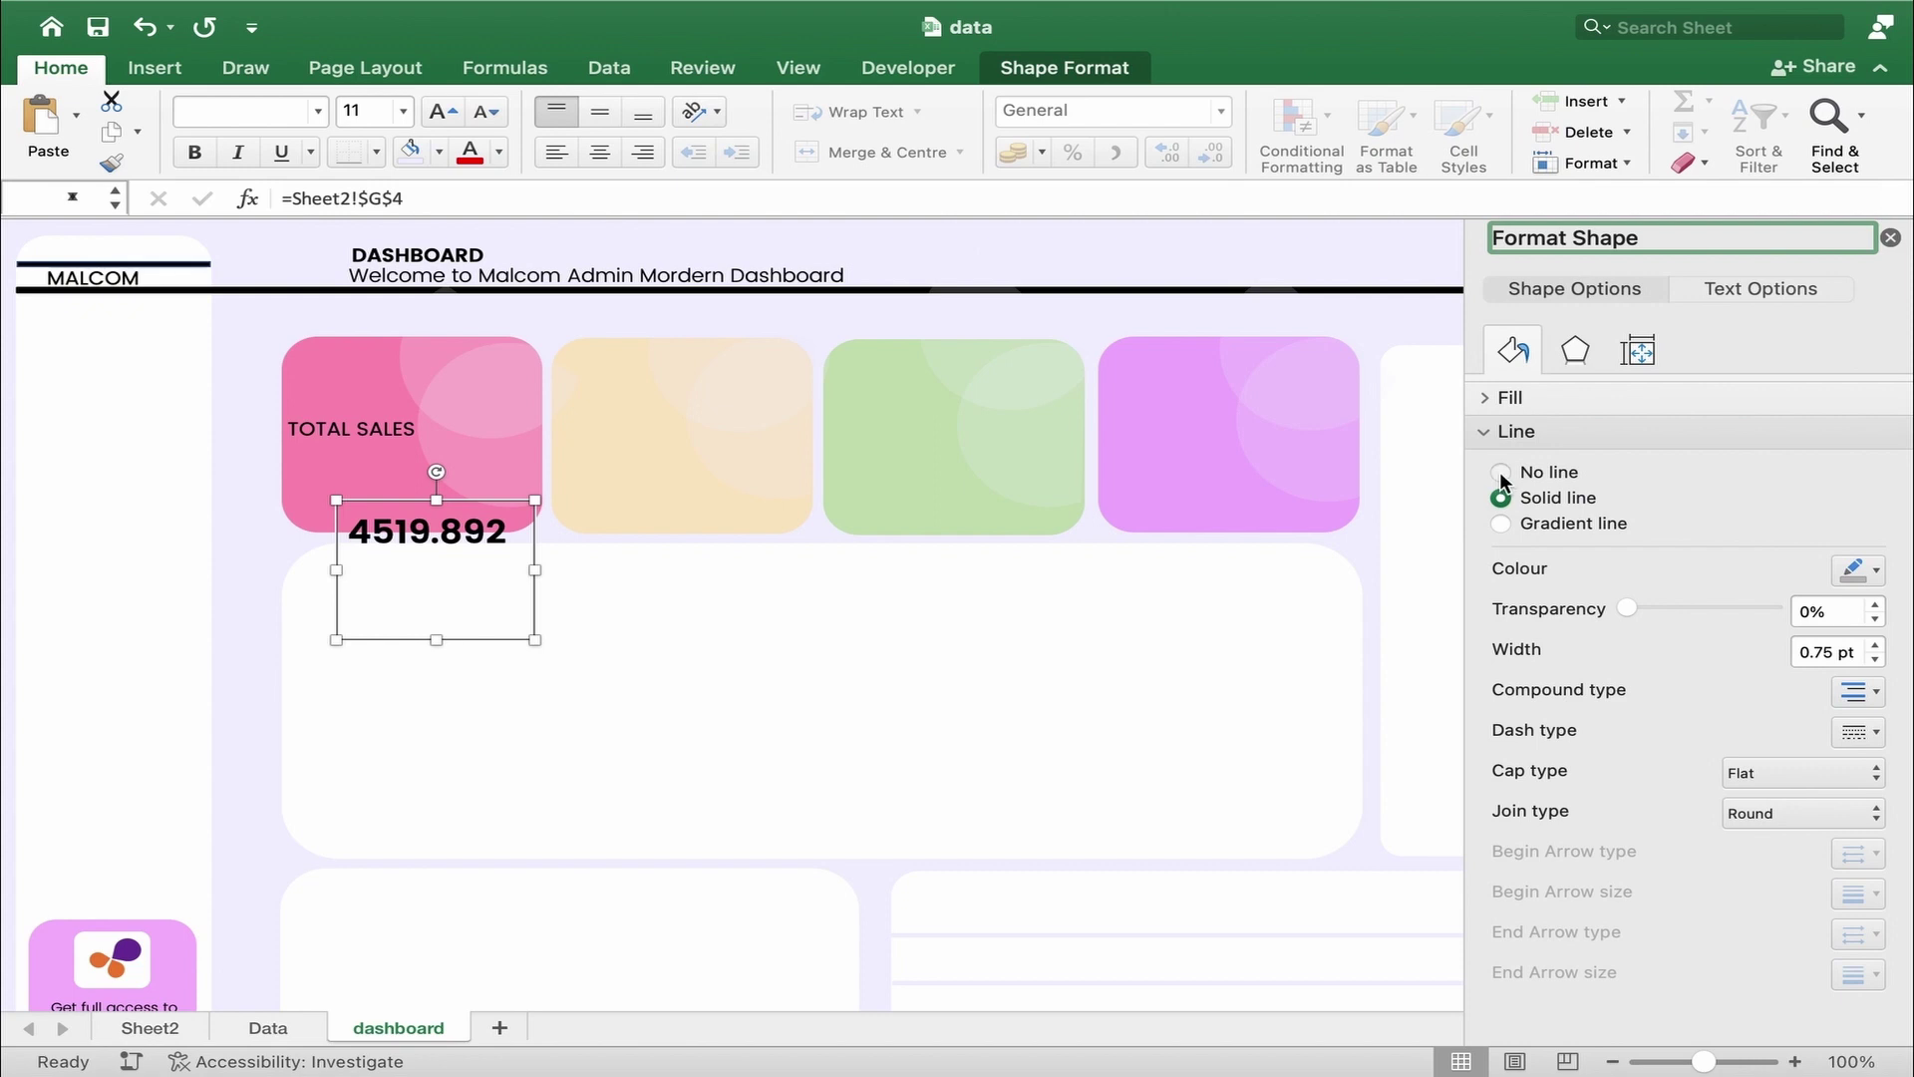
left_click(1501, 473)
left_click(1891, 238)
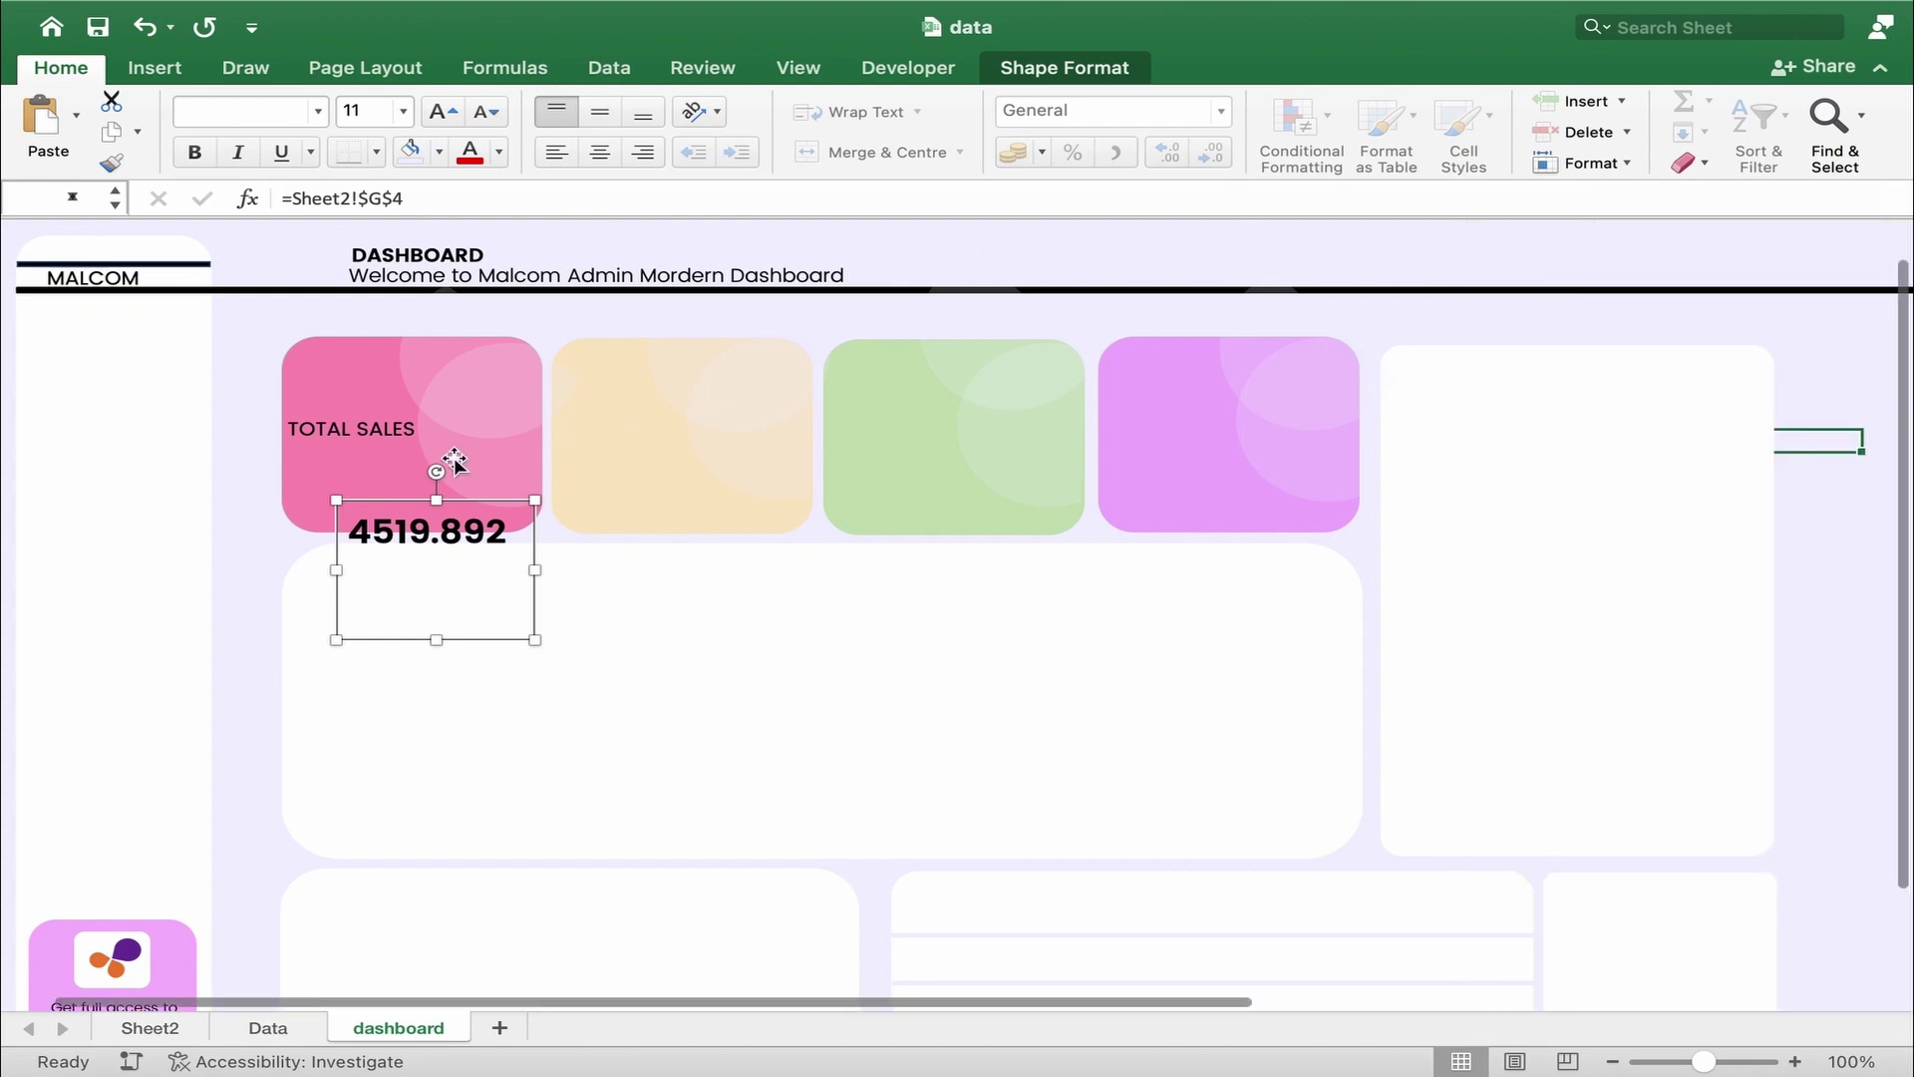
left_click_drag(375, 497, 323, 374)
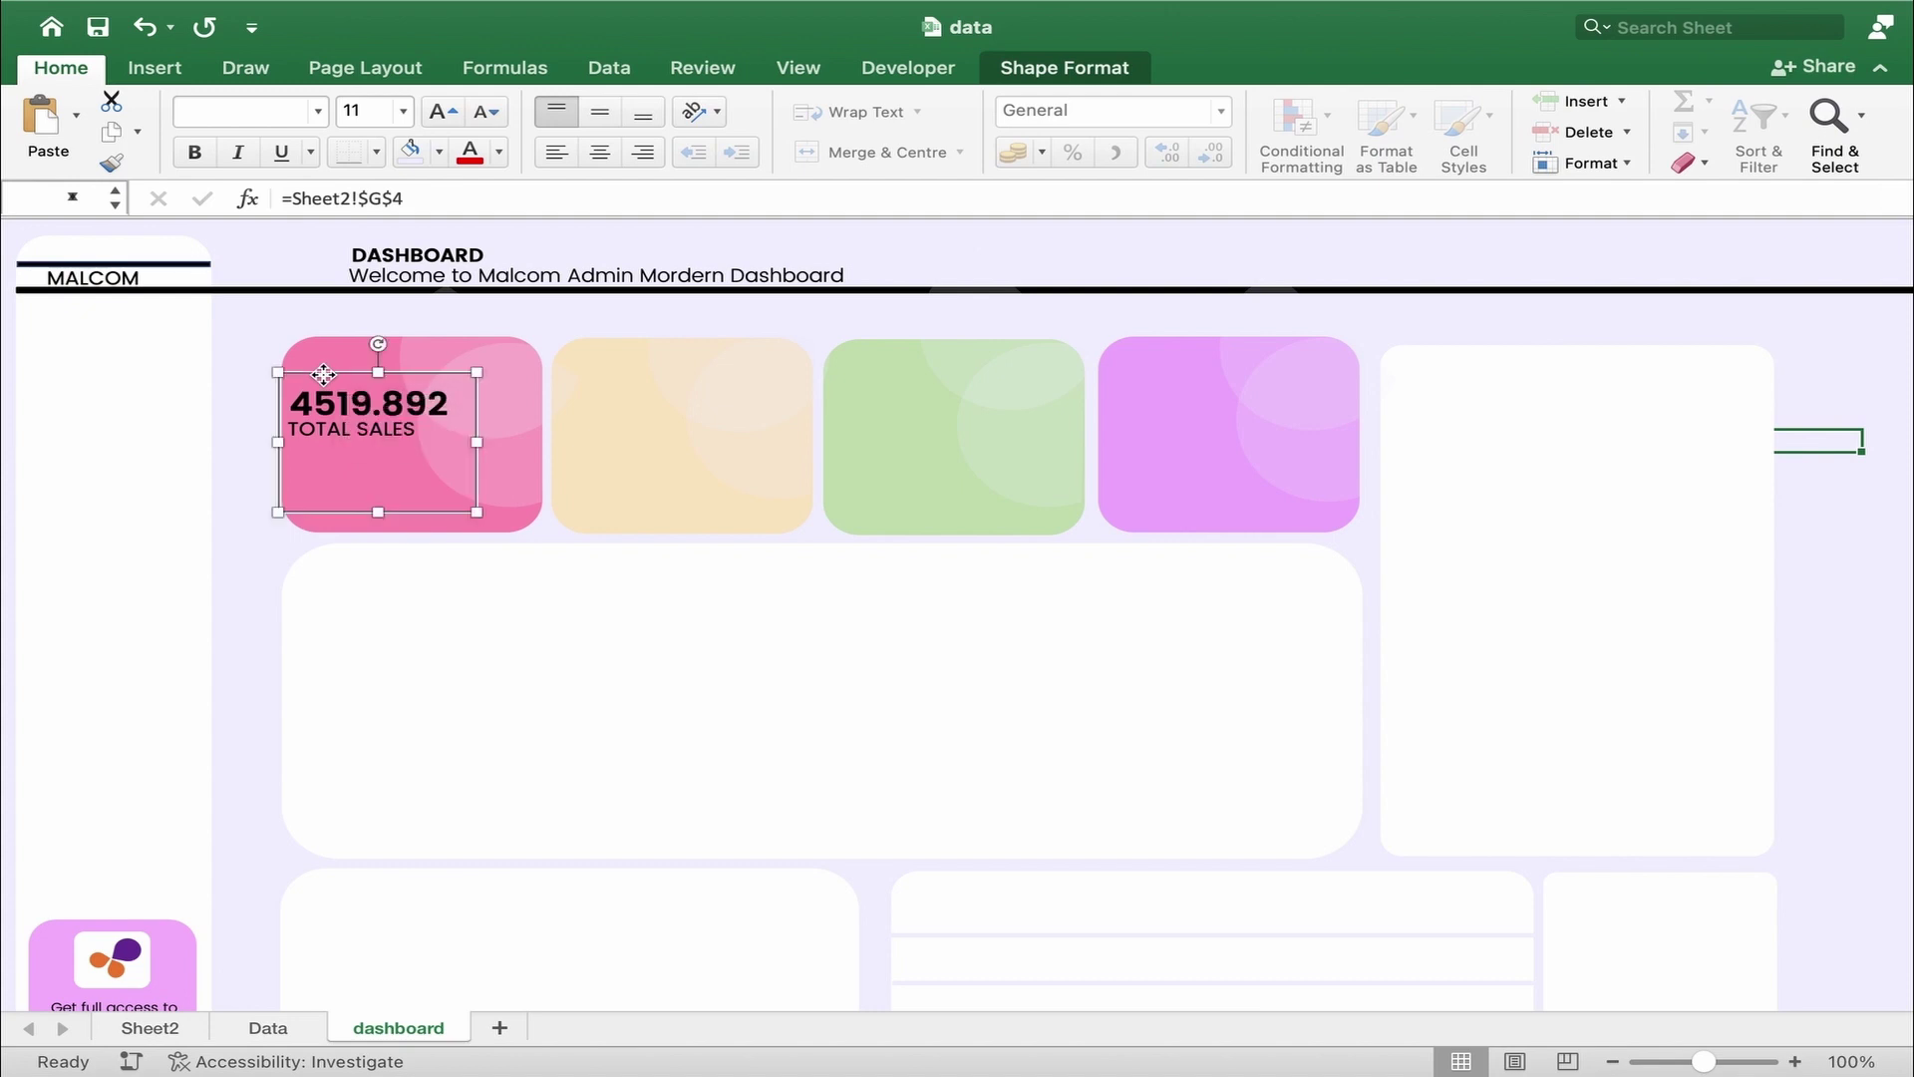
- Rename the pivot table sheet Sheet2 as SUM OF SALES
left_click(149, 1025)
double_click(154, 1026)
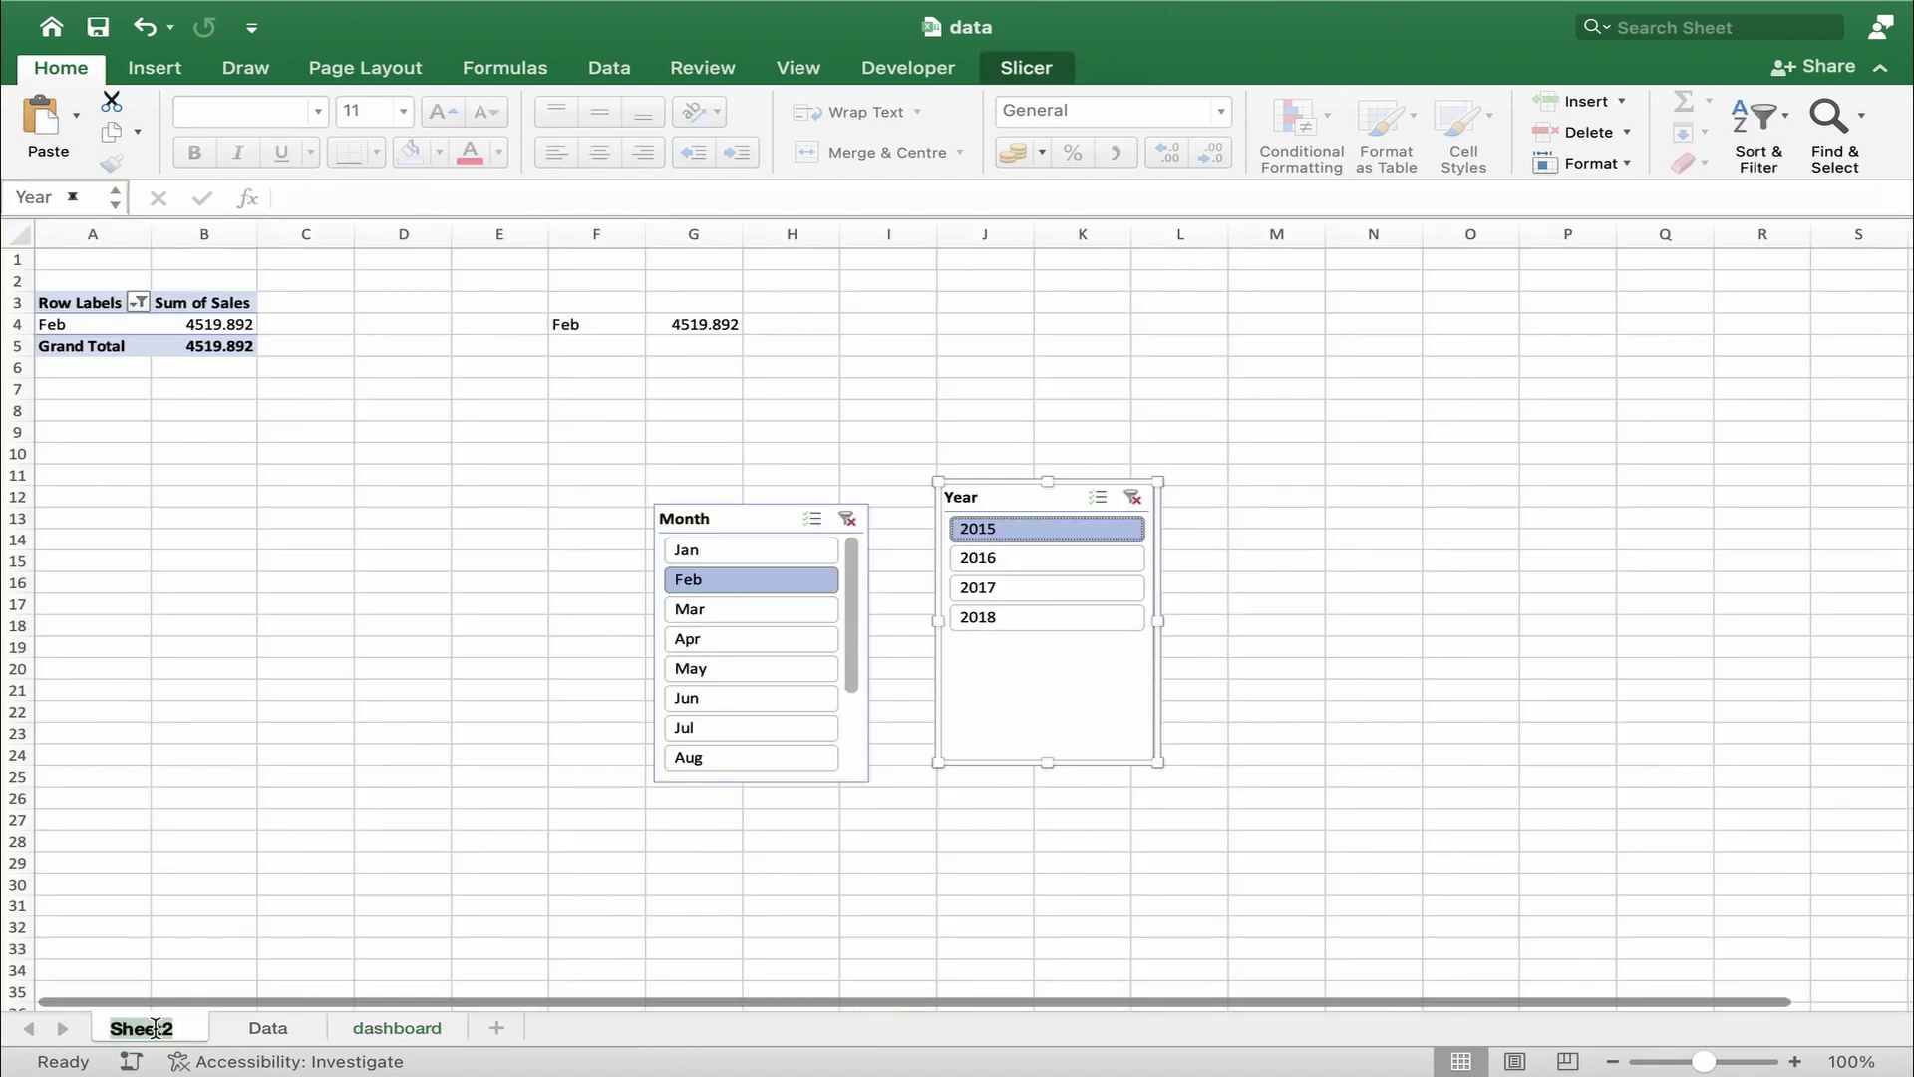
type("SU")
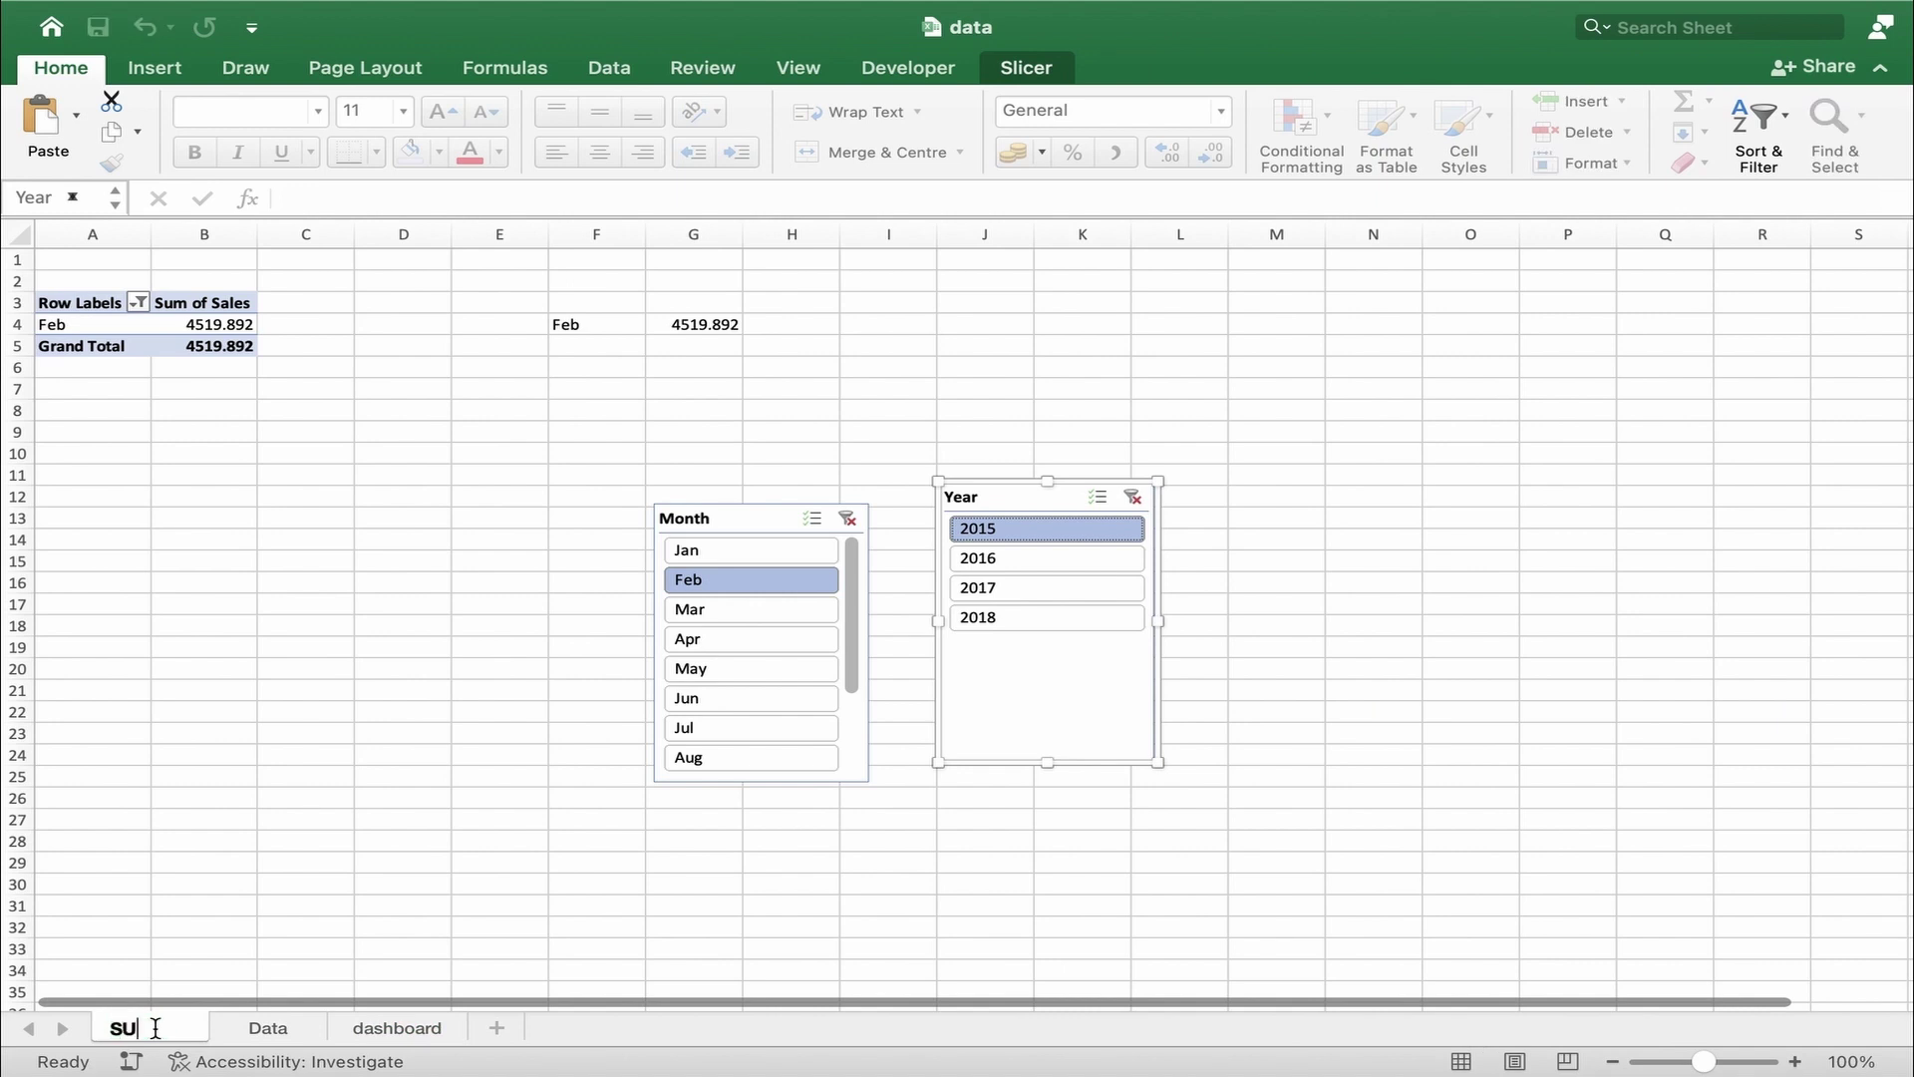
type("M OF SALES")
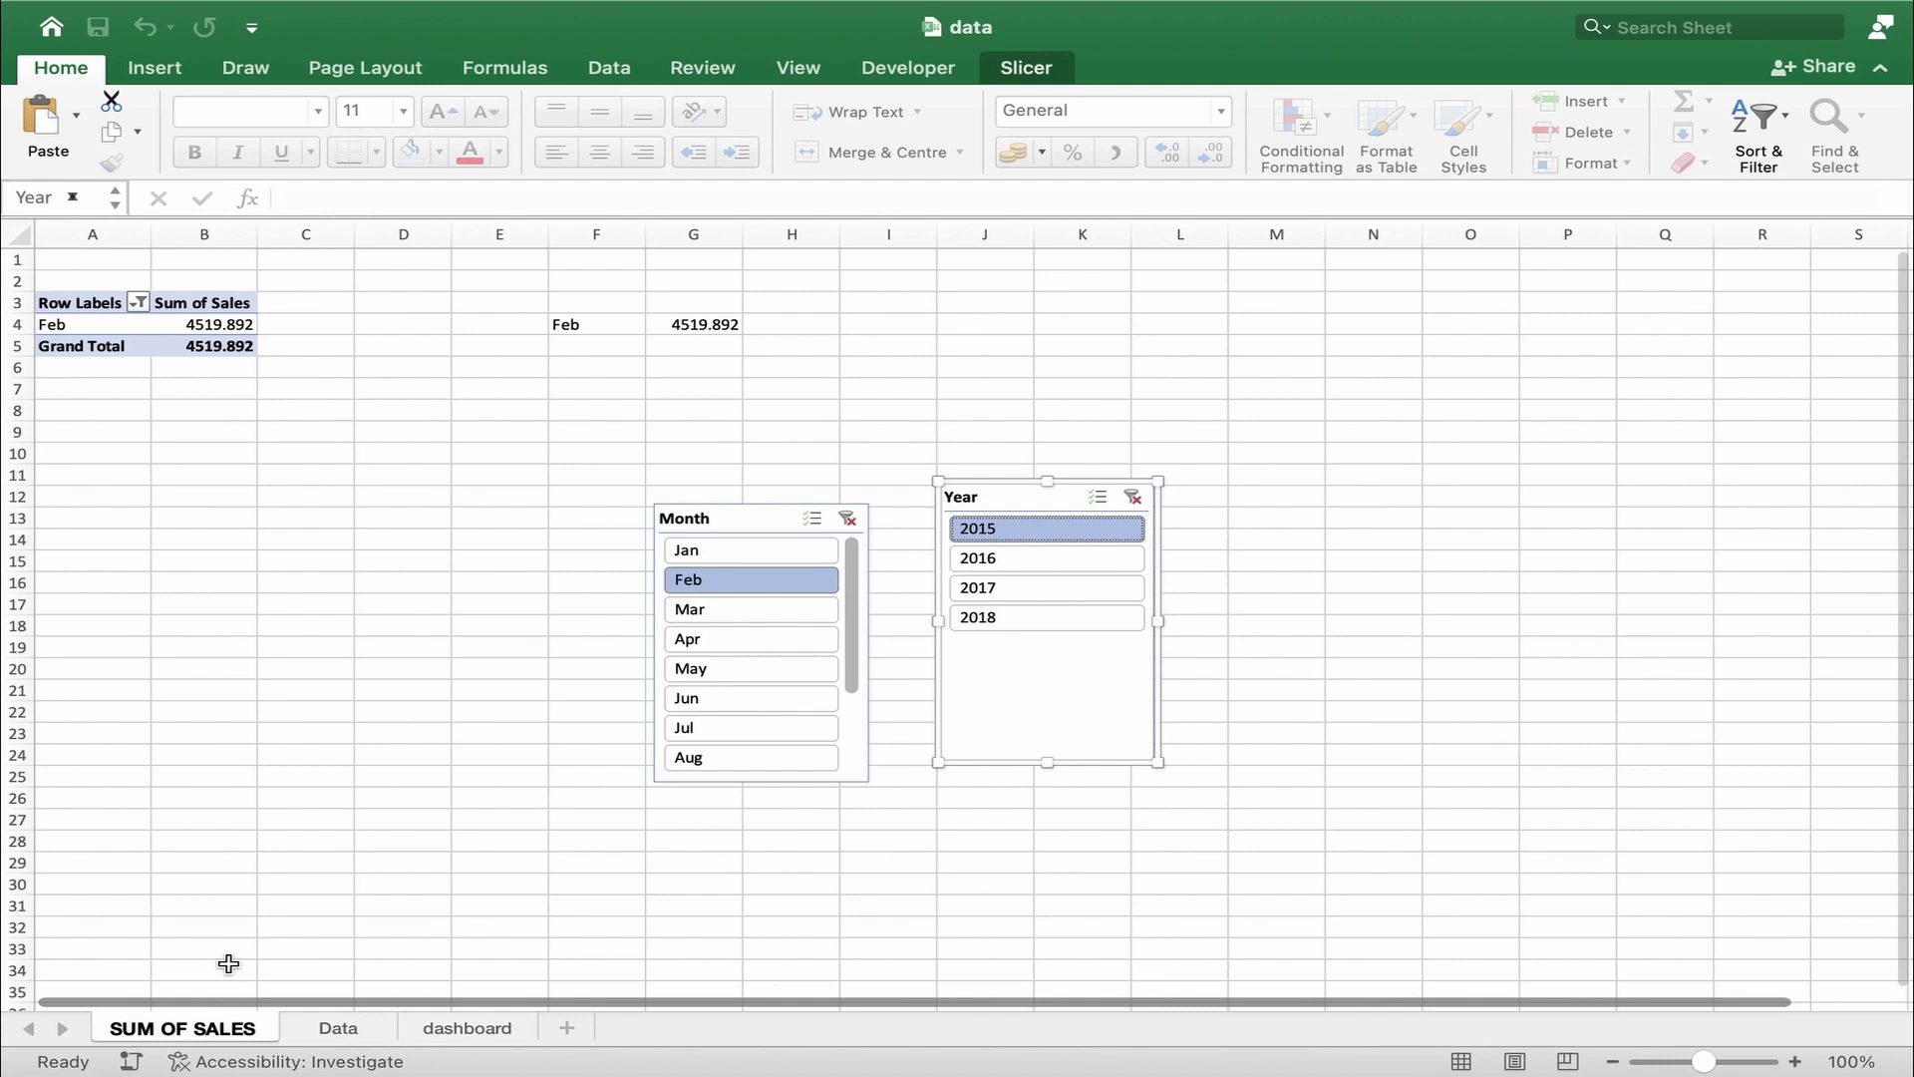
left_click(267, 906)
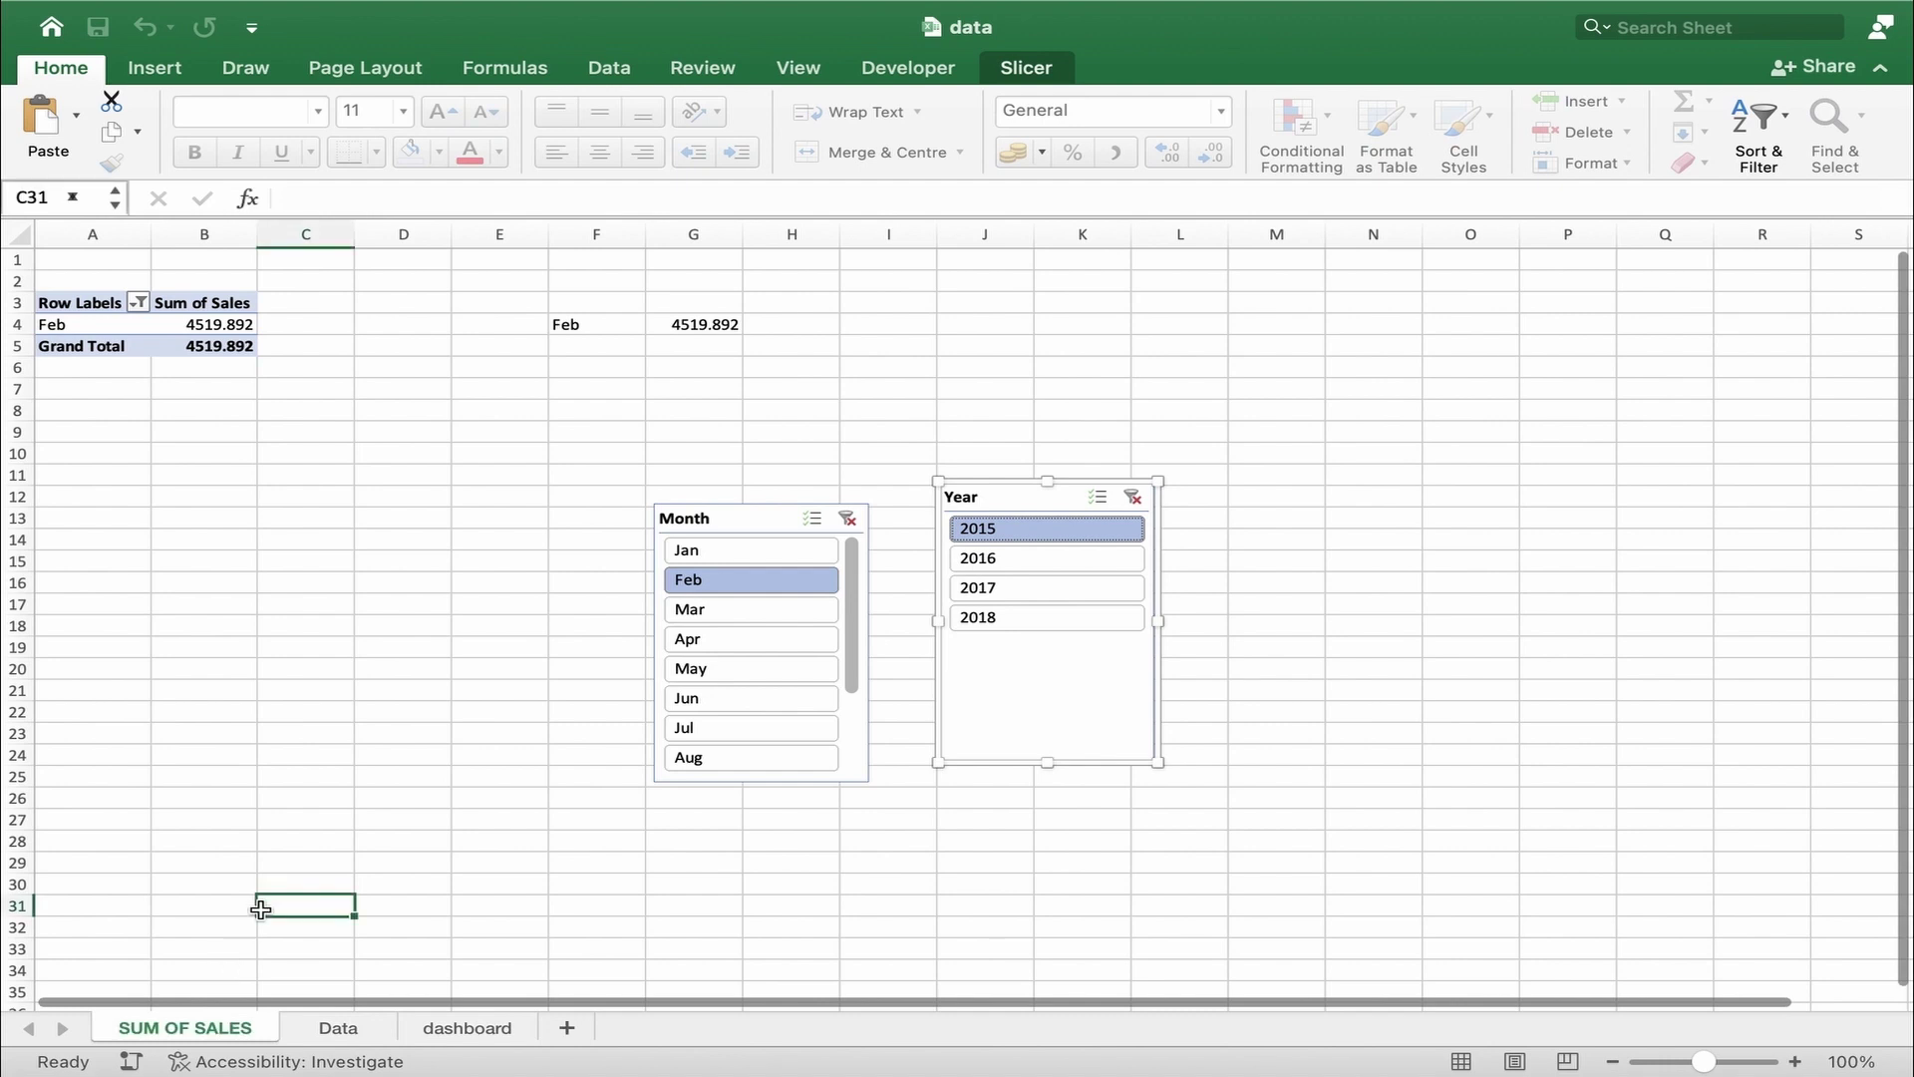
- Format the sales value in cell G4 with a thousands separator and no decimal places
left_click(675, 332)
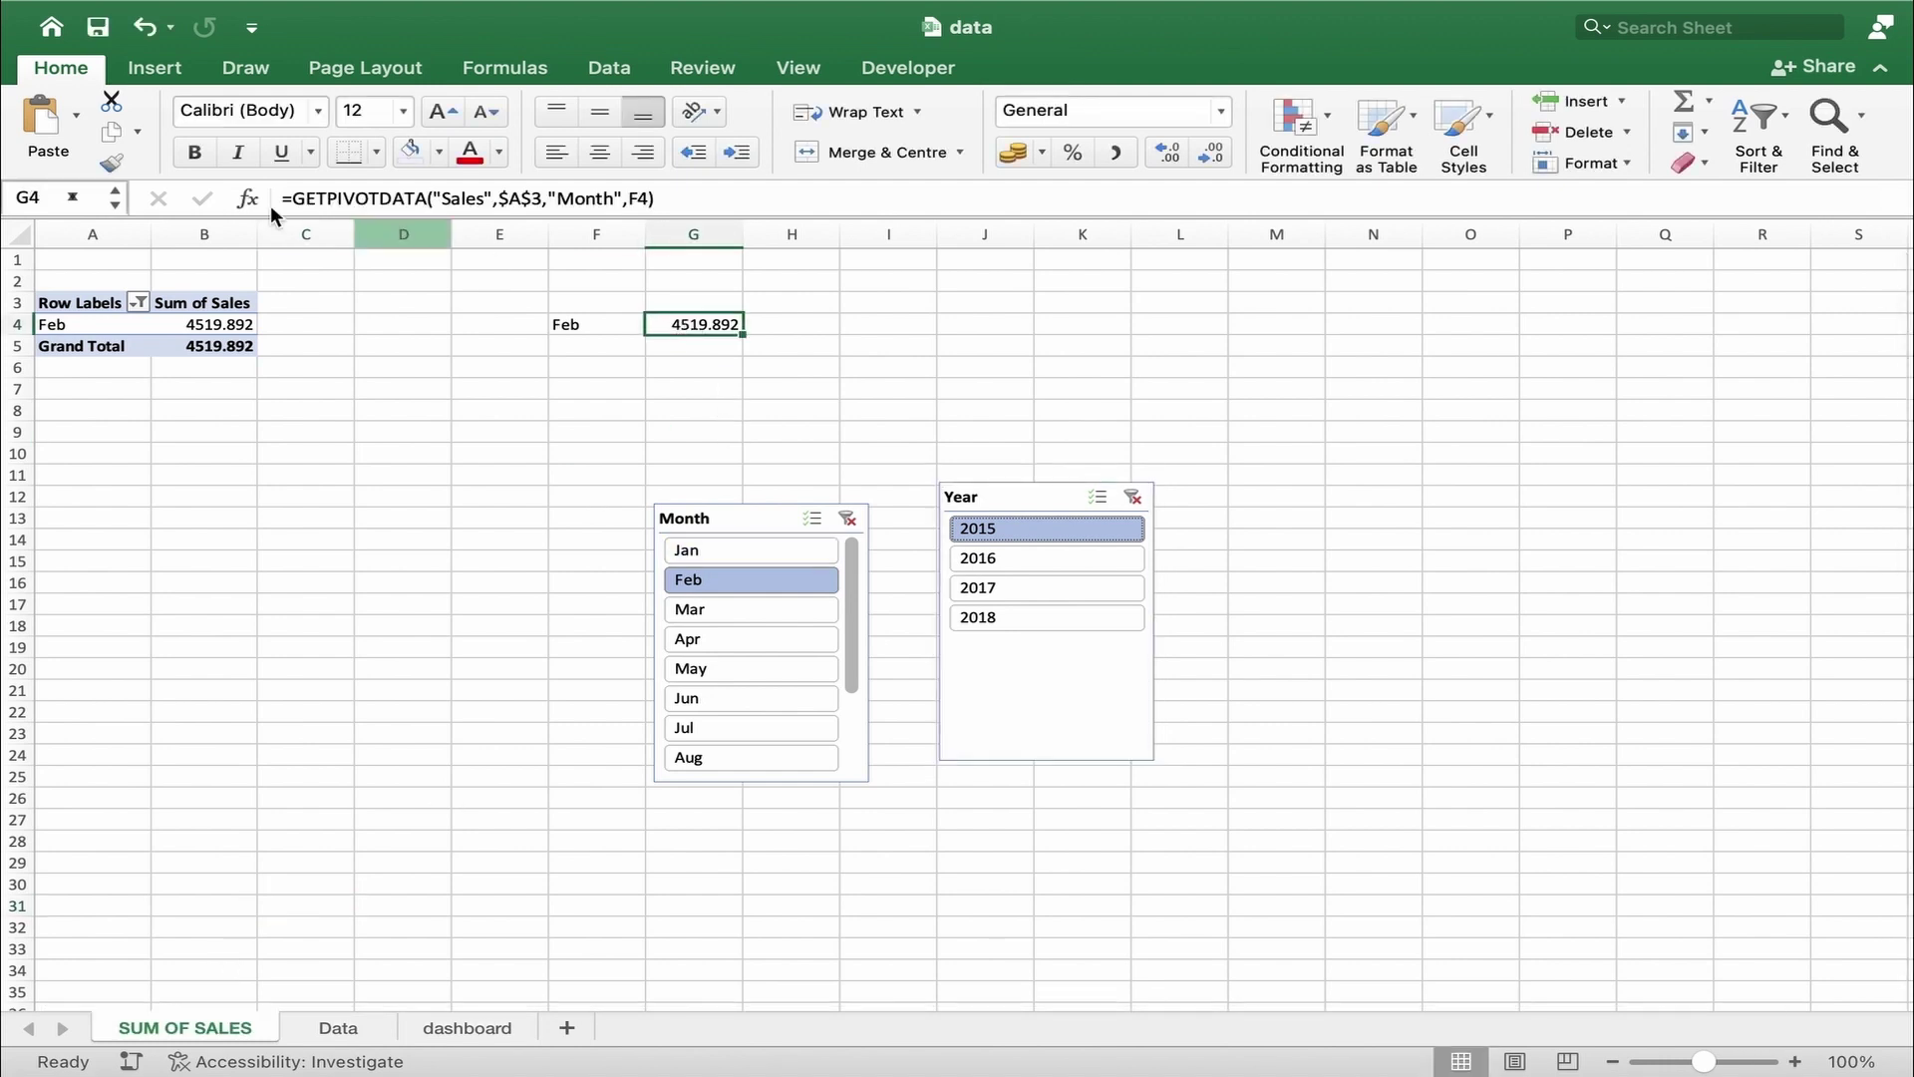
left_click(1115, 155)
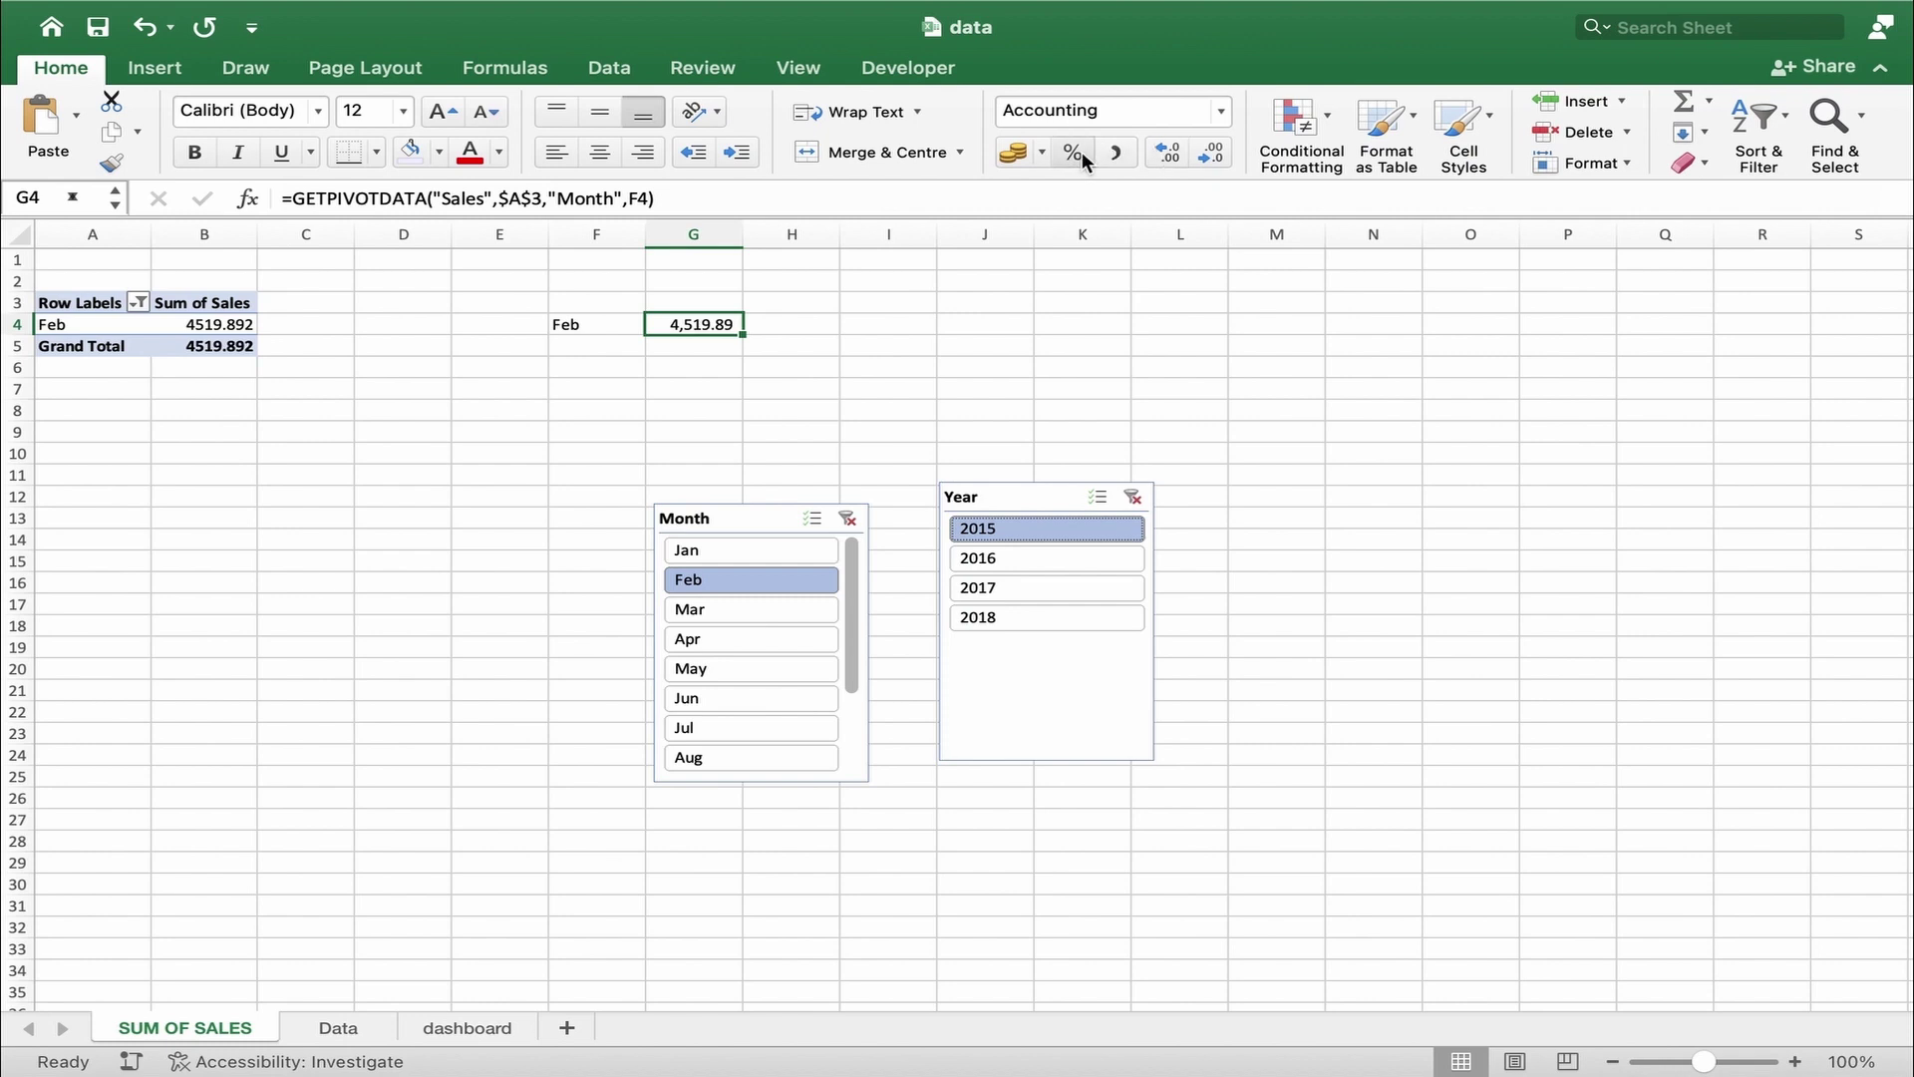
left_click(1212, 152)
left_click(1212, 153)
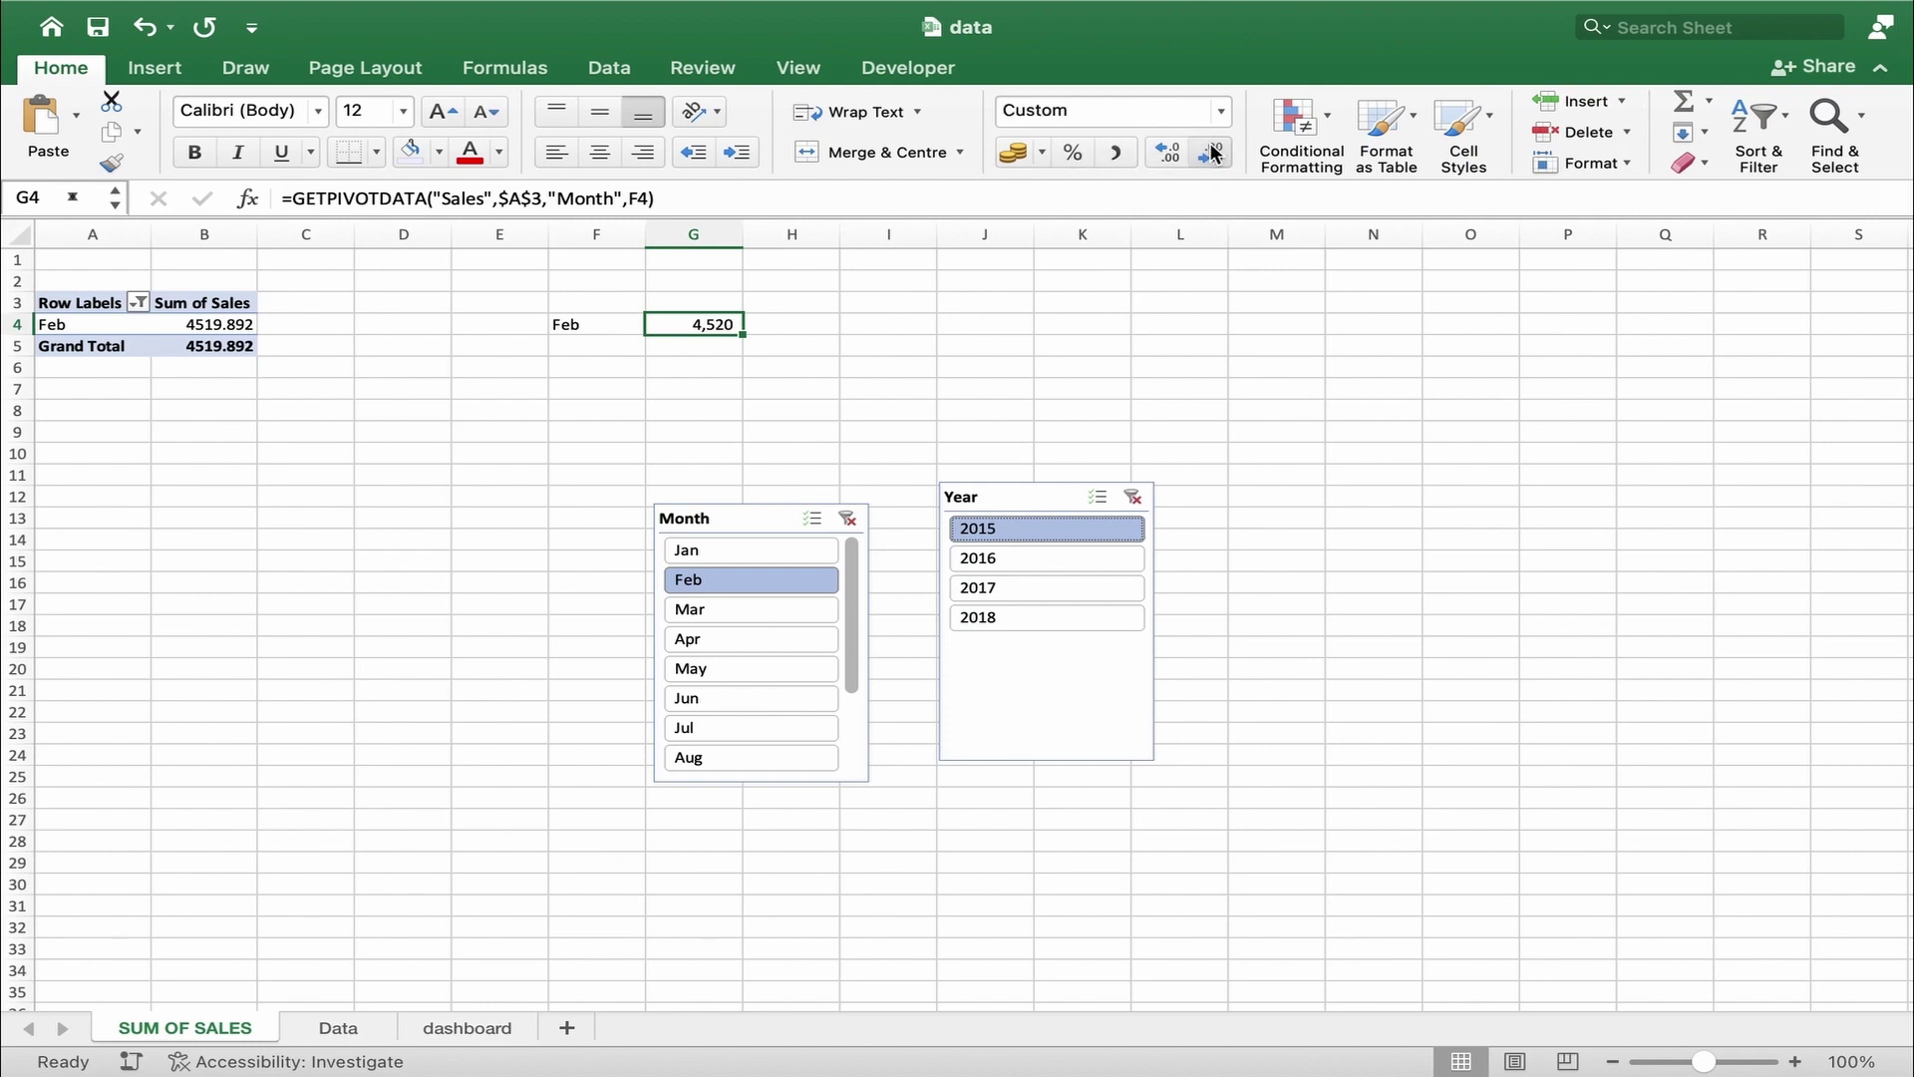
- Apply the Currency number format with the $ English (en-US) symbol to cell G4
left_click(1220, 108)
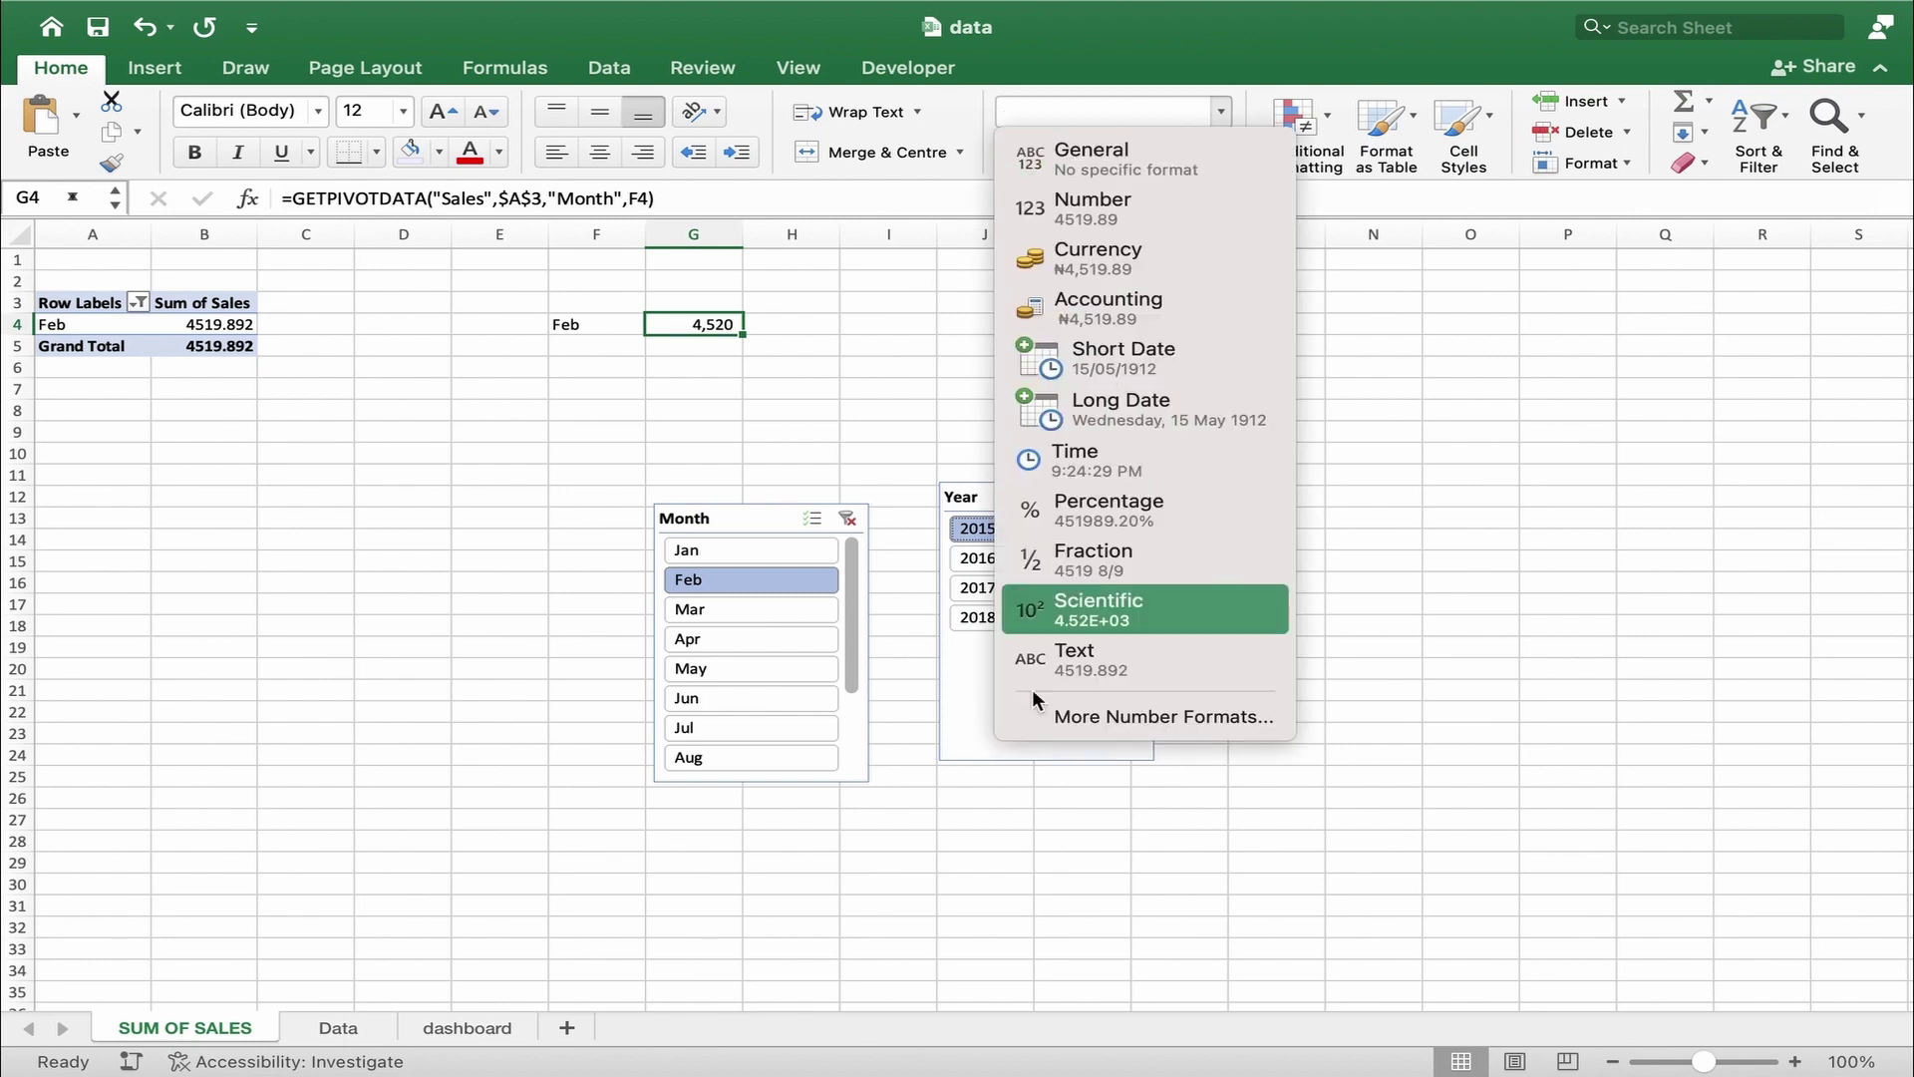
left_click(1068, 714)
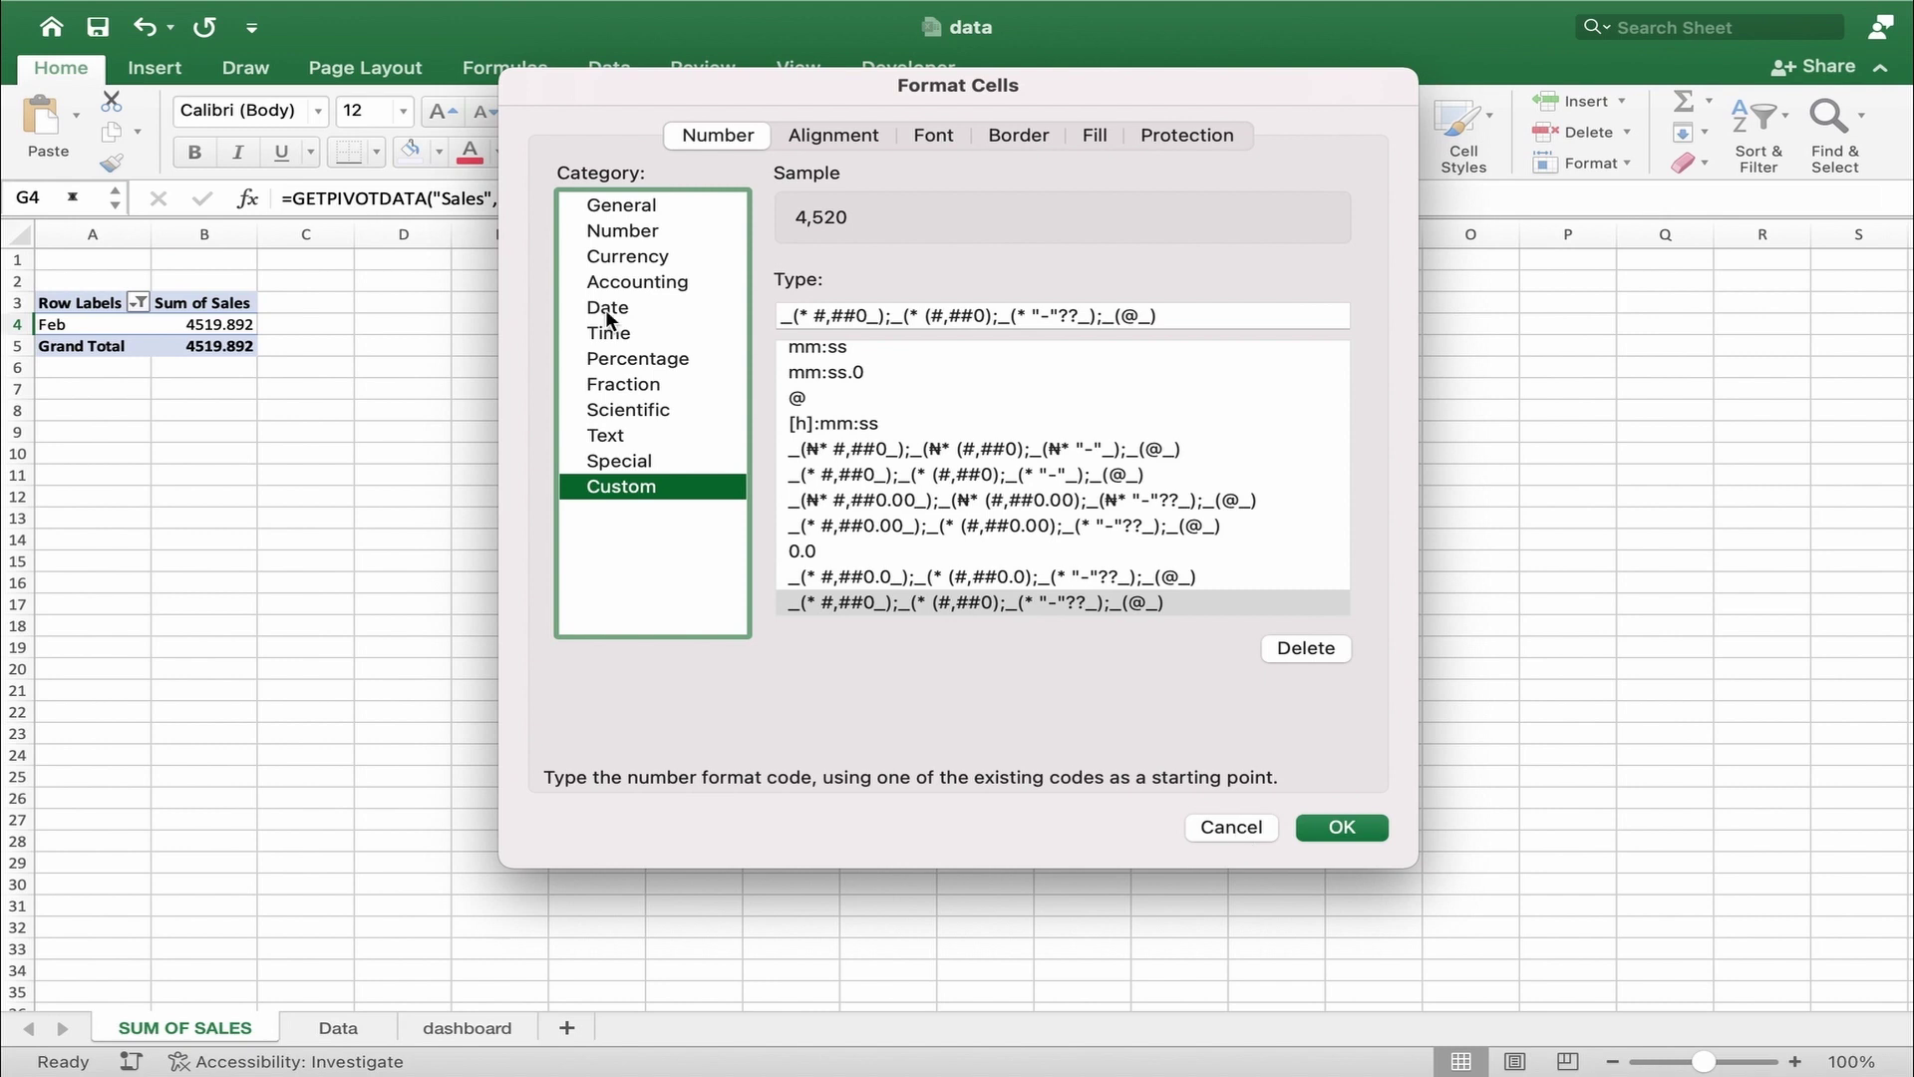
left_click(618, 255)
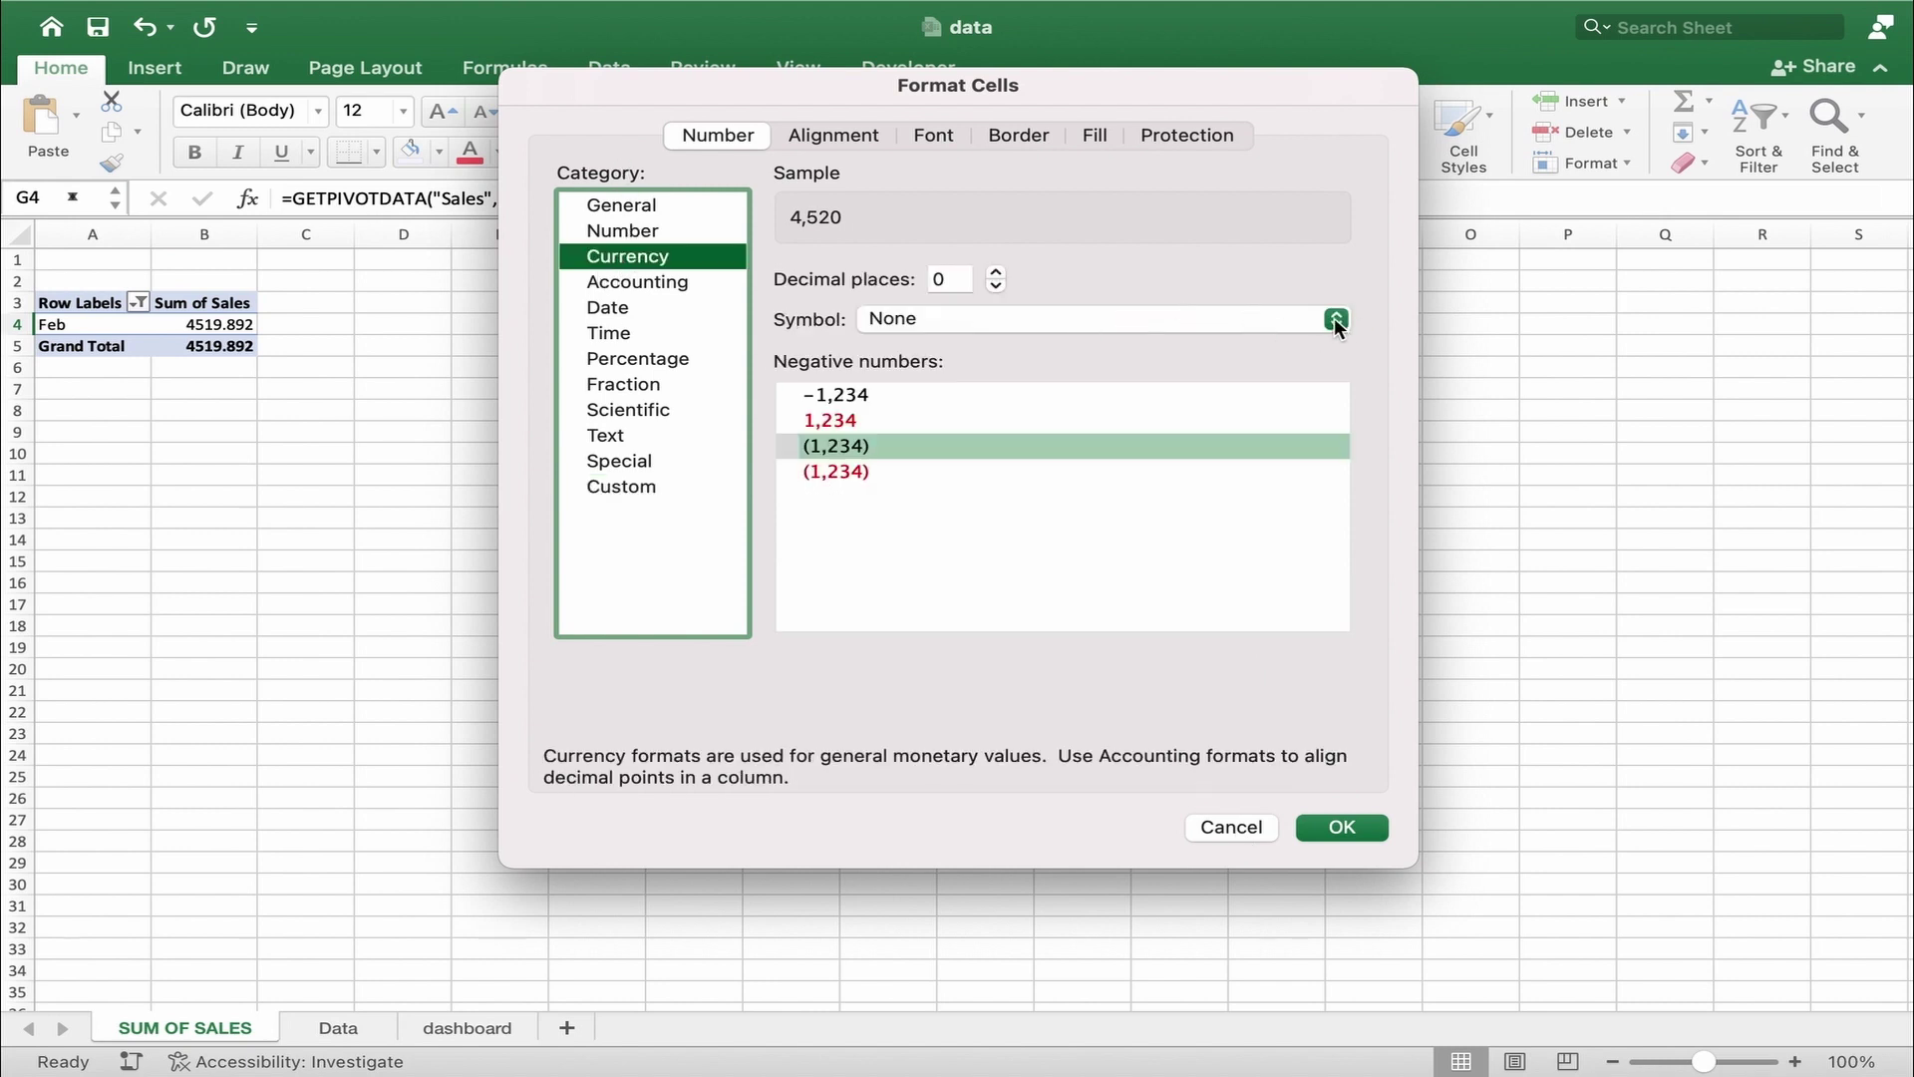
left_click(1334, 319)
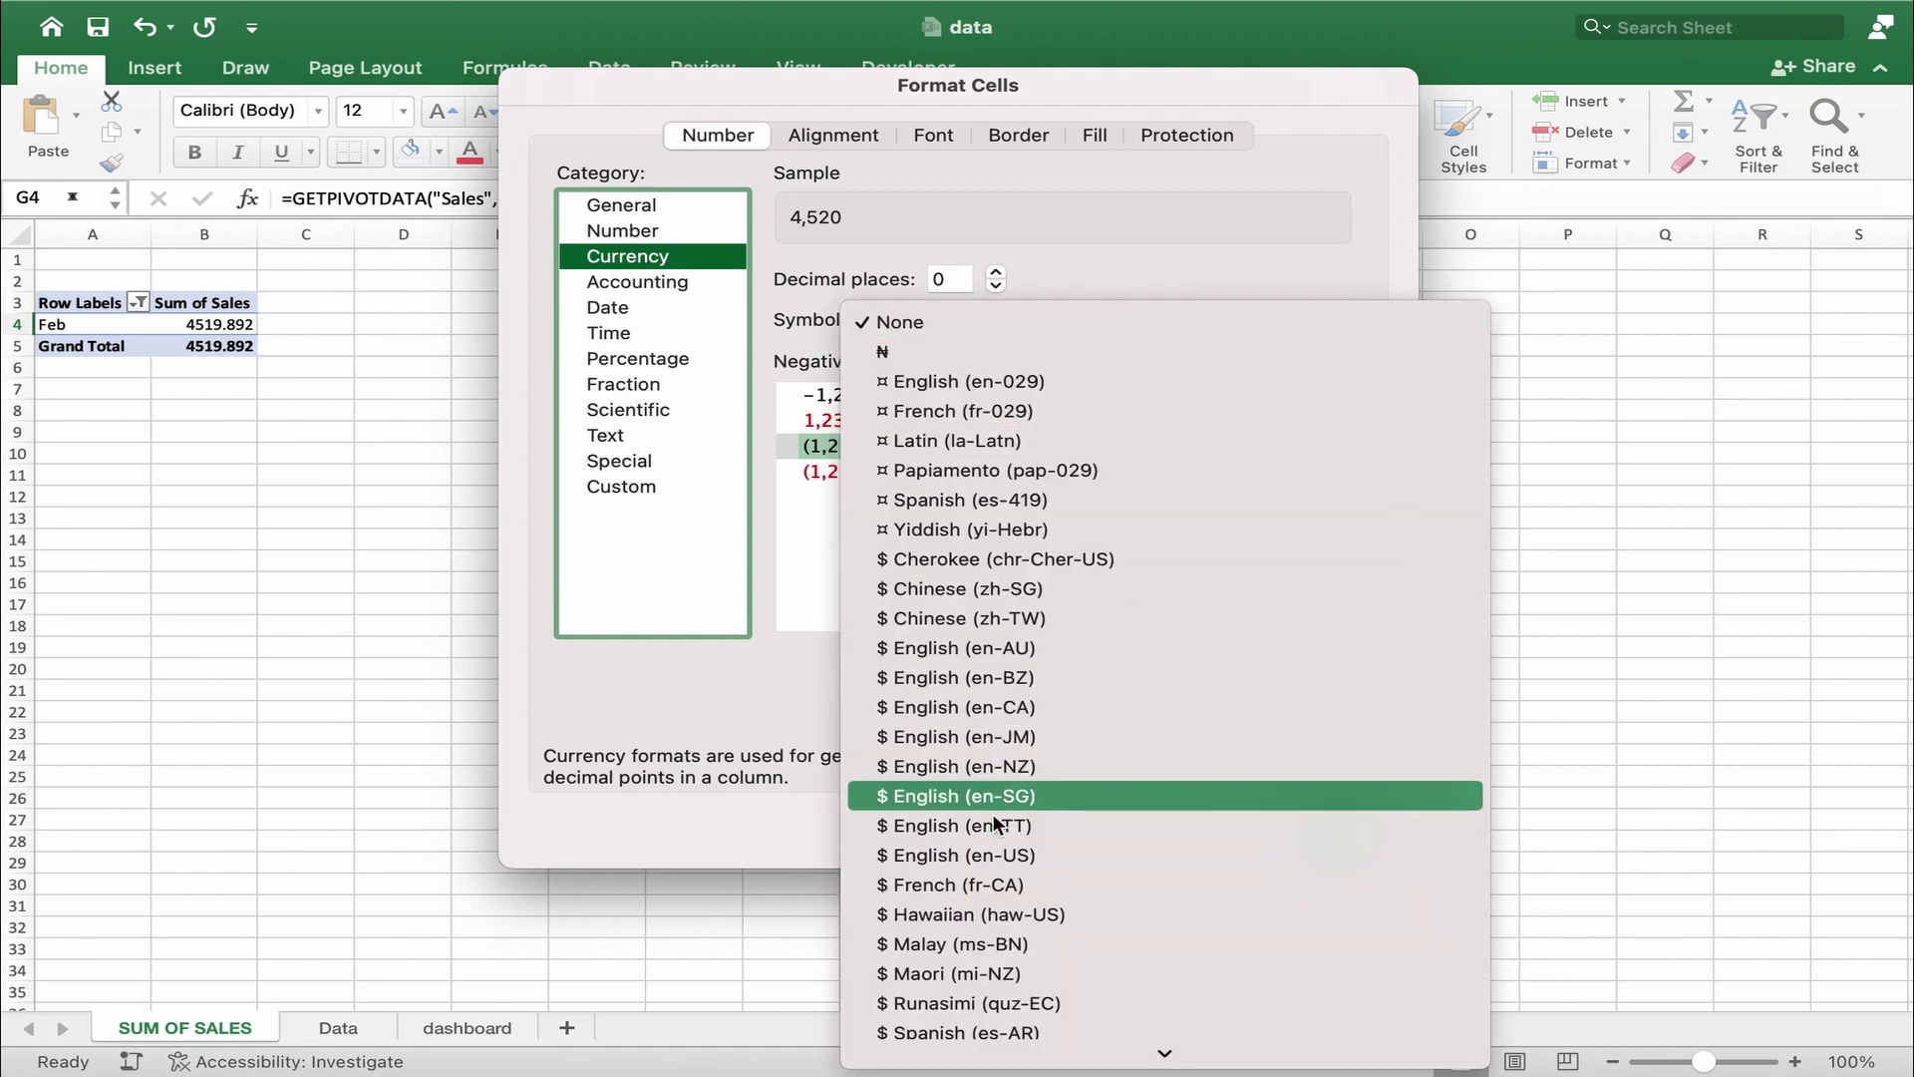
left_click(1003, 859)
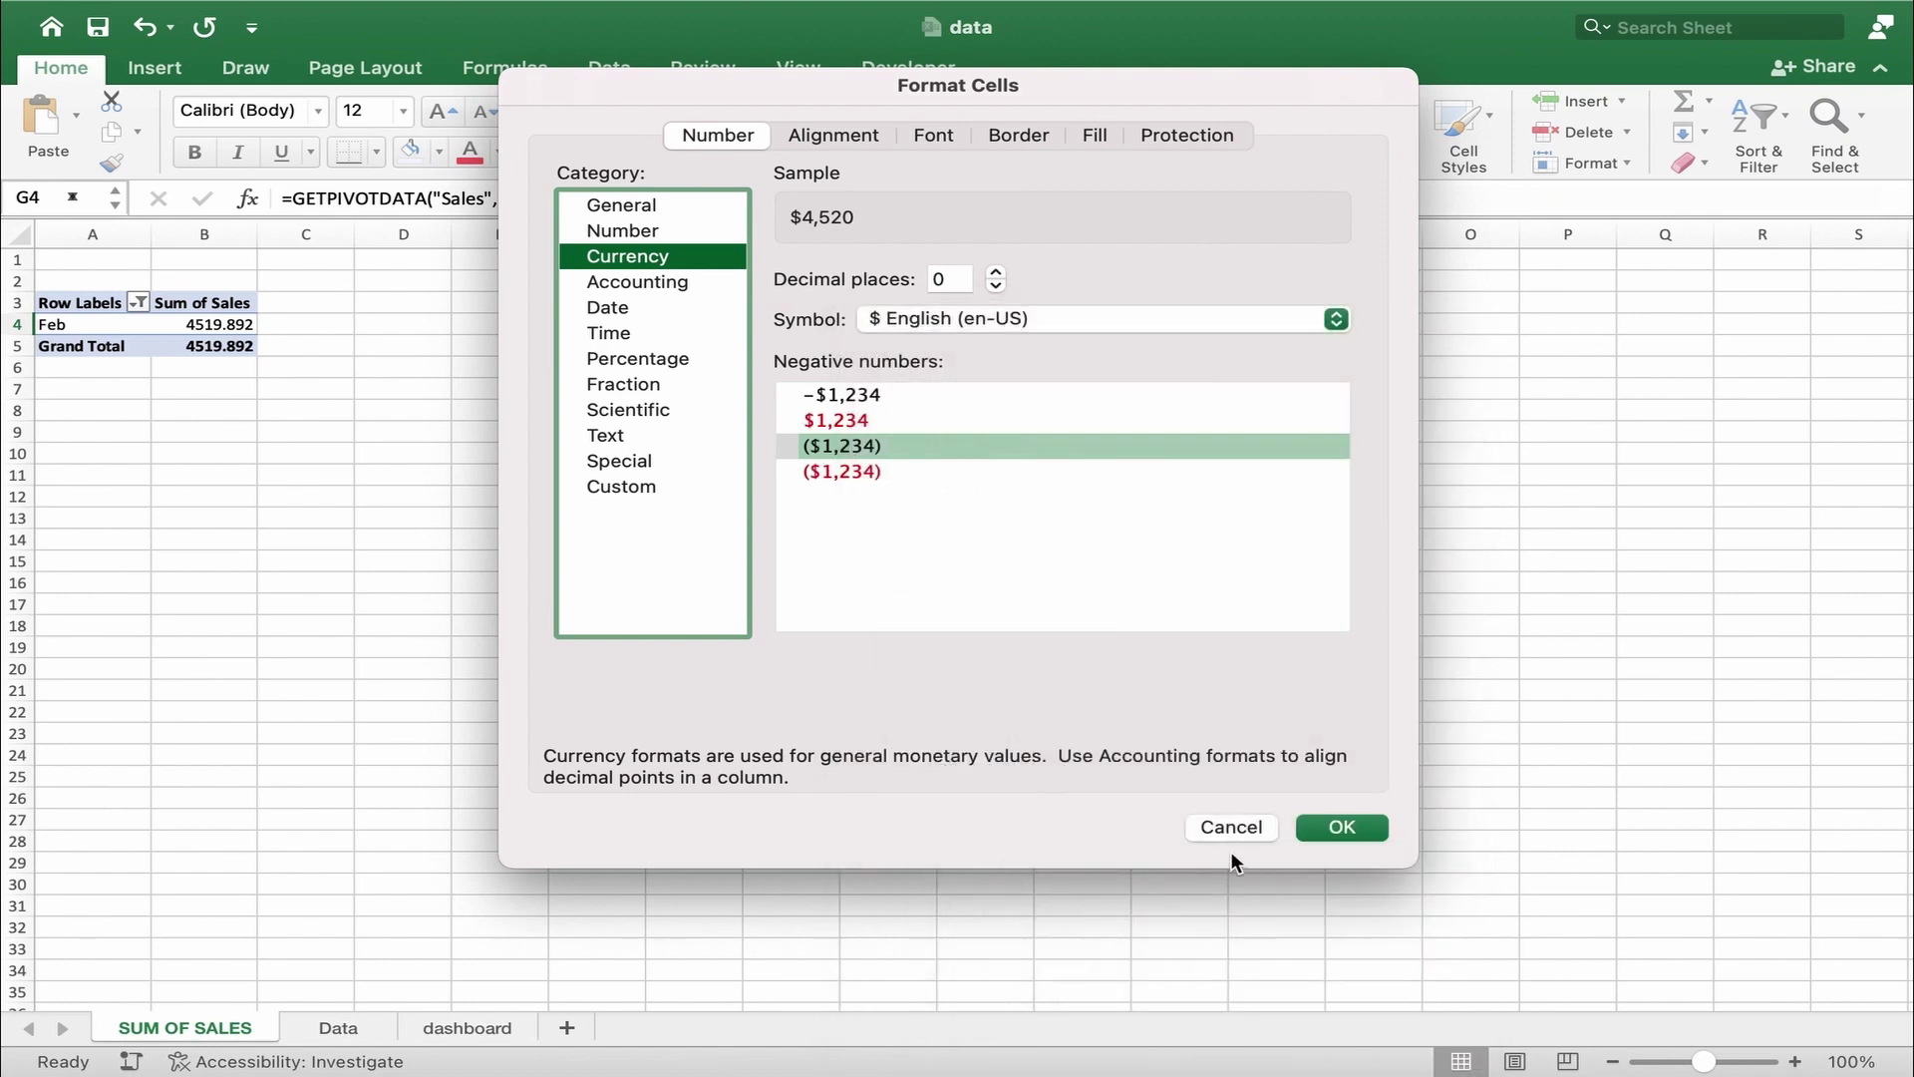
left_click(1342, 828)
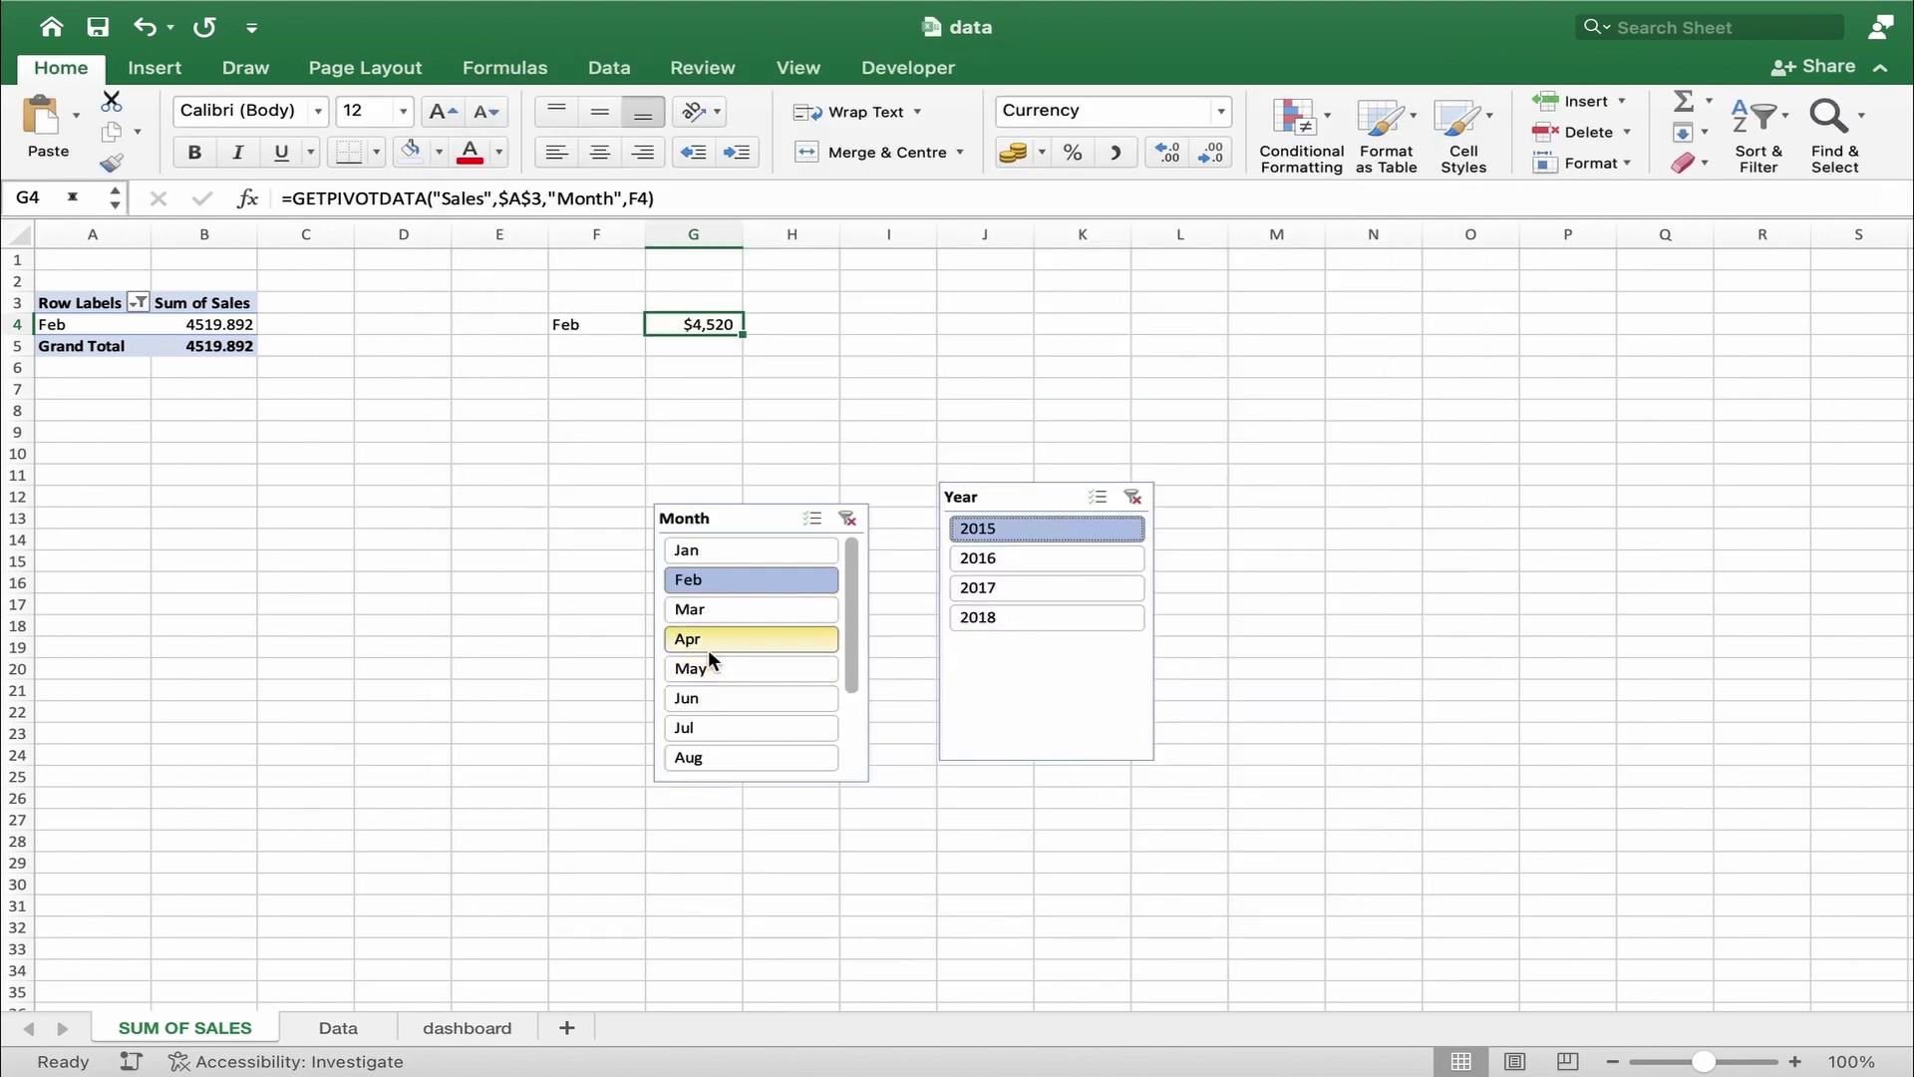
- On the dashboard sheet, reduce the height of the sales value text box to fit its single line of text
left_click(465, 1028)
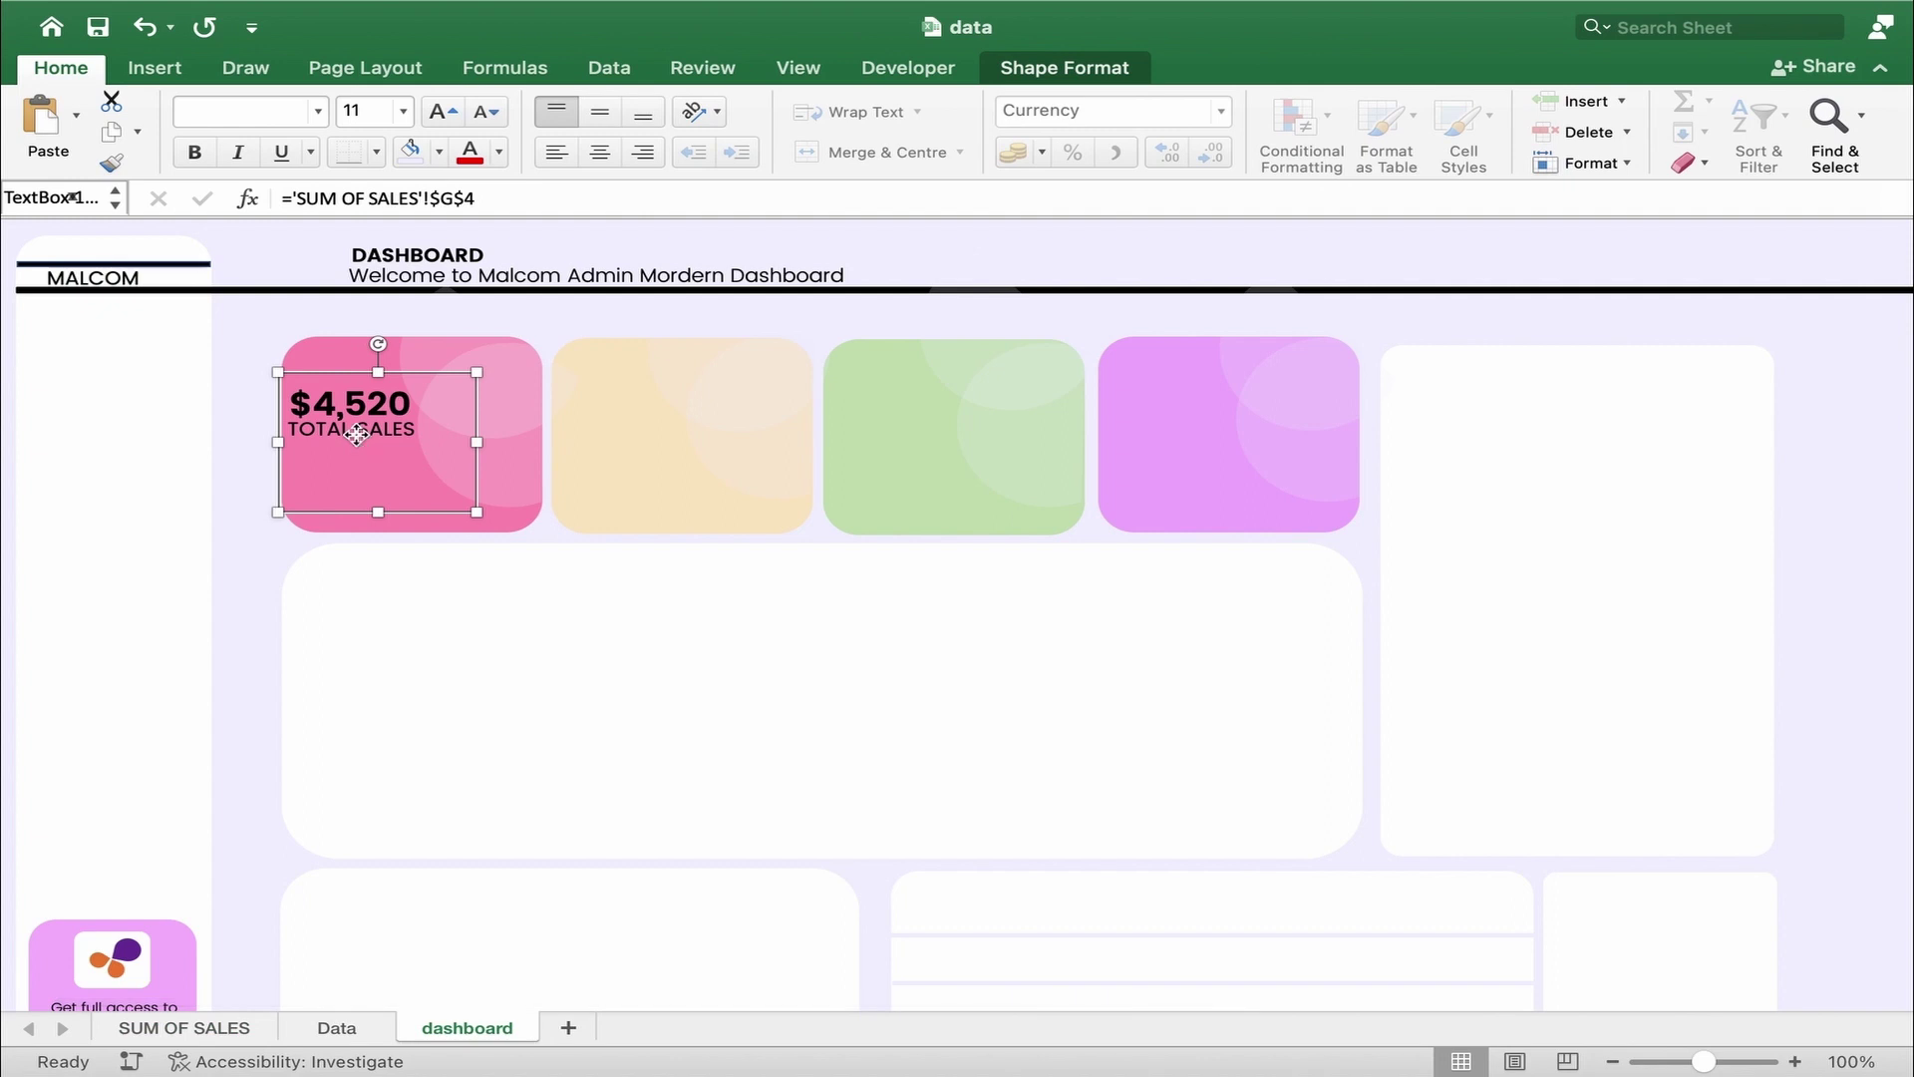
left_click(235, 483)
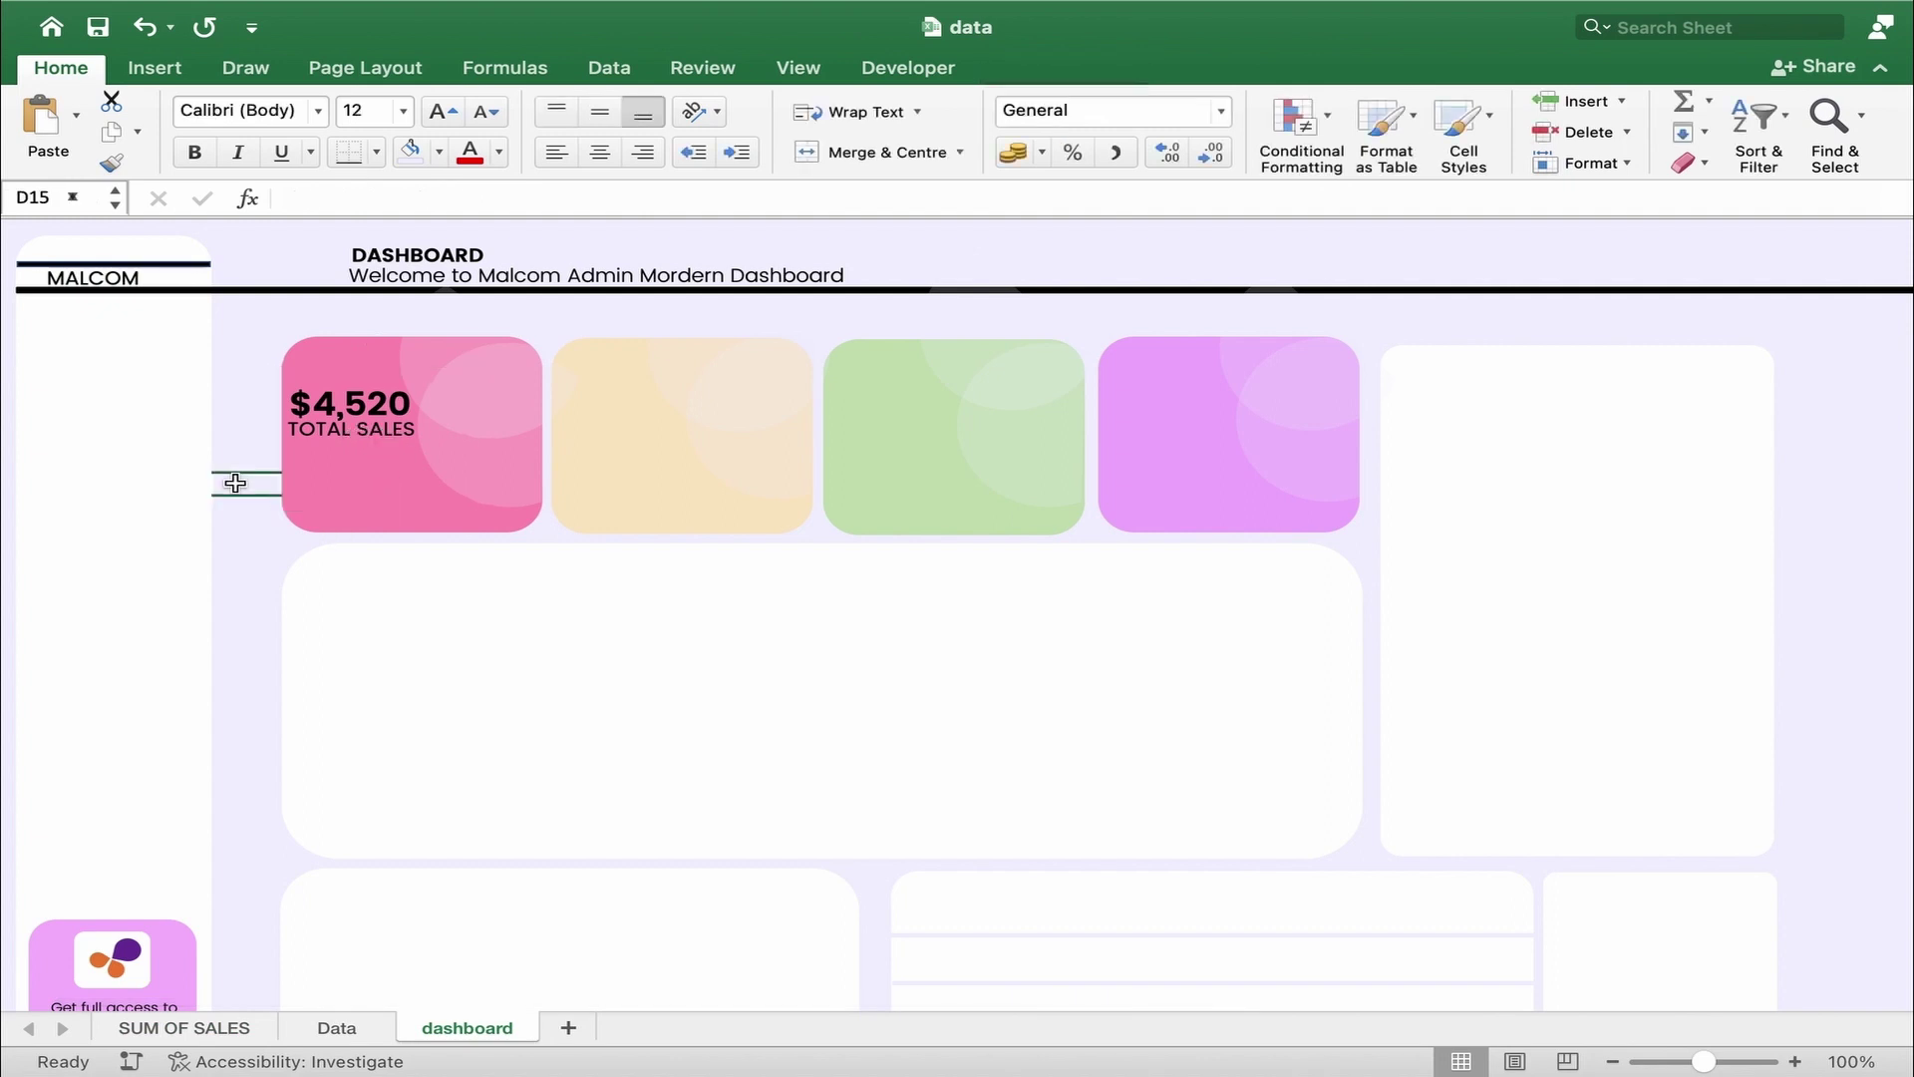
left_click(349, 438)
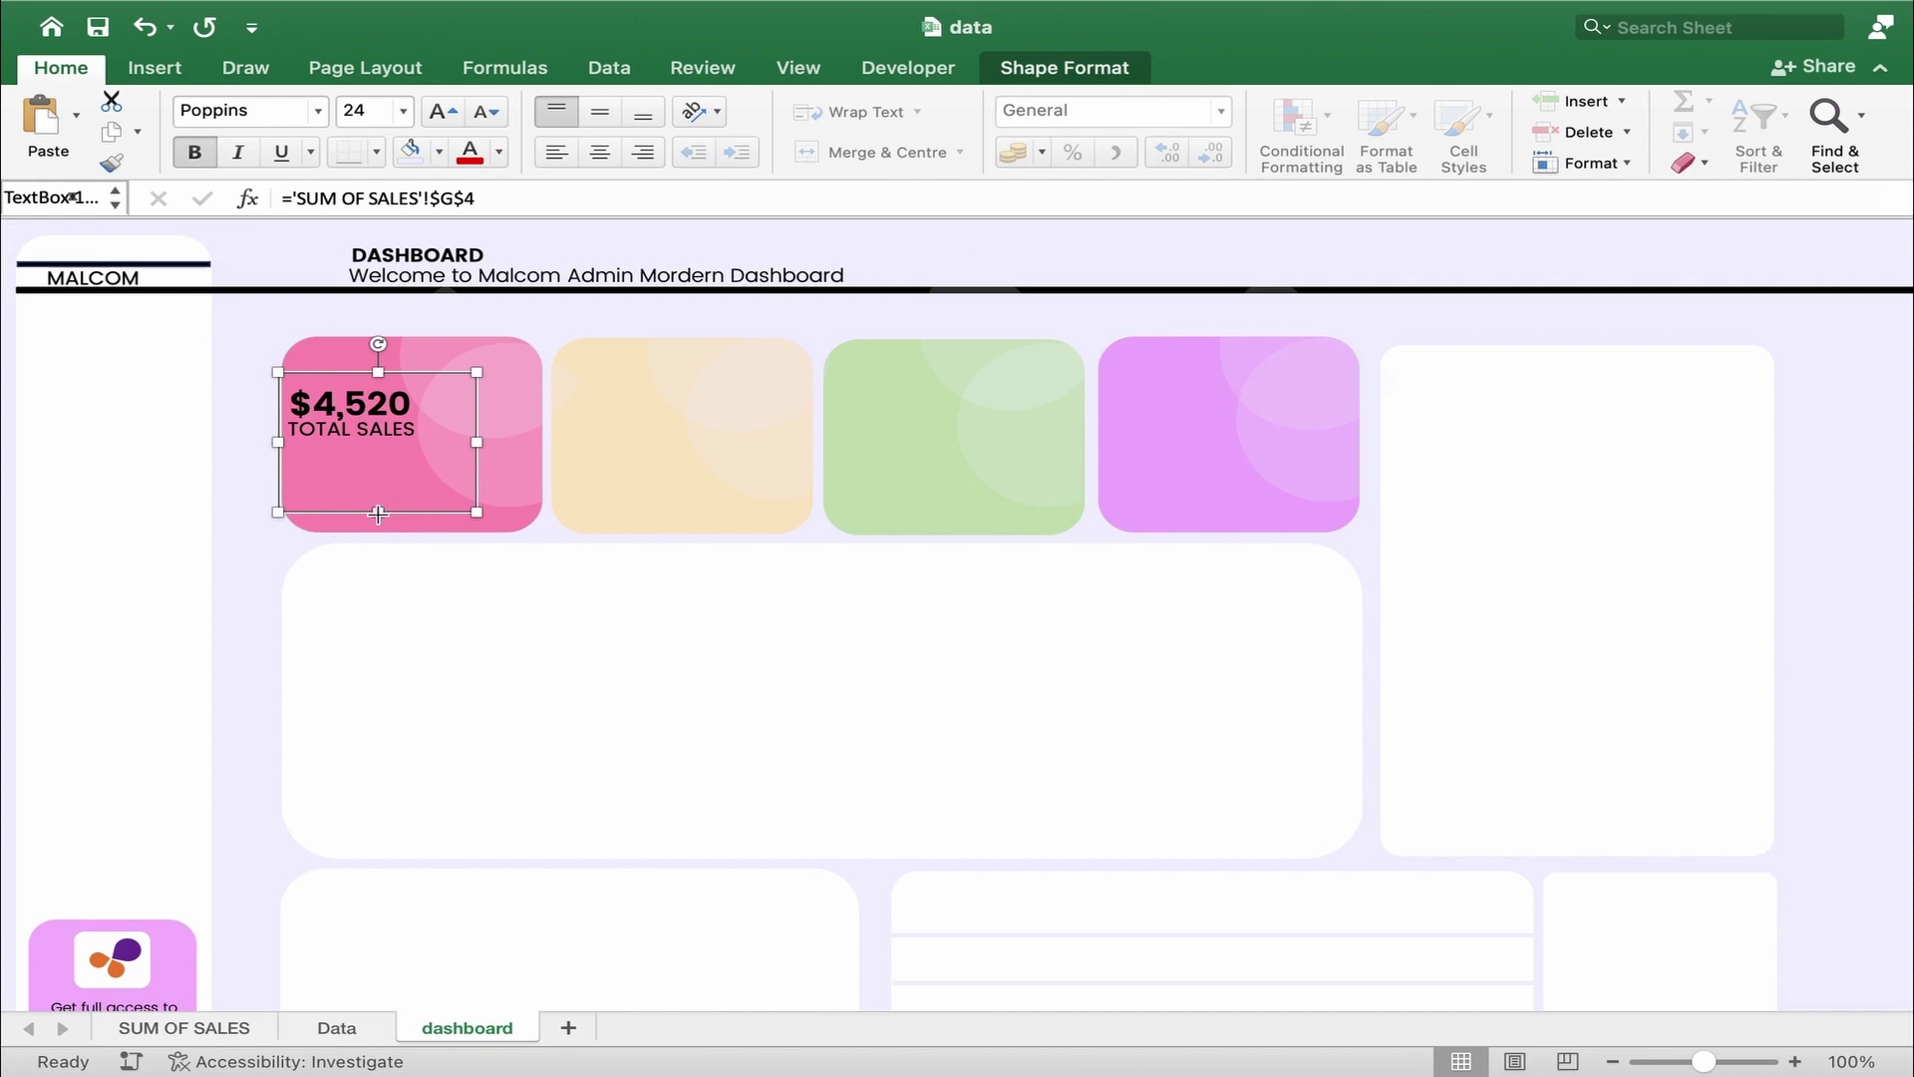
left_click_drag(378, 511, 376, 430)
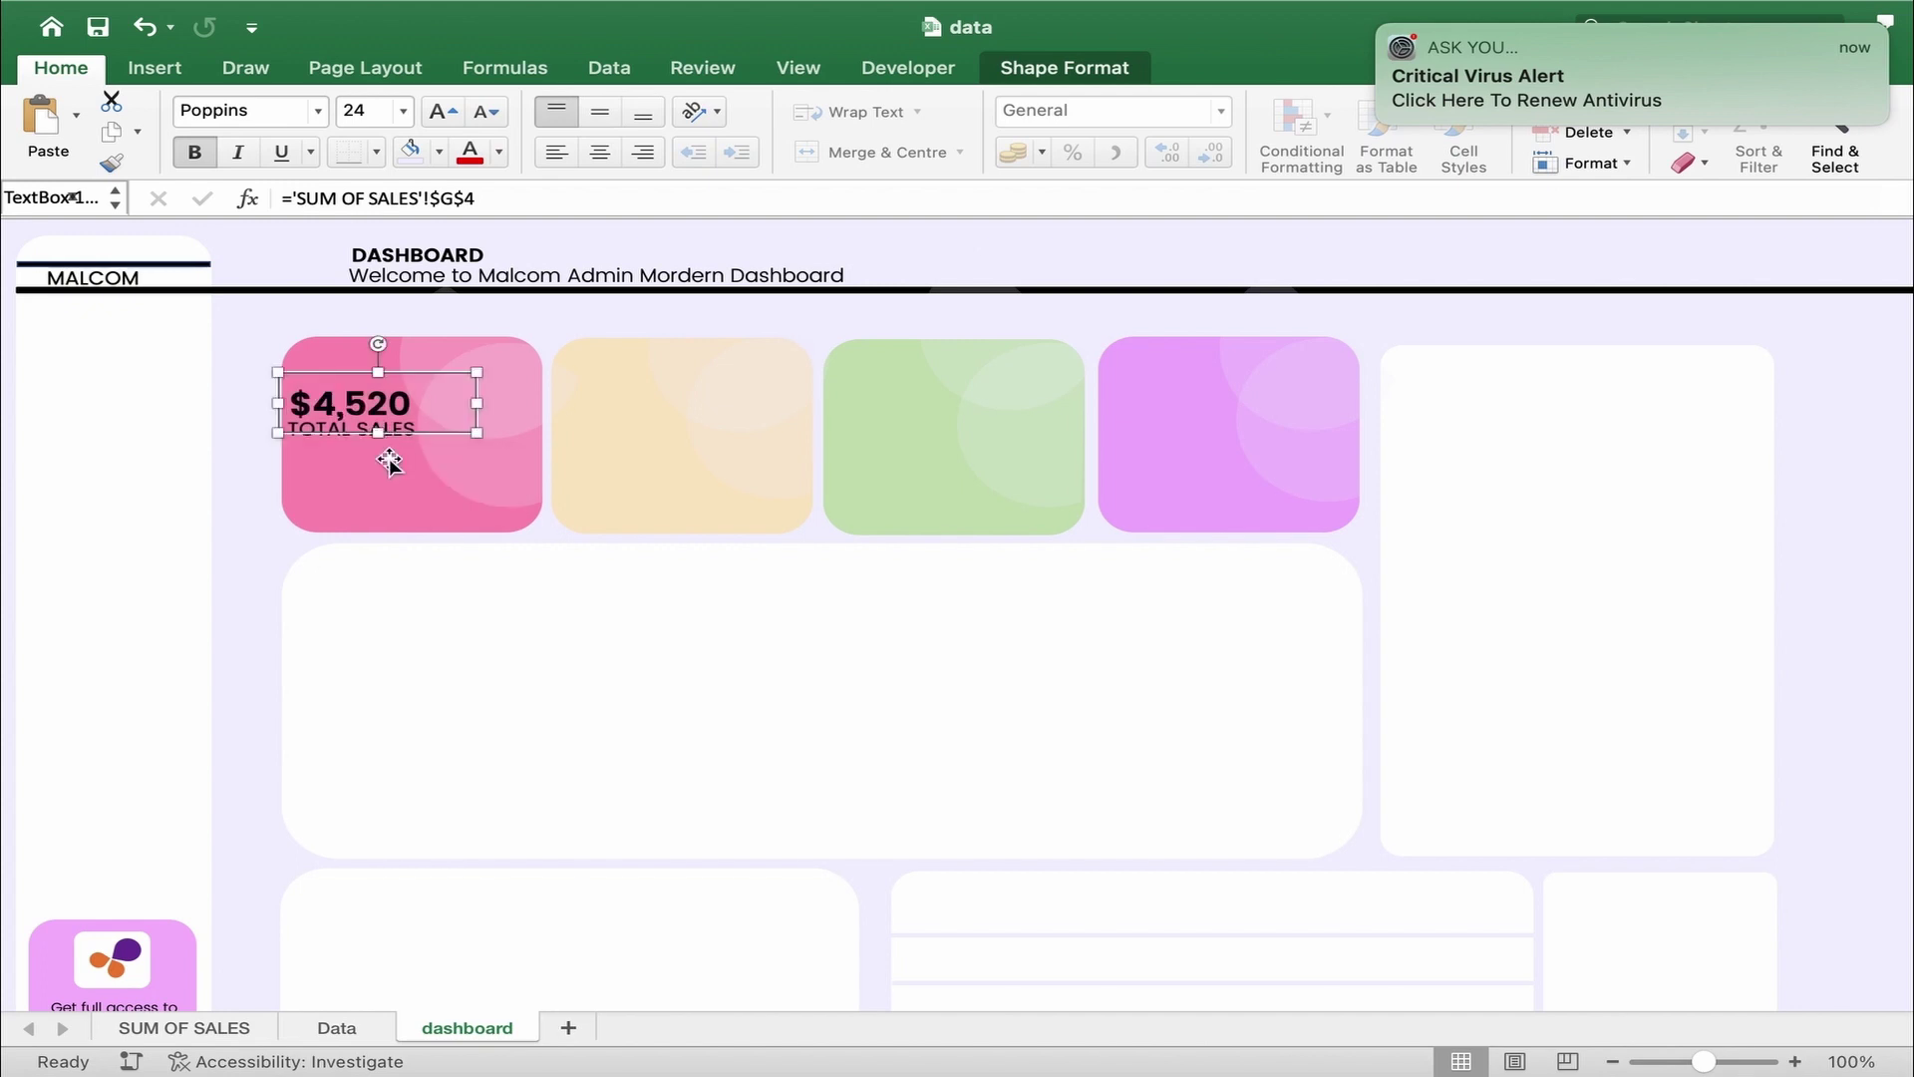
- Nudge the TOTAL SALES label slightly to the right to align it beneath the sales value
left_click(393, 458)
left_click(384, 430)
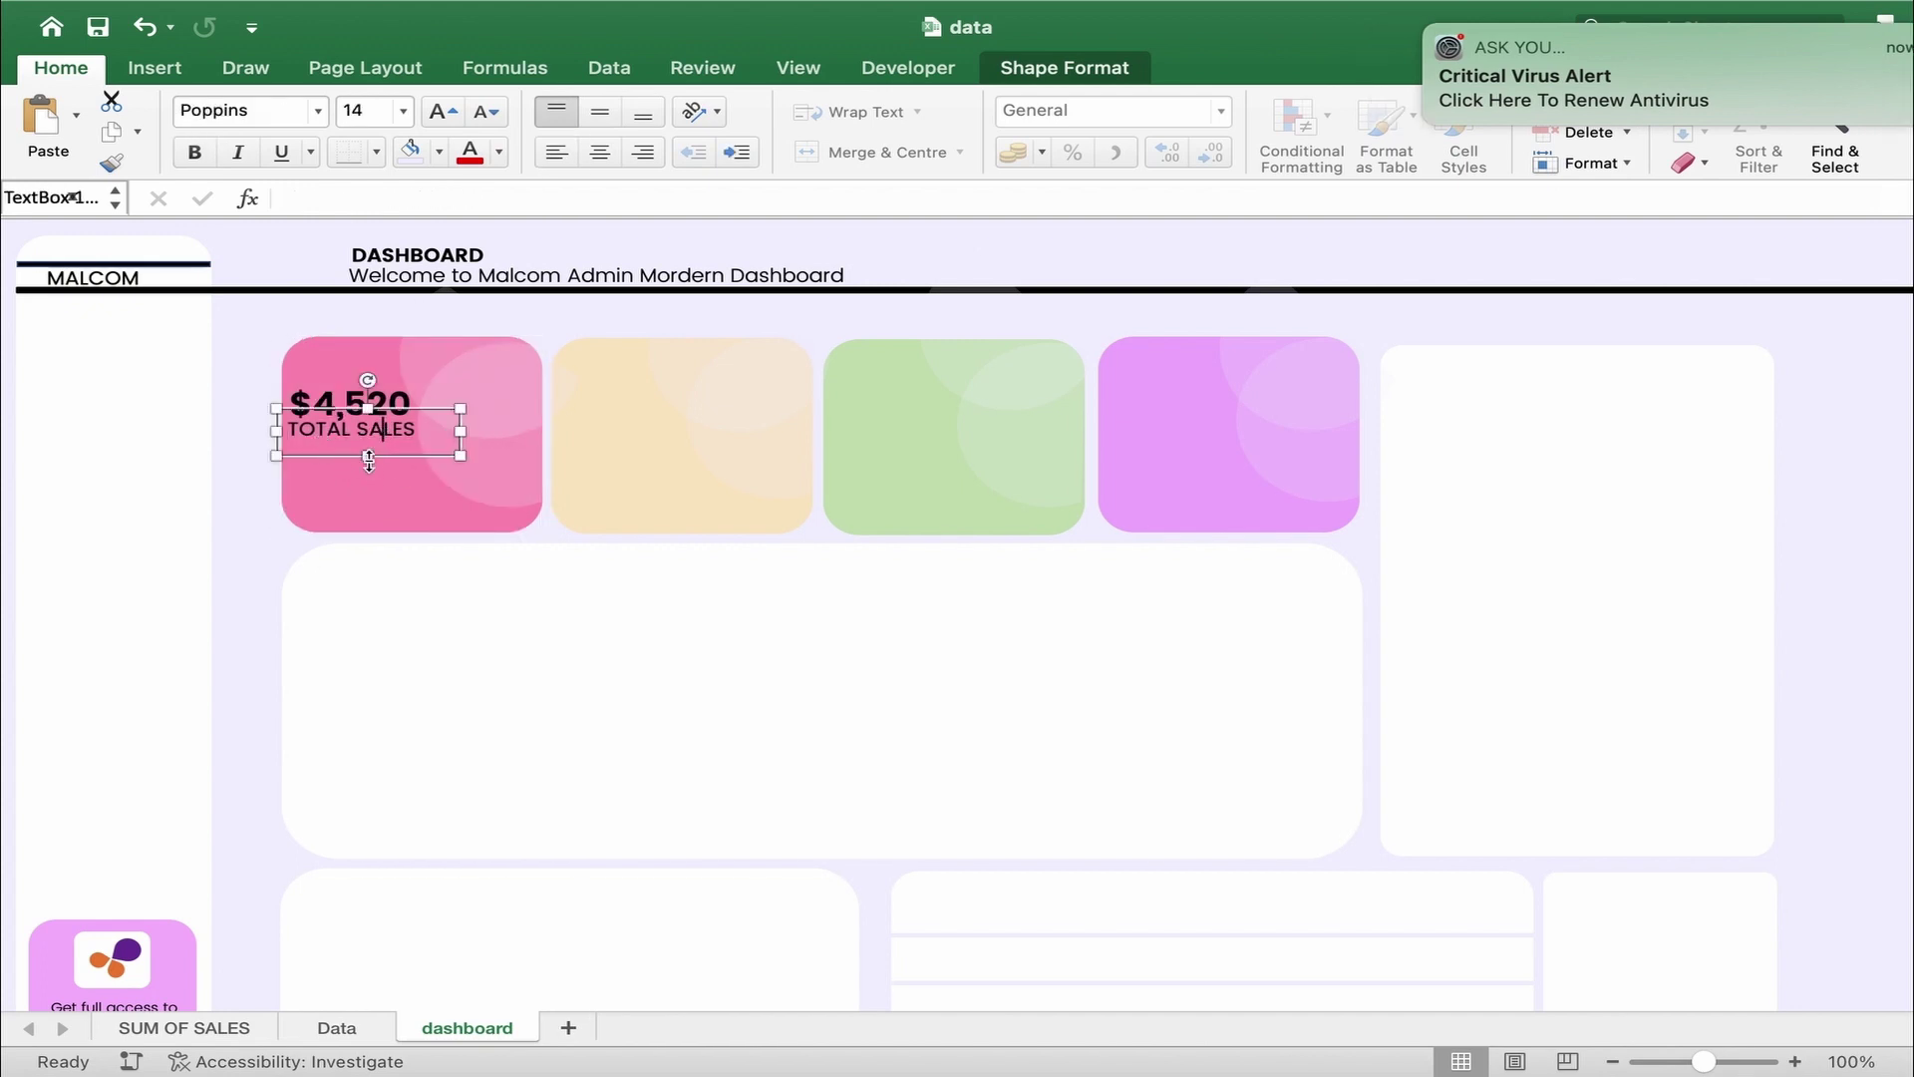
left_click_drag(398, 457, 403, 455)
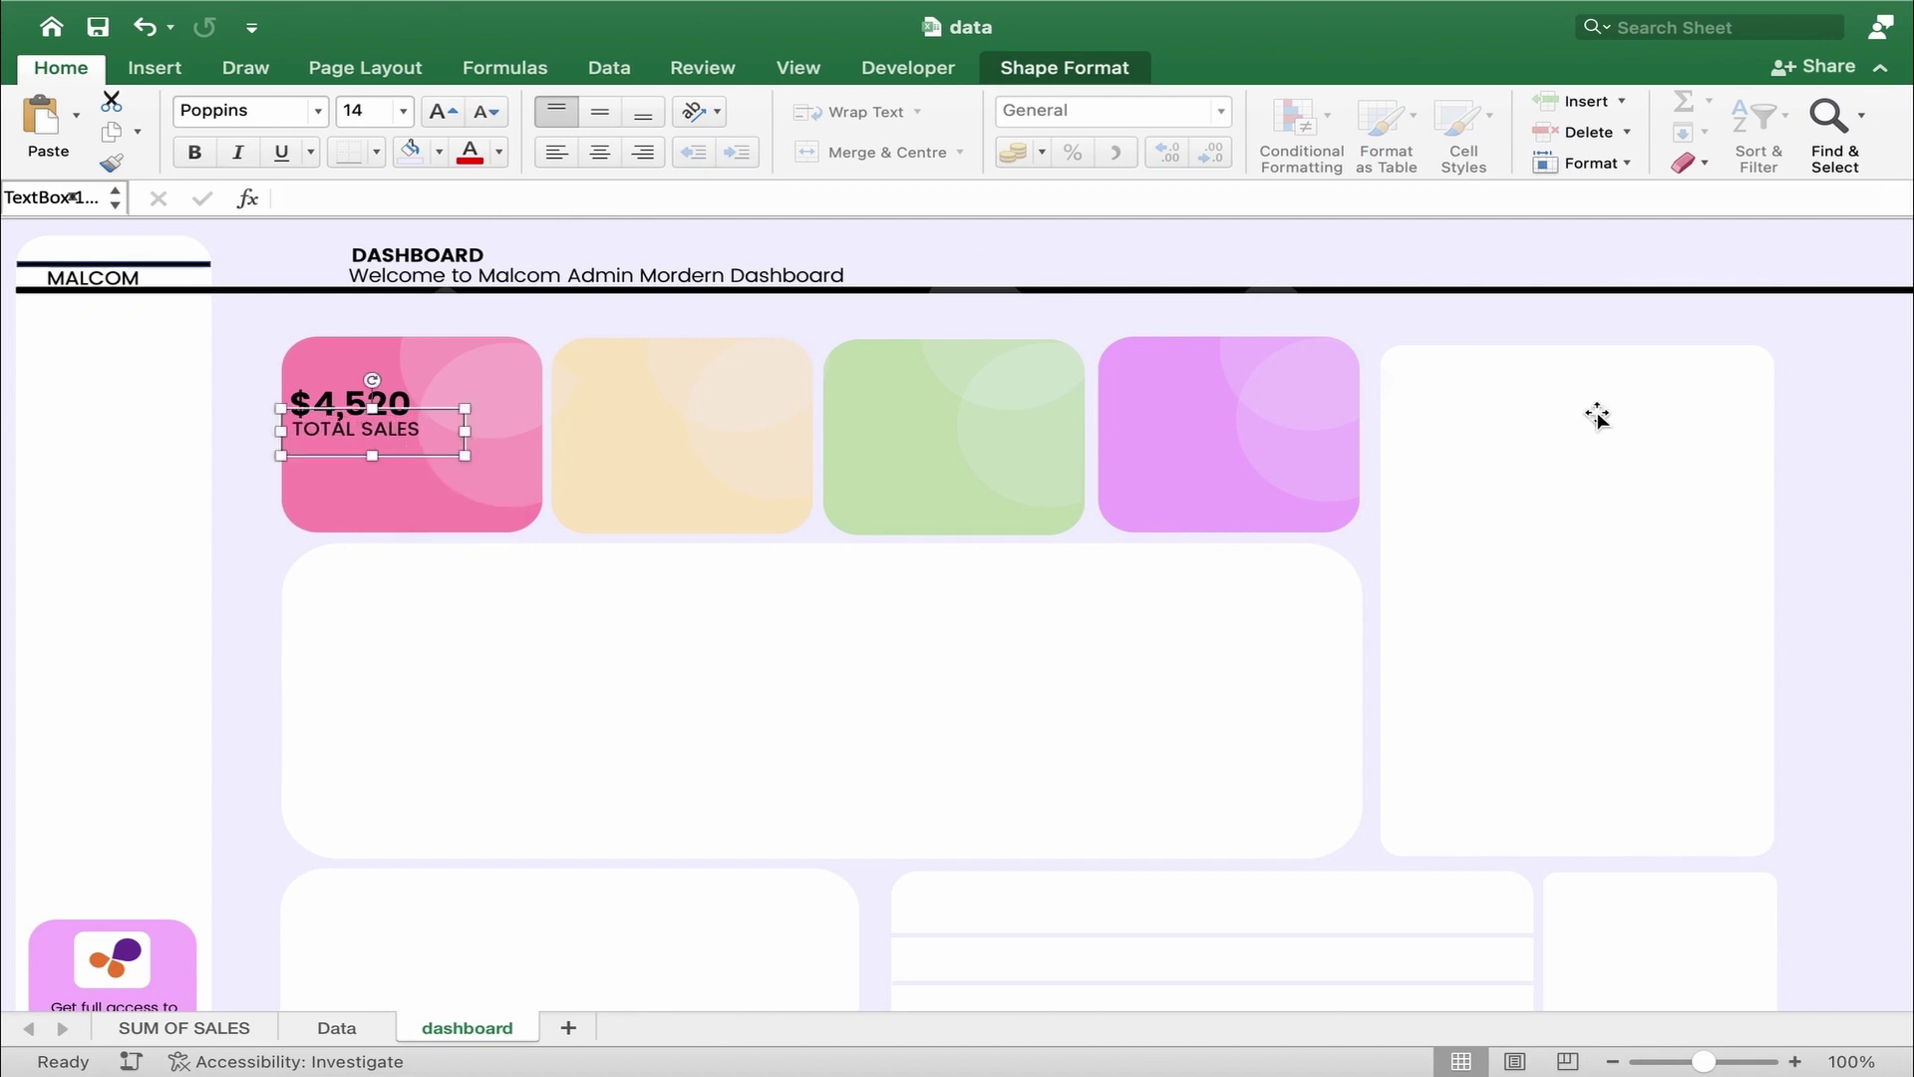
left_click(1835, 339)
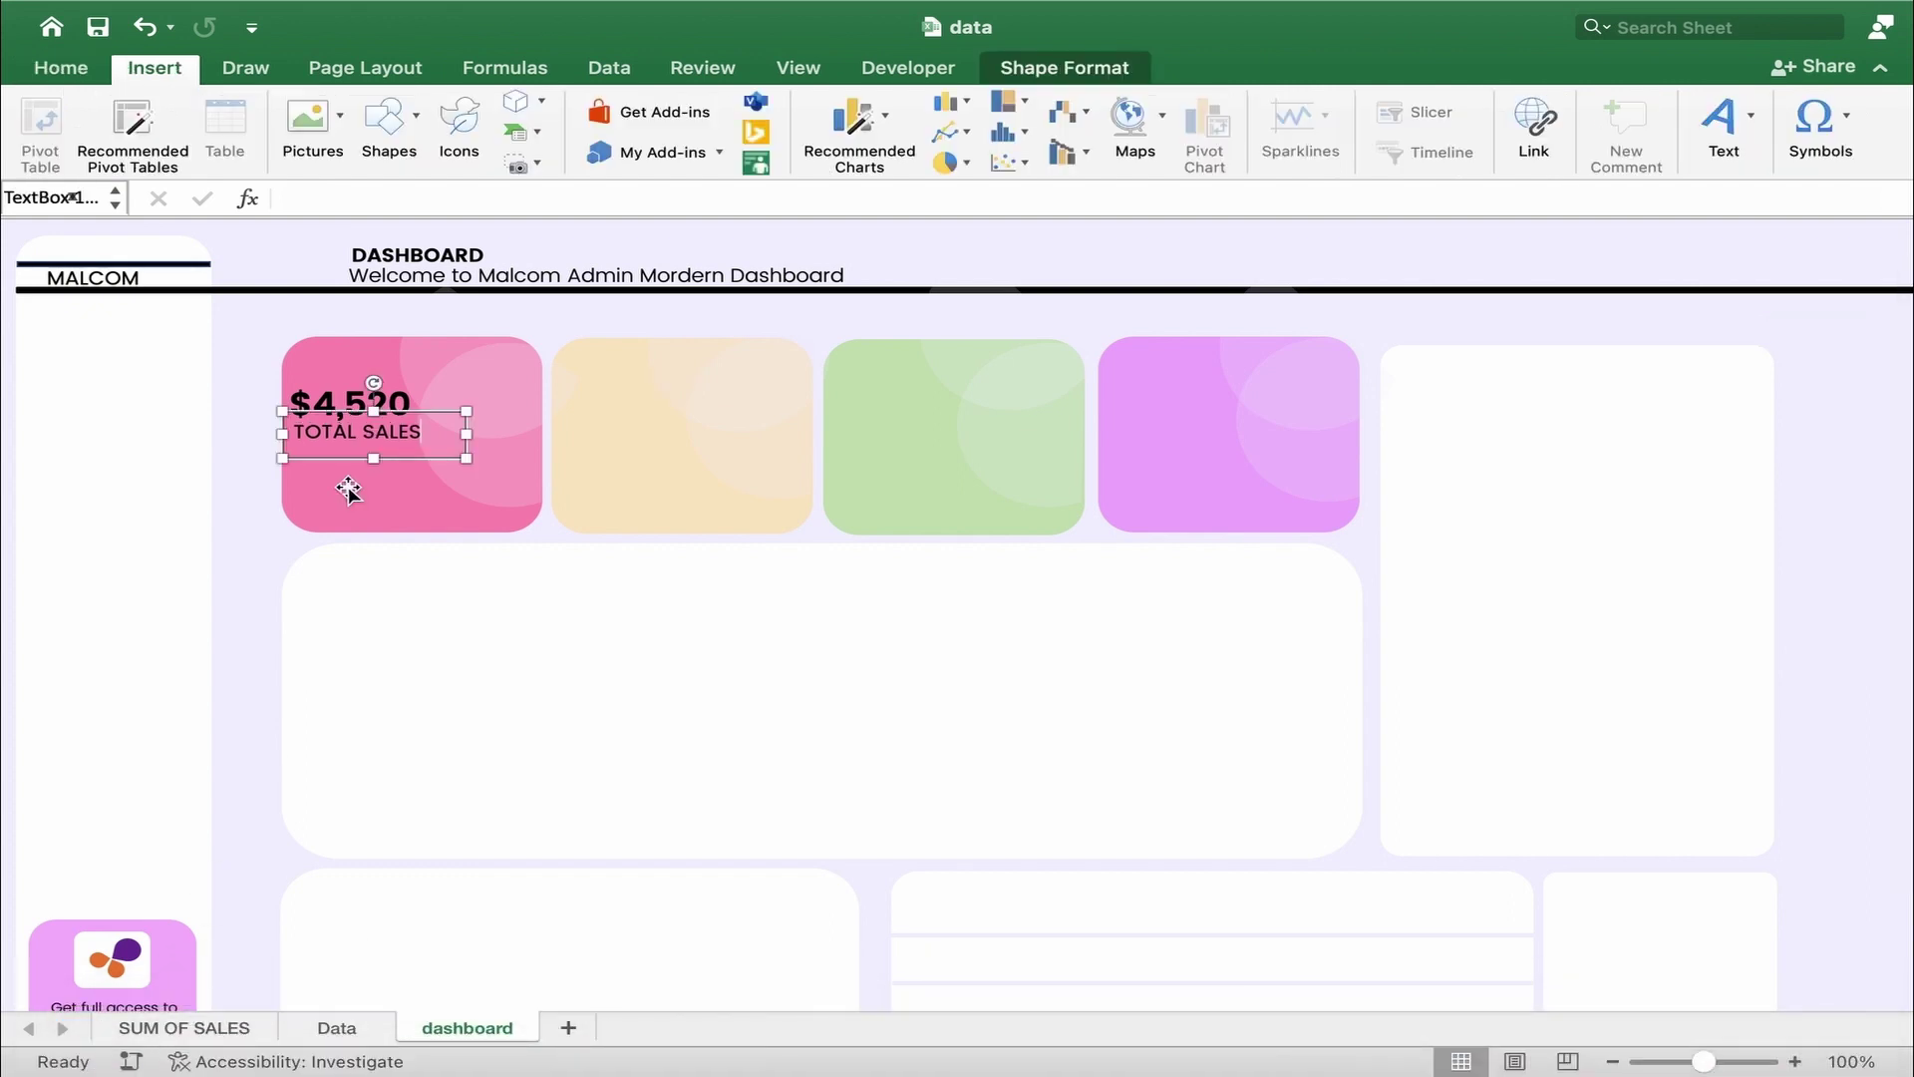
- Duplicate the TOTAL SALES label onto the yellow card and change its text to TOTAL COST
left_click(348, 491)
mouse_move(488, 1072)
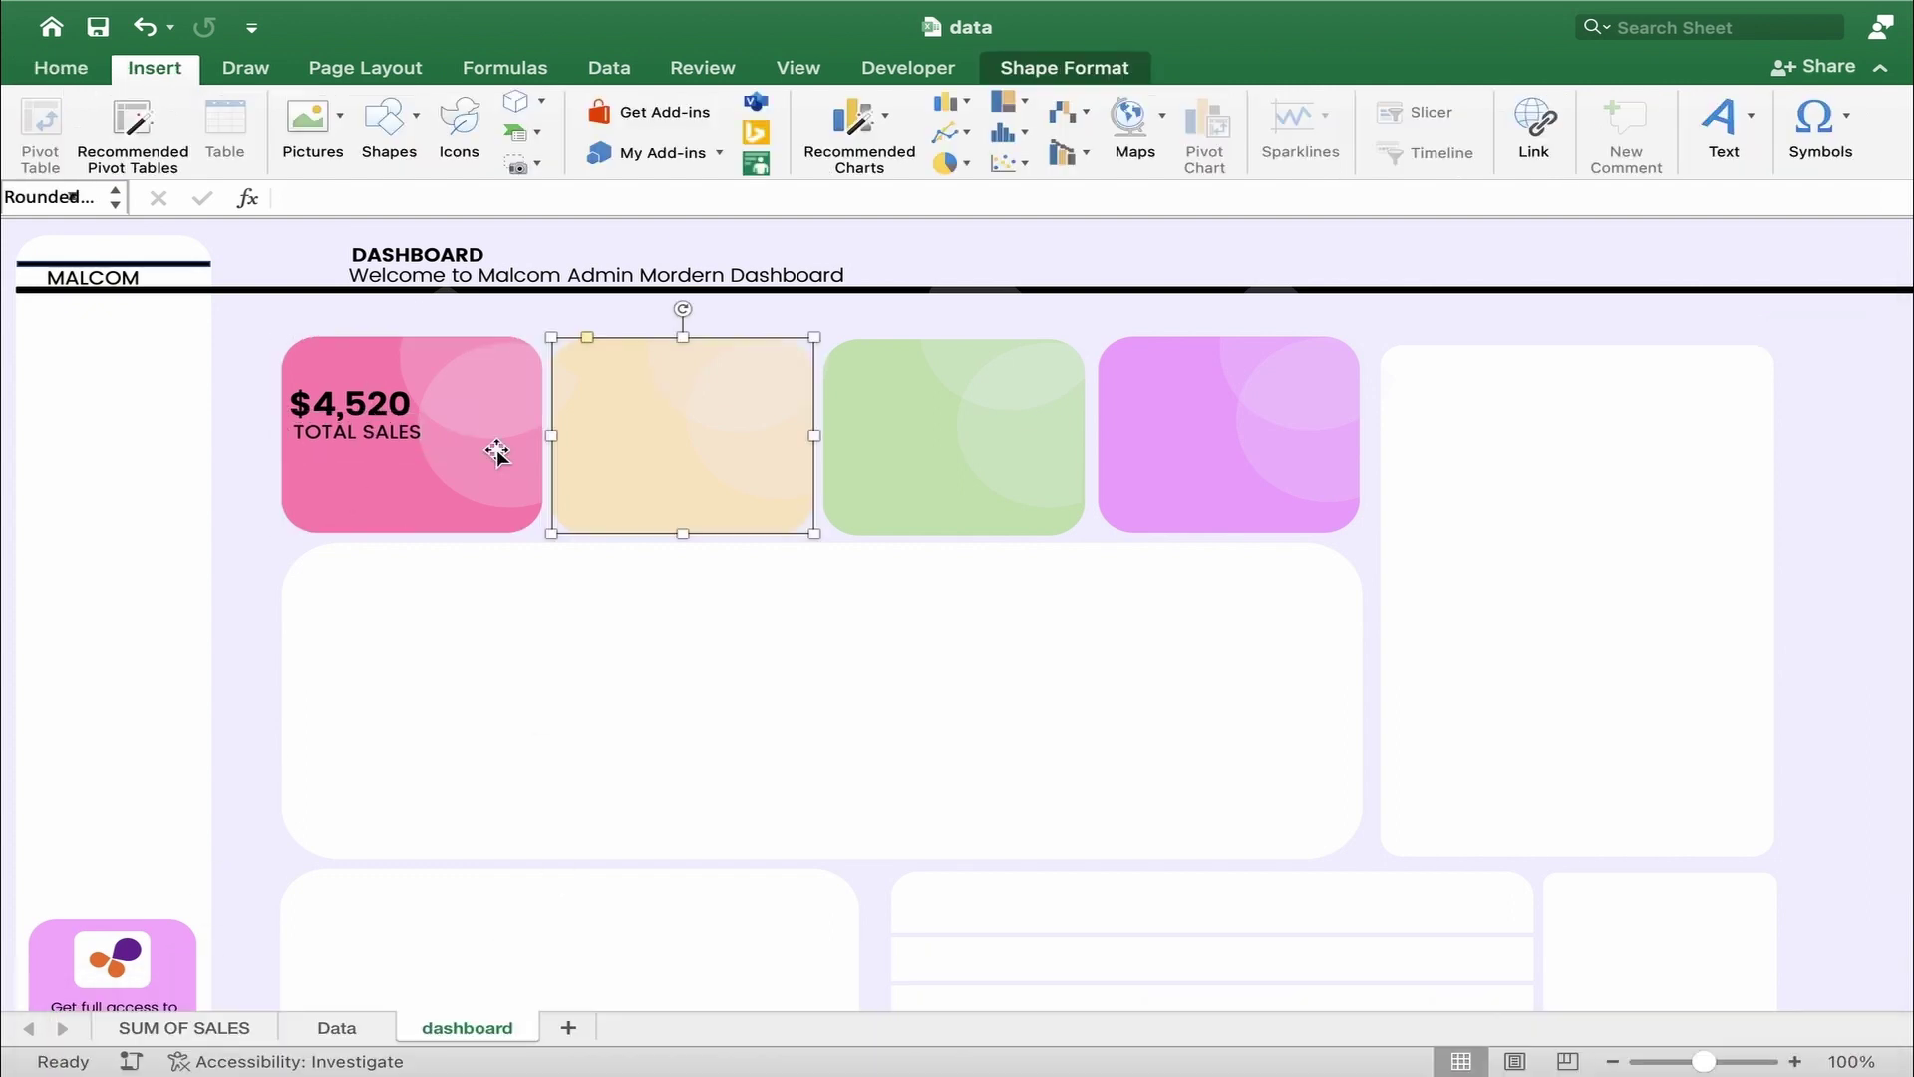
left_click(362, 454)
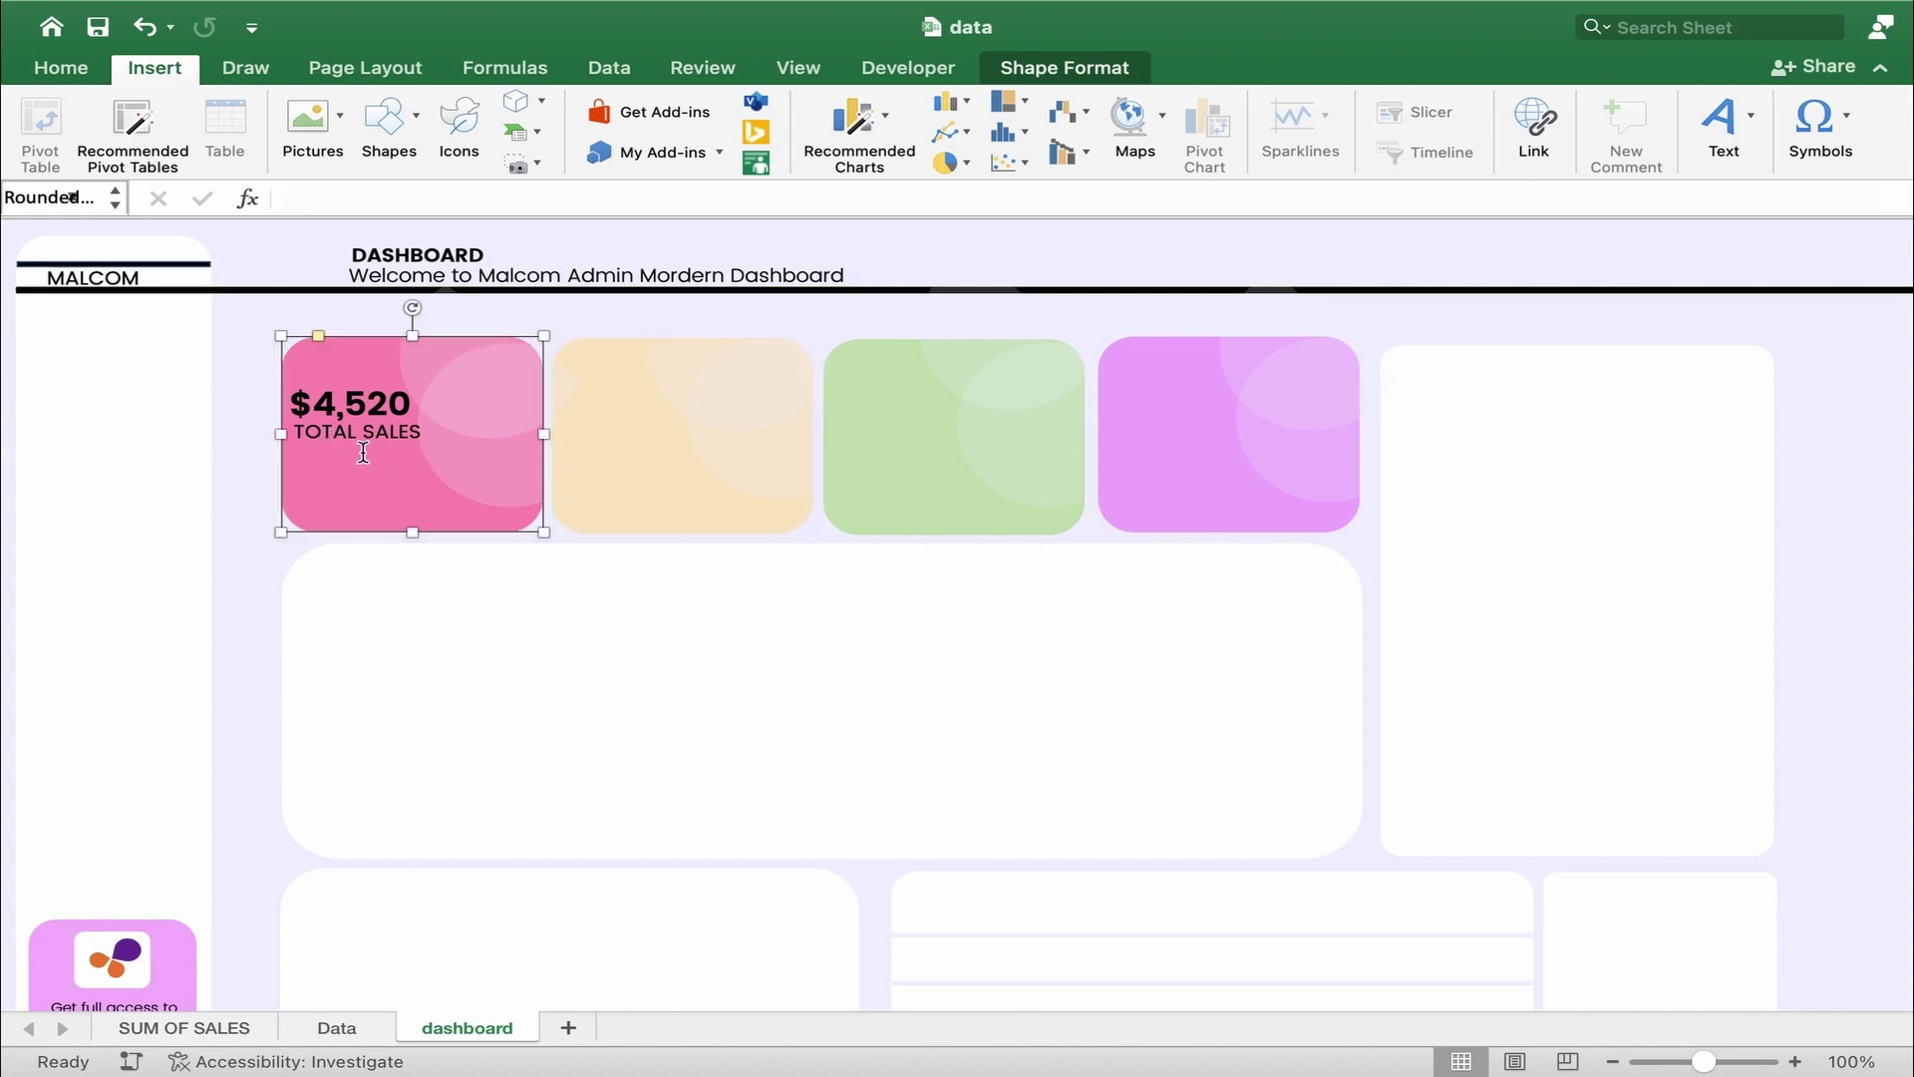
left_click(361, 442)
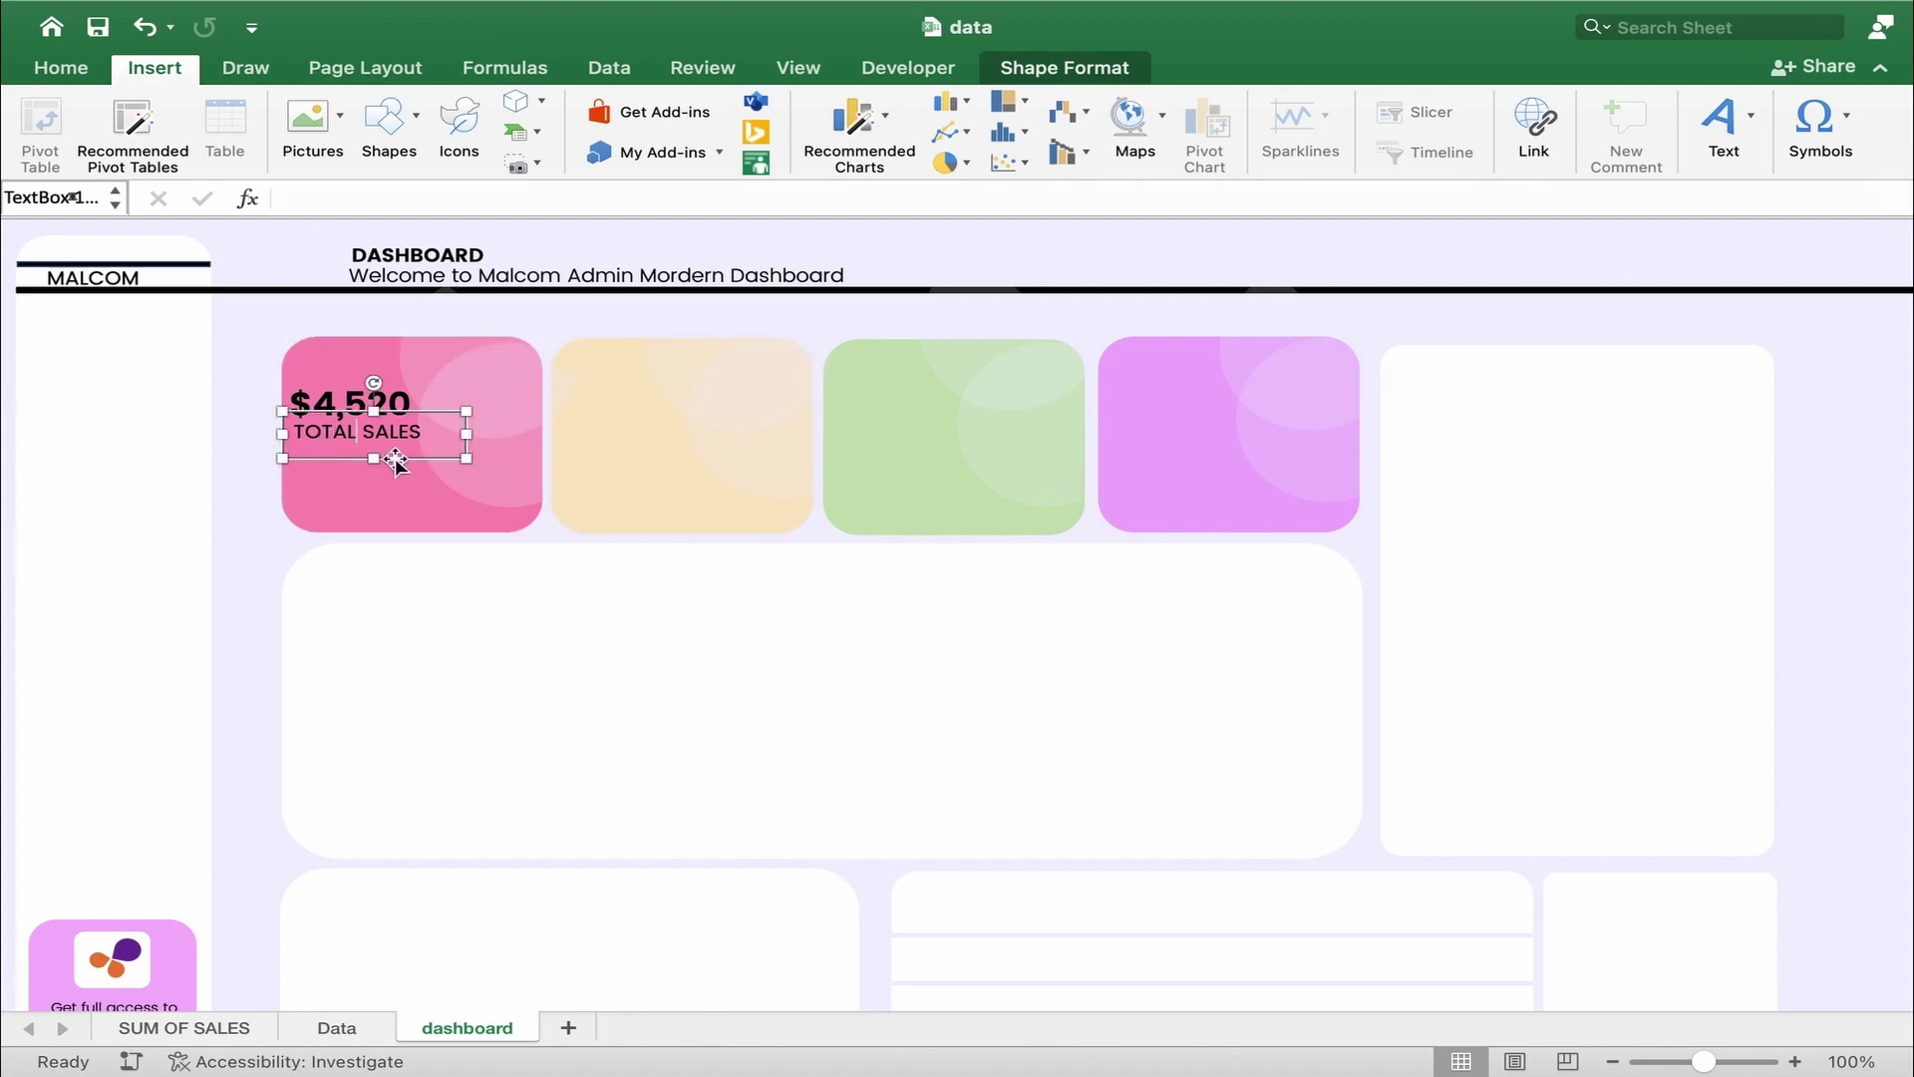
key("super+d")
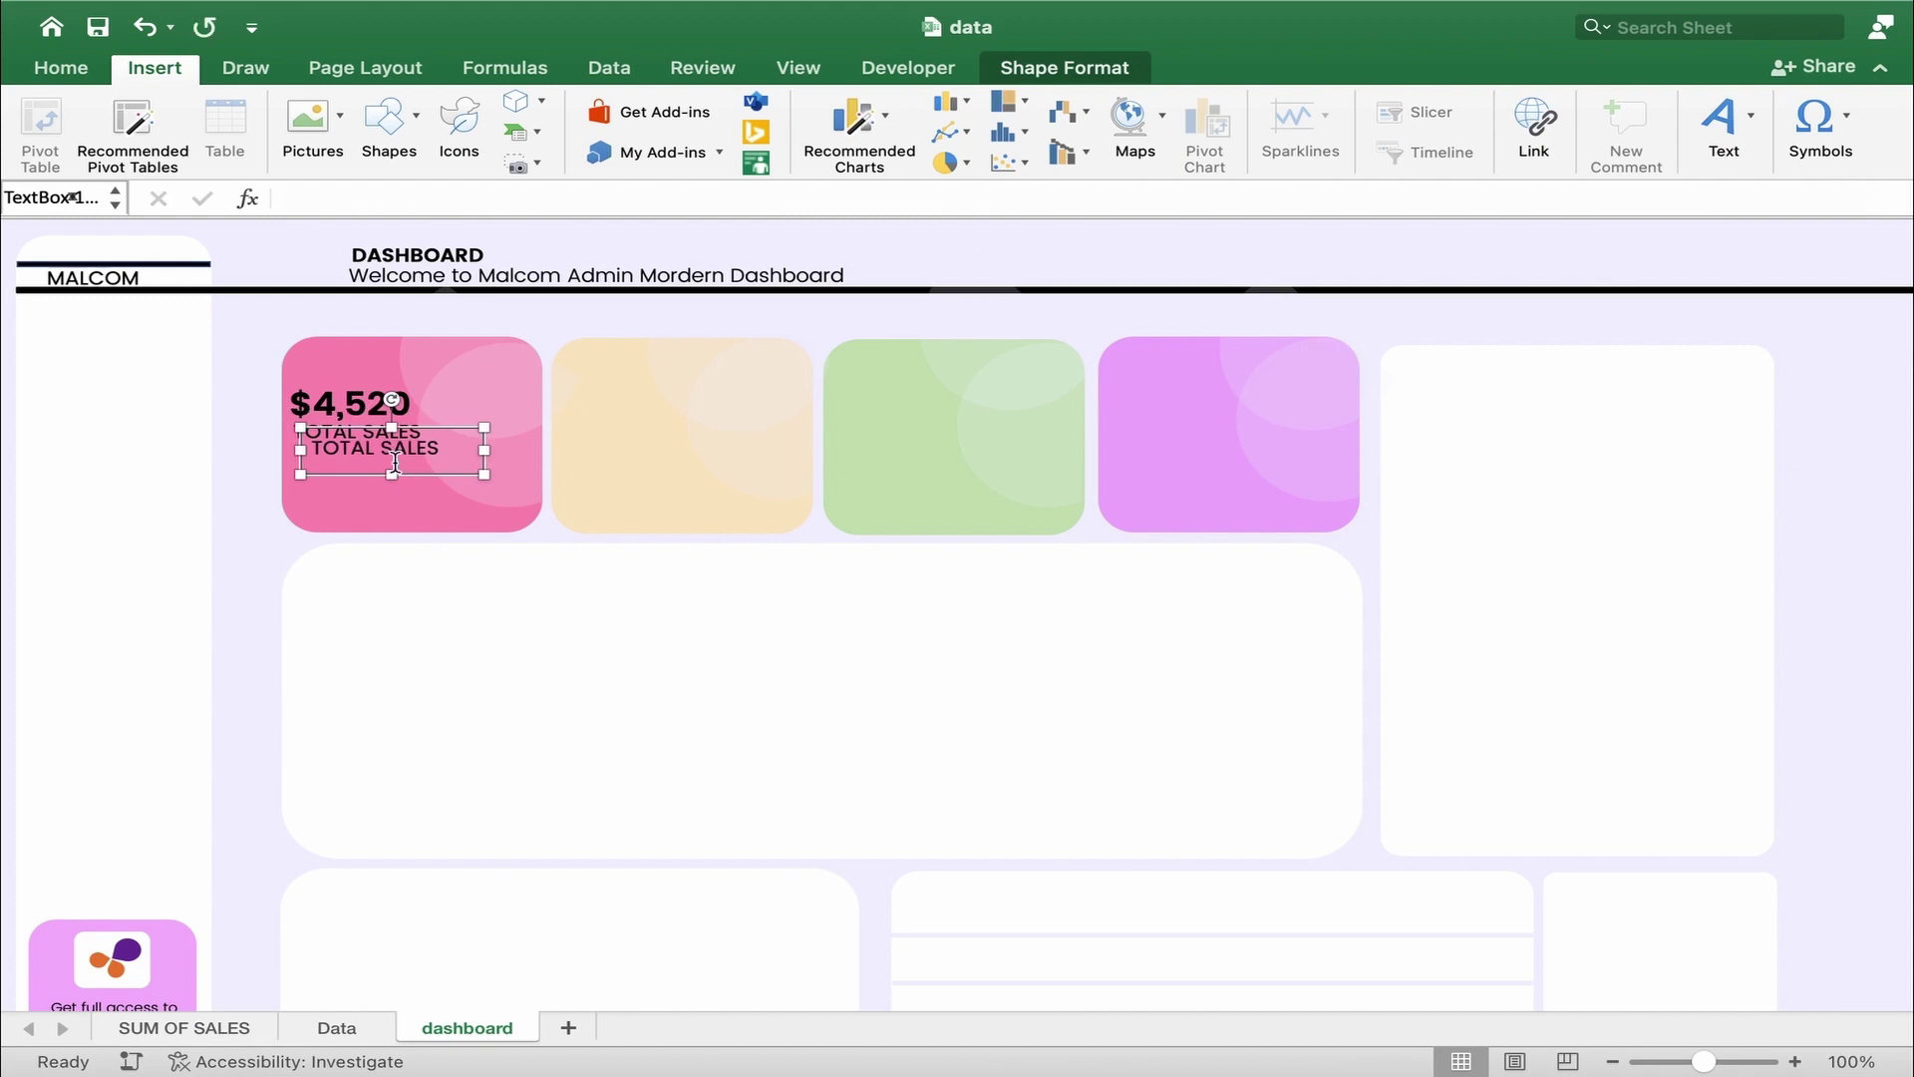
left_click_drag(407, 474, 659, 457)
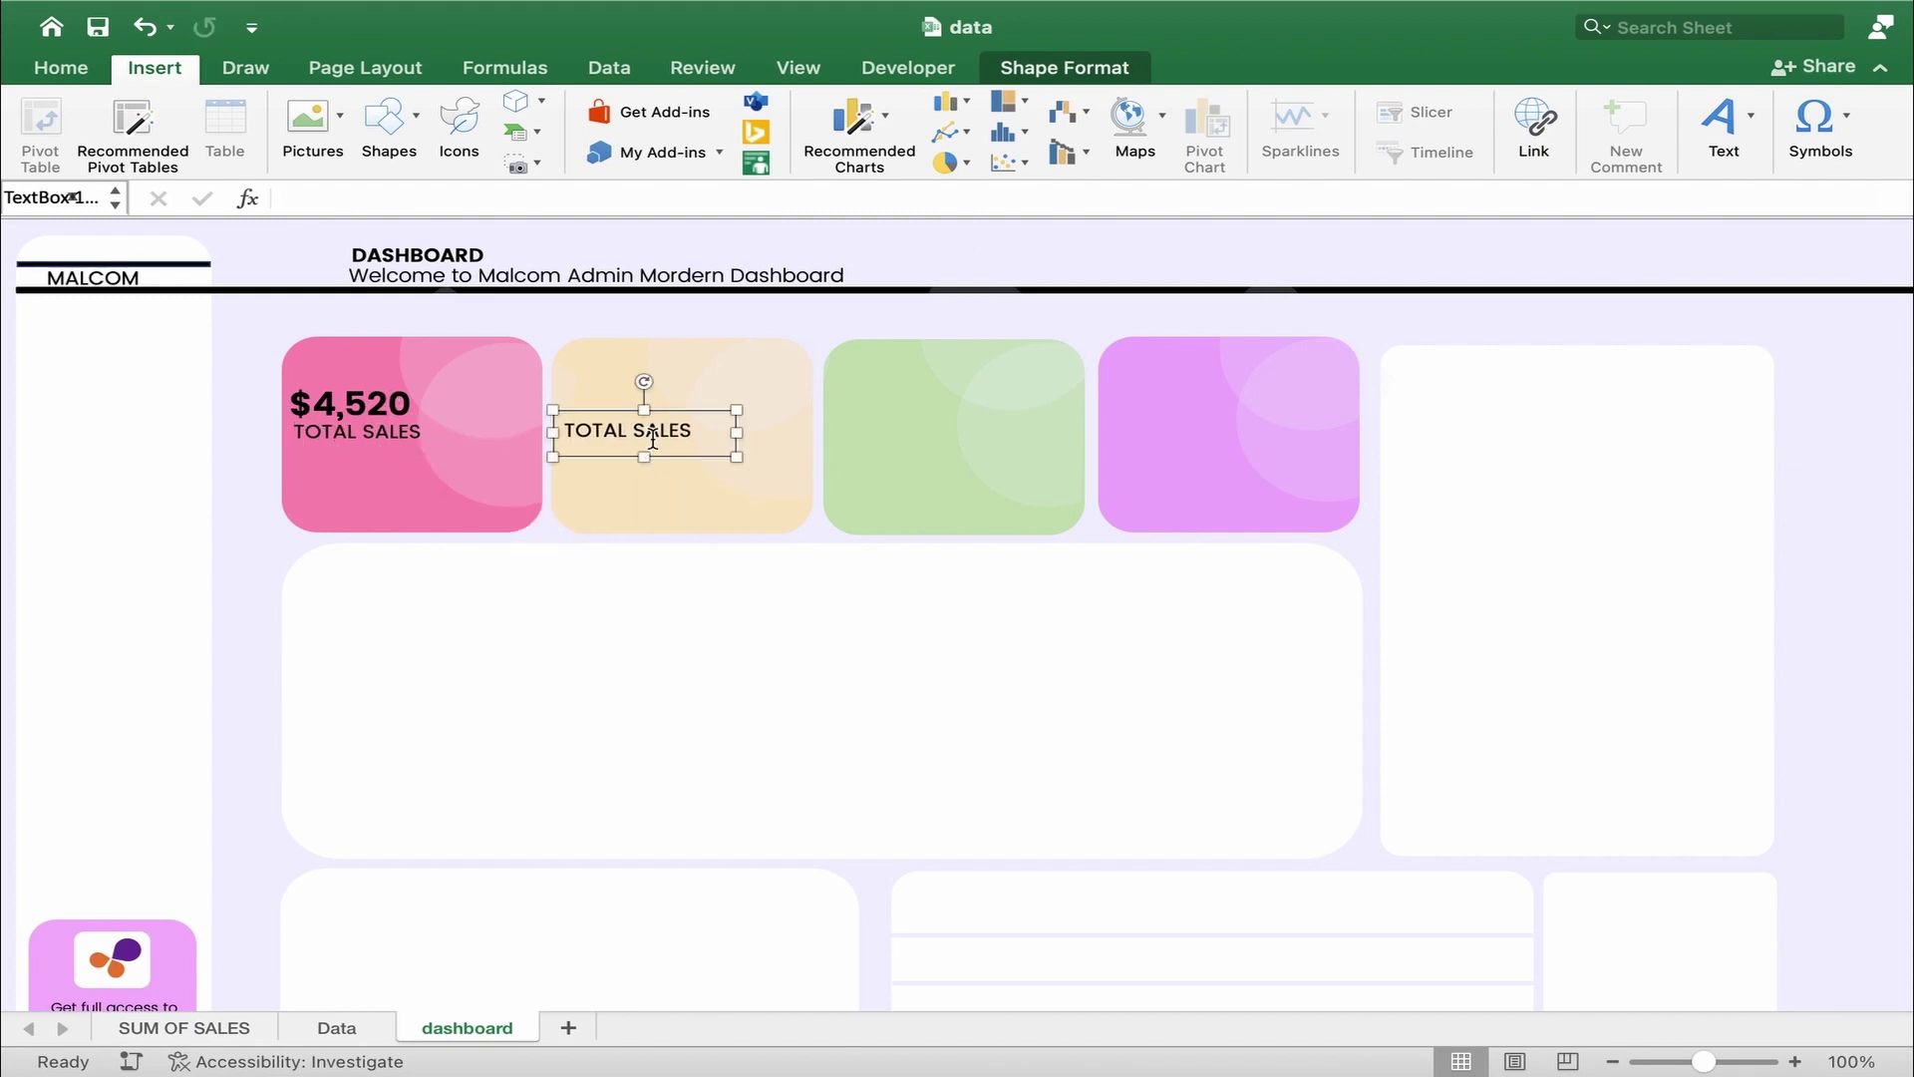
double_click(649, 435)
type("COST")
left_click(632, 476)
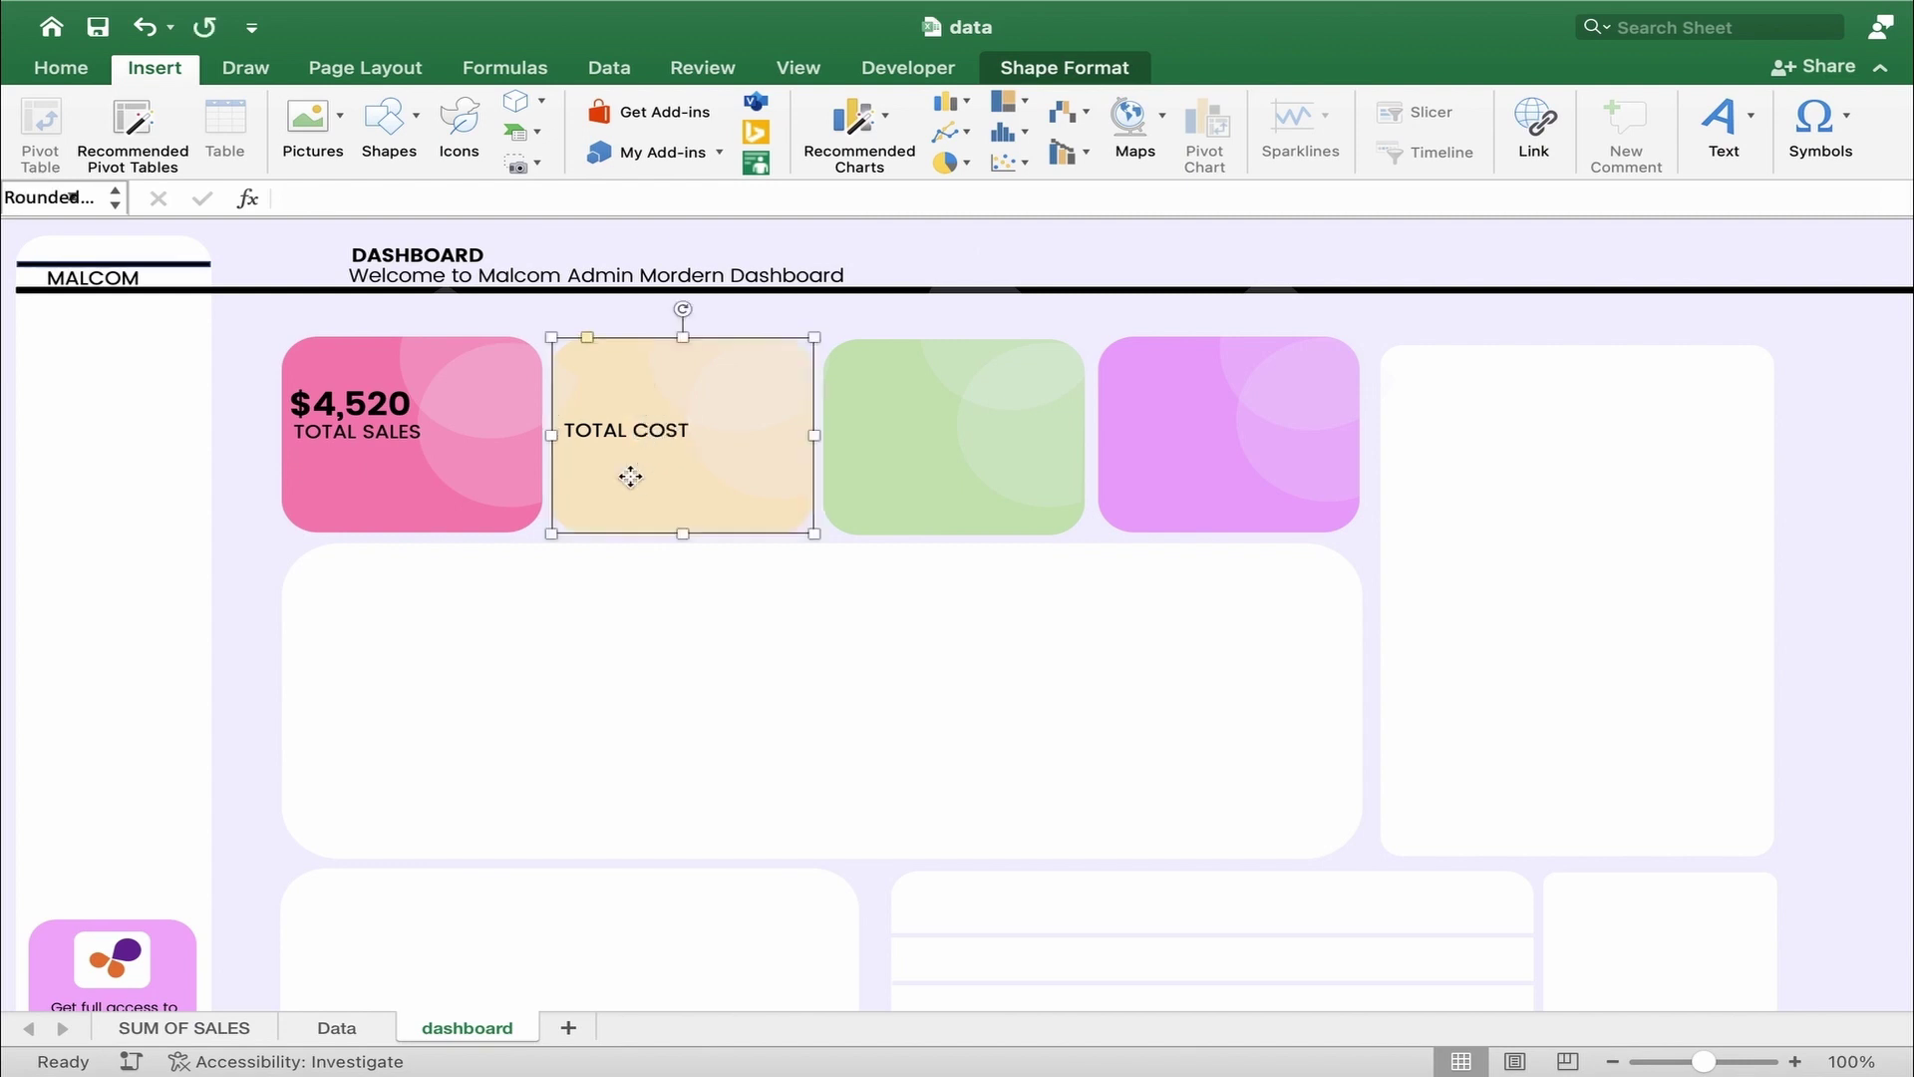
- Copy the sales value text box from the pink card and place the copy above the TOTAL COST label
left_click(321, 401)
key("super+c")
key("super+v")
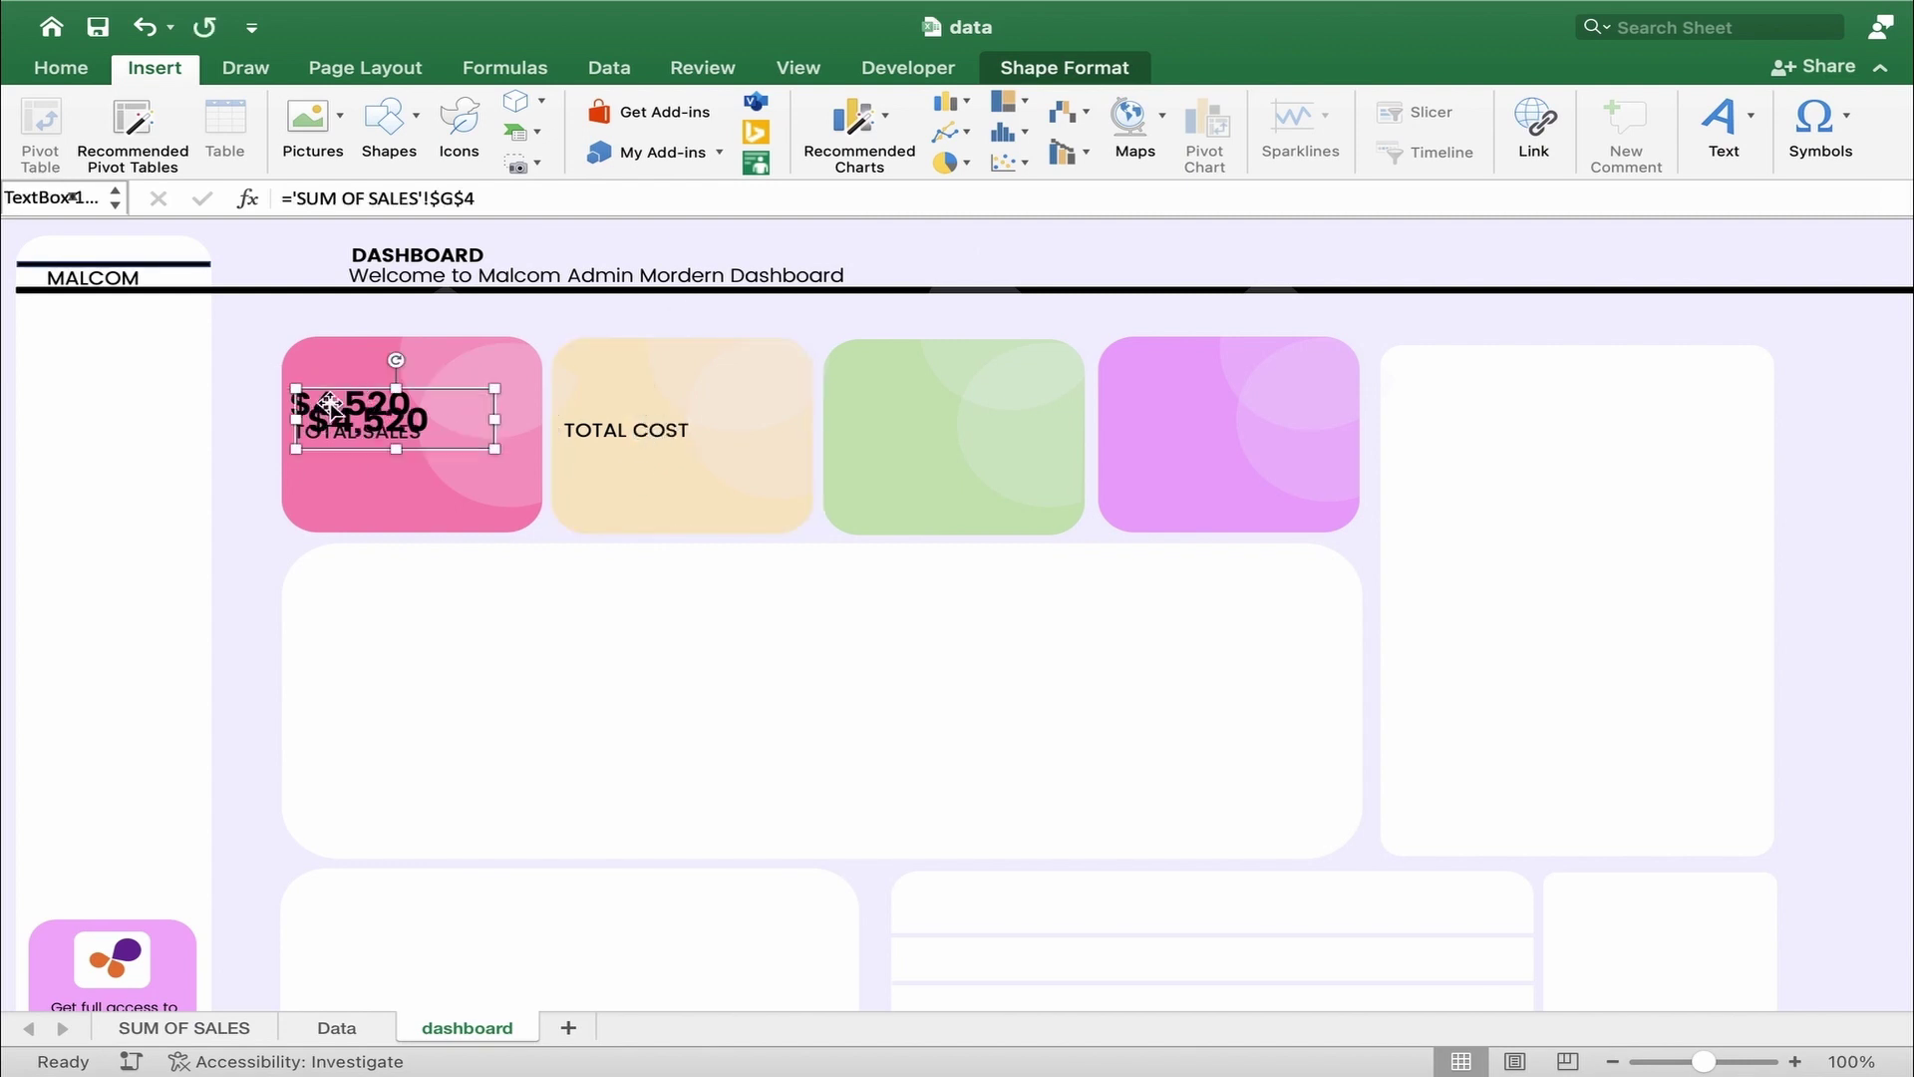
left_click_drag(372, 452, 622, 434)
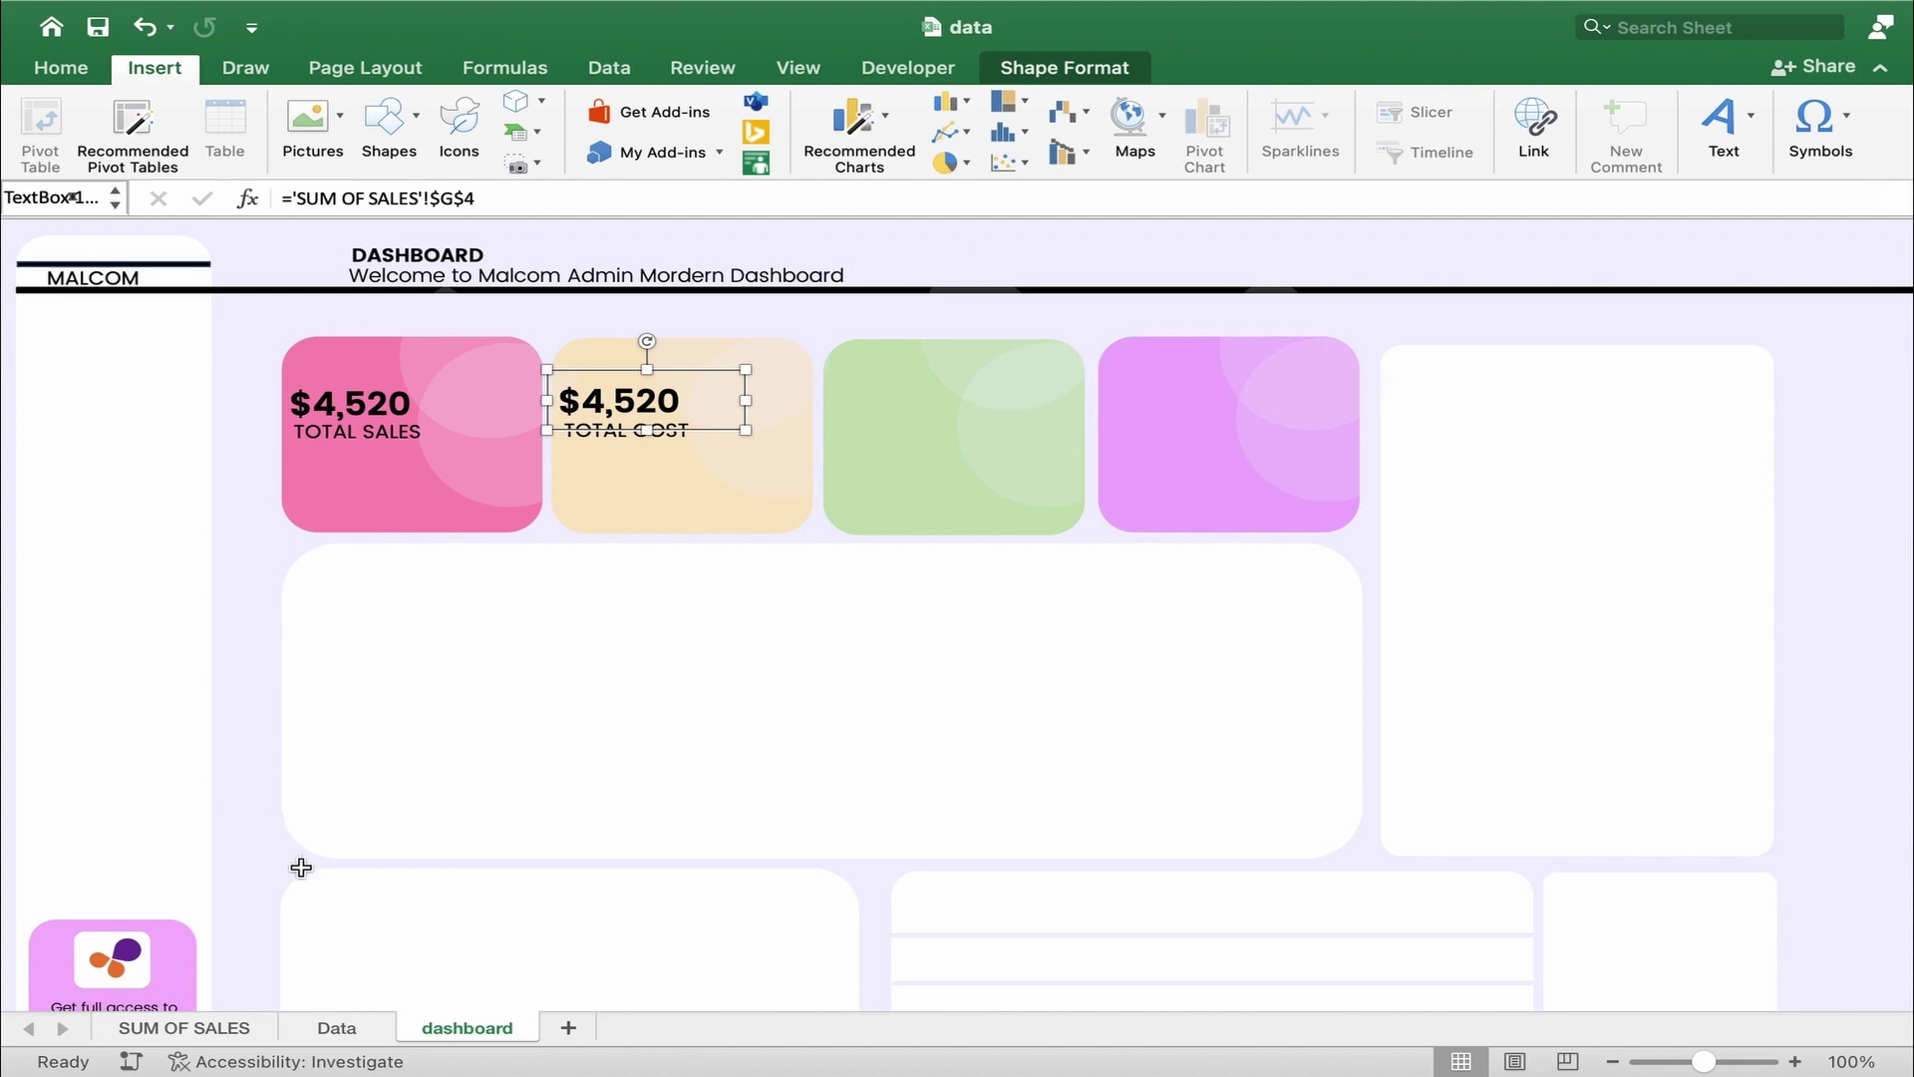
- Create a pivot table on a new worksheet from the range Data!$A$1:$T$9800, with Cost as its summed value
left_click(337, 1028)
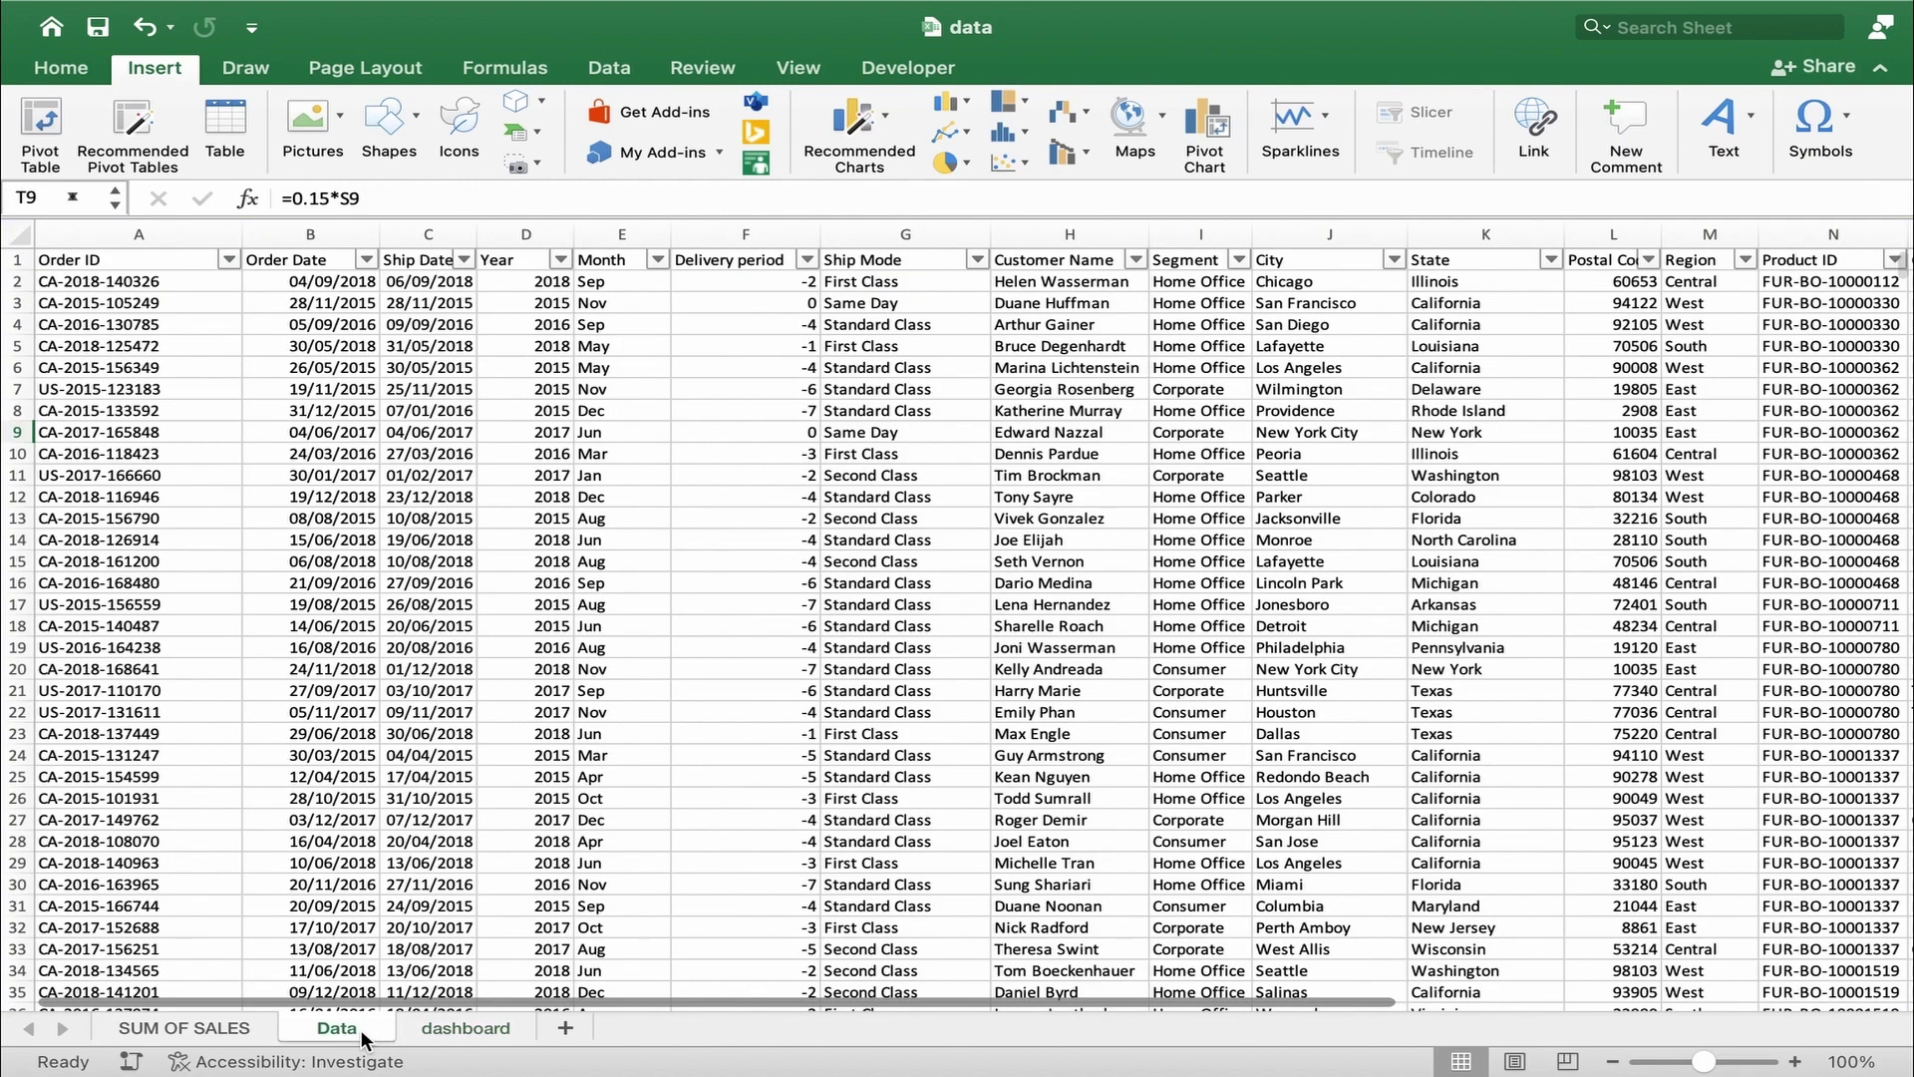
left_click(35, 137)
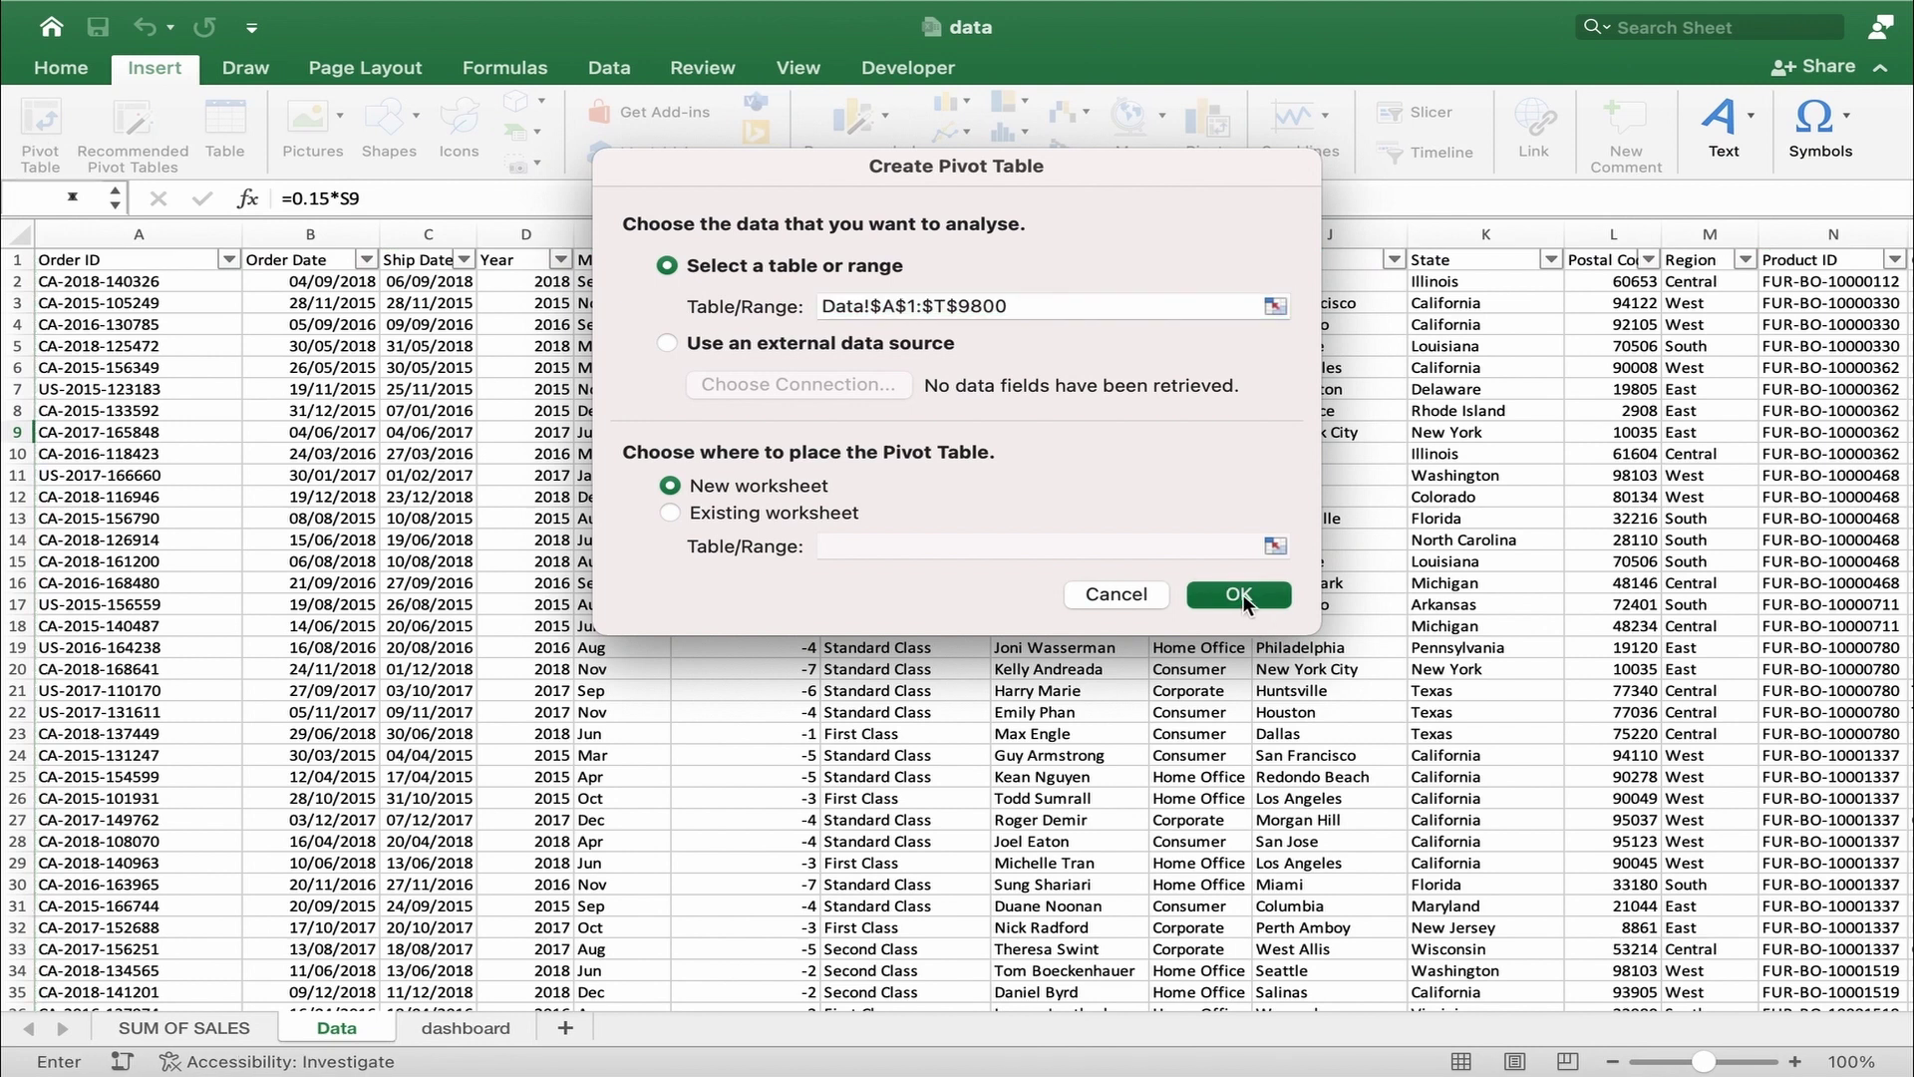
left_click(1239, 595)
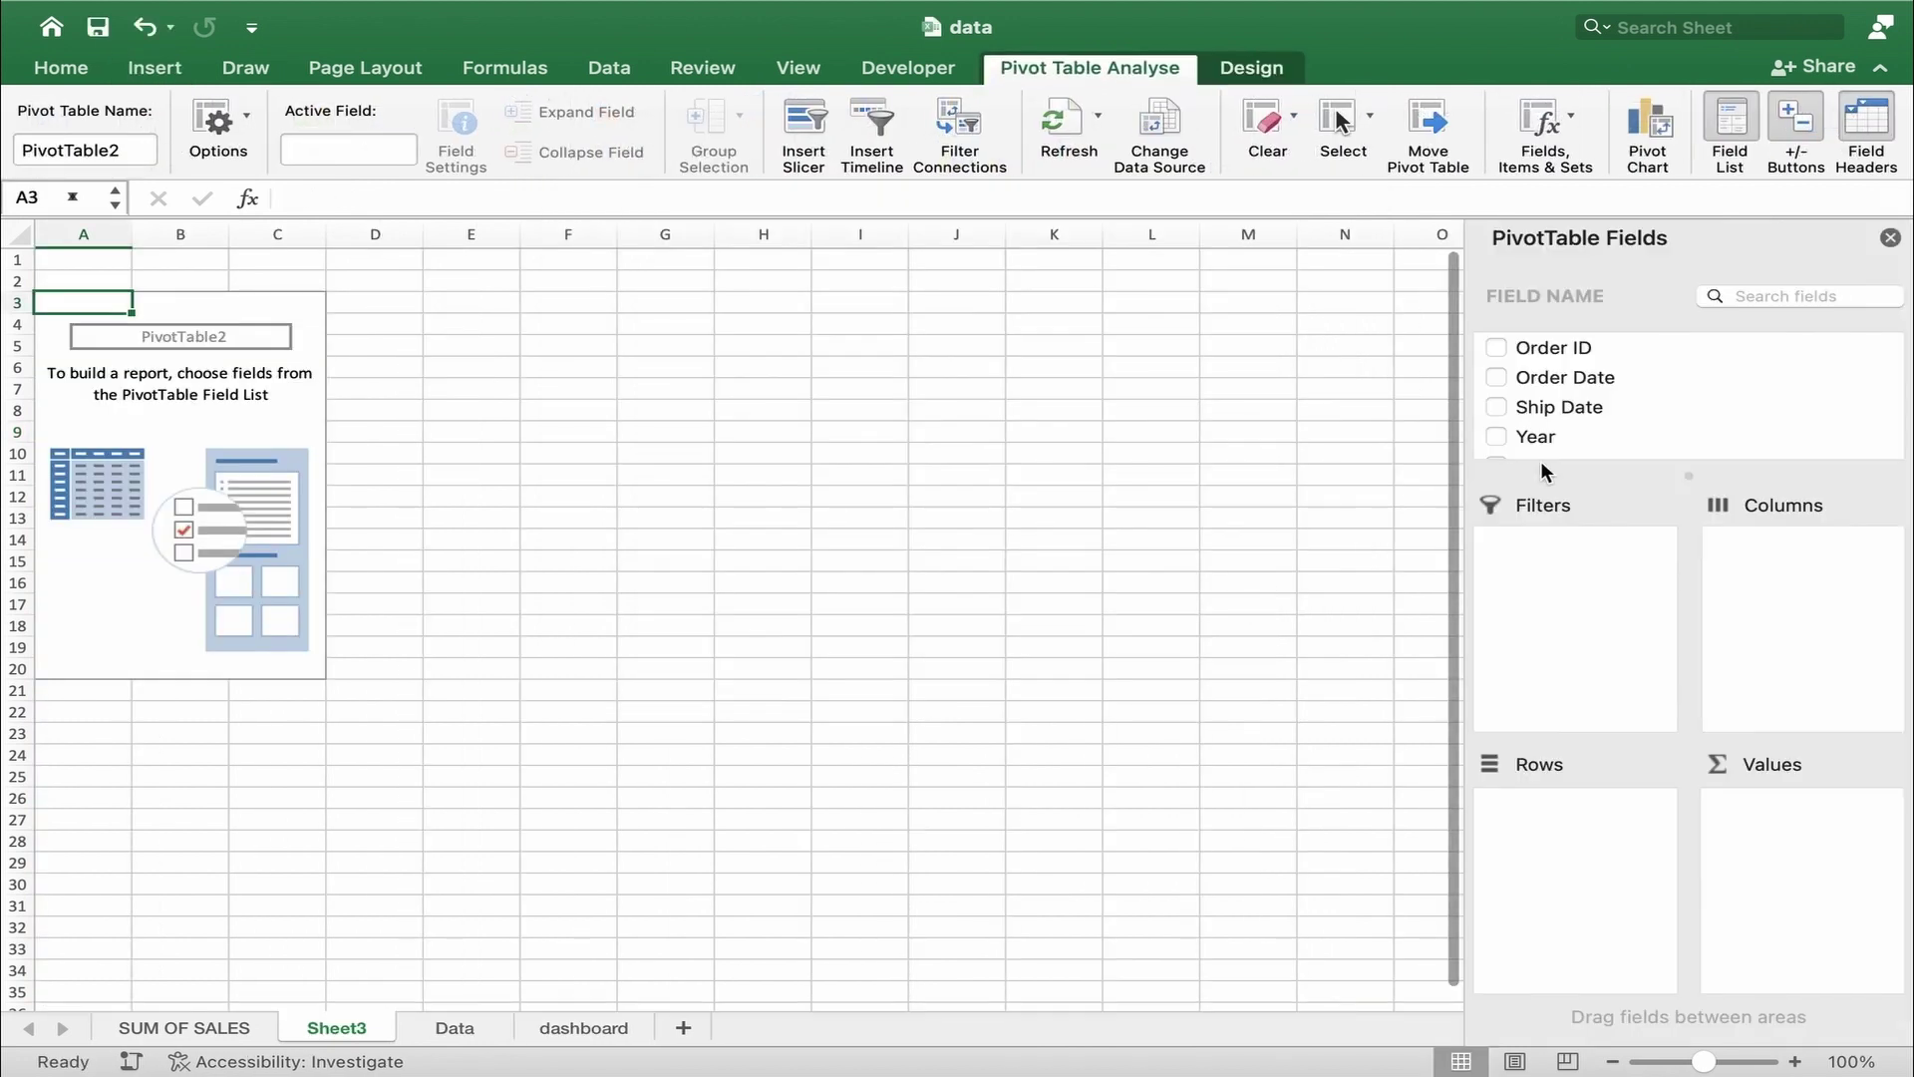
scroll(1541, 400, "down", 5)
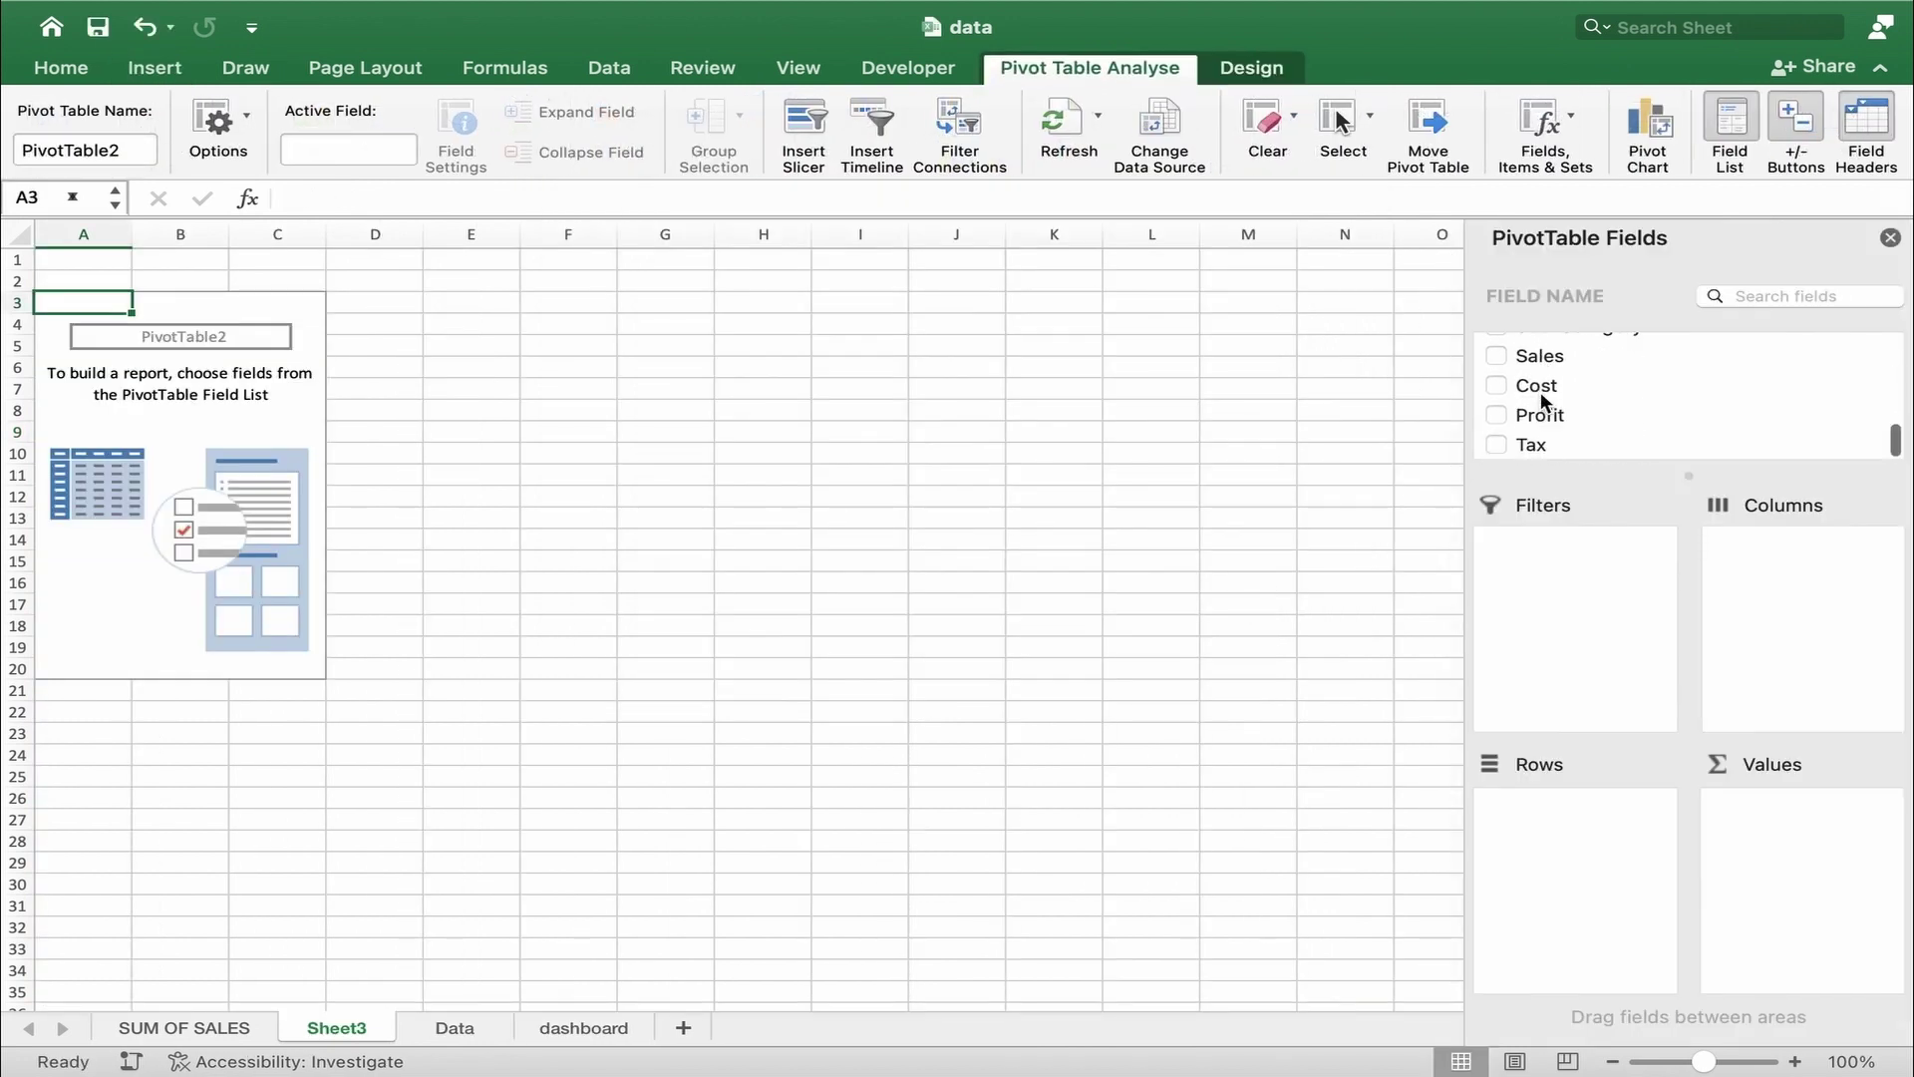
left_click(1497, 387)
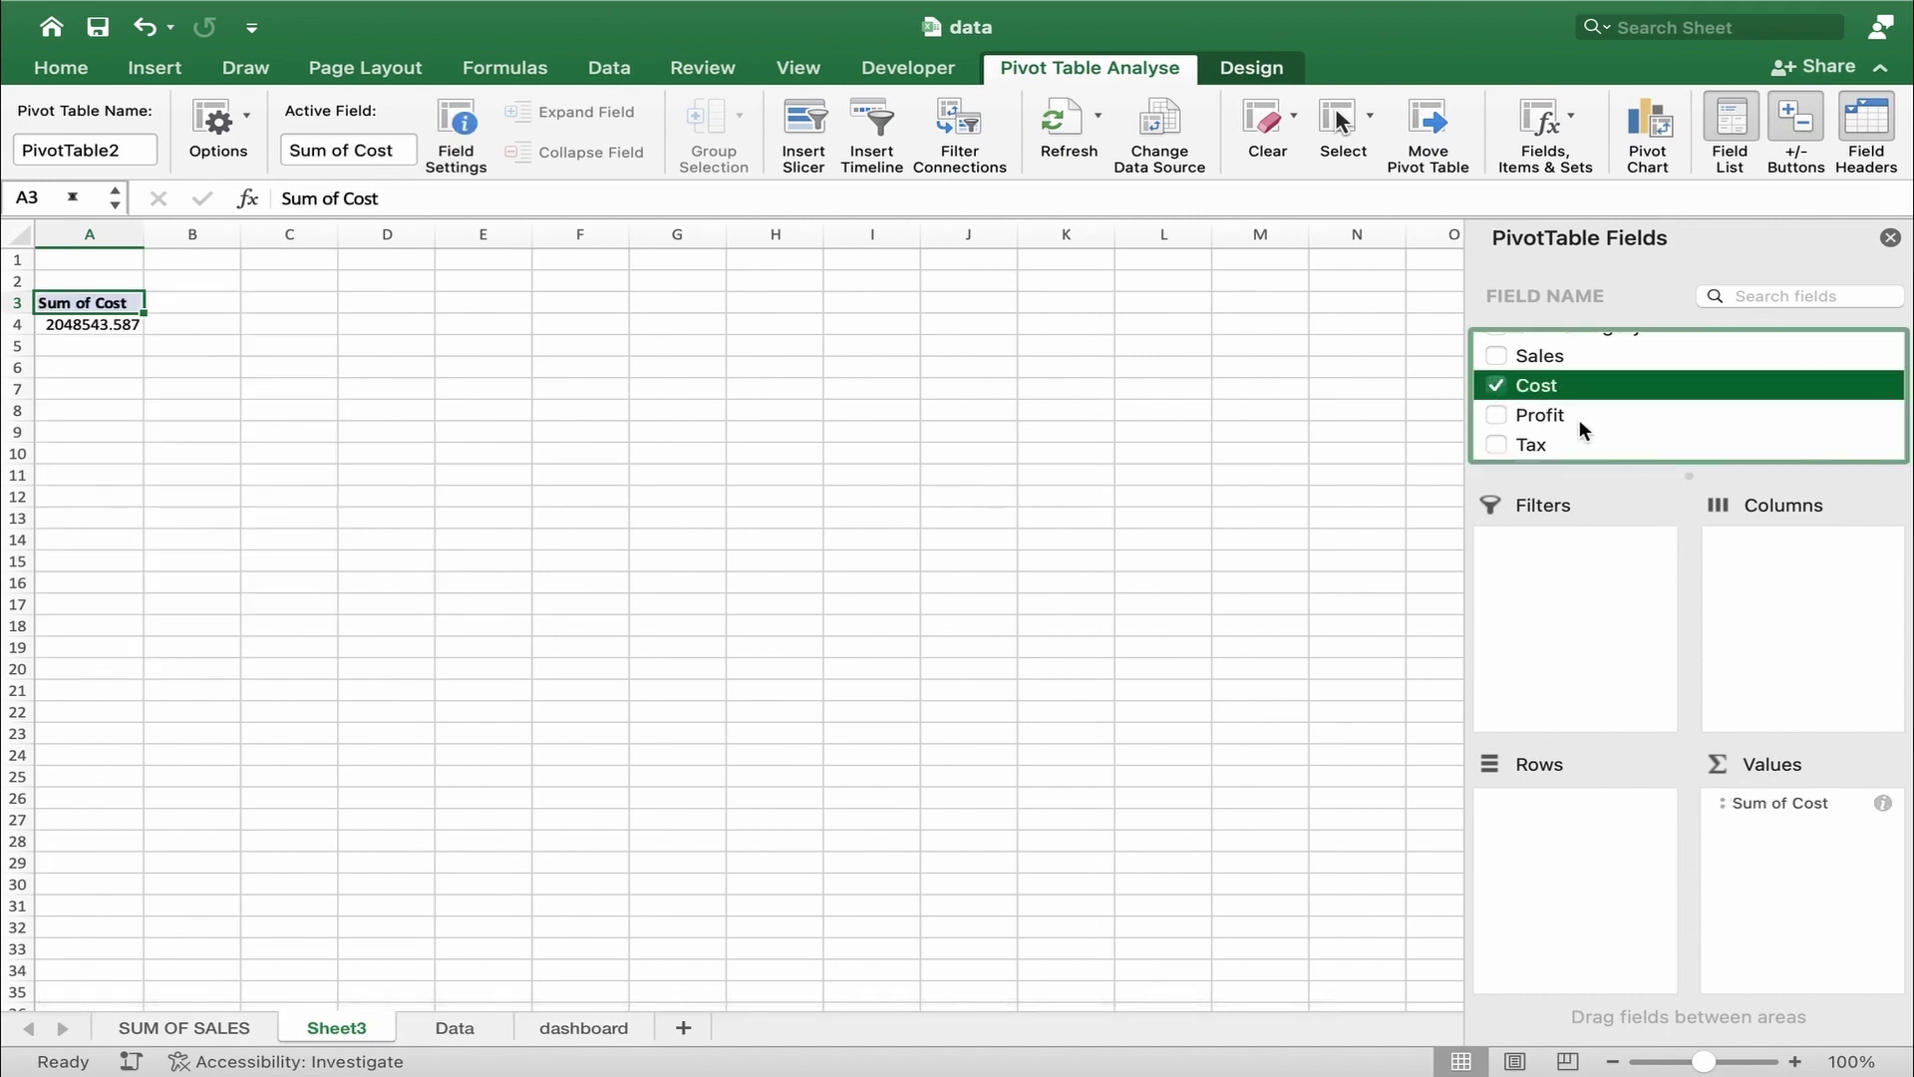
- Add the Month field to the cost pivot table as row labels
scroll(1550, 431, "down", 1)
scroll(1550, 431, "up", 10)
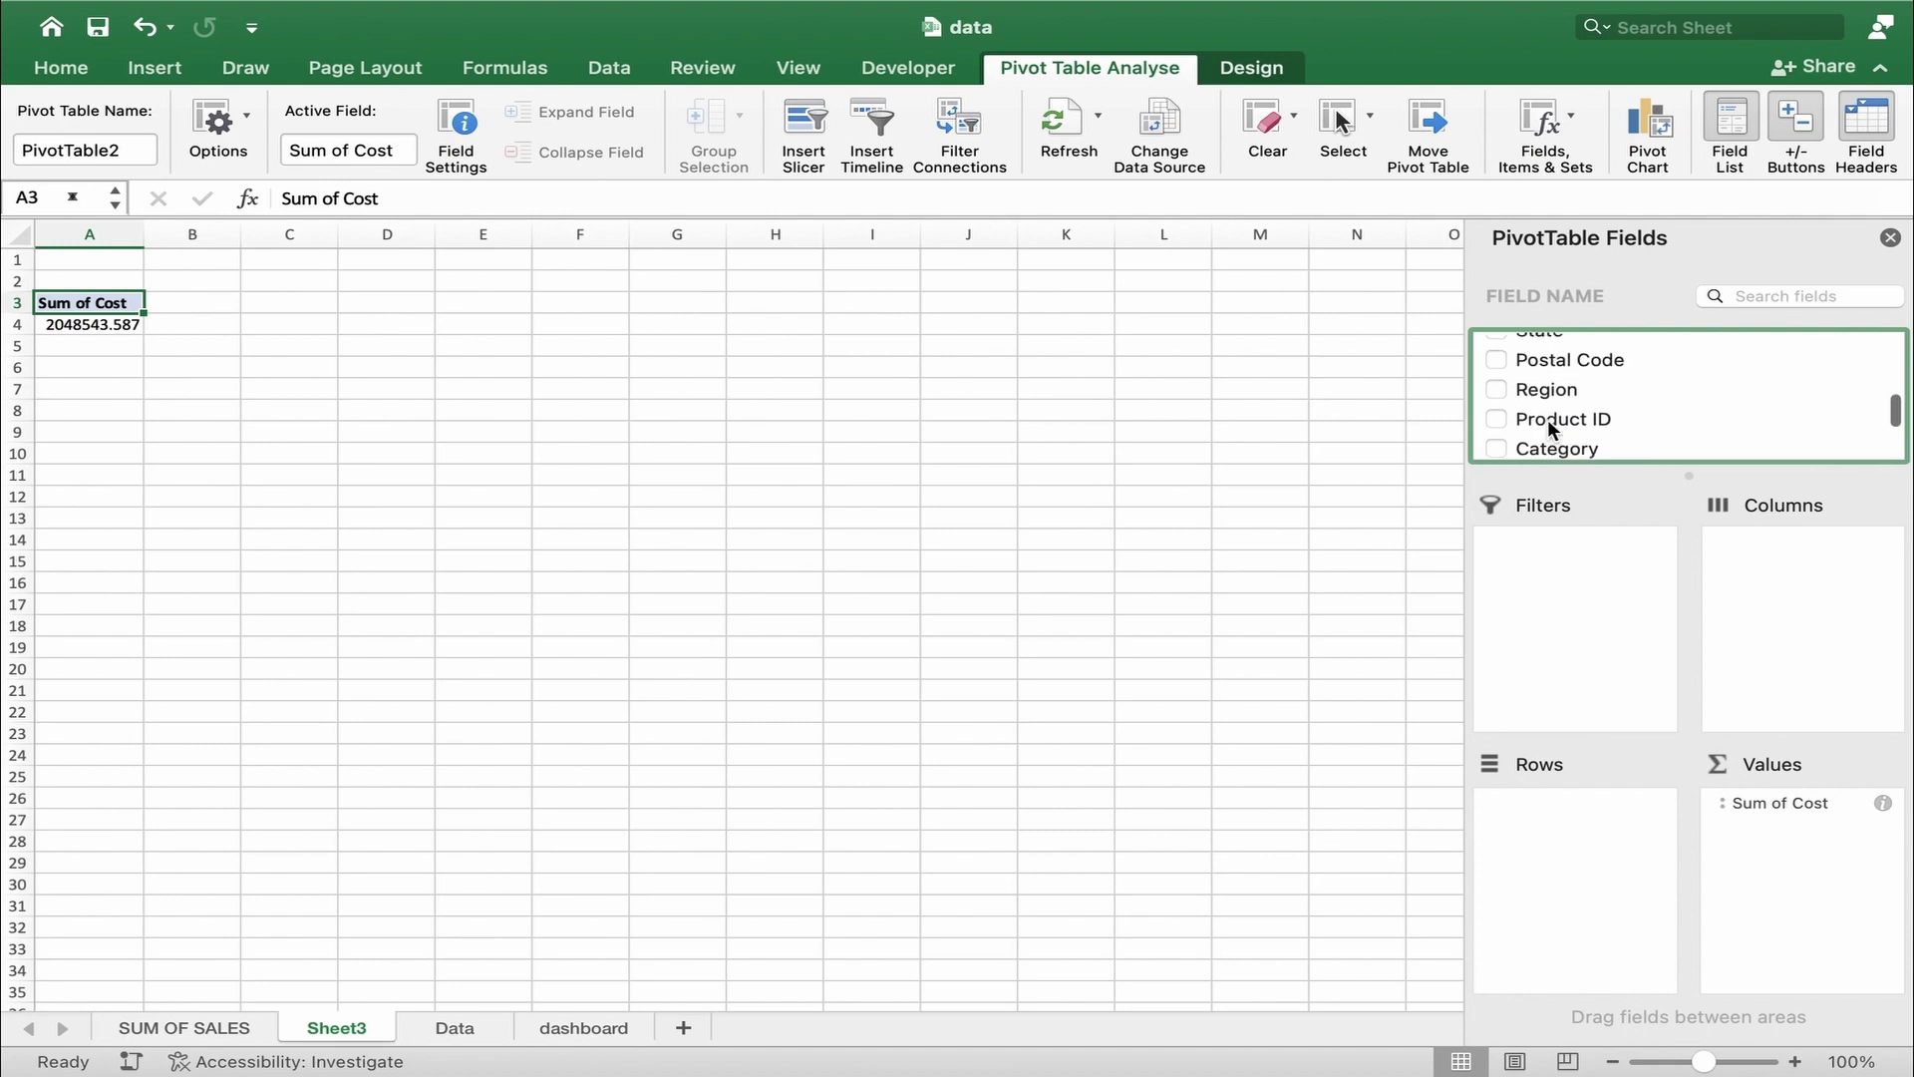
left_click(1498, 441)
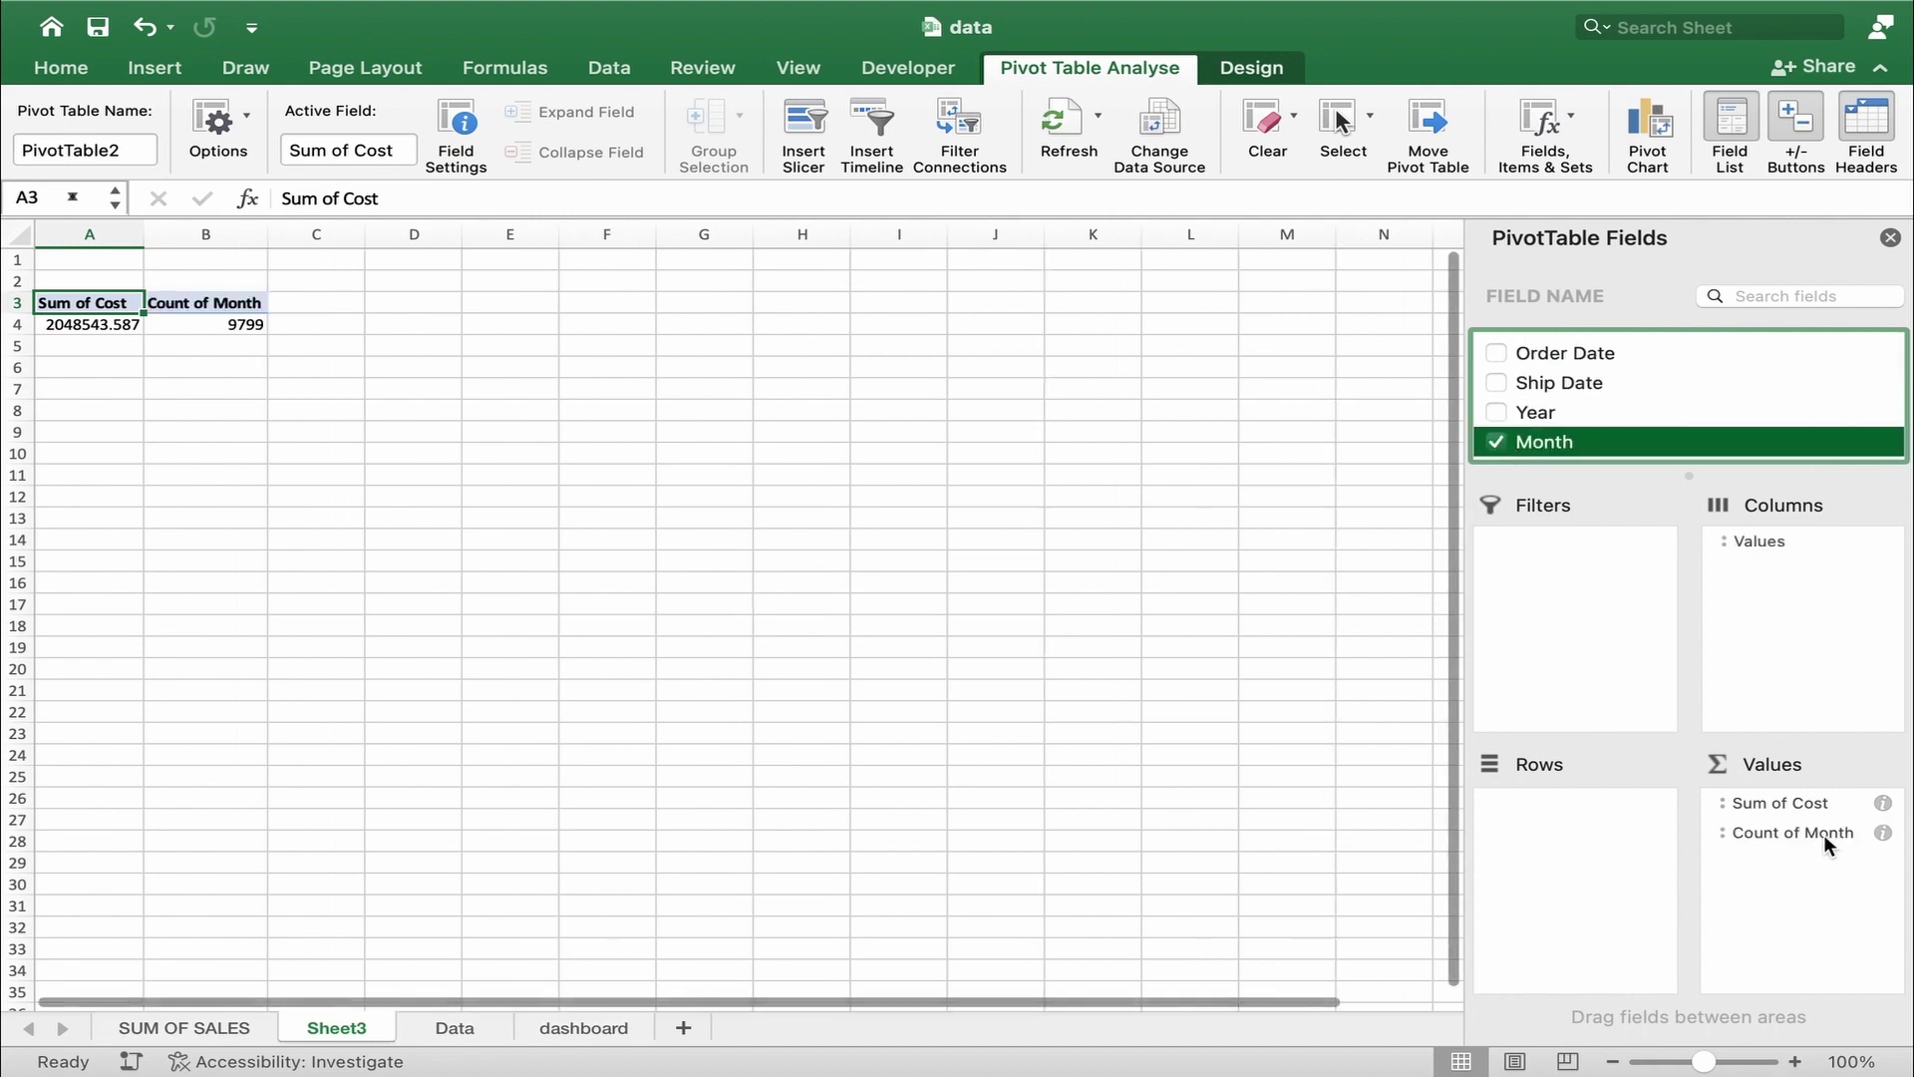
left_click_drag(1825, 836, 1595, 836)
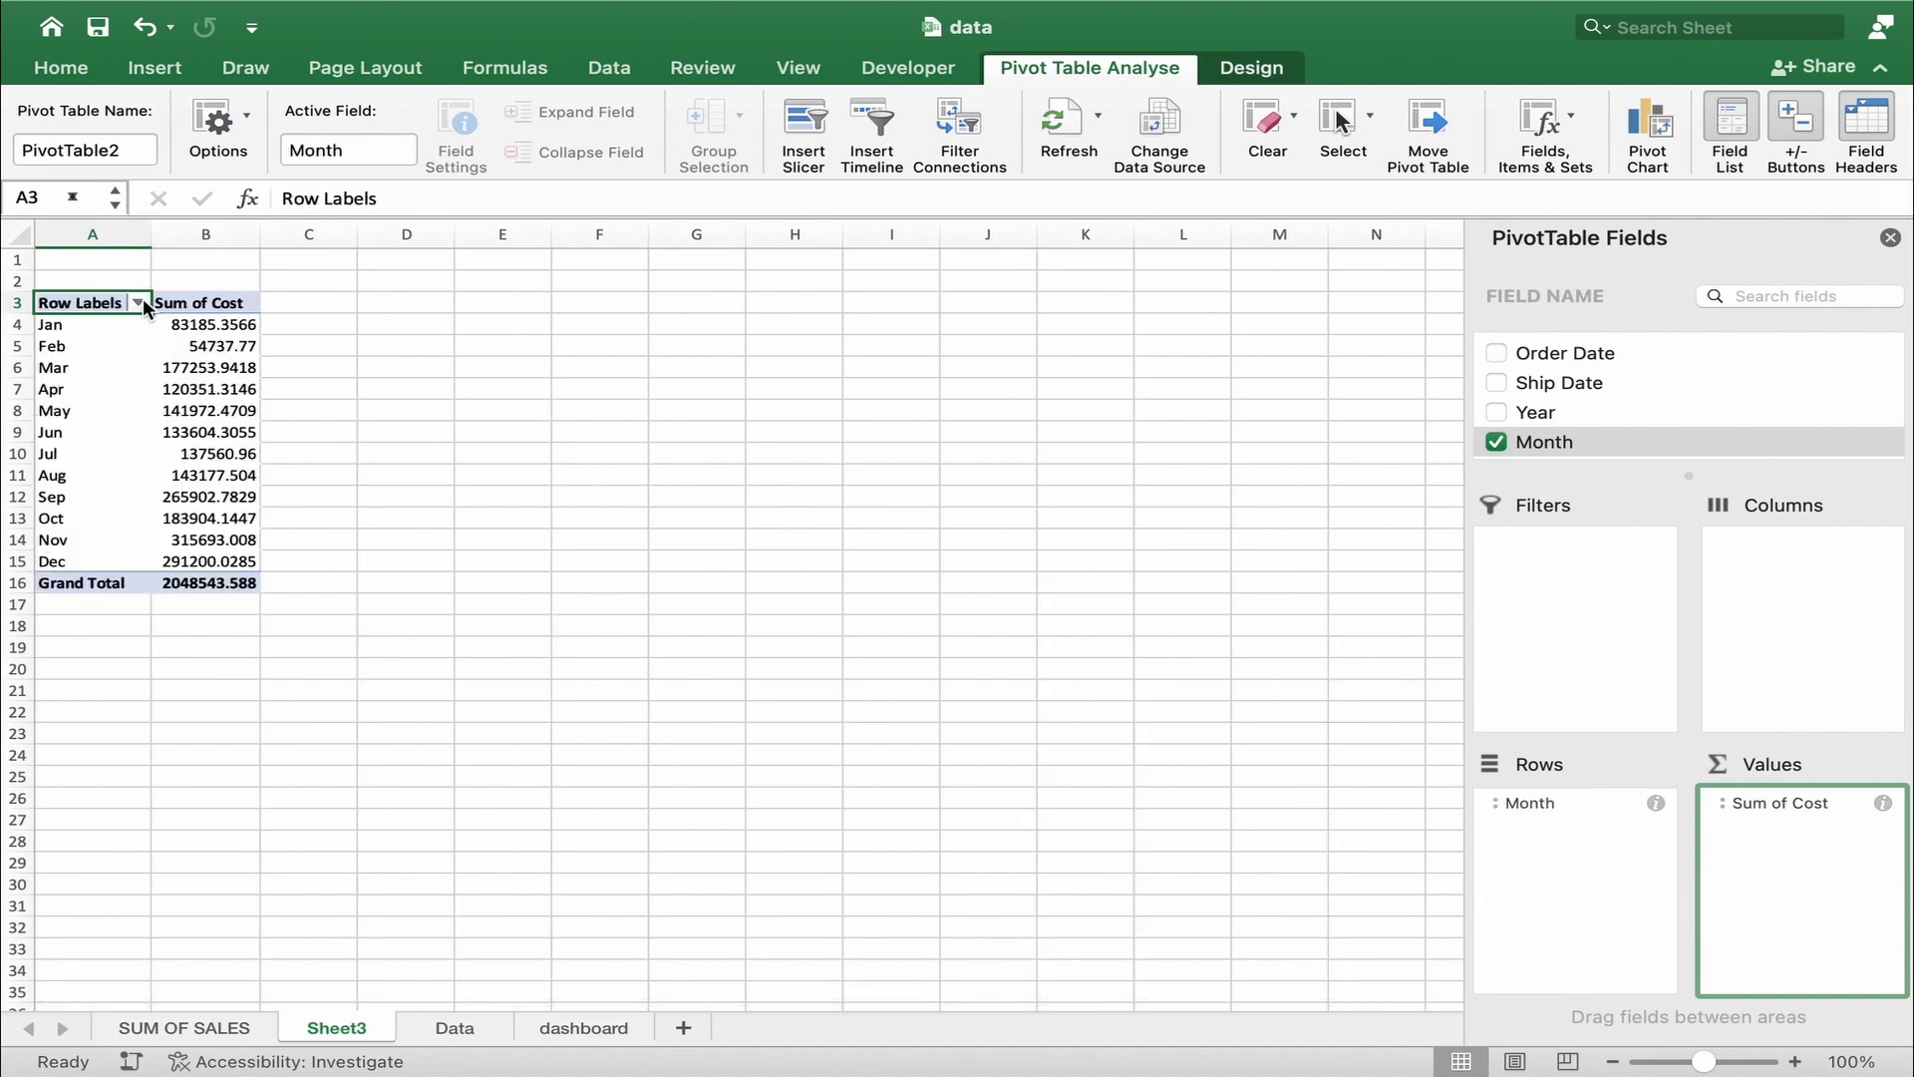
- Insert a Month slicer for the cost pivot table and filter it to Jan
left_click(154, 67)
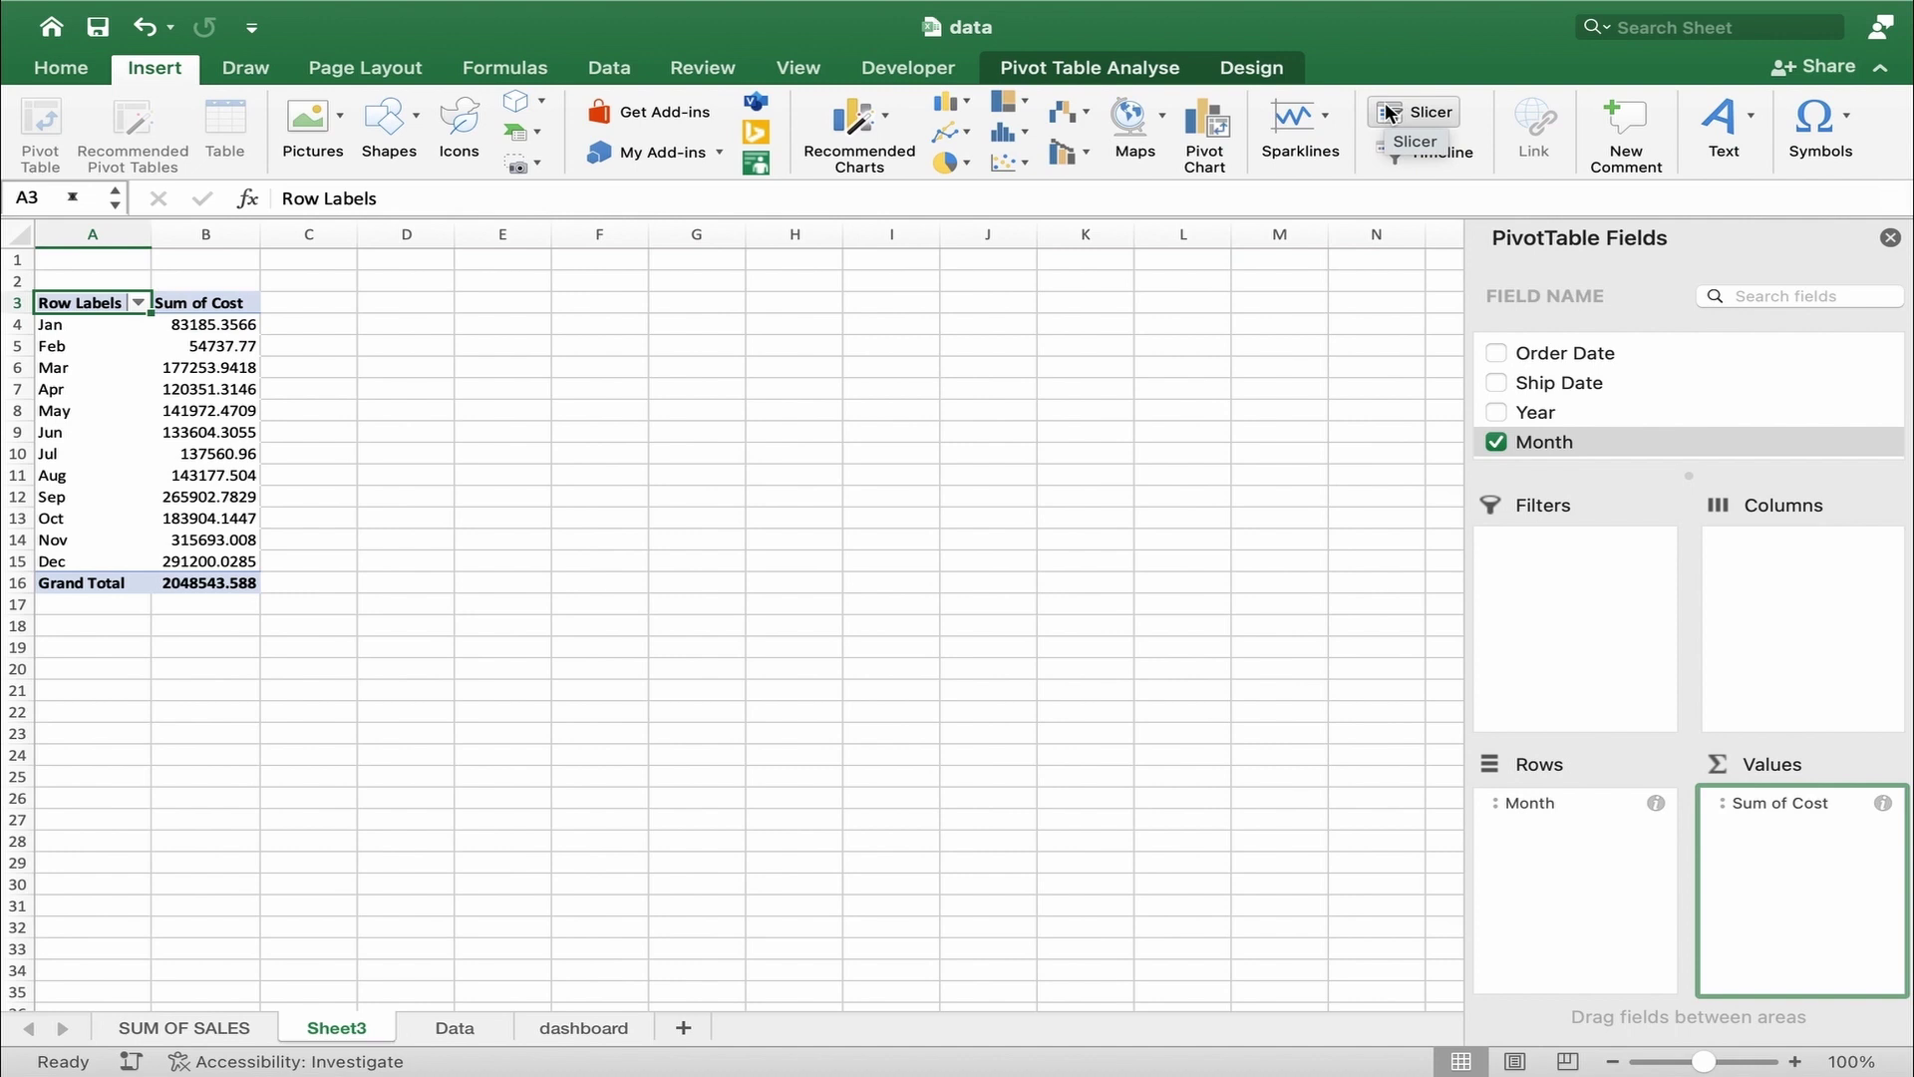
left_click(1392, 111)
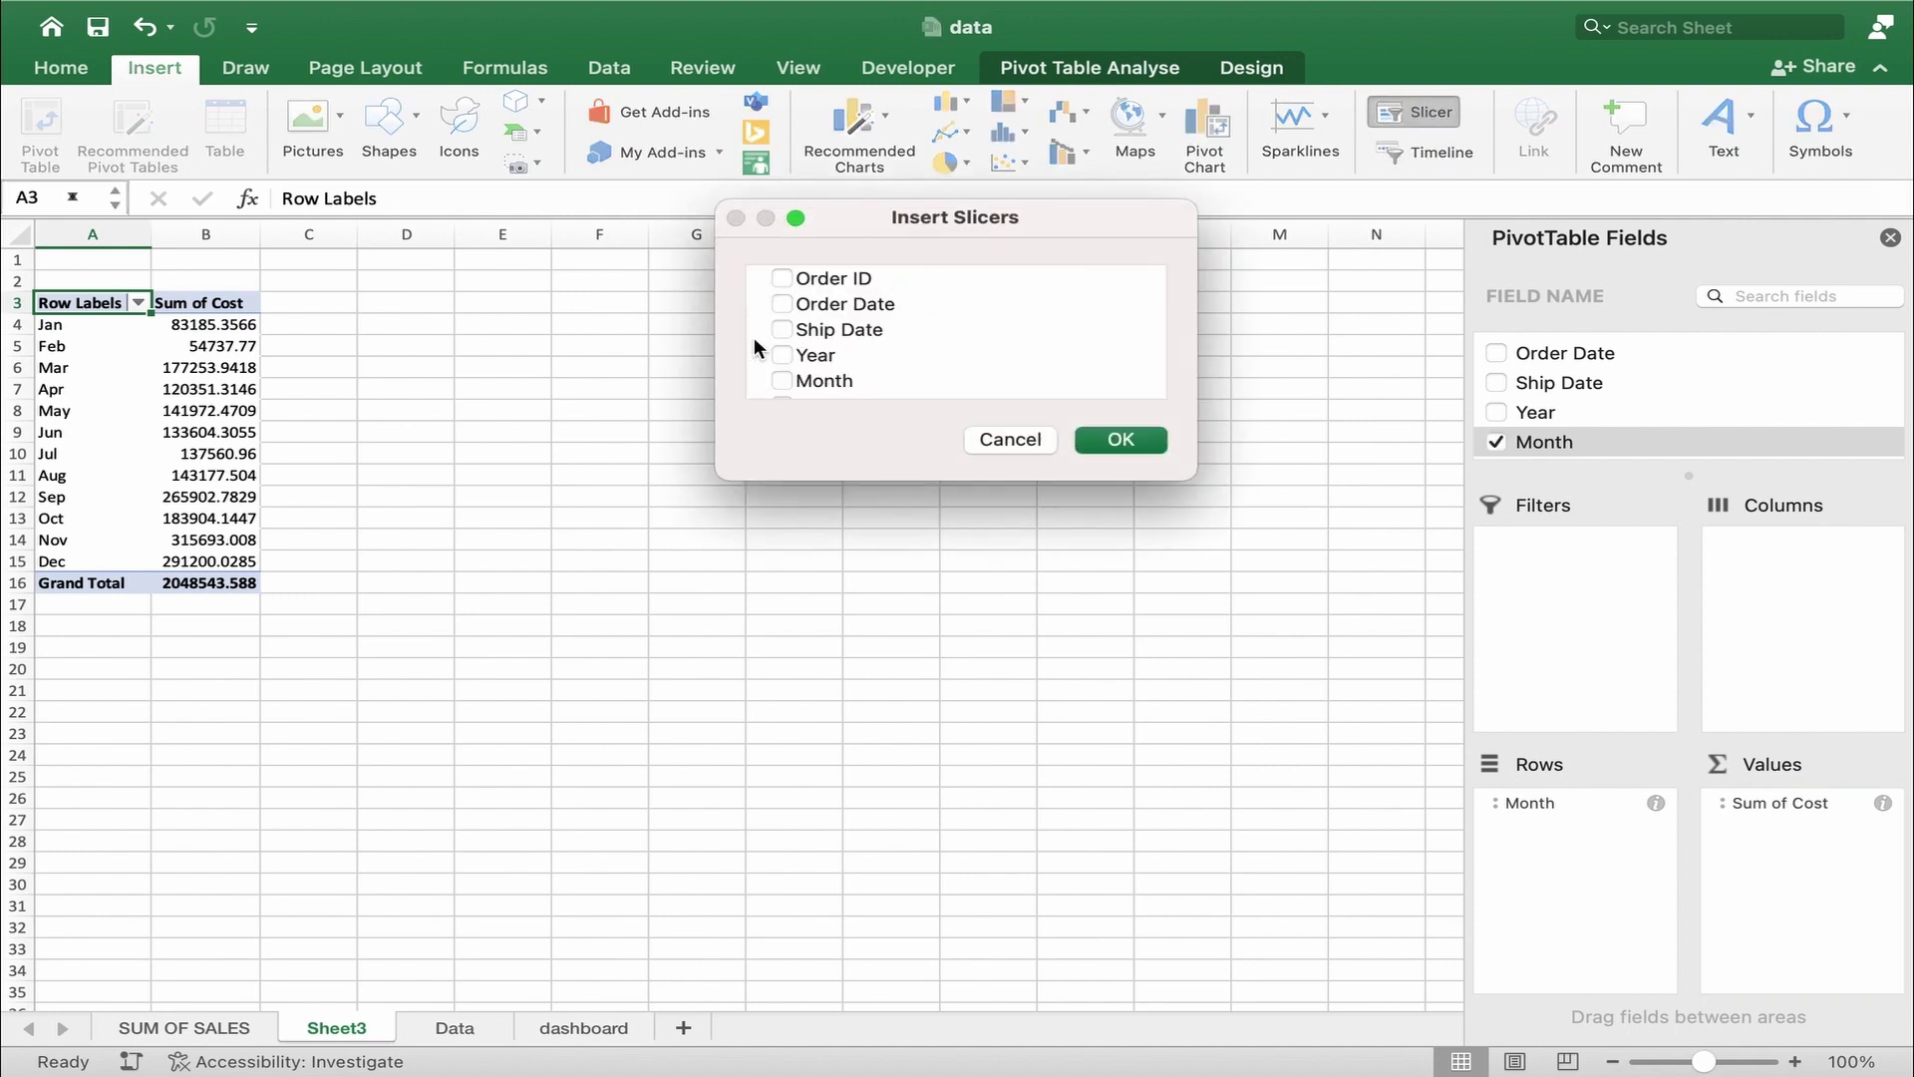
left_click(1088, 444)
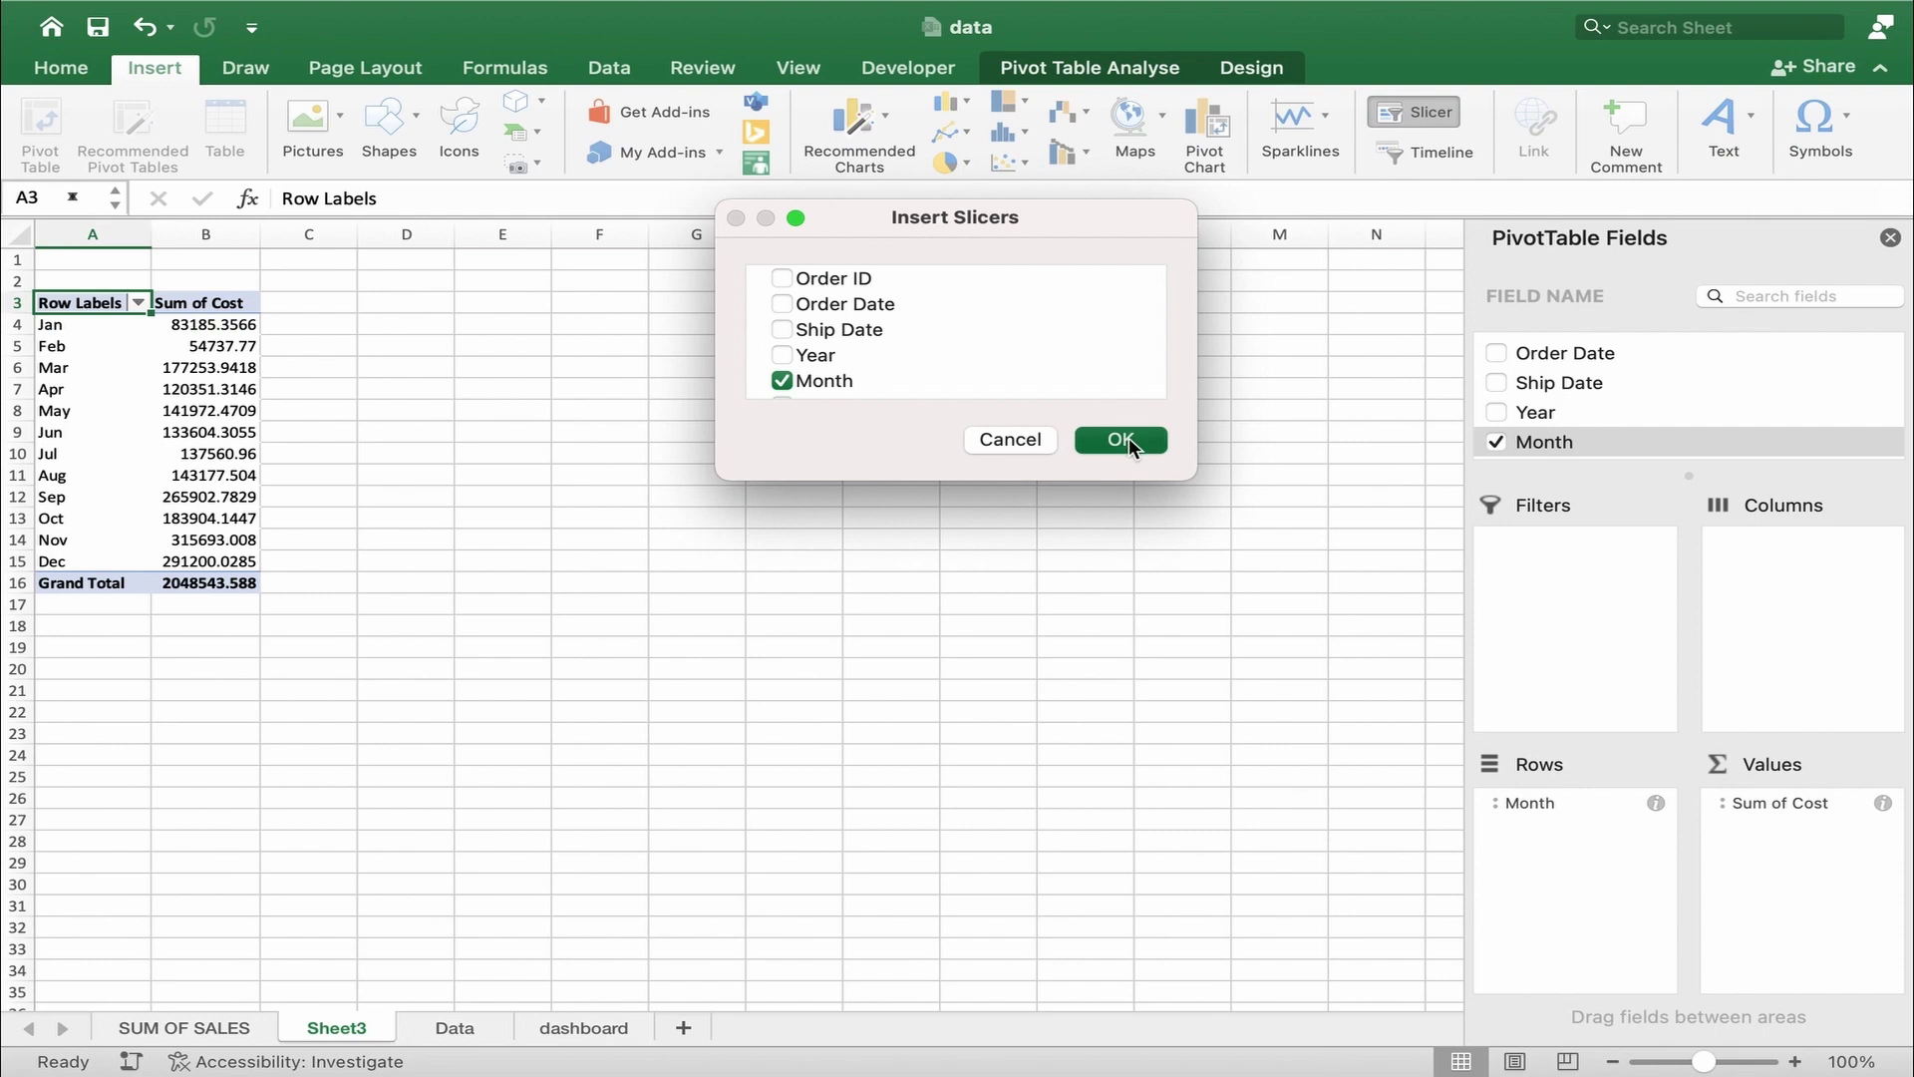
left_click(764, 555)
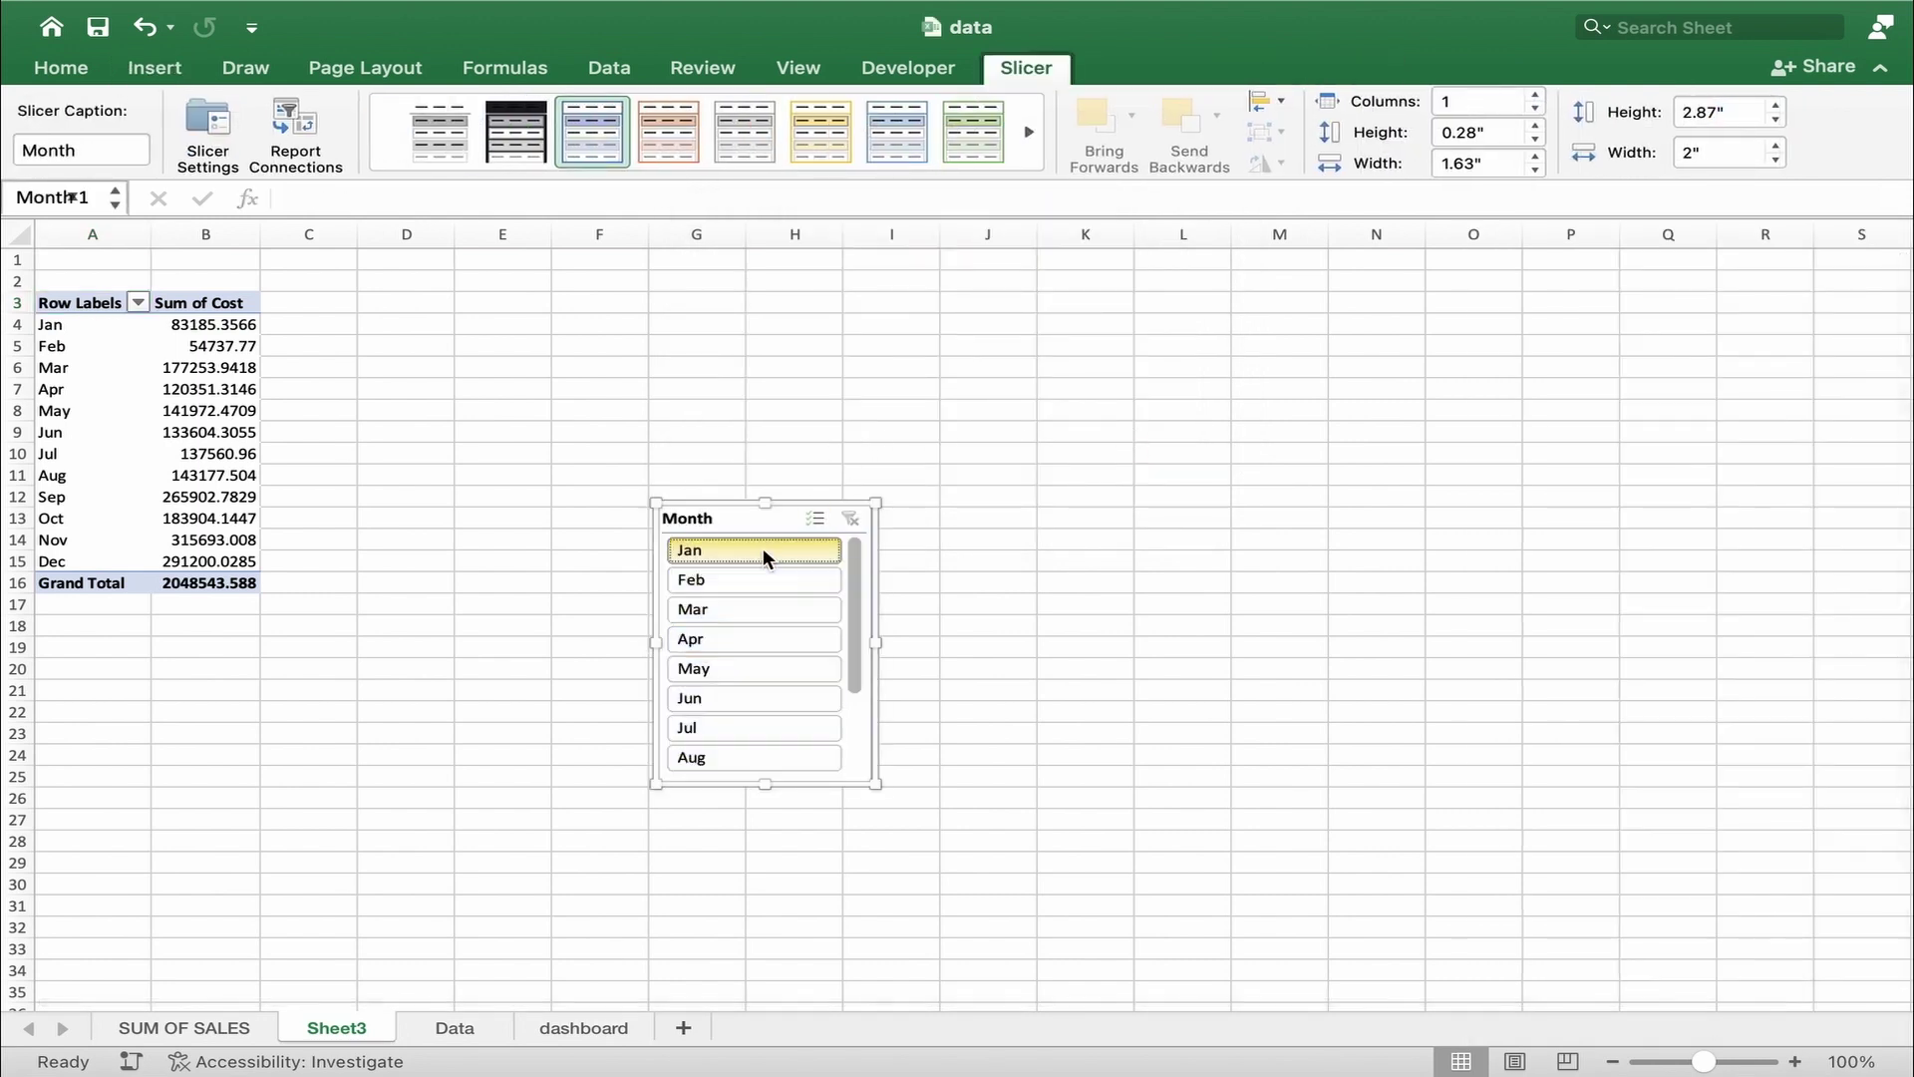
- Link cell E4 to the pivot table's month label in cell A4
left_click(498, 329)
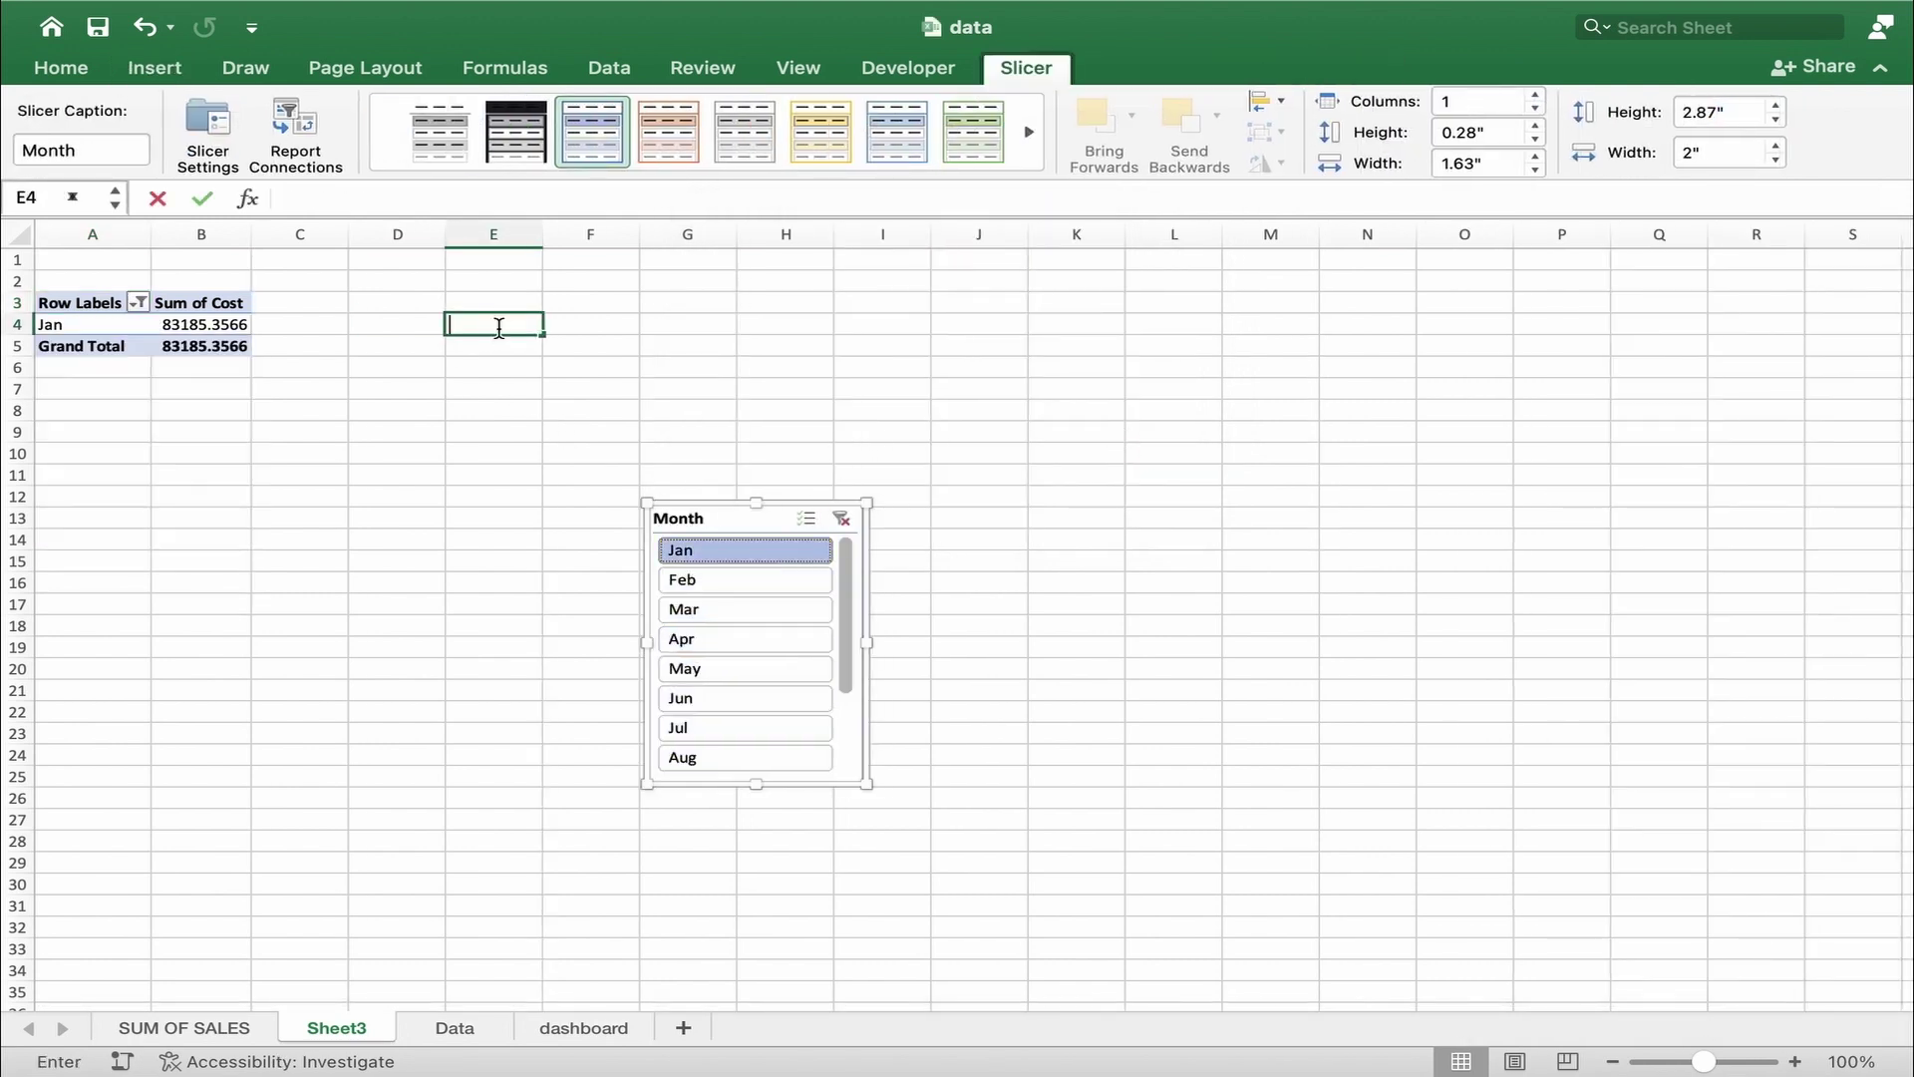
type("=")
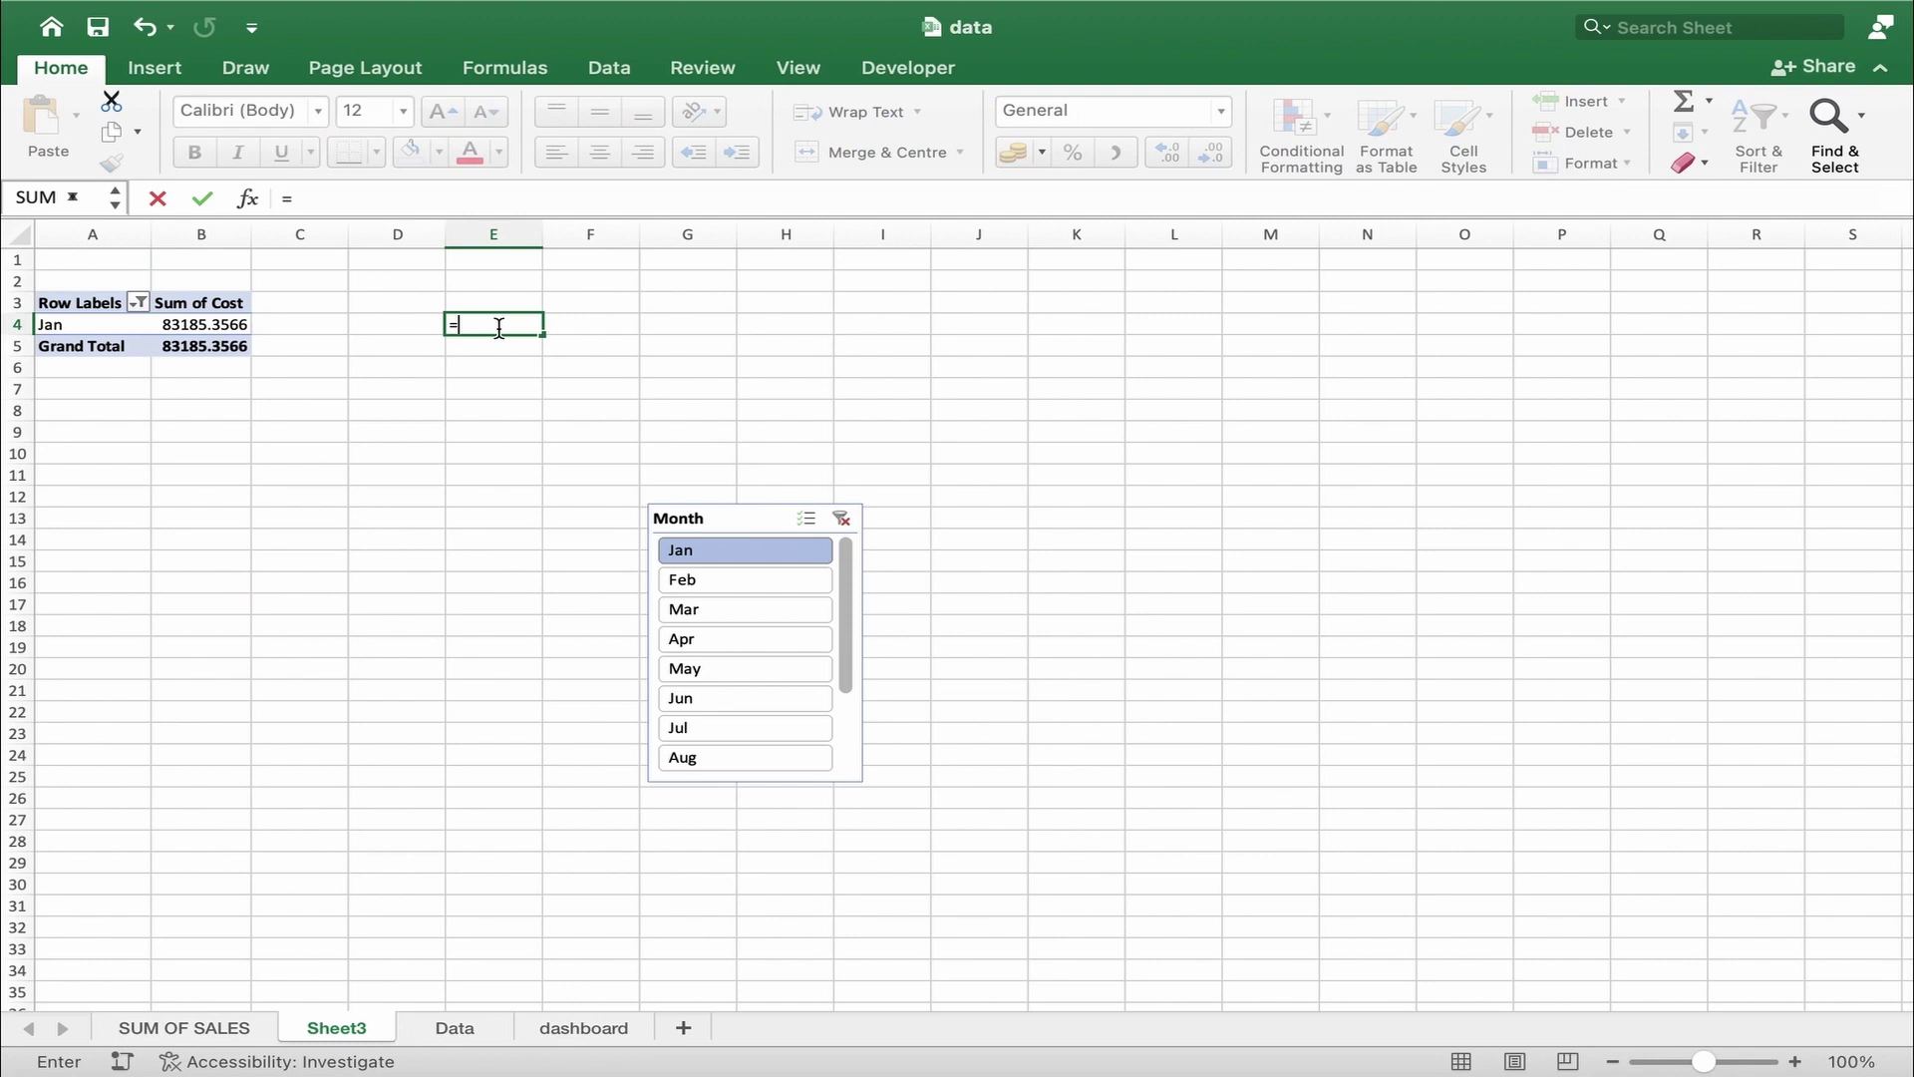
left_click(45, 324)
key("Return")
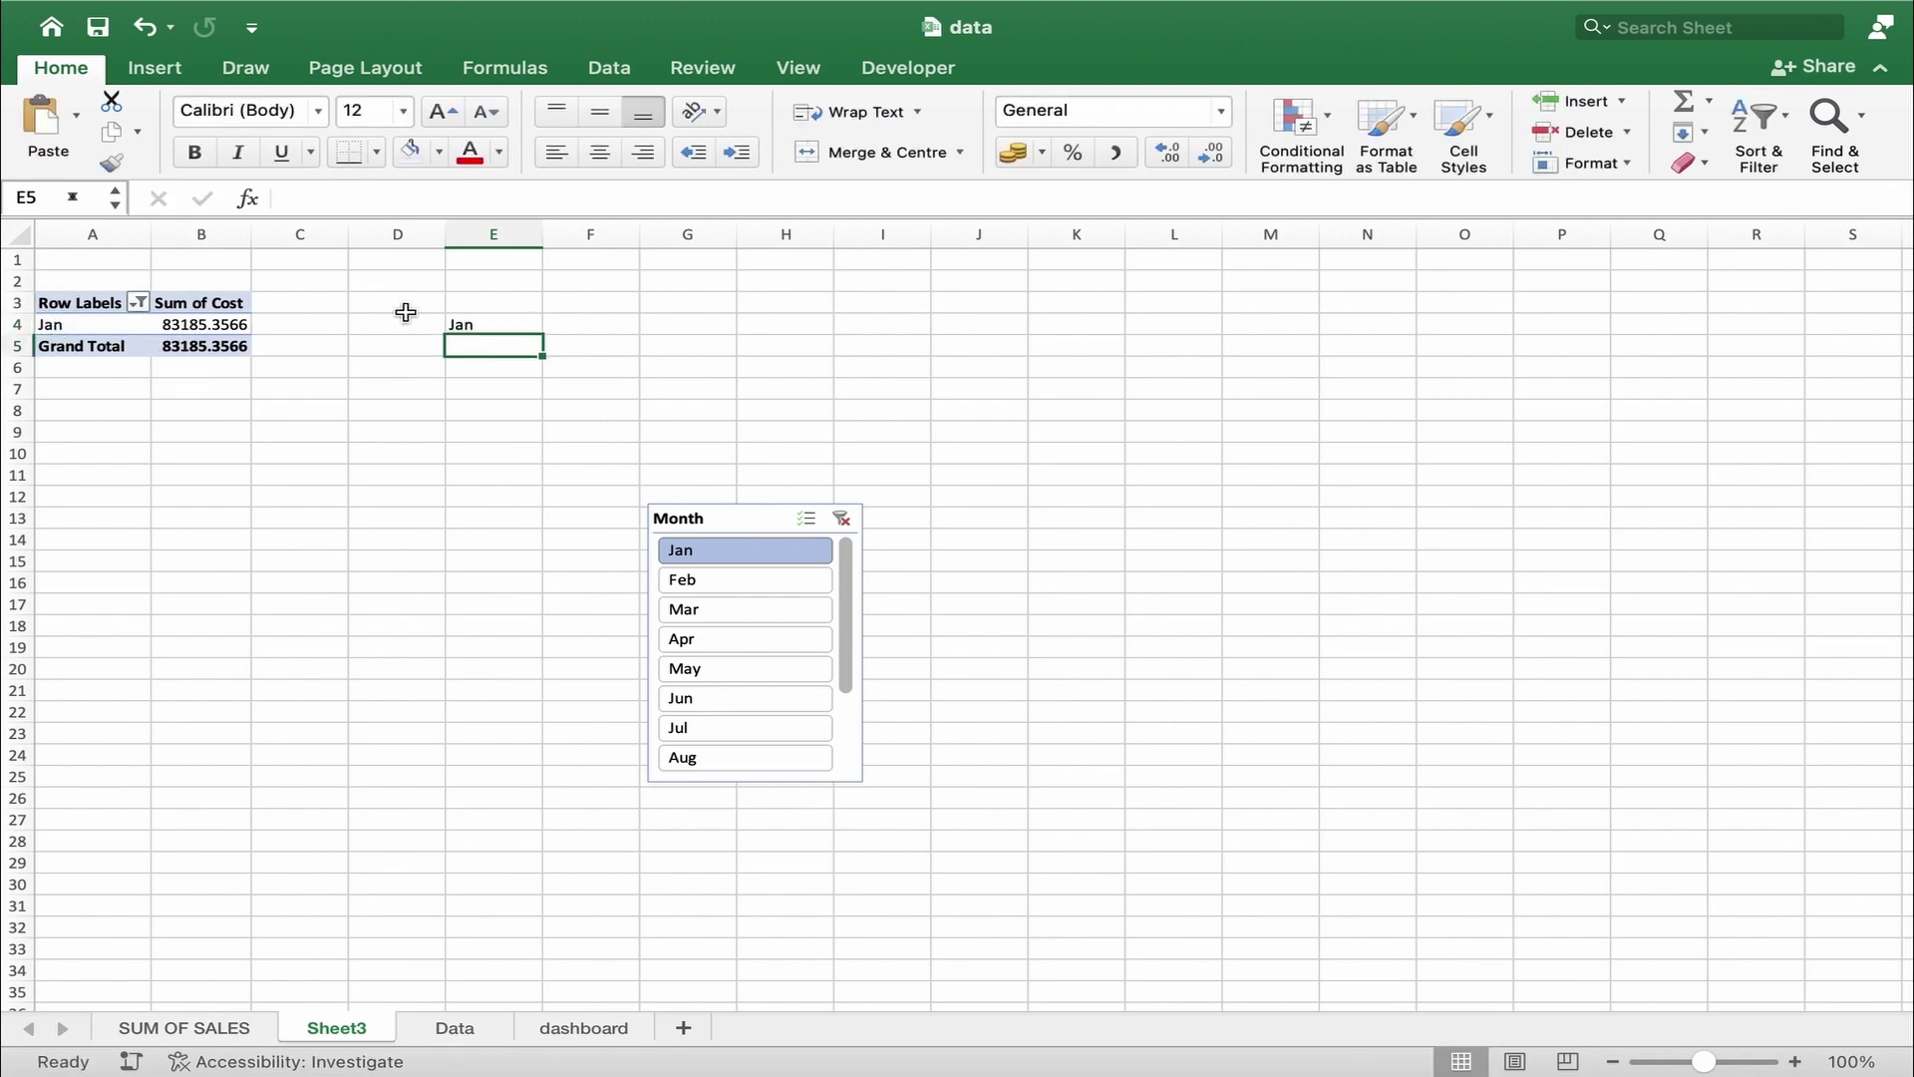
- Enter =GETPIVOTDATA("Cost",$A$3,"Month",E4) in cell F4 to return the cost for the month in E4
double_click(584, 329)
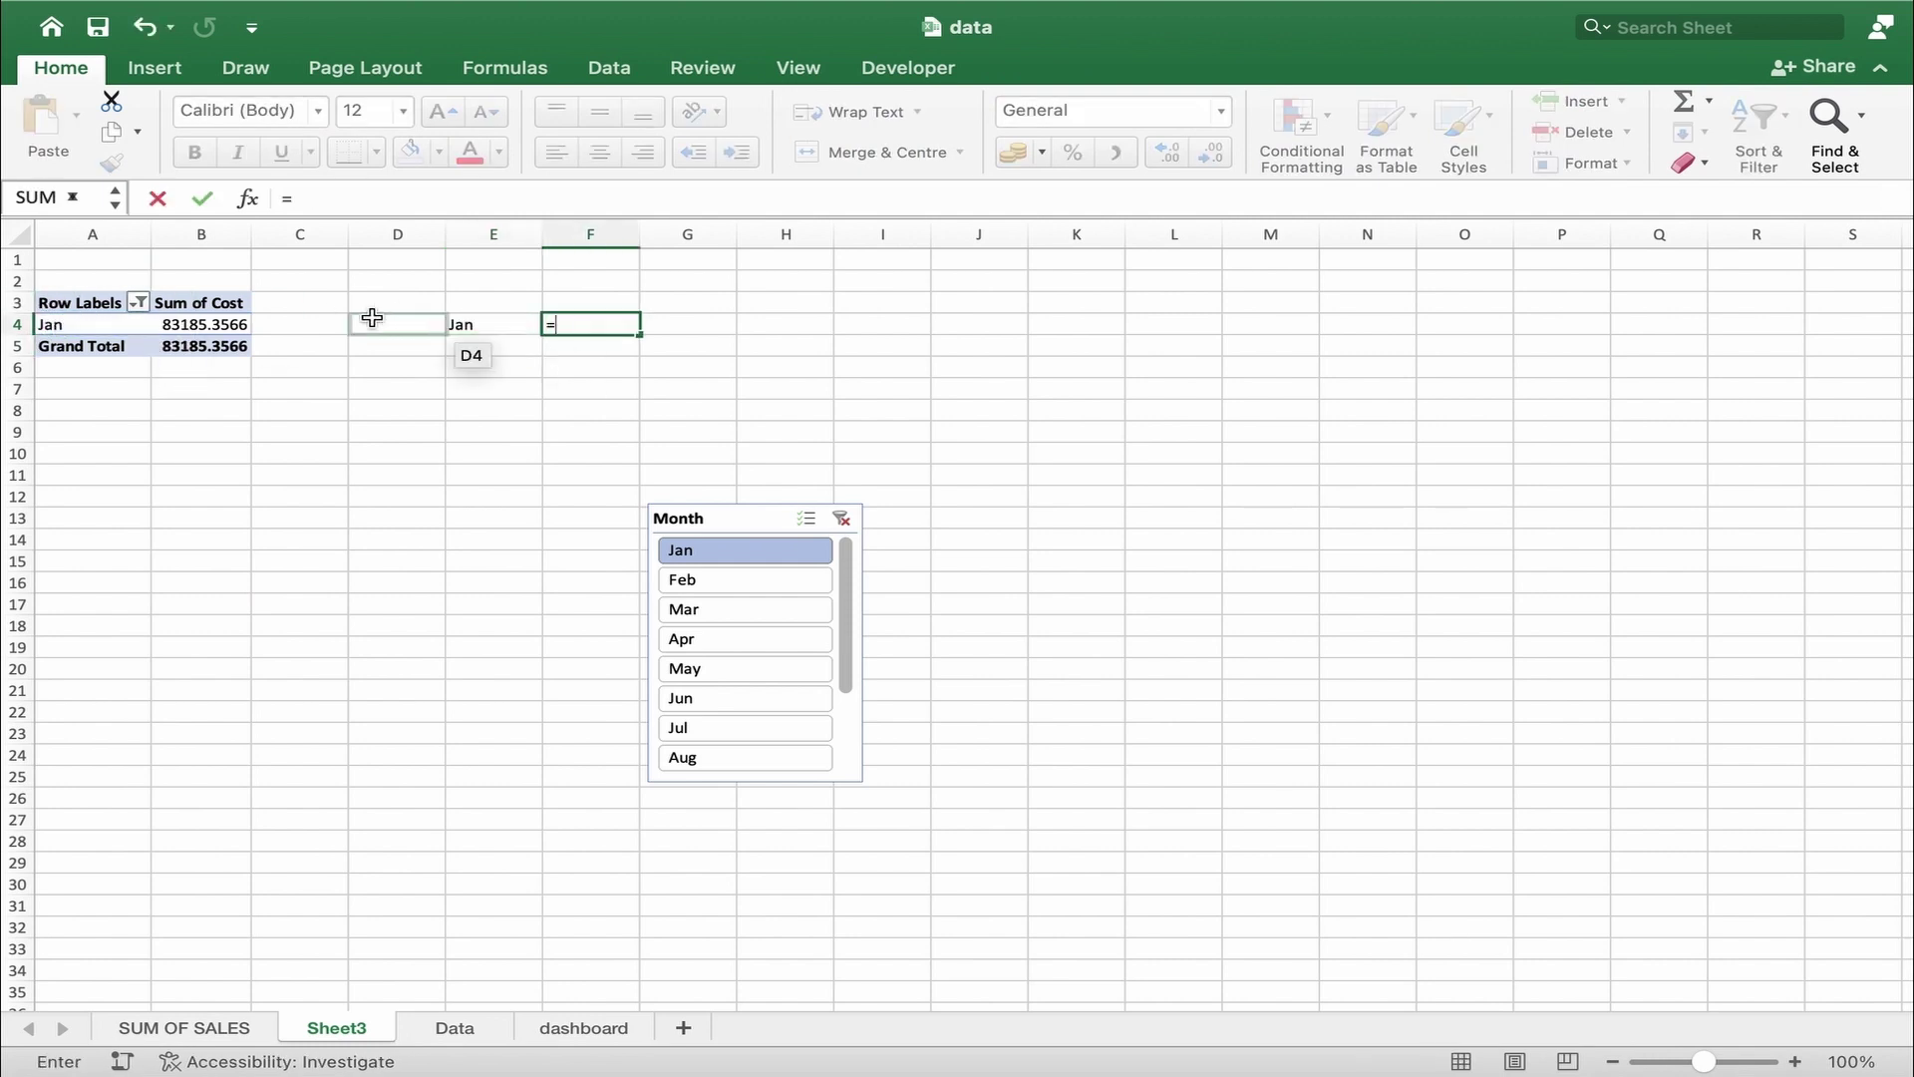
left_click(207, 324)
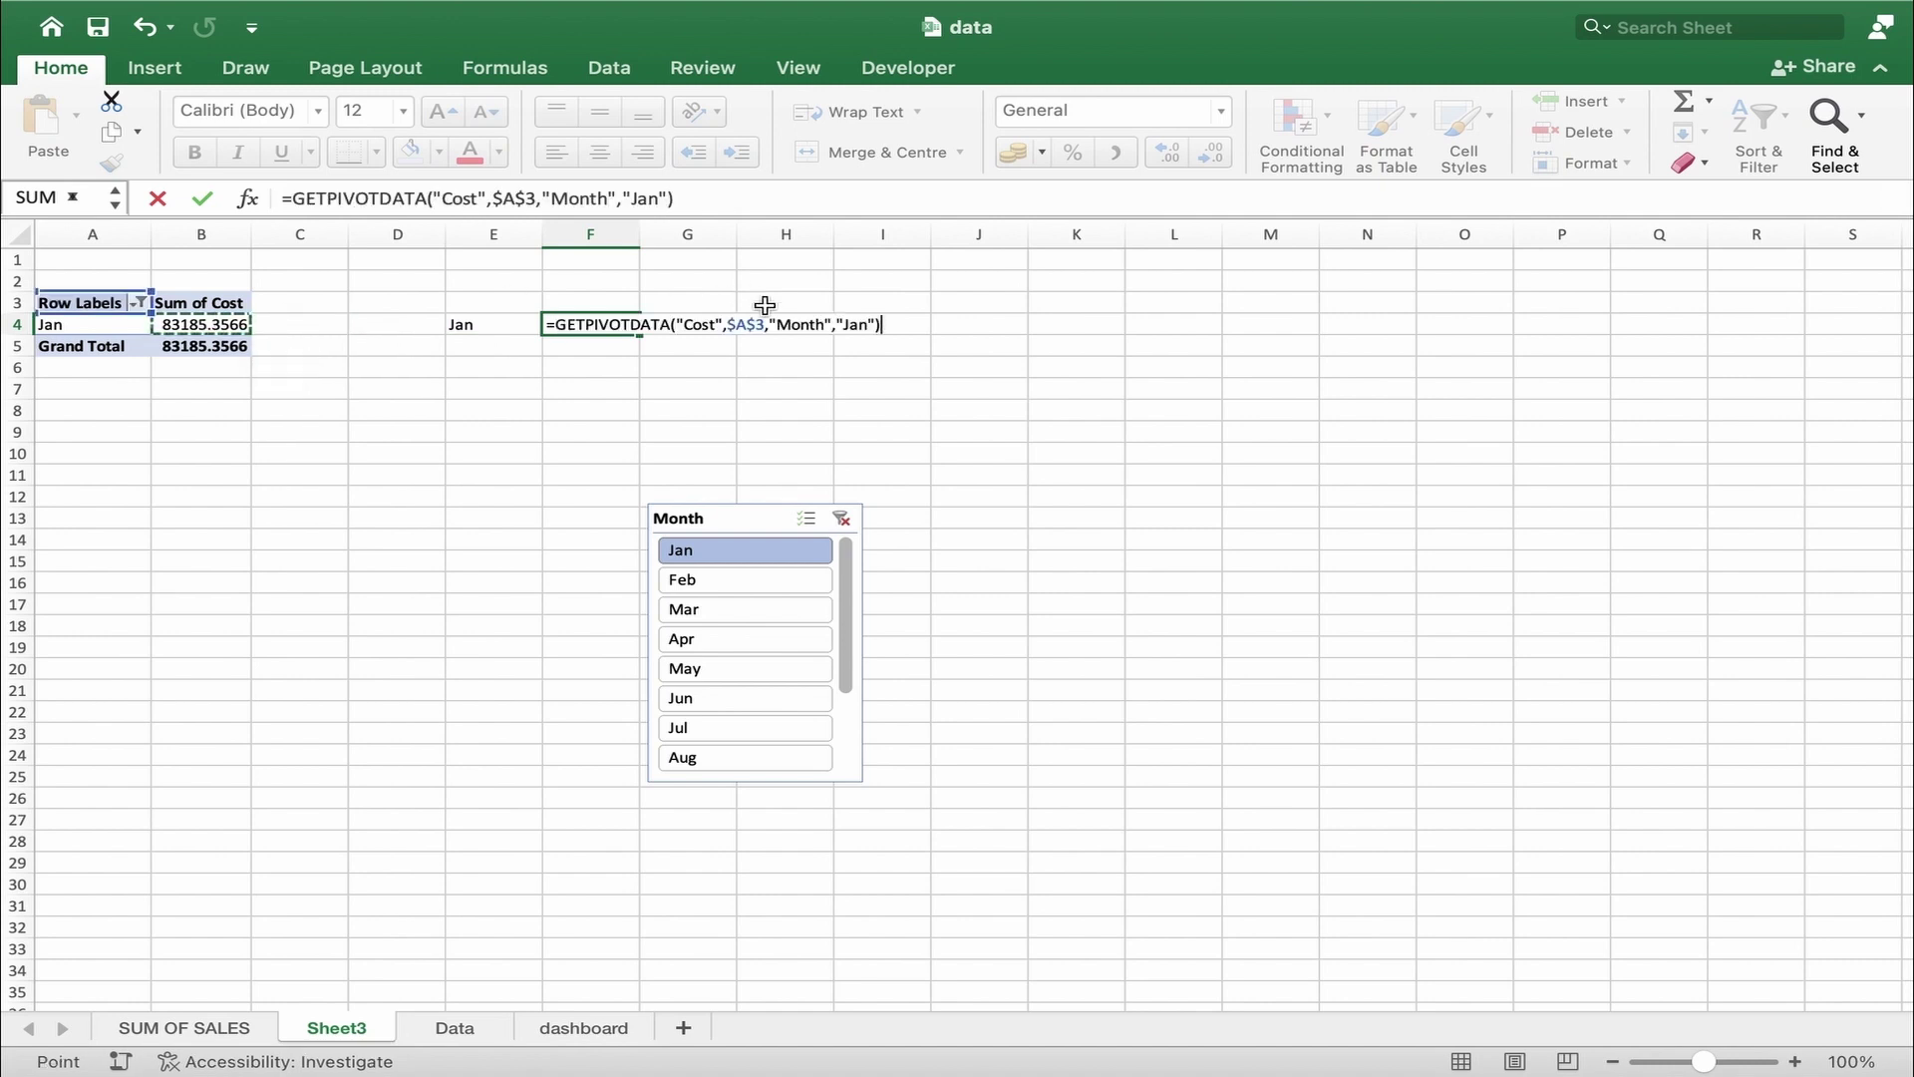
left_click(877, 328)
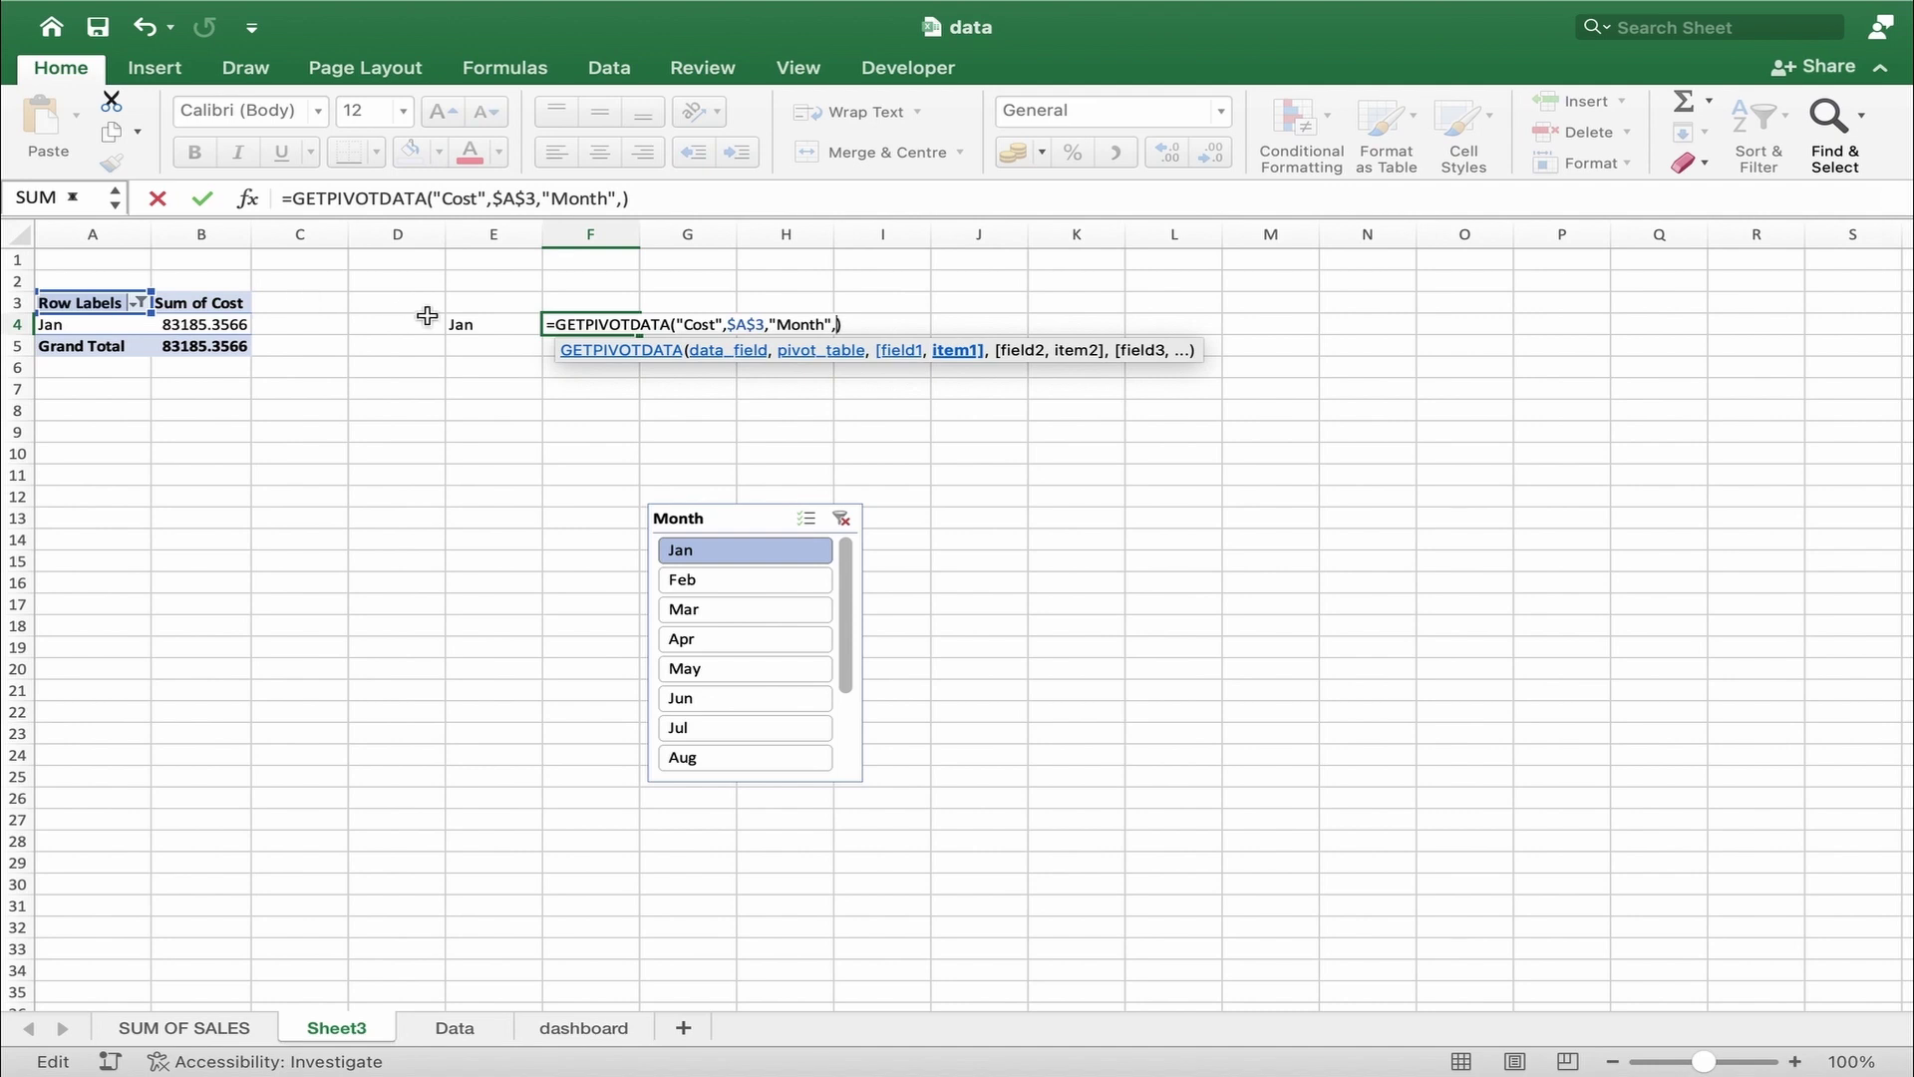
left_click(507, 329)
key("Return")
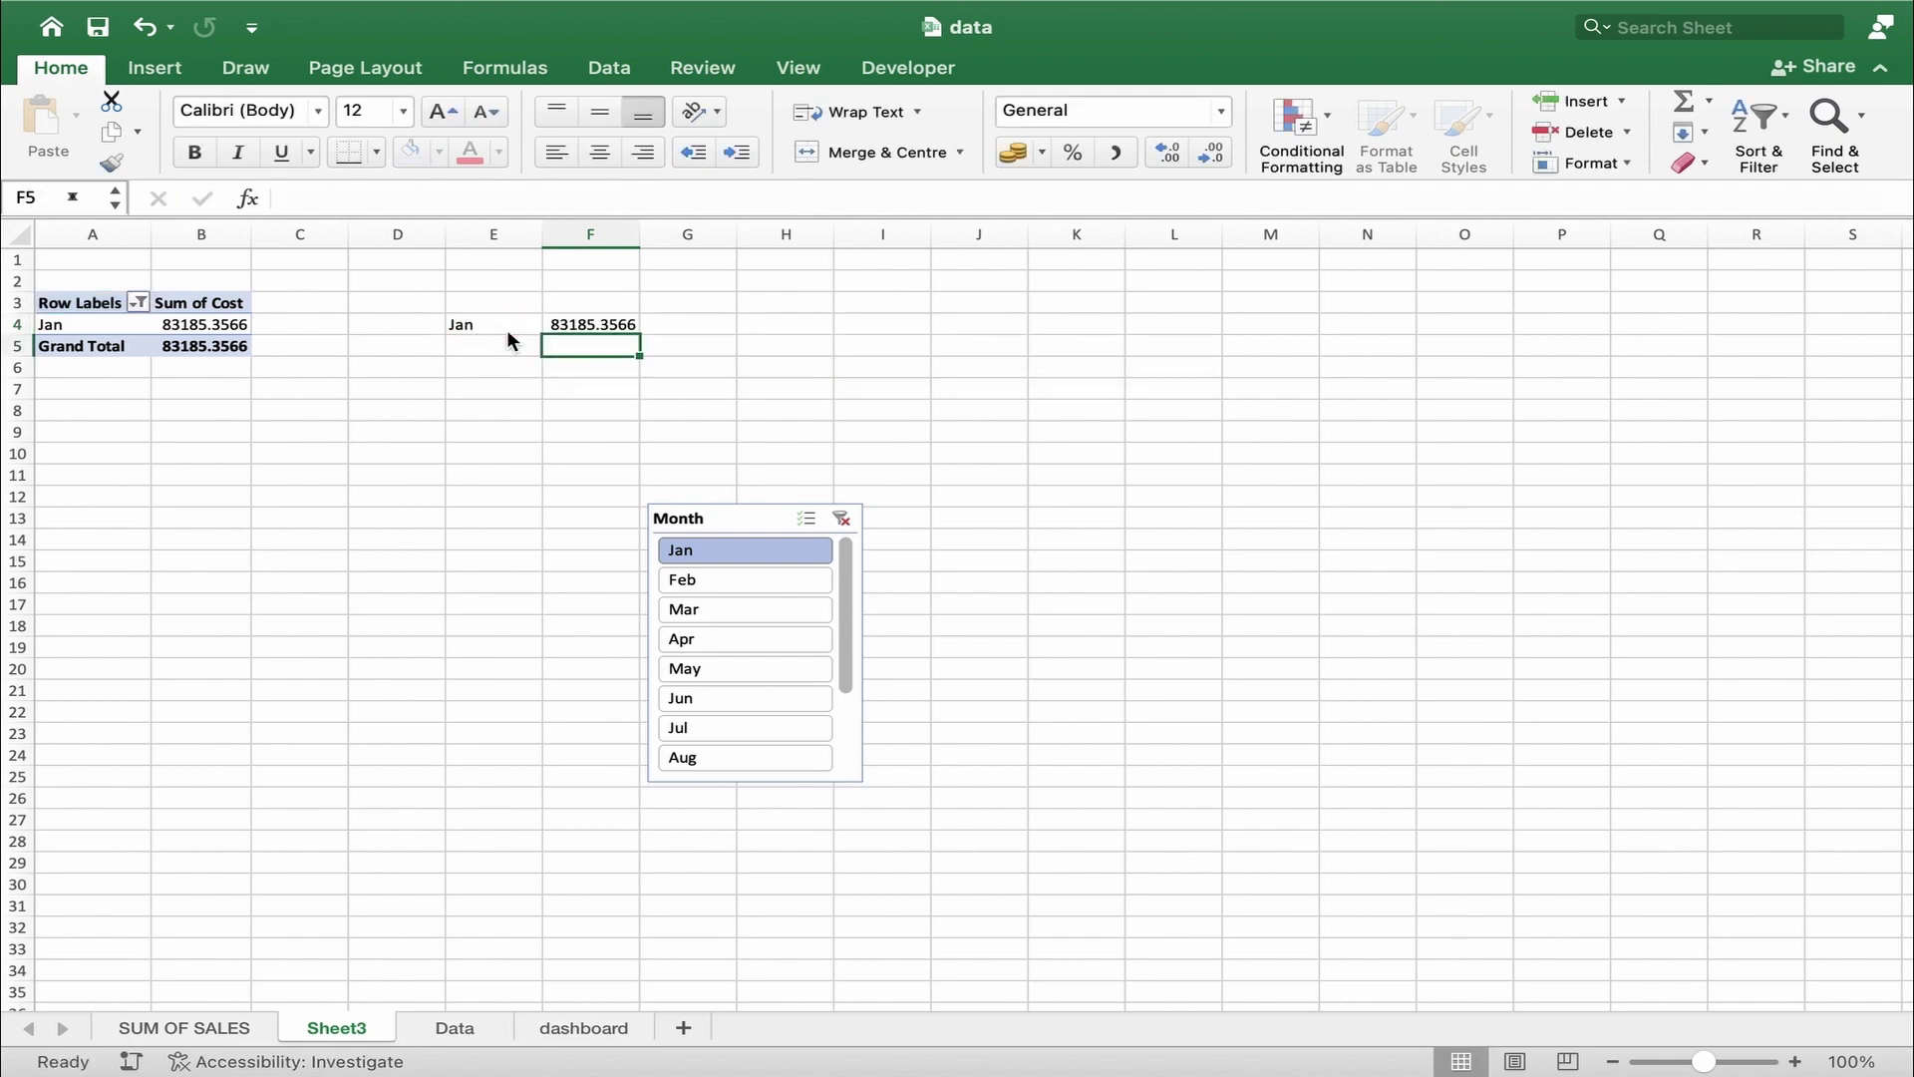
- Reduce the cost value in cell F4 to no decimal places
left_click(600, 321)
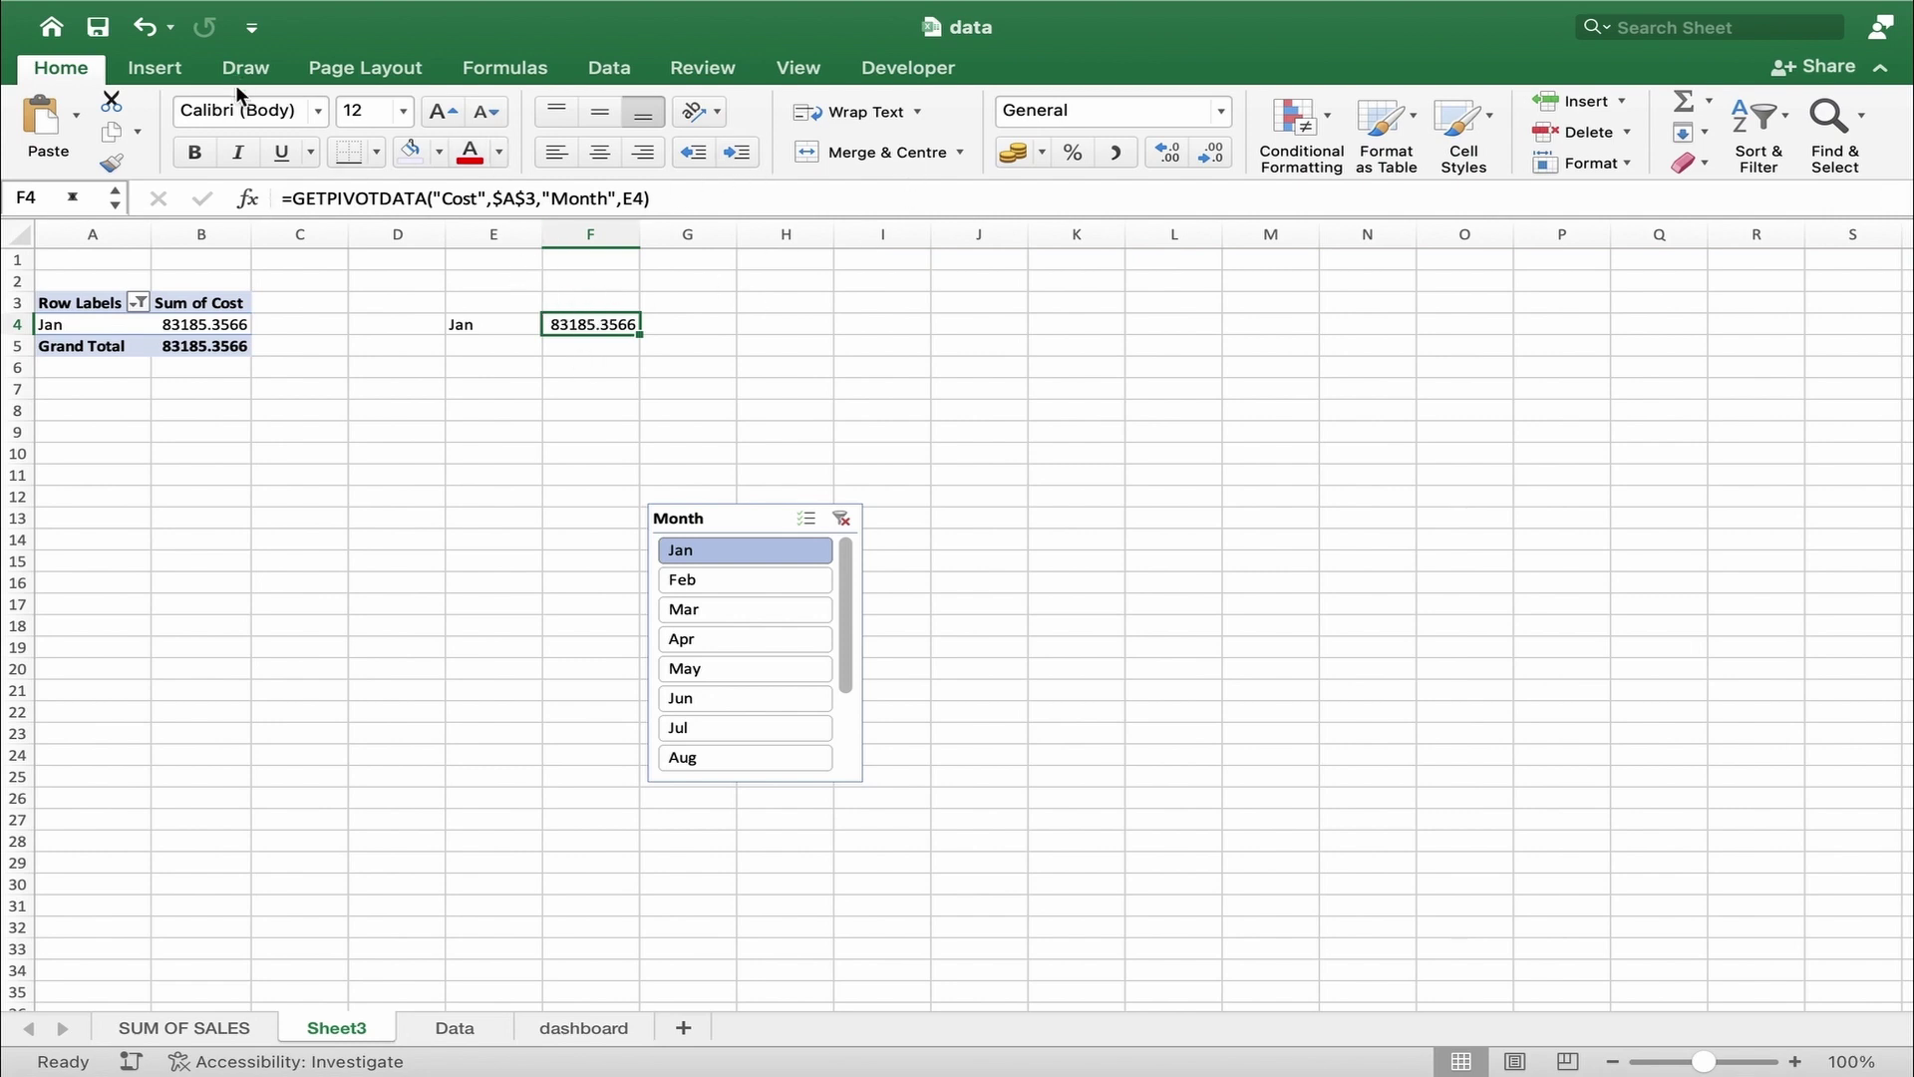
left_click(1212, 155)
left_click(1212, 154)
left_click(1213, 154)
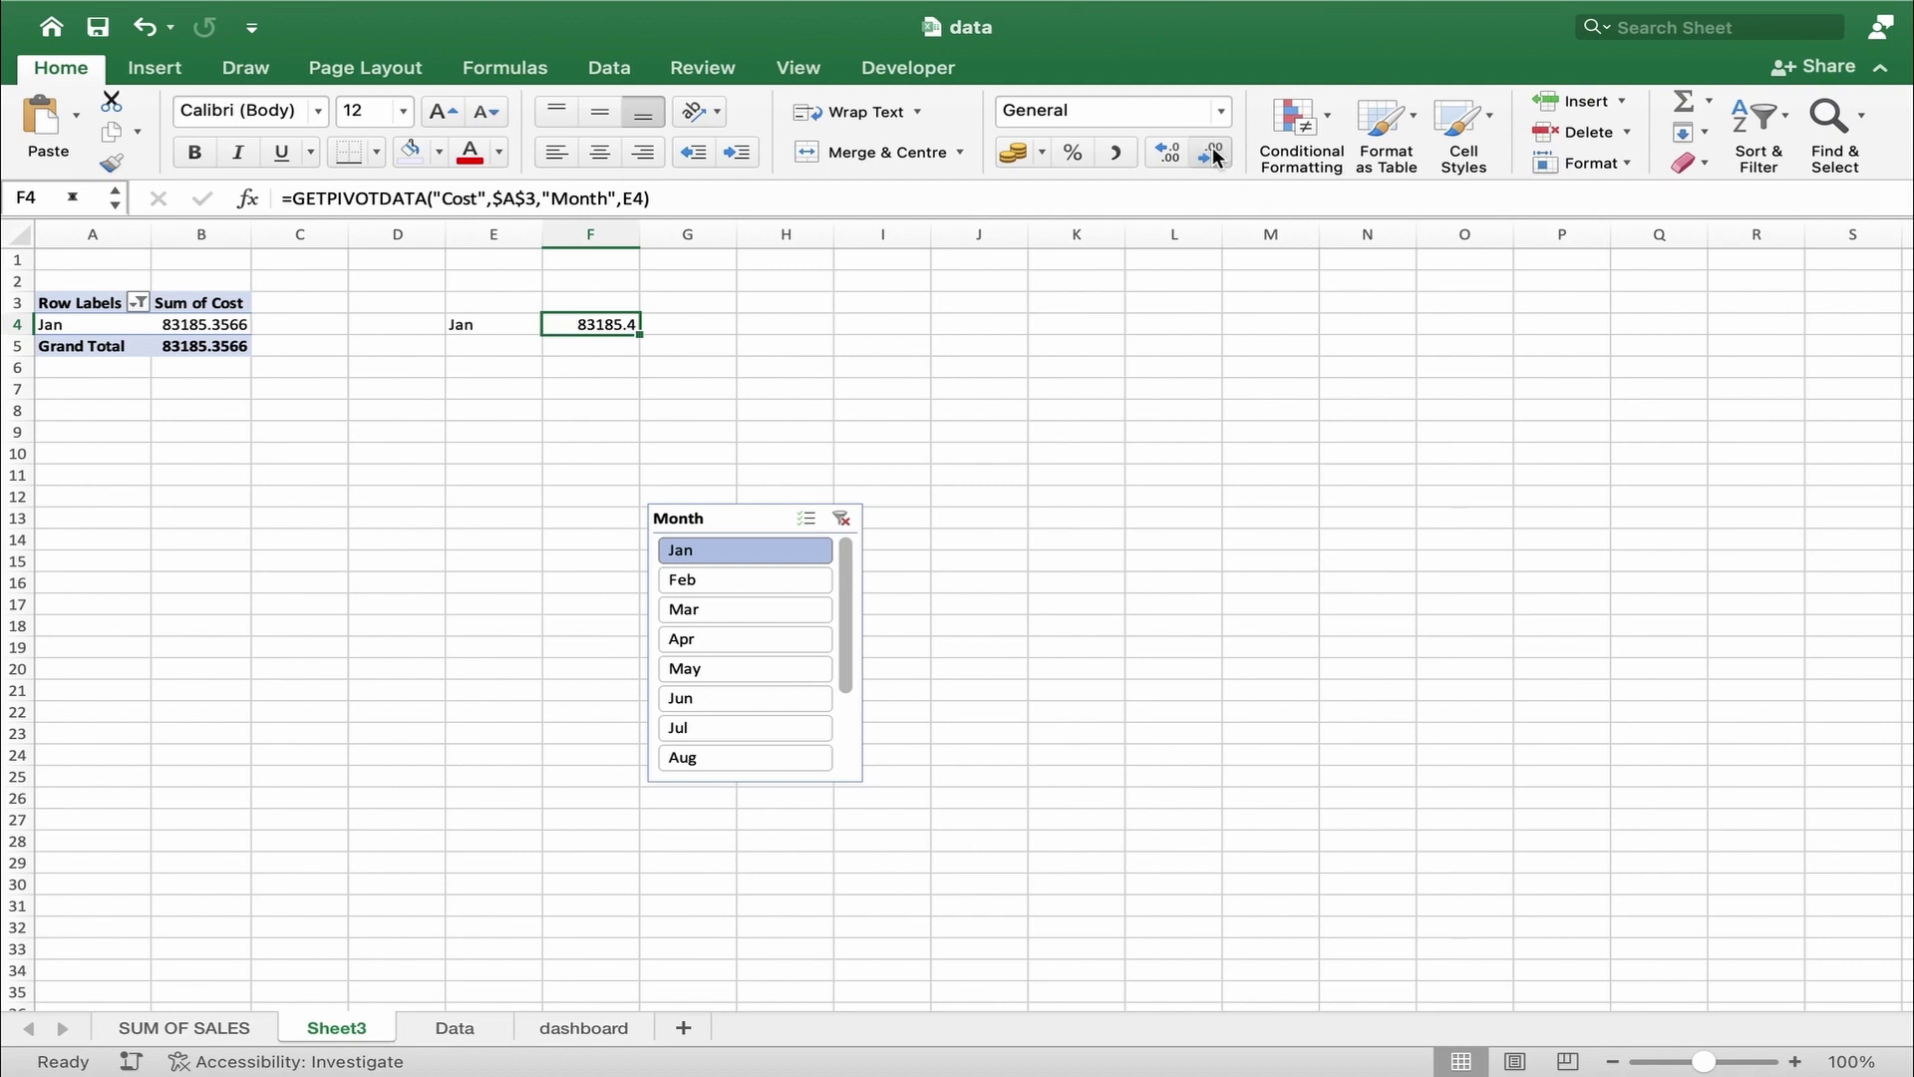
left_click(1212, 155)
- Apply the Currency number format with the $ English (en-US) symbol to cell F4
left_click(1221, 112)
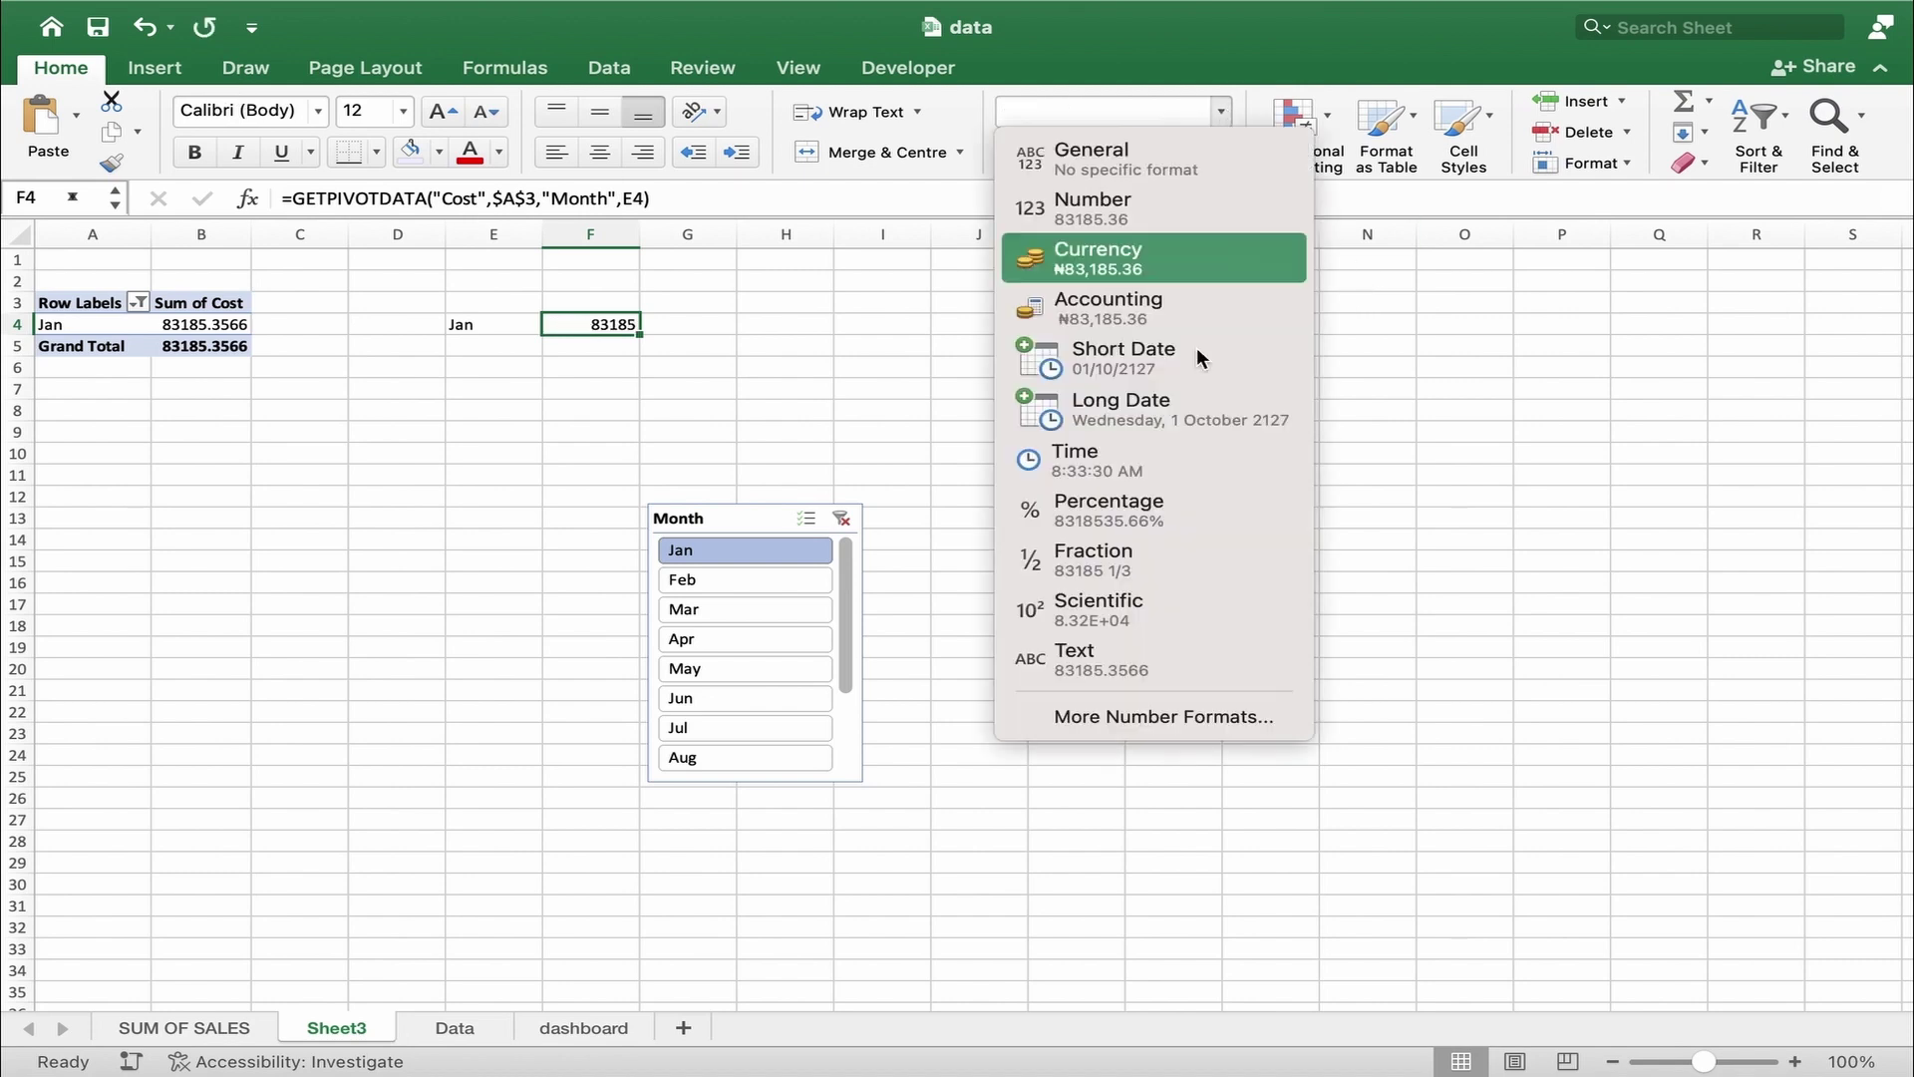
left_click(1098, 705)
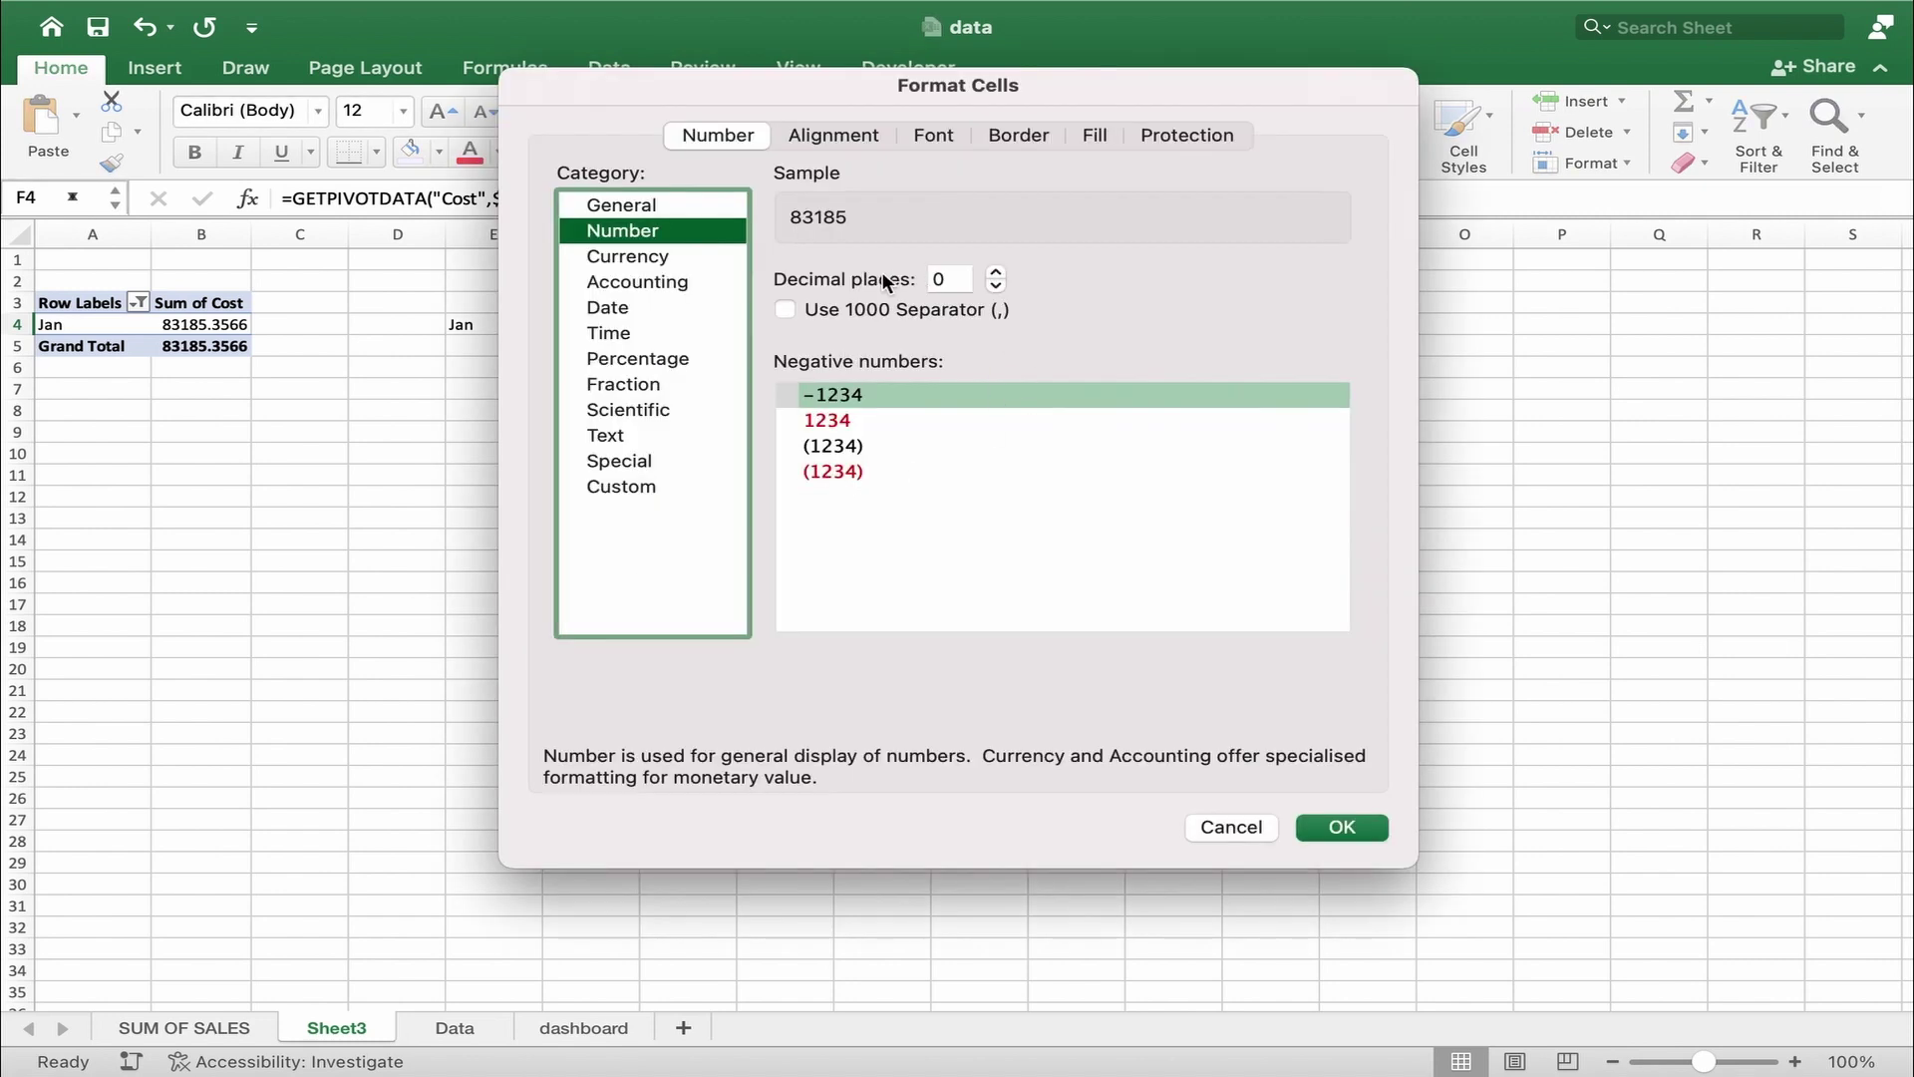
left_click(621, 252)
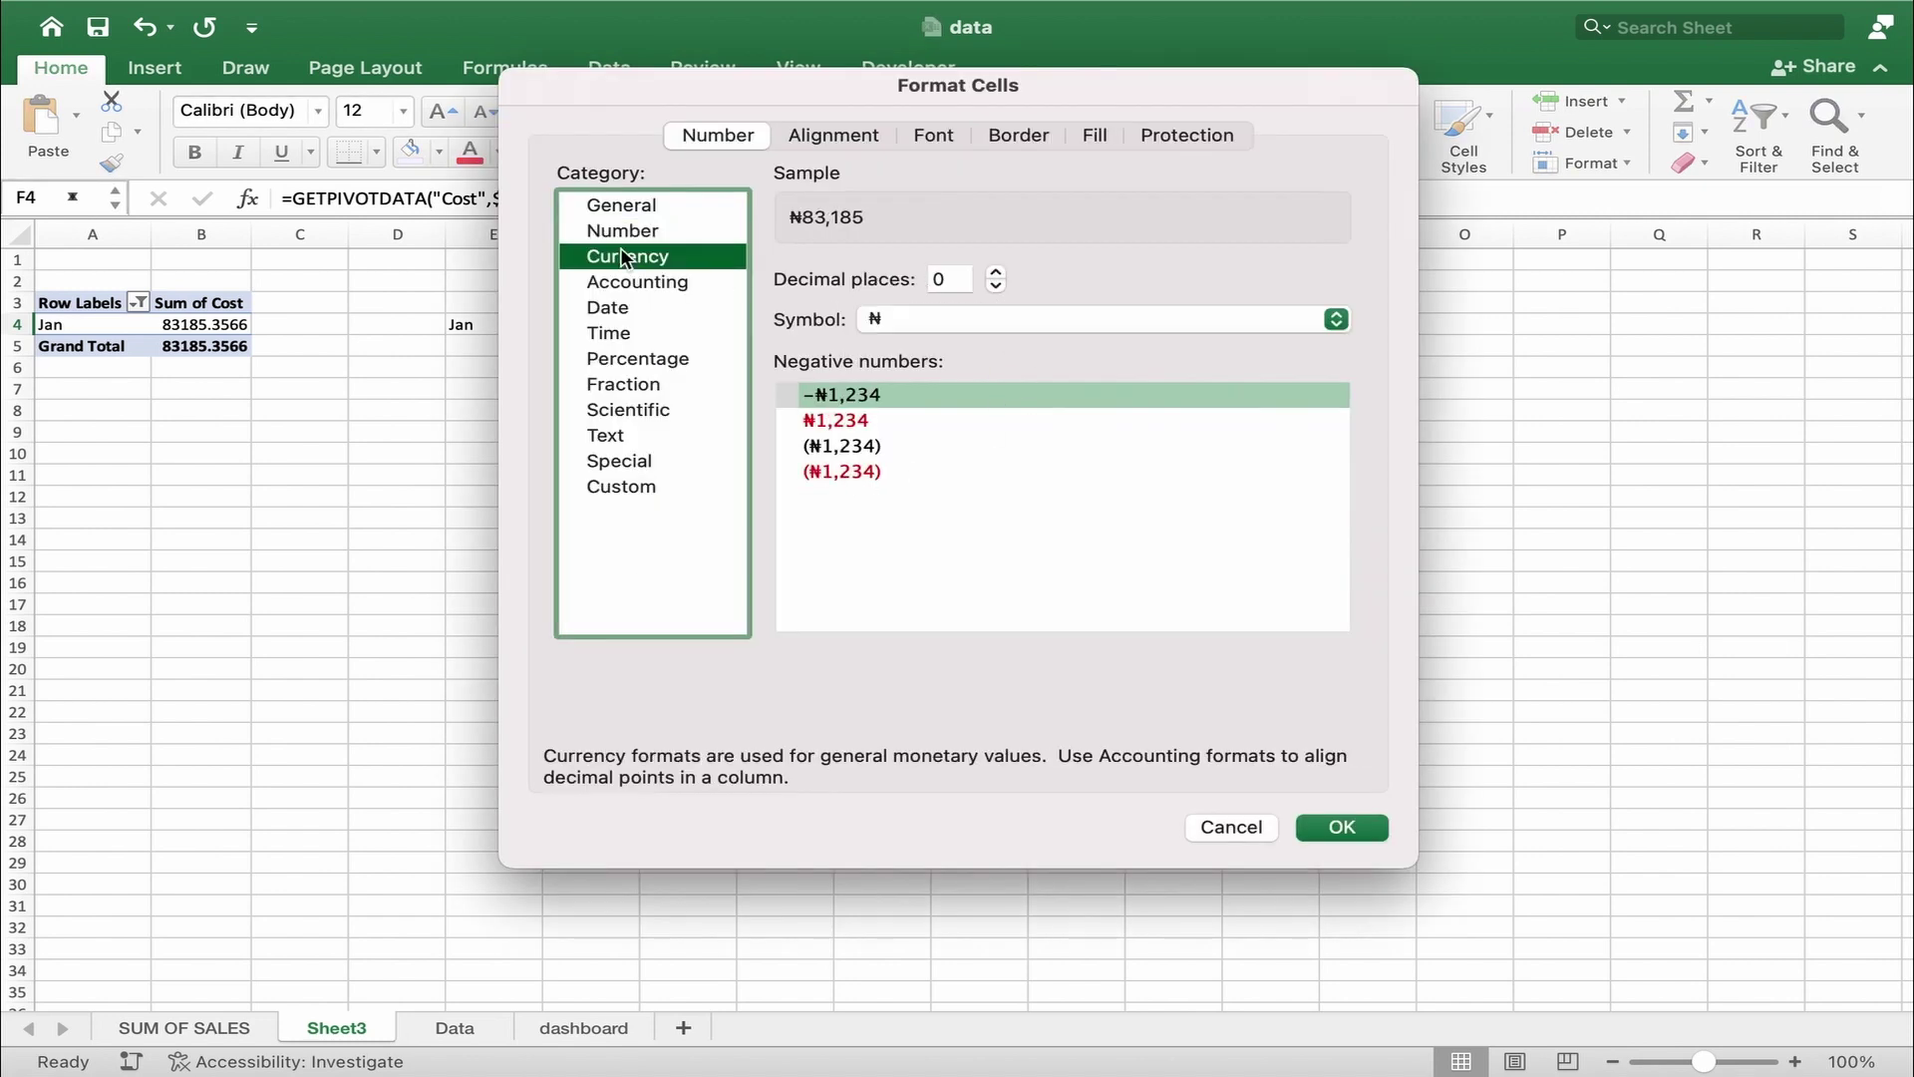
left_click(1338, 321)
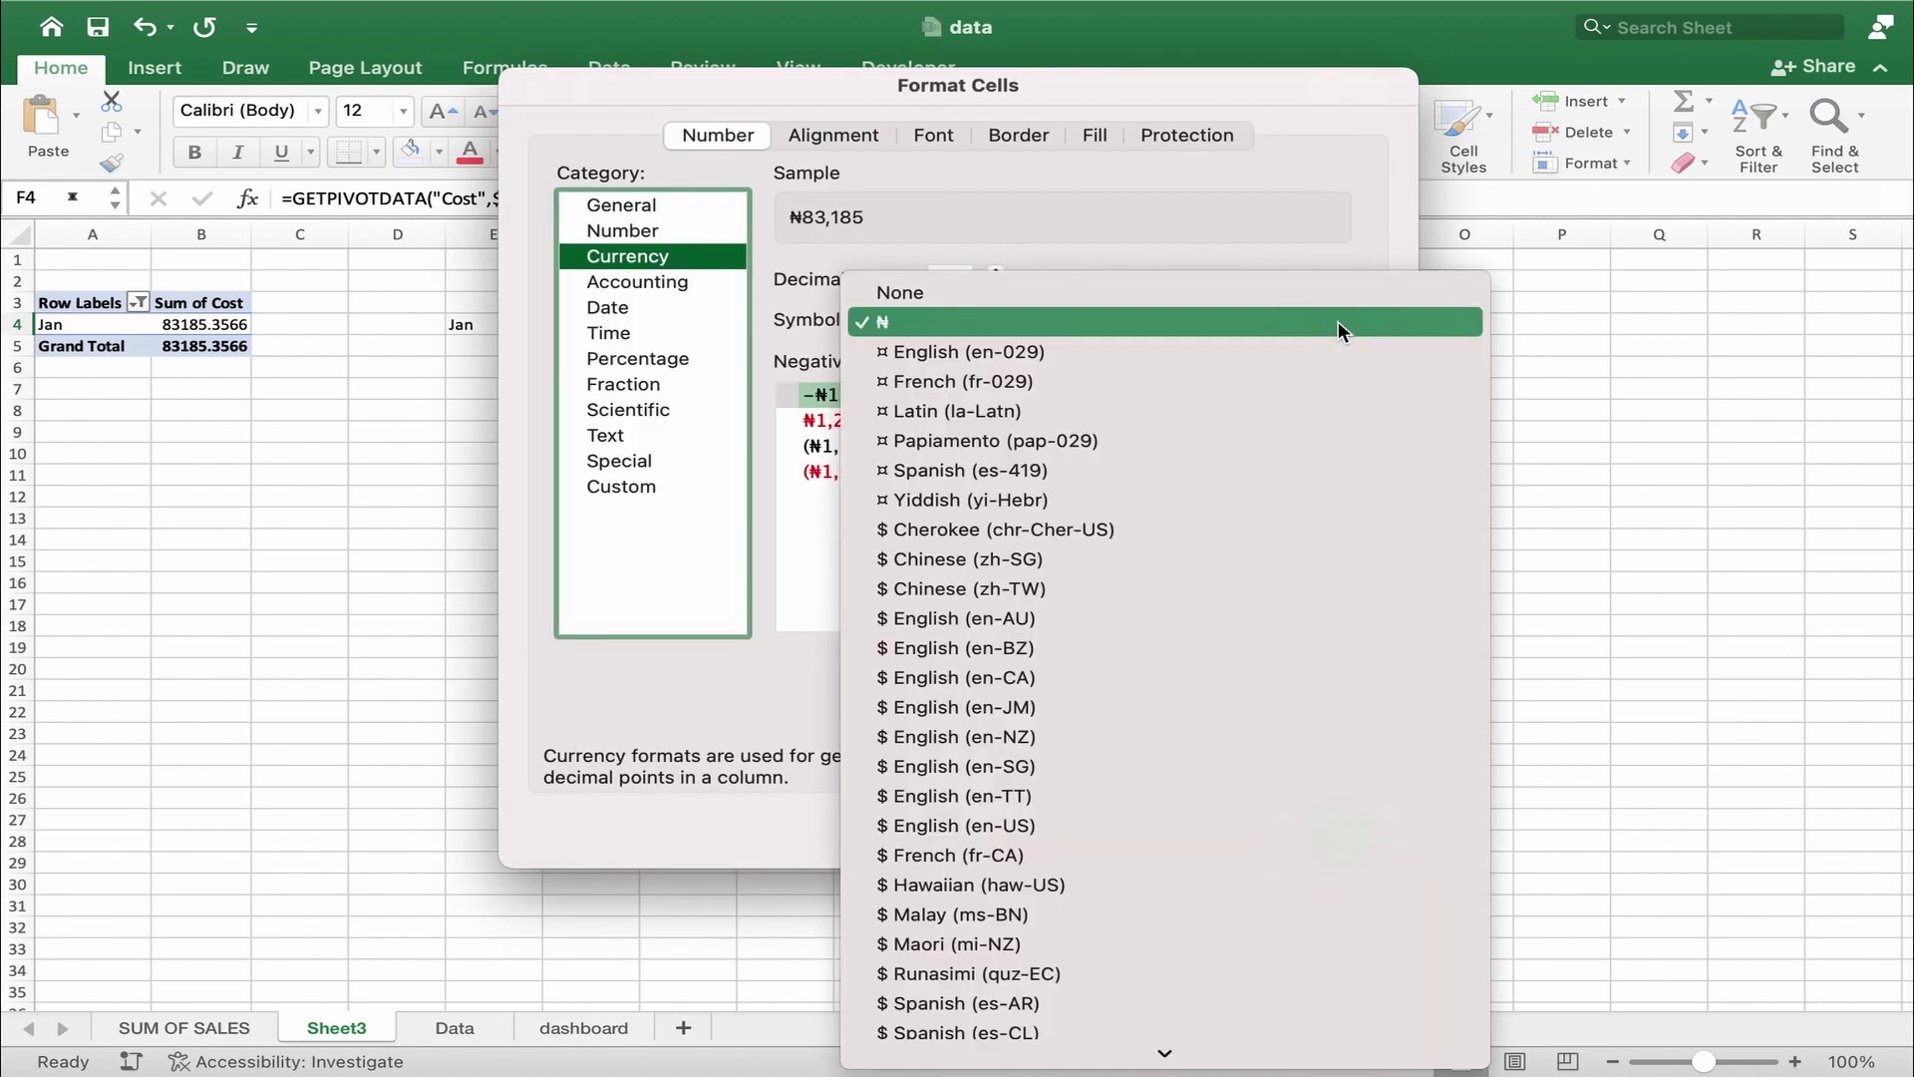
left_click(1031, 819)
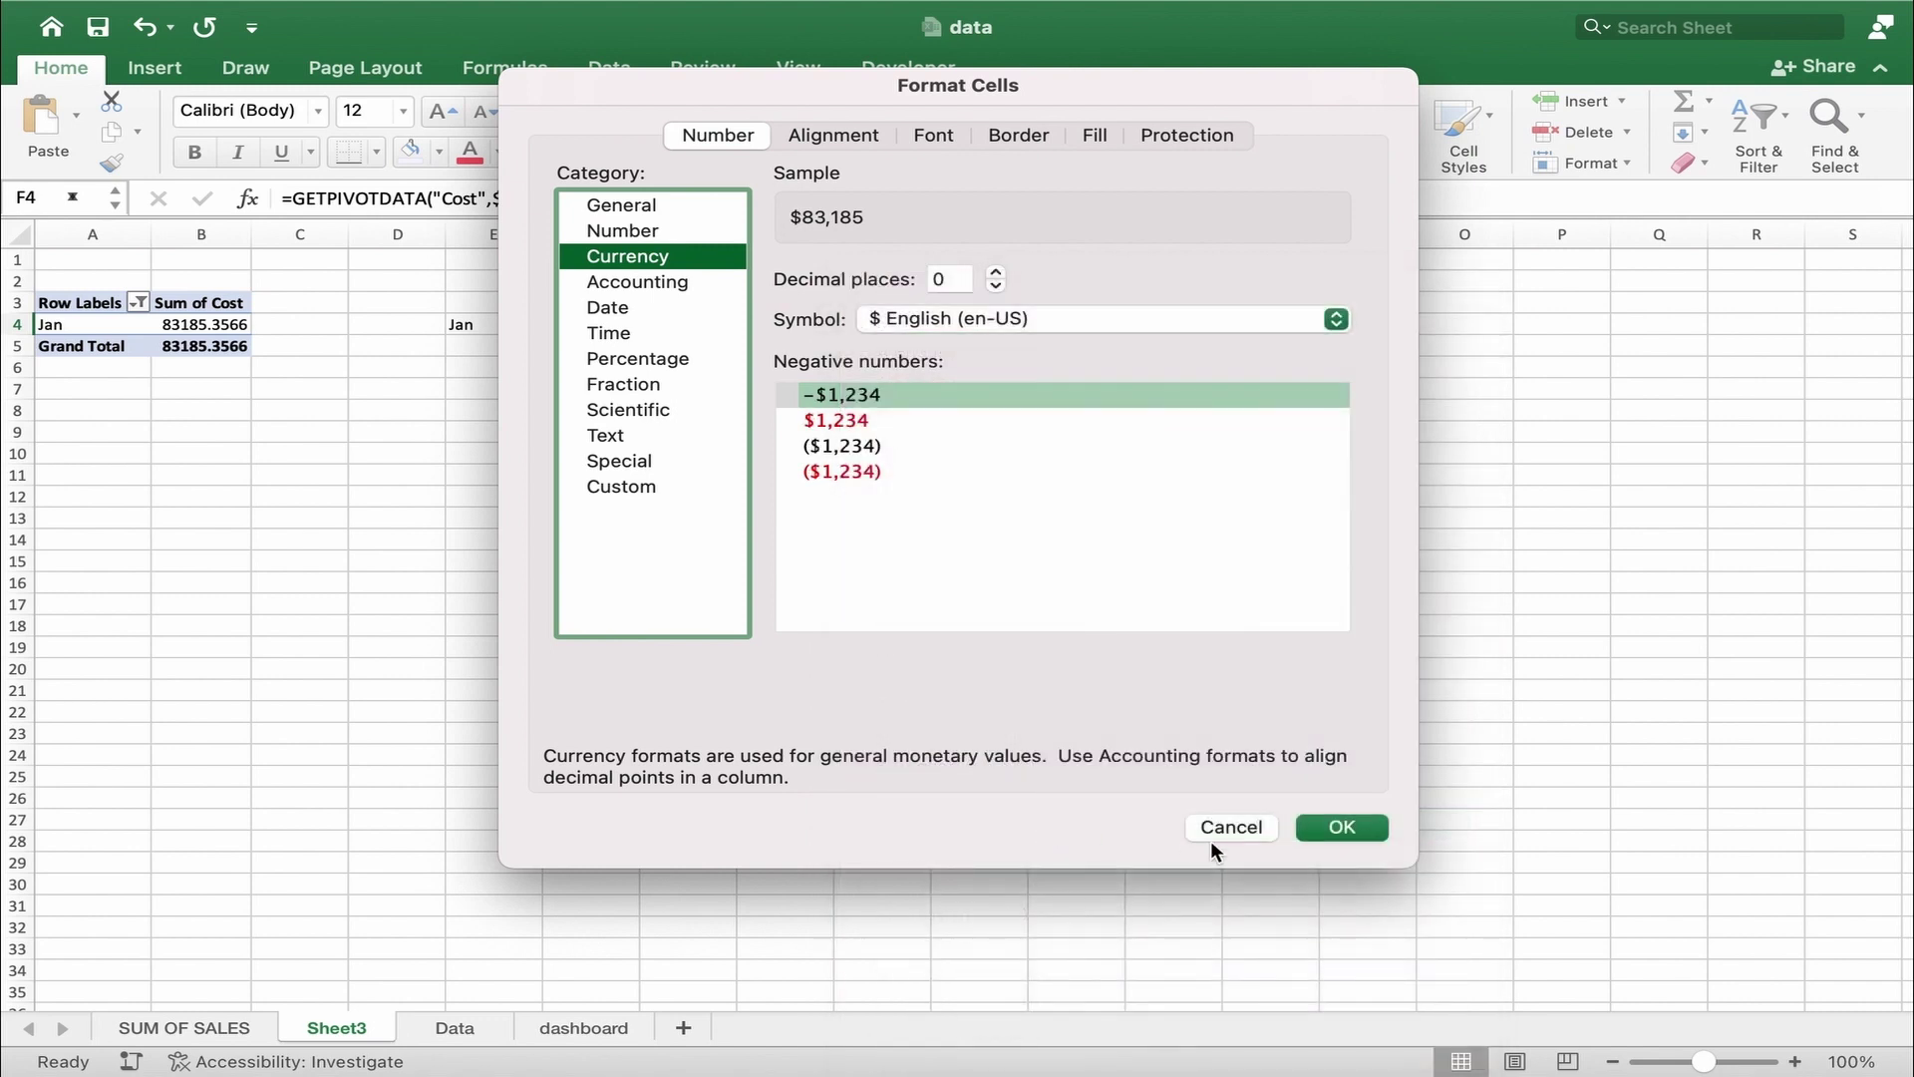
left_click(1343, 827)
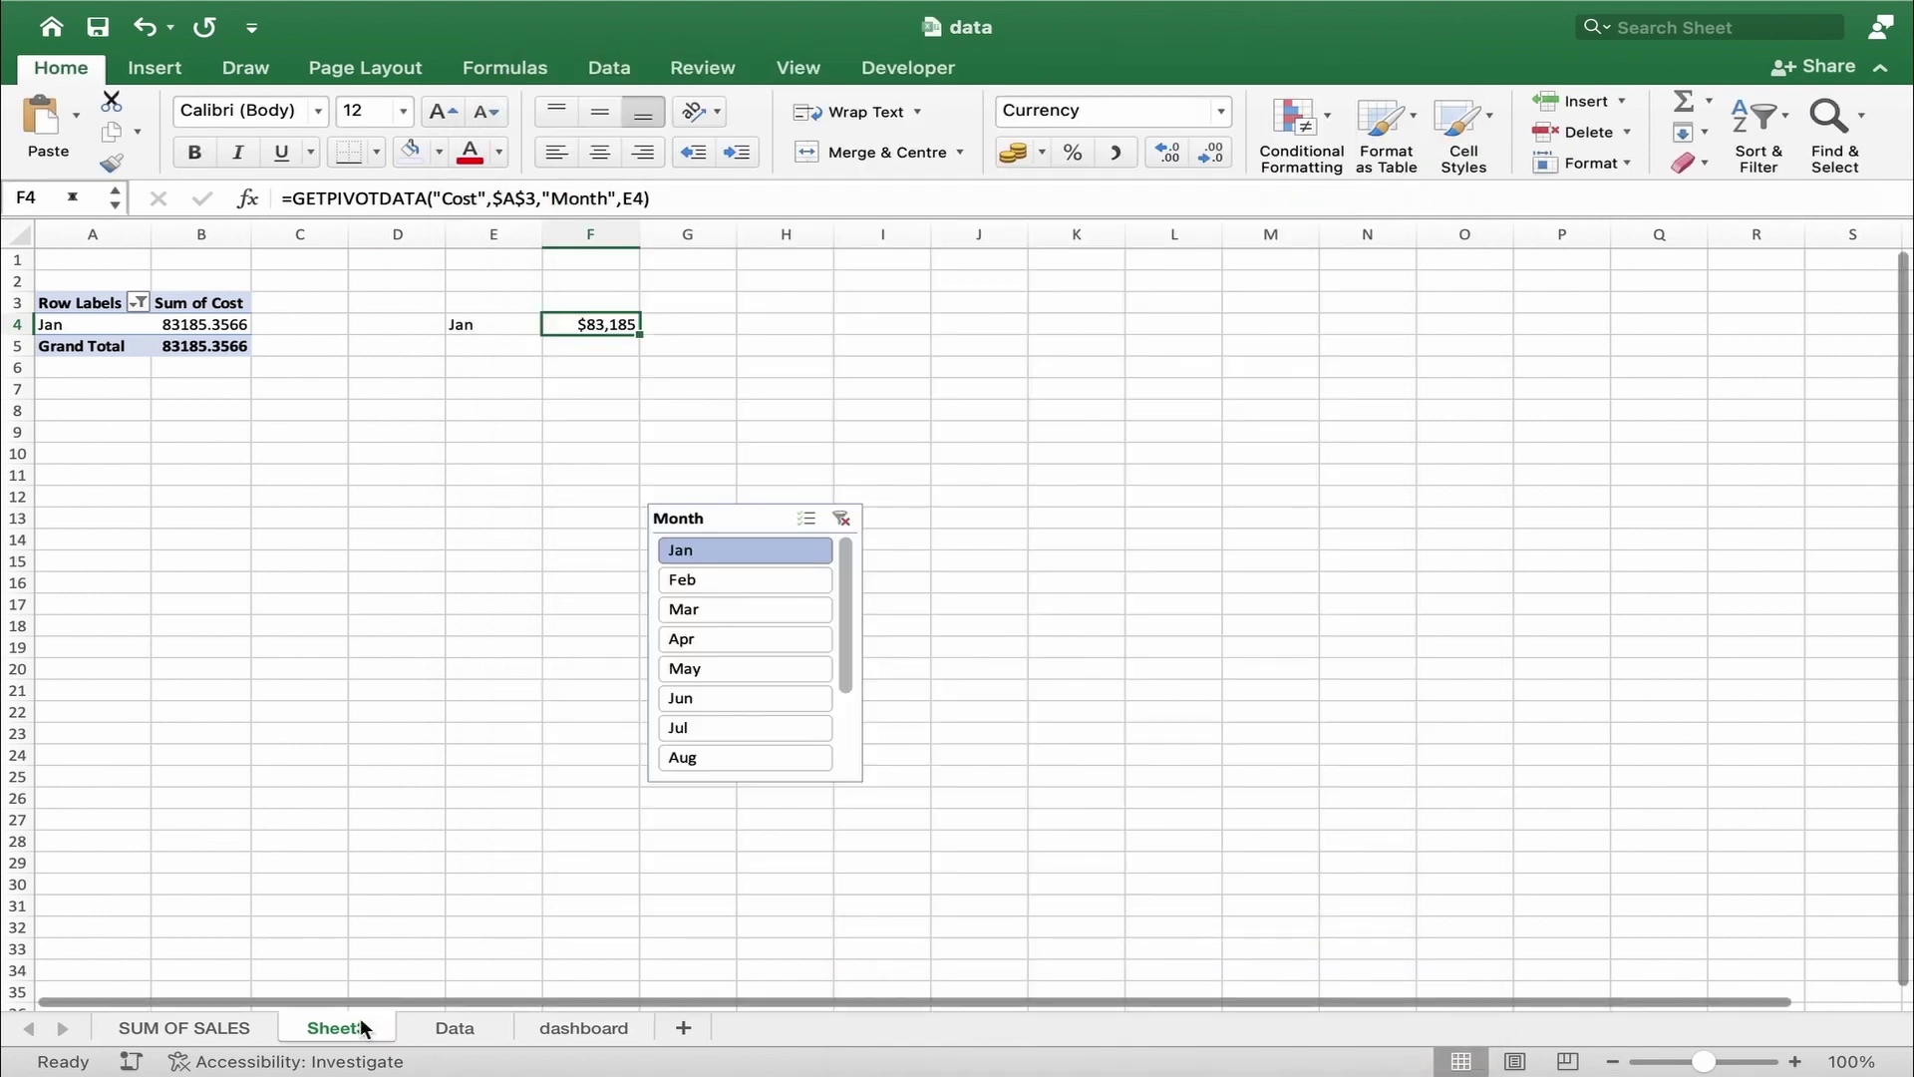
- Rename Sheet3 as COST and return to the dashboard sheet
double_click(314, 1027)
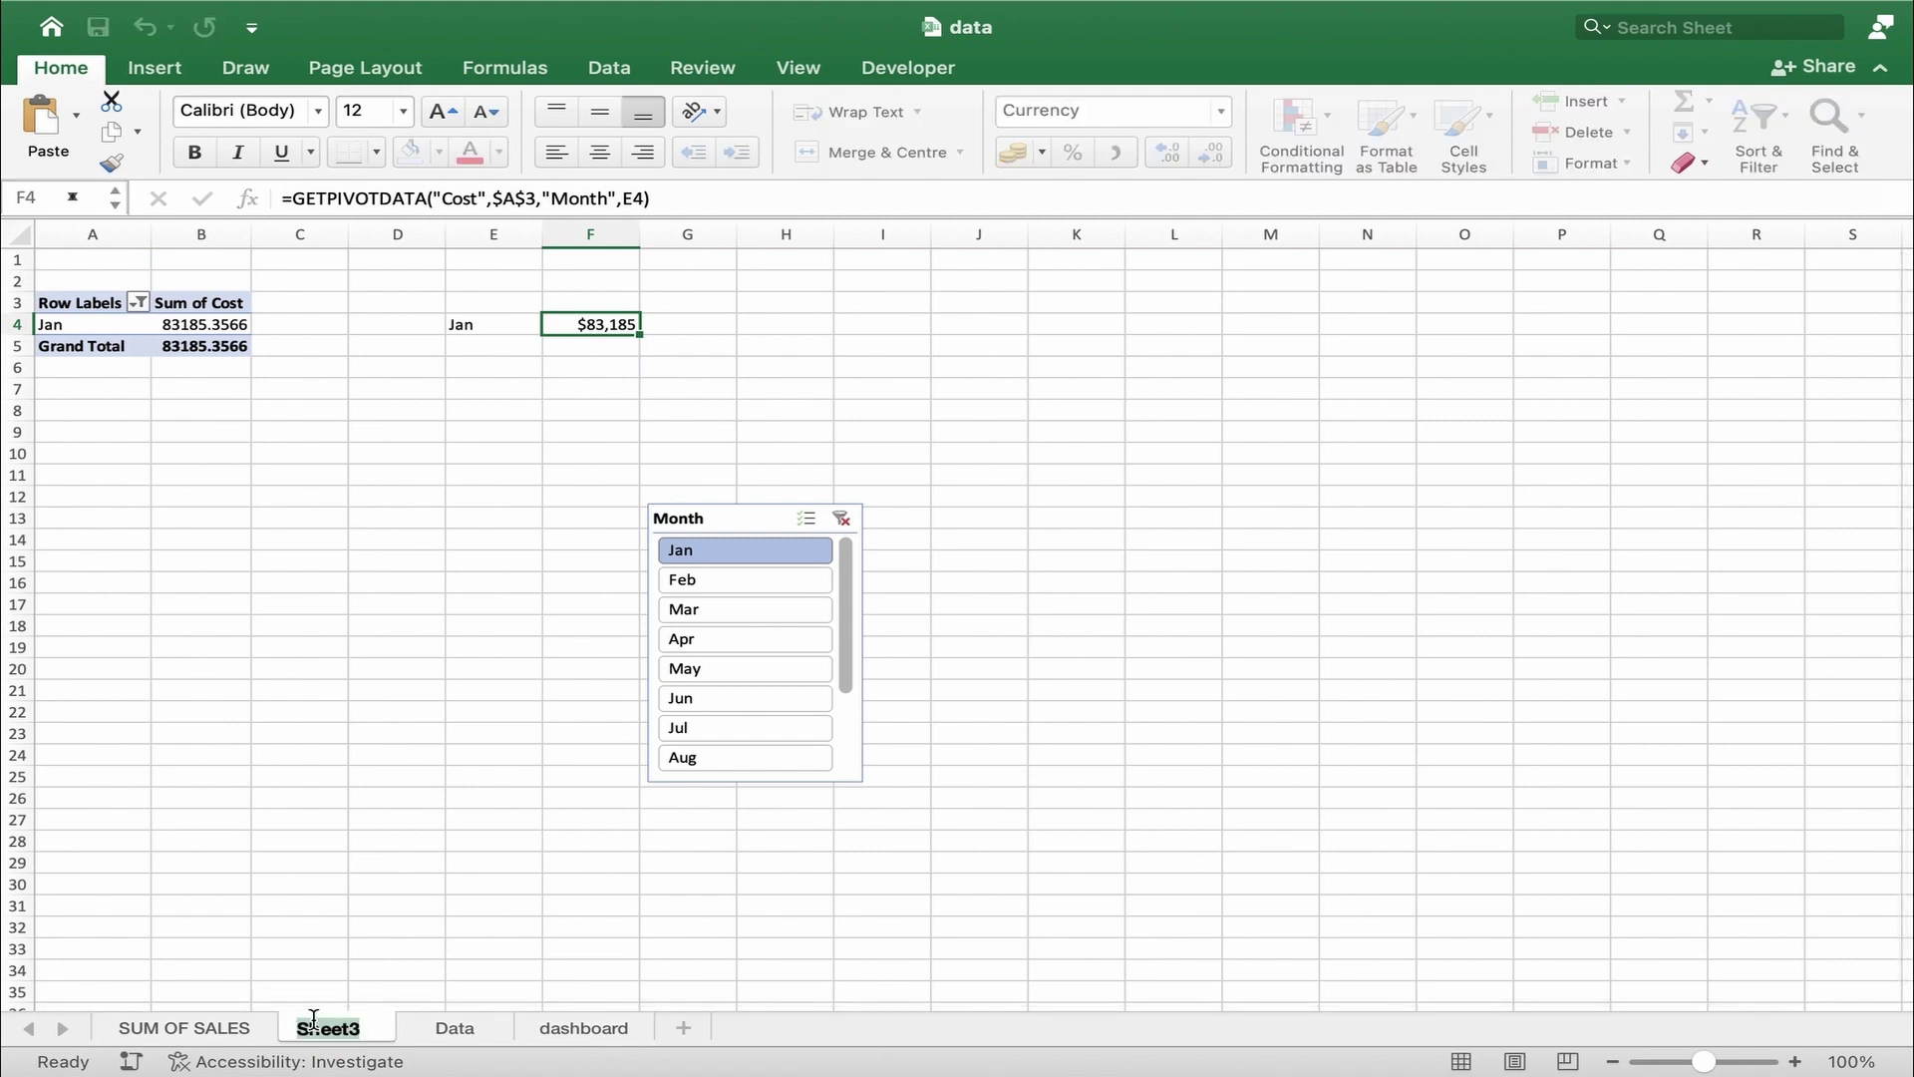
type("co")
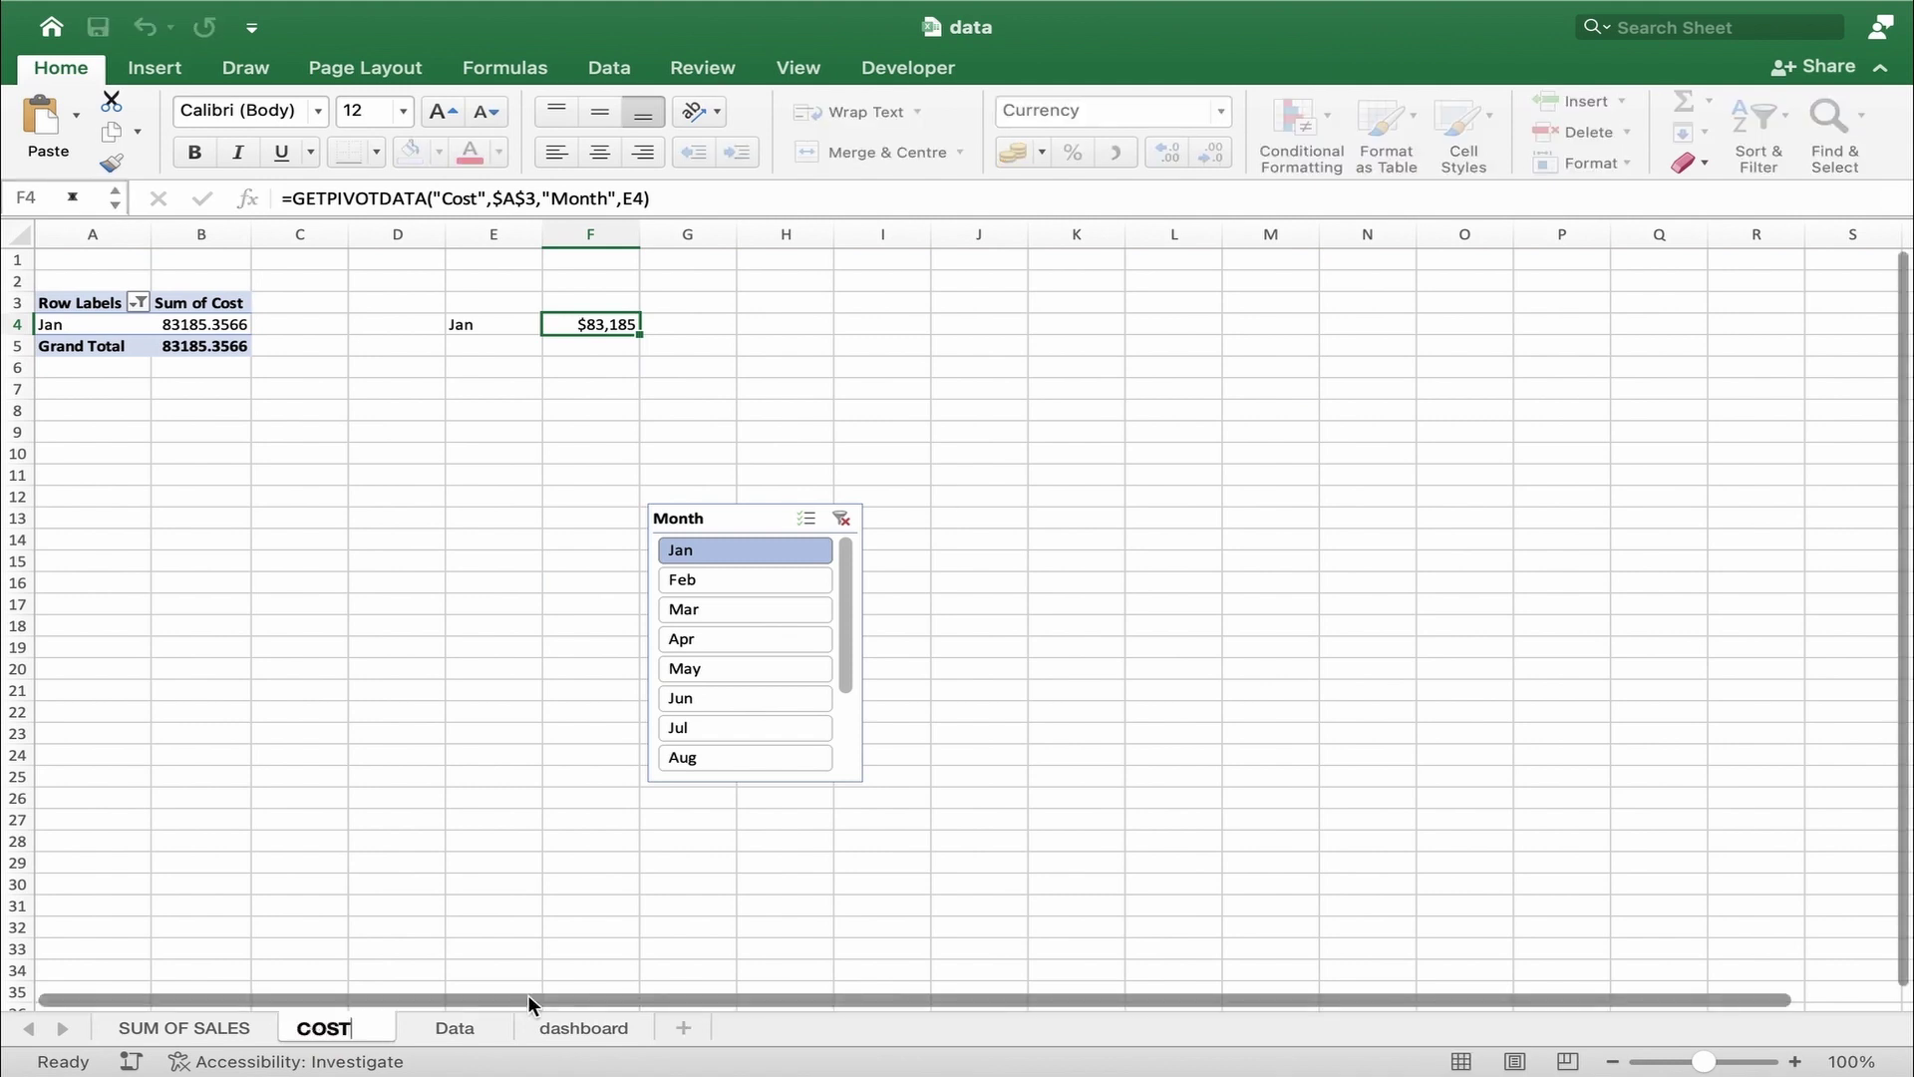
left_click(584, 1027)
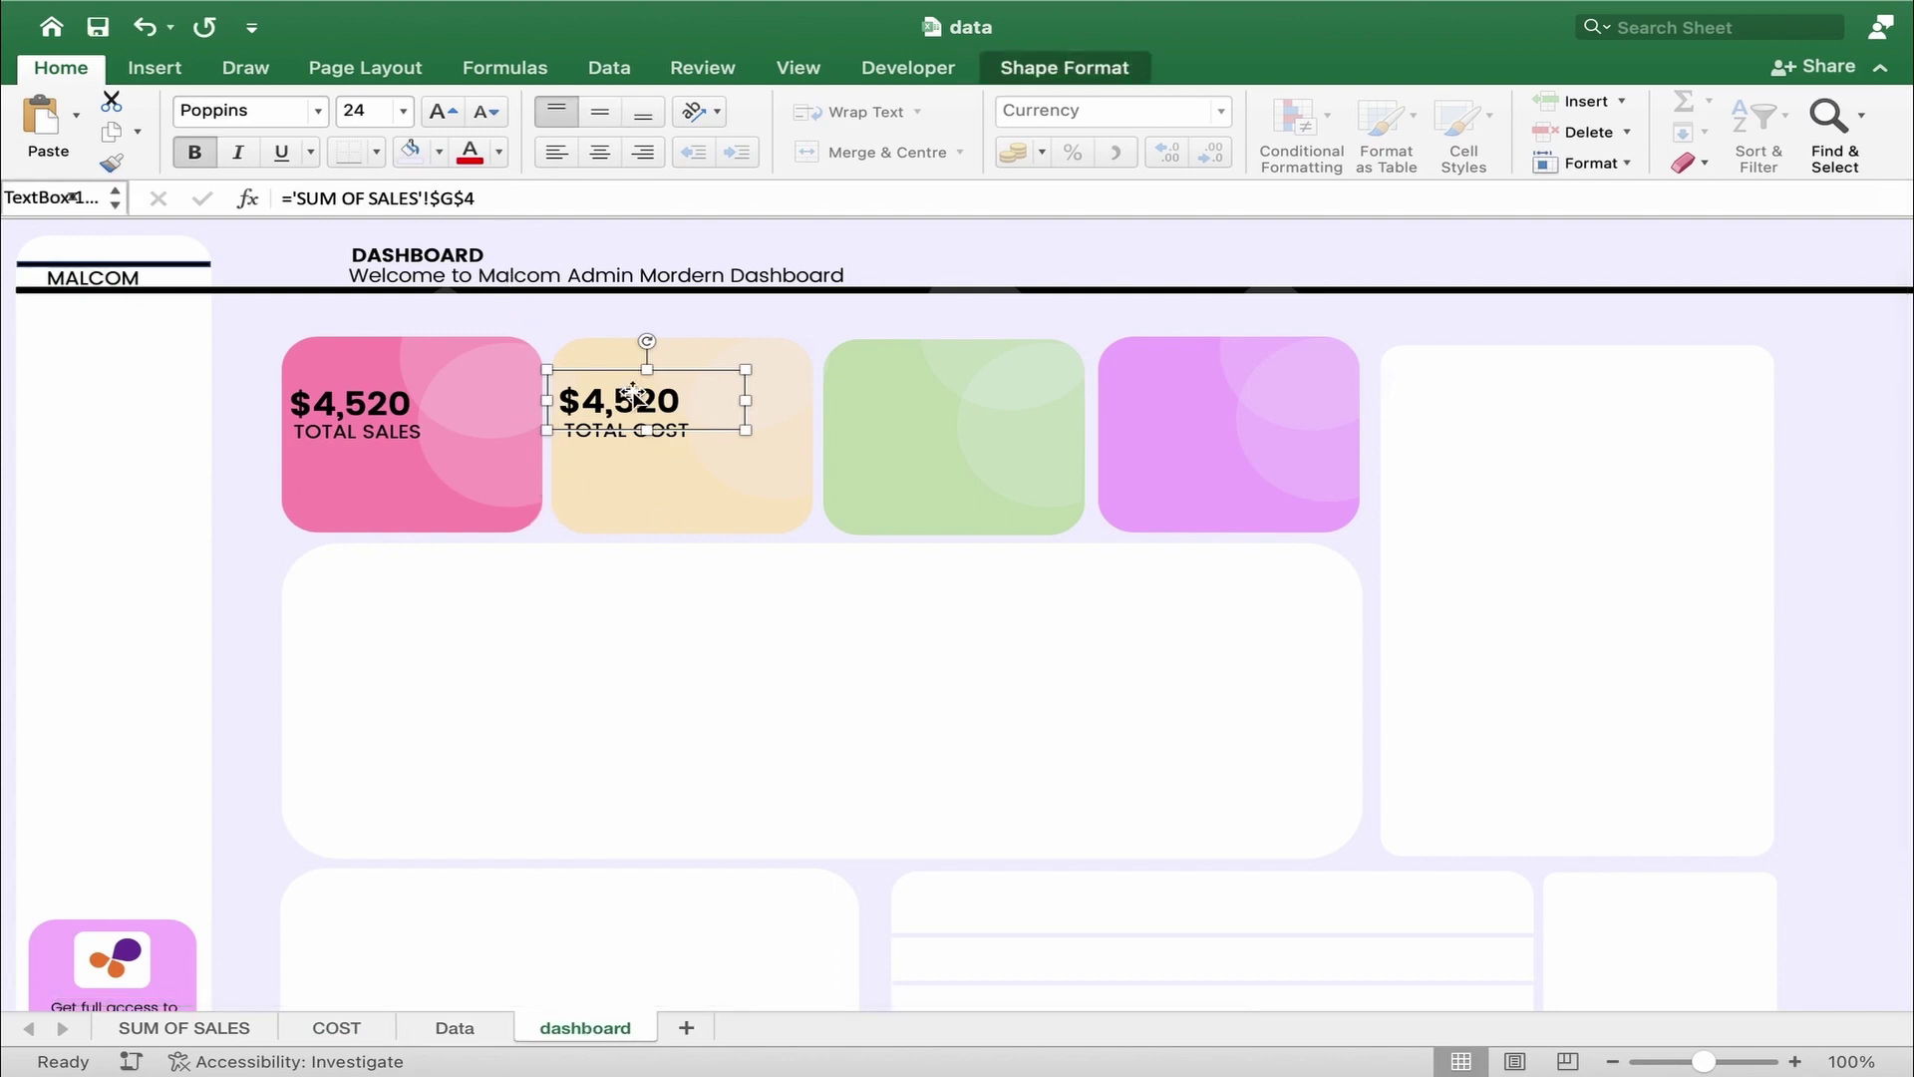
- Link the value text box on the TOTAL COST card to cell F4 of the COST sheet
double_click(632, 397)
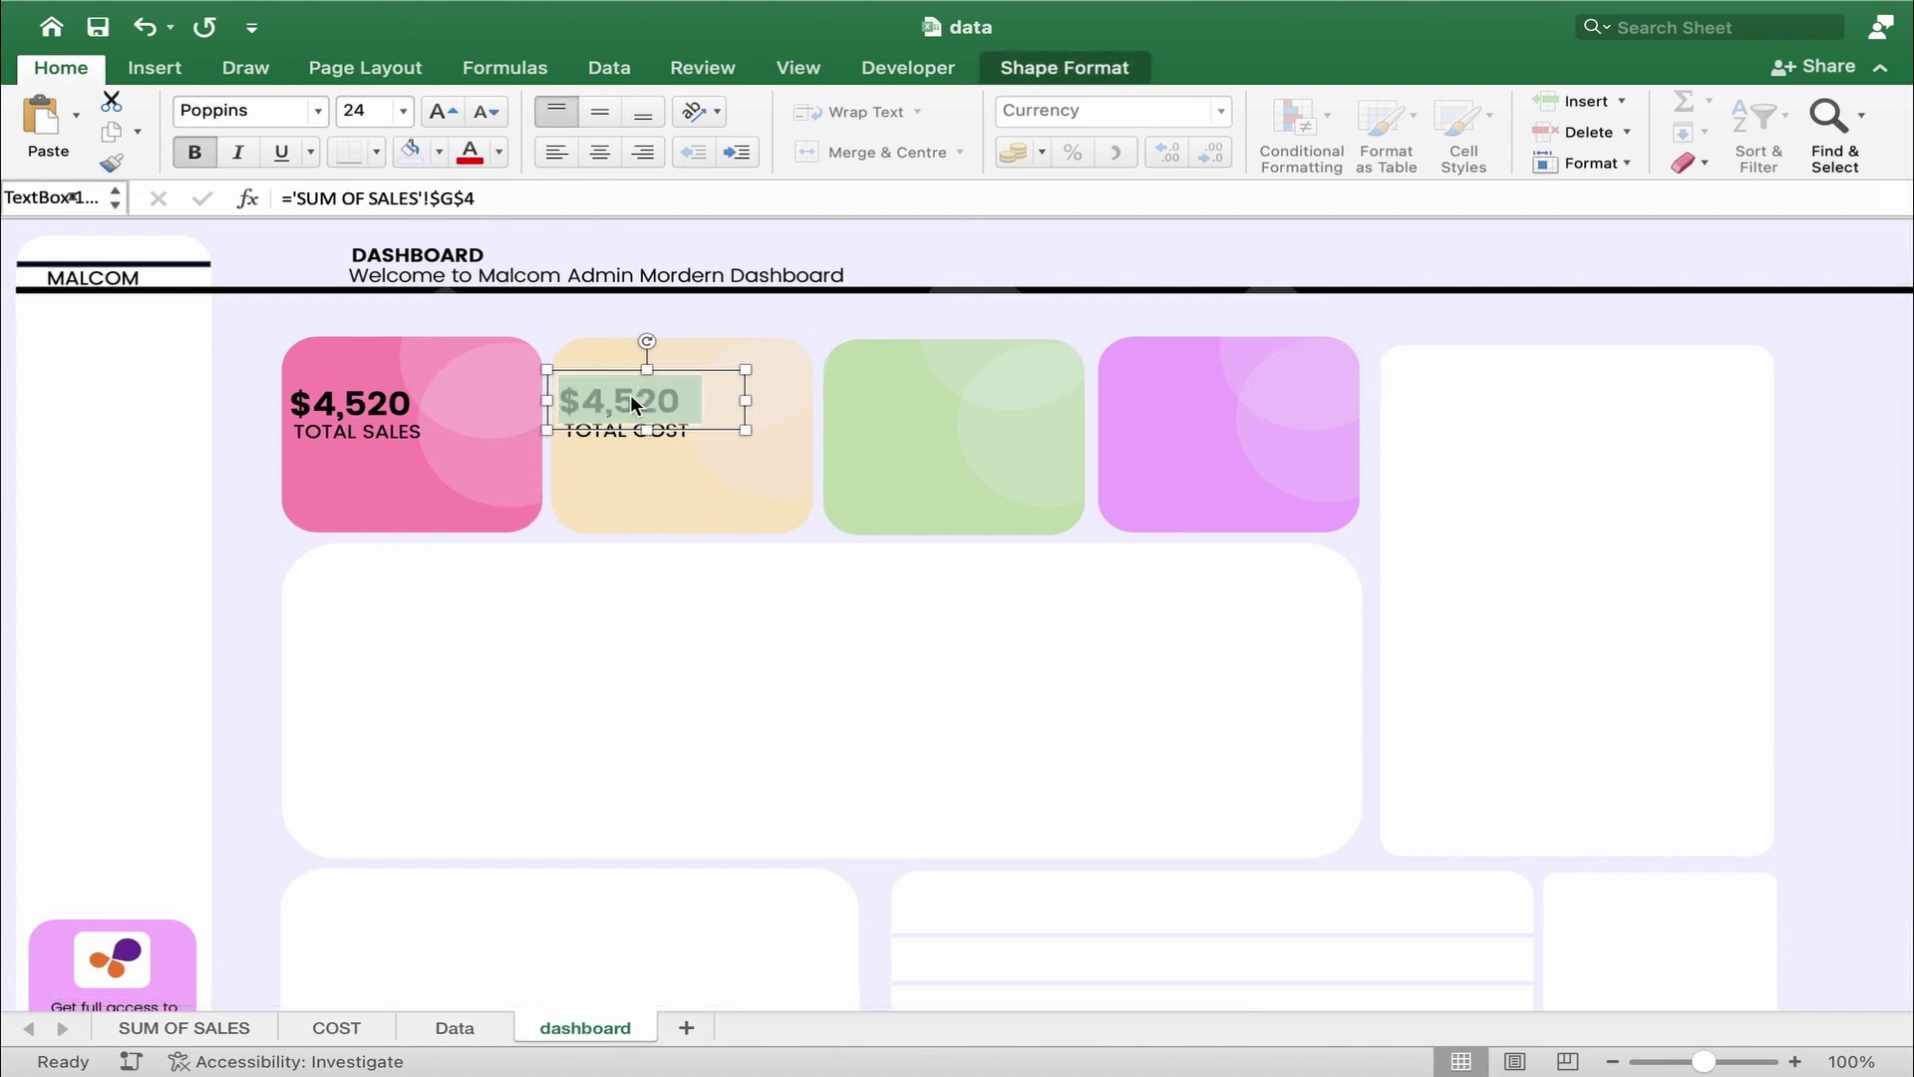
left_click_drag(504, 200, 282, 199)
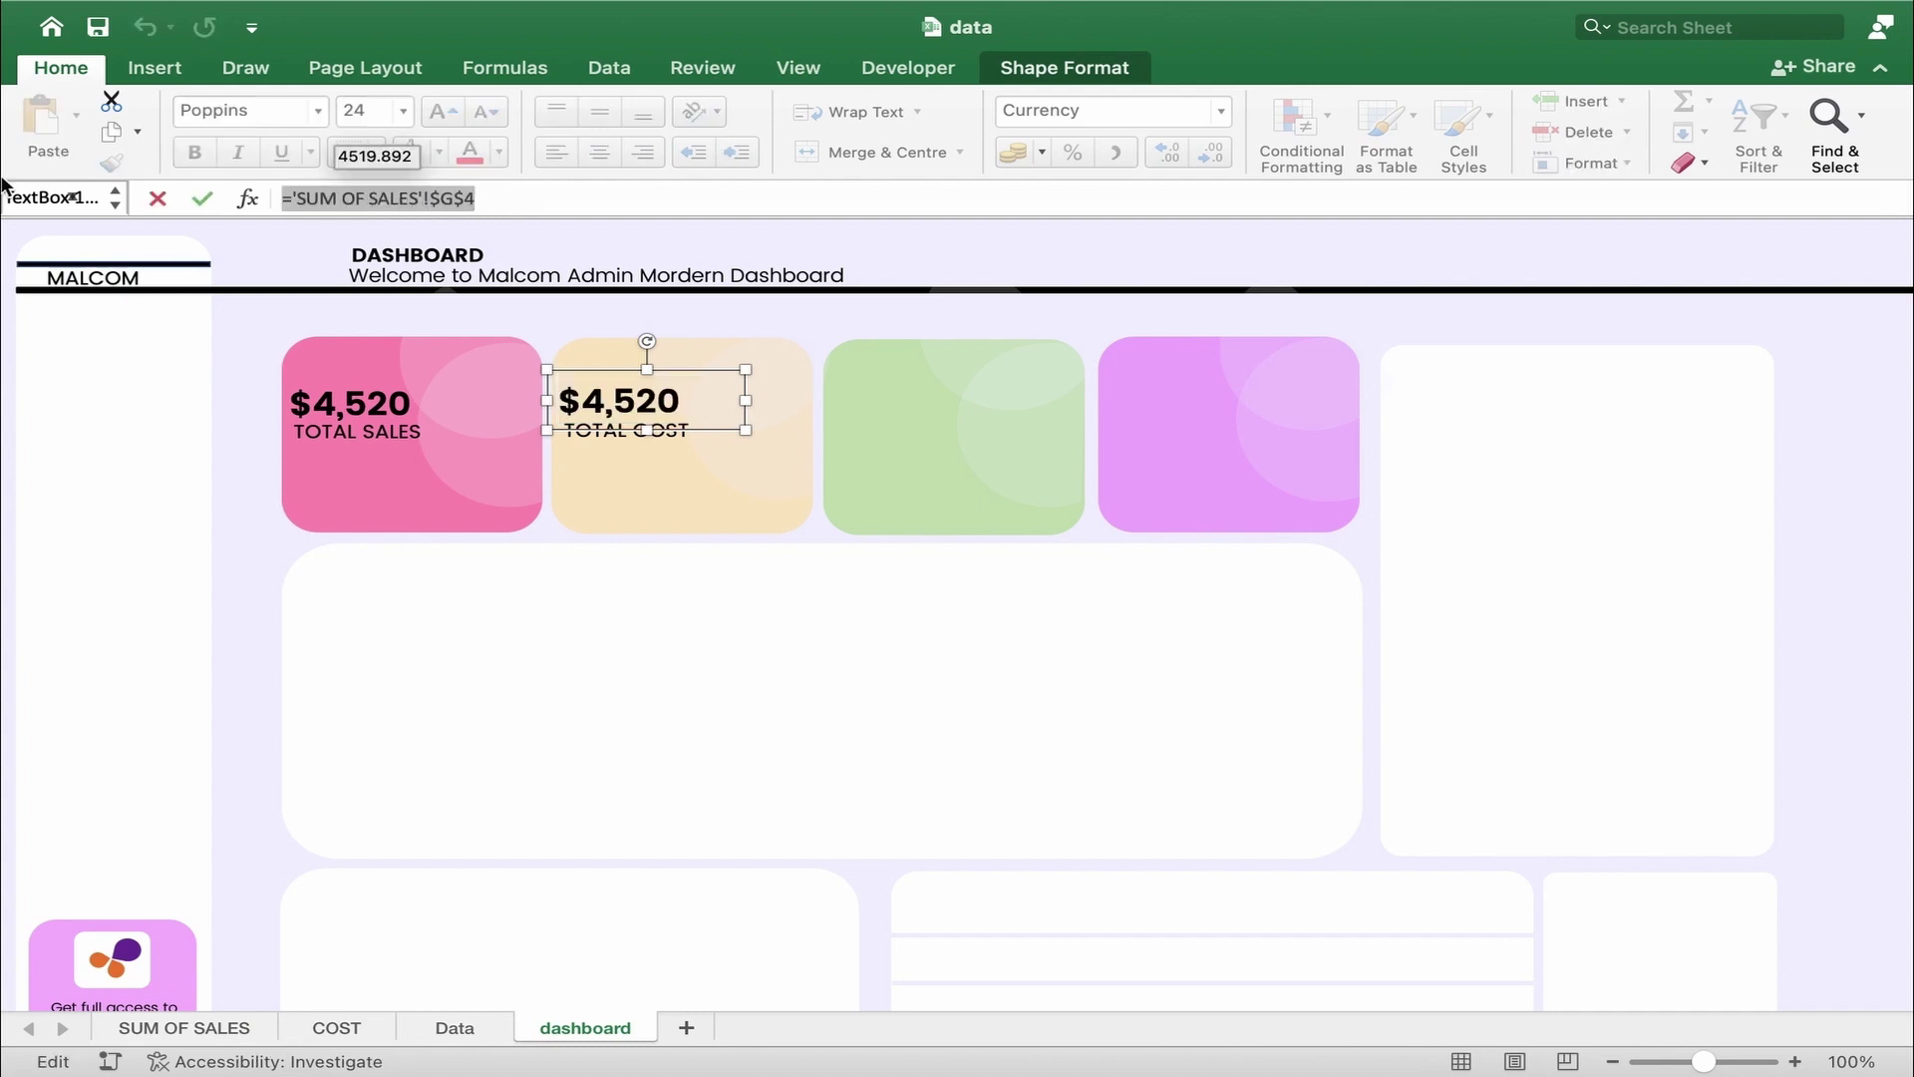
type("=")
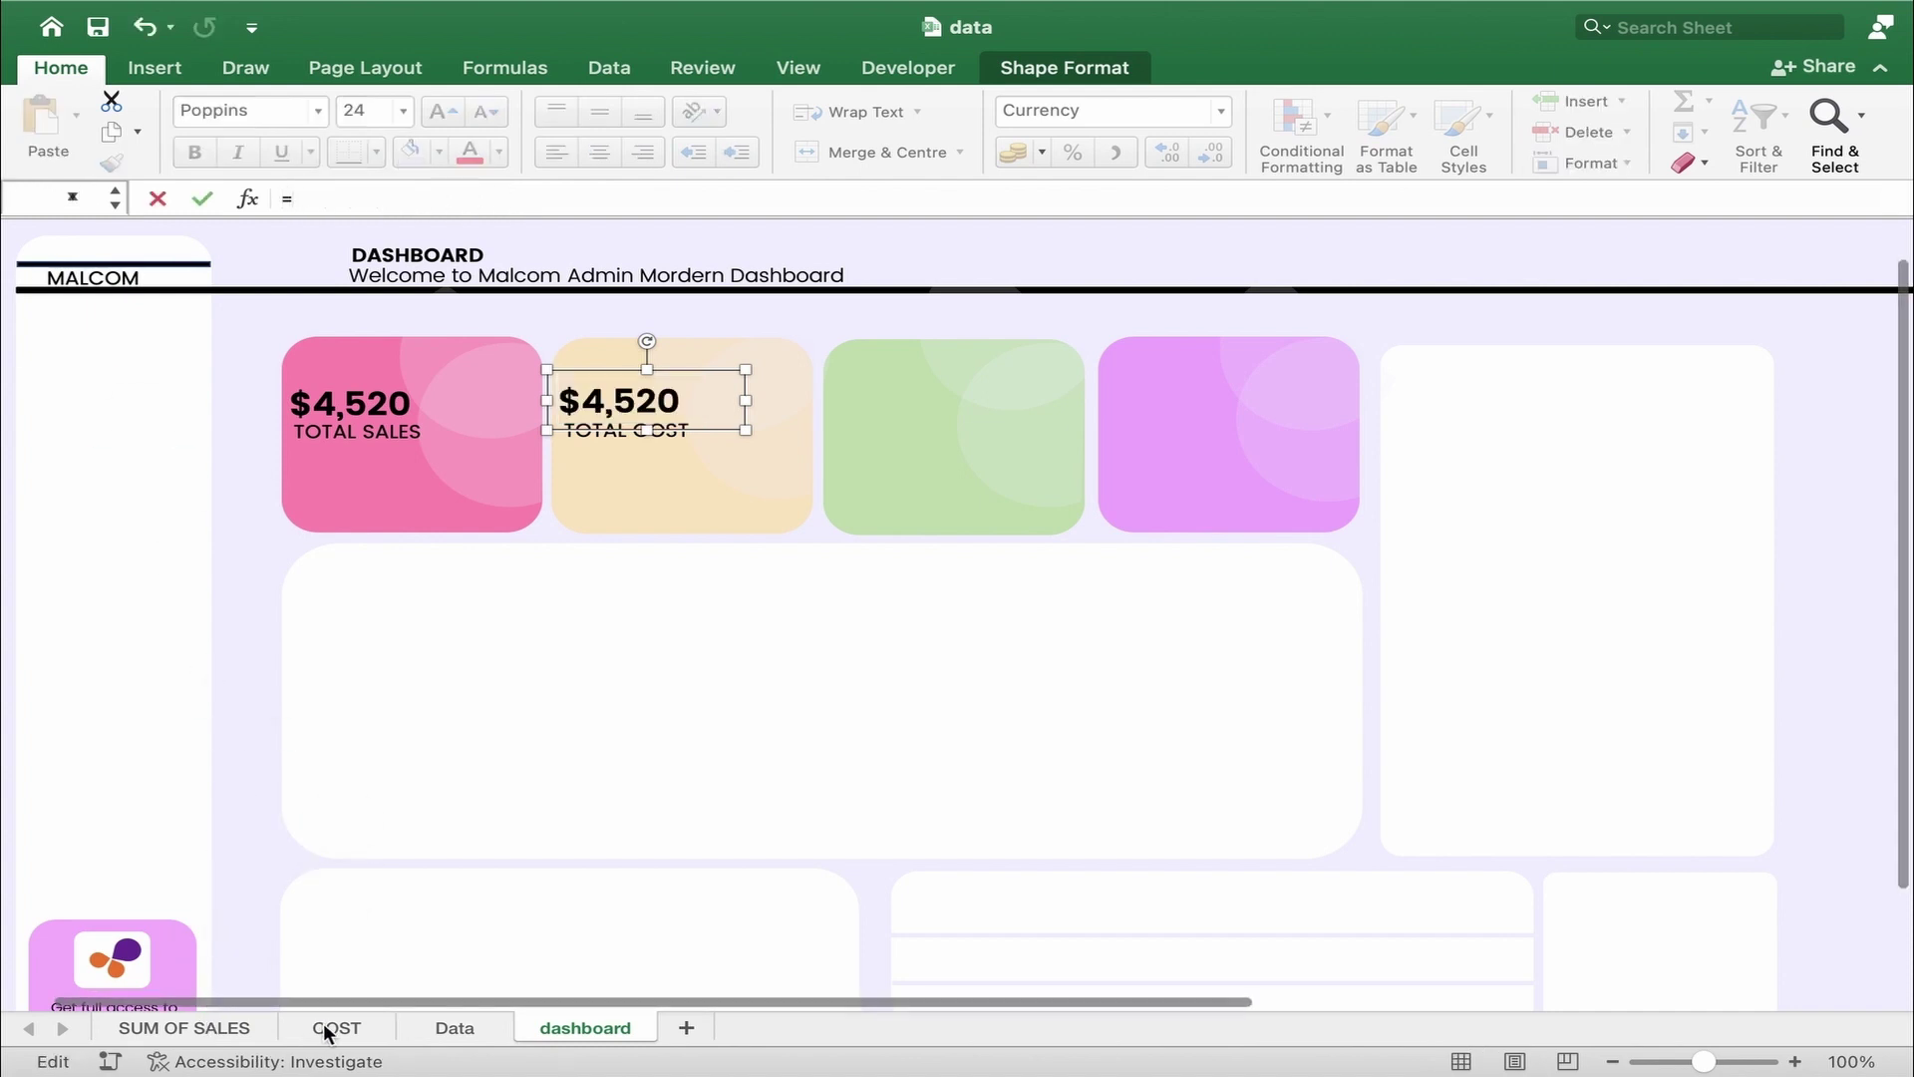
left_click(331, 1028)
left_click(601, 324)
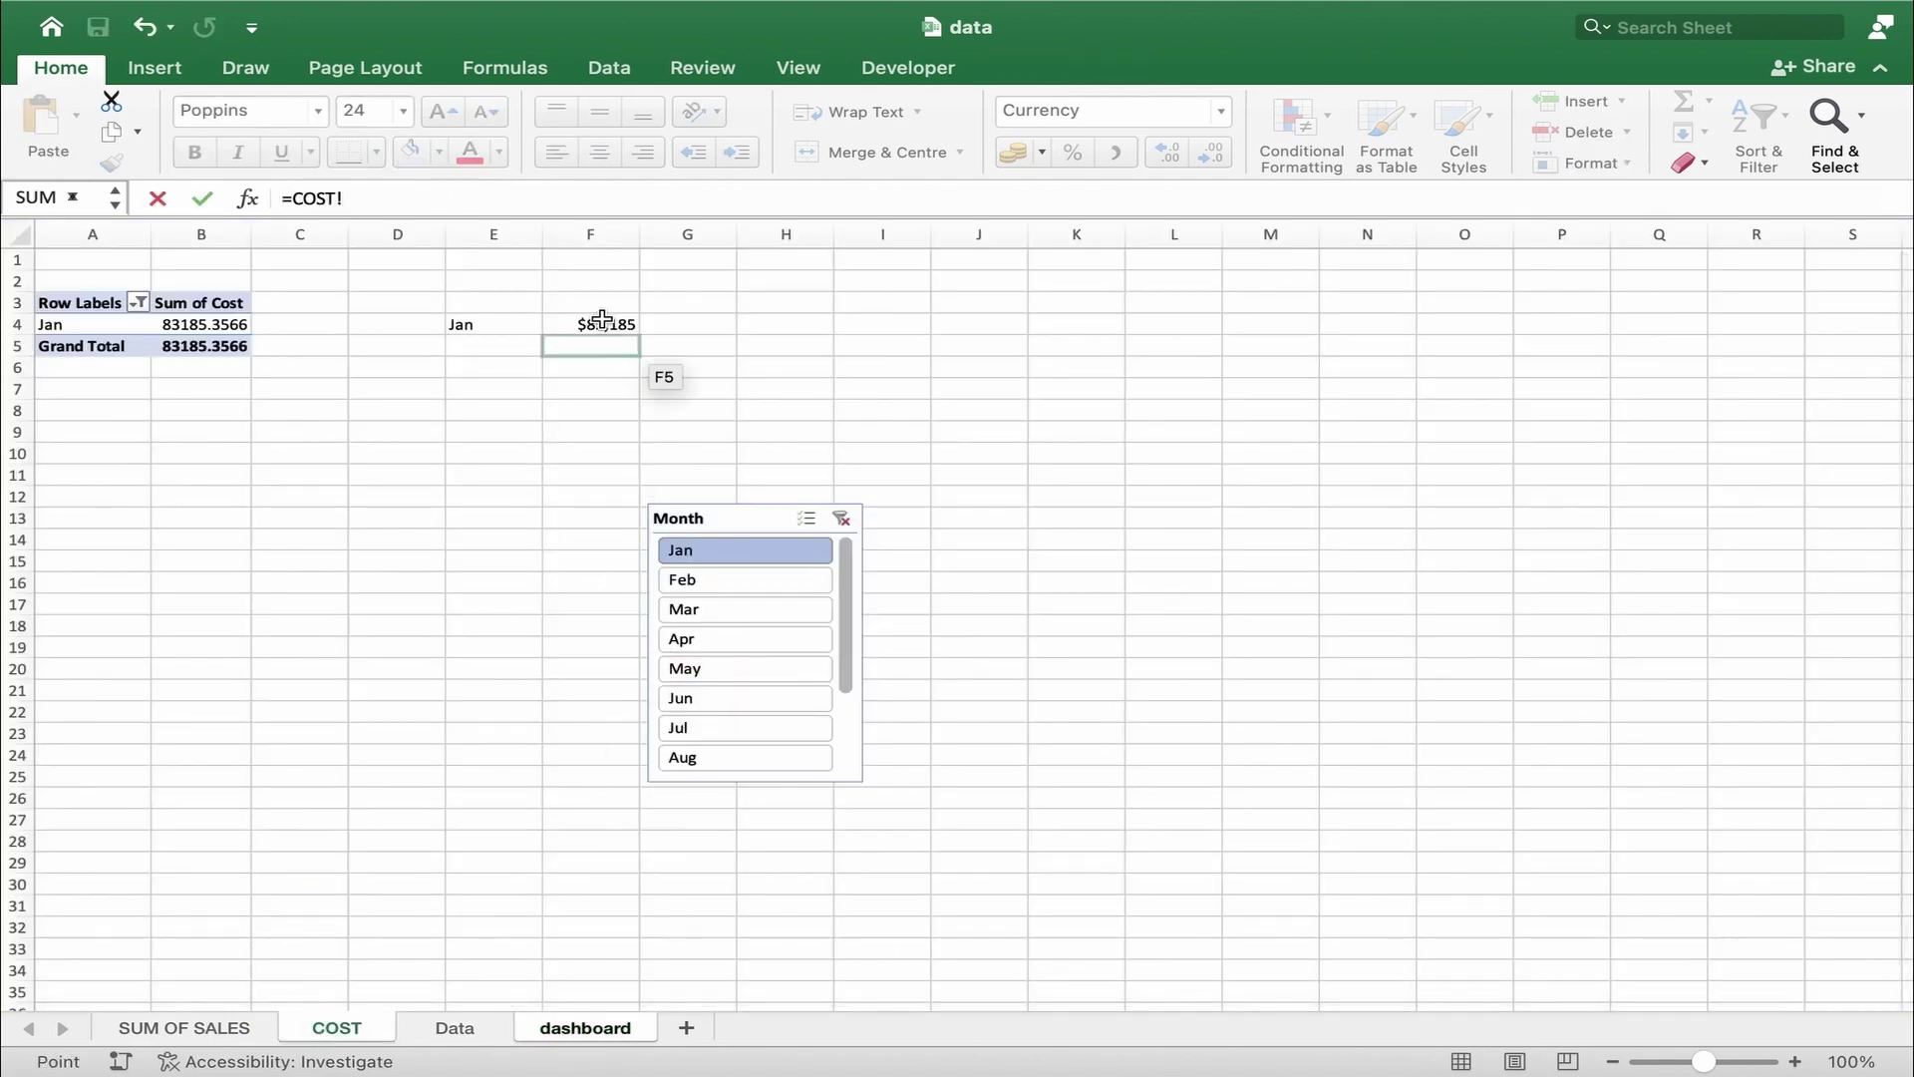
key("Return")
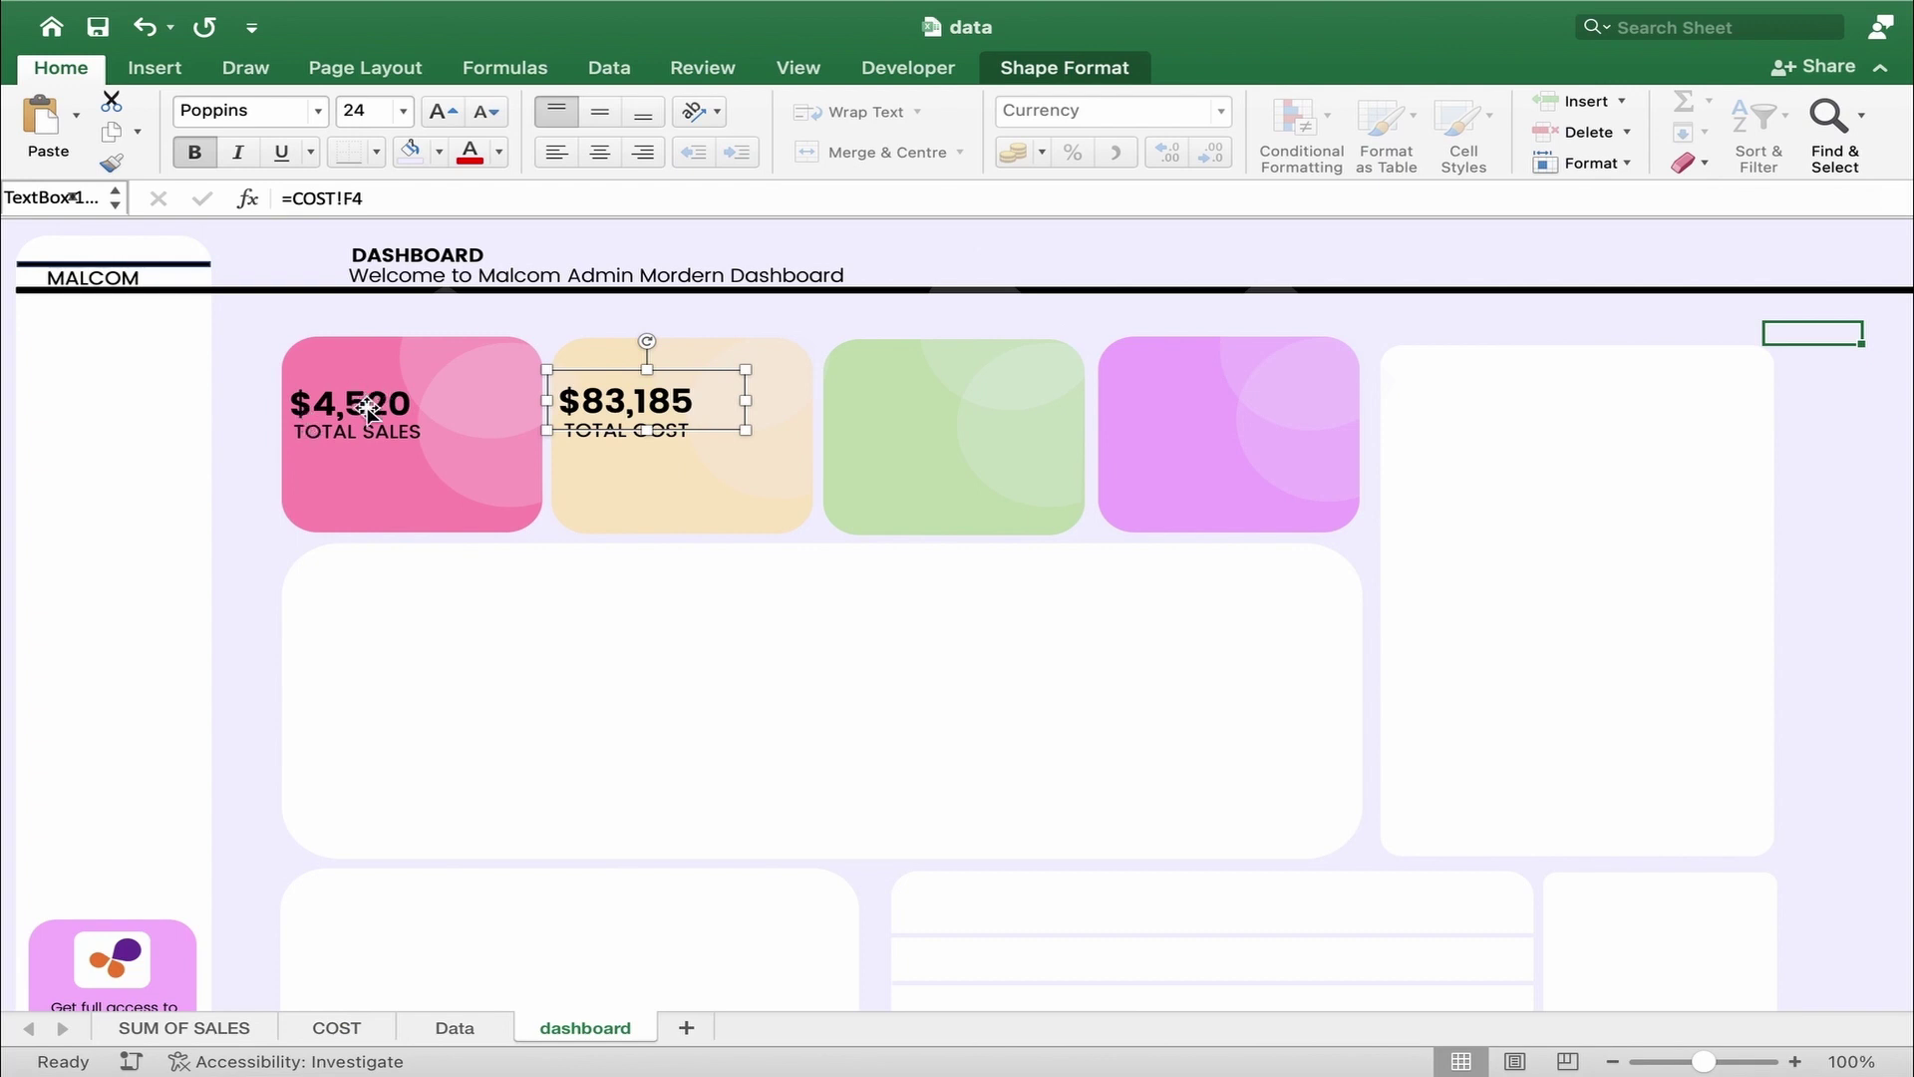
- Insert a Year slicer for the COST sheet's pivot table and place it beside the Month slicer
left_click(206, 1035)
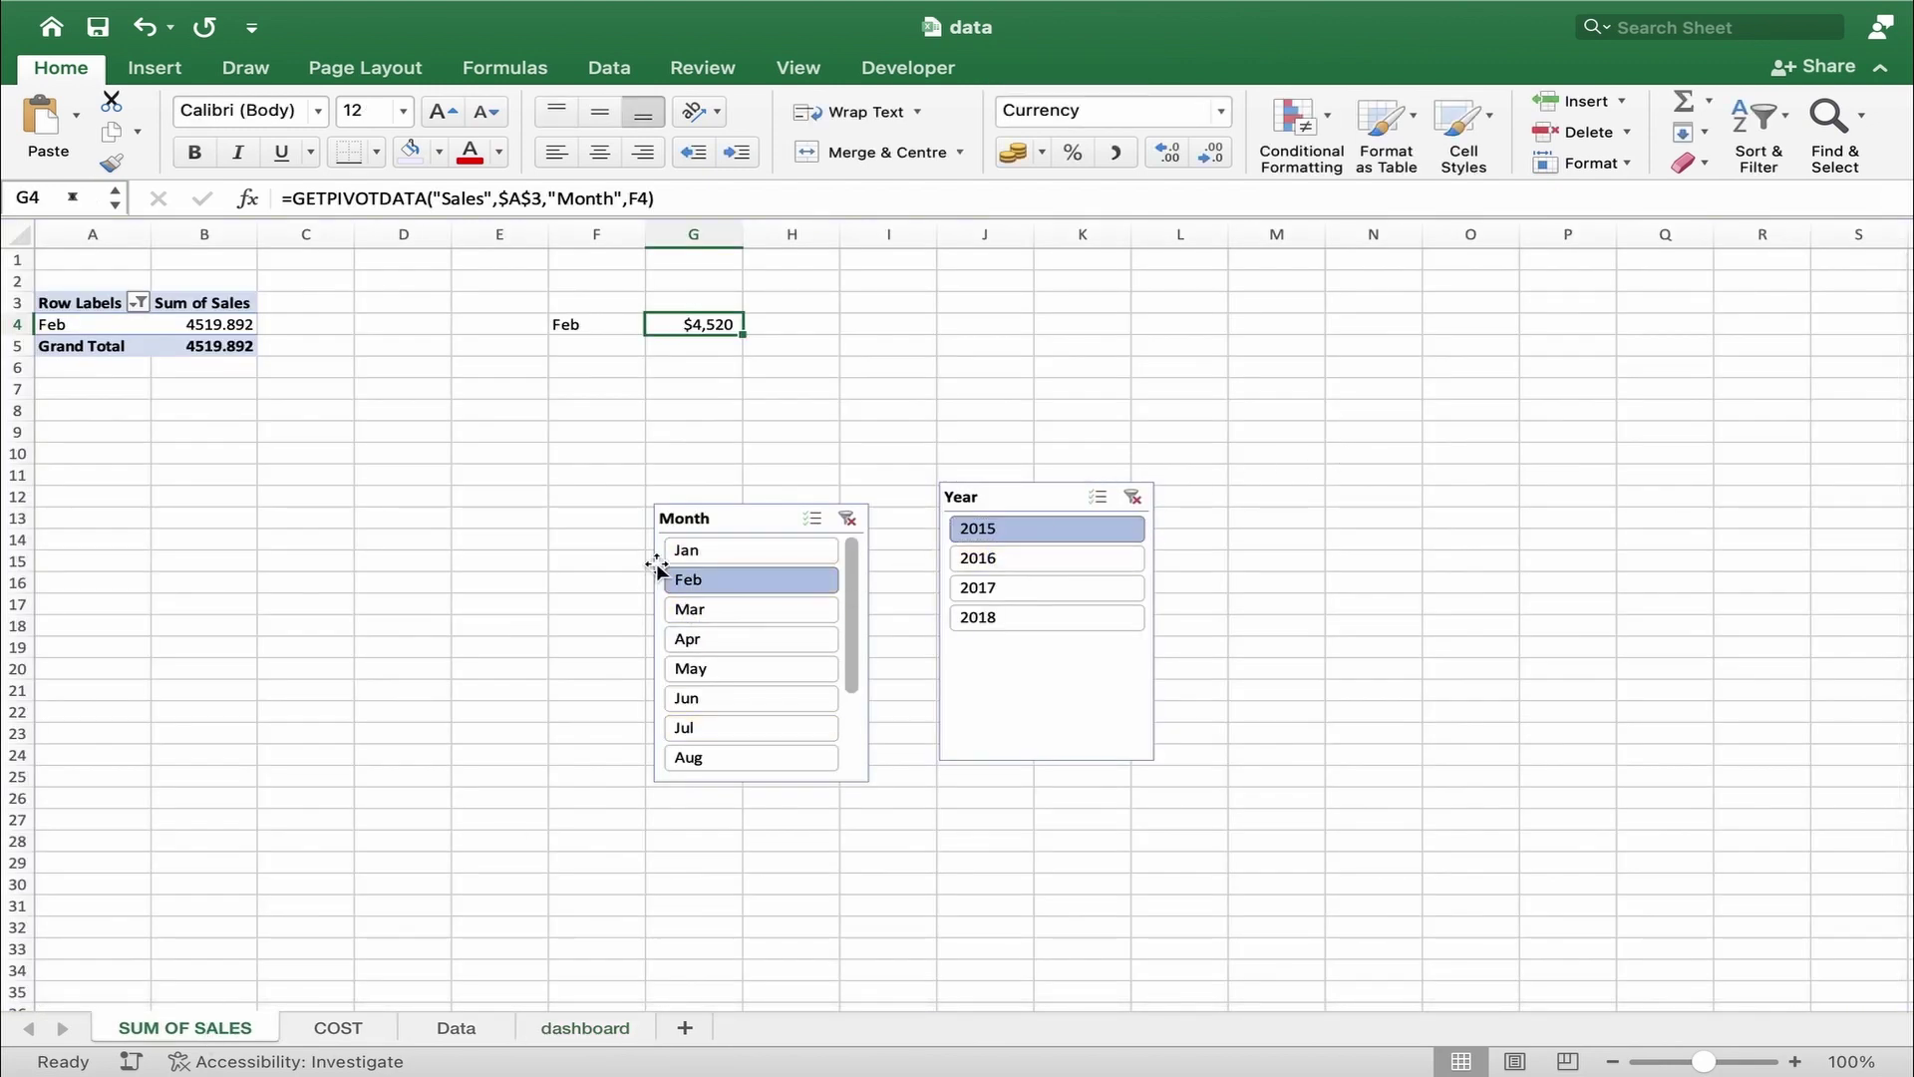
left_click(357, 1025)
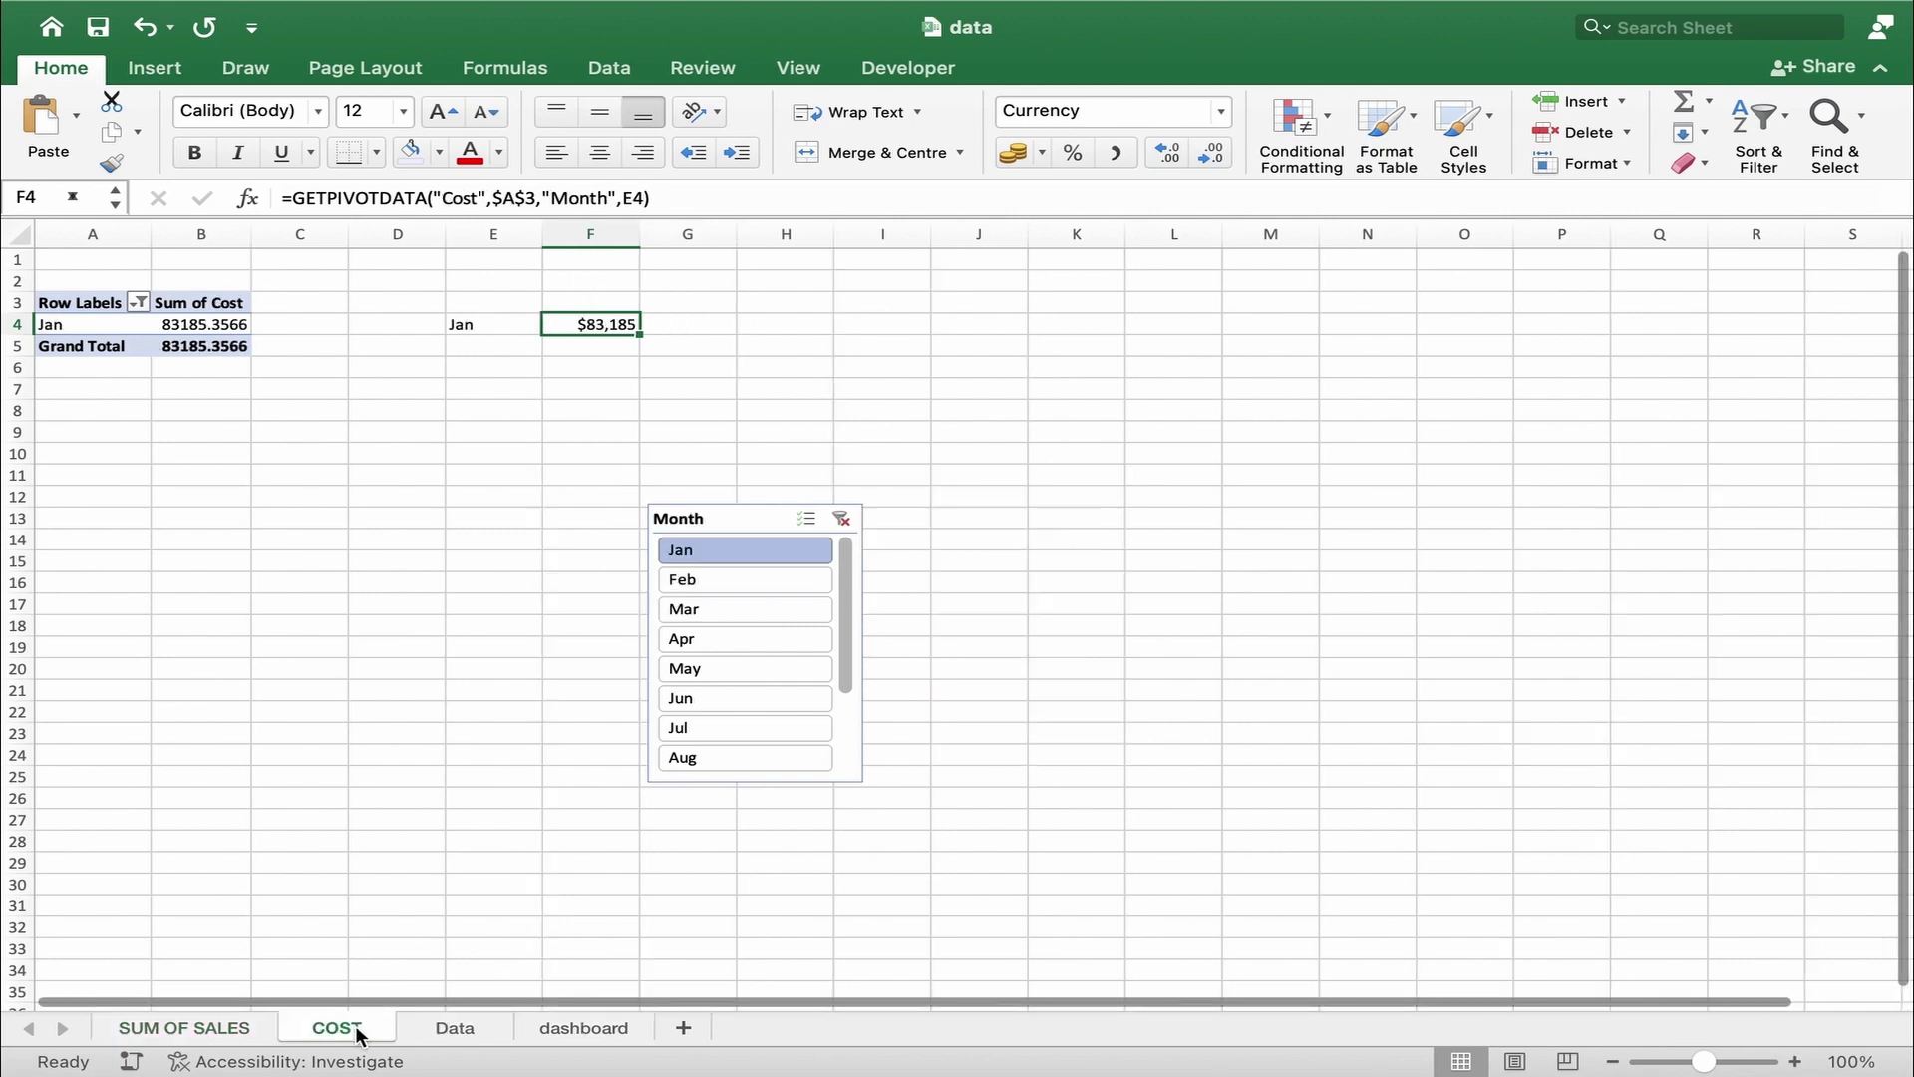
left_click(75, 299)
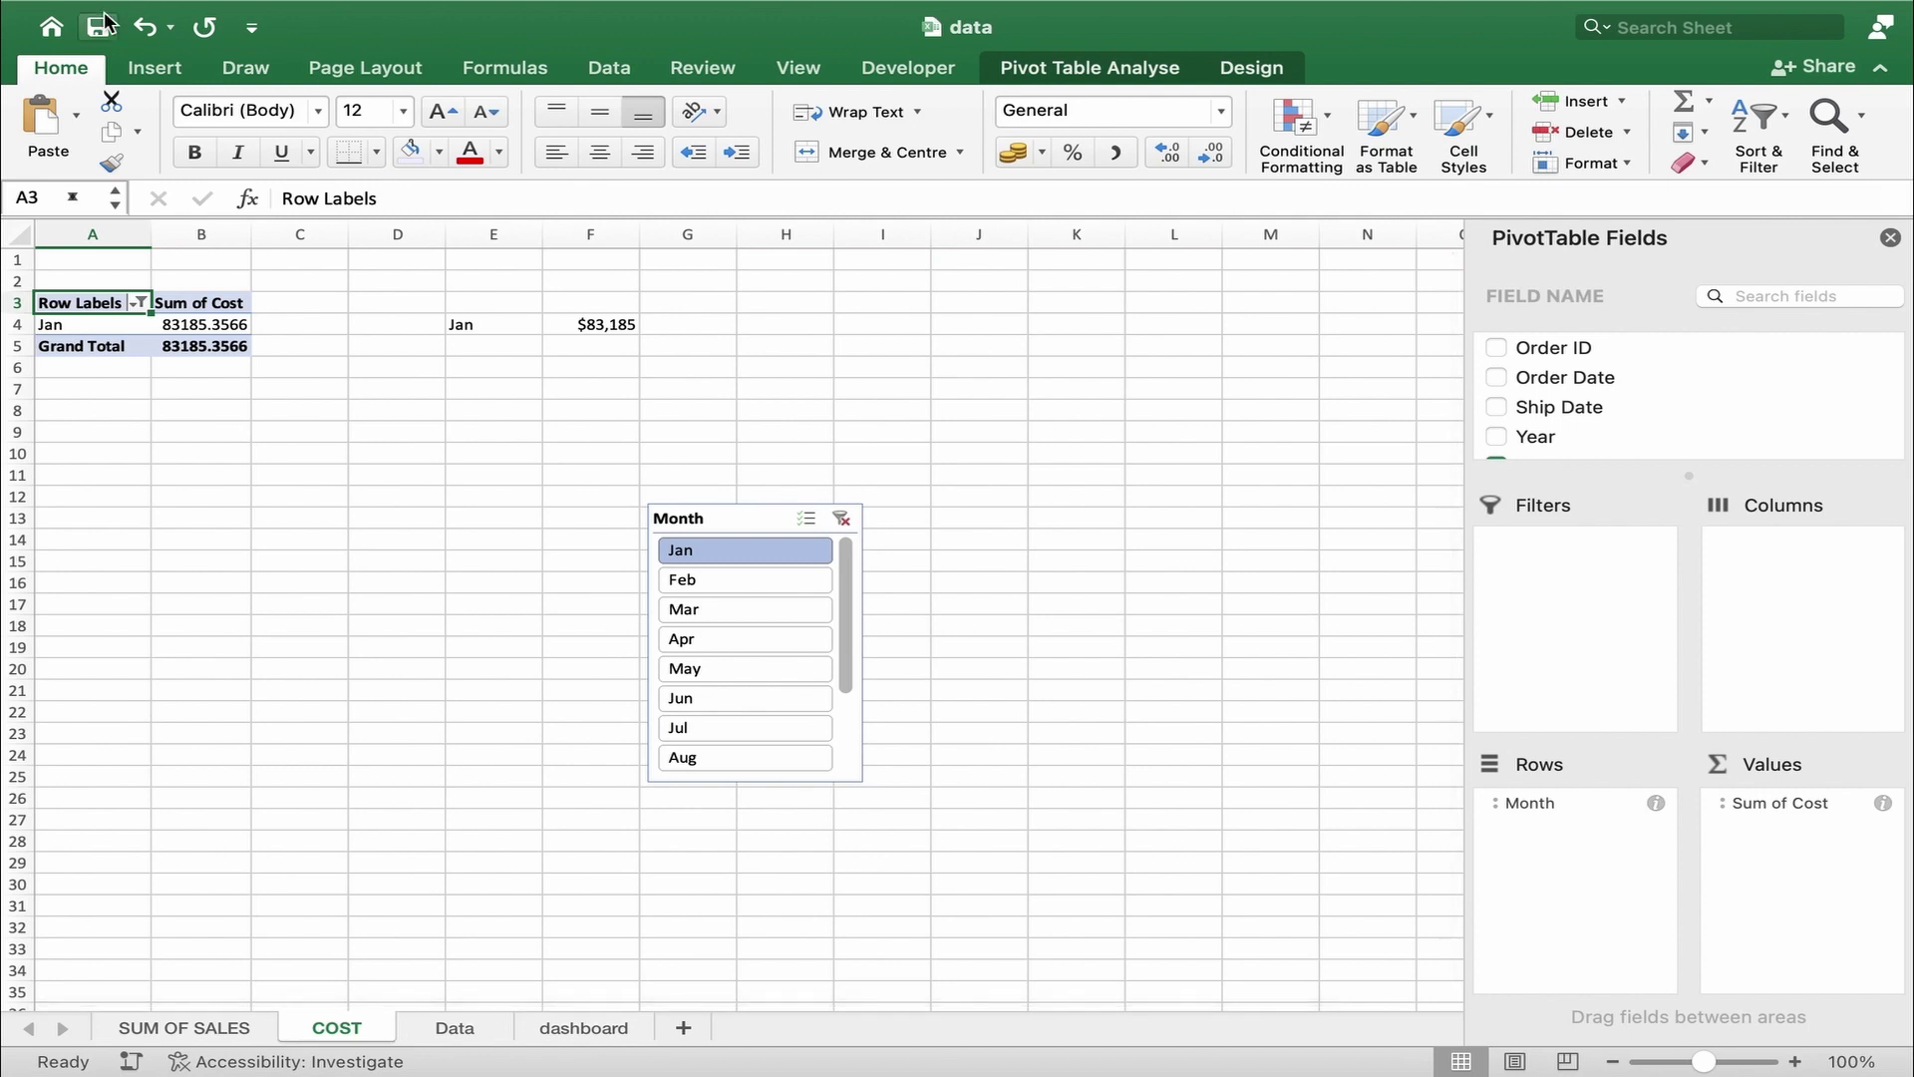
left_click(151, 72)
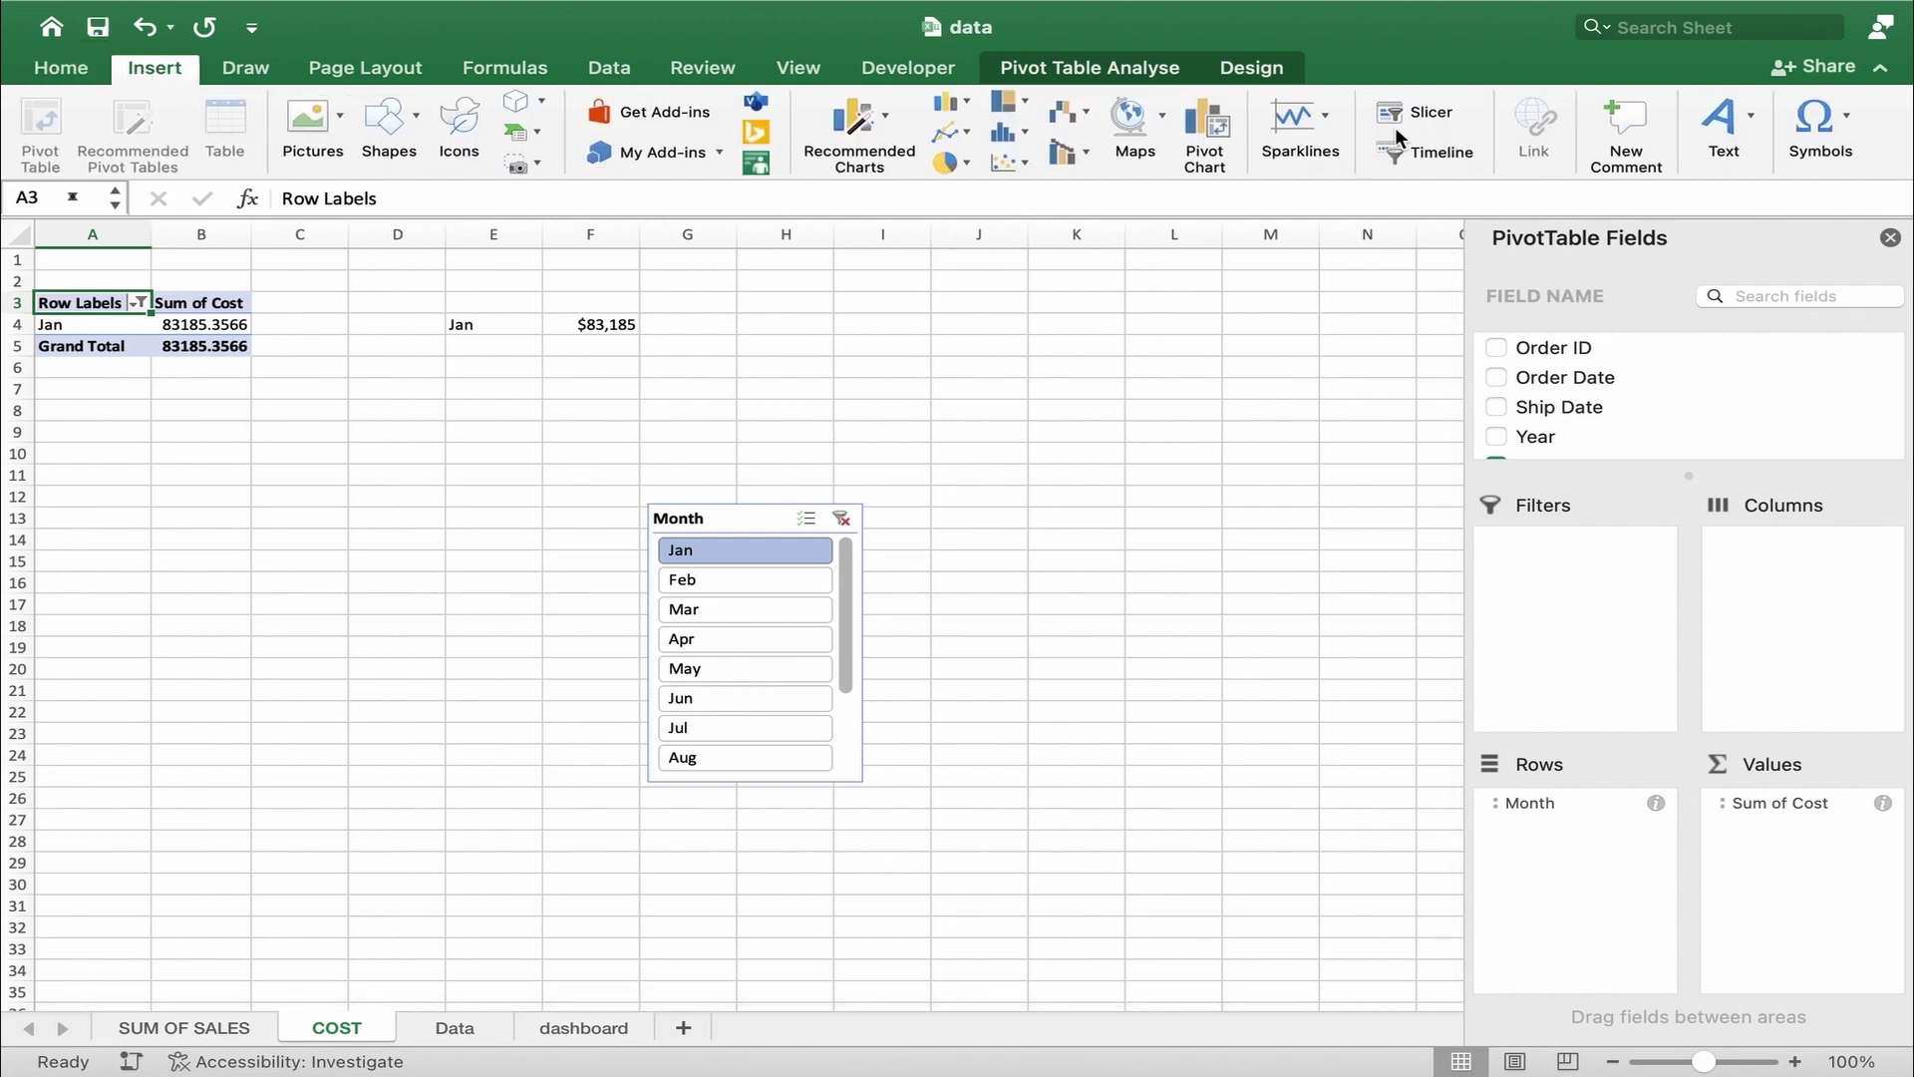
left_click(1410, 111)
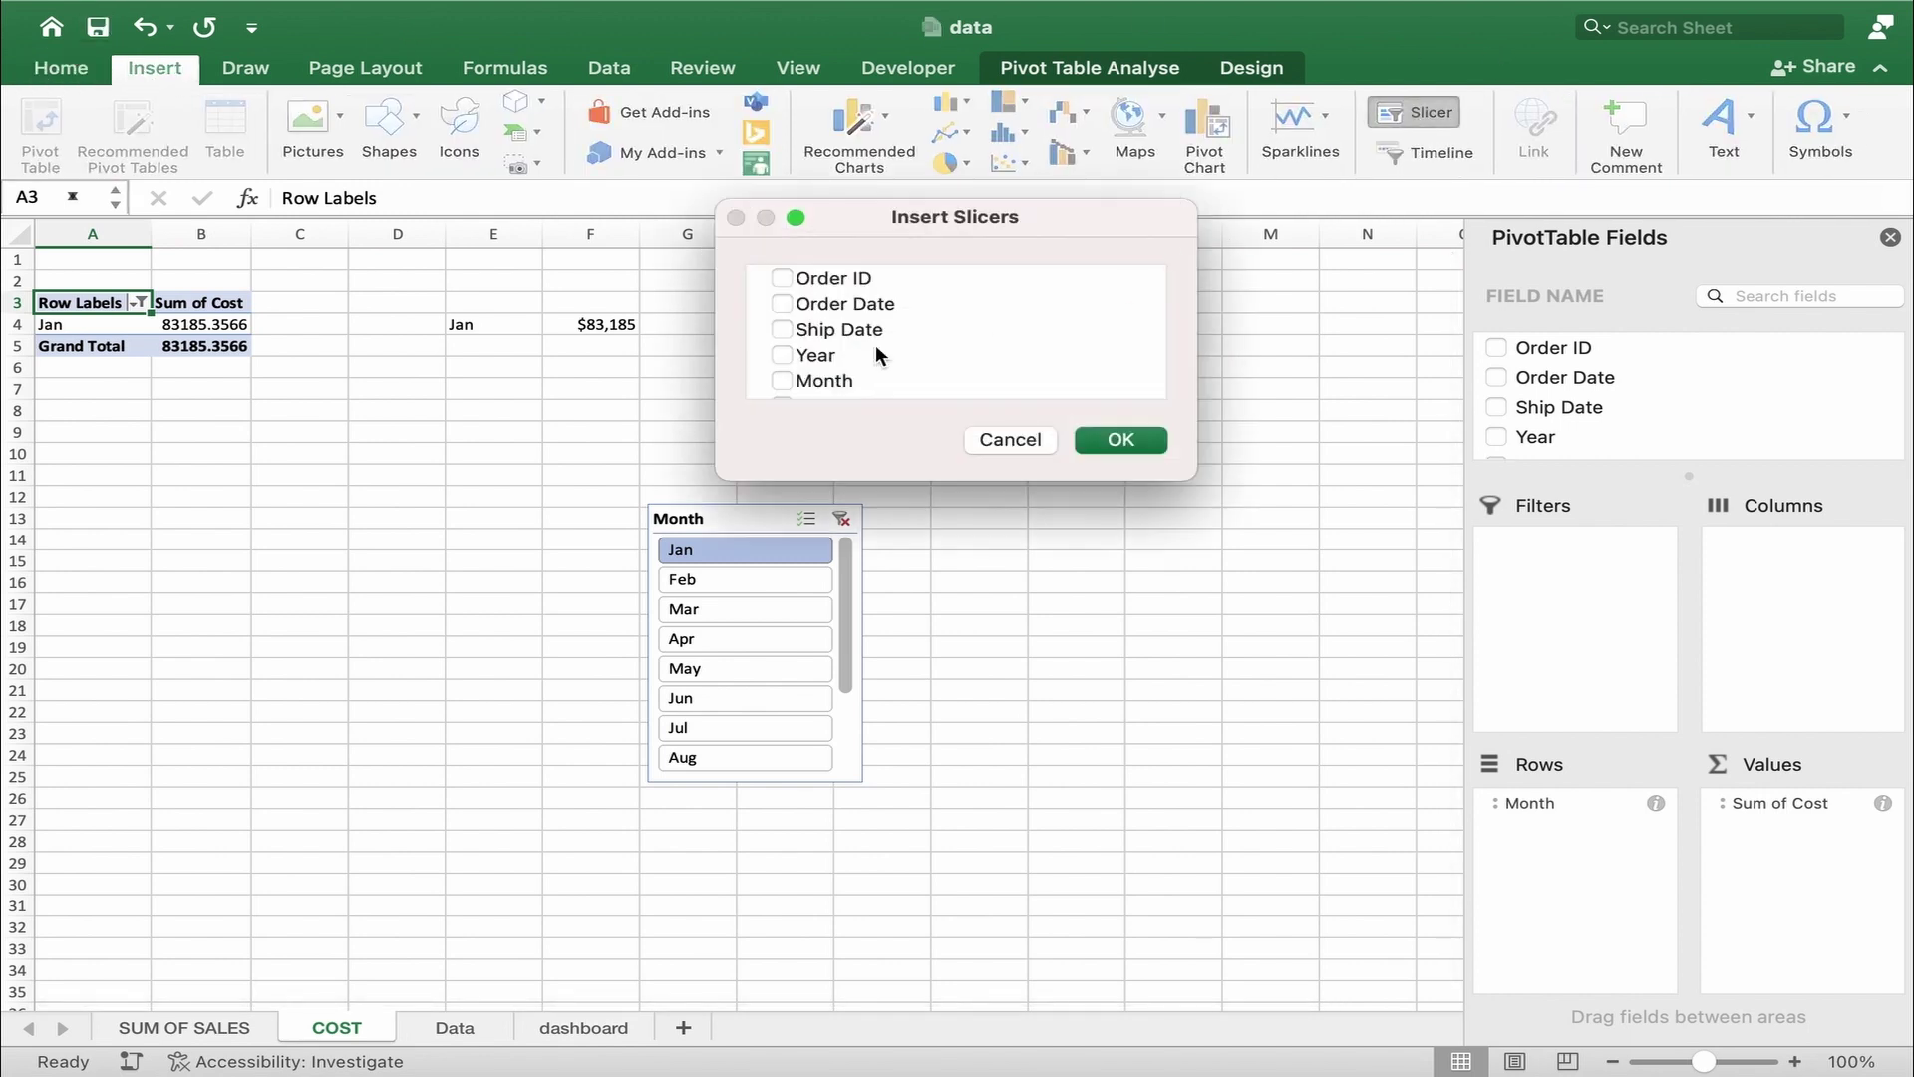
left_click(1120, 439)
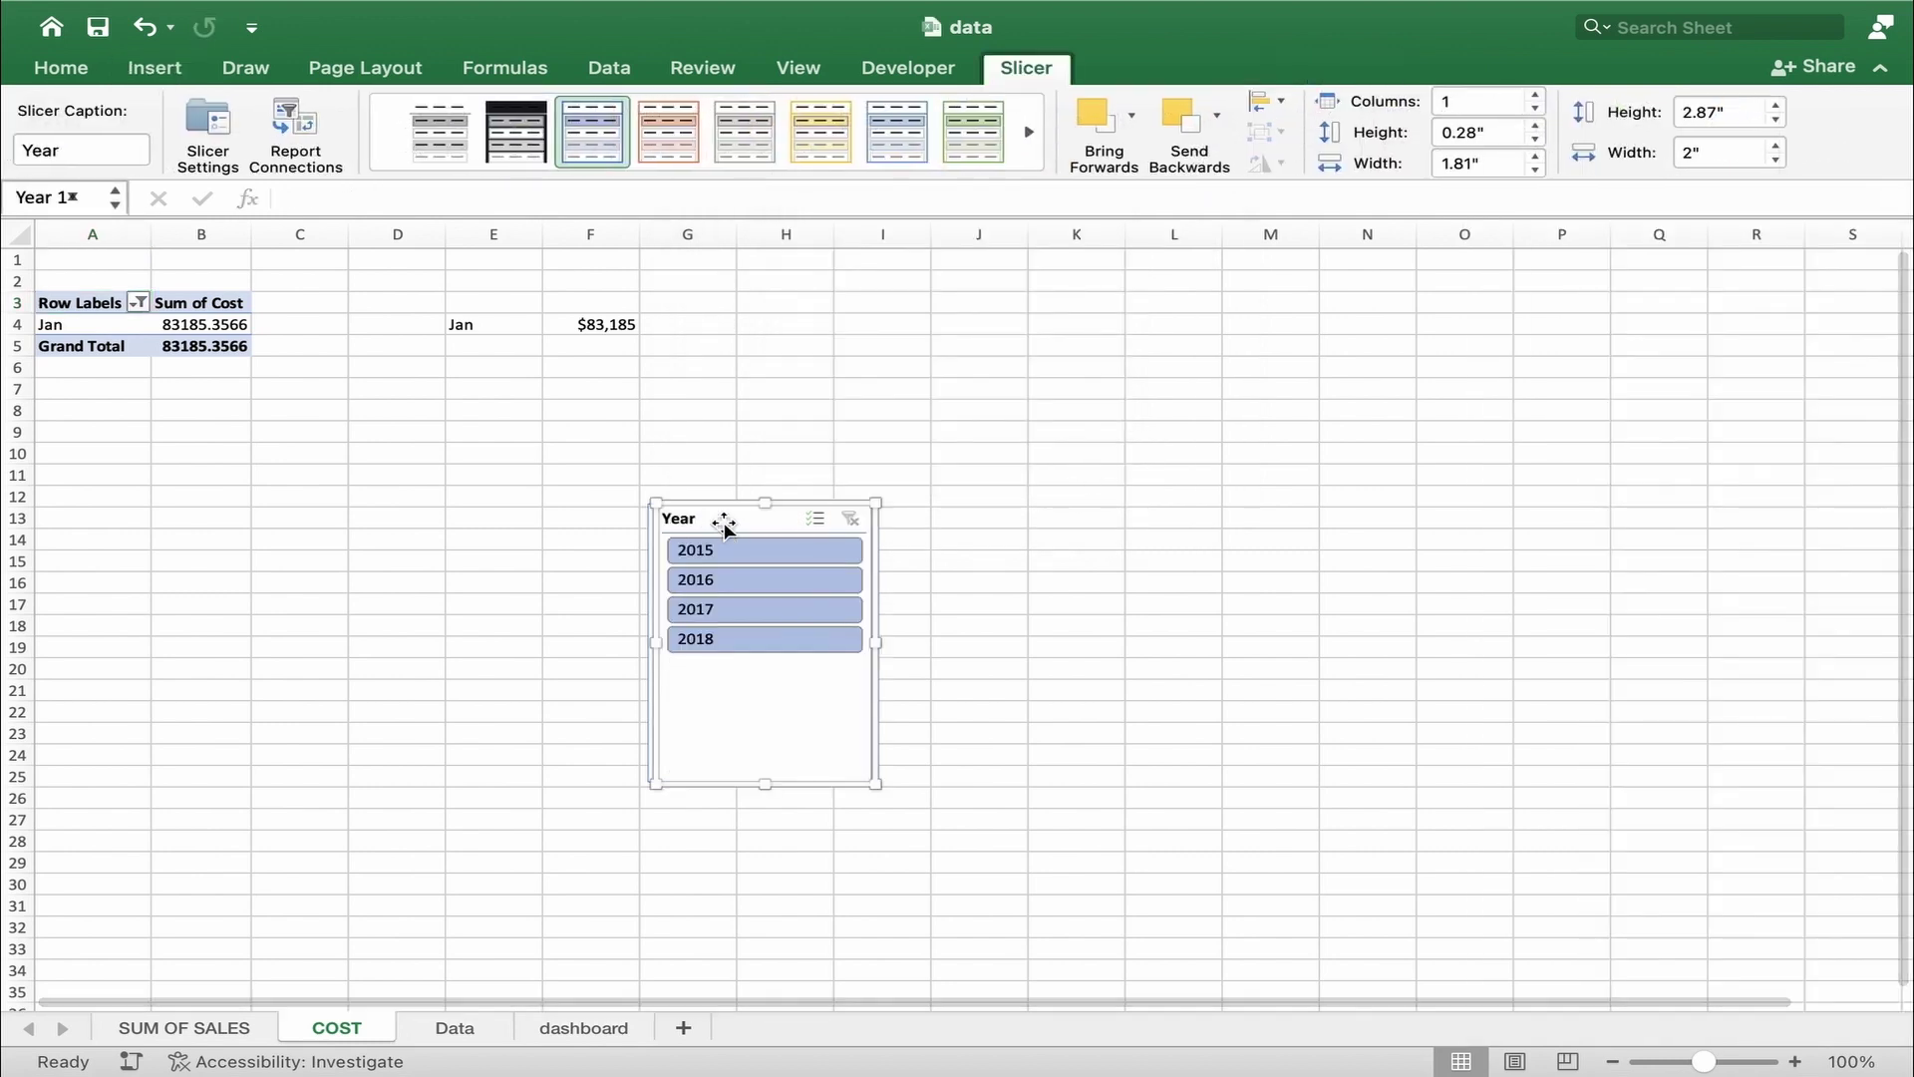
left_click_drag(726, 524, 1188, 460)
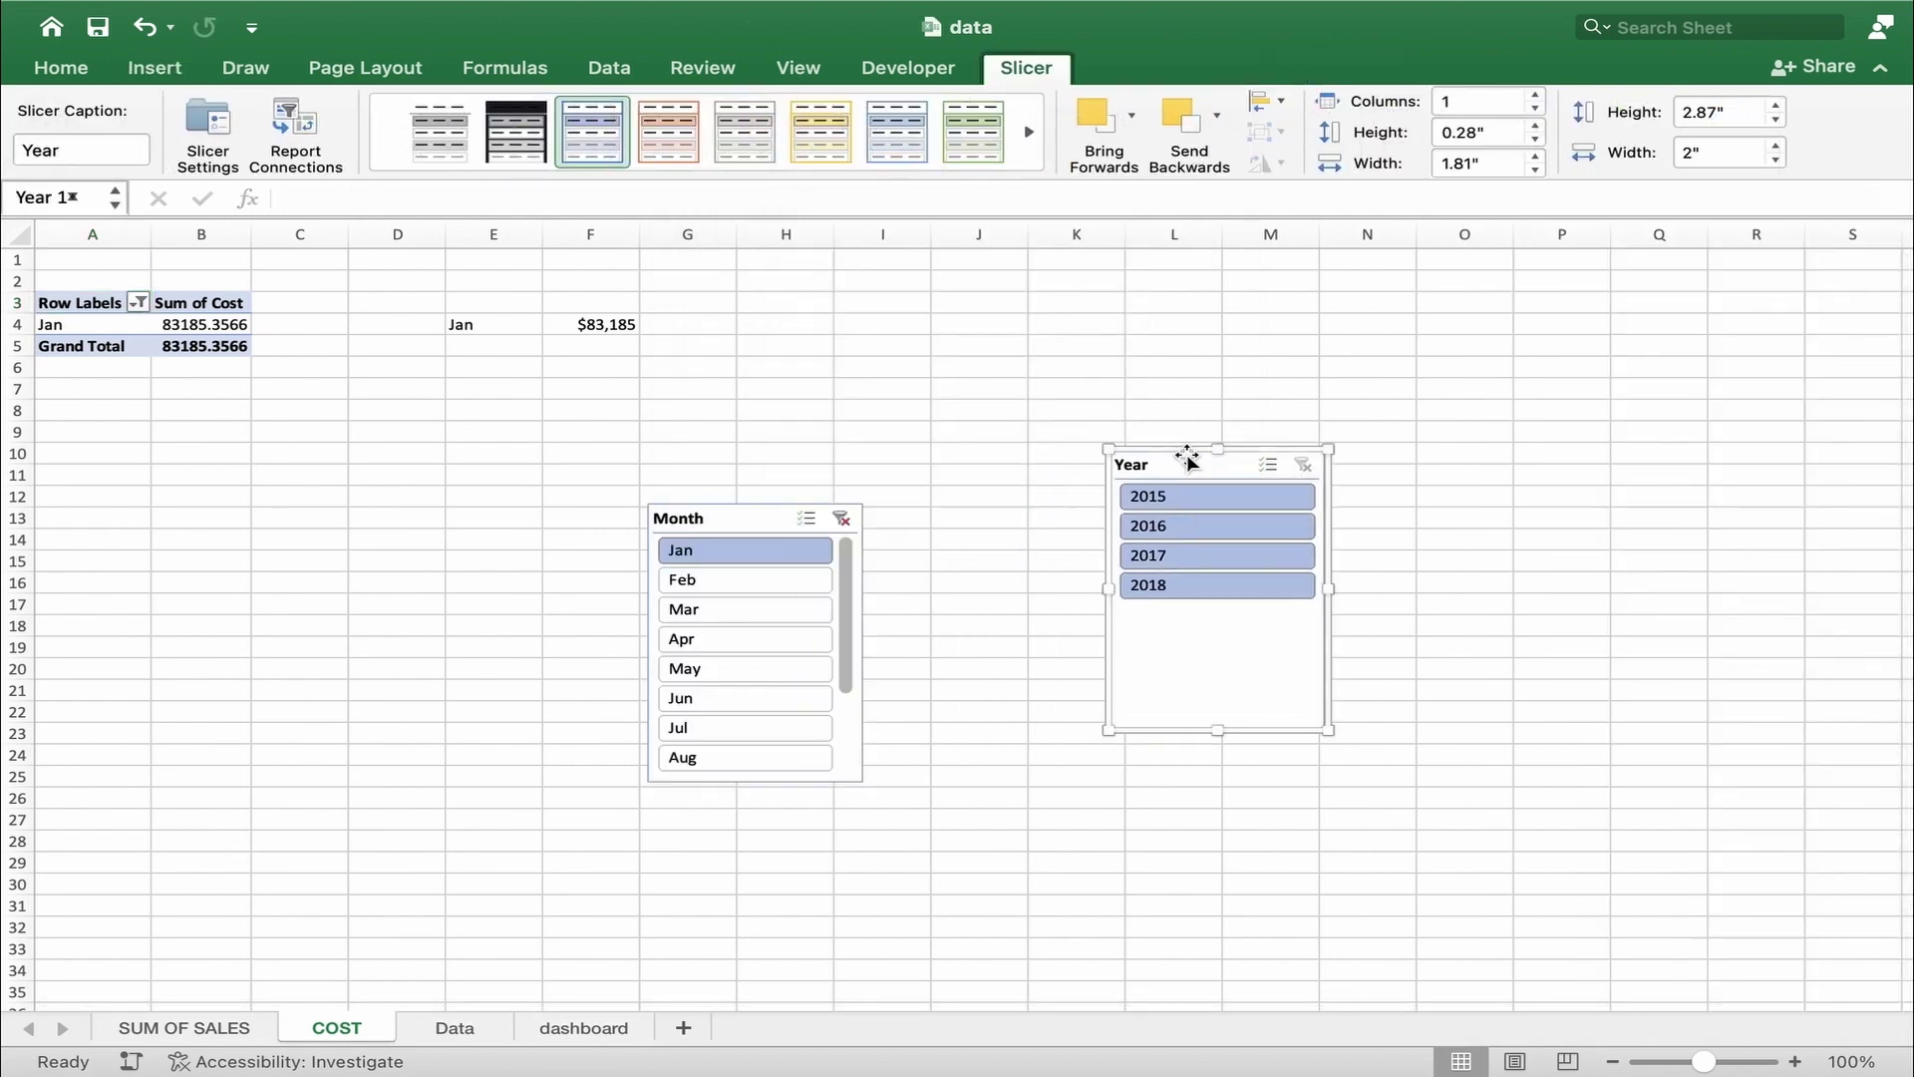
- Filter the cost pivot table to Feb in the Month slicer and 2015 in the Year slicer
left_click(686, 579)
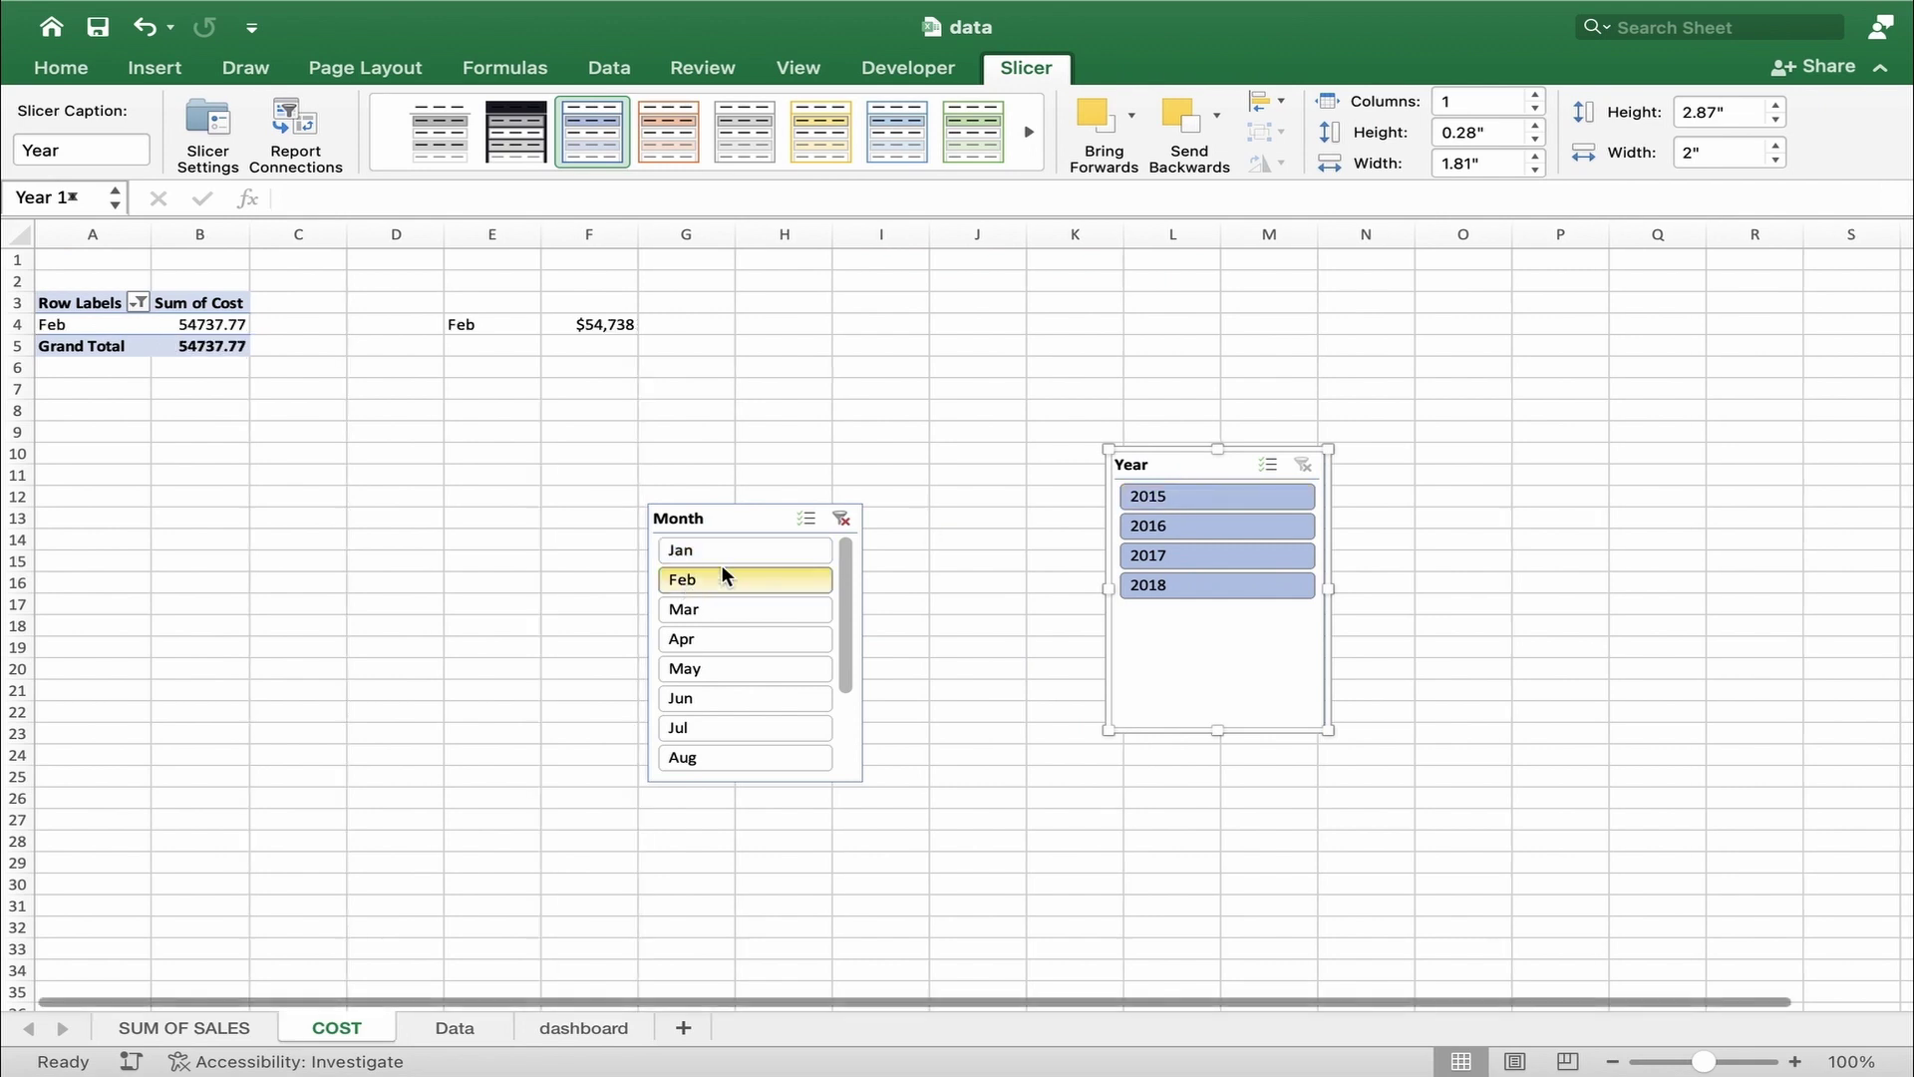
left_click(1260, 497)
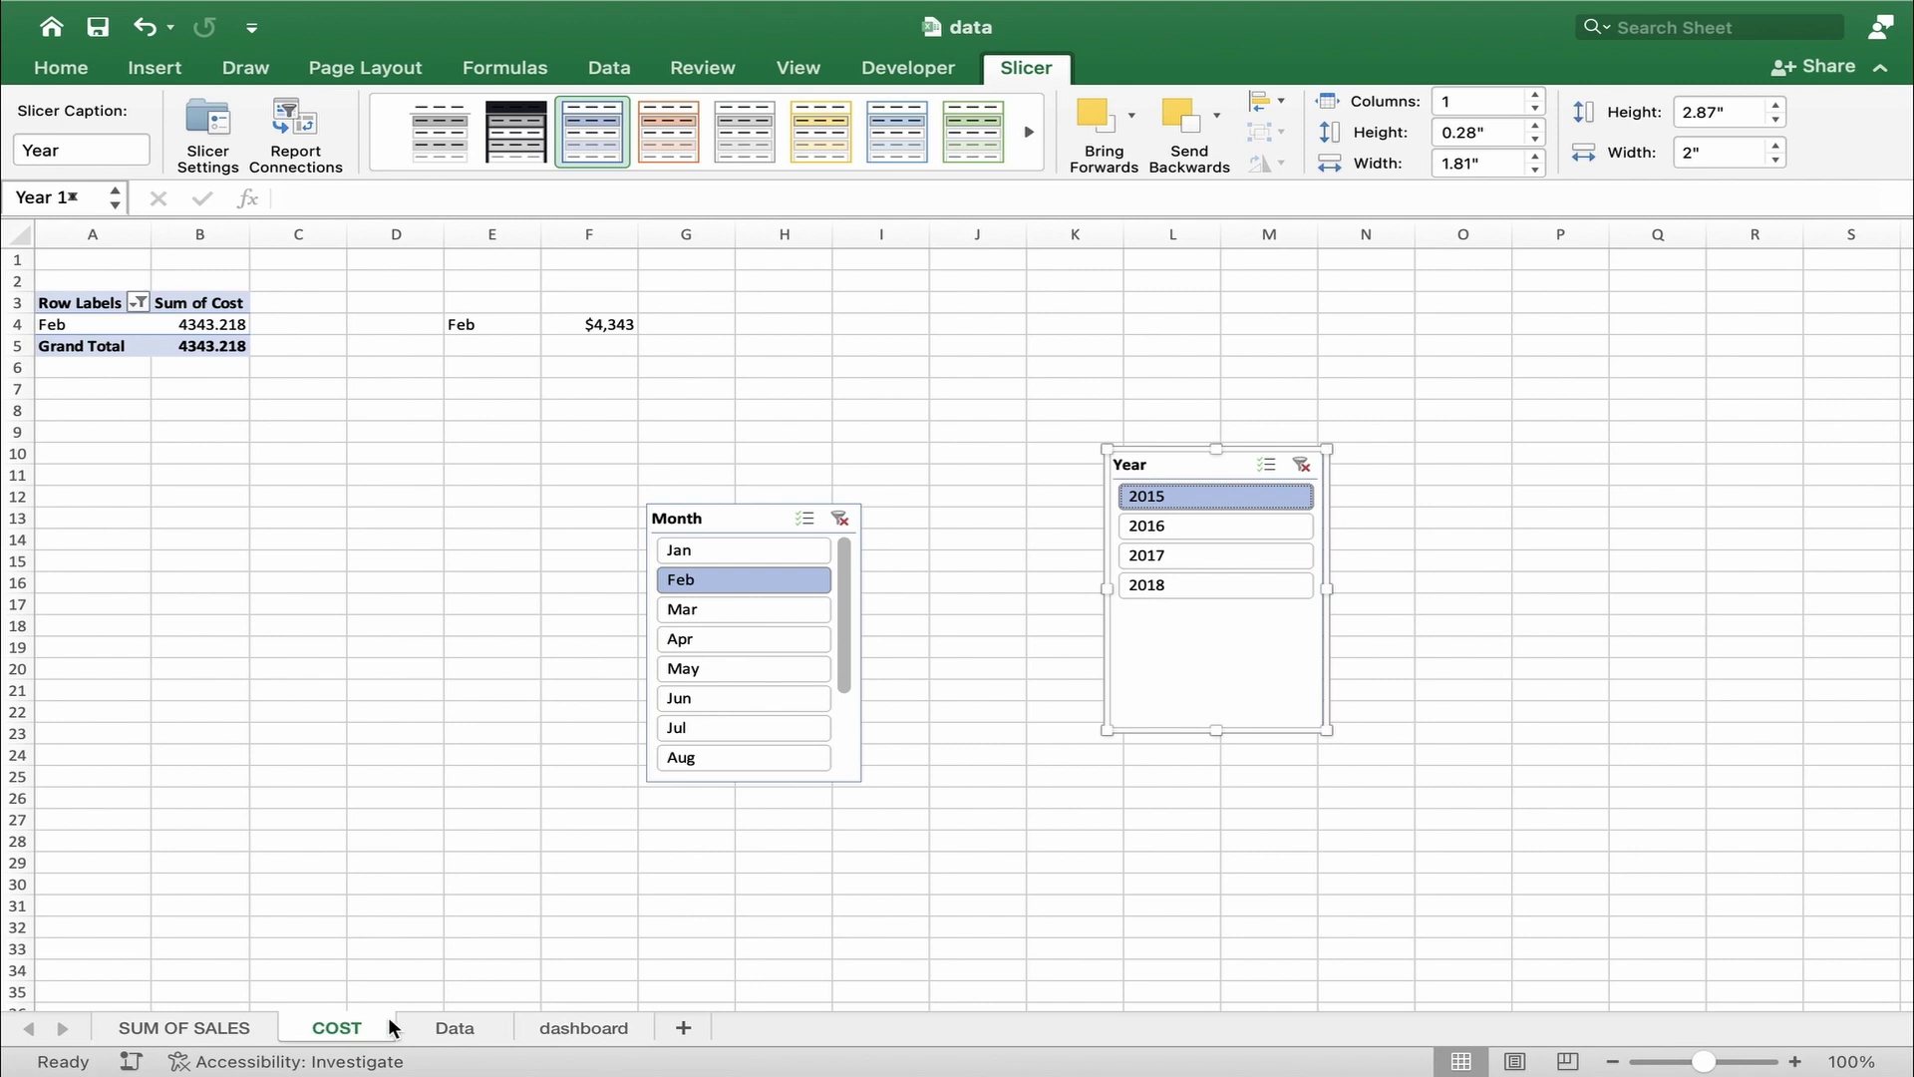
- On the dashboard sheet, nudge the value text box on the TOTAL COST card slightly up and to the right
left_click(565, 1025)
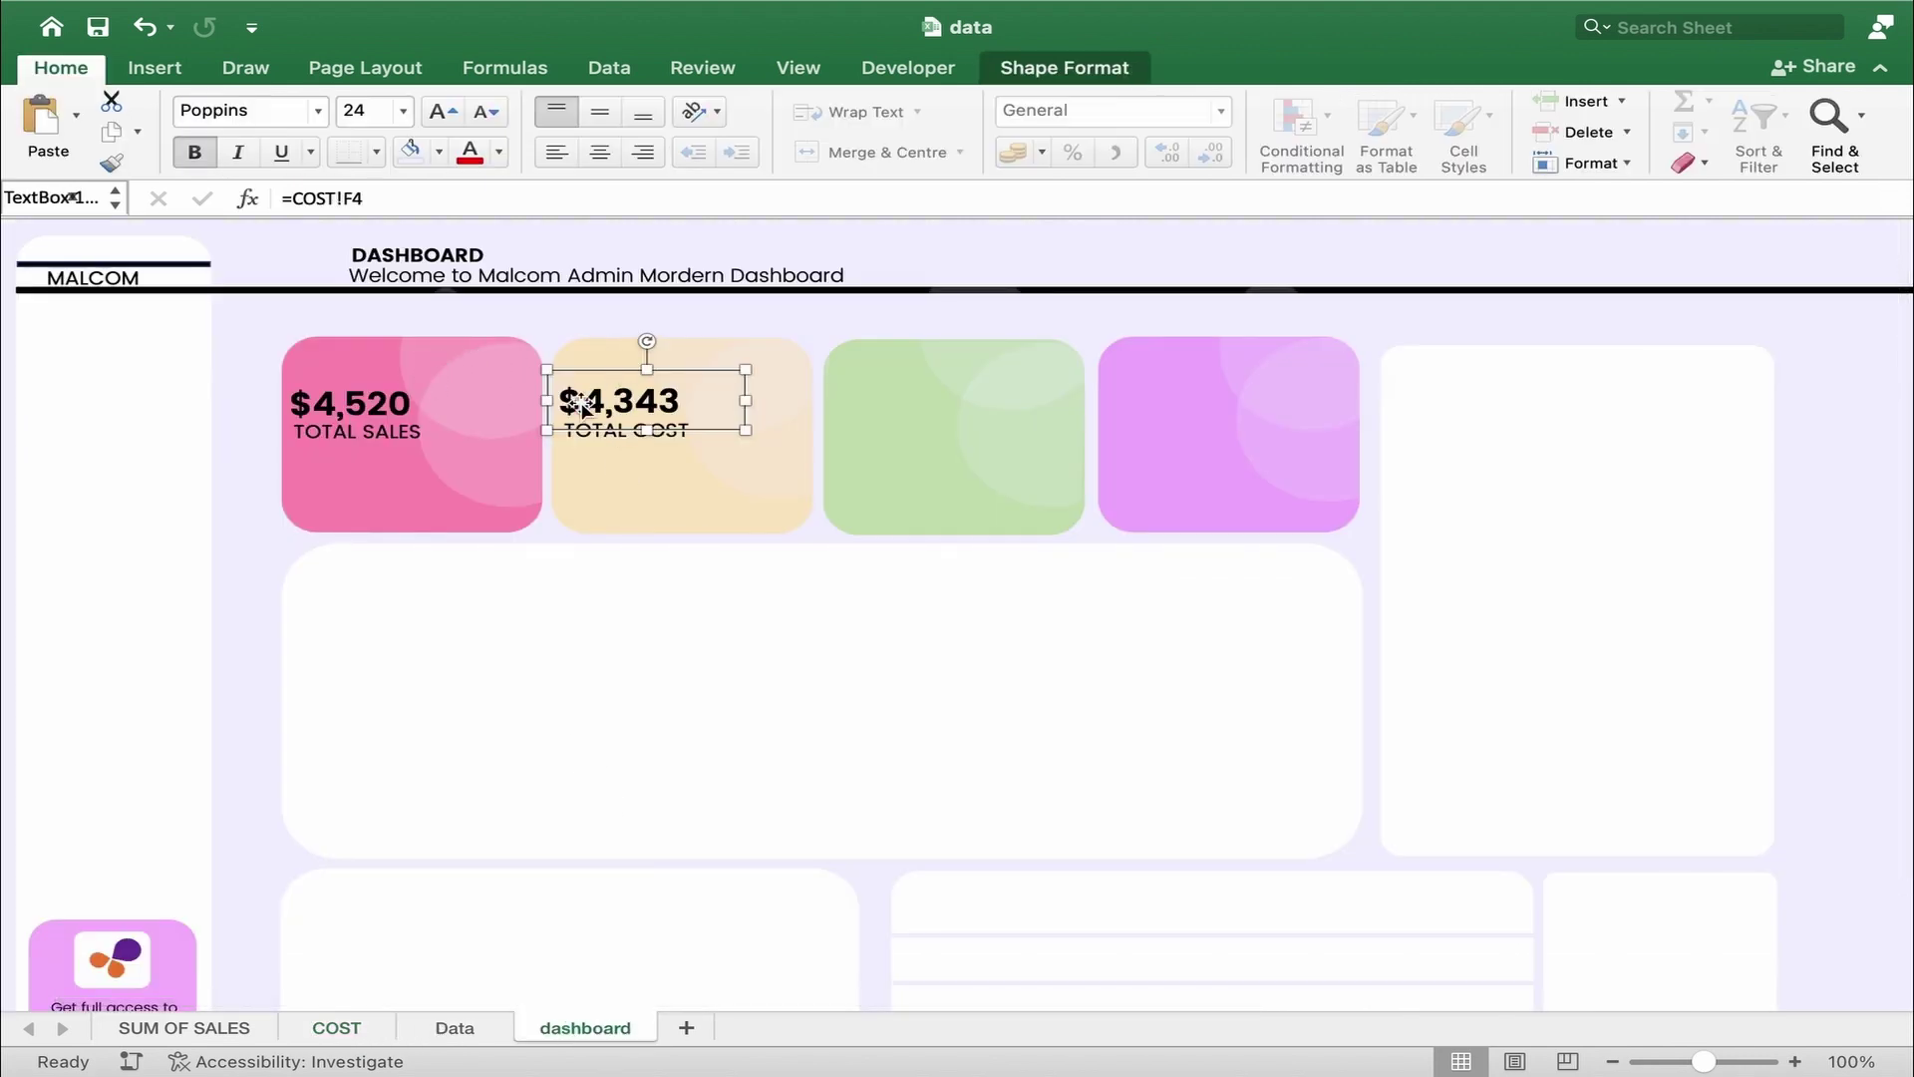
left_click_drag(713, 430, 723, 430)
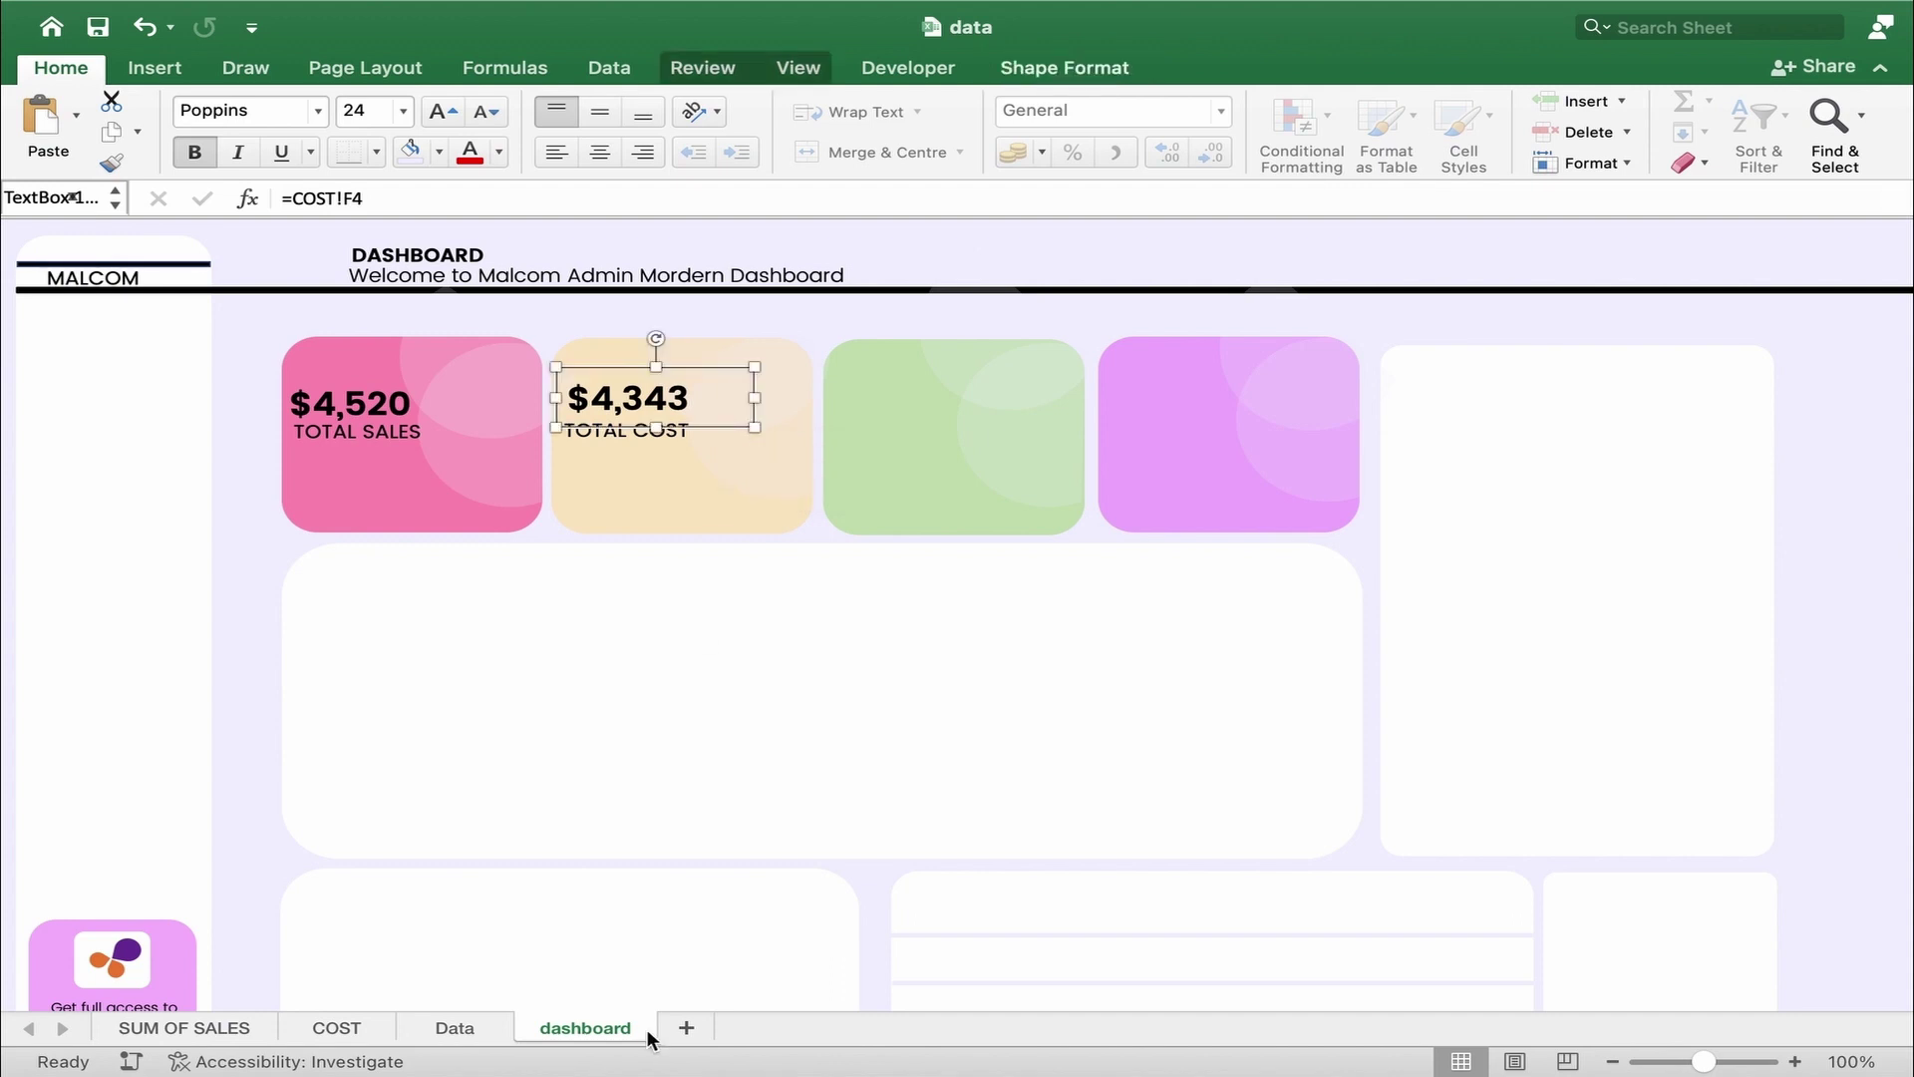
left_click(854, 360)
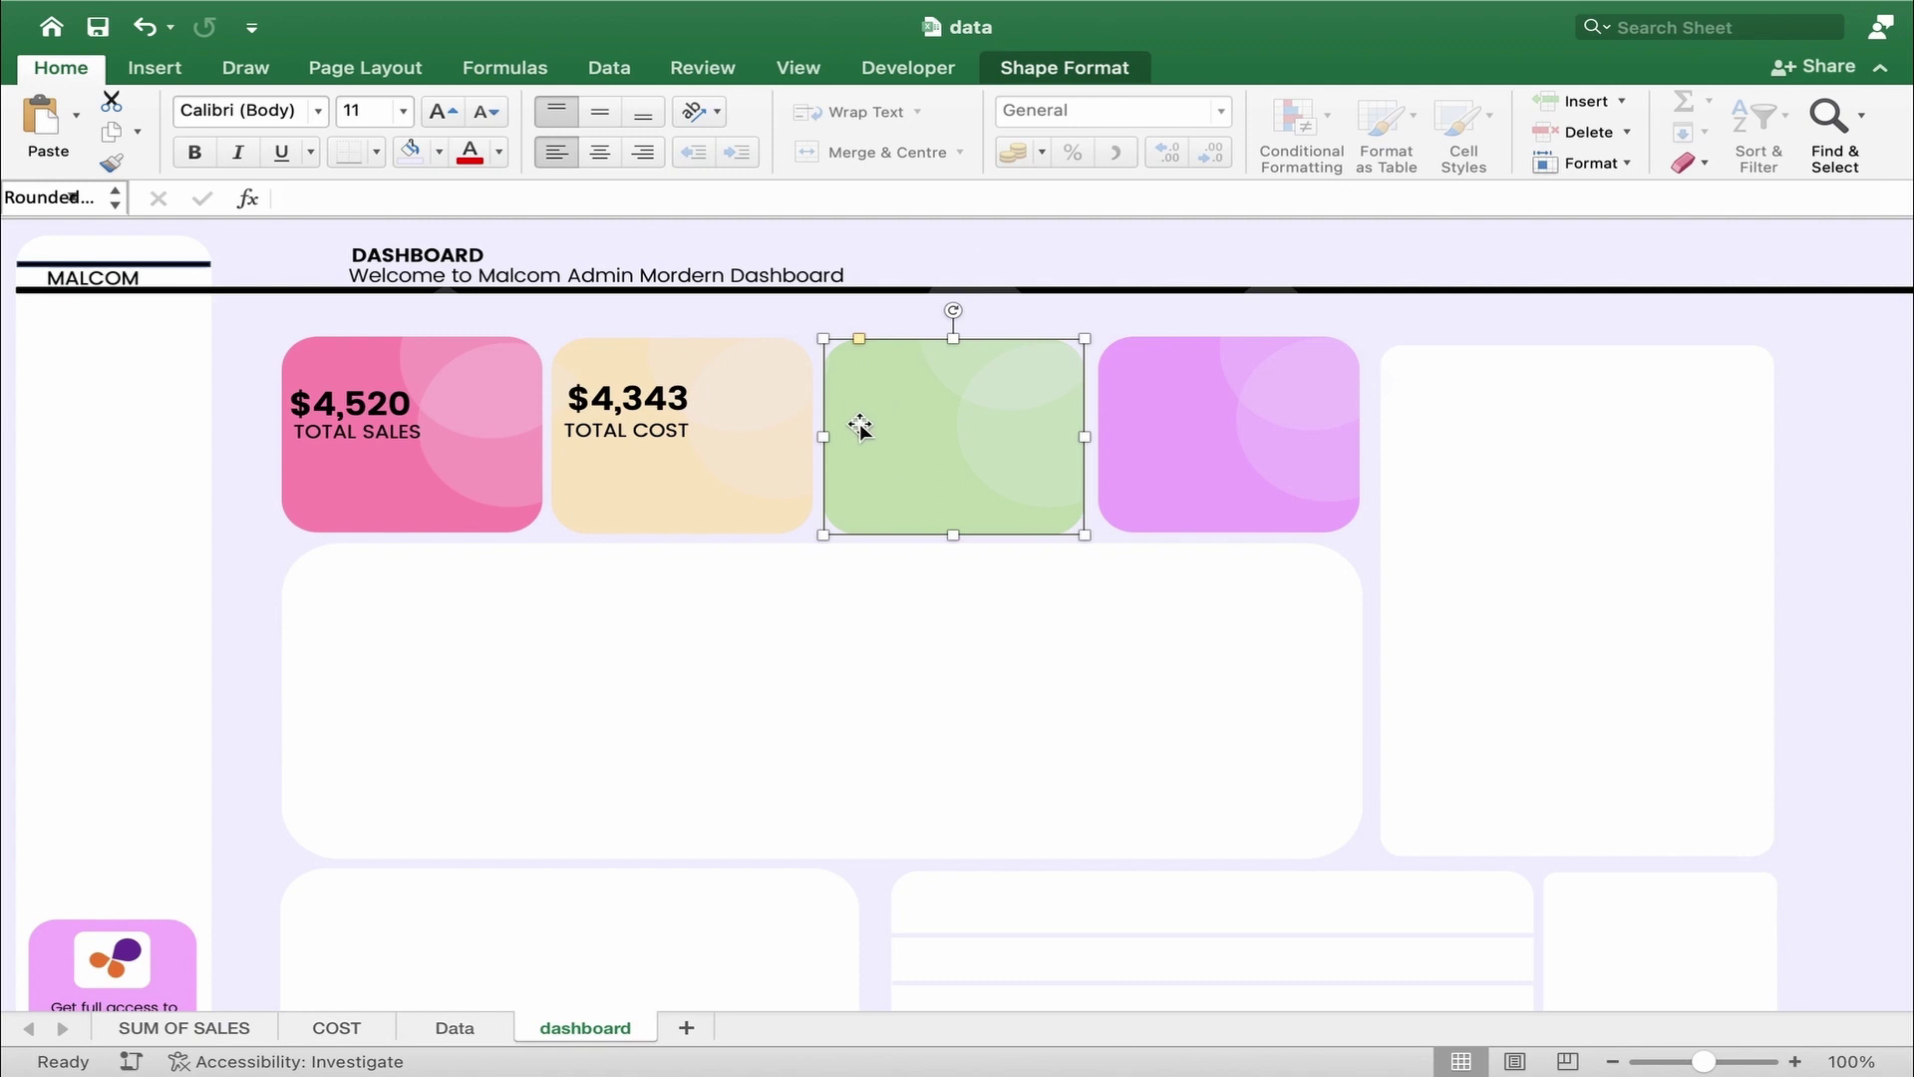
- Duplicate the TOTAL COST label onto the green card and change its text to TOTAL INCOME
left_click(596, 435)
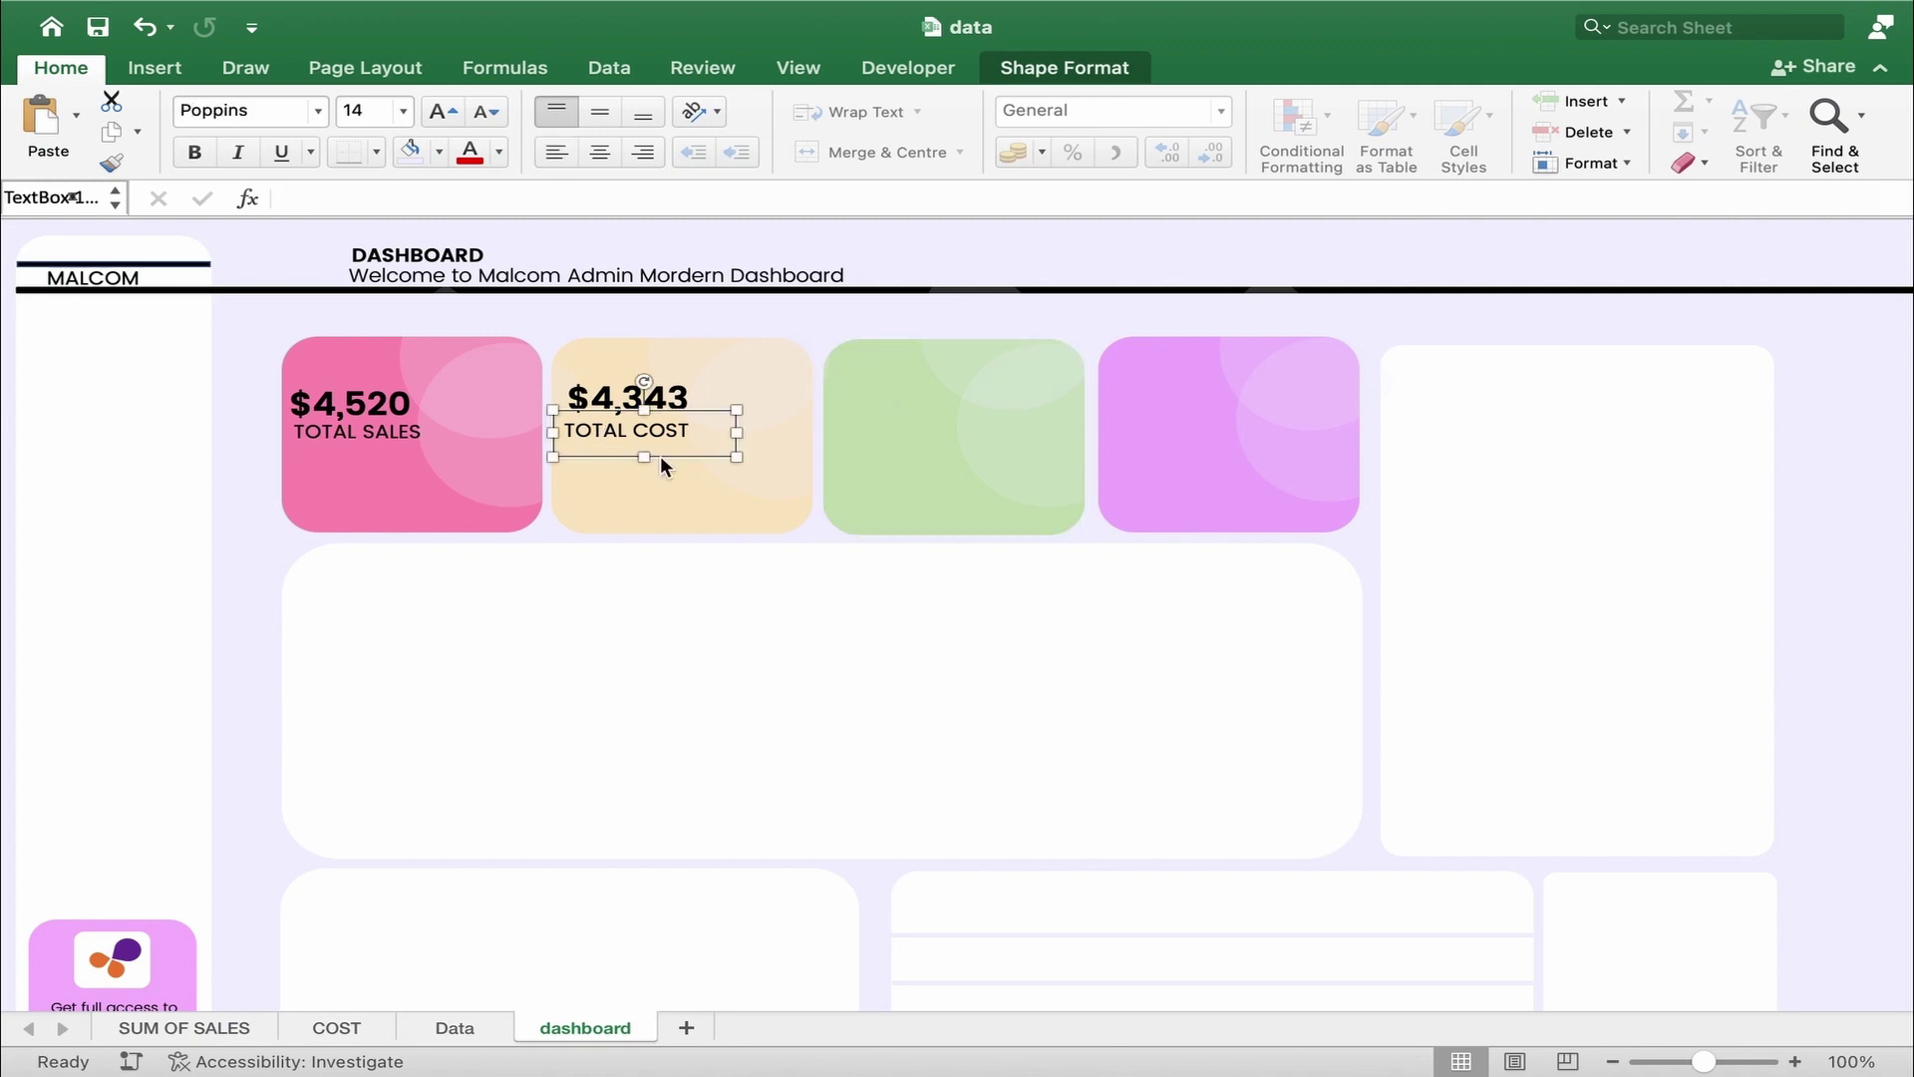
key("super+d")
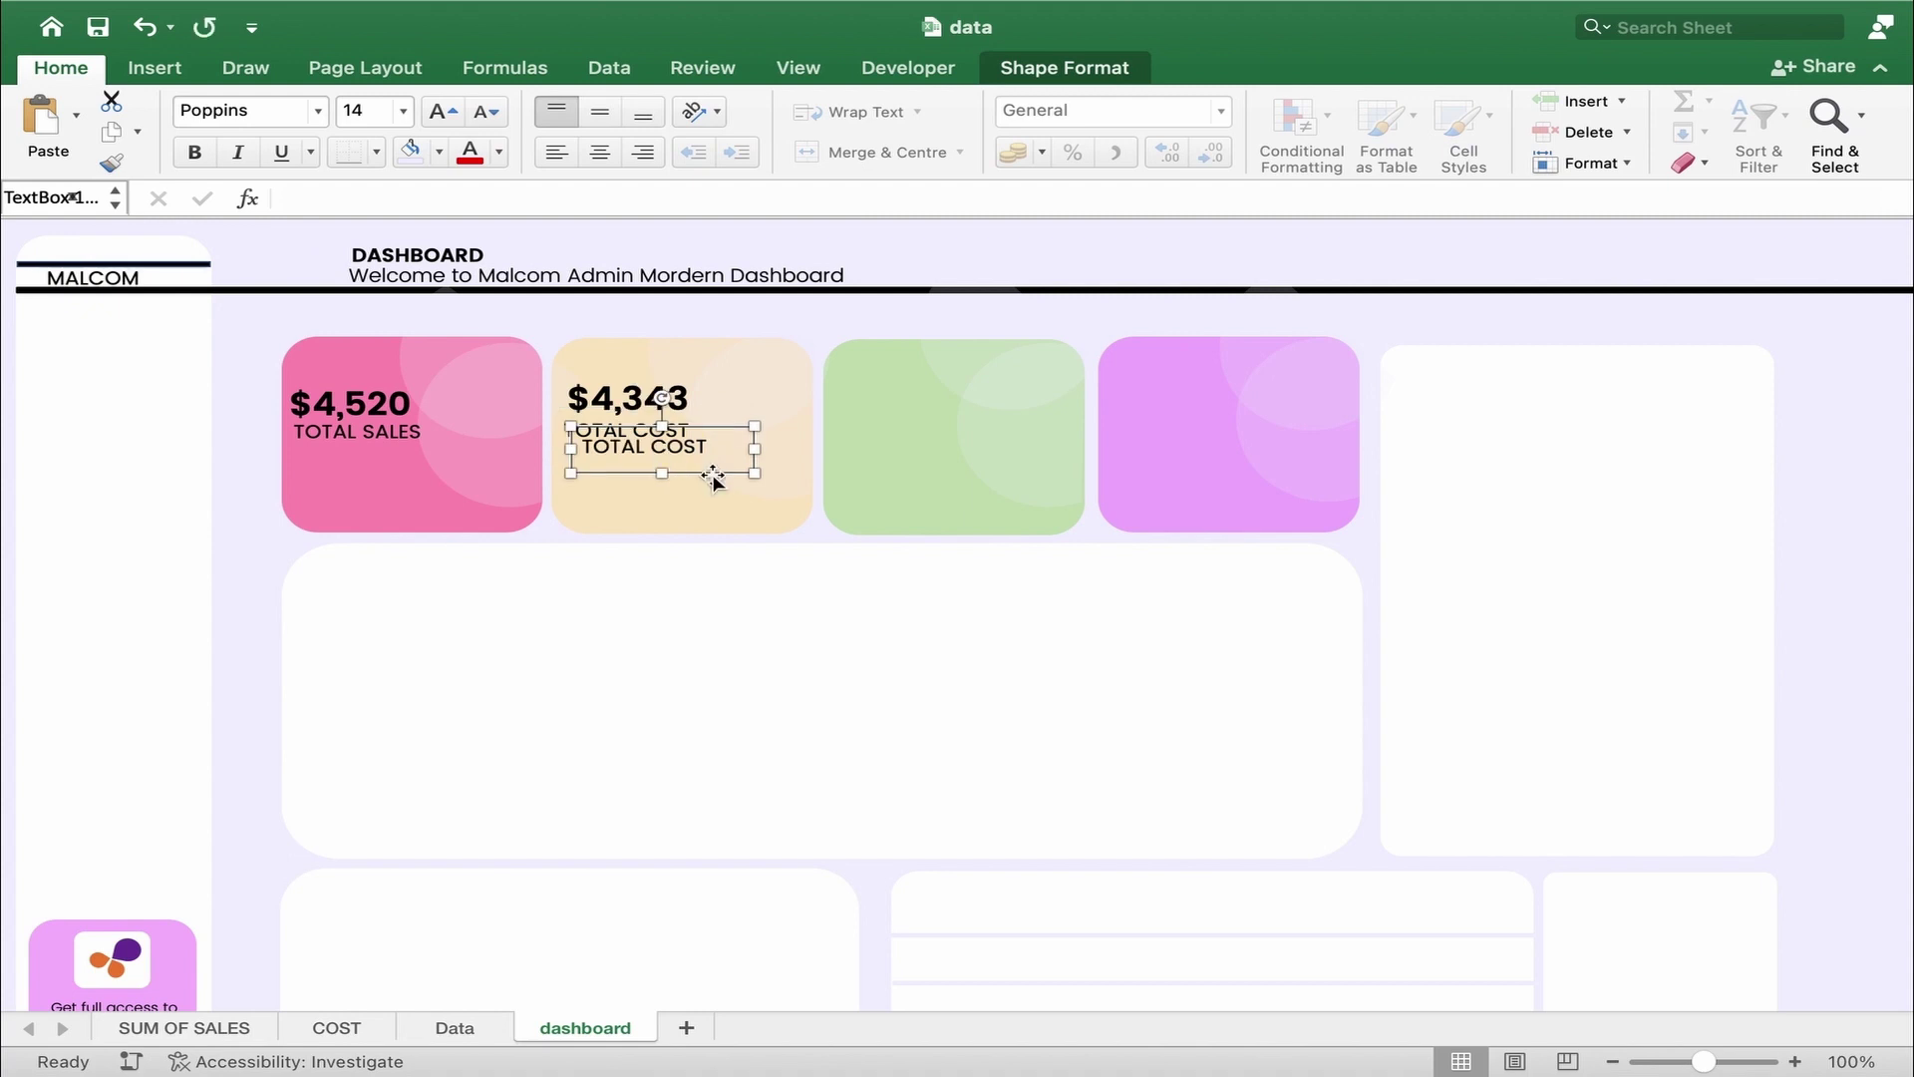
left_click_drag(712, 479, 971, 463)
double_click(916, 436)
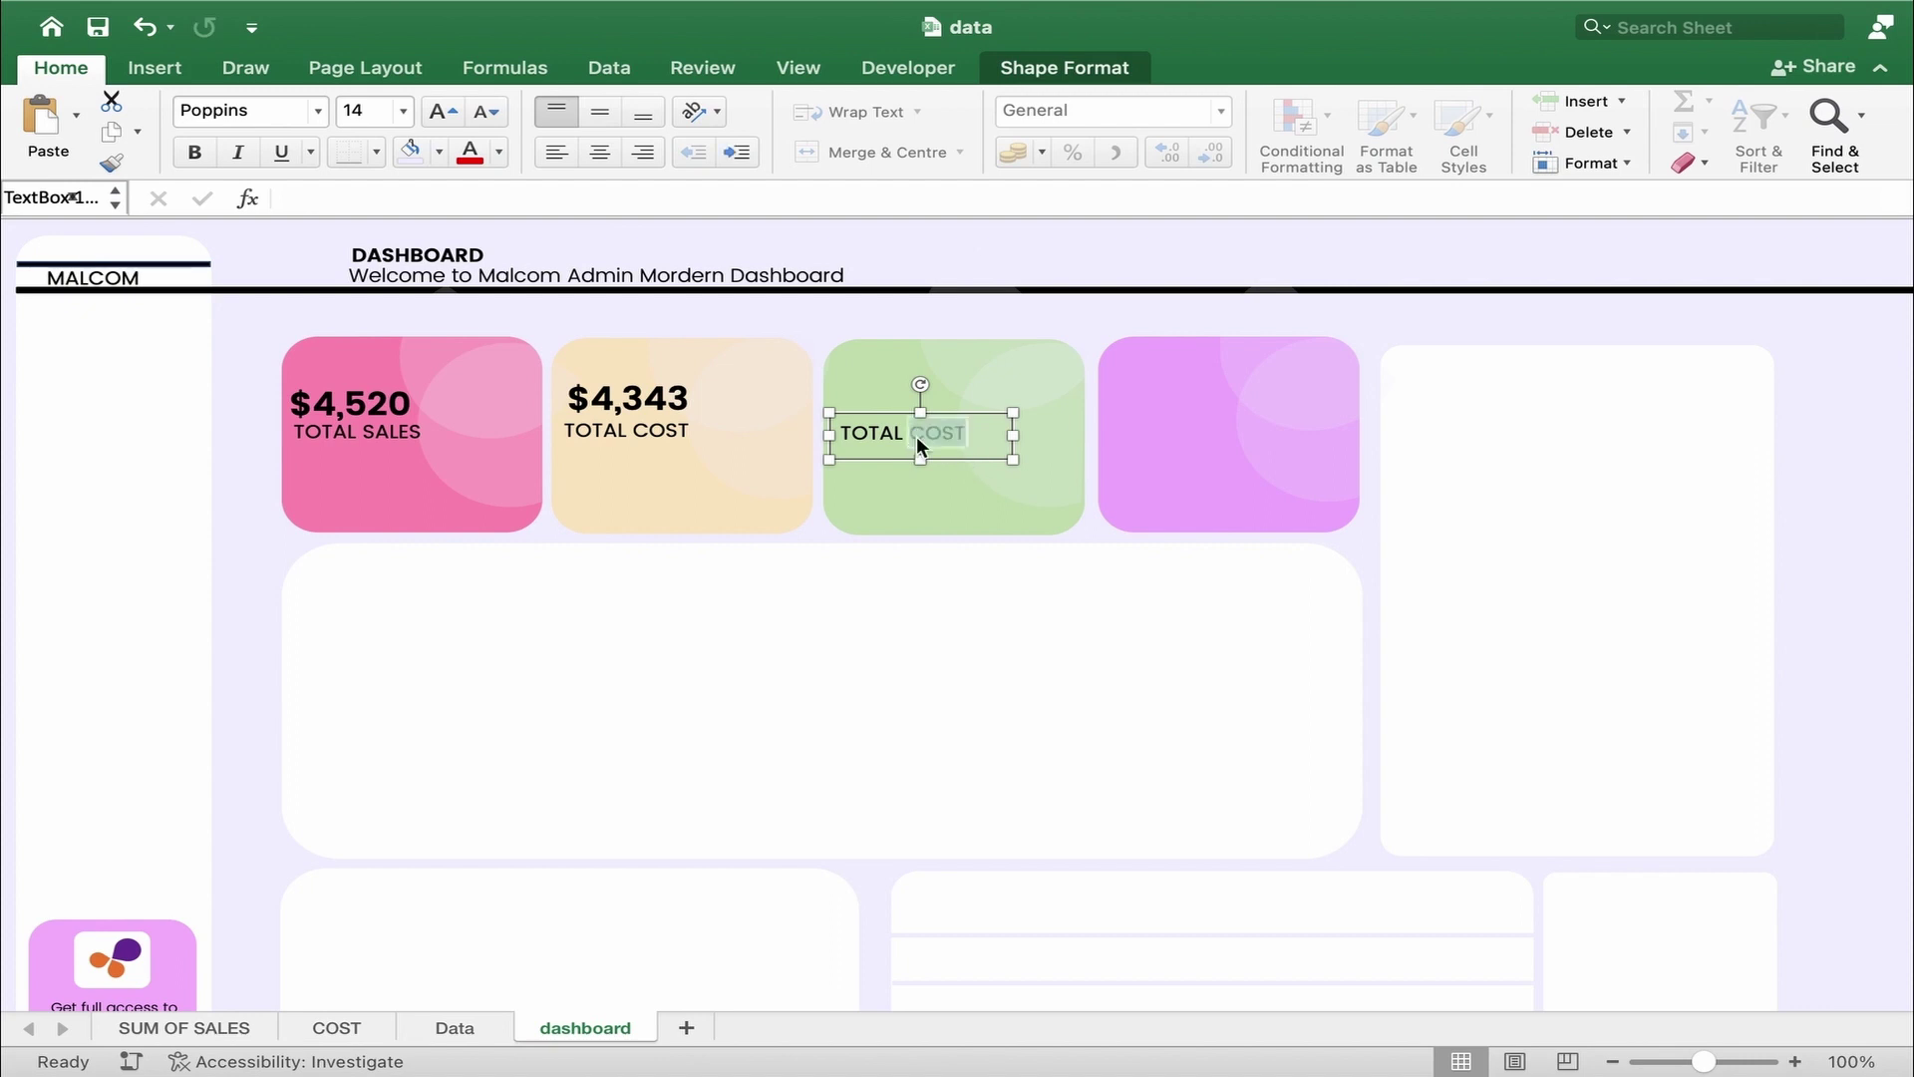
type("INCOME")
left_click(663, 483)
- Duplicate the total cost value box onto the green card above TOTAL INCOME and re-enter its link formula =COST!F4
left_click(605, 397)
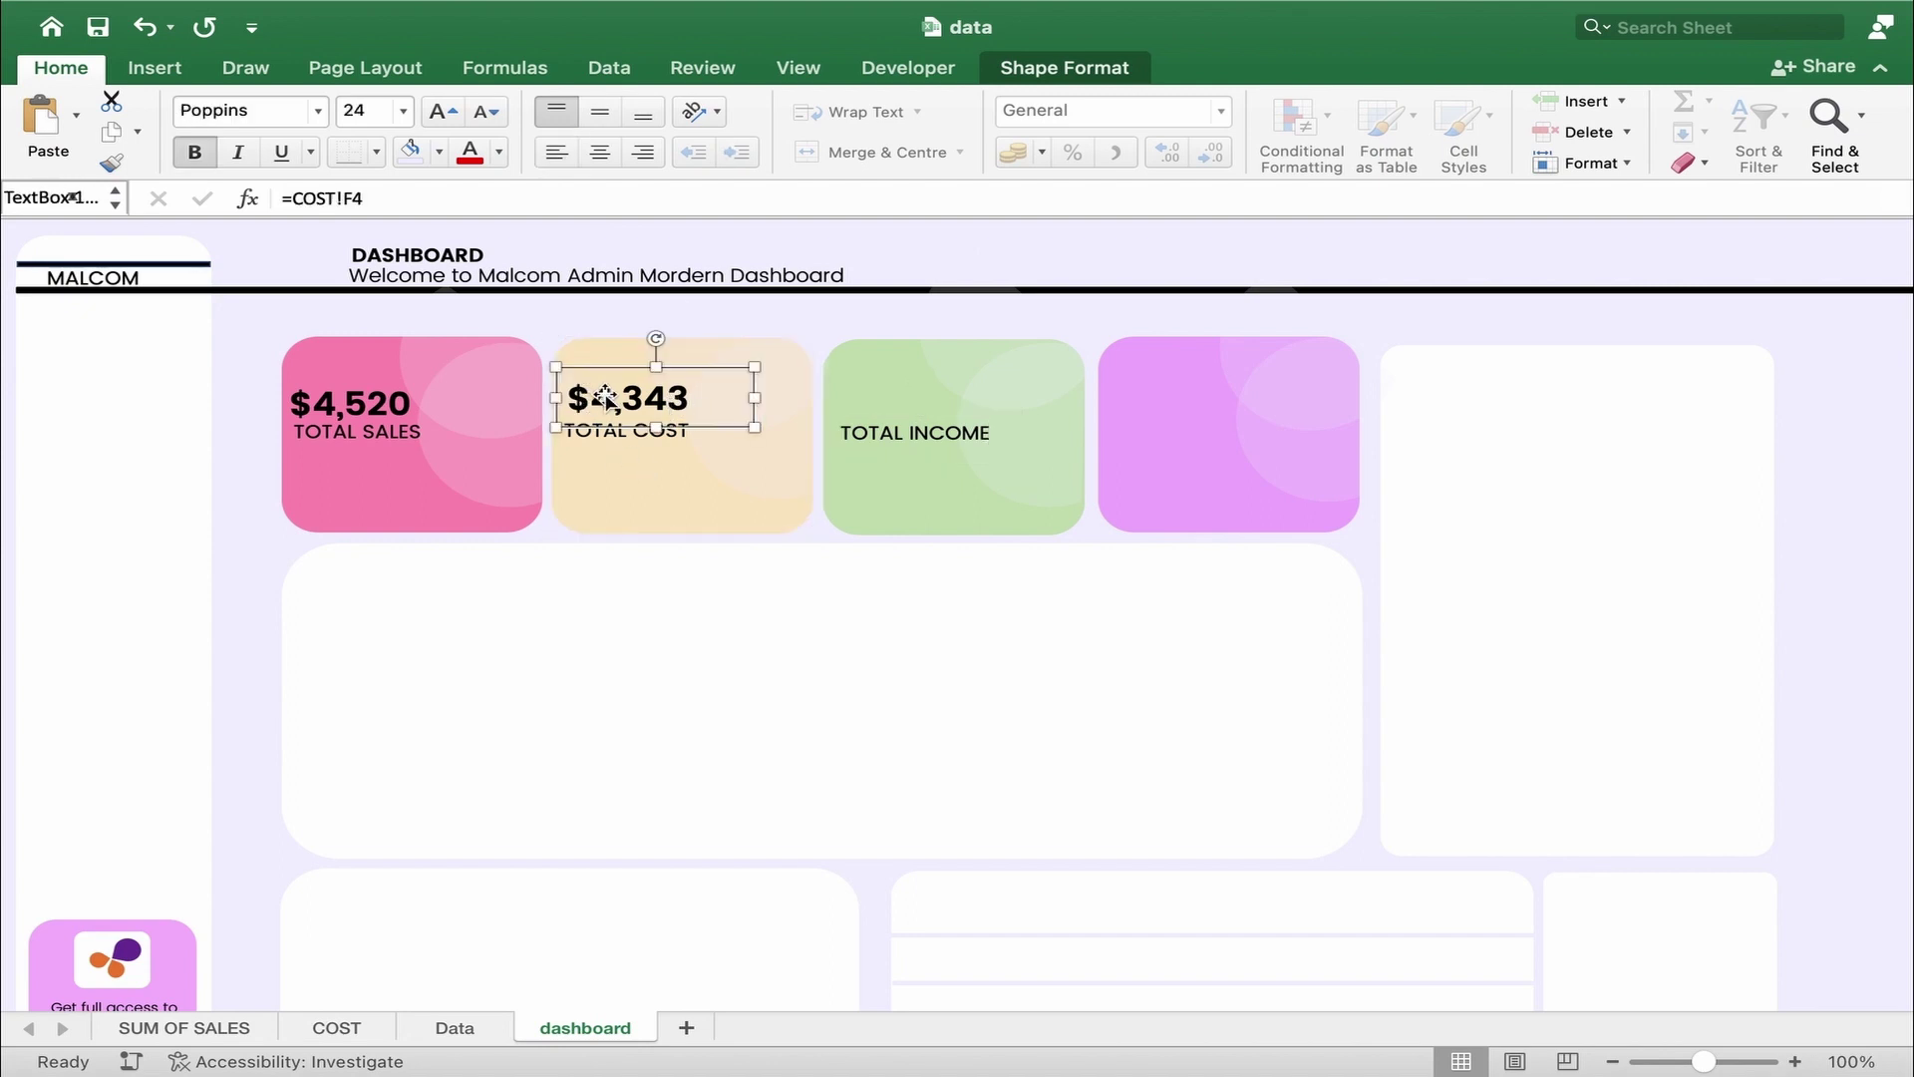
key("super+d")
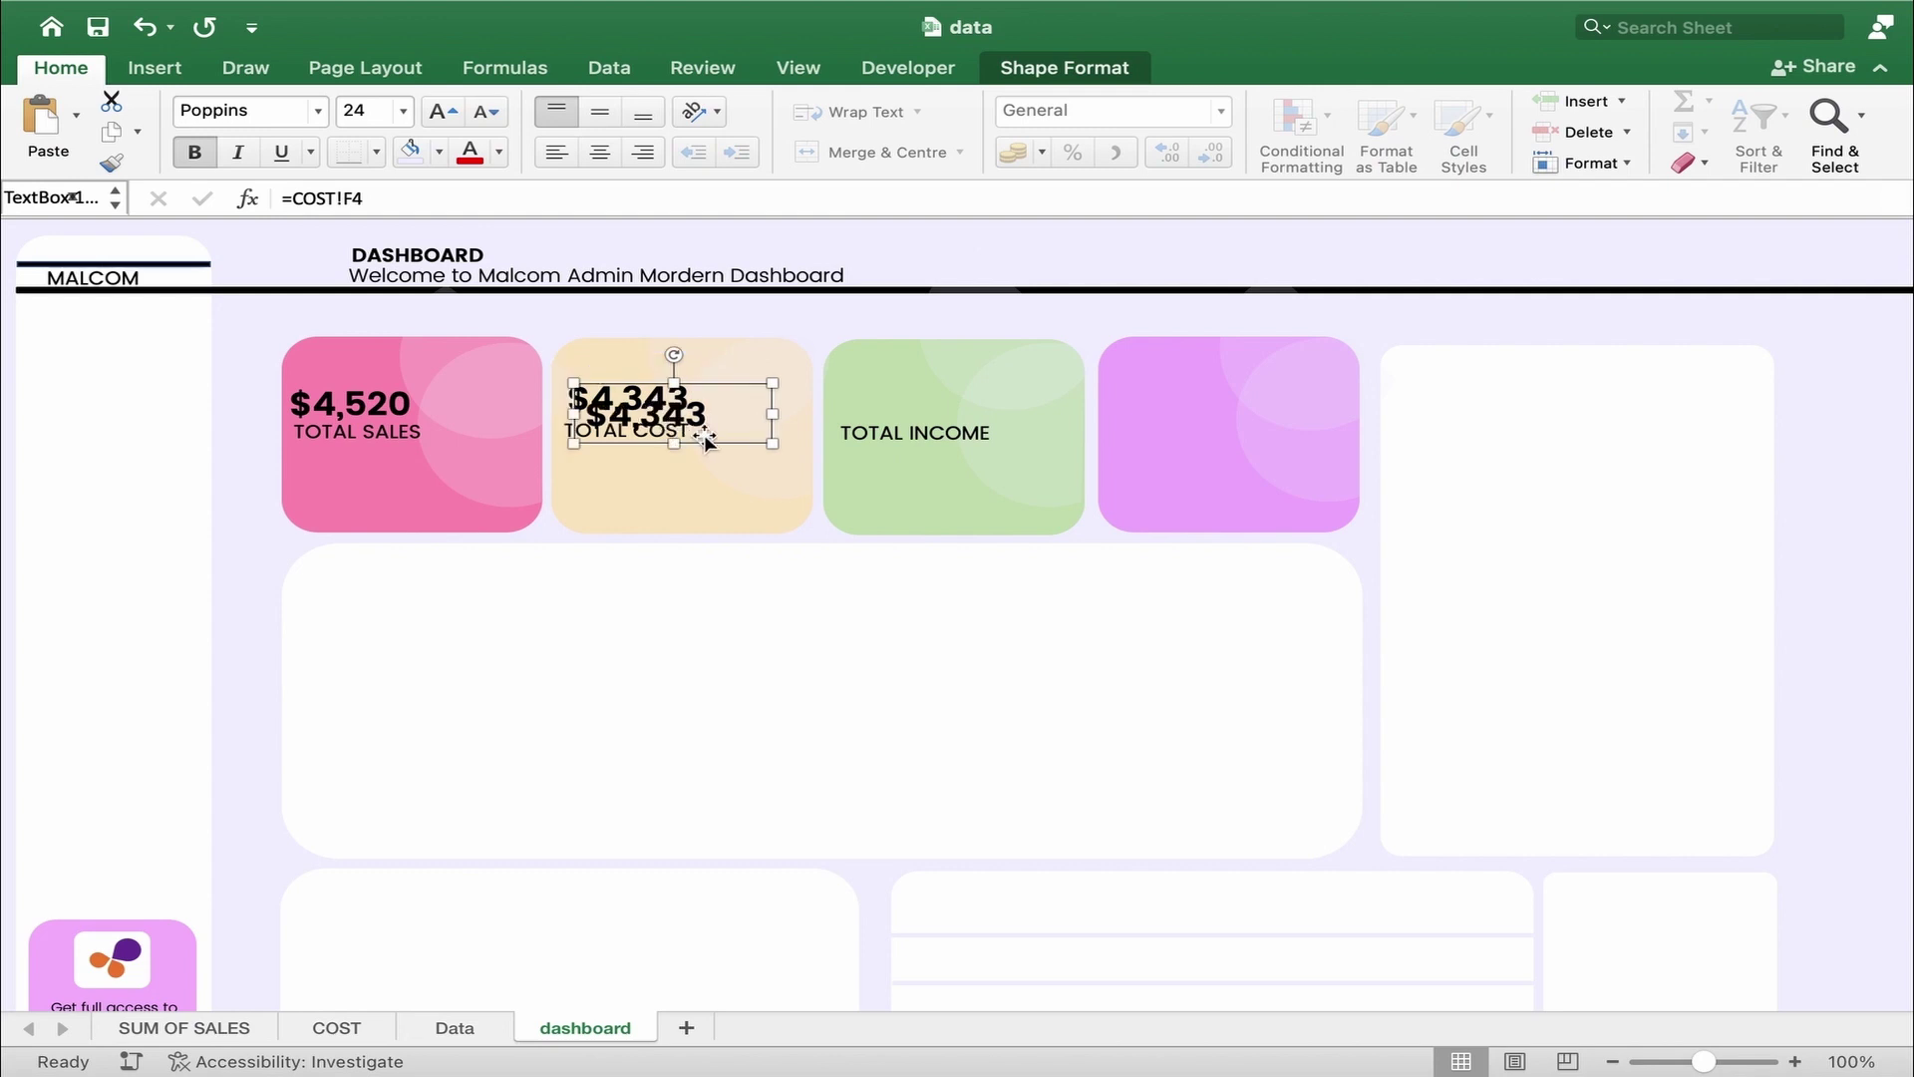
left_click_drag(698, 445, 959, 431)
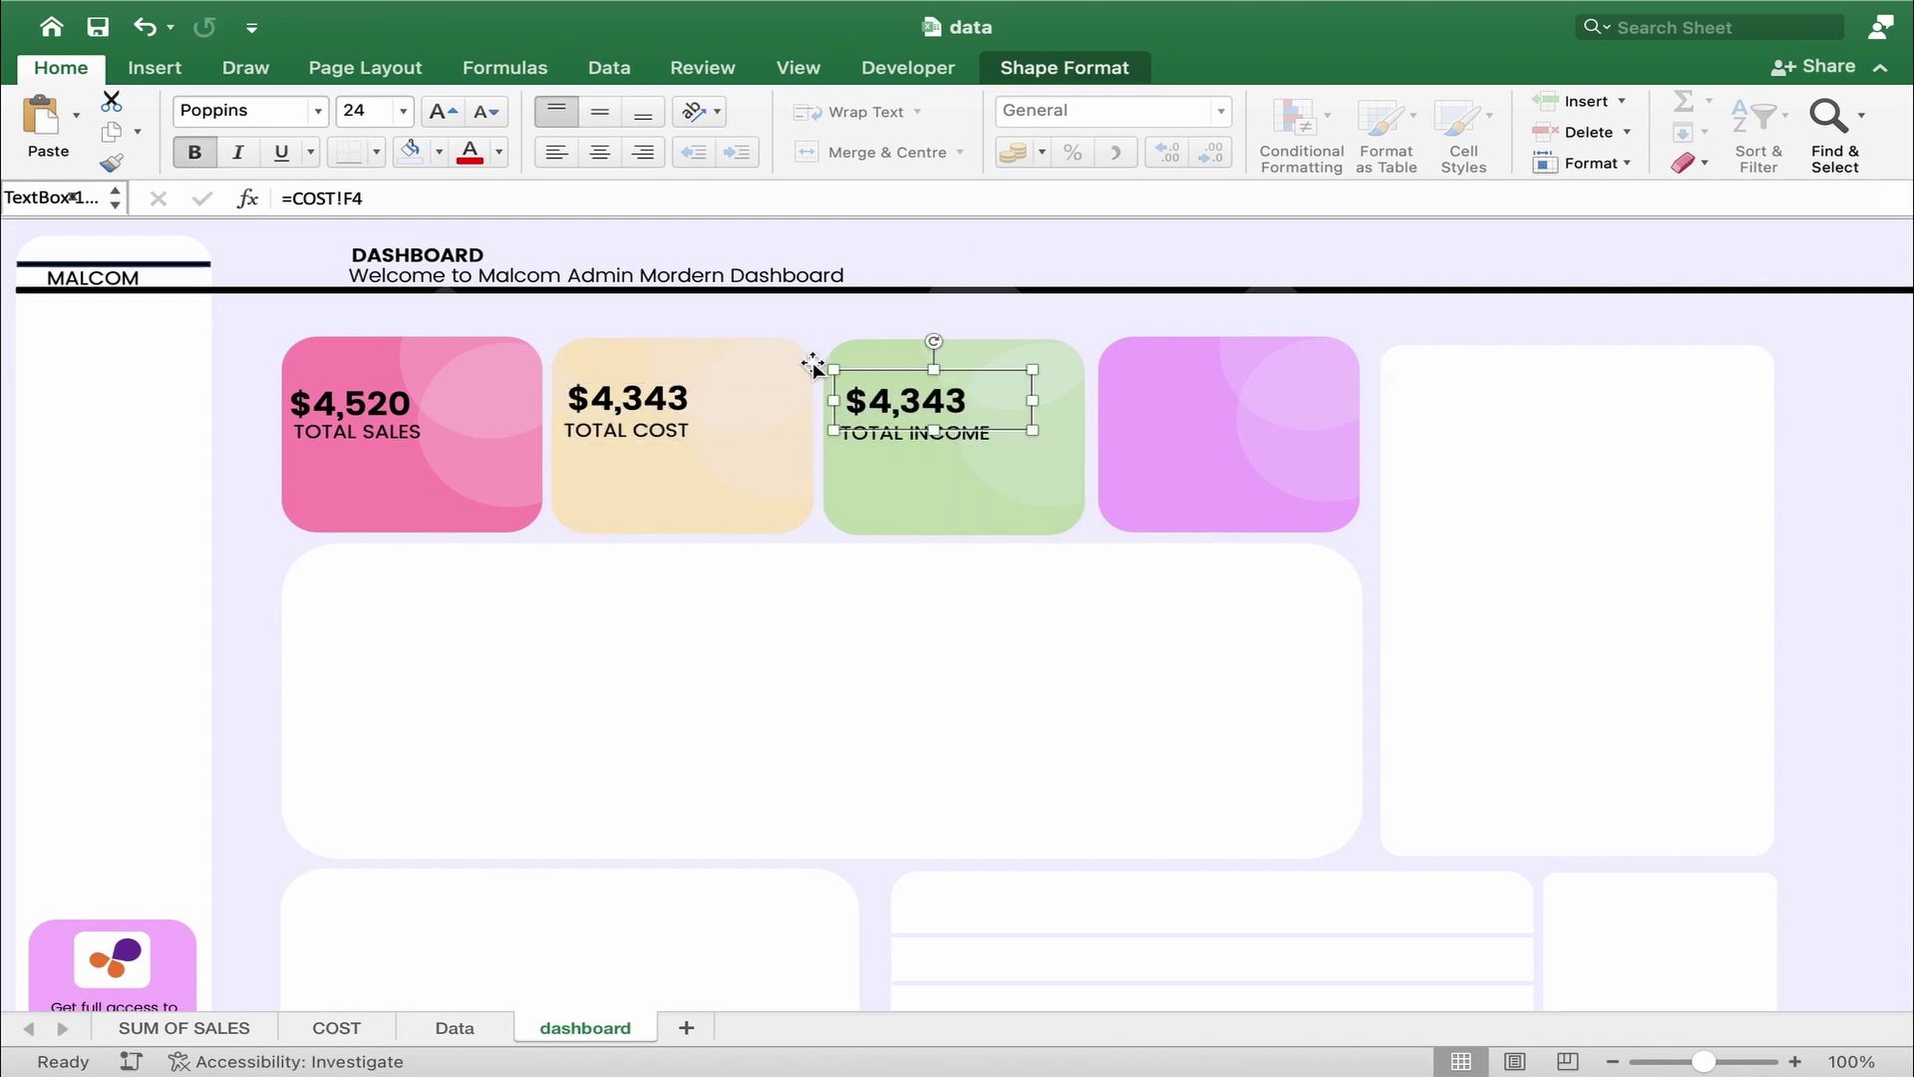
left_click_drag(425, 200, 246, 183)
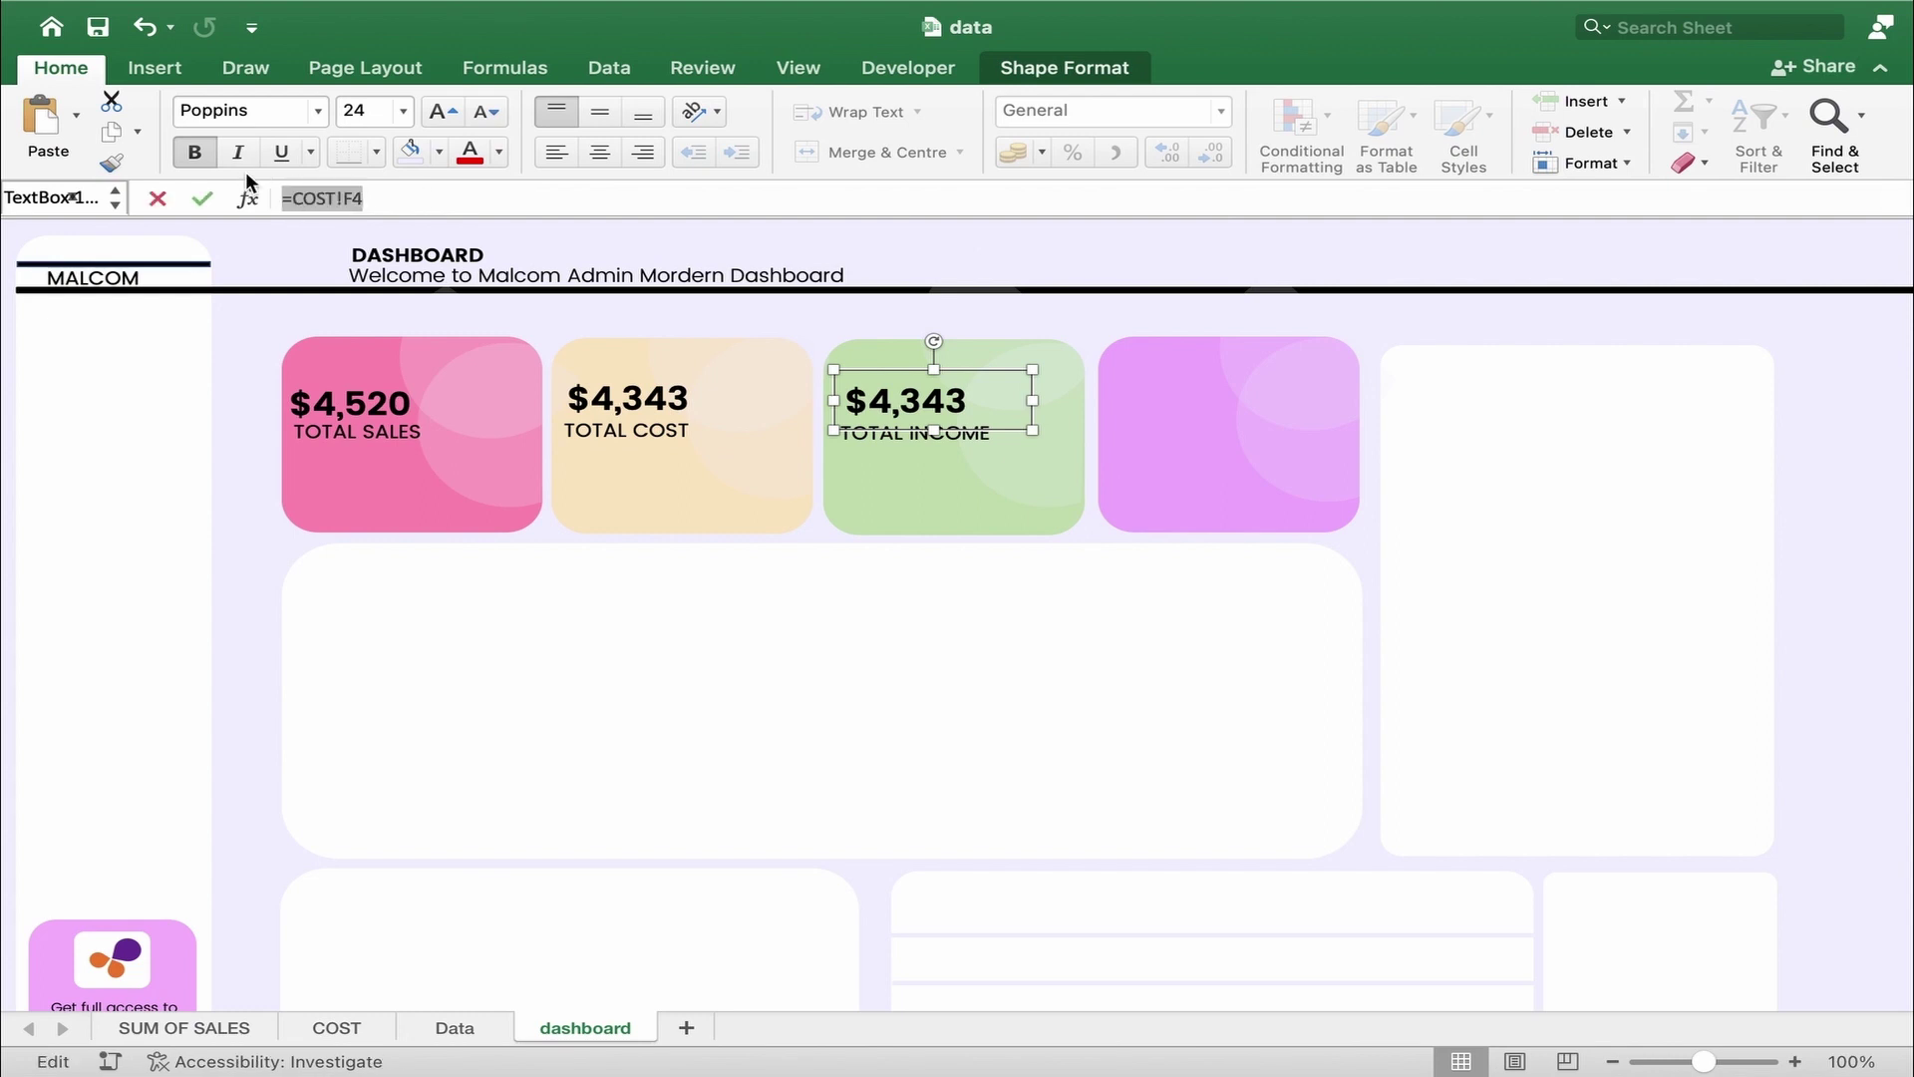
left_click(456, 193)
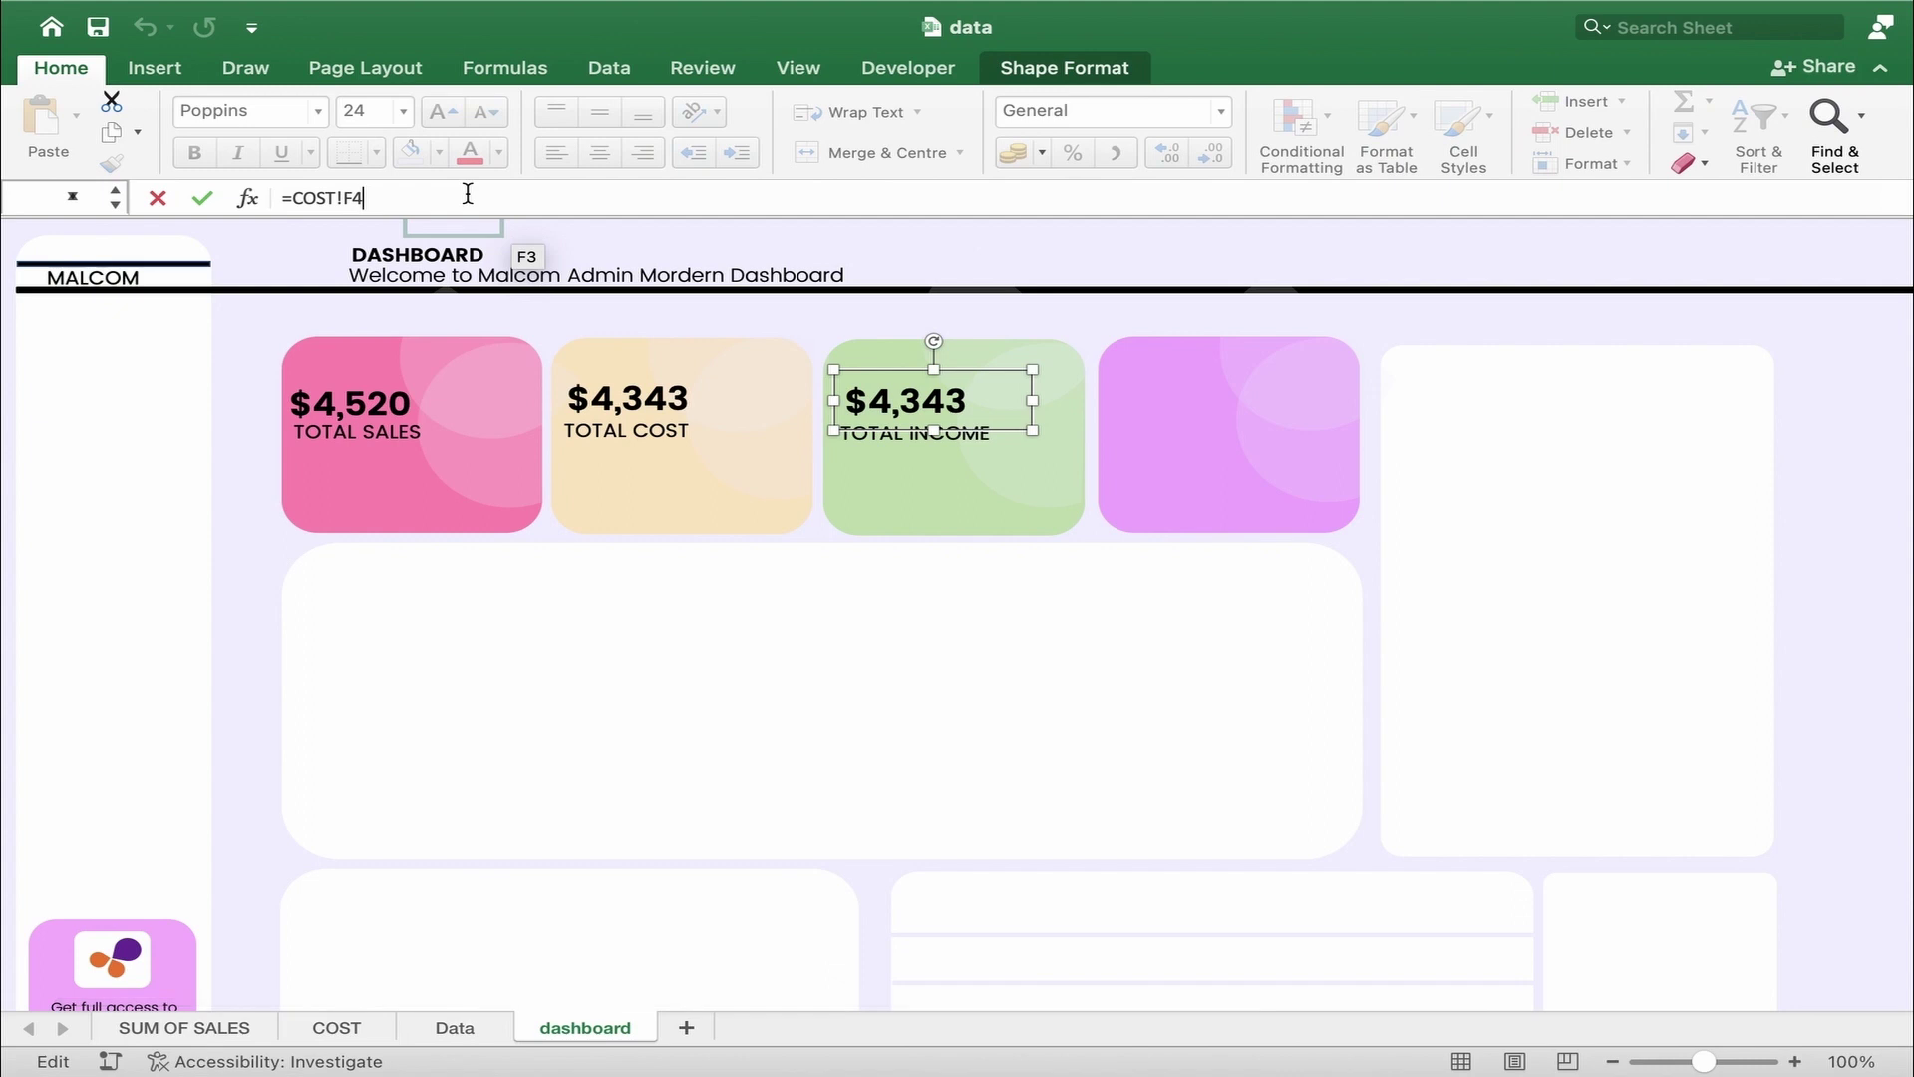
key("Return")
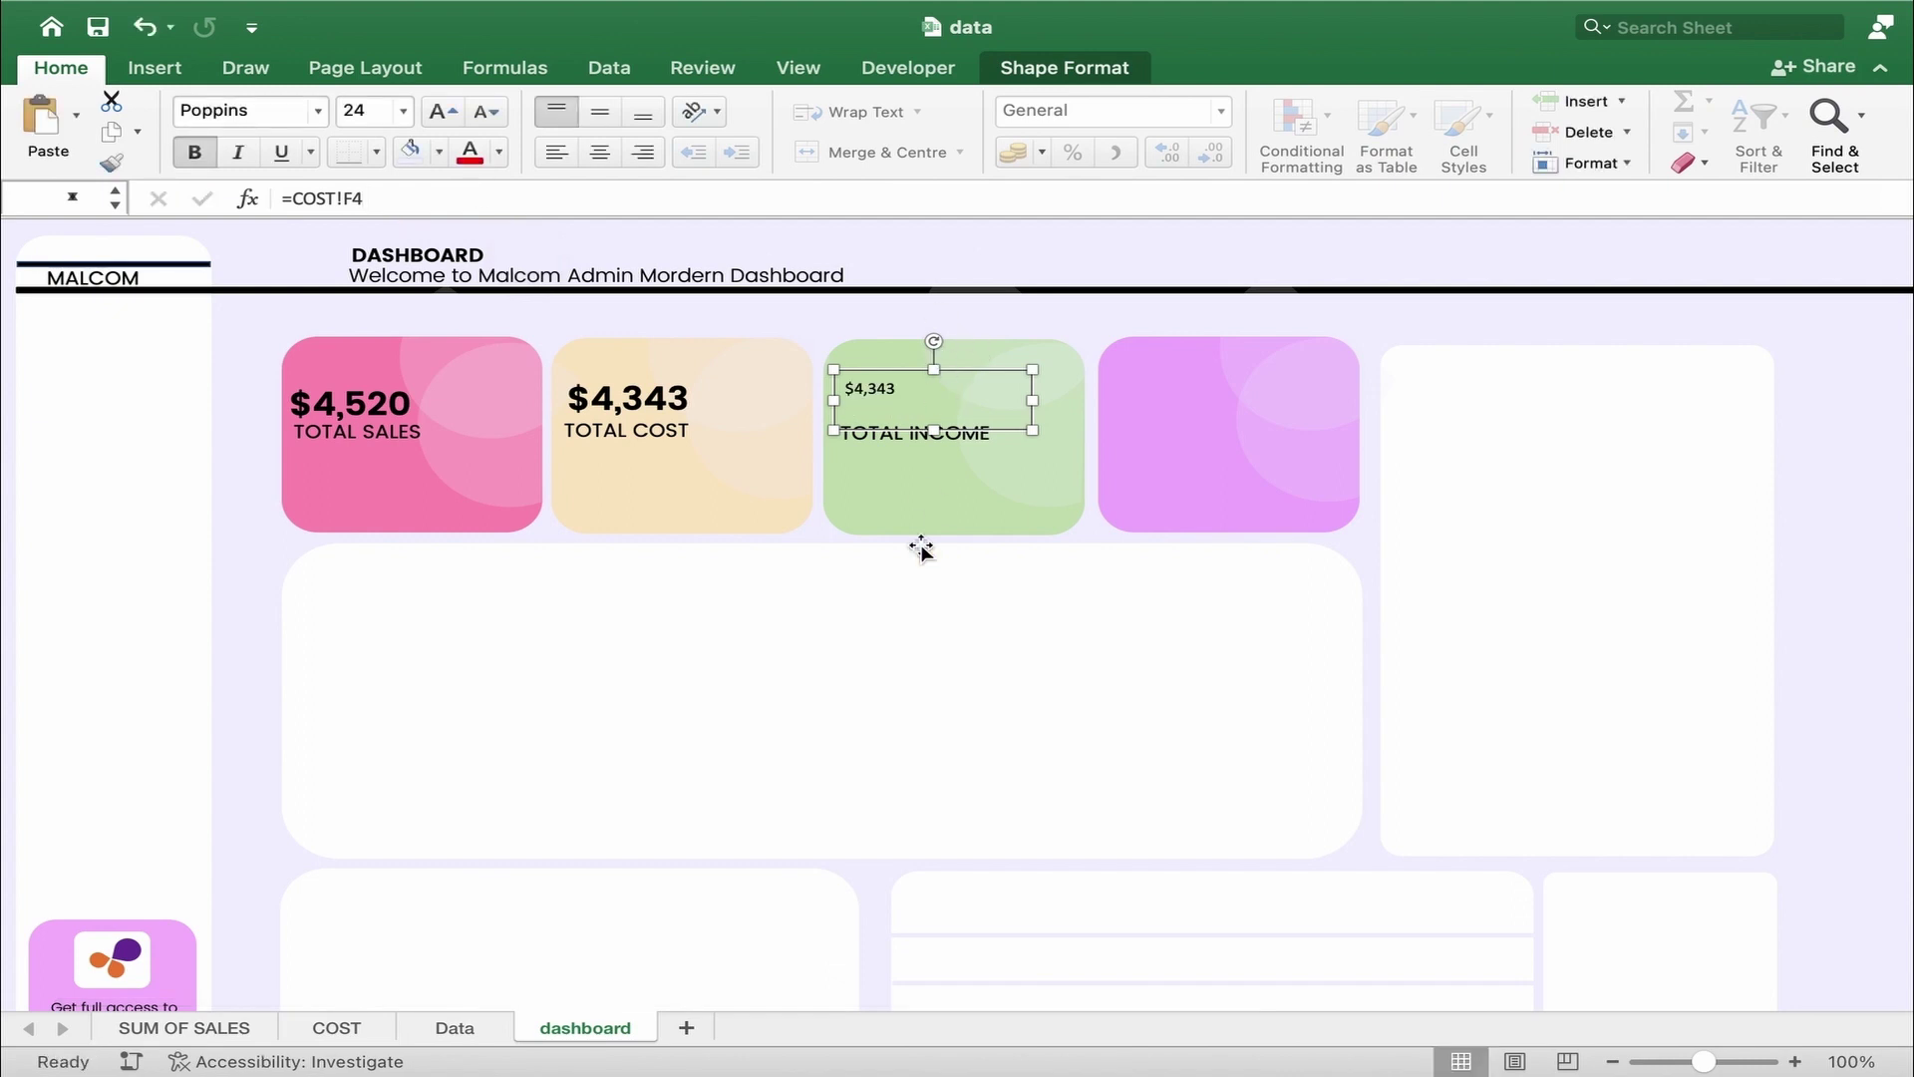
- Create a pivot table from Data!$A$1:$T$9800 on a new worksheet and add the Profit field to its values
left_click(476, 1028)
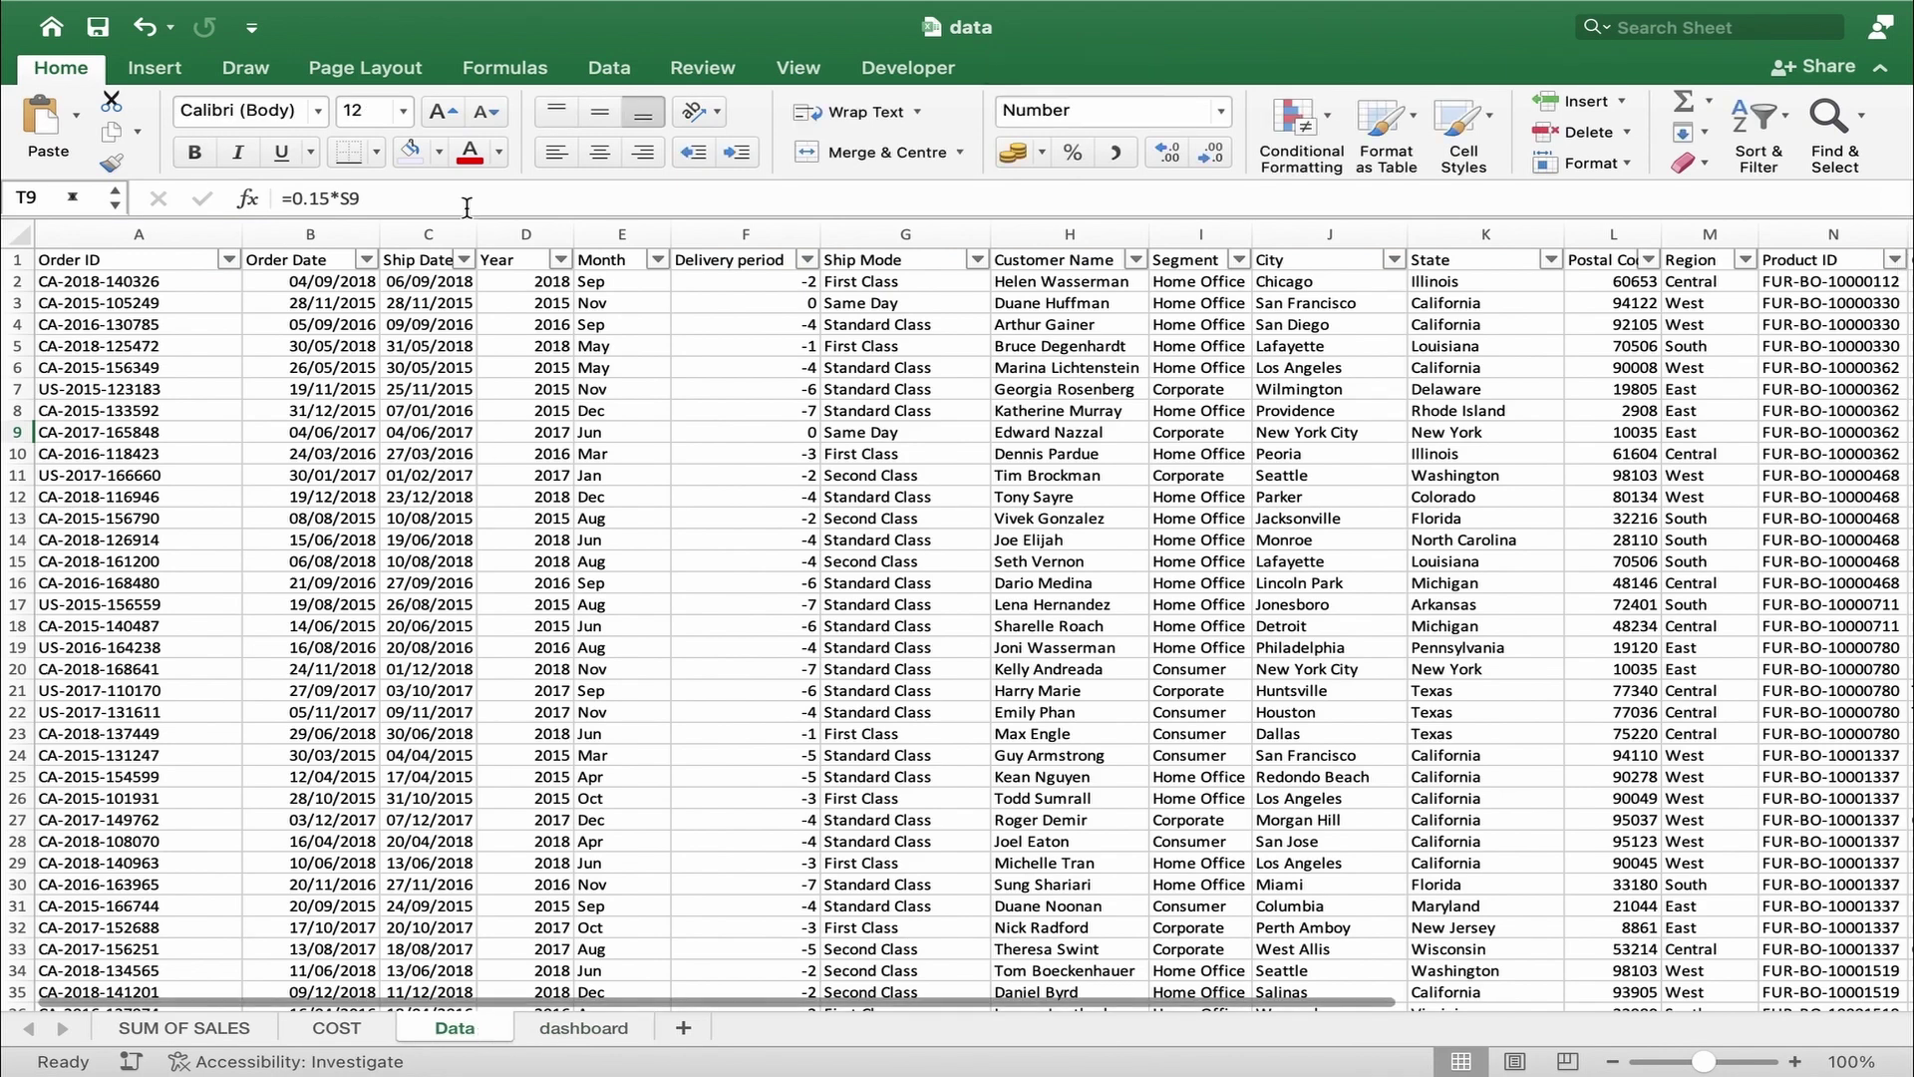
left_click(148, 66)
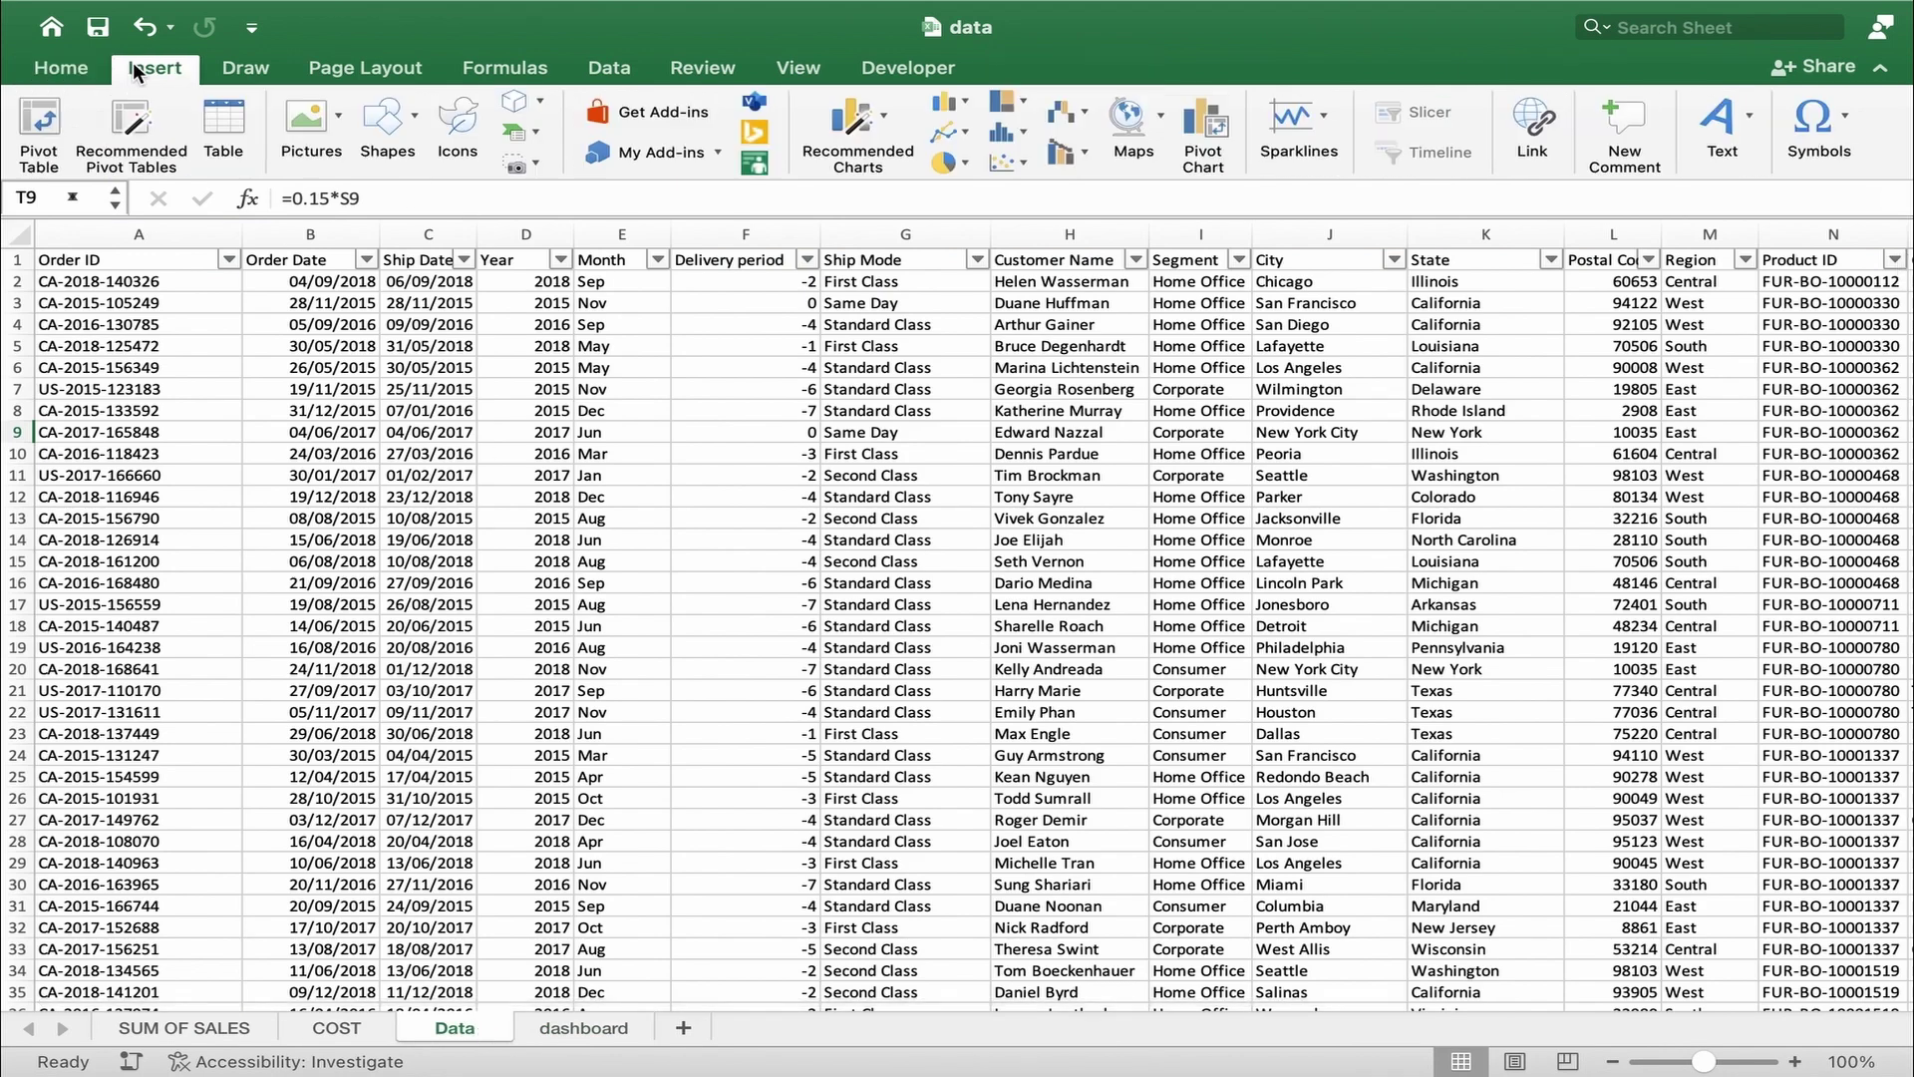
left_click(50, 111)
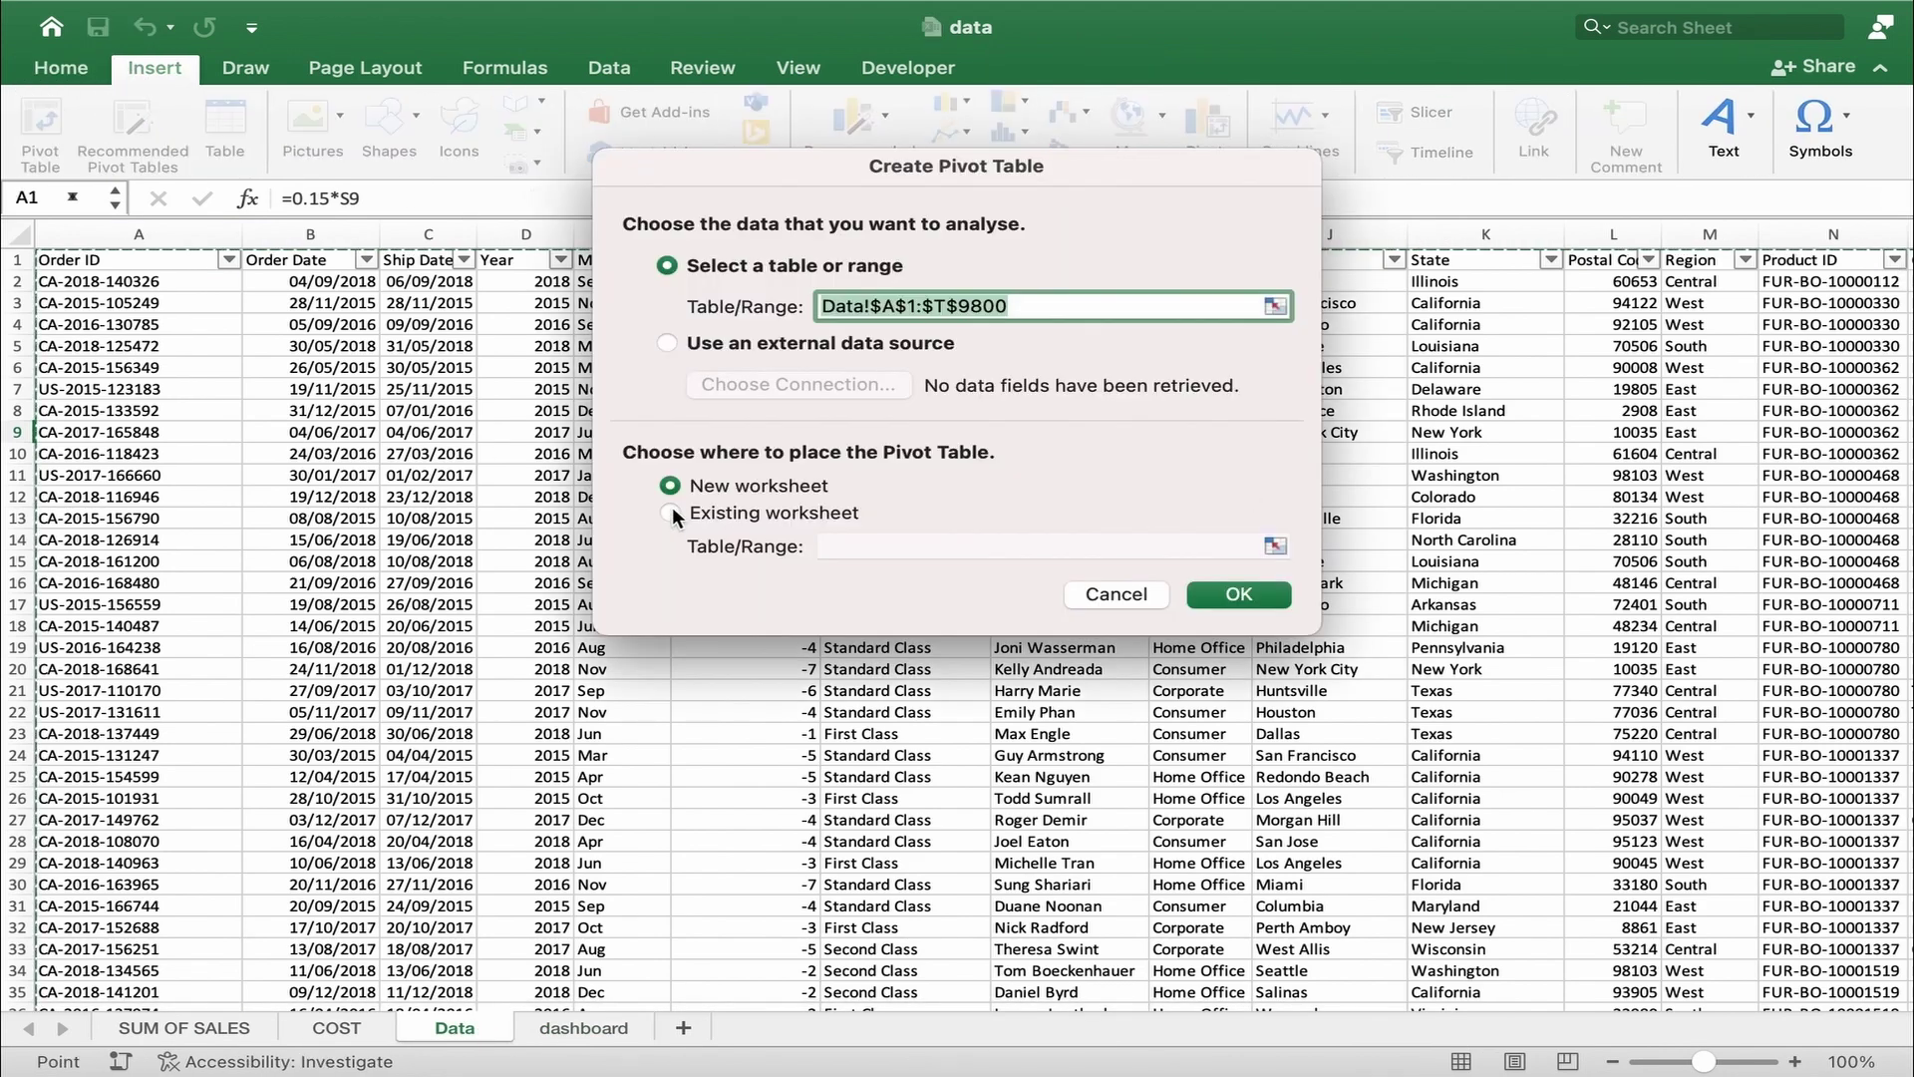
left_click(1239, 595)
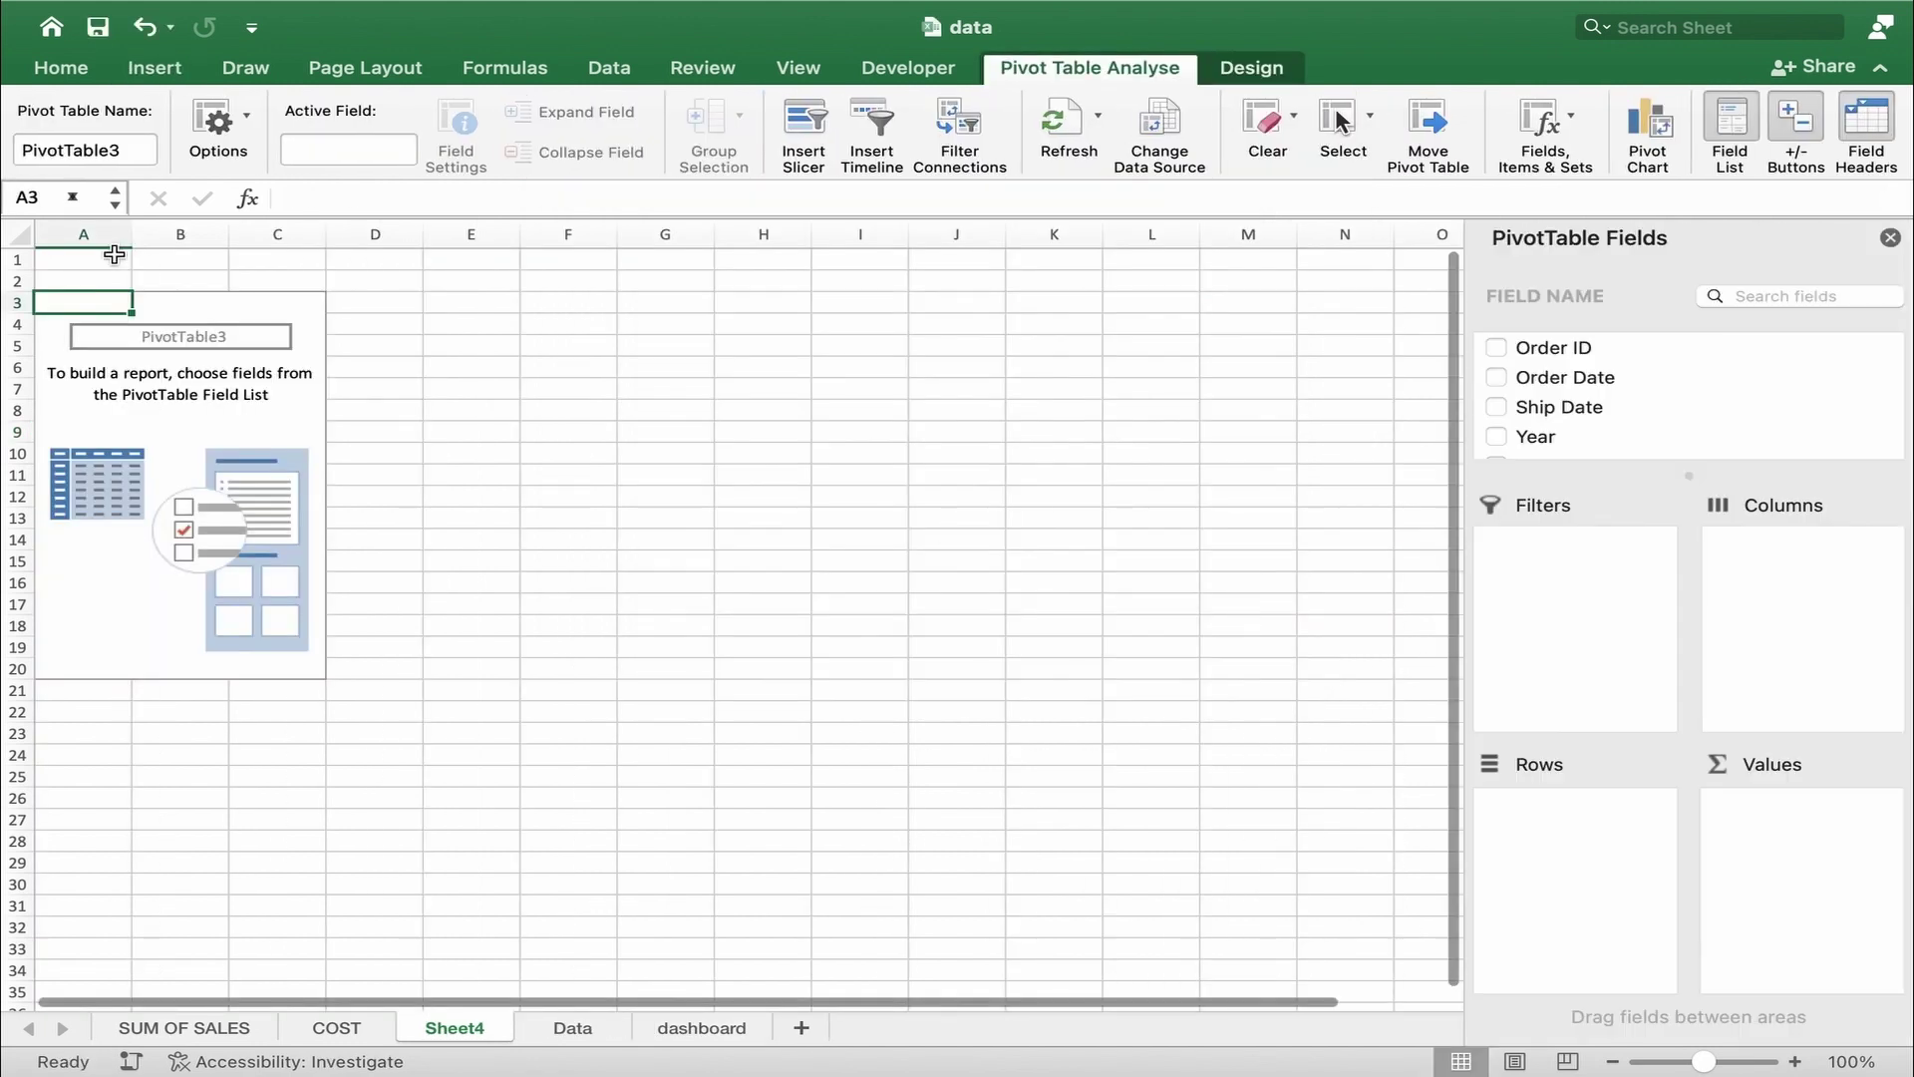
scroll(1602, 403, "down", 5)
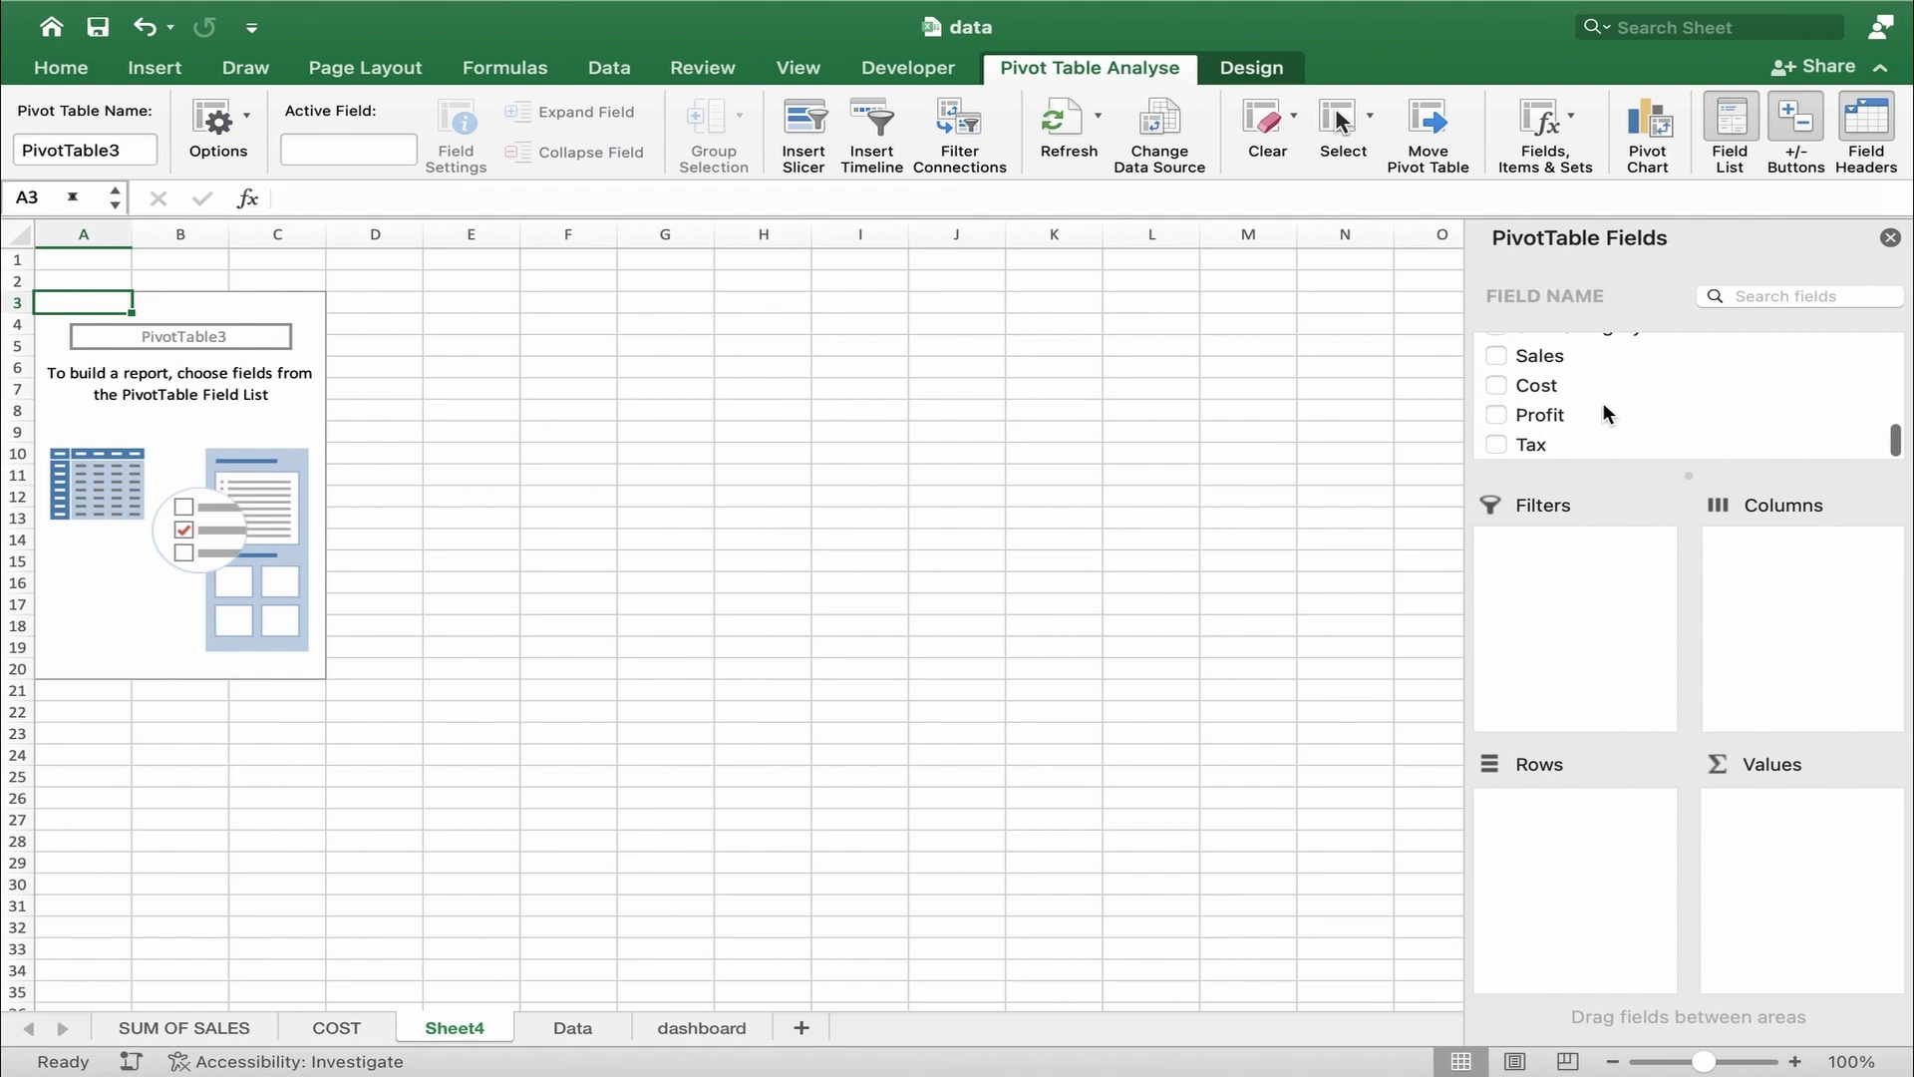
left_click(1498, 413)
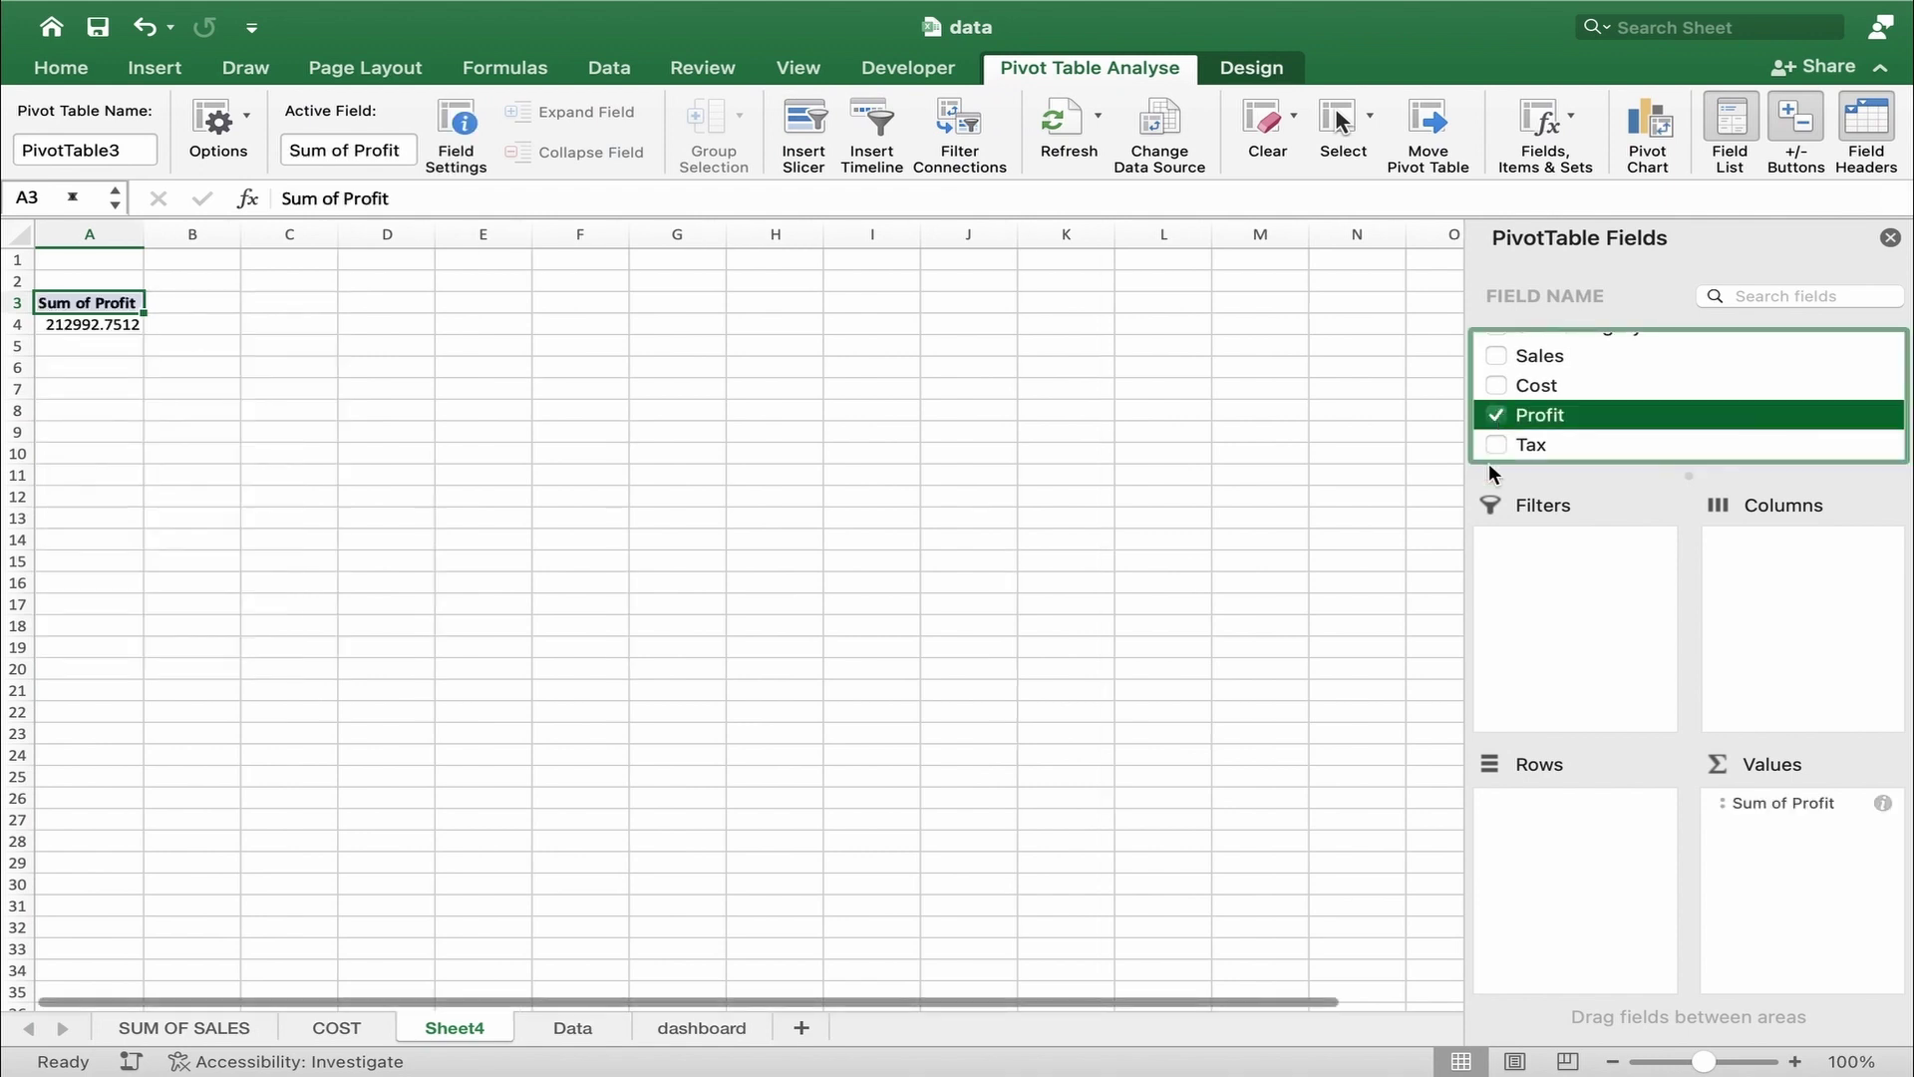
- Add the Month field to the profit pivot table and move it from Values to Rows
scroll(1623, 404, "up", 5)
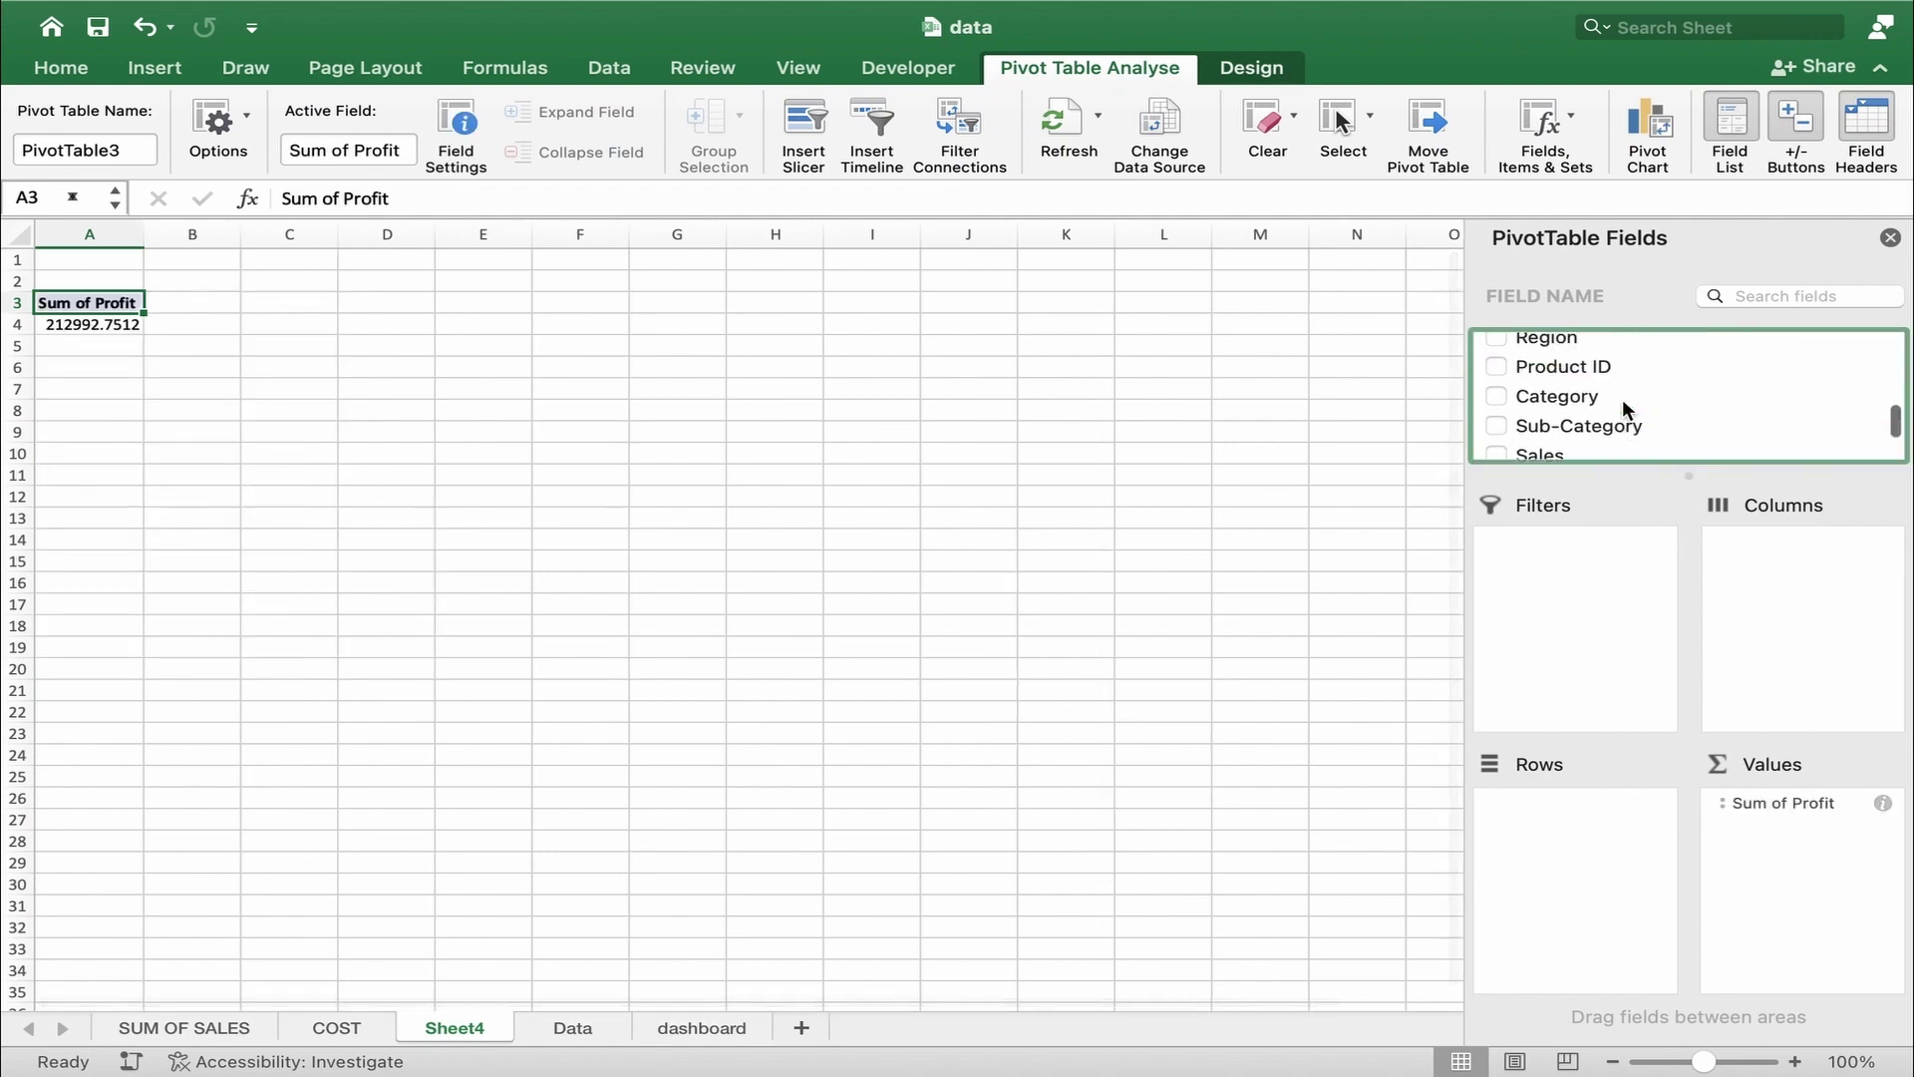
scroll(1623, 399, "up", 3)
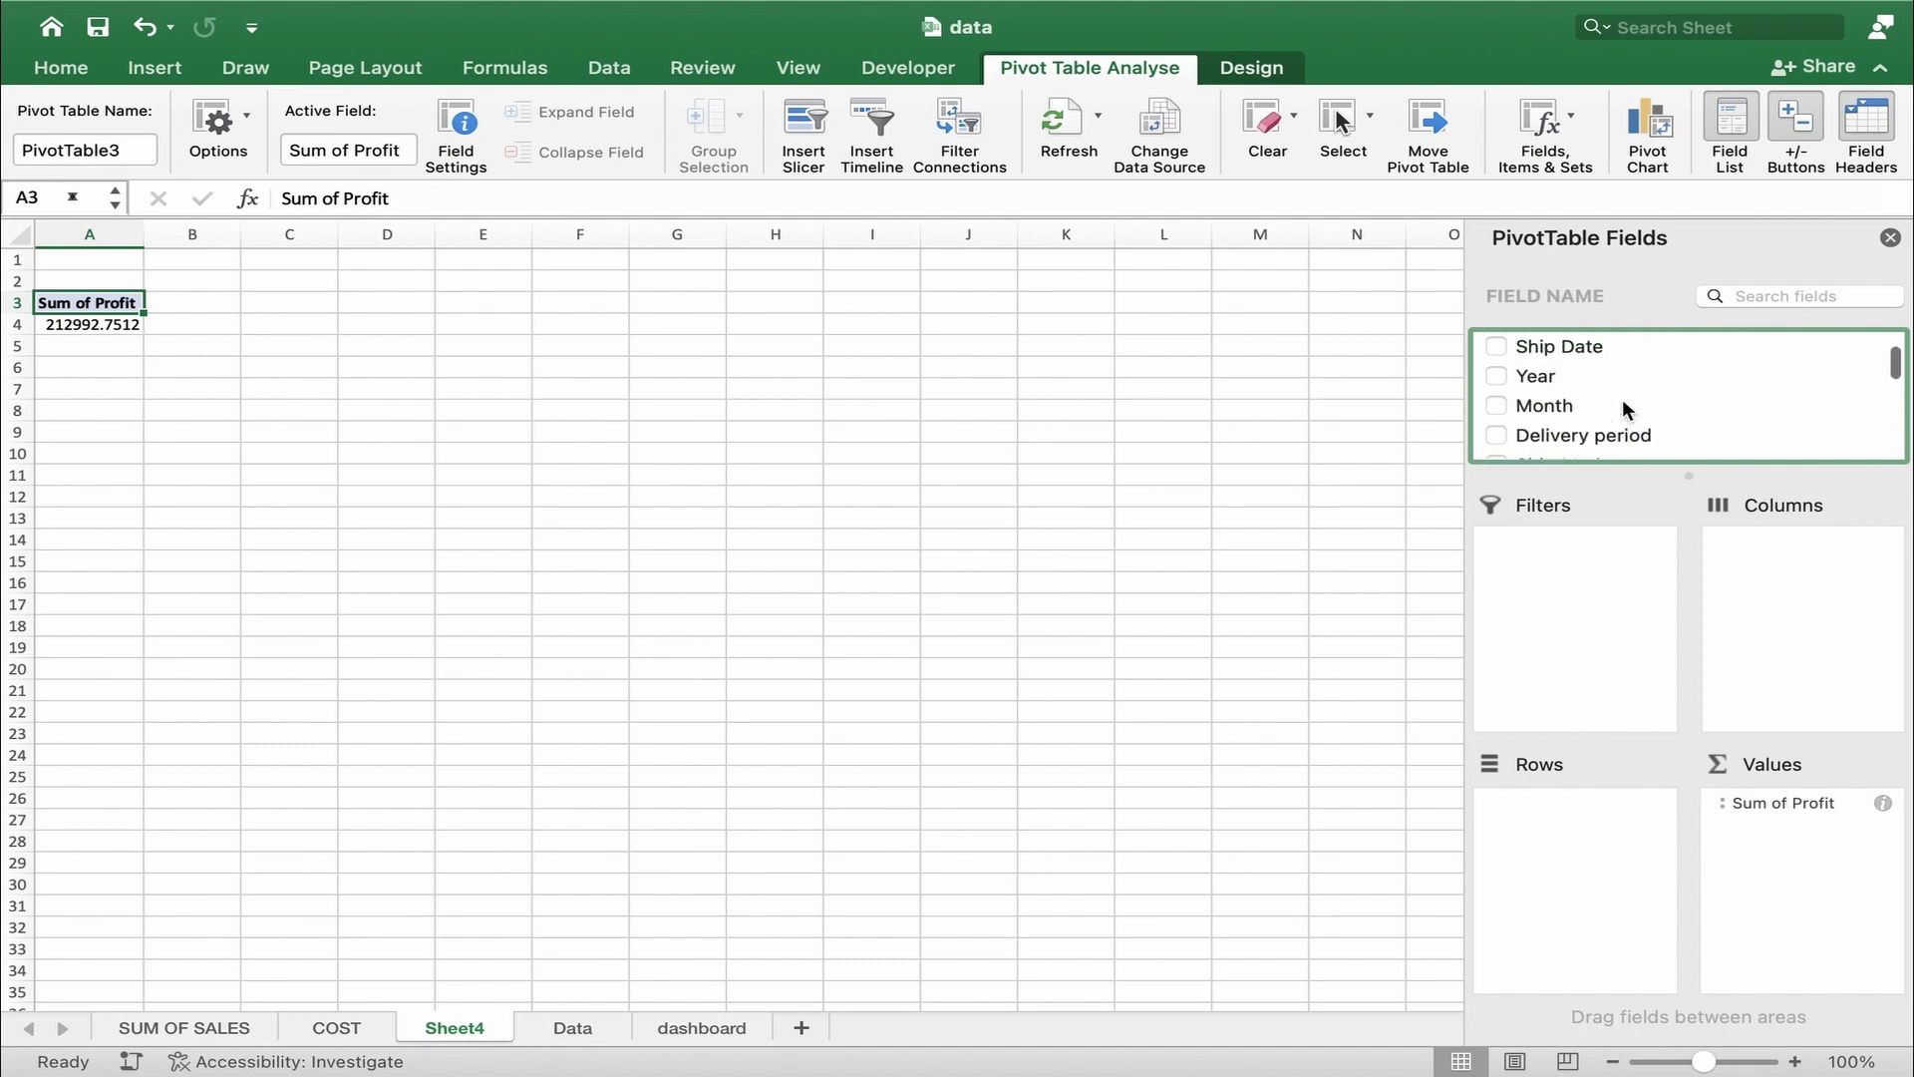
left_click(1497, 416)
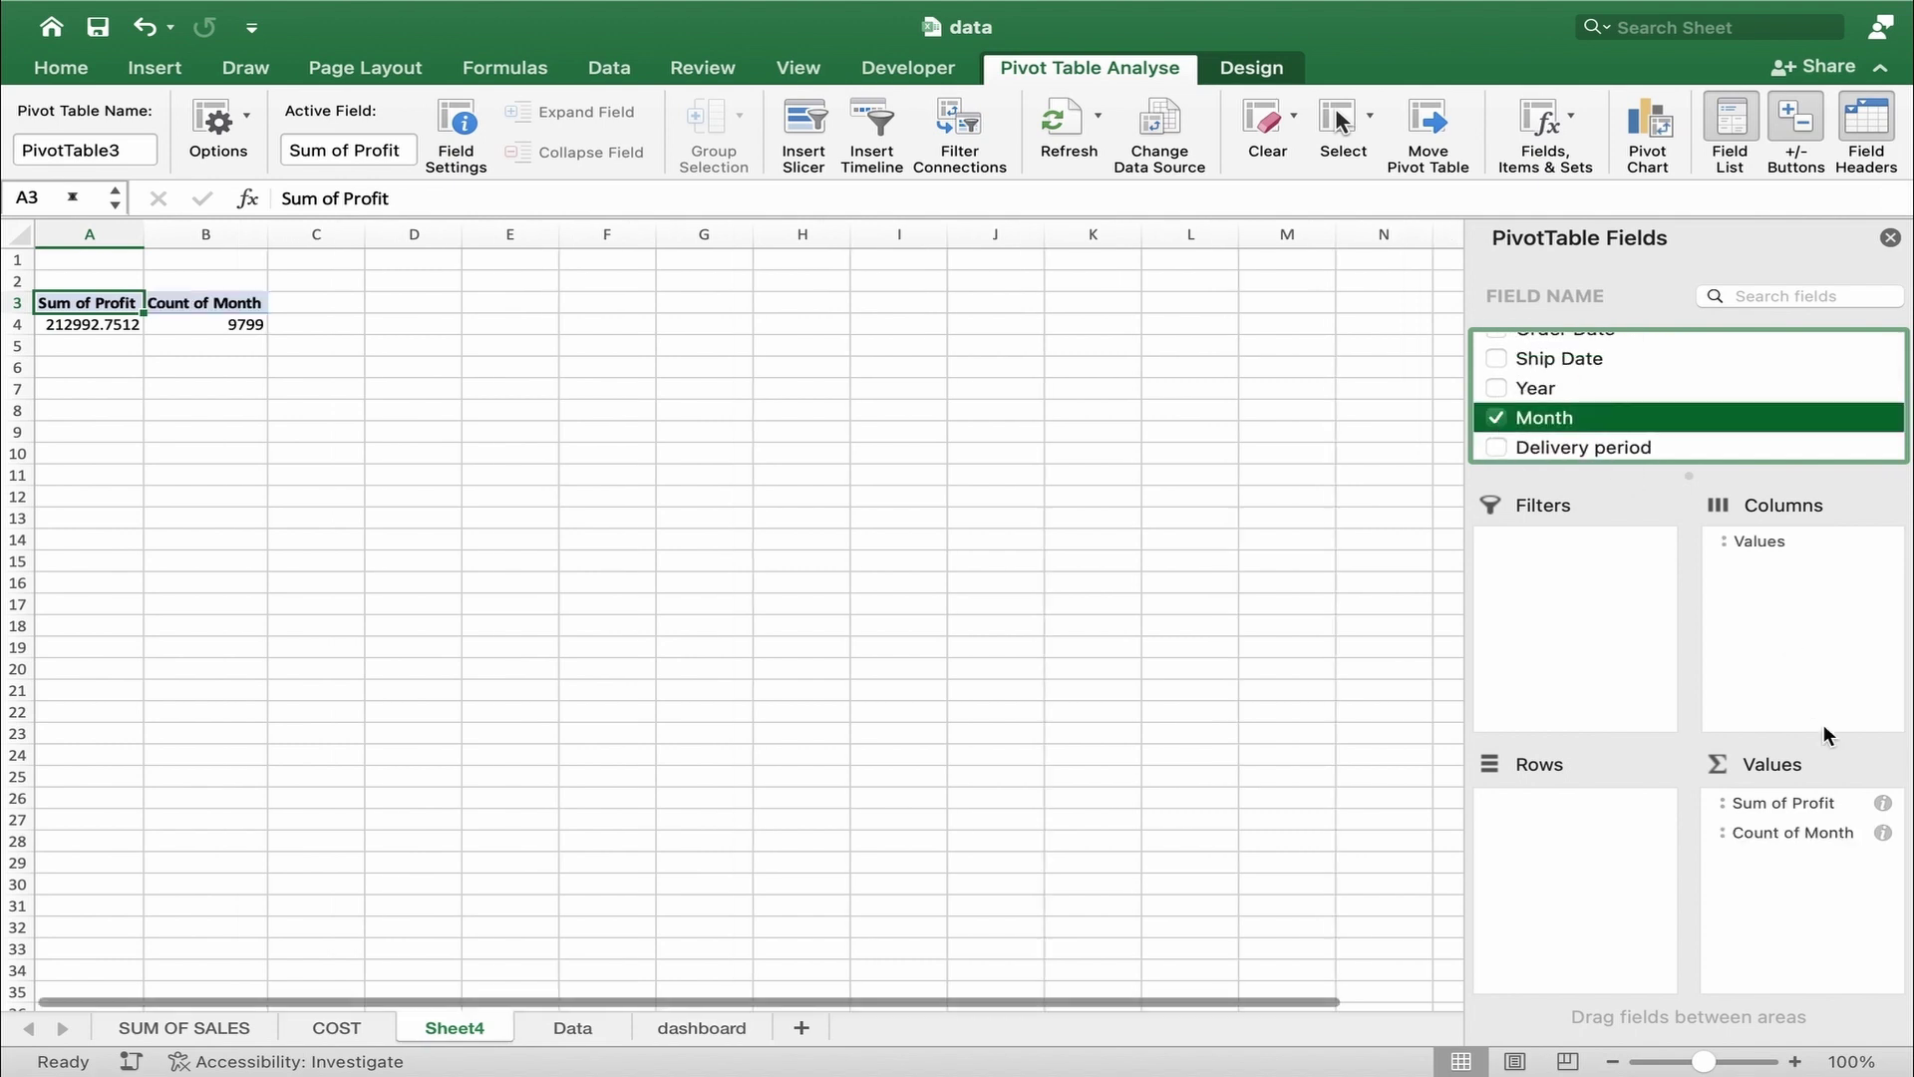
left_click_drag(1773, 826, 1591, 820)
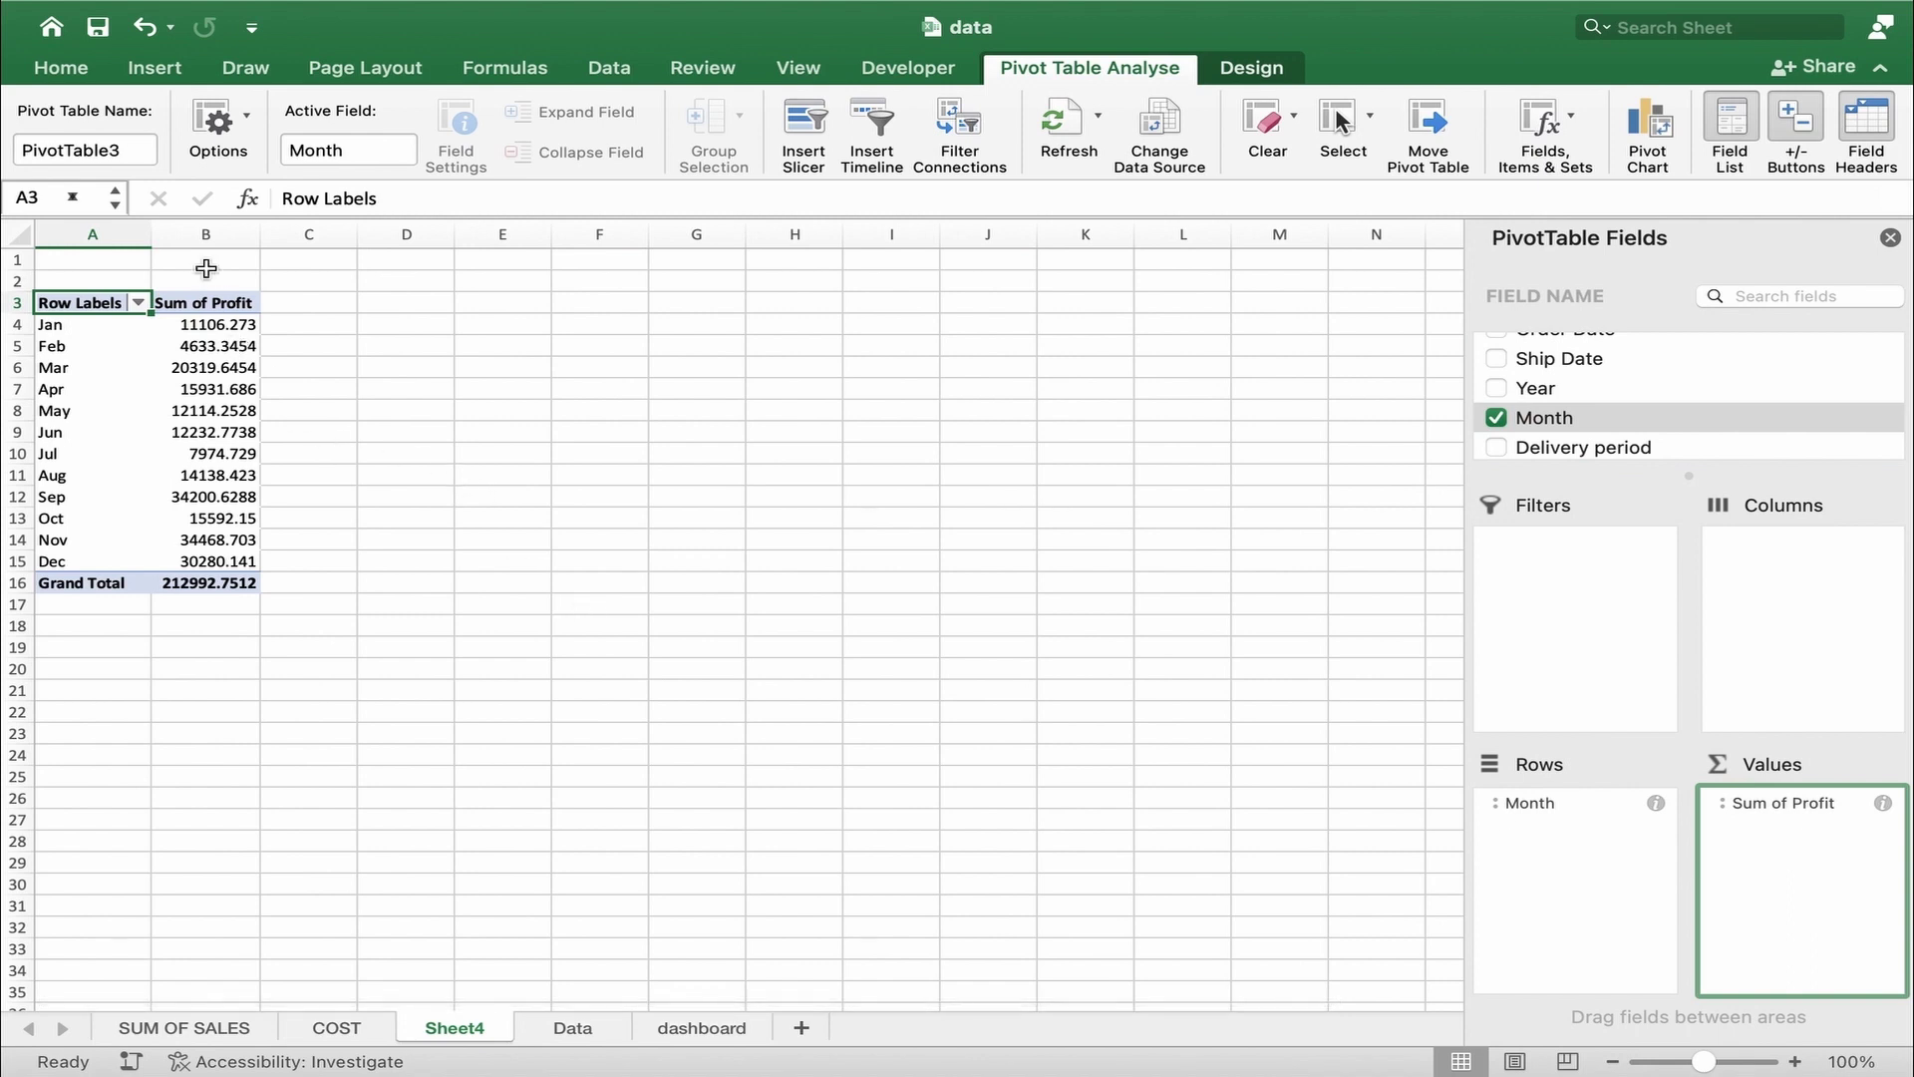
- Insert a Month slicer for the profit pivot table and filter it to Feb
left_click(153, 68)
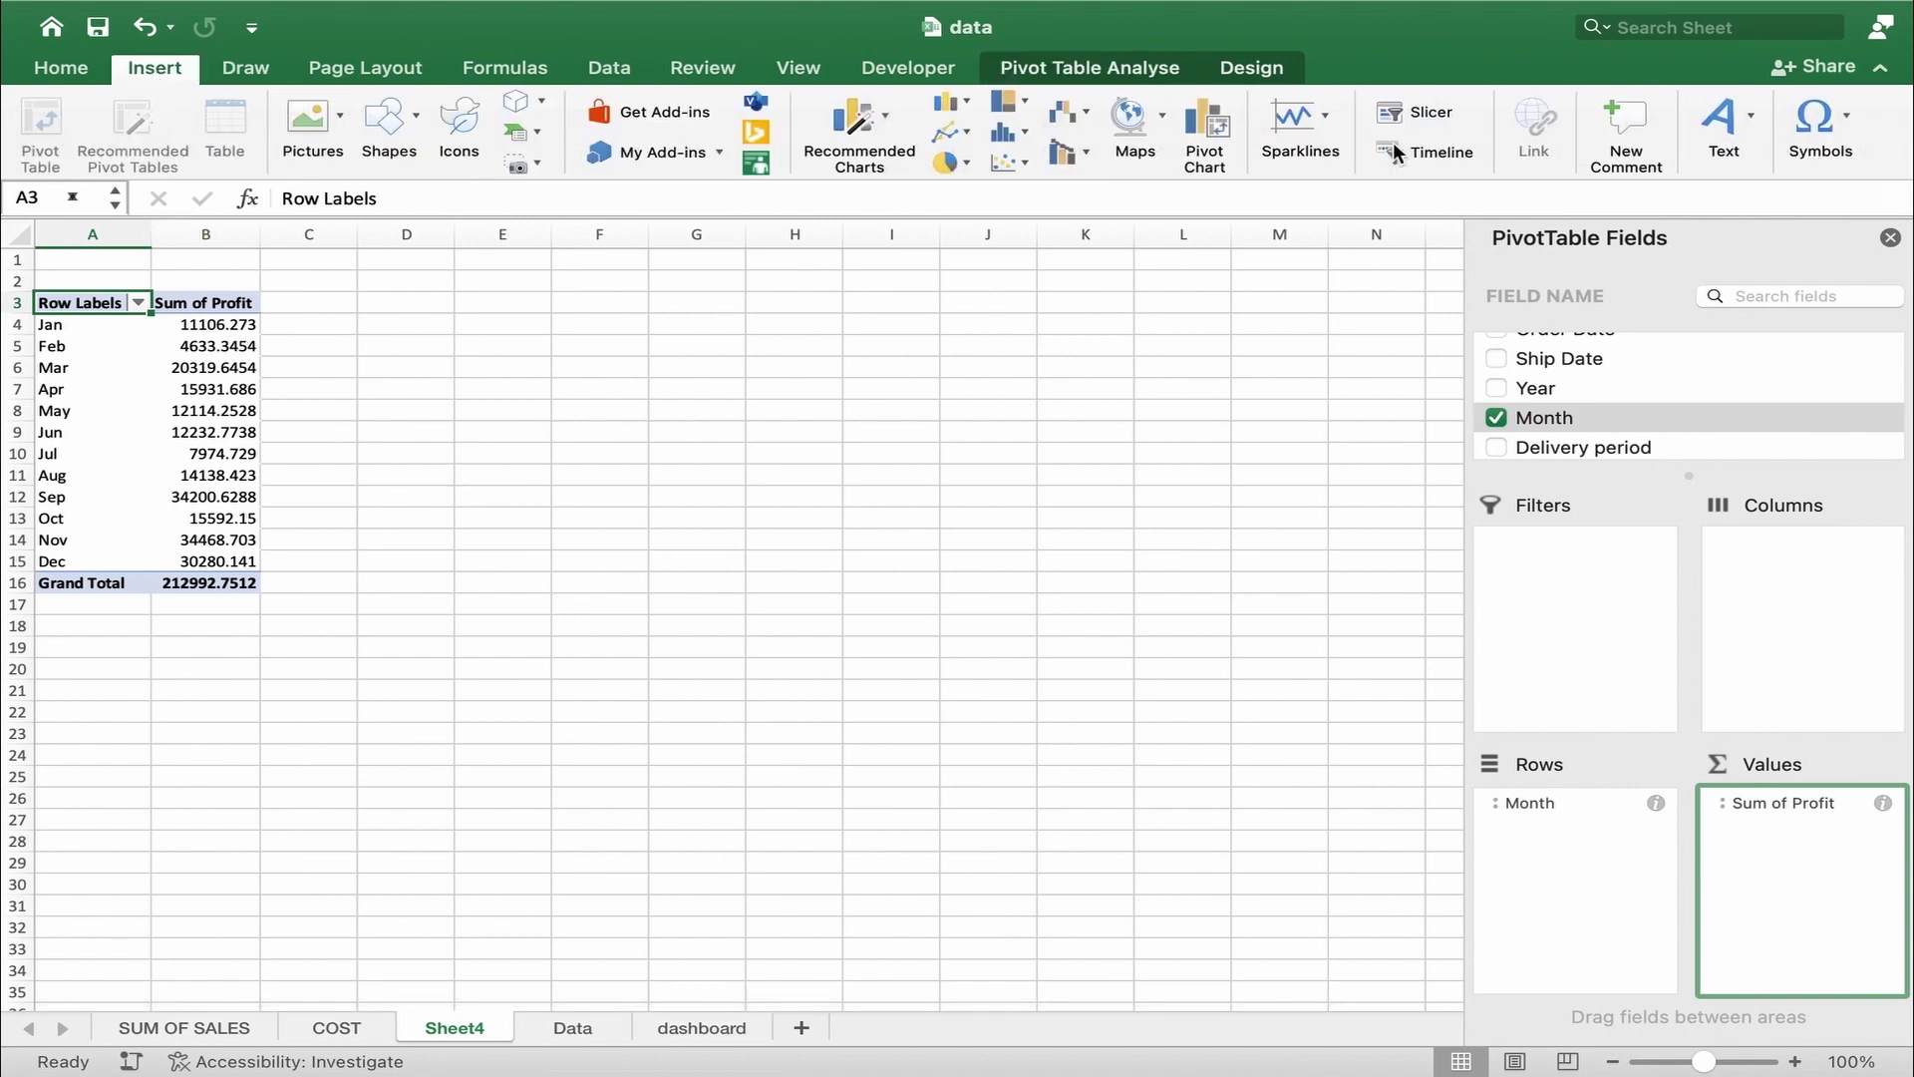
left_click(1411, 112)
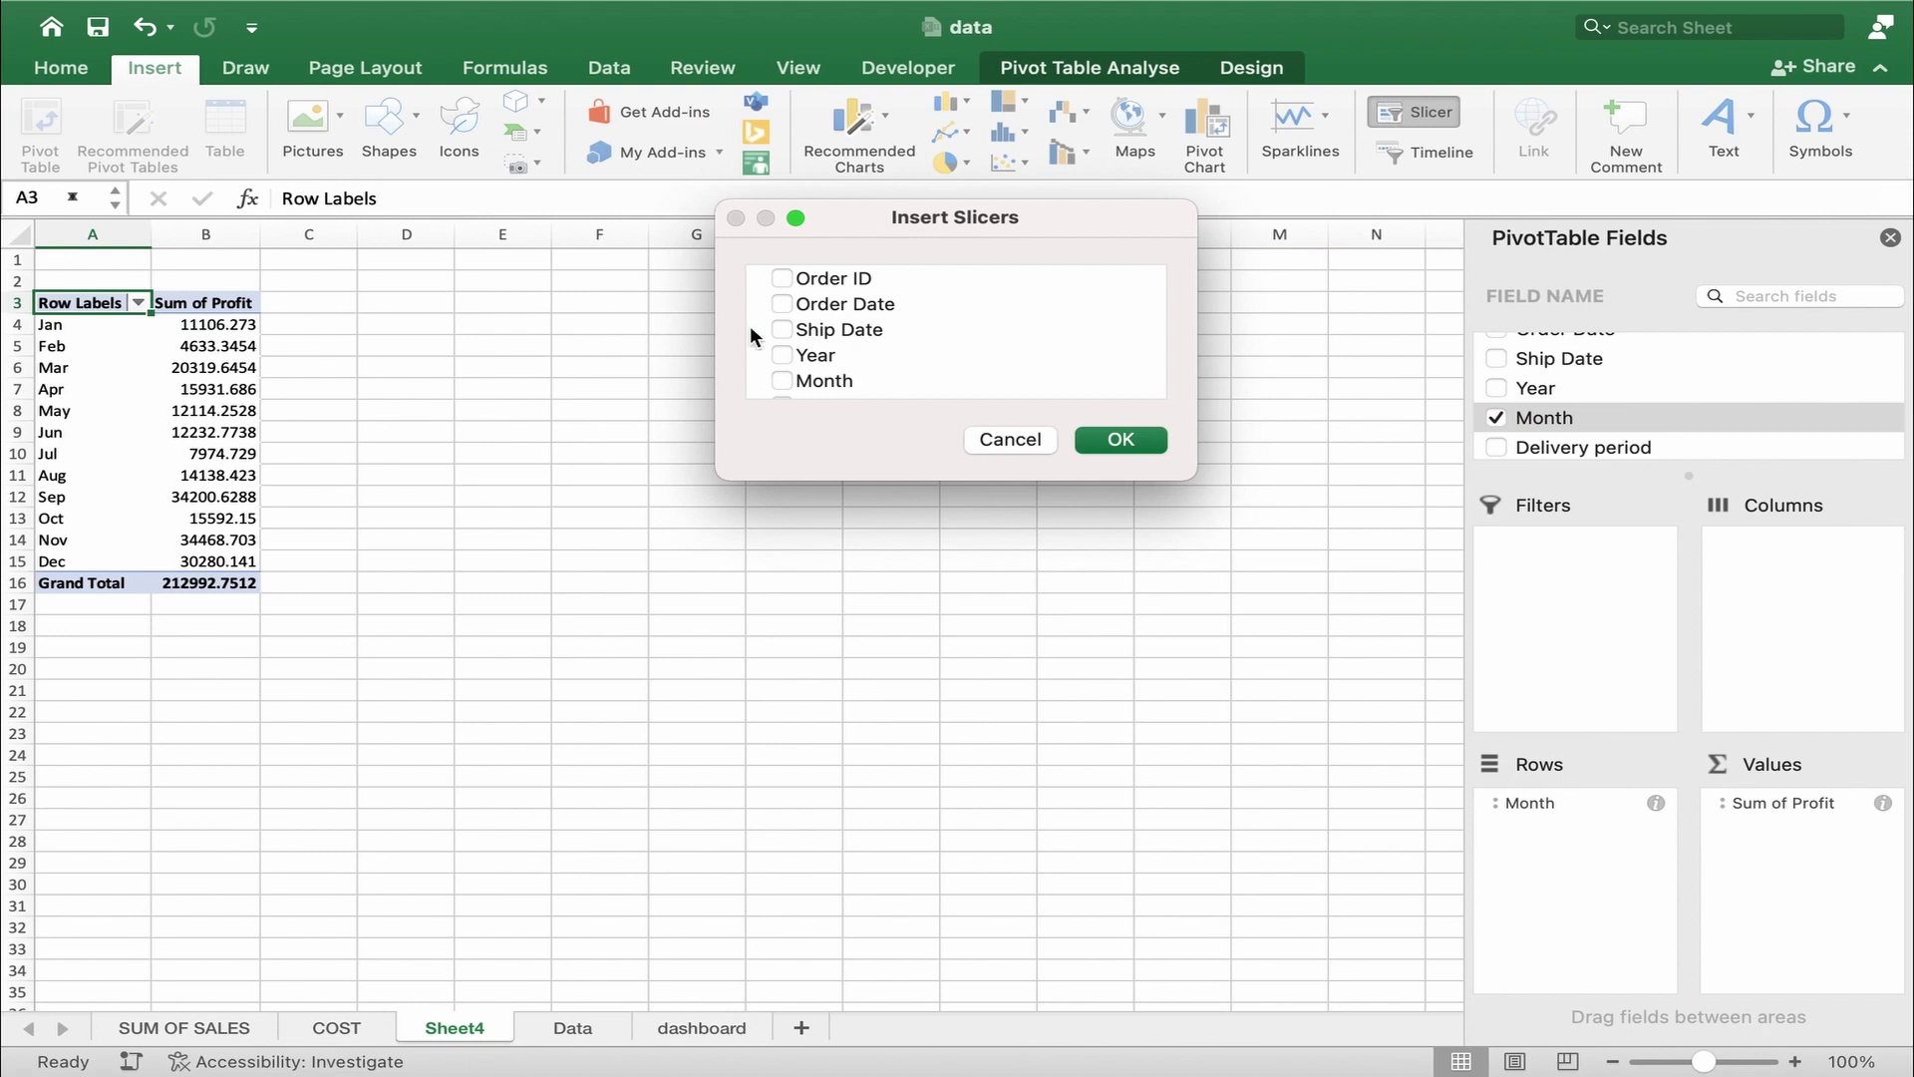
scroll(788, 344, "down", 1)
left_click(782, 355)
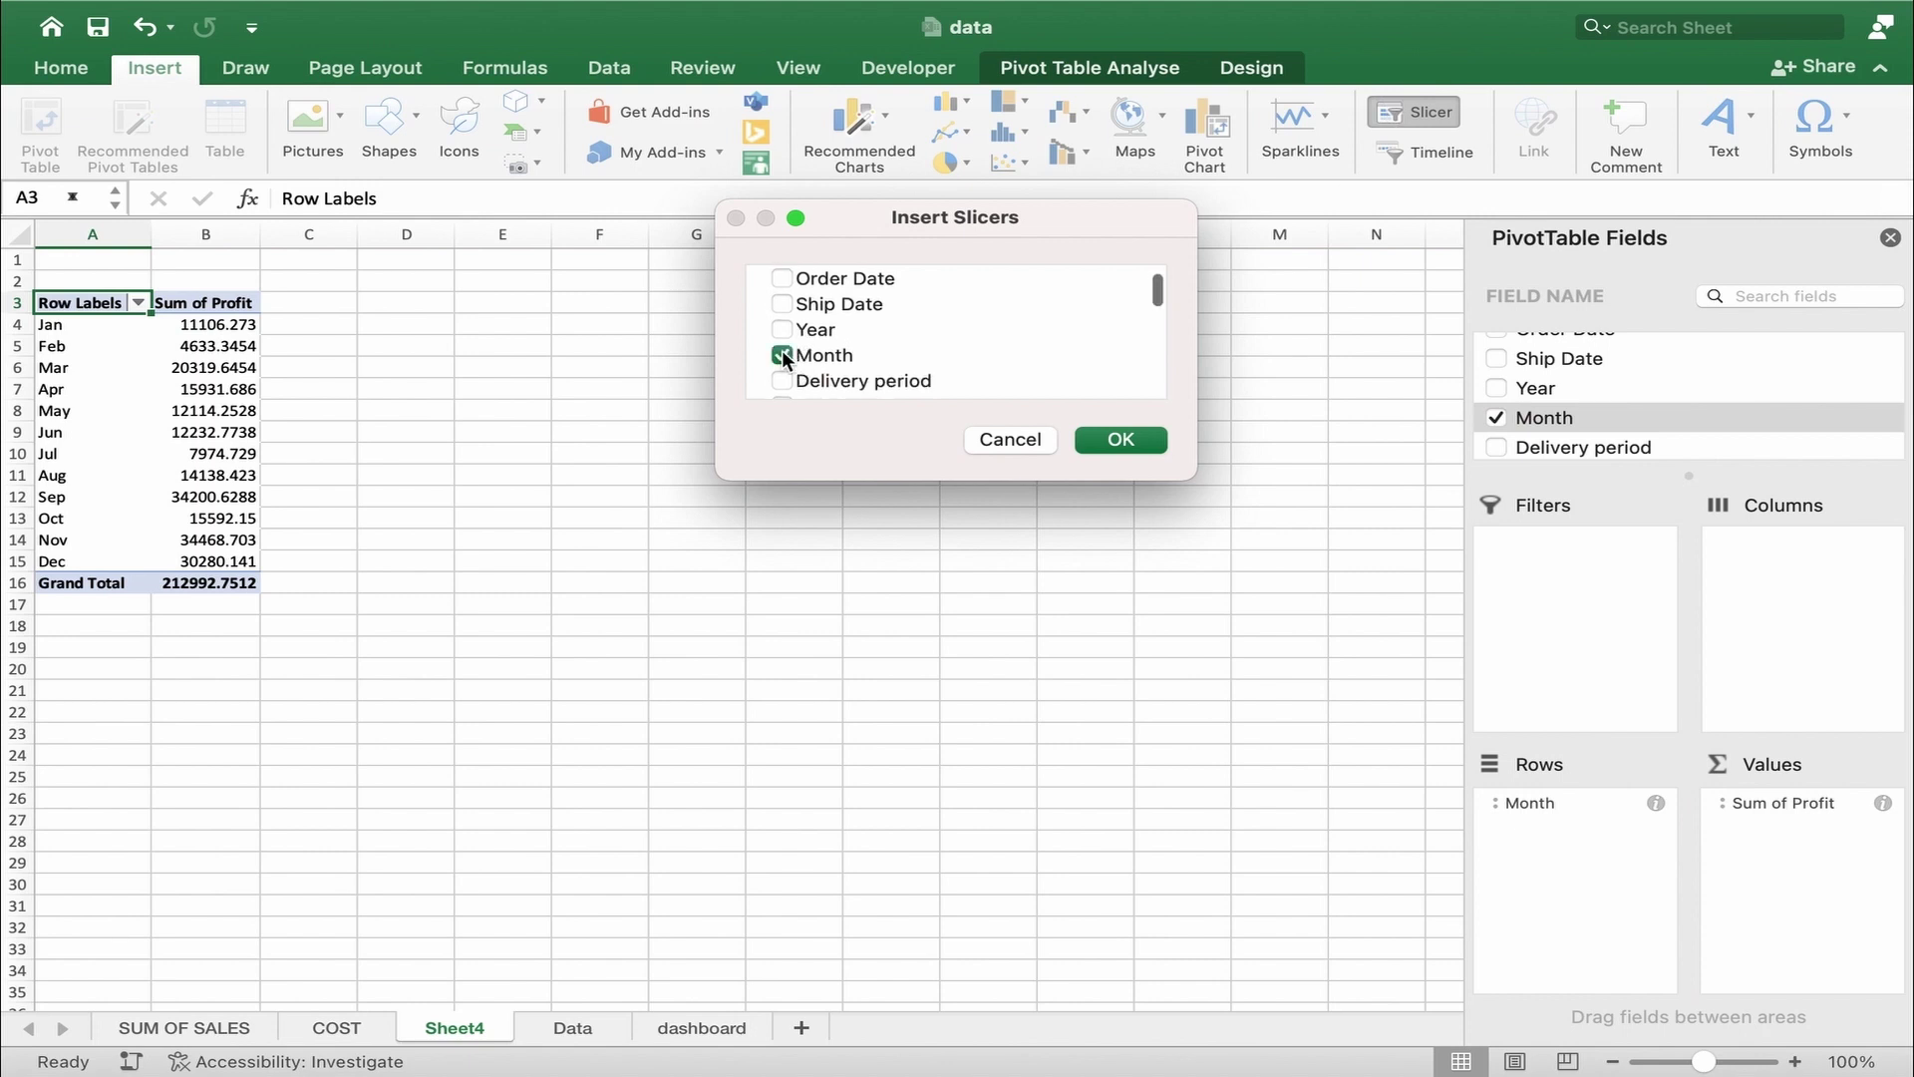
left_click(1120, 439)
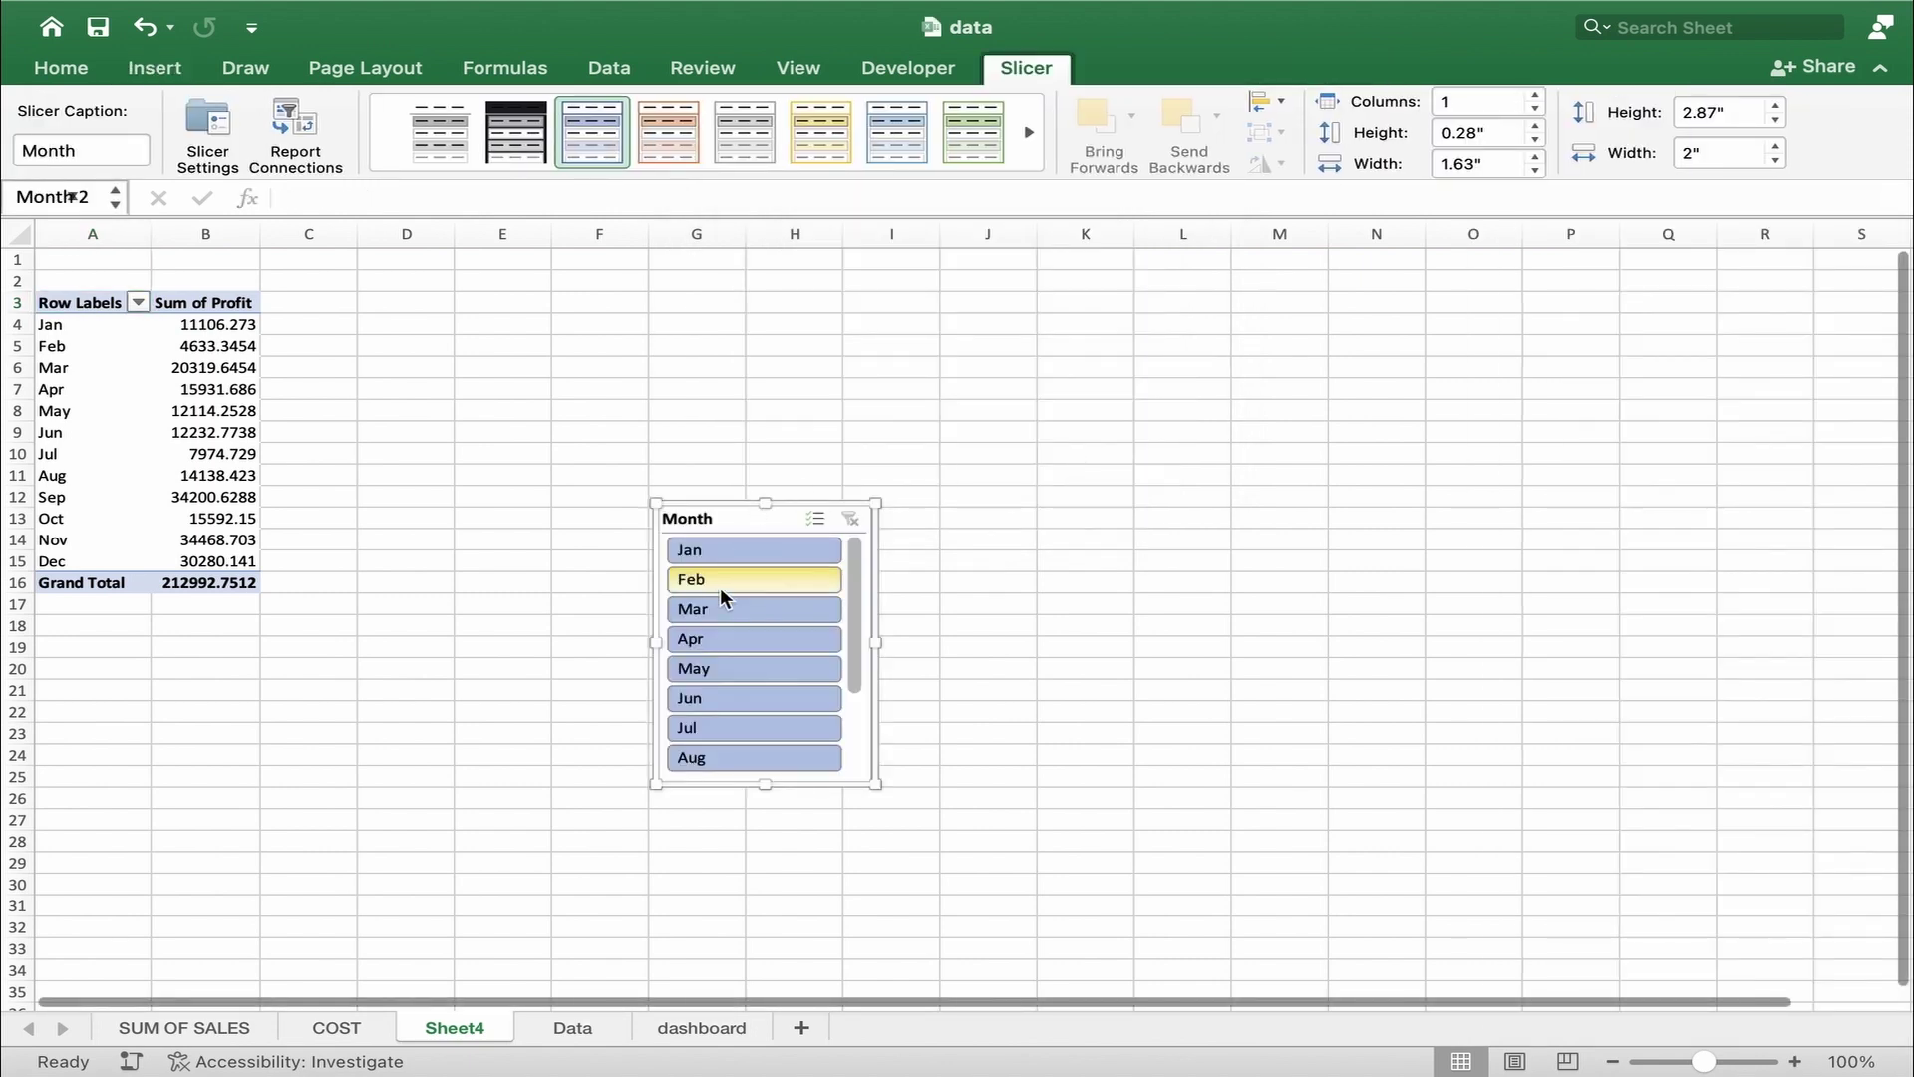
left_click(722, 593)
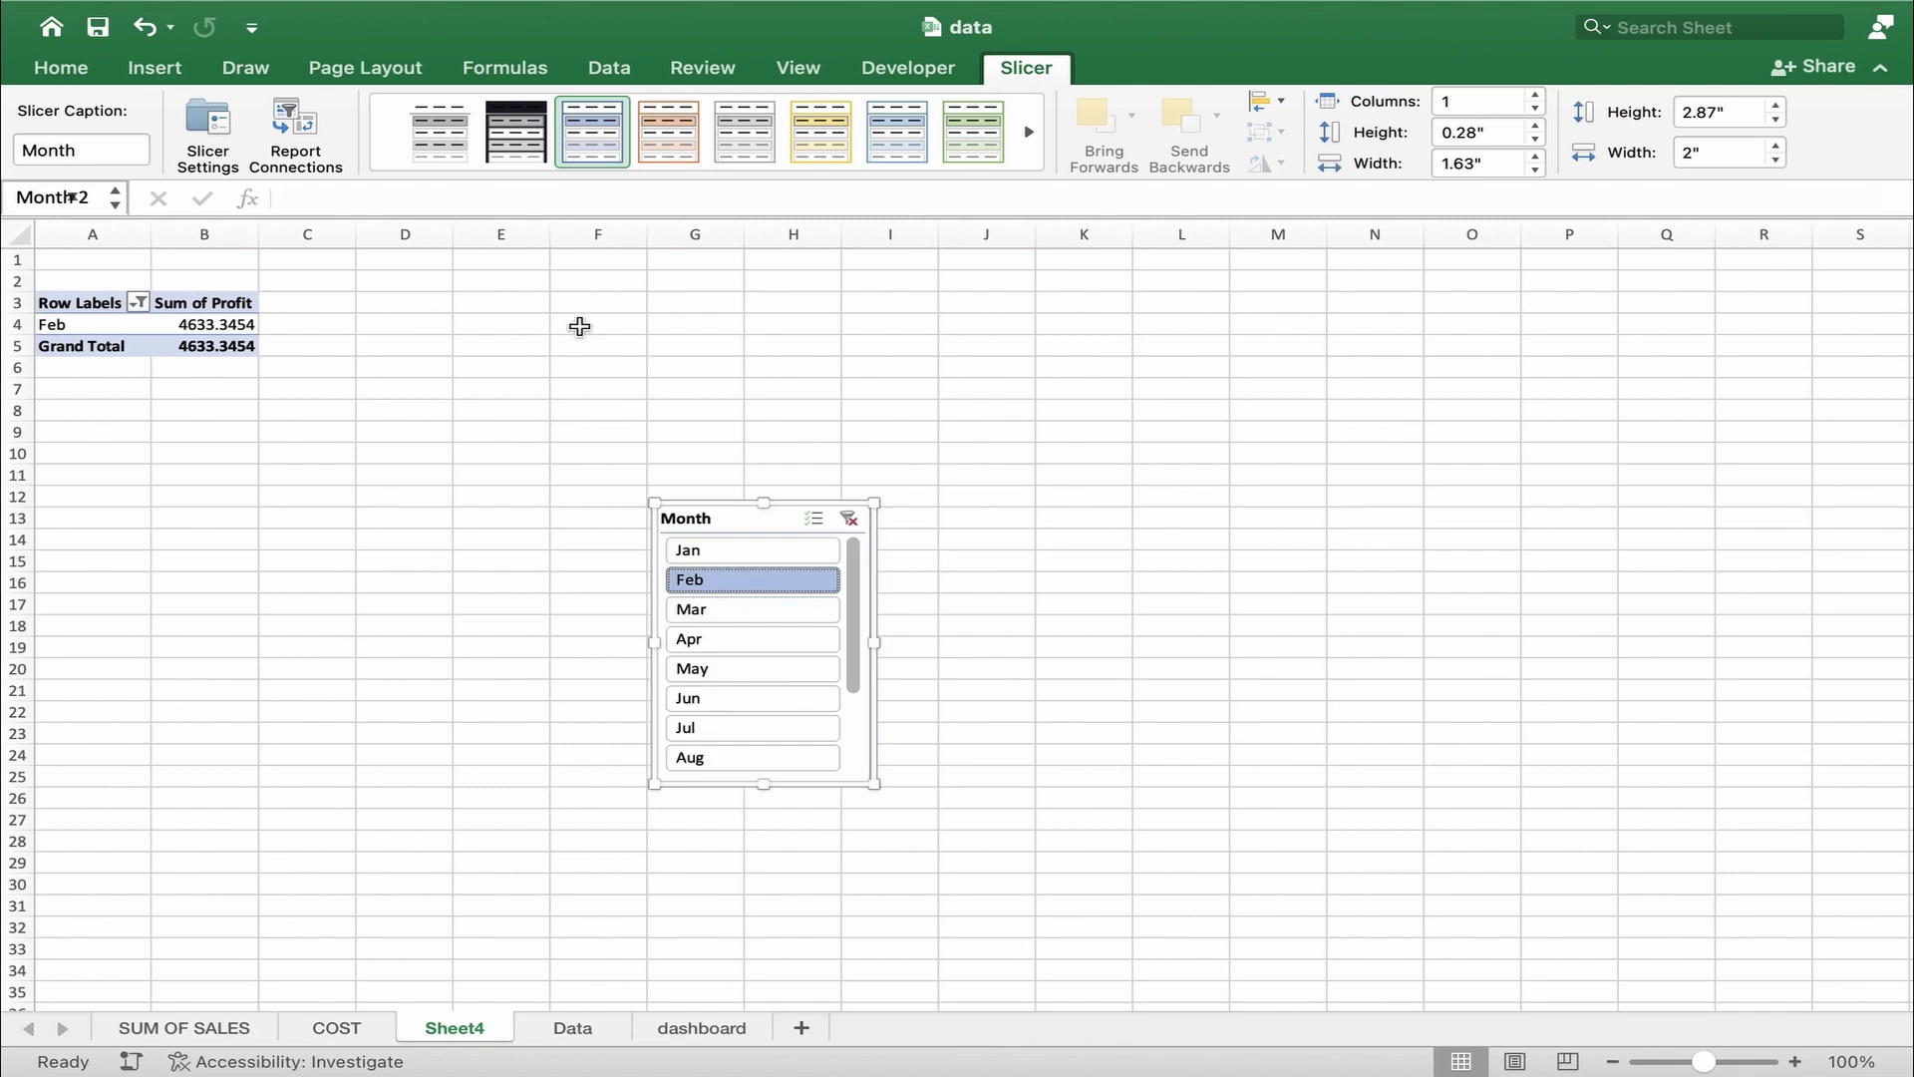
- In cell F4, enter a formula that references the pivot table's month label in A4
left_click(580, 326)
type("=")
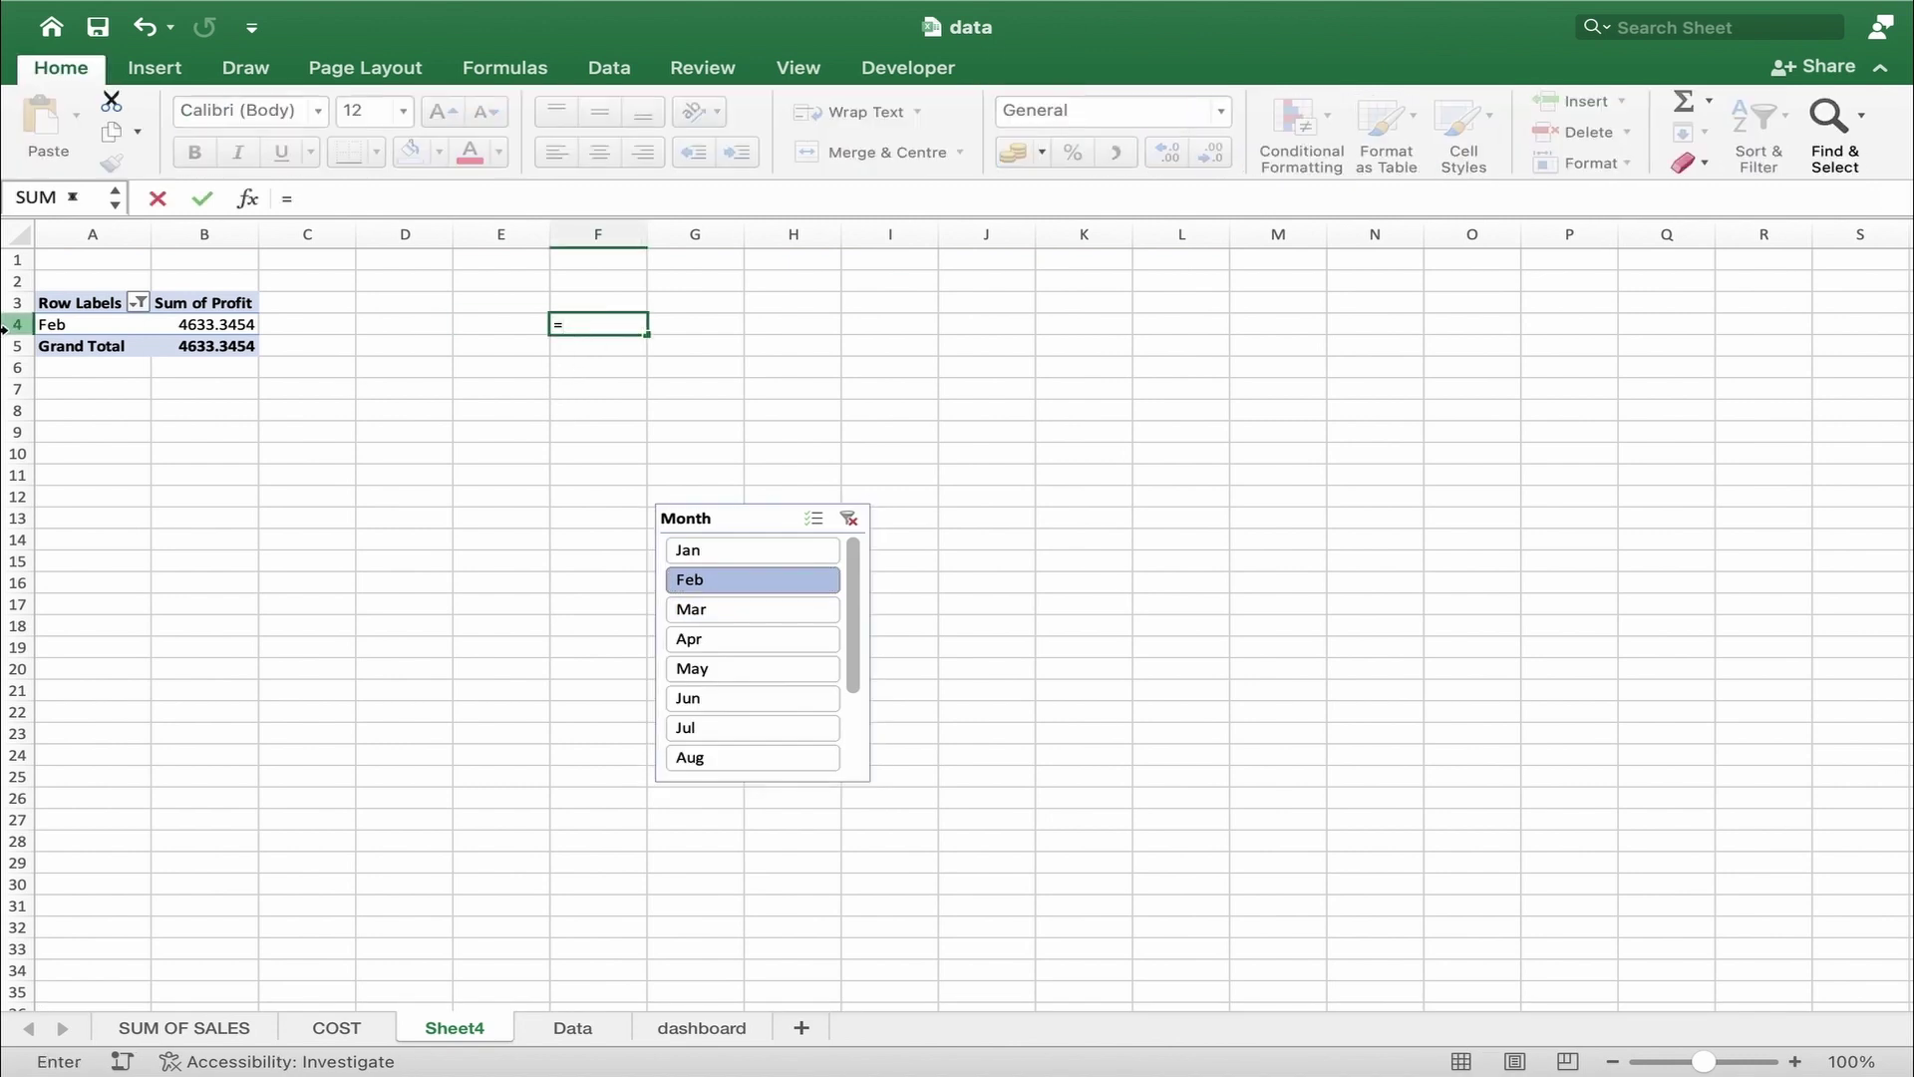
left_click(69, 326)
key("Return")
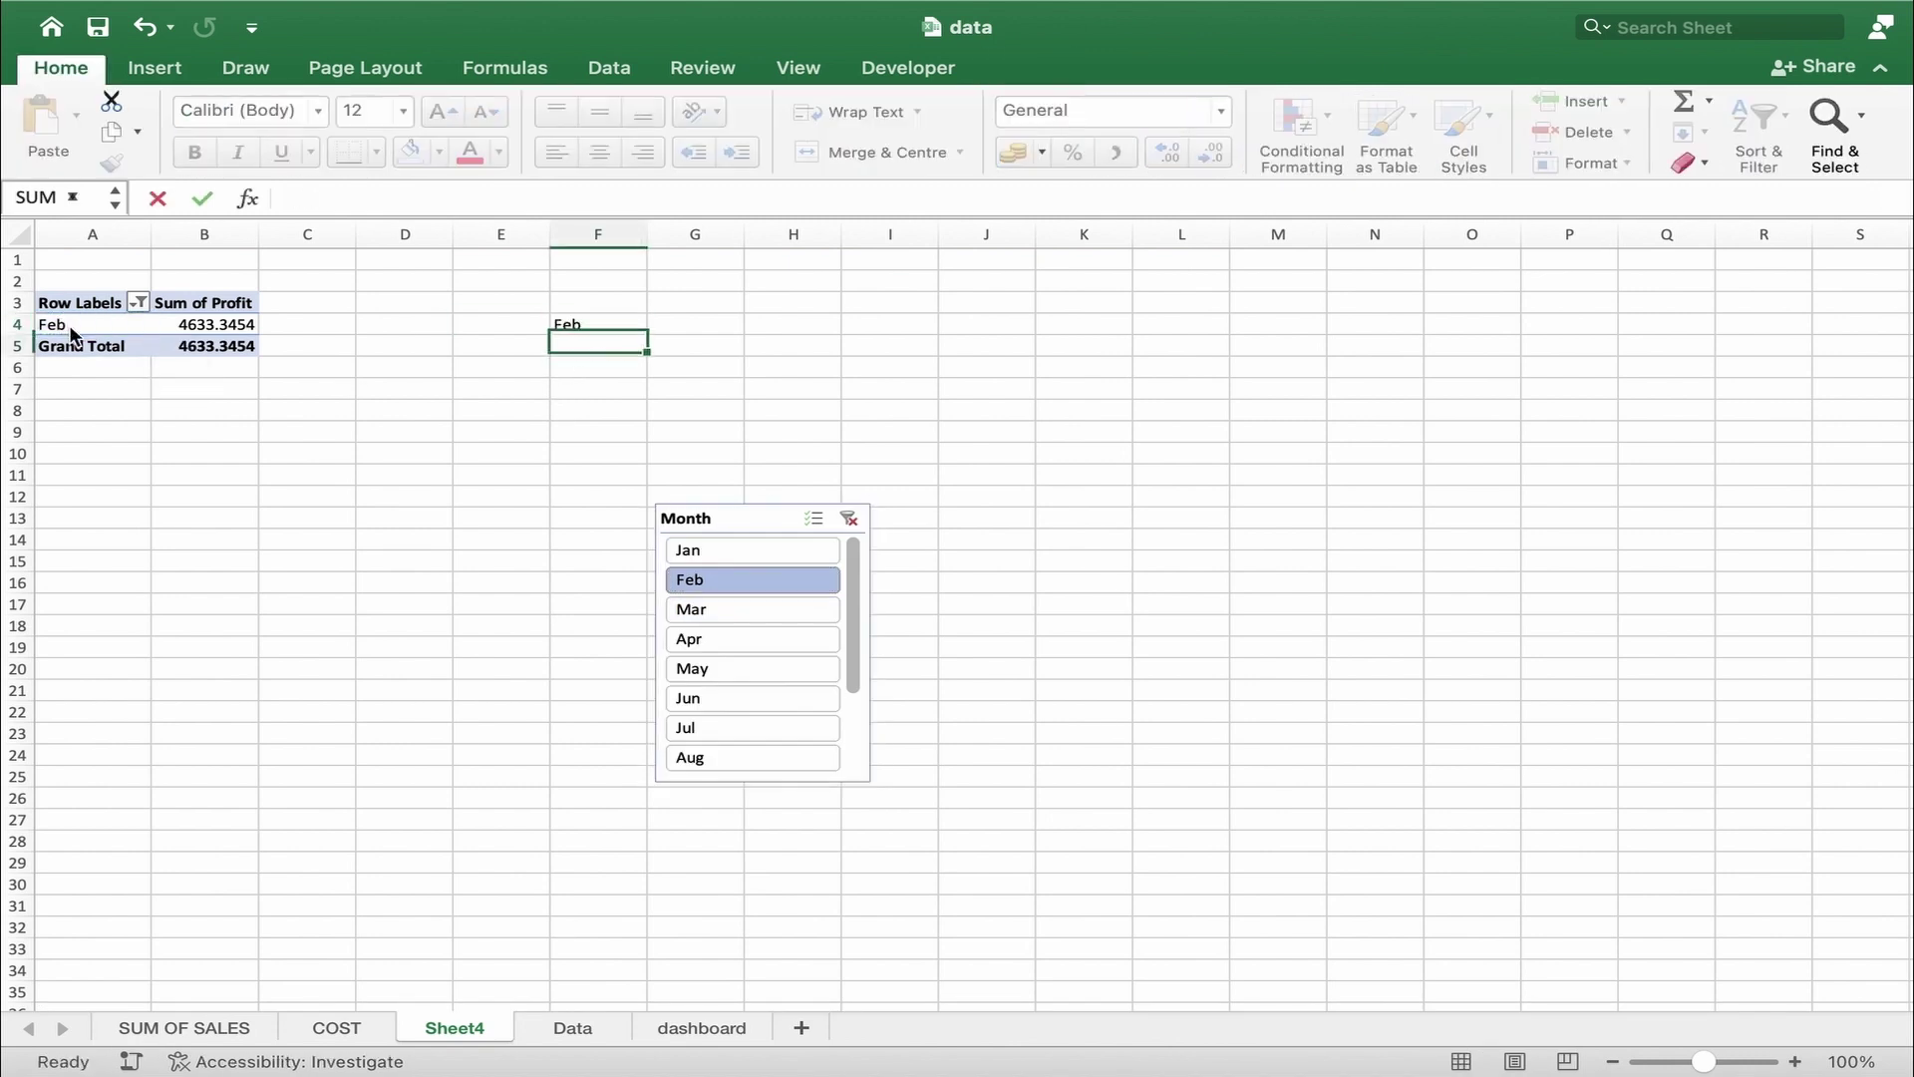
- In cell G4, enter =GETPIVOTDATA("Profit",$A$3,"Month",F4), replacing the fixed month with the F4 reference
double_click(673, 324)
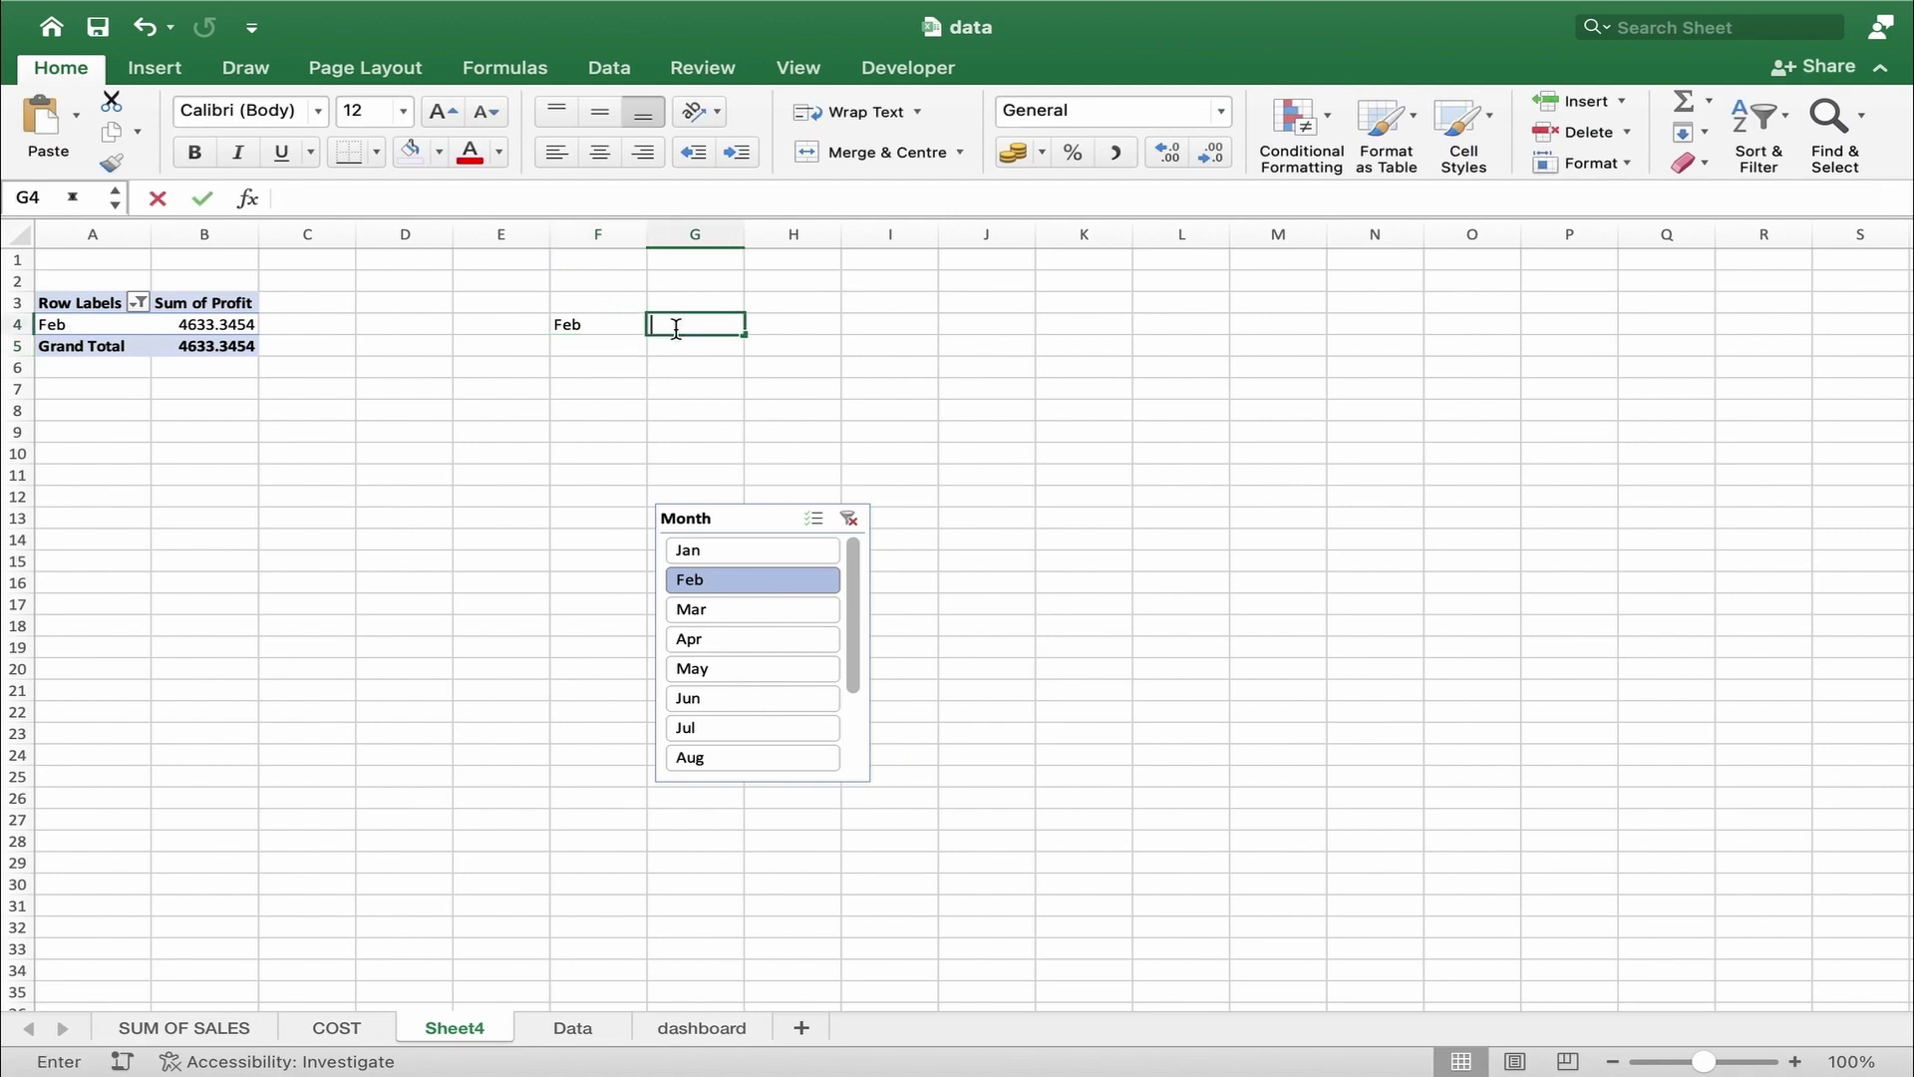
type("=")
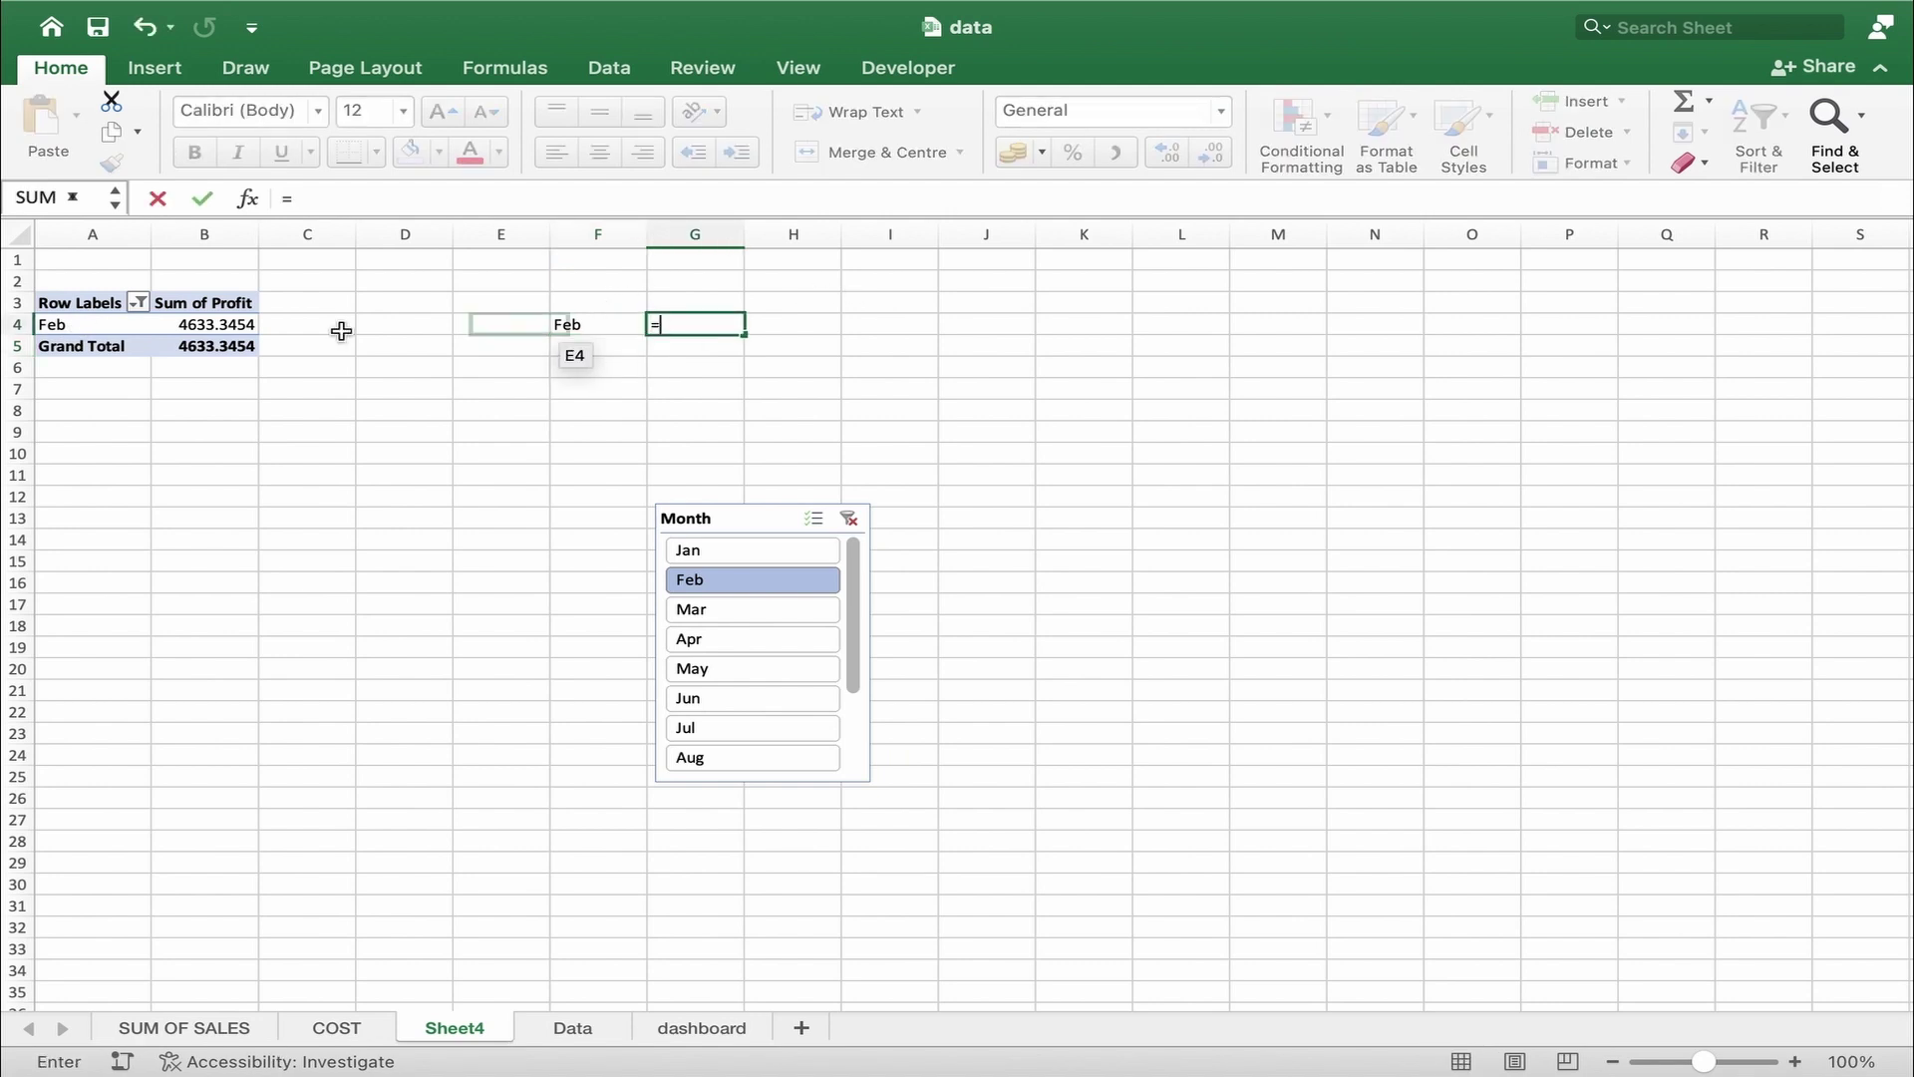
left_click(206, 321)
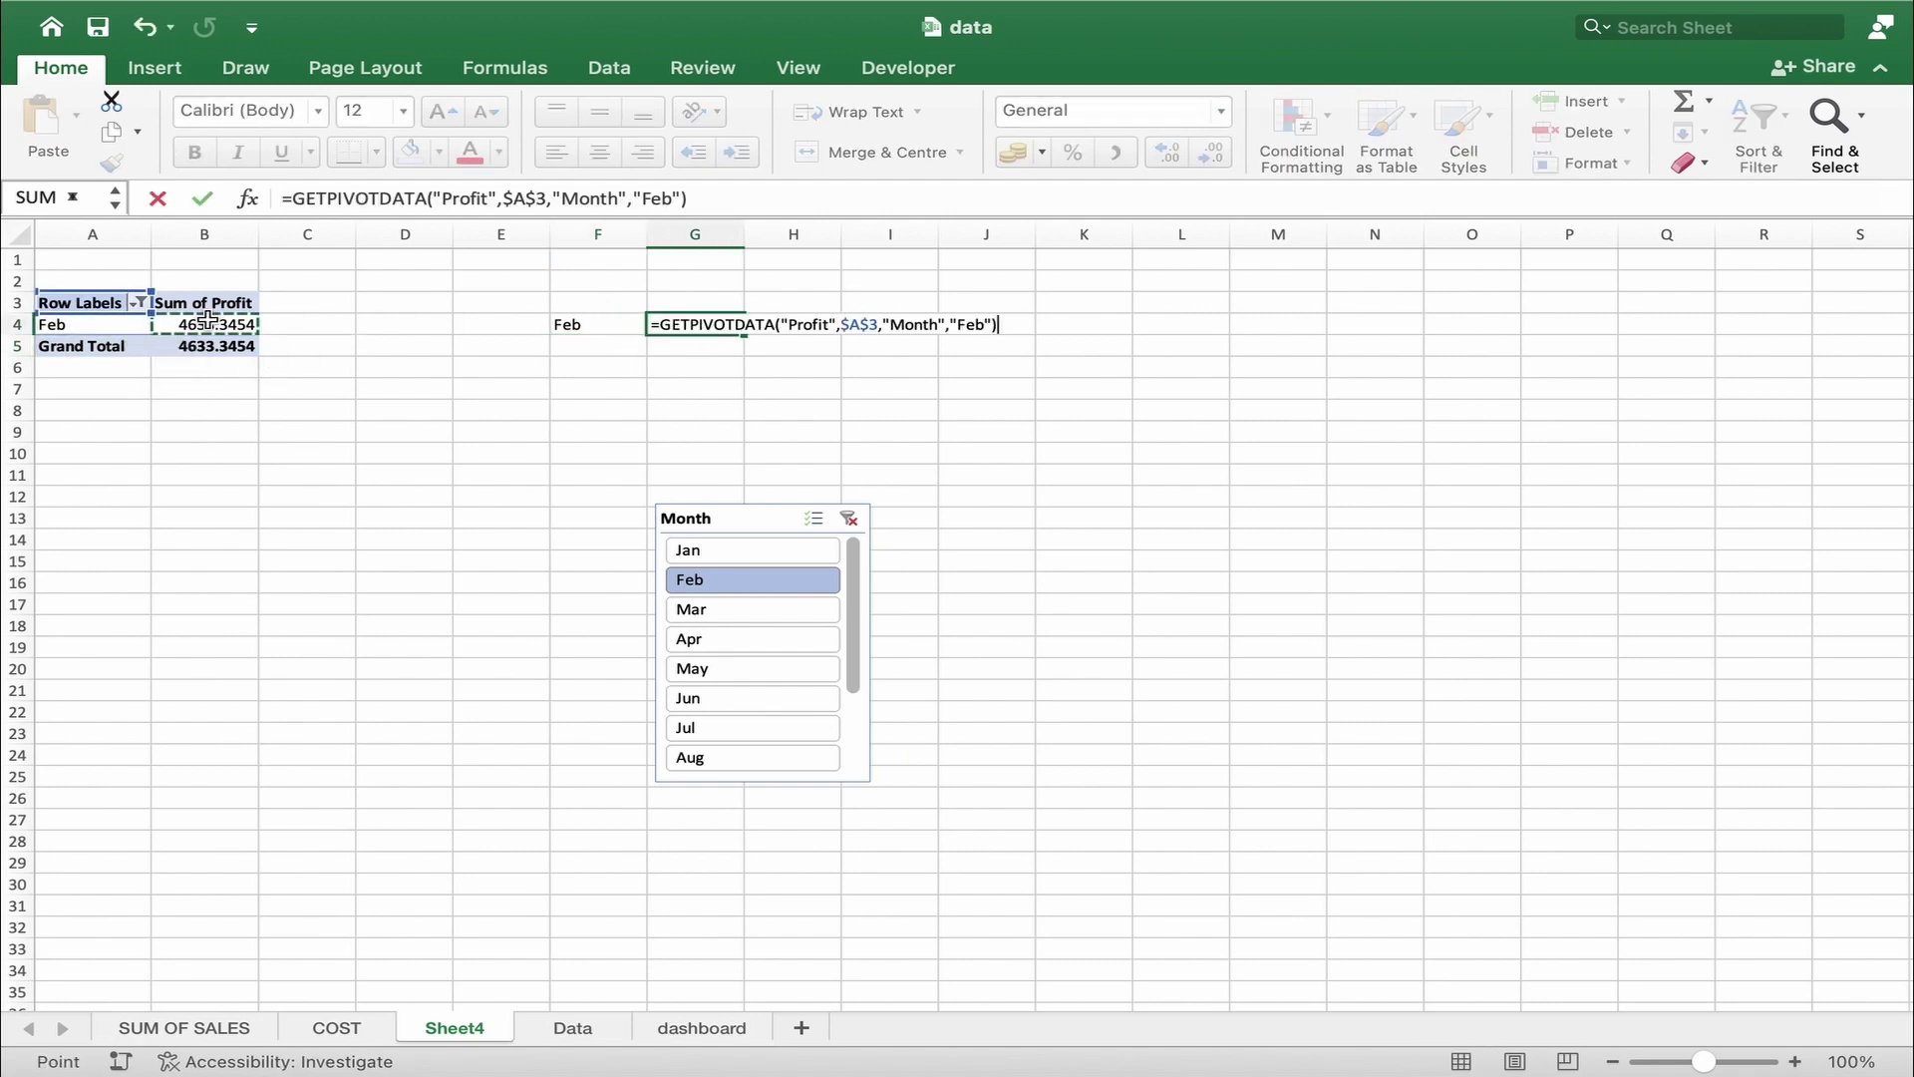
left_click(992, 324)
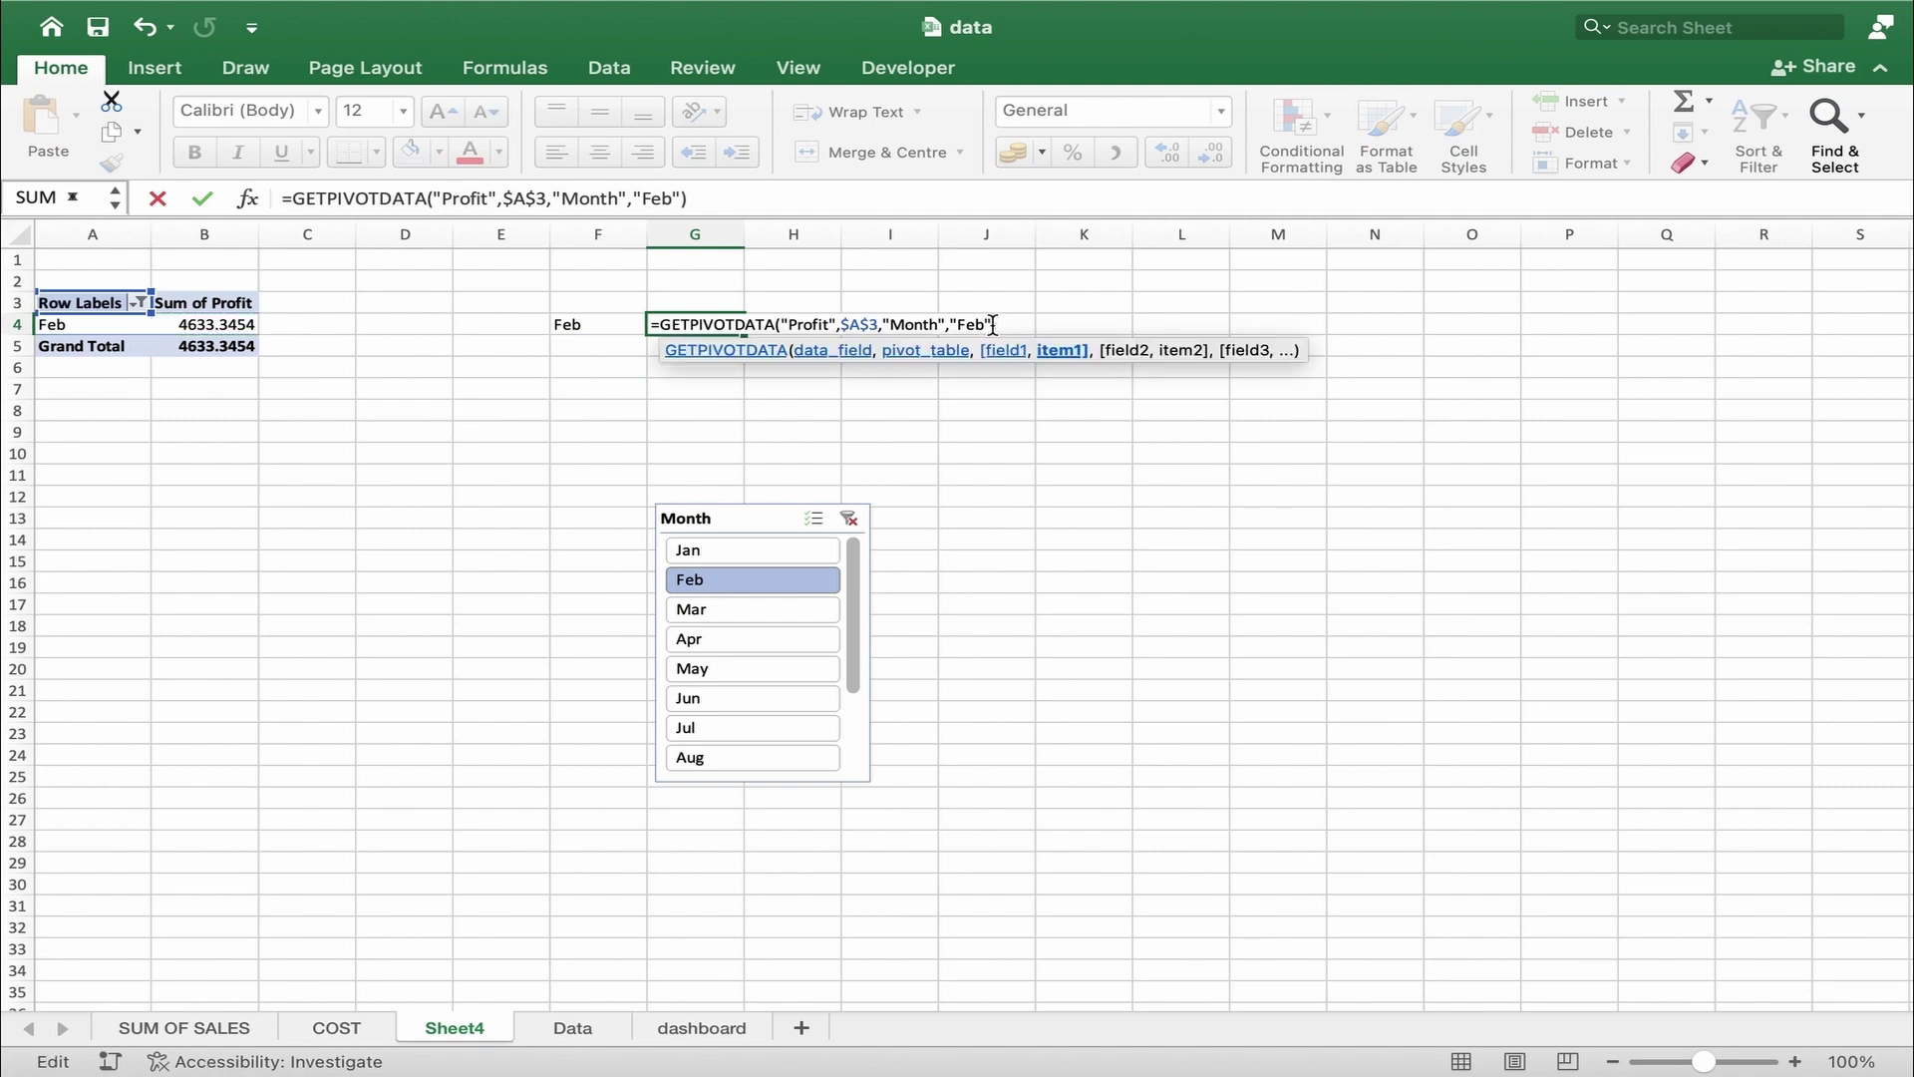
left_click(612, 326)
key("Return")
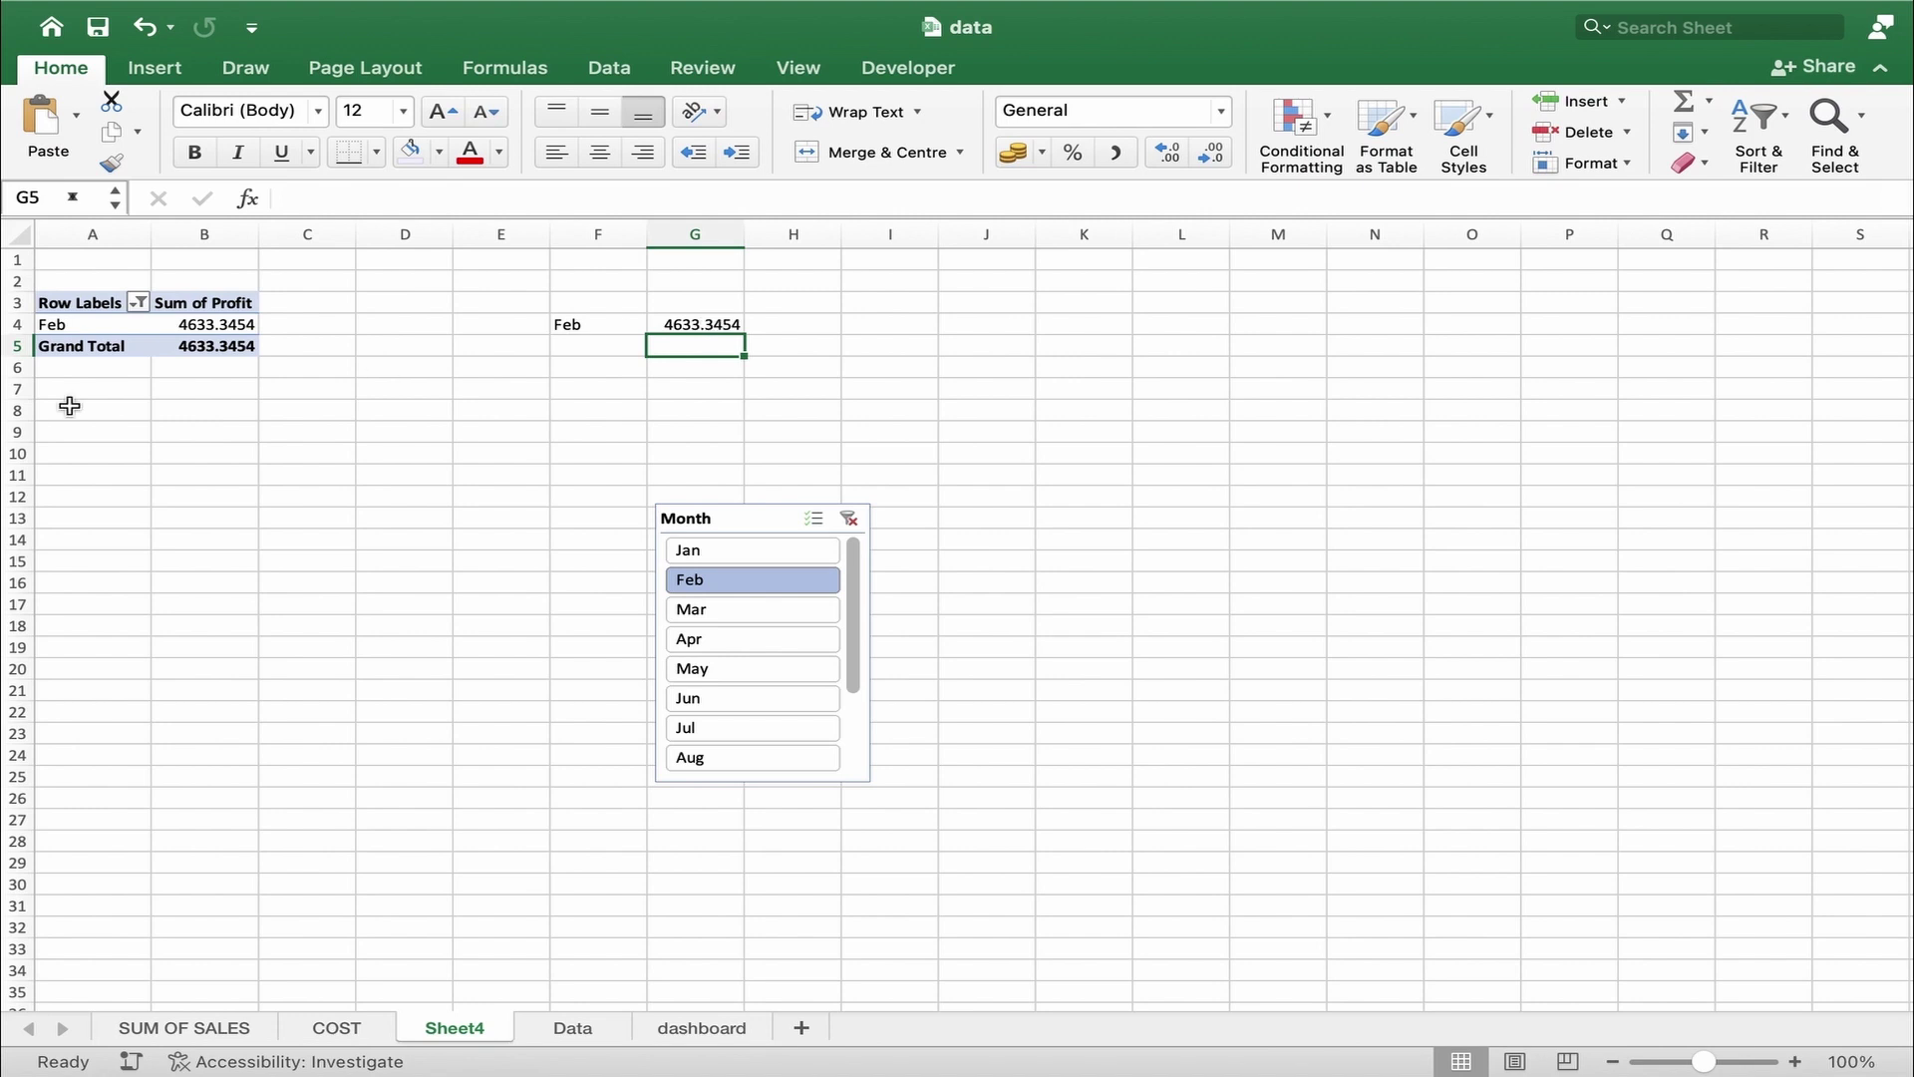
- Insert a Year slicer for the profit pivot table, filter it to 2015 and place it to the right of the Month slicer
left_click(74, 306)
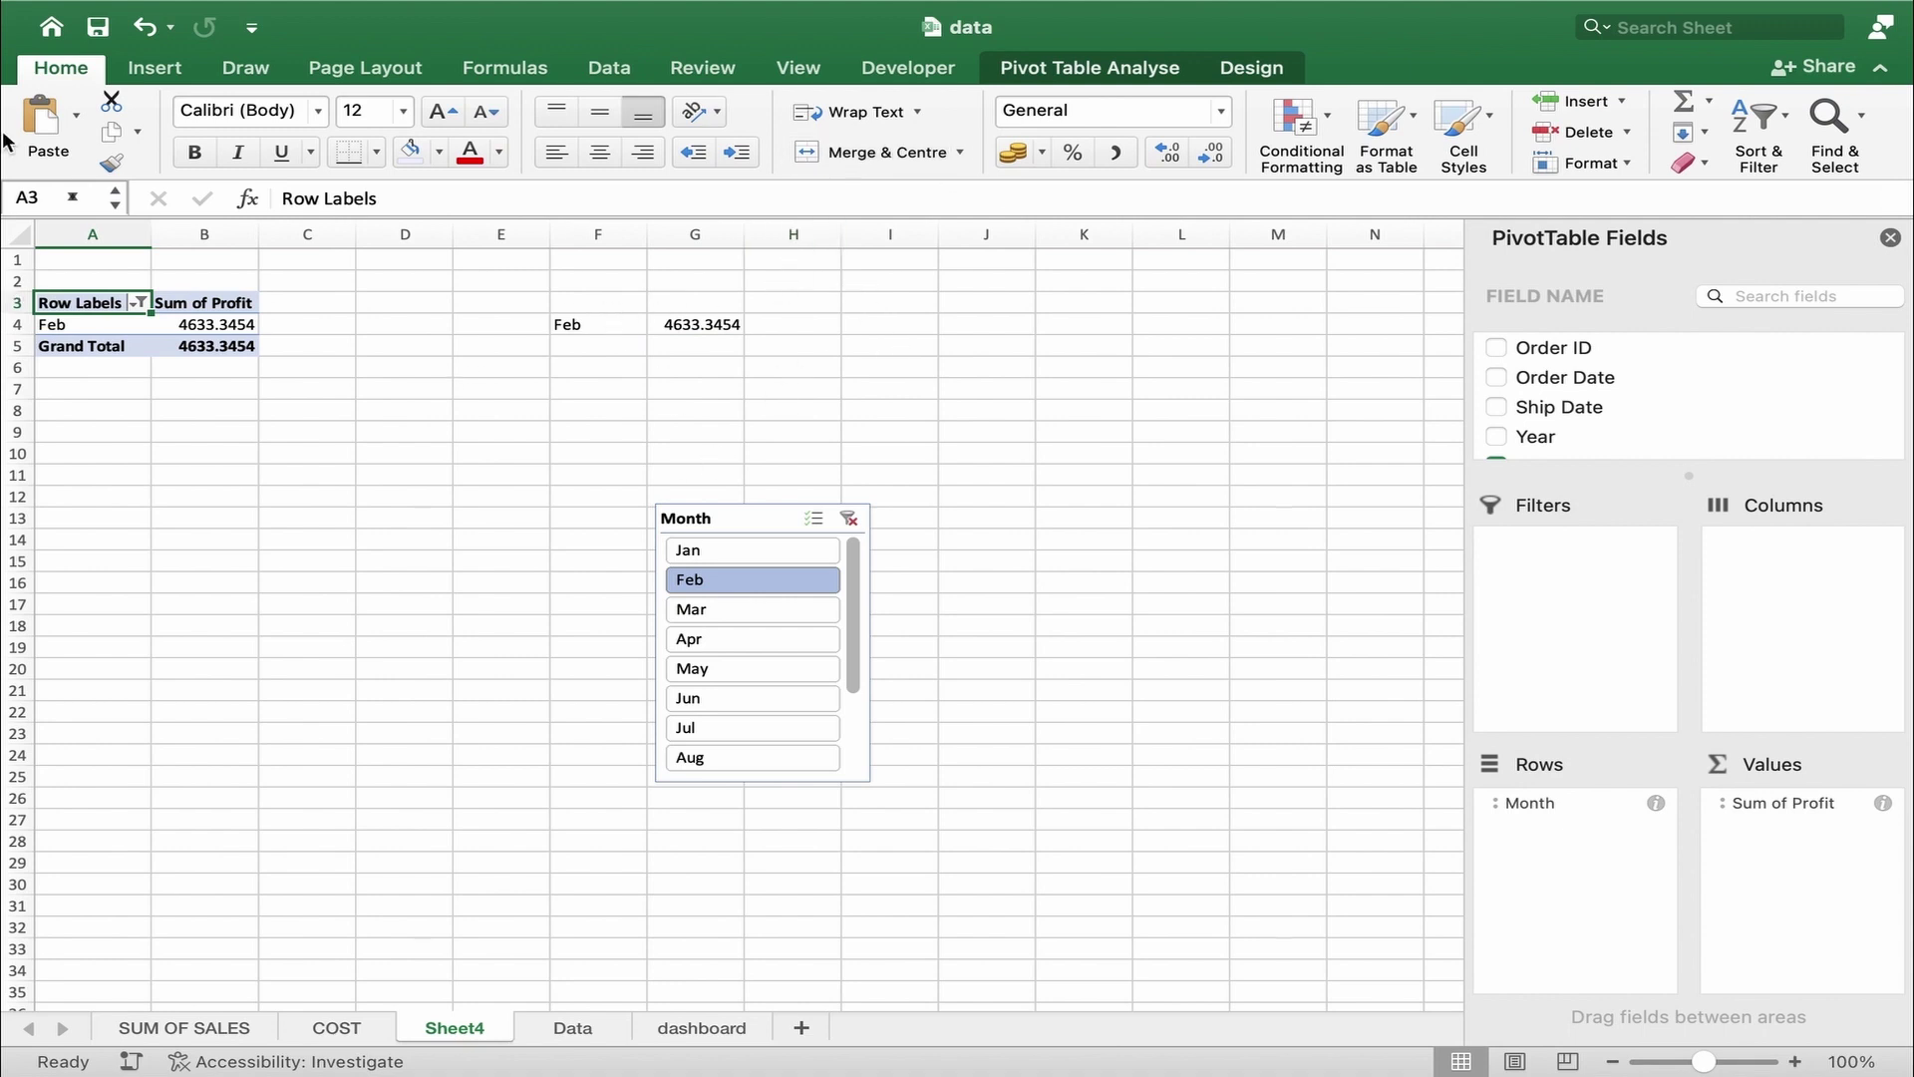
left_click(150, 68)
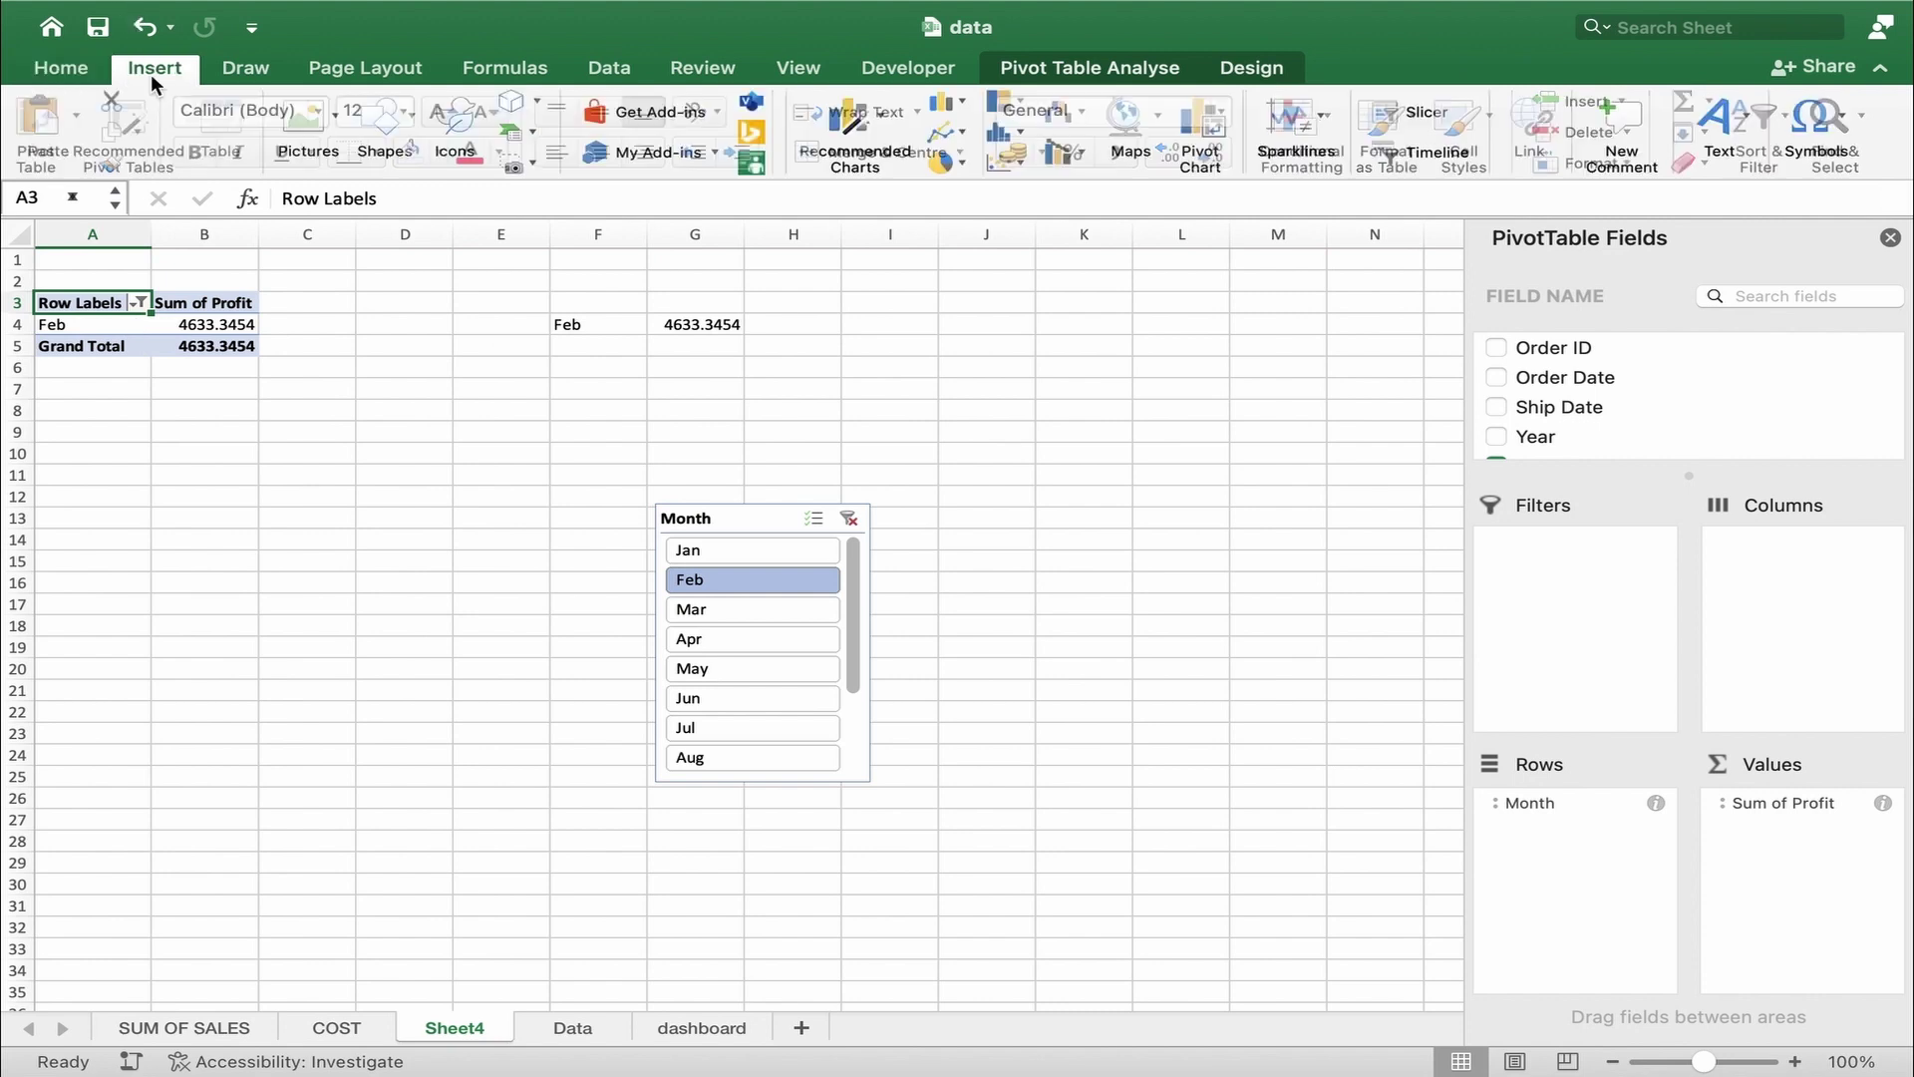
left_click(1423, 116)
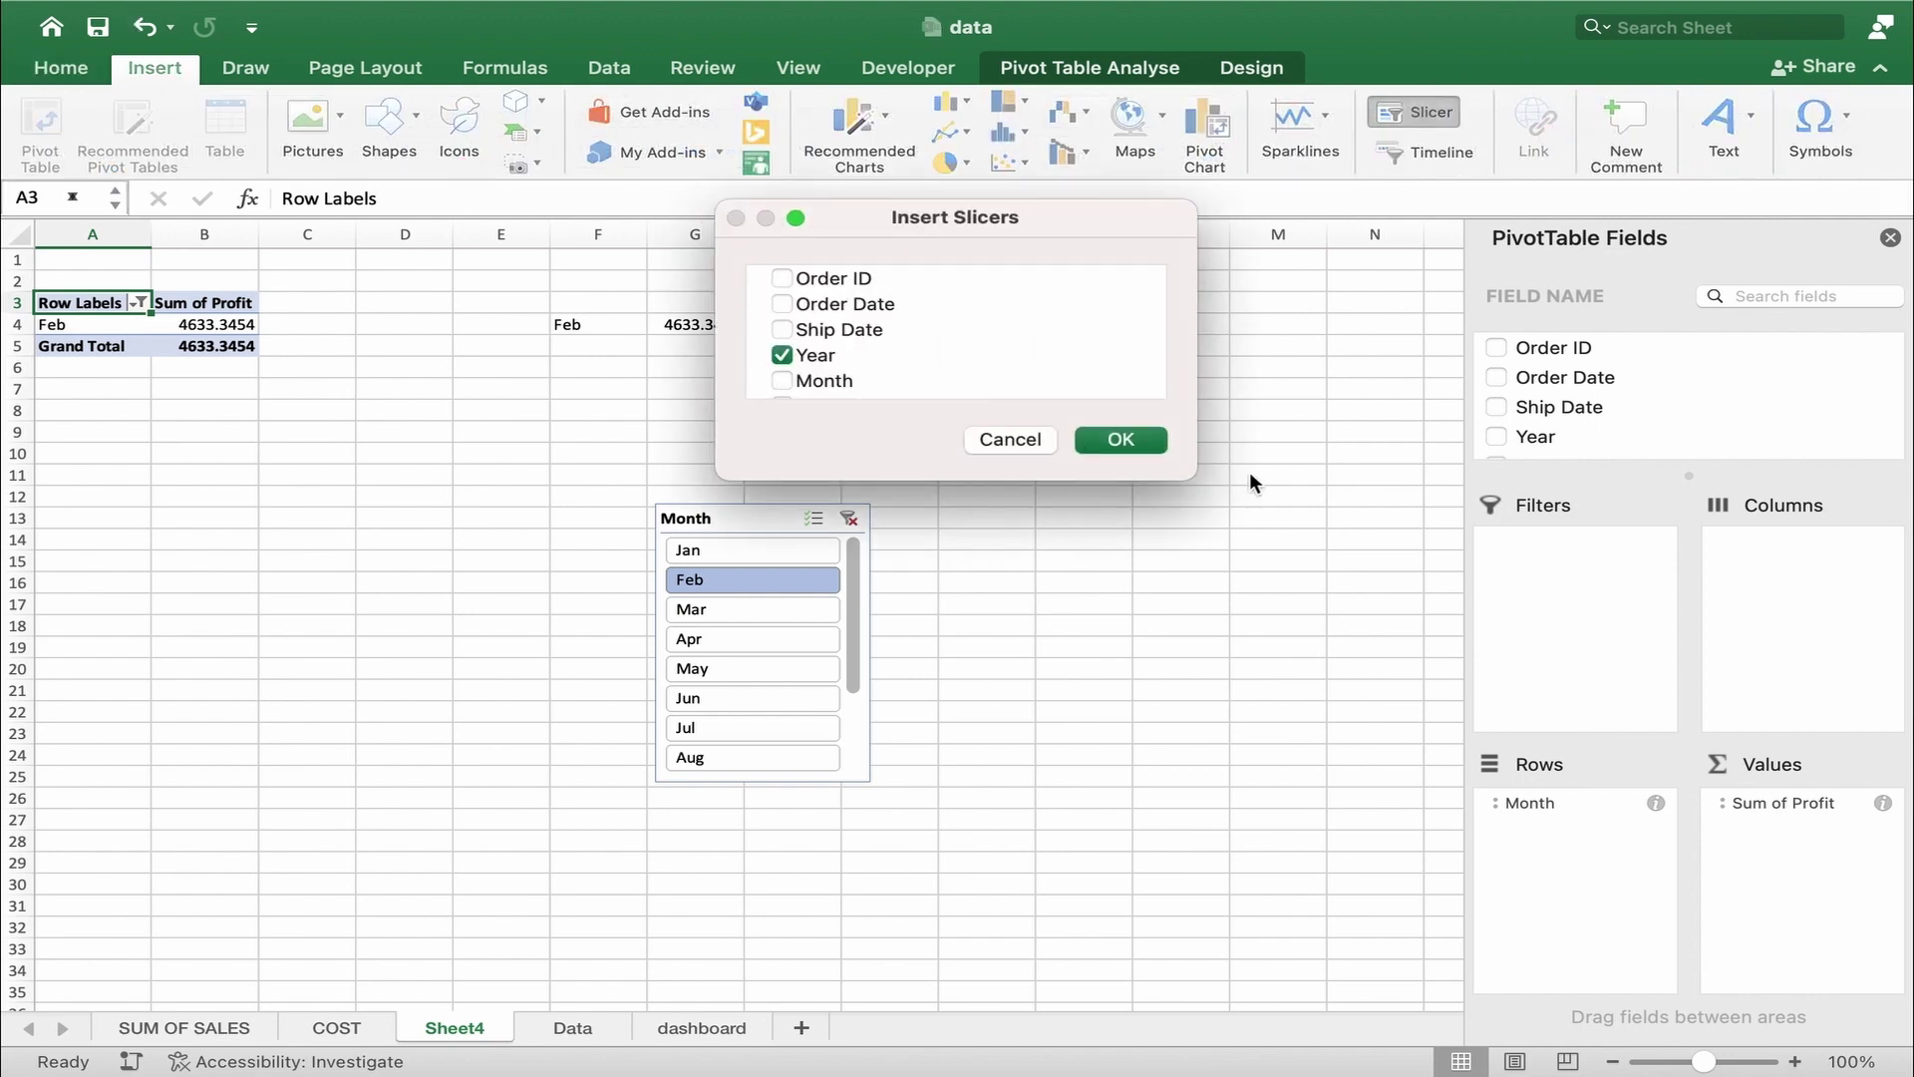
left_click(1138, 440)
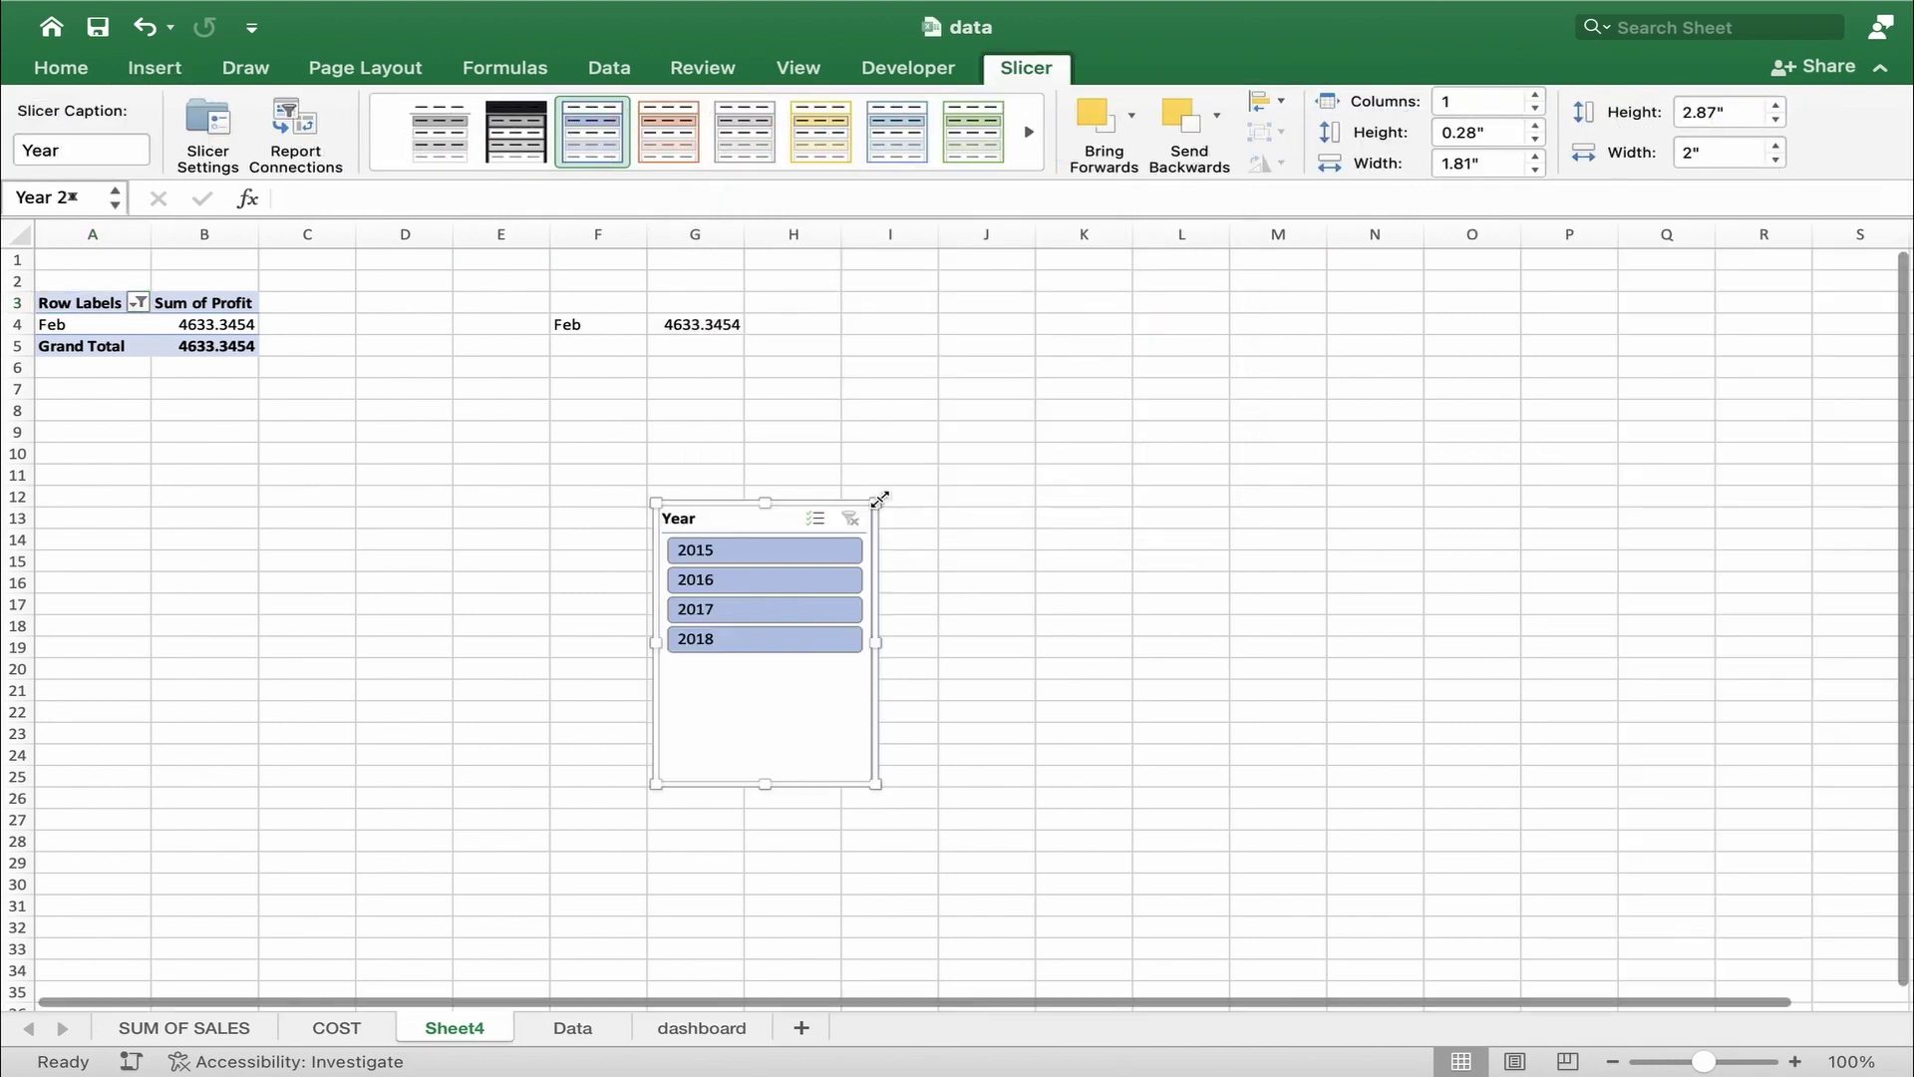
left_click(752, 546)
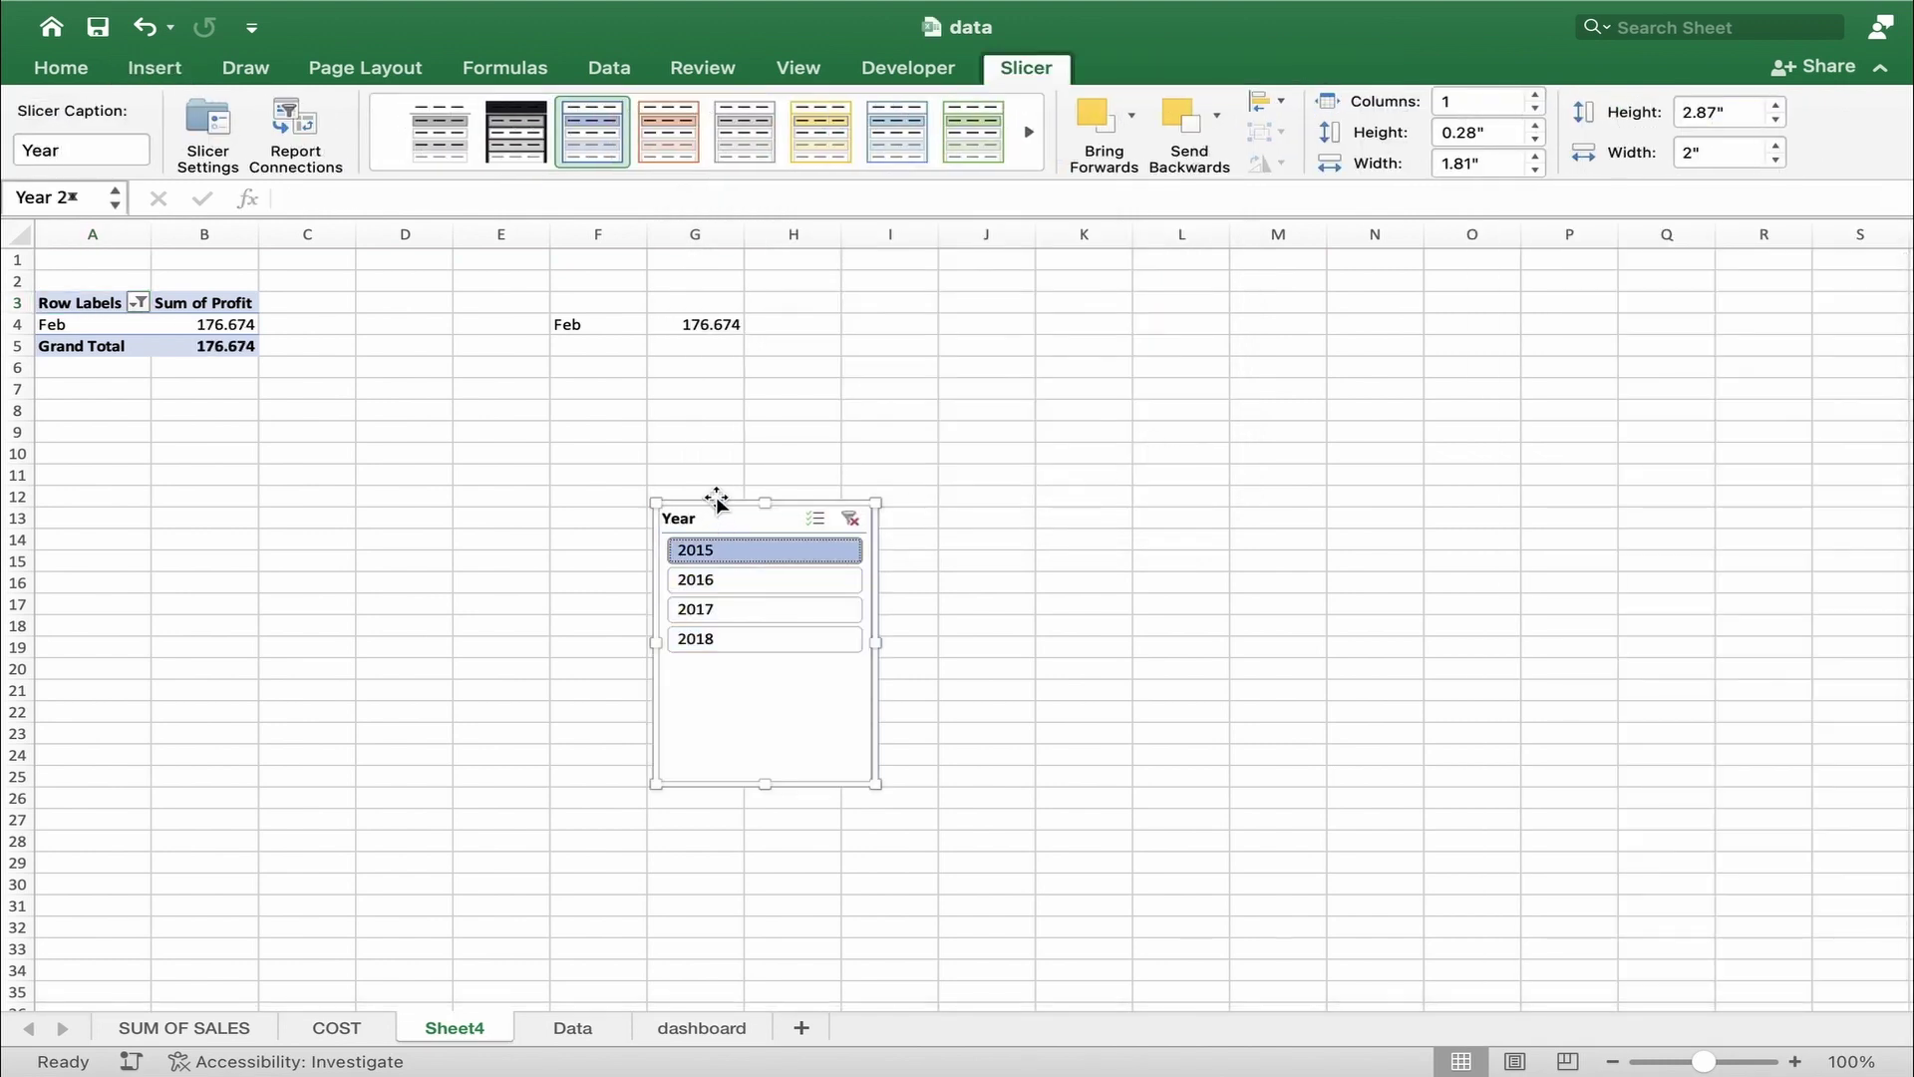
left_click_drag(715, 511, 1034, 477)
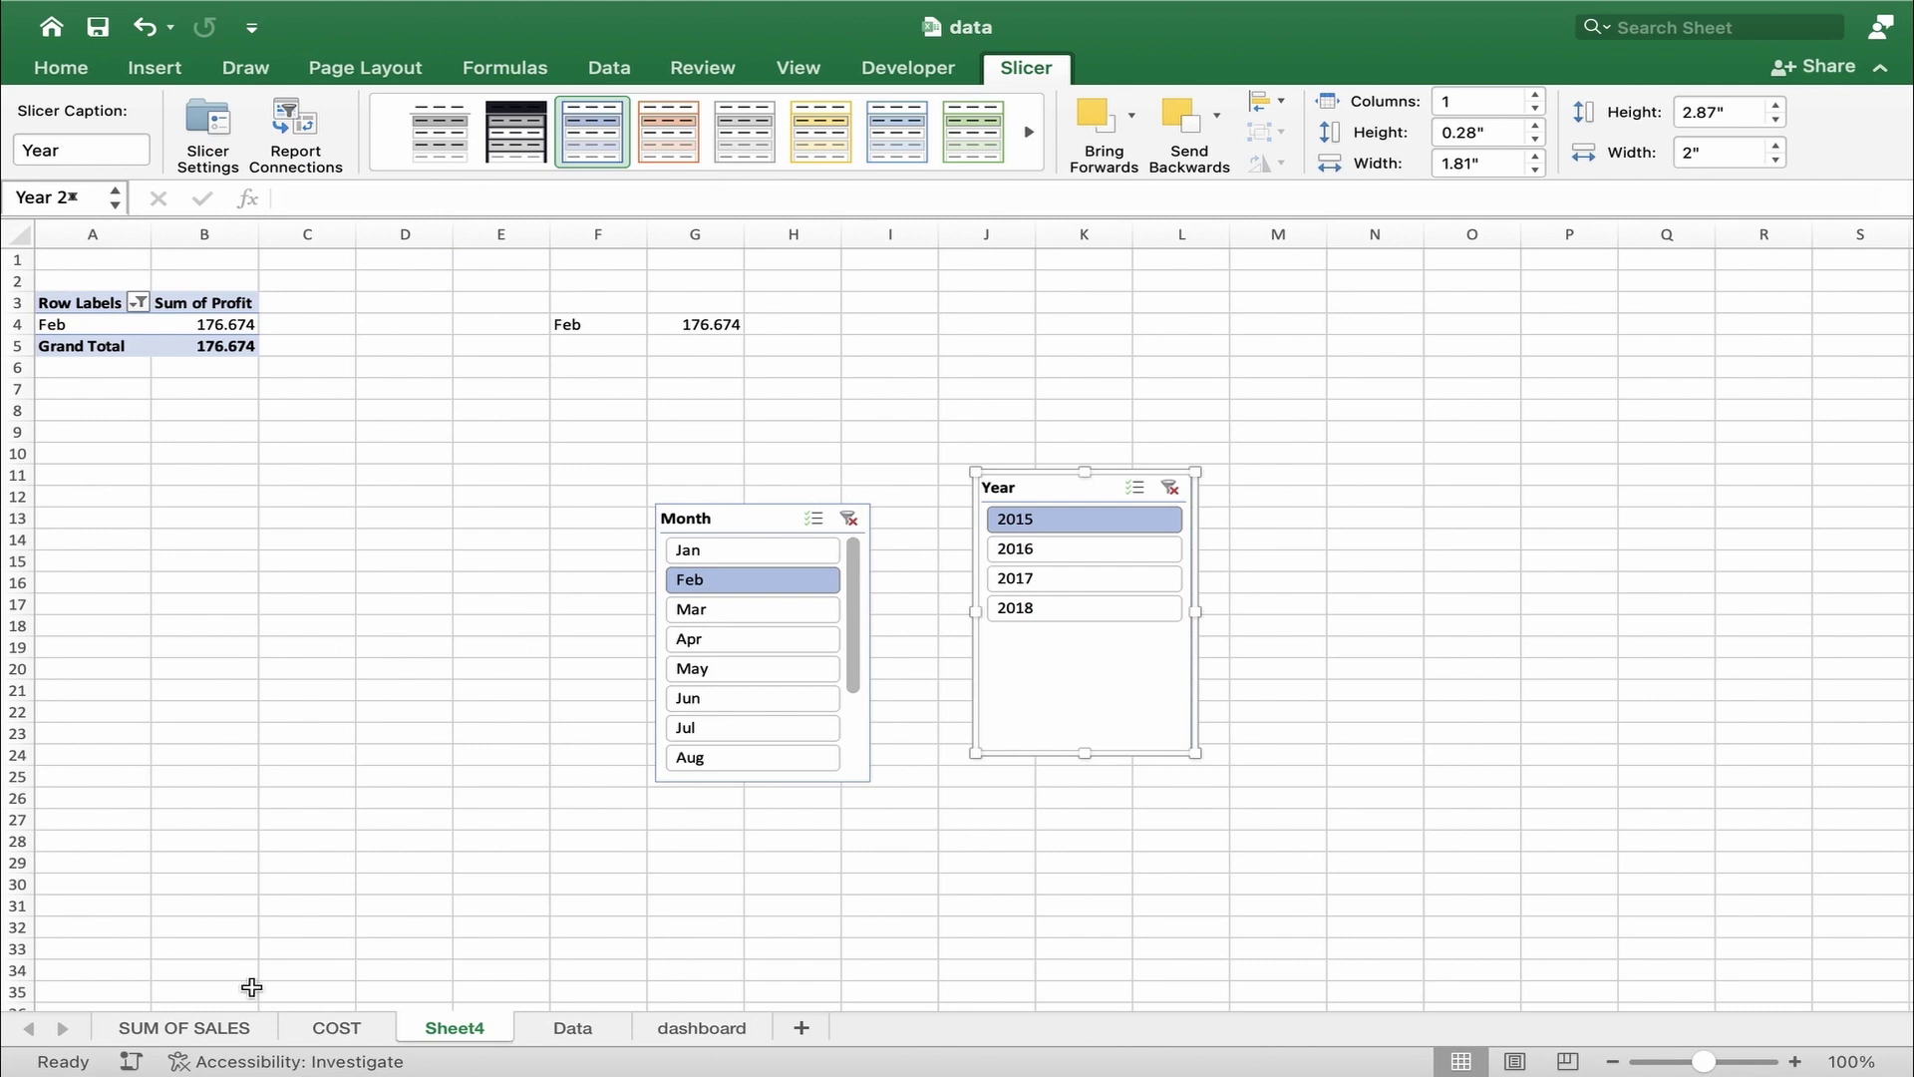
- On the dashboard sheet, relink the value box above TOTAL INCOME to =Sheet4!$G$4
left_click(708, 1026)
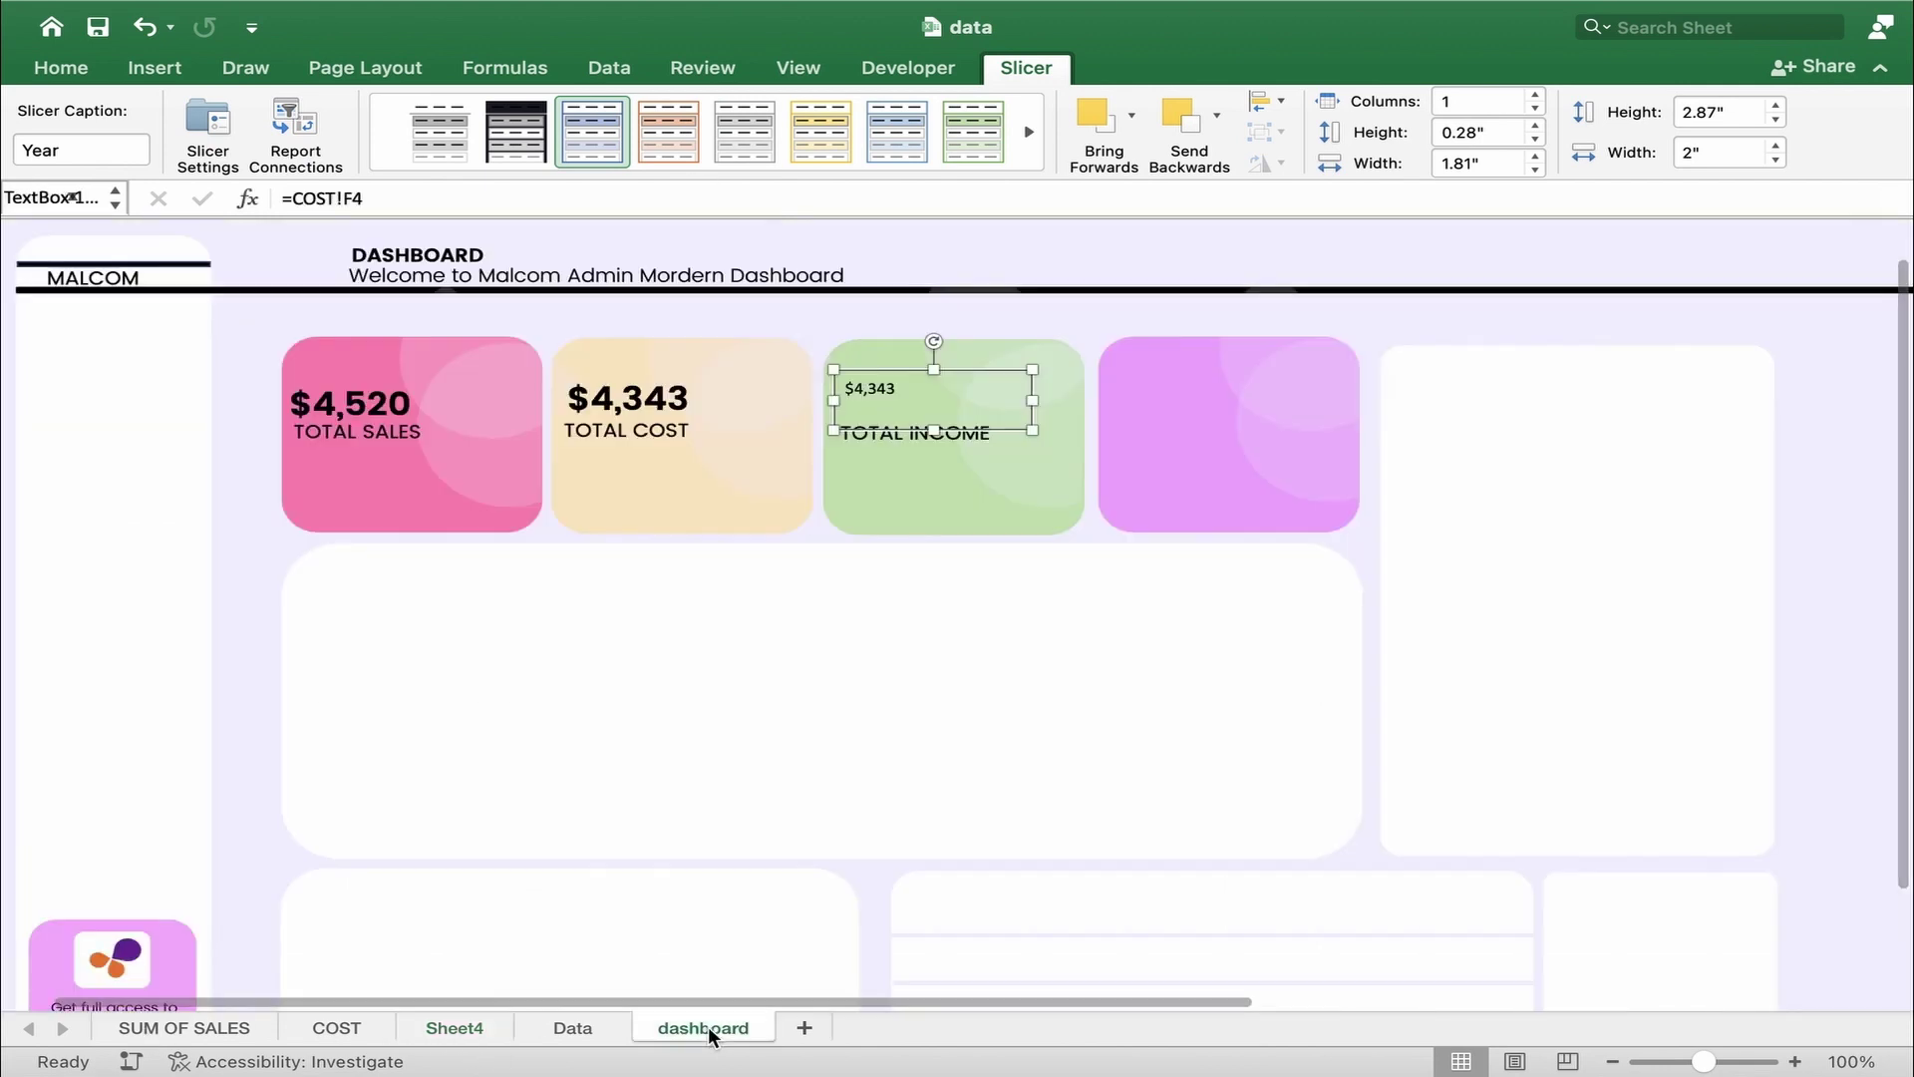
left_click(897, 394)
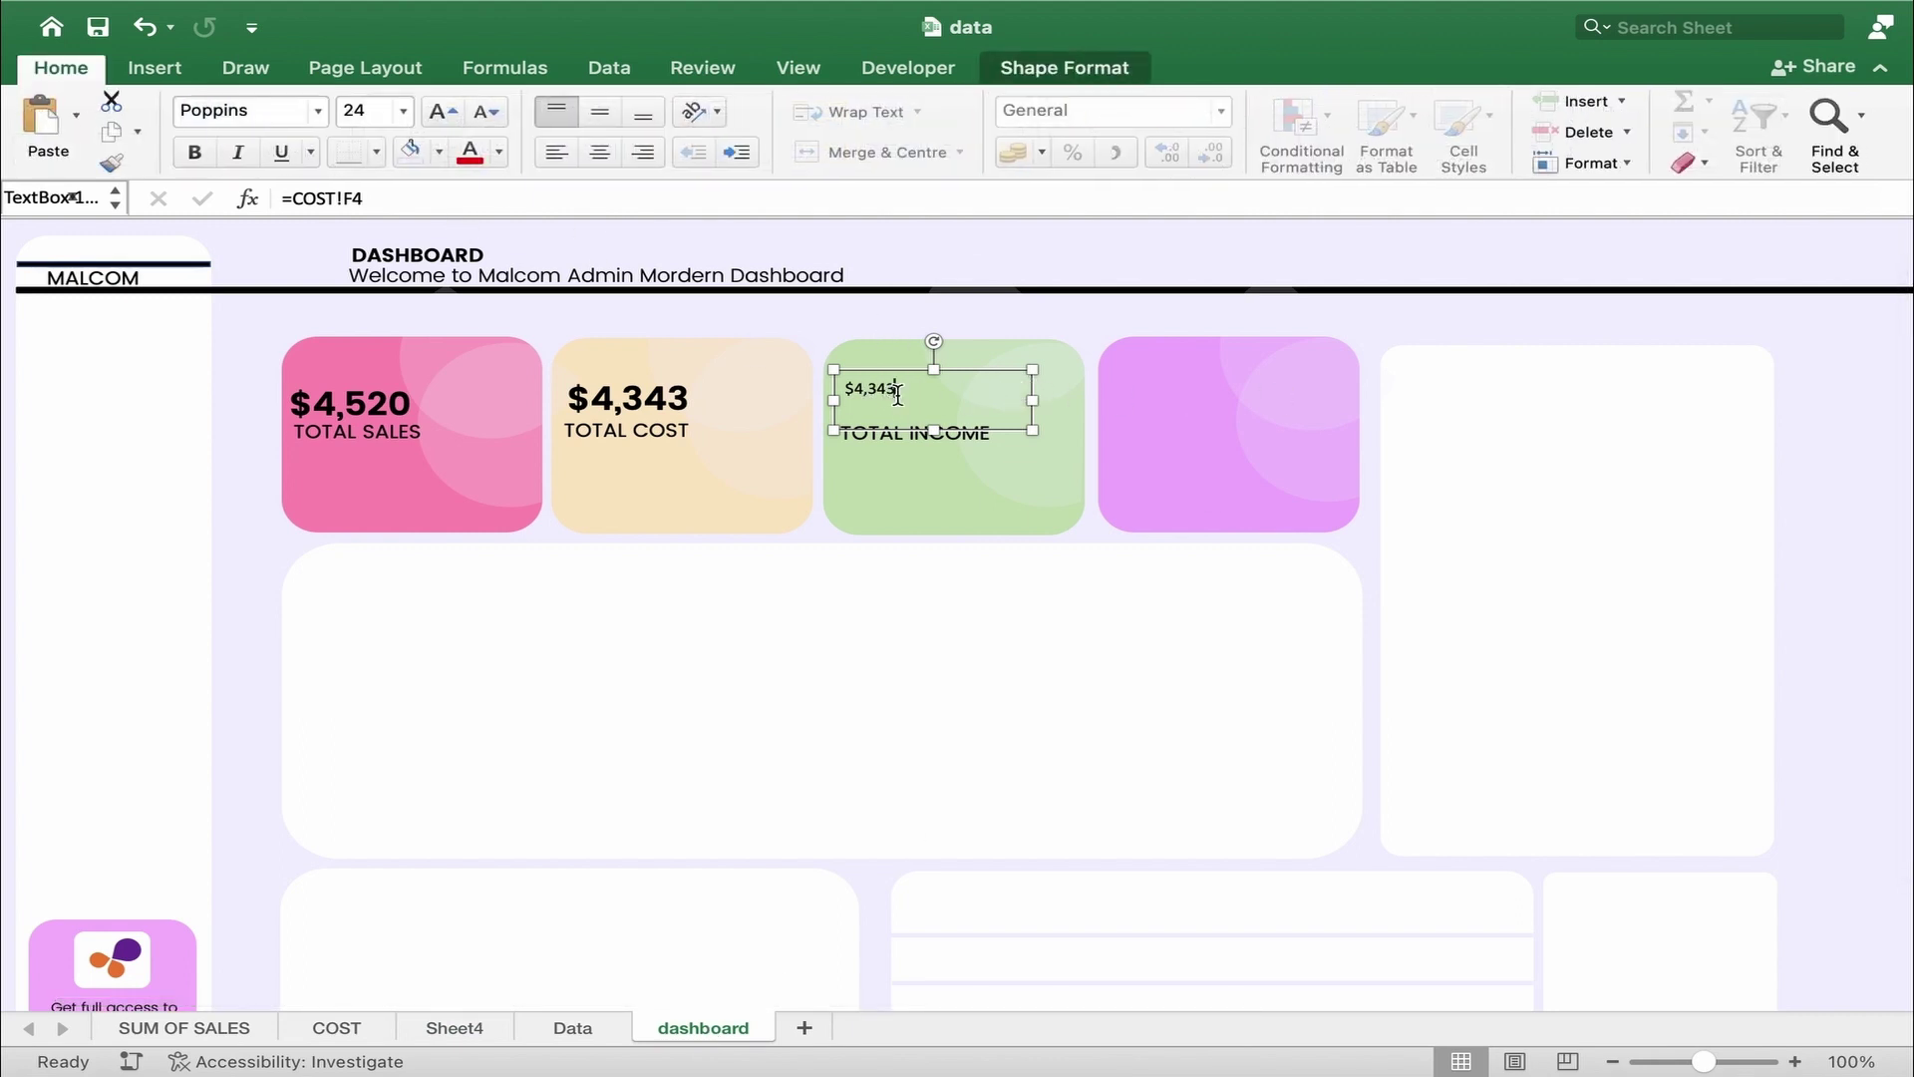
double_click(897, 395)
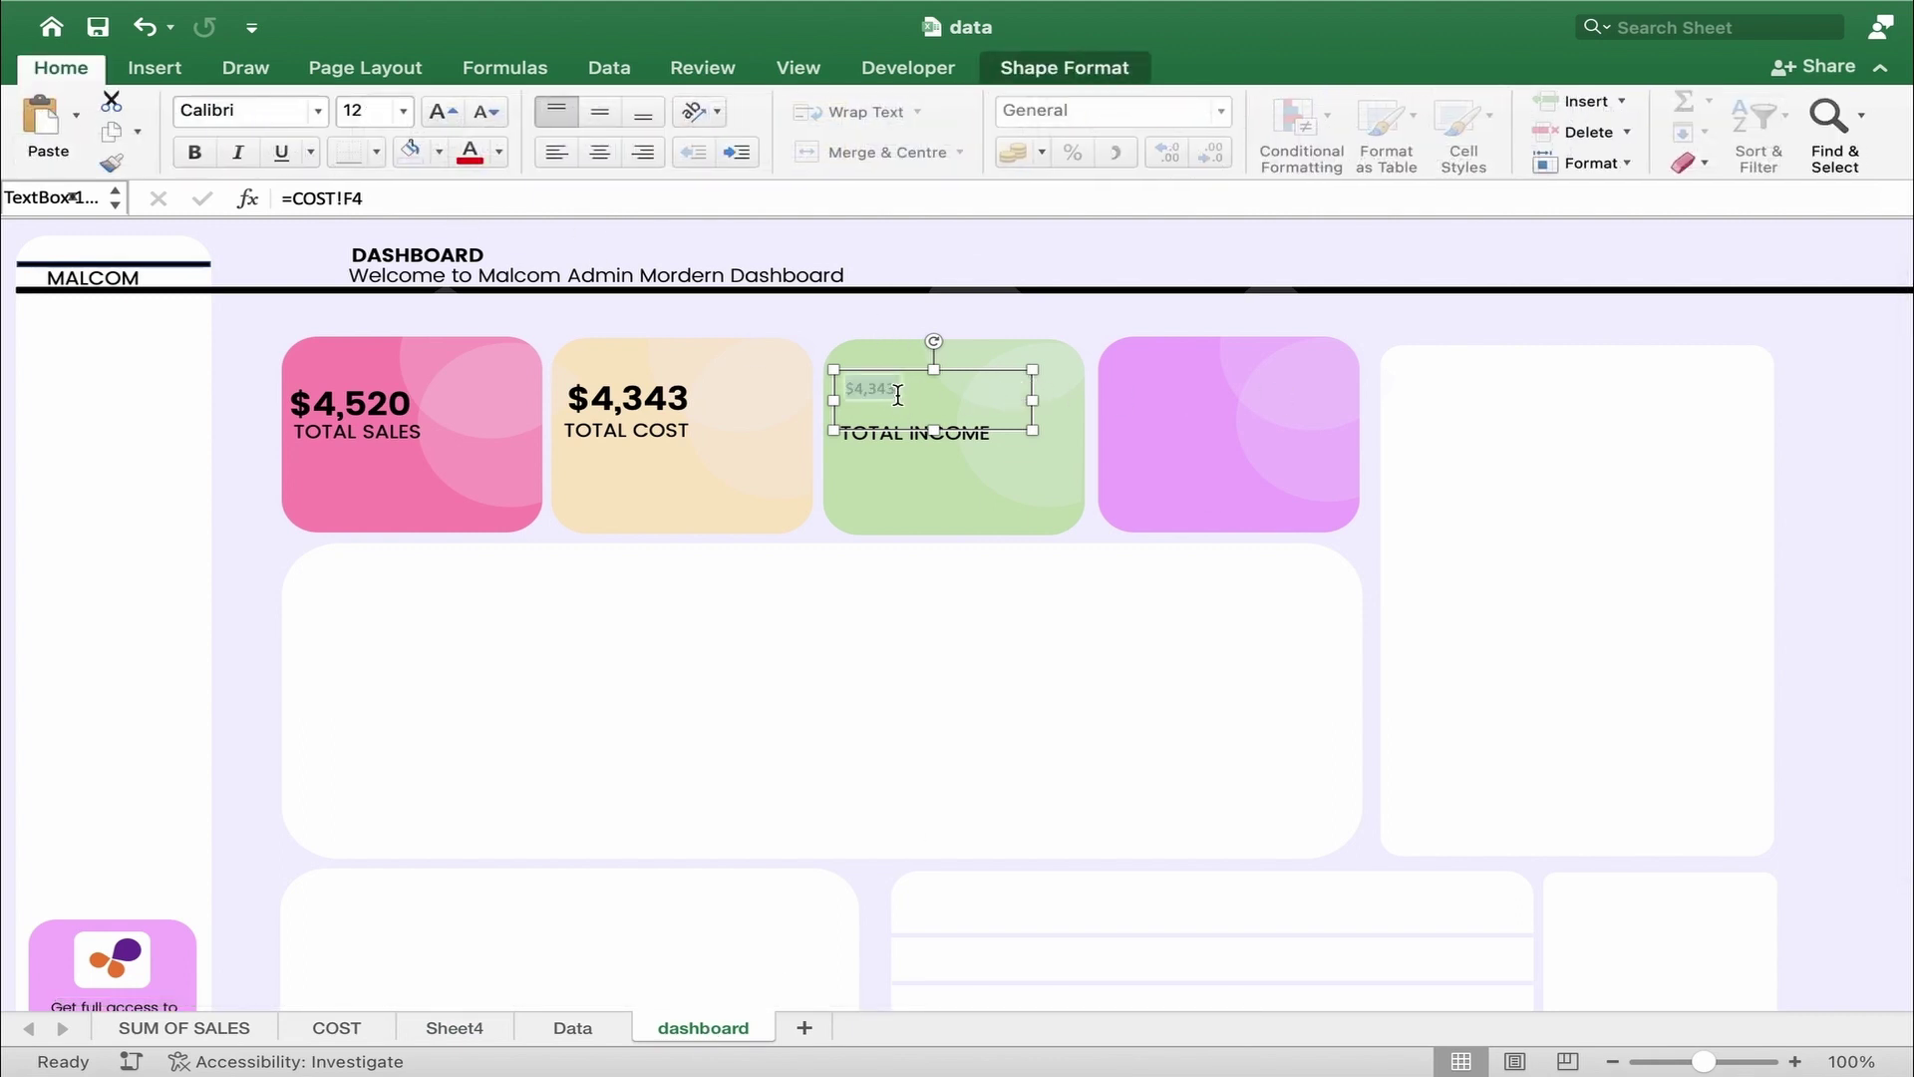
left_click(515, 199)
left_click_drag(515, 198, 231, 221)
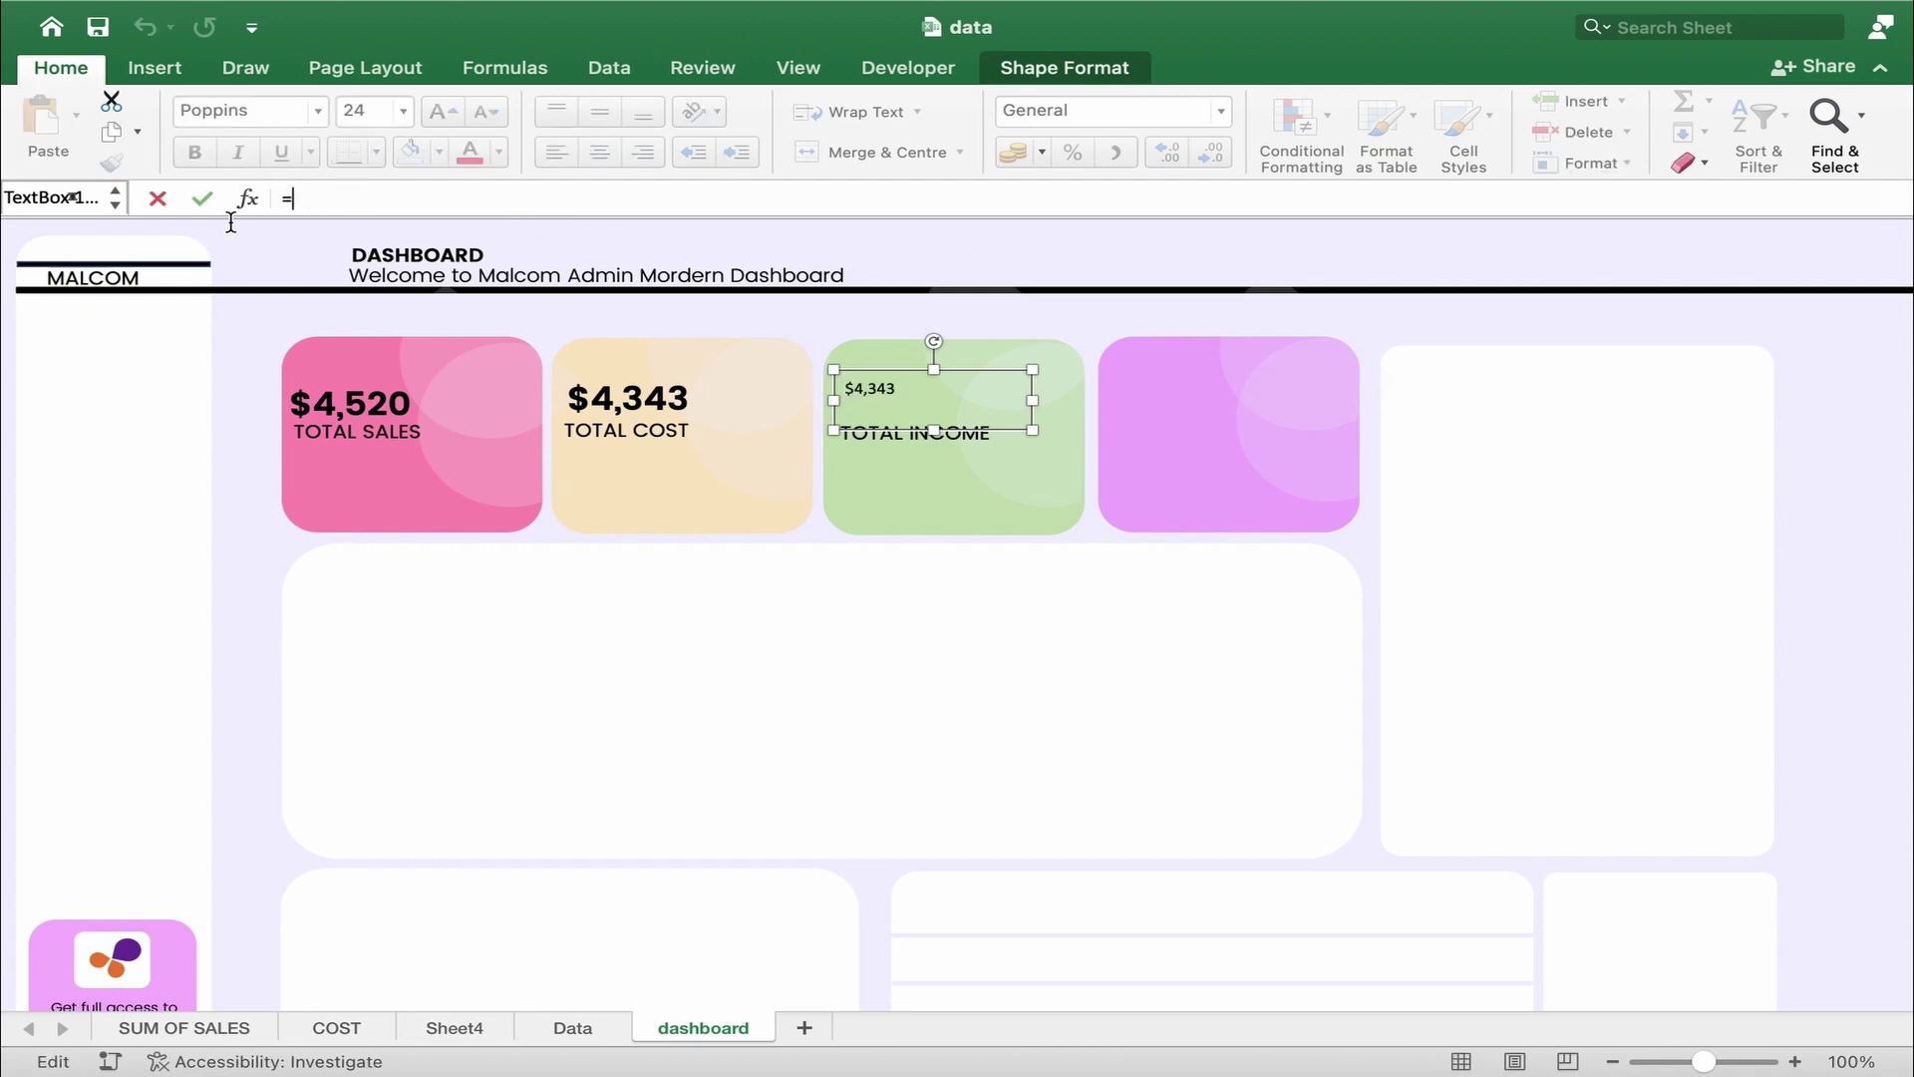
type("=")
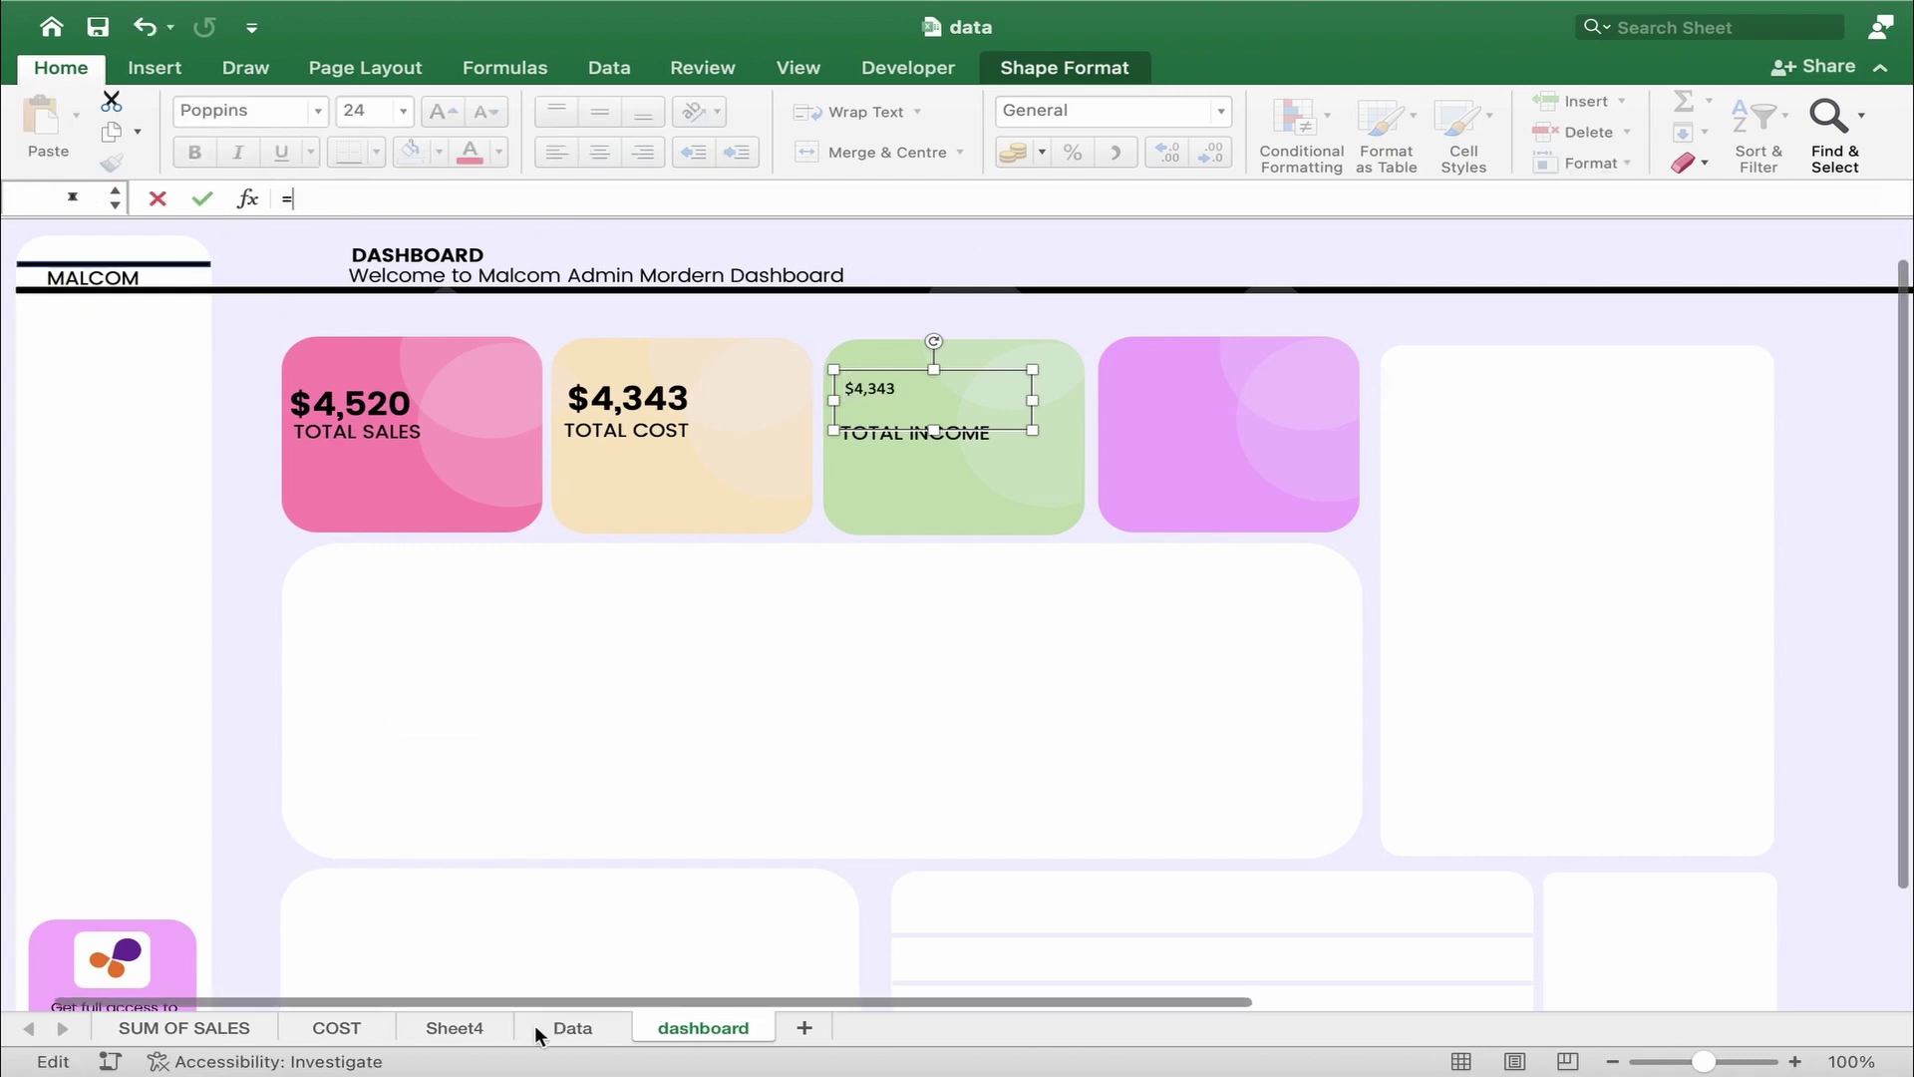
left_click(454, 1028)
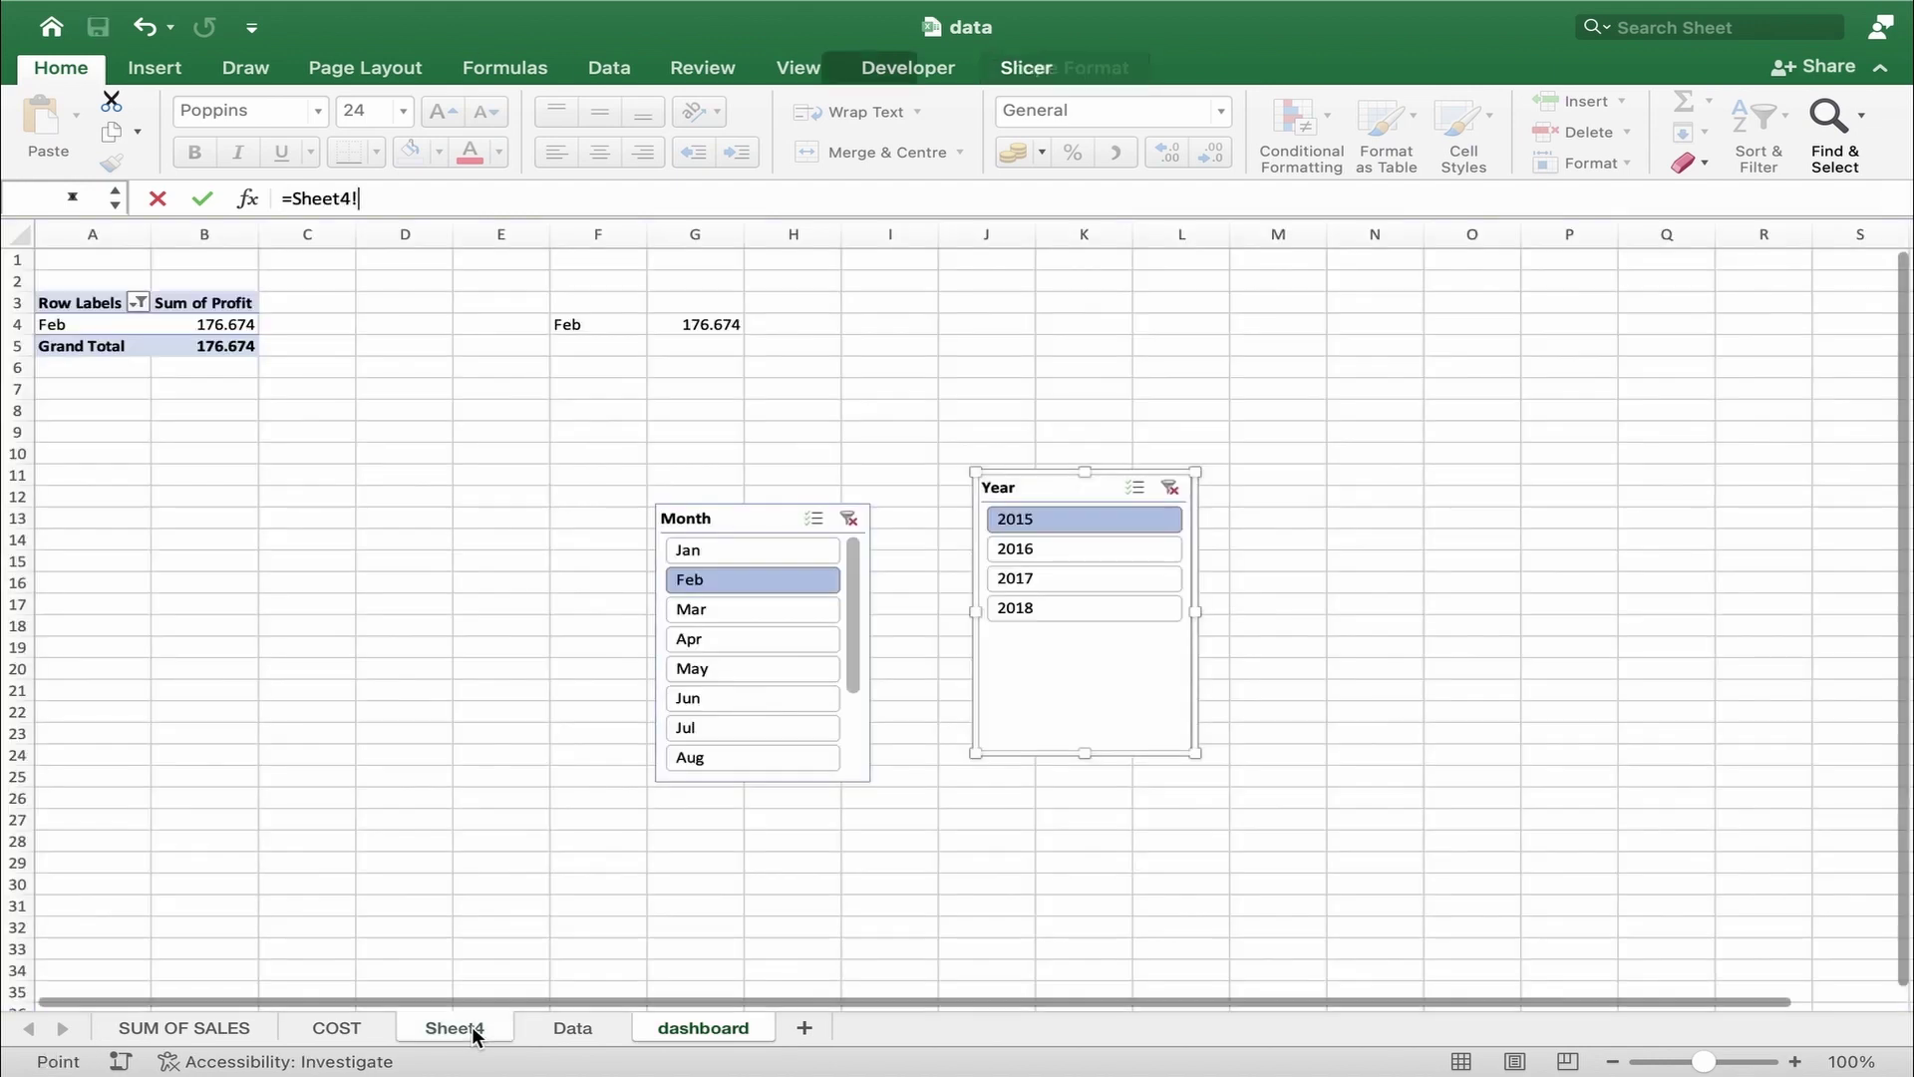
left_click(716, 331)
key("Return")
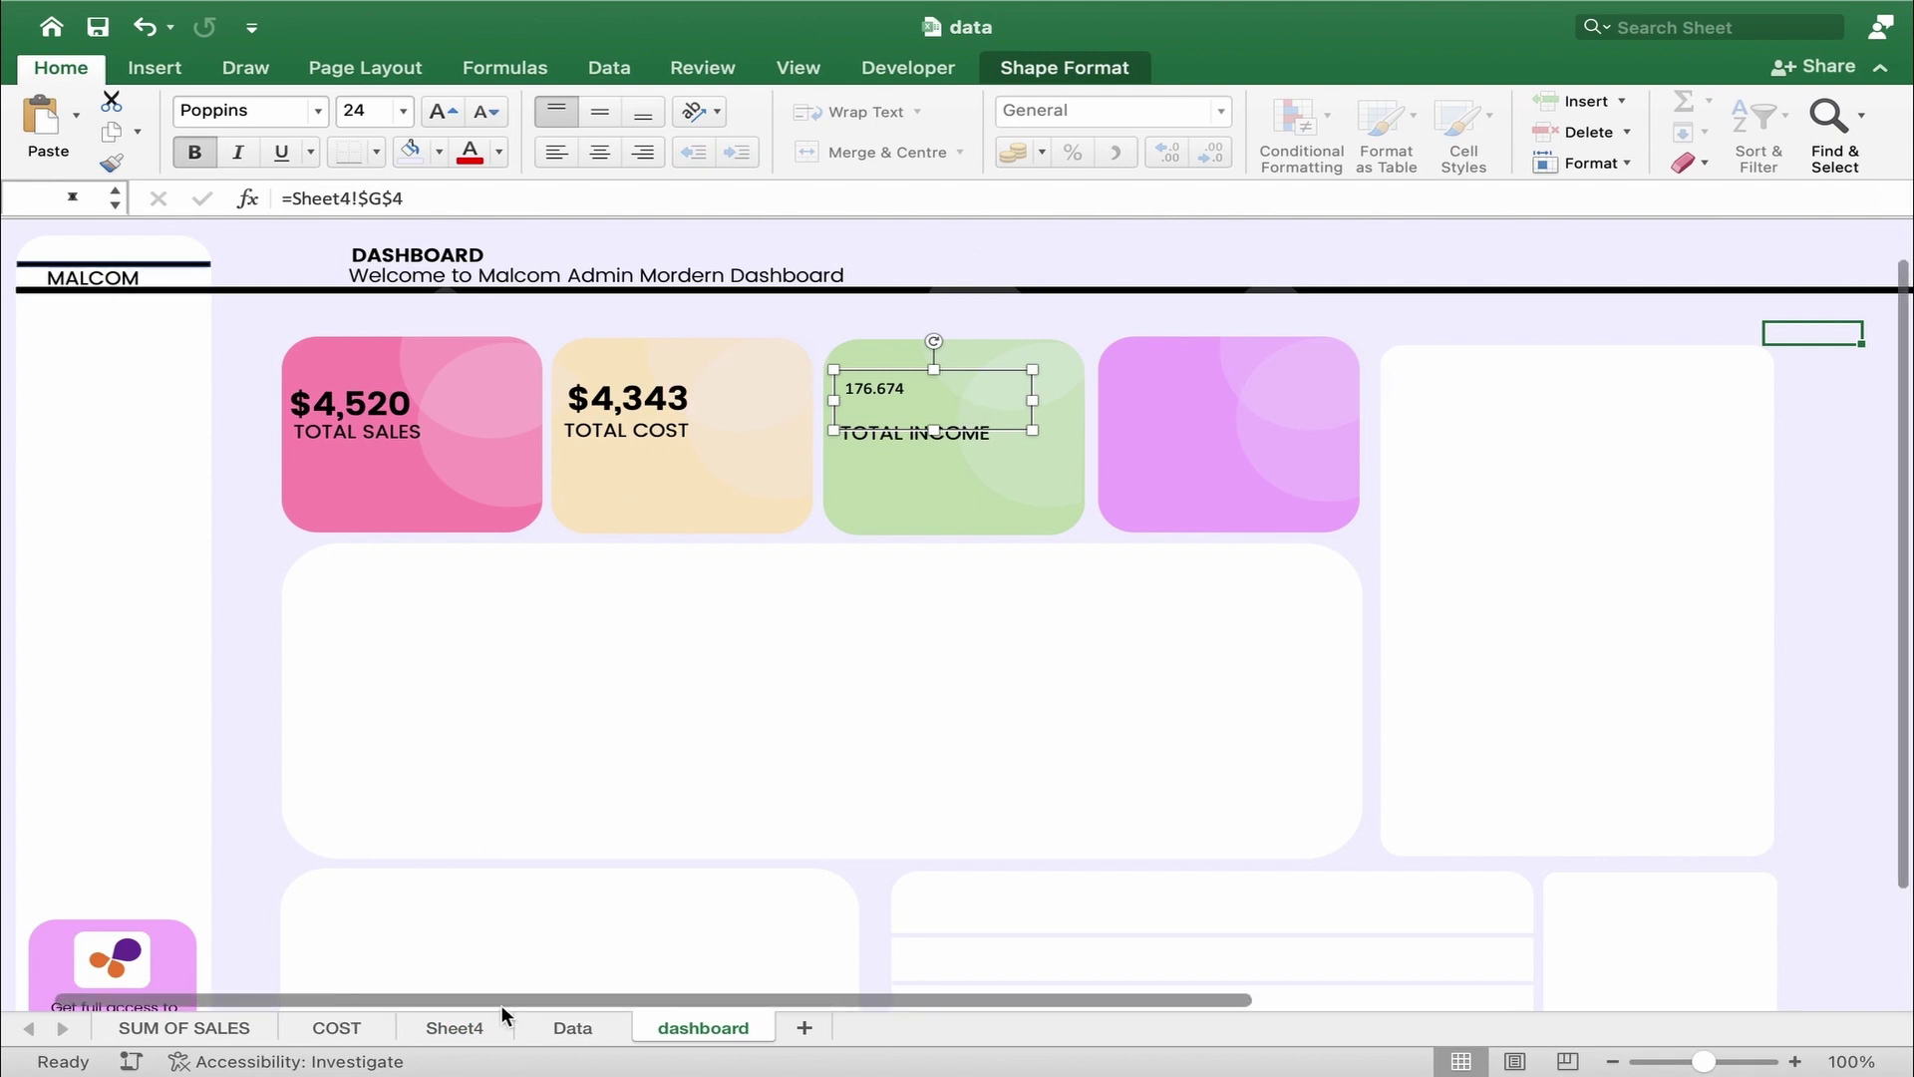
- Rename the Sheet4 worksheet to INCOME
left_click(479, 1027)
double_click(478, 1027)
type("INCOME")
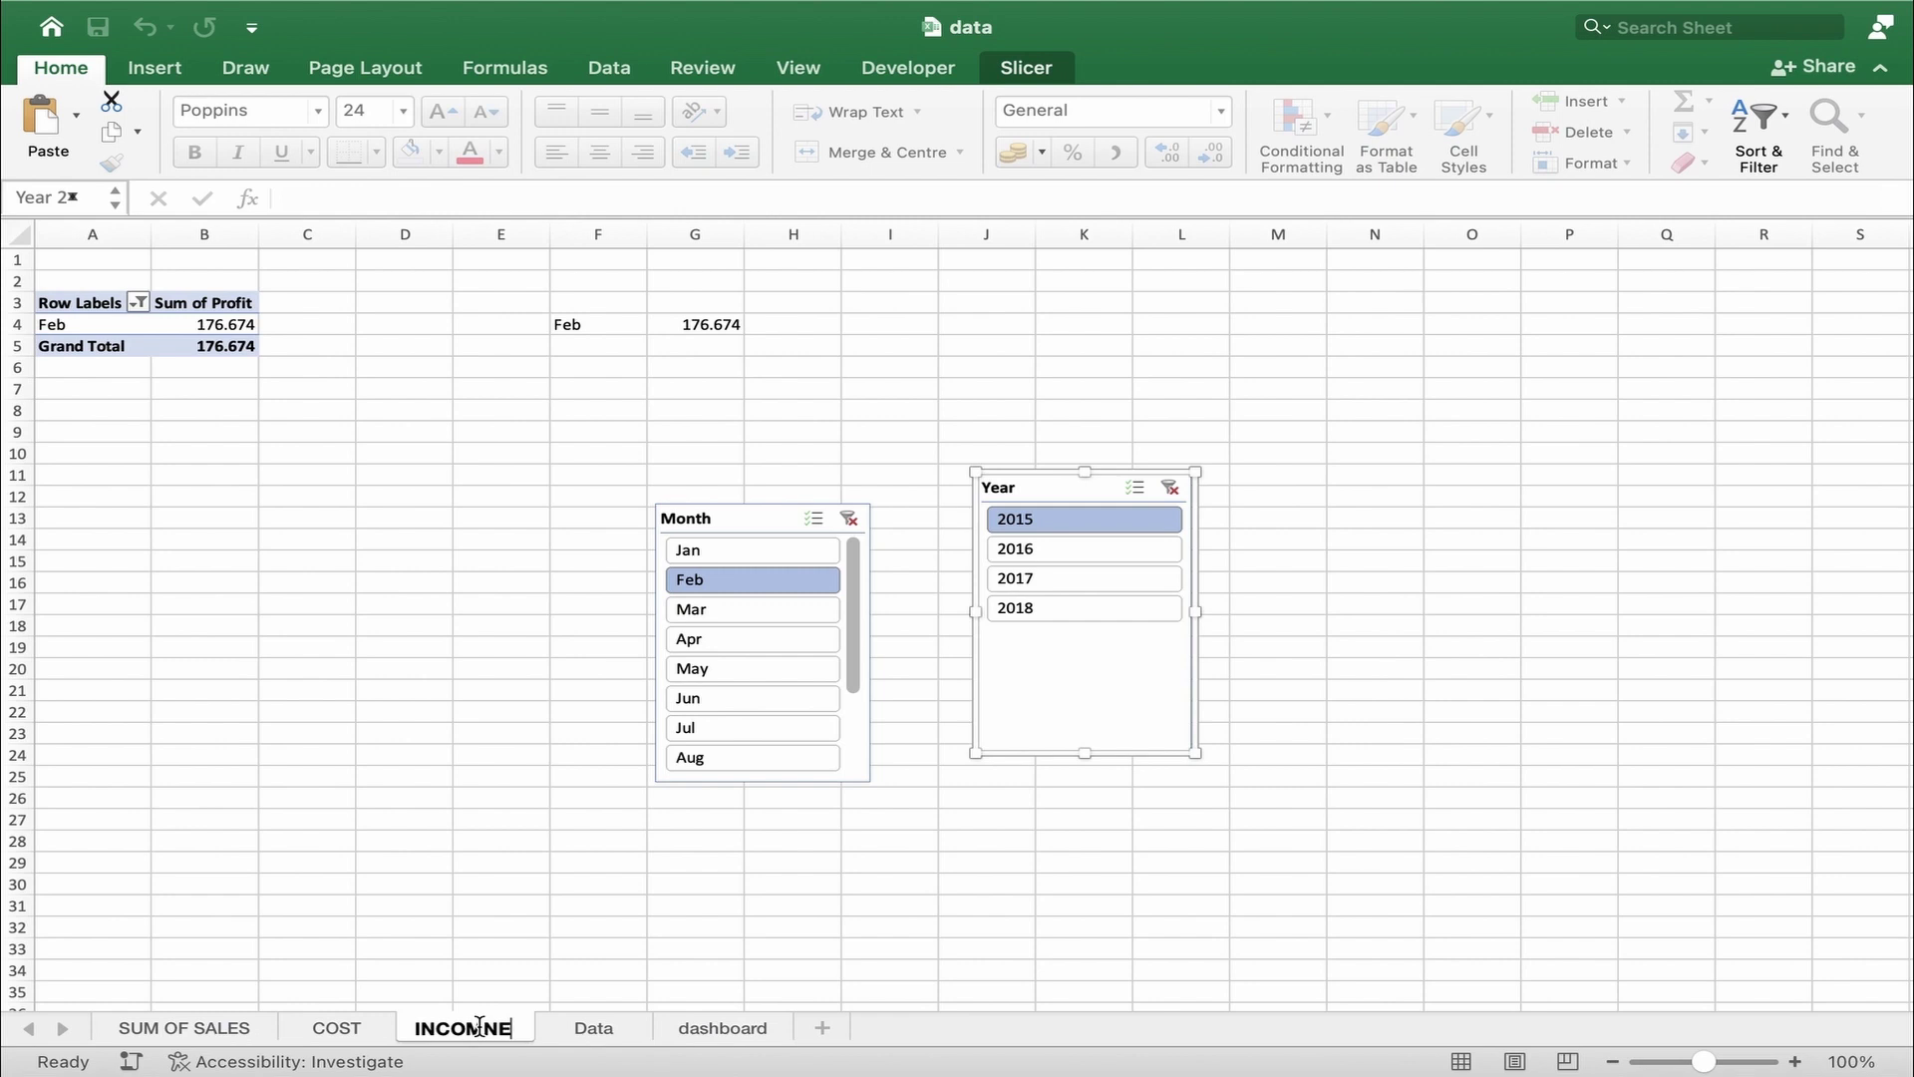
key("BackSpace")
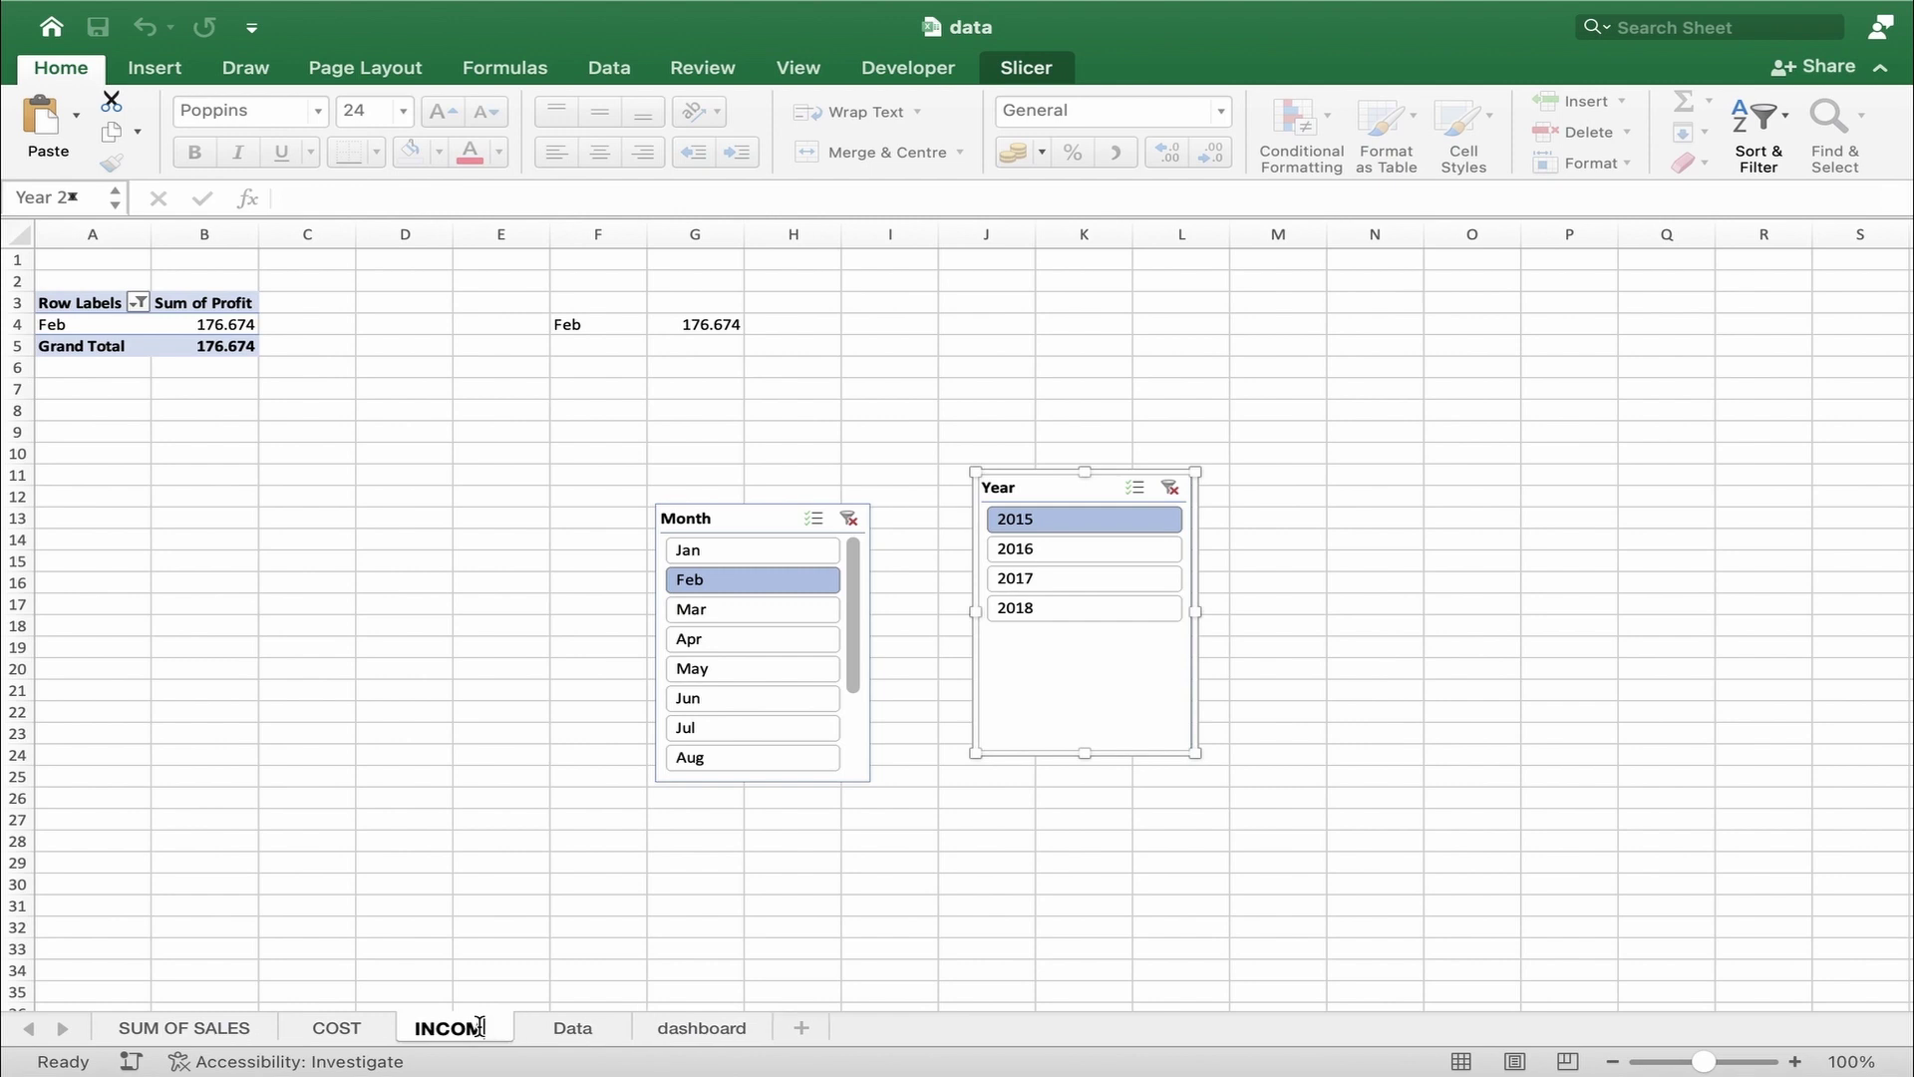
type("E")
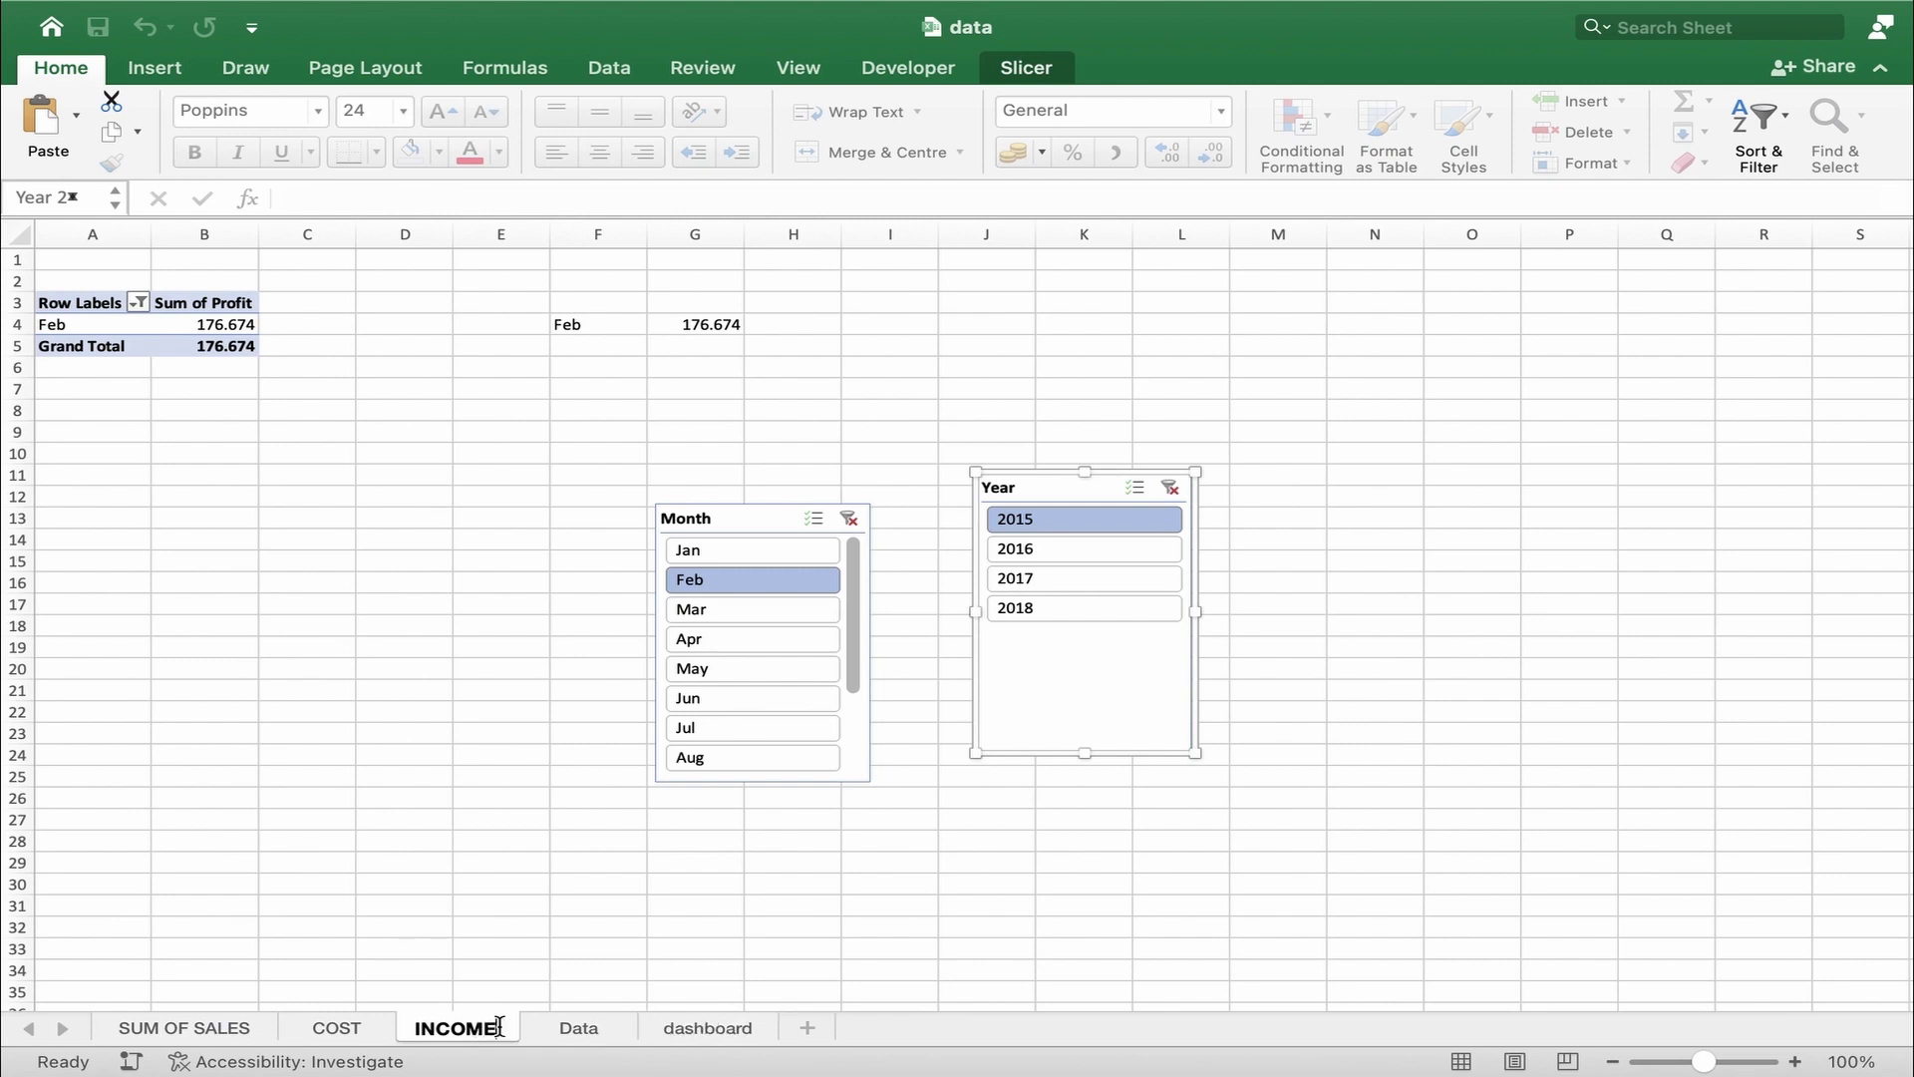
key("Return")
left_click(753, 922)
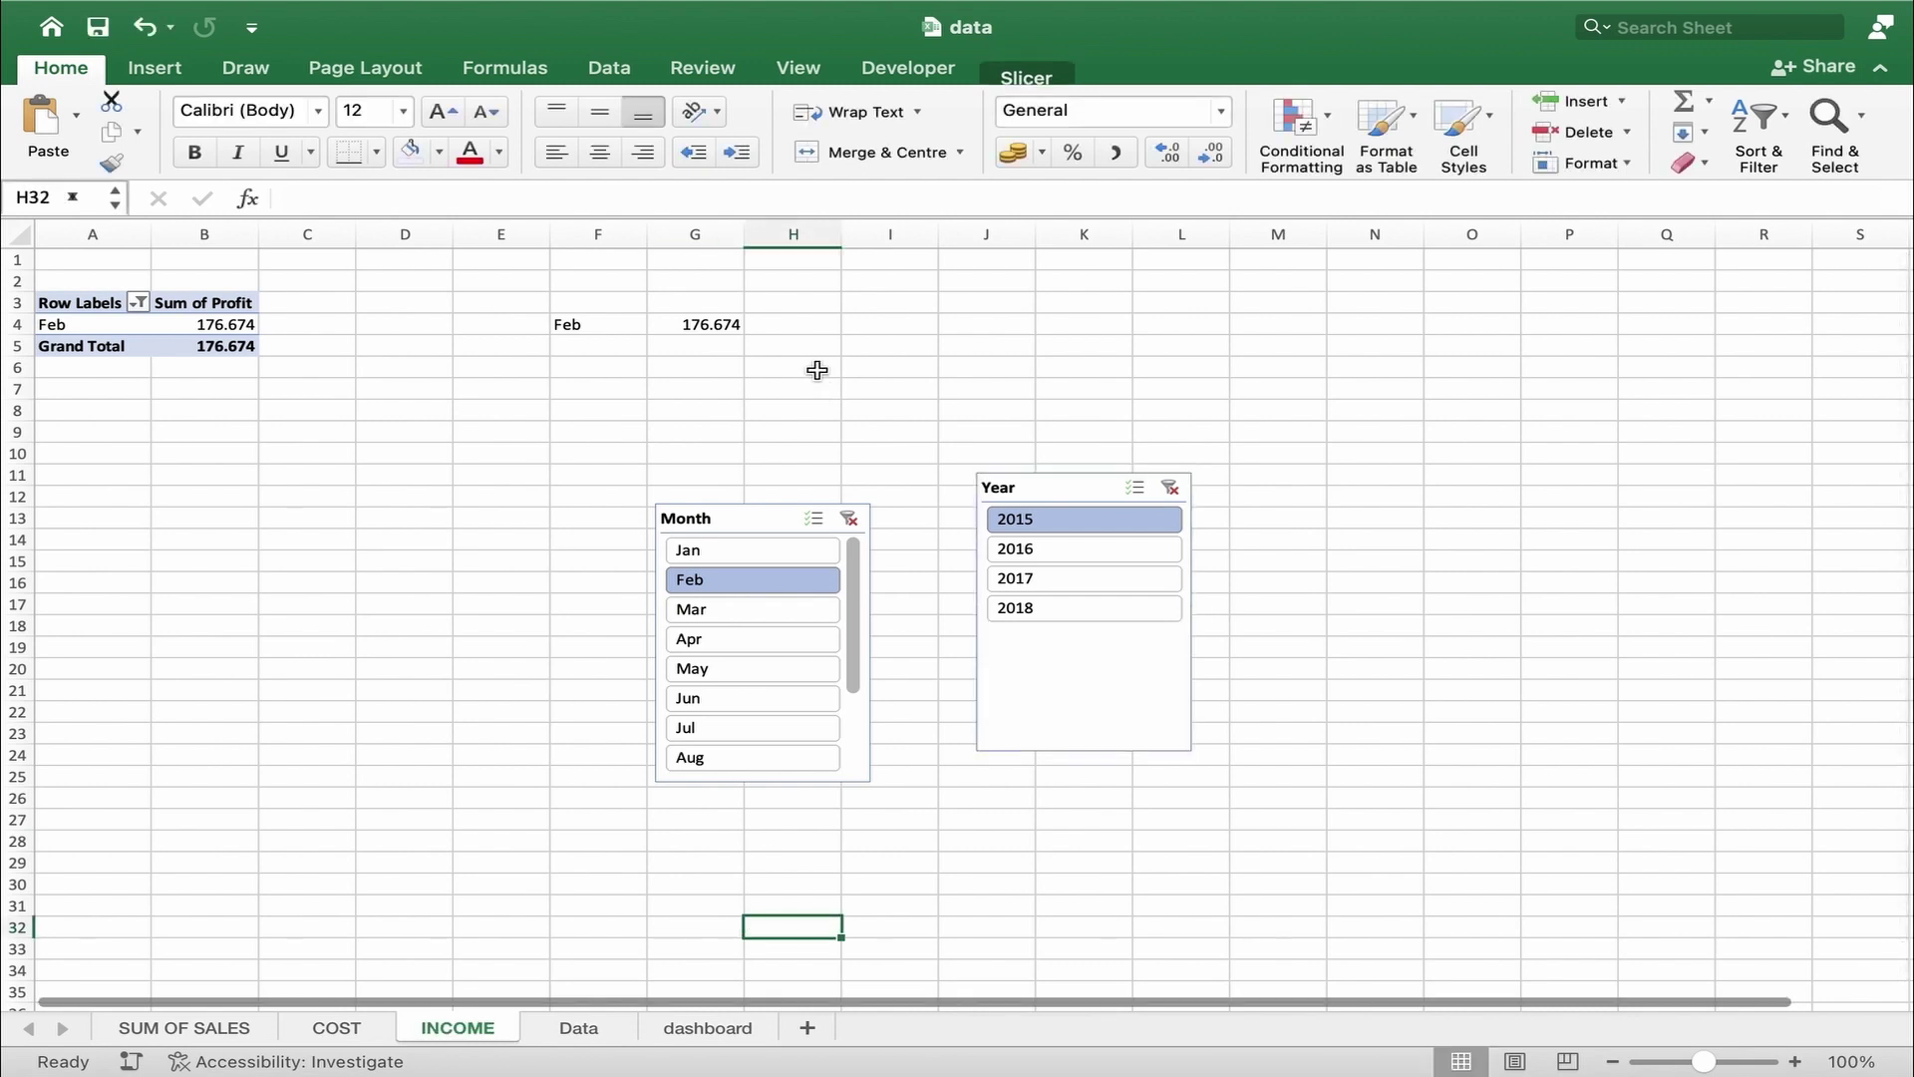
- Format cell G4 on the INCOME sheet as Currency with 0 decimal places and the $ English (en-US) symbol
left_click(705, 331)
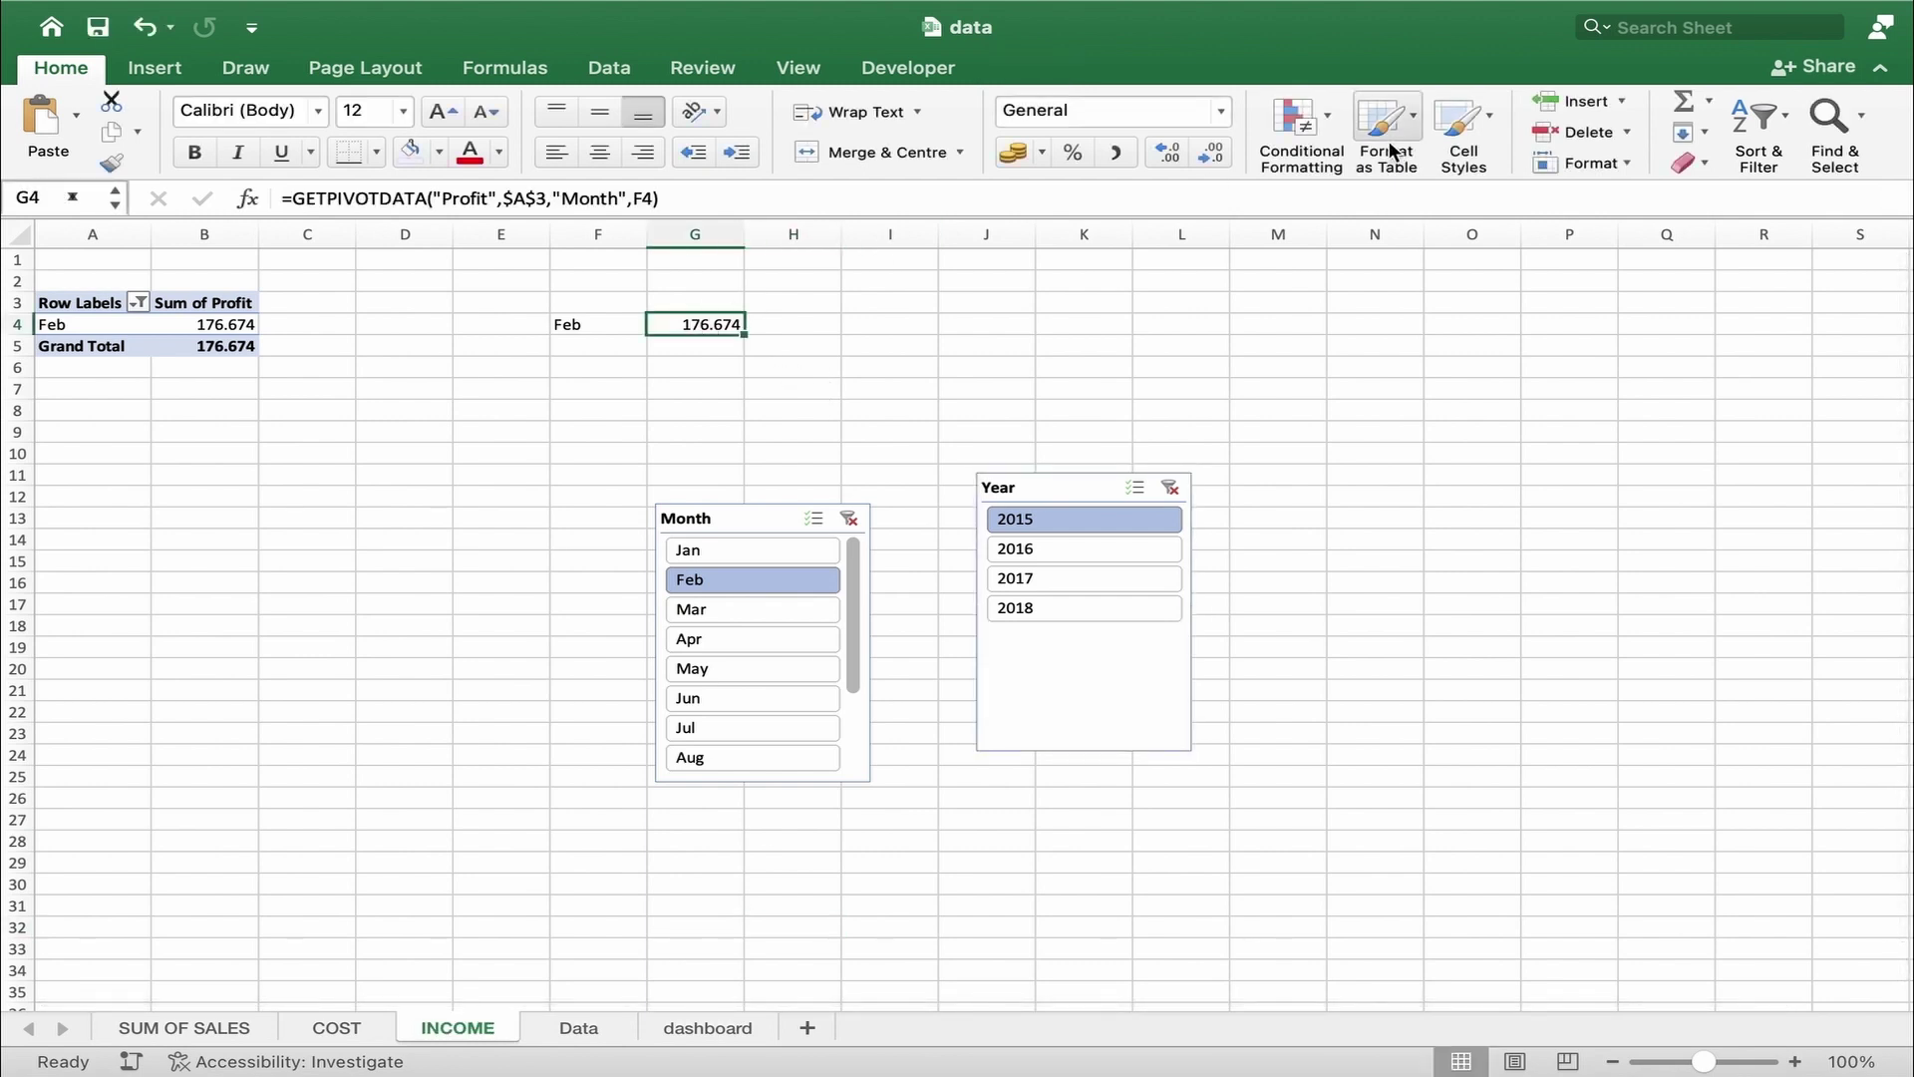
left_click(1221, 111)
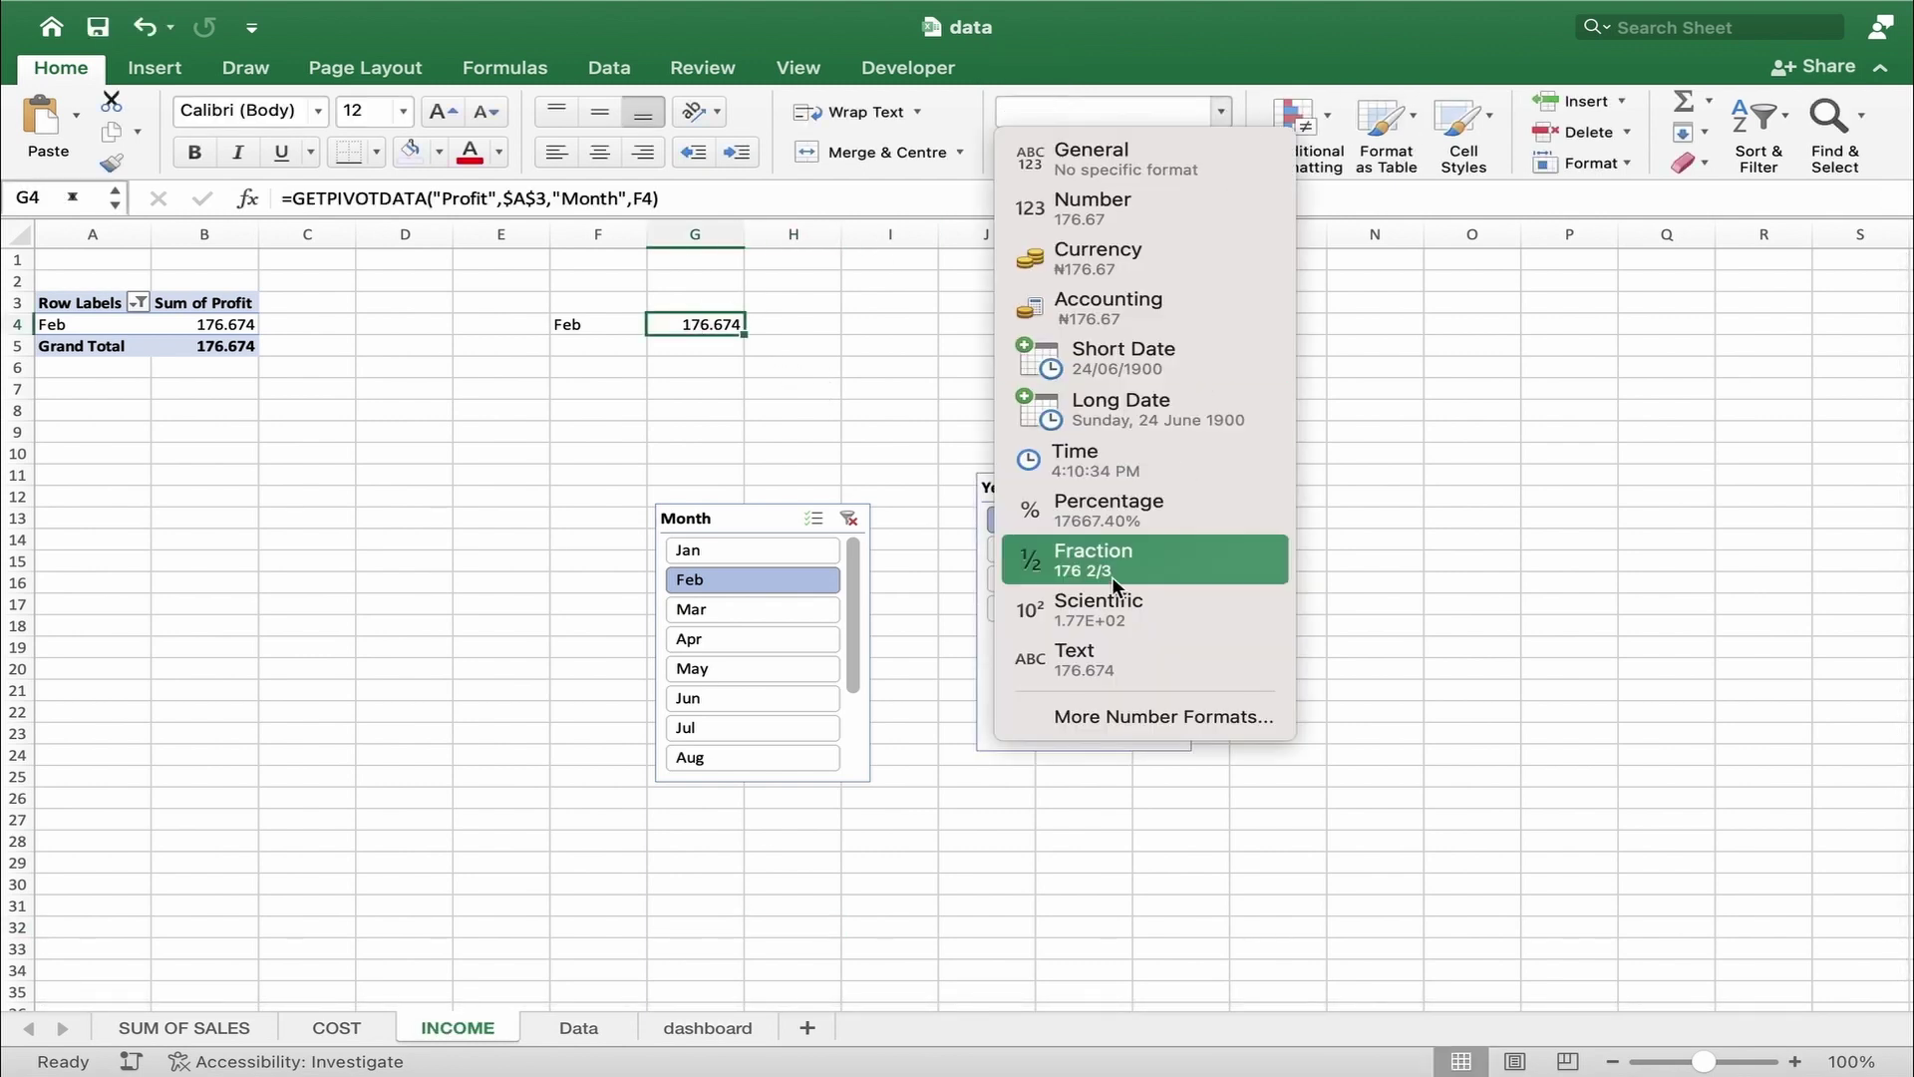
left_click(1113, 724)
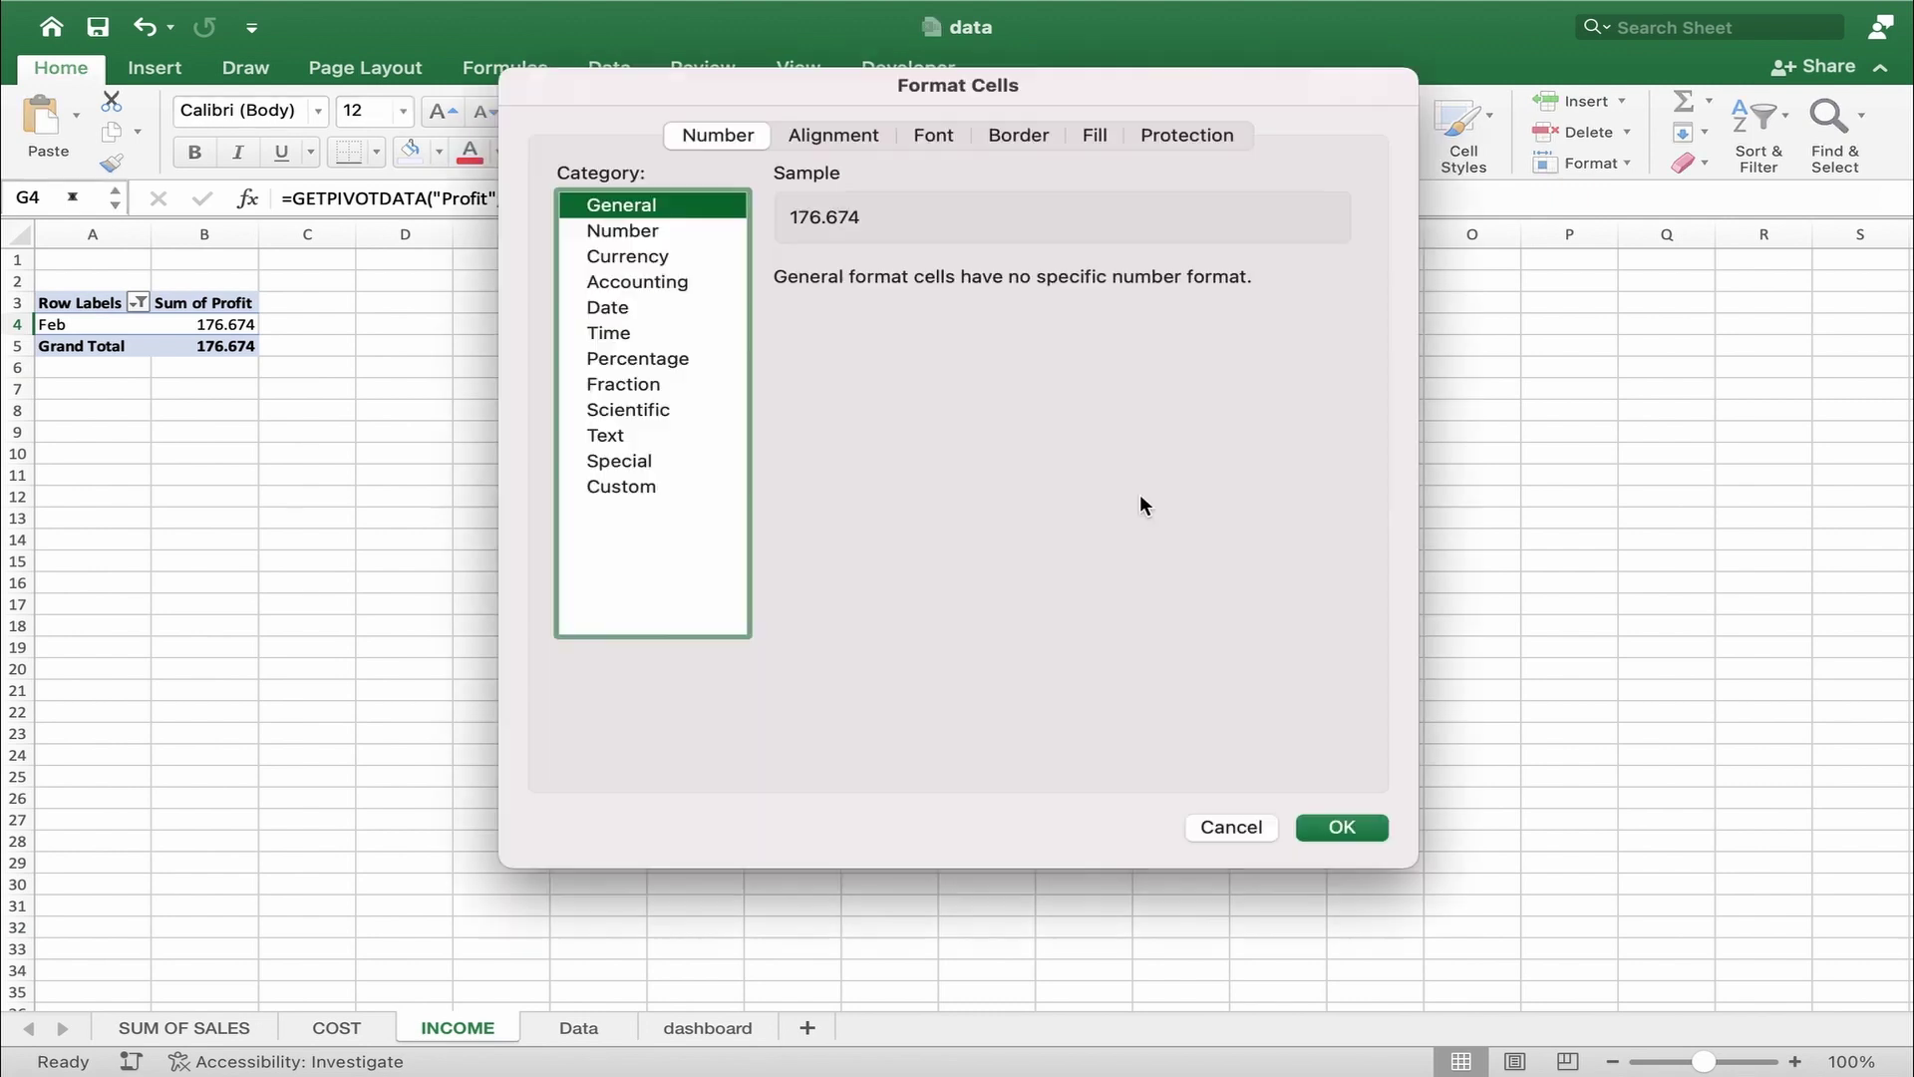
left_click(628, 257)
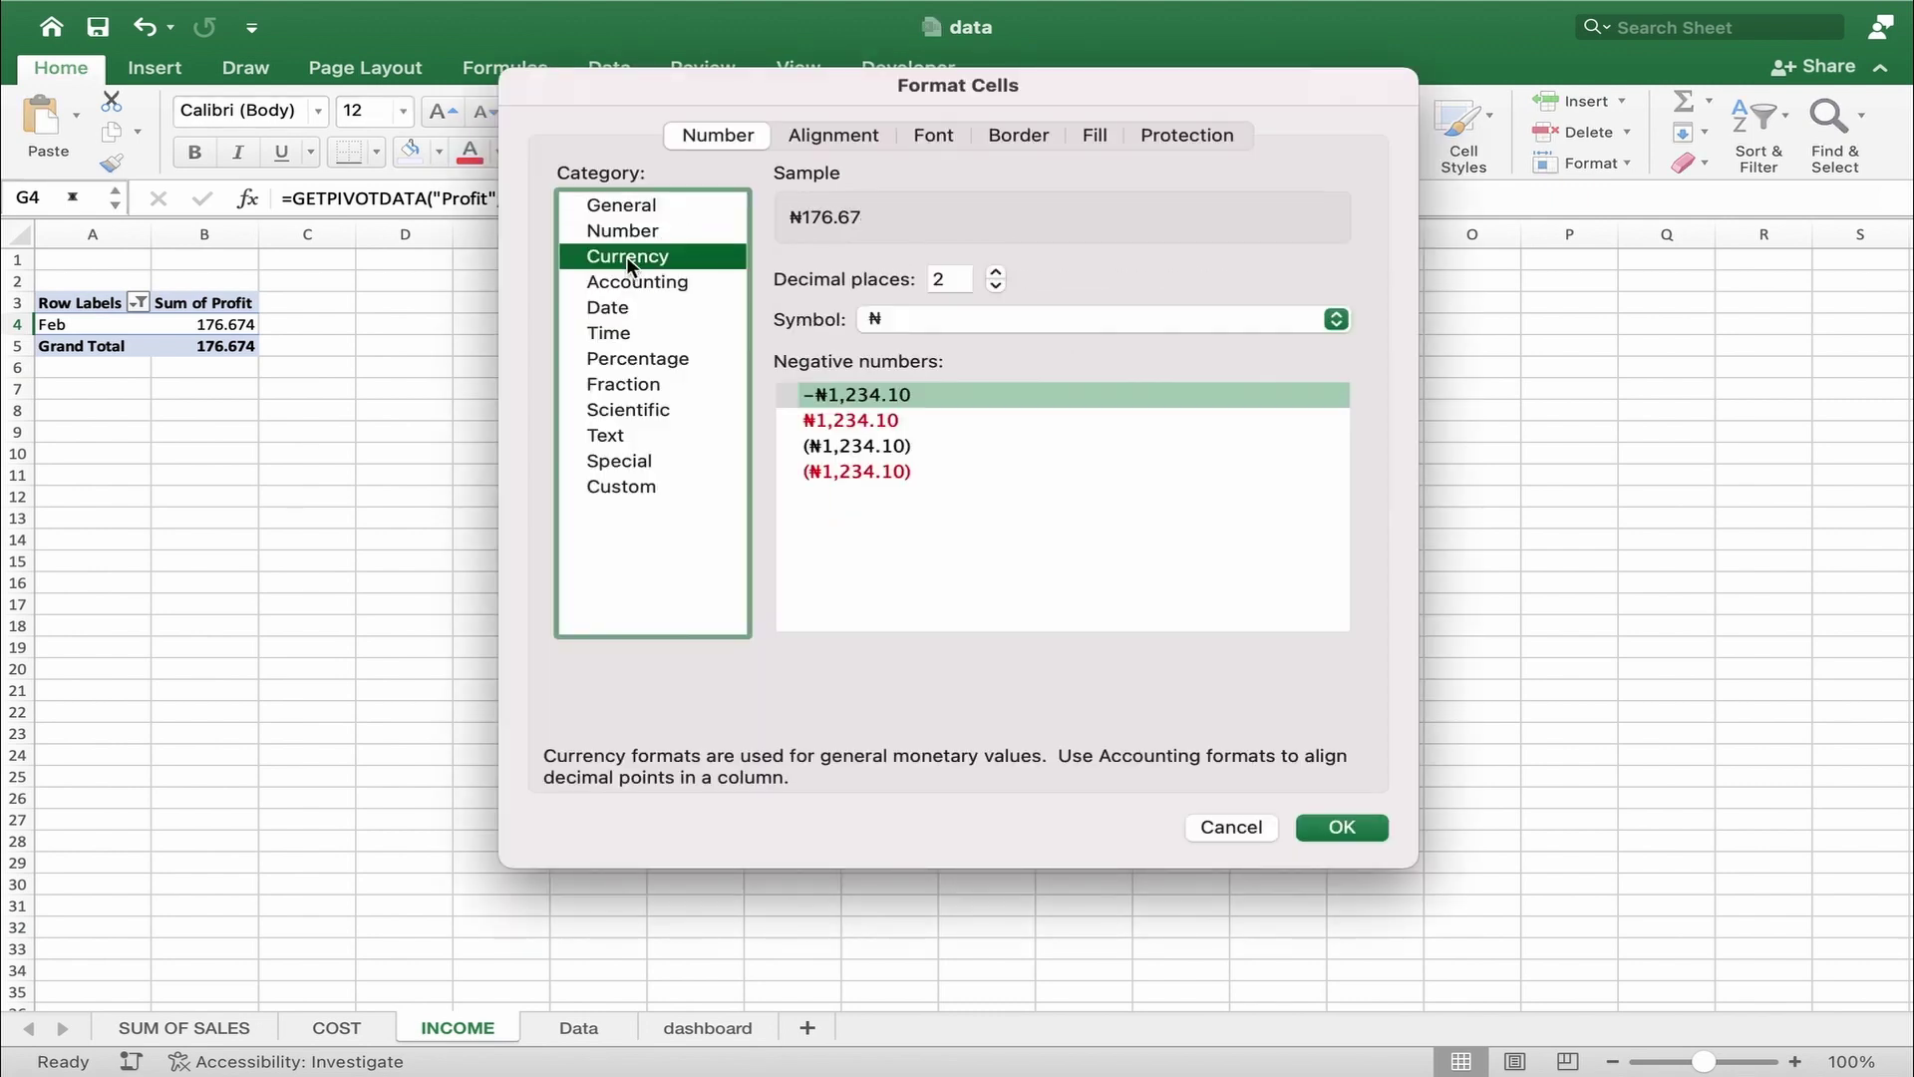
left_click(995, 272)
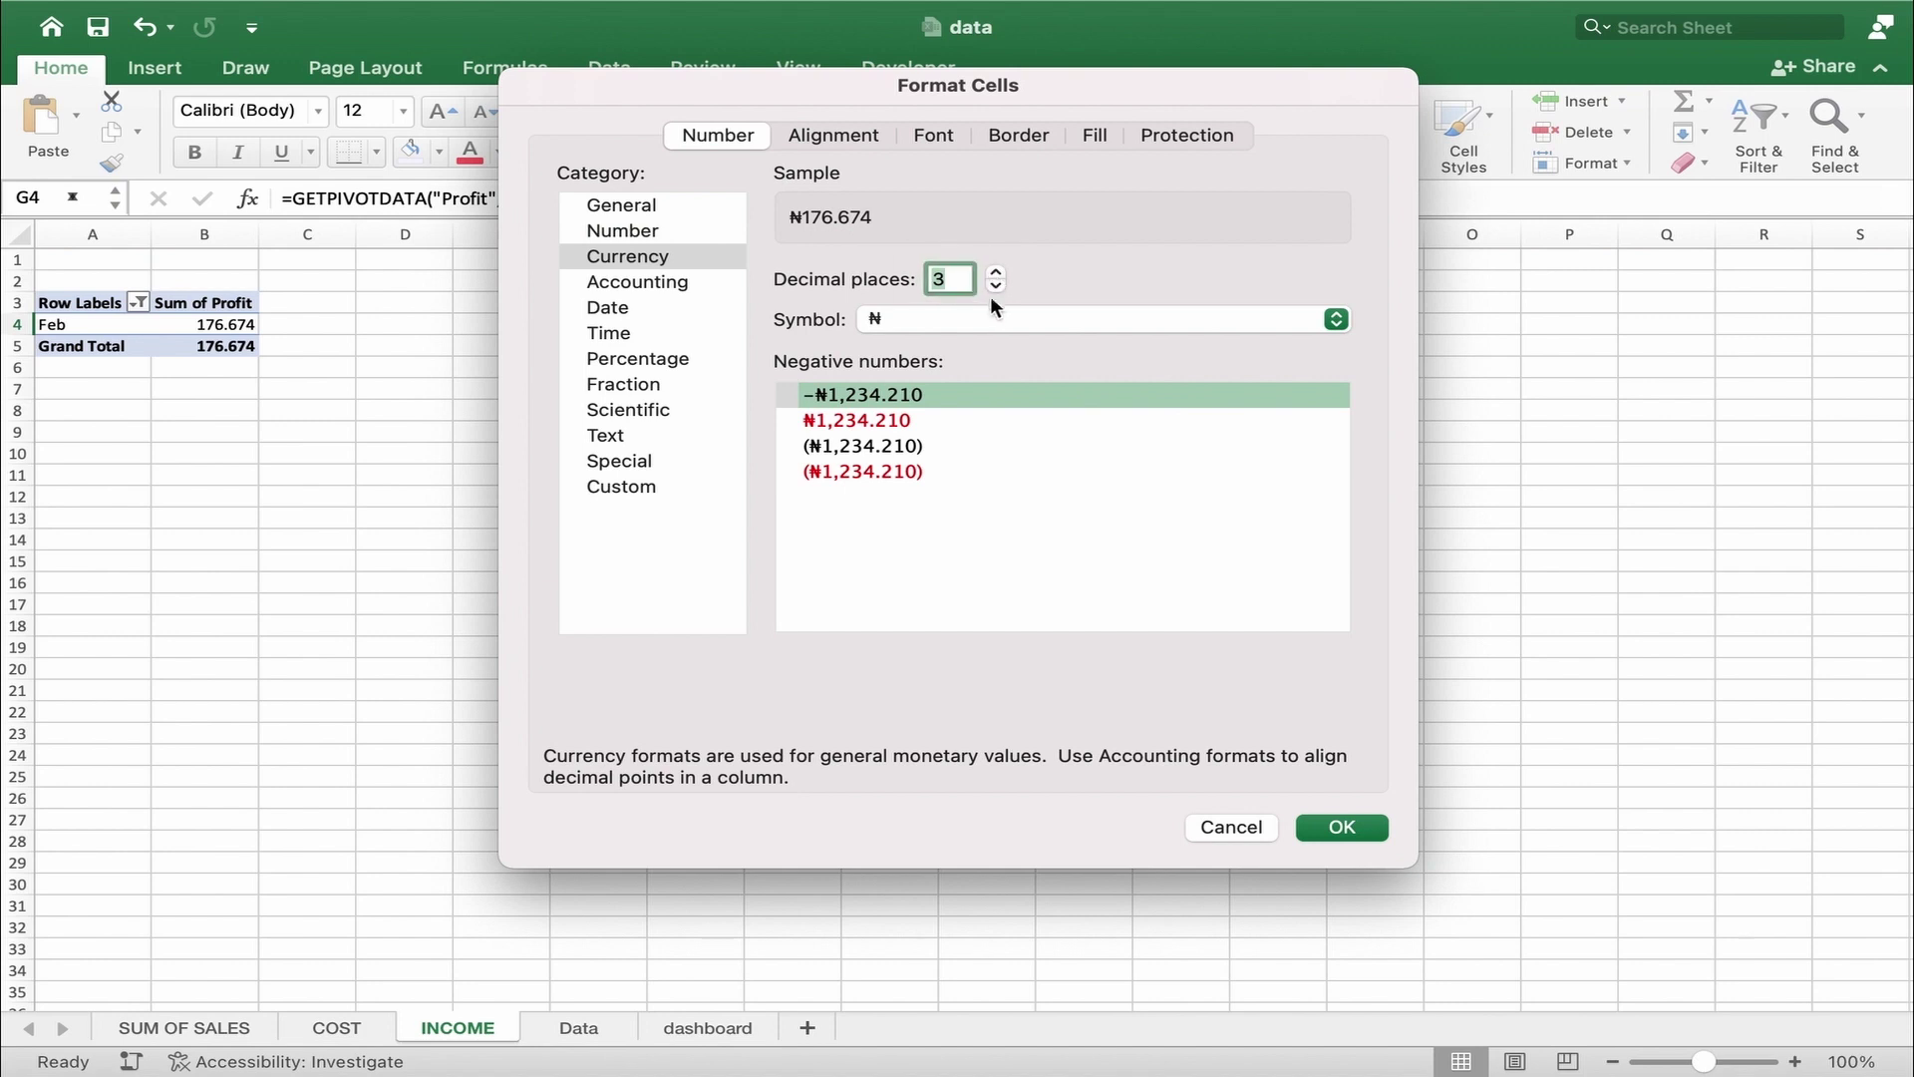
left_click(995, 286)
left_click(995, 286)
left_click(995, 286)
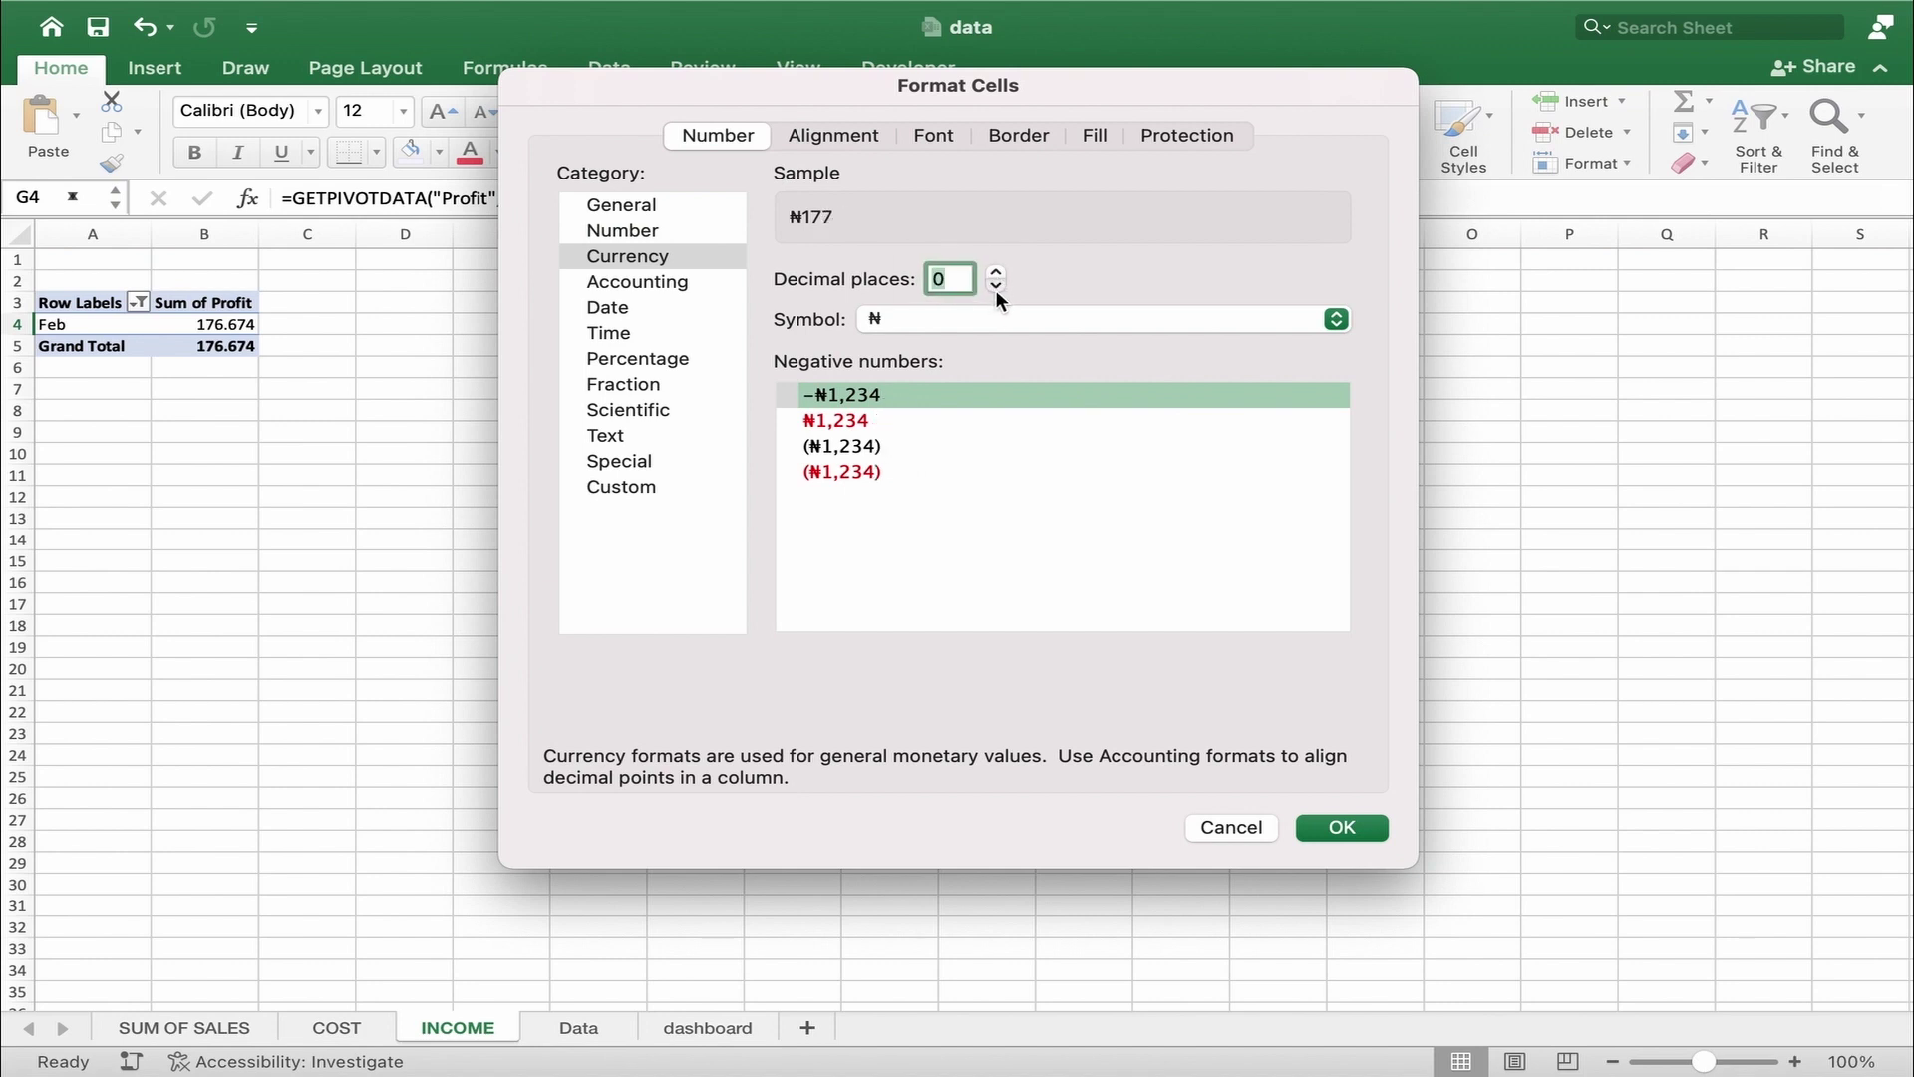
left_click(1337, 319)
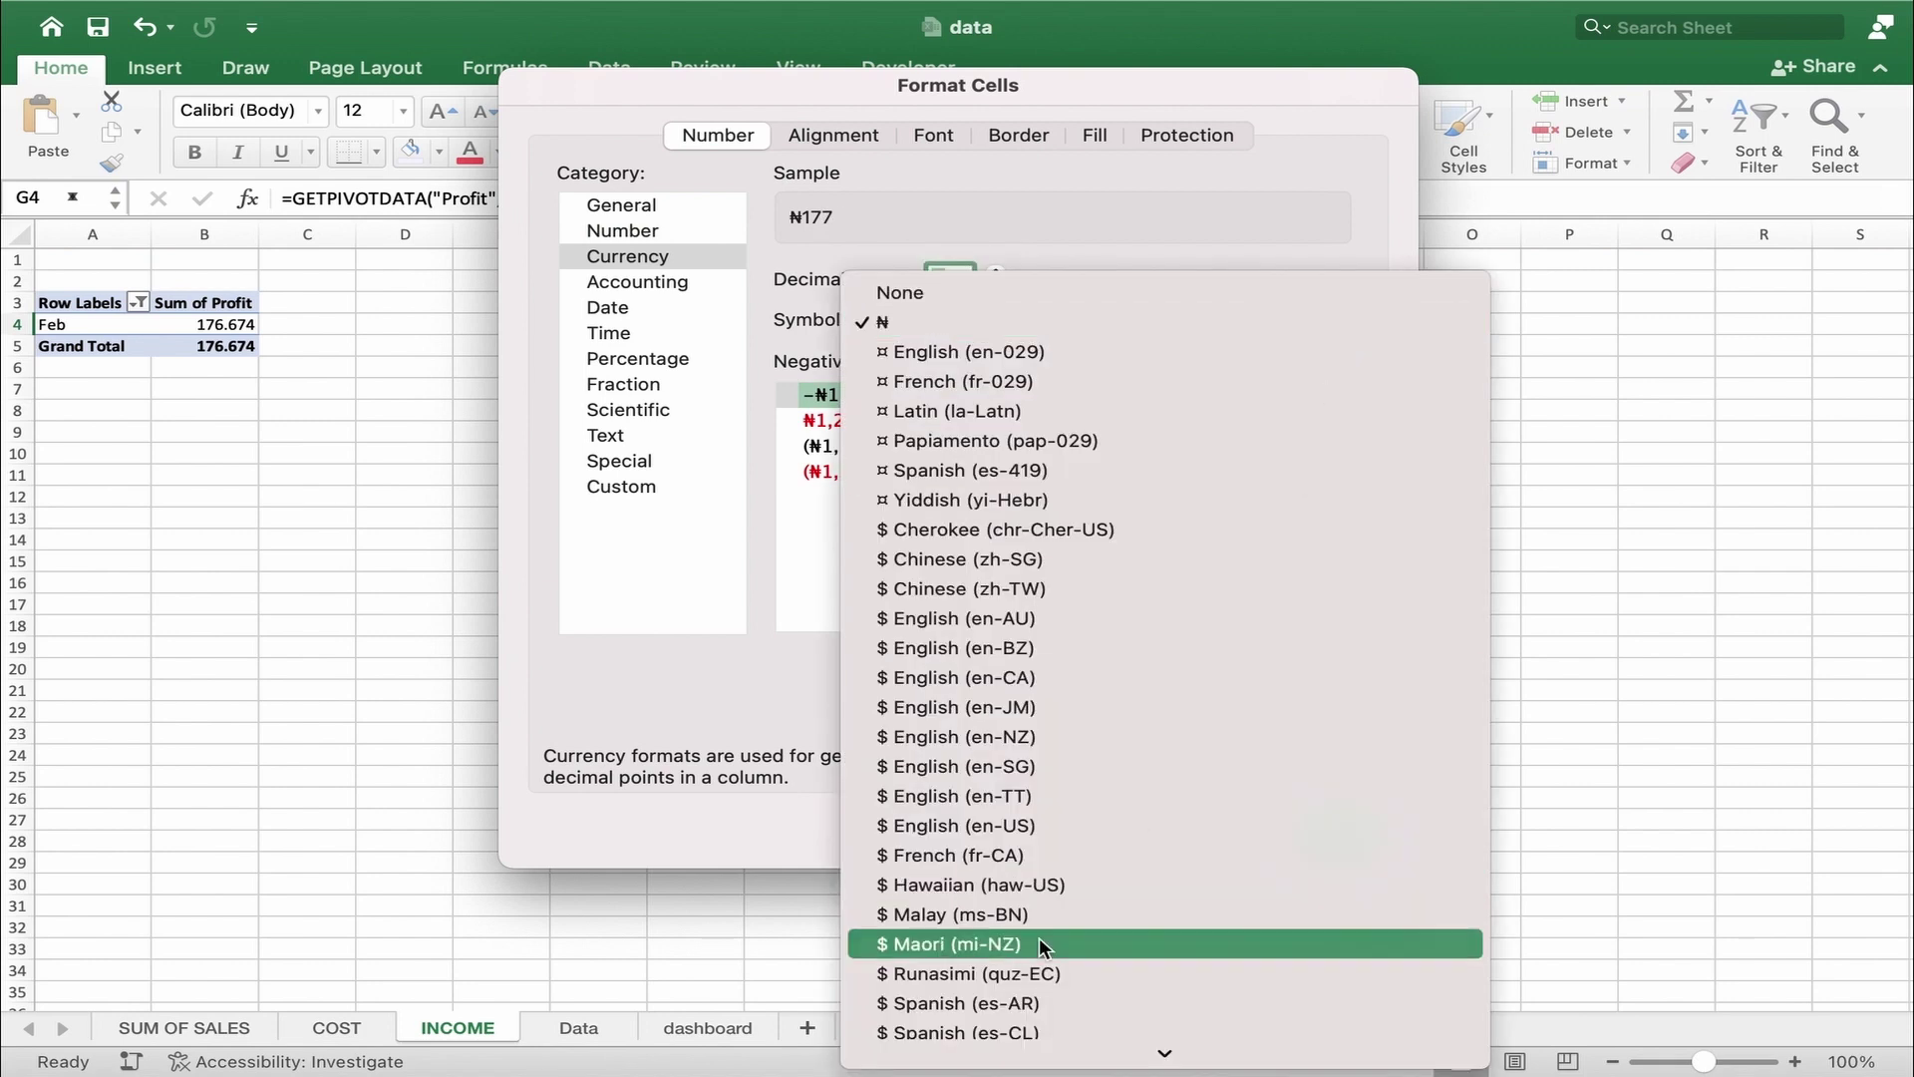
left_click(985, 824)
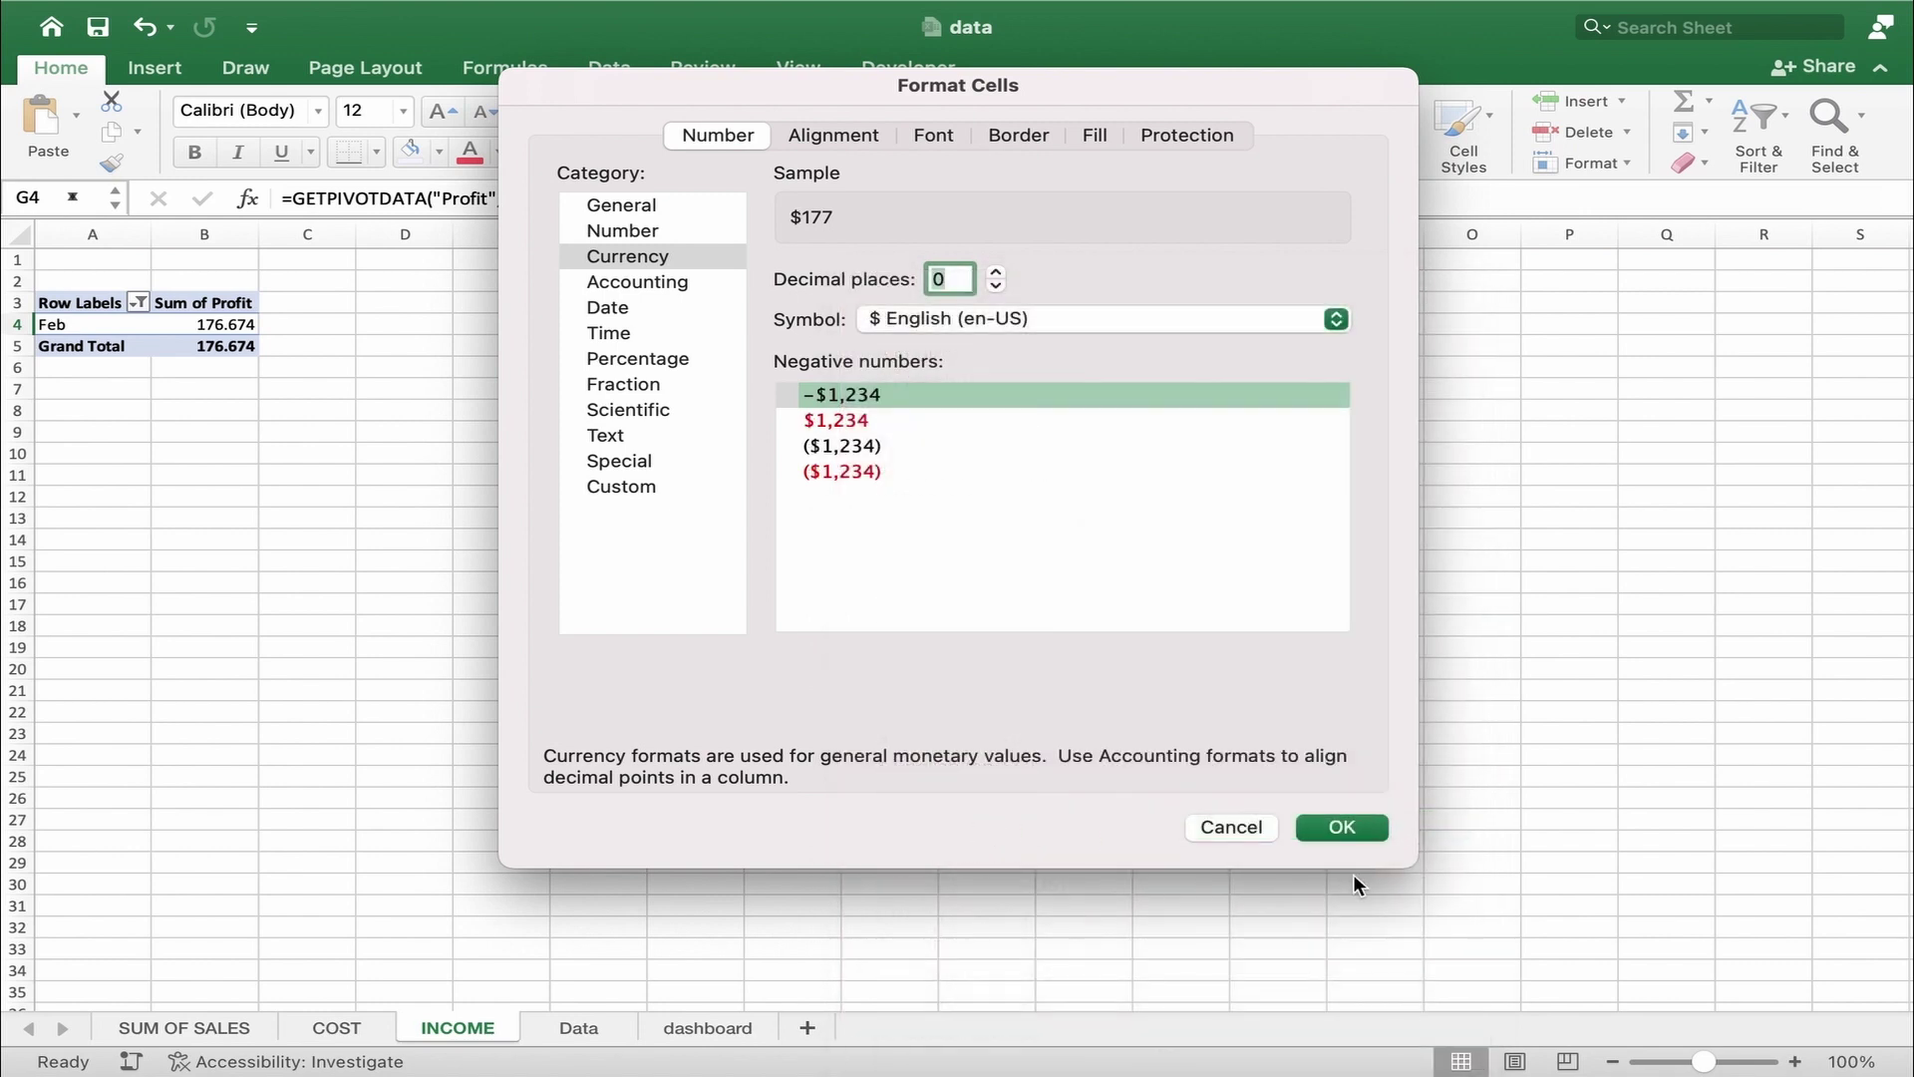
left_click(1336, 829)
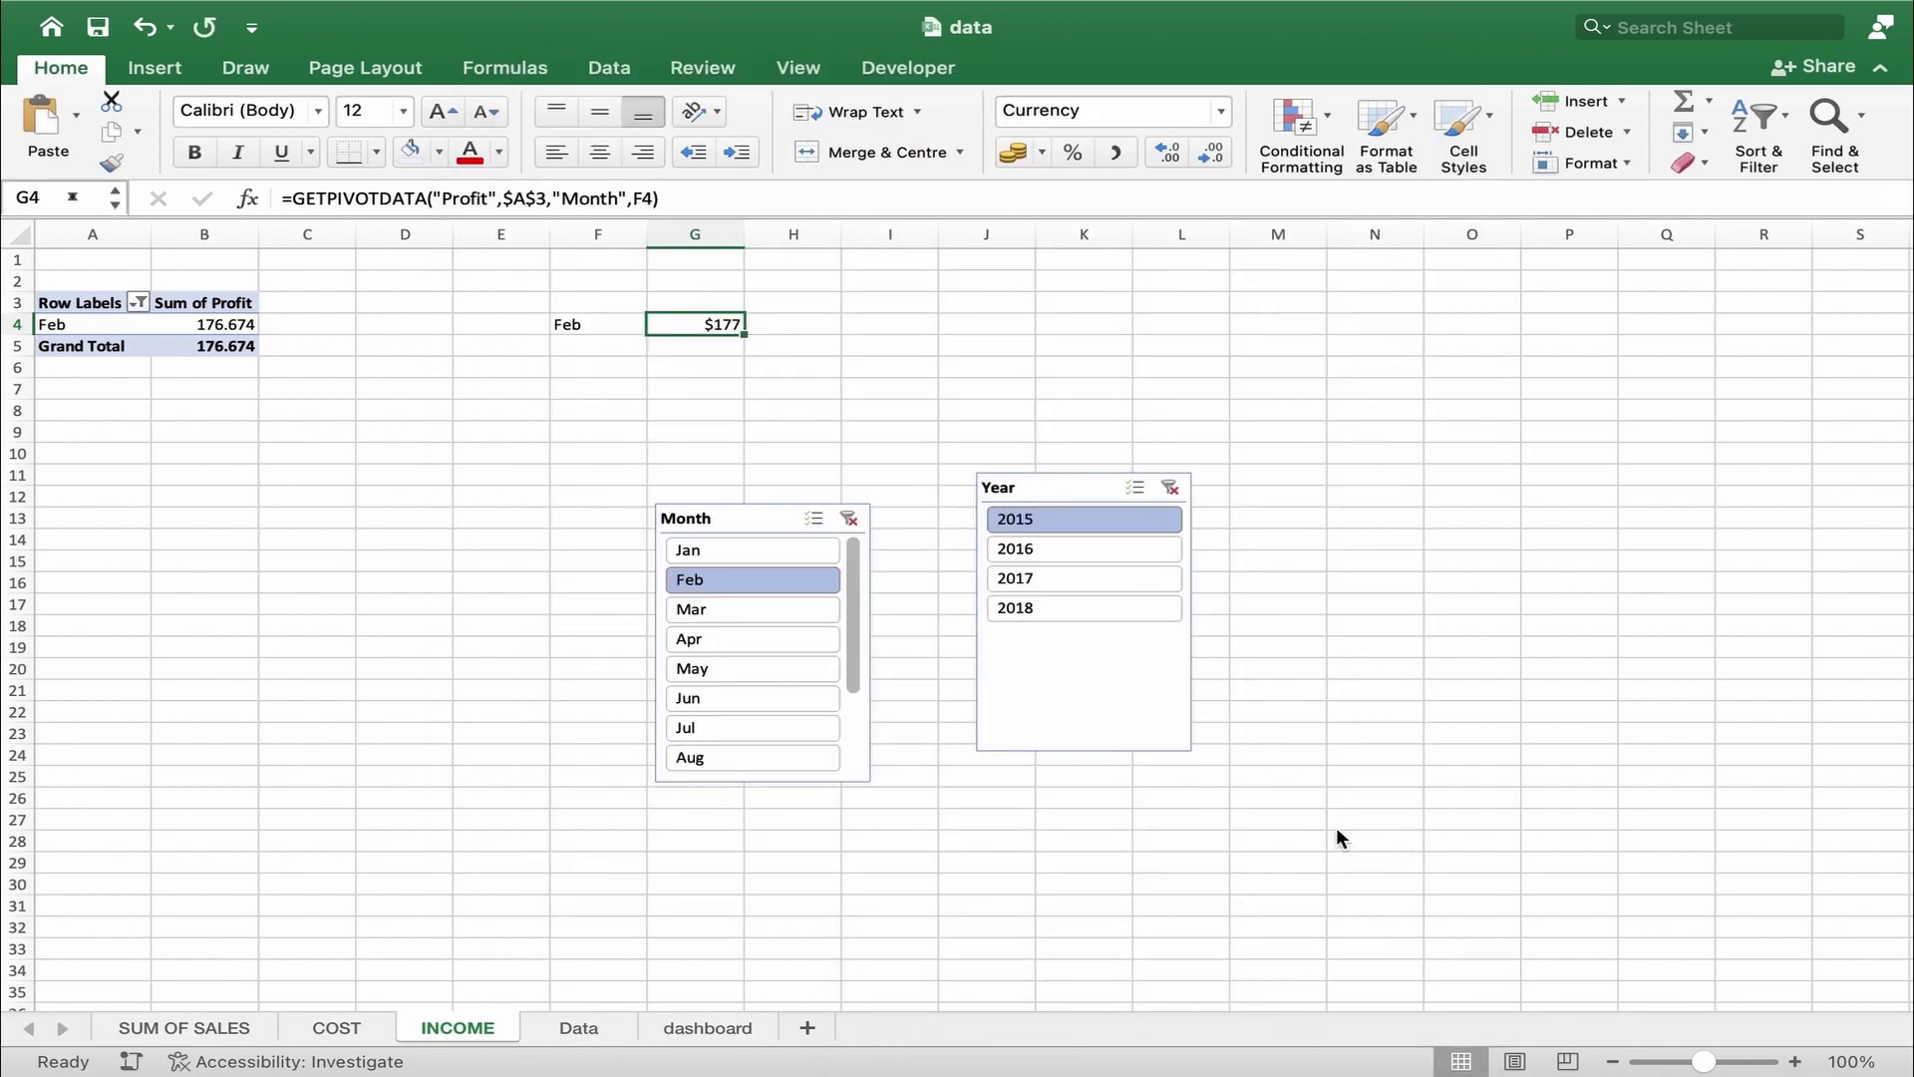
- On the dashboard sheet, set the value box above TOTAL INCOME to 24 pt Poppins SemiBold and nudge it slightly right
left_click(698, 1028)
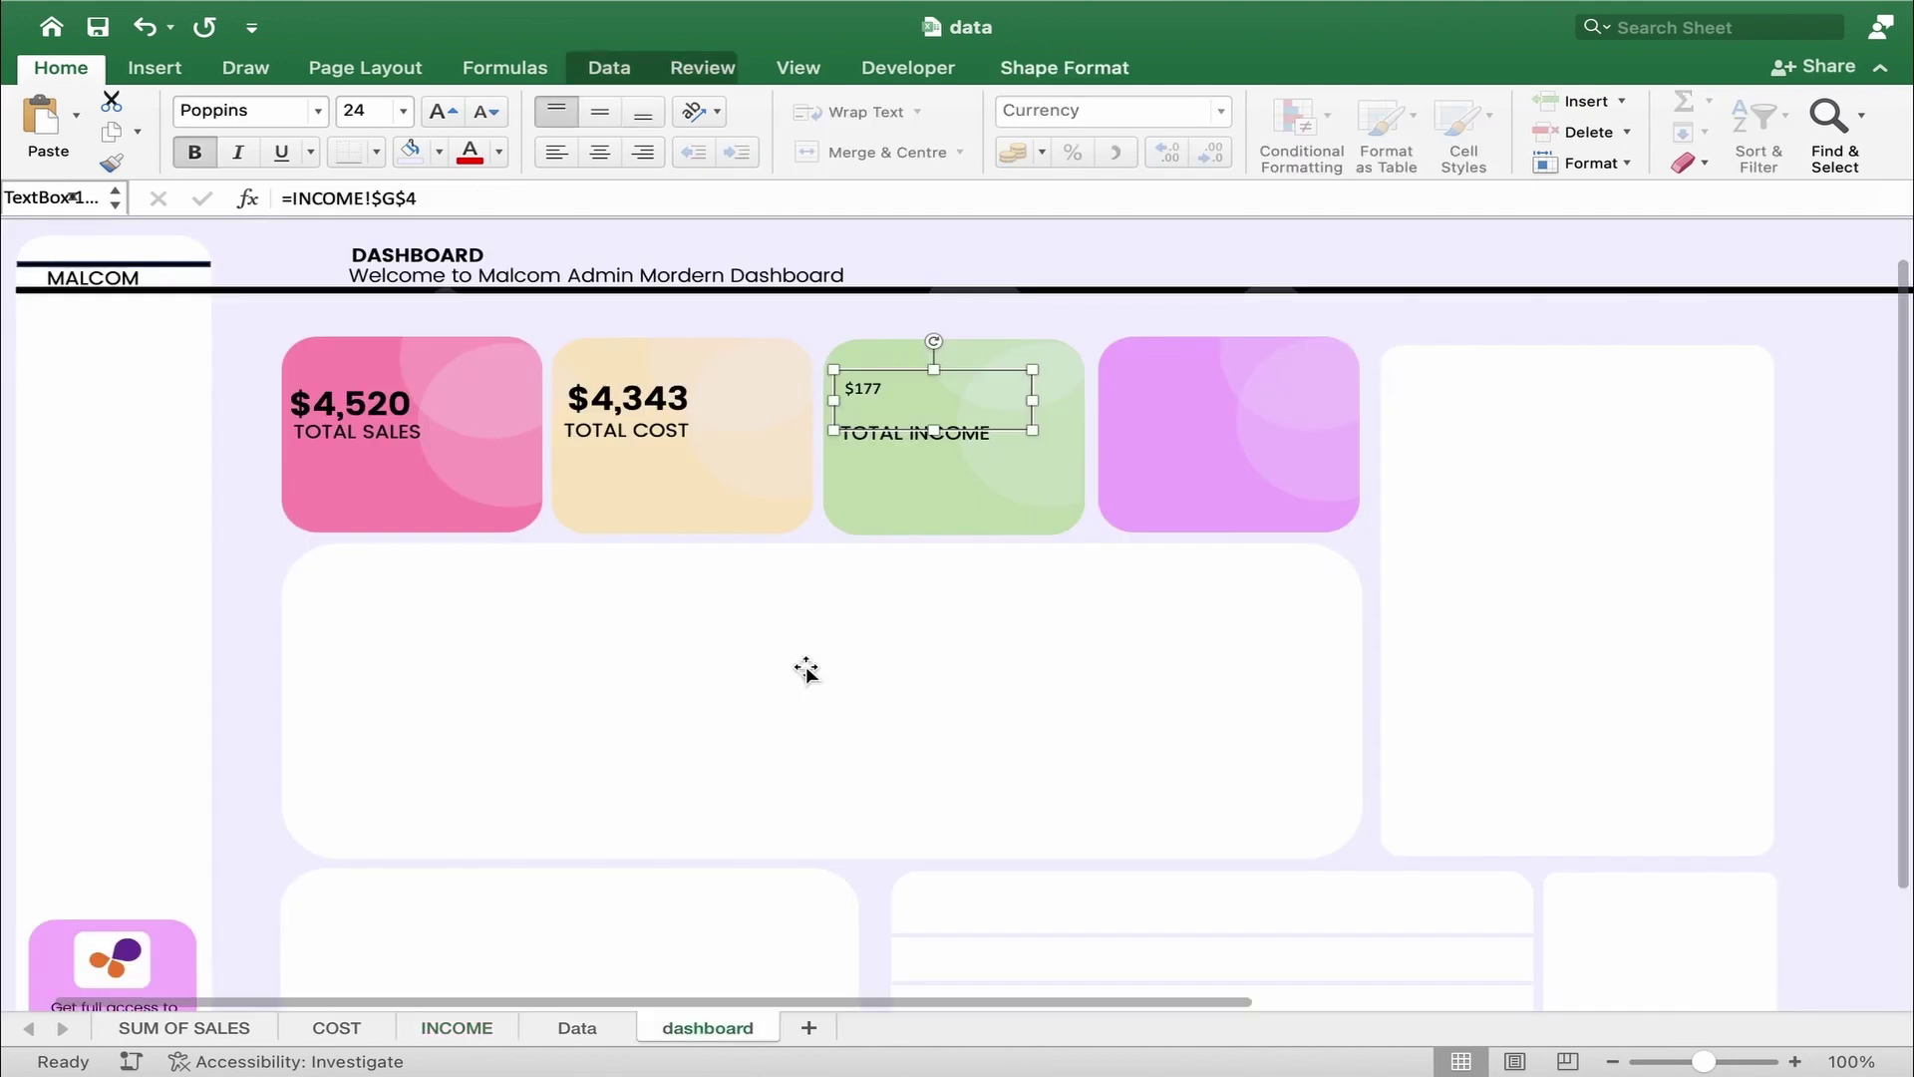
left_click(902, 386)
double_click(902, 386)
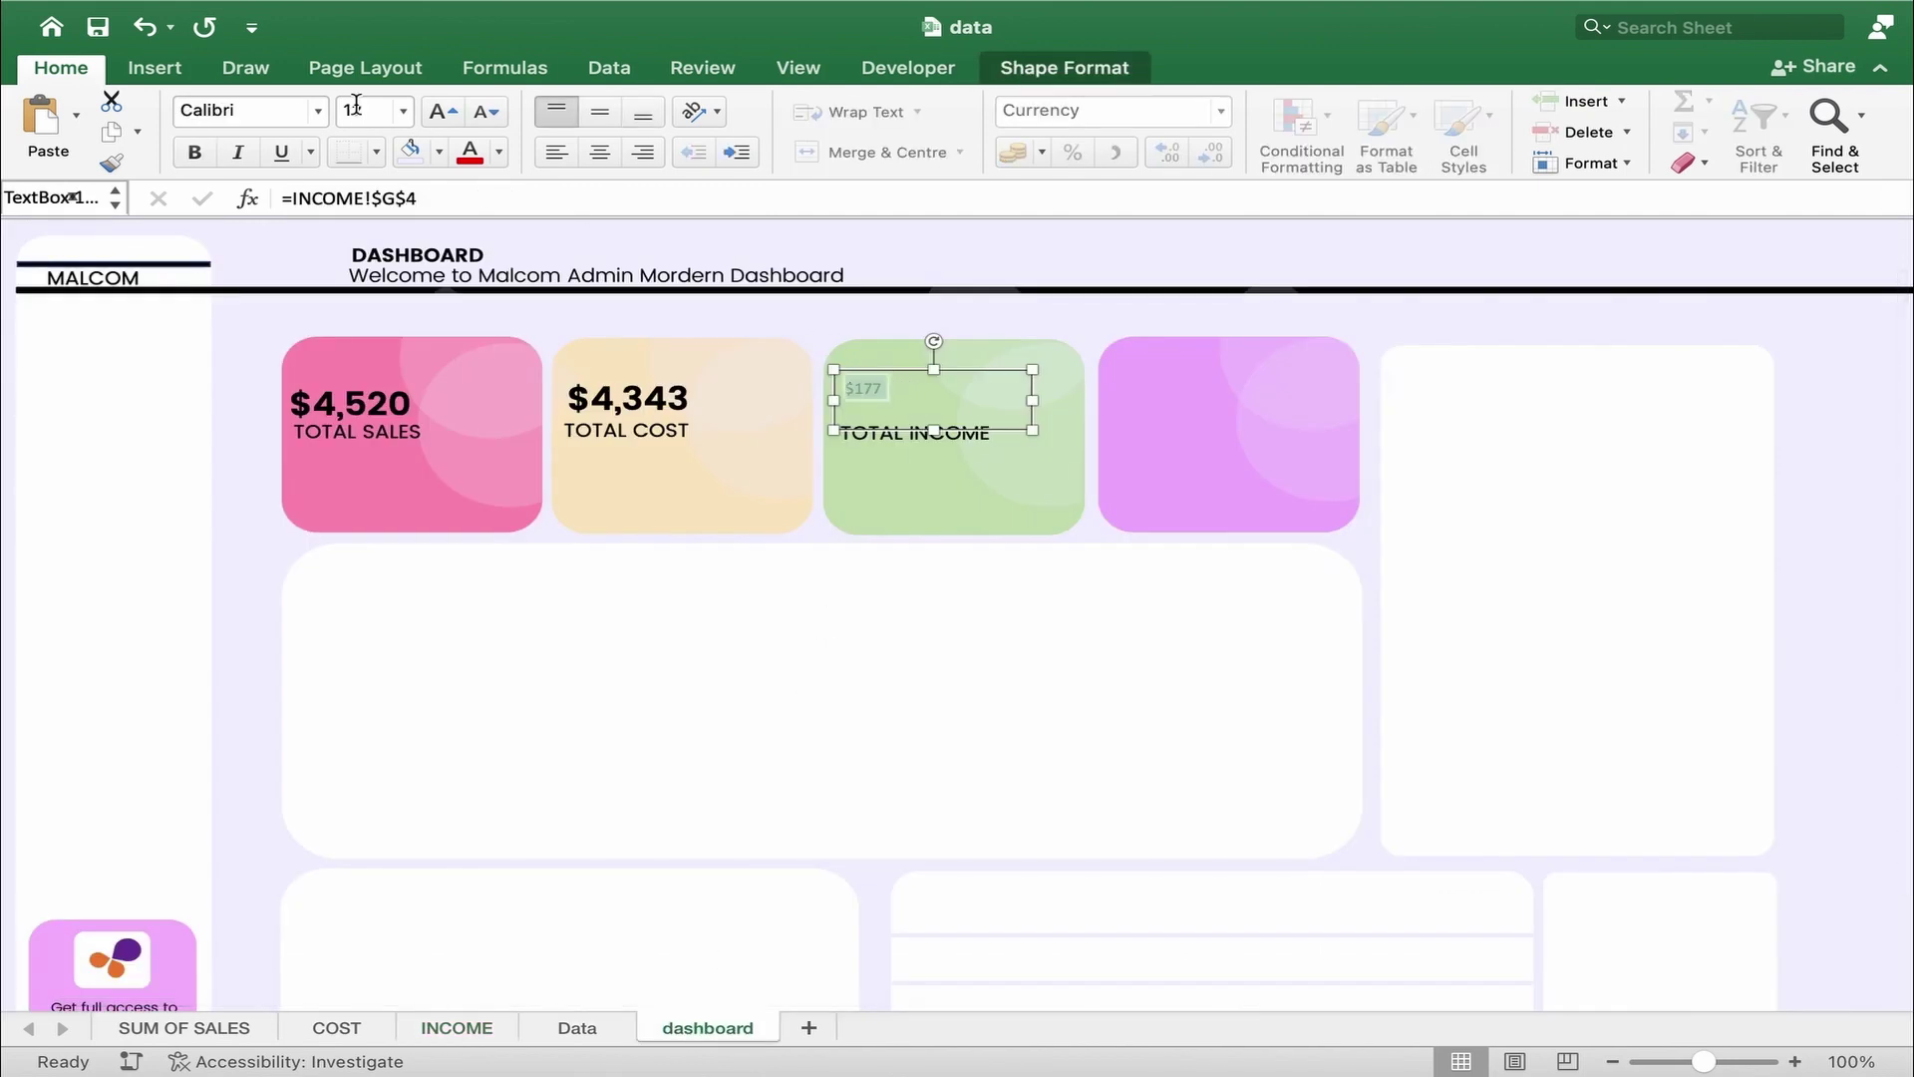
left_click(404, 111)
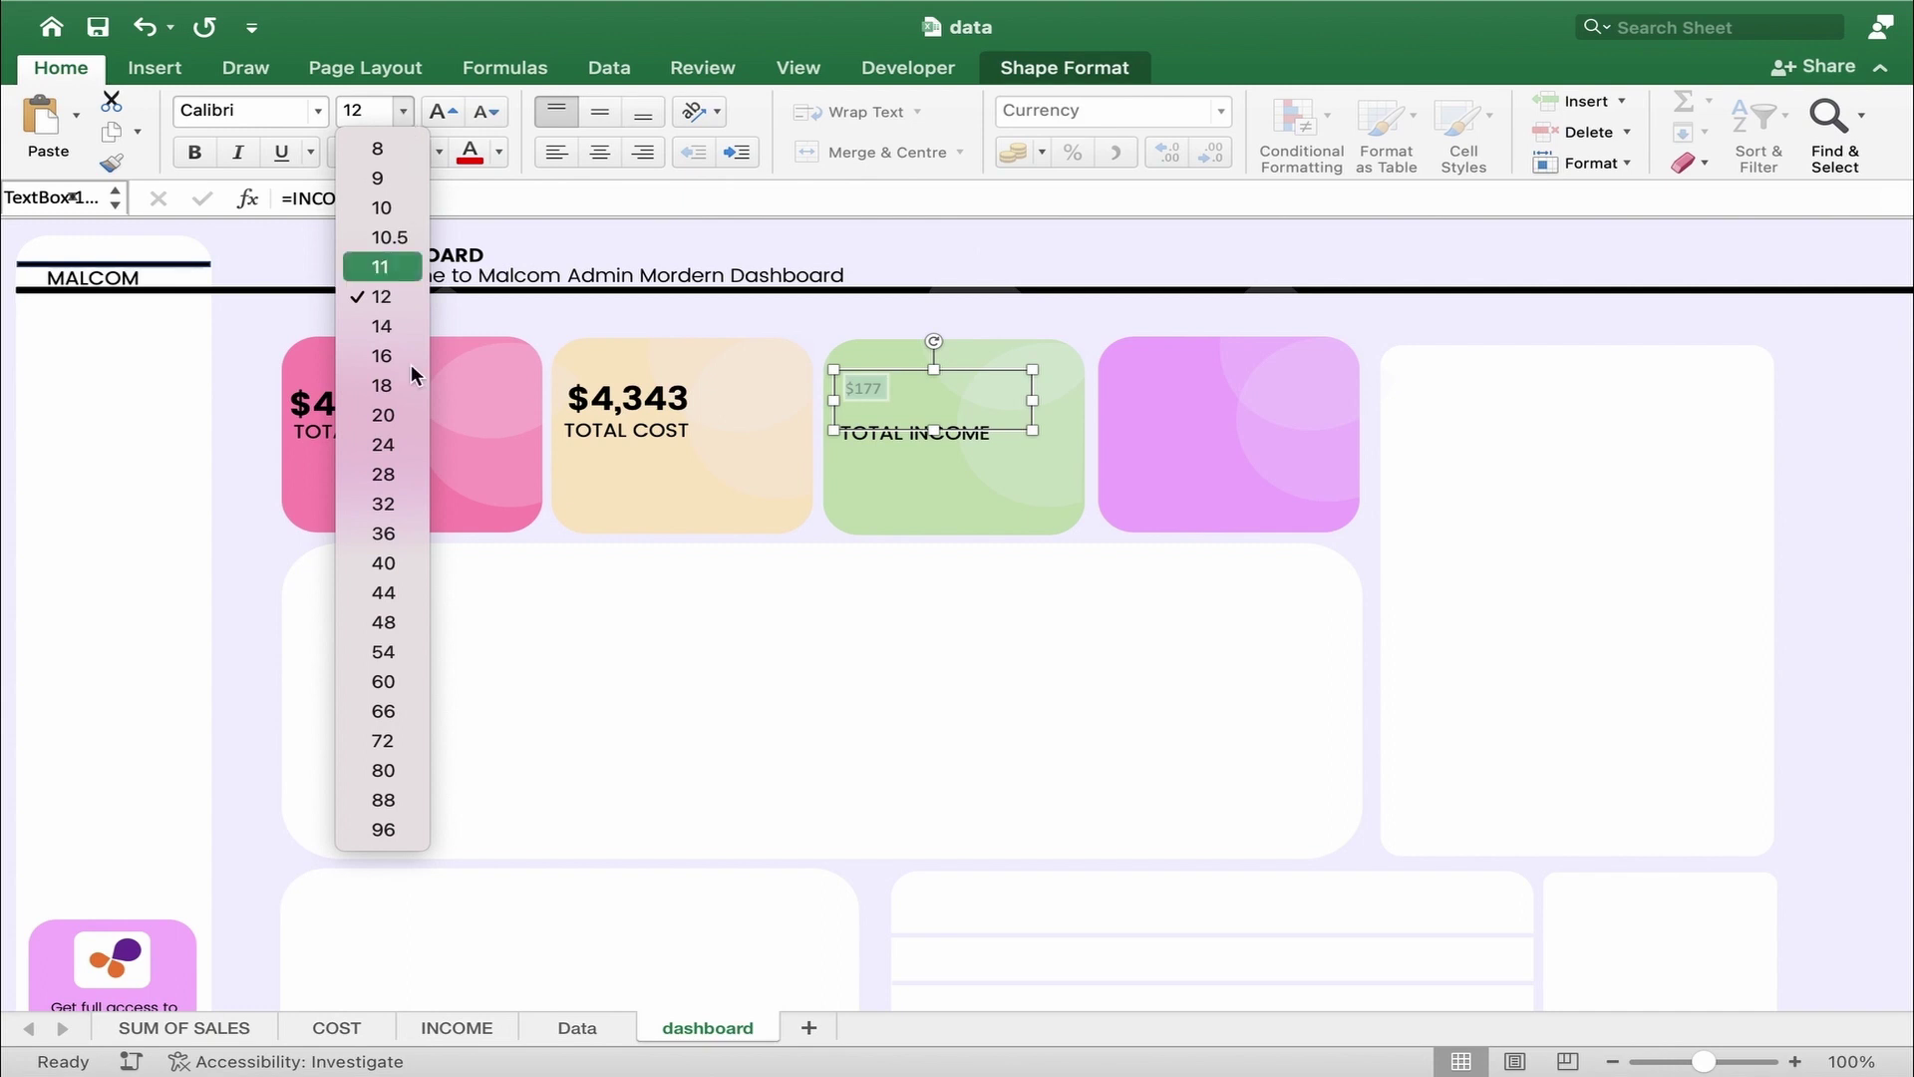
left_click(396, 445)
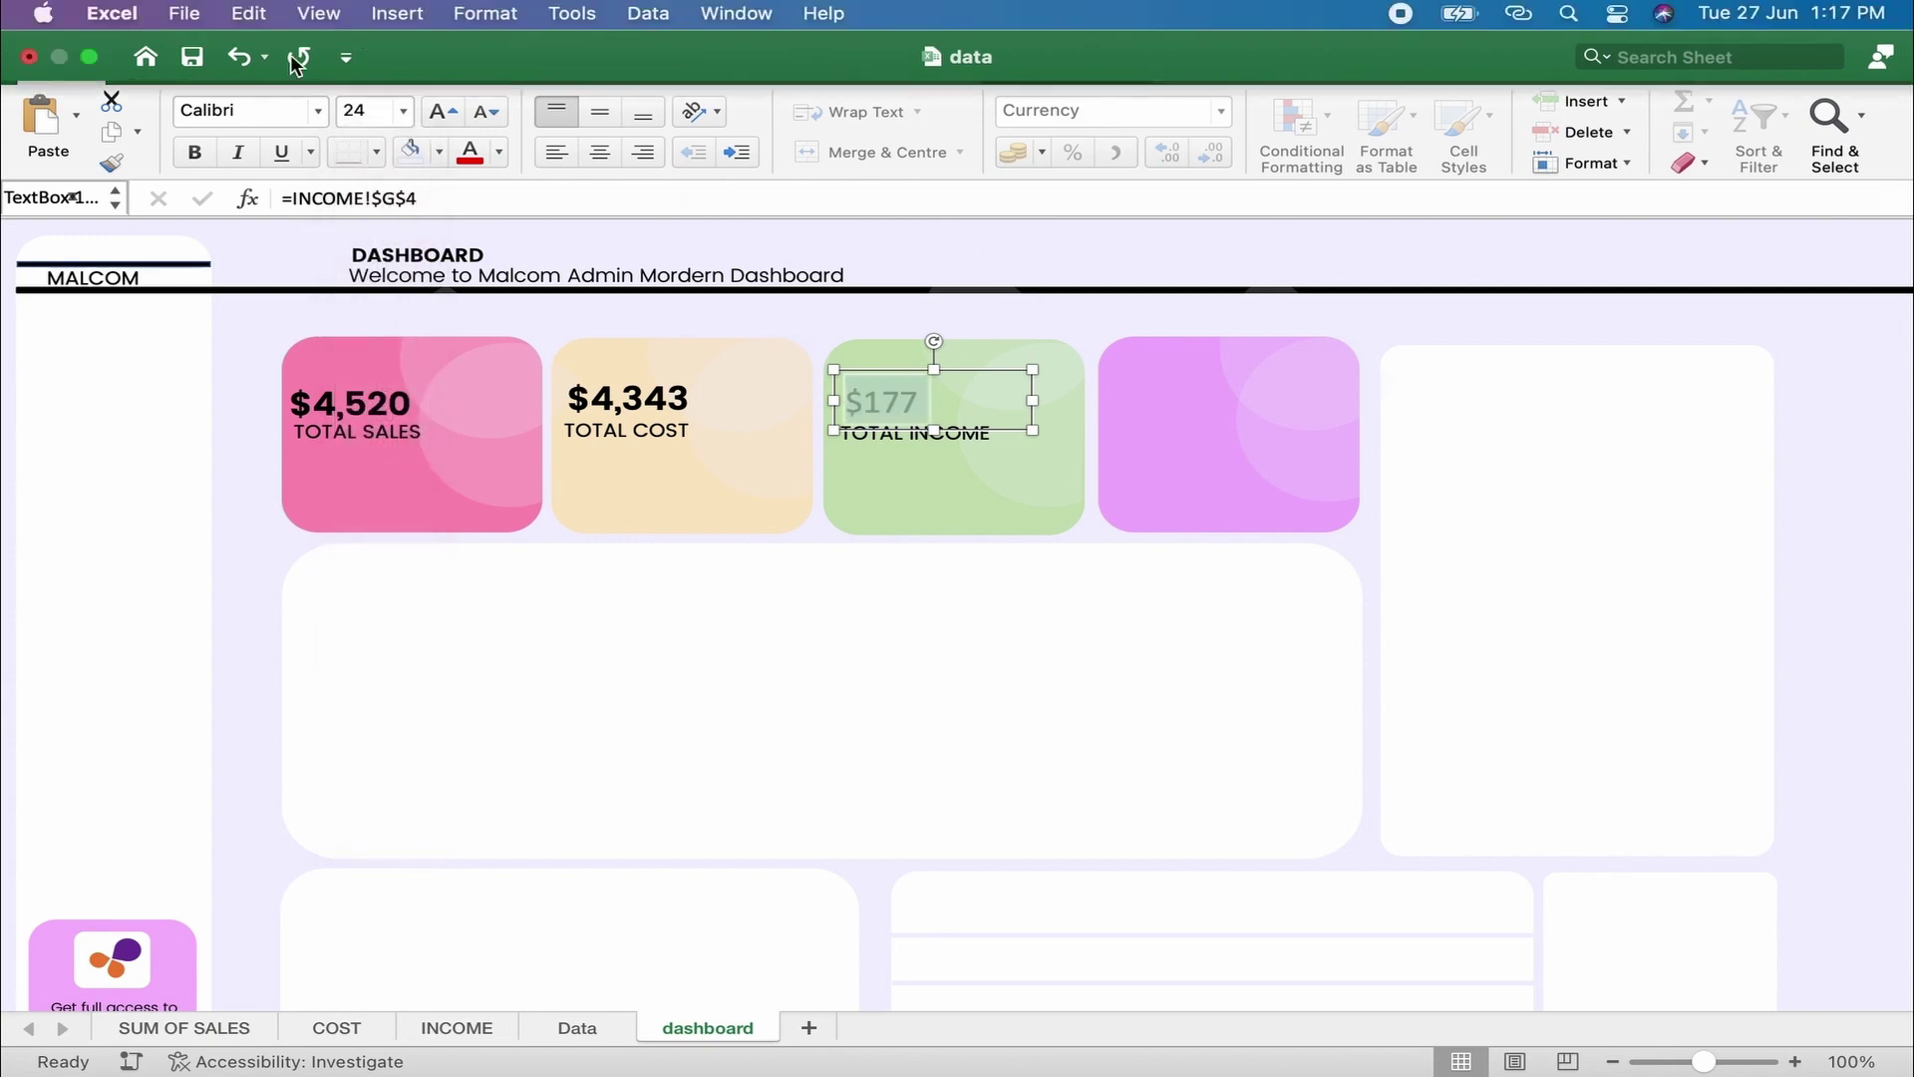
left_click(319, 111)
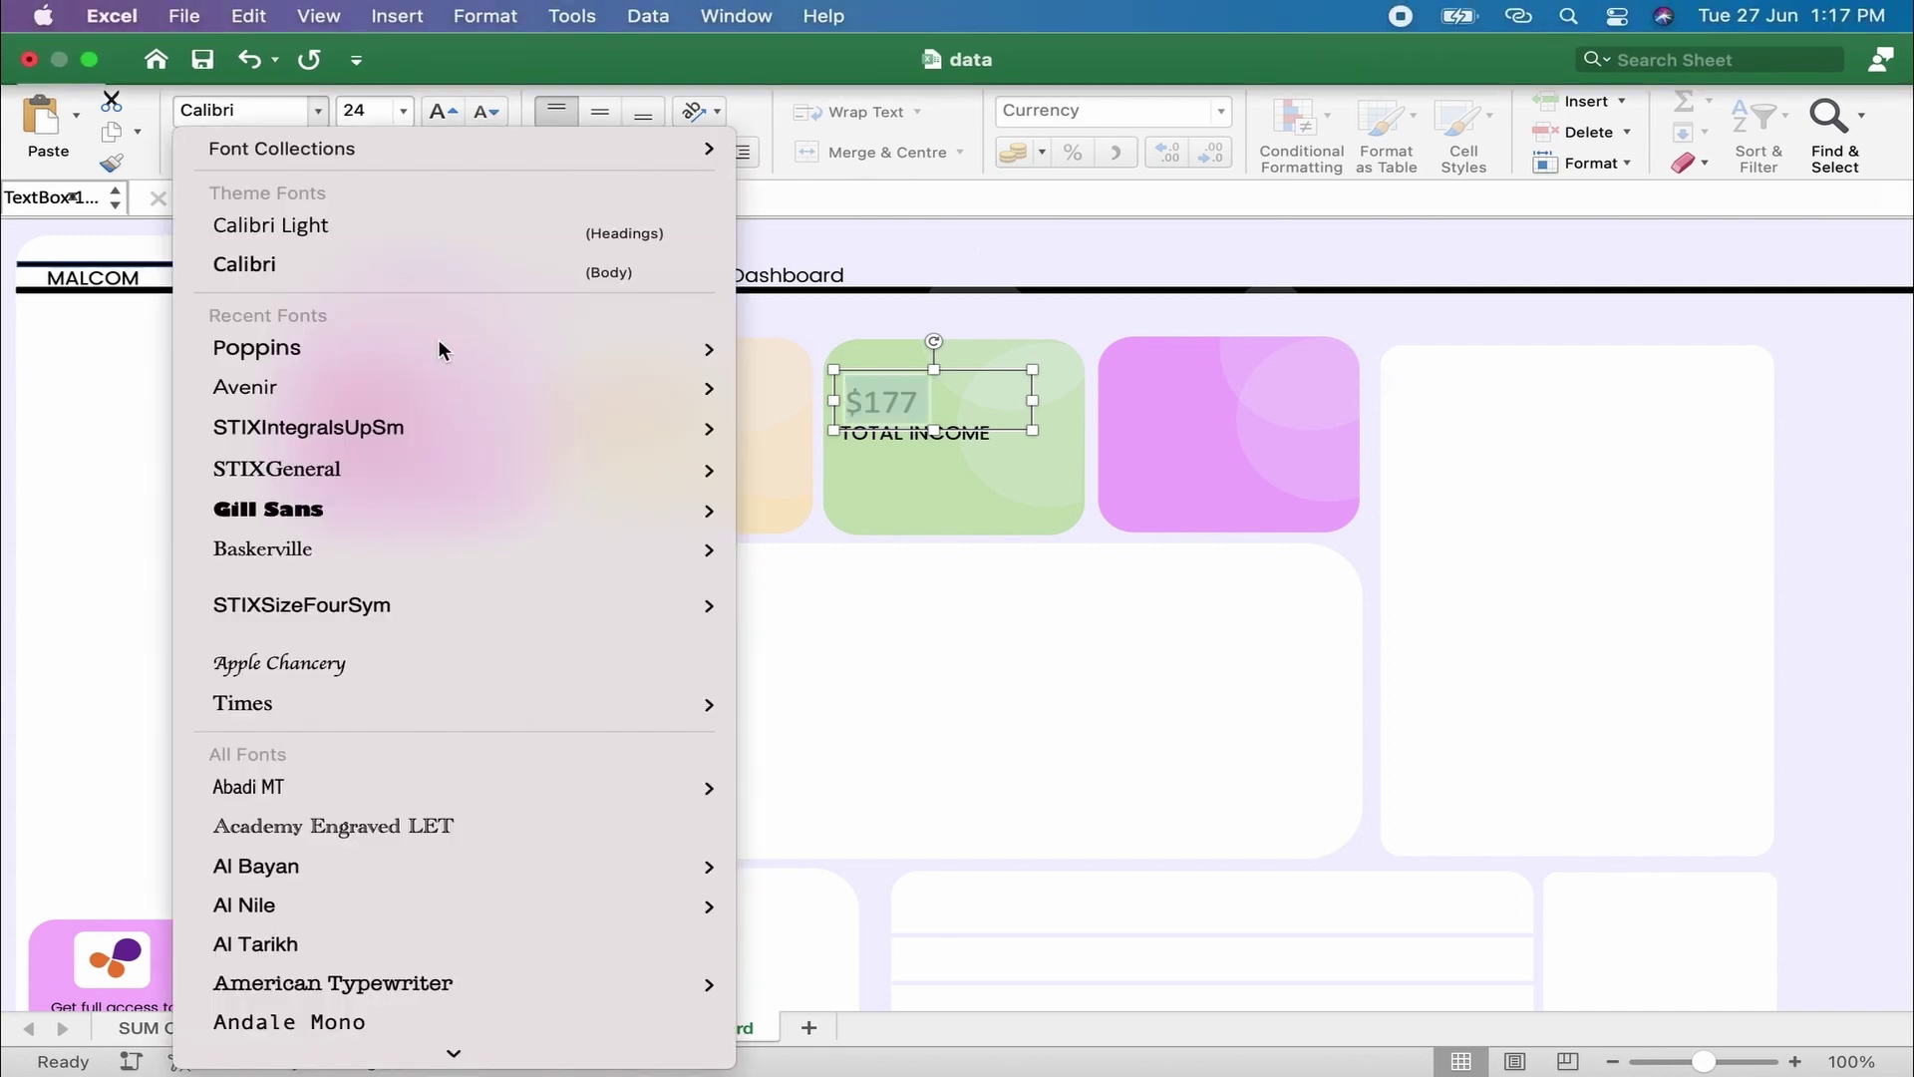
mouse_move(583, 340)
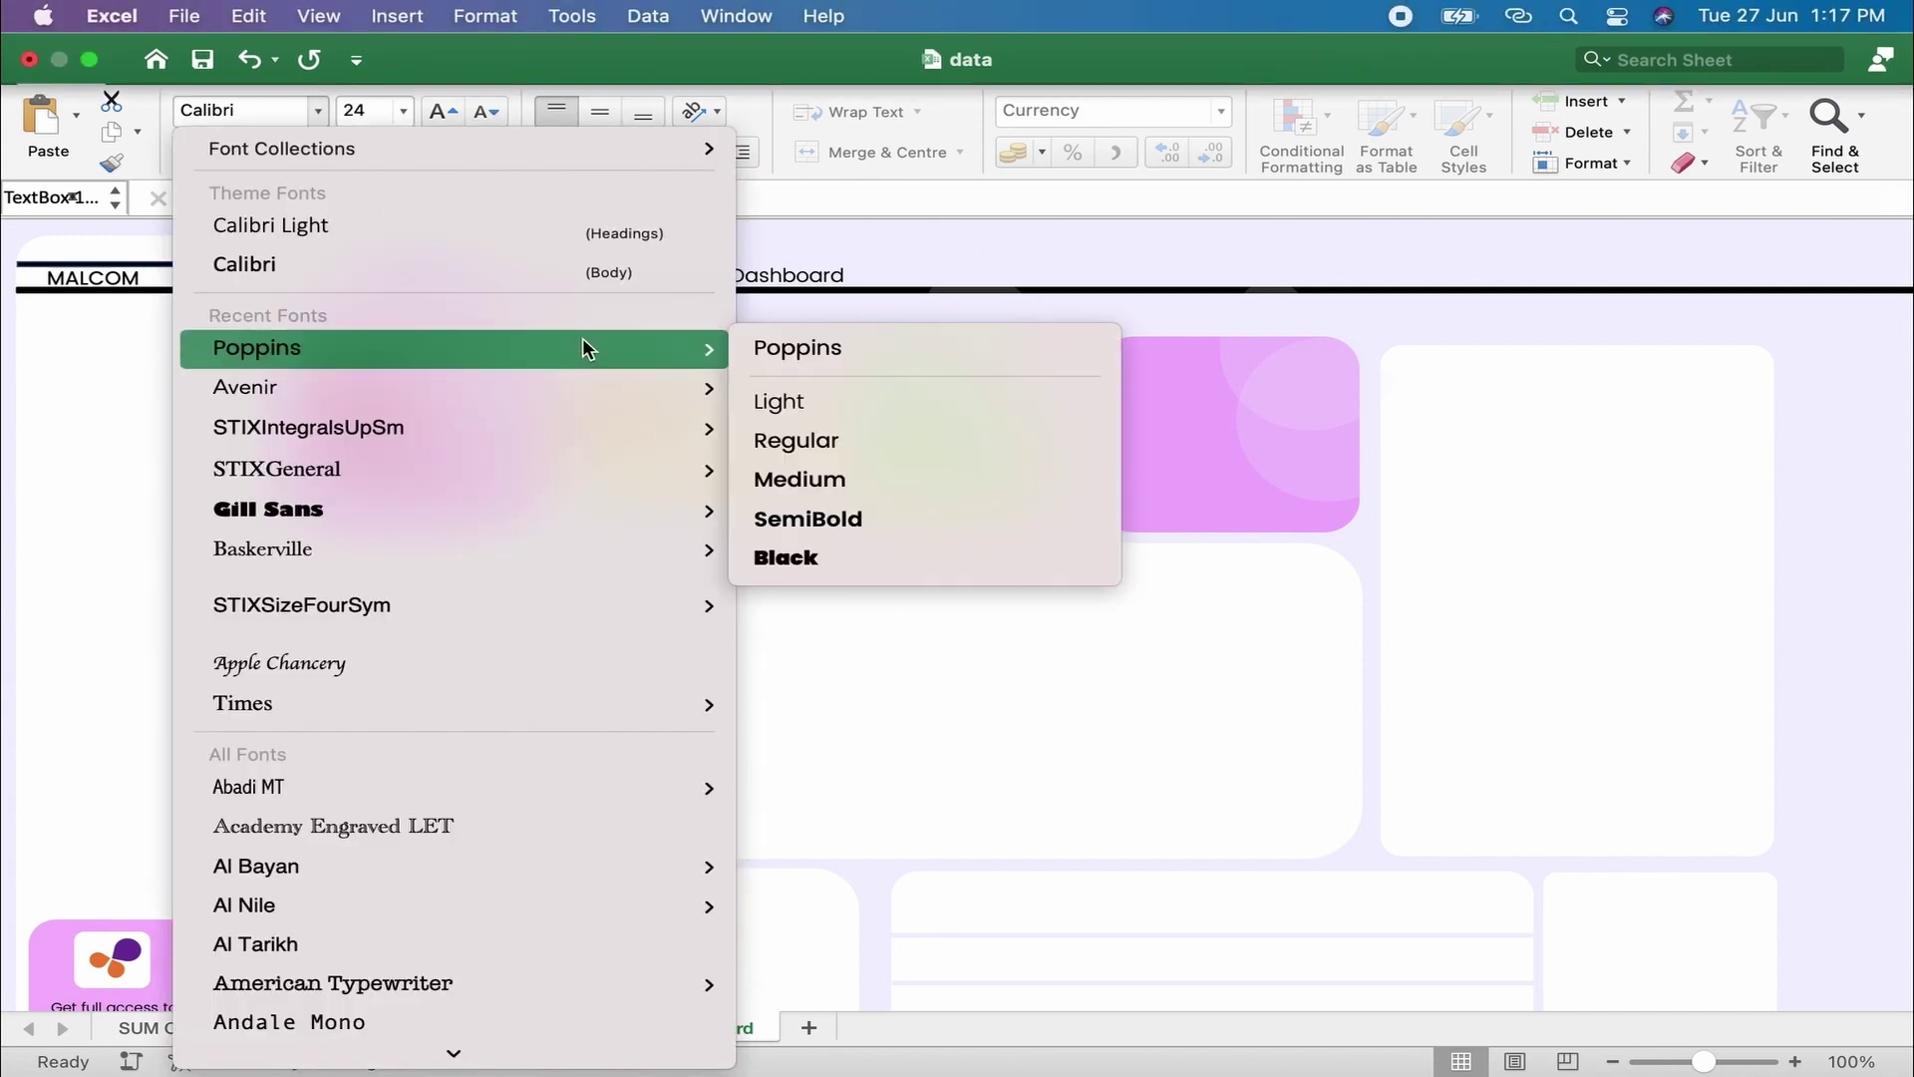
left_click(792, 516)
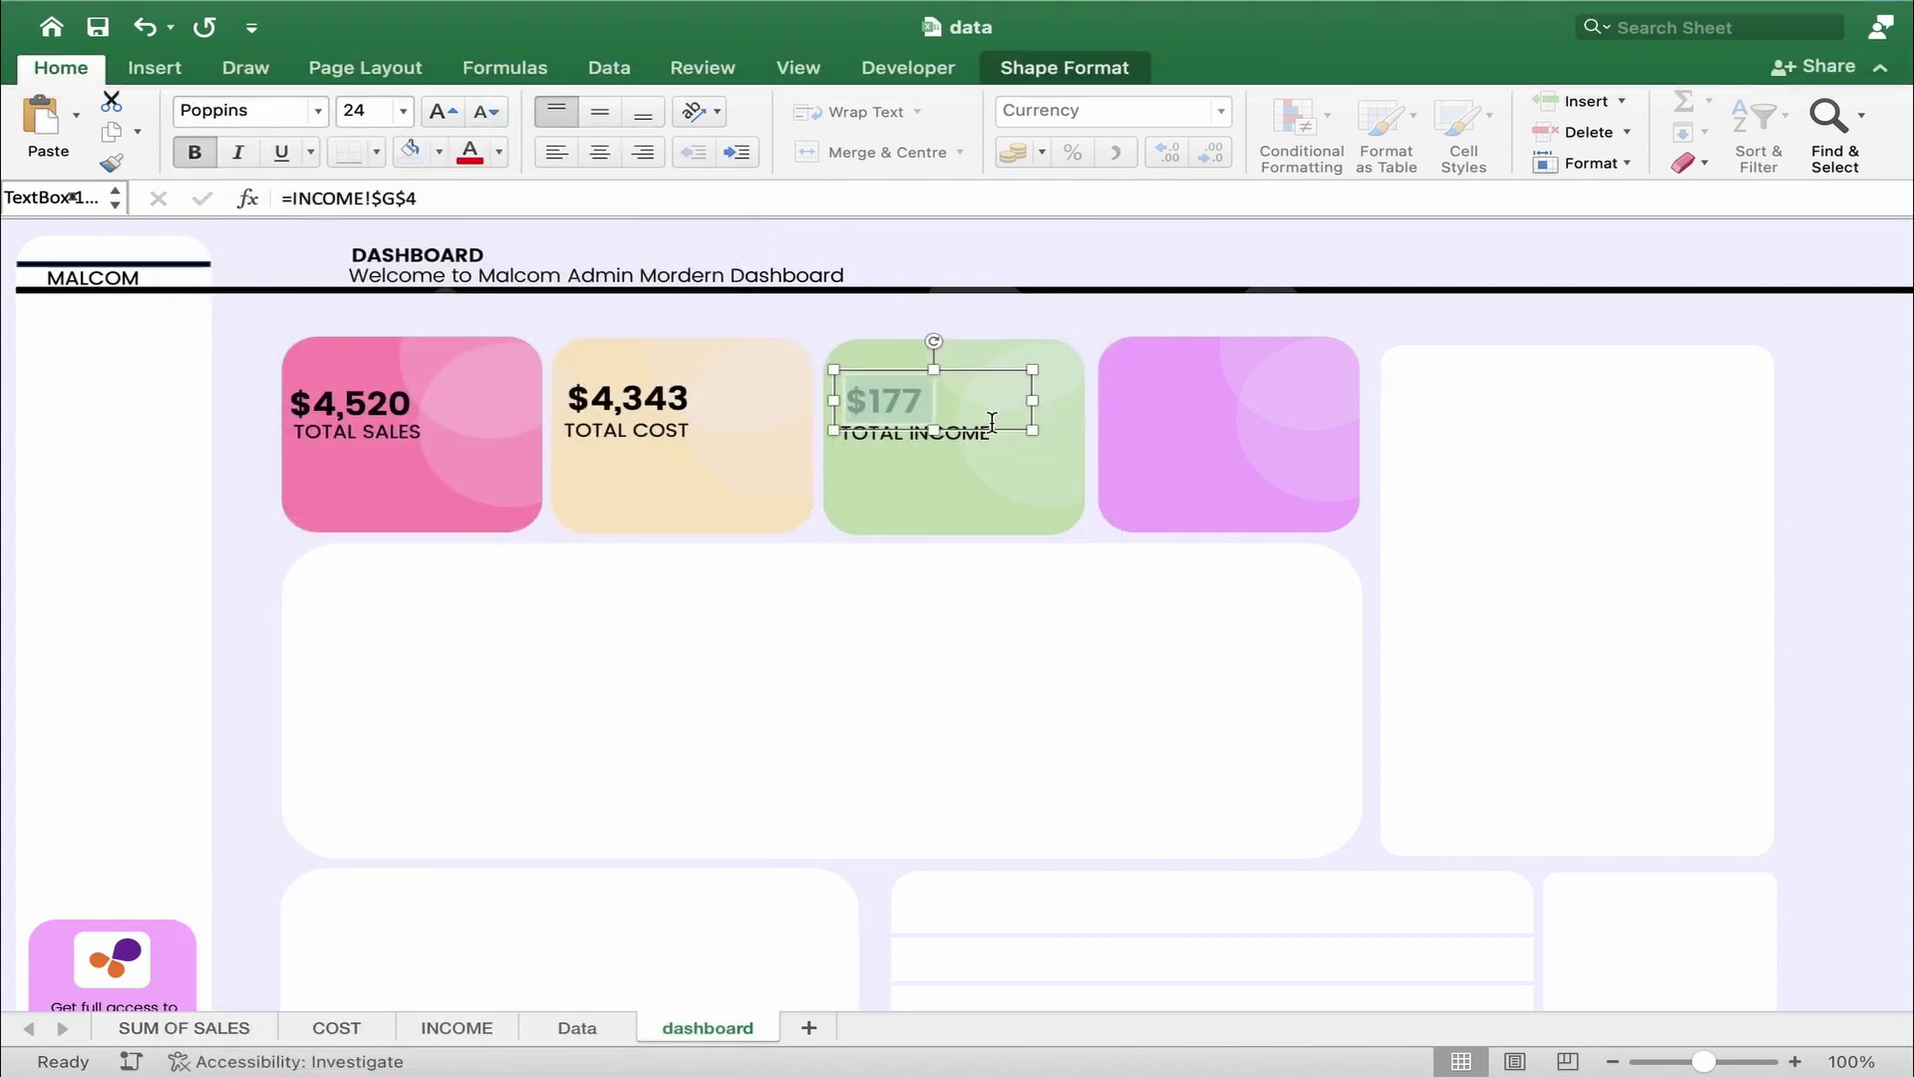
left_click_drag(999, 429, 1015, 430)
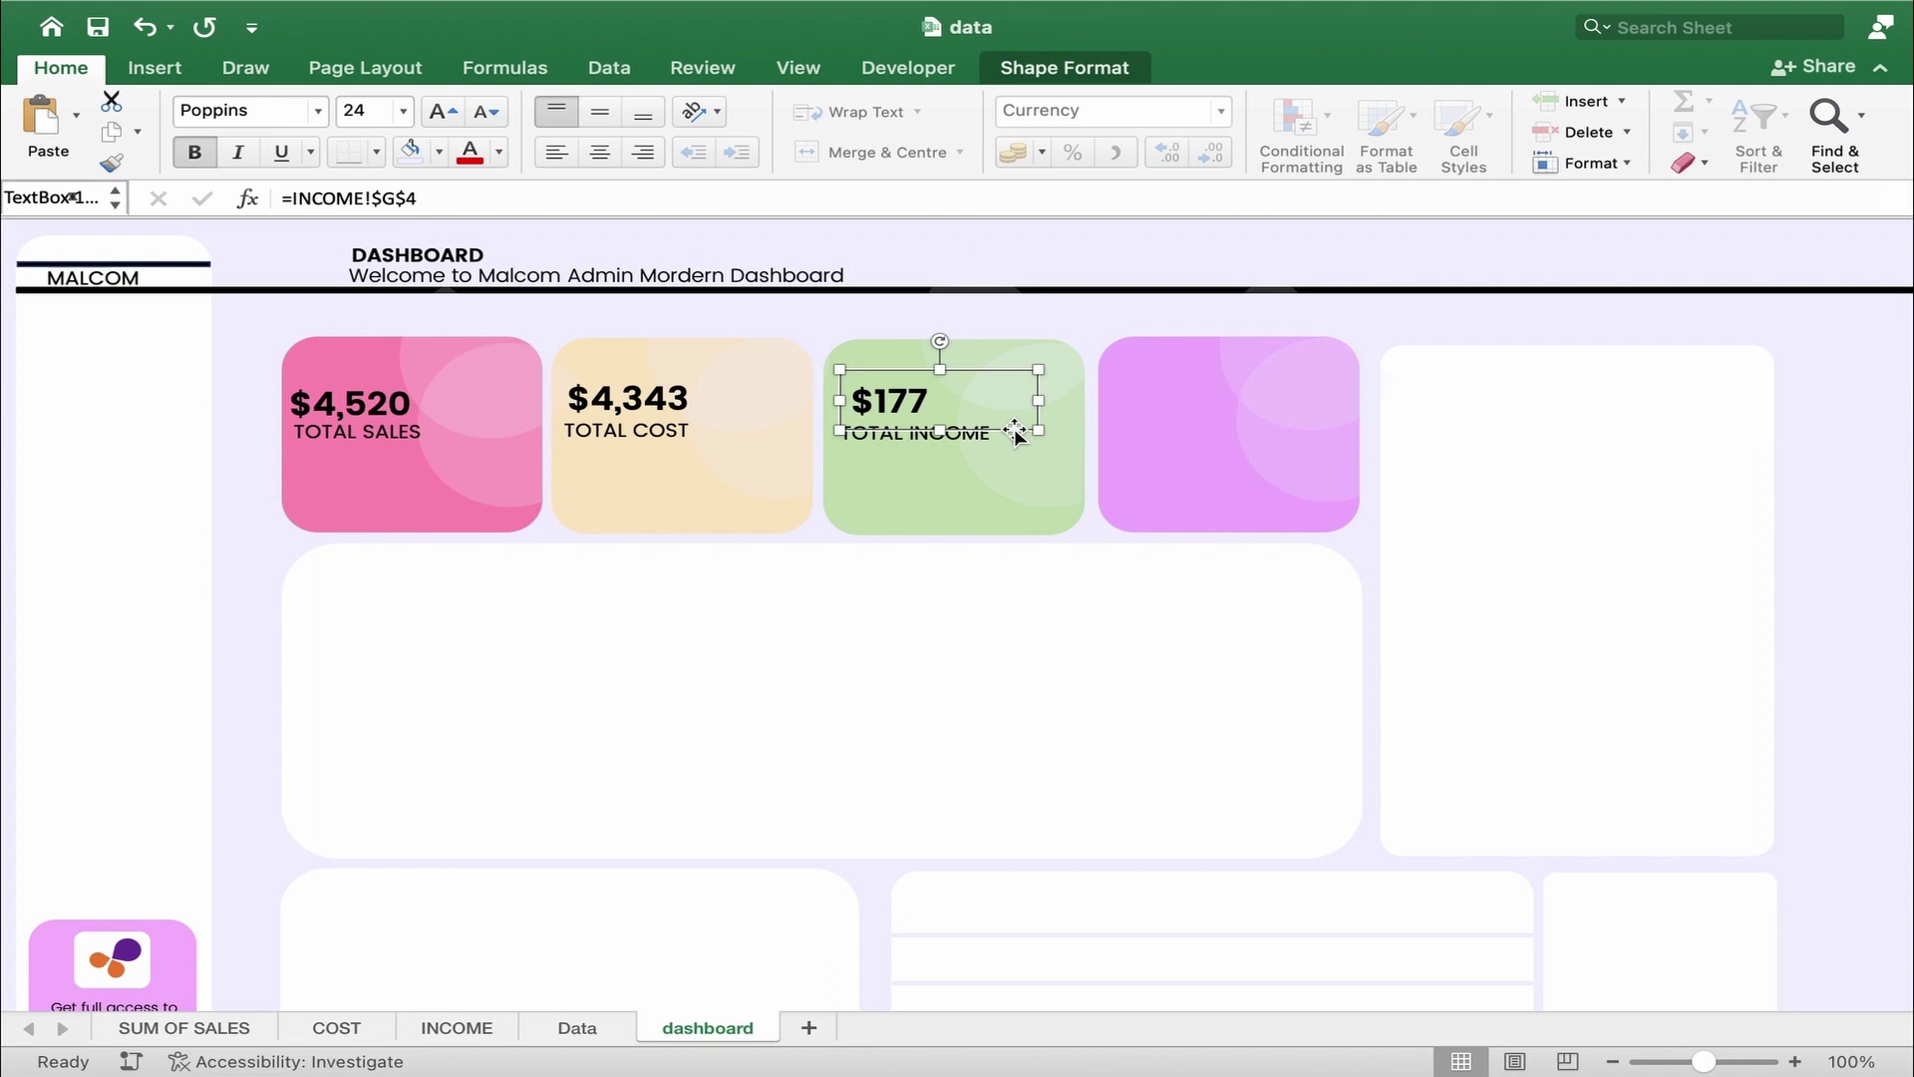
- Duplicate the TOTAL INCOME label onto the purple card and change the copy's text to TOTAL TAX
left_click(1207, 408)
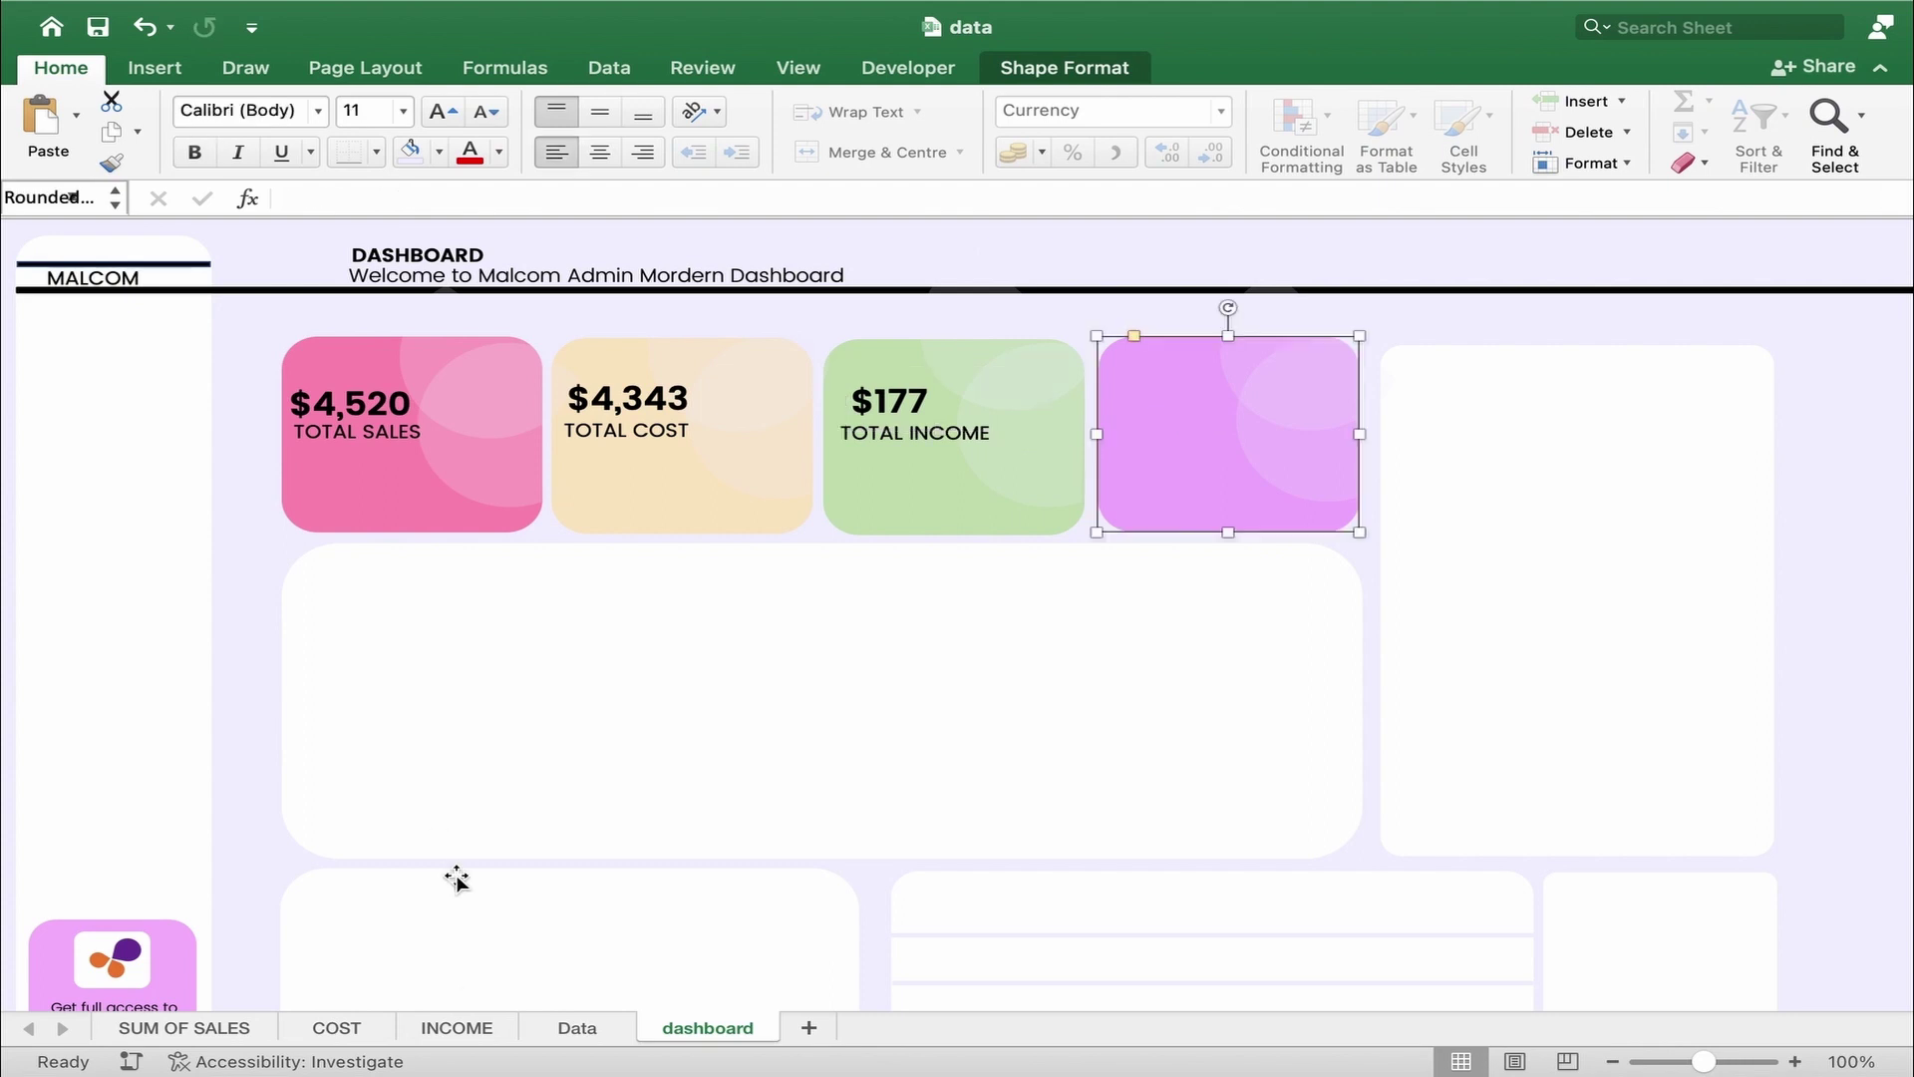
left_click(900, 439)
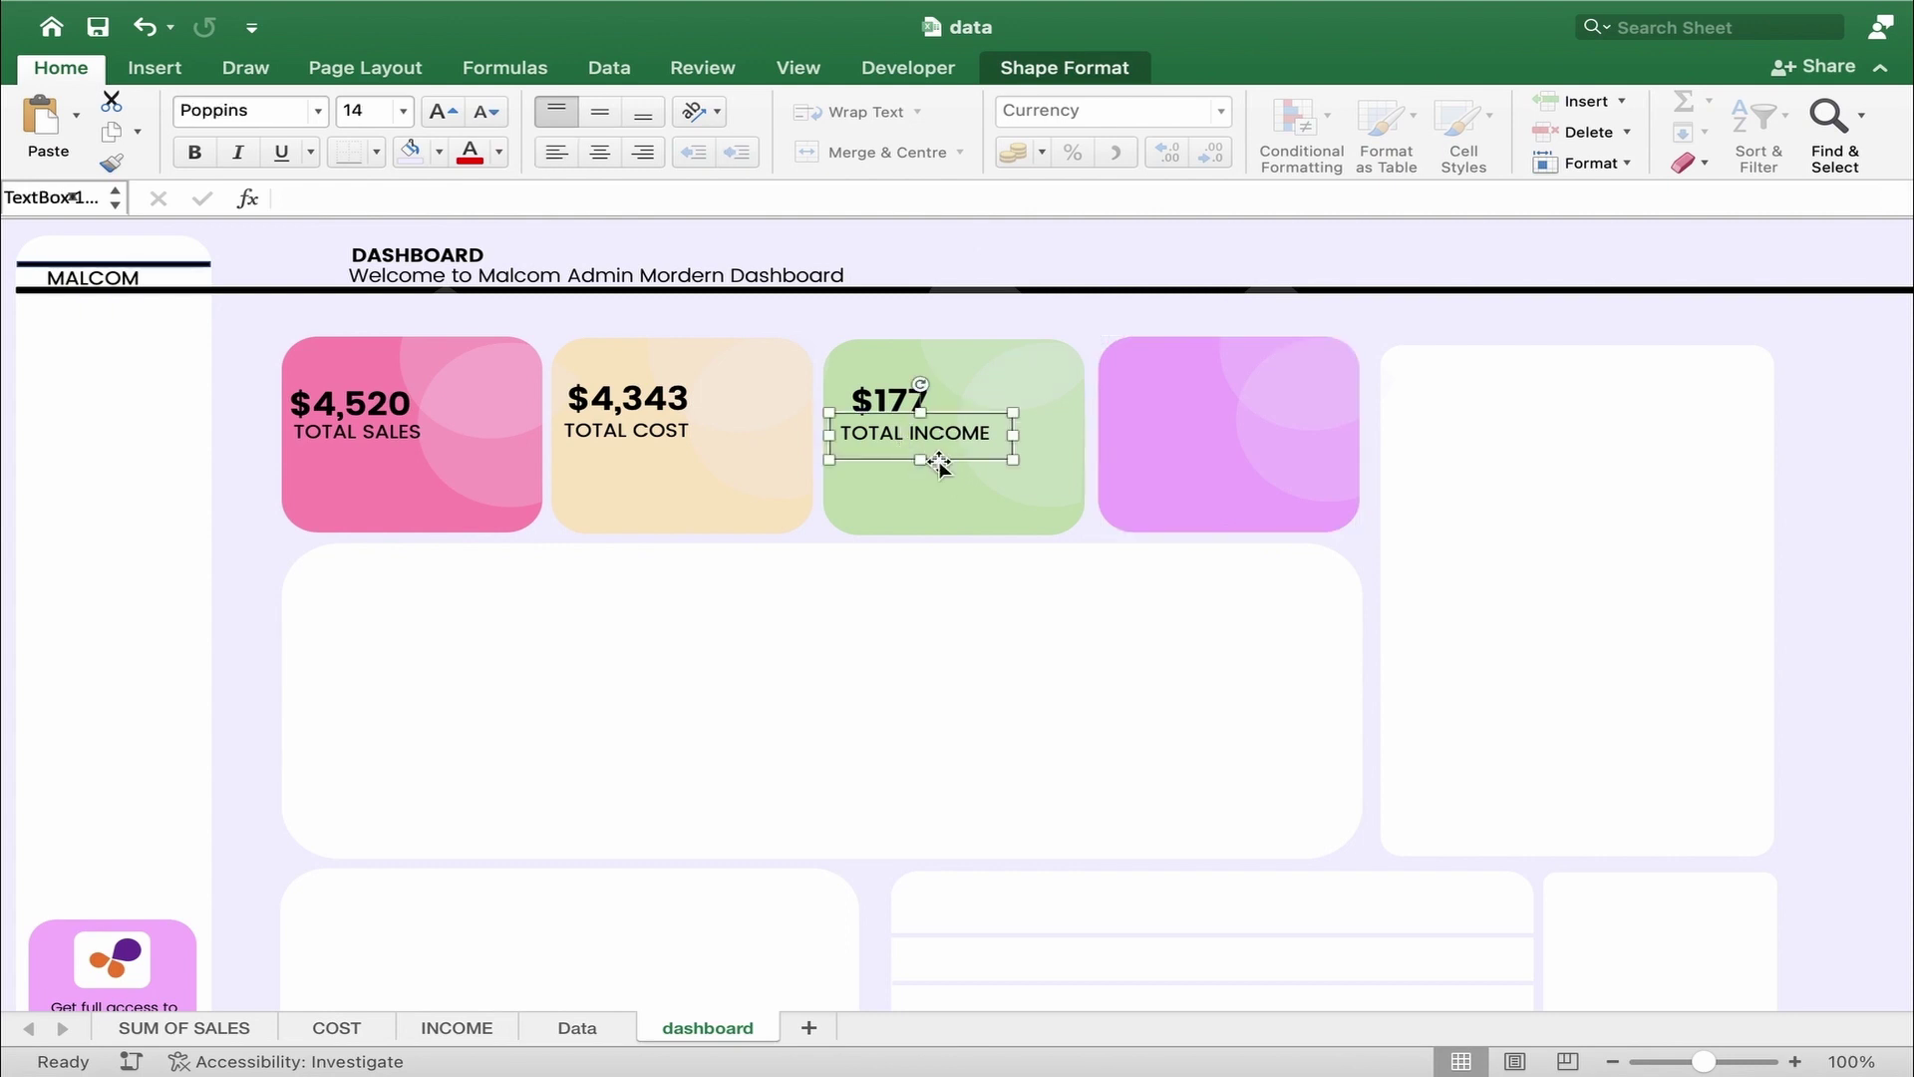
key("super+d")
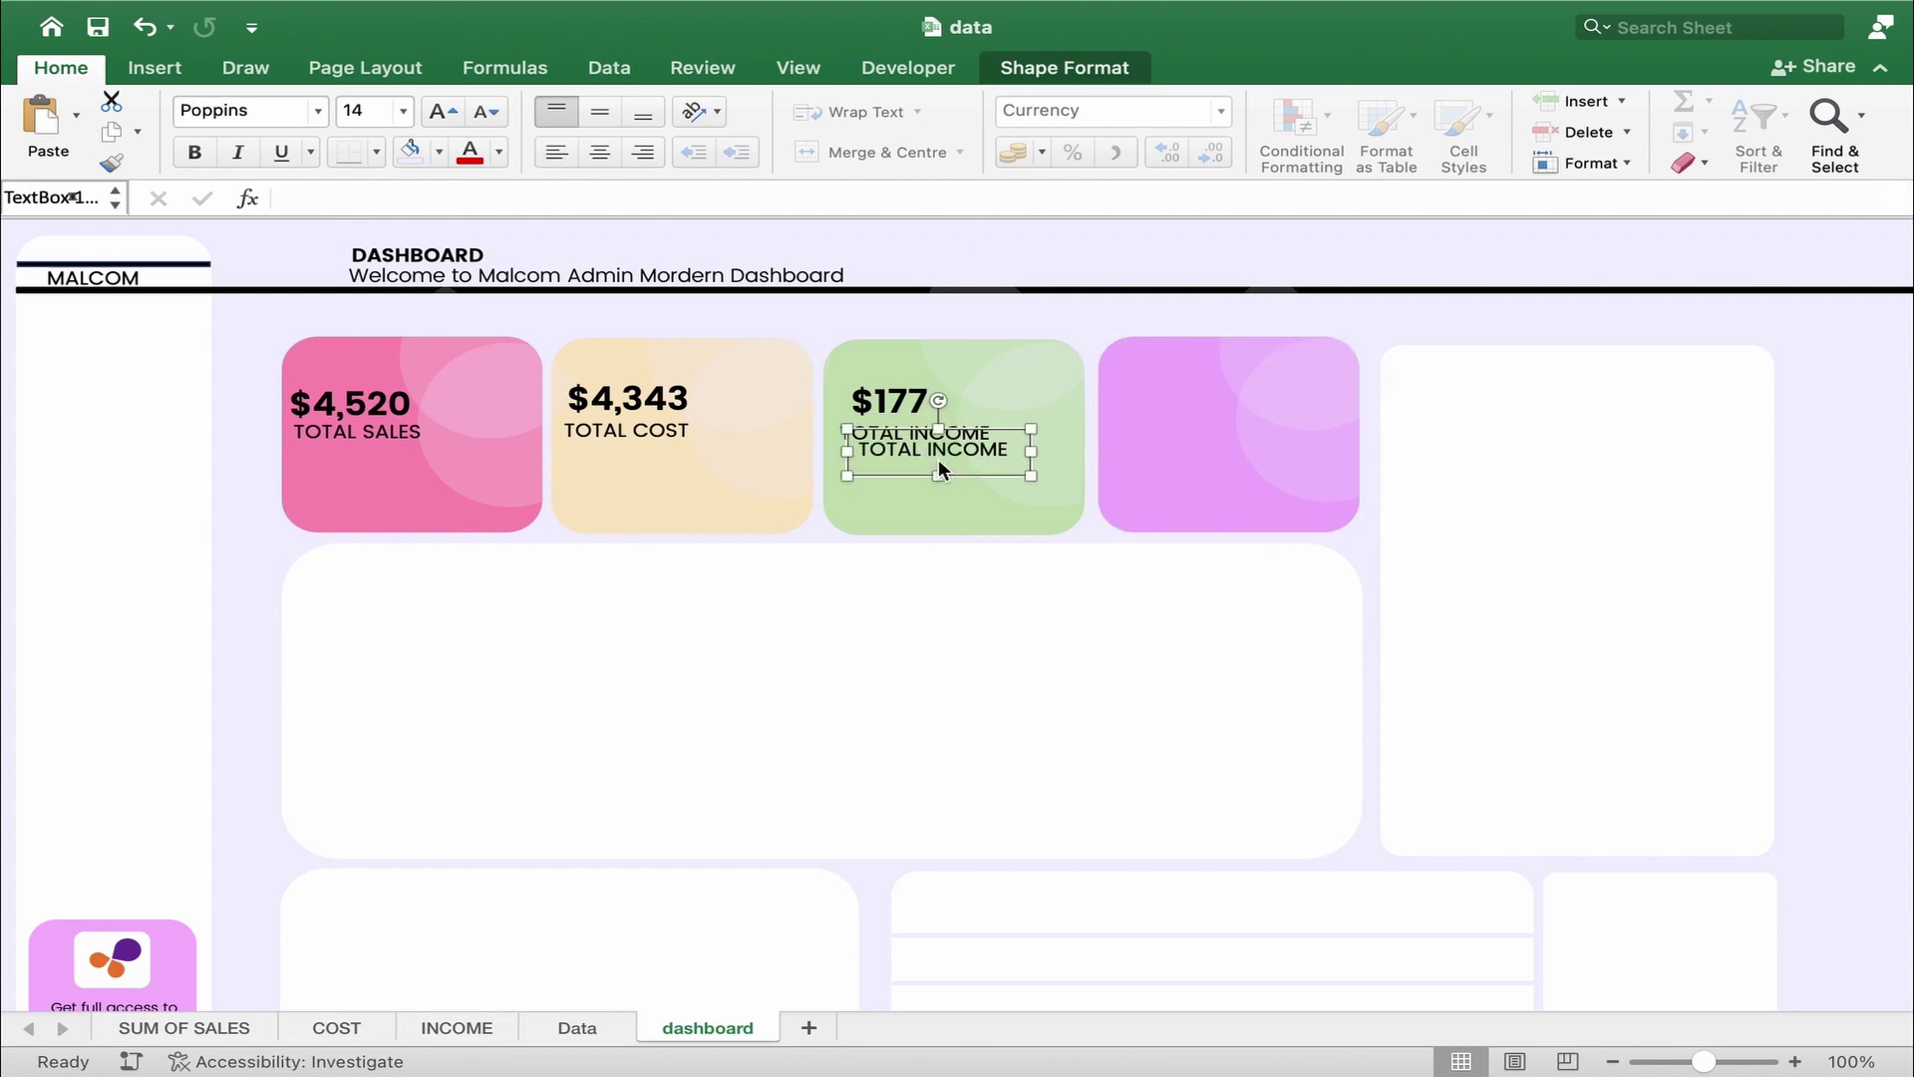
left_click_drag(896, 481, 1156, 462)
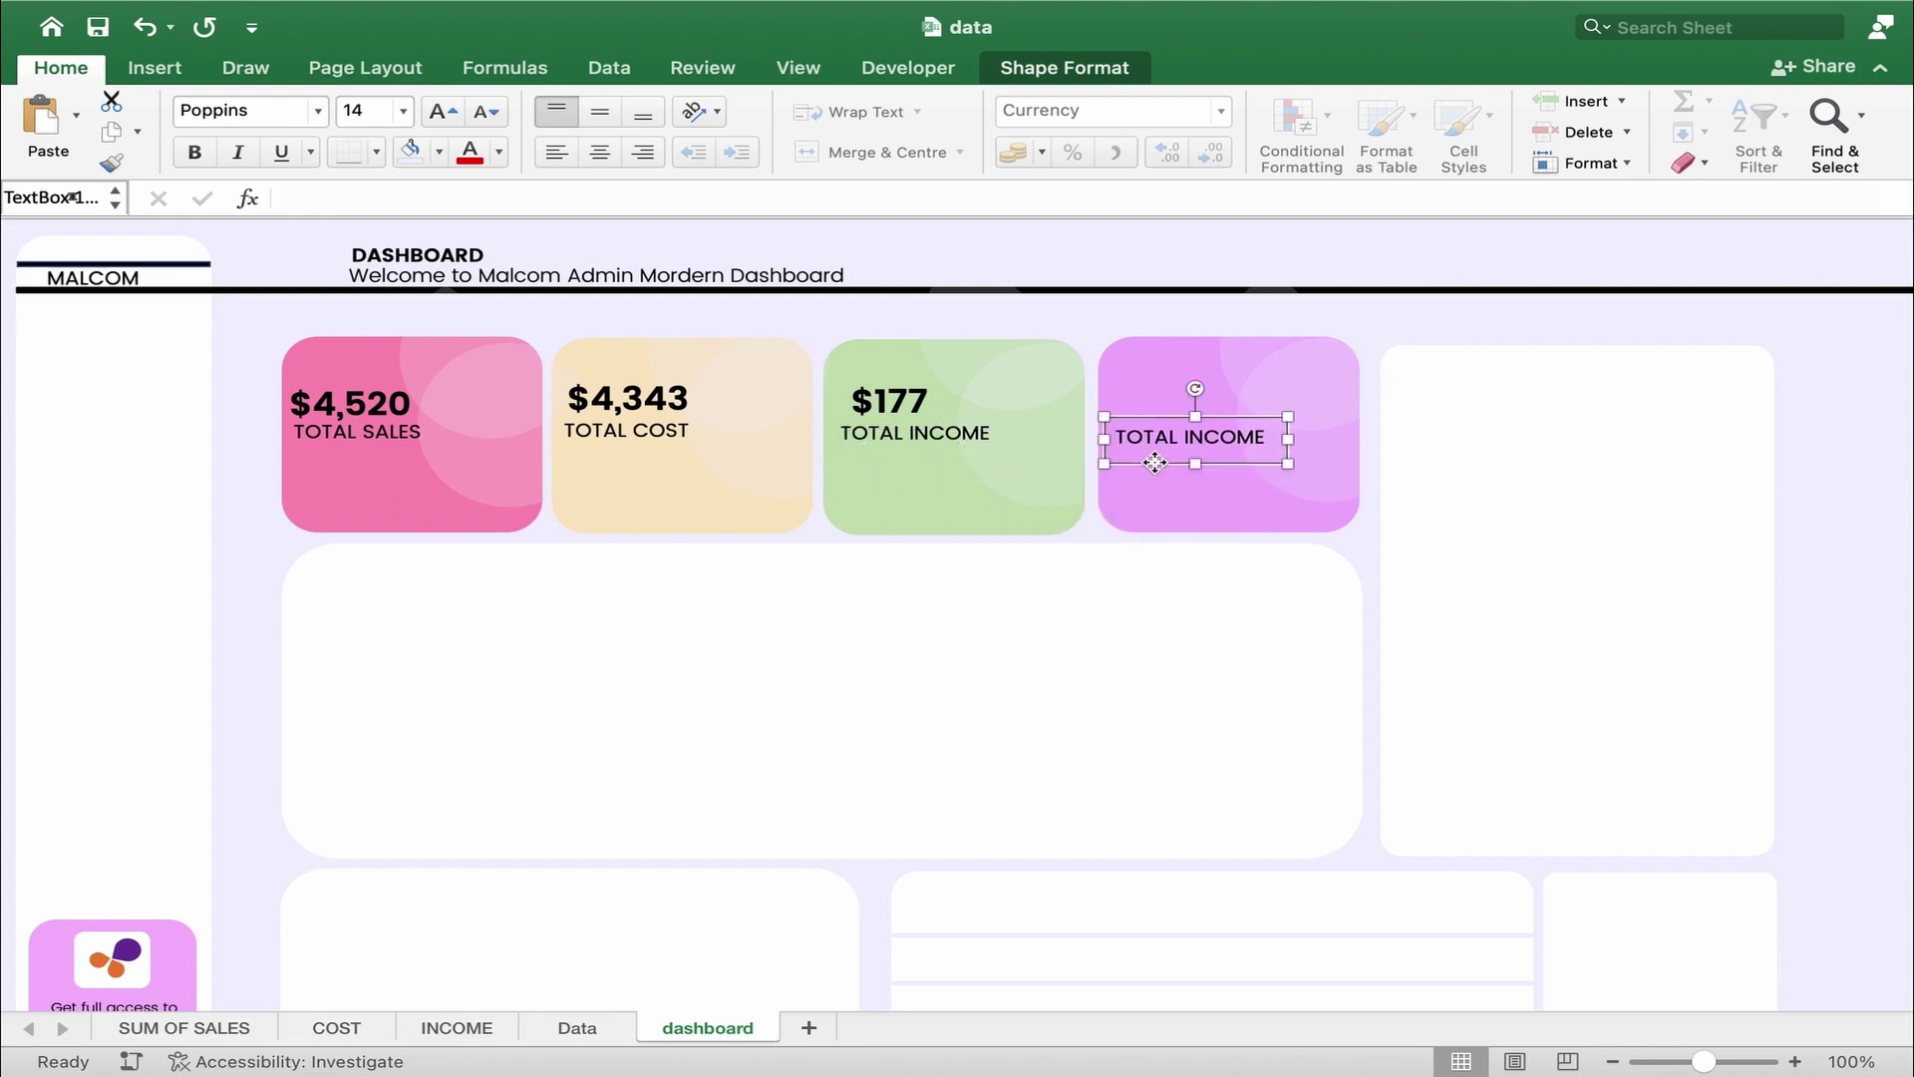
double_click(1240, 440)
type("TAX")
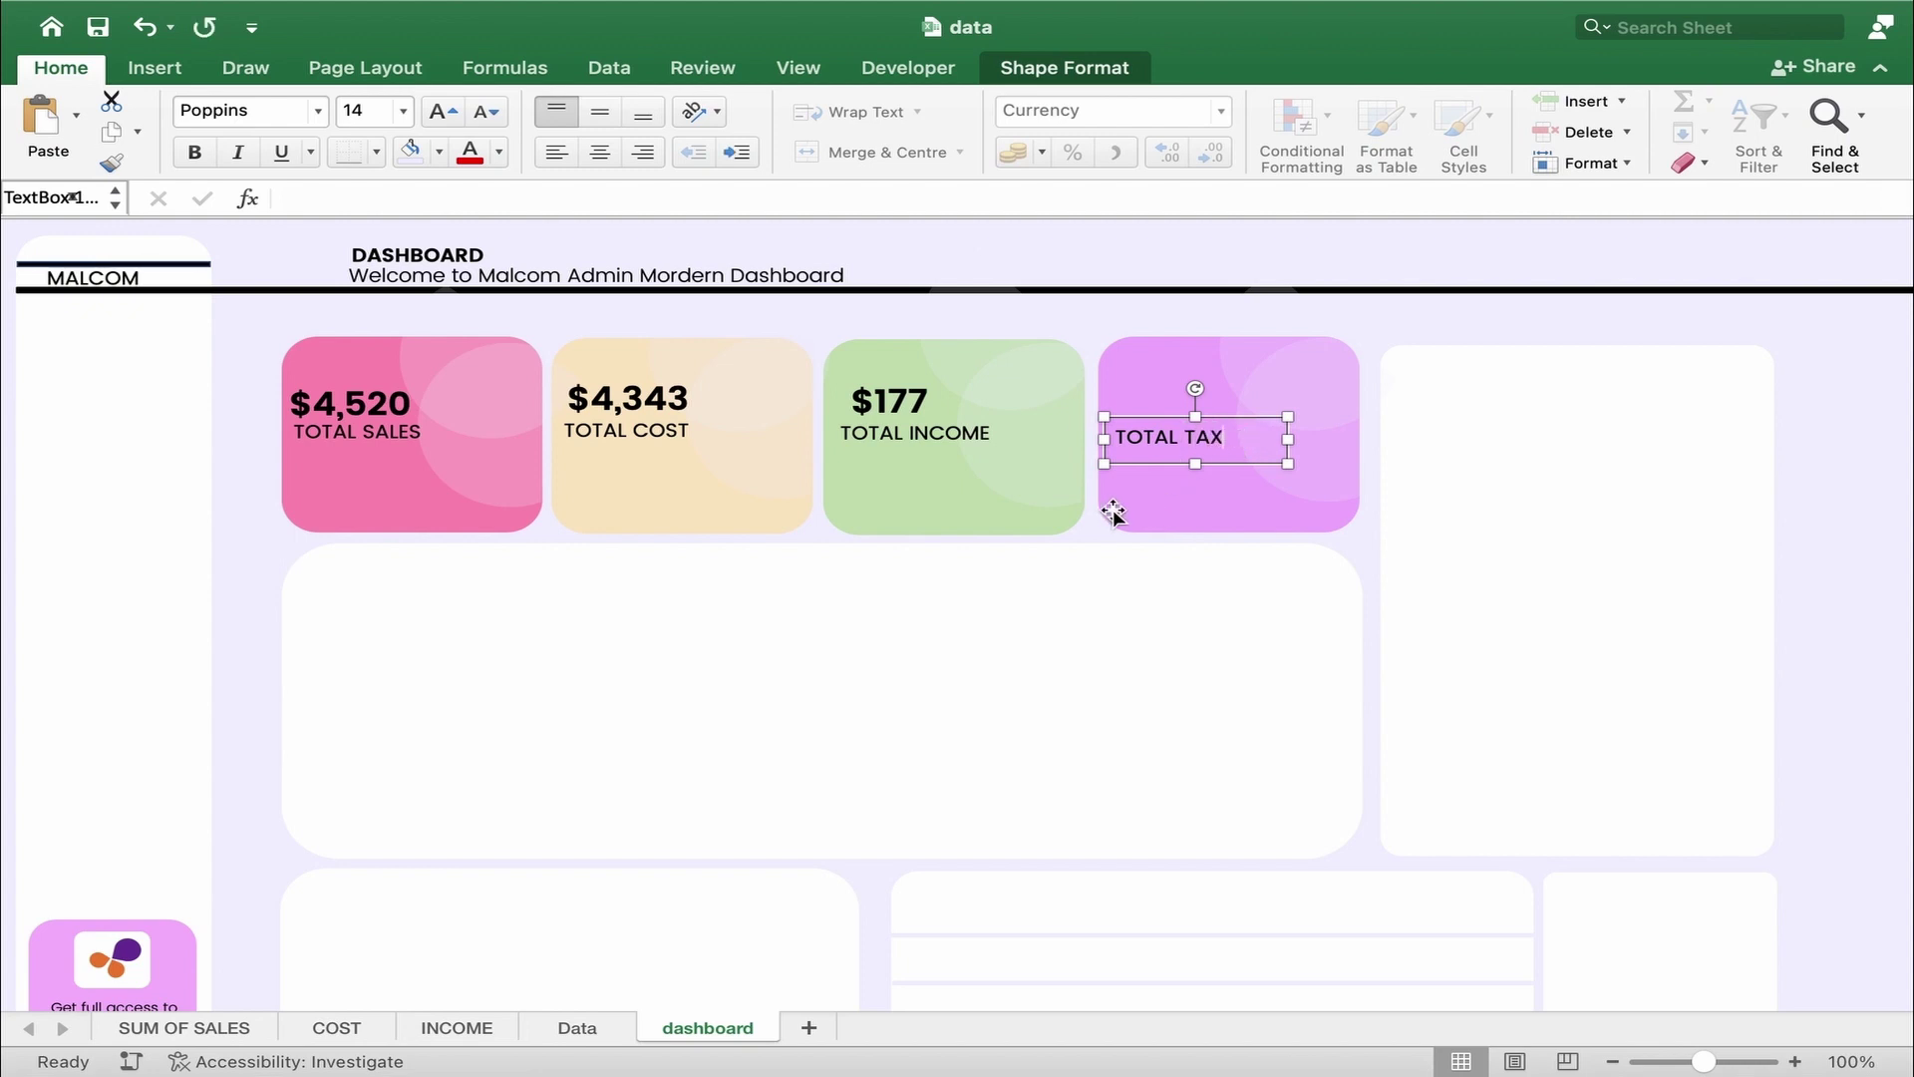
left_click(1143, 506)
- Duplicate the total income value box and place the copy above the TOTAL TAX label on the purple card
left_click(885, 401)
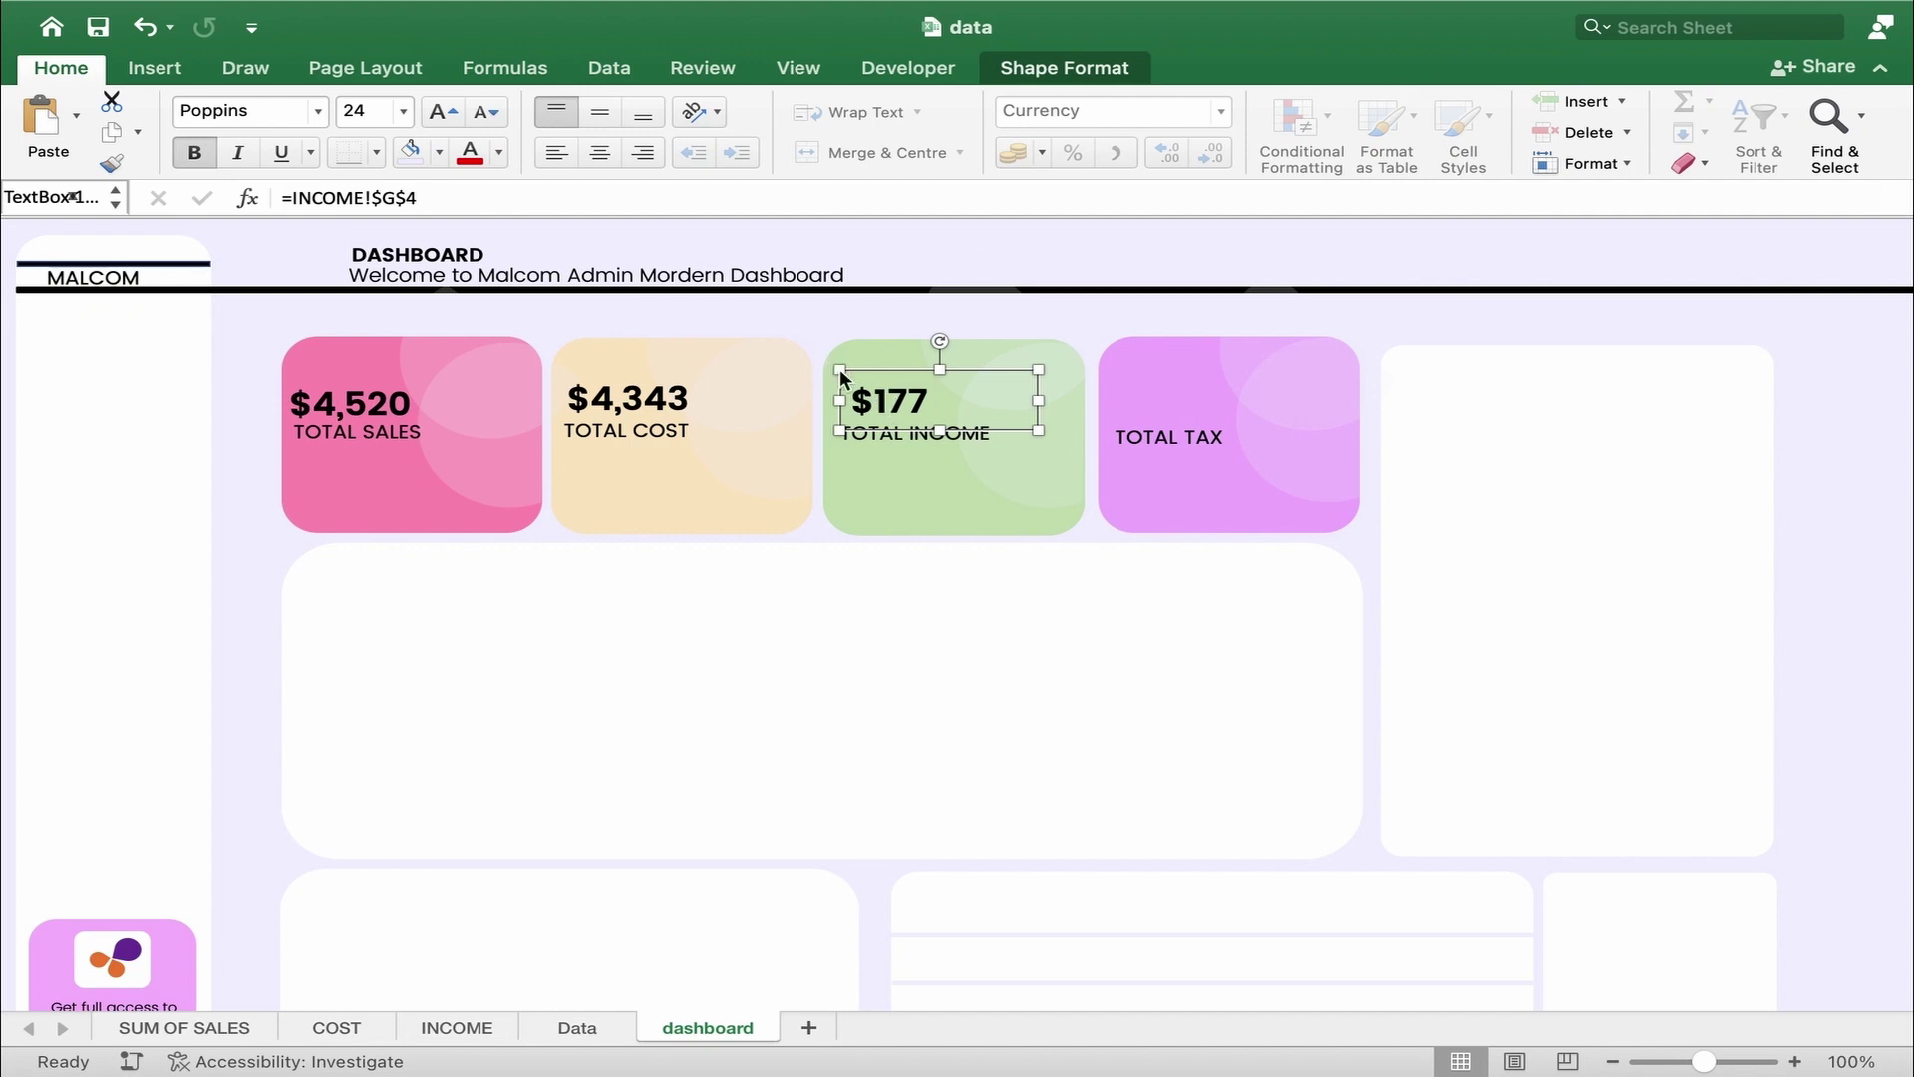
key("super+d")
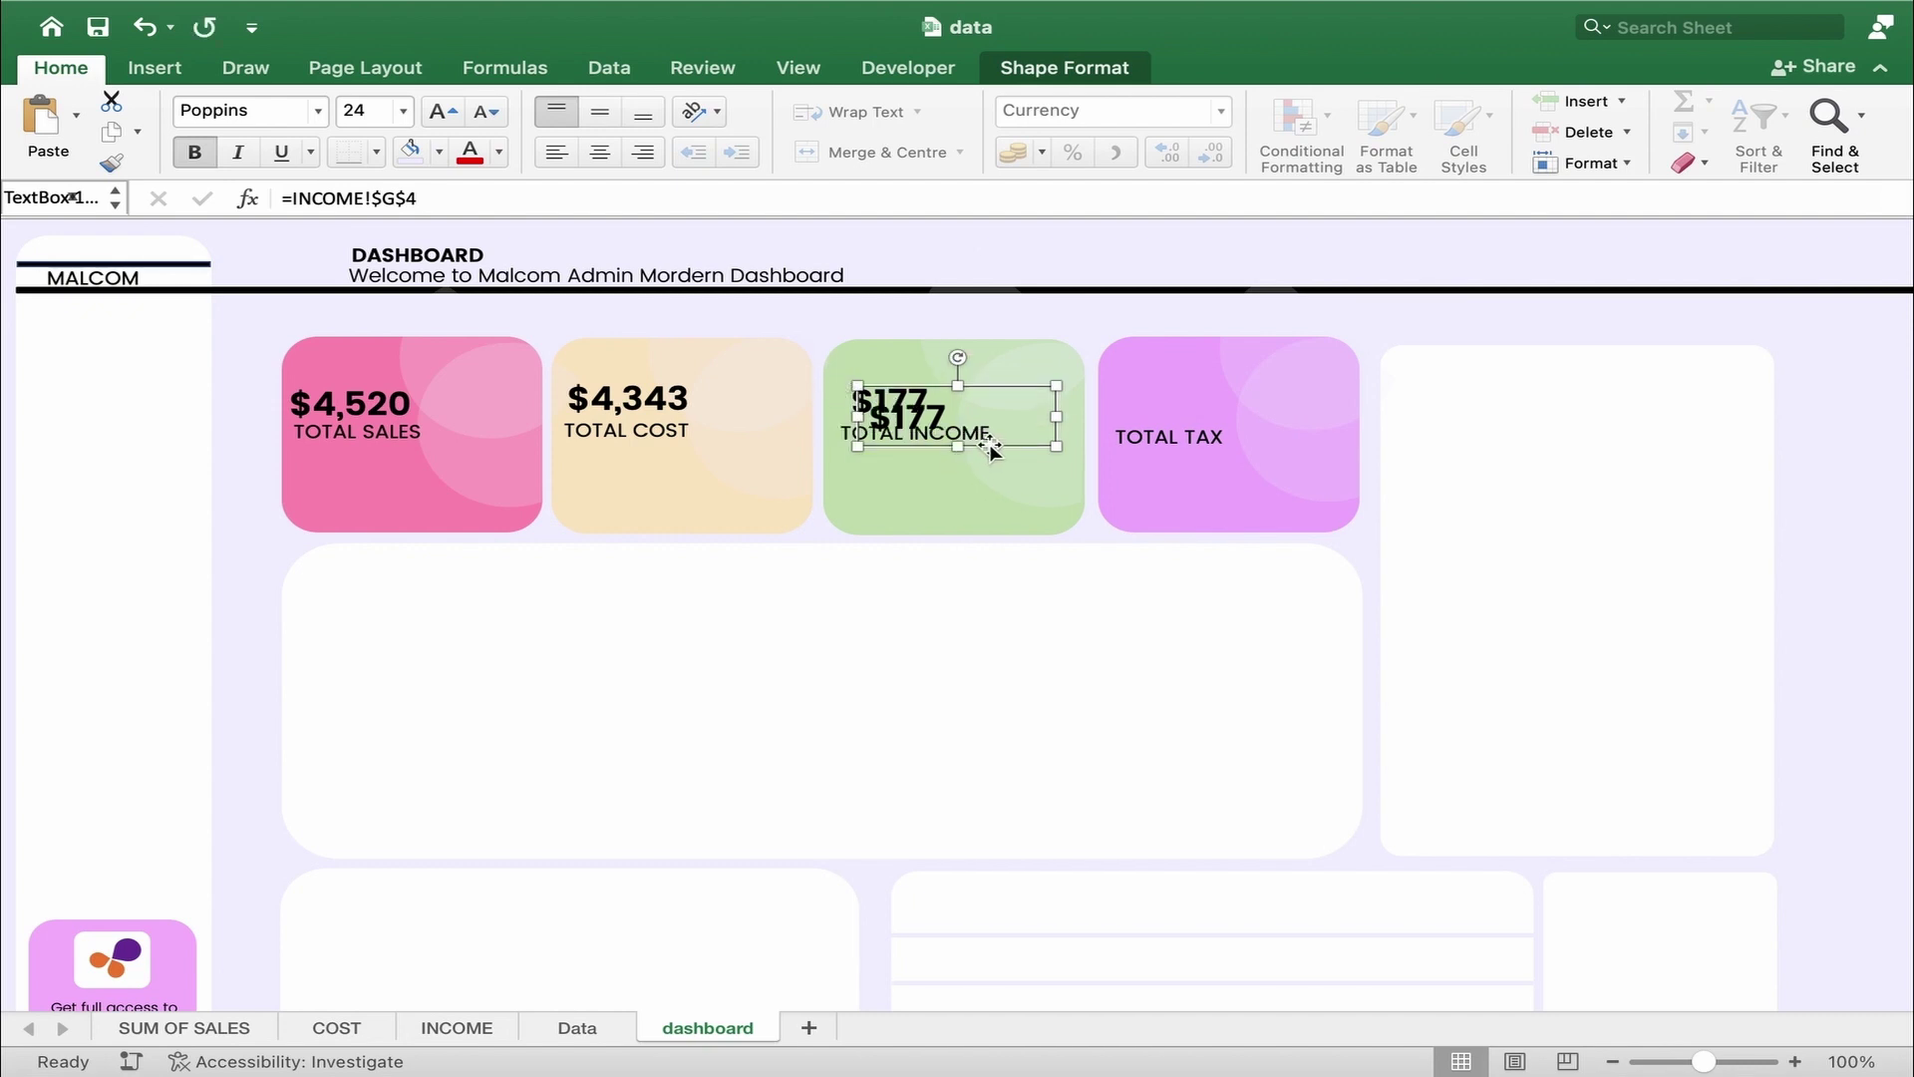
left_click_drag(990, 451, 1233, 433)
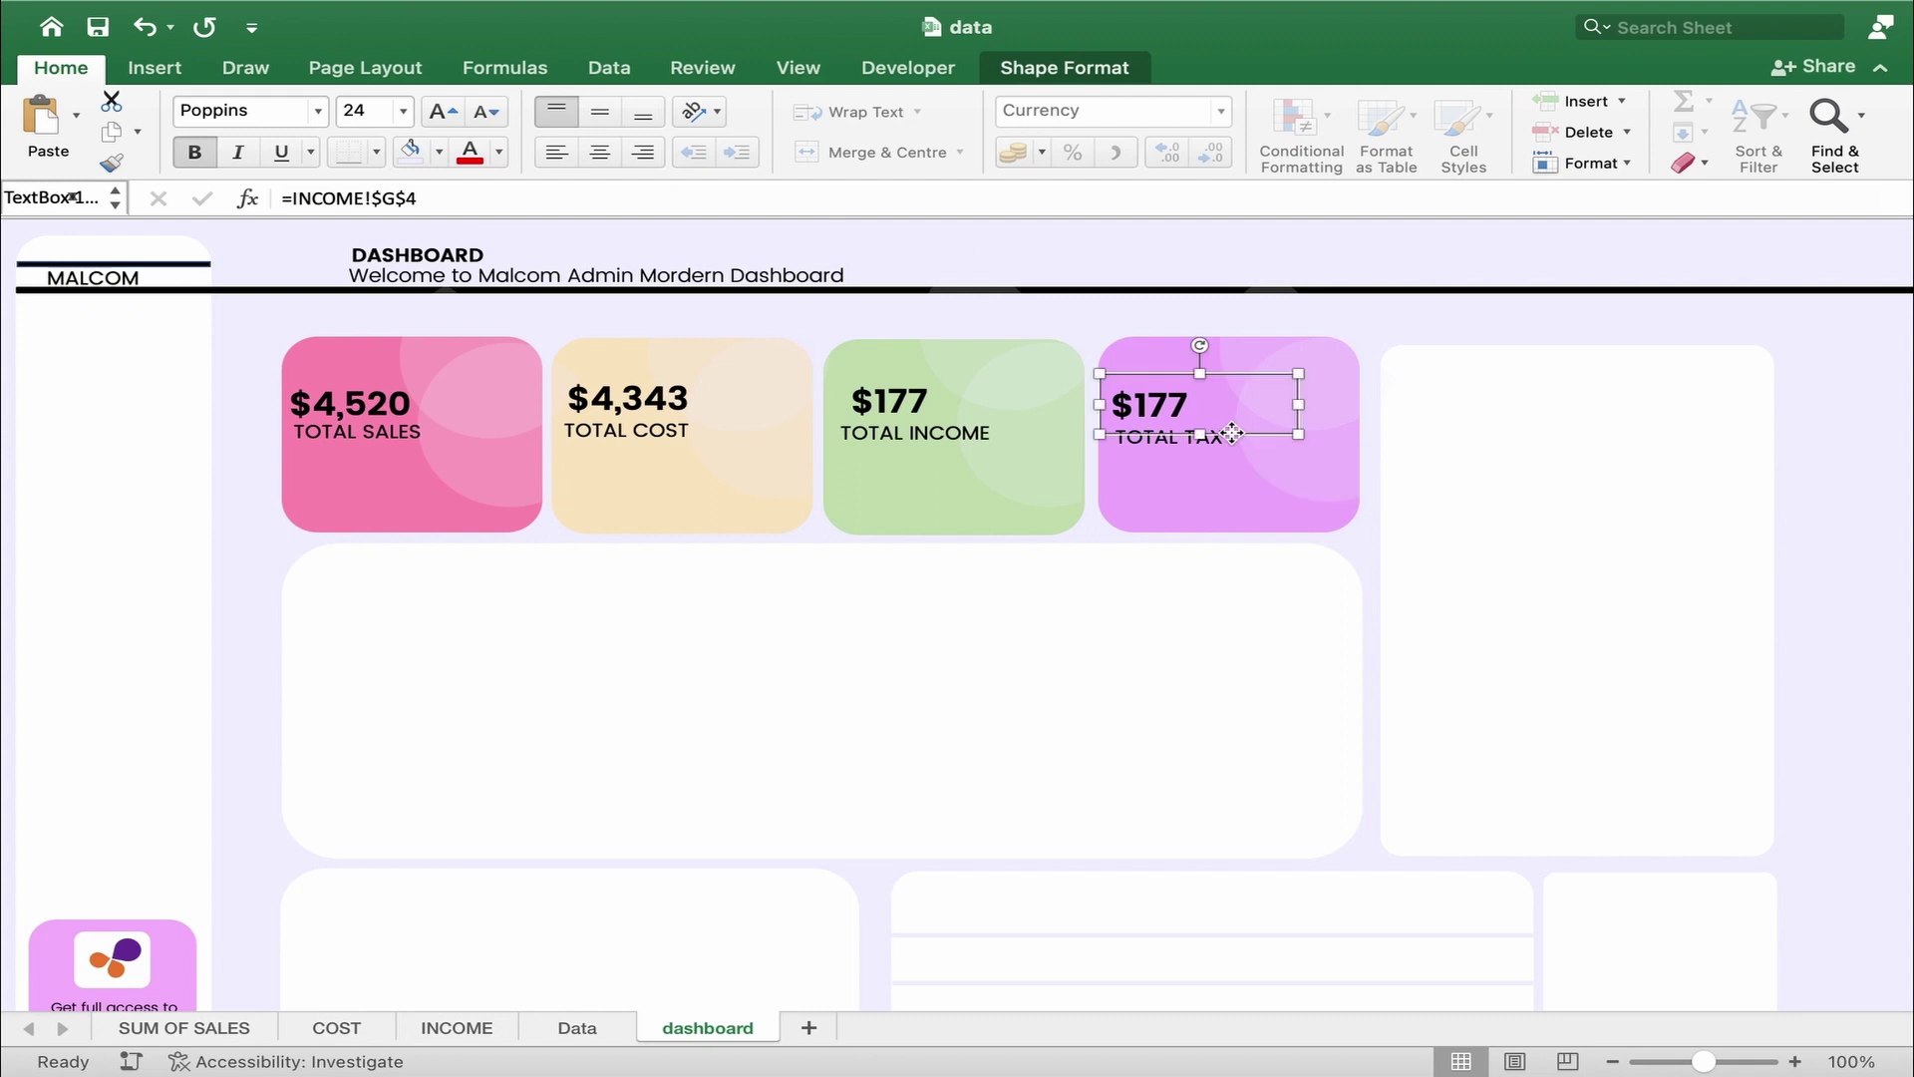
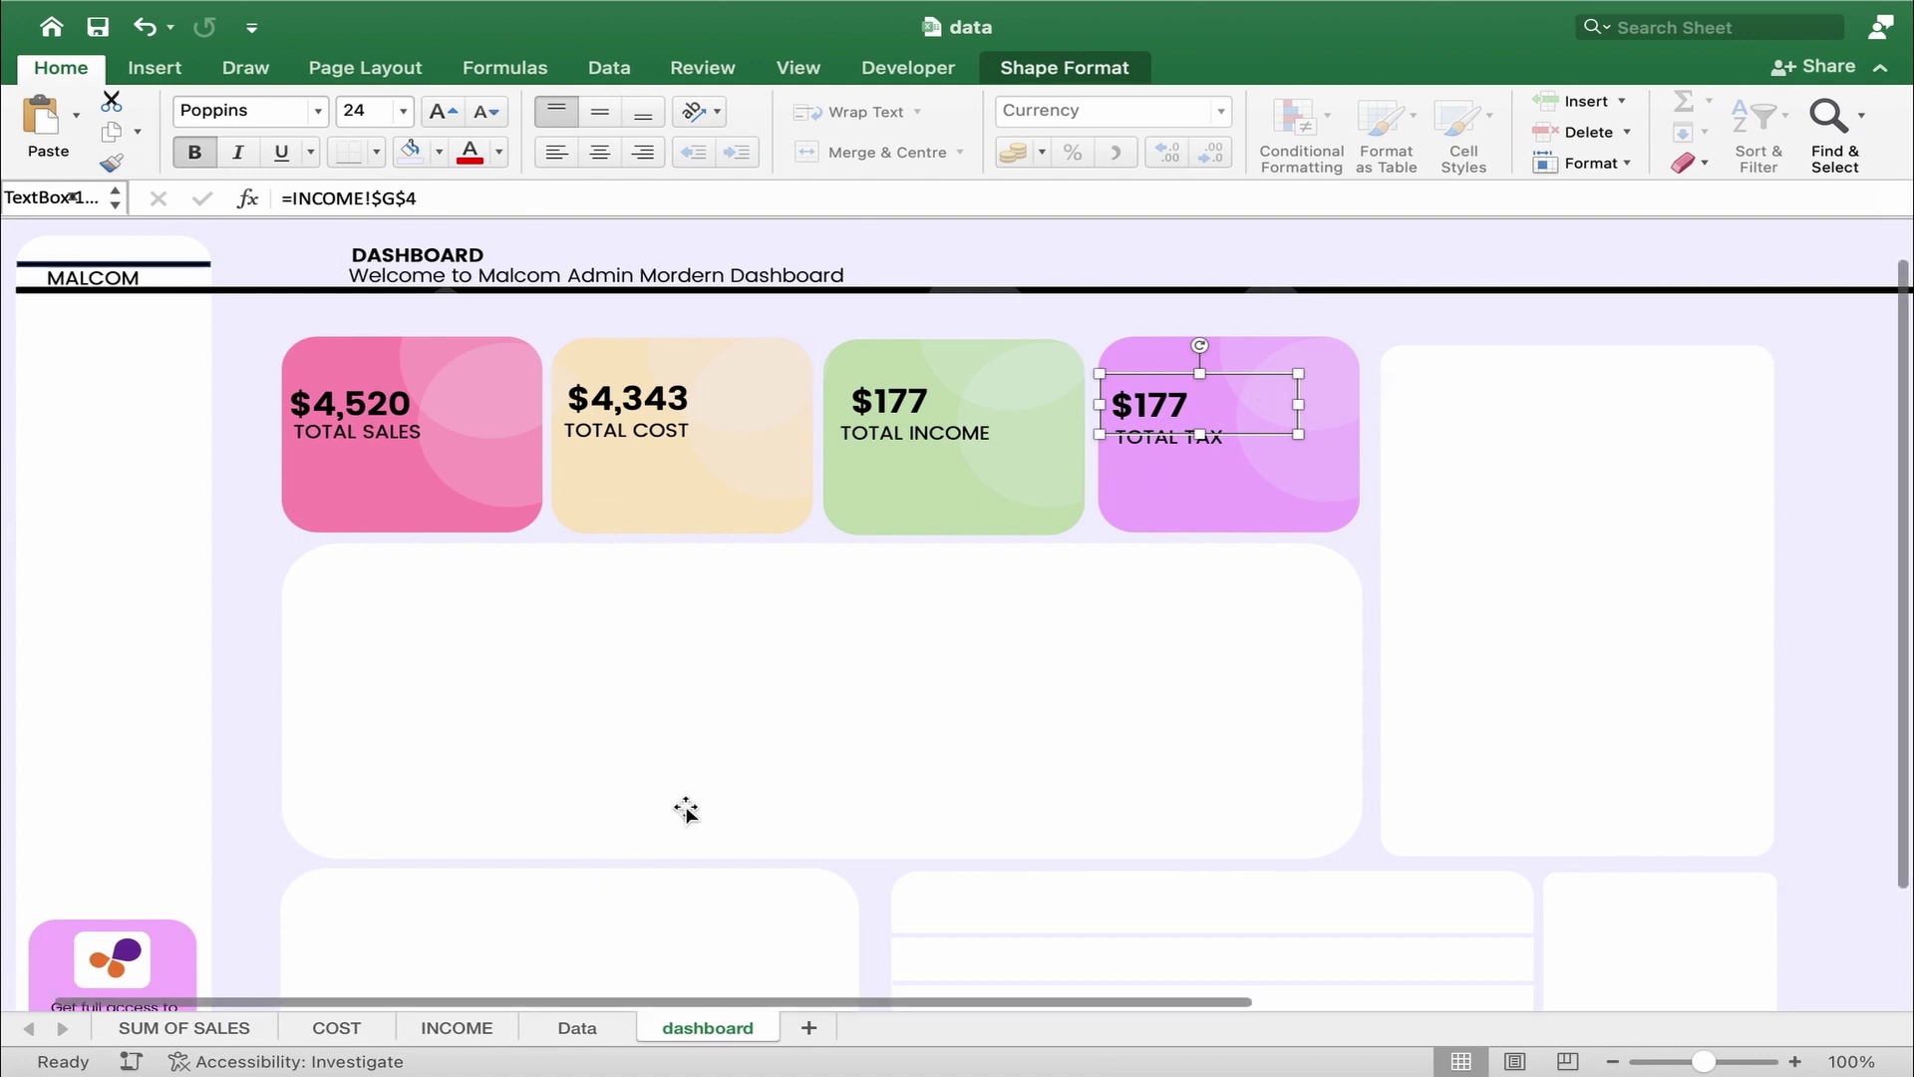
- Create a pivot table on a new worksheet from the range Data!$A$1:$T$9800
left_click(578, 1027)
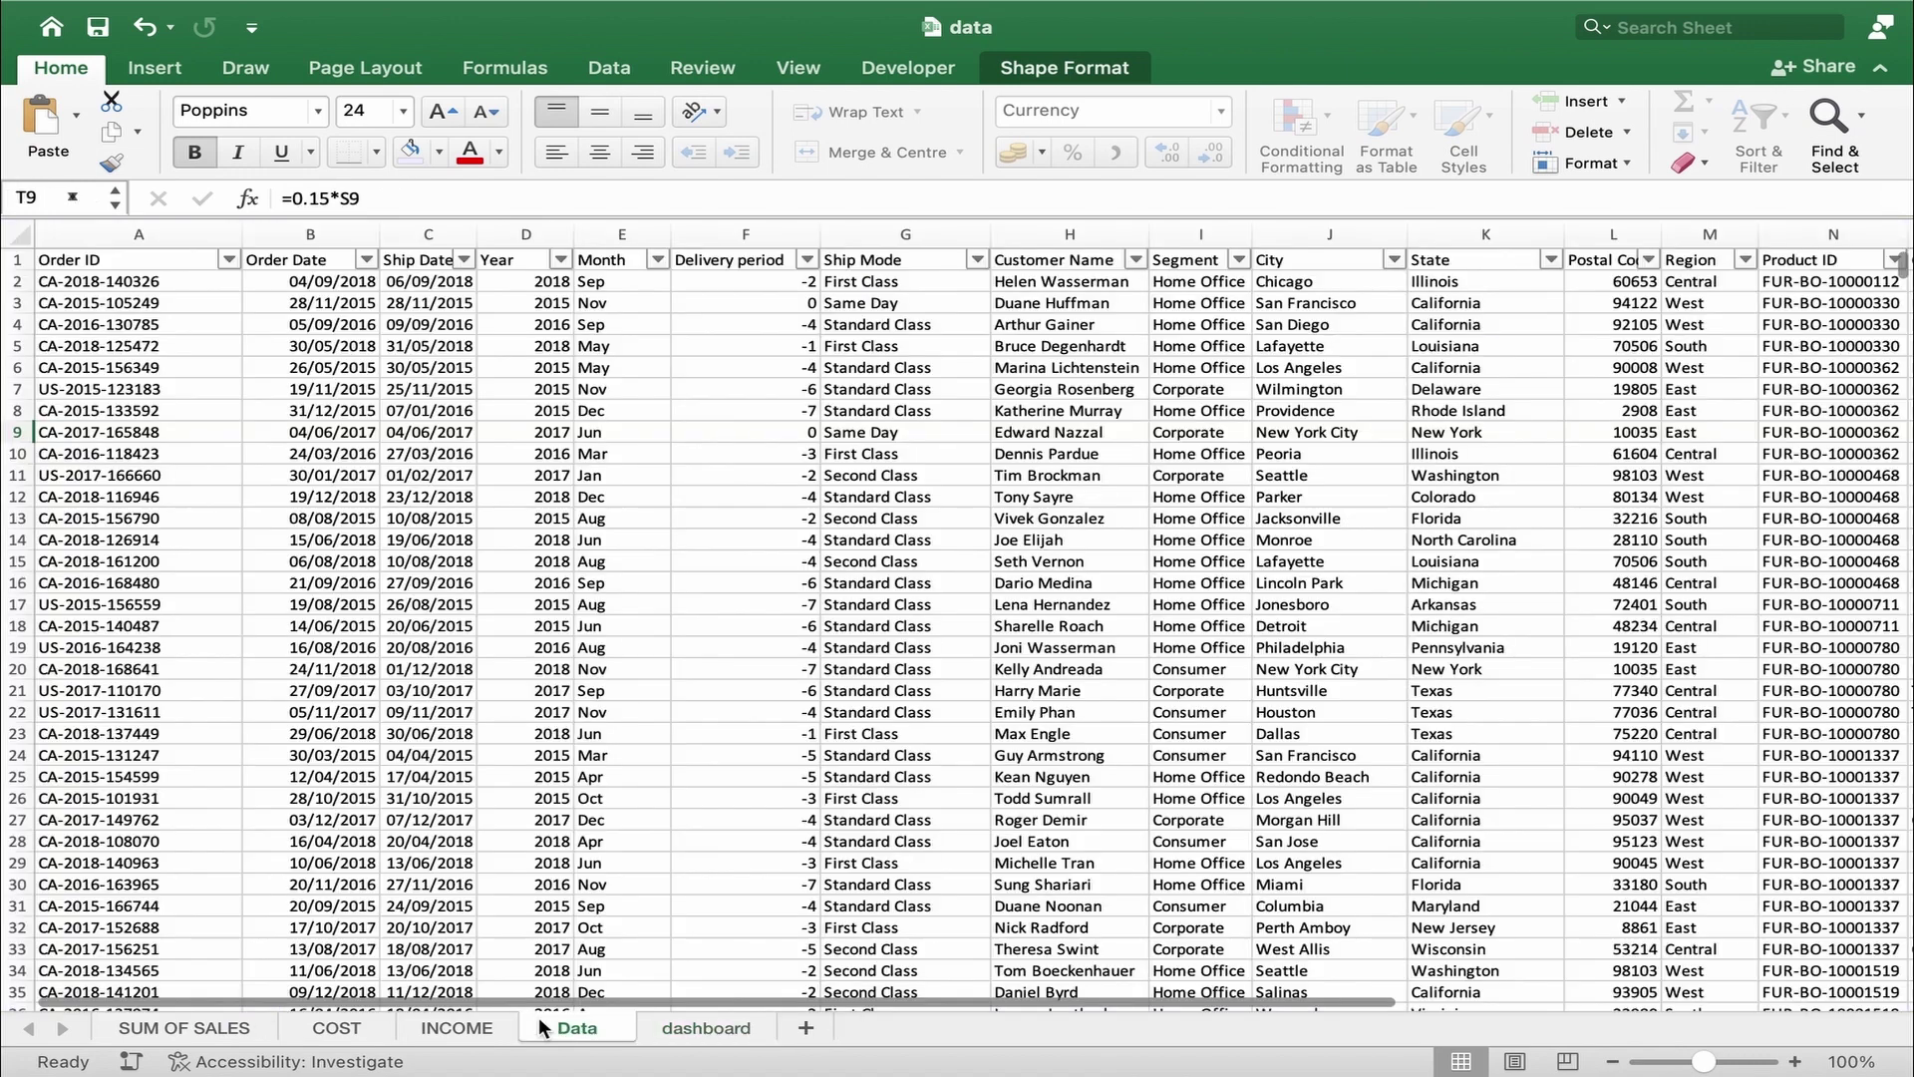
left_click(161, 68)
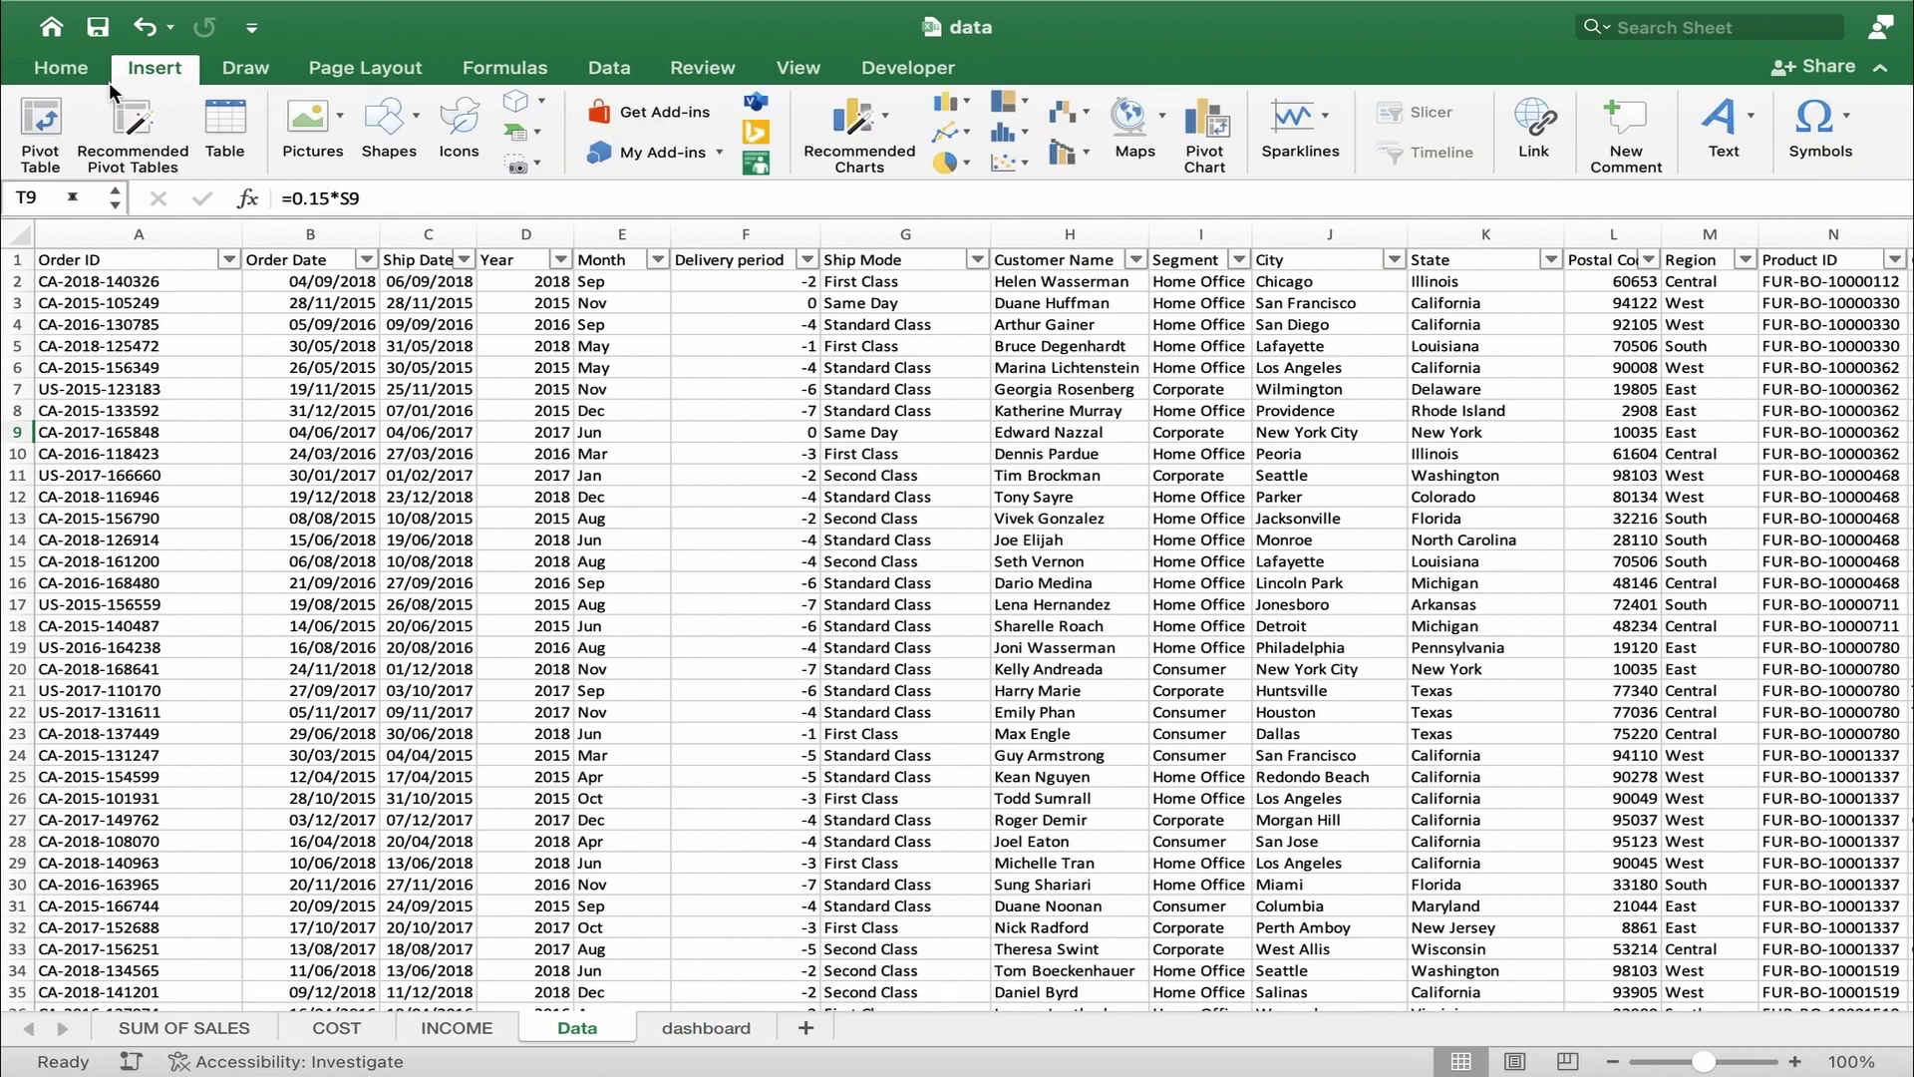
left_click(48, 117)
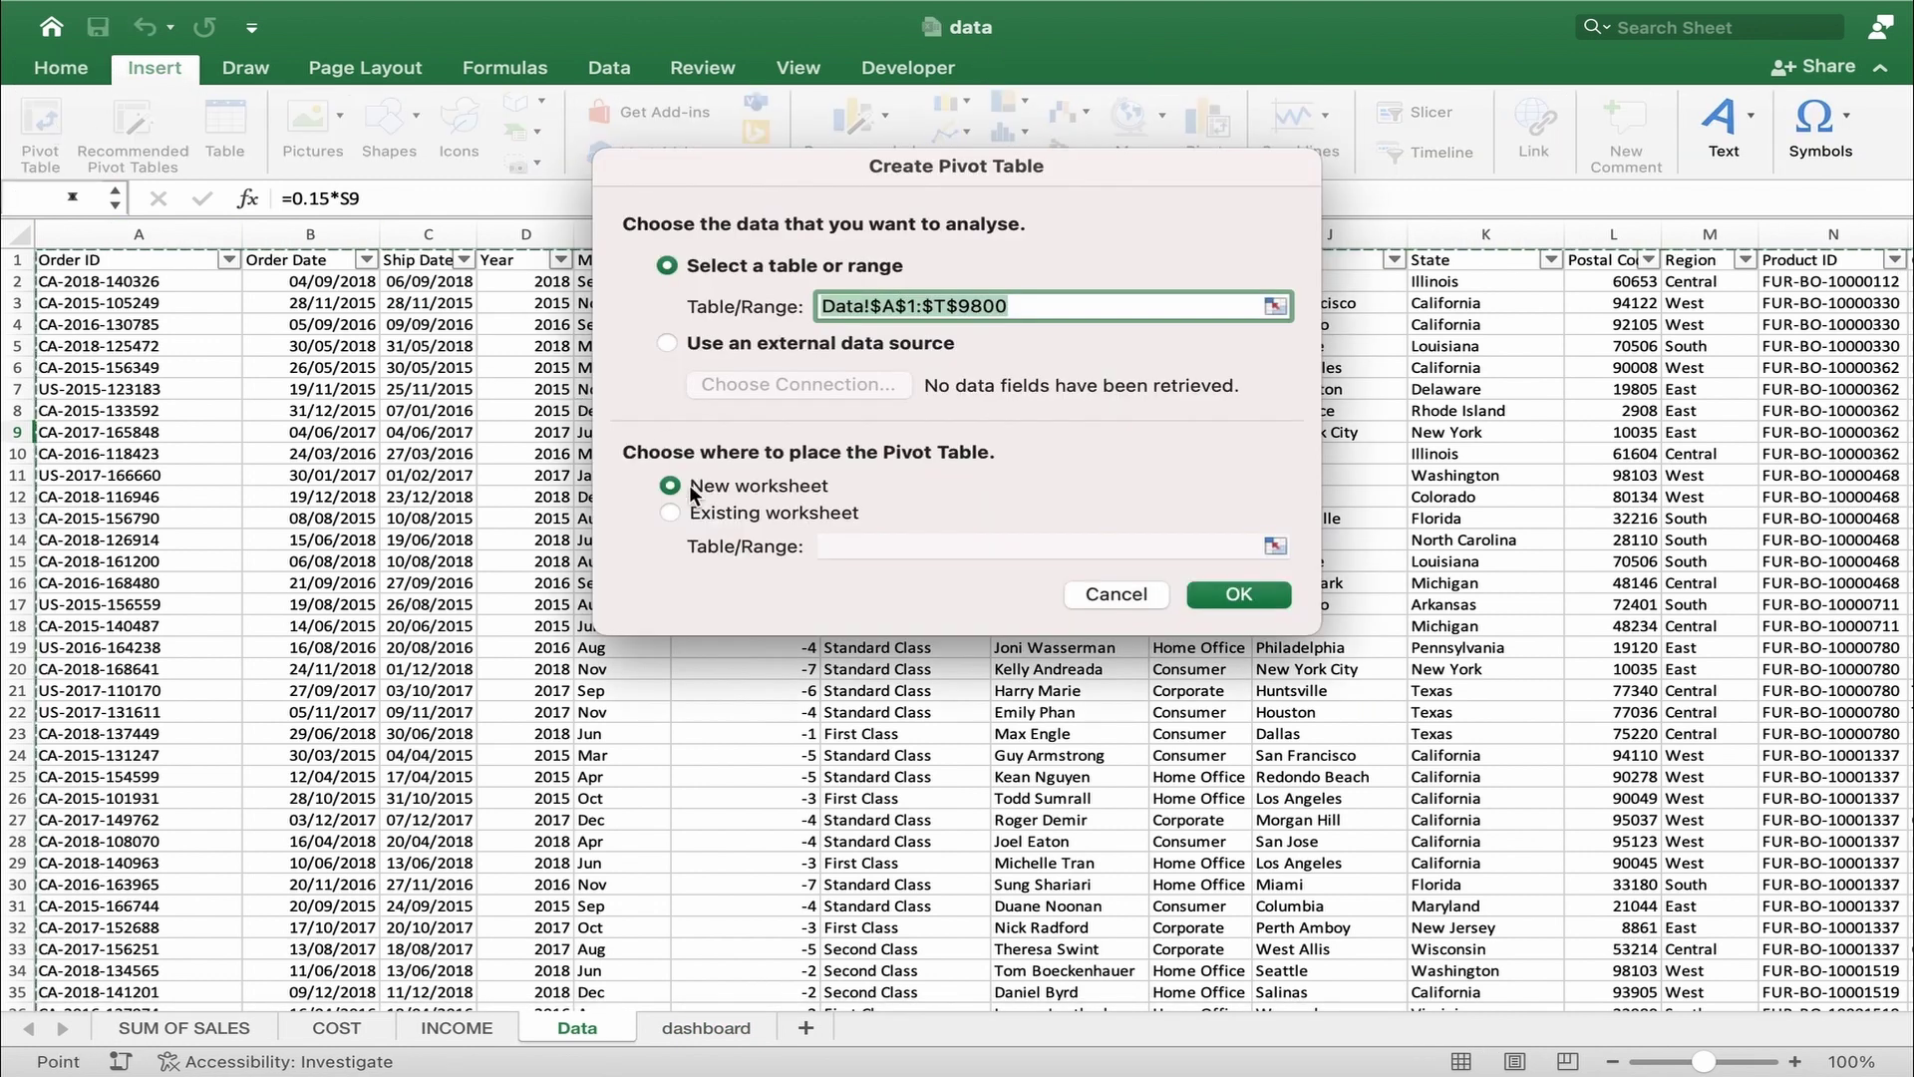
left_click(1255, 590)
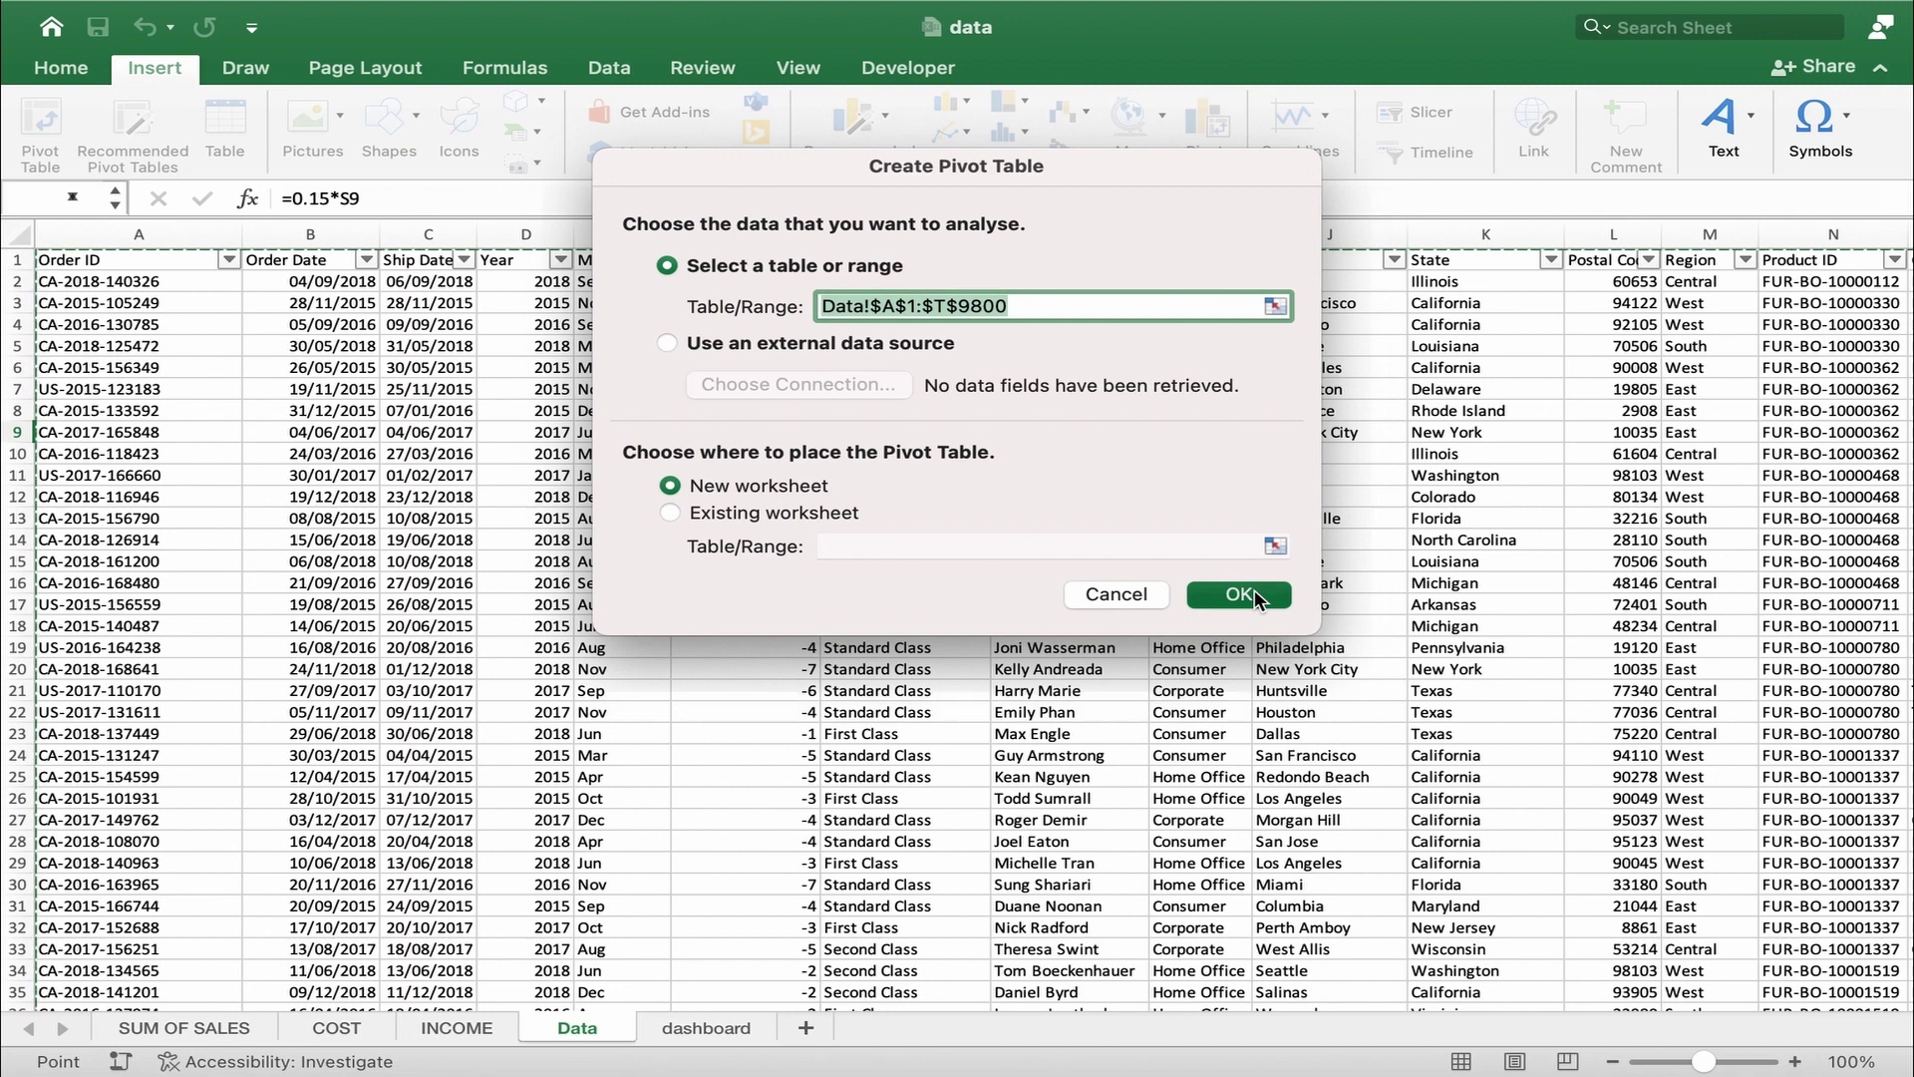
- Build the new pivot table with Tax summed as the value and Month as the row field
scroll(1672, 410, "down", 5)
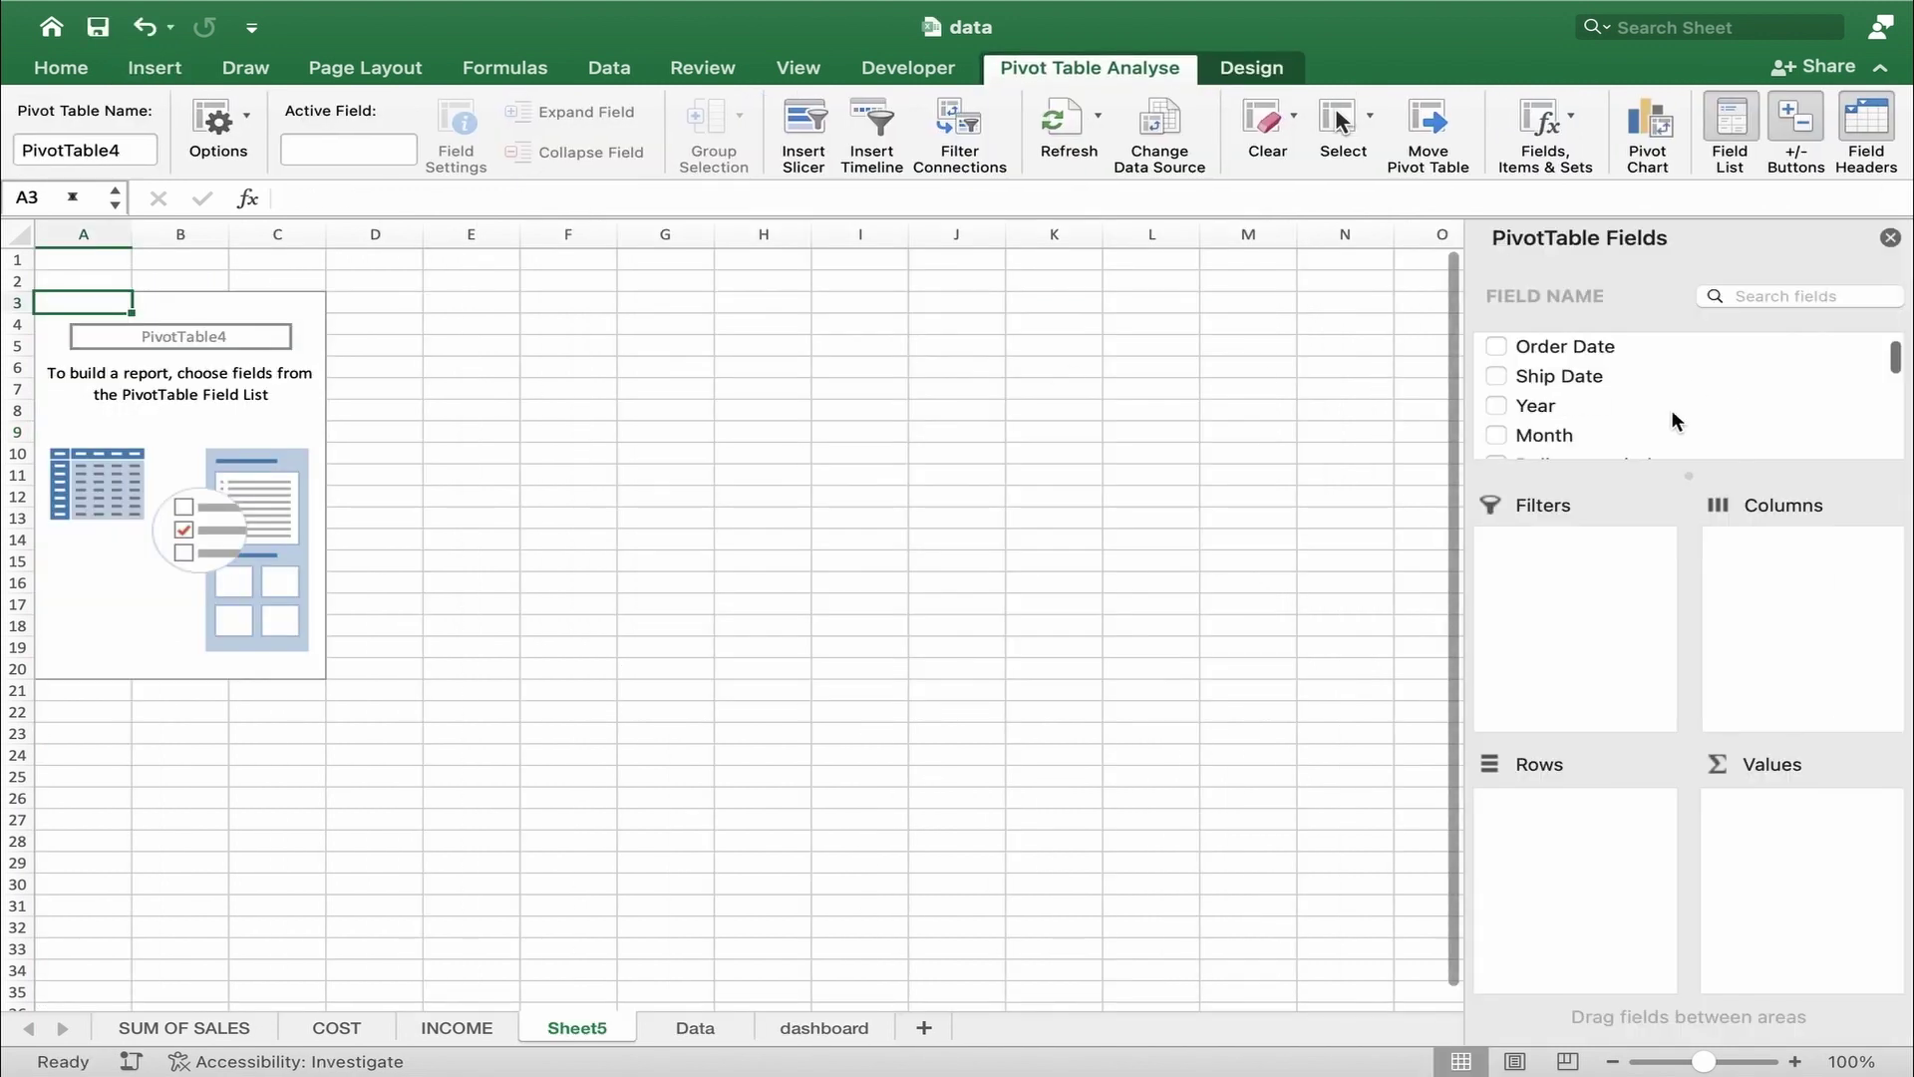
left_click(1495, 442)
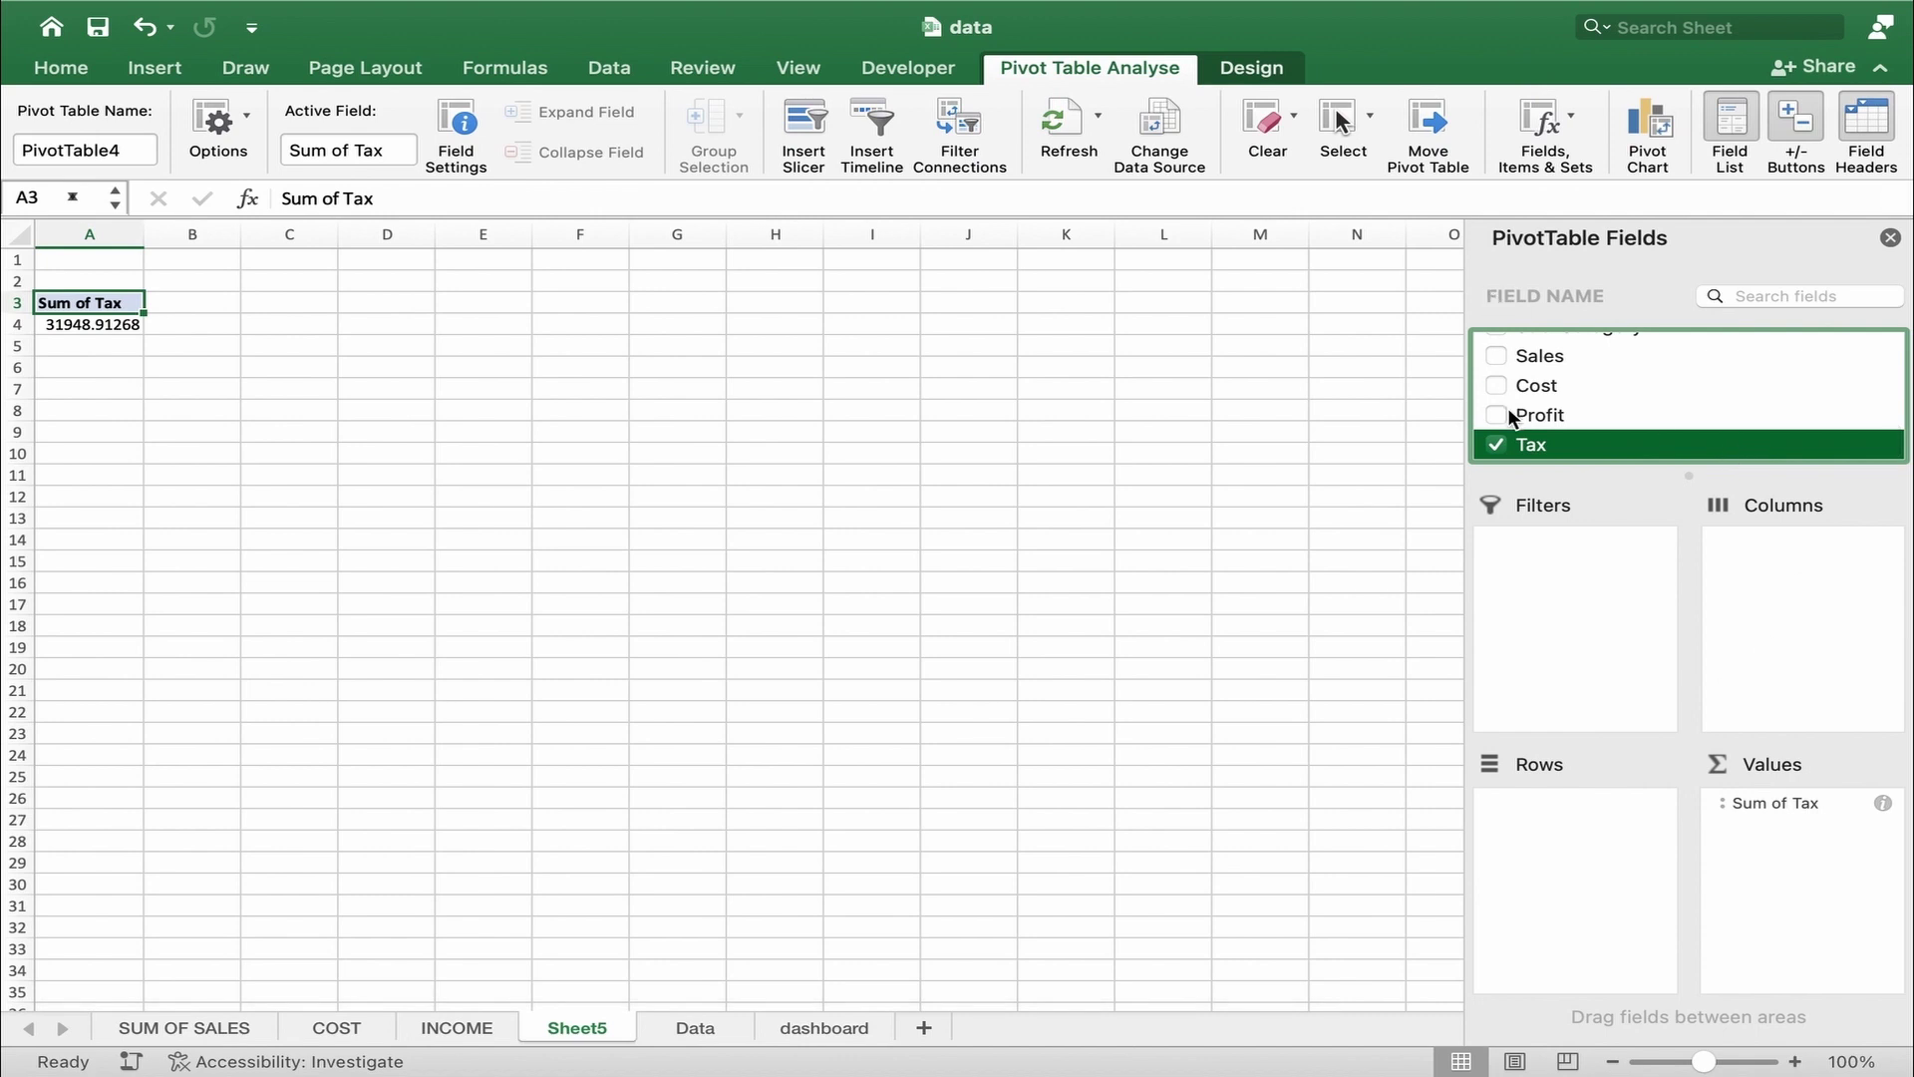
scroll(1516, 384, "up", 5)
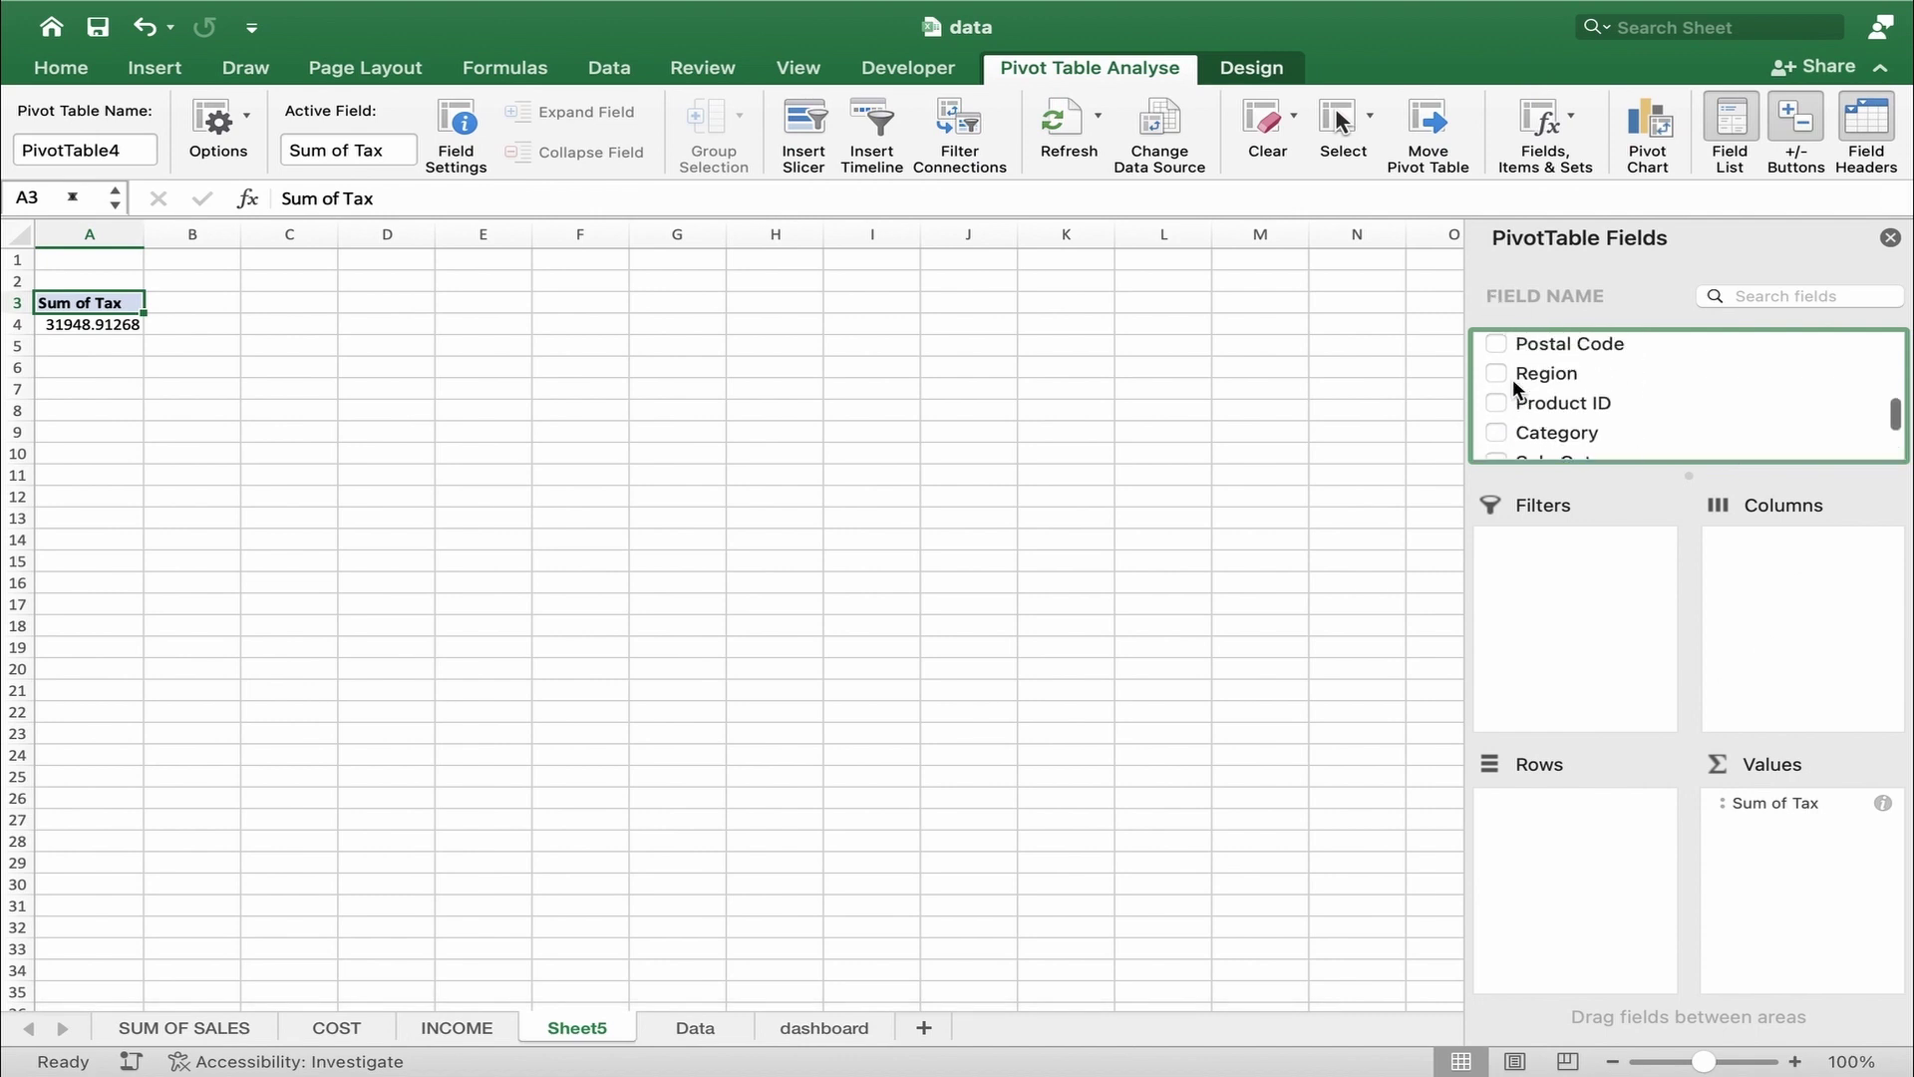
scroll(1513, 386, "up", 5)
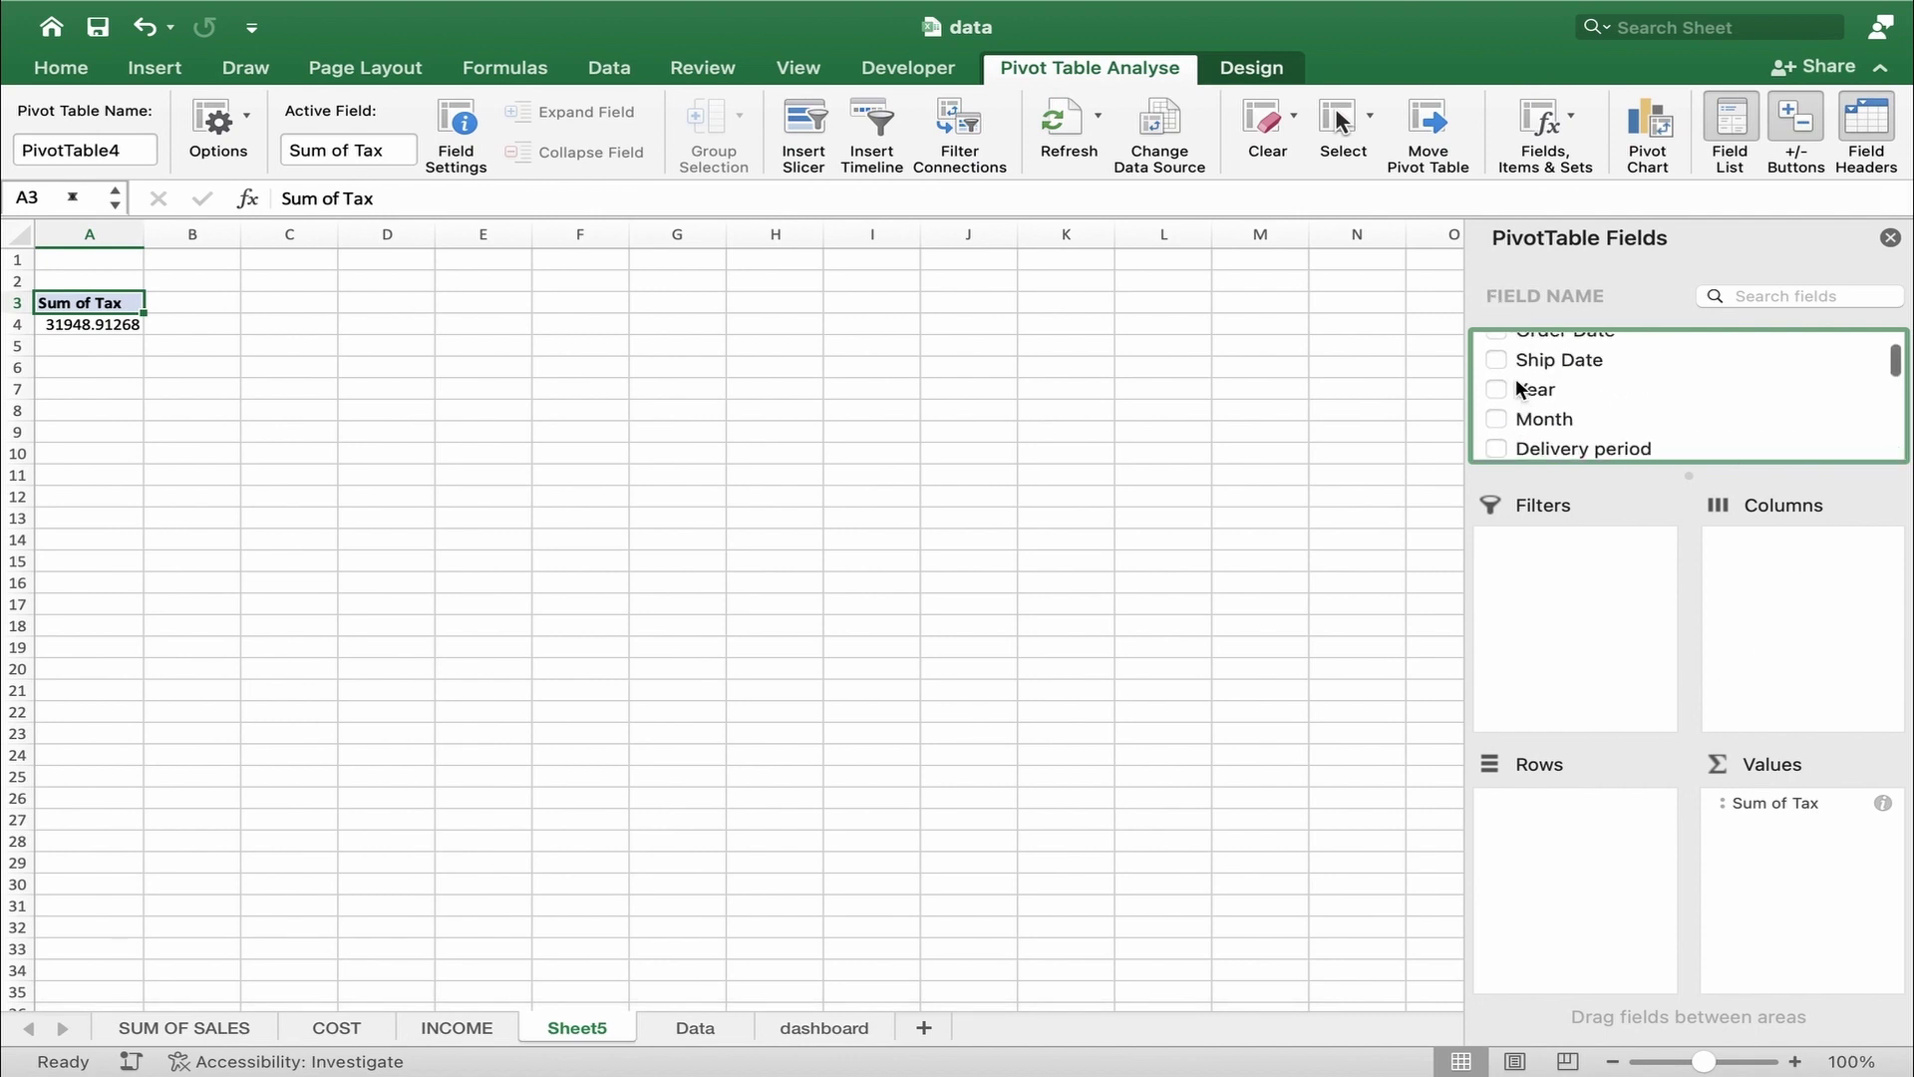
left_click(1497, 418)
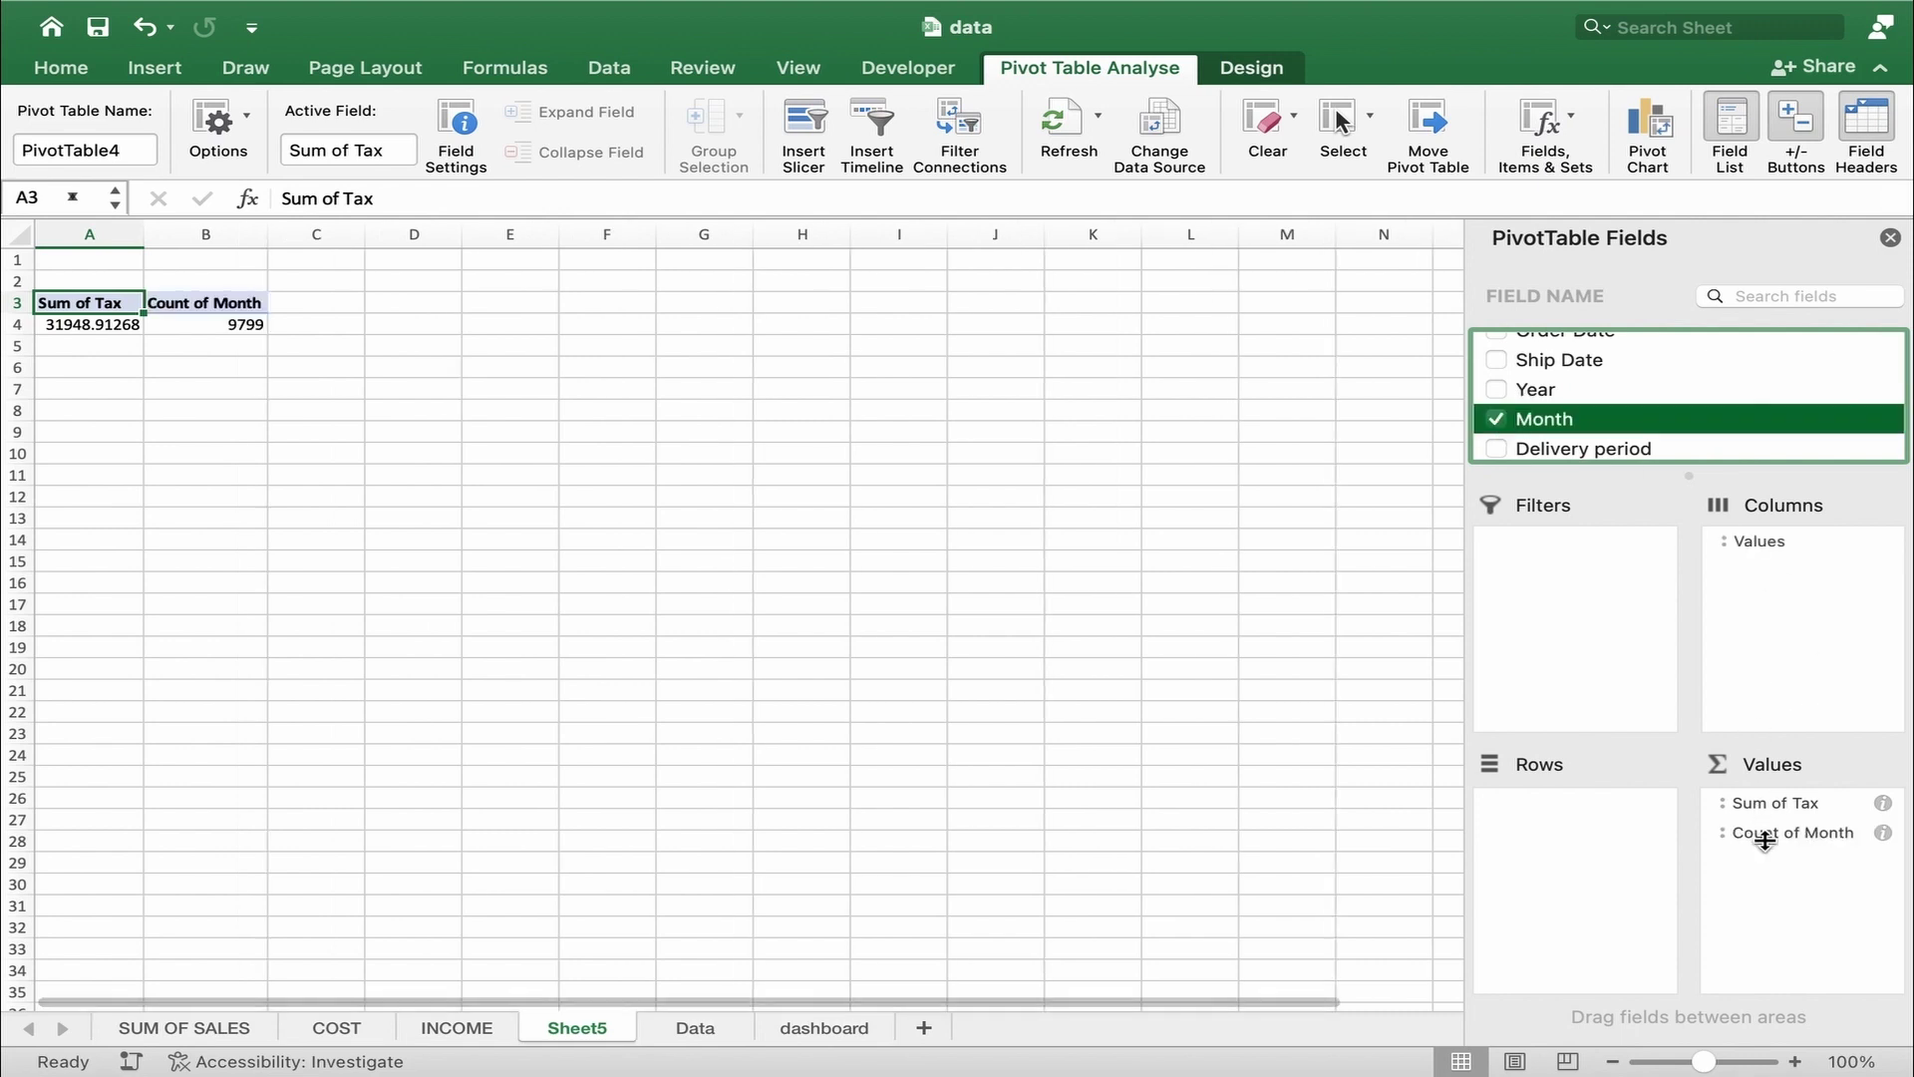
left_click_drag(1781, 834, 1577, 811)
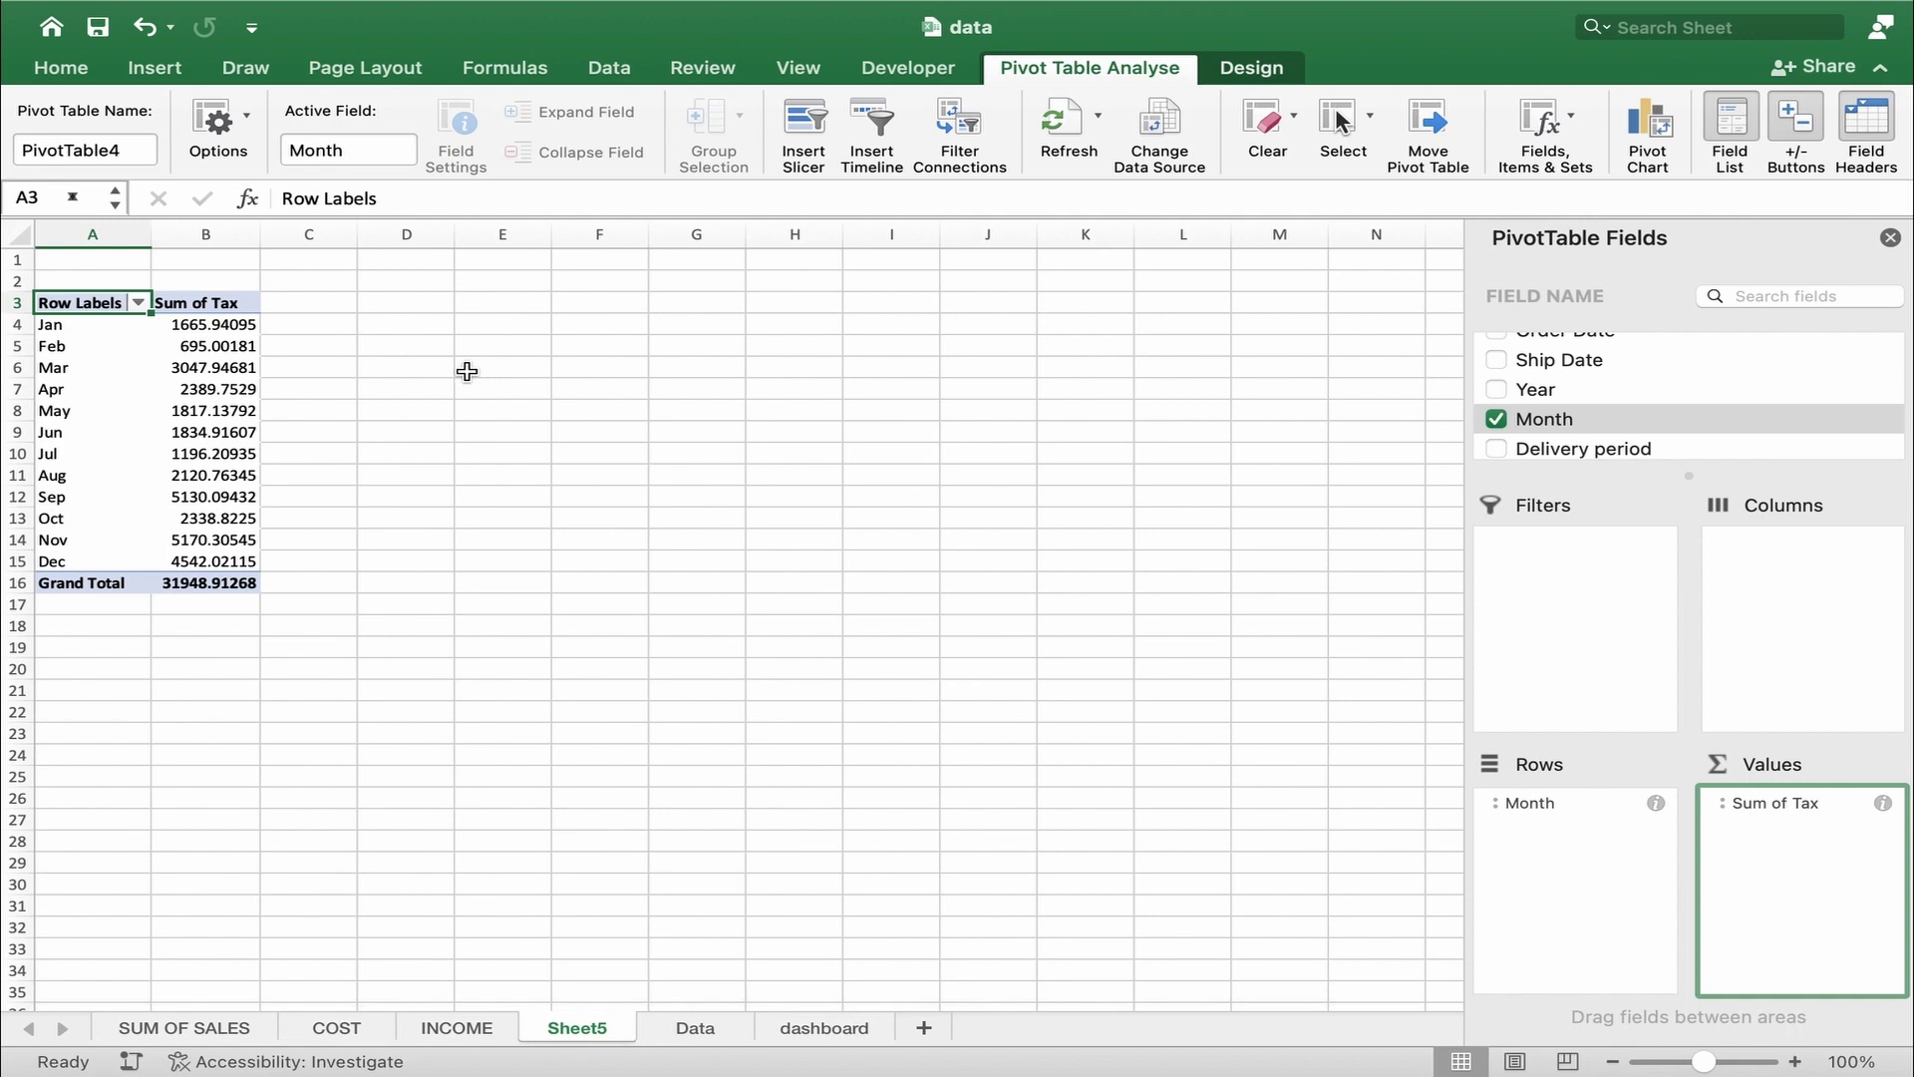
- Insert Month and Year slicers for the tax pivot table and move the Year slicer up and right of the Month slicer
left_click(144, 70)
left_click(1412, 107)
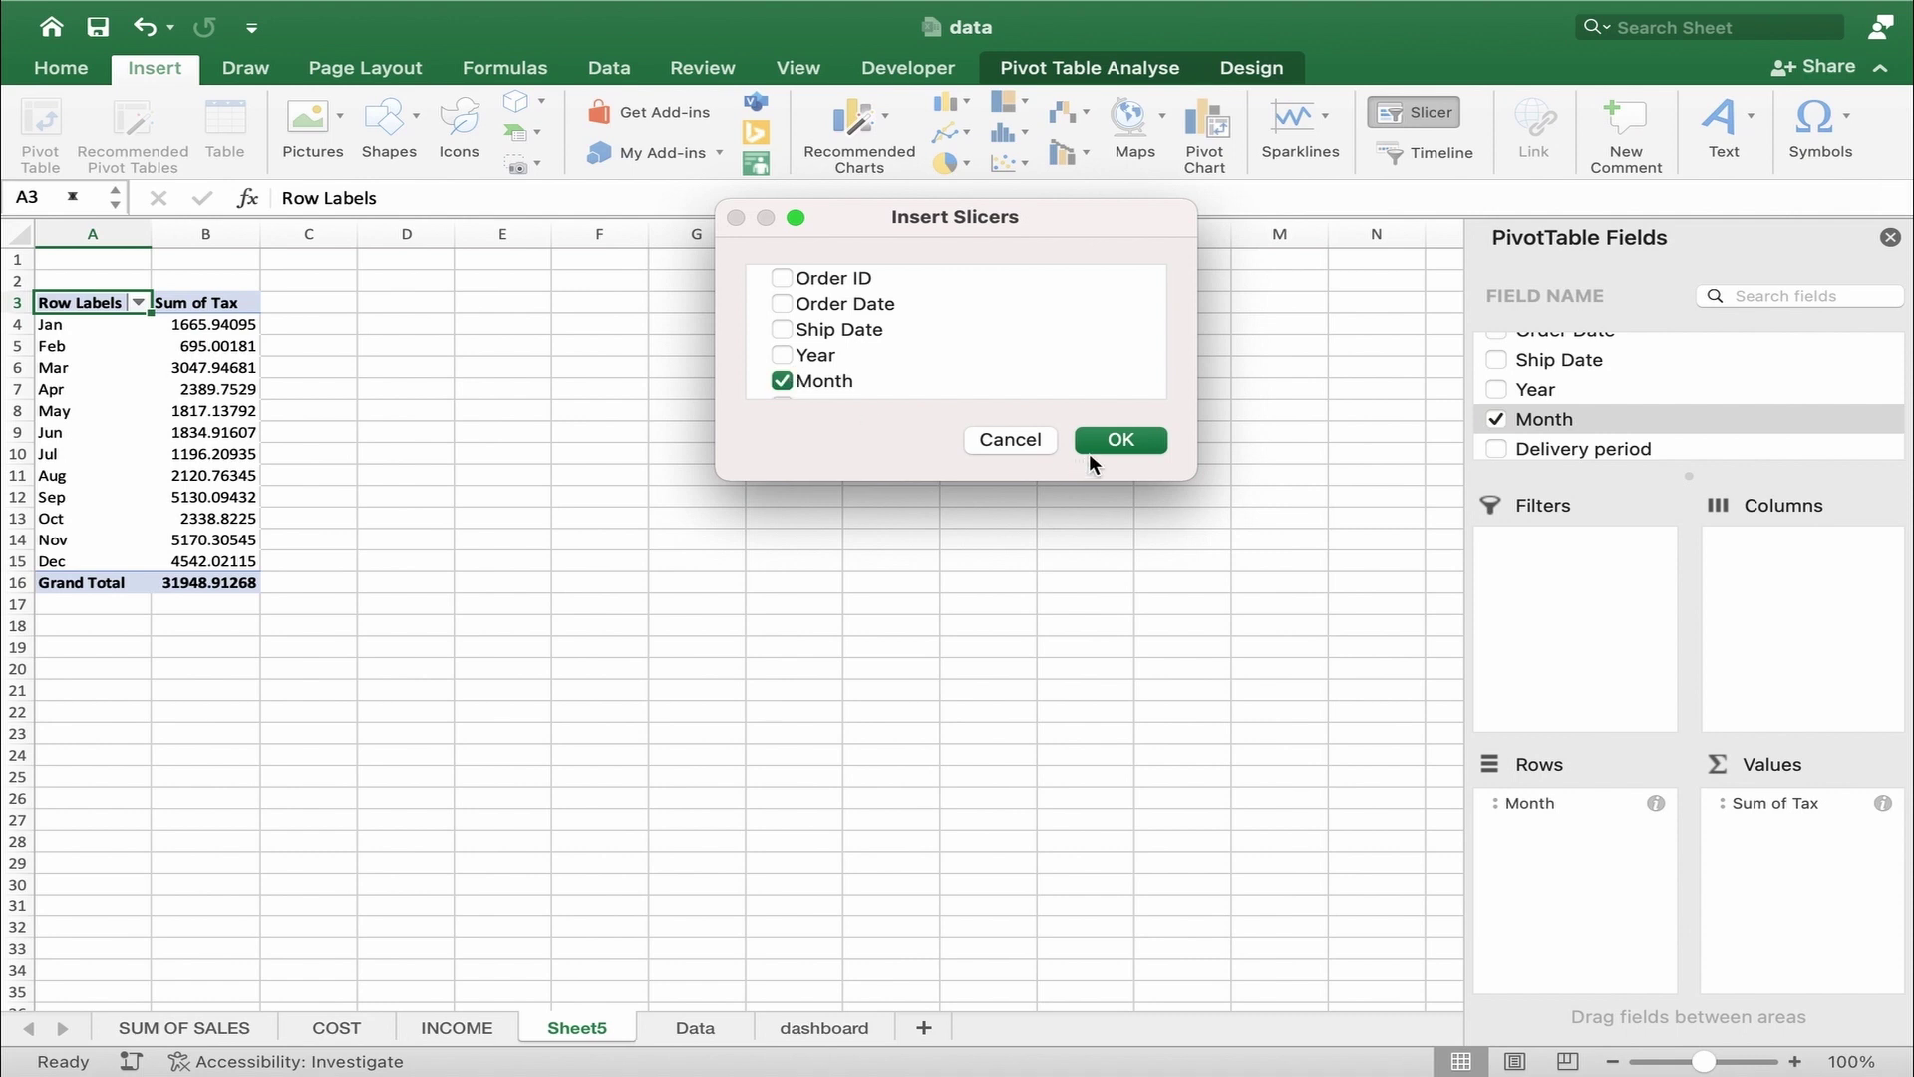
left_click(1133, 439)
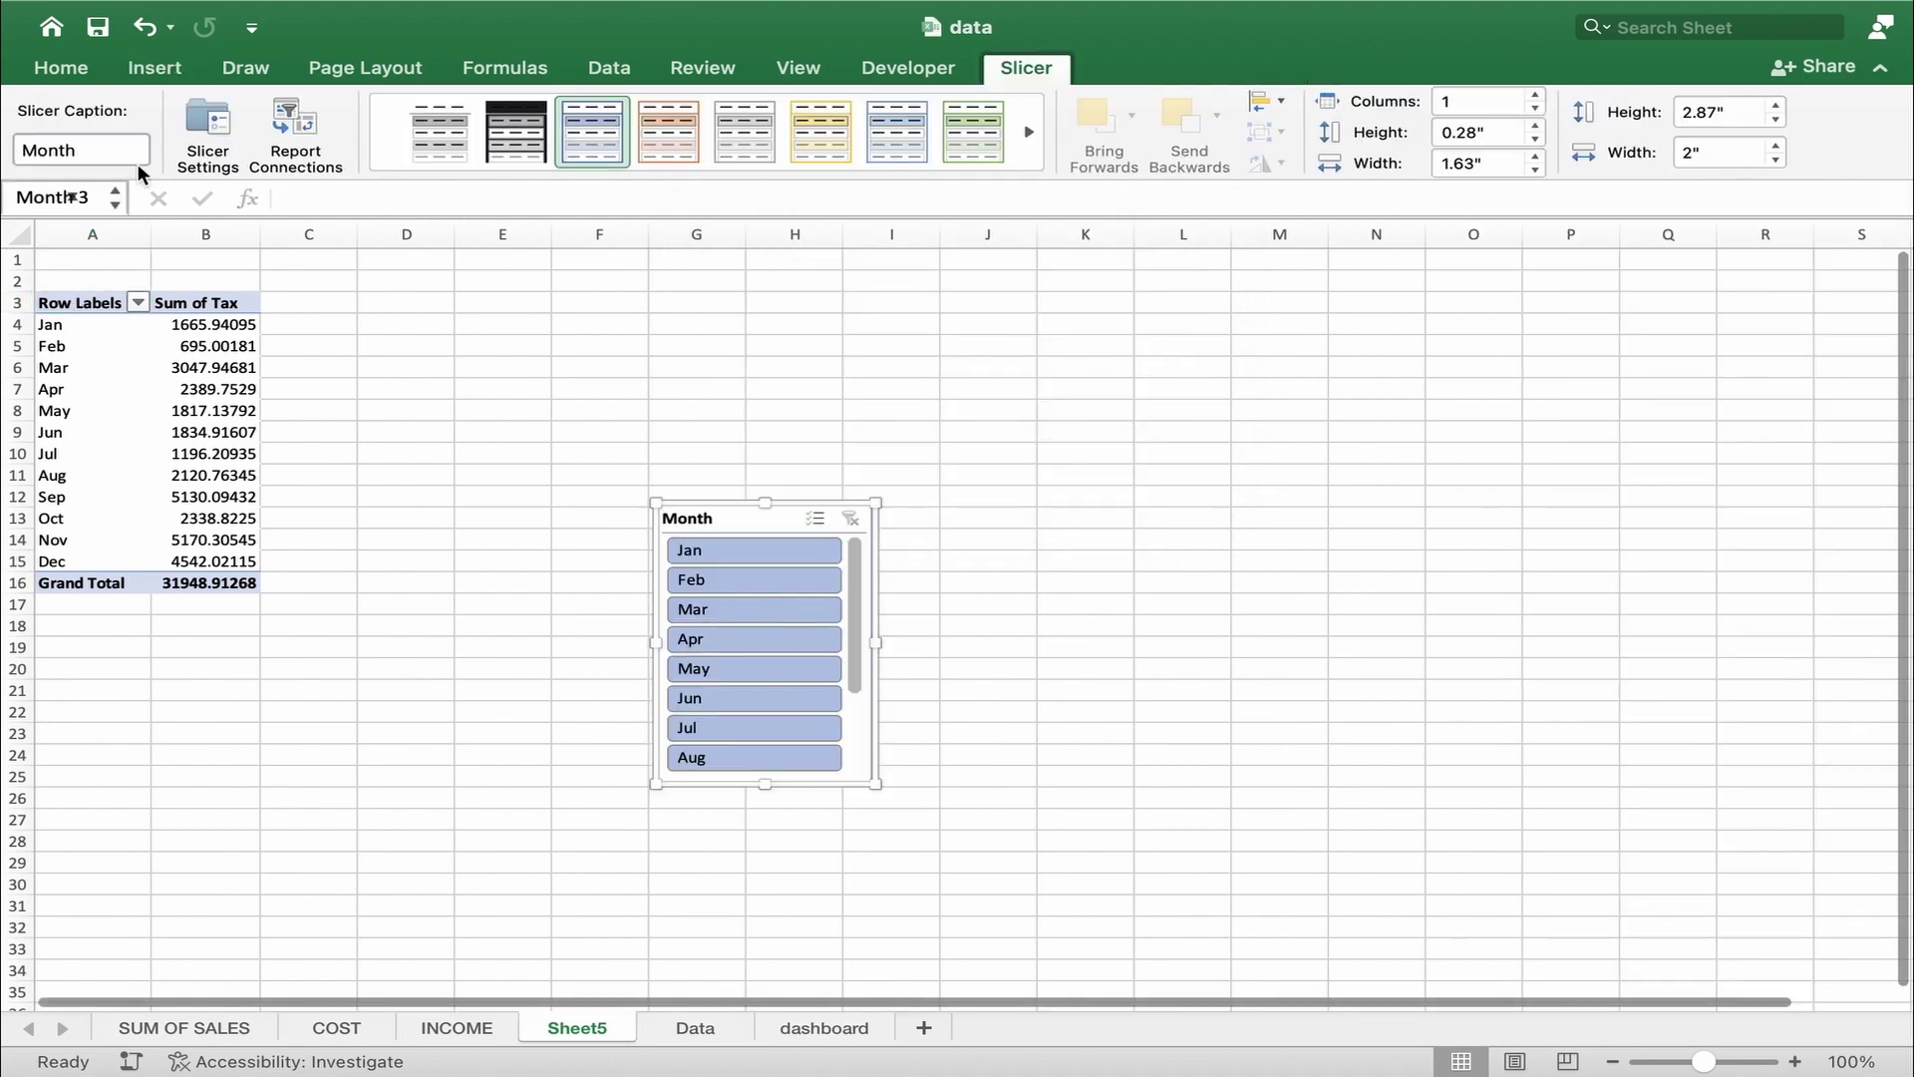
left_click(85, 303)
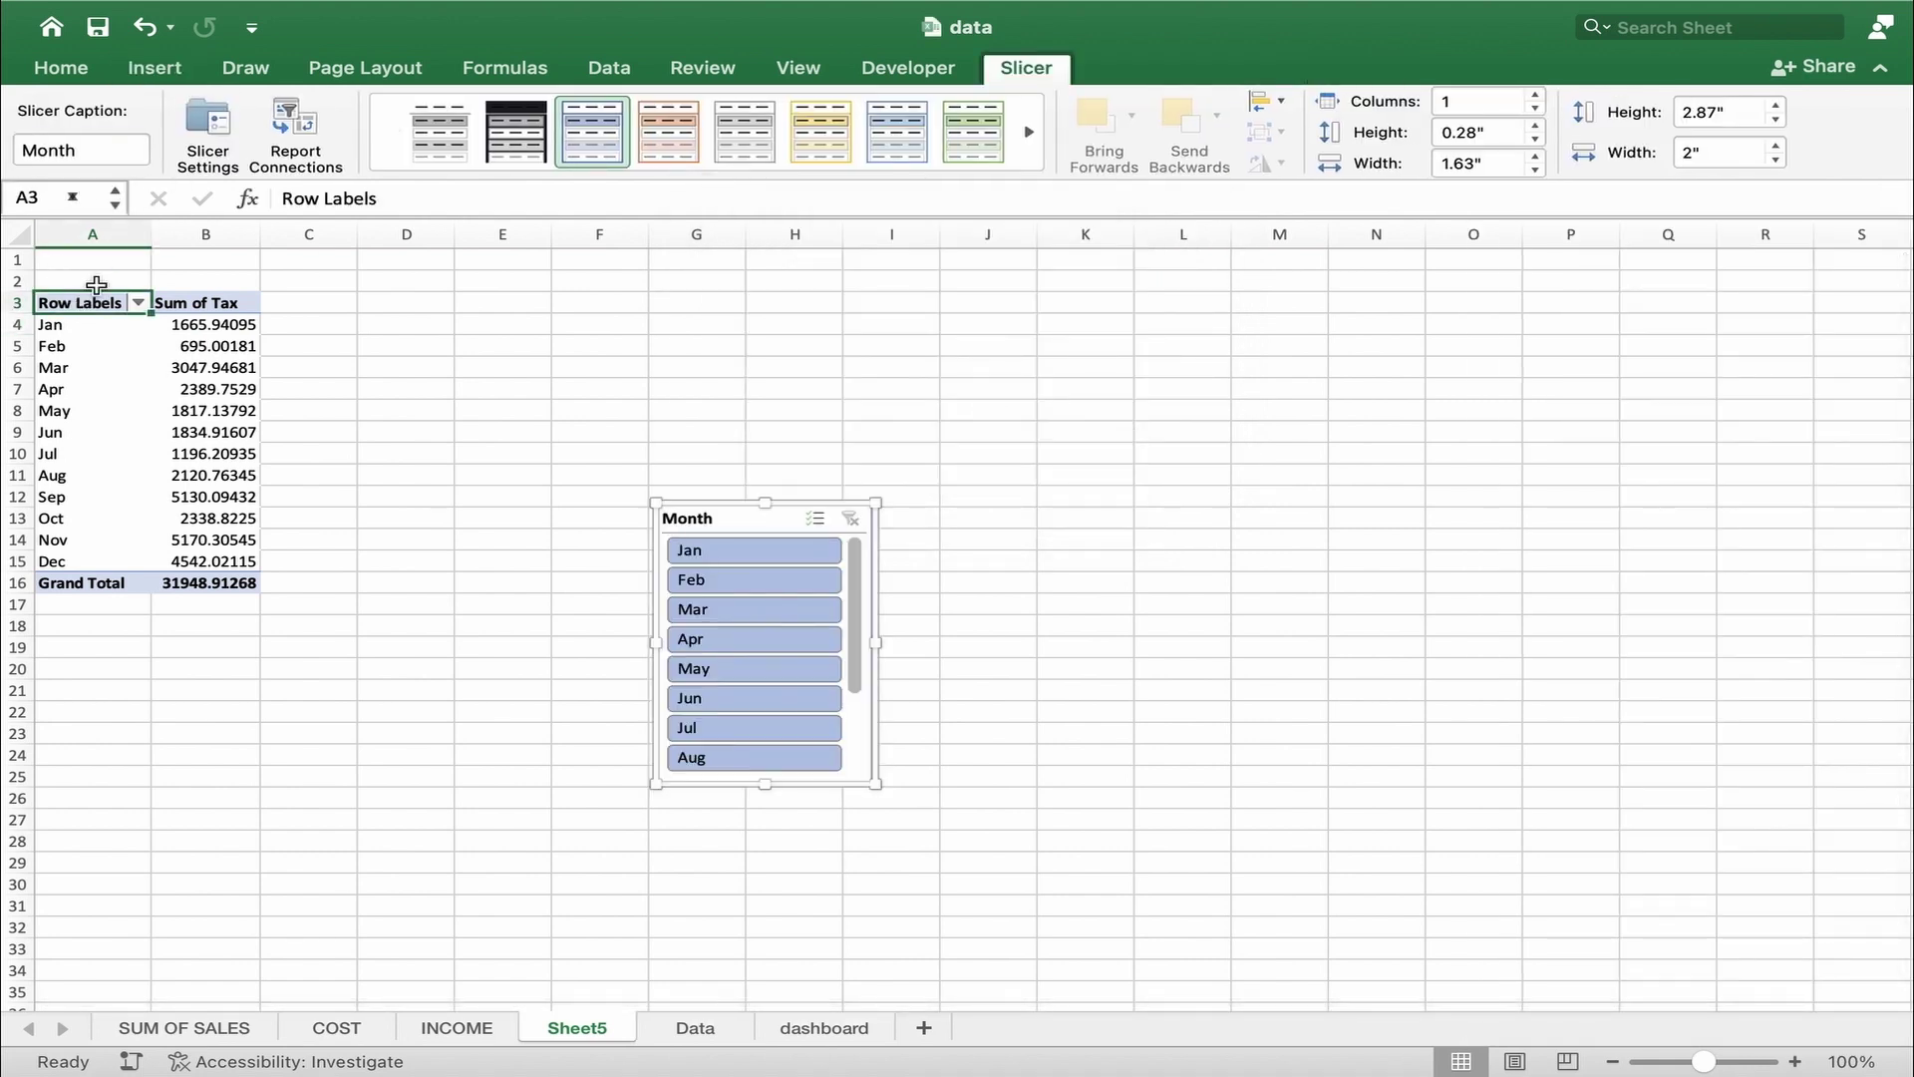
left_click(155, 68)
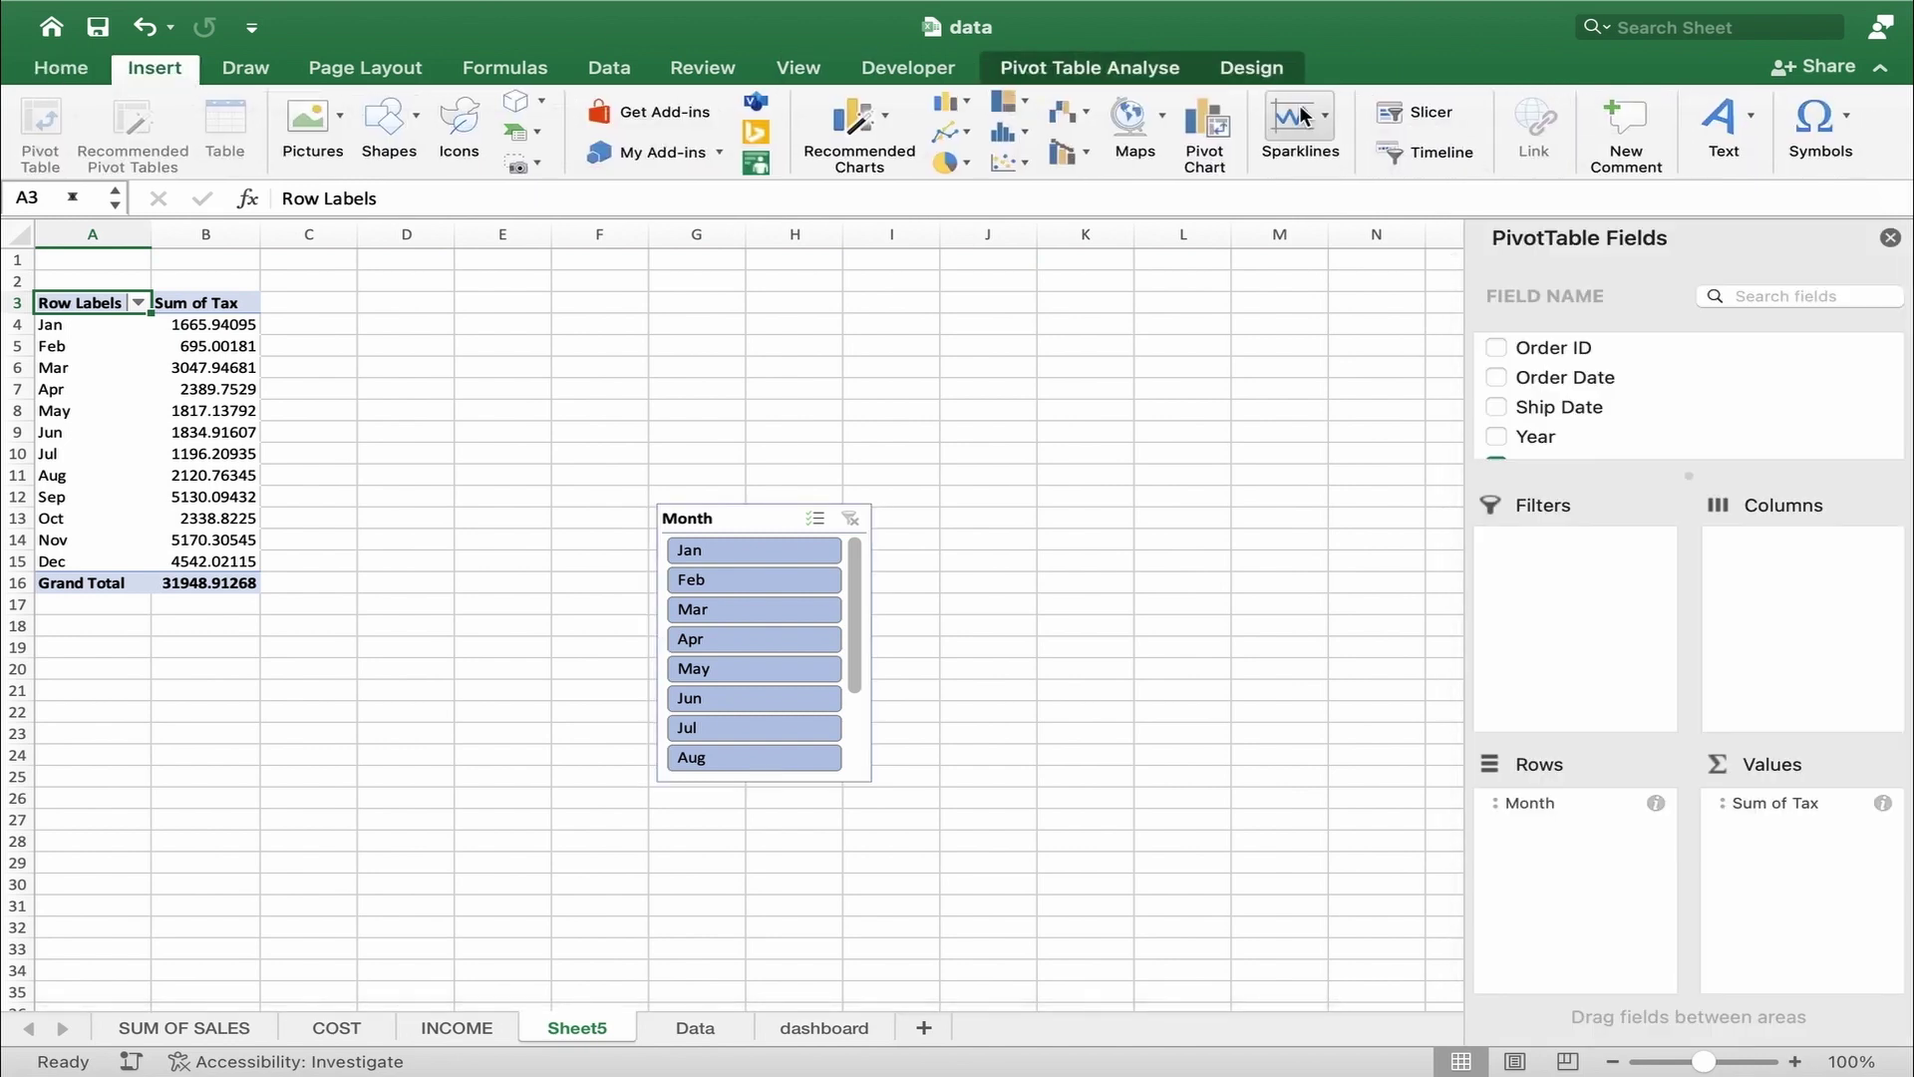
left_click(1406, 114)
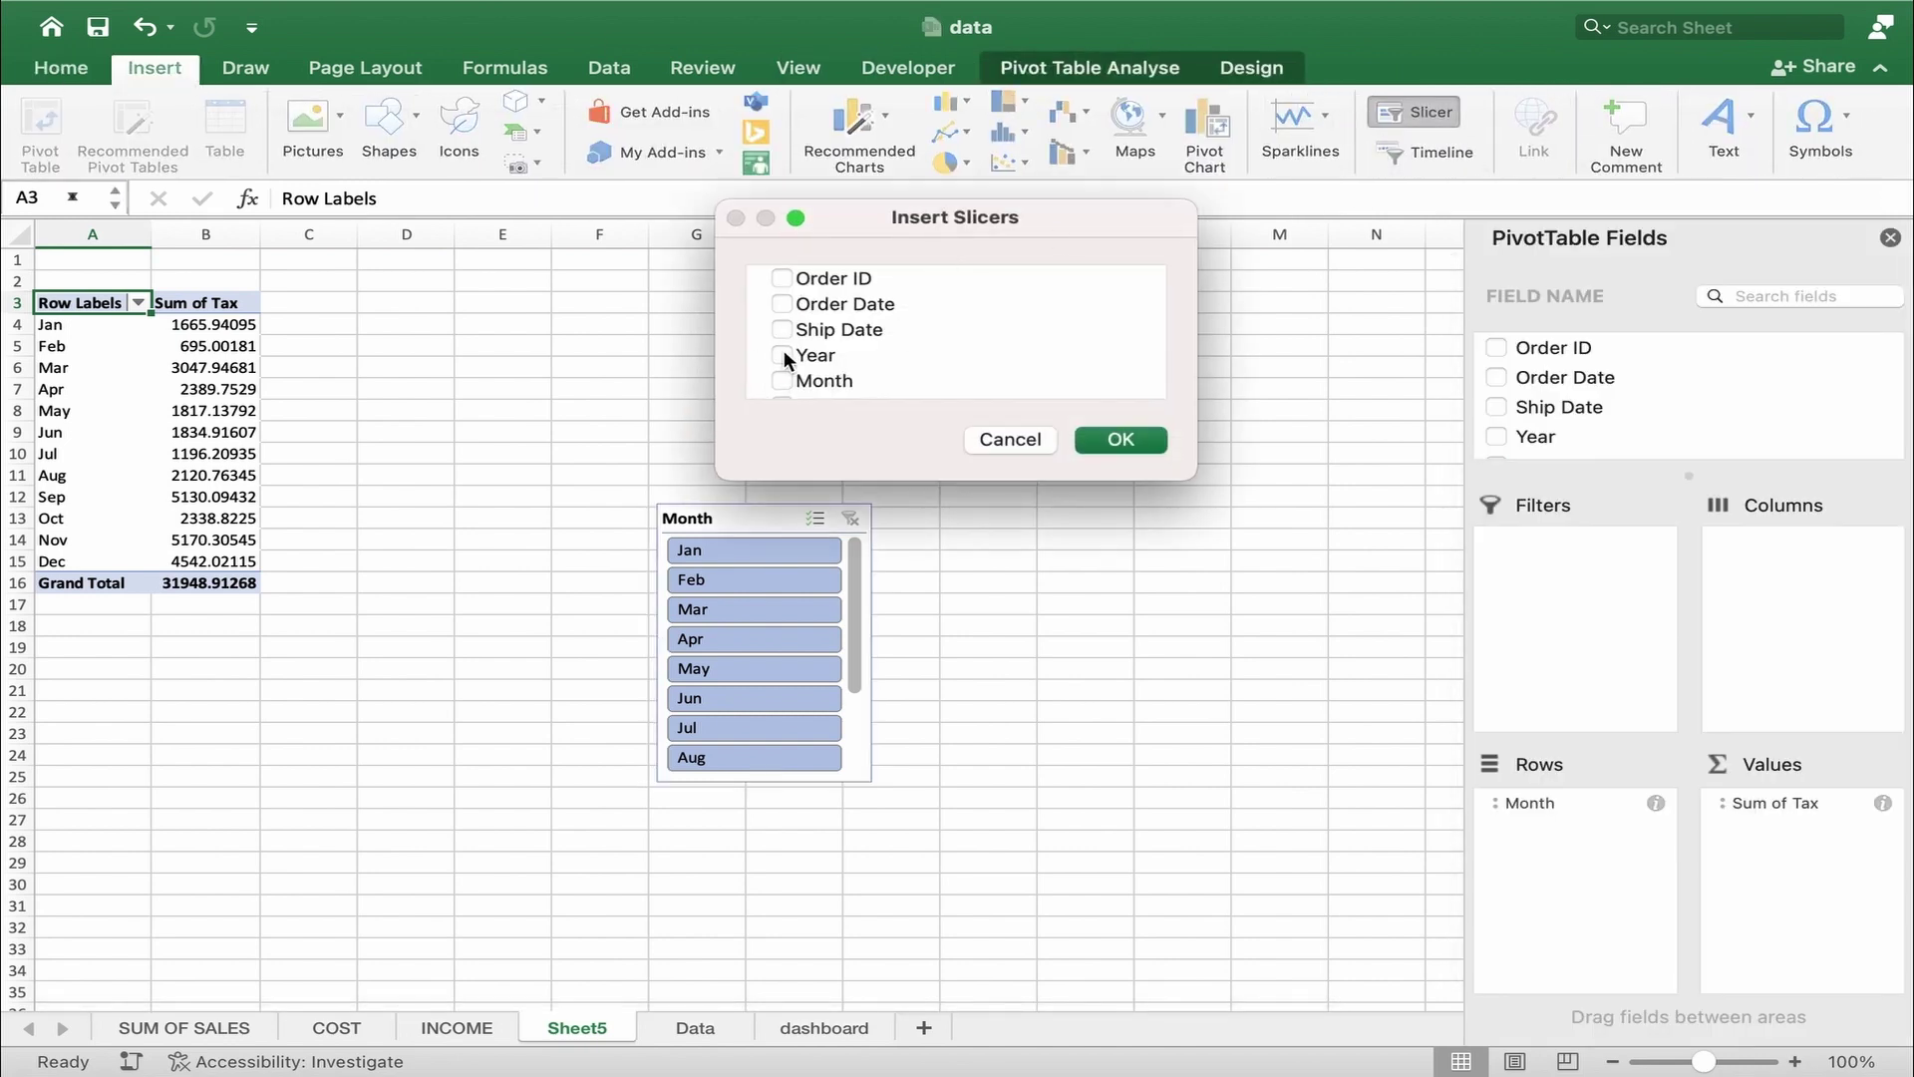
left_click(1157, 439)
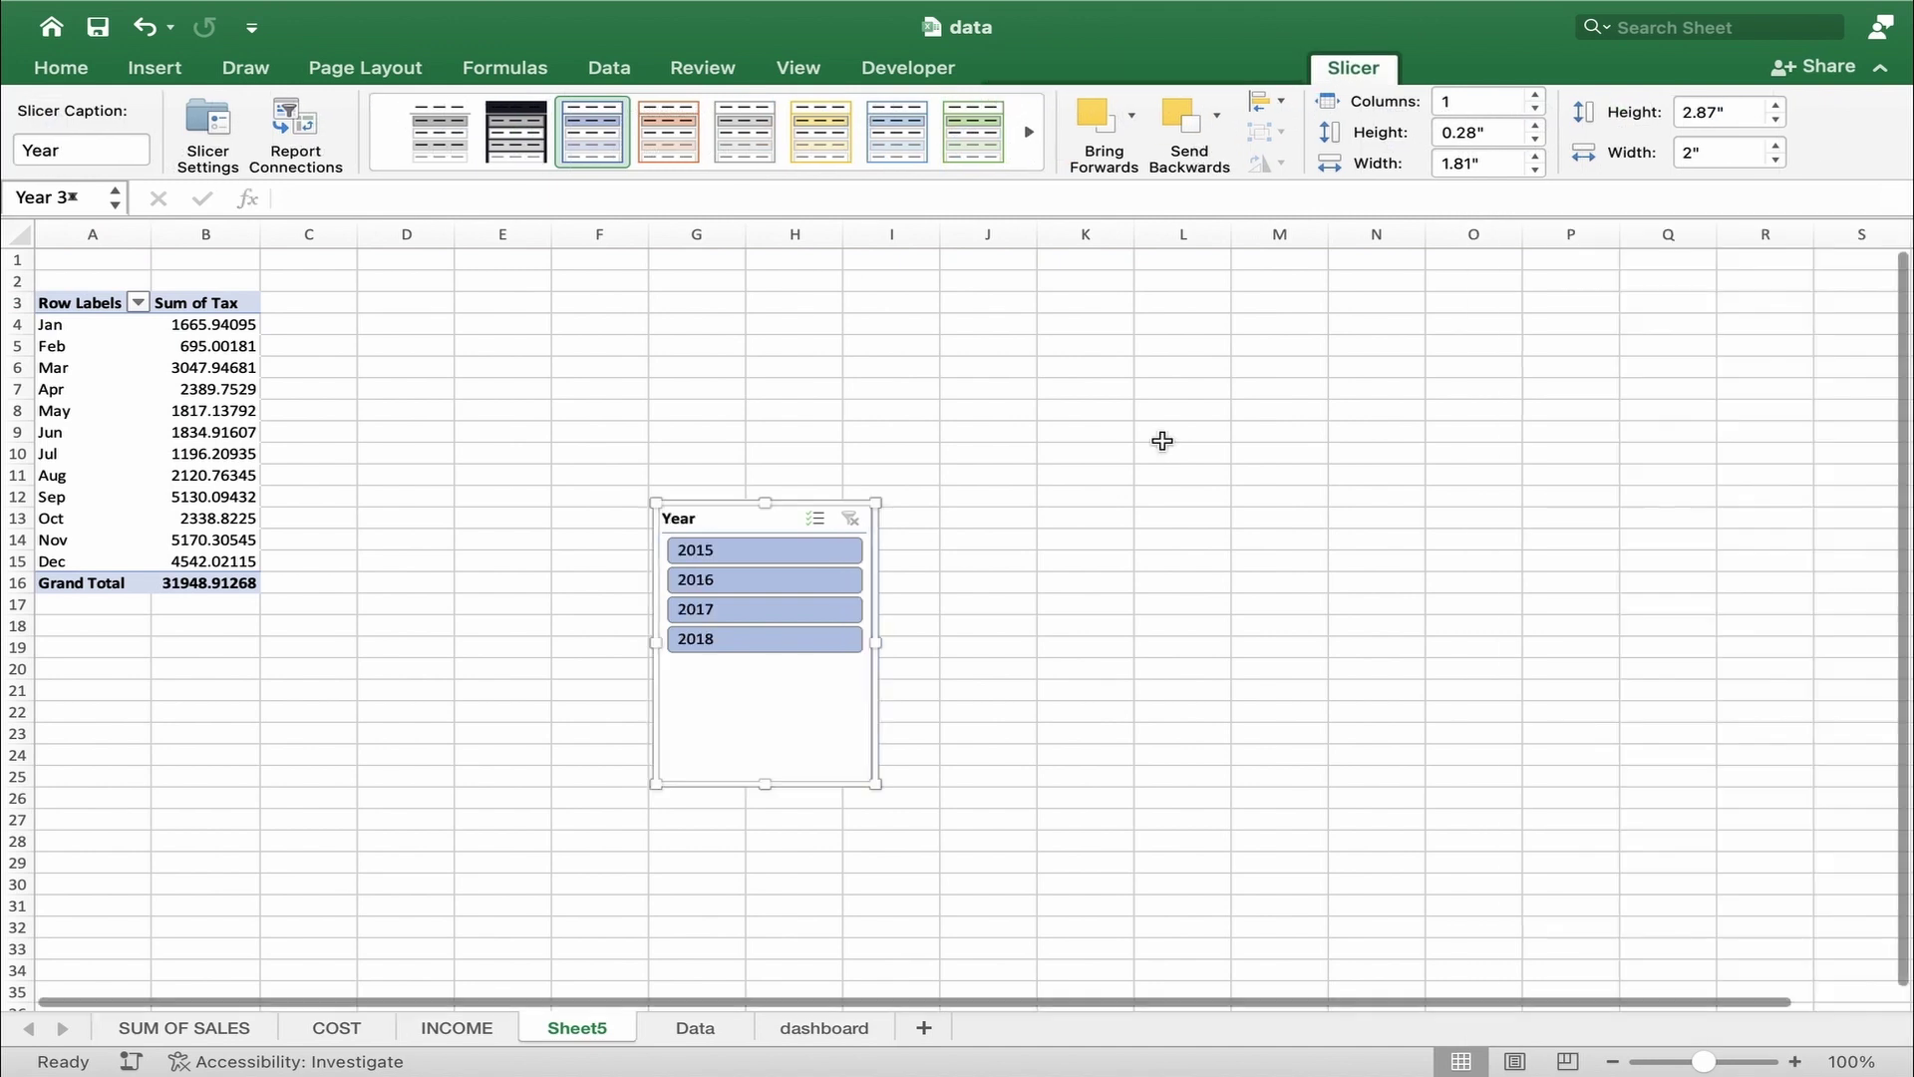
left_click_drag(724, 522, 988, 399)
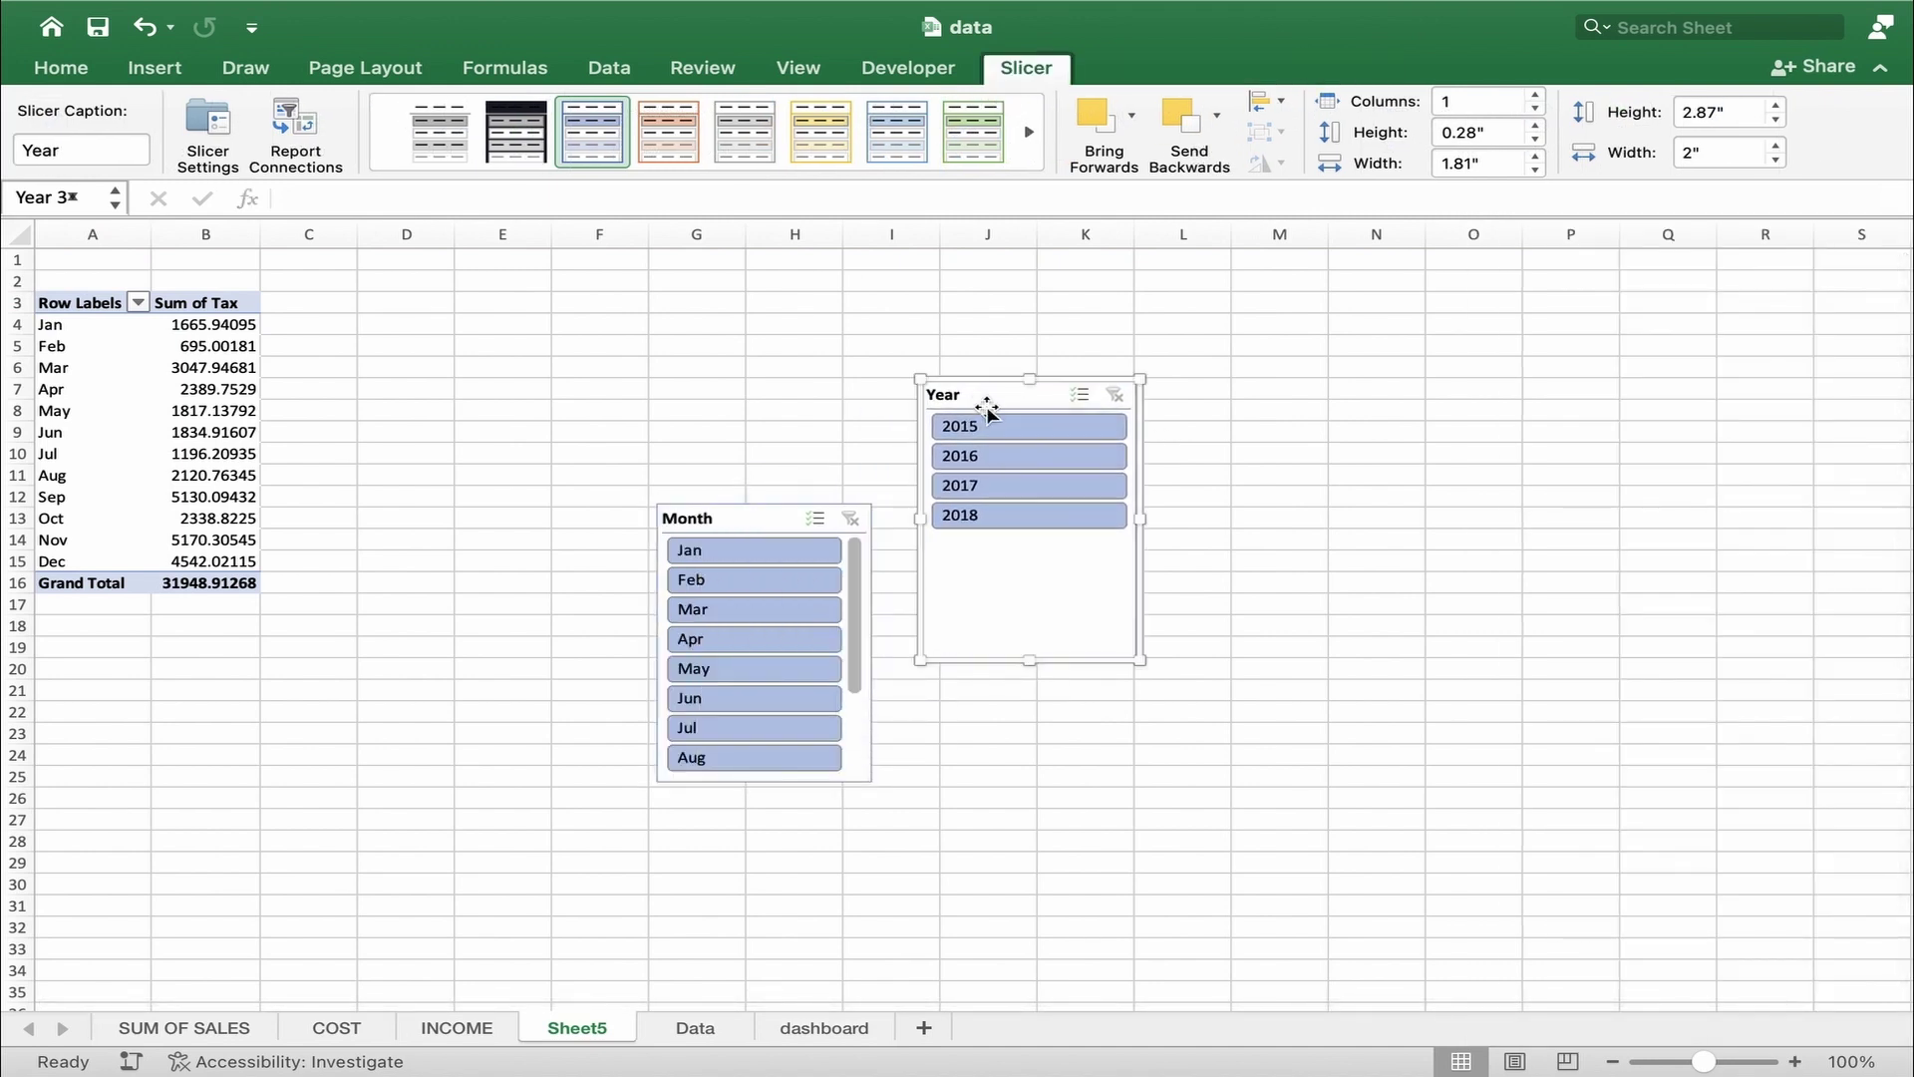
- Filter the pivot table to year 2015 and month Feb with the slicers, and link cell D4 to the month label in A4
left_click(989, 424)
left_click(718, 576)
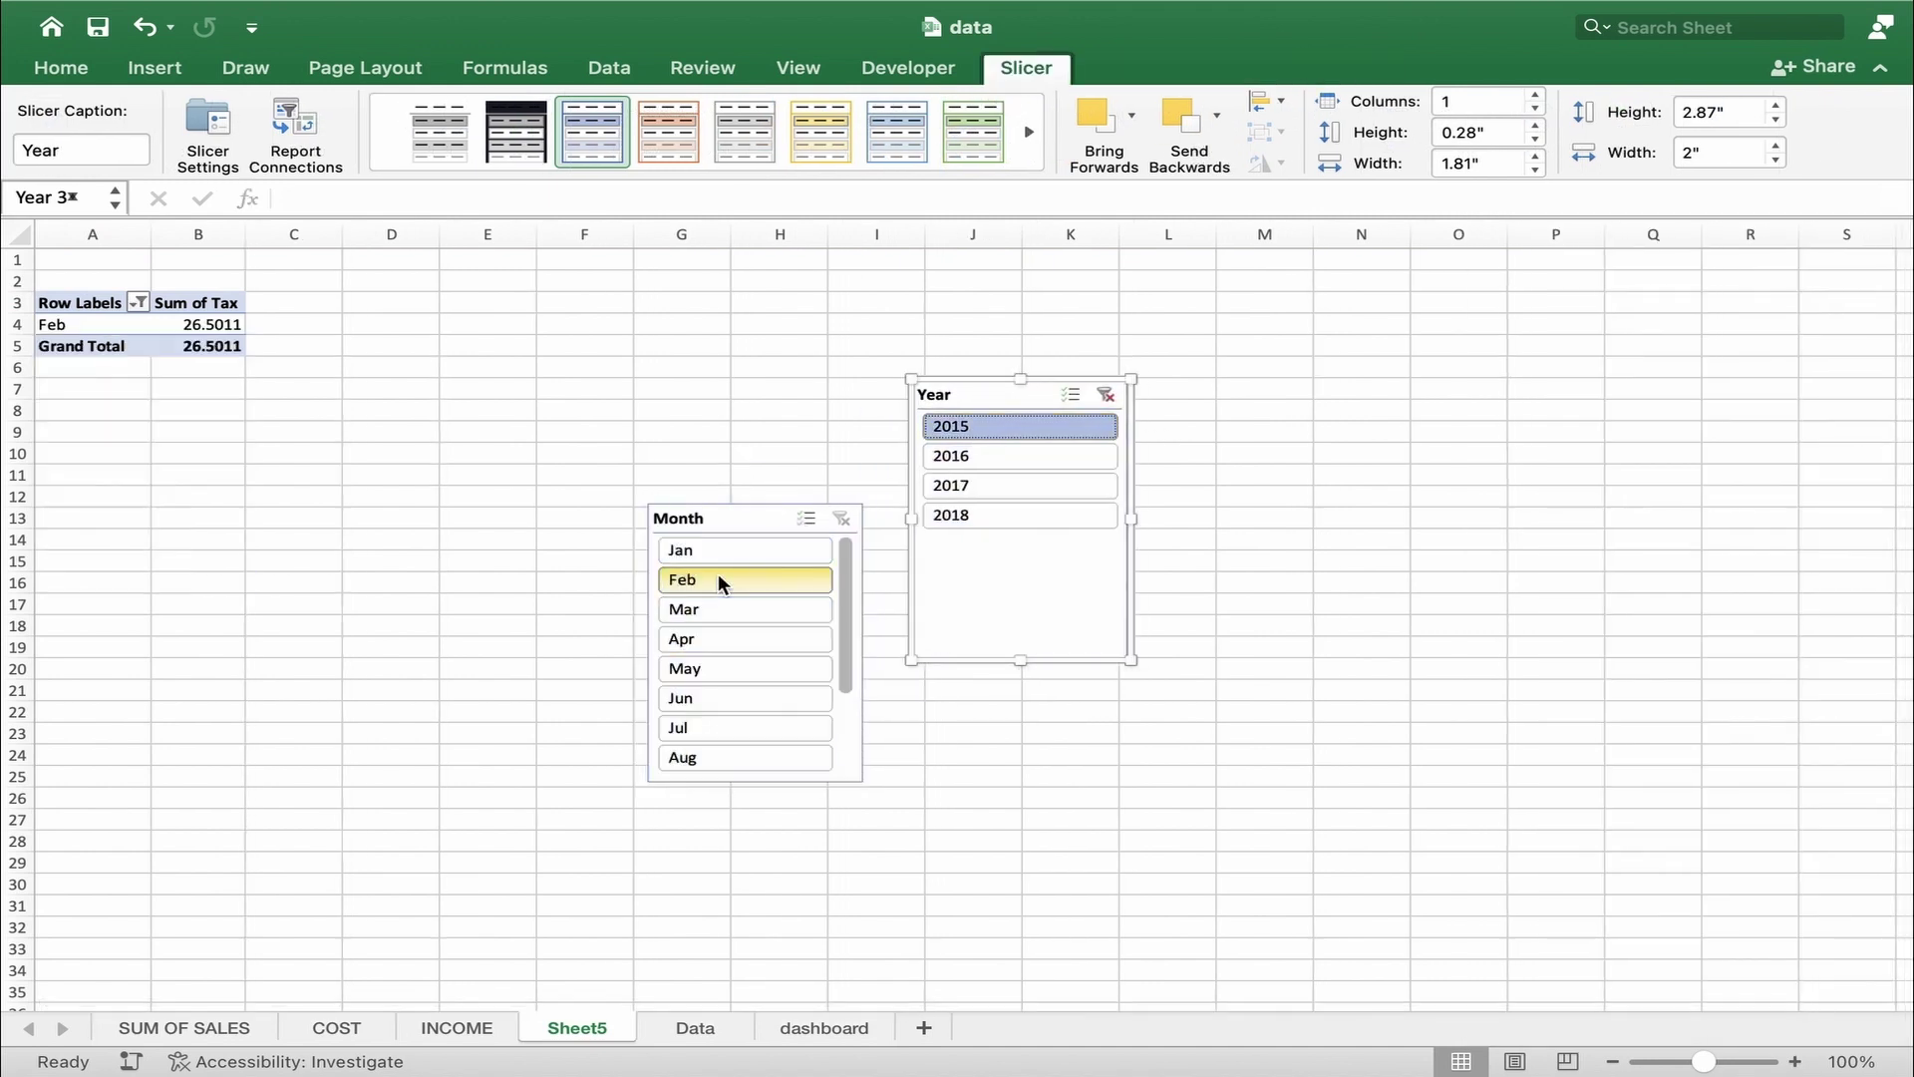
double_click(390, 326)
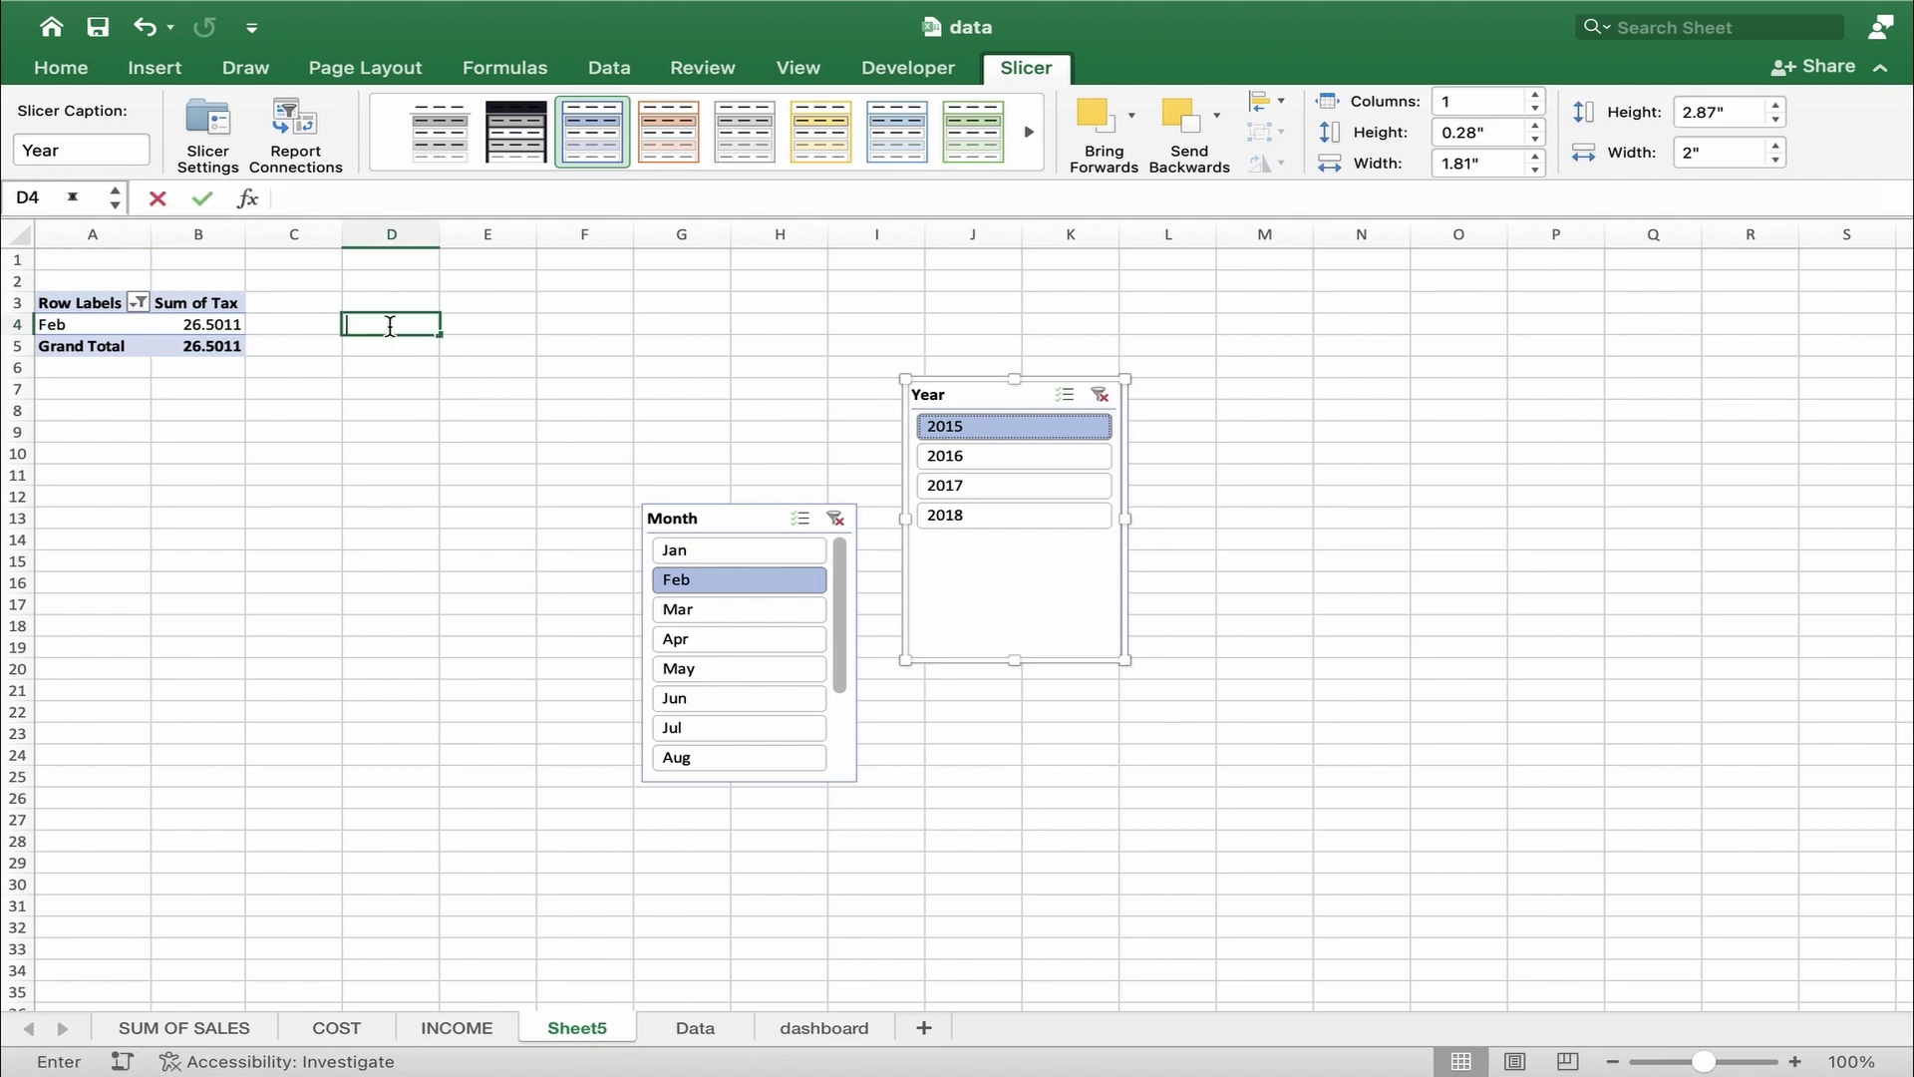
type("=")
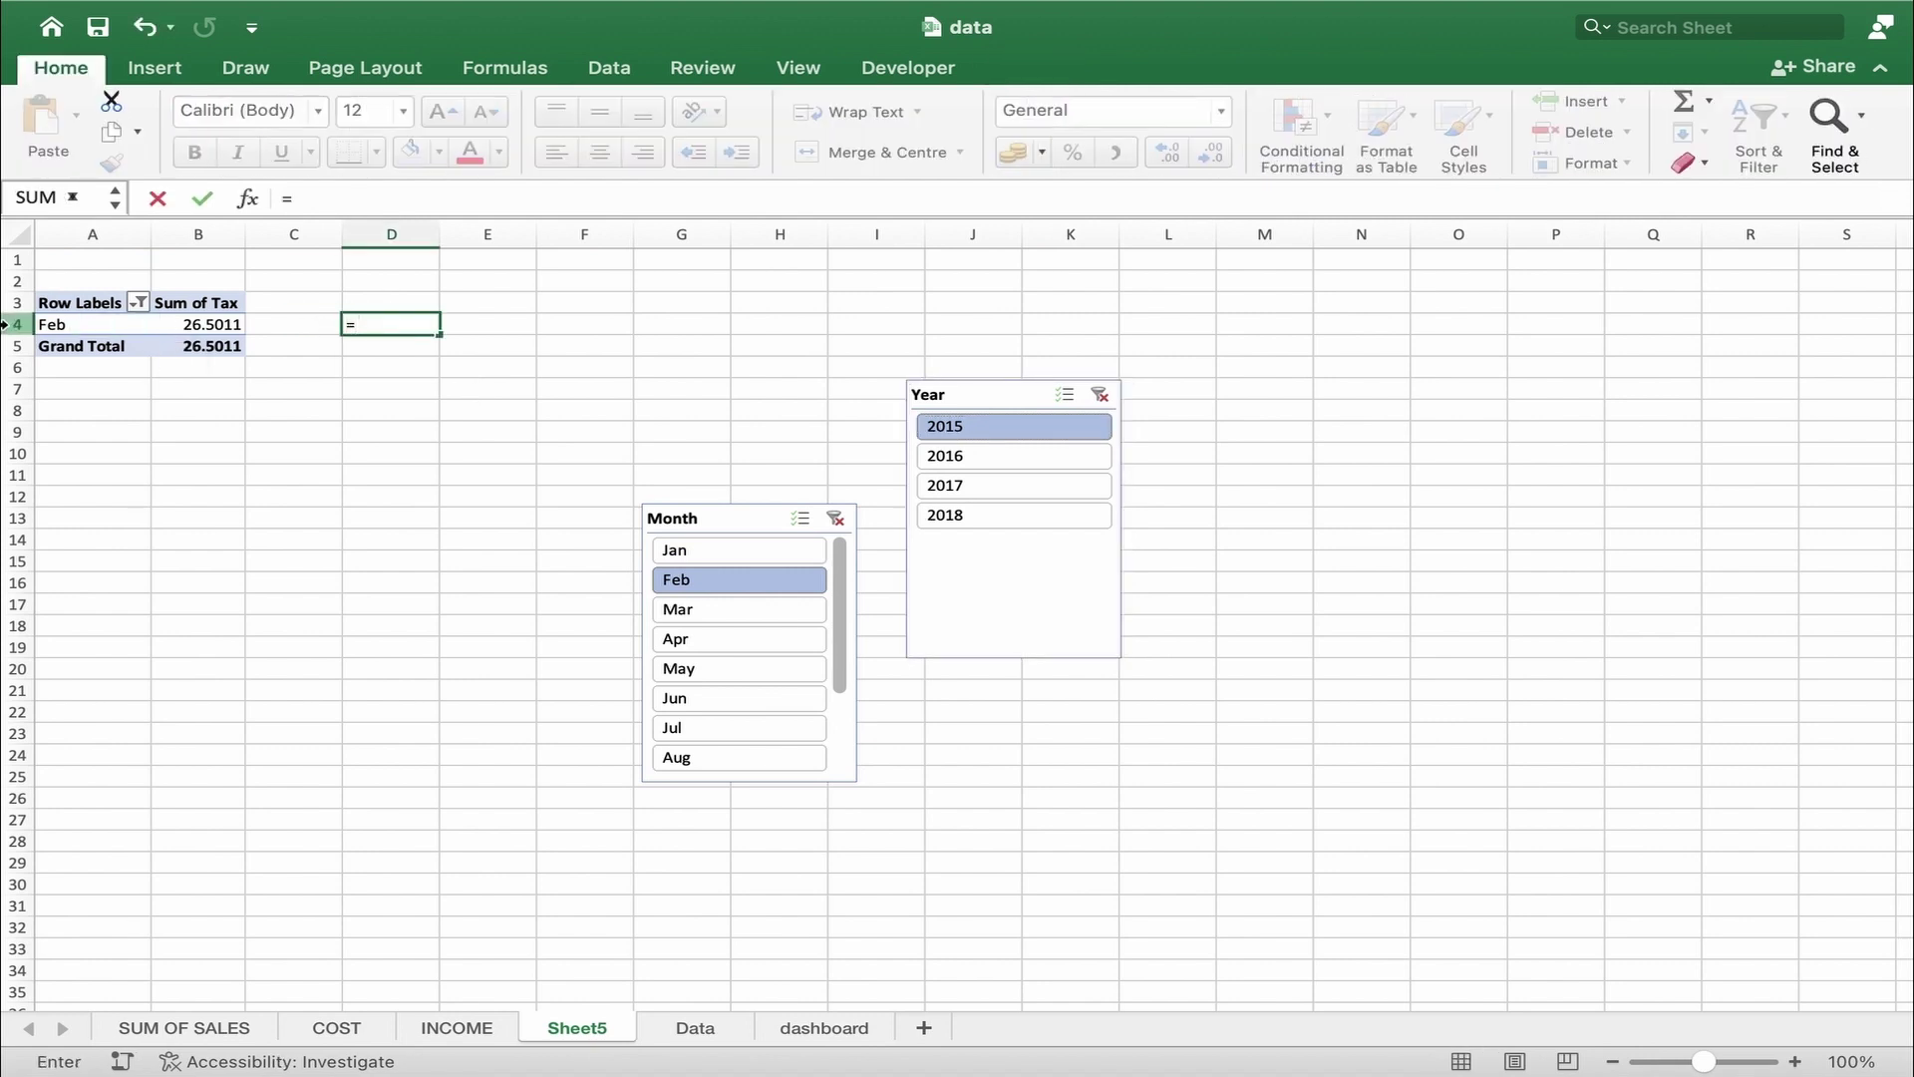
left_click(58, 326)
key("Return")
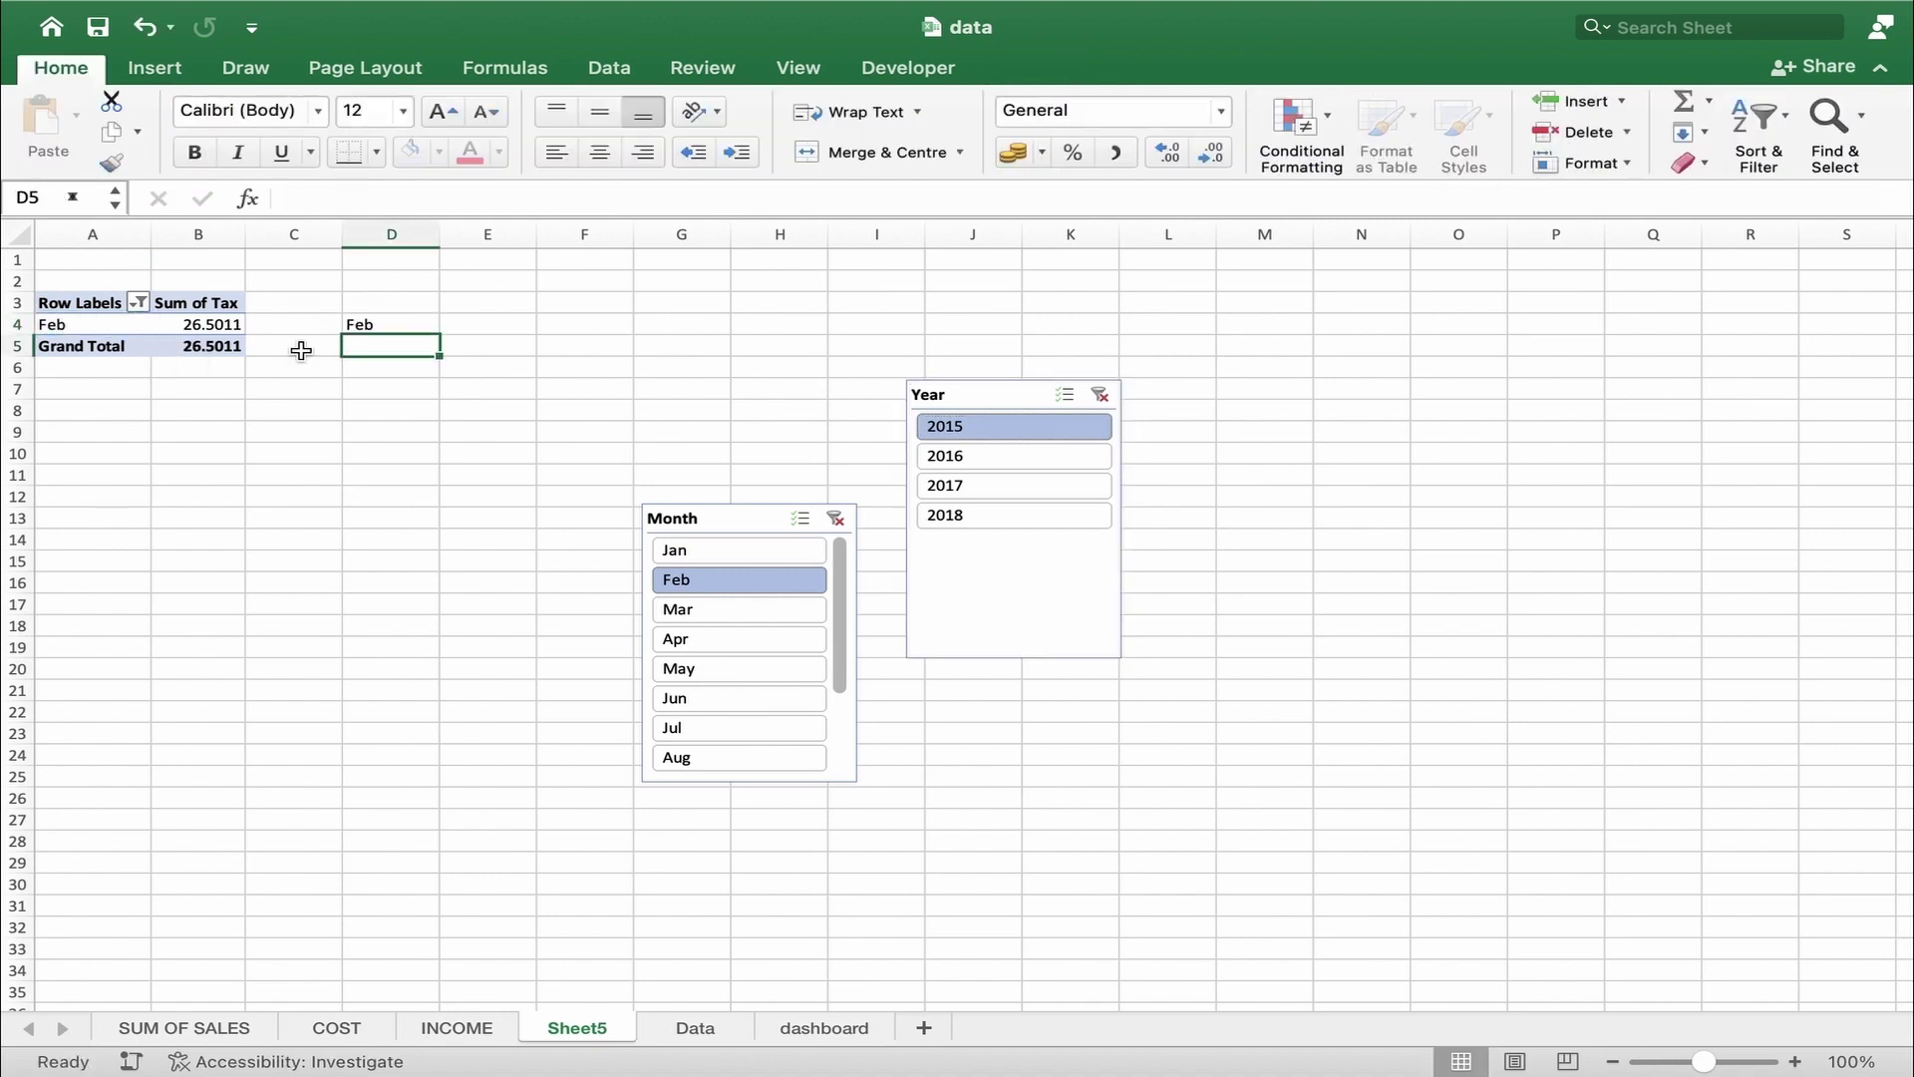
- In cell E4, enter =GETPIVOTDATA("Tax",$A$3,"Month",D4) to pull the tax for the month in D4
double_click(469, 329)
type("=")
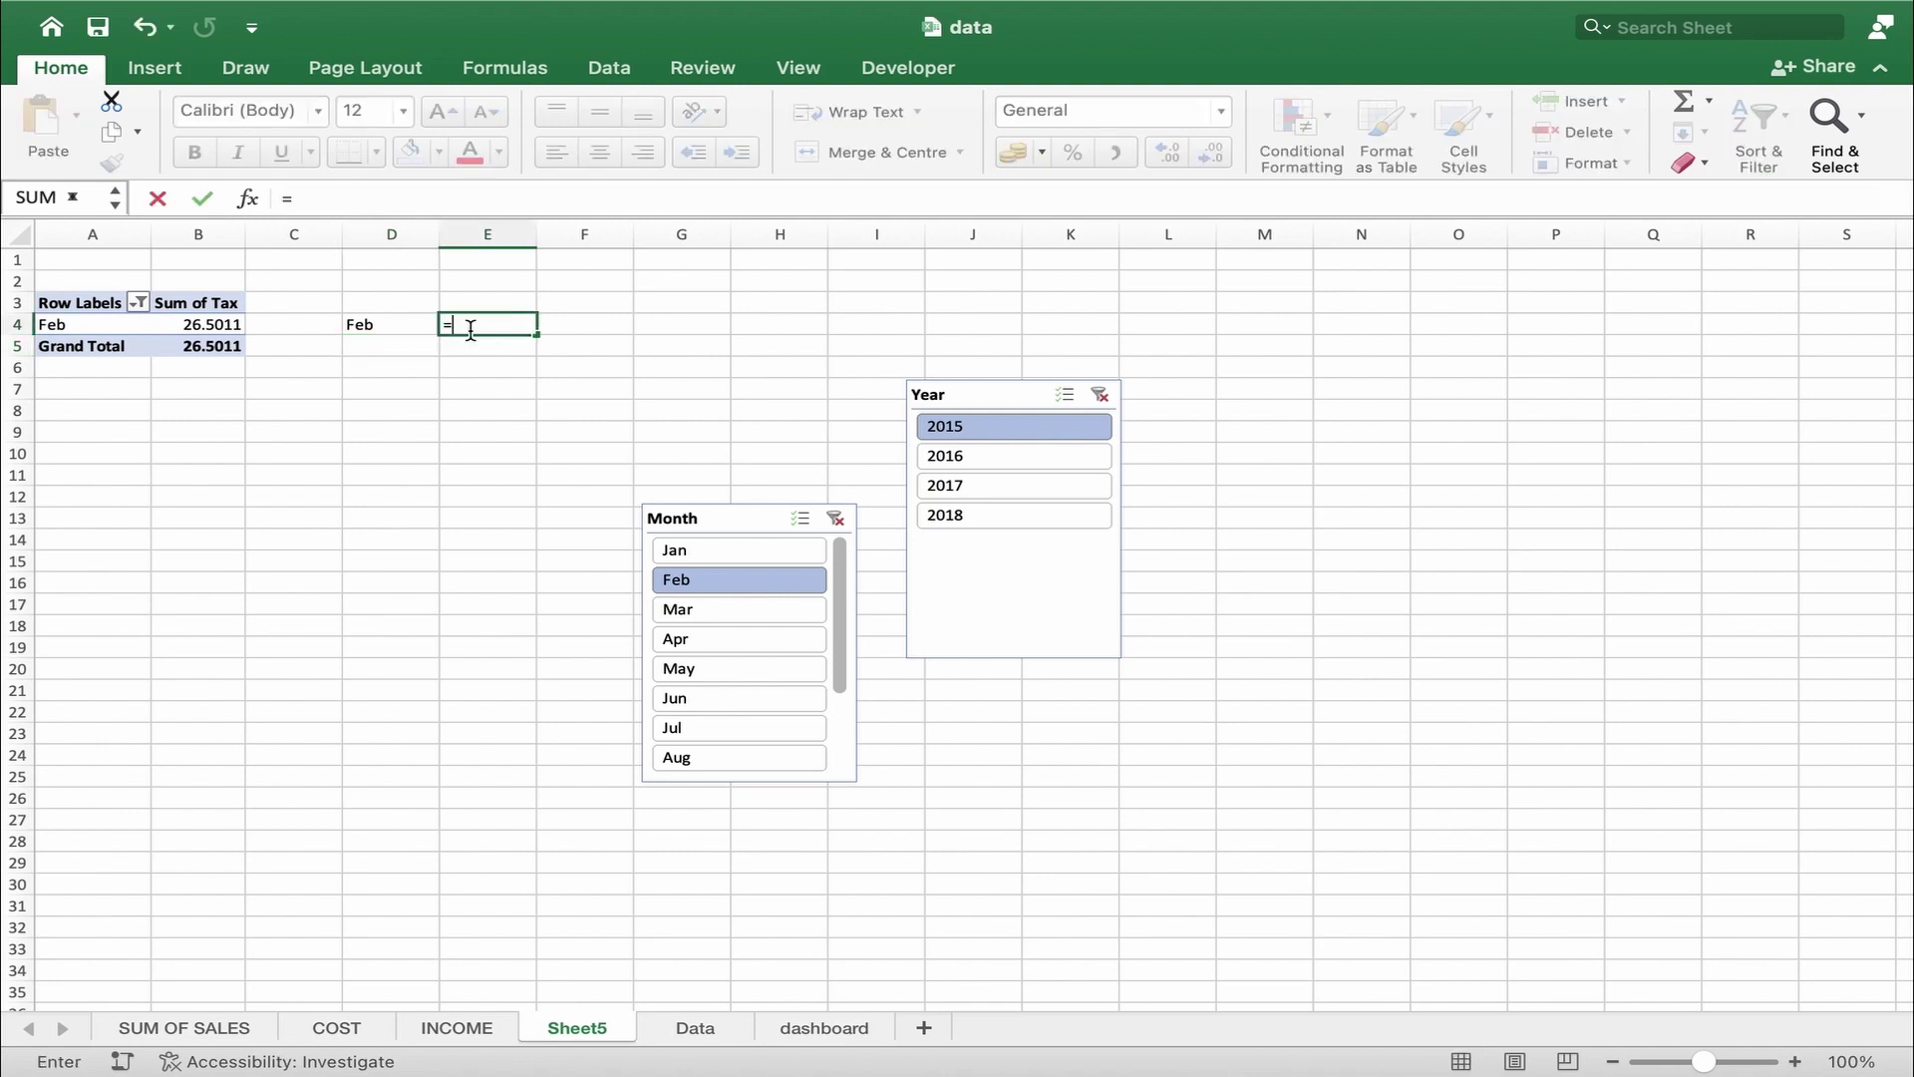
left_click(200, 324)
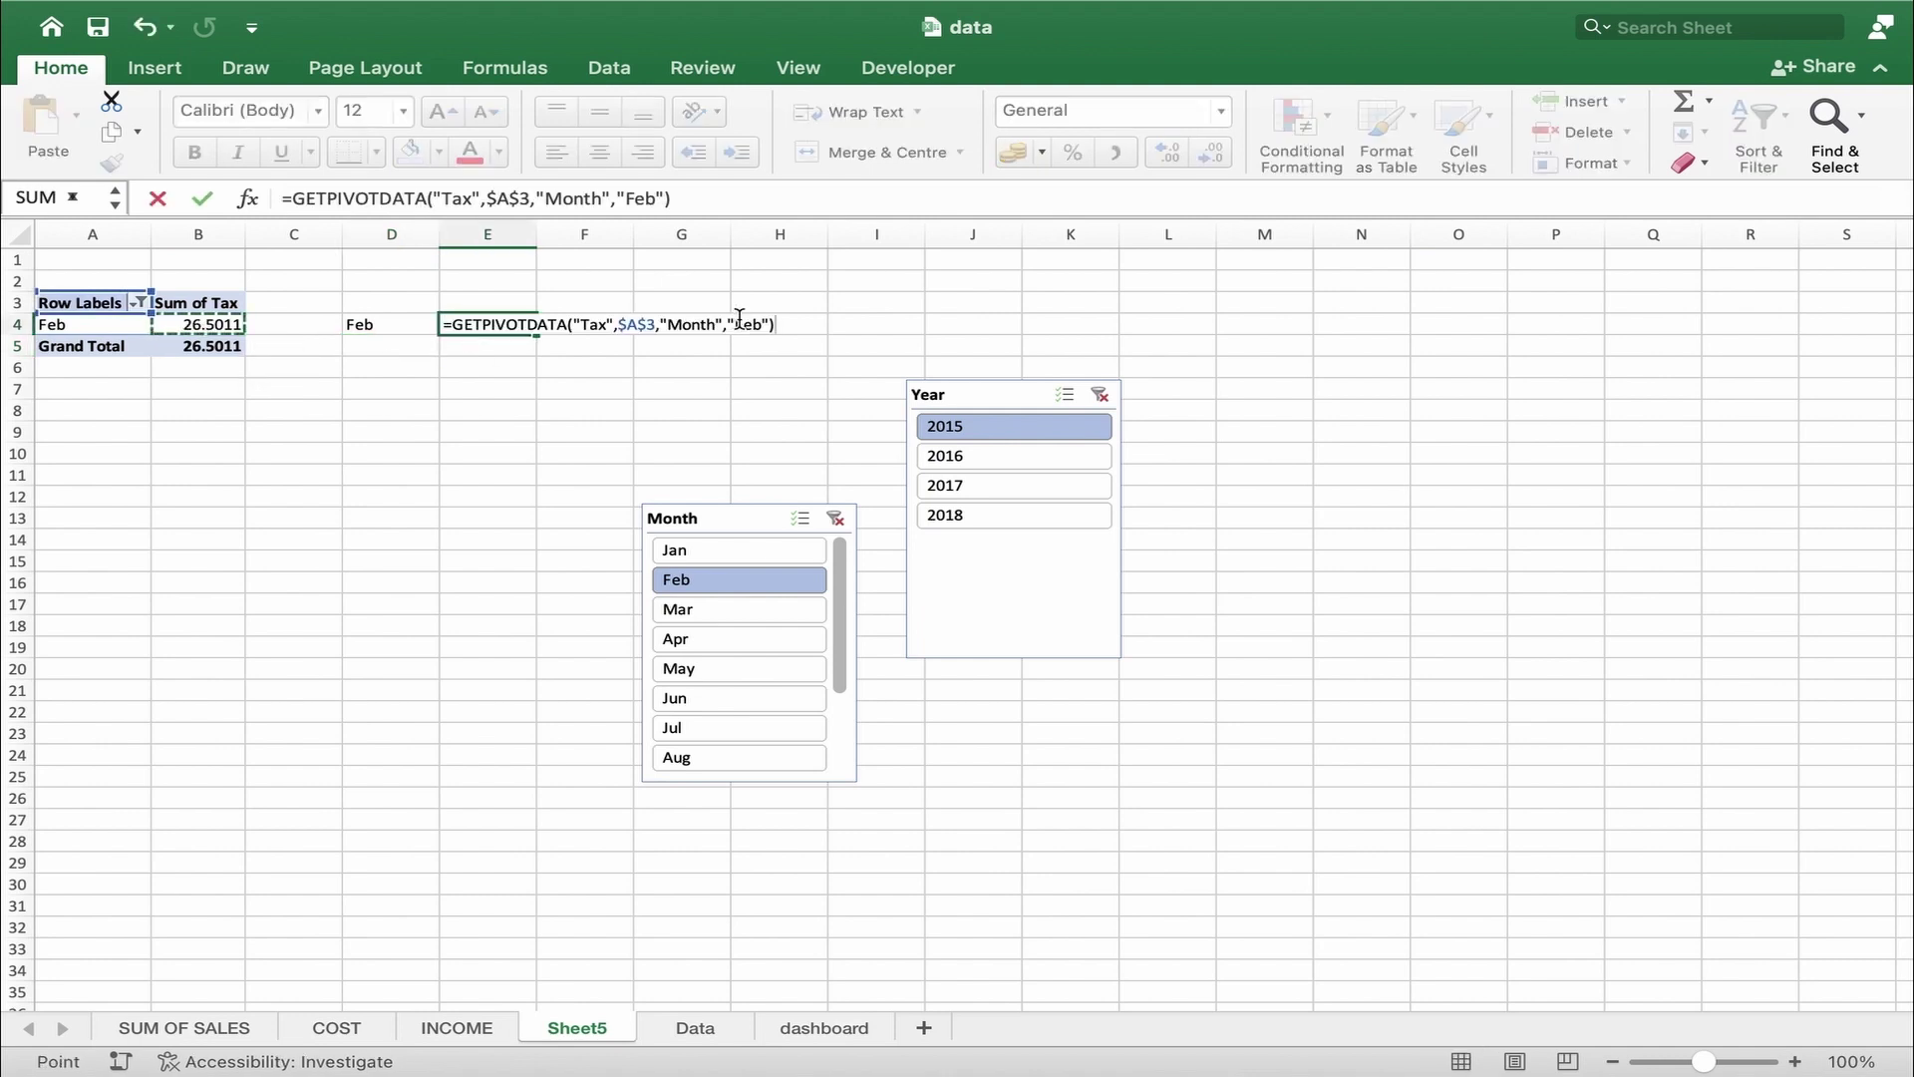
left_click(770, 324)
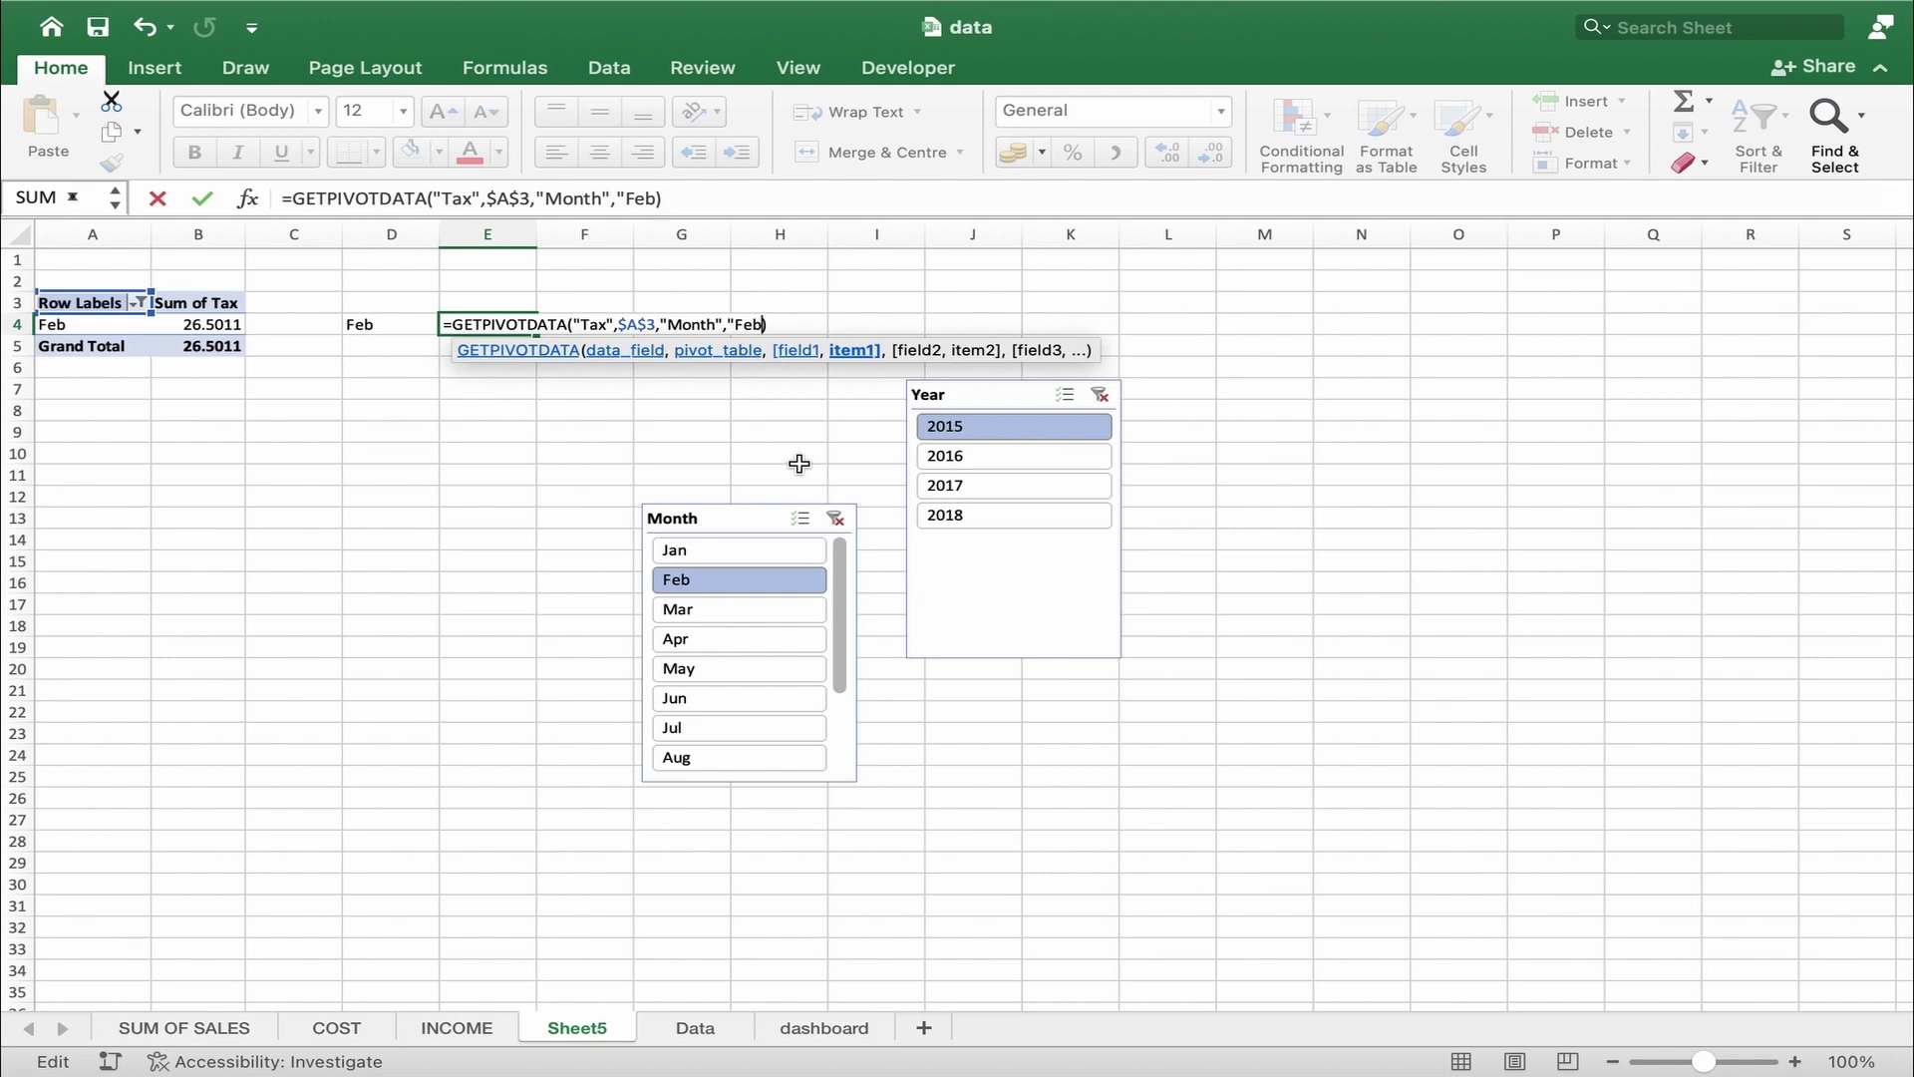
key("BackSpace")
key("BackSpace")
key("BackSpace")
left_click(391, 329)
key("Return")
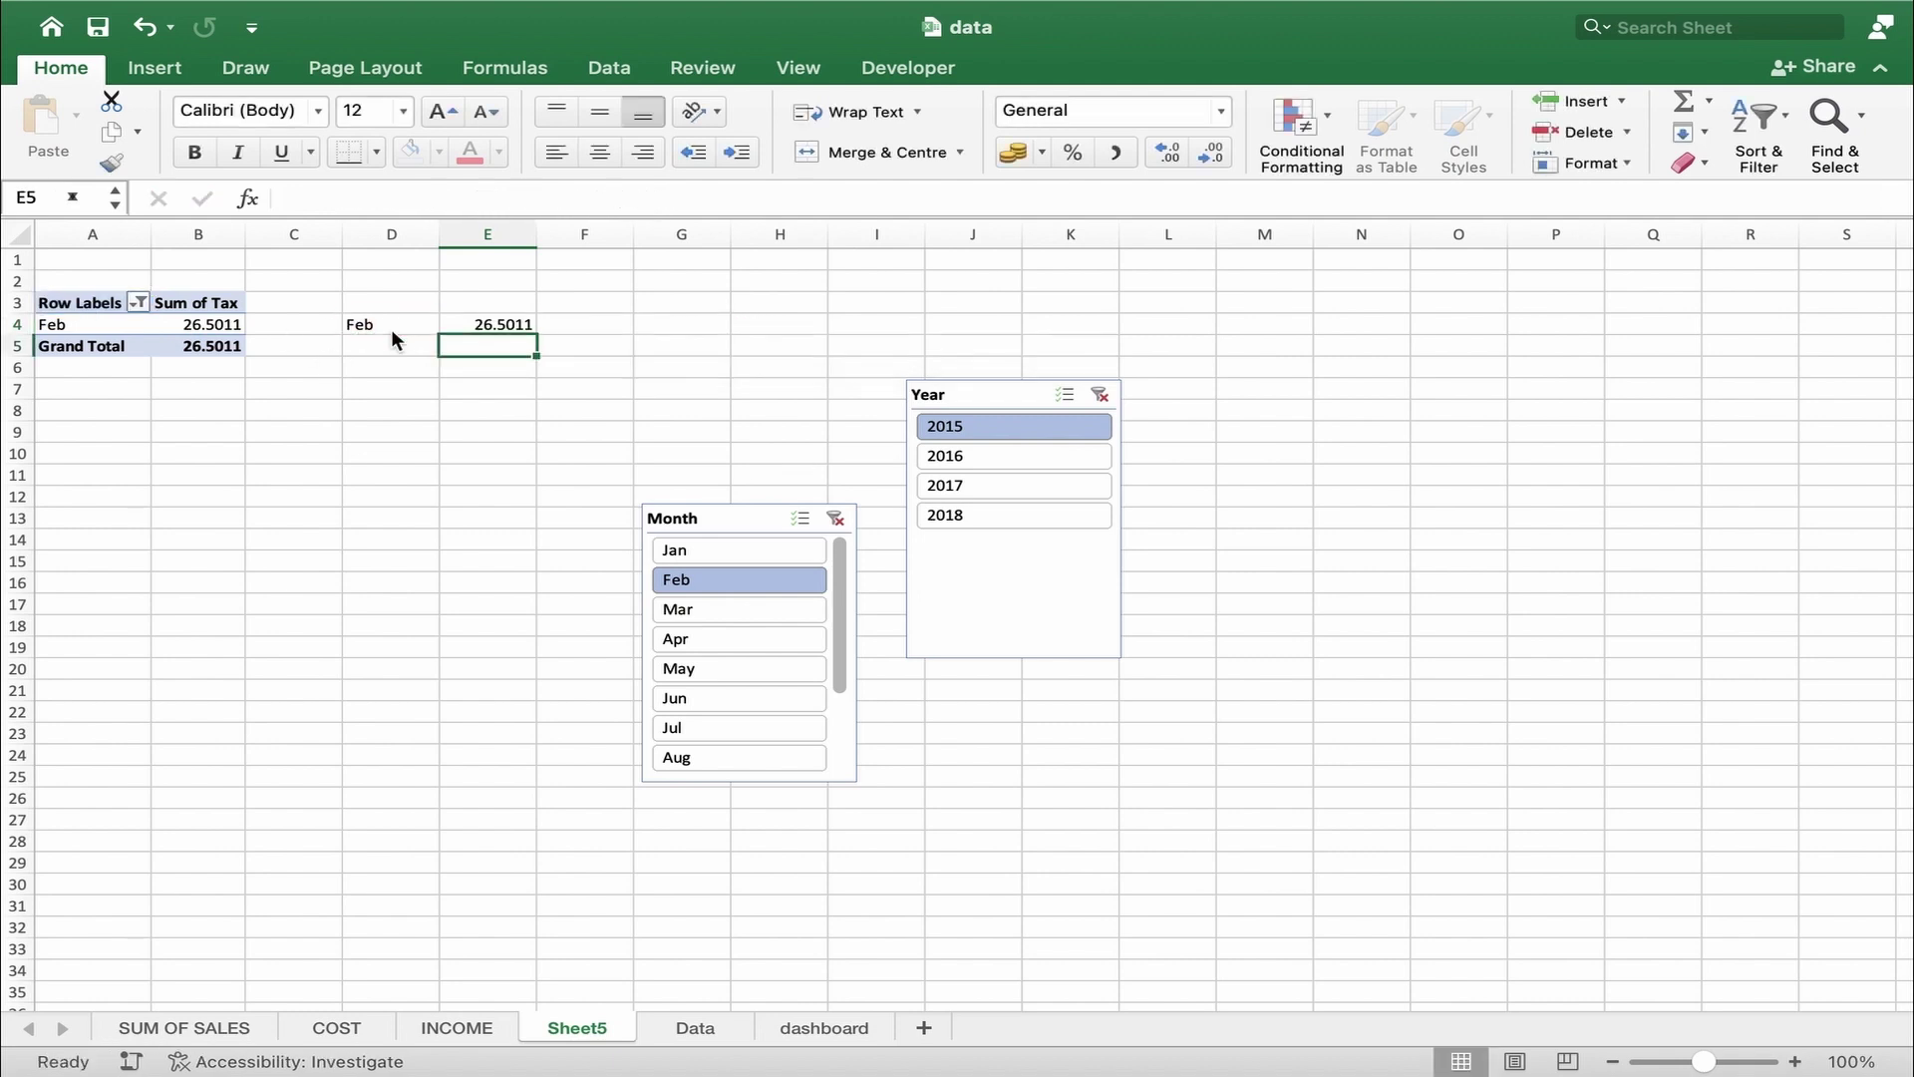
- Format cell E4 as Currency with 0 decimal places and the $ English (en-US) symbol
left_click(508, 327)
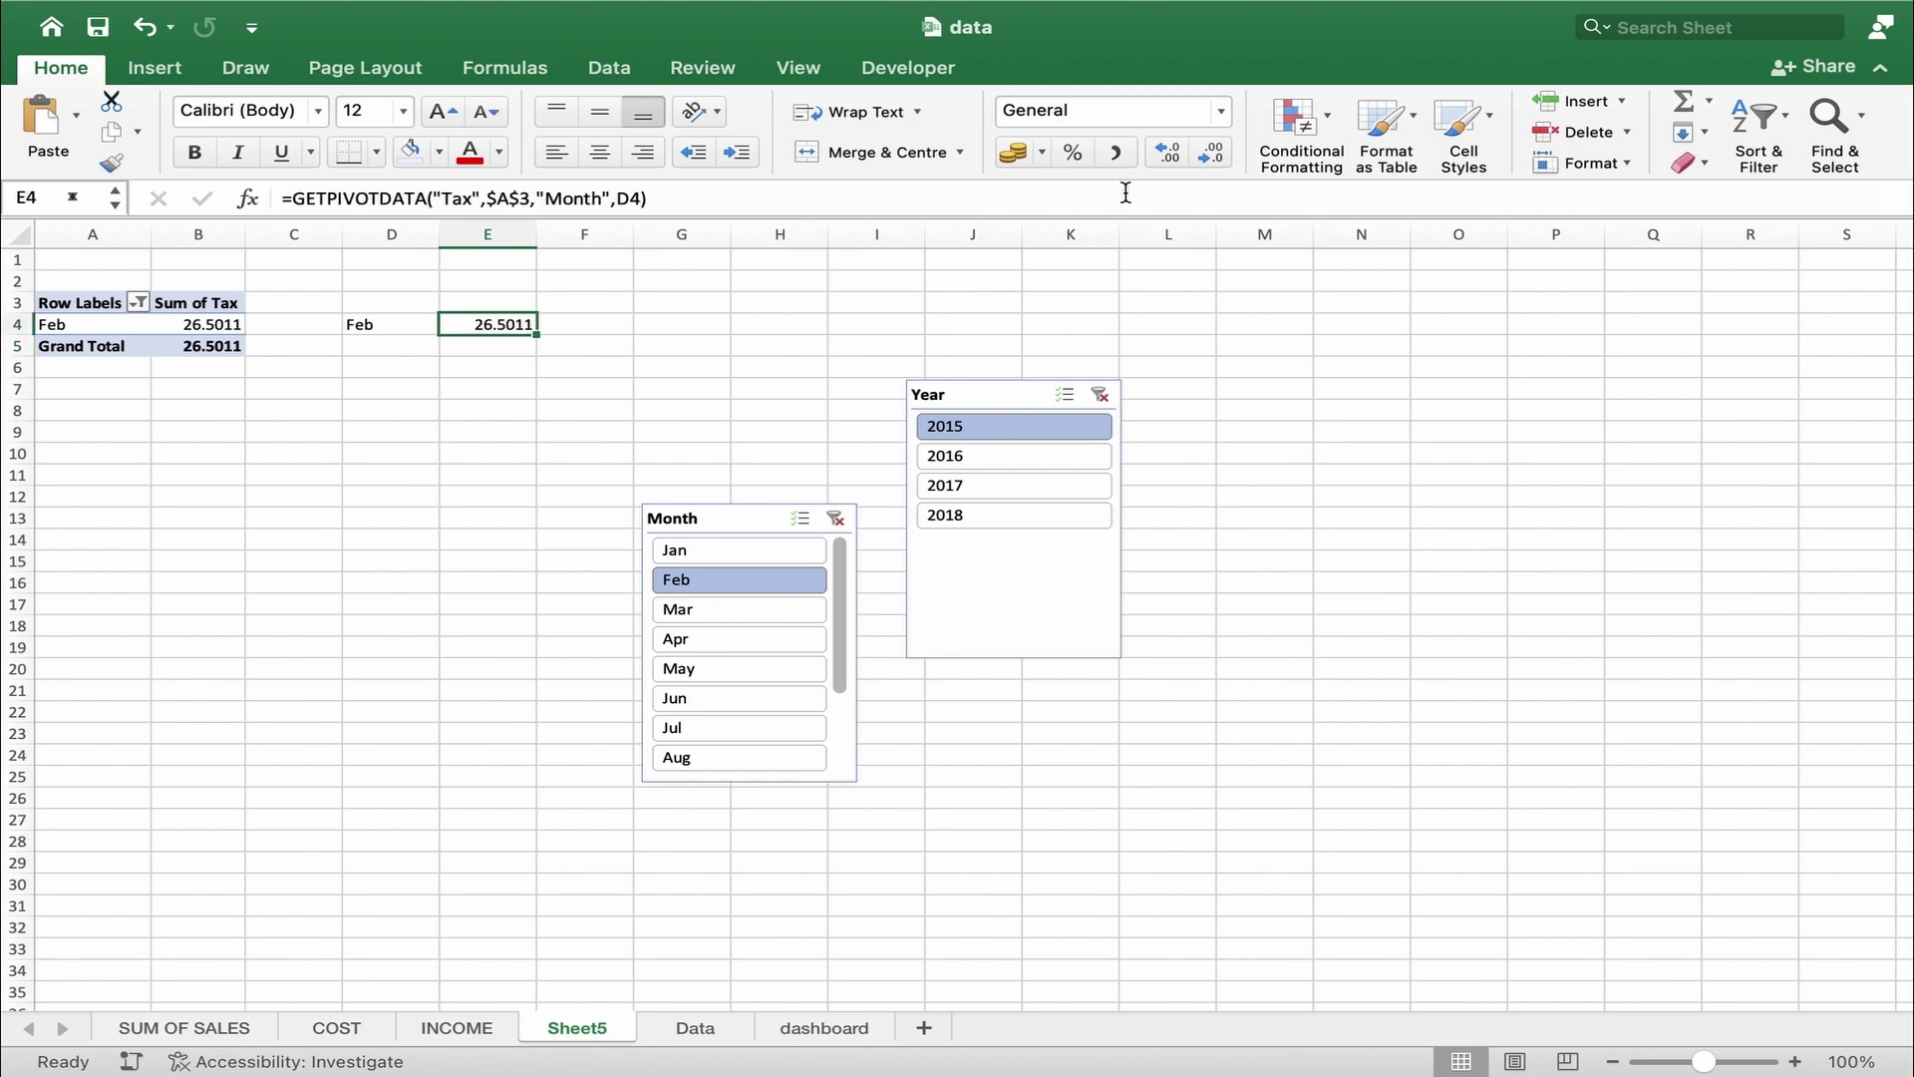
left_click(1221, 111)
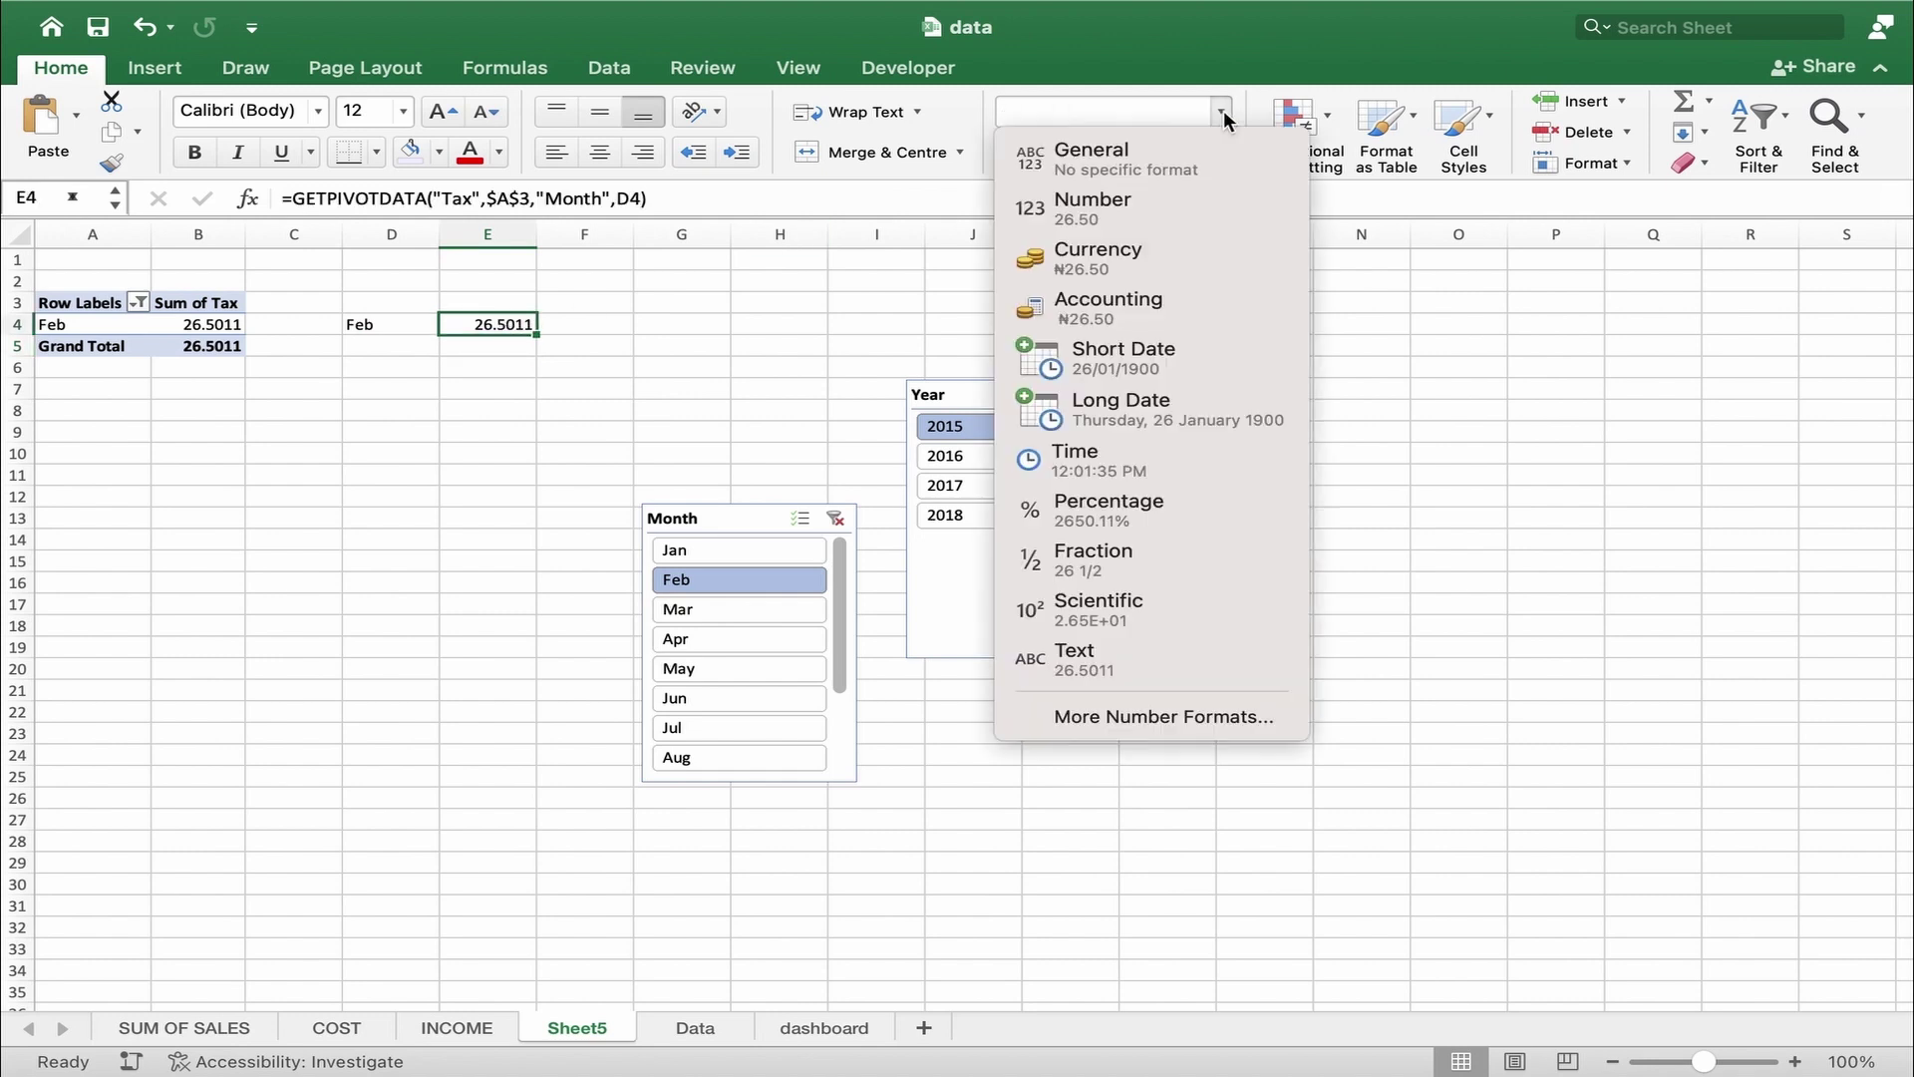
left_click(1114, 707)
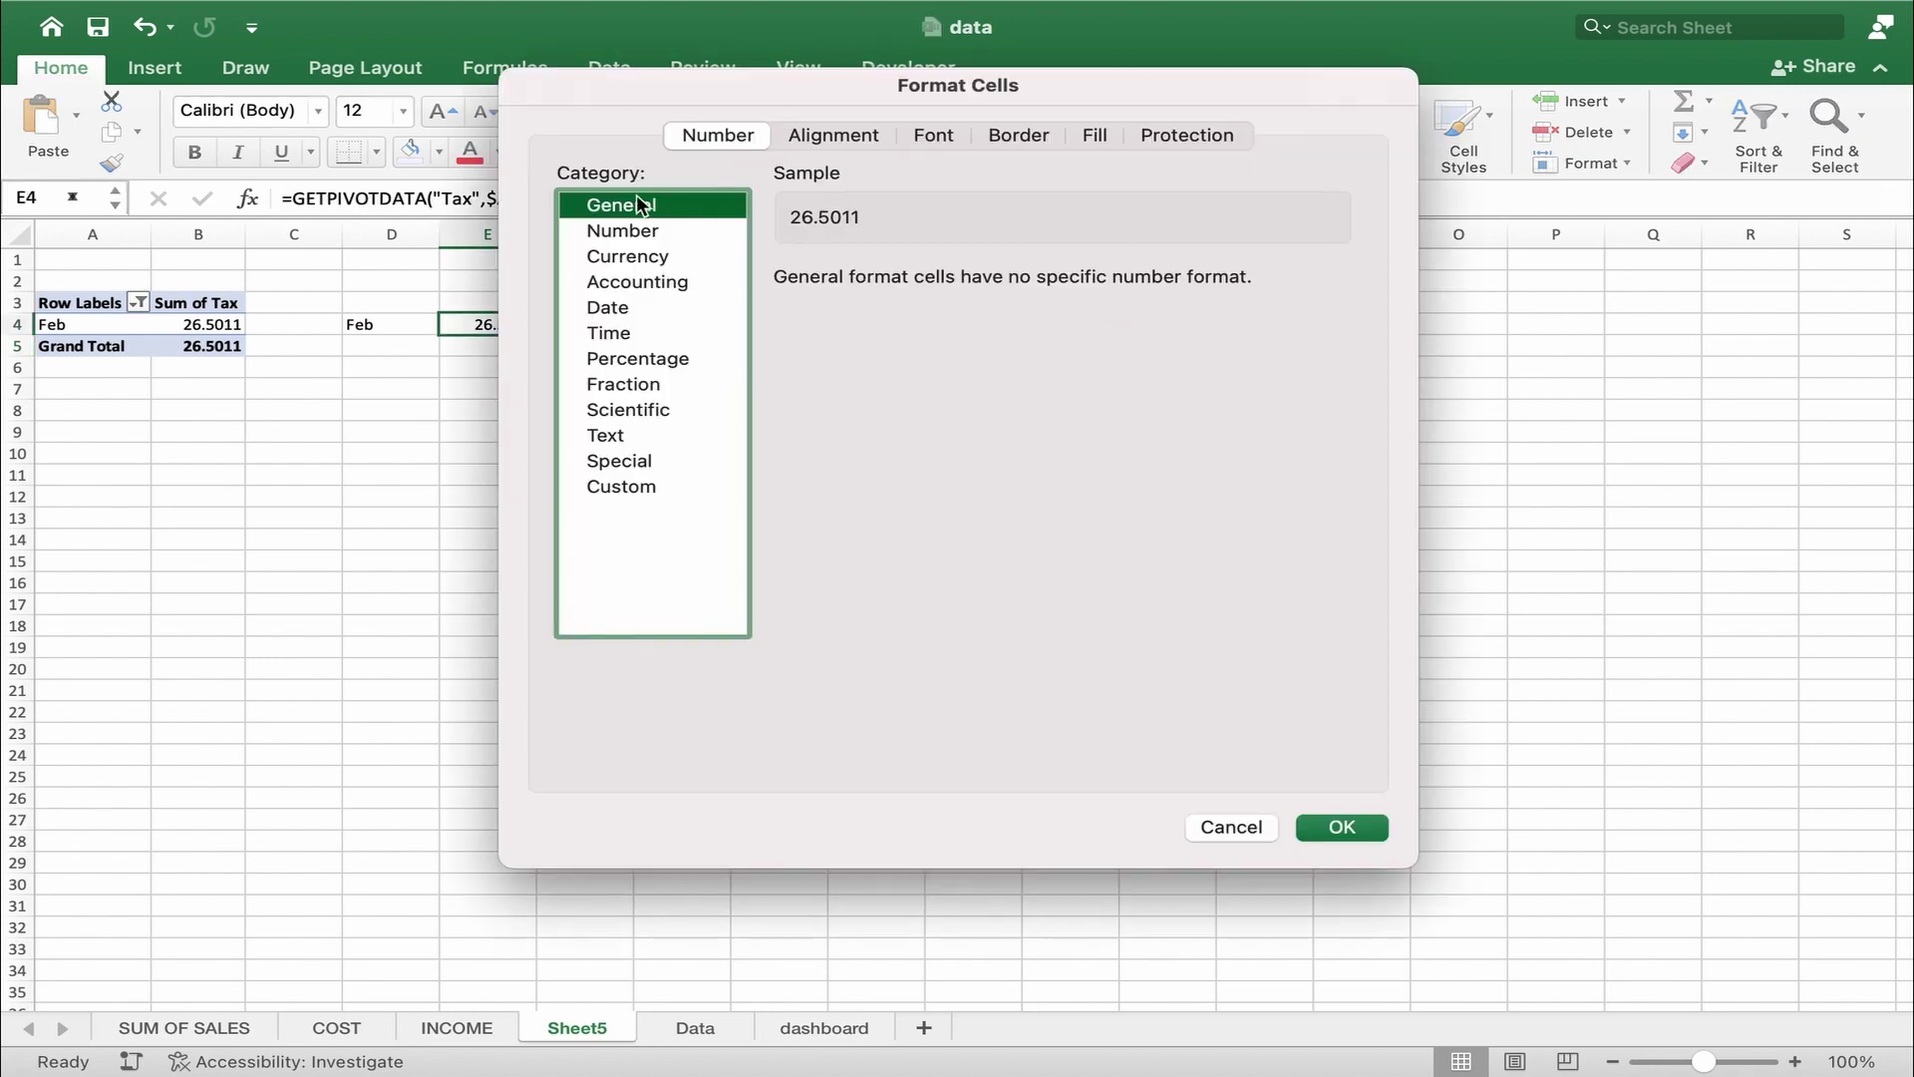
left_click(630, 253)
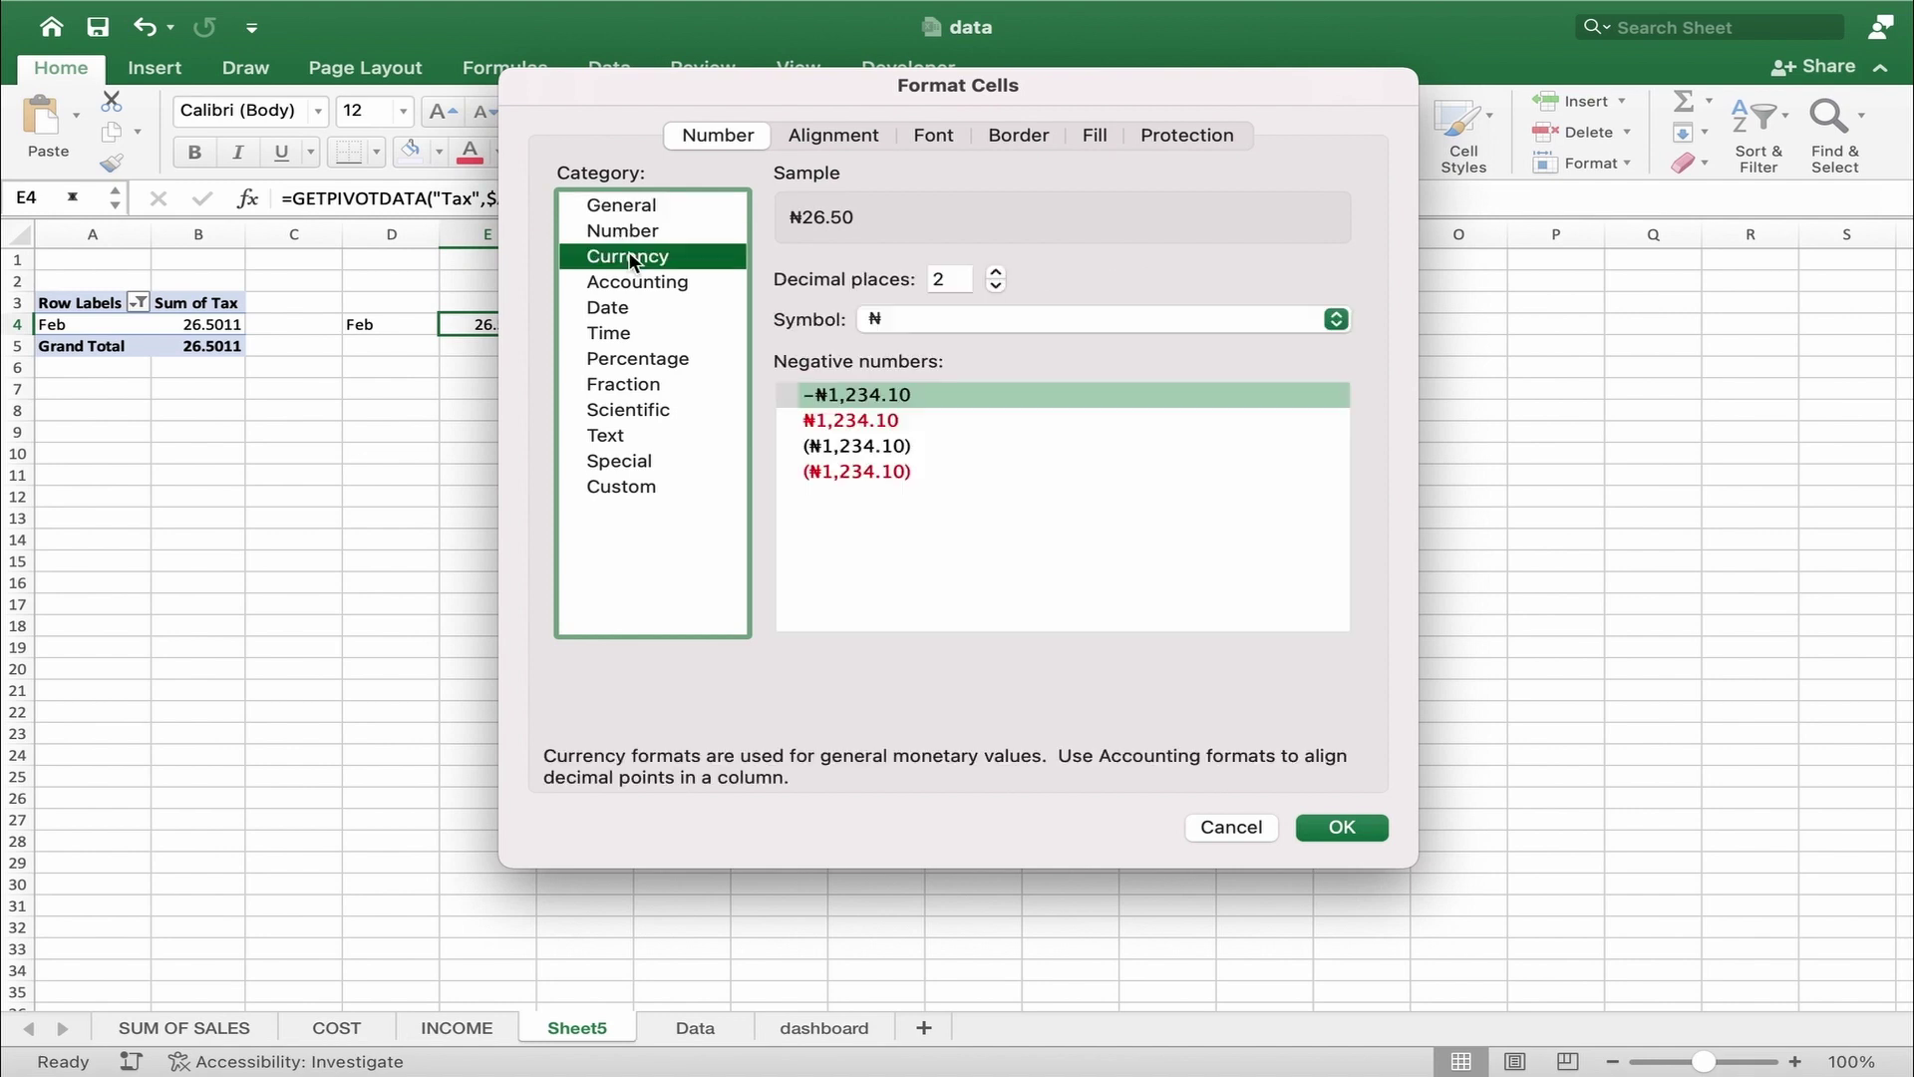
left_click(997, 285)
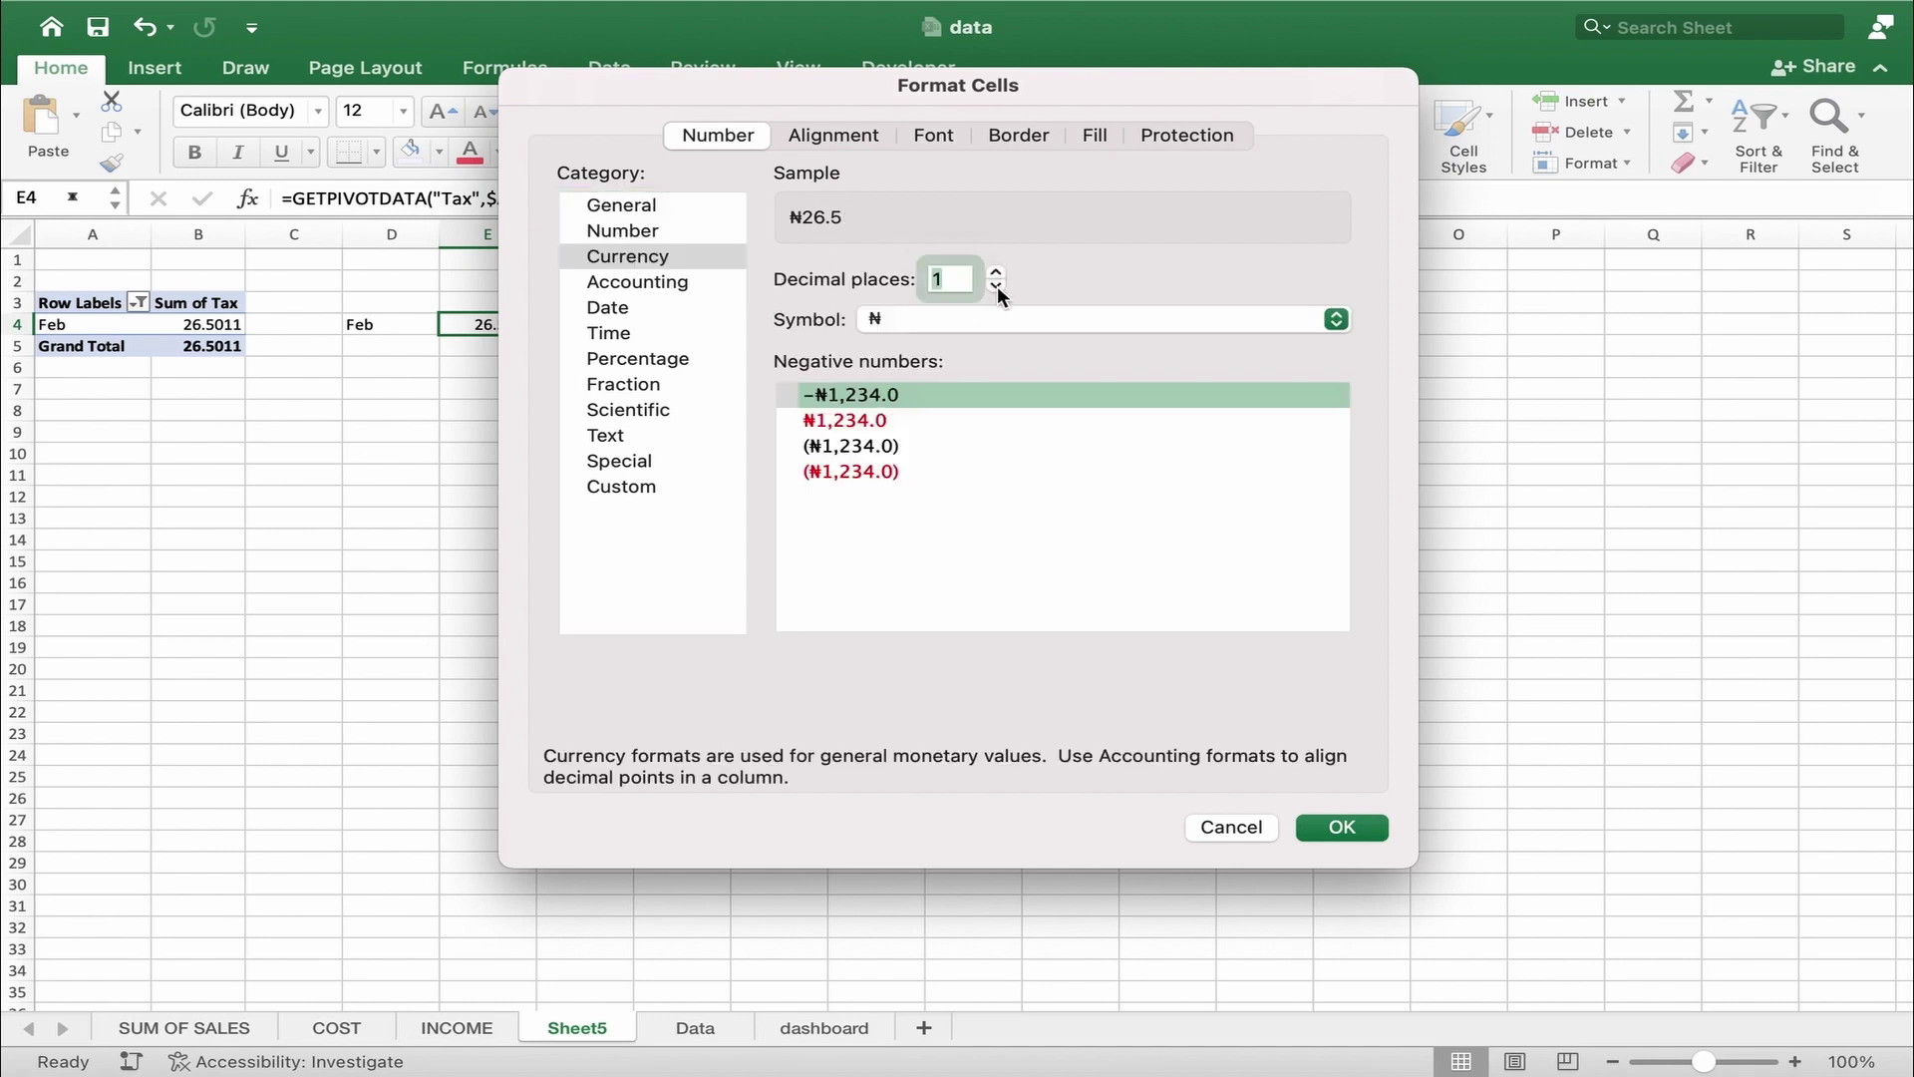
left_click(997, 285)
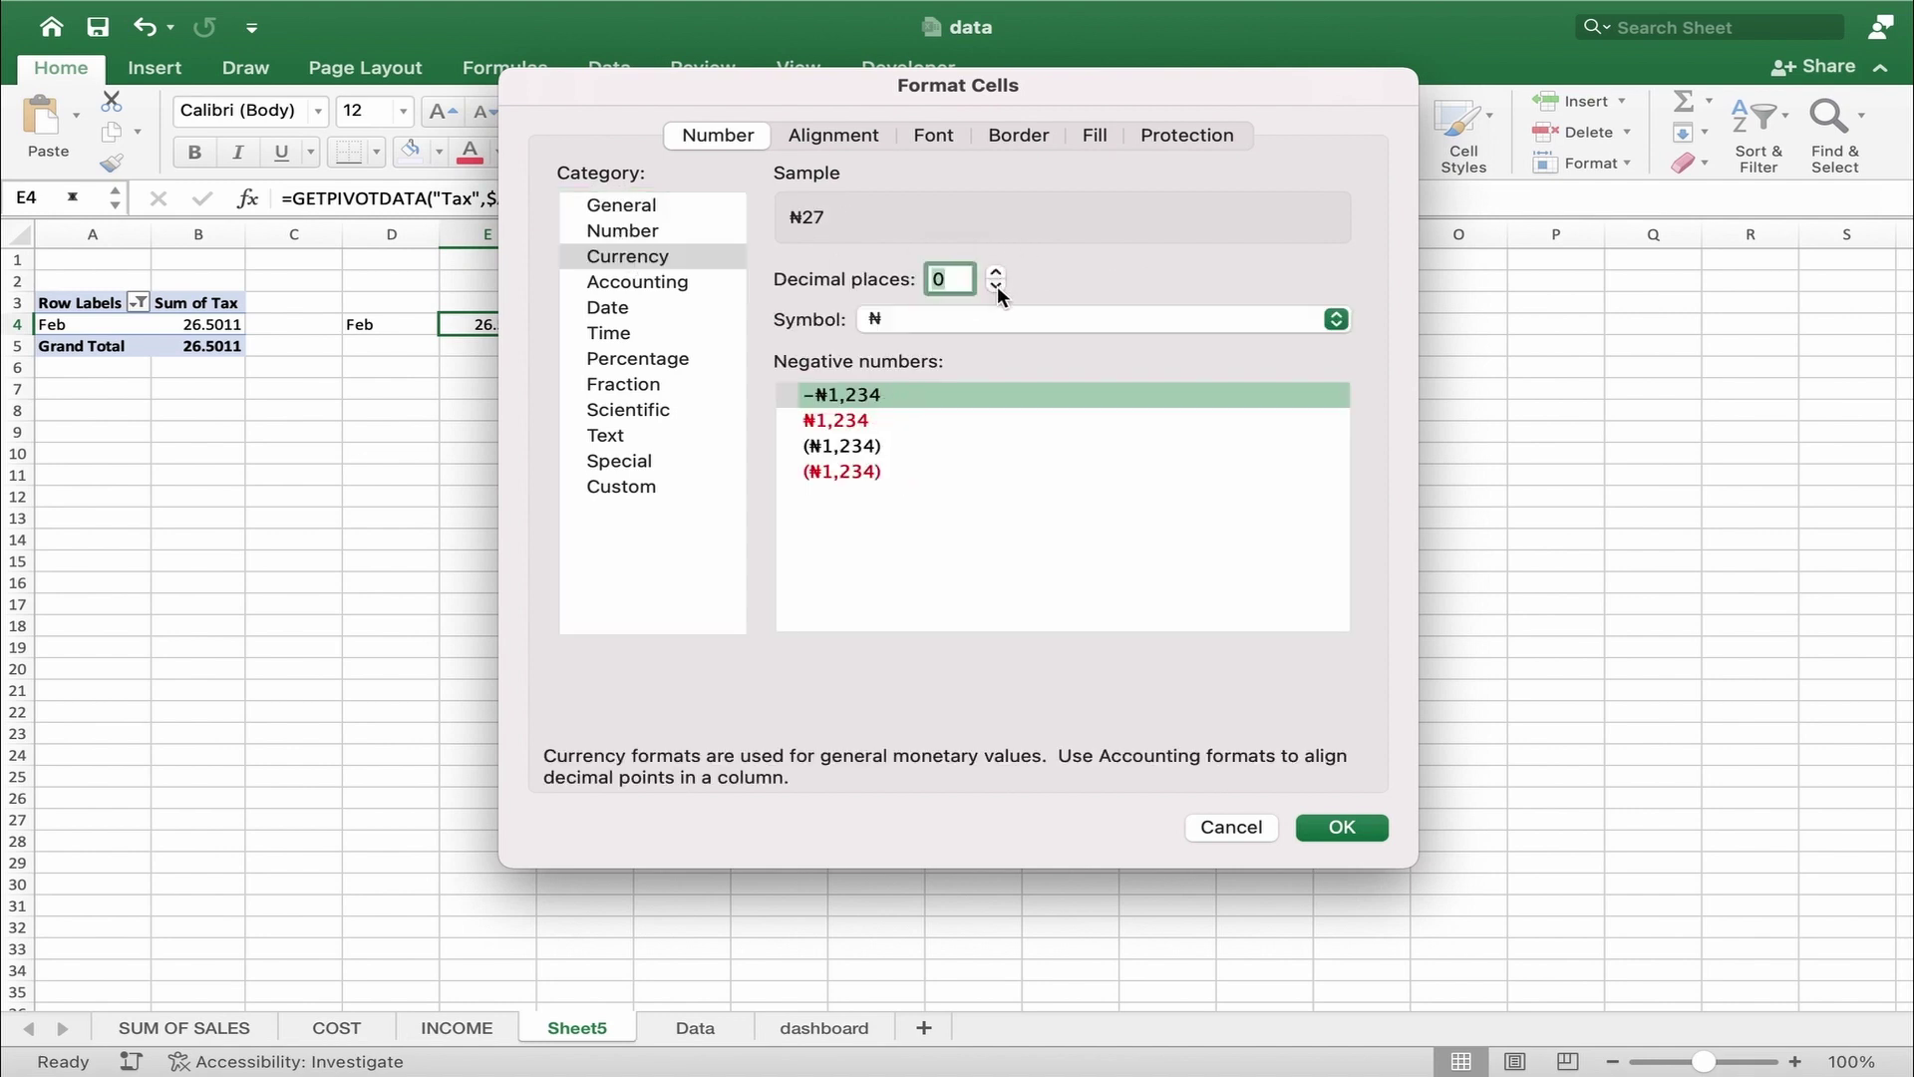
left_click(578, 255)
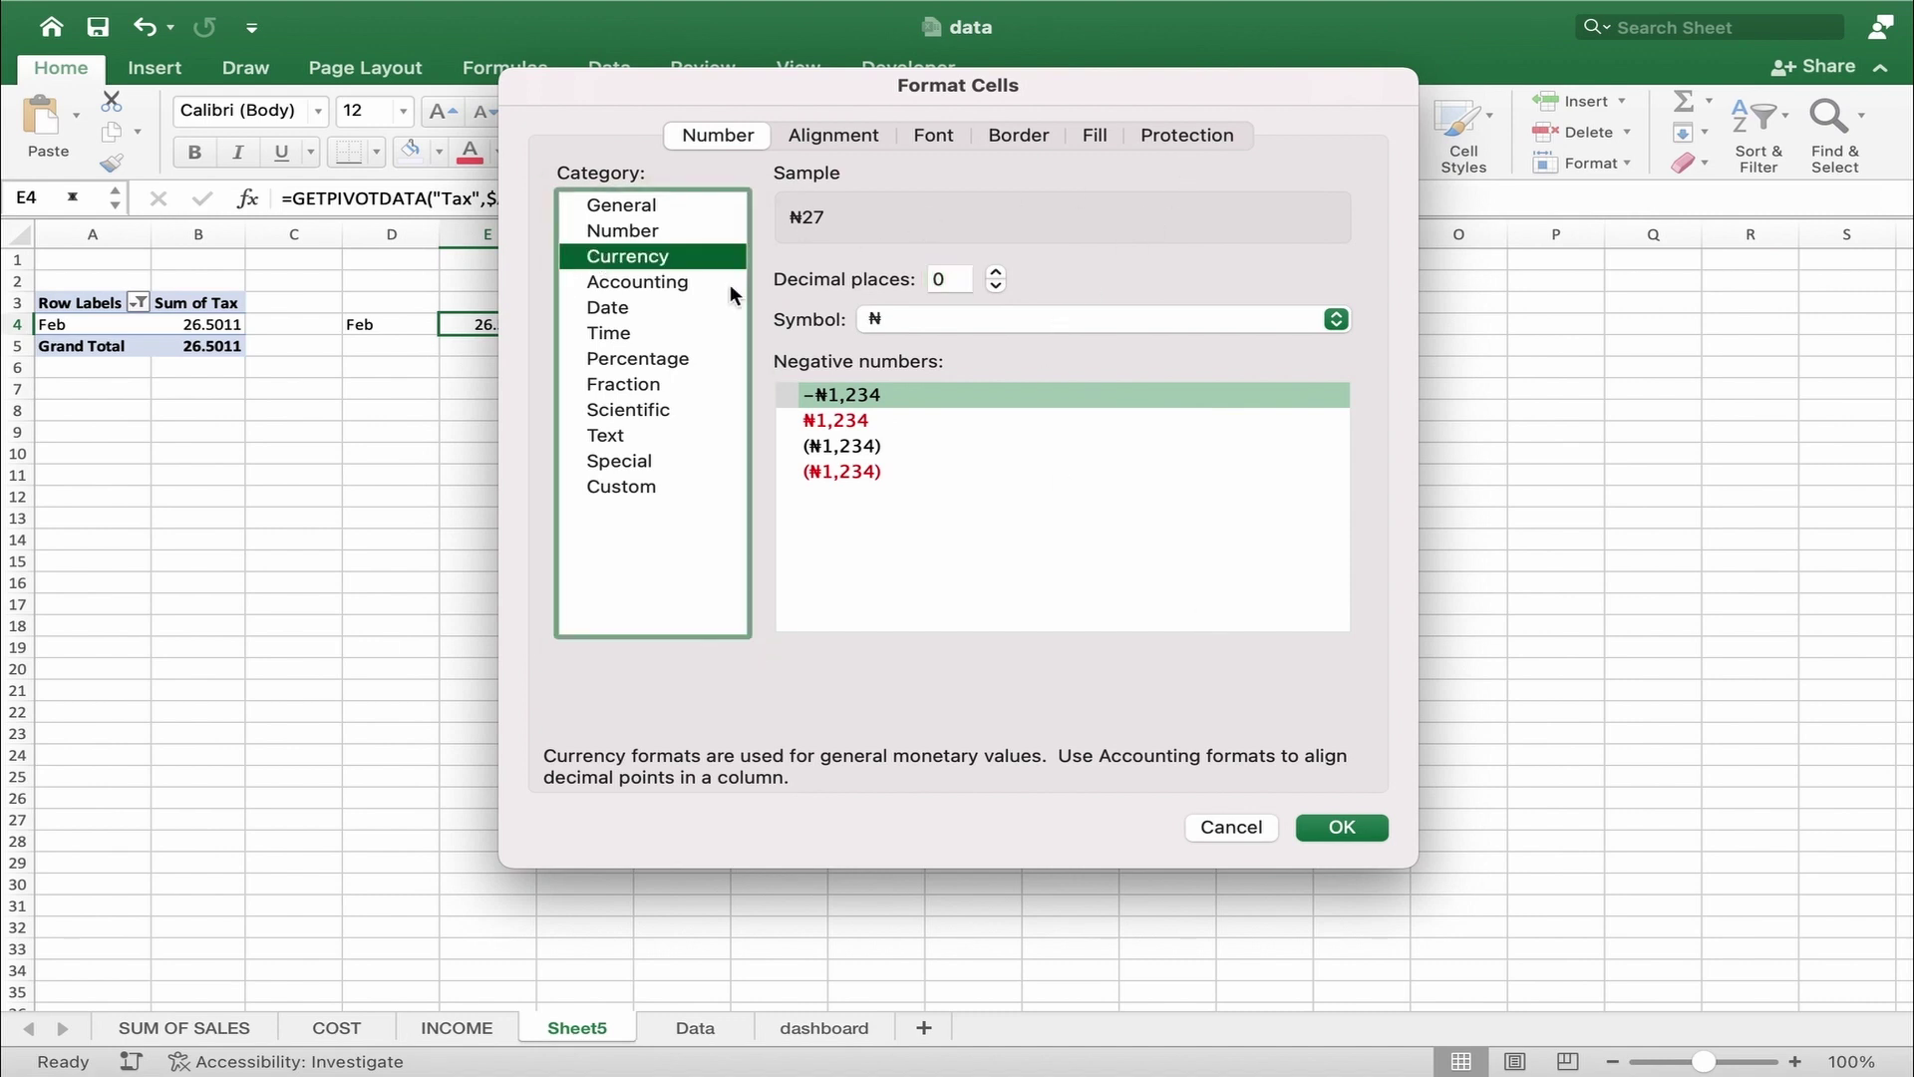
left_click(1346, 321)
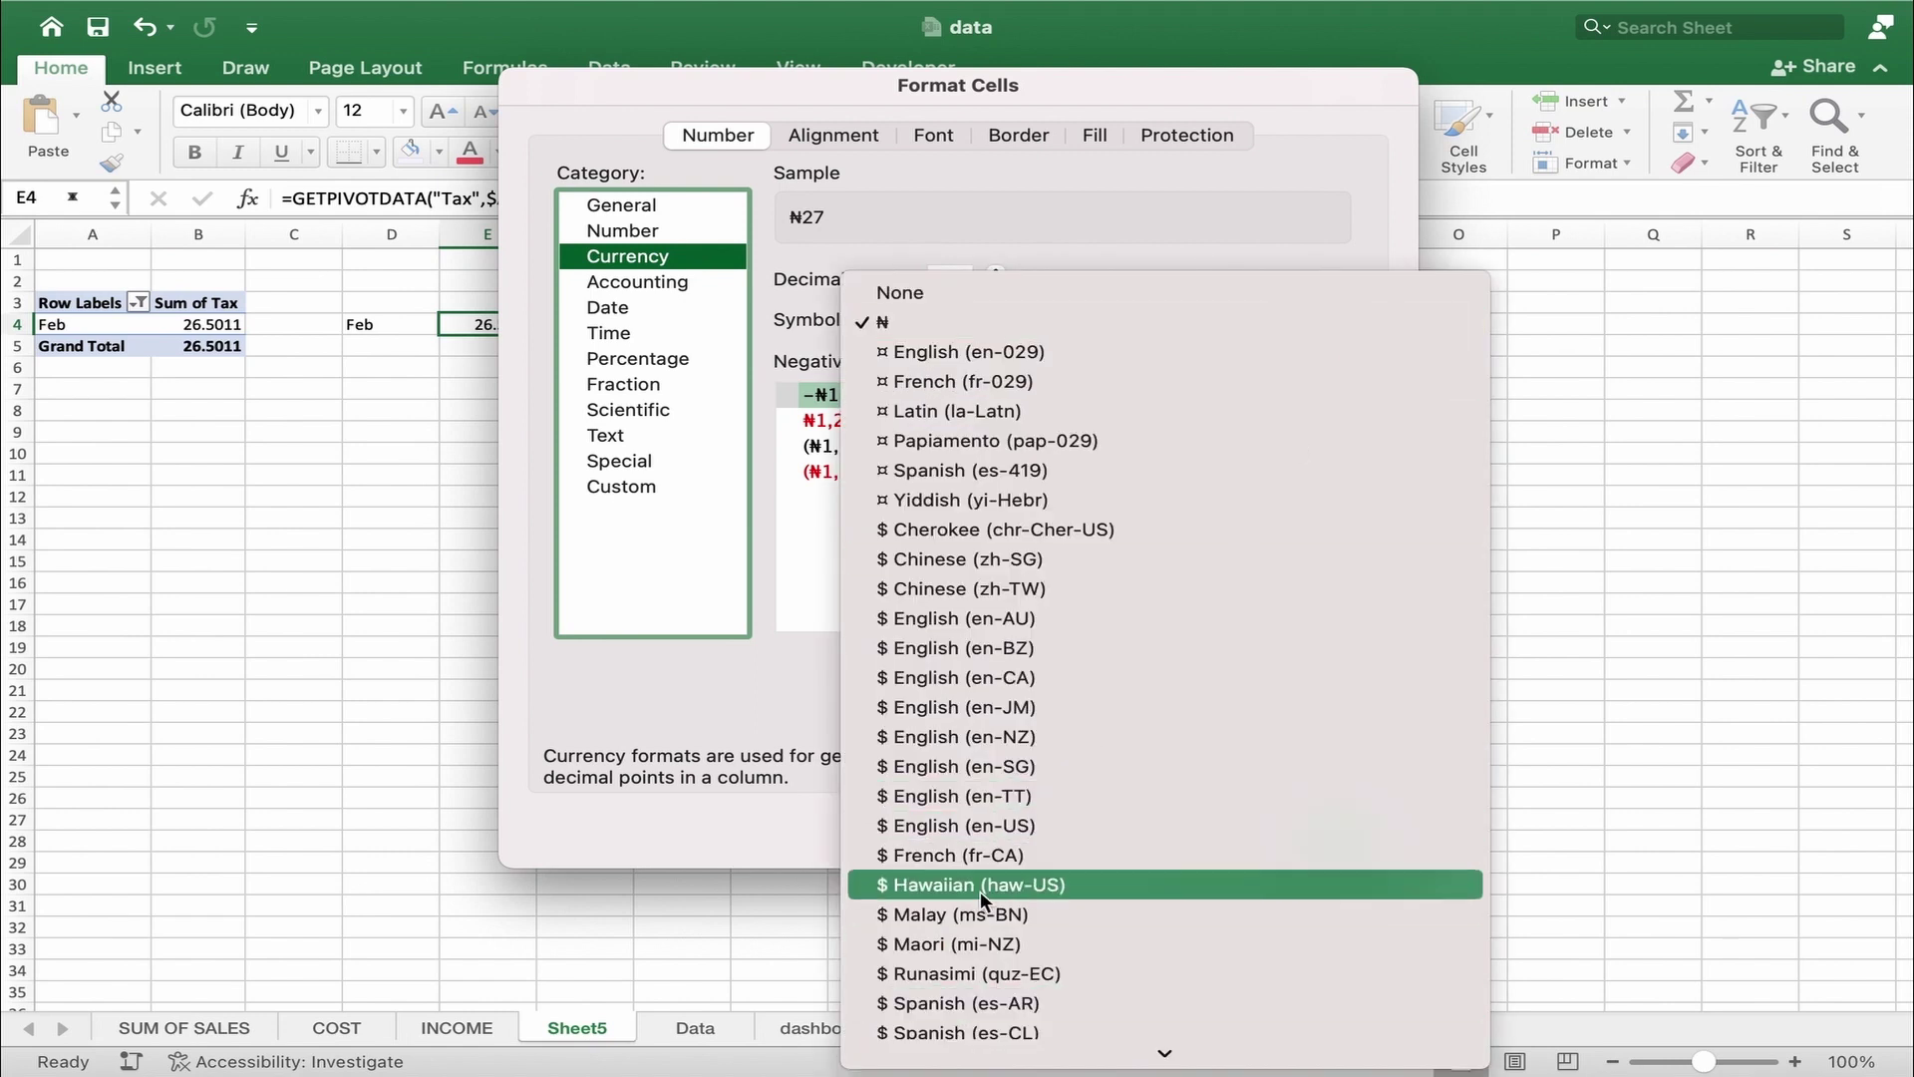
left_click(1023, 823)
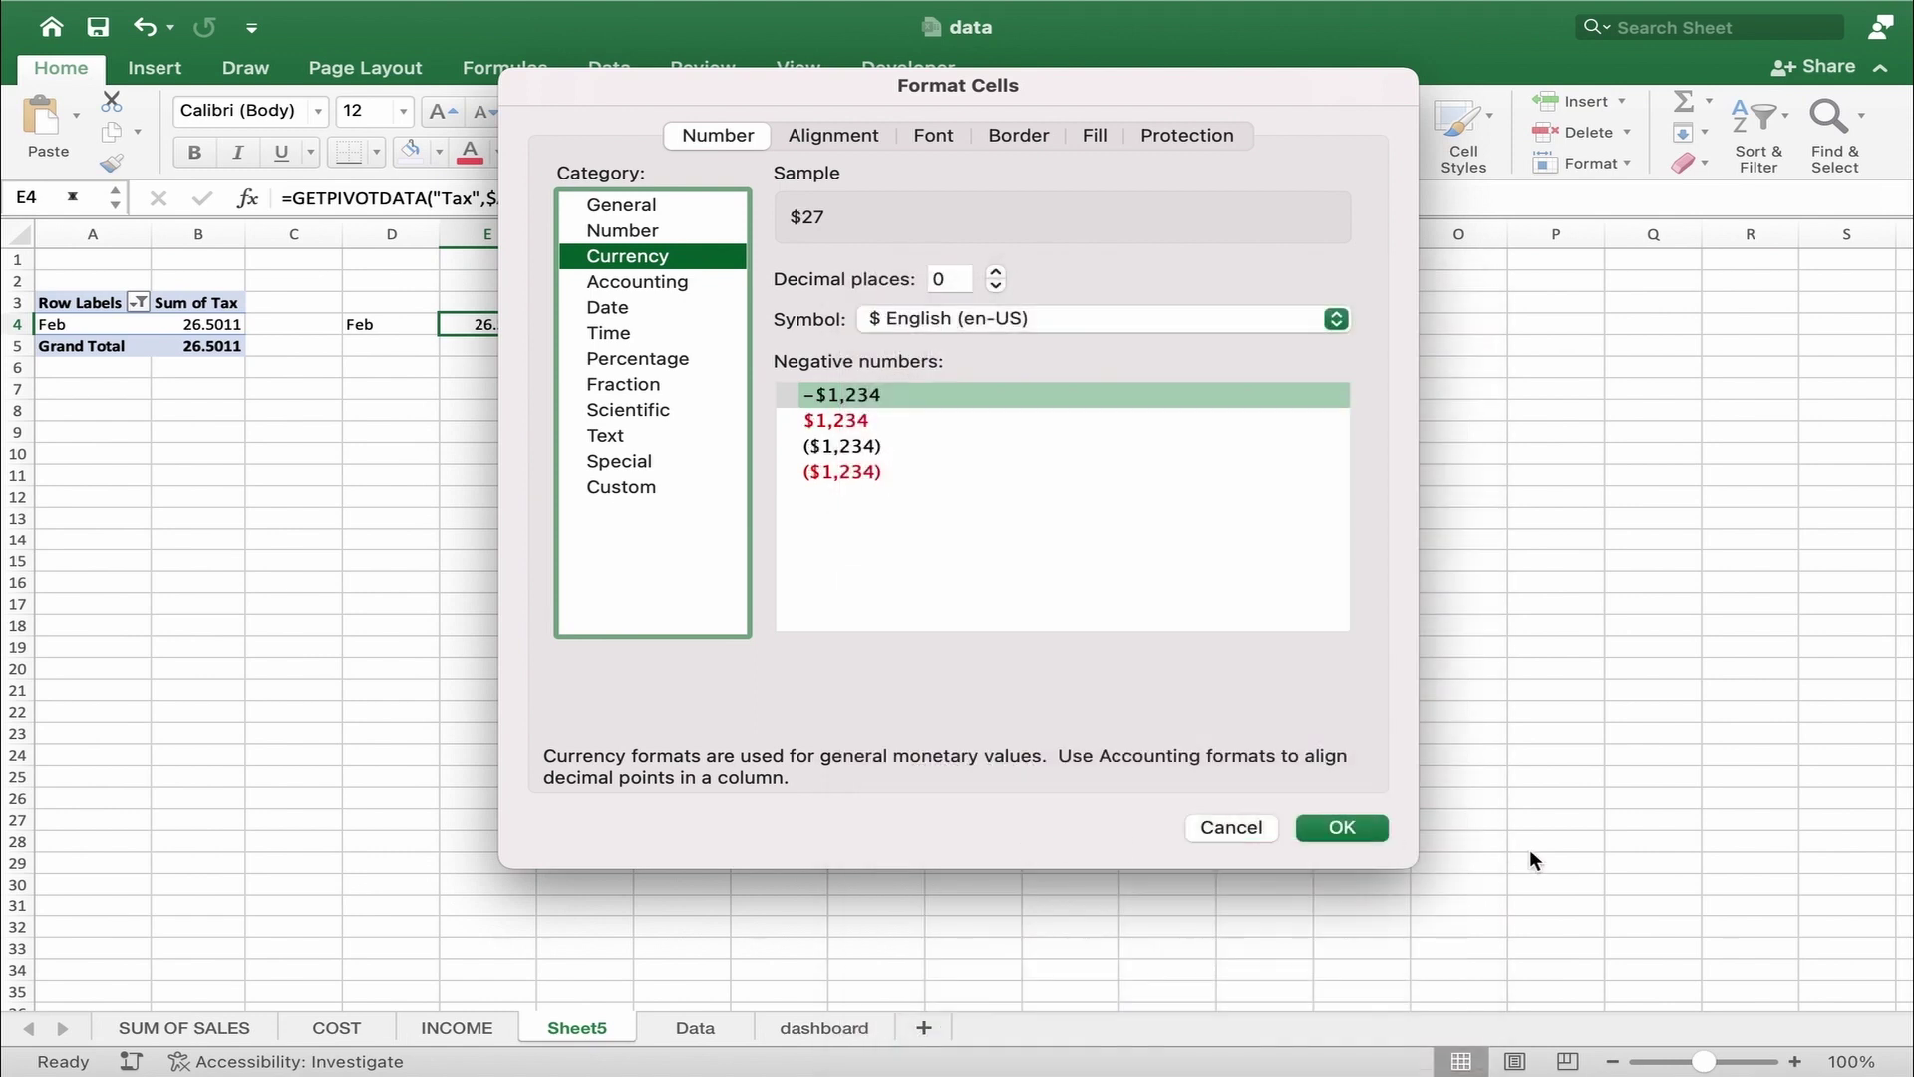
left_click(1346, 827)
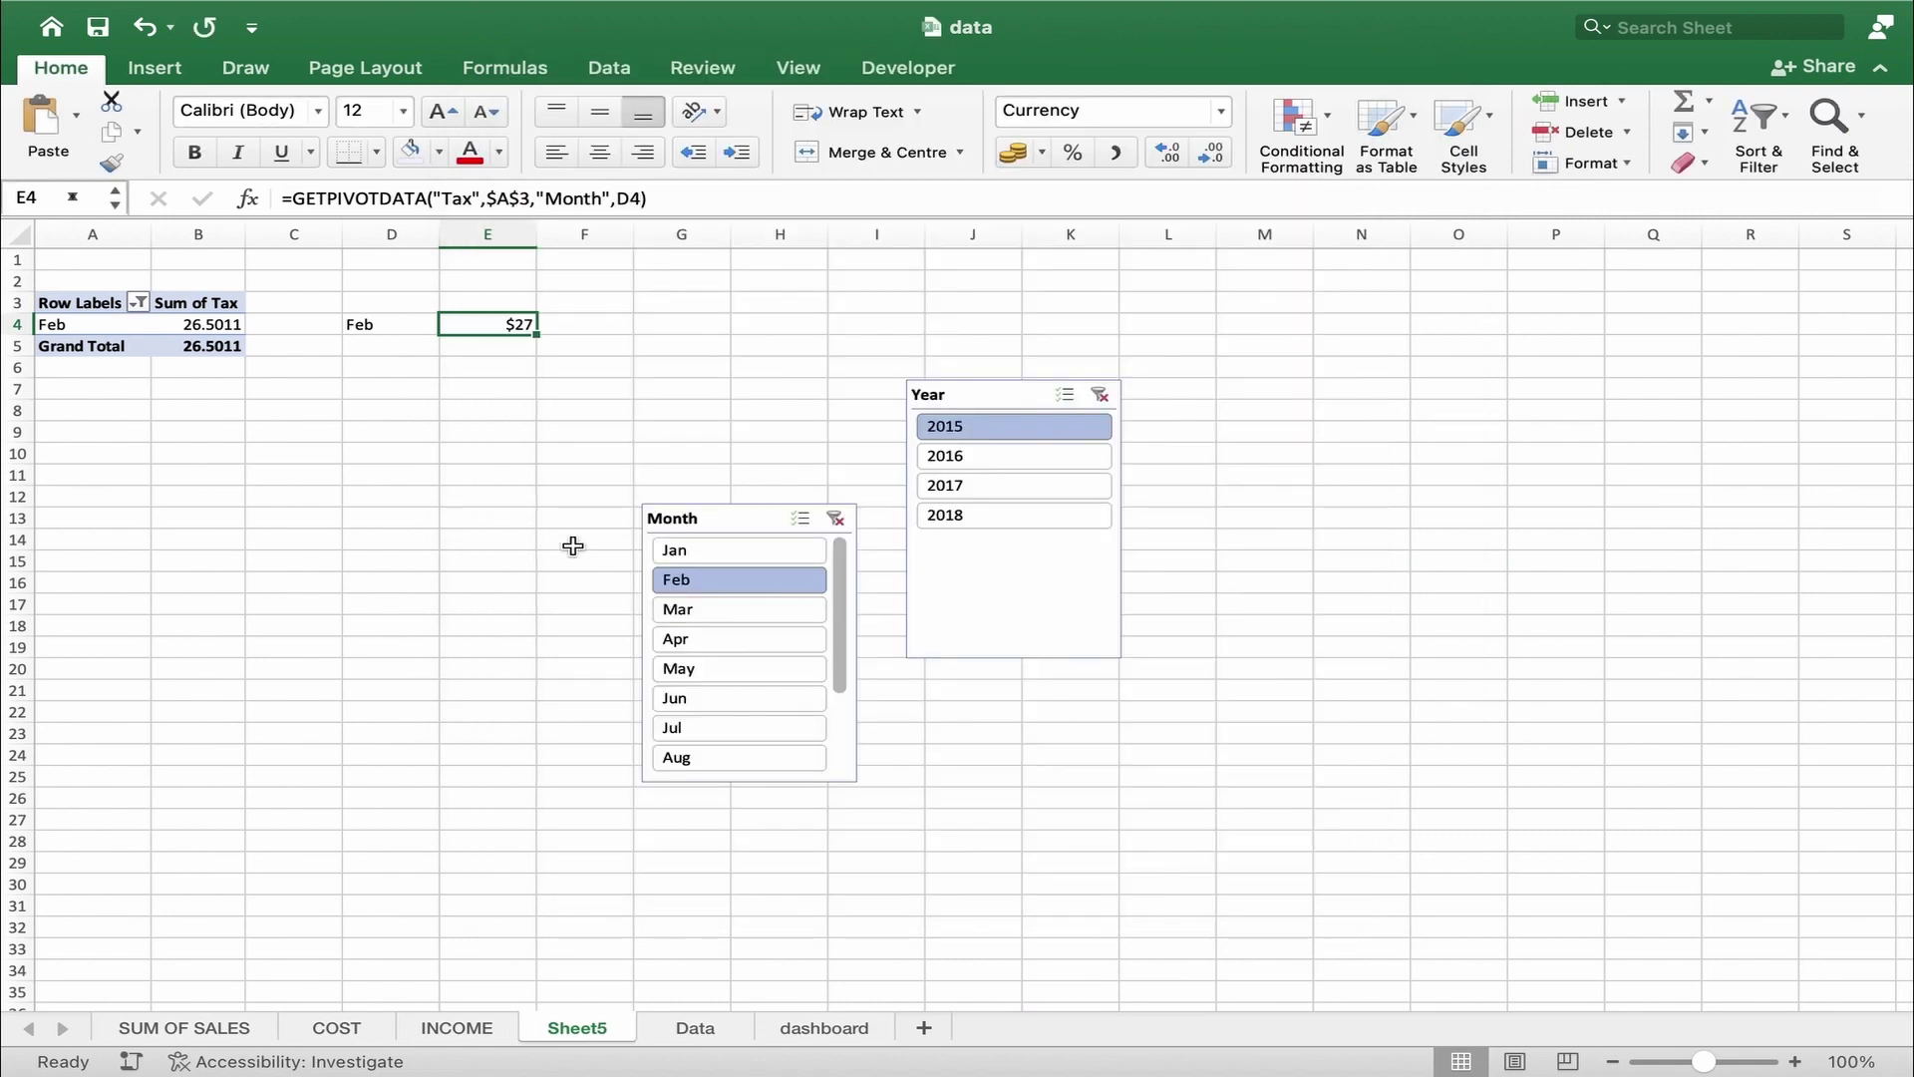
- On the dashboard sheet, relink the value text box of the TOTAL TAX card to cell E4 of Sheet5
left_click(843, 1029)
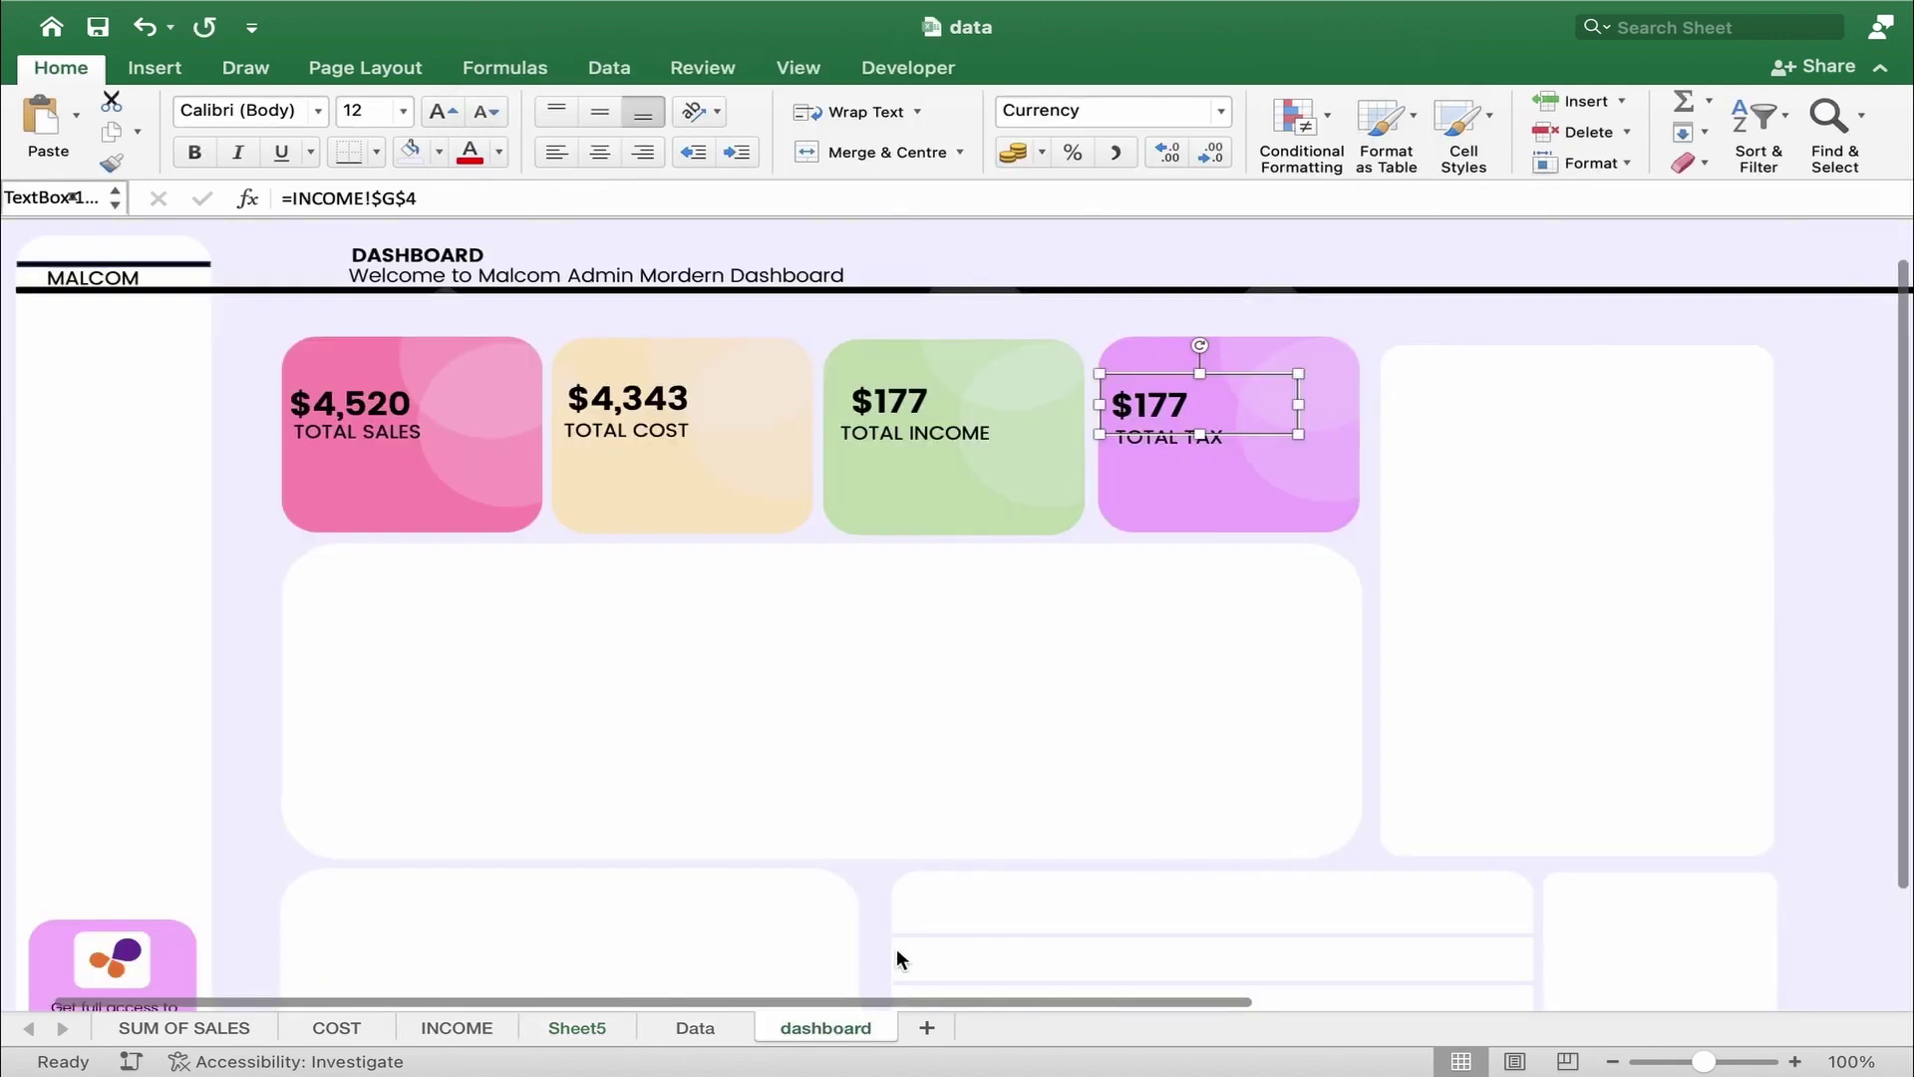
left_click(1174, 404)
left_click(519, 197)
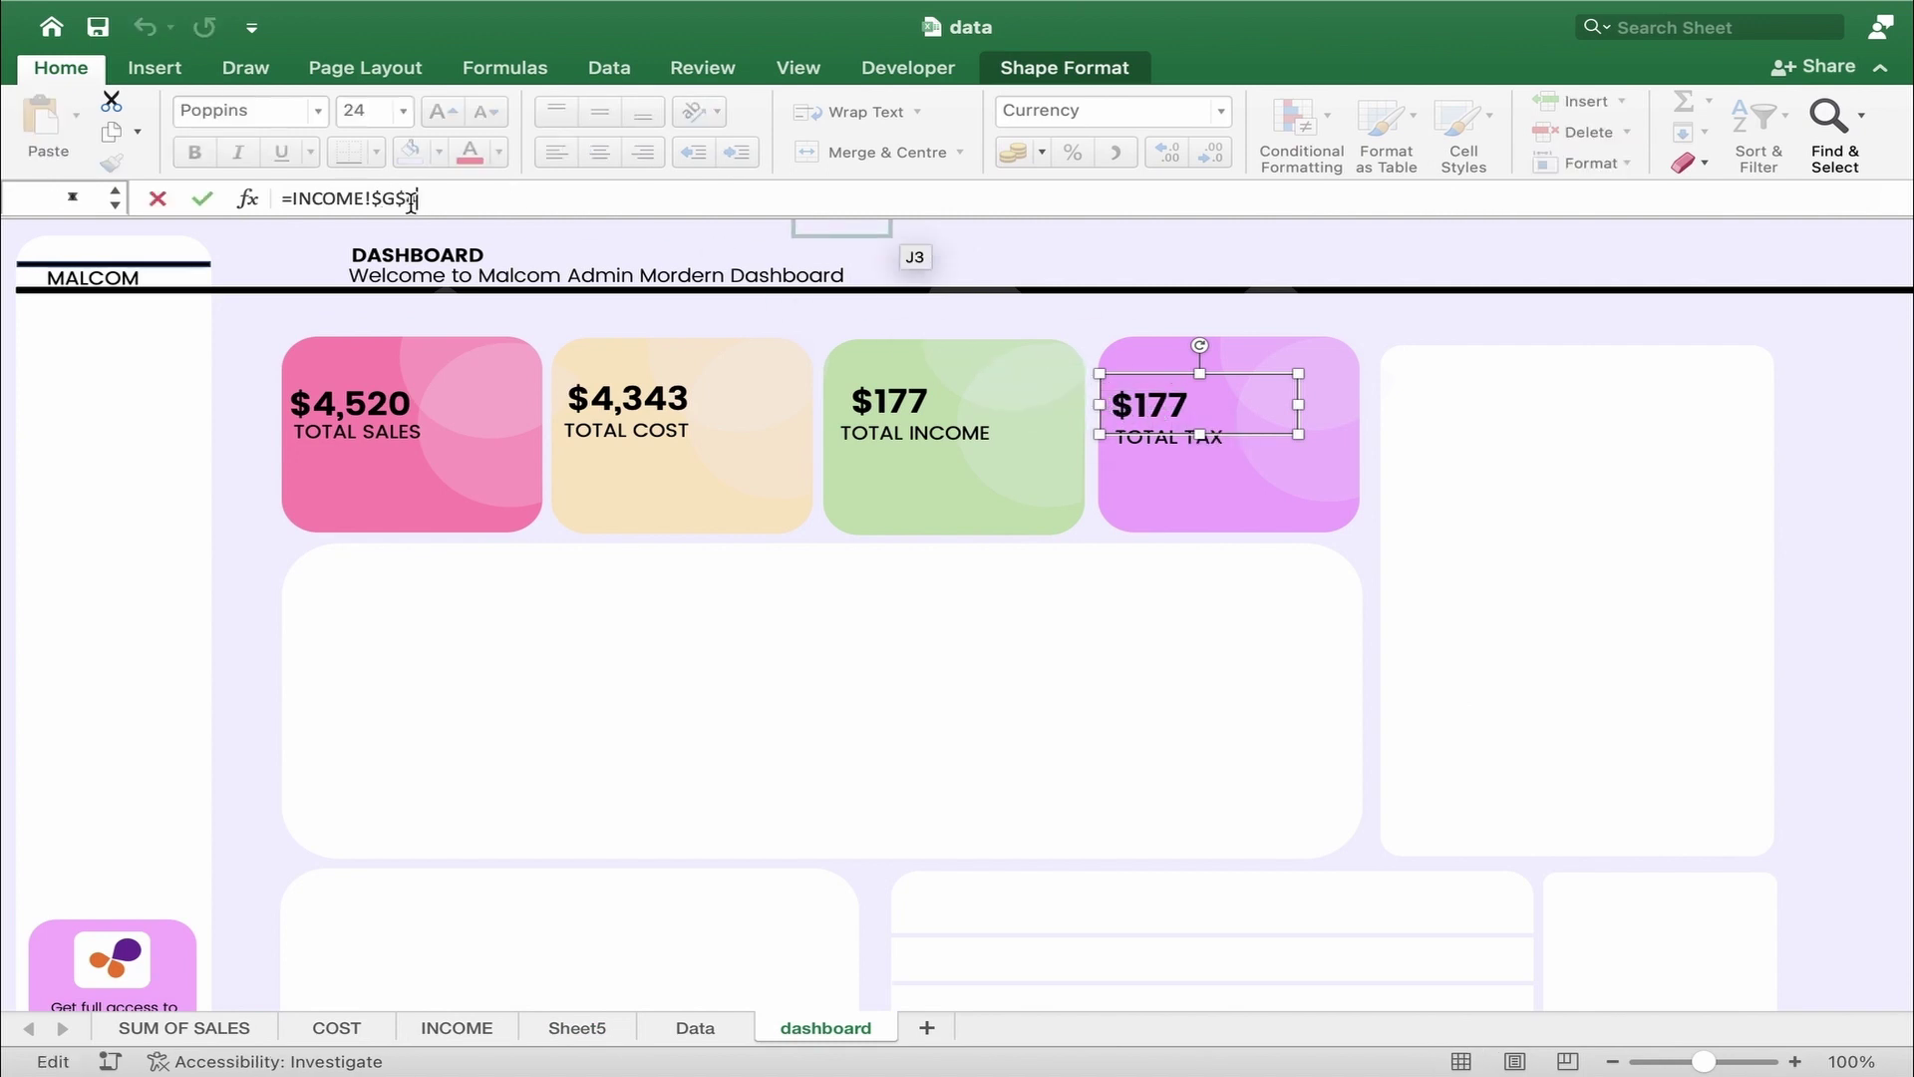
left_click_drag(428, 206, 182, 171)
type("=")
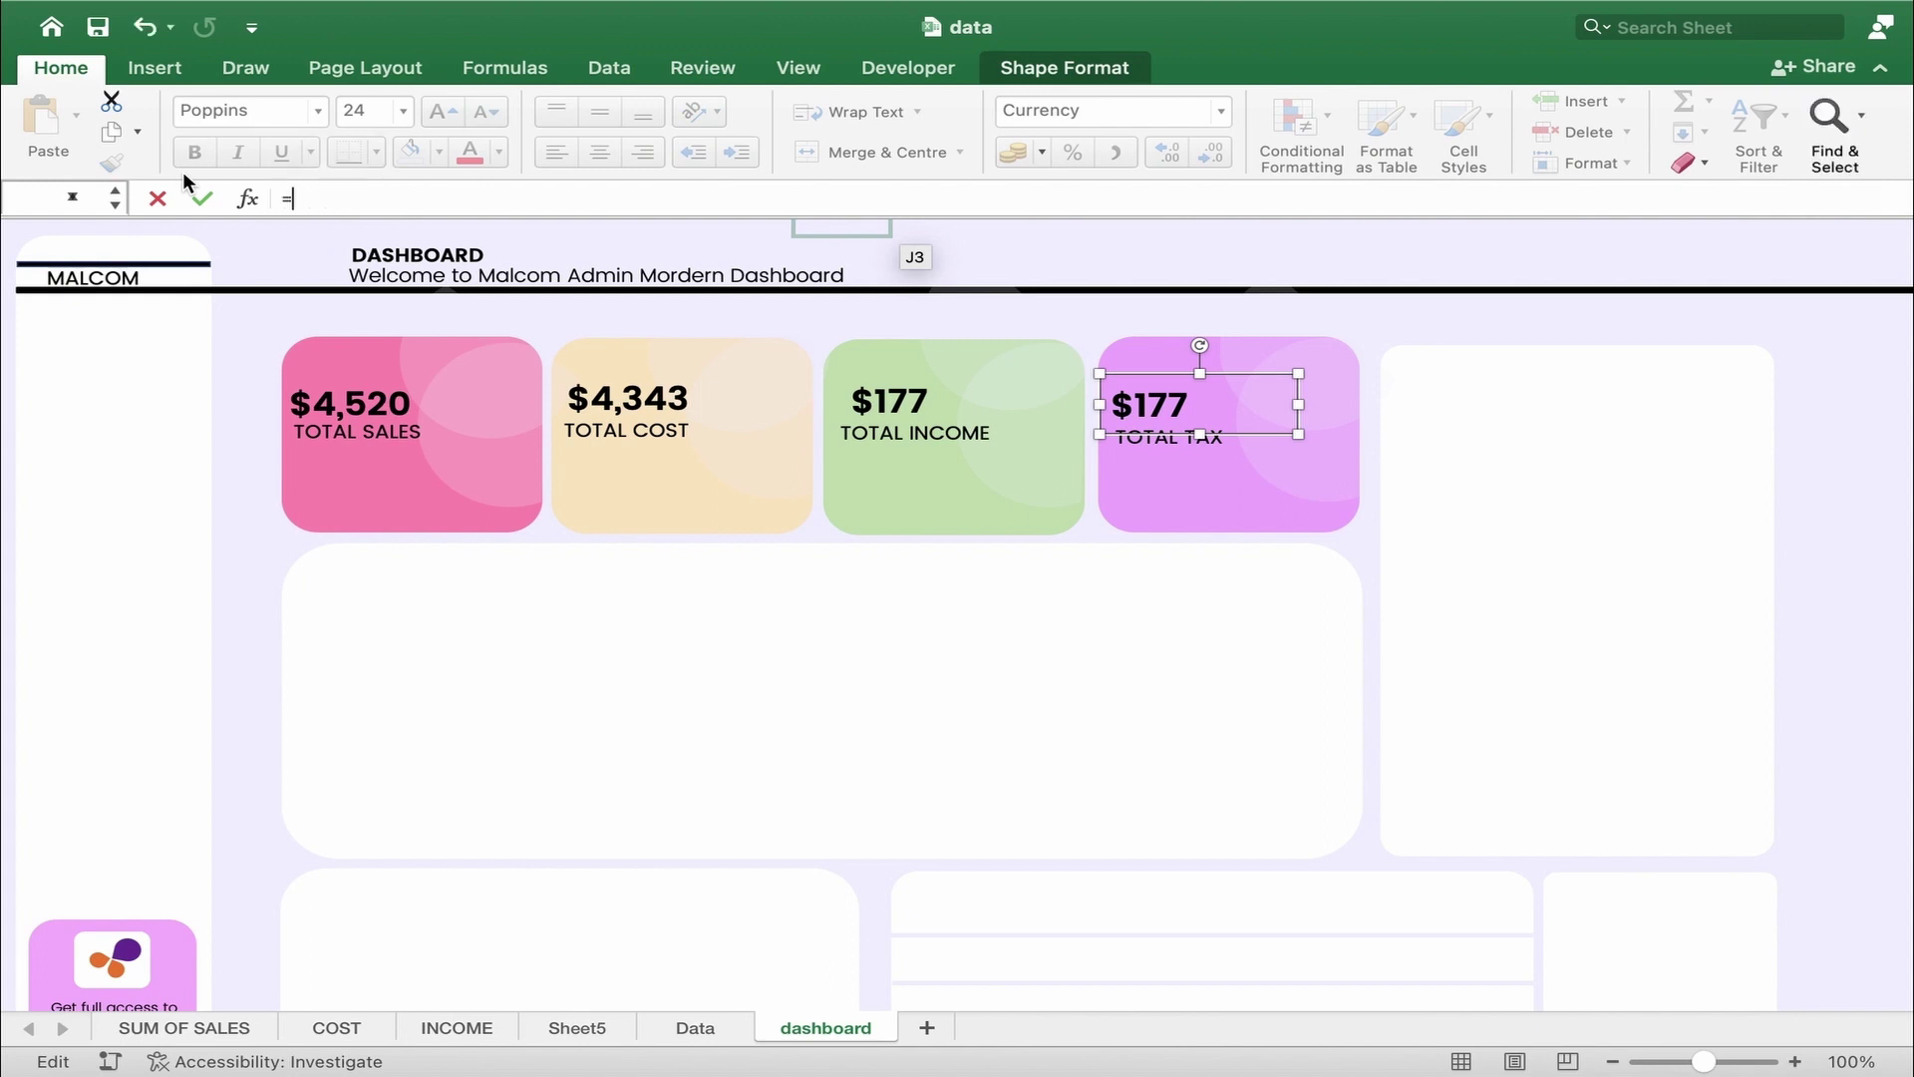
left_click(576, 1027)
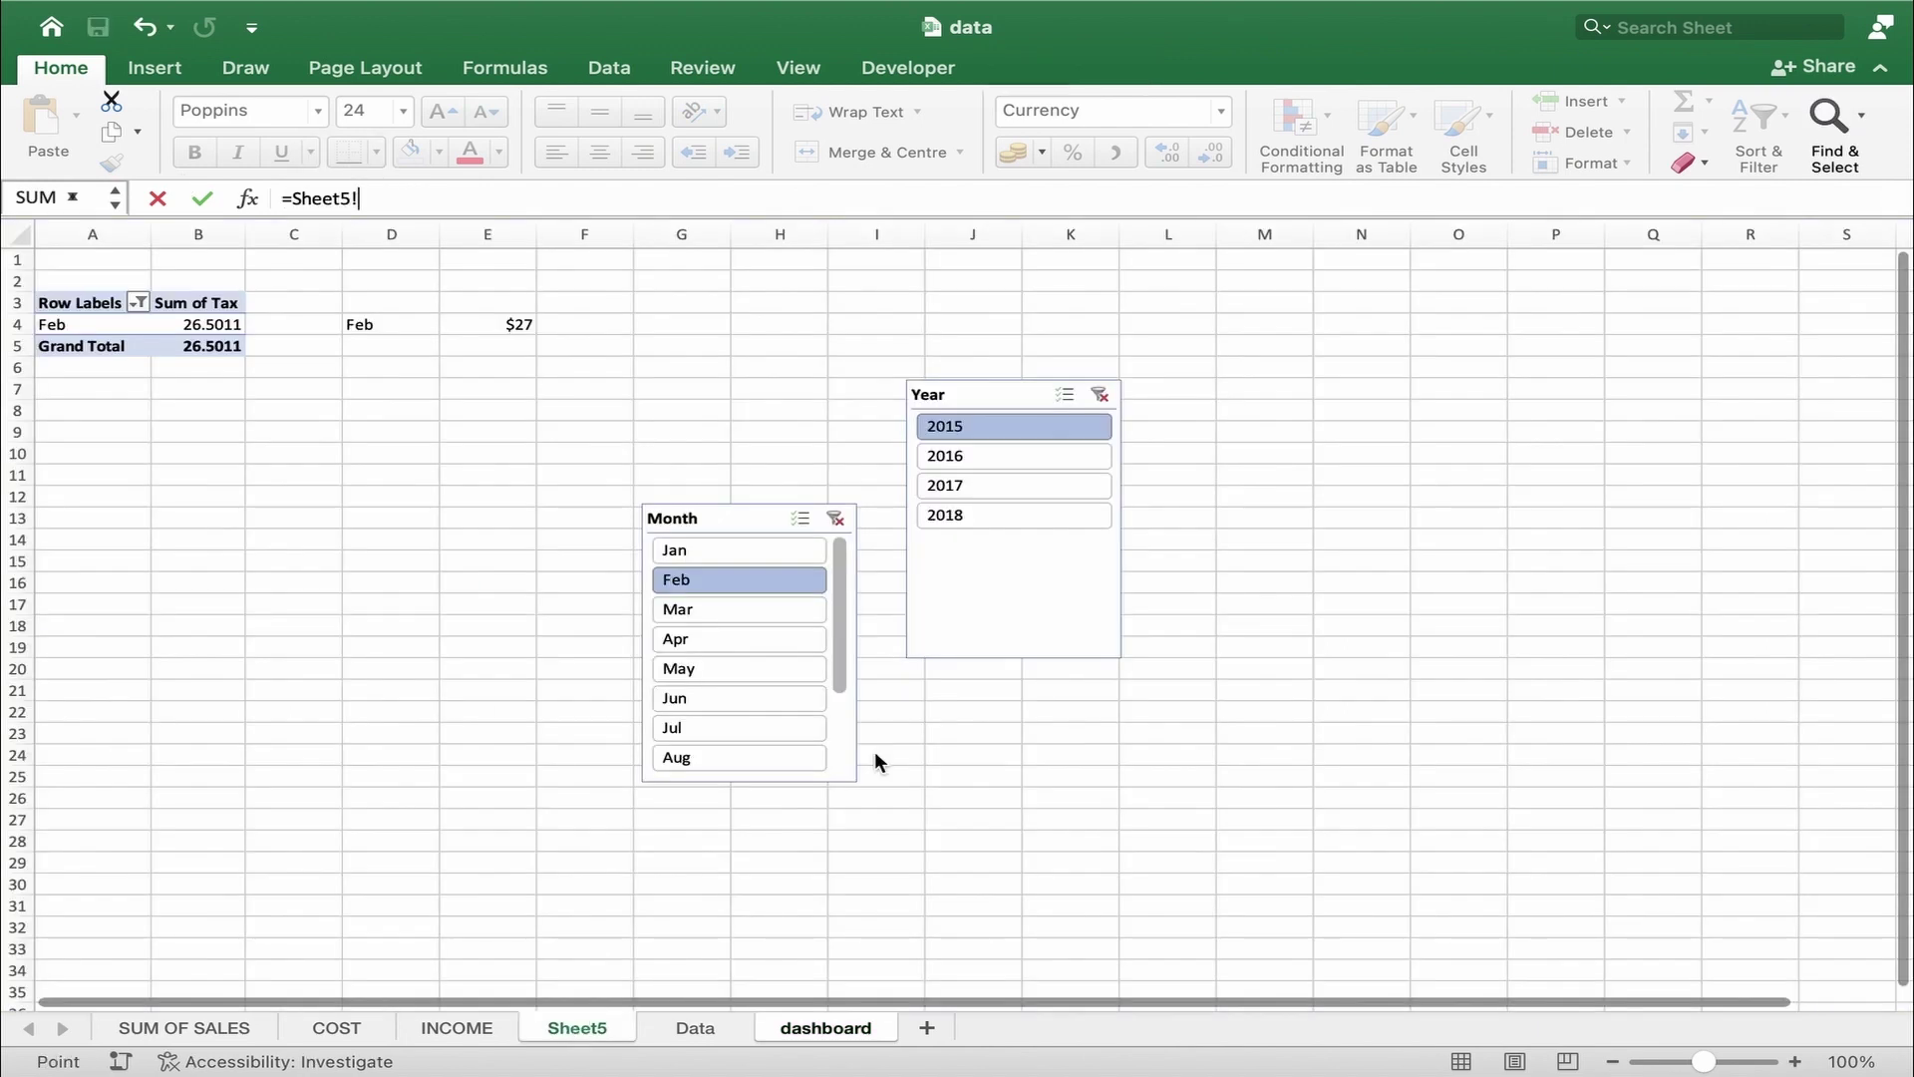
left_click(509, 325)
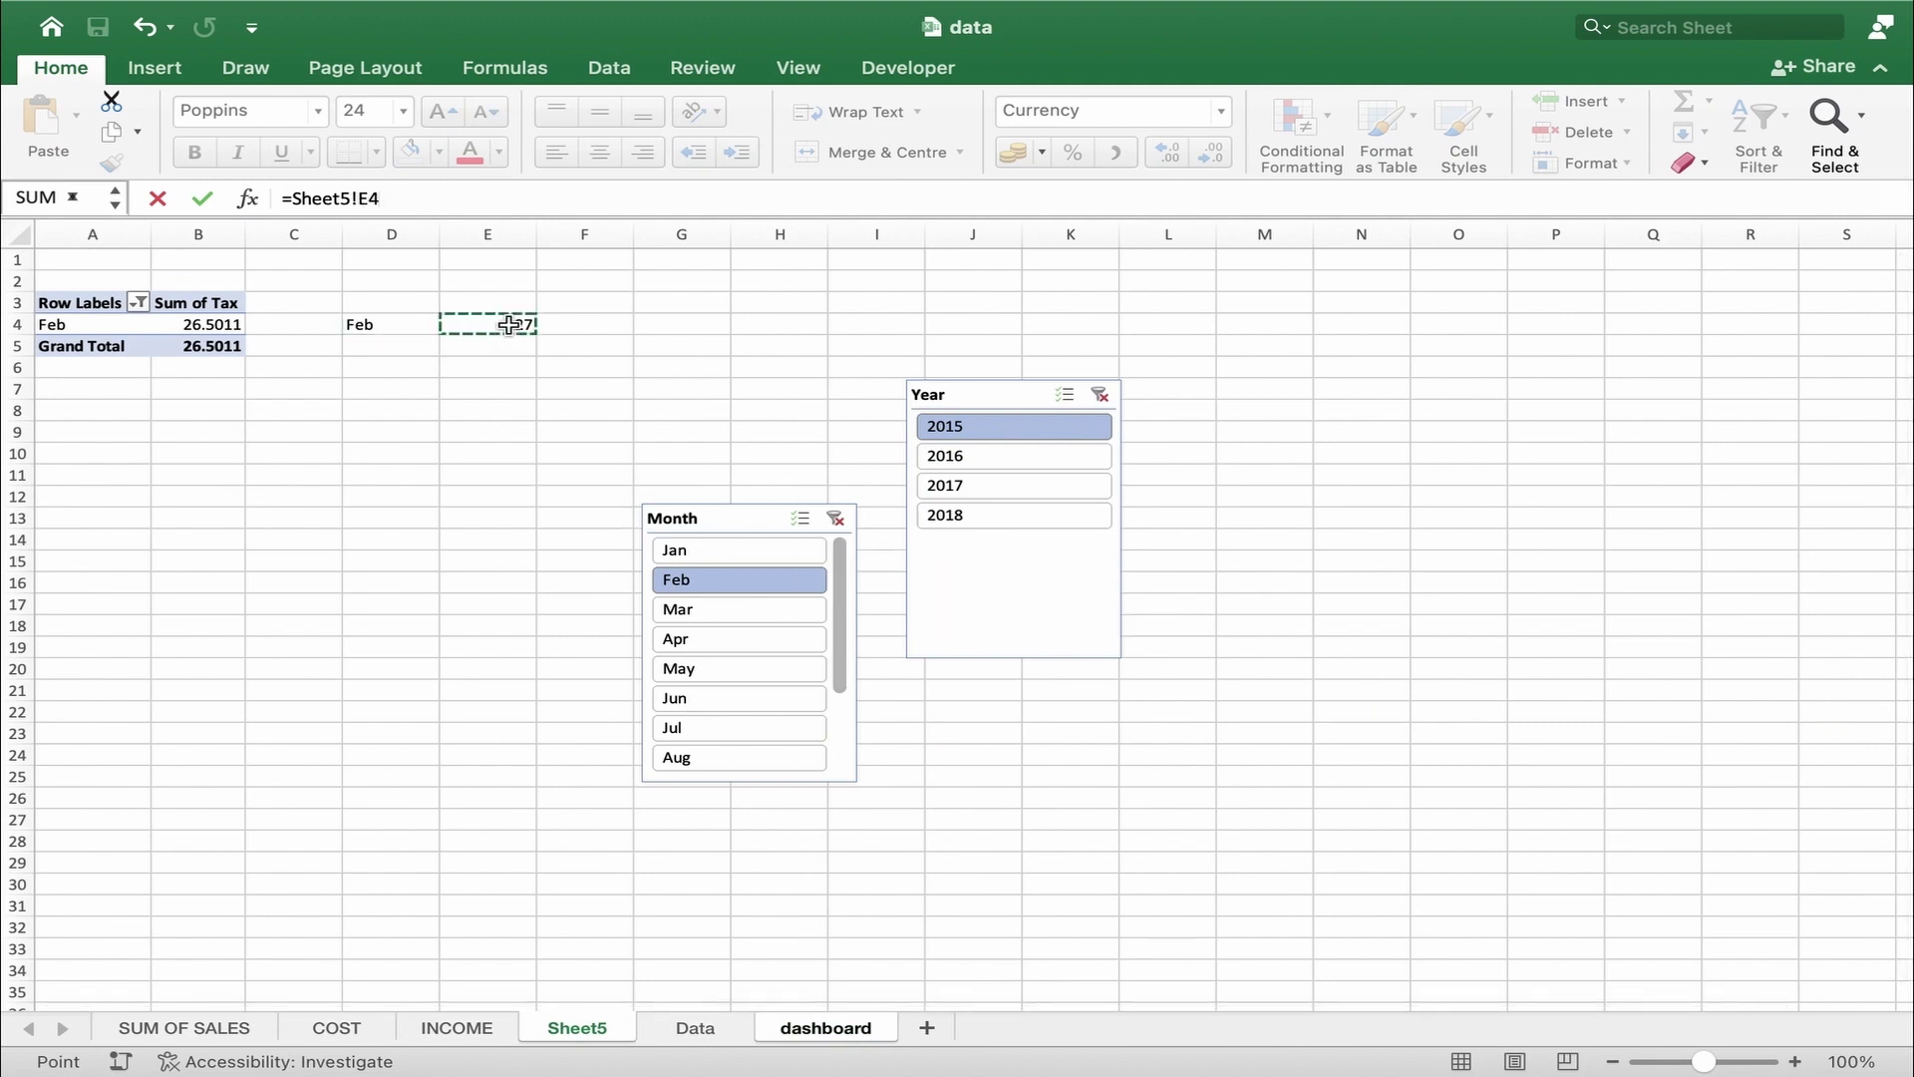
key("Return")
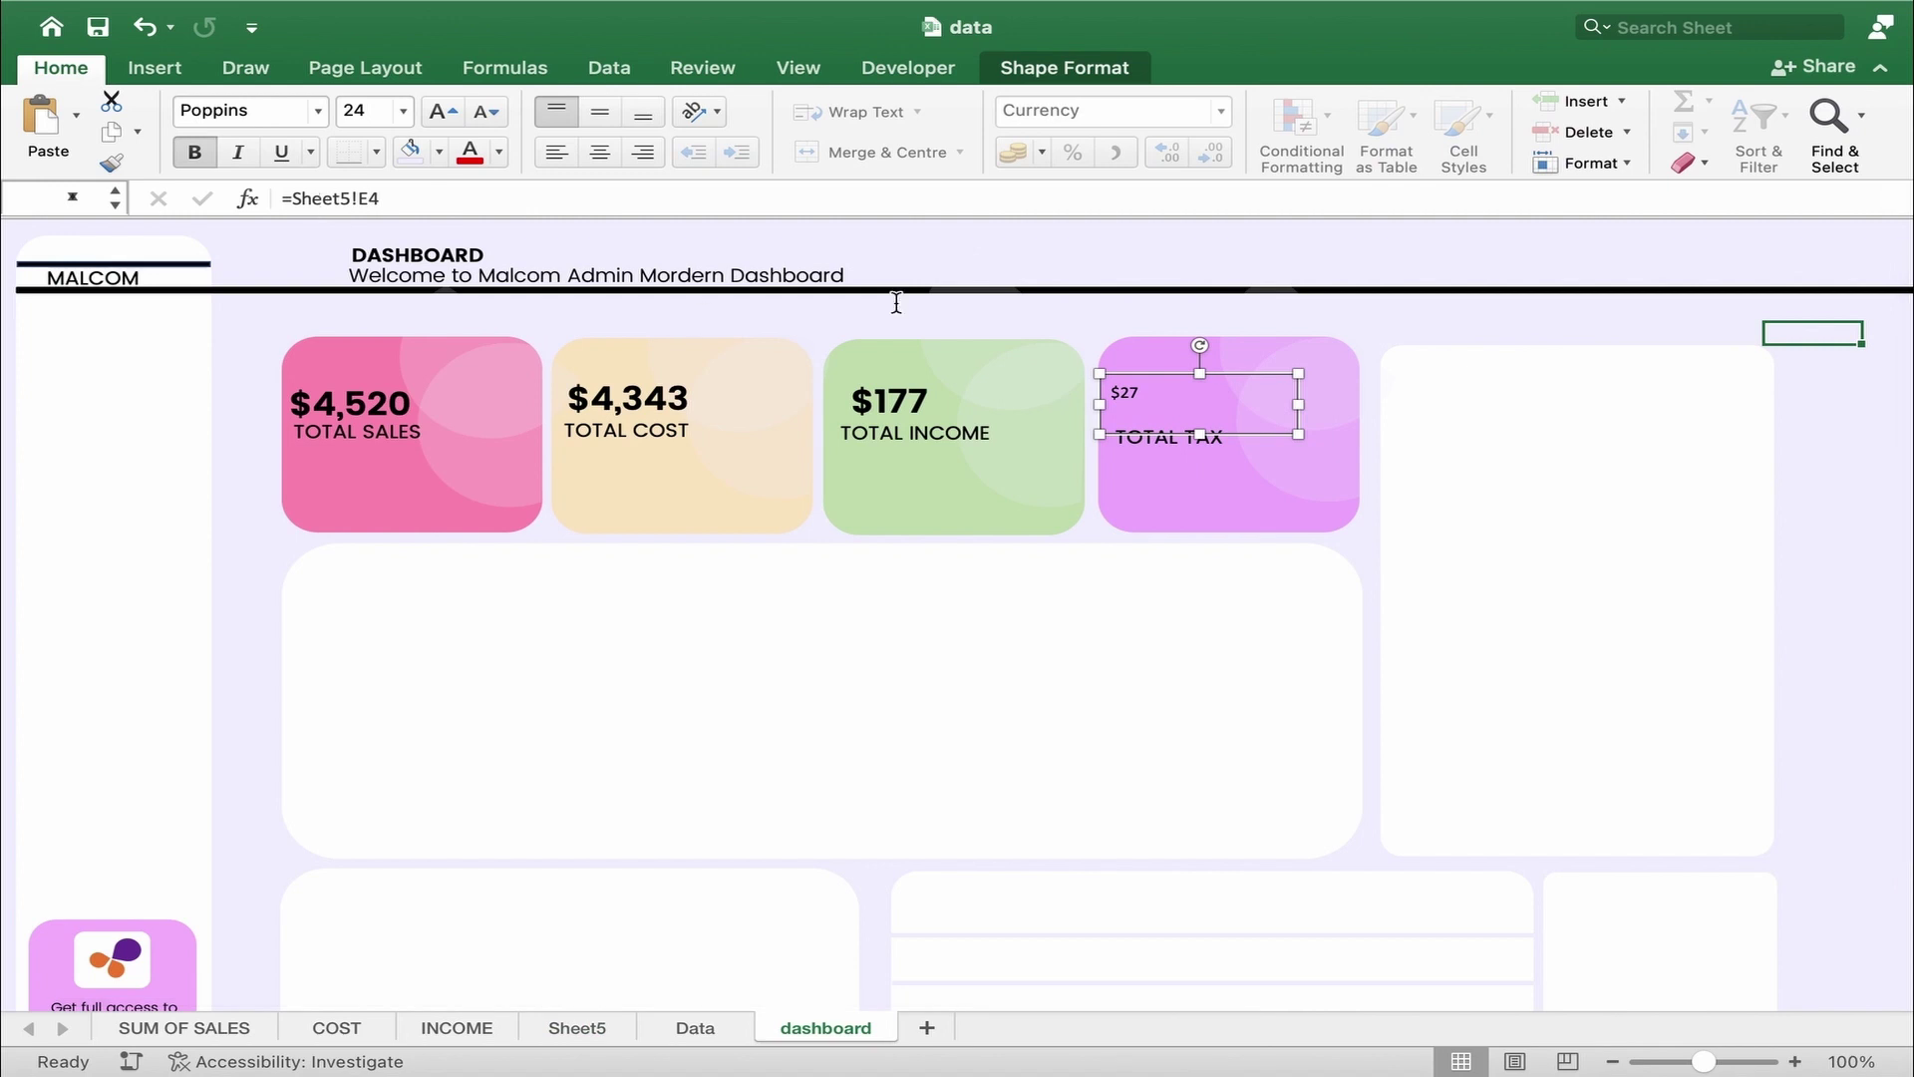
- Format the TOTAL TAX card's value as 24-point bold Poppins and nudge its text box to line up with the label
key("super+a")
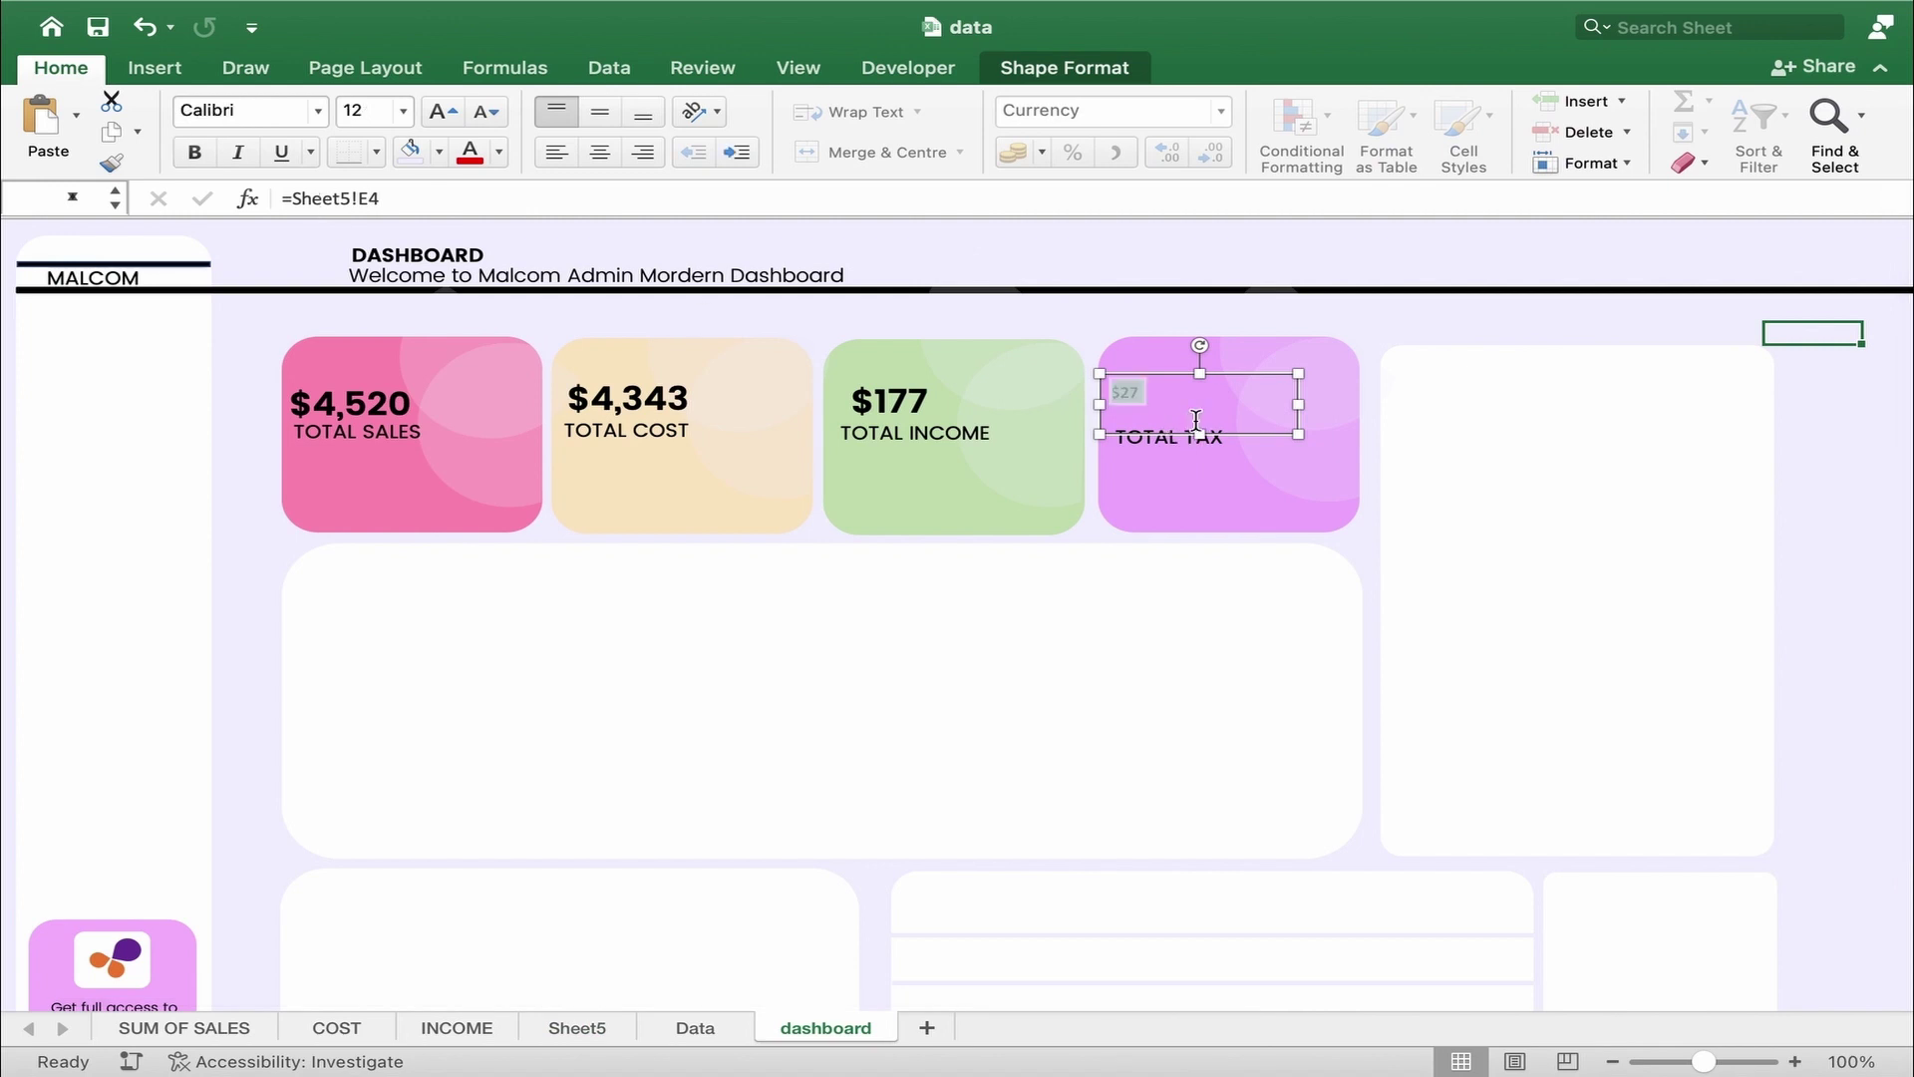
left_click(403, 112)
left_click(388, 446)
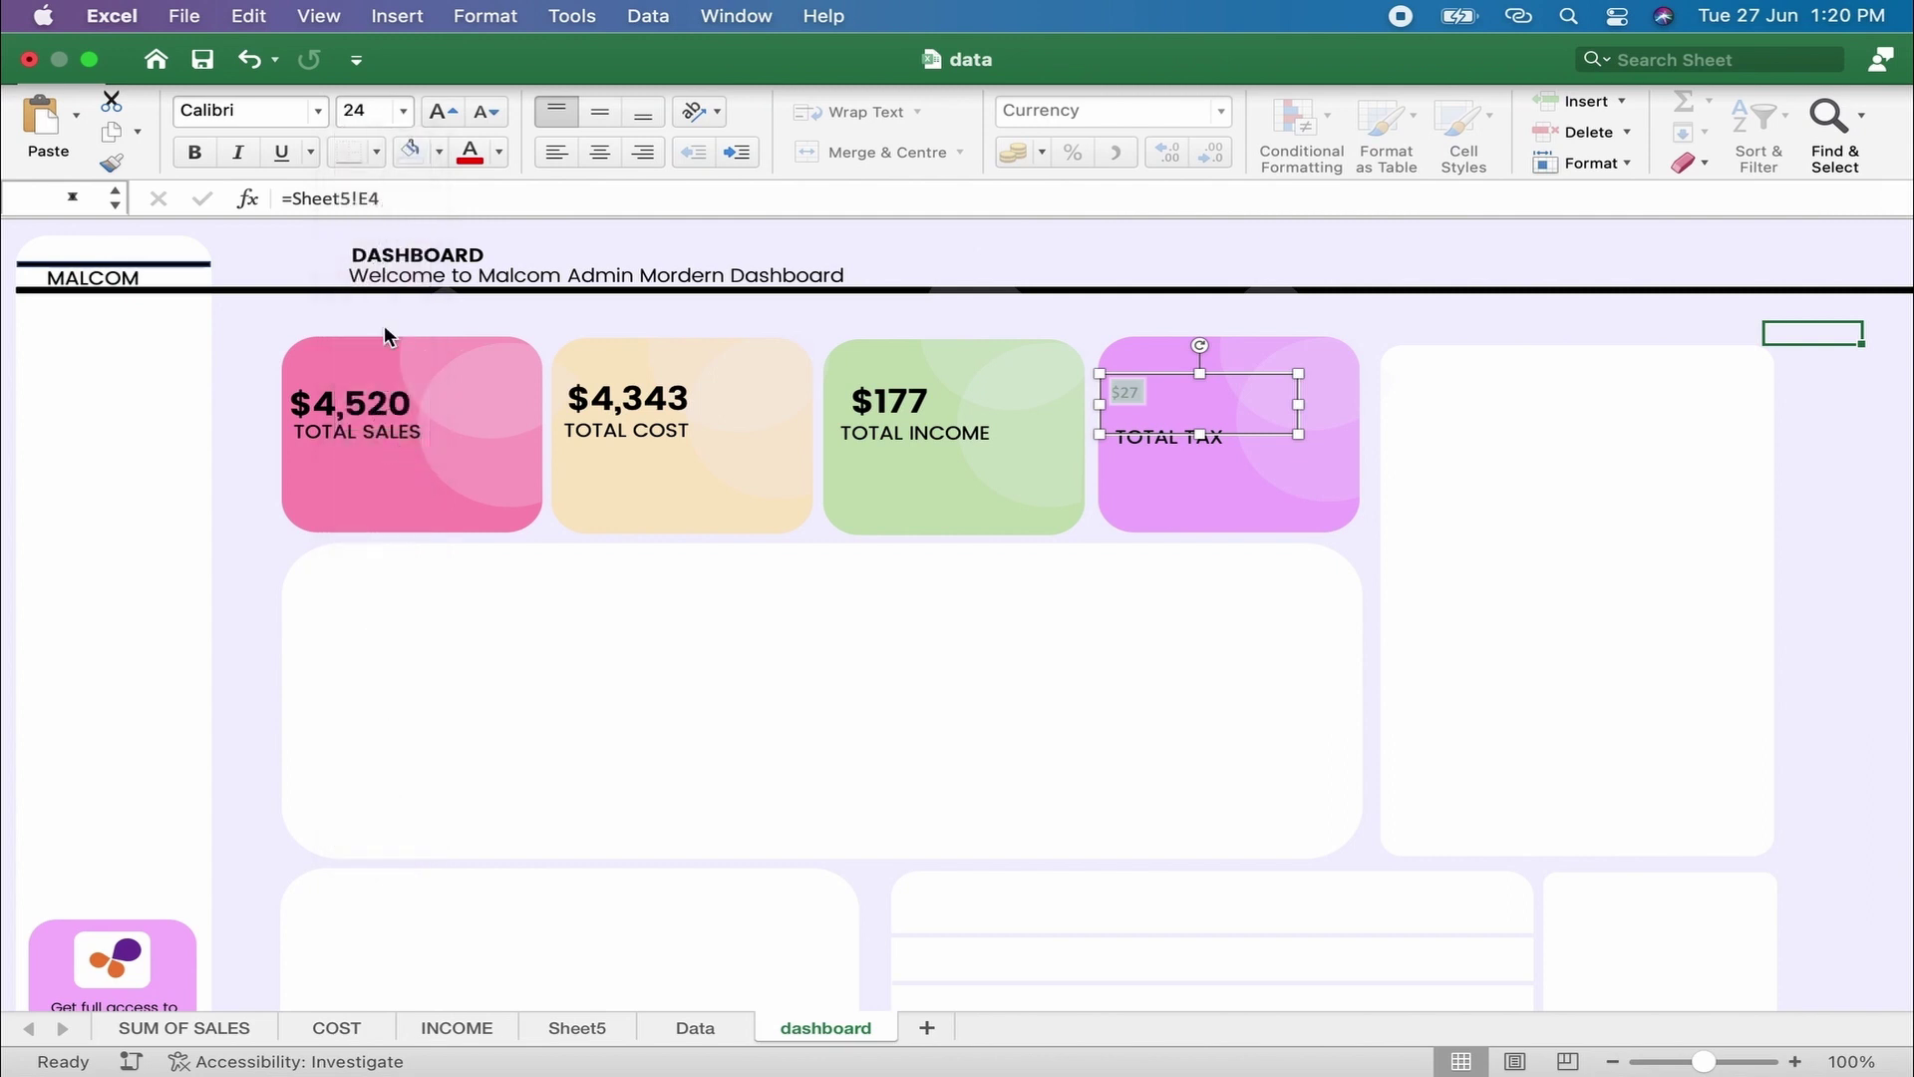
left_click(320, 112)
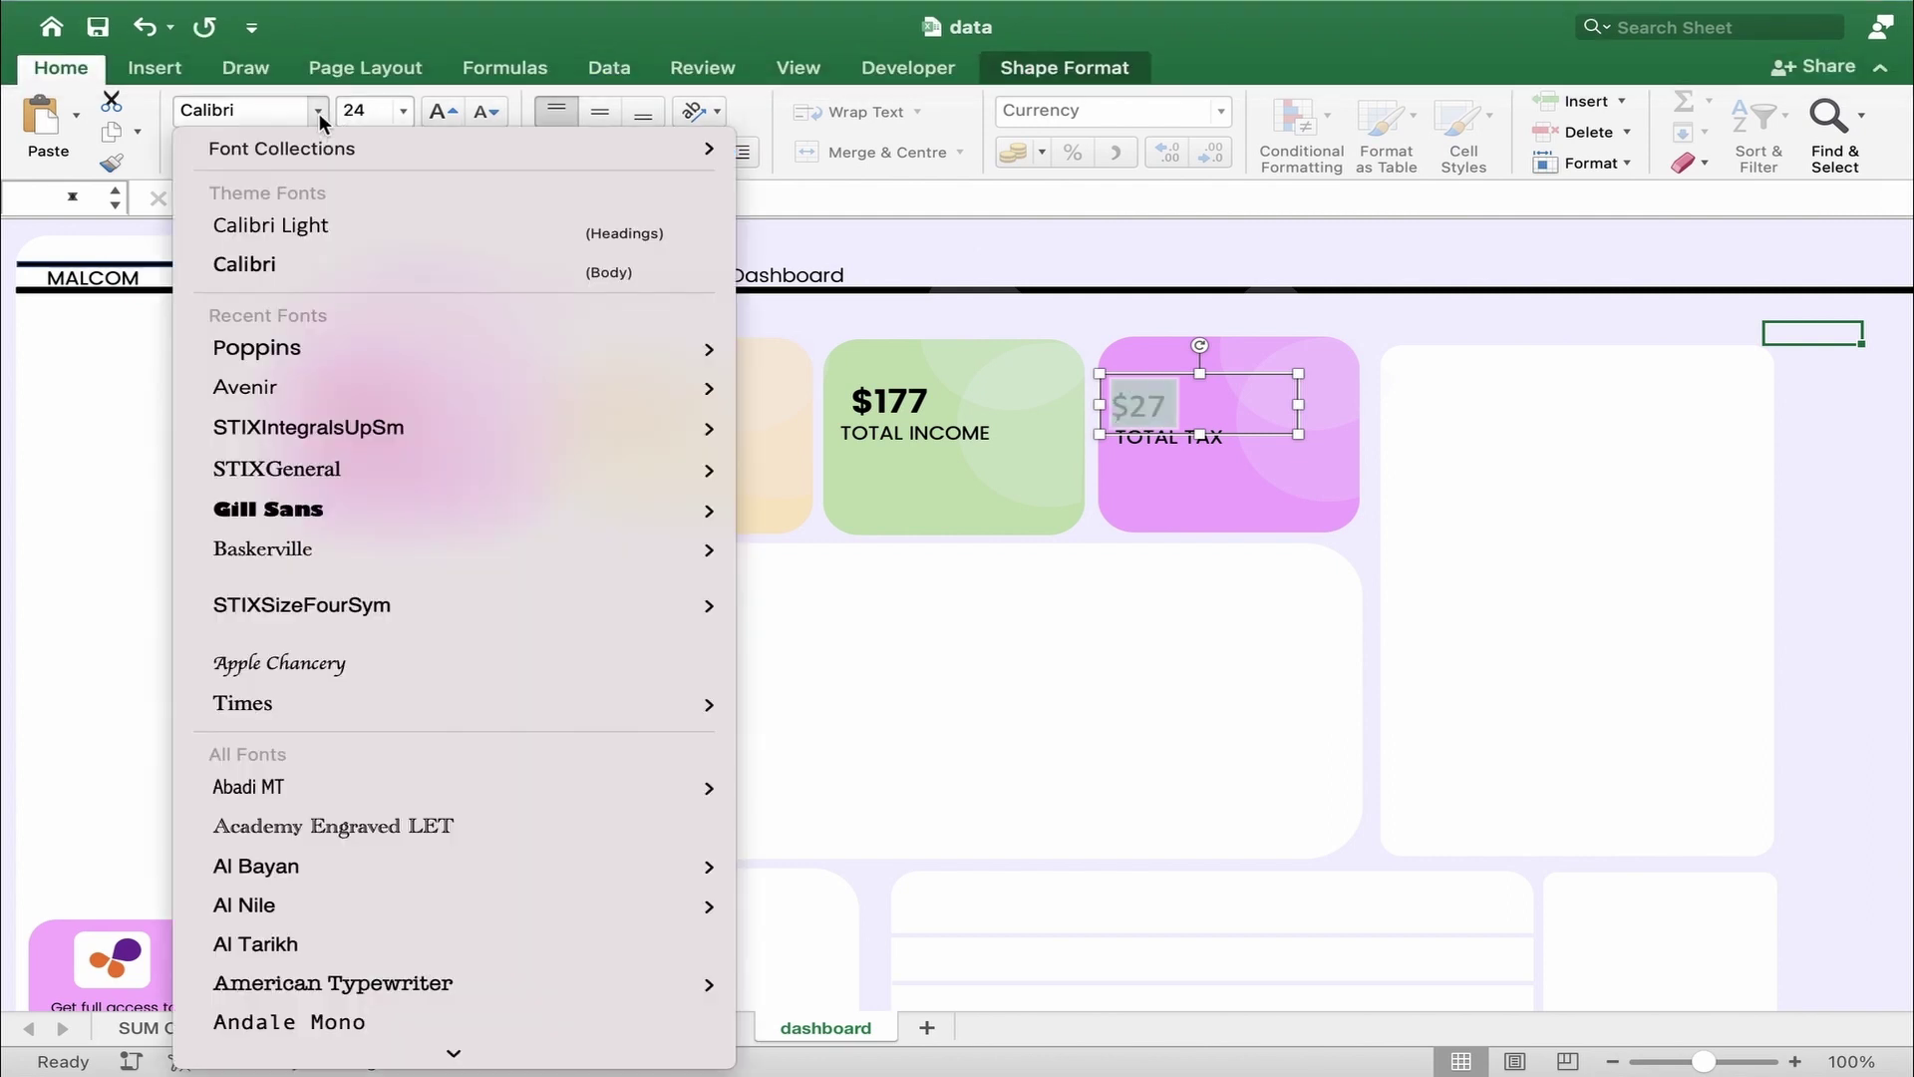
mouse_move(561, 343)
left_click(793, 511)
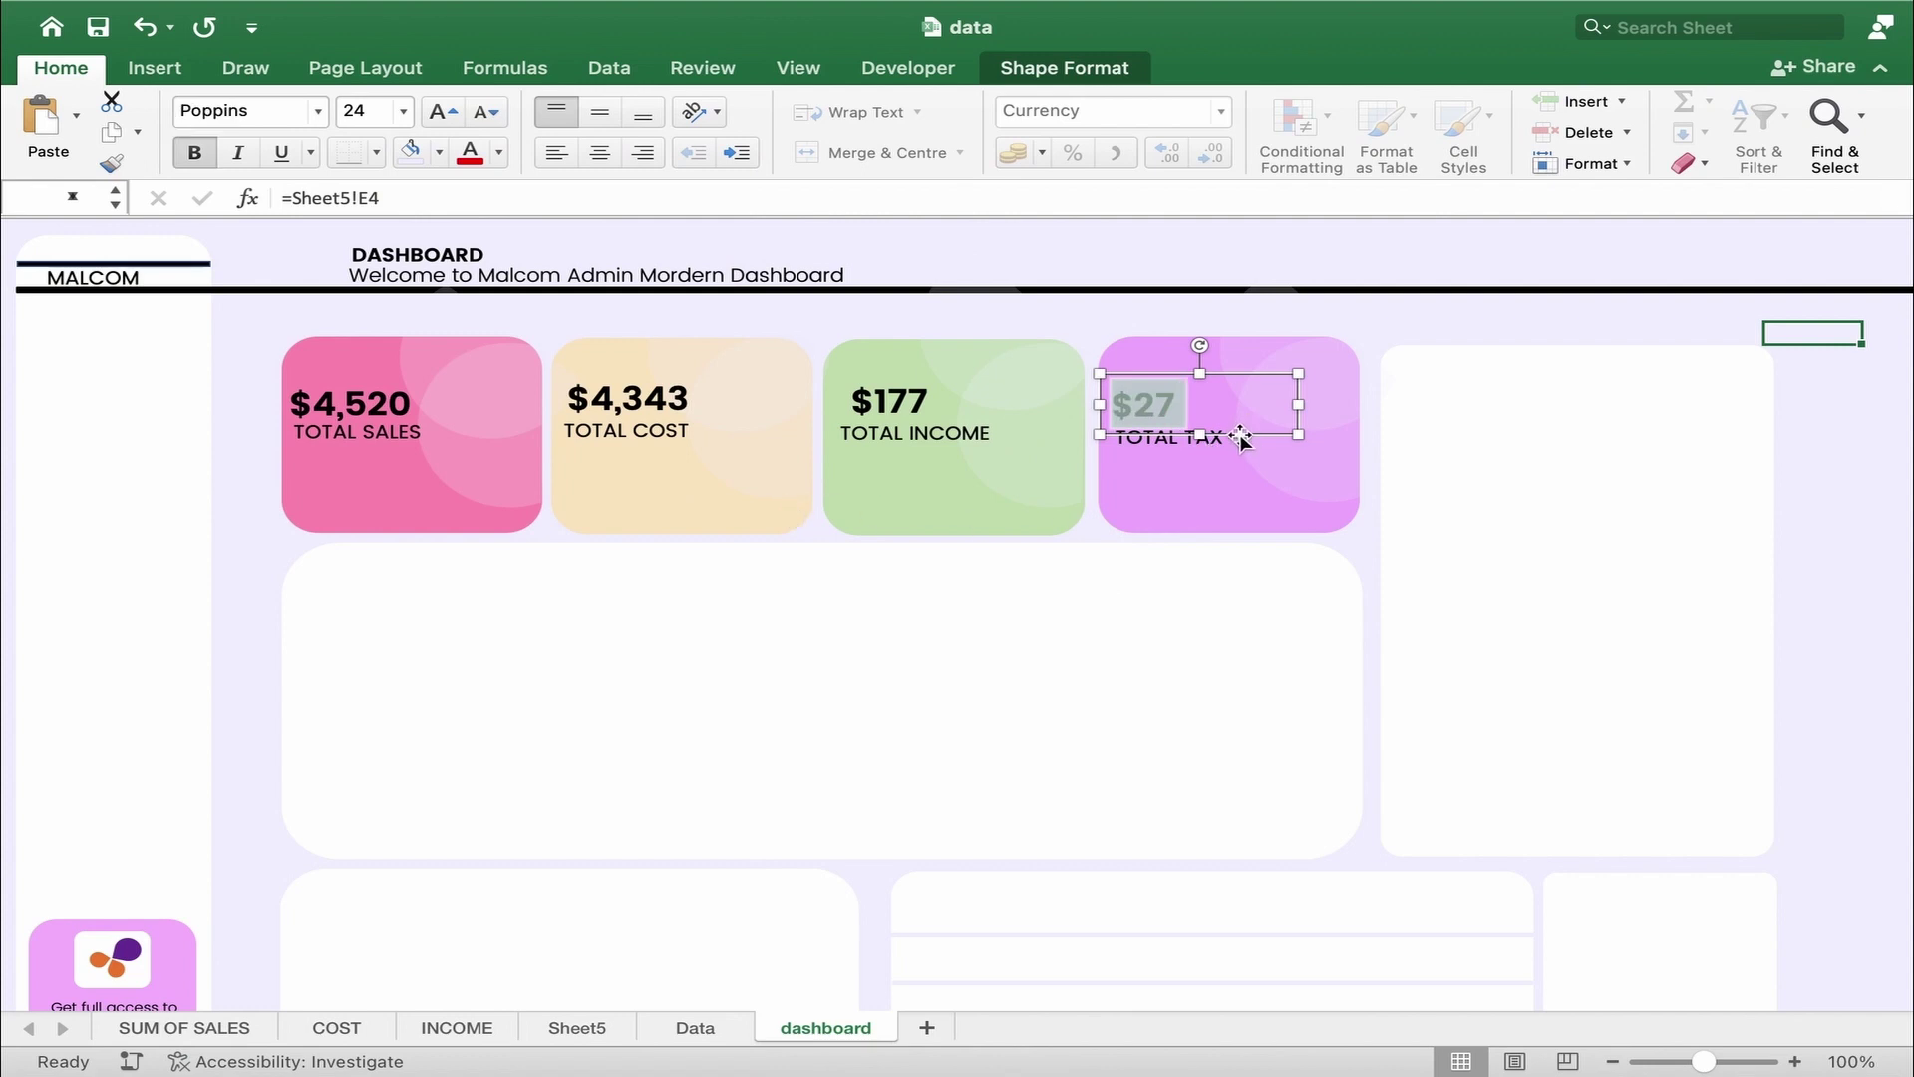
left_click_drag(1244, 436, 1247, 440)
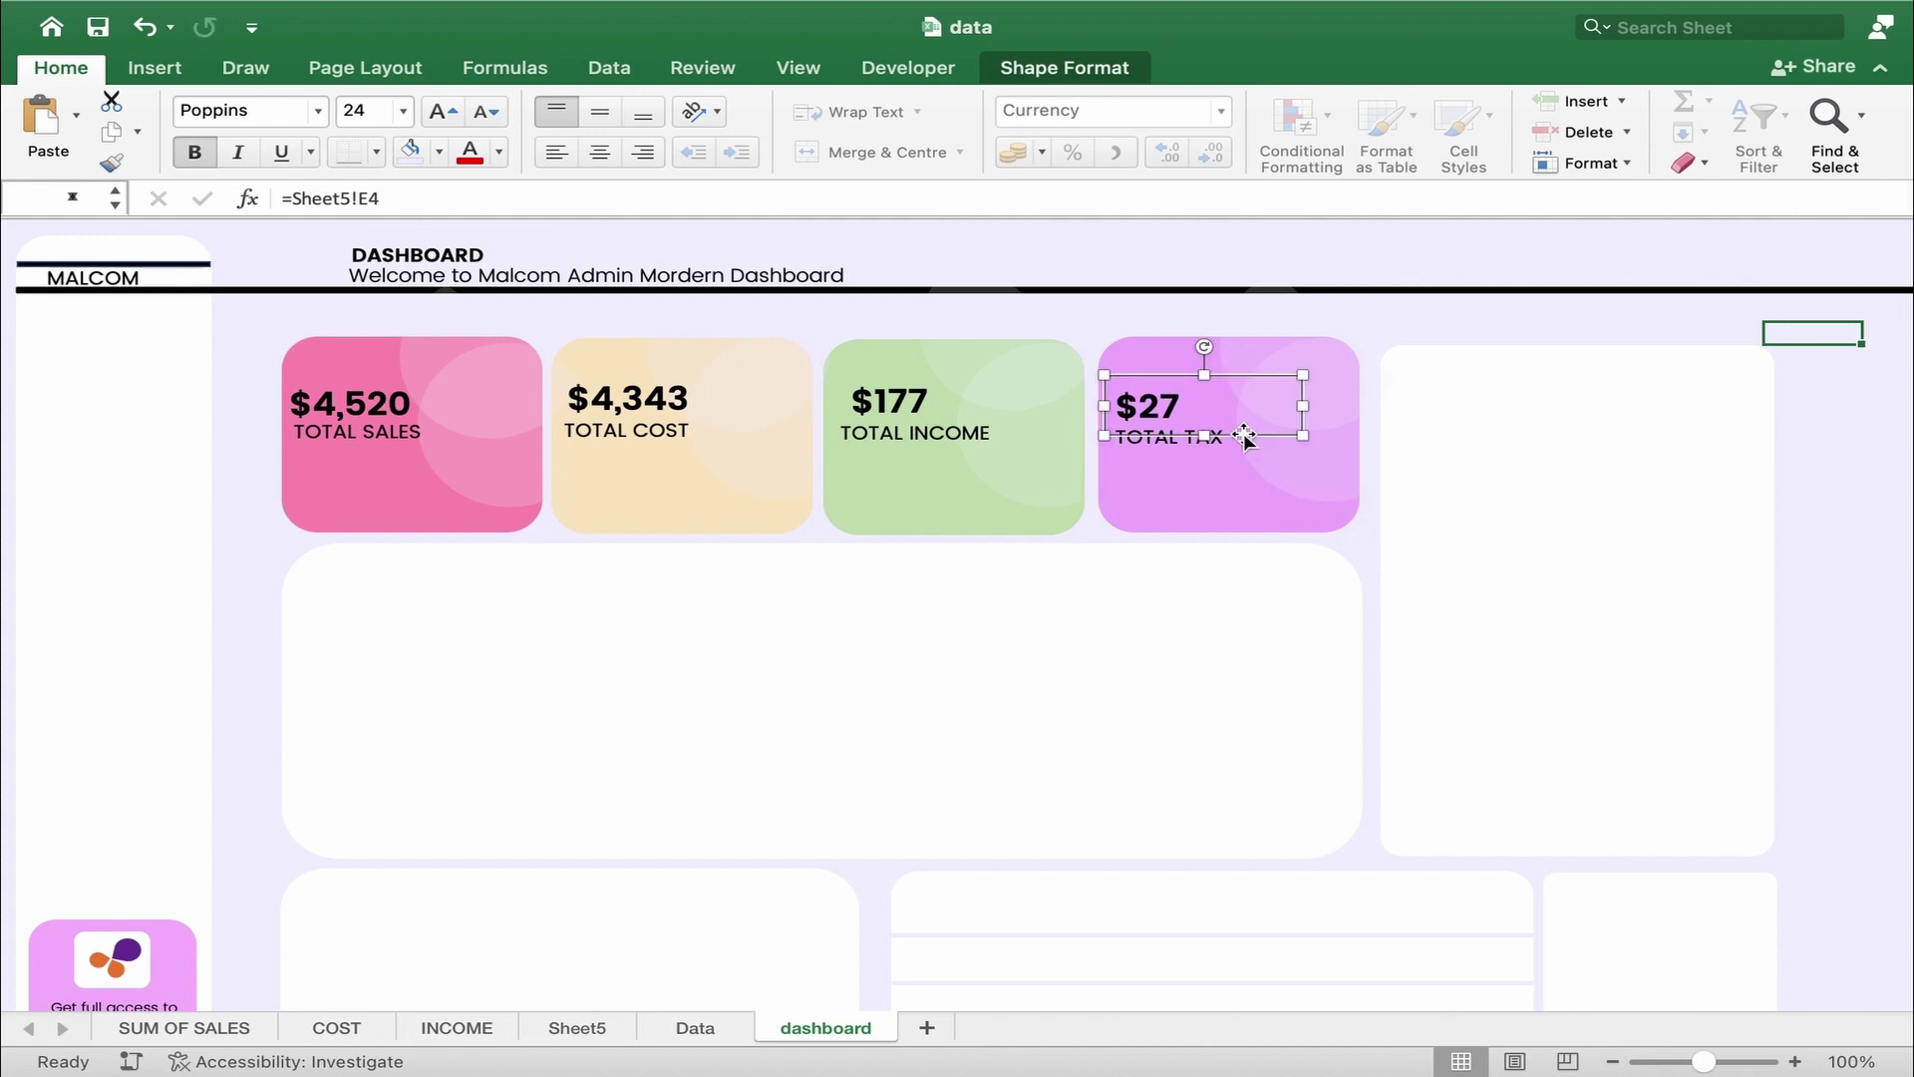